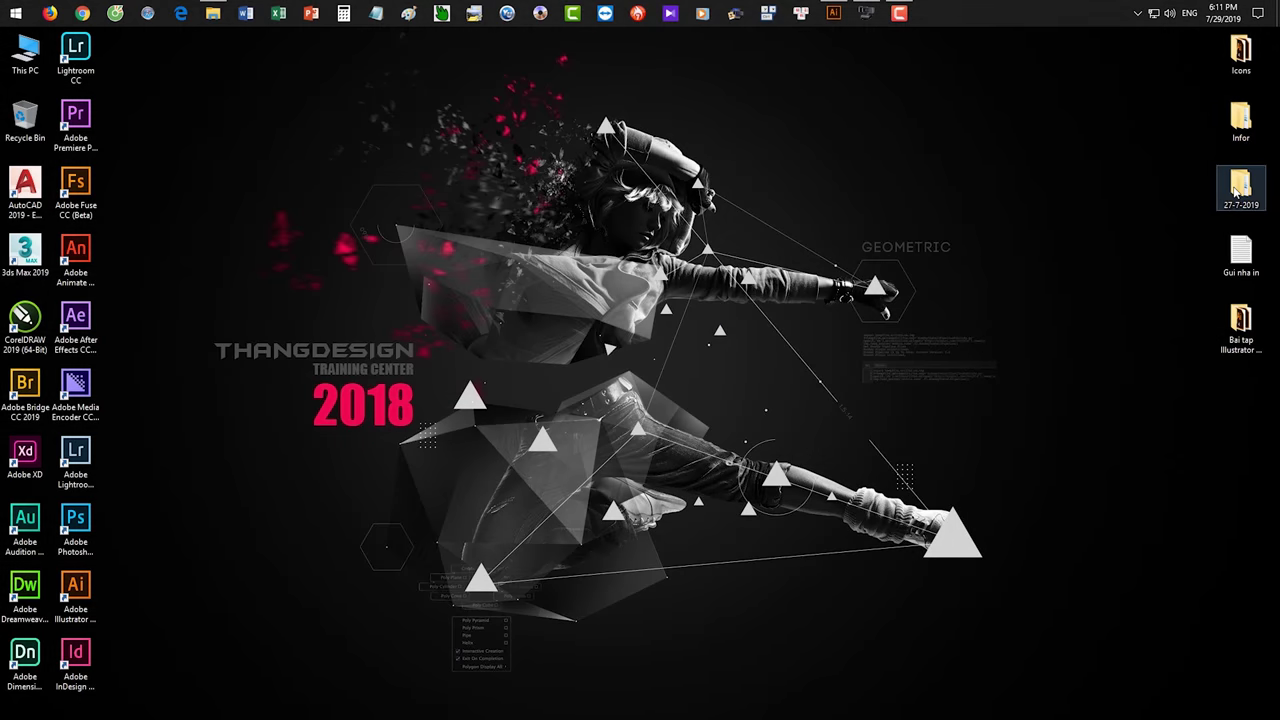
- Open the Bai tap Illustrator Co Ban folder, browse its exercise files, then bring up Chrome
{"action": "double_click", "coordinate": [1240, 322]}
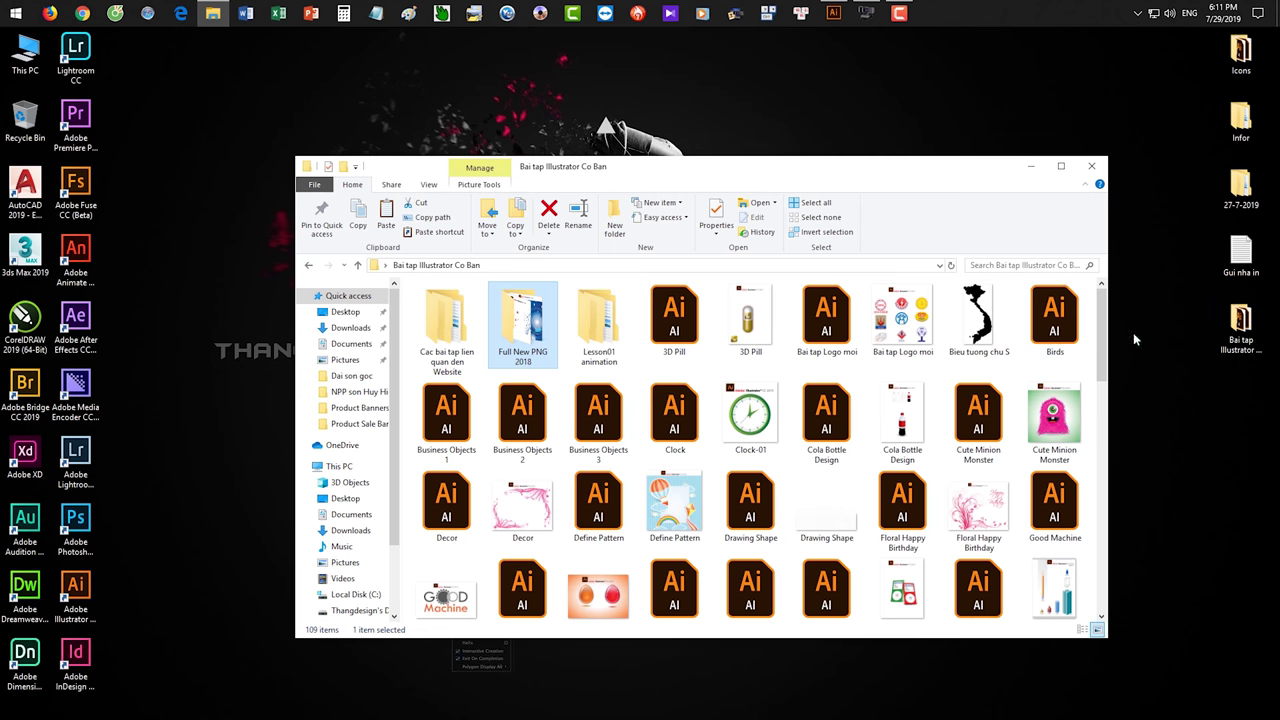
{"action": "scroll", "coordinate": [970, 382], "scroll_direction": "down", "scroll_amount": 5}
{"action": "scroll", "coordinate": [970, 386], "scroll_direction": "down", "scroll_amount": 3}
{"action": "scroll", "coordinate": [970, 388], "scroll_direction": "up", "scroll_amount": 1}
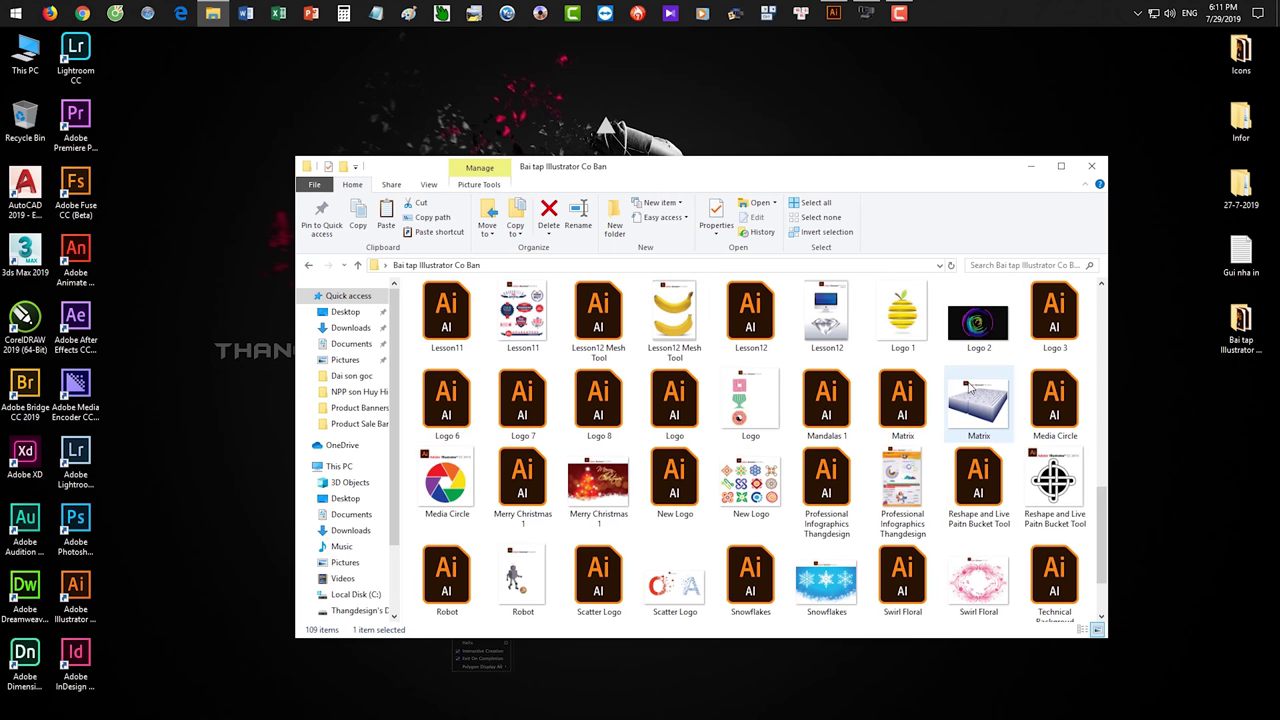
{"action": "scroll", "coordinate": [970, 388], "scroll_direction": "up", "scroll_amount": 3}
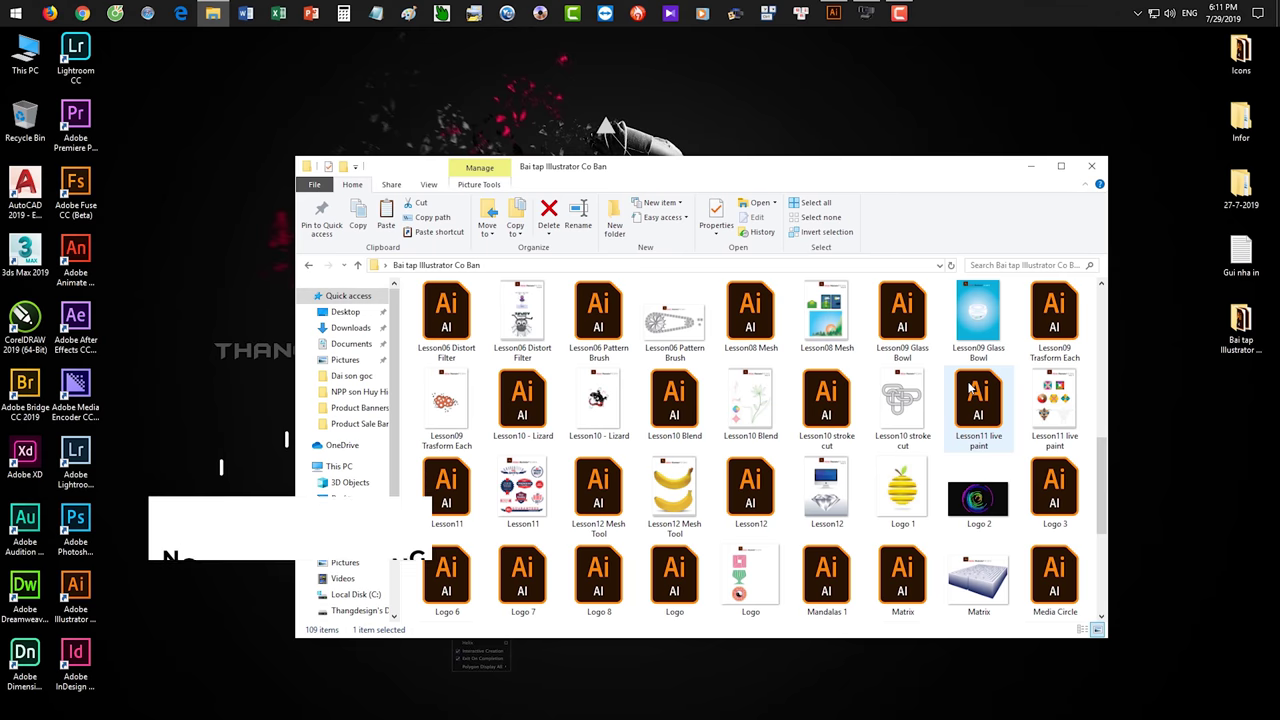
{"action": "scroll", "coordinate": [970, 388], "scroll_direction": "up", "scroll_amount": 2}
{"action": "scroll", "coordinate": [970, 390], "scroll_direction": "up", "scroll_amount": 2}
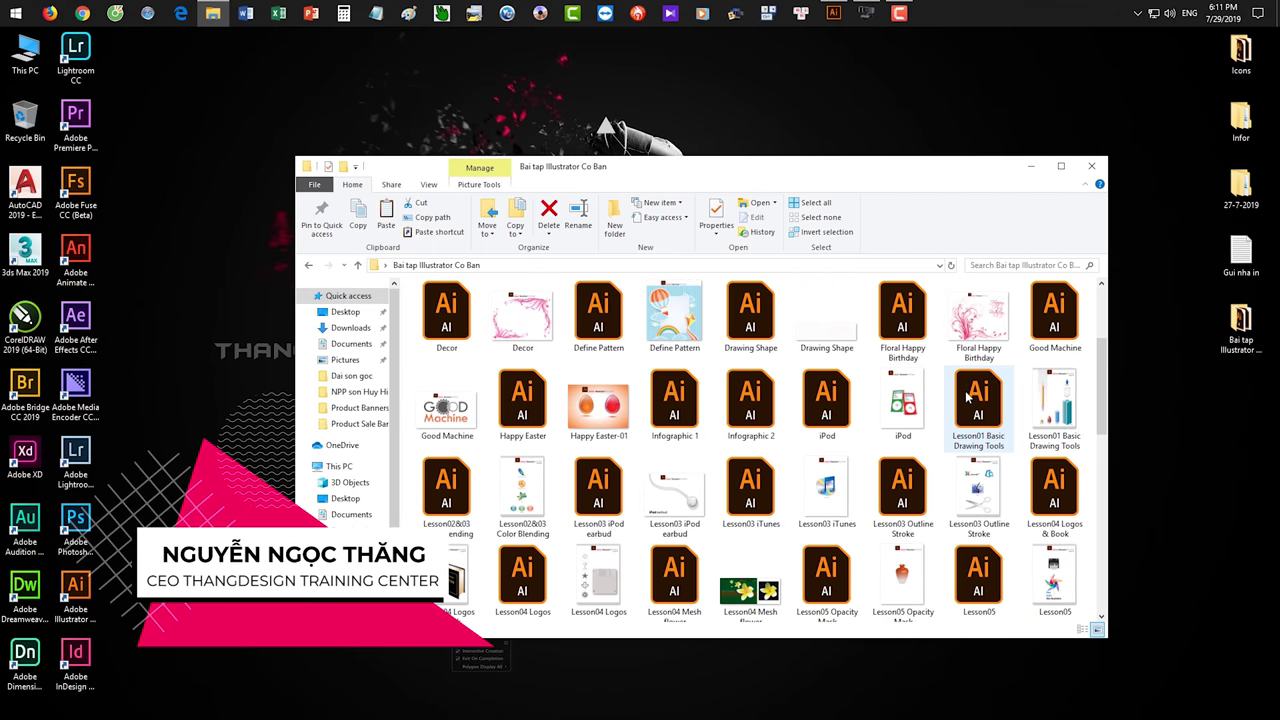
{"action": "scroll", "coordinate": [968, 397], "scroll_direction": "up", "scroll_amount": 2}
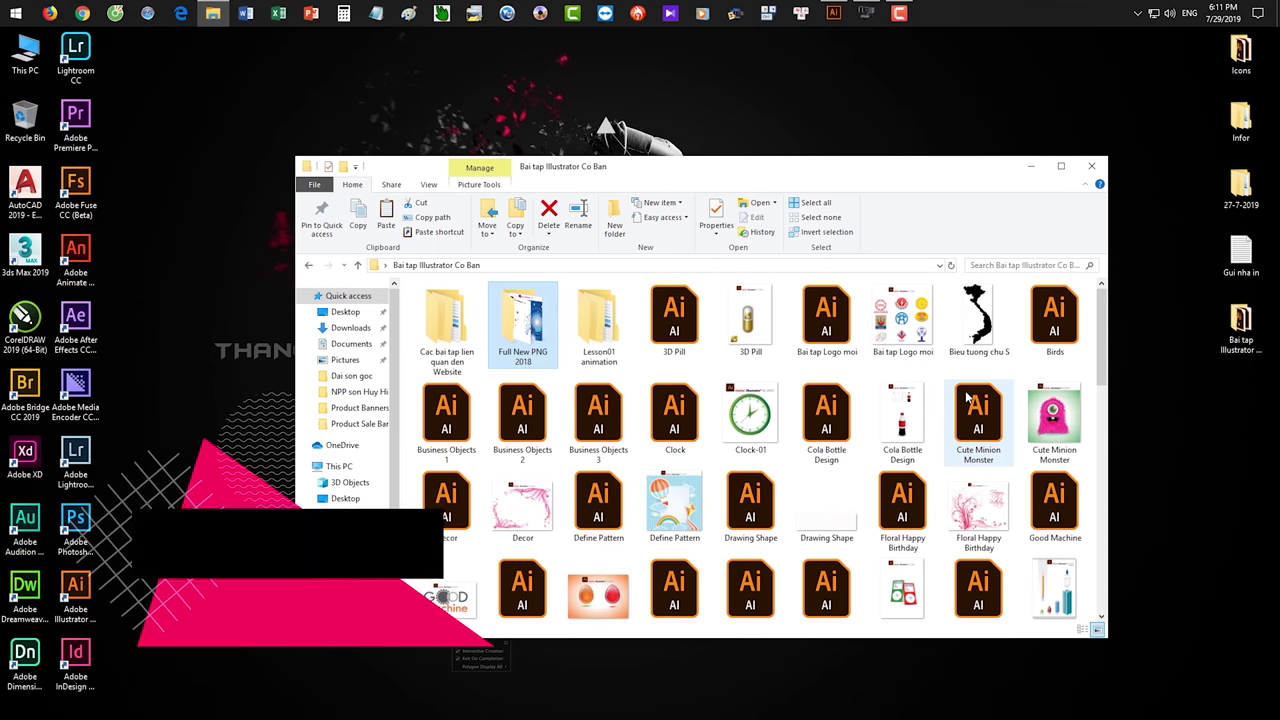
{"action": "scroll", "coordinate": [913, 397], "scroll_direction": "down", "scroll_amount": 1}
{"action": "scroll", "coordinate": [913, 397], "scroll_direction": "down", "scroll_amount": 2}
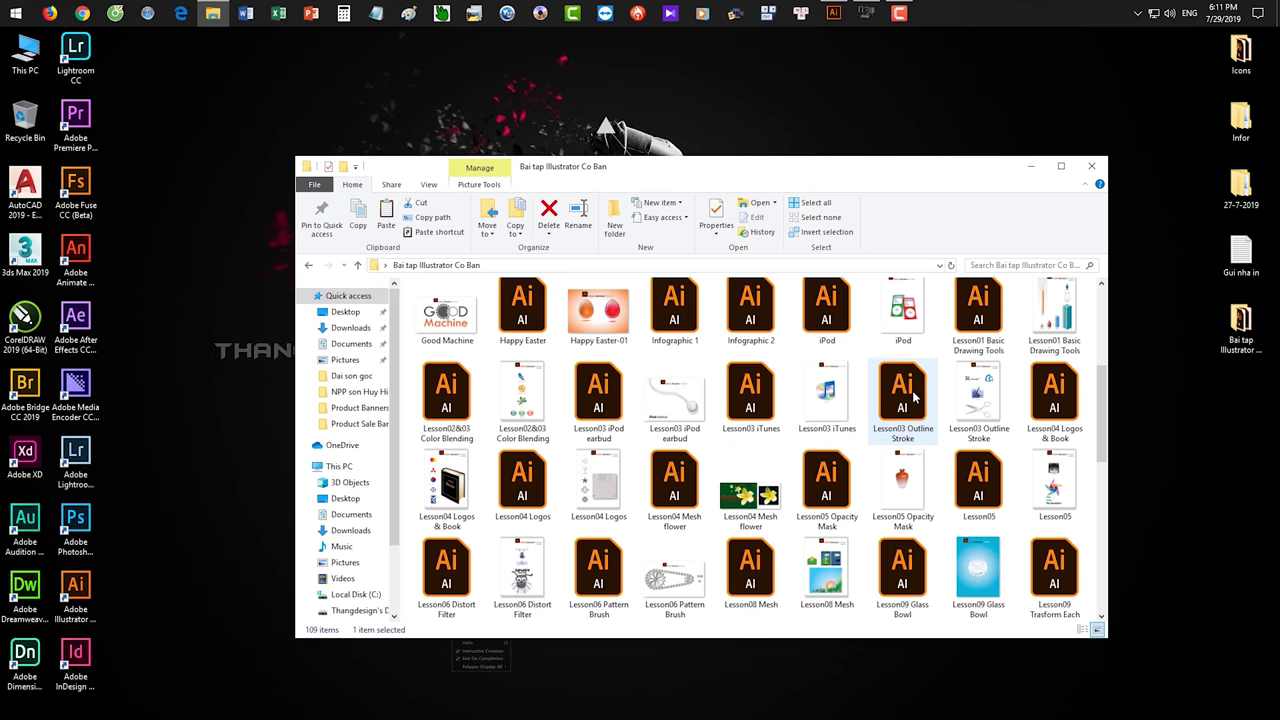
{"action": "scroll", "coordinate": [913, 397], "scroll_direction": "down", "scroll_amount": 3}
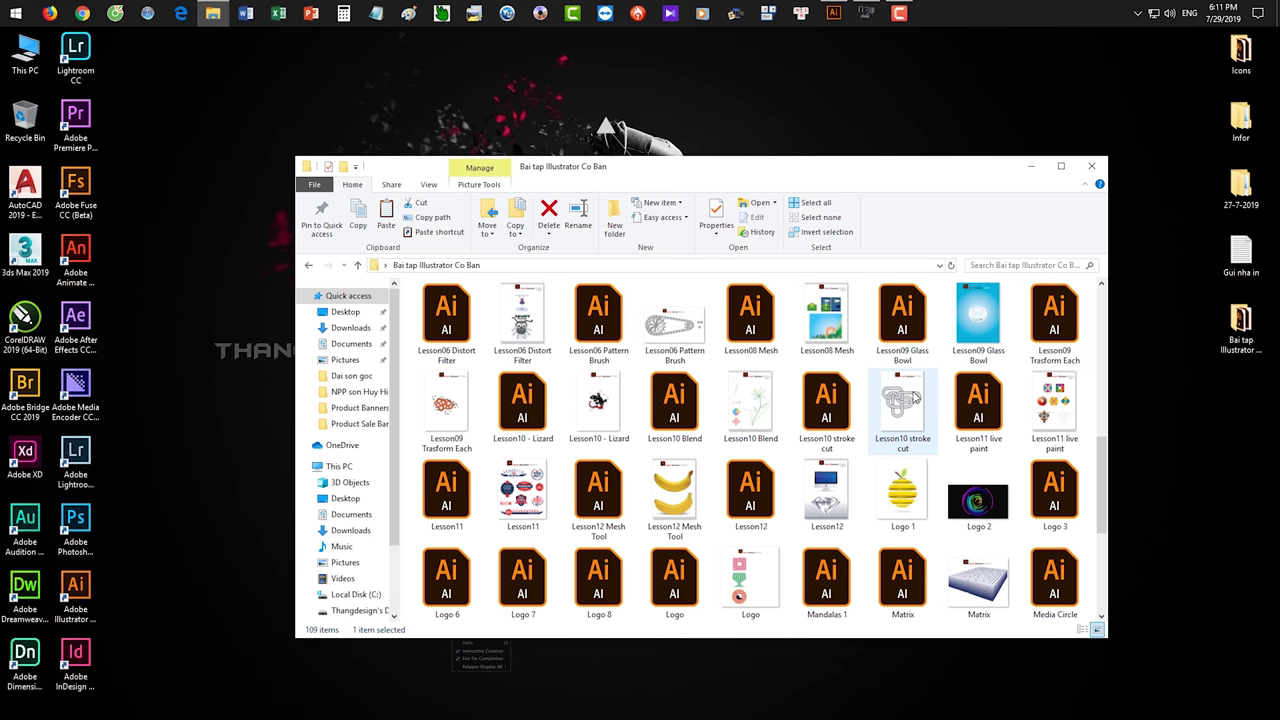
{"action": "scroll", "coordinate": [913, 397], "scroll_direction": "down", "scroll_amount": 3}
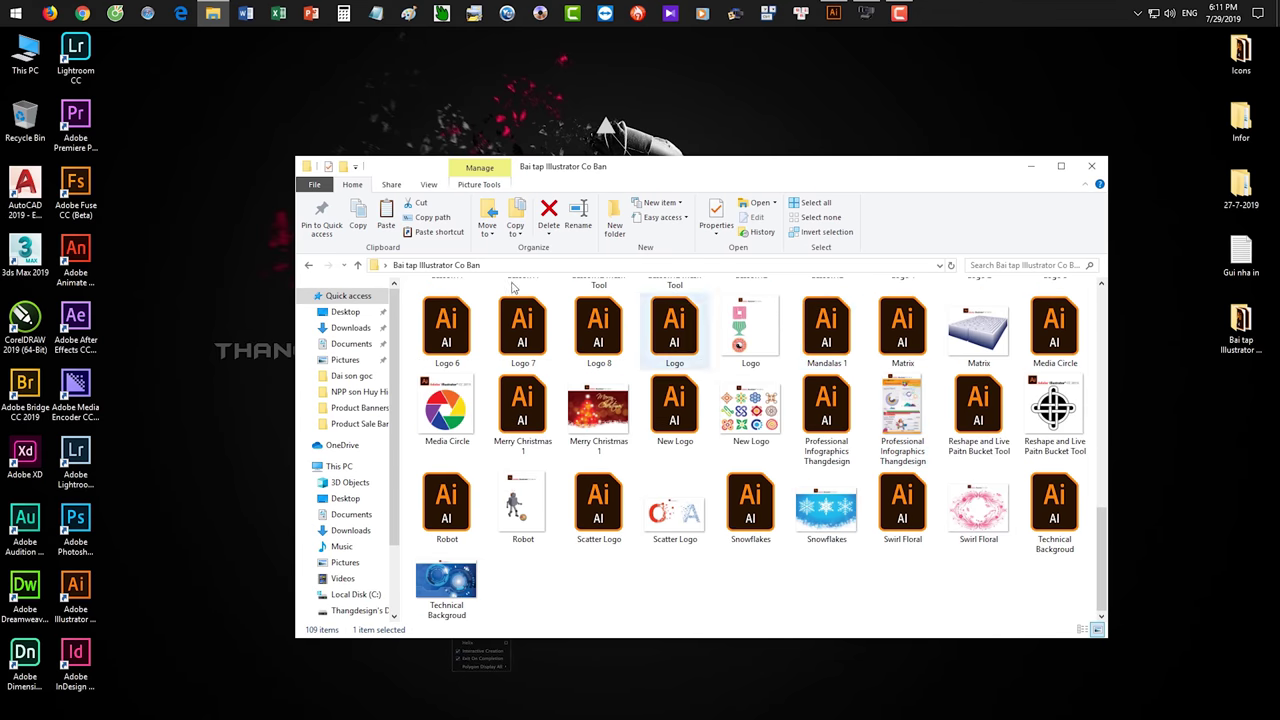
{"action": "left_click", "coordinate": [82, 13]}
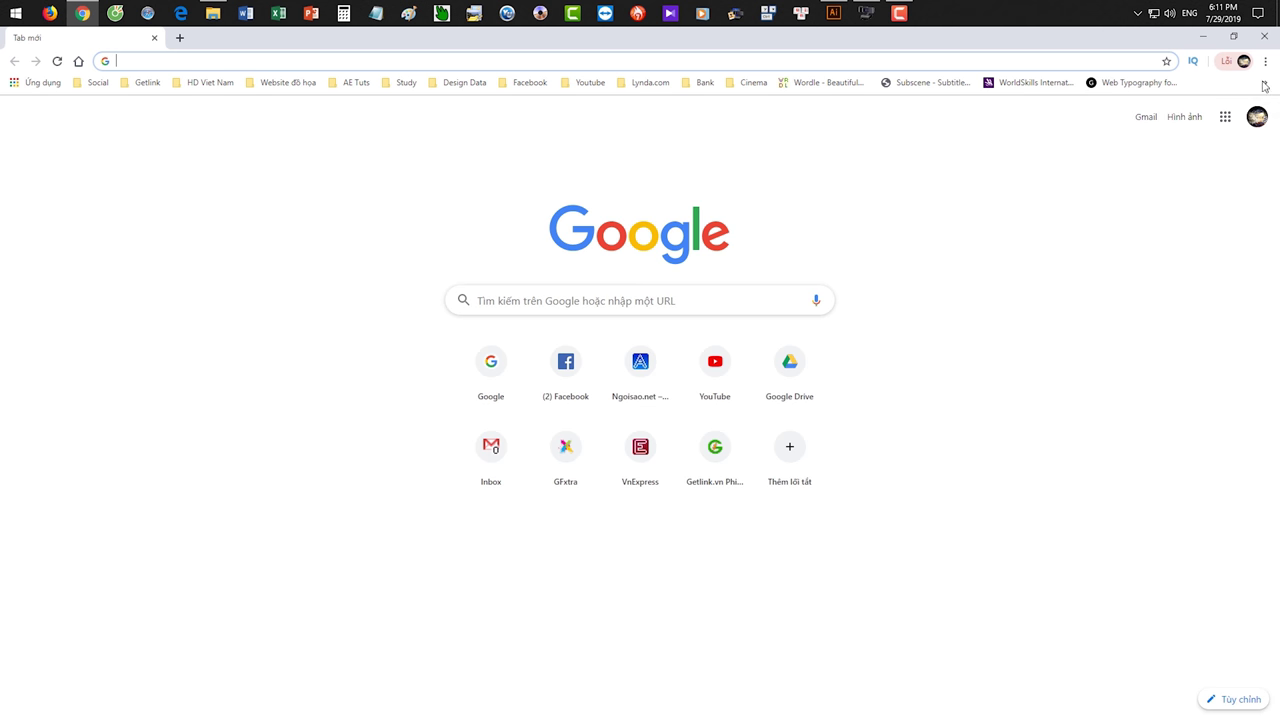
- Open Google Drive and go to Cac bai tap Illustrator > Bai tap Adobe Illustrator CC 2019
{"action": "left_click", "coordinate": [1224, 116]}
{"action": "left_click", "coordinate": [1110, 205]}
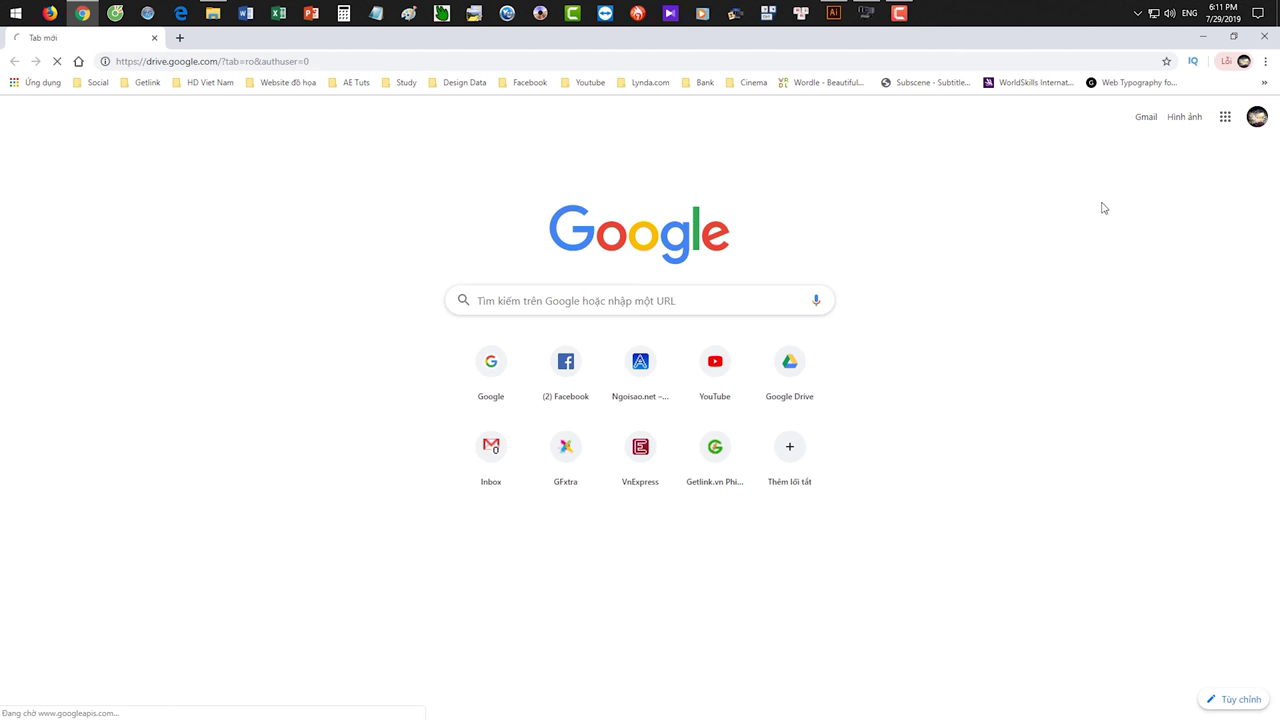
{"action": "left_click", "coordinate": [1101, 408]}
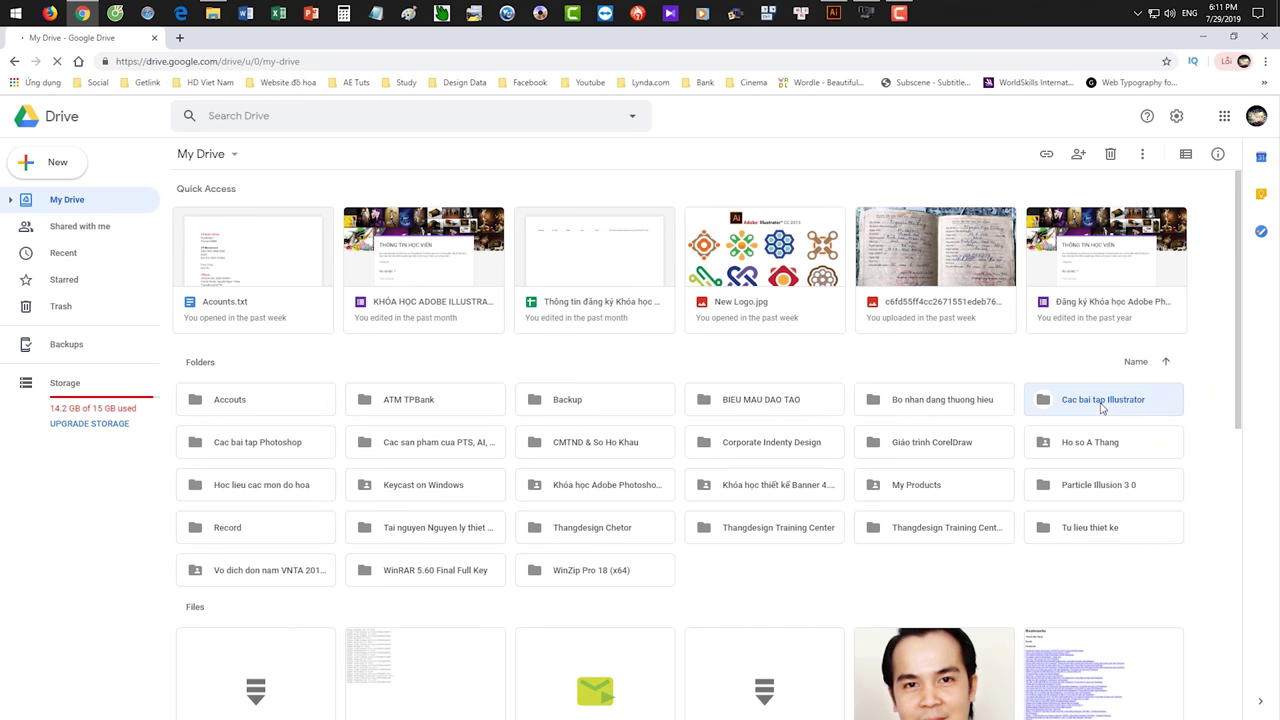
{"action": "double_click", "coordinate": [1101, 408]}
{"action": "double_click", "coordinate": [274, 234]}
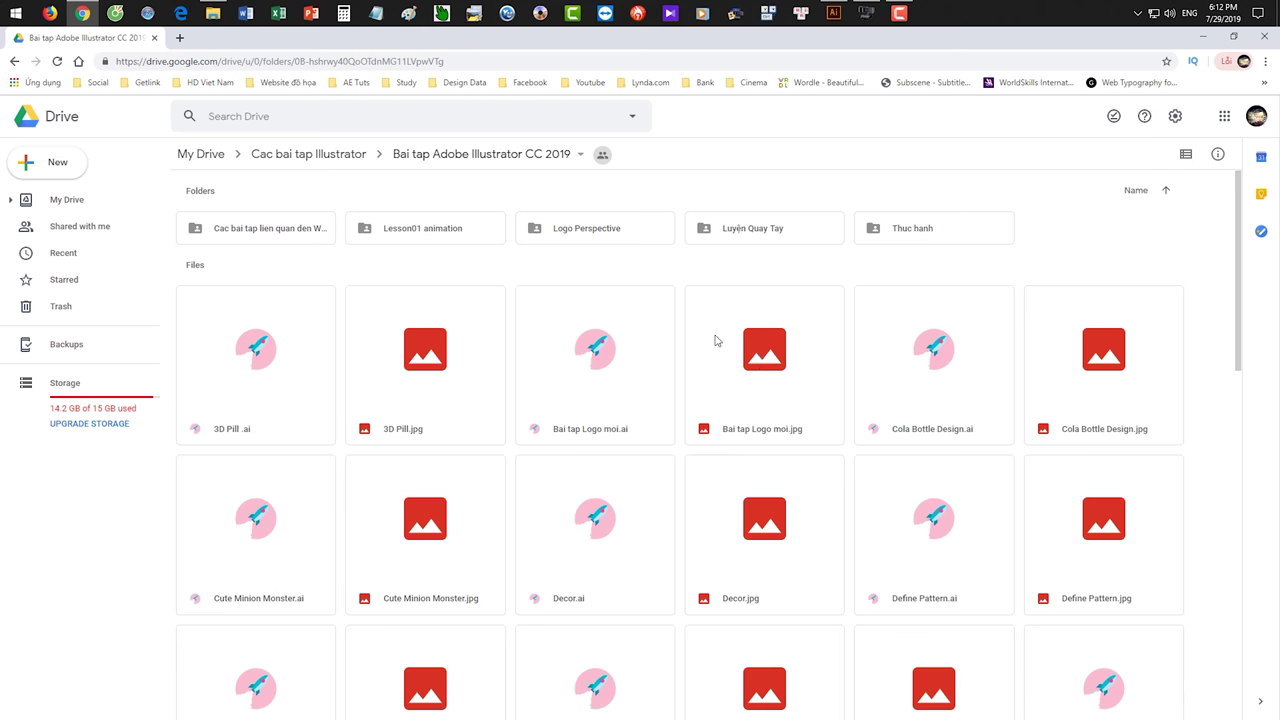
- Download New Logo.ai from the folder, then minimise the browser
{"action": "scroll", "coordinate": [714, 337], "scroll_direction": "down", "scroll_amount": 2}
{"action": "scroll", "coordinate": [766, 366], "scroll_direction": "down", "scroll_amount": 3}
{"action": "scroll", "coordinate": [768, 373], "scroll_direction": "down", "scroll_amount": 4}
{"action": "scroll", "coordinate": [768, 373], "scroll_direction": "down", "scroll_amount": 2}
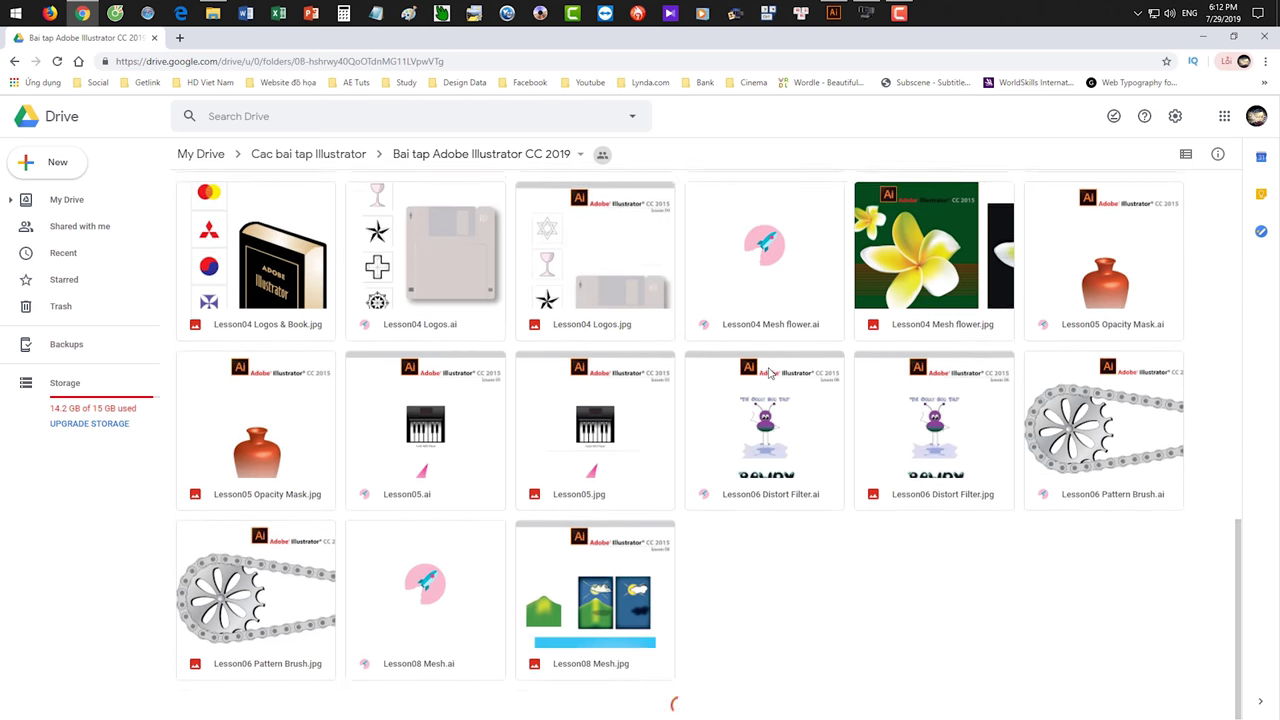
{"action": "scroll", "coordinate": [768, 373], "scroll_direction": "down", "scroll_amount": 3}
{"action": "scroll", "coordinate": [768, 373], "scroll_direction": "down", "scroll_amount": 6}
{"action": "scroll", "coordinate": [768, 373], "scroll_direction": "down", "scroll_amount": 1}
{"action": "scroll", "coordinate": [768, 373], "scroll_direction": "down", "scroll_amount": 2}
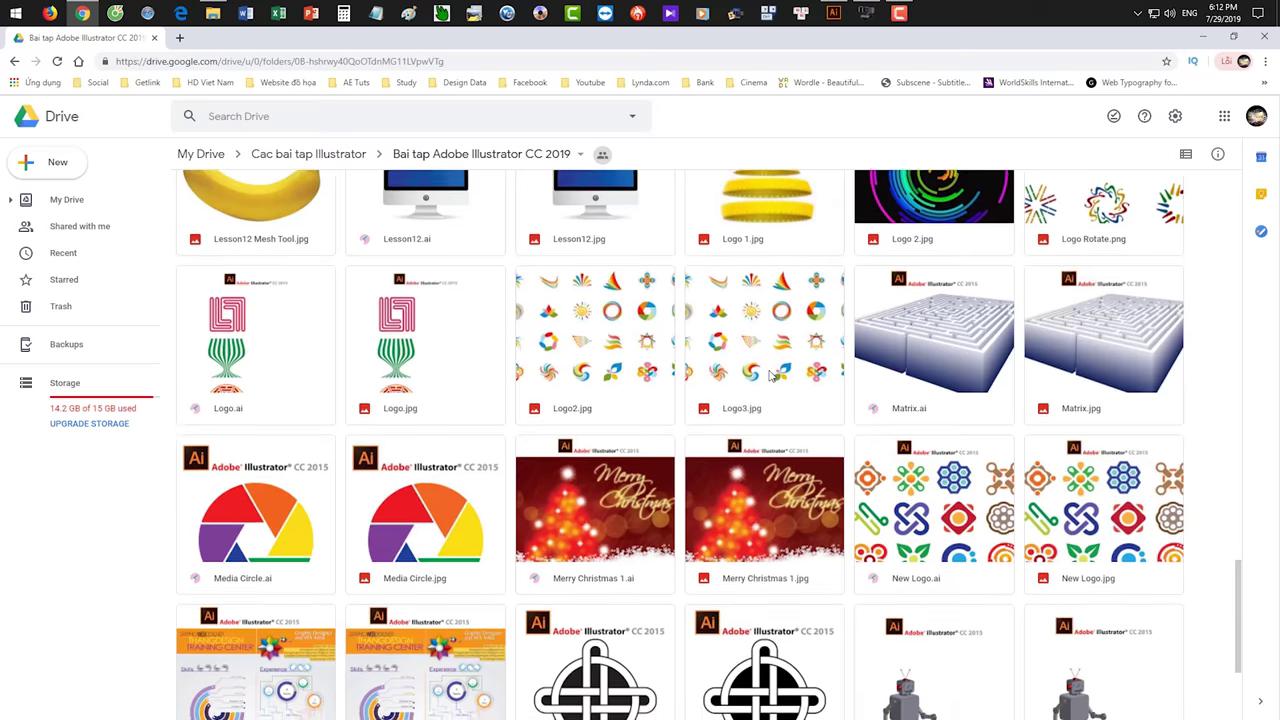
{"action": "right_click", "coordinate": [963, 521]}
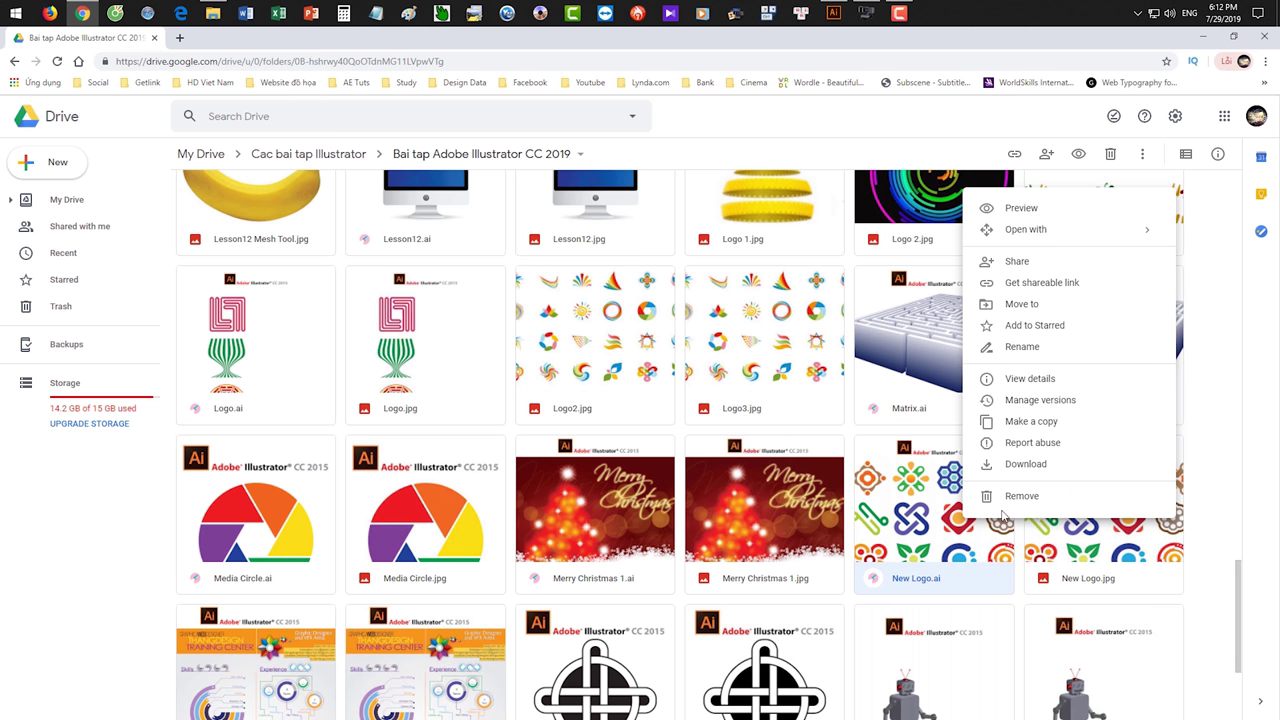
{"action": "left_click", "coordinate": [1015, 476]}
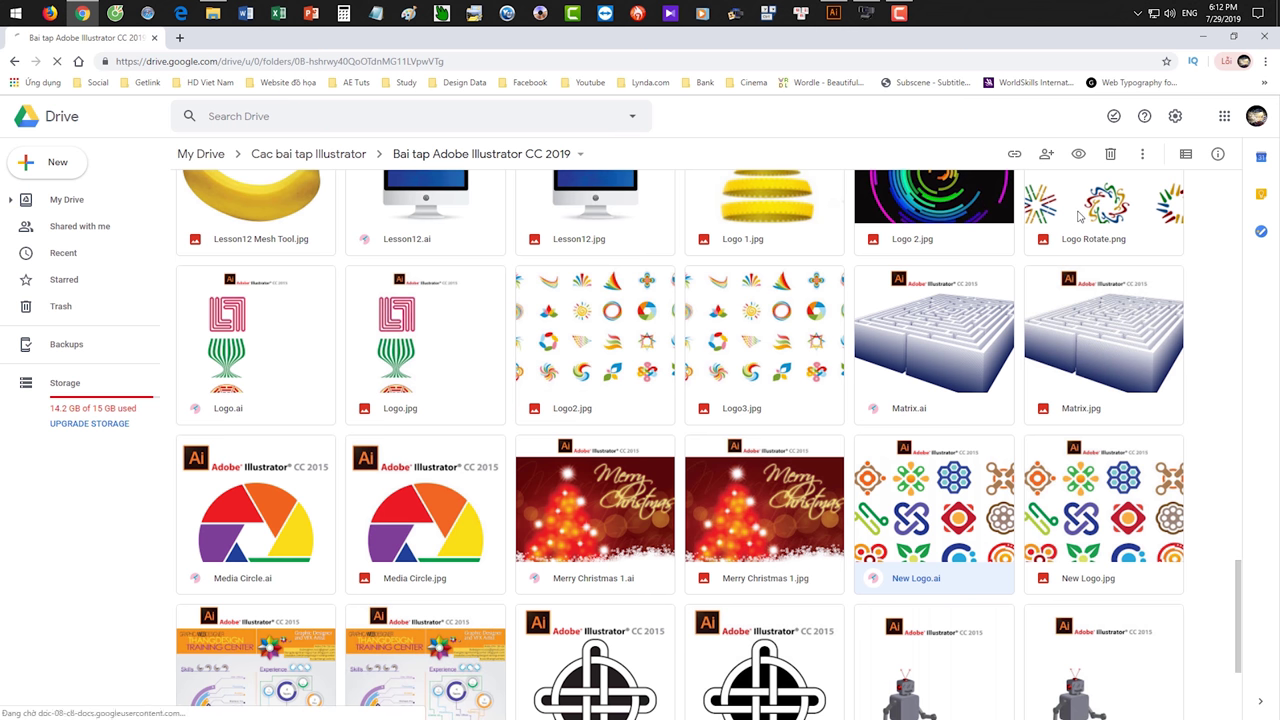
{"action": "left_click", "coordinate": [1206, 38]}
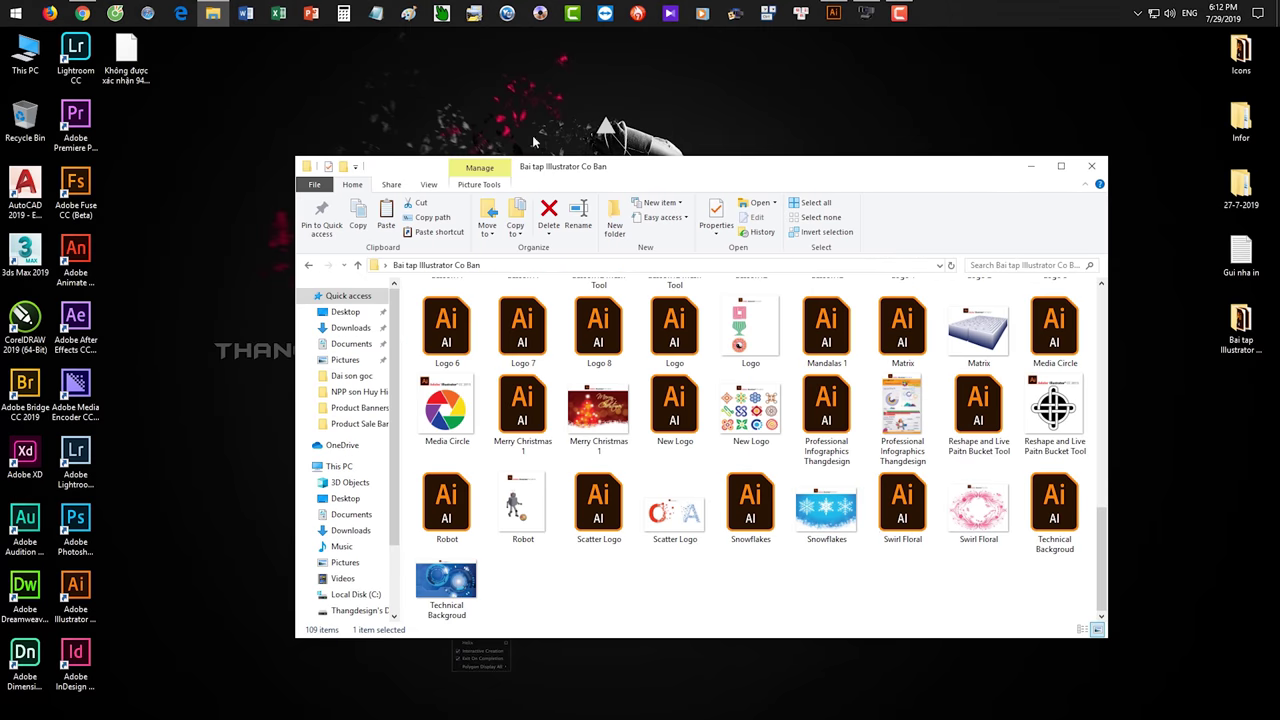
- Open New Logo.ai in Illustrator and dismiss the Missing Fonts warning
{"action": "left_click", "coordinate": [1091, 165]}
{"action": "double_click", "coordinate": [126, 48]}
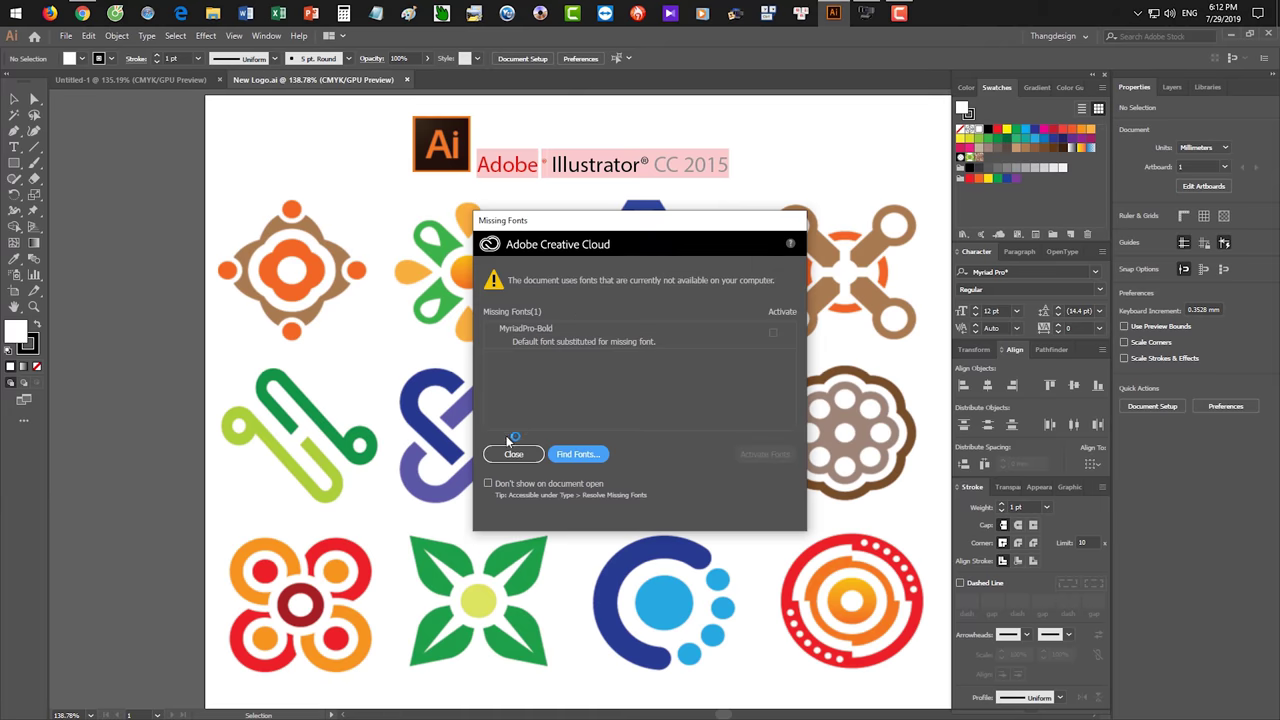
{"action": "left_click", "coordinate": [513, 454]}
- Zoom around the logo sheet and select the Polygon tool from the Rectangle flyout
{"action": "scroll", "coordinate": [520, 400], "scroll_direction": "down", "scroll_amount": 2}
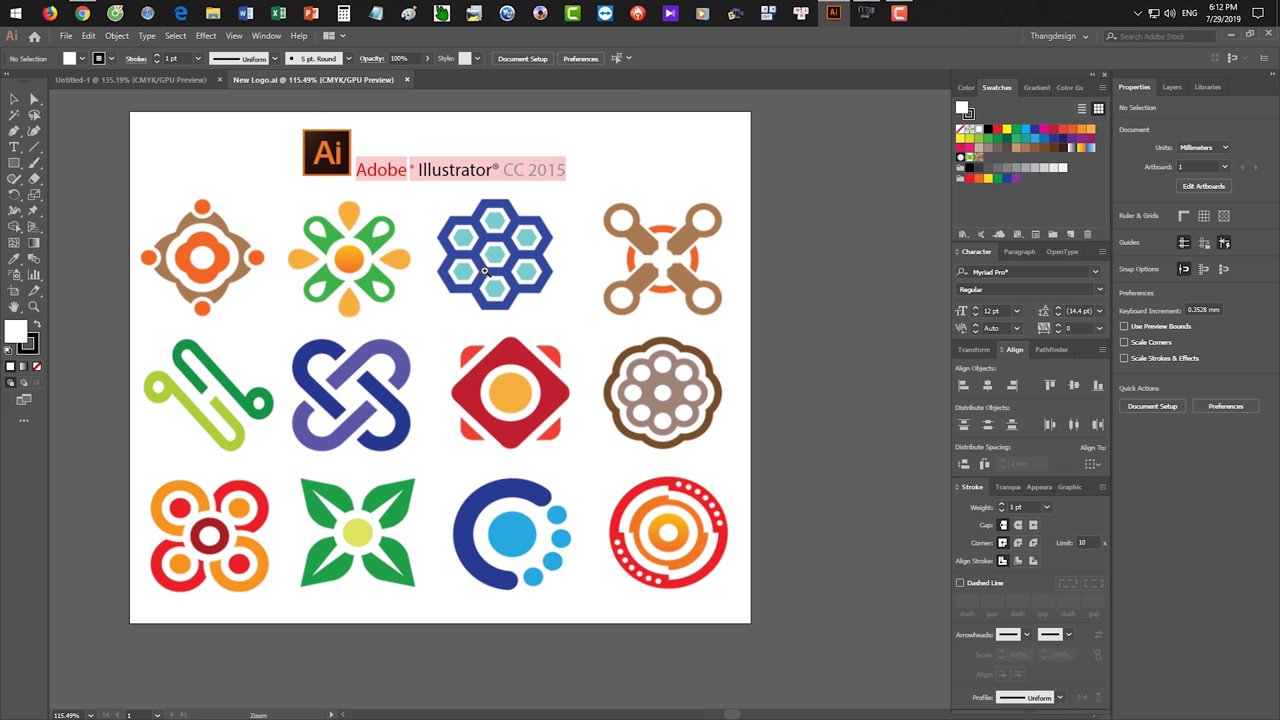
{"action": "scroll", "coordinate": [526, 314], "scroll_direction": "up", "scroll_amount": 2}
{"action": "scroll", "coordinate": [430, 330], "scroll_direction": "up", "scroll_amount": 1}
{"action": "scroll", "coordinate": [345, 345], "scroll_direction": "up", "scroll_amount": 1}
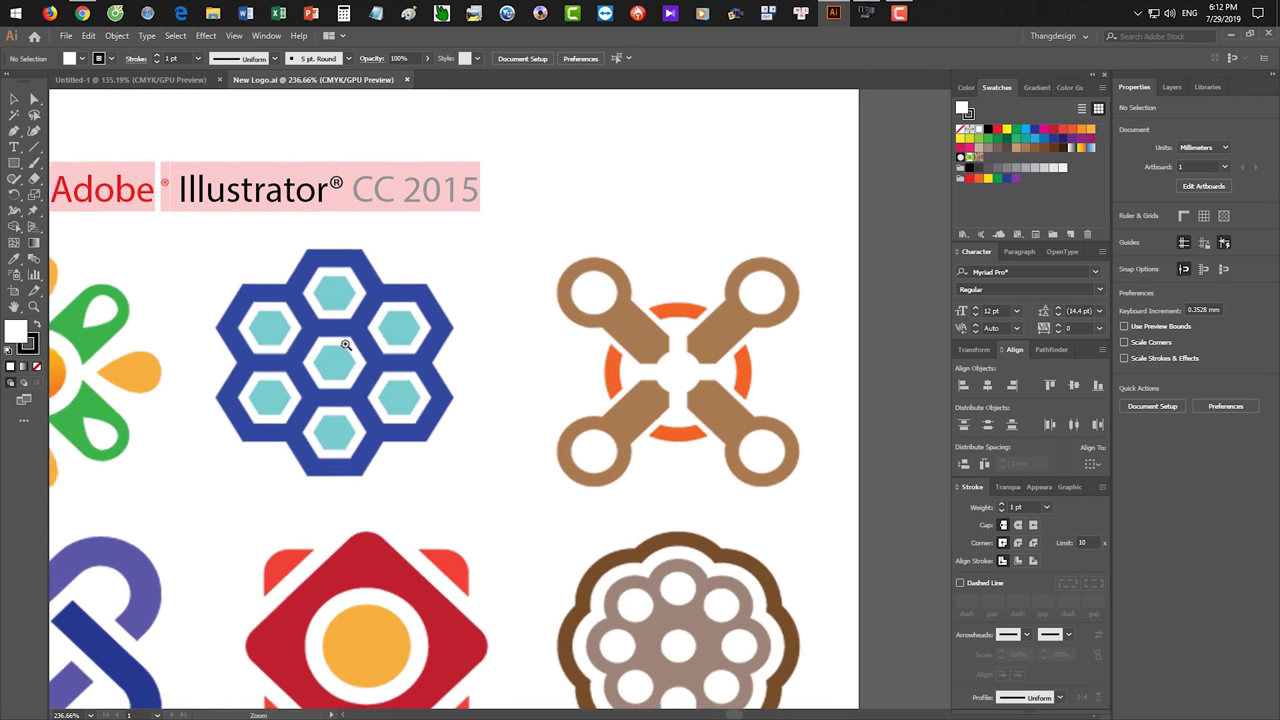
{"action": "scroll", "coordinate": [380, 347], "scroll_direction": "right", "scroll_amount": 2}
{"action": "scroll", "coordinate": [410, 345], "scroll_direction": "down", "scroll_amount": 3}
{"action": "scroll", "coordinate": [200, 298], "scroll_direction": "up", "scroll_amount": 2}
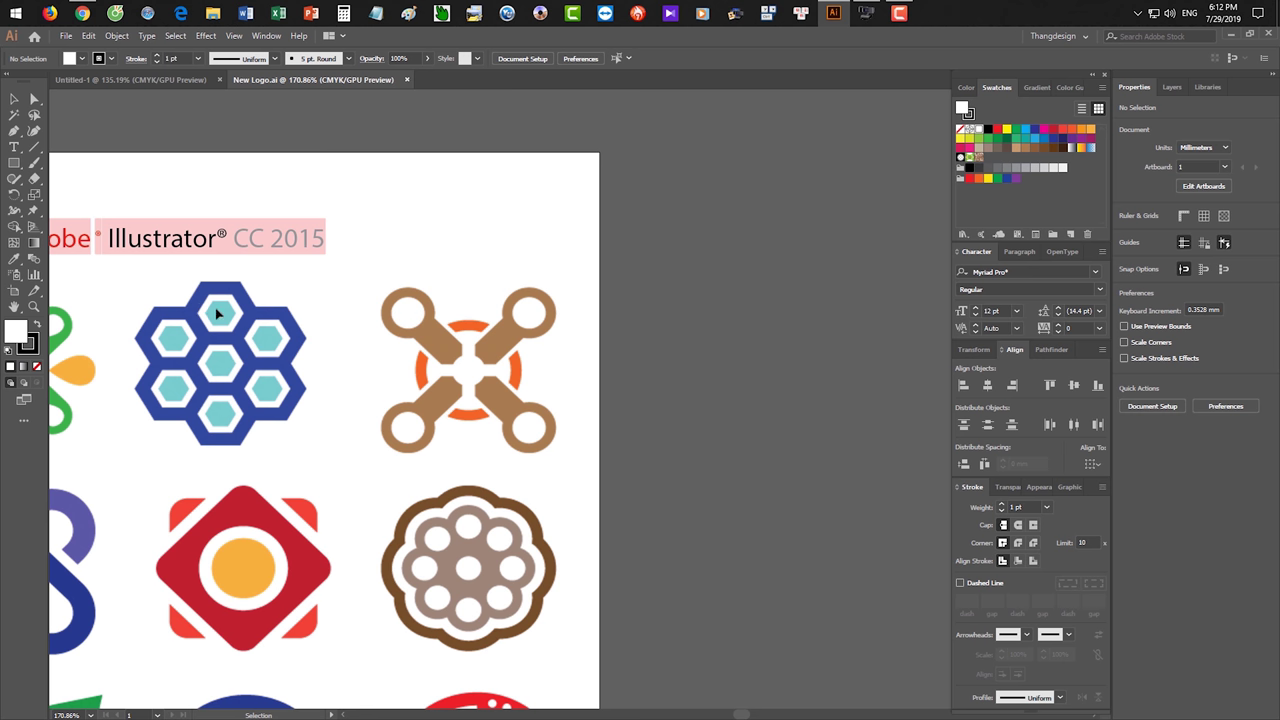
{"action": "left_click_drag", "start_coordinate": [13, 163], "coordinate": [60, 212]}
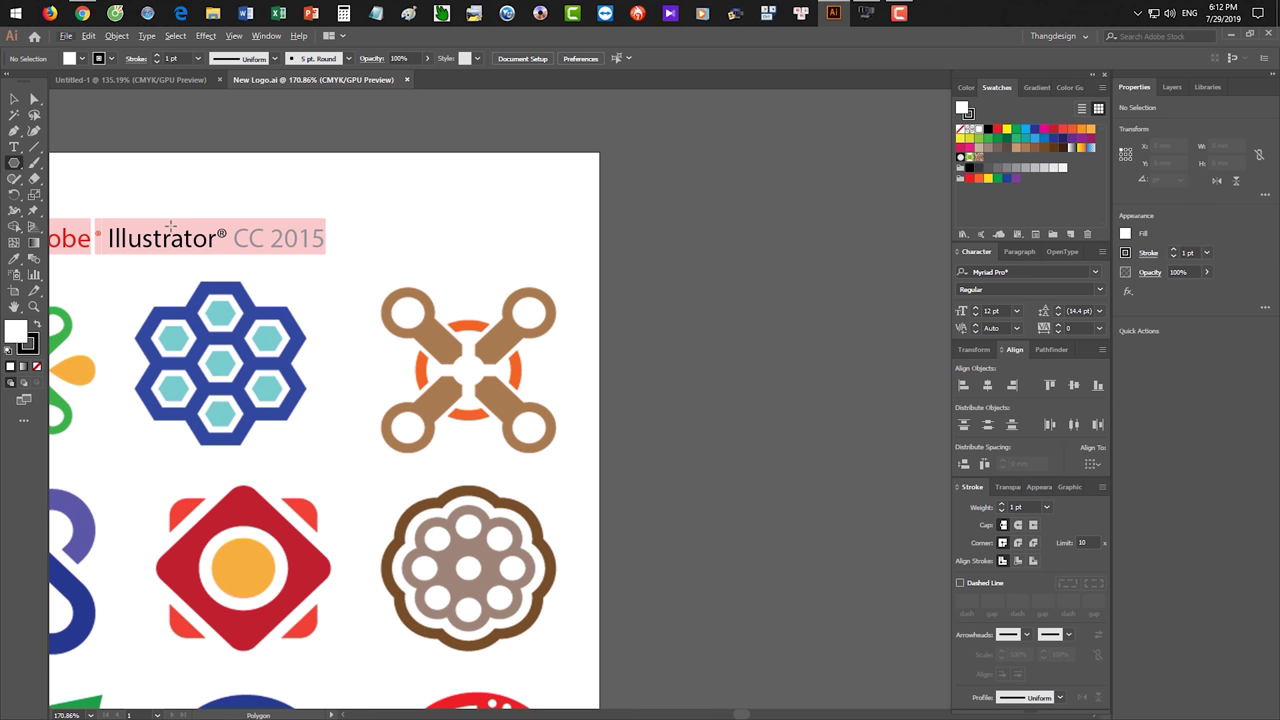
- Draw a green, stroke-less hexagon to the right of the artboard
{"action": "key", "text": "slash"}
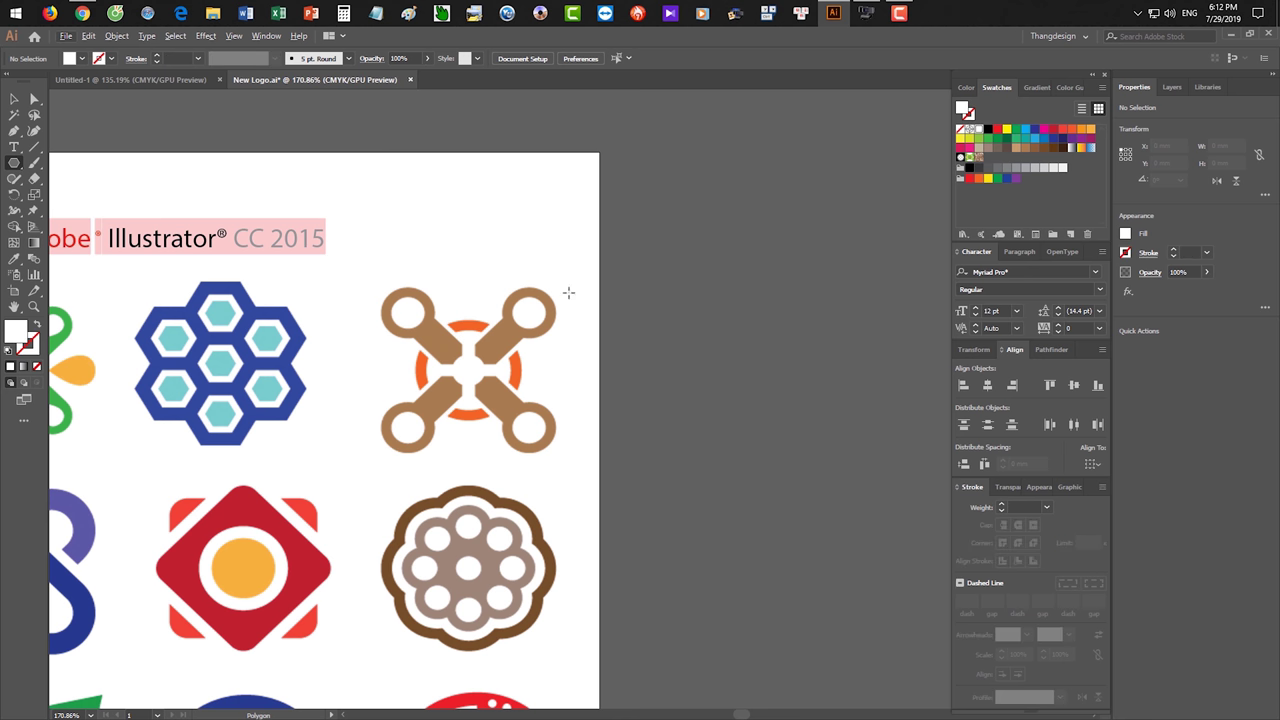
{"action": "left_click", "coordinate": [997, 138]}
{"action": "left_click_drag", "start_coordinate": [711, 304], "coordinate": [737, 337]}
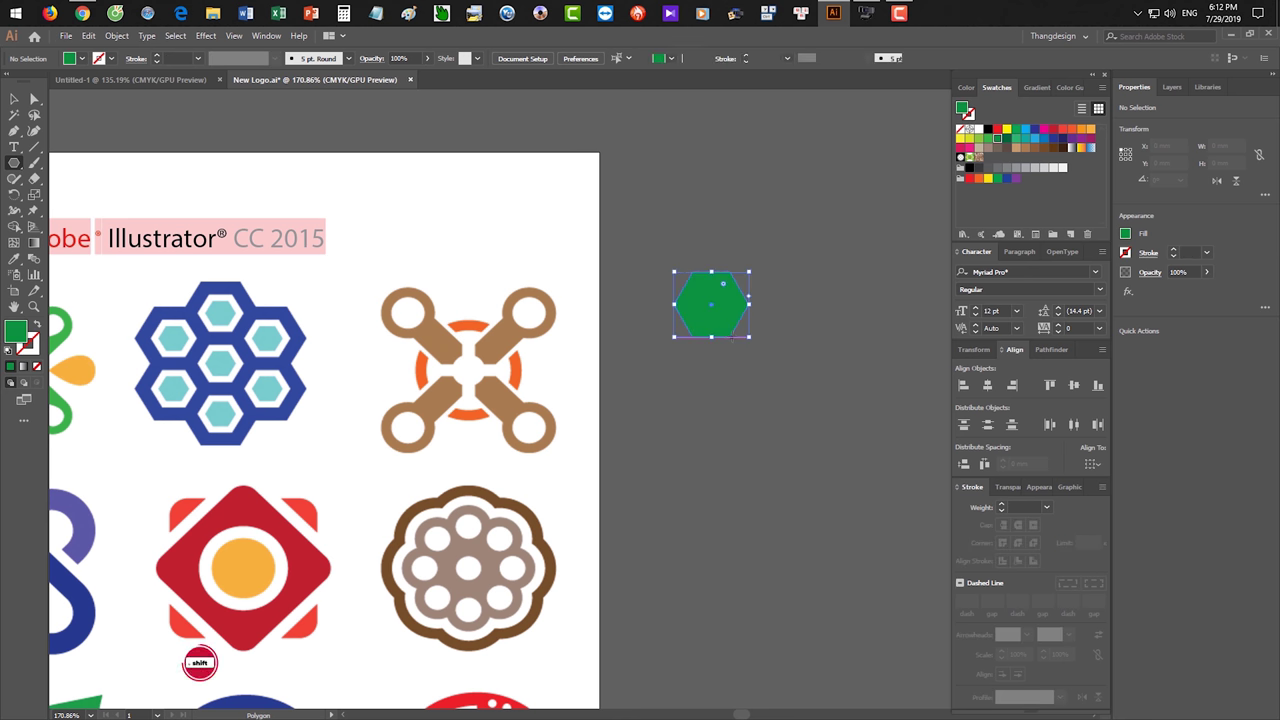
{"action": "key", "text": "v"}
- Move the green hexagon into place and zoom in on it
{"action": "key", "text": "ctrl+shift+a"}
{"action": "left_click_drag", "start_coordinate": [737, 318], "coordinate": [783, 351]}
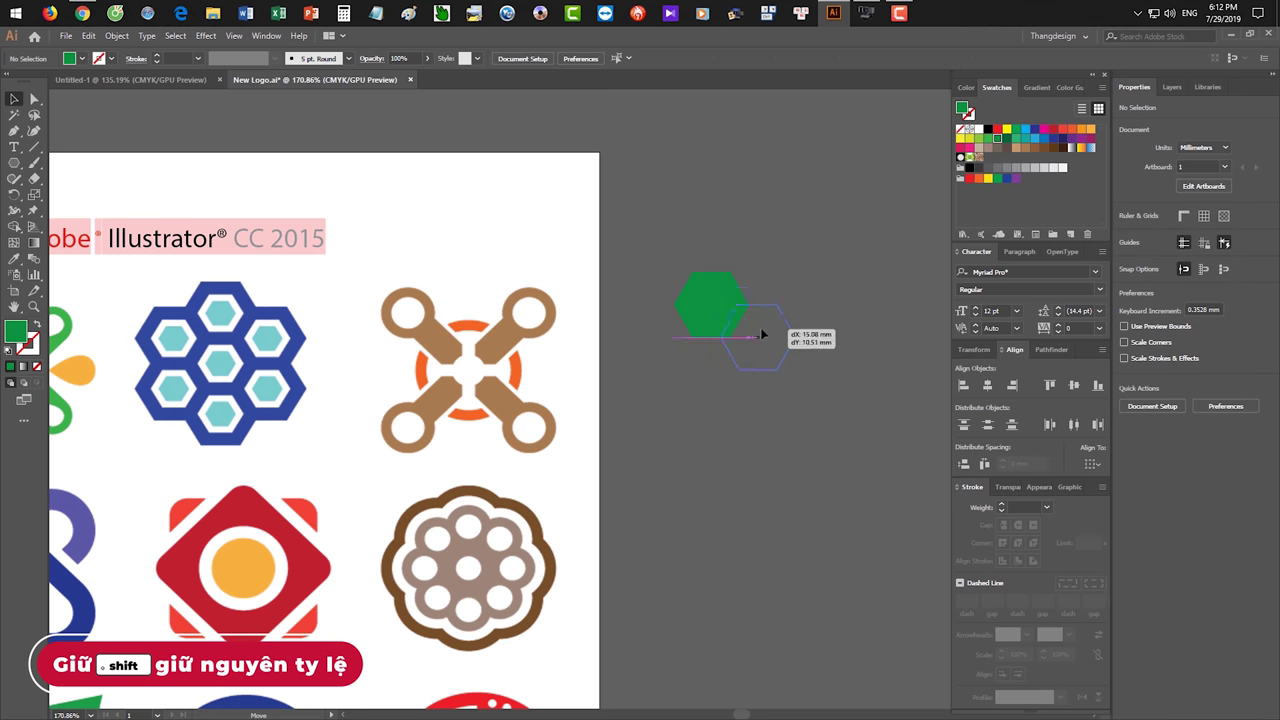
{"action": "left_click", "coordinate": [793, 433]}
{"action": "scroll", "coordinate": [780, 430], "scroll_direction": "up", "scroll_amount": 1}
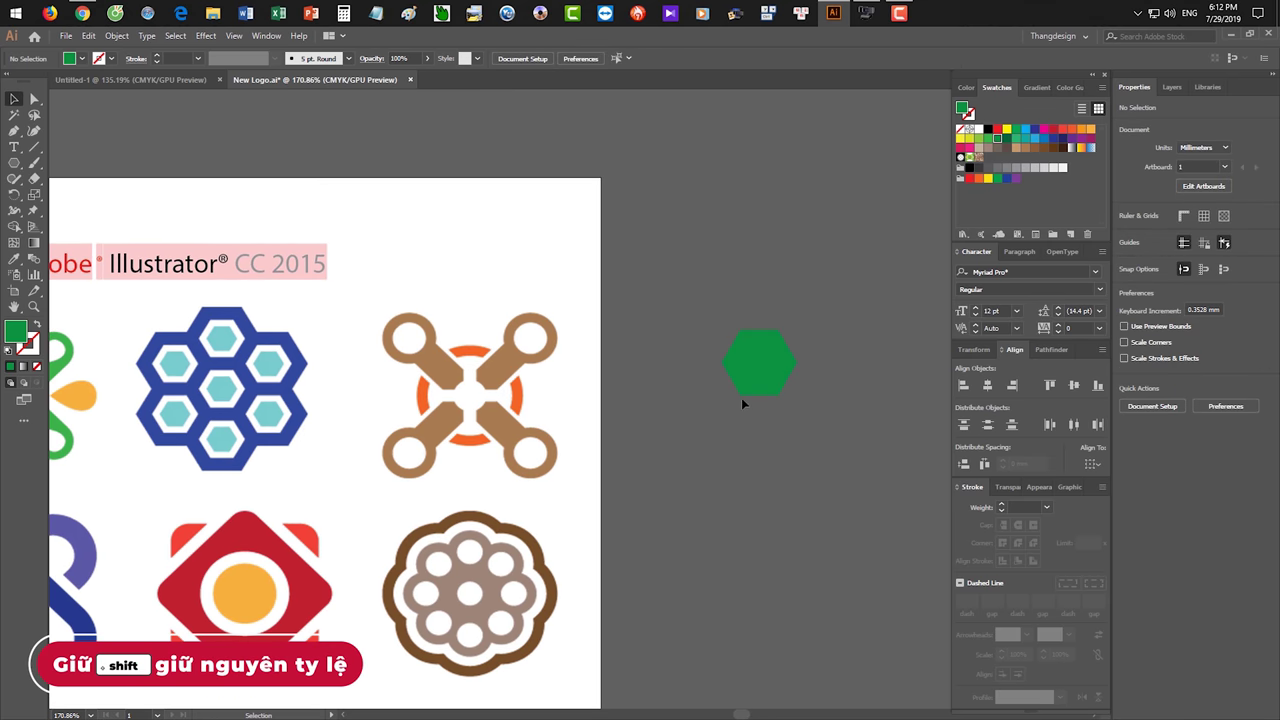
{"action": "scroll", "coordinate": [787, 416], "scroll_direction": "up", "scroll_amount": 2}
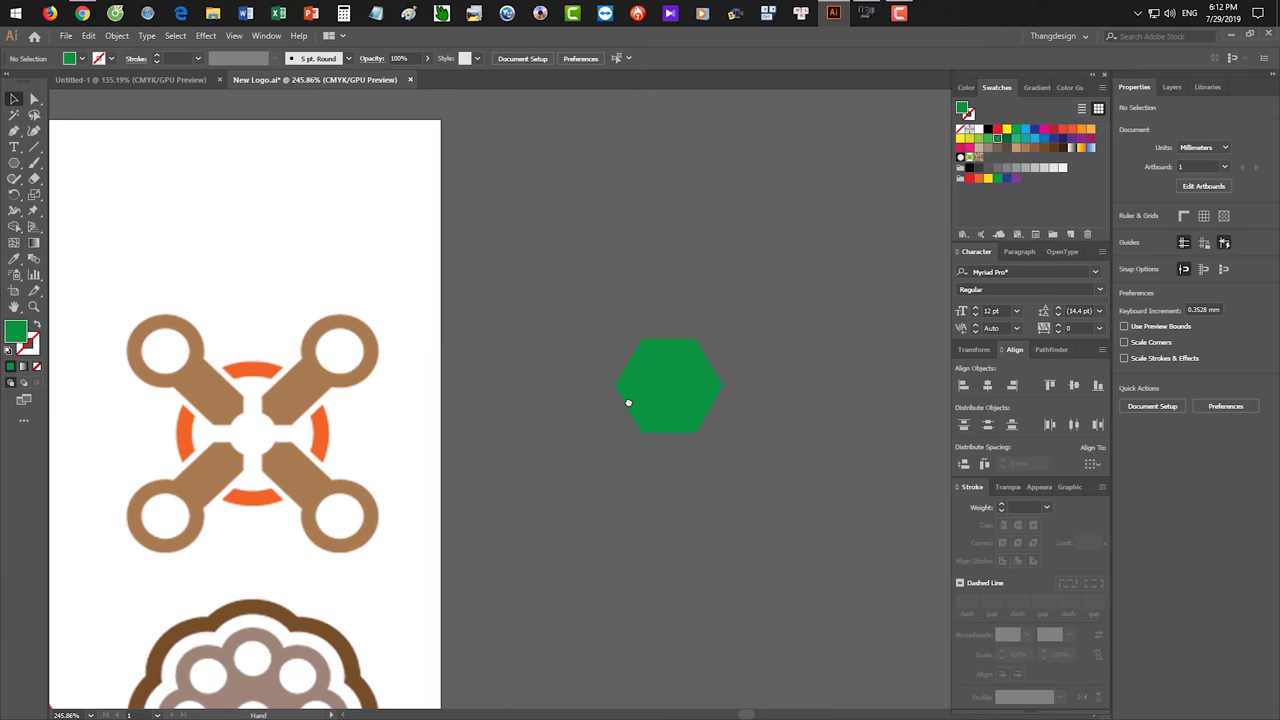
{"action": "scroll", "coordinate": [628, 400], "scroll_direction": "down", "scroll_amount": 1}
{"action": "scroll", "coordinate": [774, 394], "scroll_direction": "up", "scroll_amount": 1}
{"action": "scroll", "coordinate": [780, 380], "scroll_direction": "up", "scroll_amount": 1}
{"action": "left_click_drag", "start_coordinate": [734, 380], "coordinate": [626, 368]}
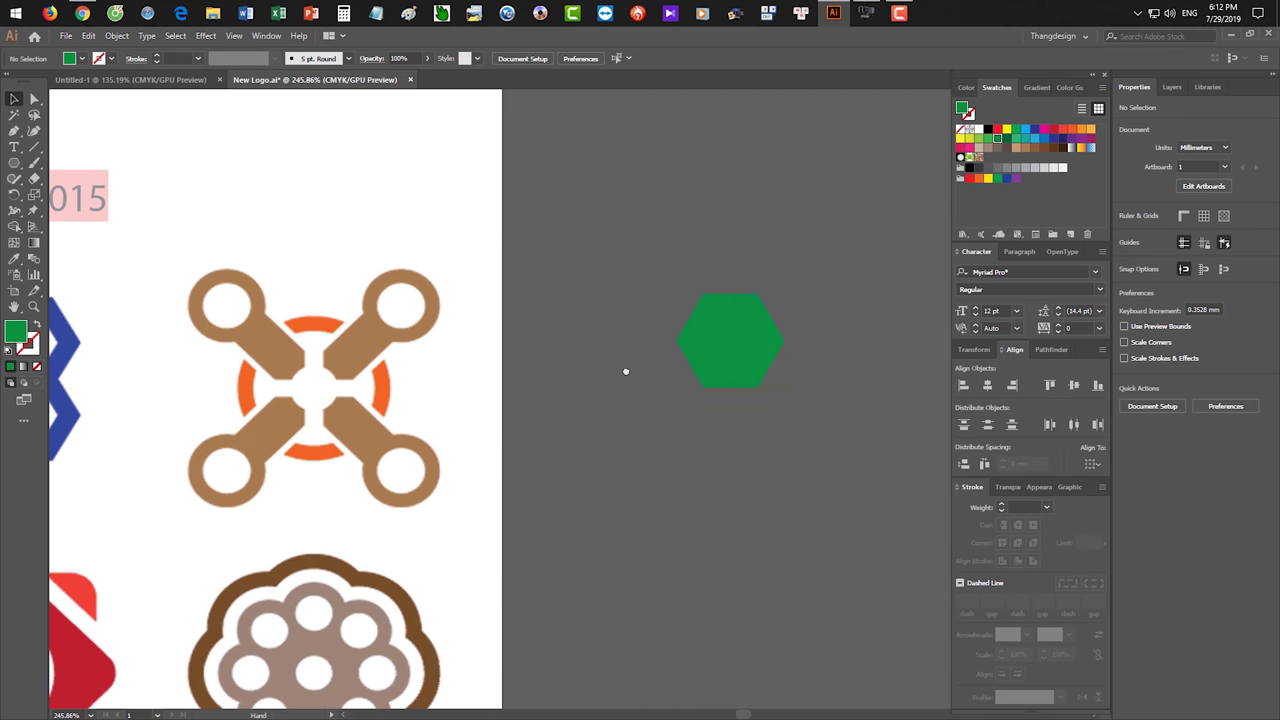
{"action": "scroll", "coordinate": [600, 366], "scroll_direction": "up", "scroll_amount": 1}
{"action": "scroll", "coordinate": [526, 446], "scroll_direction": "up", "scroll_amount": 1}
- Alt-drag two copies of the hexagon to form a three-hexagon triangle
{"action": "left_click_drag", "start_coordinate": [517, 440], "coordinate": [586, 312]}
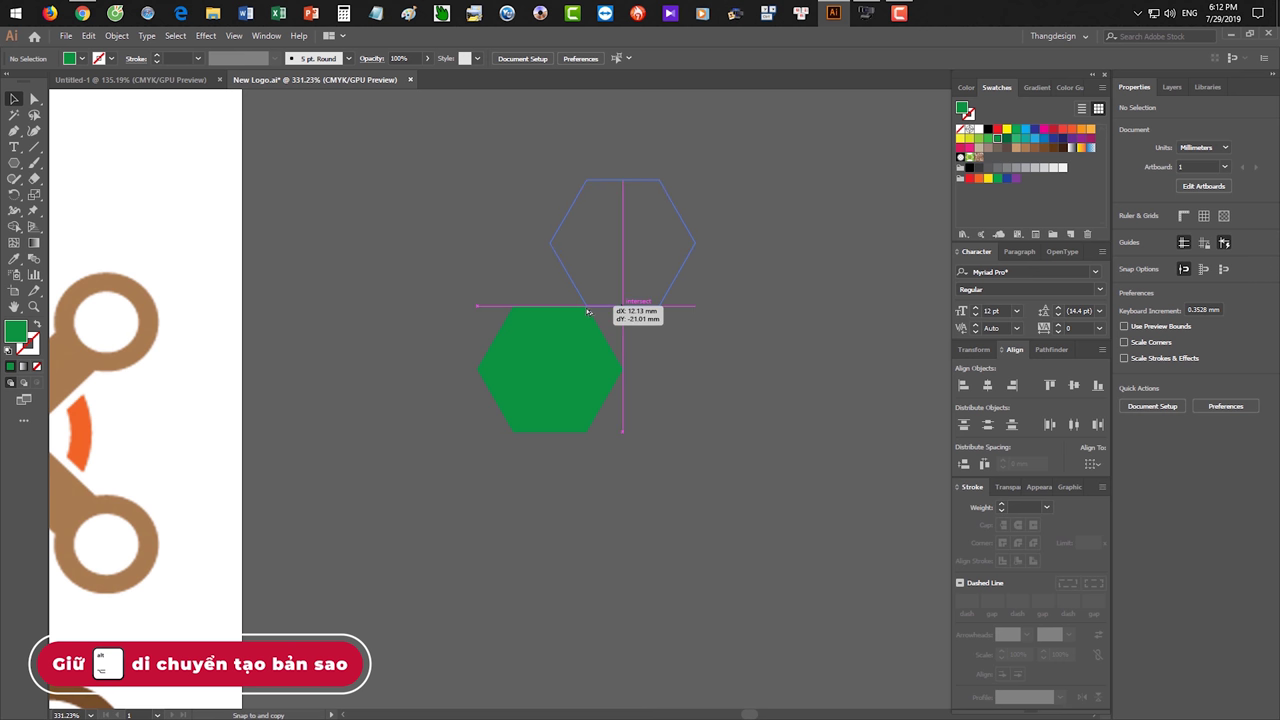
{"action": "left_click_drag", "start_coordinate": [589, 313], "coordinate": [515, 311]}
{"action": "left_click", "coordinate": [678, 372]}
{"action": "left_click", "coordinate": [373, 264]}
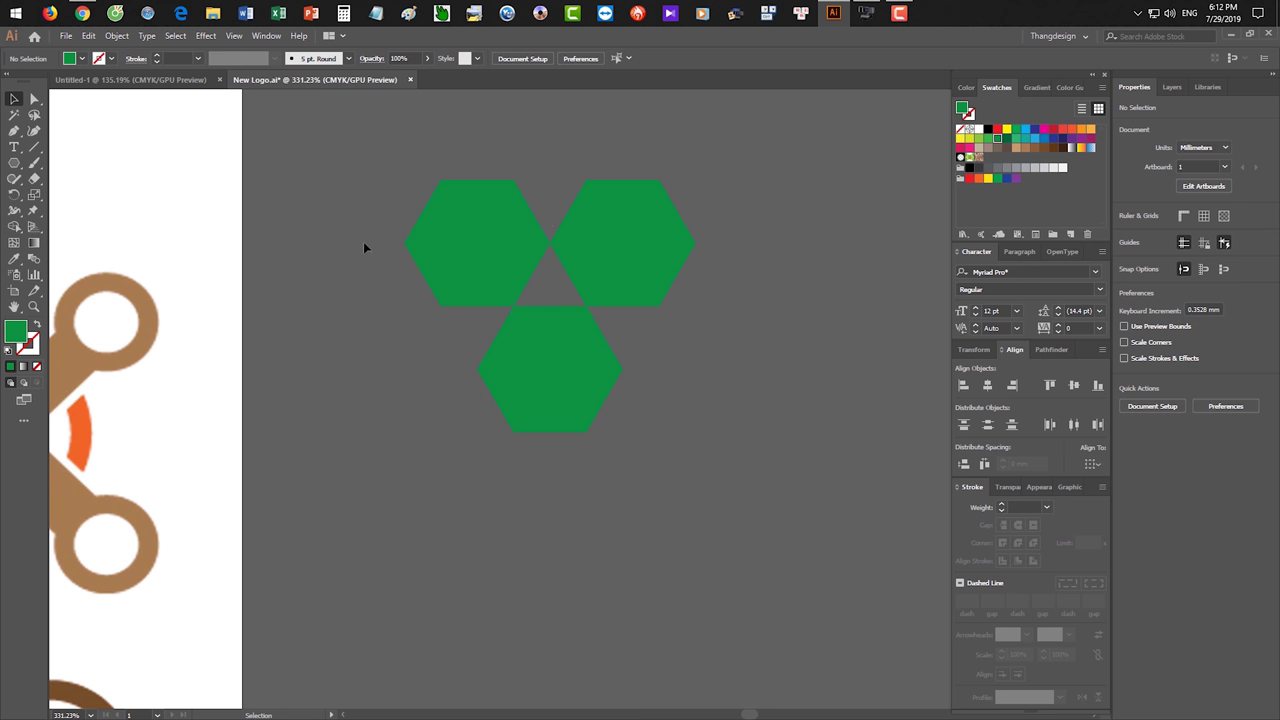
{"action": "scroll", "coordinate": [380, 314], "scroll_direction": "down", "scroll_amount": 2}
- Delete the right and left hexagons, leaving just one
{"action": "mouse_move", "coordinate": [343, 337]}
{"action": "left_mouse_down"}
{"action": "mouse_move", "coordinate": [740, 349]}
{"action": "mouse_move", "coordinate": [443, 331]}
{"action": "left_mouse_up"}
{"action": "key", "text": "Delete"}
{"action": "left_click", "coordinate": [621, 283]}
{"action": "key", "text": "Delete"}
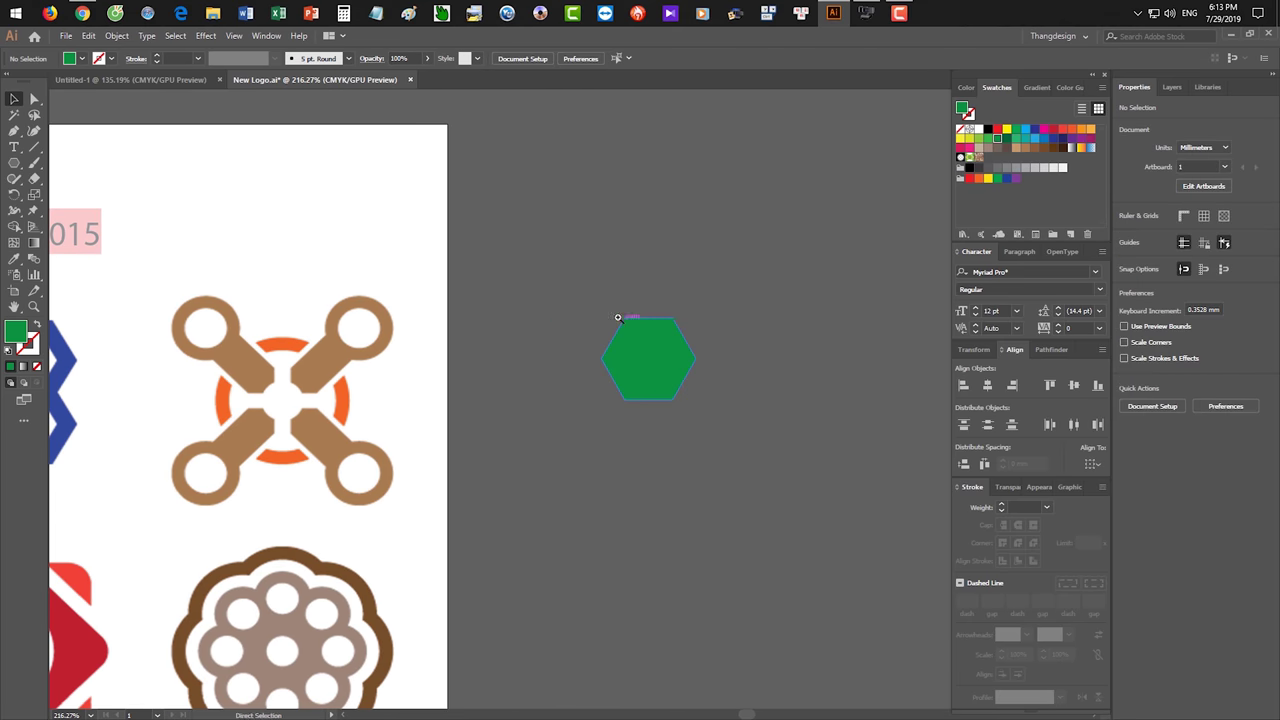
{"action": "scroll", "coordinate": [616, 318], "scroll_direction": "up", "scroll_amount": 1}
- Copy the remaining hexagon straight up above the original
{"action": "left_click_drag", "start_coordinate": [688, 423], "coordinate": [690, 317]}
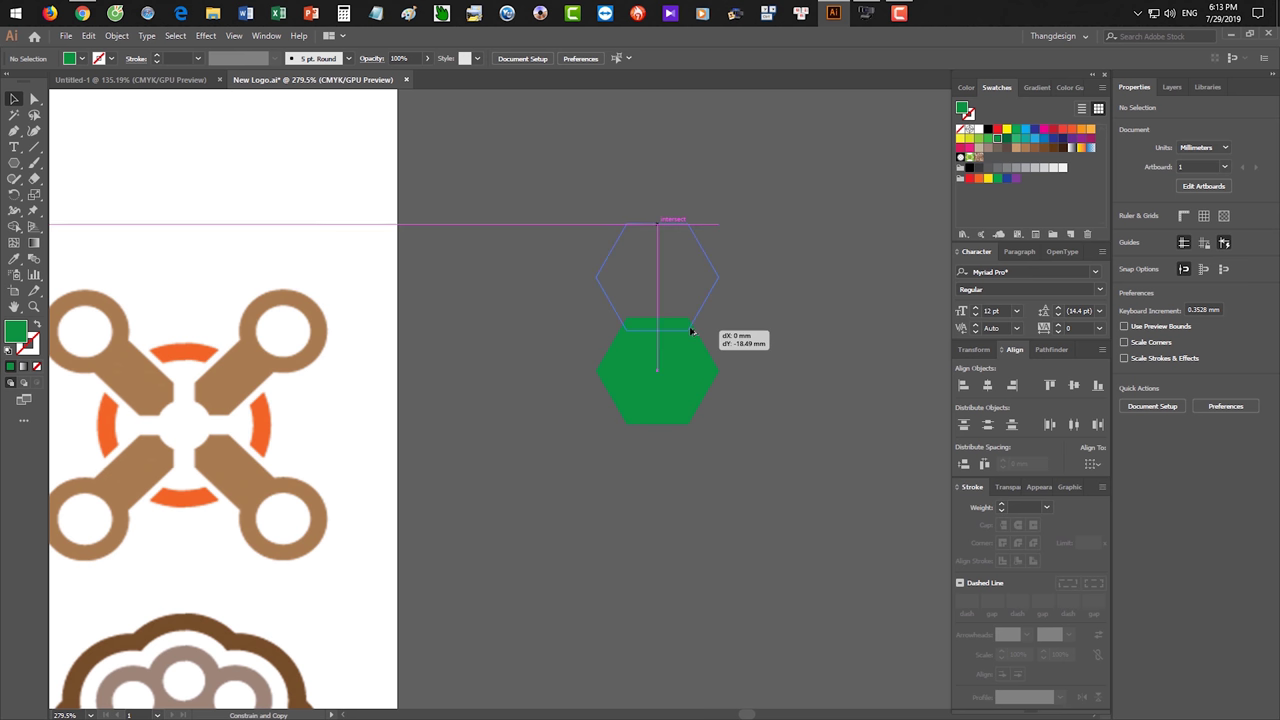
{"action": "left_click", "coordinate": [742, 380]}
{"action": "scroll", "coordinate": [720, 400], "scroll_direction": "down", "scroll_amount": 1}
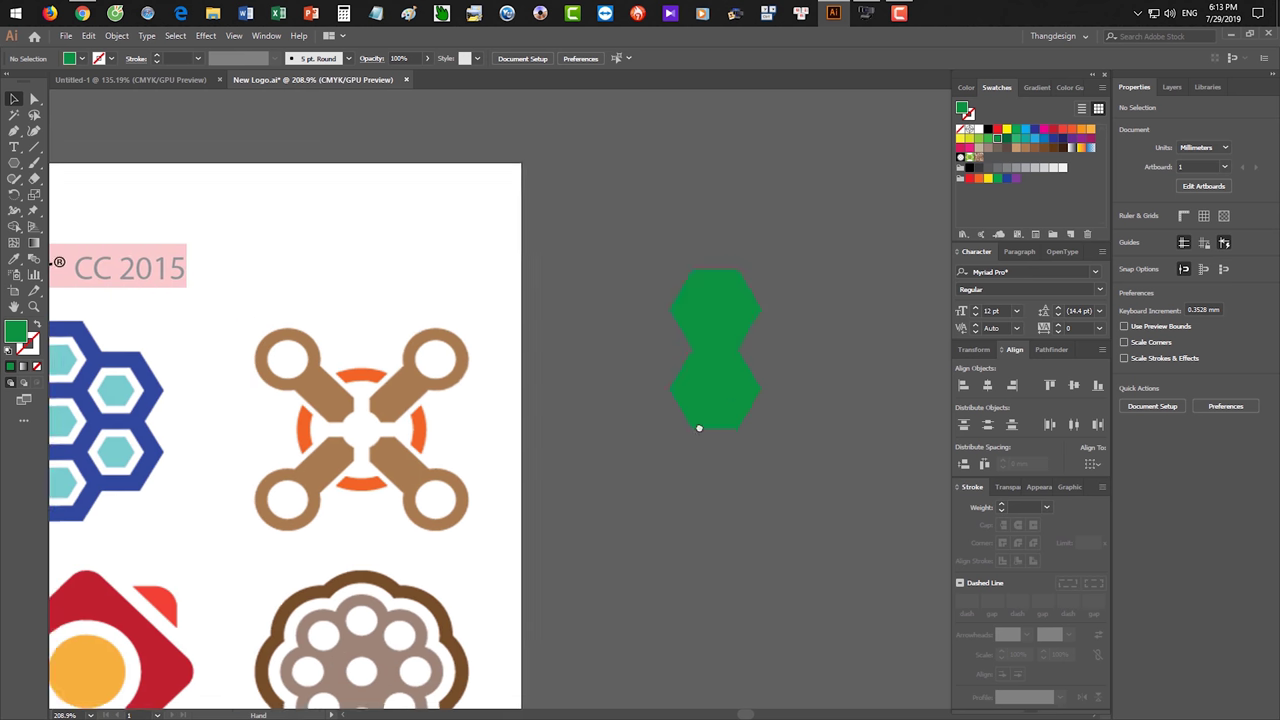
{"action": "left_click_drag", "start_coordinate": [694, 428], "coordinate": [756, 429]}
{"action": "scroll", "coordinate": [737, 423], "scroll_direction": "right", "scroll_amount": 3}
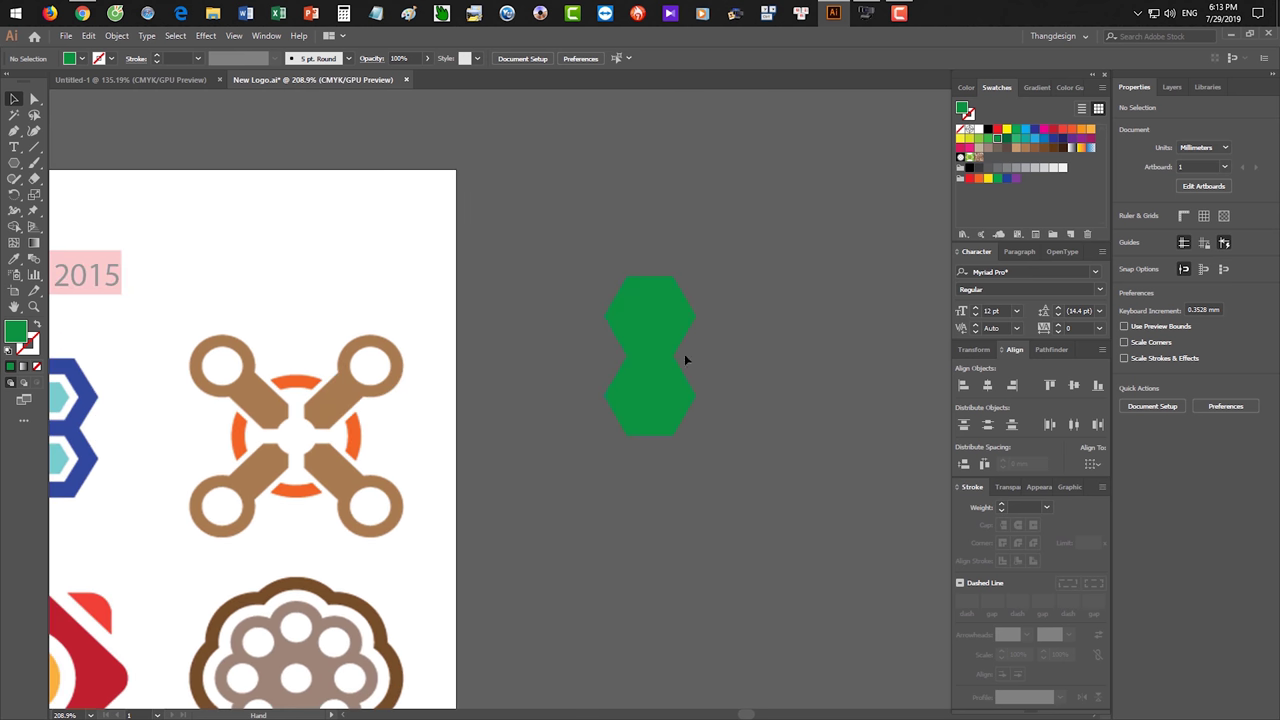
- Add hexagon copies on the right and left sides to form a four-hexagon cluster
{"action": "left_click_drag", "start_coordinate": [610, 318], "coordinate": [676, 360]}
{"action": "left_click_drag", "start_coordinate": [676, 360], "coordinate": [676, 360]}
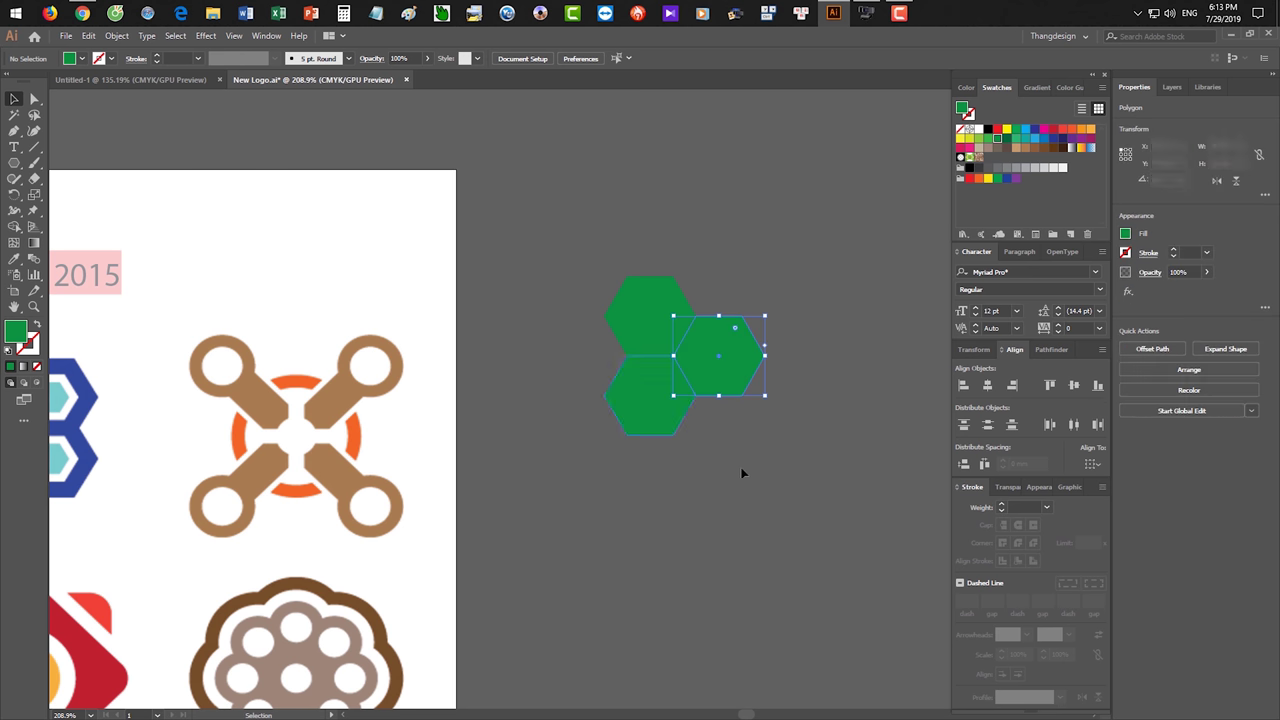
{"action": "left_click", "coordinate": [745, 469]}
{"action": "left_click_drag", "start_coordinate": [768, 362], "coordinate": [628, 364]}
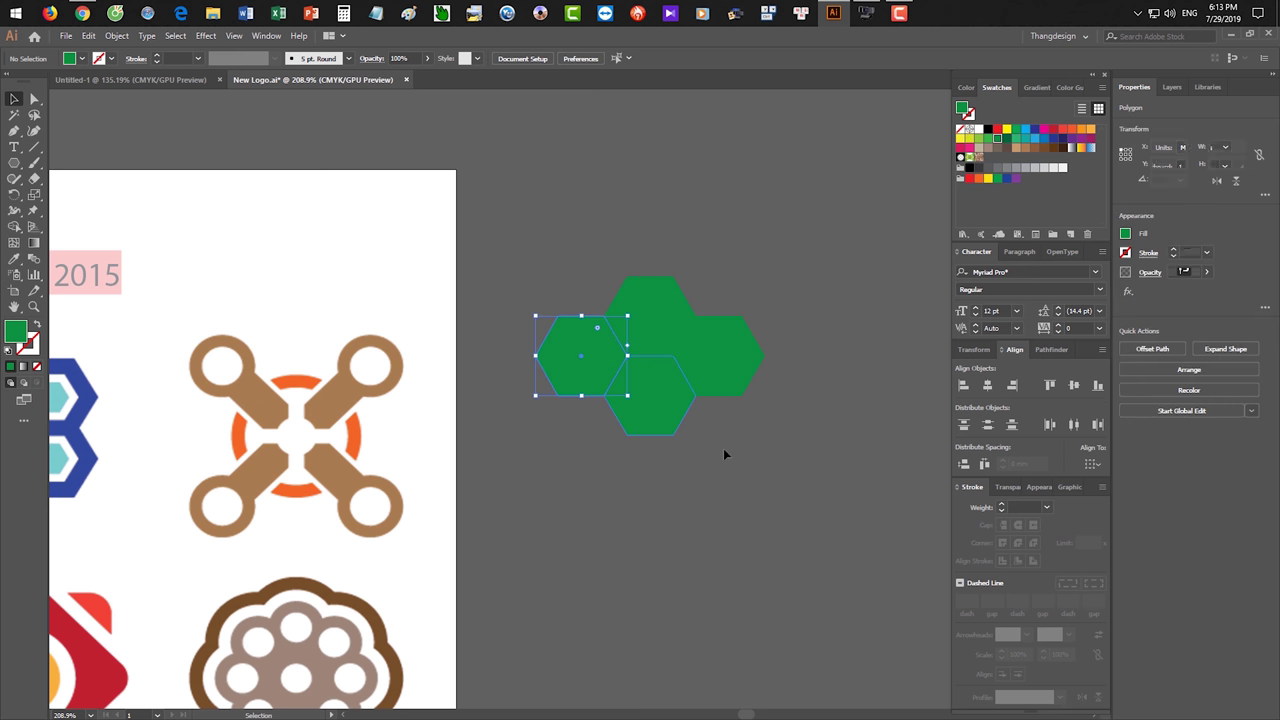
{"action": "left_click", "coordinate": [725, 450]}
{"action": "scroll", "coordinate": [735, 450], "scroll_direction": "down", "scroll_amount": 2}
{"action": "scroll", "coordinate": [735, 455], "scroll_direction": "down", "scroll_amount": 1}
{"action": "left_click_drag", "start_coordinate": [732, 468], "coordinate": [734, 465]}
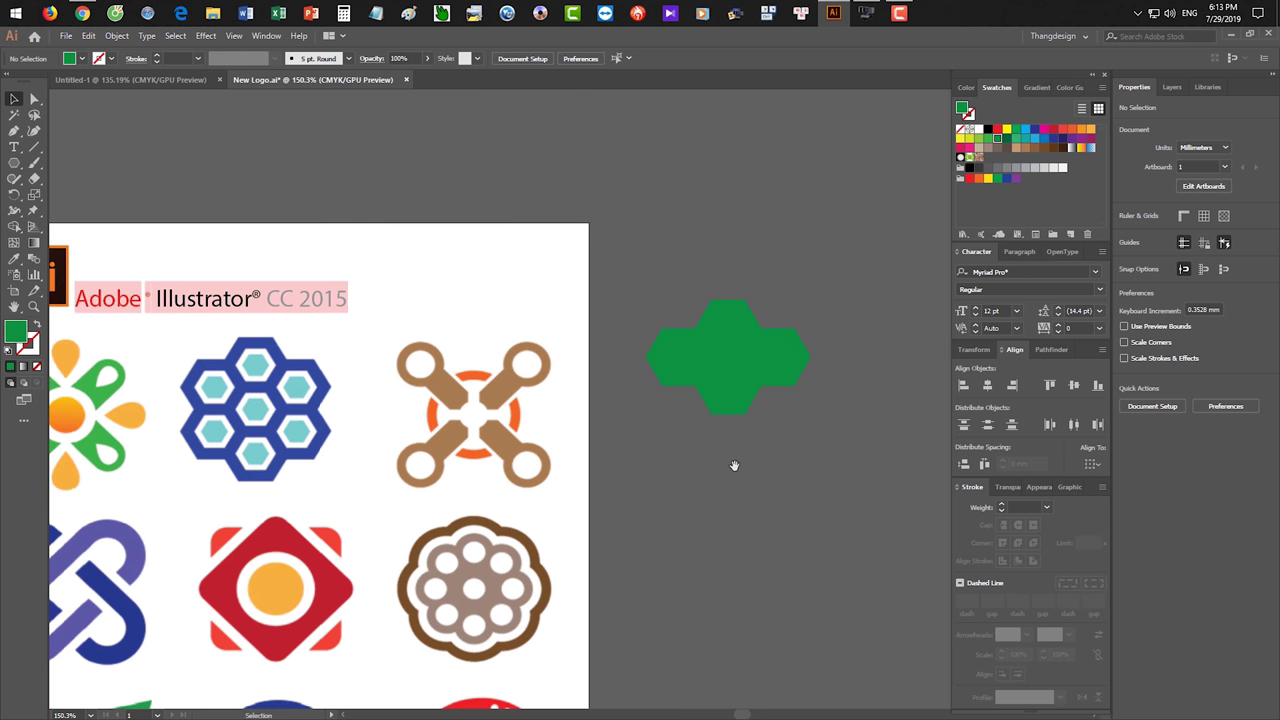
- Select the left and right hexagons and copy them straight down
{"action": "left_click", "coordinate": [737, 399]}
{"action": "left_click", "coordinate": [756, 471]}
{"action": "left_click", "coordinate": [728, 330]}
{"action": "left_click", "coordinate": [680, 355], "text": "shift"}
{"action": "left_click", "coordinate": [798, 350], "text": "shift"}
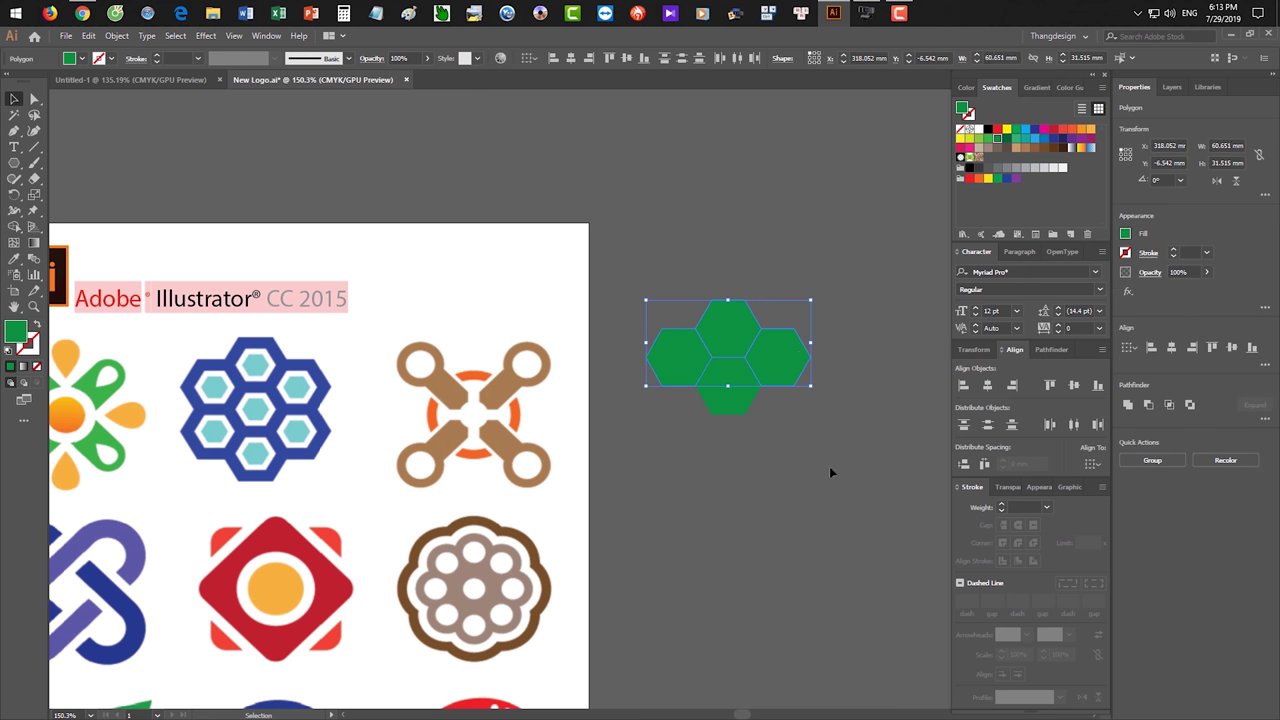
{"action": "left_click", "coordinate": [829, 466]}
{"action": "left_click", "coordinate": [694, 349]}
{"action": "left_click", "coordinate": [771, 350], "text": "shift"}
{"action": "left_click_drag", "start_coordinate": [760, 336], "coordinate": [752, 421]}
{"action": "left_click", "coordinate": [840, 471]}
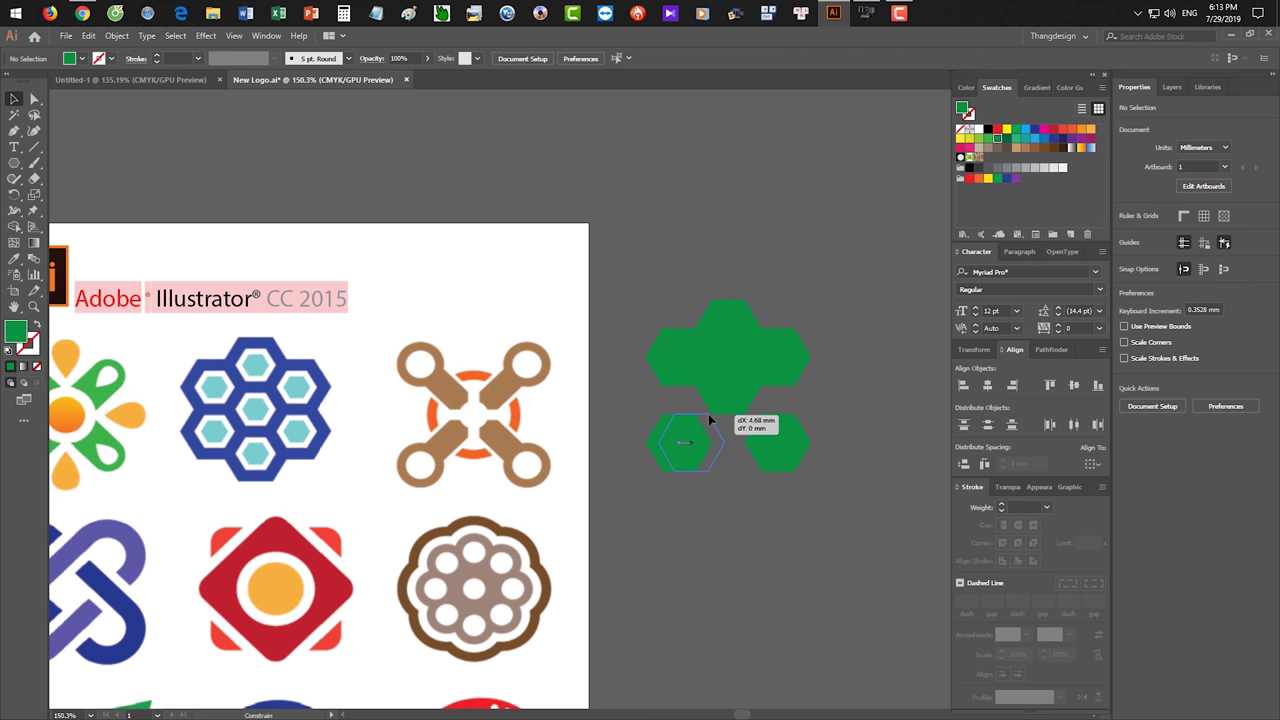
- Fit the copied hexagons edge to edge, filling the bottom notch of the cluster
{"action": "left_click_drag", "start_coordinate": [701, 413], "coordinate": [745, 421]}
{"action": "left_click", "coordinate": [820, 414]}
{"action": "mouse_move", "coordinate": [758, 430]}
{"action": "left_mouse_down"}
{"action": "mouse_move", "coordinate": [790, 403]}
{"action": "mouse_move", "coordinate": [771, 397]}
{"action": "left_mouse_up"}
{"action": "left_click_drag", "start_coordinate": [705, 440], "coordinate": [686, 407]}
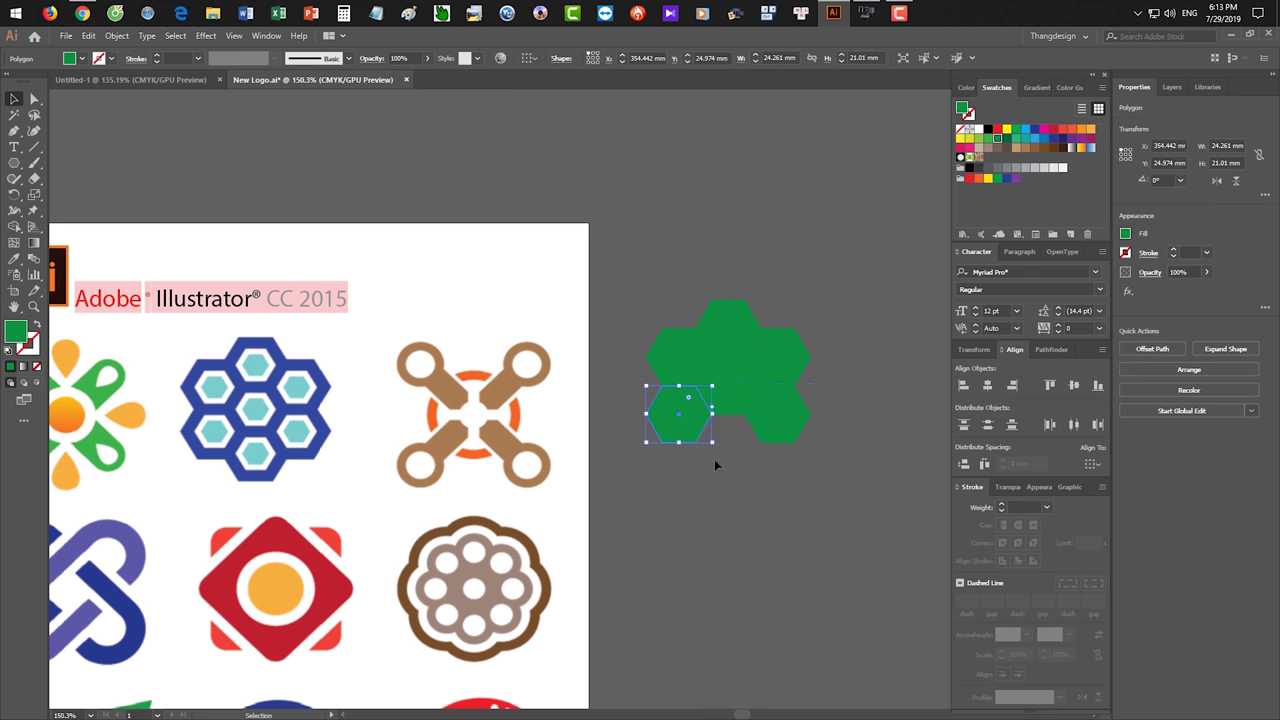
{"action": "left_click", "coordinate": [714, 459]}
{"action": "left_click_drag", "start_coordinate": [740, 335], "coordinate": [740, 460]}
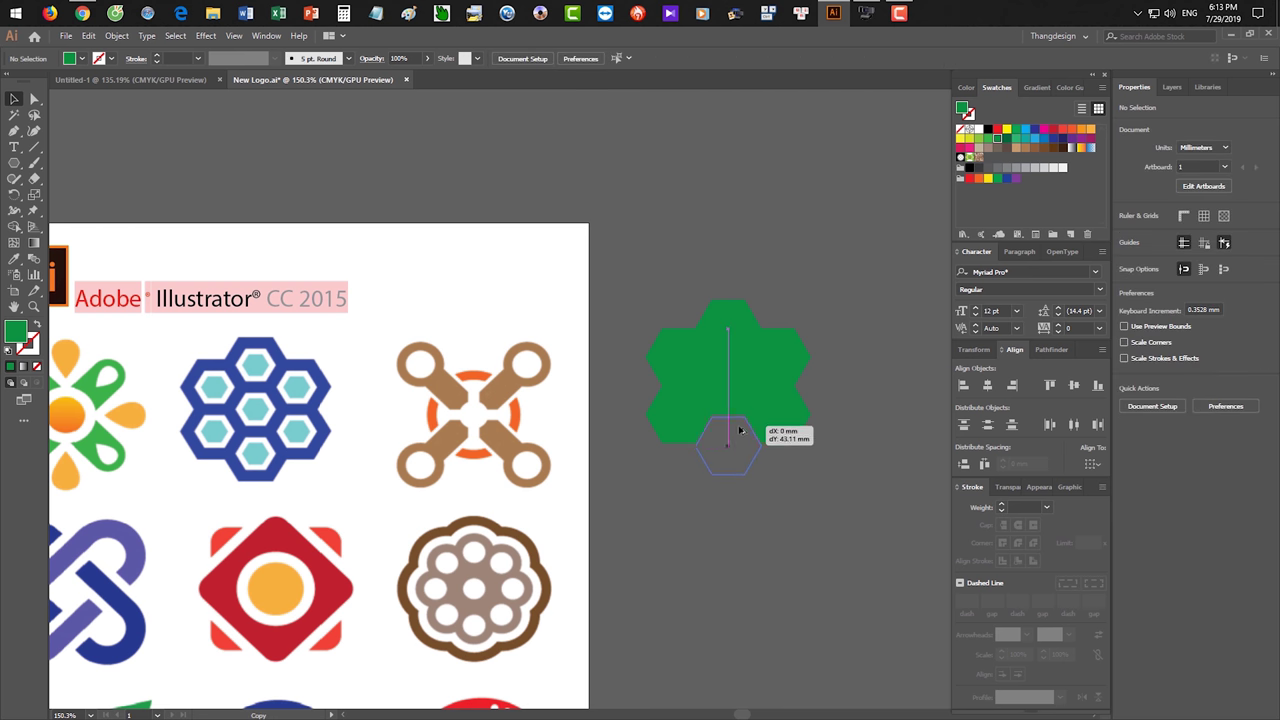
{"action": "left_click", "coordinate": [809, 487]}
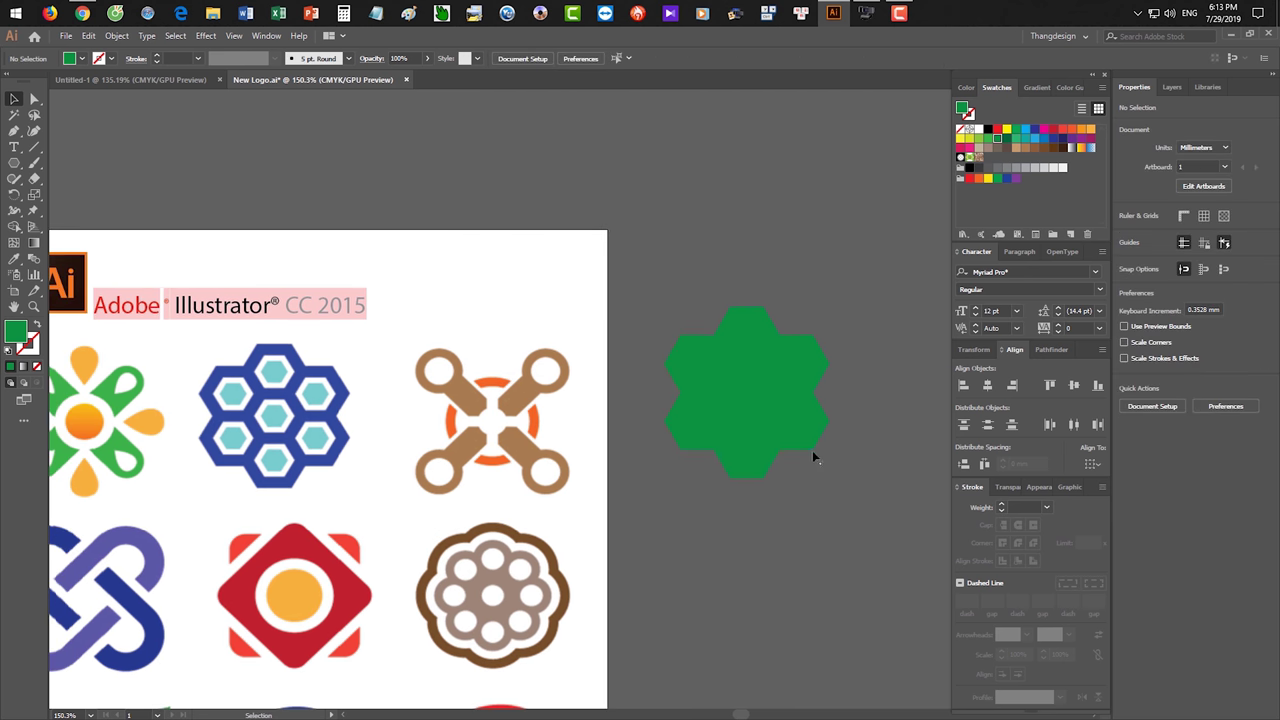
- Select all seven hexagons and copy them with Ctrl+C
{"action": "left_click_drag", "start_coordinate": [653, 280], "coordinate": [852, 477]}
{"action": "left_click", "coordinate": [852, 477]}
{"action": "left_click", "coordinate": [747, 322]}
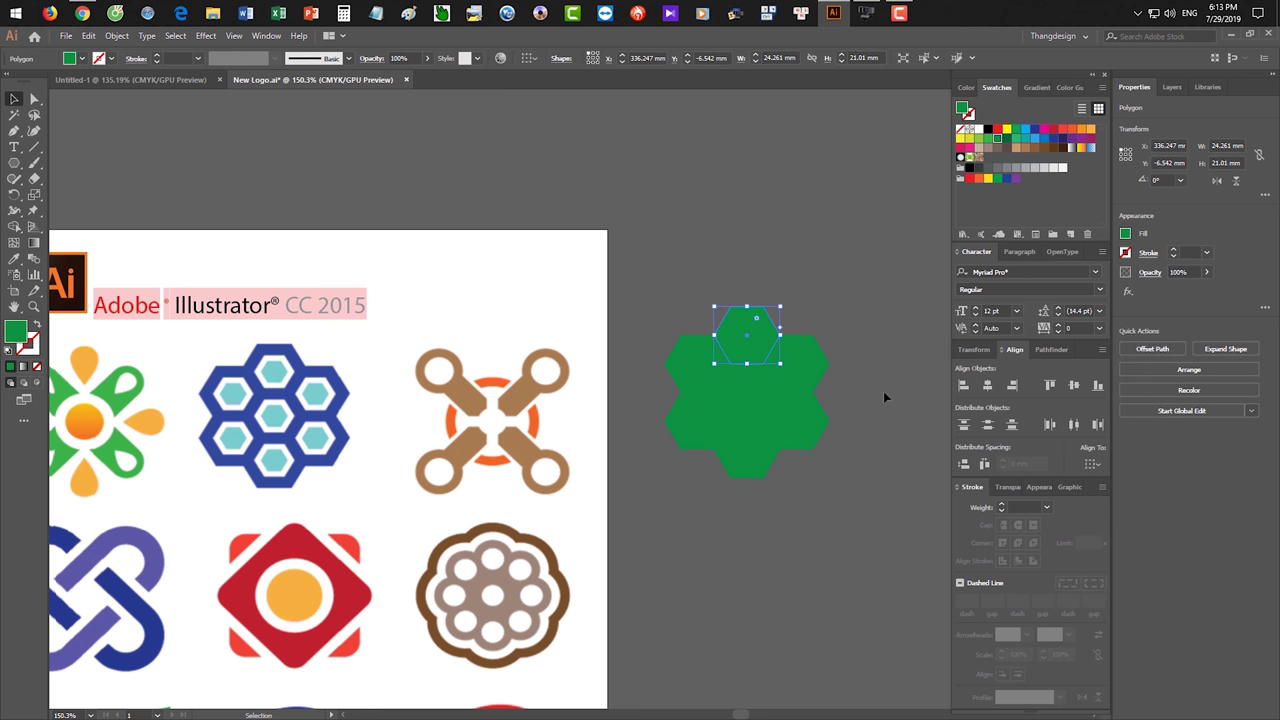
{"action": "left_click", "coordinate": [757, 304]}
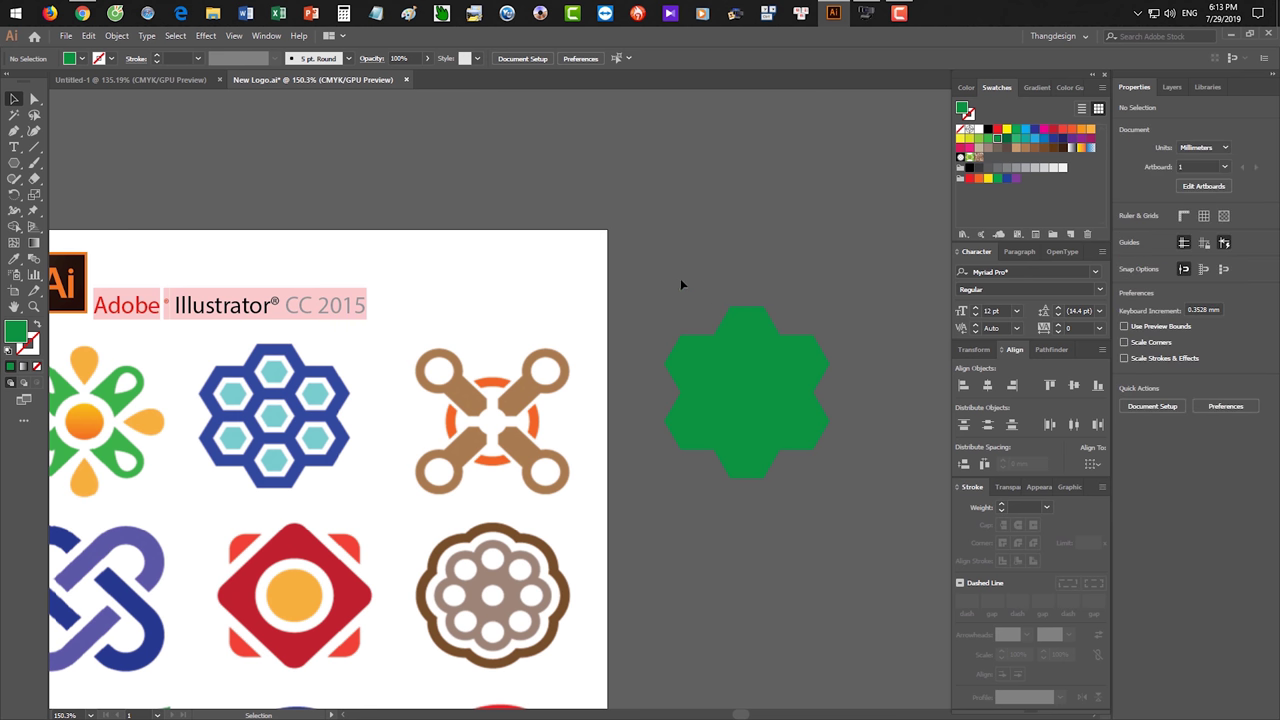
{"action": "key", "text": "ctrl+a"}
{"action": "key", "text": "ctrl+c"}
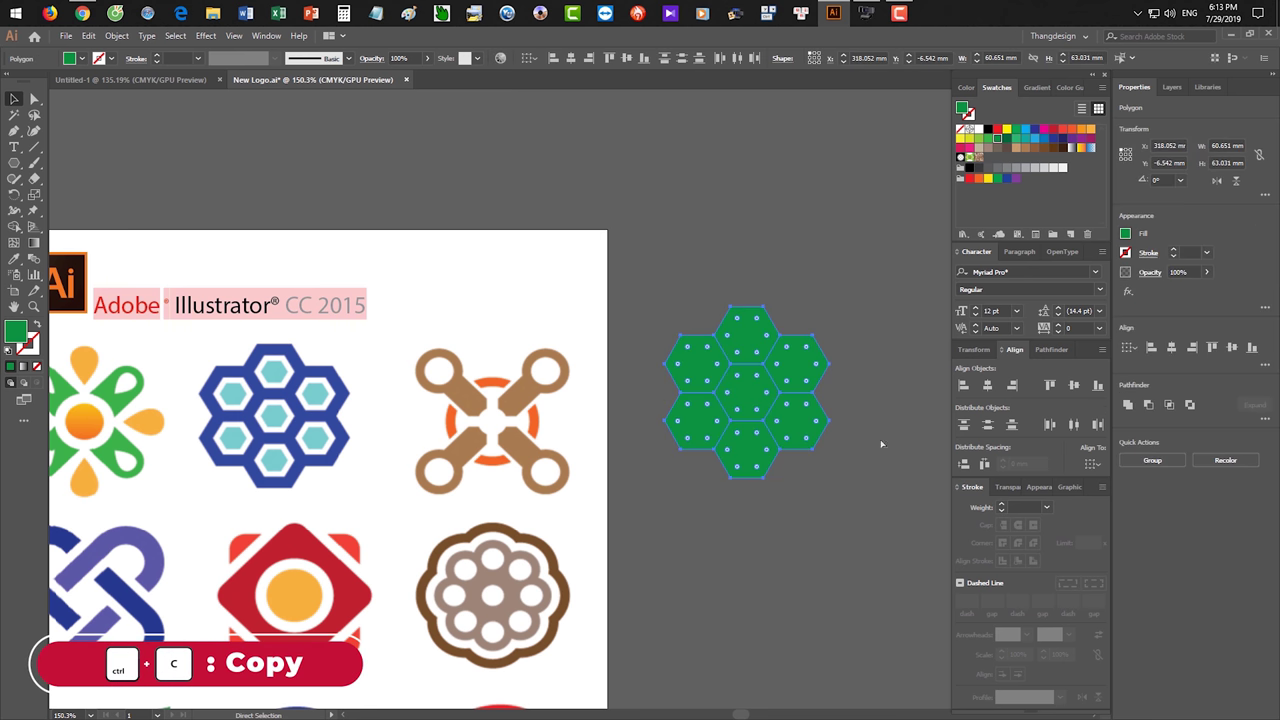
{"action": "key", "text": "v"}
{"action": "left_click", "coordinate": [868, 466]}
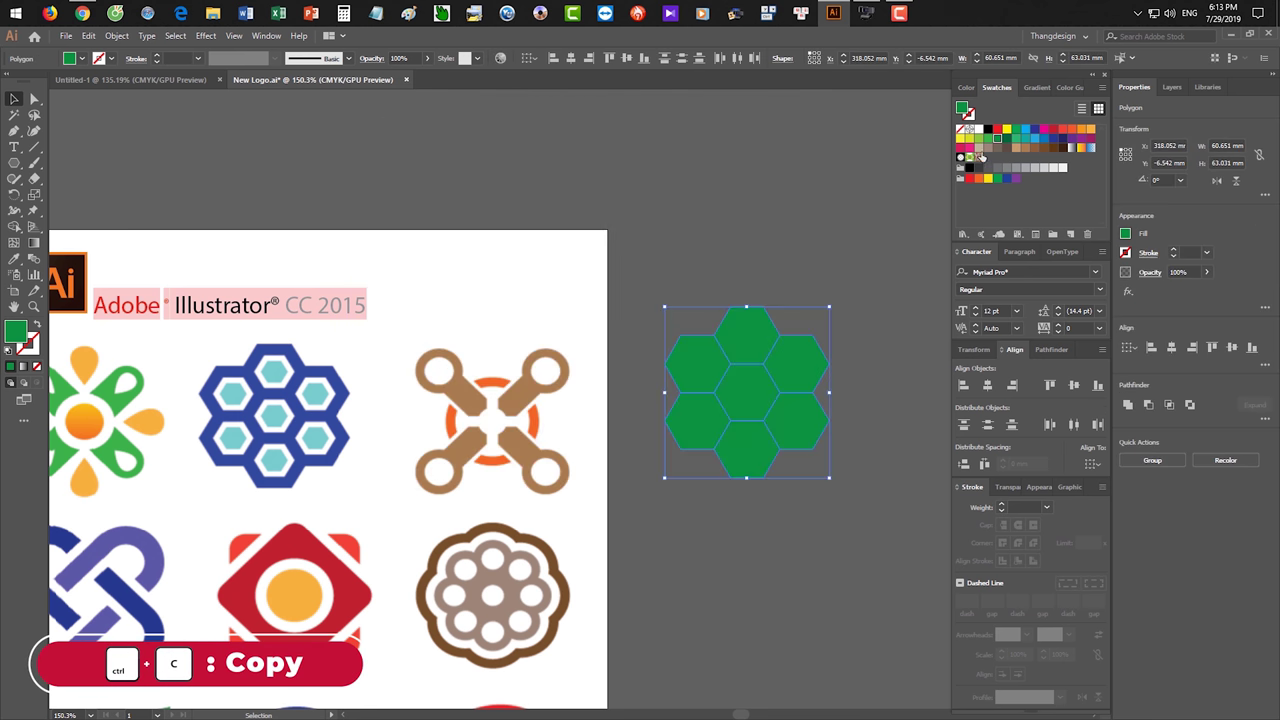
- Paste the hexagons in front and turn the top copy into a white hexagon about 17 by 15 mm
{"action": "left_click", "coordinate": [867, 251]}
{"action": "key", "text": "ctrl+f"}
{"action": "left_click", "coordinate": [850, 293]}
{"action": "left_click", "coordinate": [764, 318]}
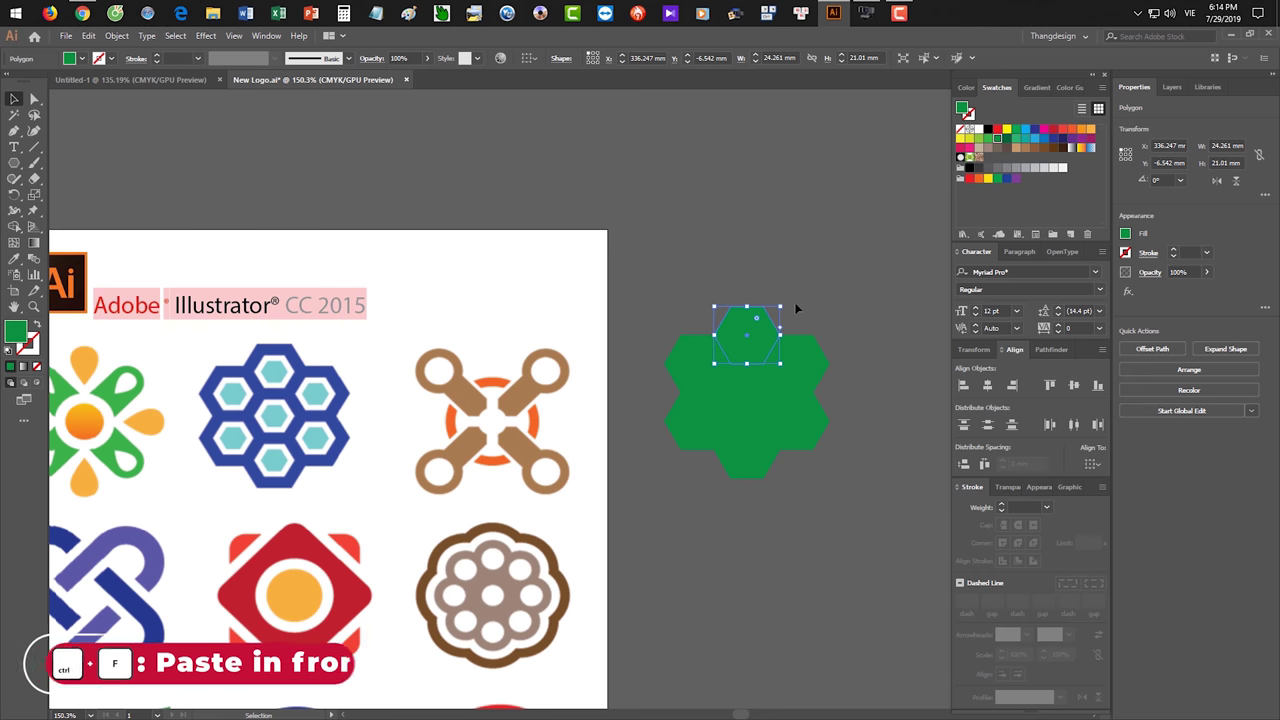
{"action": "left_click", "coordinate": [978, 131]}
{"action": "left_click_drag", "start_coordinate": [782, 304], "coordinate": [774, 308]}
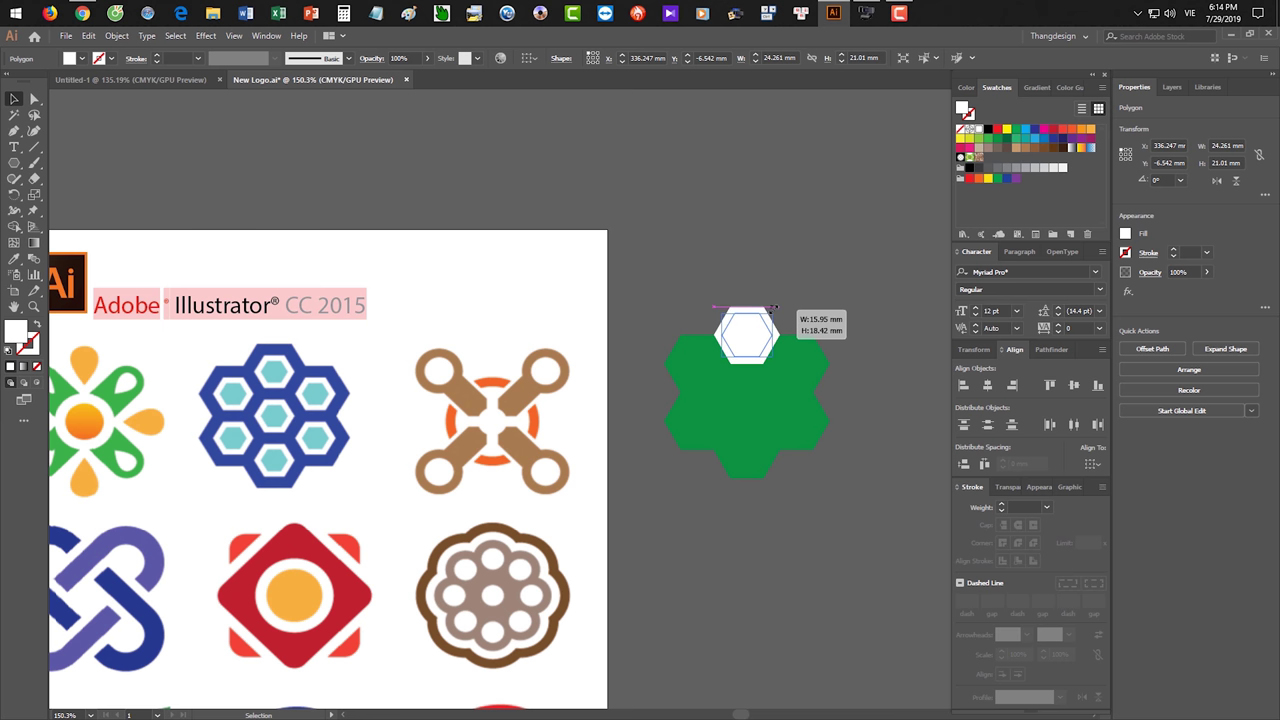
{"action": "left_click_drag", "start_coordinate": [774, 308], "coordinate": [788, 308]}
- Copy the white hexagon, recolour the copy blue, and shrink it inside the white one
{"action": "key", "text": "ctrl+c"}
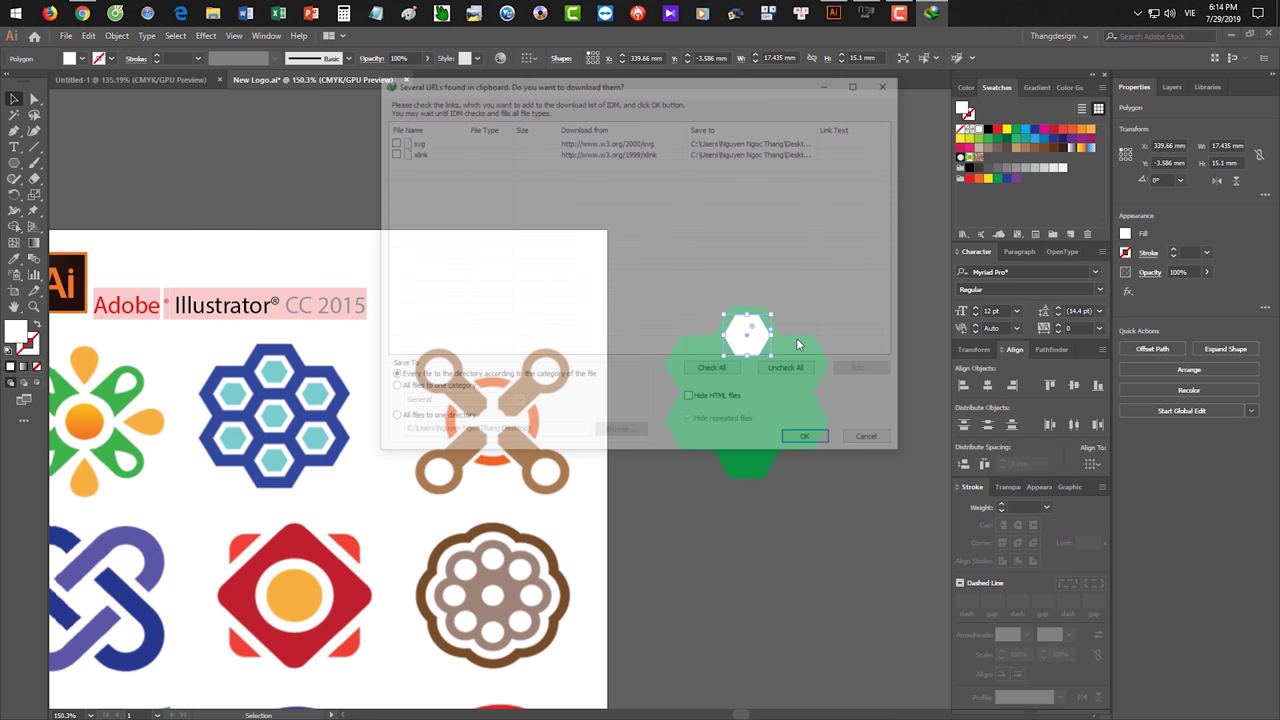
{"action": "left_click", "coordinate": [865, 436]}
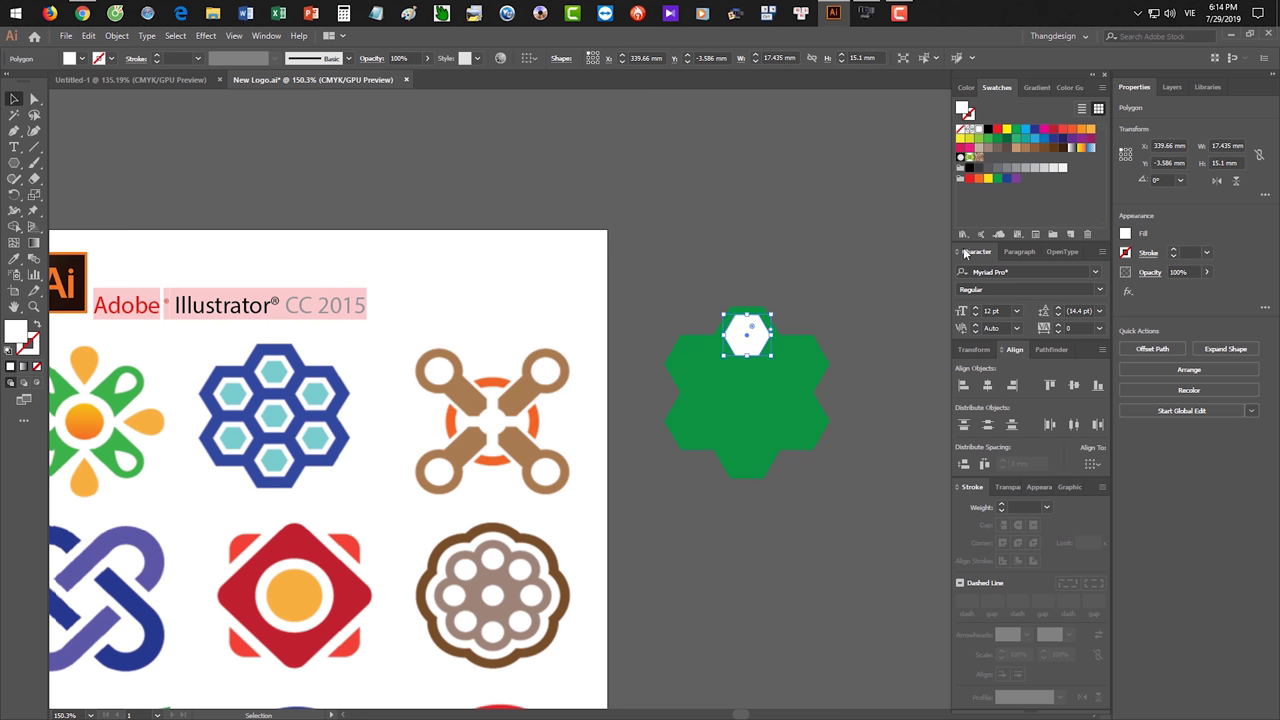
{"action": "left_click", "coordinate": [998, 139]}
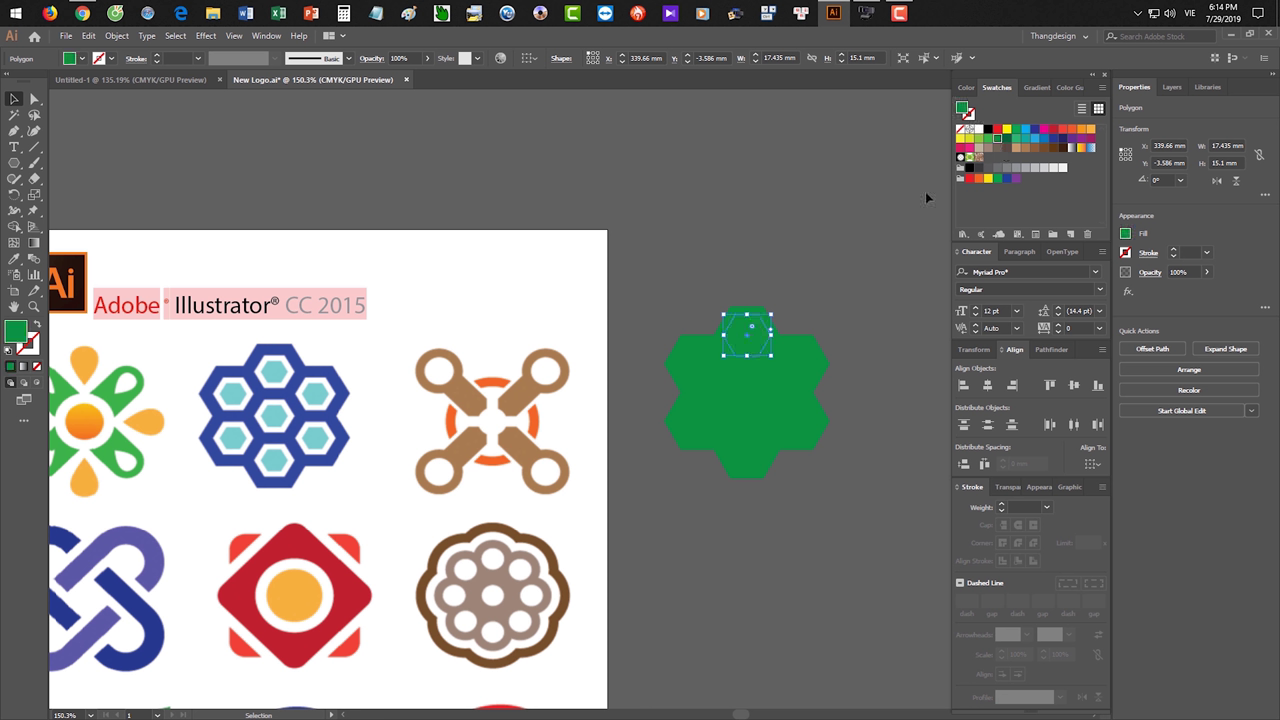
{"action": "left_click", "coordinate": [1034, 139]}
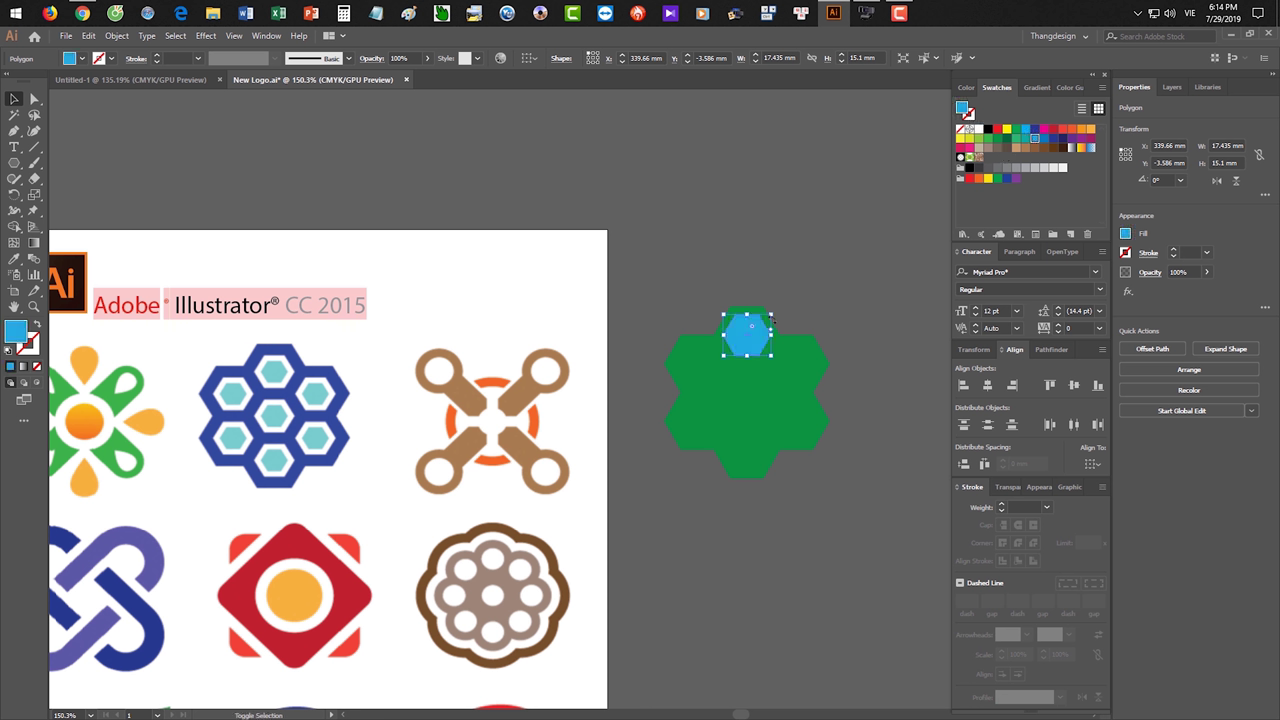
{"action": "mouse_move", "coordinate": [773, 315]}
{"action": "left_mouse_down"}
{"action": "mouse_move", "coordinate": [763, 321]}
{"action": "mouse_move", "coordinate": [773, 252]}
{"action": "left_mouse_up"}
{"action": "left_click", "coordinate": [759, 336], "text": "shift"}
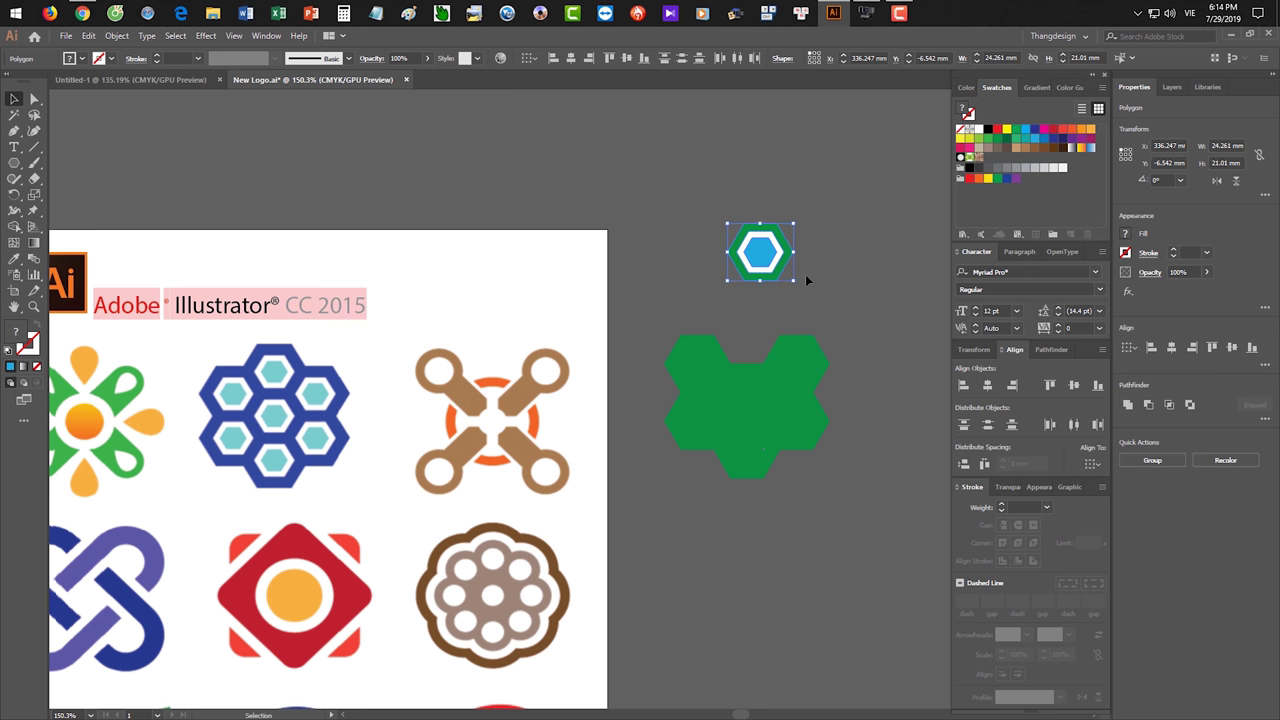
- Select the entire hexagon cluster and icon and delete them
{"action": "left_click", "coordinate": [855, 325]}
{"action": "left_click_drag", "start_coordinate": [650, 205], "coordinate": [886, 497]}
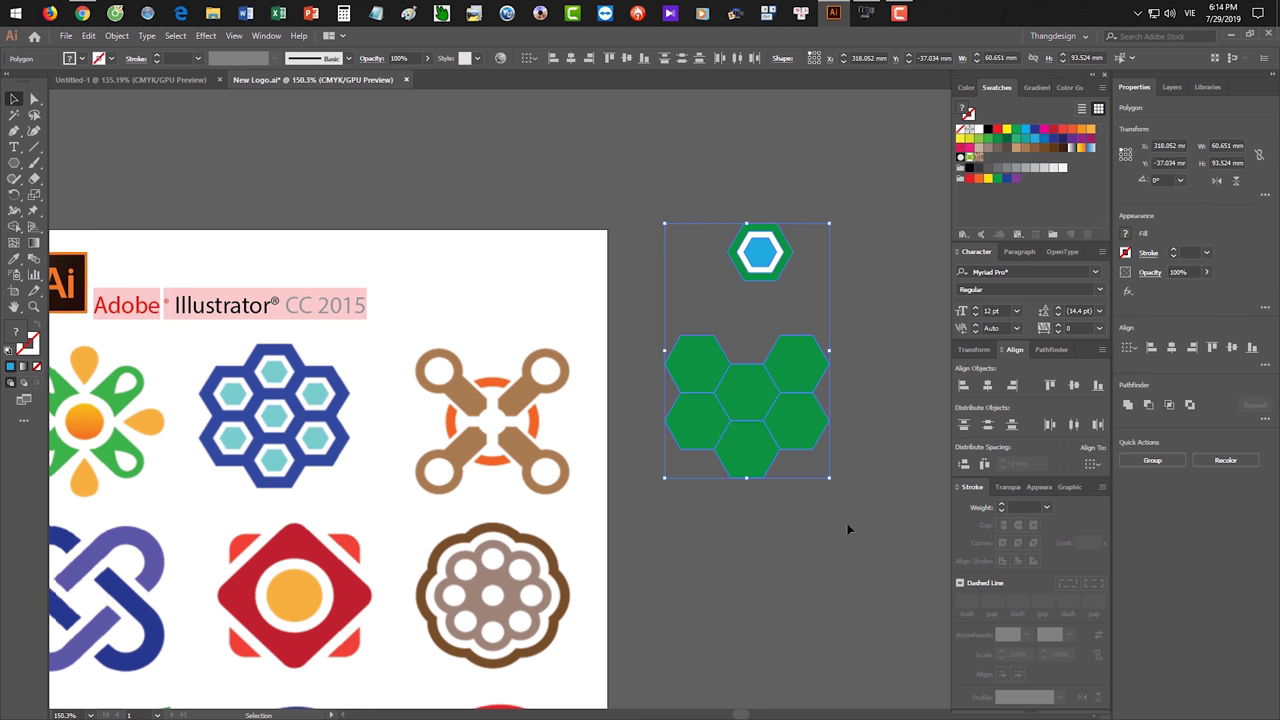
{"action": "key", "text": "Delete"}
{"action": "scroll", "coordinate": [514, 541], "scroll_direction": "up", "scroll_amount": 2}
- Draw a blue square right of the artboard and round its corners with Direct Selection
{"action": "scroll", "coordinate": [551, 374], "scroll_direction": "up", "scroll_amount": 1}
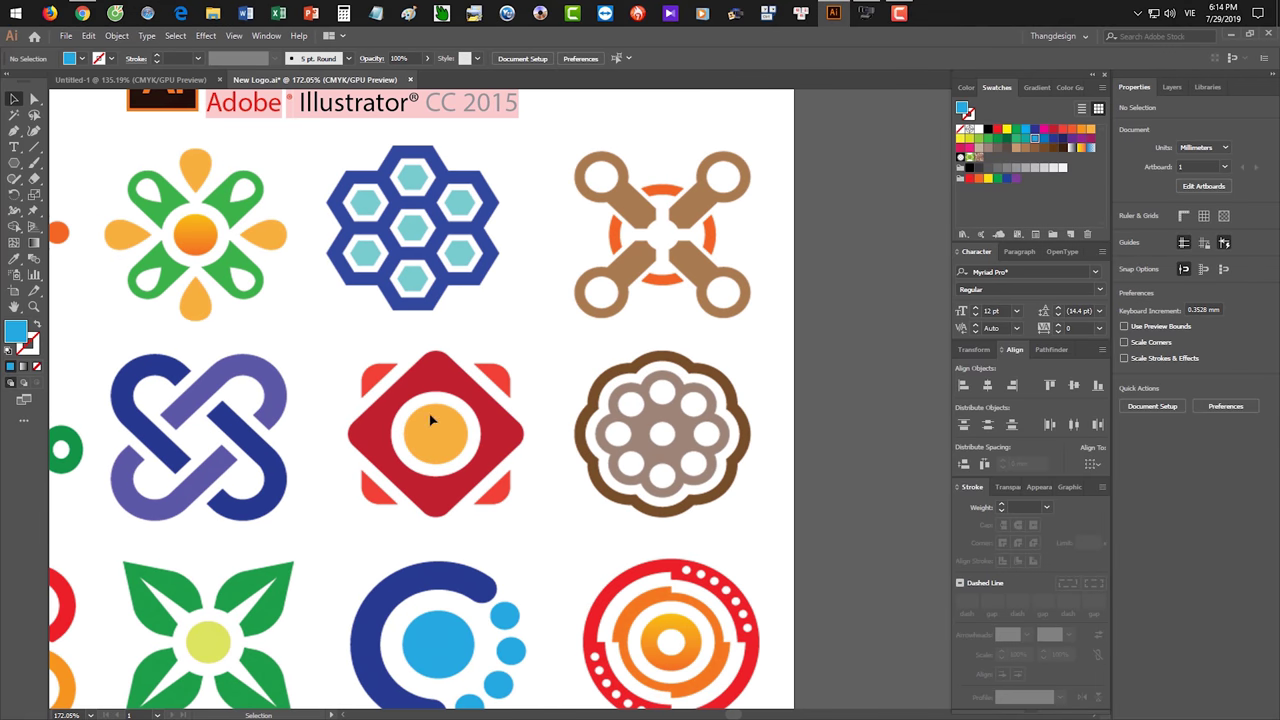
{"action": "scroll", "coordinate": [472, 421], "scroll_direction": "down", "scroll_amount": 1}
{"action": "left_click_drag", "start_coordinate": [472, 421], "coordinate": [388, 412]}
{"action": "left_click_drag", "start_coordinate": [14, 162], "coordinate": [60, 164]}
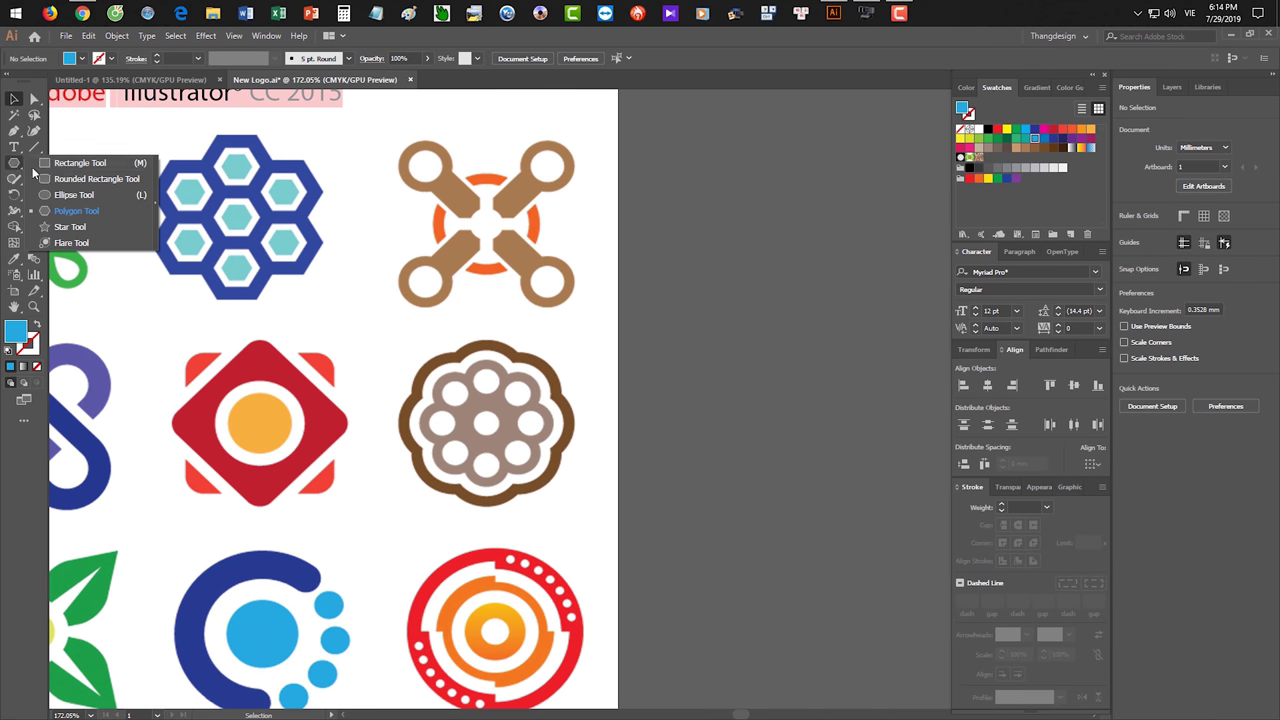
{"action": "left_click_drag", "start_coordinate": [694, 297], "coordinate": [836, 437]}
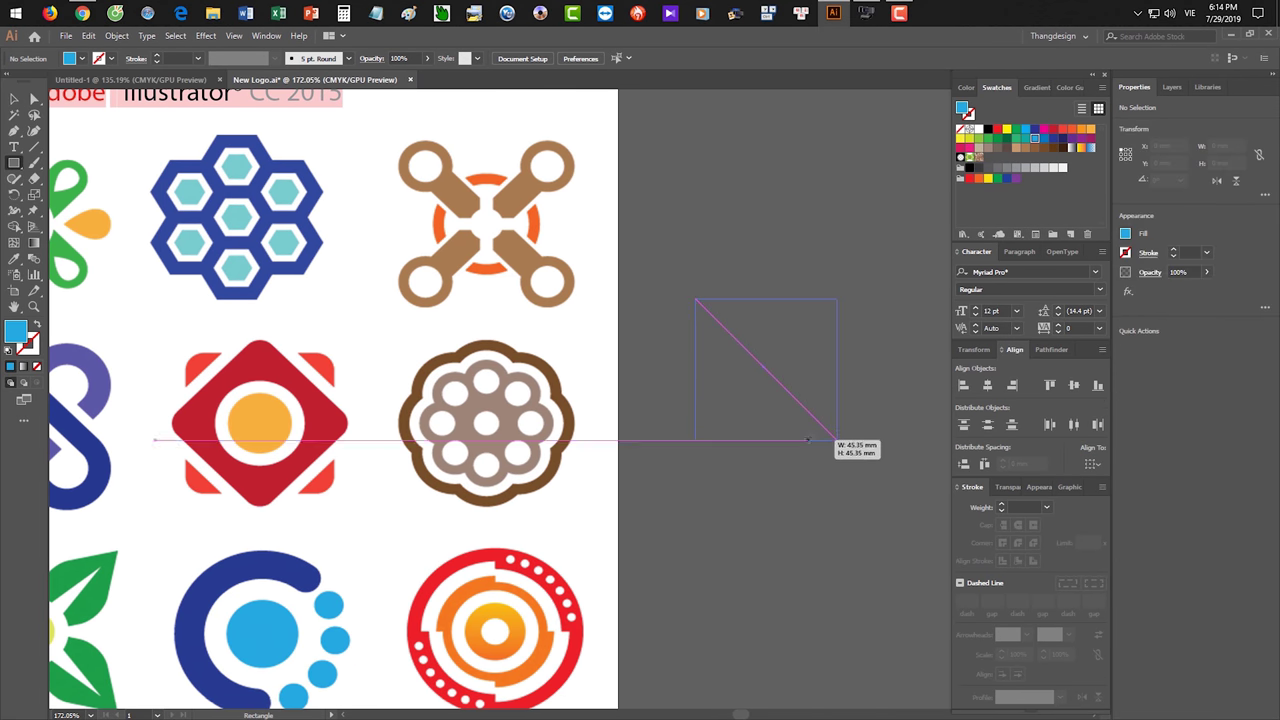
{"action": "key", "text": "a"}
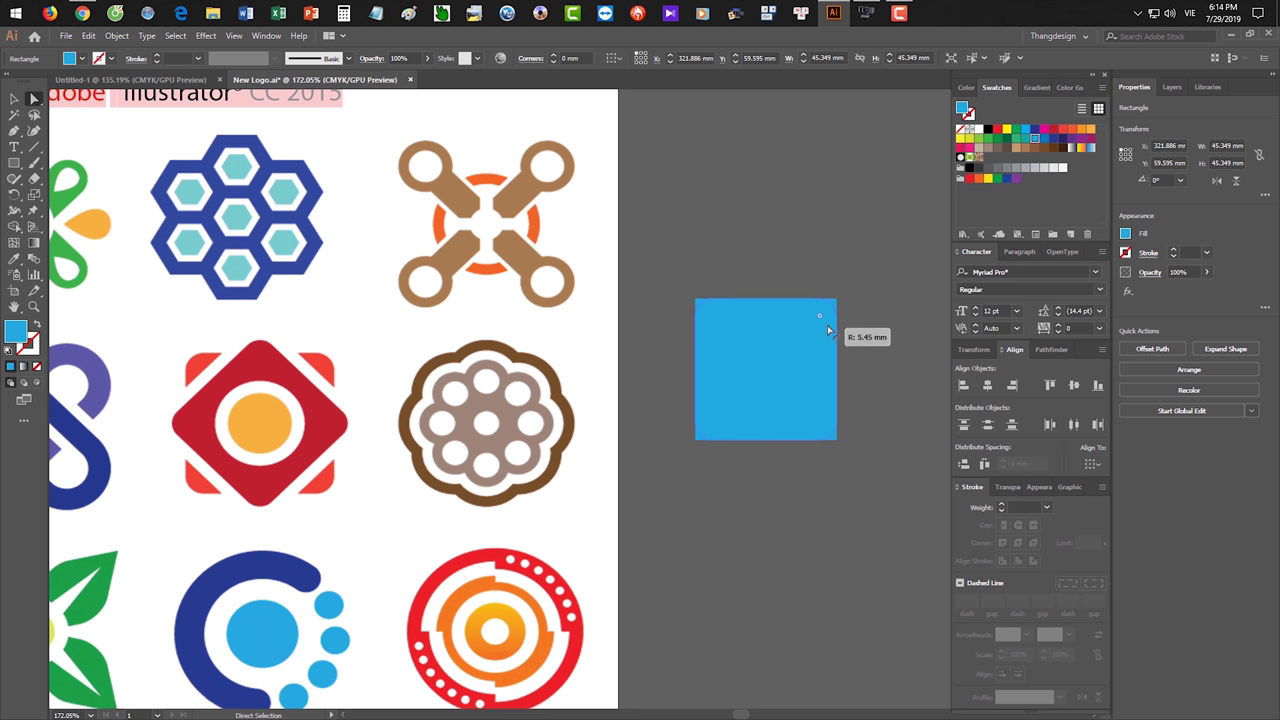
{"action": "left_click_drag", "start_coordinate": [827, 313], "coordinate": [870, 390]}
- Paste a copy of the square in front, fill it red and rotate it 45°
{"action": "key", "text": "v"}
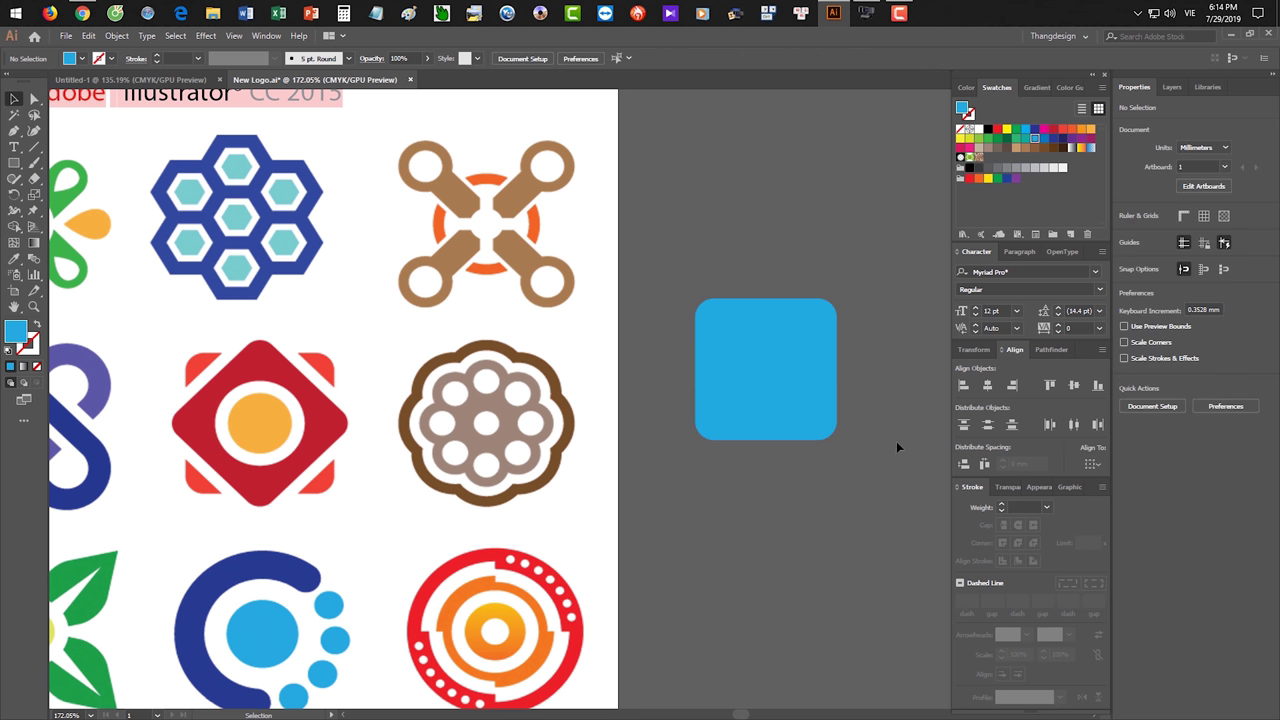
{"action": "left_click", "coordinate": [795, 327]}
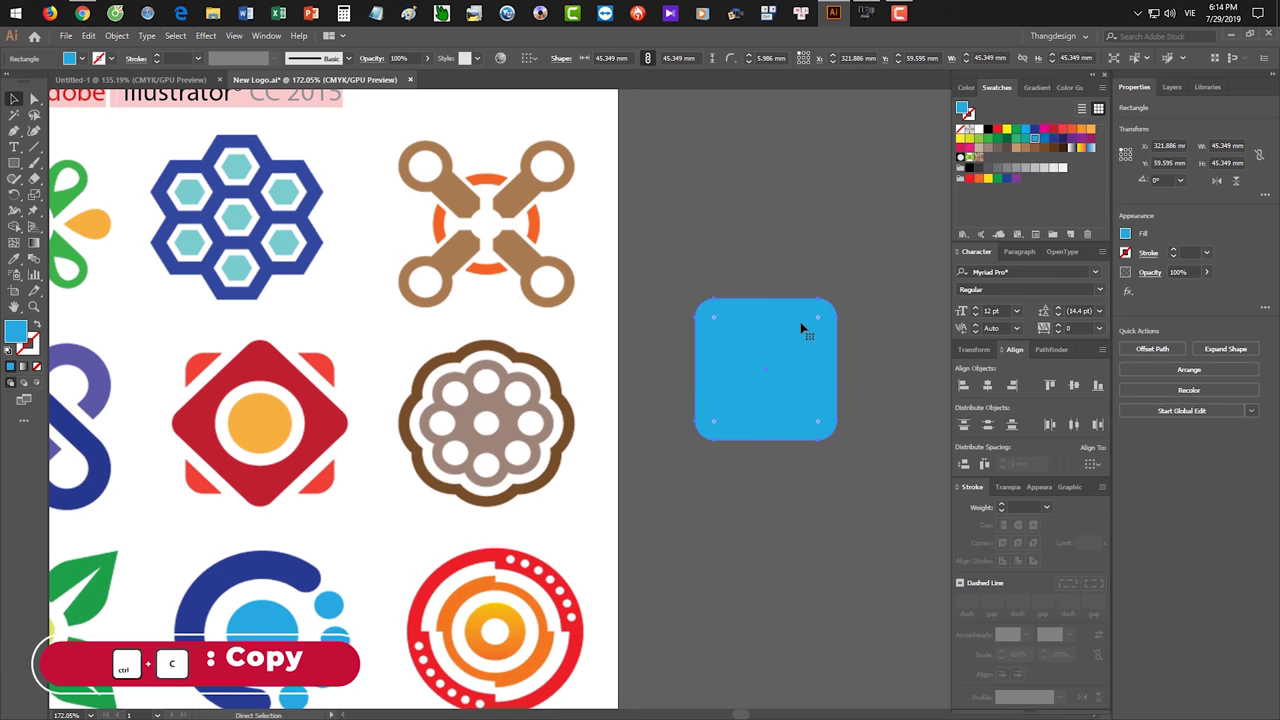
{"action": "left_click", "coordinate": [873, 415]}
{"action": "key", "text": "ctrl+f"}
{"action": "left_click", "coordinate": [968, 178]}
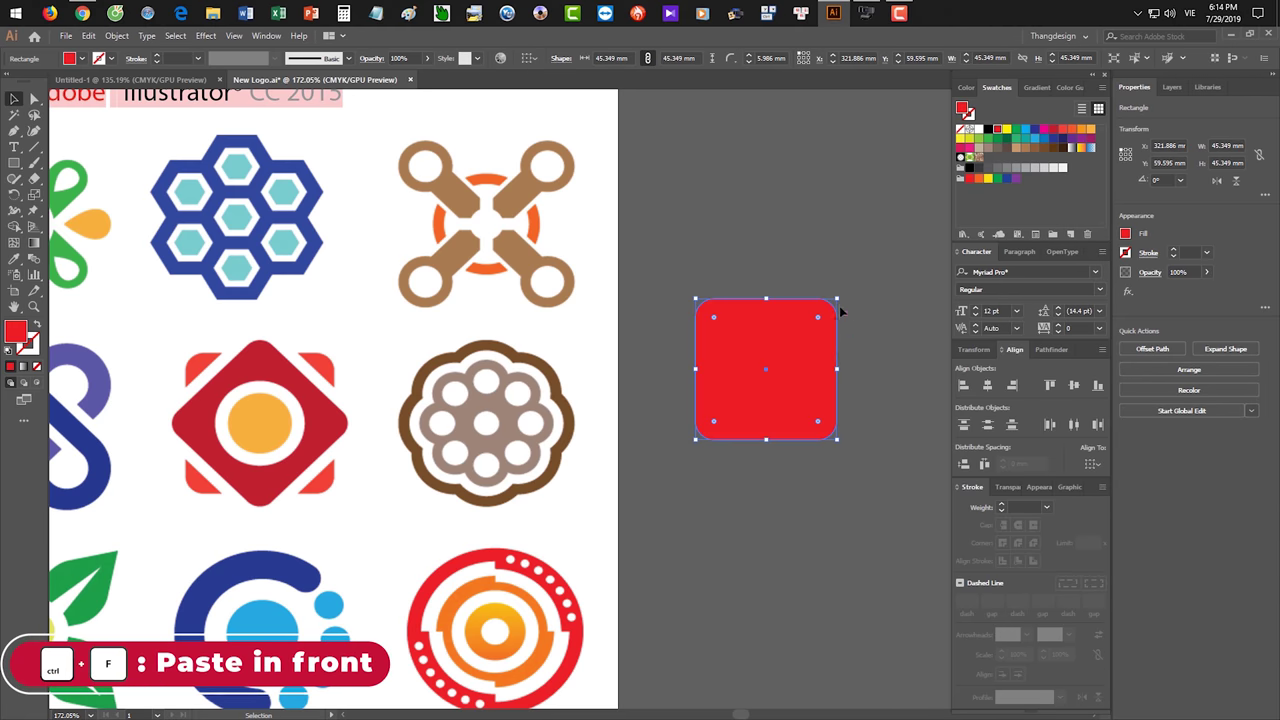
{"action": "left_click_drag", "start_coordinate": [843, 293], "coordinate": [863, 443]}
{"action": "left_click", "coordinate": [838, 474]}
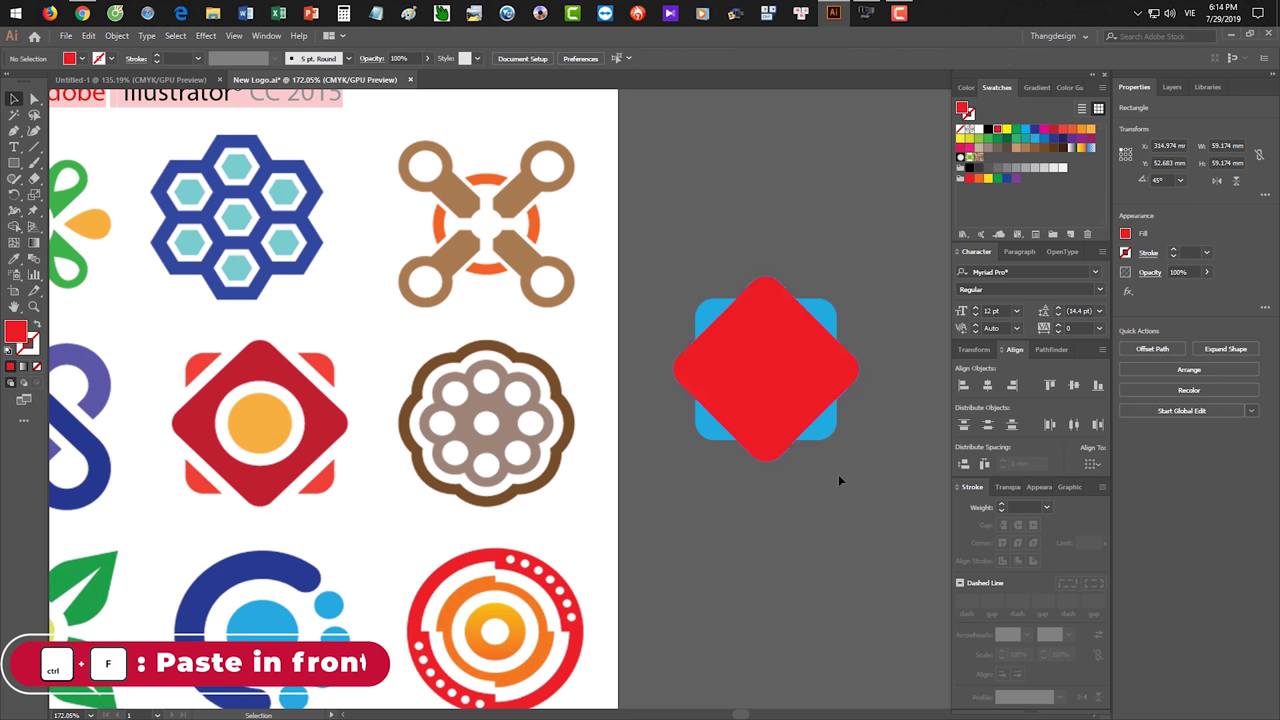
- Add a white circle centred on the diamond with a smaller yellow circle inside it
{"action": "left_click_drag", "start_coordinate": [14, 162], "coordinate": [66, 192]}
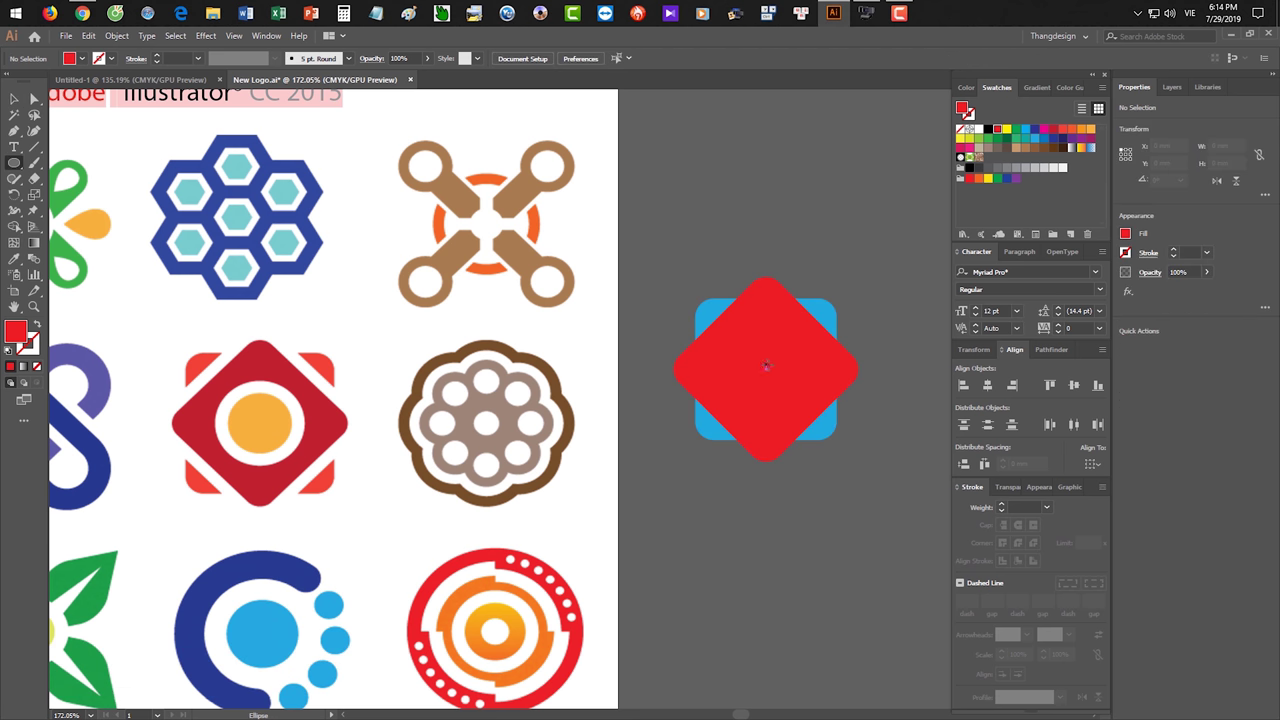
{"action": "left_click_drag", "start_coordinate": [766, 368], "coordinate": [808, 327]}
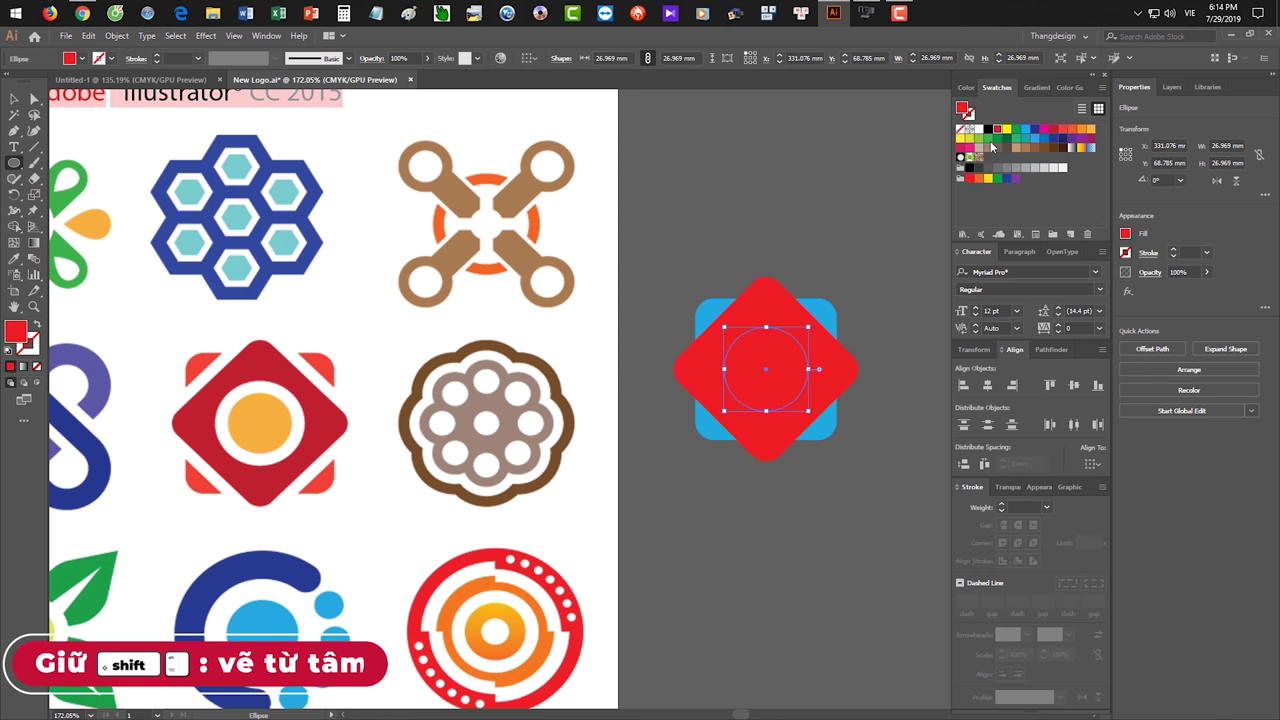
{"action": "left_click", "coordinate": [978, 130]}
{"action": "key", "text": "a"}
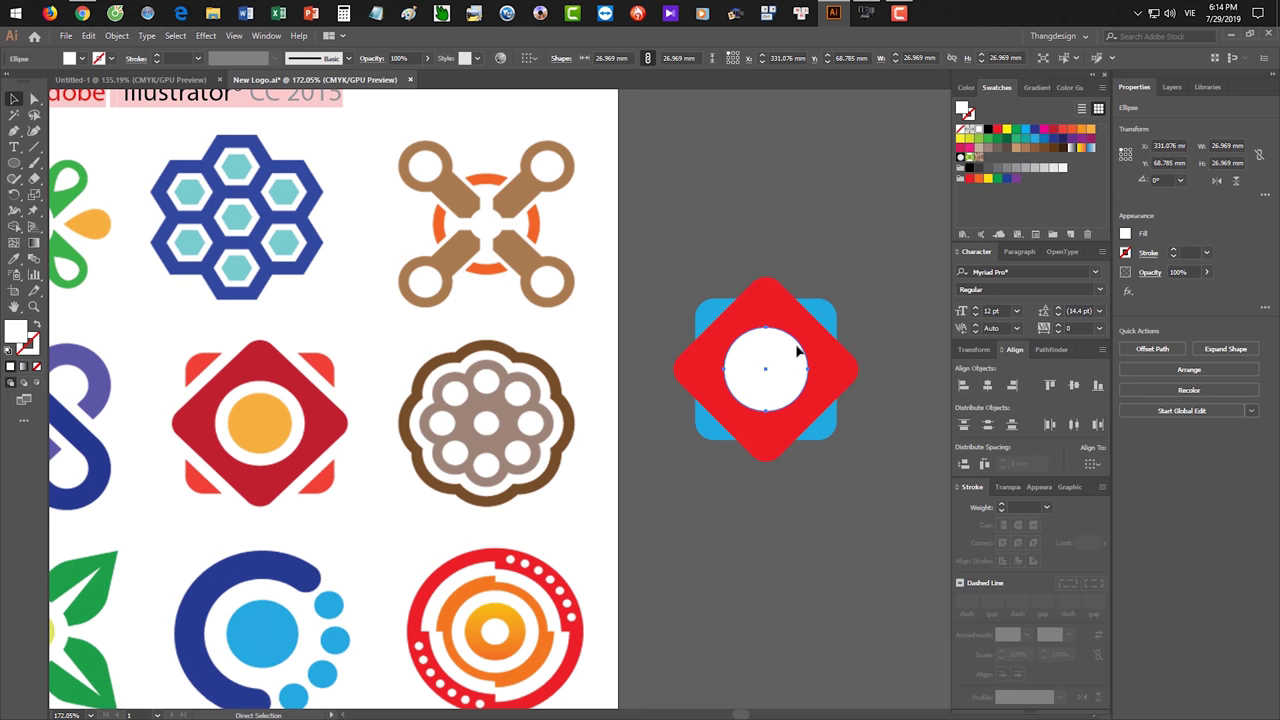
{"action": "left_click", "coordinate": [868, 385]}
{"action": "key", "text": "v"}
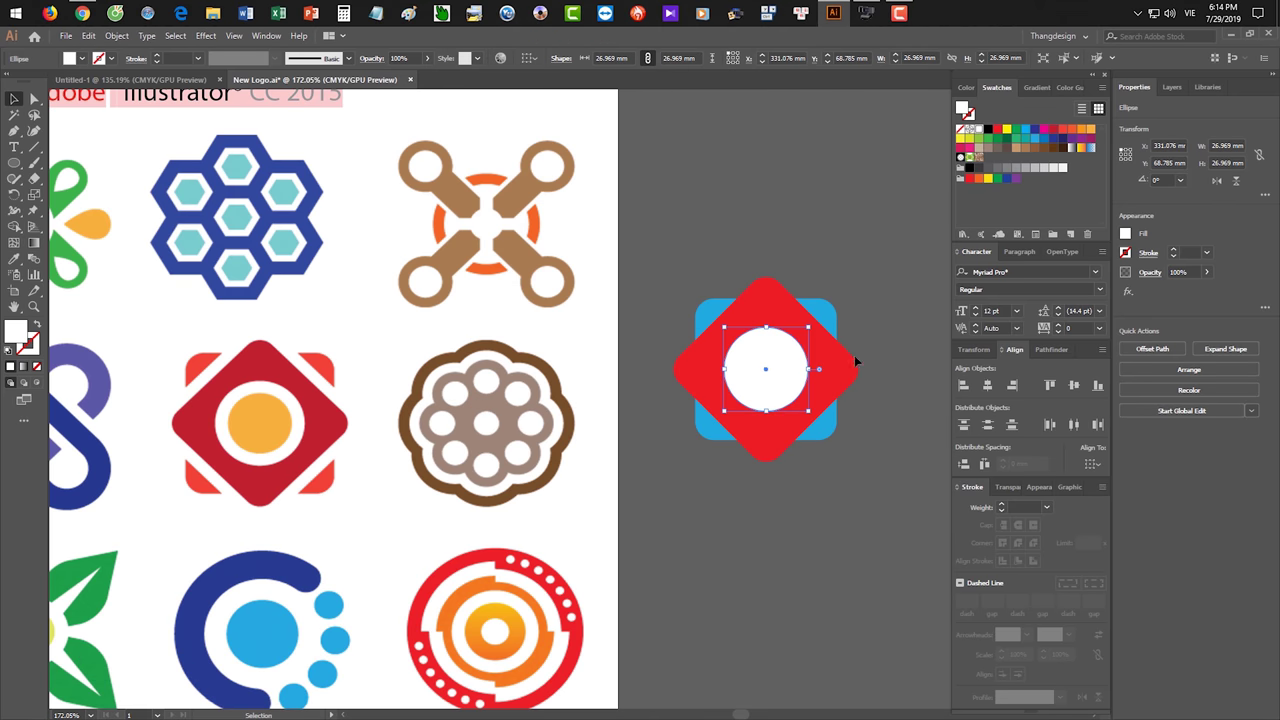
{"action": "left_click", "coordinate": [1006, 130]}
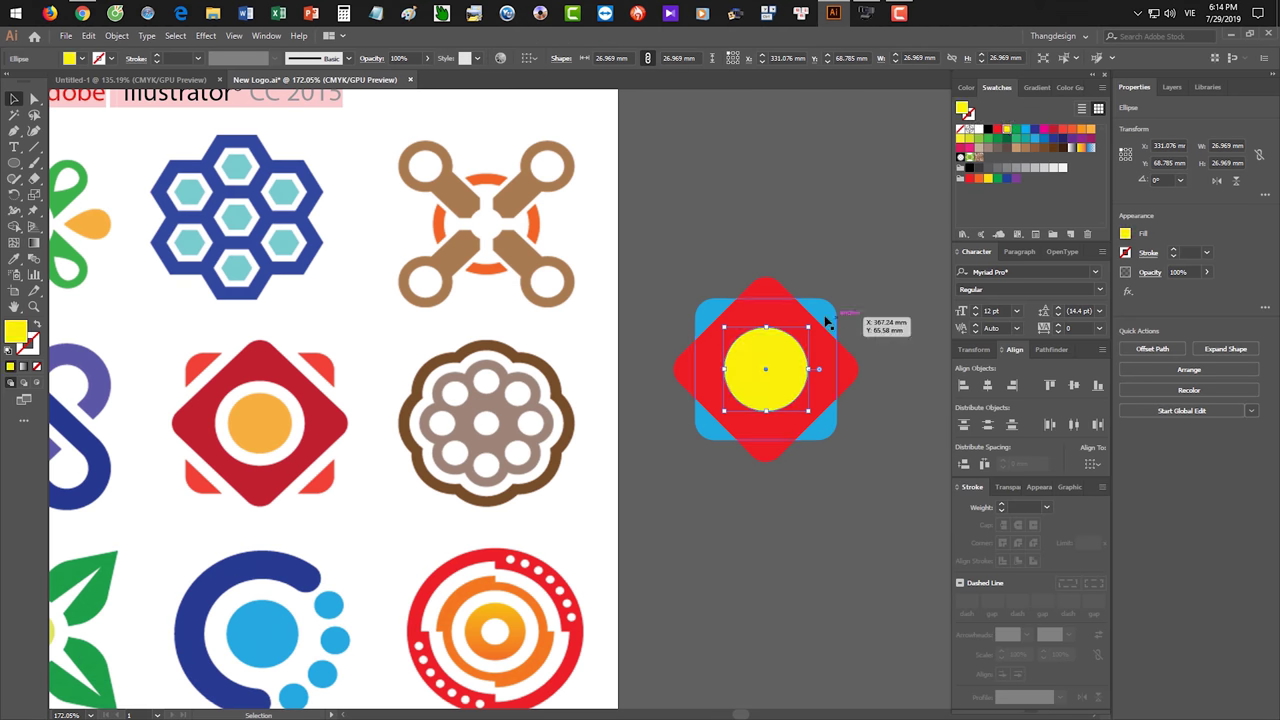
{"action": "left_click_drag", "start_coordinate": [808, 328], "coordinate": [800, 337]}
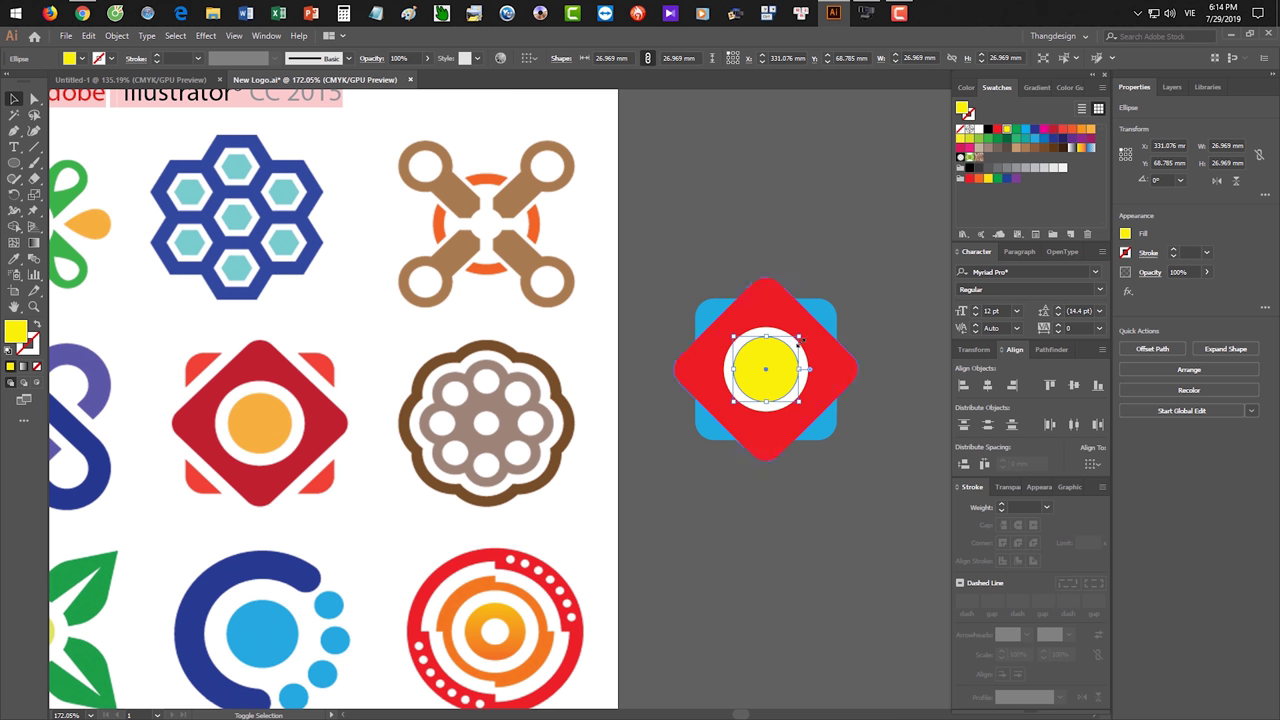
{"action": "left_click", "coordinate": [851, 491]}
- Give the rotated red square a 5 pt white outline
{"action": "scroll", "coordinate": [759, 333], "scroll_direction": "right", "scroll_amount": 3}
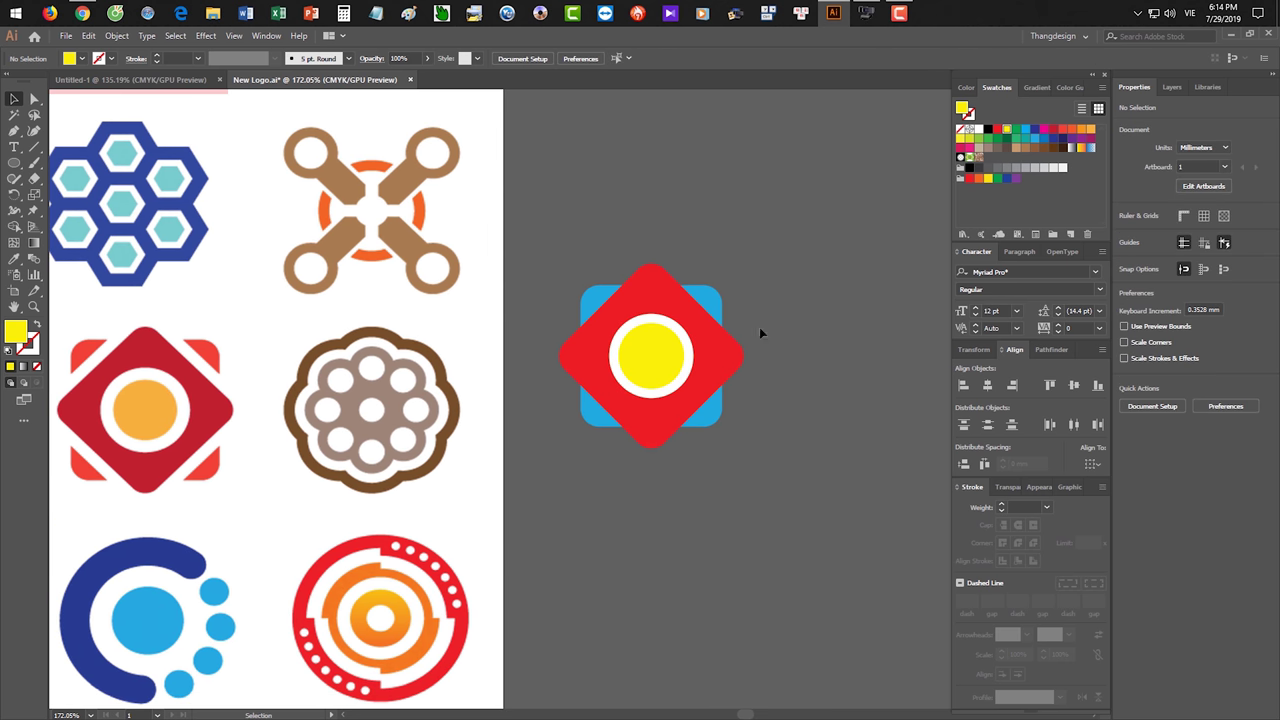
{"action": "left_click", "coordinate": [649, 282]}
{"action": "key", "text": "x"}
{"action": "left_click", "coordinate": [984, 130]}
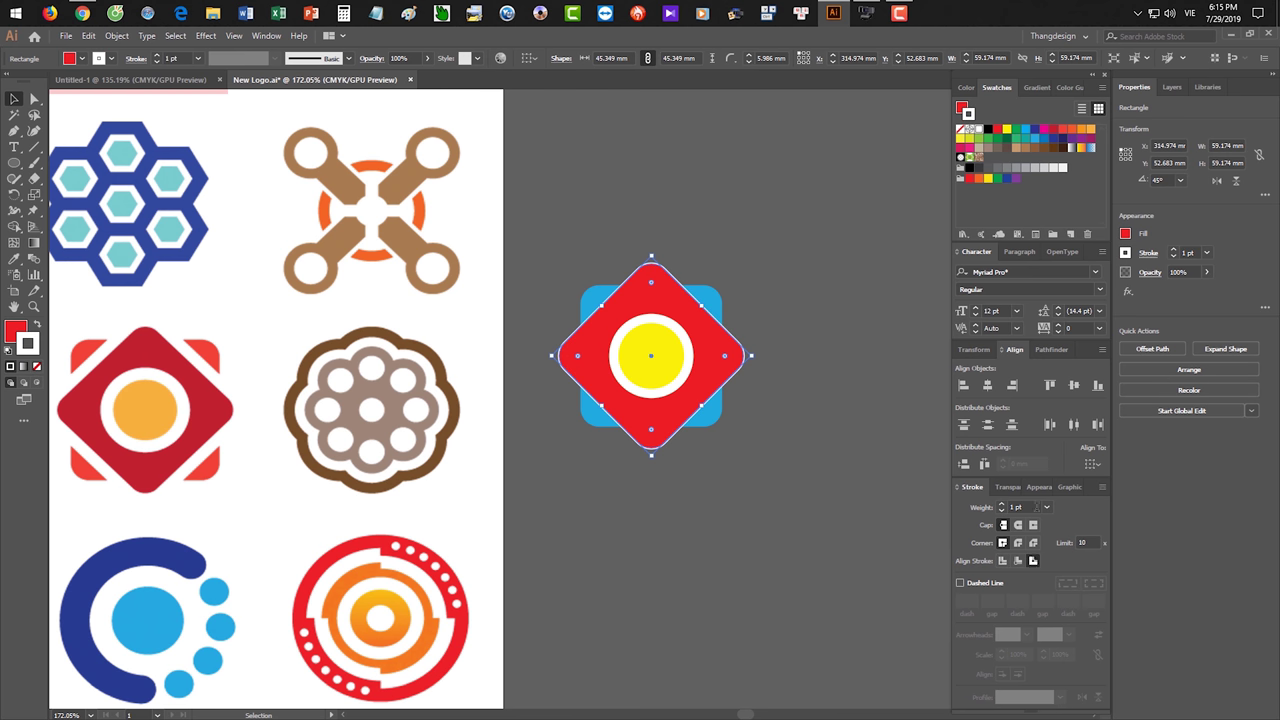
{"action": "left_click", "coordinate": [1046, 507]}
{"action": "left_click", "coordinate": [1062, 288]}
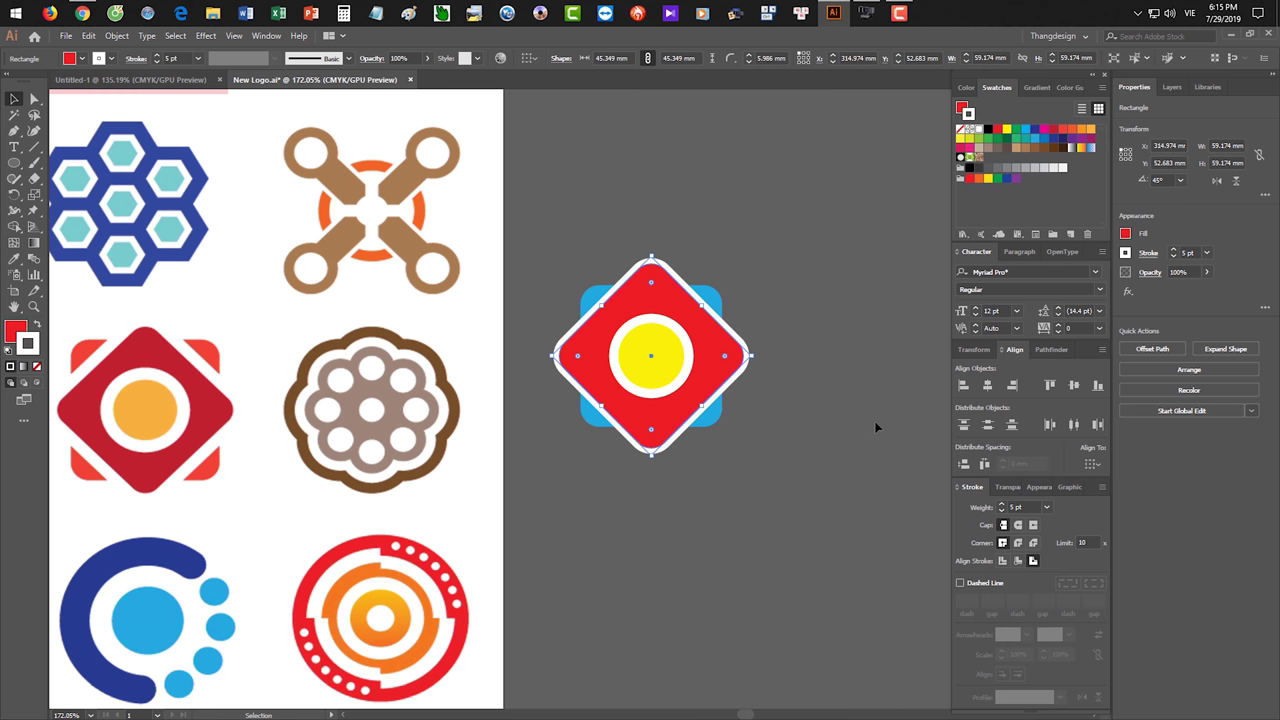
{"action": "left_click", "coordinate": [880, 420]}
- Select the whole diamond logo and delete it
{"action": "scroll", "coordinate": [843, 449], "scroll_direction": "right", "scroll_amount": 3}
{"action": "left_click_drag", "start_coordinate": [769, 443], "coordinate": [537, 237]}
{"action": "key", "text": "Delete"}
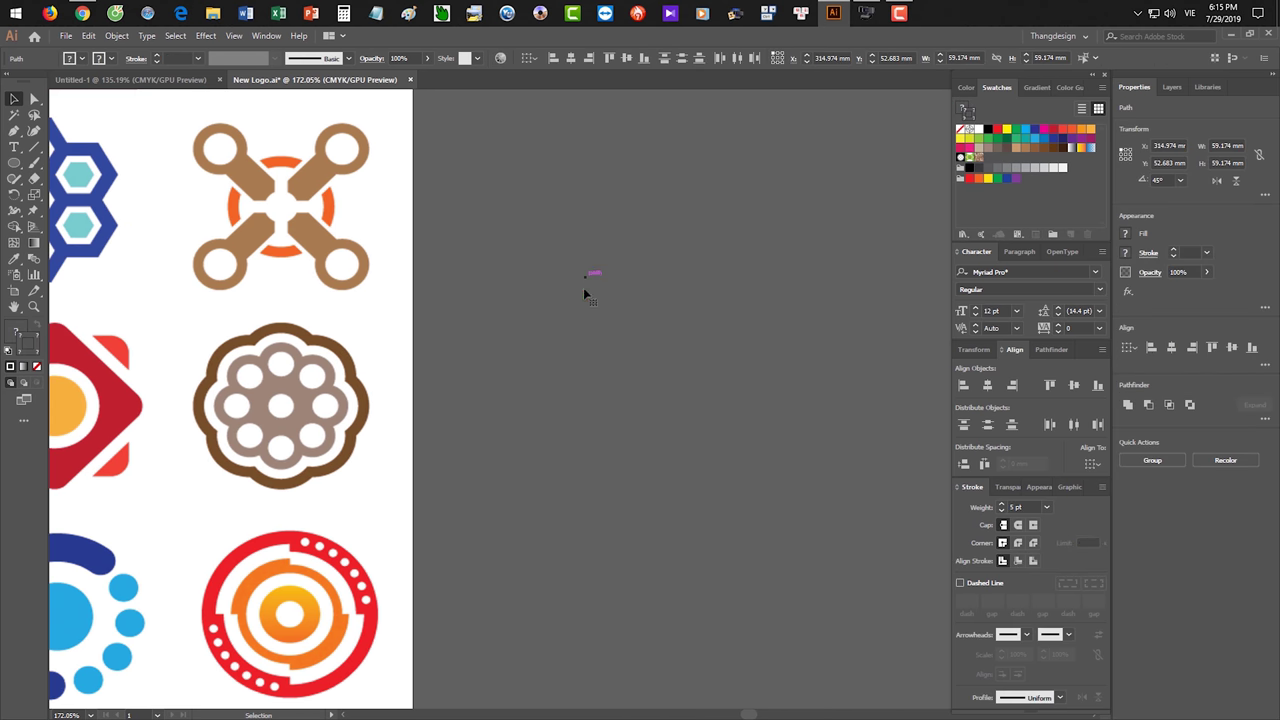
- Draw a red eight-pointed star about 53 mm across with shallow points and no stroke
{"action": "scroll", "coordinate": [480, 349], "scroll_direction": "up", "scroll_amount": 2}
{"action": "scroll", "coordinate": [503, 345], "scroll_direction": "up", "scroll_amount": 2}
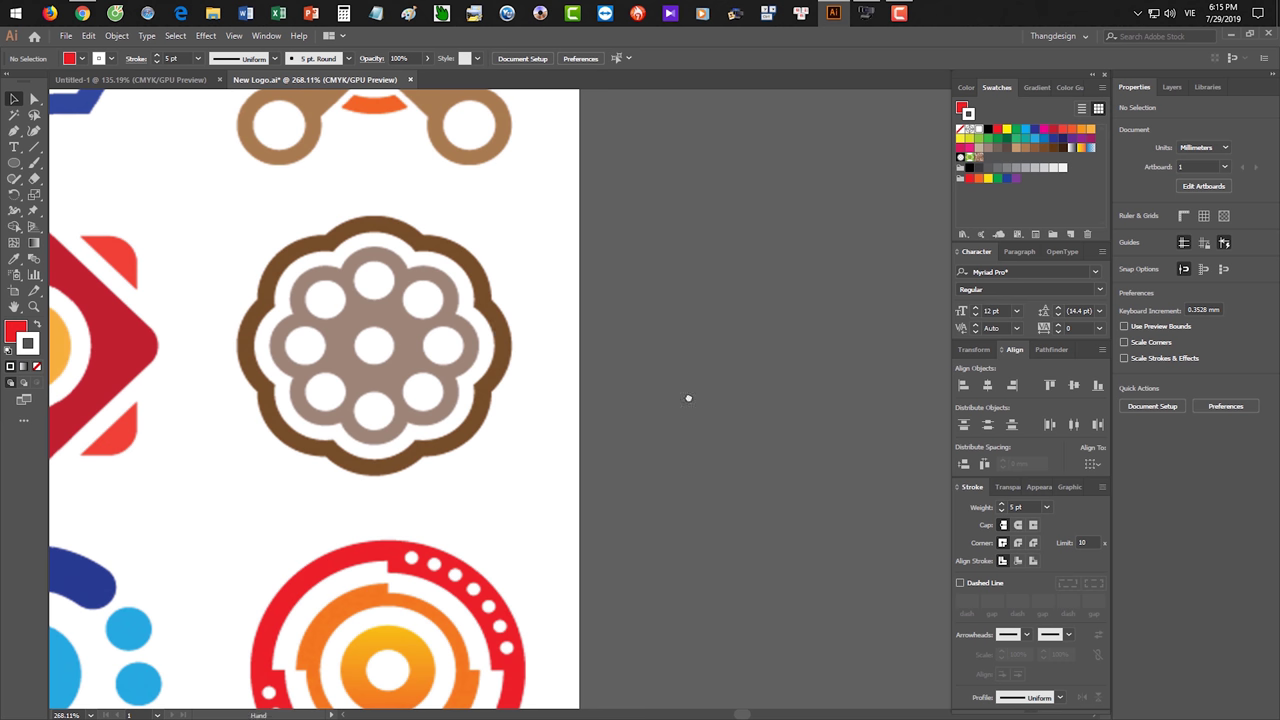
{"action": "left_click_drag", "start_coordinate": [709, 397], "coordinate": [619, 387]}
{"action": "left_click_drag", "start_coordinate": [14, 162], "coordinate": [60, 225]}
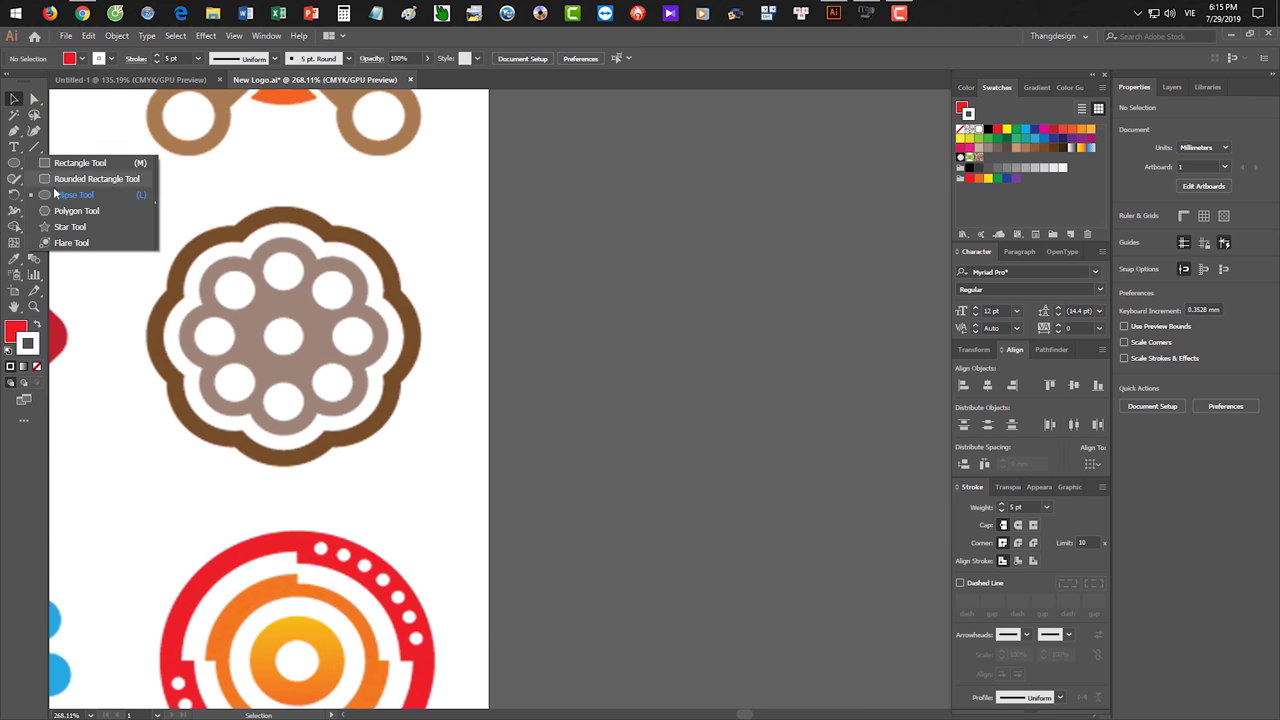
{"action": "left_click_drag", "start_coordinate": [698, 303], "coordinate": [757, 350]}
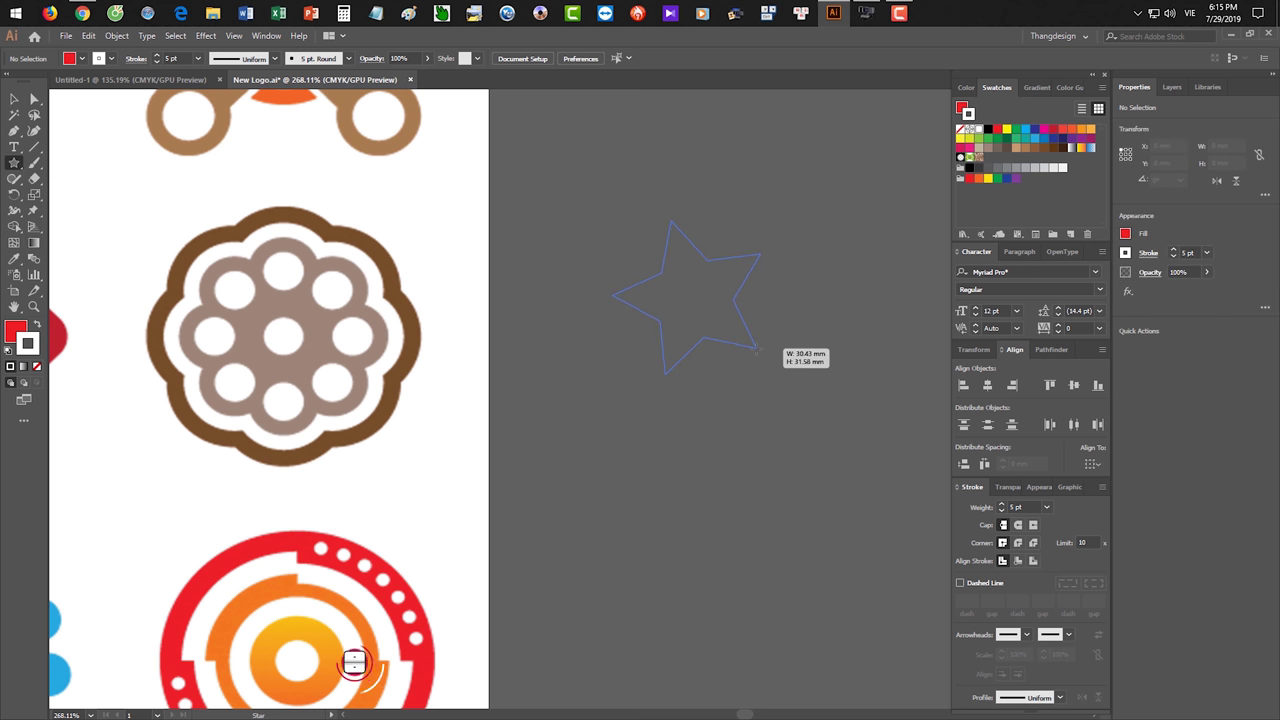
{"action": "key", "text": "Up"}
{"action": "key", "text": "Up"}
{"action": "key", "text": "Up"}
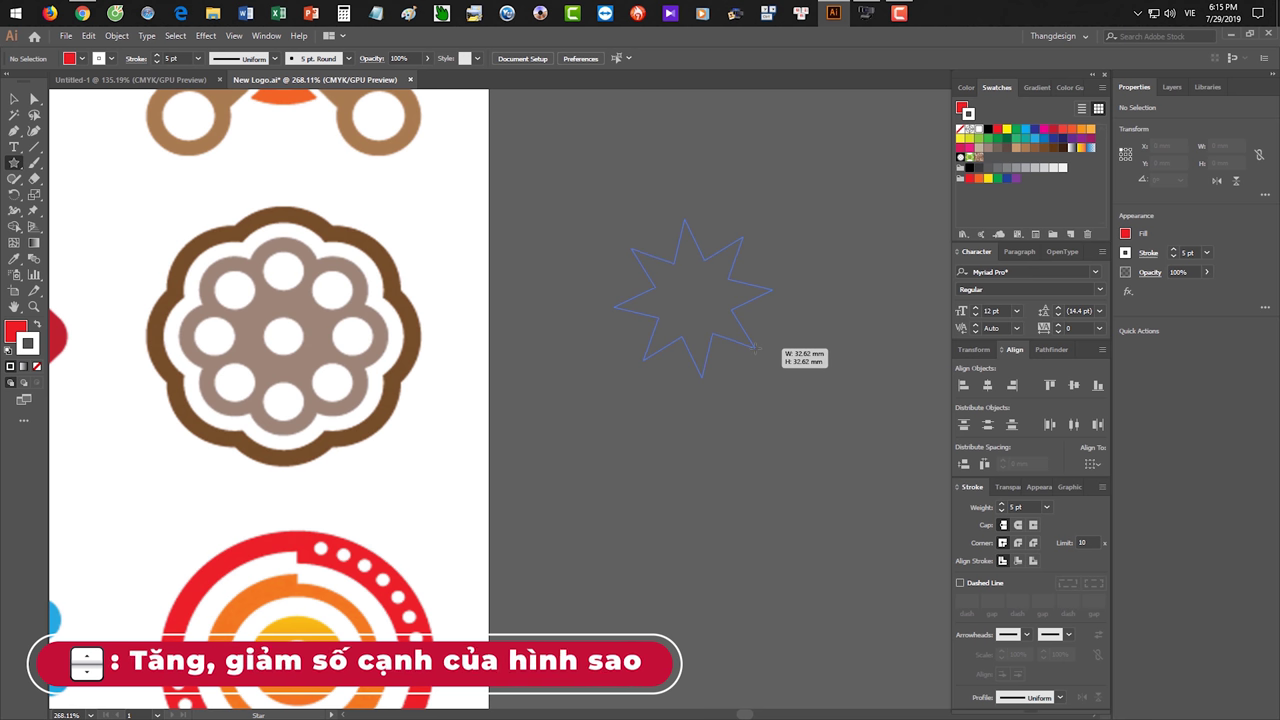
{"action": "mouse_move", "coordinate": [756, 348]}
{"action": "left_mouse_down"}
{"action": "mouse_move", "coordinate": [745, 334]}
{"action": "mouse_move", "coordinate": [800, 386]}
{"action": "left_mouse_up"}
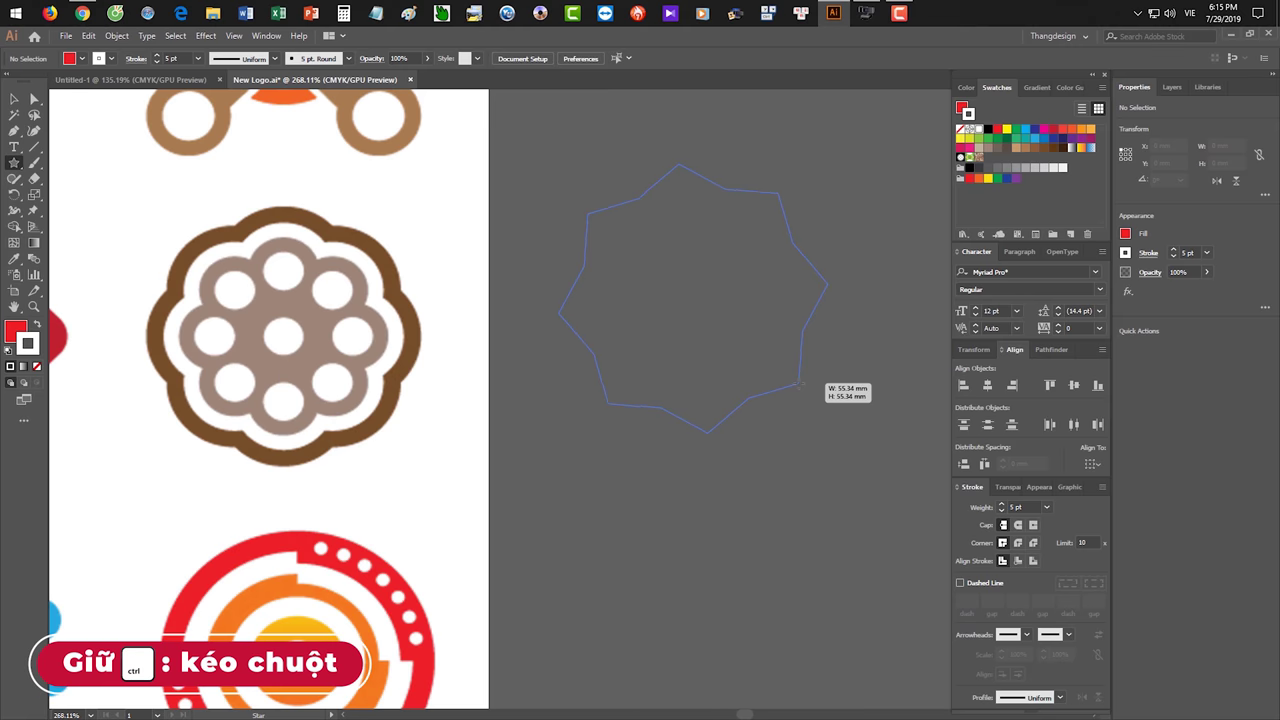
{"action": "left_click_drag", "start_coordinate": [800, 386], "coordinate": [796, 380]}
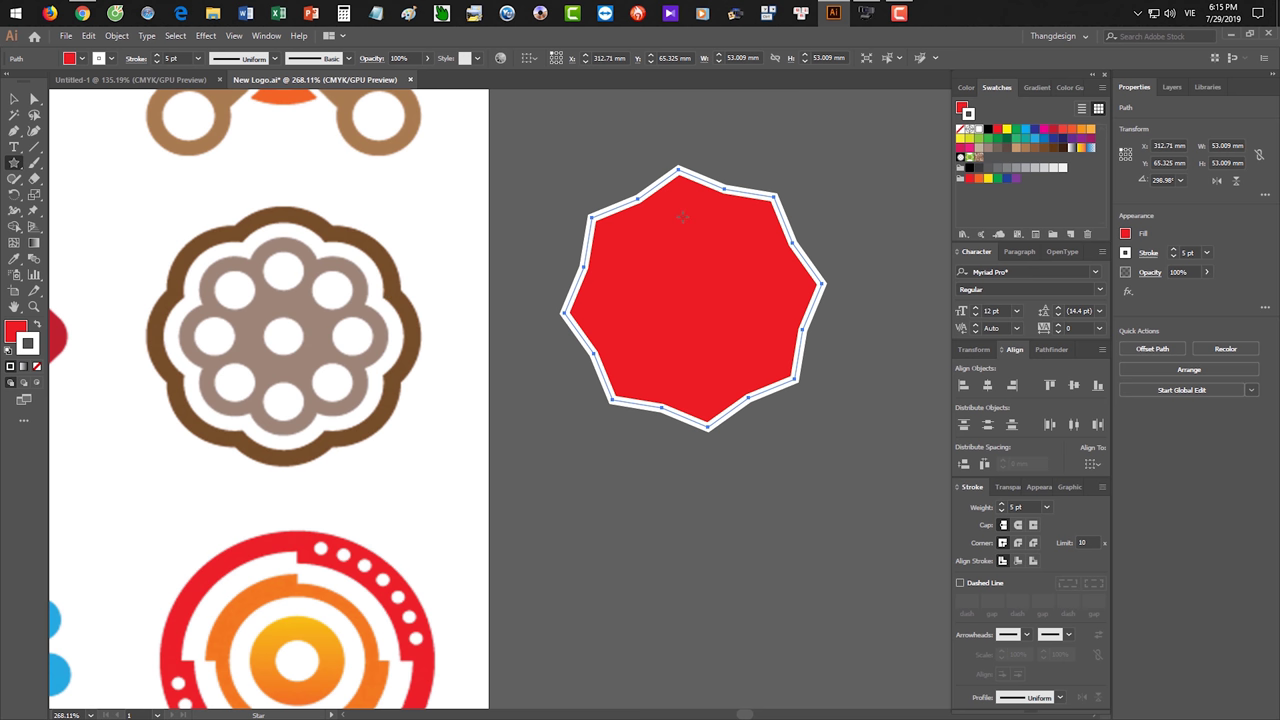
{"action": "key", "text": "slash"}
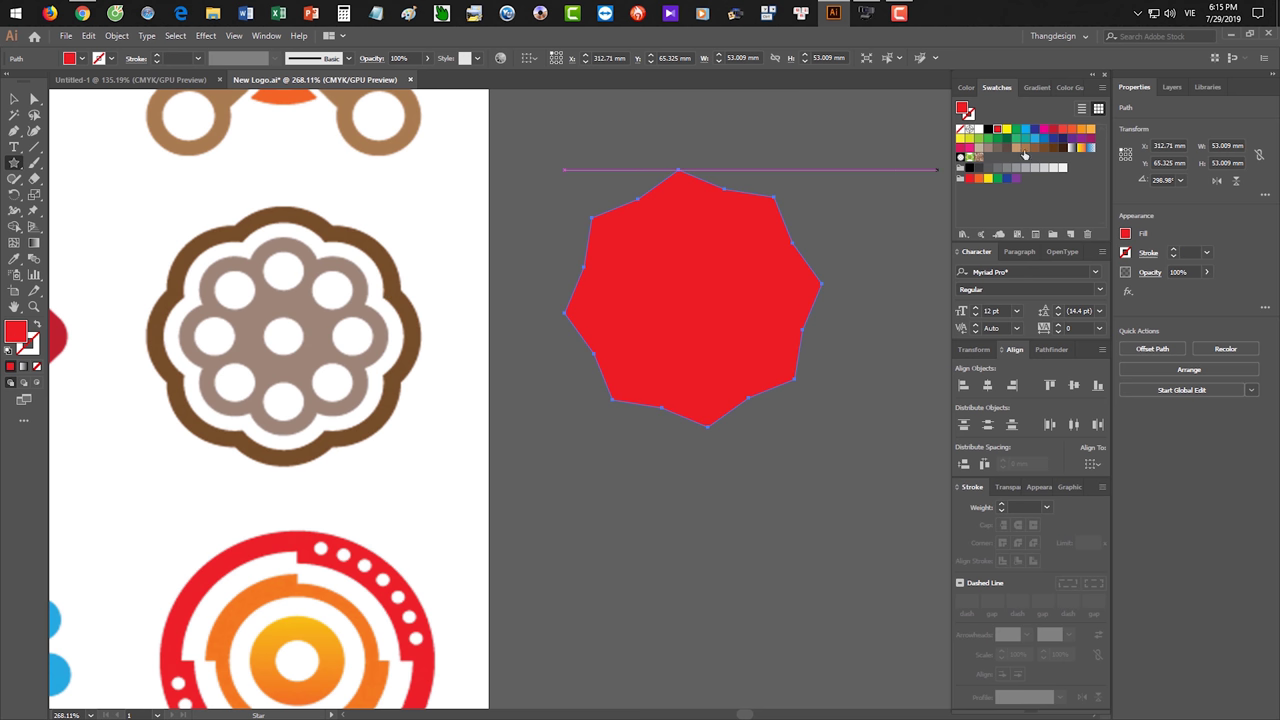
- Fill the star with green
{"action": "left_click", "coordinate": [1016, 130]}
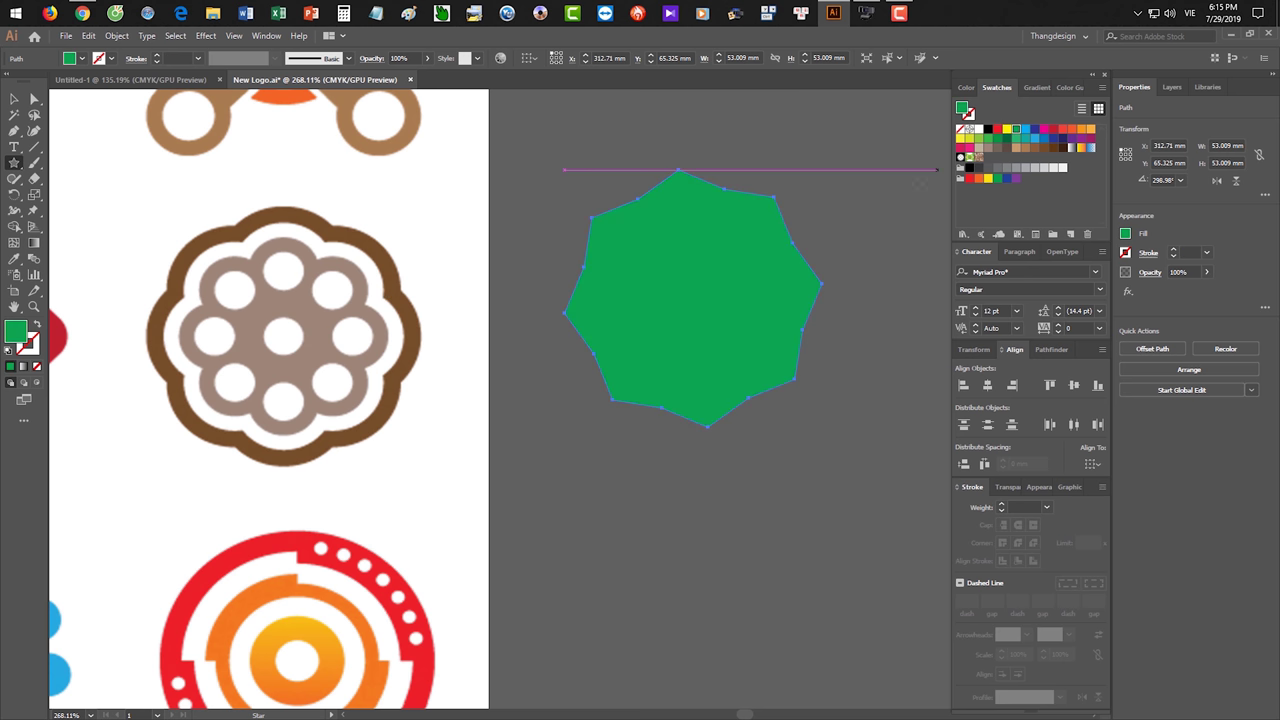
{"action": "left_click", "coordinate": [734, 158]}
{"action": "left_click", "coordinate": [616, 507]}
{"action": "key", "text": "v"}
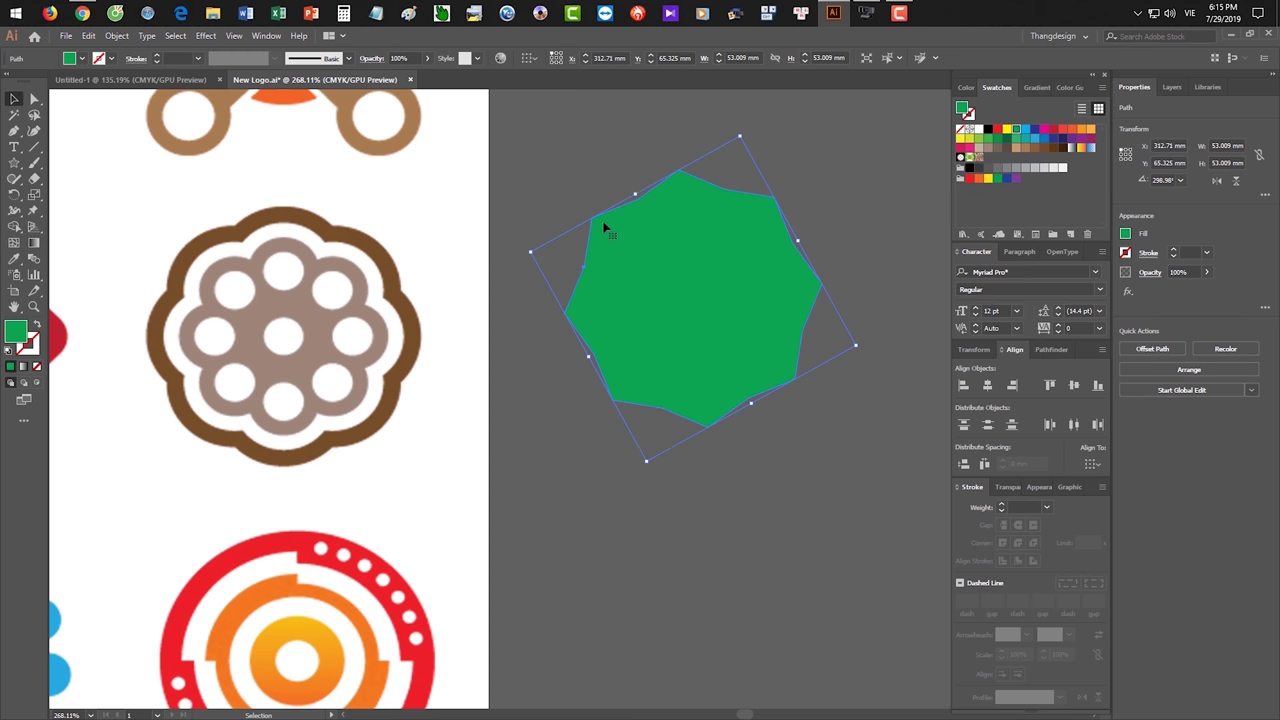
{"action": "key", "text": "a"}
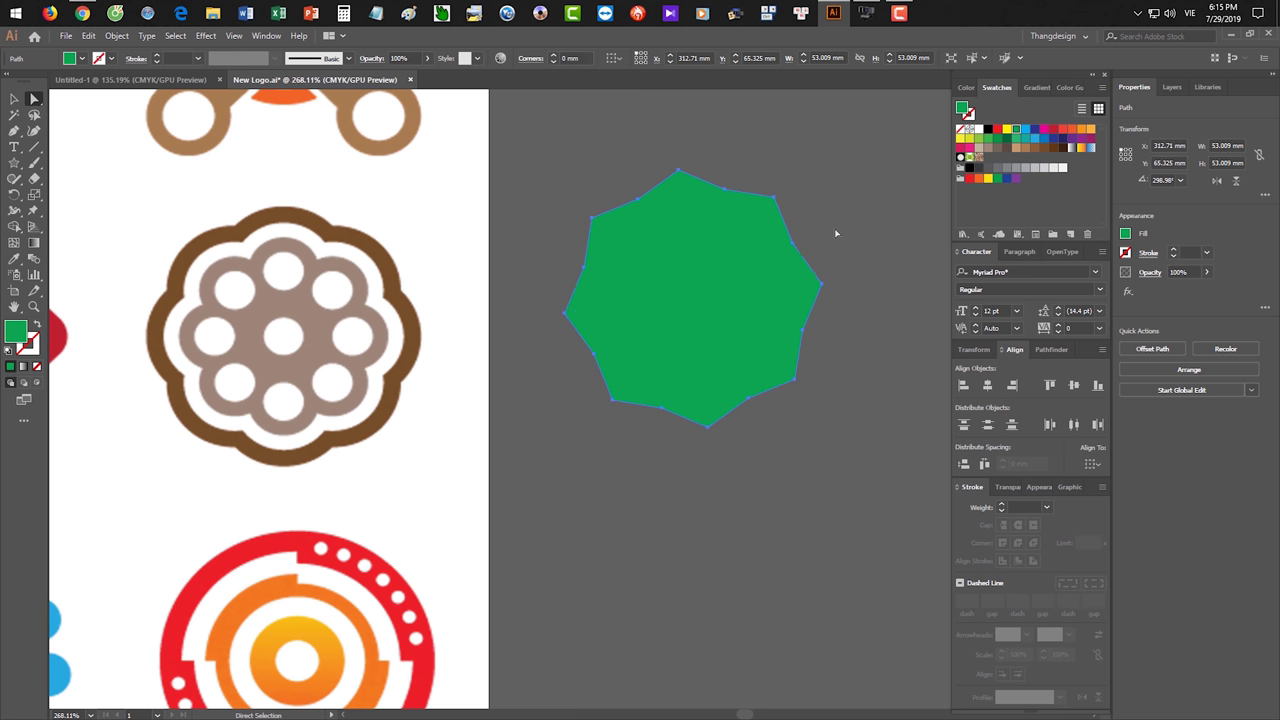
- Select all the star's anchors and round its corners to 8.18 mm
{"action": "left_click", "coordinate": [731, 177]}
{"action": "left_click", "coordinate": [713, 189]}
{"action": "left_click", "coordinate": [747, 164]}
{"action": "left_click", "coordinate": [690, 181]}
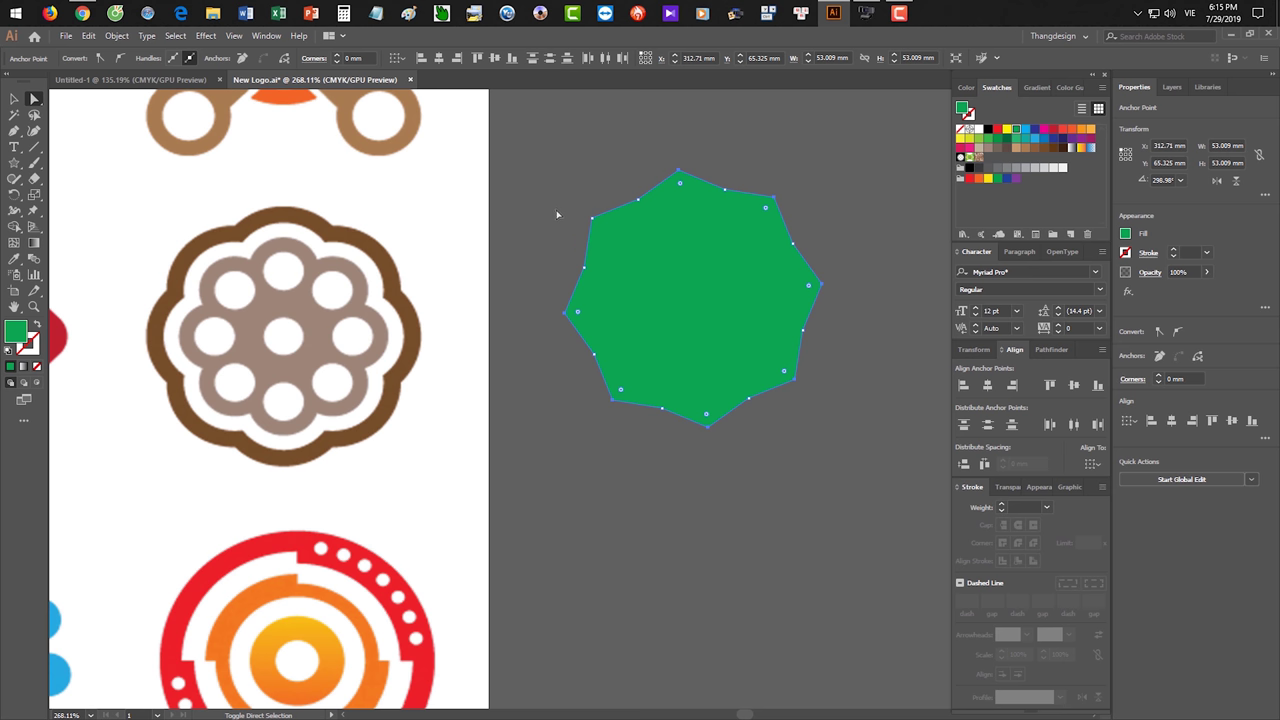
{"action": "left_click", "coordinate": [665, 195]}
{"action": "left_click_drag", "start_coordinate": [680, 186], "coordinate": [691, 217]}
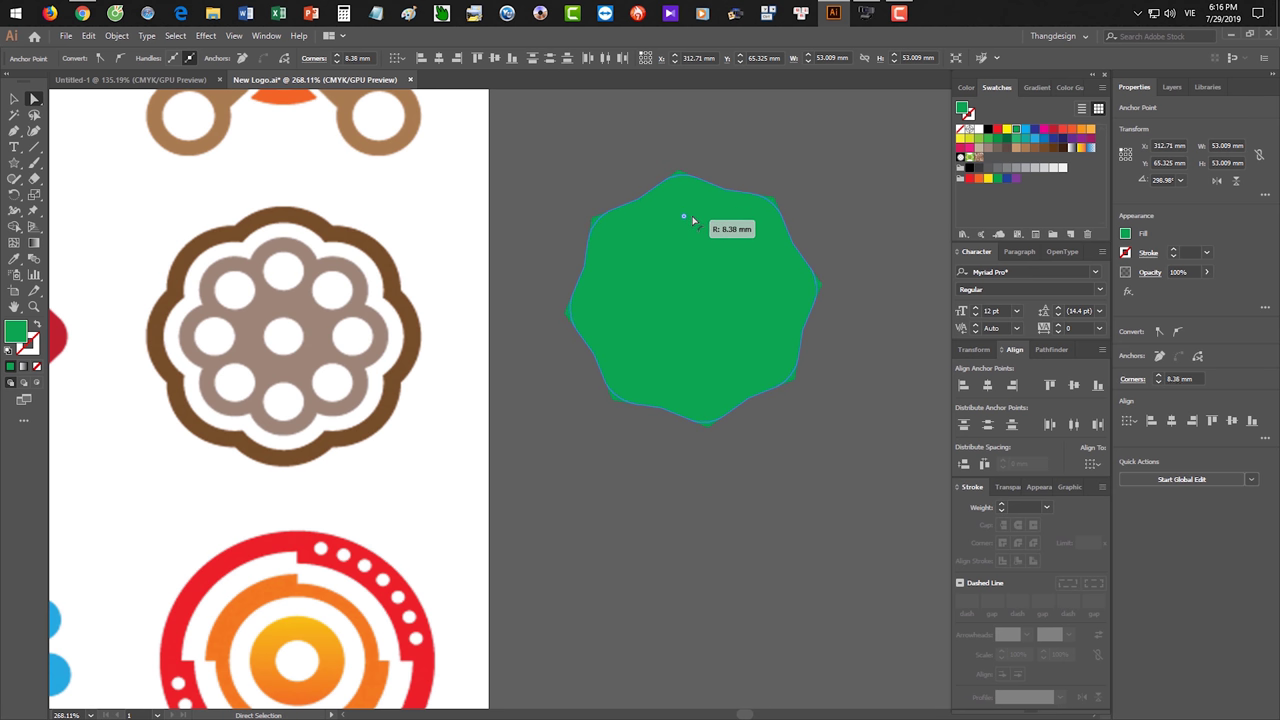
{"action": "left_click_drag", "start_coordinate": [691, 217], "coordinate": [698, 230]}
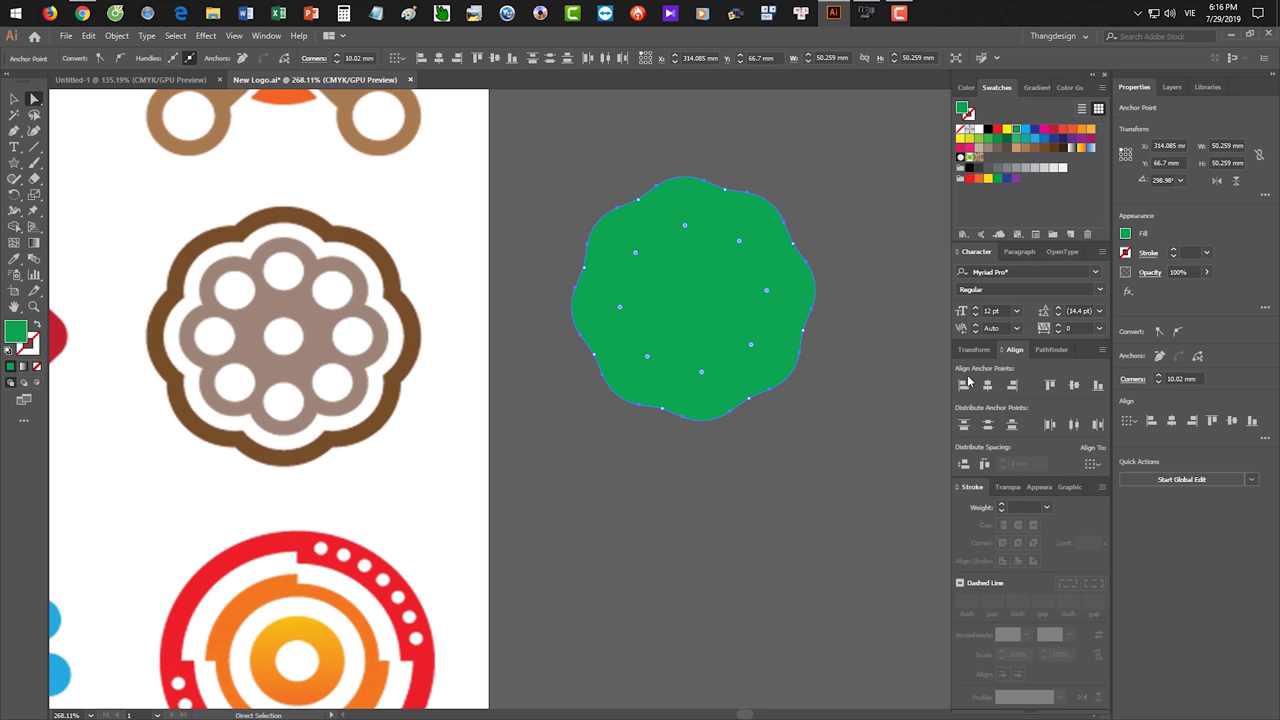
{"action": "key", "text": "ctrl+z"}
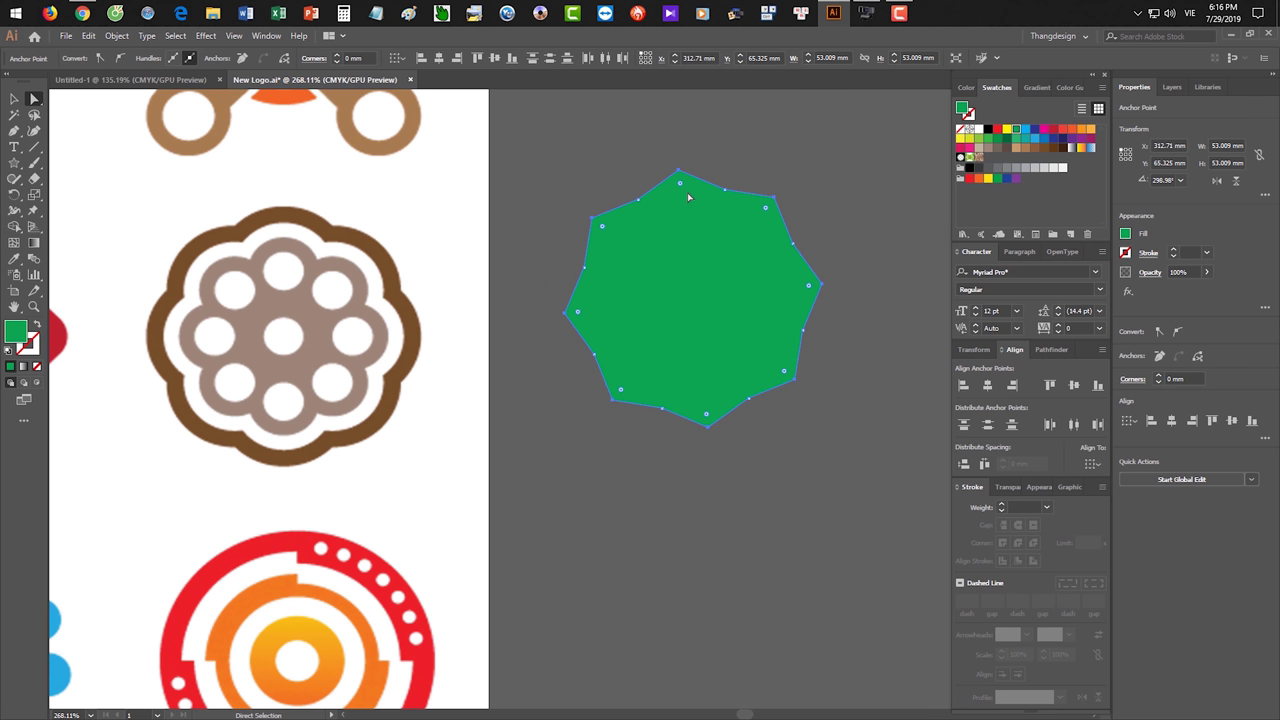
{"action": "left_click_drag", "start_coordinate": [682, 188], "coordinate": [694, 218]}
- Paste a copy of the green shape in front, shrink it to 44.66 mm, and fill it white
{"action": "key", "text": "v"}
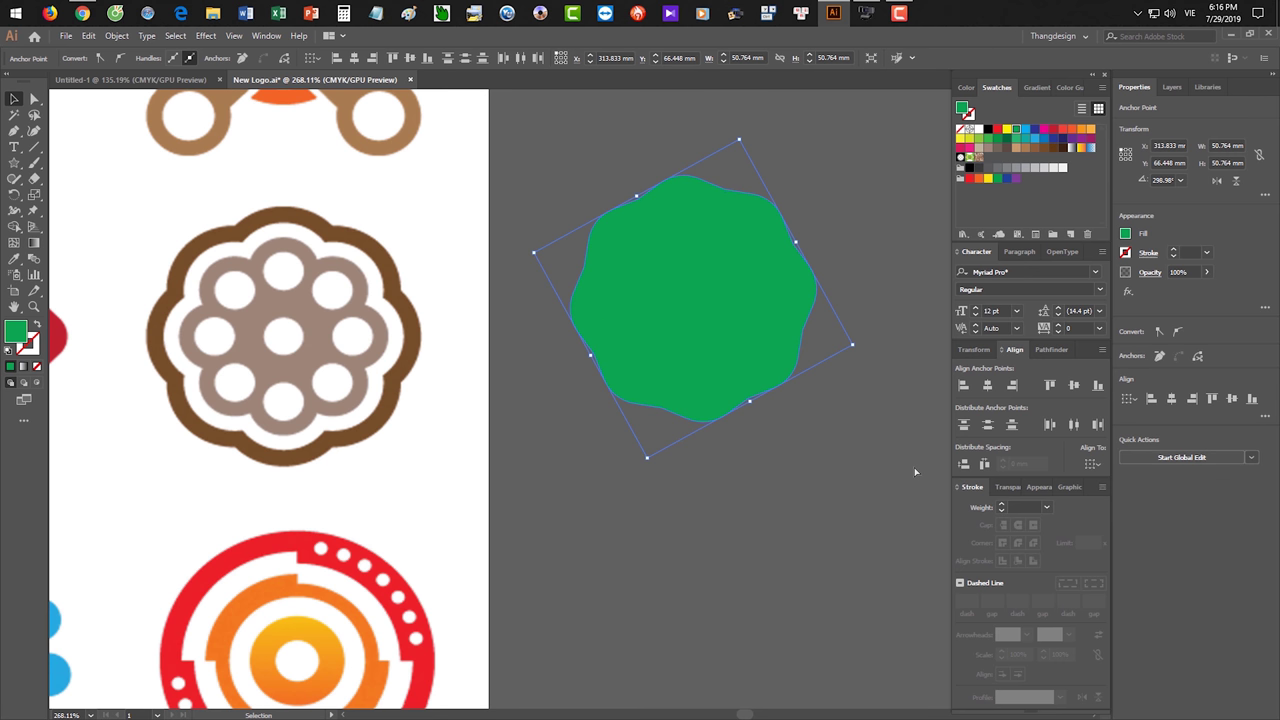
{"action": "left_click", "coordinate": [914, 468]}
{"action": "left_click", "coordinate": [778, 327]}
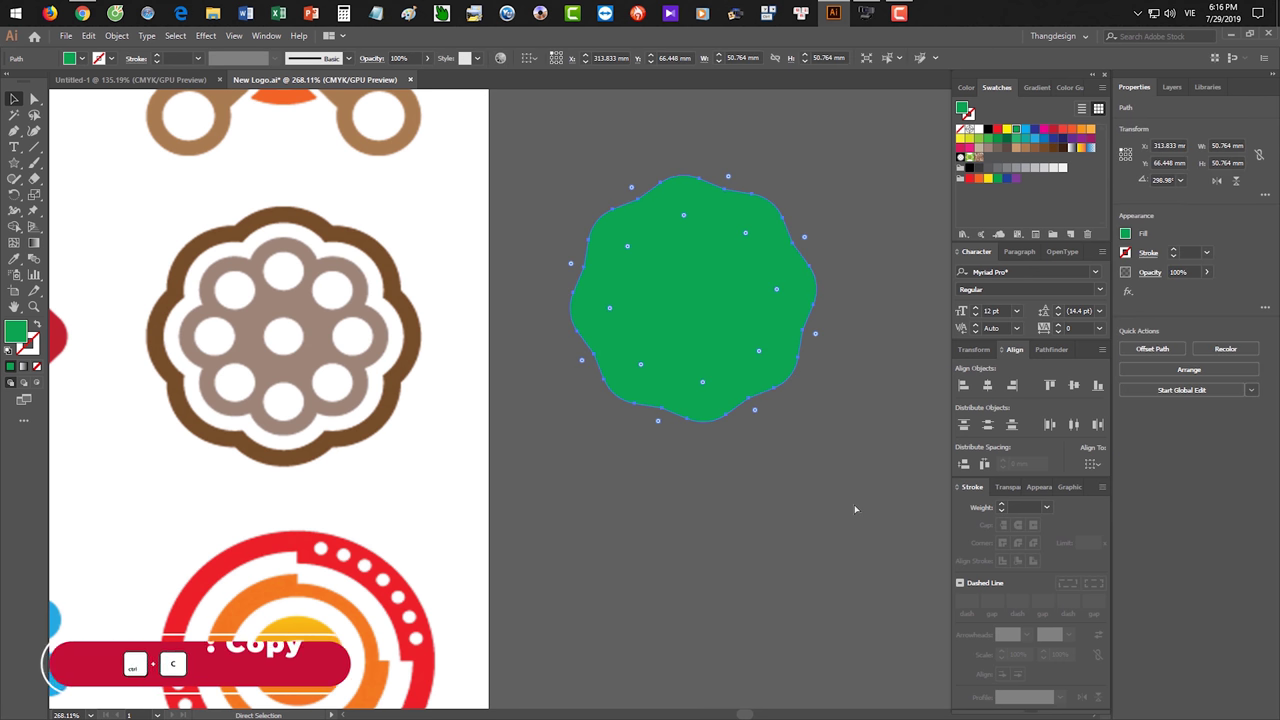
{"action": "left_click", "coordinate": [871, 545]}
{"action": "key", "text": "ctrl+f"}
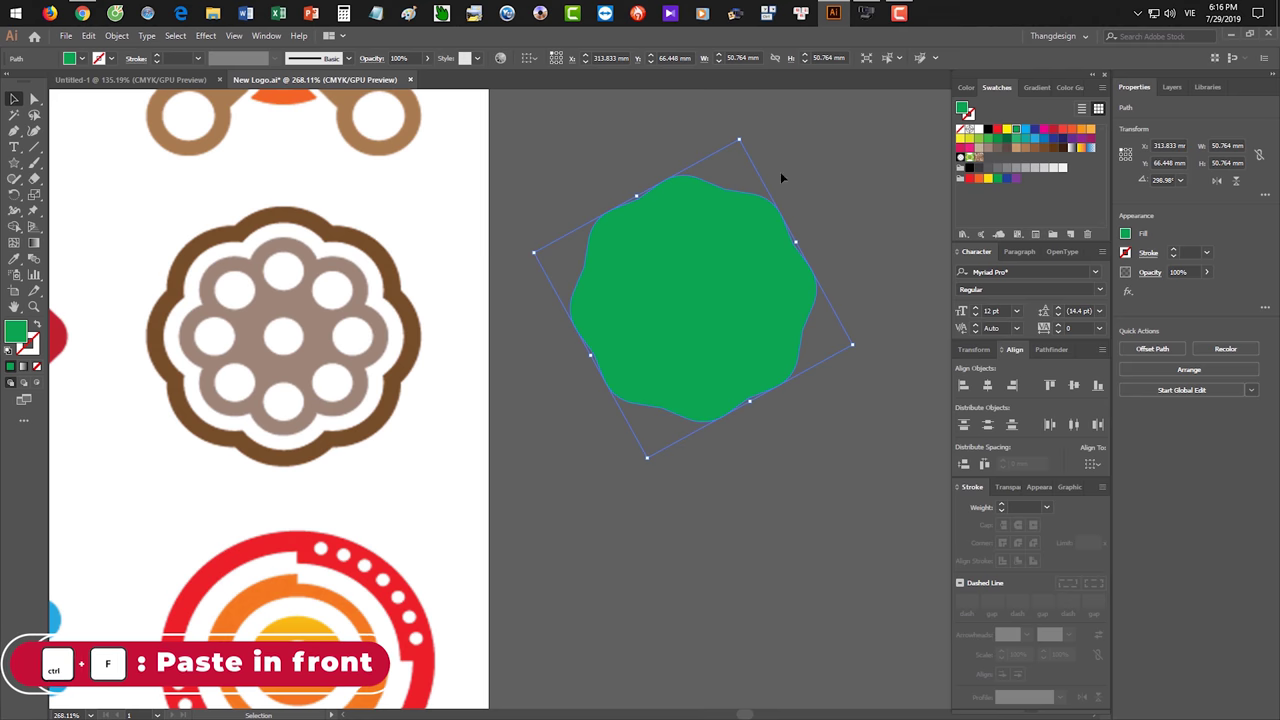
{"action": "left_click_drag", "start_coordinate": [740, 137], "coordinate": [733, 158]}
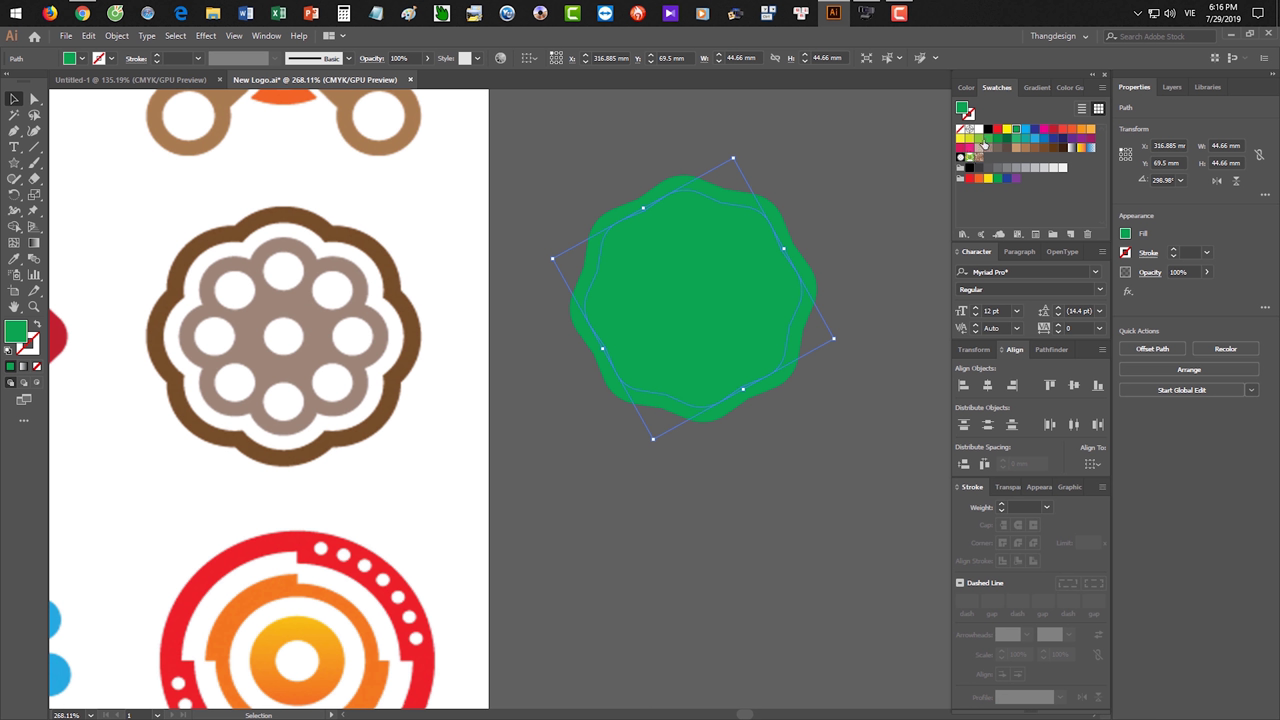
{"action": "left_click", "coordinate": [974, 130]}
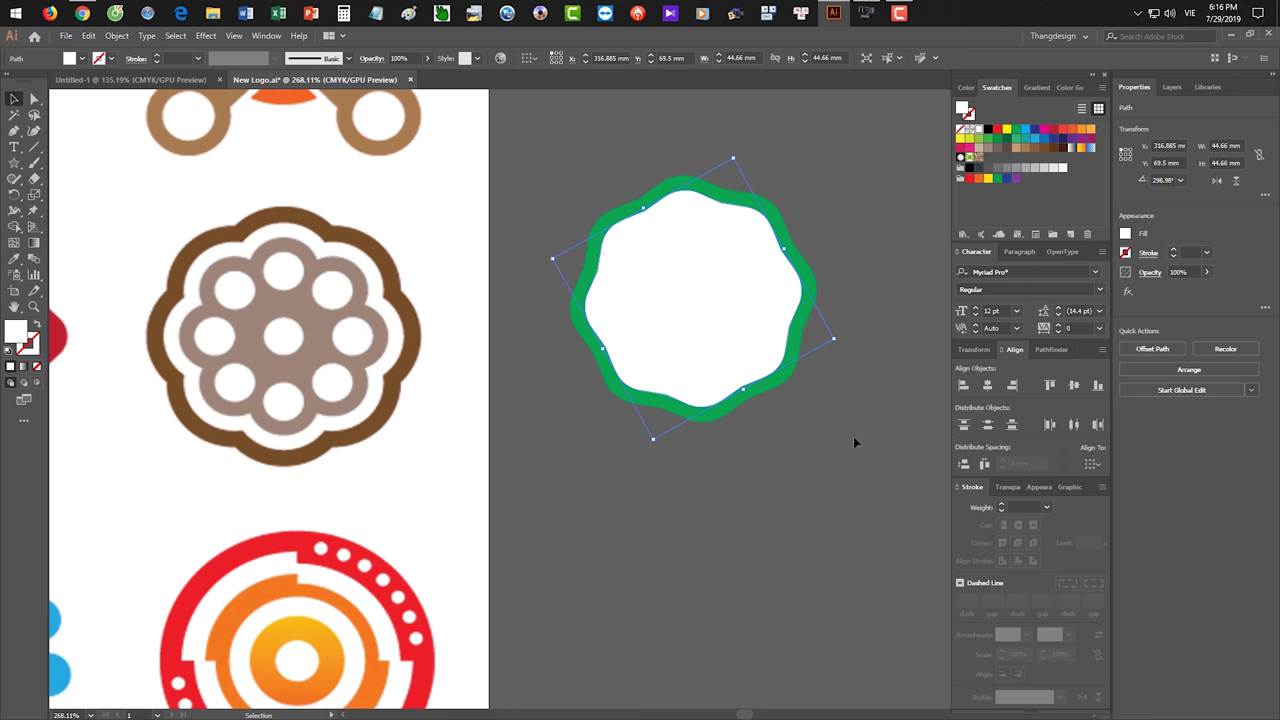
{"action": "left_click", "coordinate": [855, 442]}
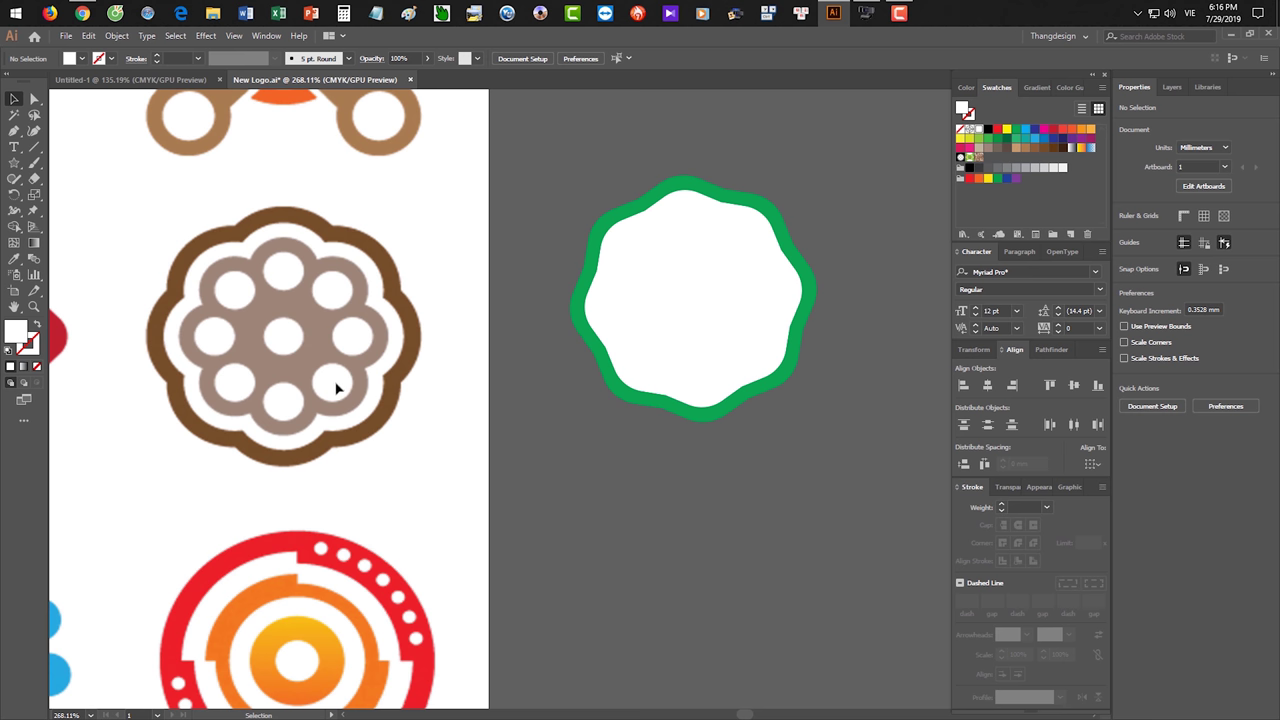
- Paste a copy of the white shape in front and shrink it to about 38.43 mm
{"action": "key", "text": "a"}
{"action": "left_click", "coordinate": [757, 283]}
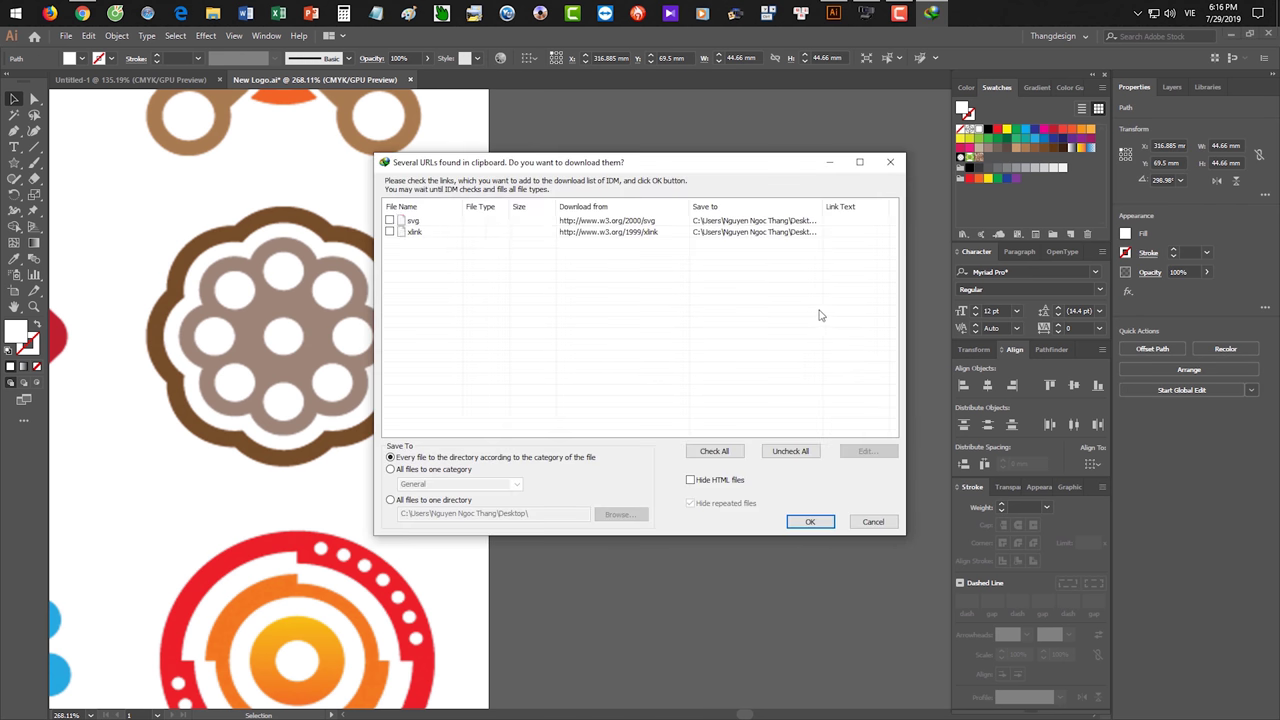
{"action": "left_click", "coordinate": [866, 518]}
{"action": "key", "text": "v"}
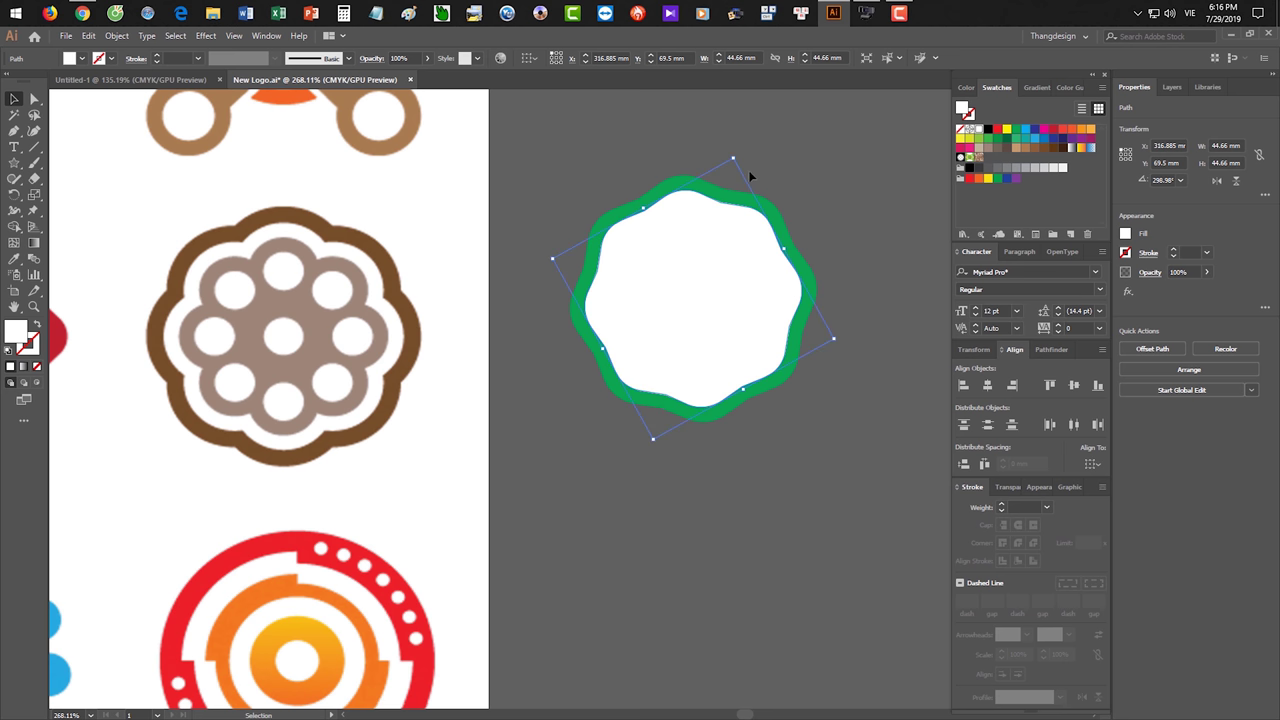
{"action": "left_click_drag", "start_coordinate": [733, 158], "coordinate": [726, 178]}
- Fill the smallest inner wavy shape brown and select its anchor points
{"action": "key", "text": "a"}
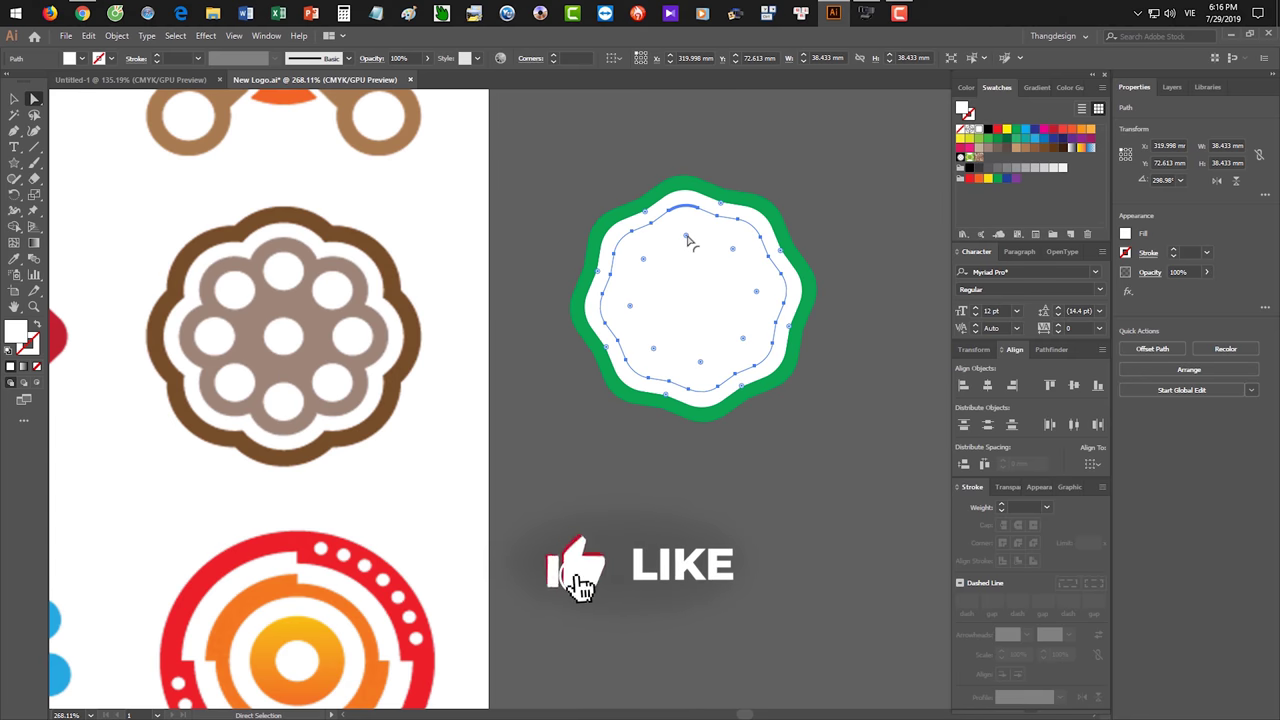
{"action": "left_click", "coordinate": [795, 200]}
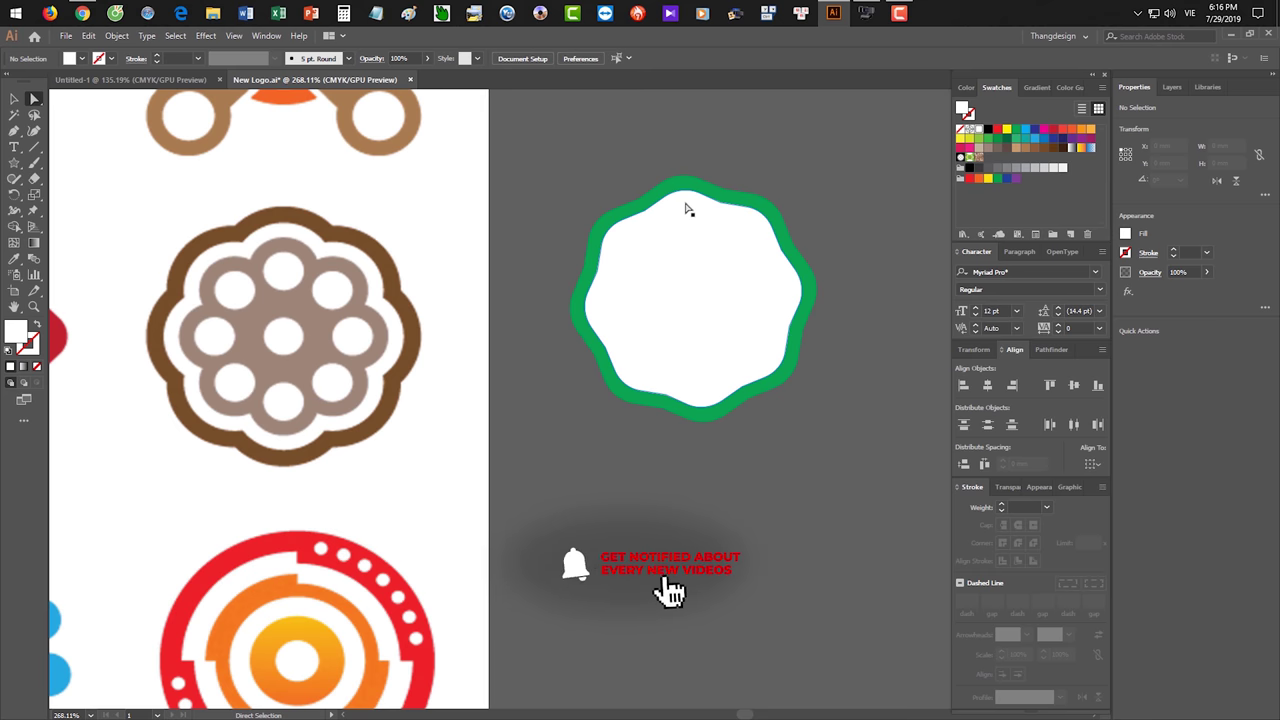
{"action": "left_click", "coordinate": [686, 209]}
{"action": "key", "text": "v"}
{"action": "left_click", "coordinate": [714, 249]}
{"action": "left_click", "coordinate": [988, 138]}
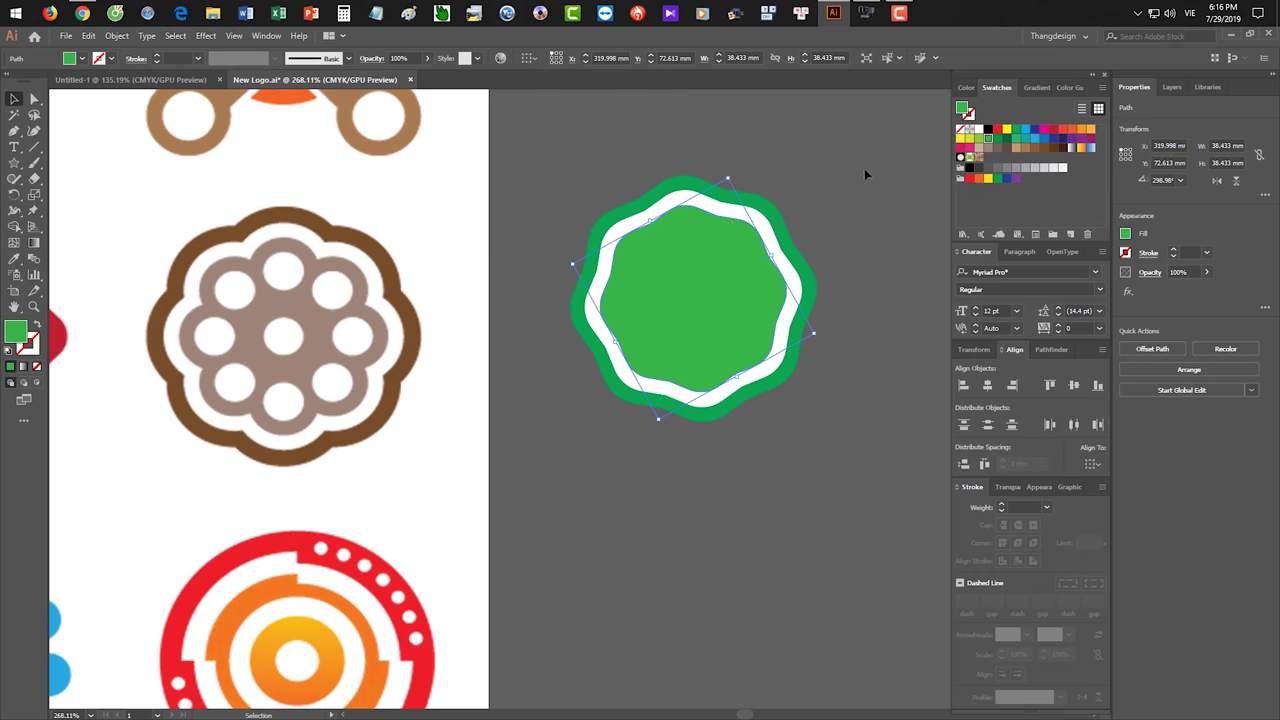
{"action": "left_click", "coordinate": [1034, 147]}
{"action": "left_click", "coordinate": [757, 214], "text": "shift"}
{"action": "key", "text": "a"}
{"action": "left_click", "coordinate": [777, 216]}
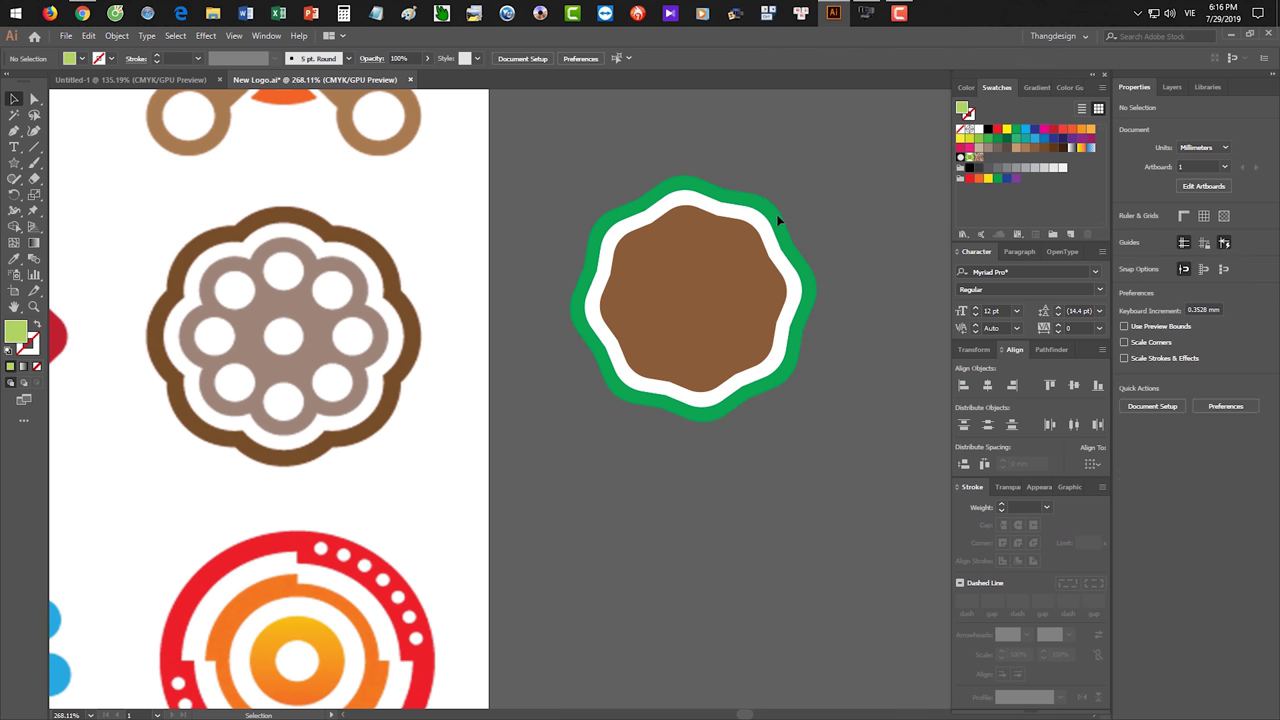
{"action": "left_click", "coordinate": [703, 220]}
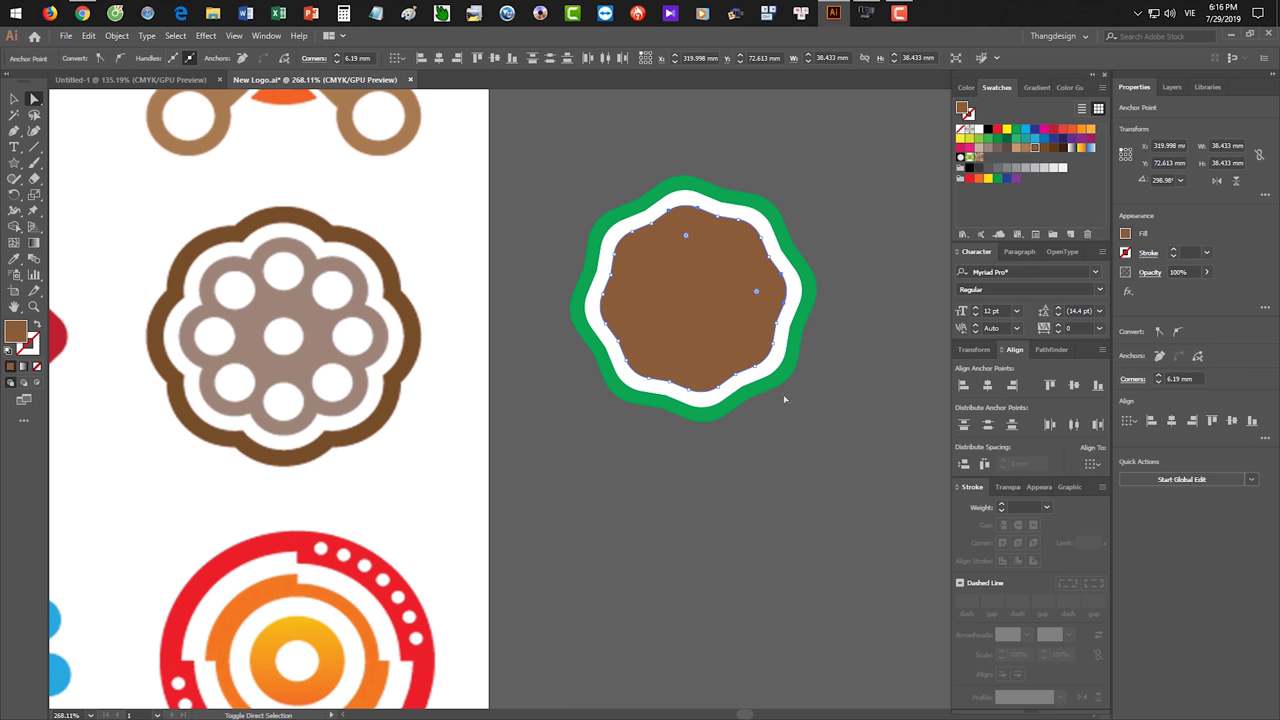
- Try rounding the brown shape's corners with its live-corner widget, then undo it
{"action": "left_click", "coordinate": [680, 388]}
{"action": "mouse_move", "coordinate": [603, 326]}
{"action": "left_mouse_down"}
{"action": "mouse_move", "coordinate": [594, 302]}
{"action": "mouse_move", "coordinate": [612, 335]}
{"action": "left_mouse_up"}
{"action": "left_click_drag", "start_coordinate": [688, 243], "coordinate": [716, 325]}
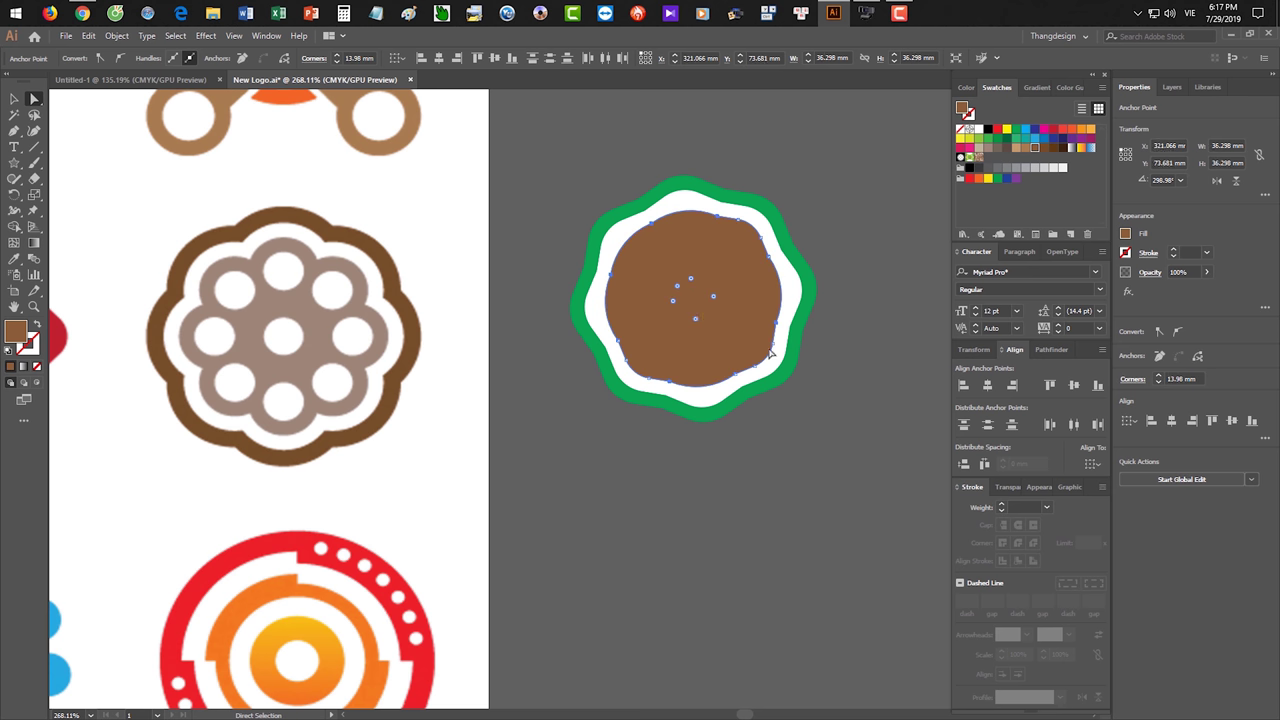
{"action": "key", "text": "ctrl+z"}
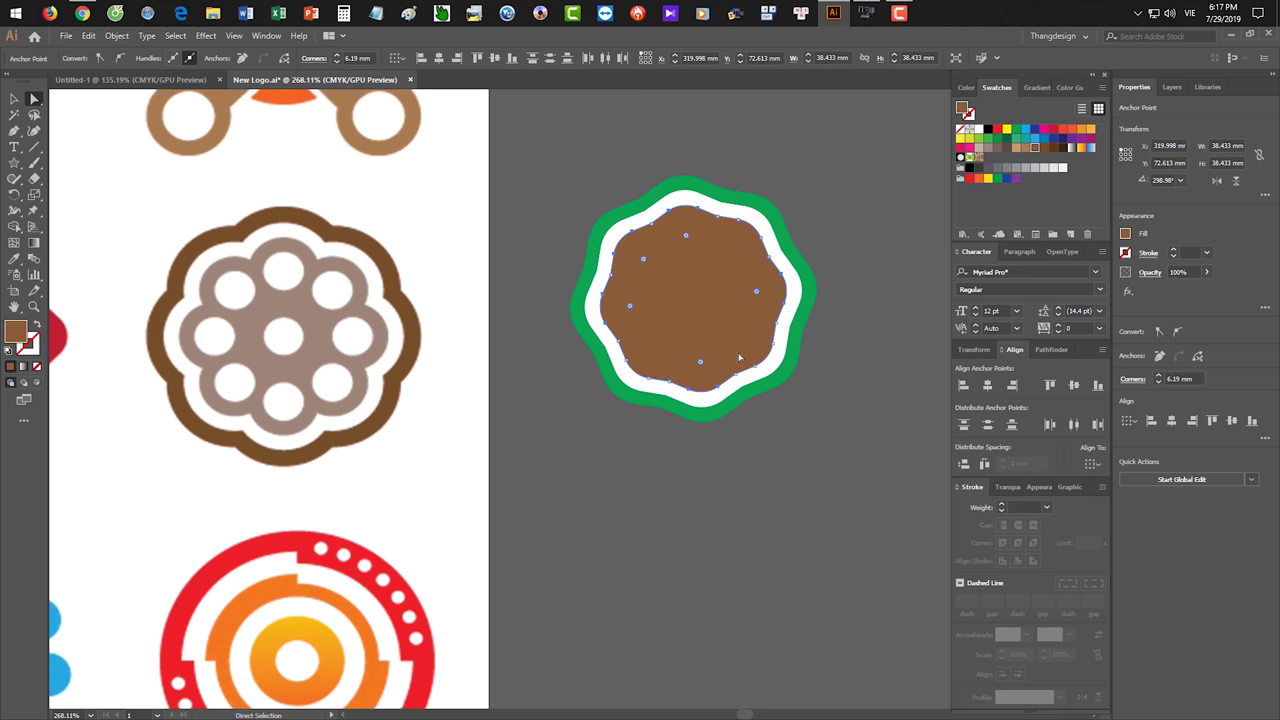
- Delete the brown inner shape, then select the white wavy shape
{"action": "key", "text": "v"}
{"action": "left_click", "coordinate": [778, 438]}
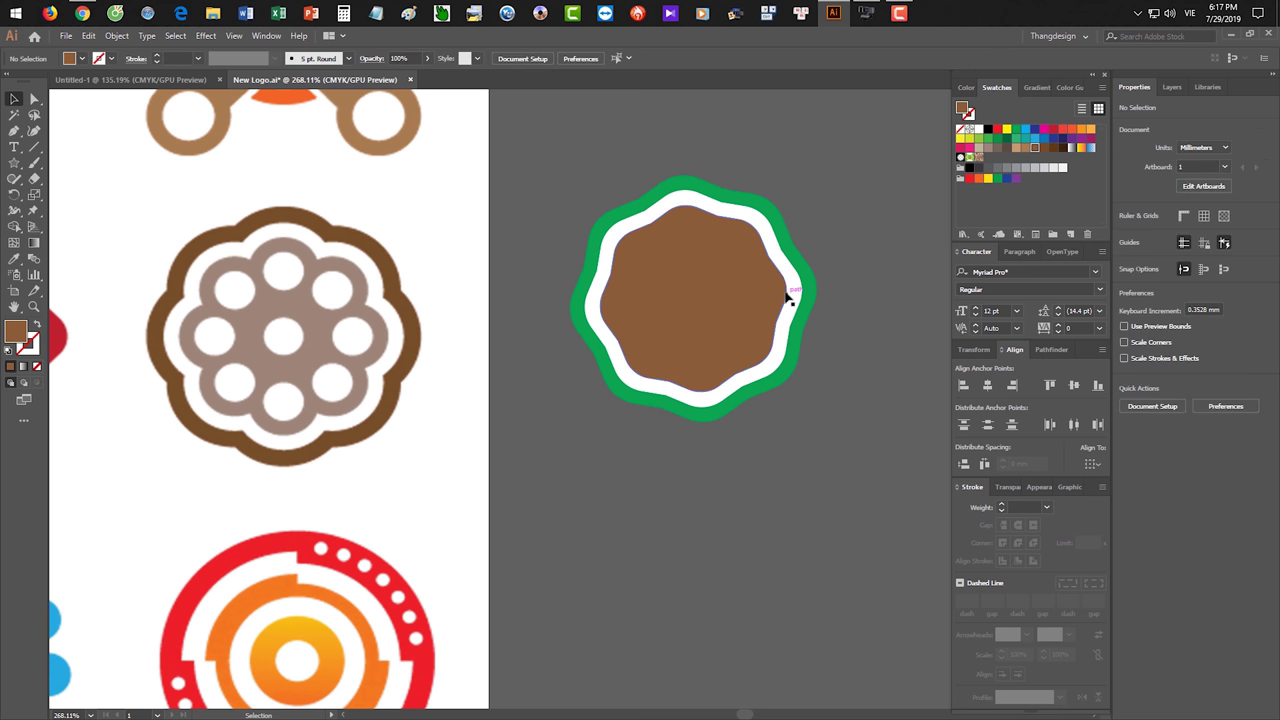
{"action": "left_click", "coordinate": [732, 287]}
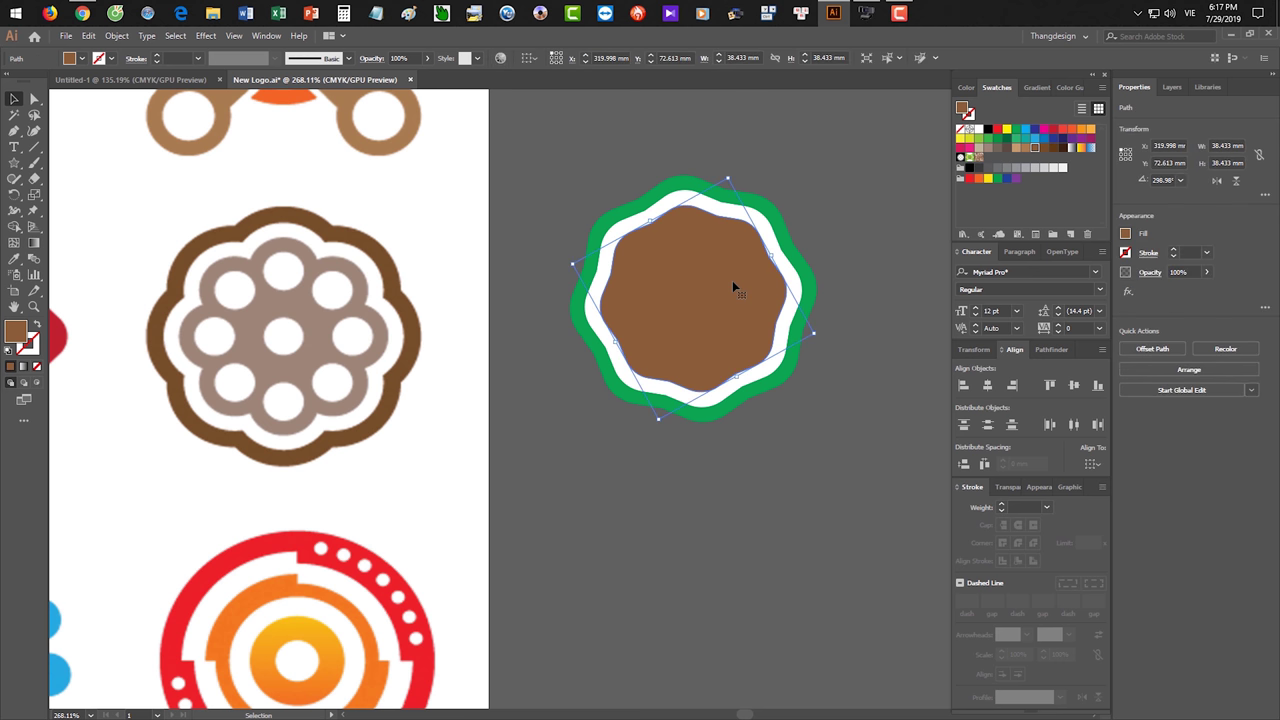
{"action": "key", "text": "Delete"}
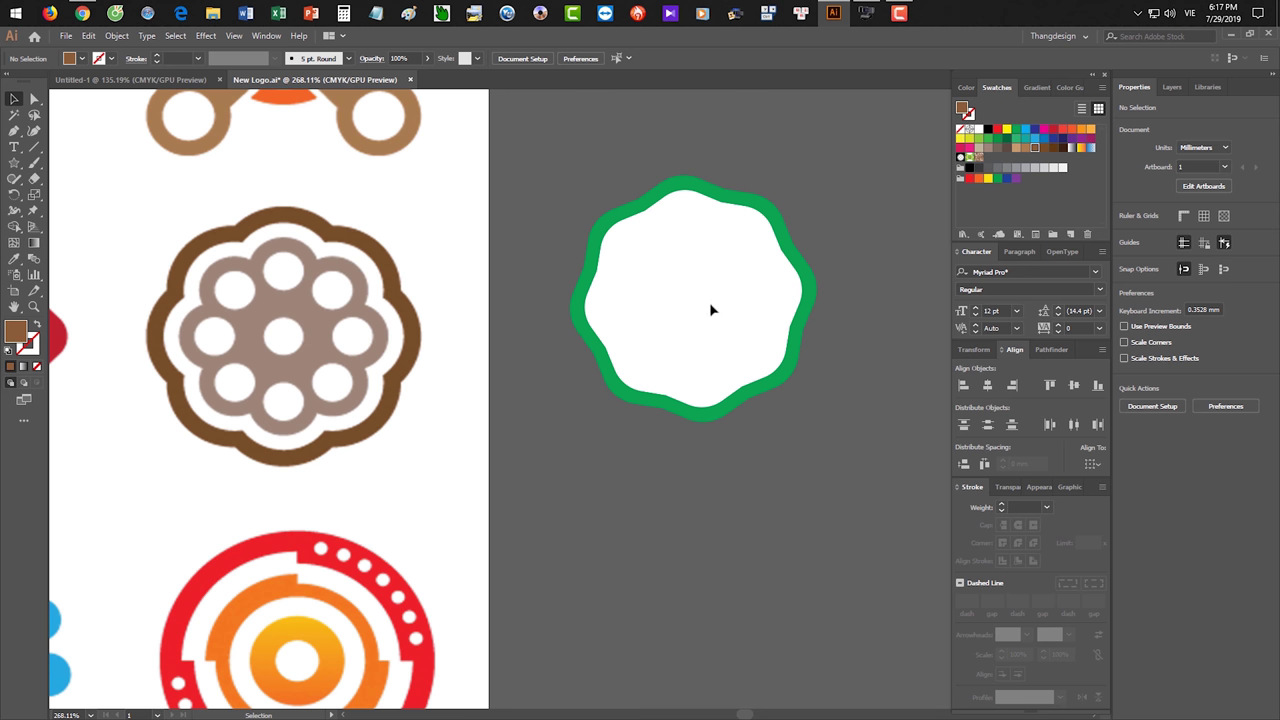
{"action": "left_click", "coordinate": [709, 302]}
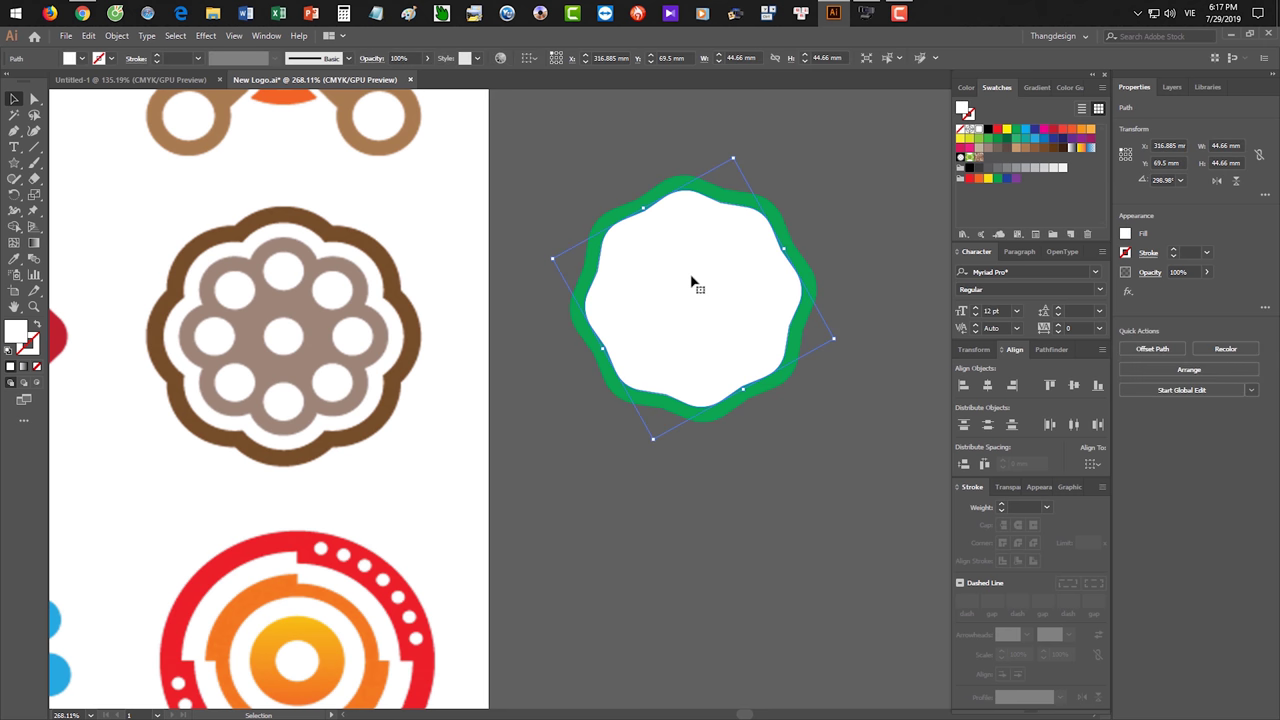
- Draw a small circle at the badge's centre with the Ellipse Tool and fill it red
{"action": "right_click", "coordinate": [18, 160]}
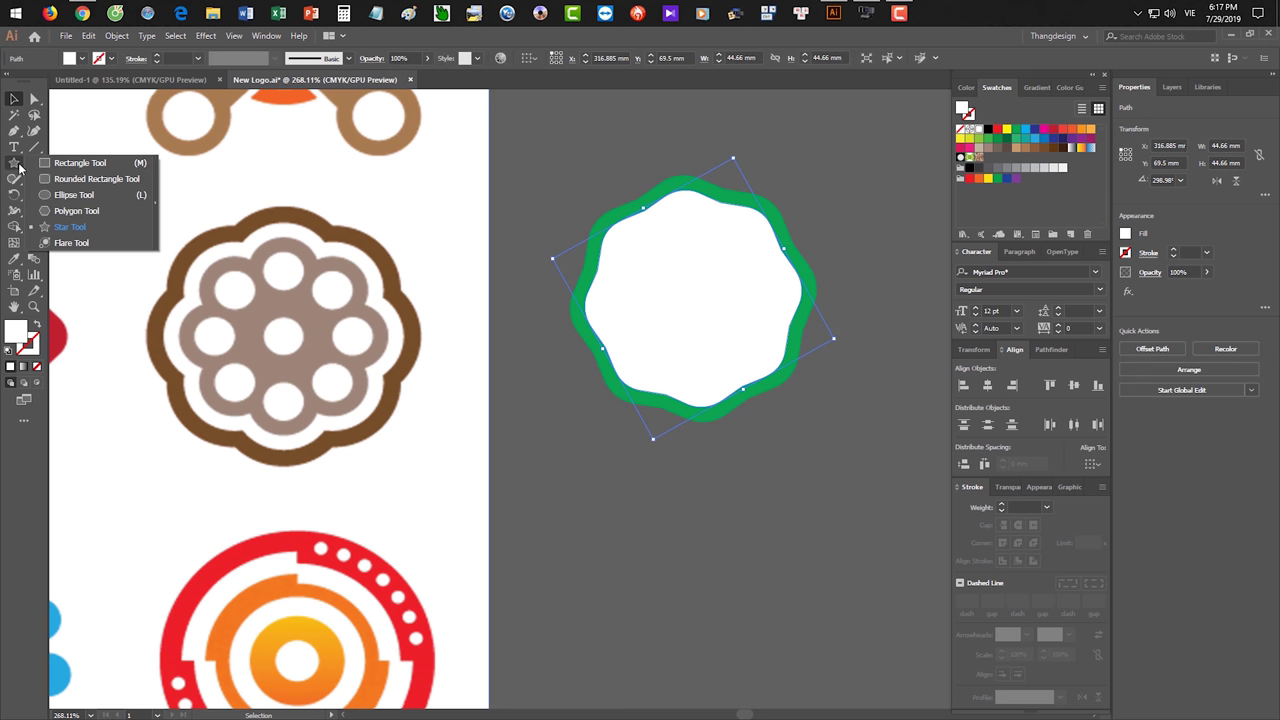
{"action": "left_click", "coordinate": [60, 195]}
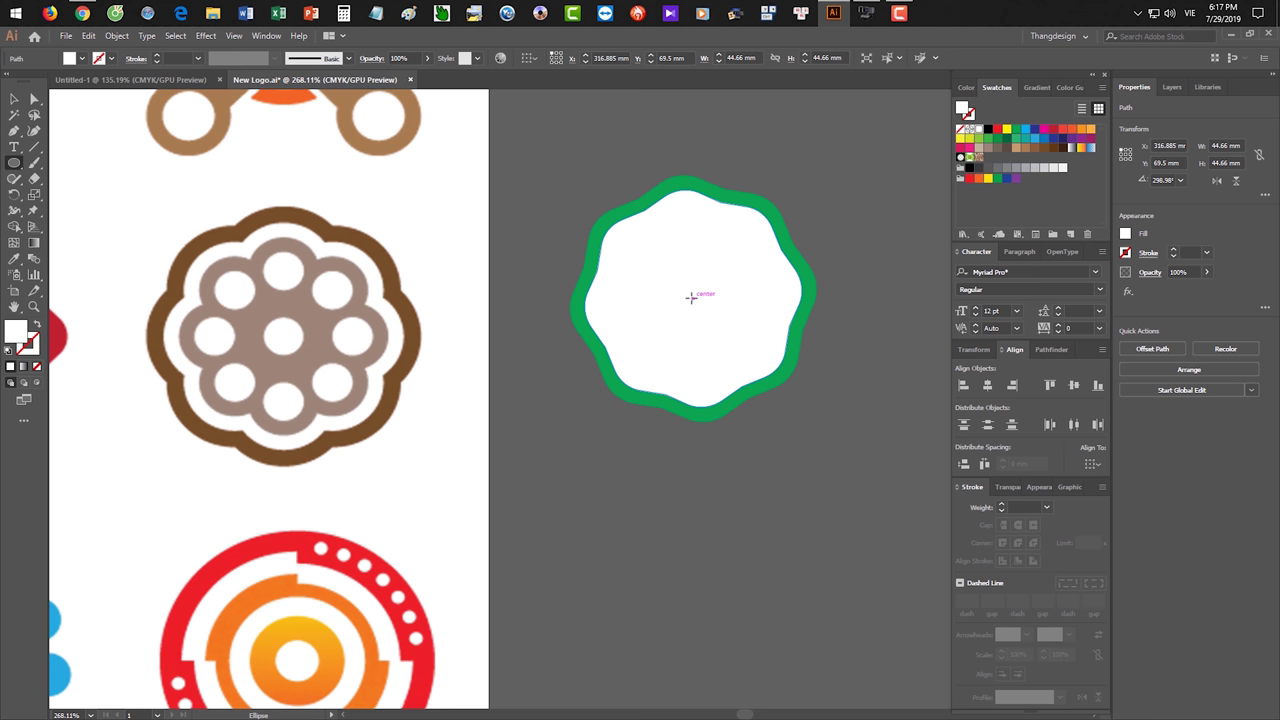
{"action": "left_click_drag", "start_coordinate": [691, 297], "coordinate": [710, 283]}
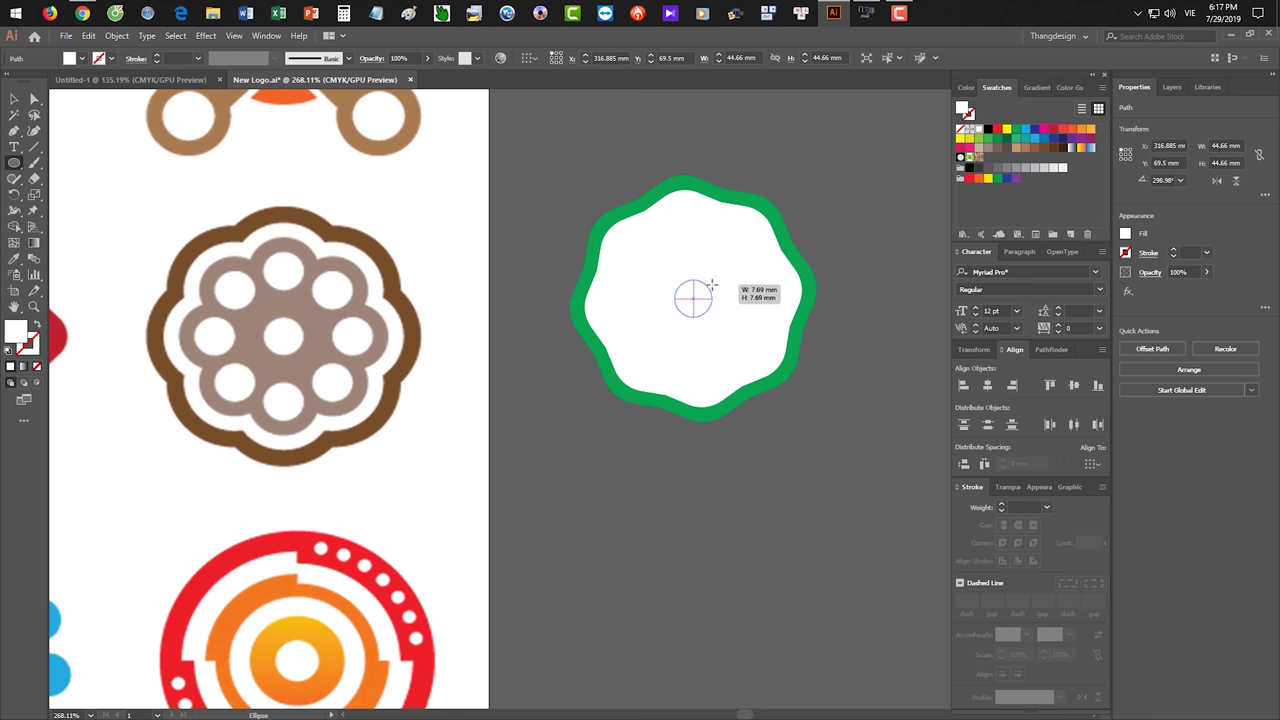
{"action": "left_click_drag", "start_coordinate": [711, 283], "coordinate": [714, 278]}
{"action": "key", "text": "v"}
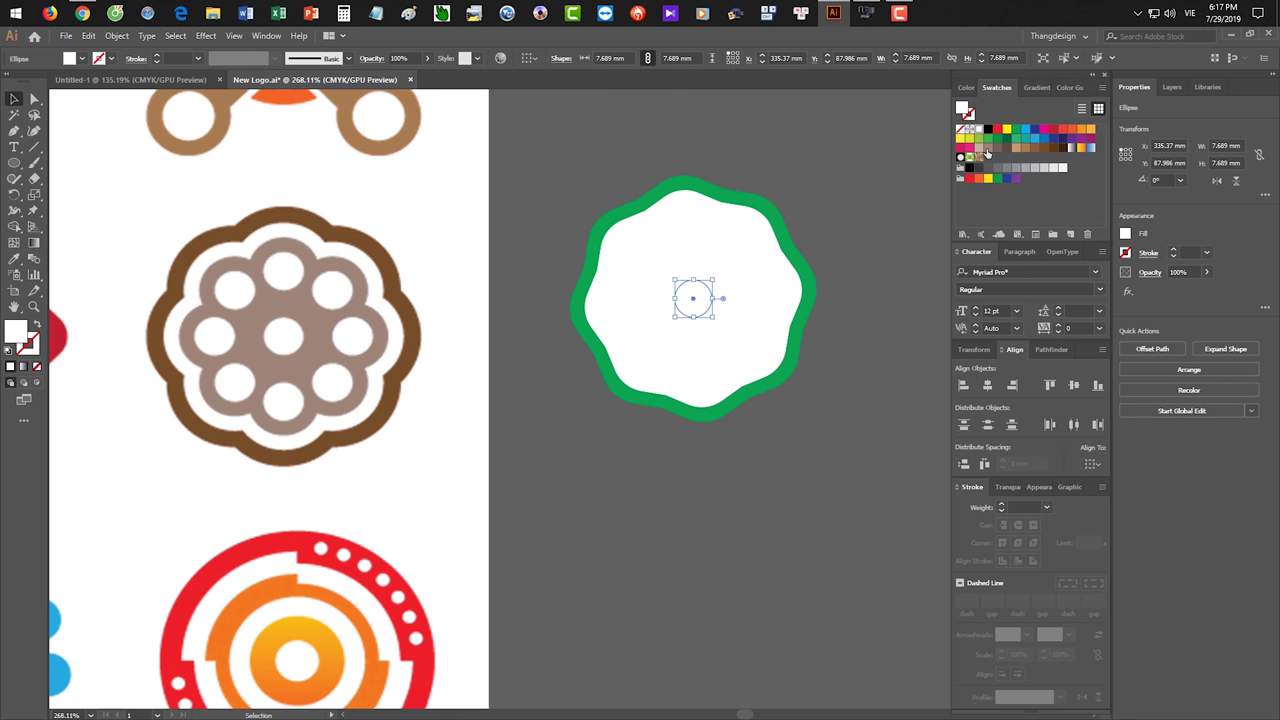
{"action": "left_click", "coordinate": [995, 130]}
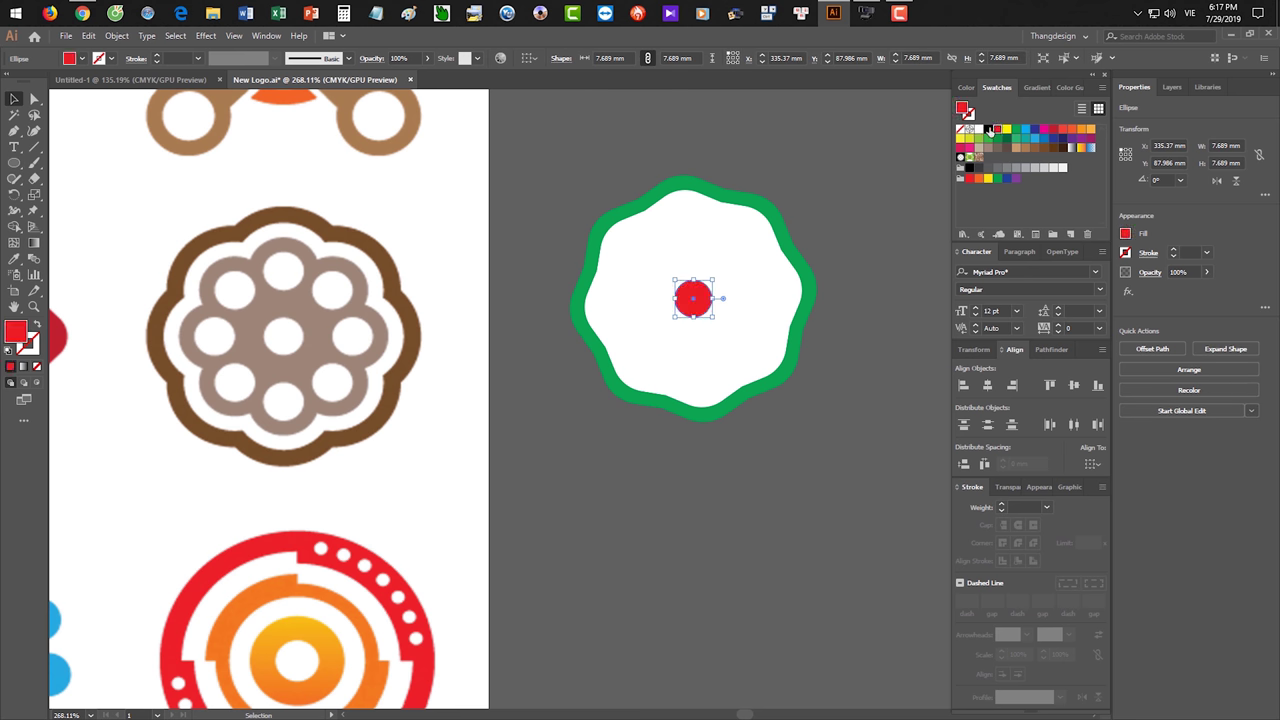
- Move the red circle up to just inside the top edge of the white shape
{"action": "left_click", "coordinate": [768, 447]}
{"action": "left_click_drag", "start_coordinate": [706, 296], "coordinate": [703, 222]}
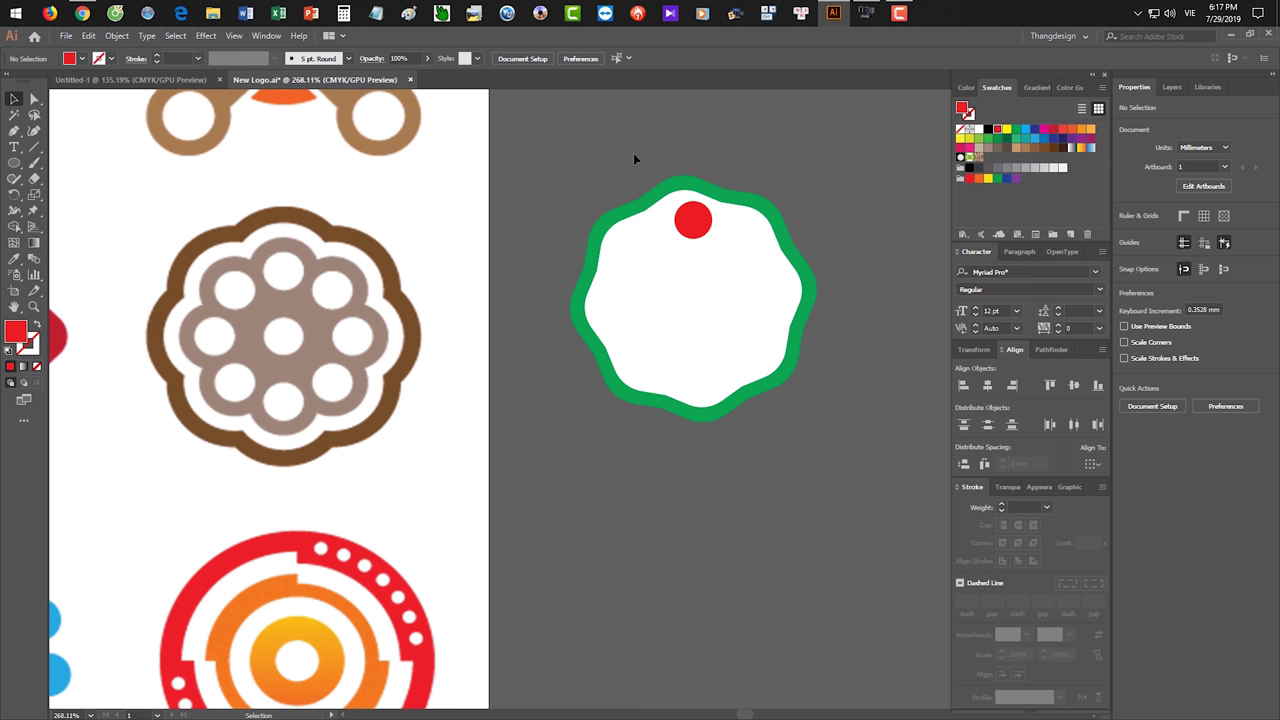
{"action": "left_click", "coordinate": [742, 198]}
{"action": "left_click", "coordinate": [820, 189]}
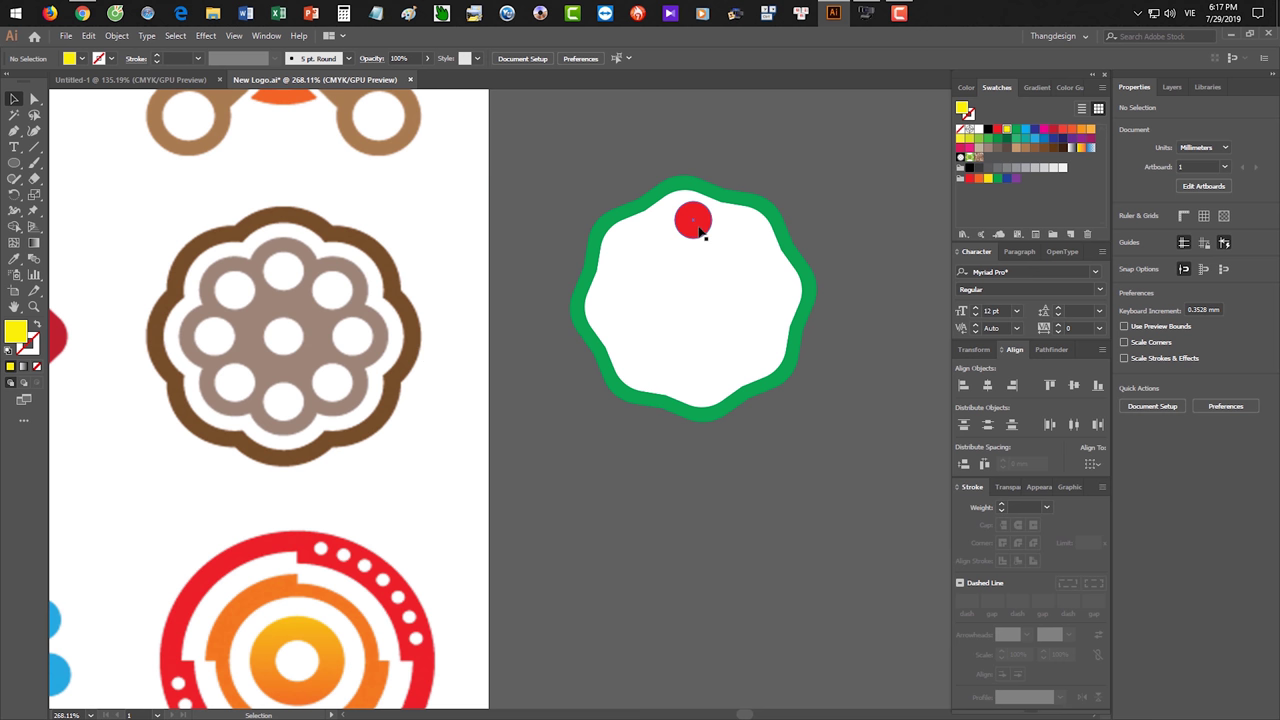
{"action": "left_click_drag", "start_coordinate": [701, 226], "coordinate": [700, 228]}
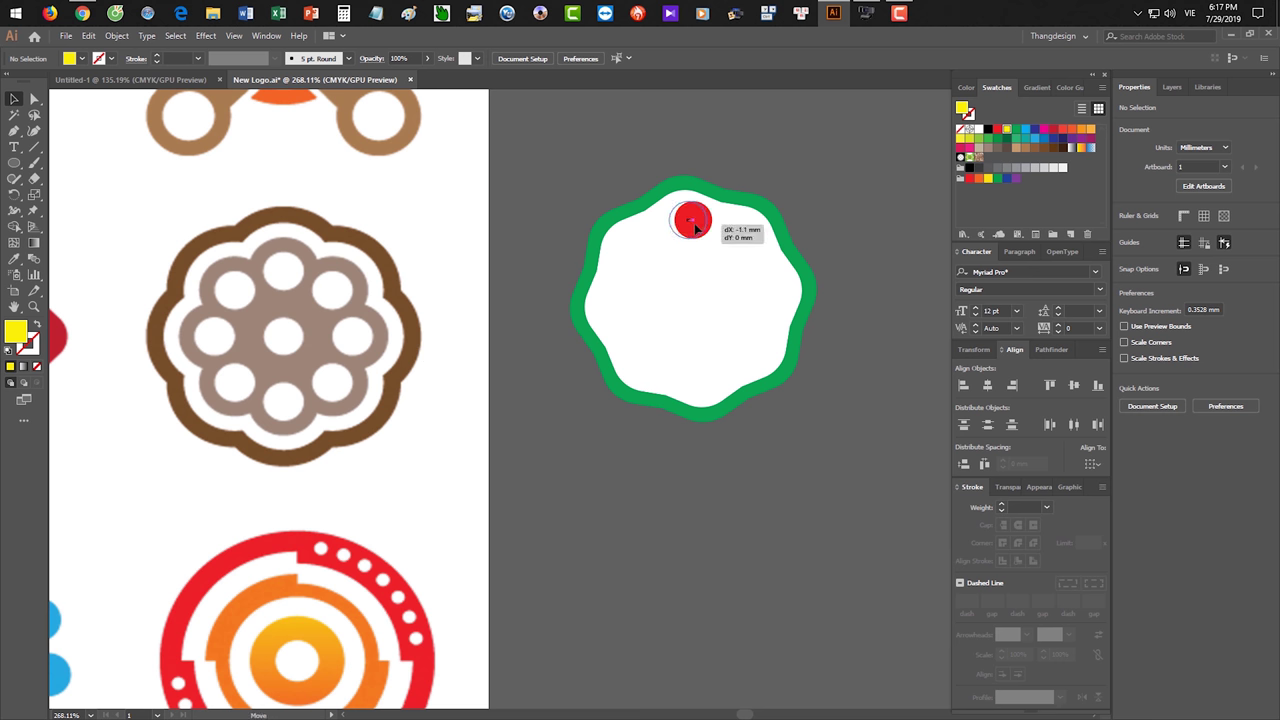
{"action": "left_click", "coordinate": [760, 191]}
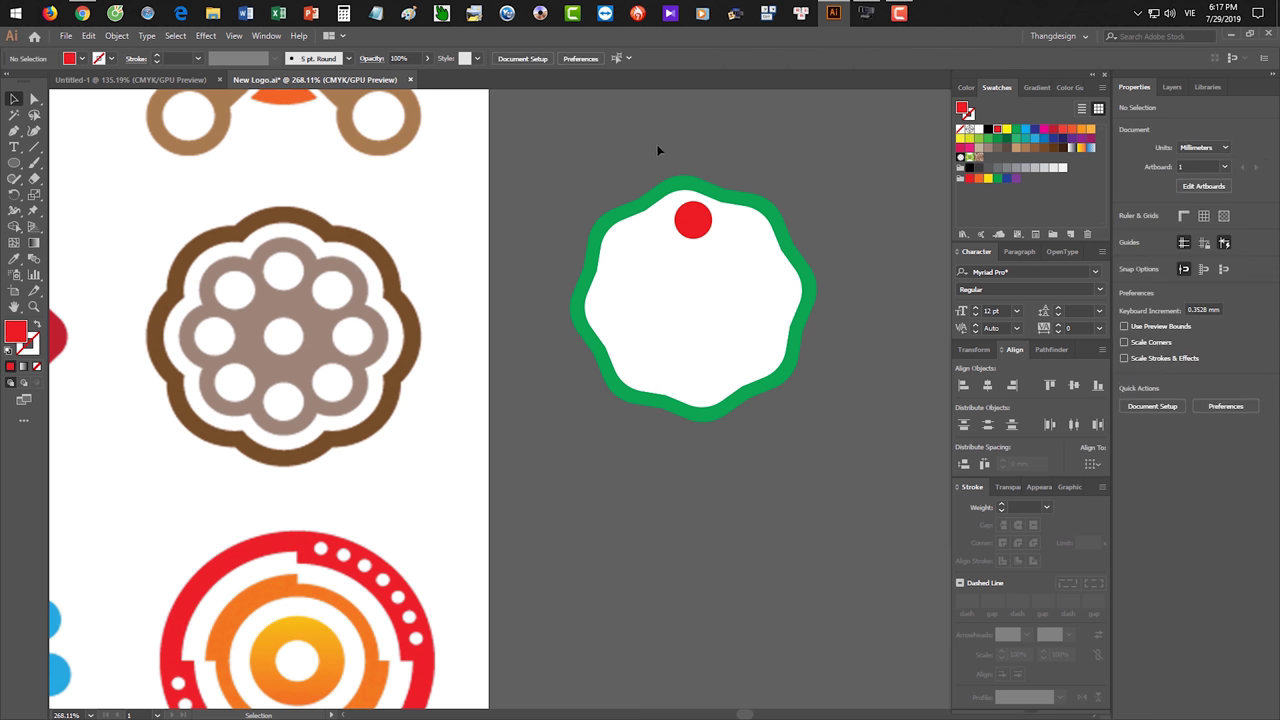
{"action": "left_click", "coordinate": [732, 175]}
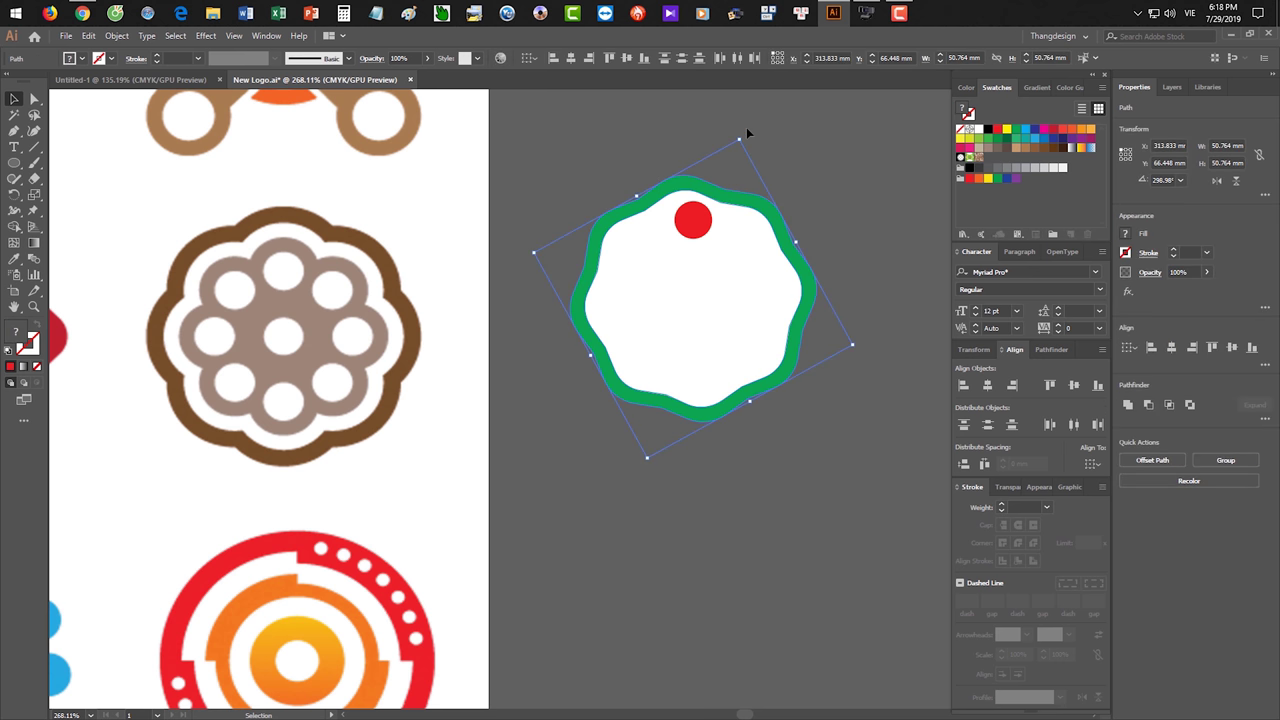
{"action": "left_click", "coordinate": [715, 163]}
{"action": "left_click", "coordinate": [724, 199]}
{"action": "left_click", "coordinate": [728, 122]}
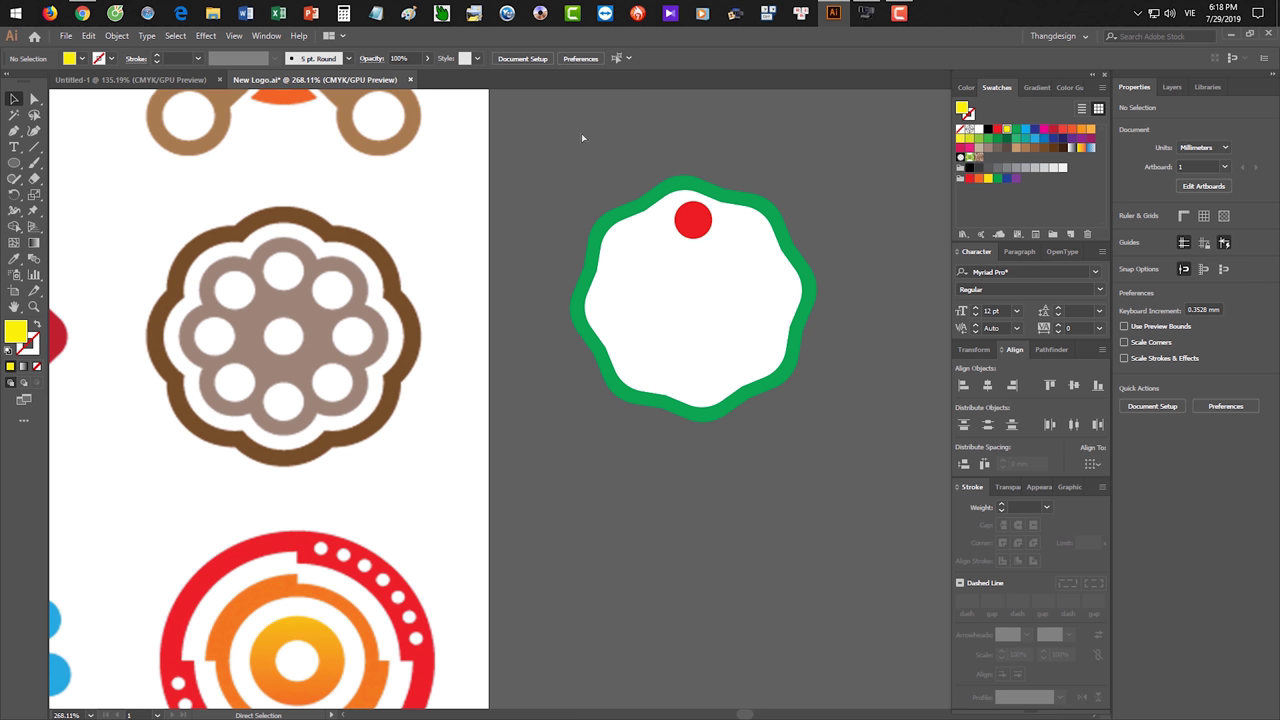
- Show the rulers and place a vertical guide through the green badge's centre
{"action": "key", "text": "ctrl+r"}
{"action": "left_click_drag", "start_coordinate": [57, 286], "coordinate": [695, 309]}
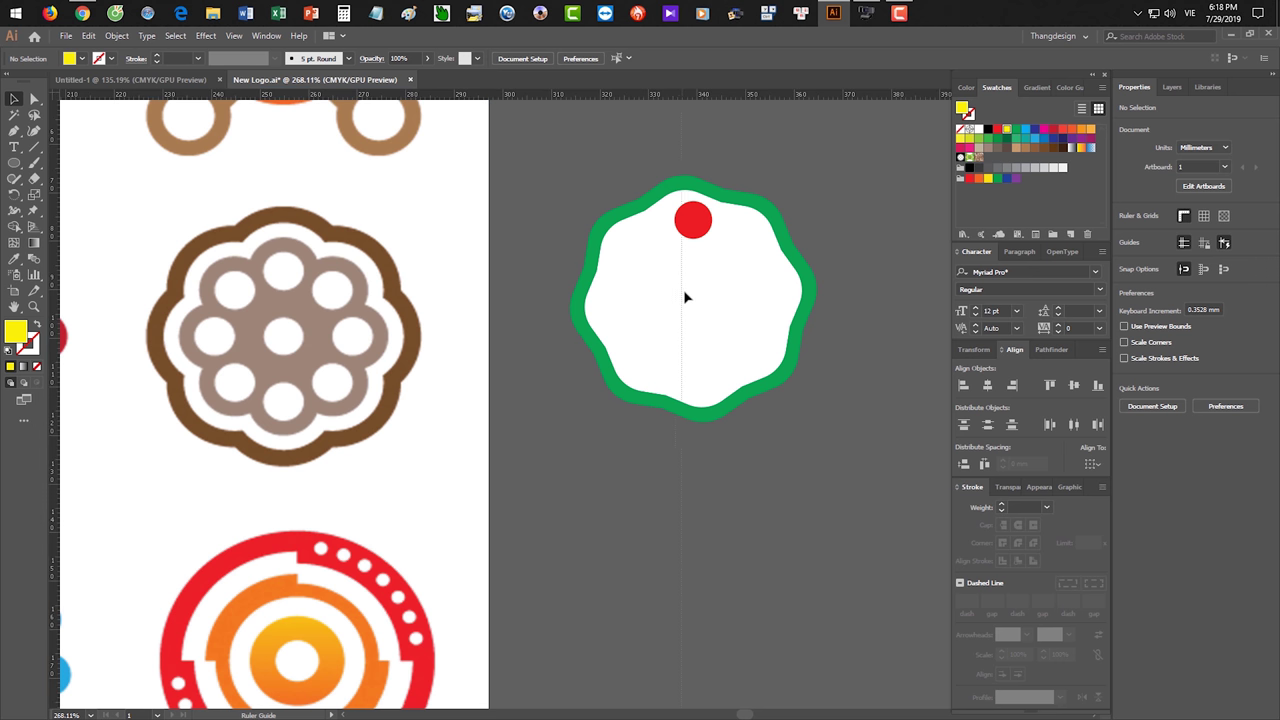
{"action": "left_click_drag", "start_coordinate": [696, 309], "coordinate": [552, 280]}
{"action": "left_click", "coordinate": [686, 303]}
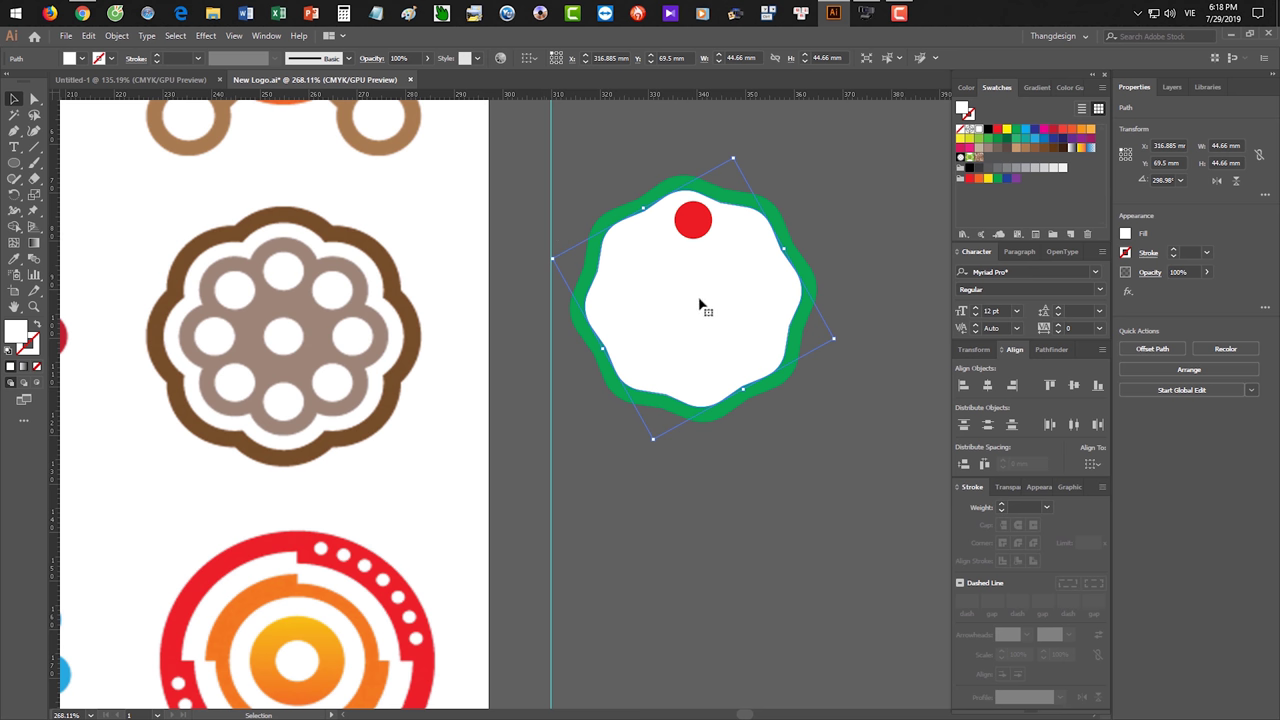
{"action": "left_click", "coordinate": [566, 183]}
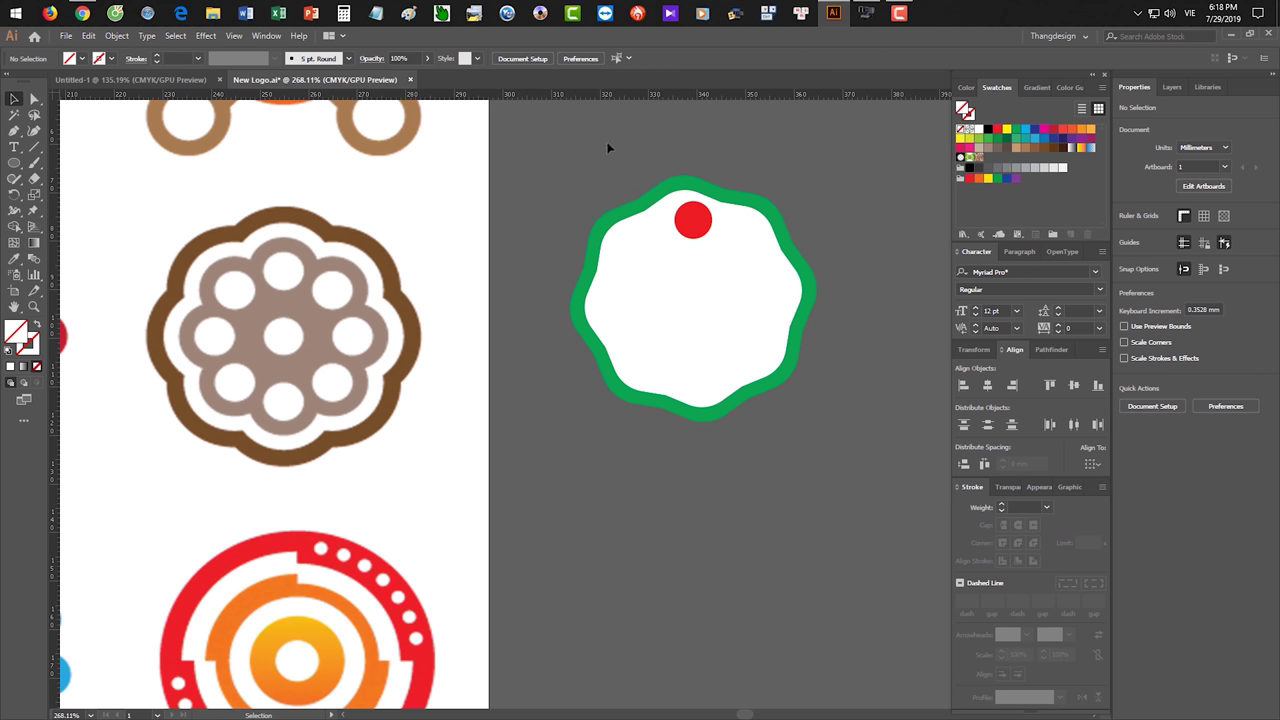
{"action": "left_click_drag", "start_coordinate": [608, 148], "coordinate": [753, 267]}
{"action": "left_click_drag", "start_coordinate": [56, 272], "coordinate": [697, 312]}
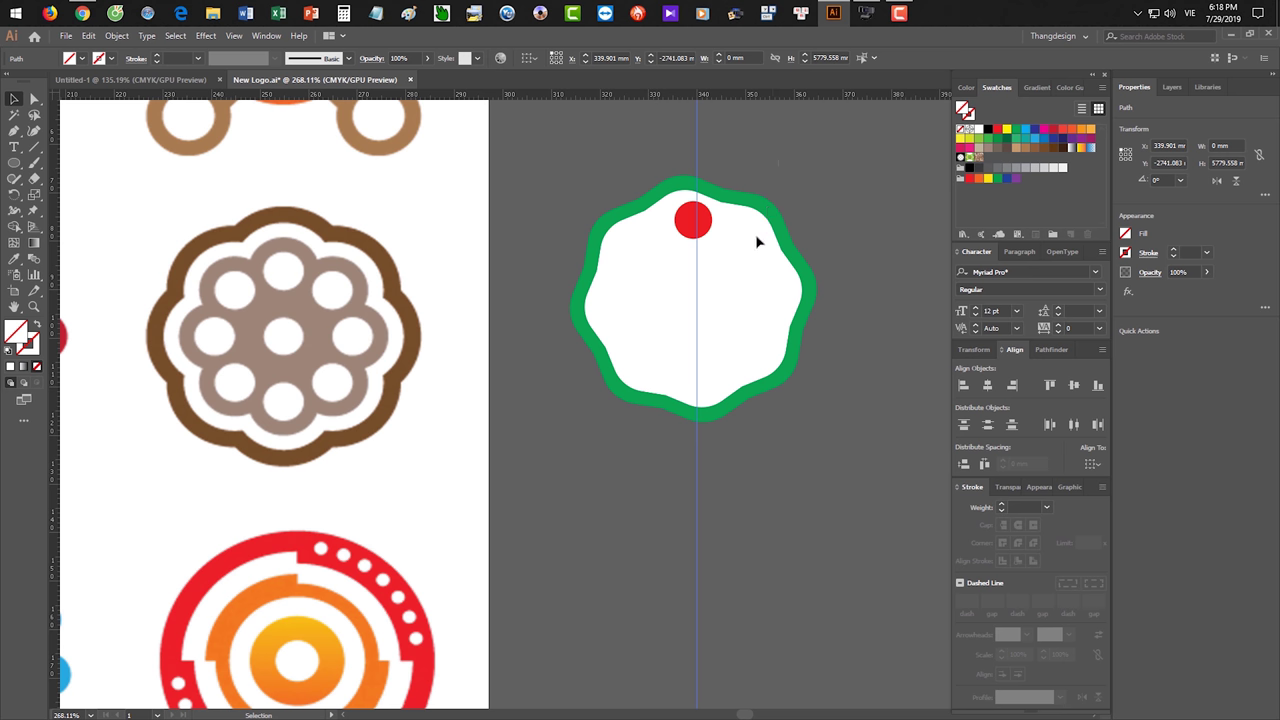
- Rotate the badge to about 291° and nudge the red dot to the top centre
{"action": "mouse_move", "coordinate": [757, 243]}
{"action": "left_mouse_down"}
{"action": "mouse_move", "coordinate": [755, 125]}
{"action": "mouse_move", "coordinate": [772, 148]}
{"action": "left_mouse_up"}
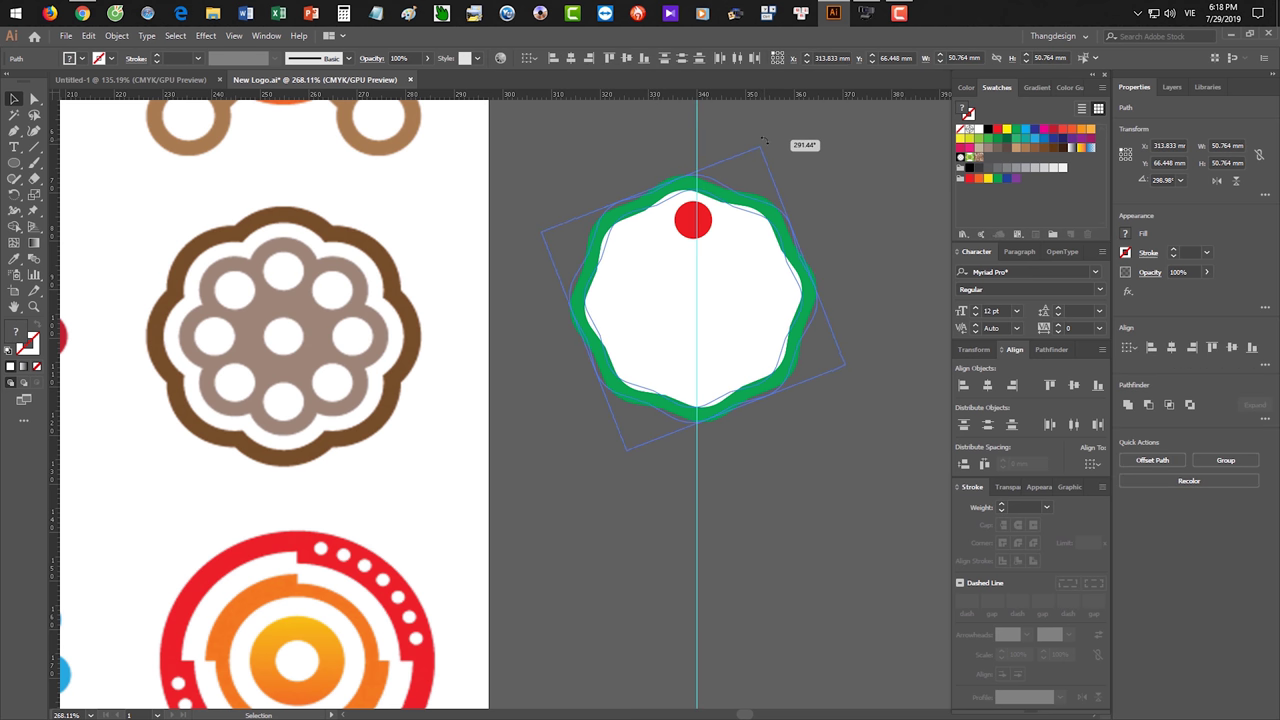
{"action": "left_click_drag", "start_coordinate": [764, 140], "coordinate": [777, 152]}
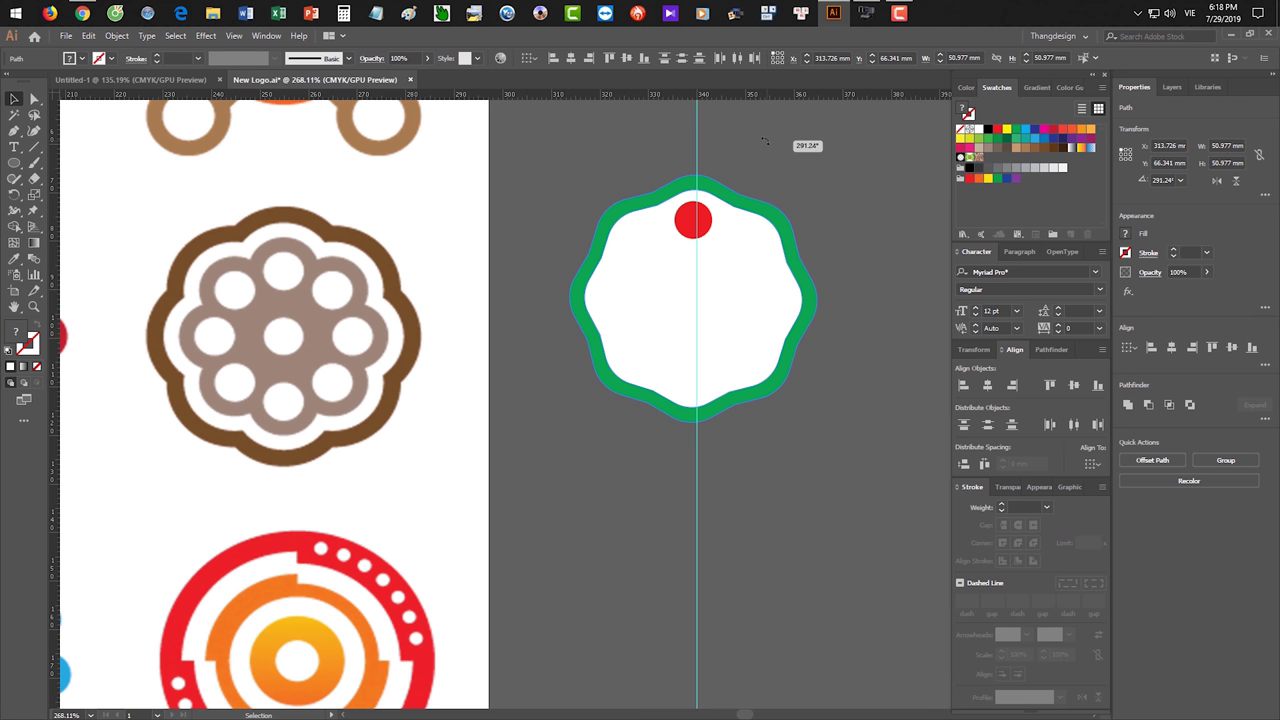
{"action": "left_click", "coordinate": [812, 177]}
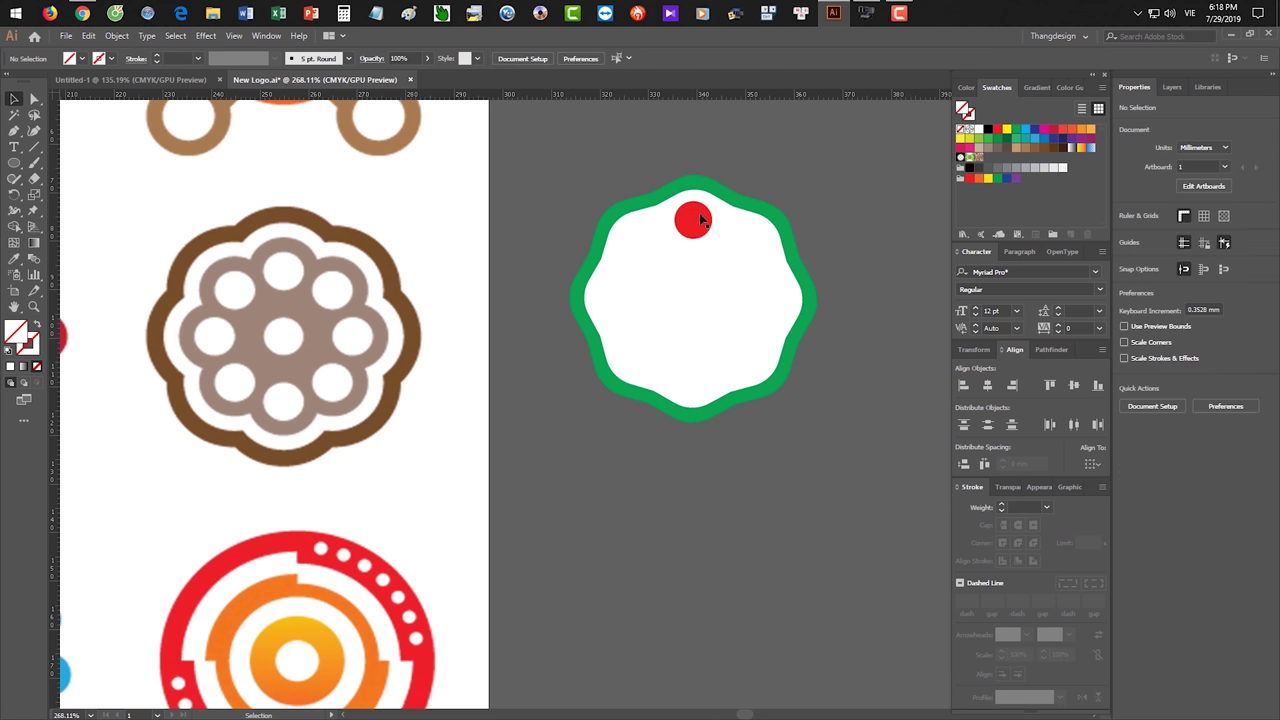
{"action": "left_click_drag", "start_coordinate": [698, 218], "coordinate": [702, 214]}
{"action": "left_click", "coordinate": [760, 150]}
- Alt-drag two copies of the red dot along the badge's upper-left inner edge
{"action": "left_click_drag", "start_coordinate": [690, 226], "coordinate": [632, 249]}
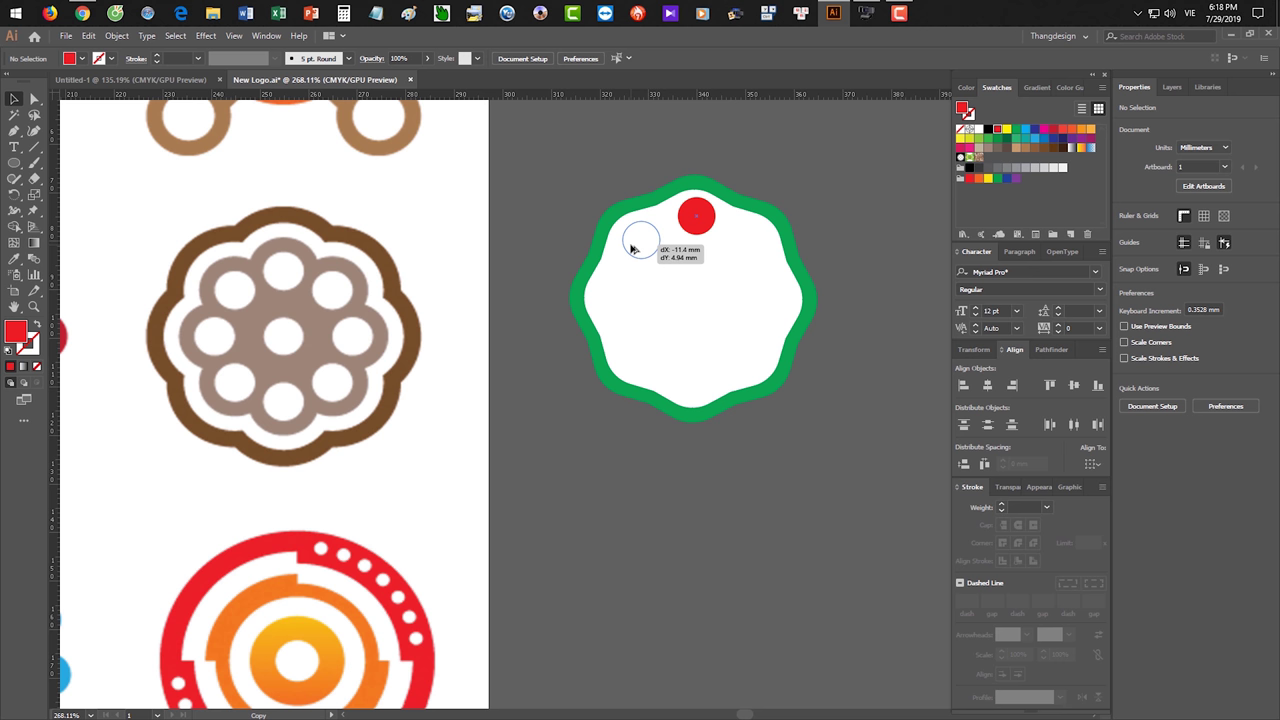
{"action": "left_click_drag", "start_coordinate": [632, 249], "coordinate": [612, 313]}
{"action": "left_click", "coordinate": [603, 163]}
{"action": "left_click", "coordinate": [700, 323]}
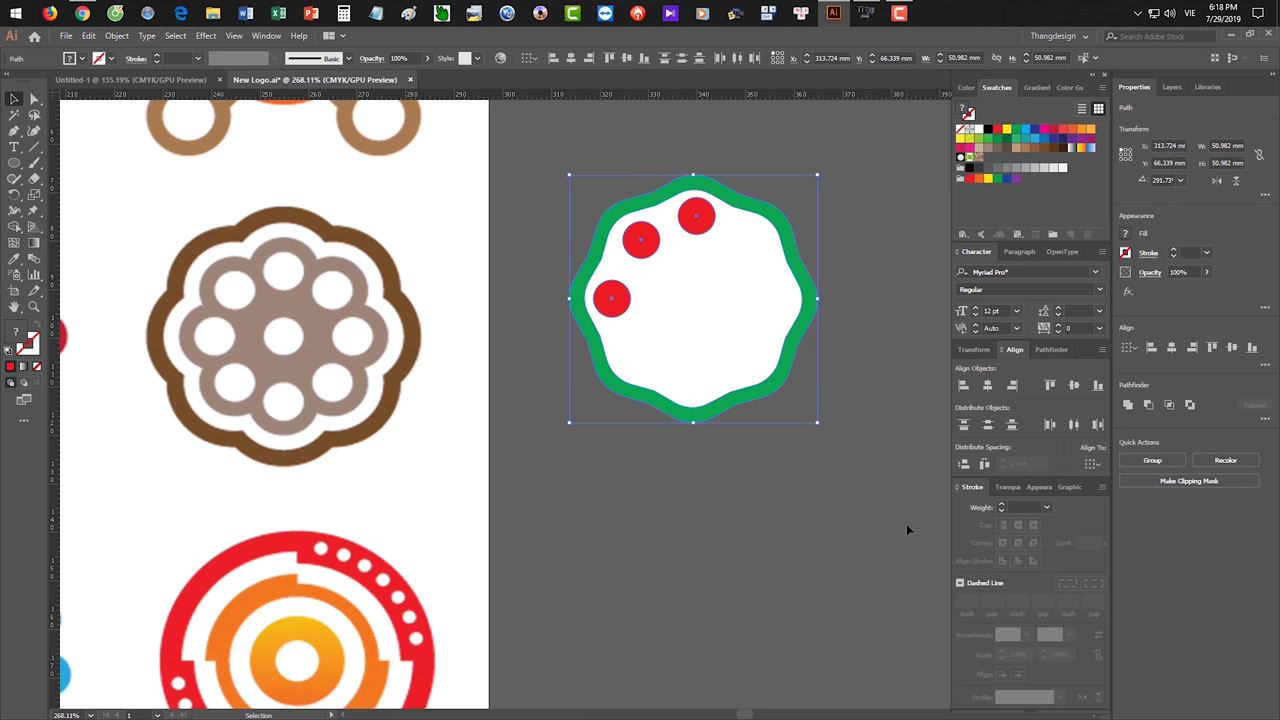
{"action": "left_click_drag", "start_coordinate": [661, 549], "coordinate": [723, 529]}
{"action": "scroll", "coordinate": [662, 442], "scroll_direction": "down", "scroll_amount": 2}
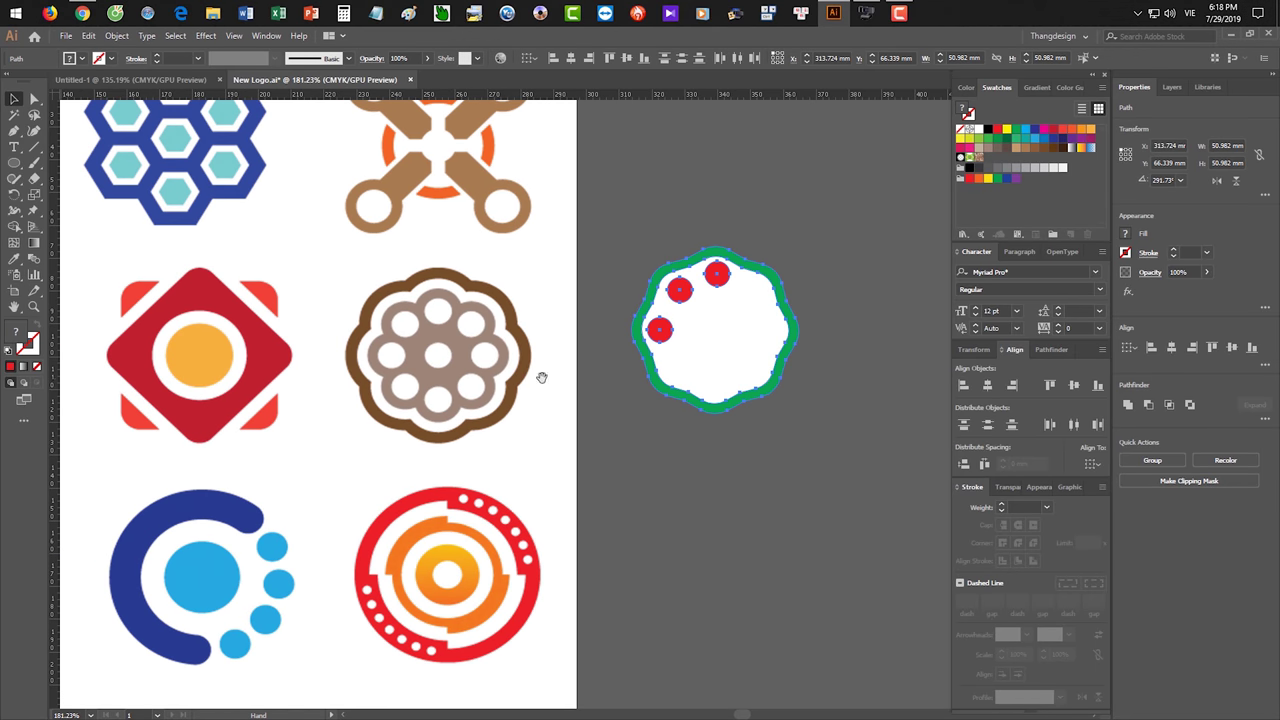
{"action": "scroll", "coordinate": [488, 376], "scroll_direction": "left", "scroll_amount": 2}
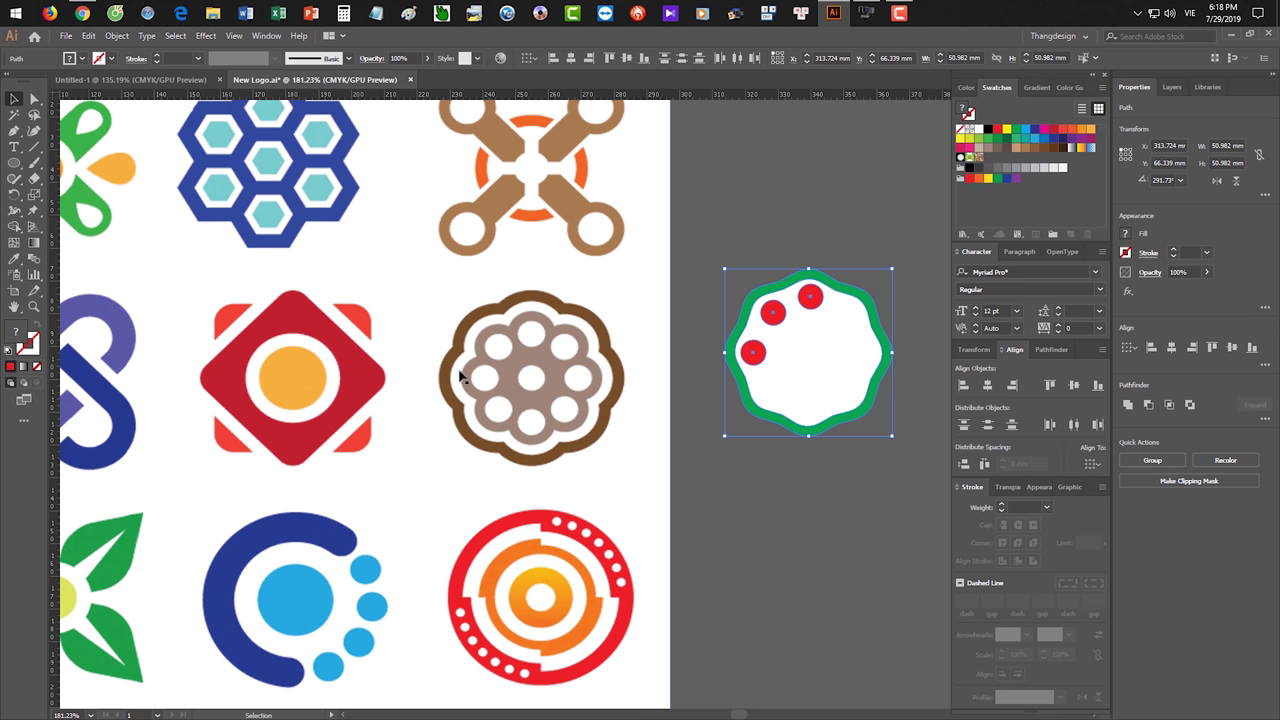
{"action": "left_click_drag", "start_coordinate": [746, 483], "coordinate": [557, 205]}
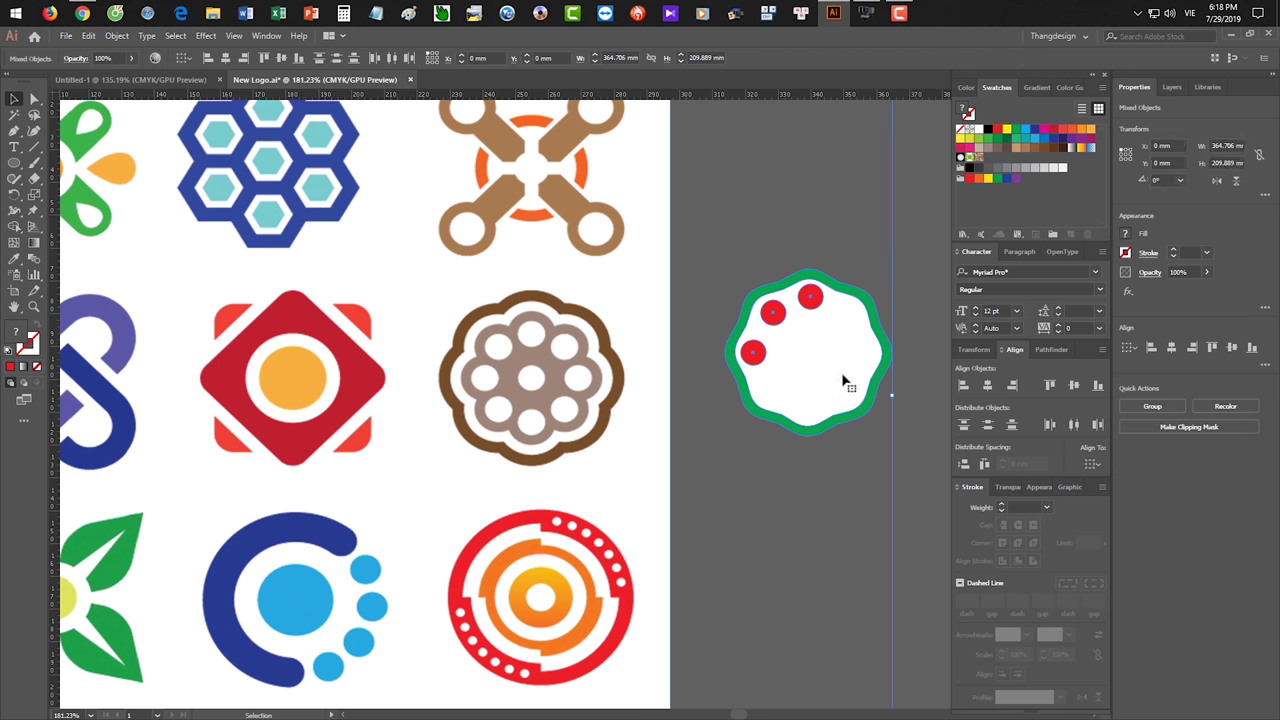
{"action": "left_click", "coordinate": [846, 243]}
{"action": "left_click", "coordinate": [875, 349], "text": "ctrl"}
{"action": "left_click_drag", "start_coordinate": [875, 349], "coordinate": [689, 303]}
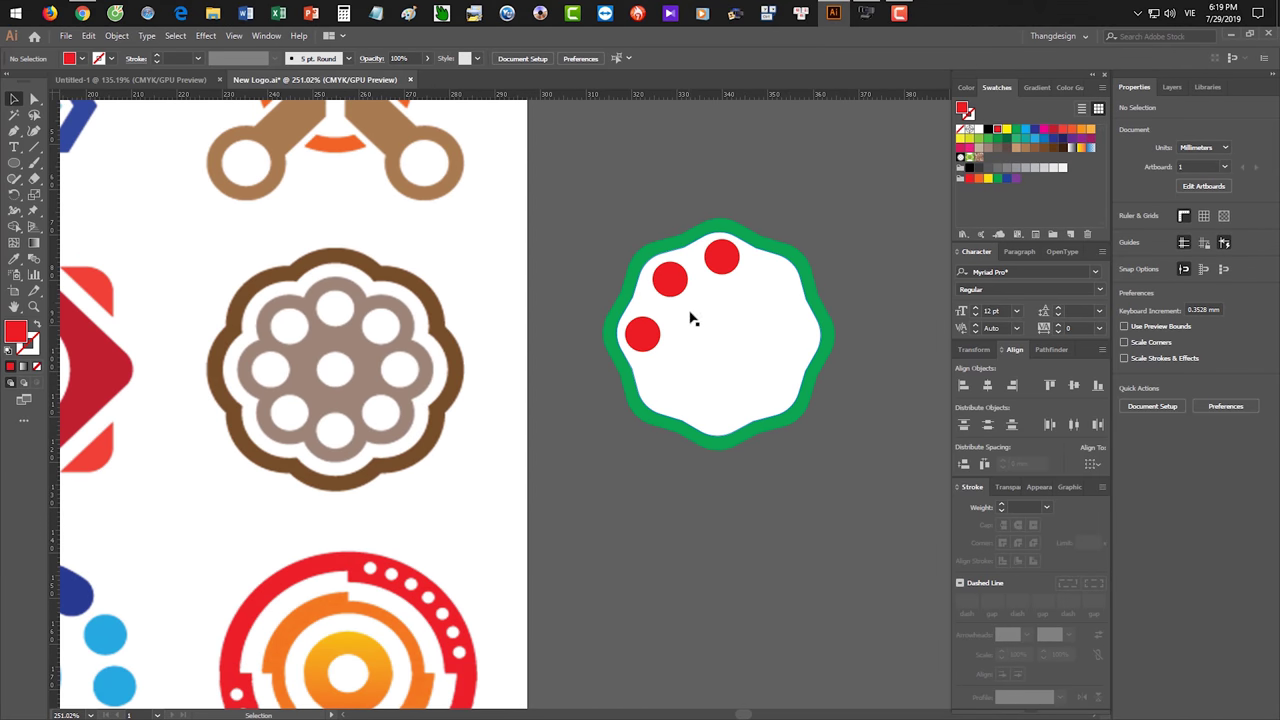
{"action": "scroll", "coordinate": [460, 290], "scroll_direction": "left", "scroll_amount": 3}
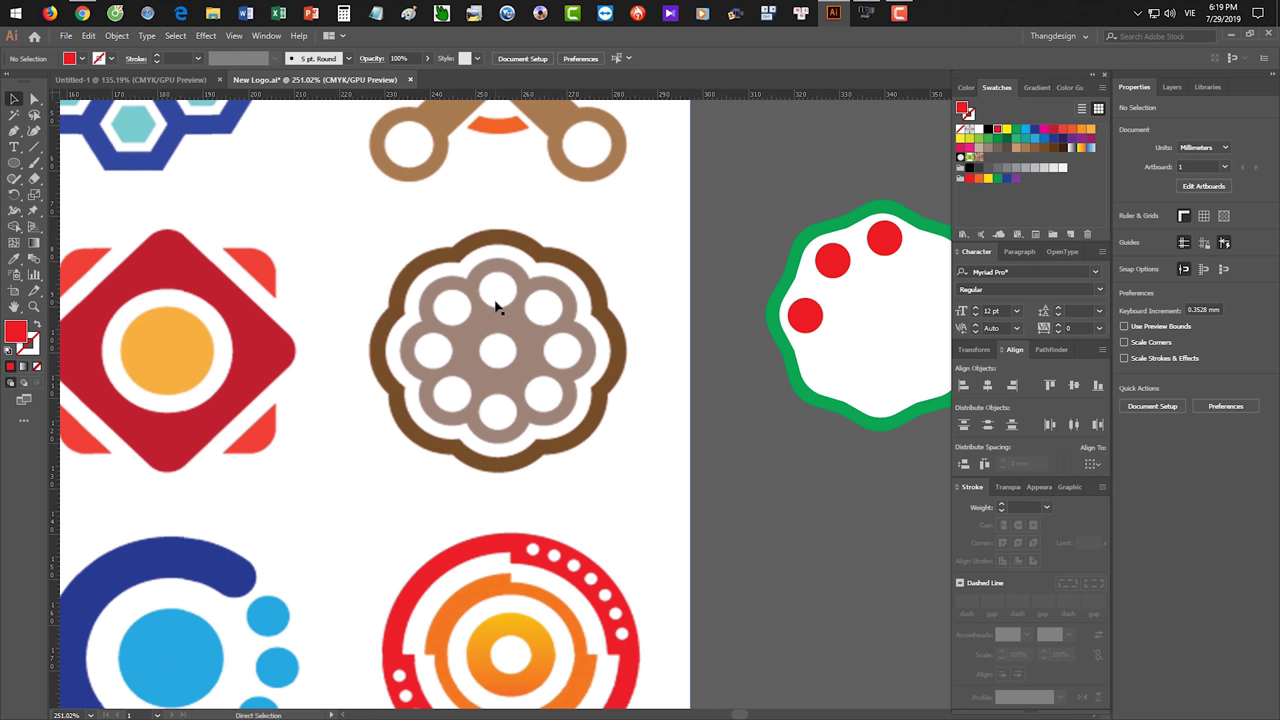
- Close New Logo.ai with Ctrl+W, confirming the save prompt, and return to Untitled-1
{"action": "key", "text": "ctrl+w"}
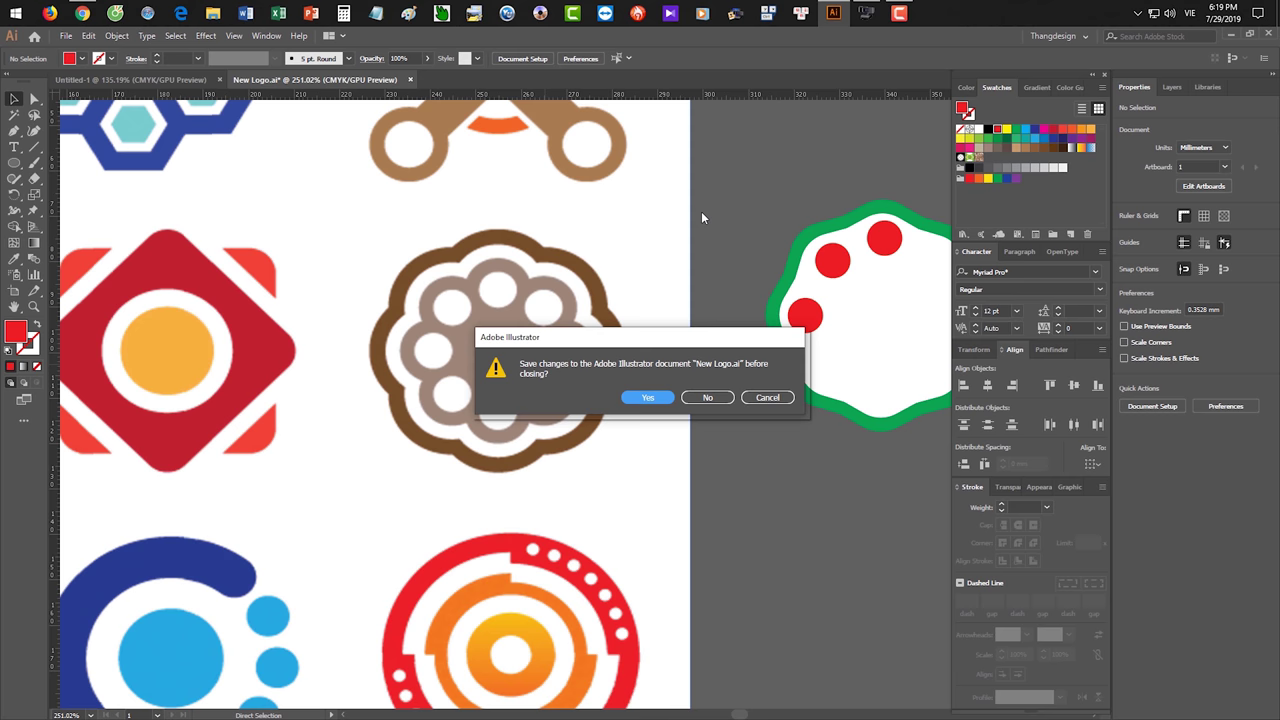
{"action": "key", "text": "Return"}
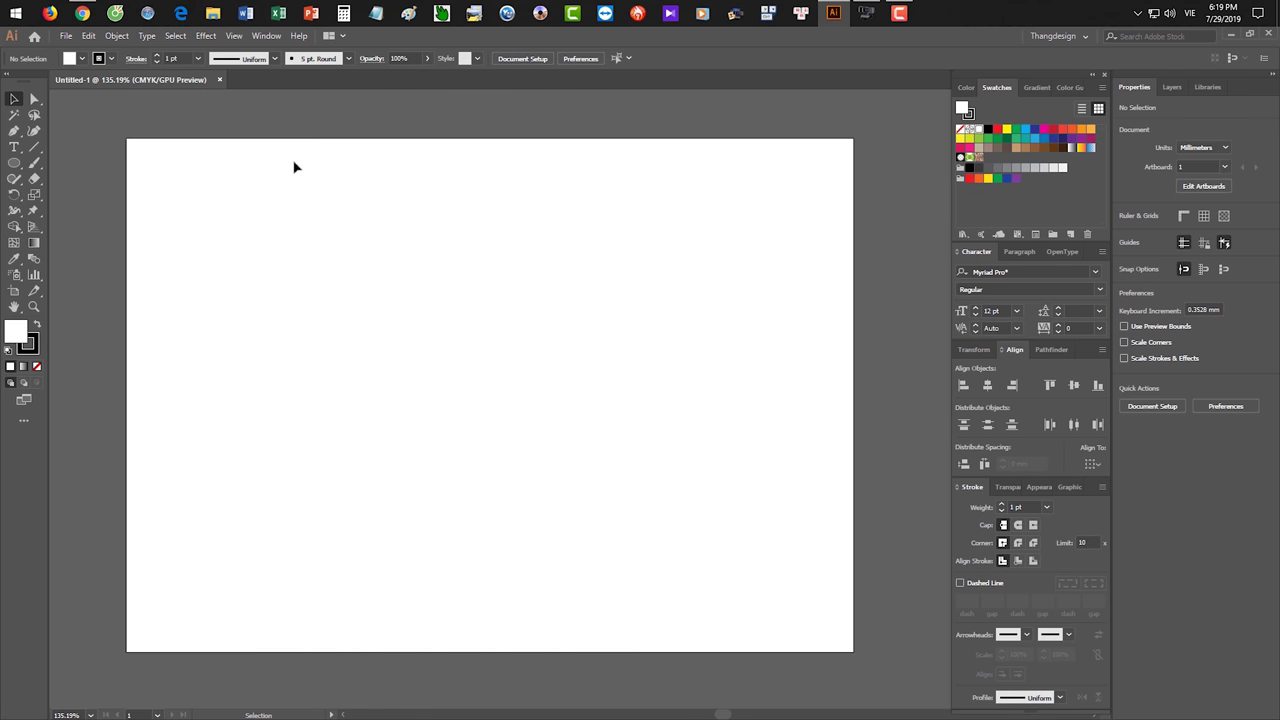
{"action": "left_click", "coordinate": [33, 147]}
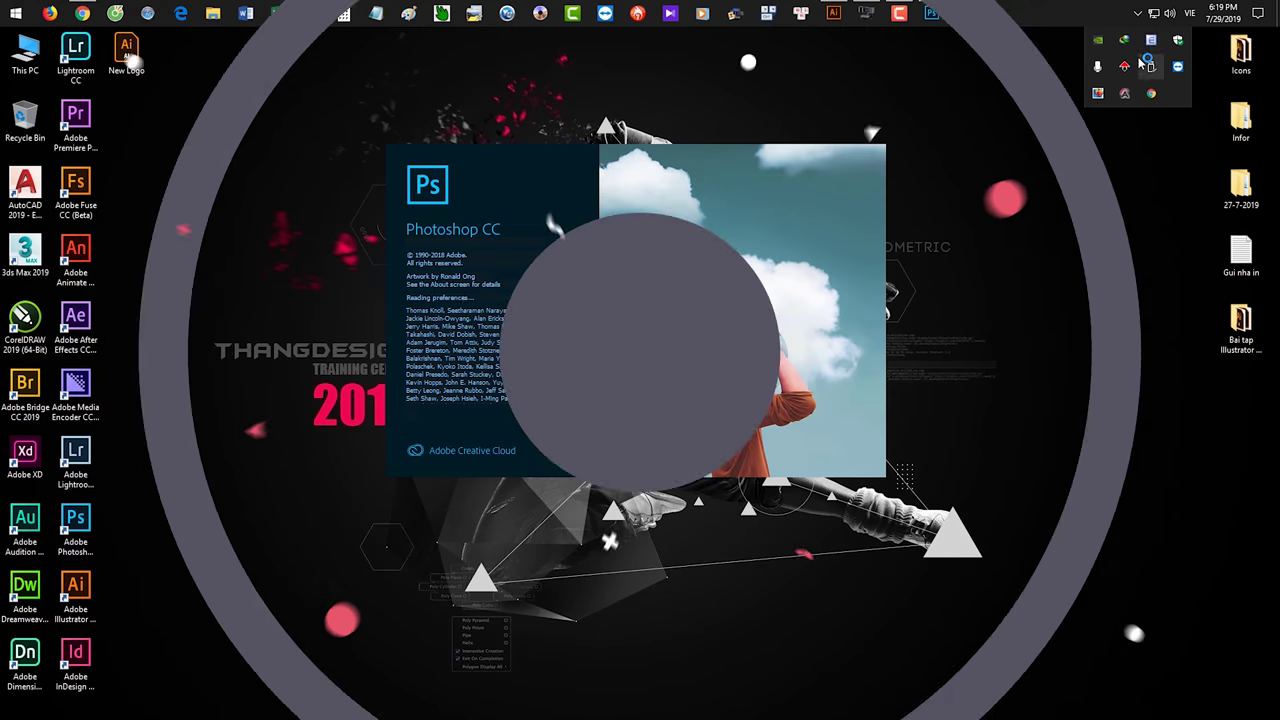
- Start Photoshop CC from the tray menu and wait for its home screen to load
{"action": "right_click", "coordinate": [1146, 40]}
{"action": "left_click", "coordinate": [1051, 229]}
{"action": "left_click", "coordinate": [1190, 13]}
{"action": "left_click", "coordinate": [1112, 100]}
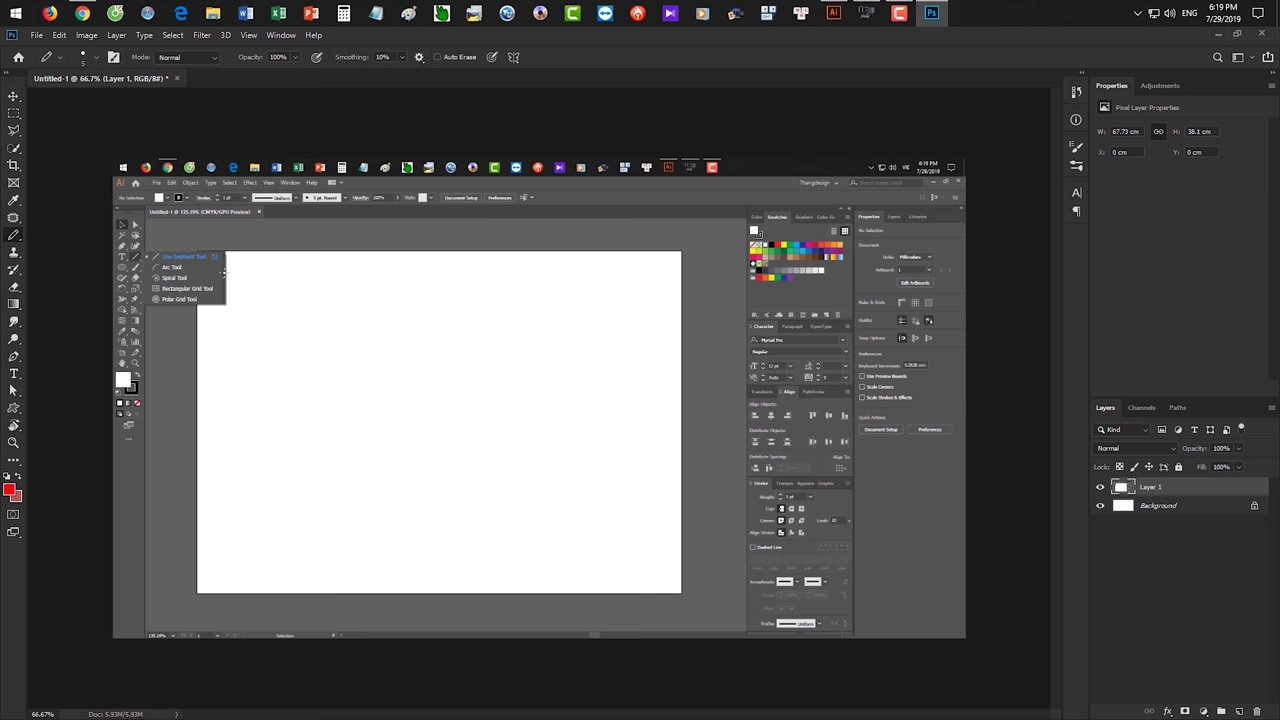
- Switch to the Pencil tool for annotating the screenshot
{"action": "key", "text": "shift+b"}
{"action": "key", "text": "shift+b"}
{"action": "right_click", "coordinate": [15, 238]}
{"action": "left_click", "coordinate": [60, 244]}
{"action": "key", "text": "g"}
{"action": "key", "text": "shift+g"}
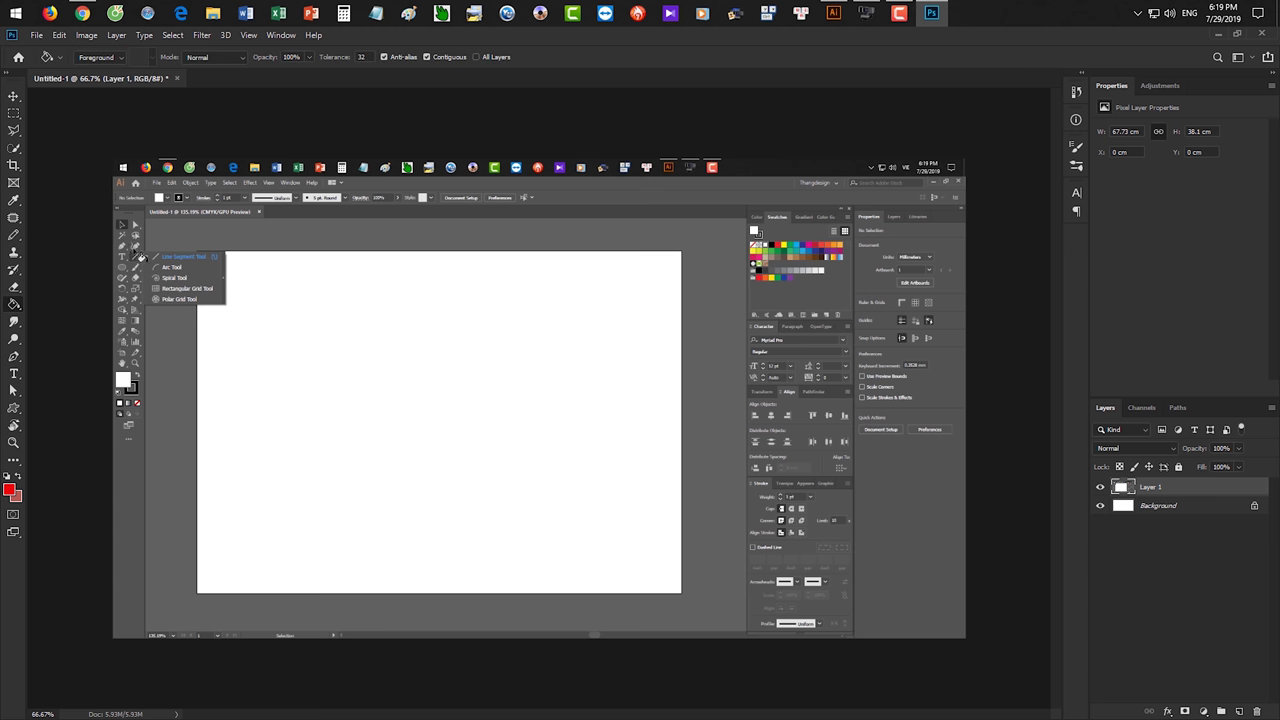
{"action": "key", "text": "b"}
- Zoom in on the line-tool flyout screenshot and enter plain full-screen mode with no panels
{"action": "scroll", "coordinate": [138, 250], "scroll_direction": "up", "scroll_amount": 8}
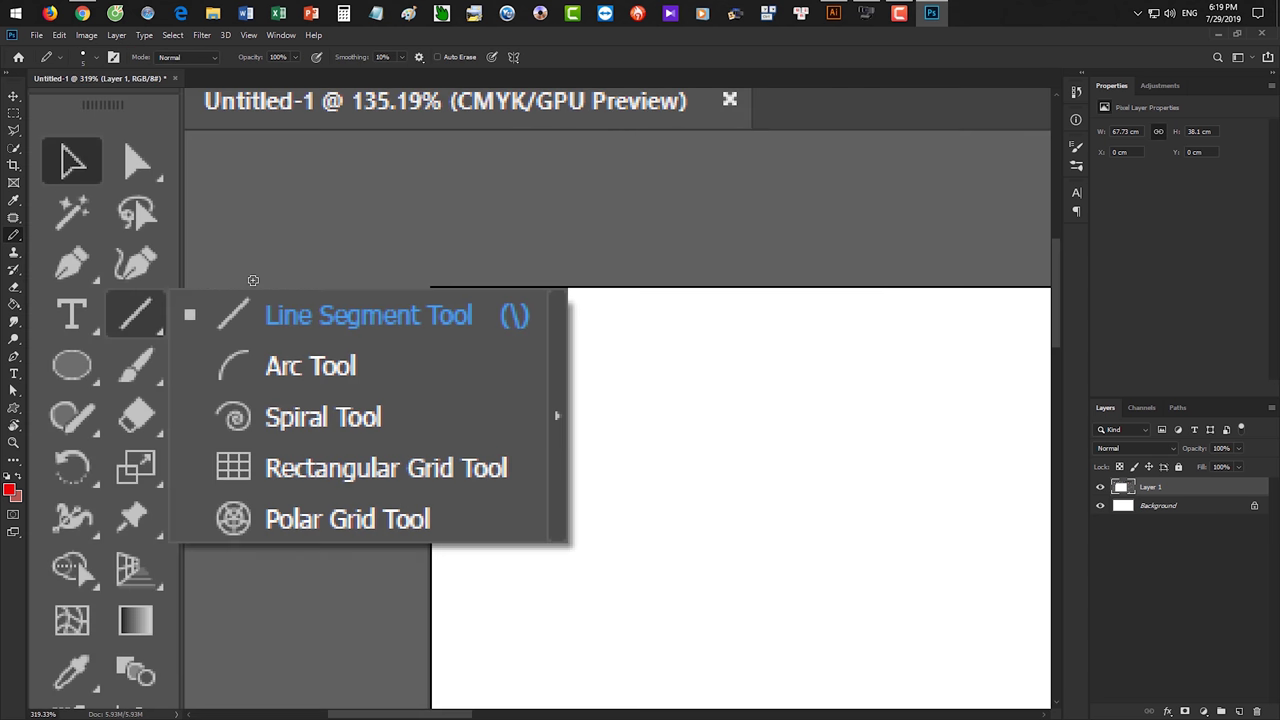
{"action": "key", "text": "f"}
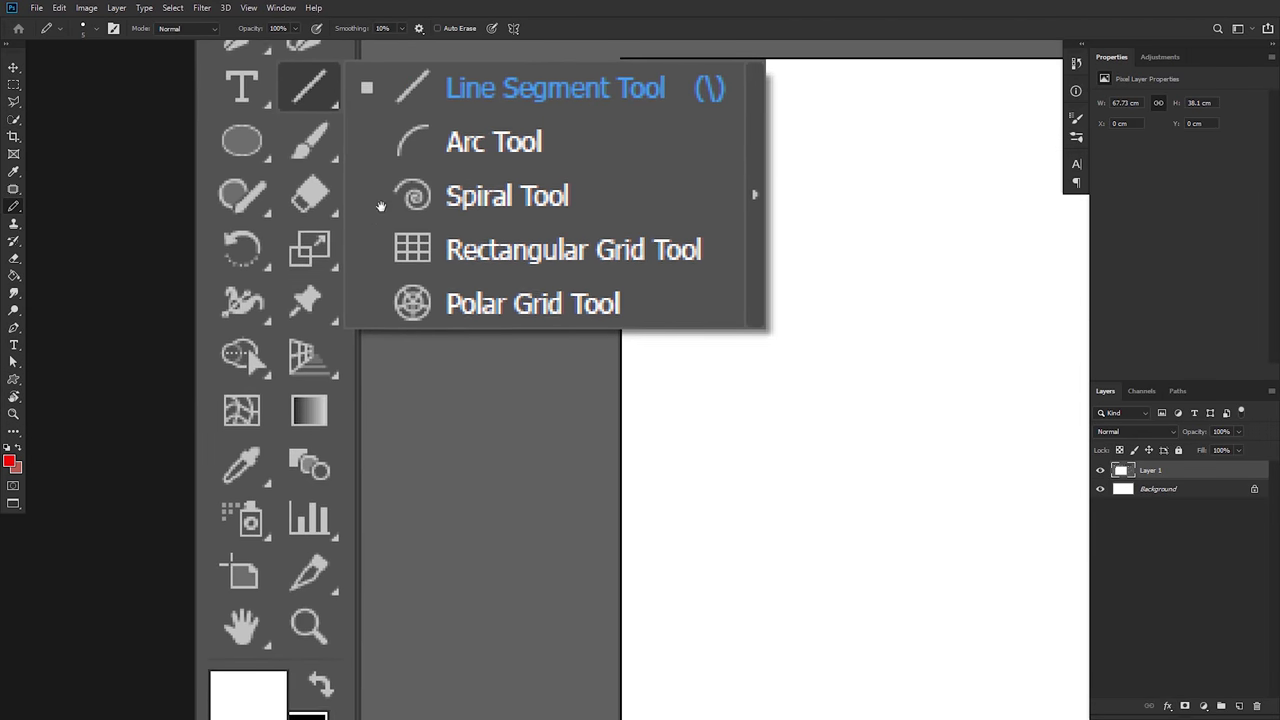
{"action": "key", "text": "f"}
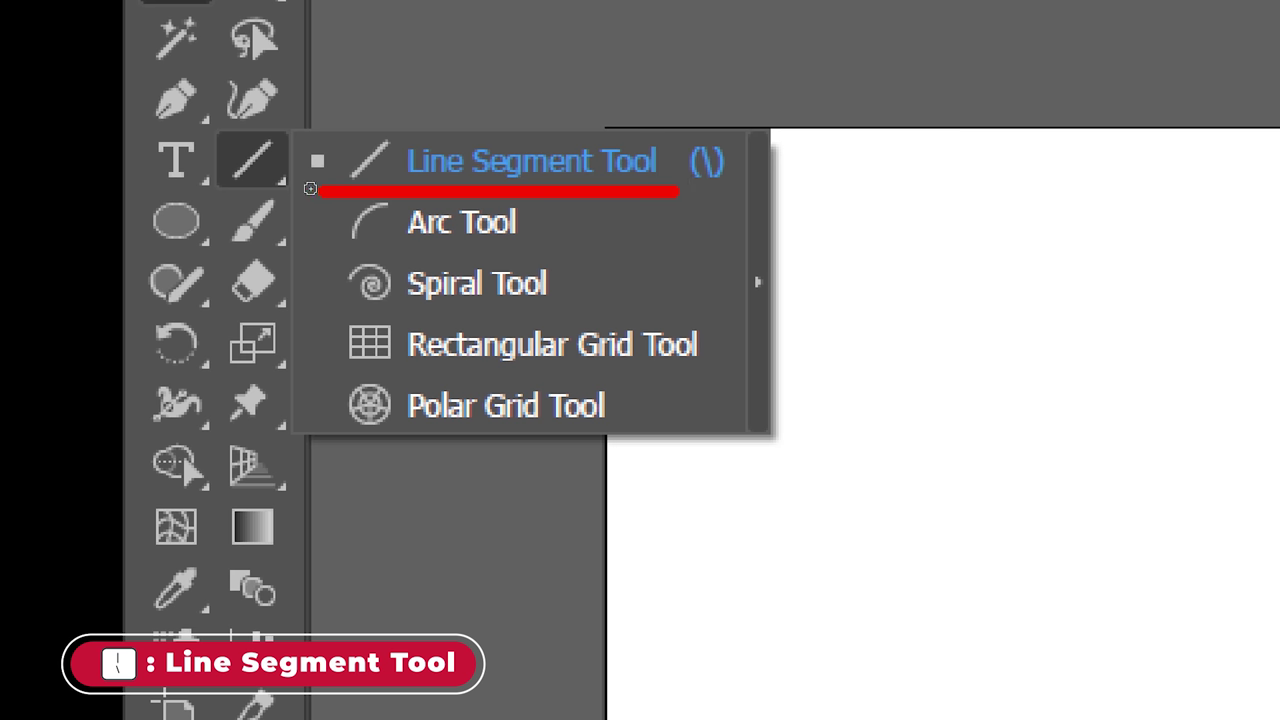
- Draw a longer red Pencil underline beneath the Line Segment Tool entry
{"action": "left_click_drag", "start_coordinate": [321, 189], "coordinate": [774, 189]}
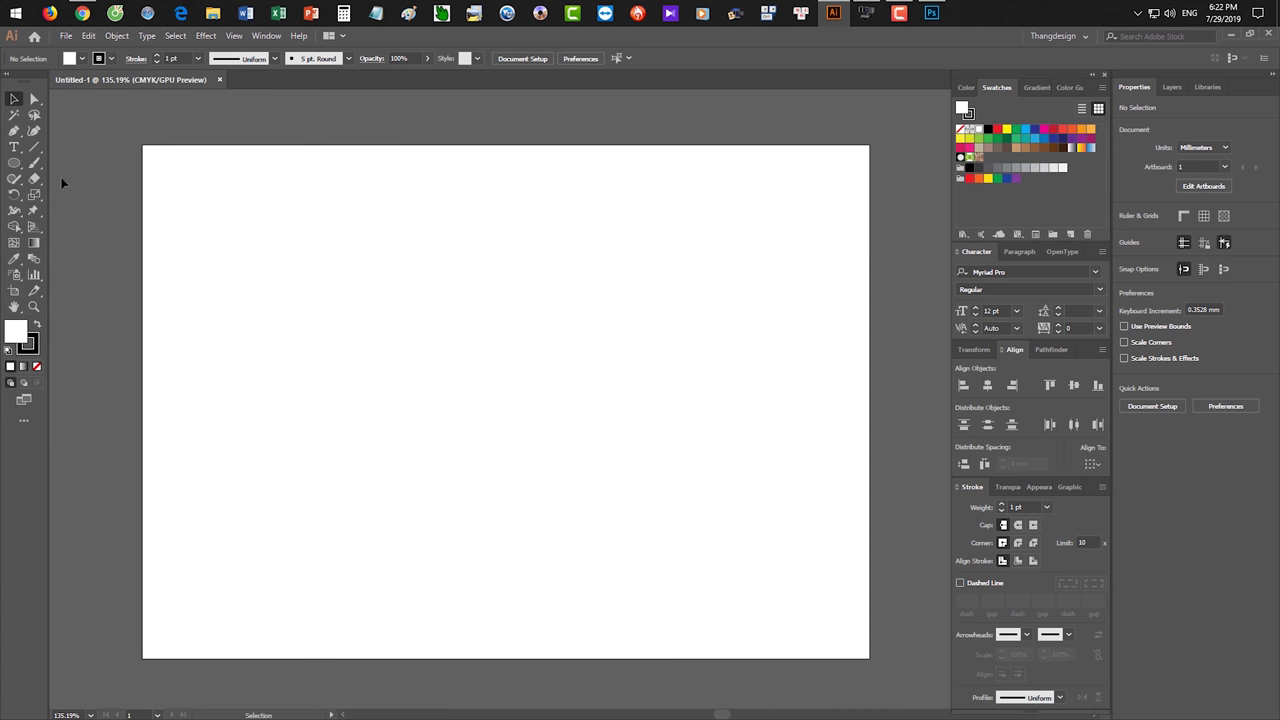
- Choose the Line Segment Tool with fill set to None and stroke active
{"action": "left_click", "coordinate": [34, 150]}
{"action": "left_click", "coordinate": [88, 149]}
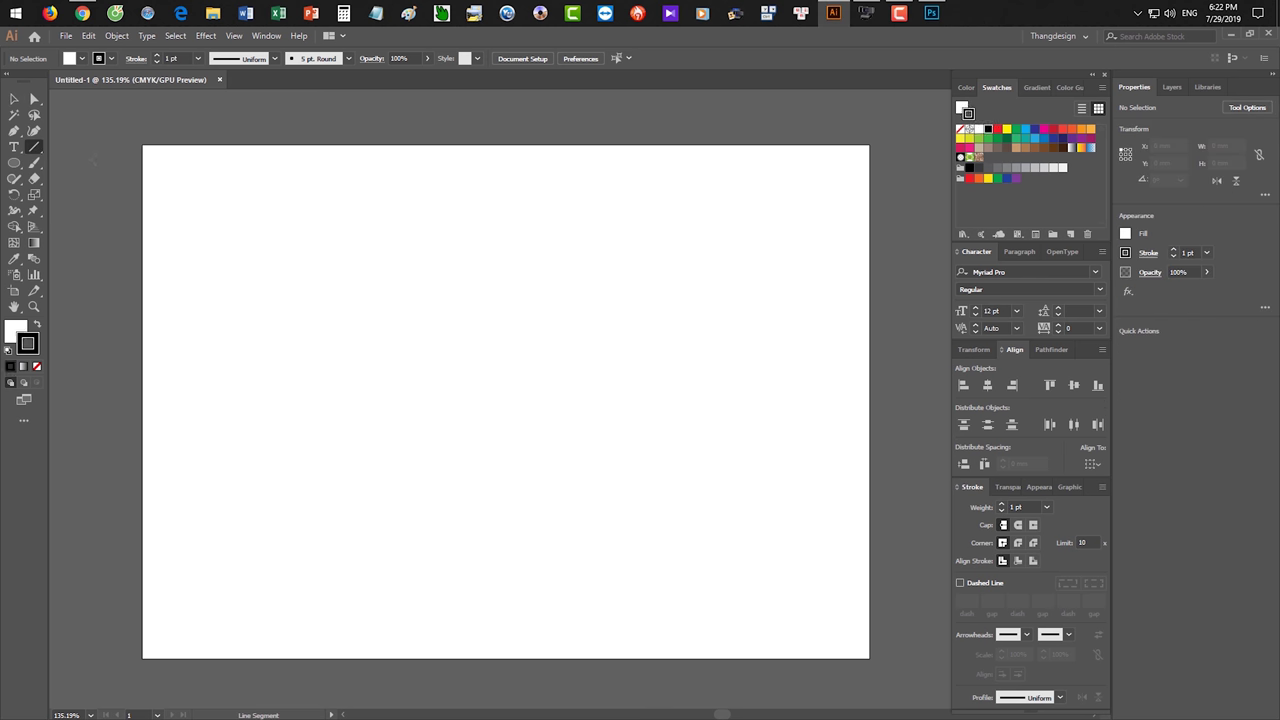
{"action": "key", "text": "slash"}
{"action": "key", "text": "x"}
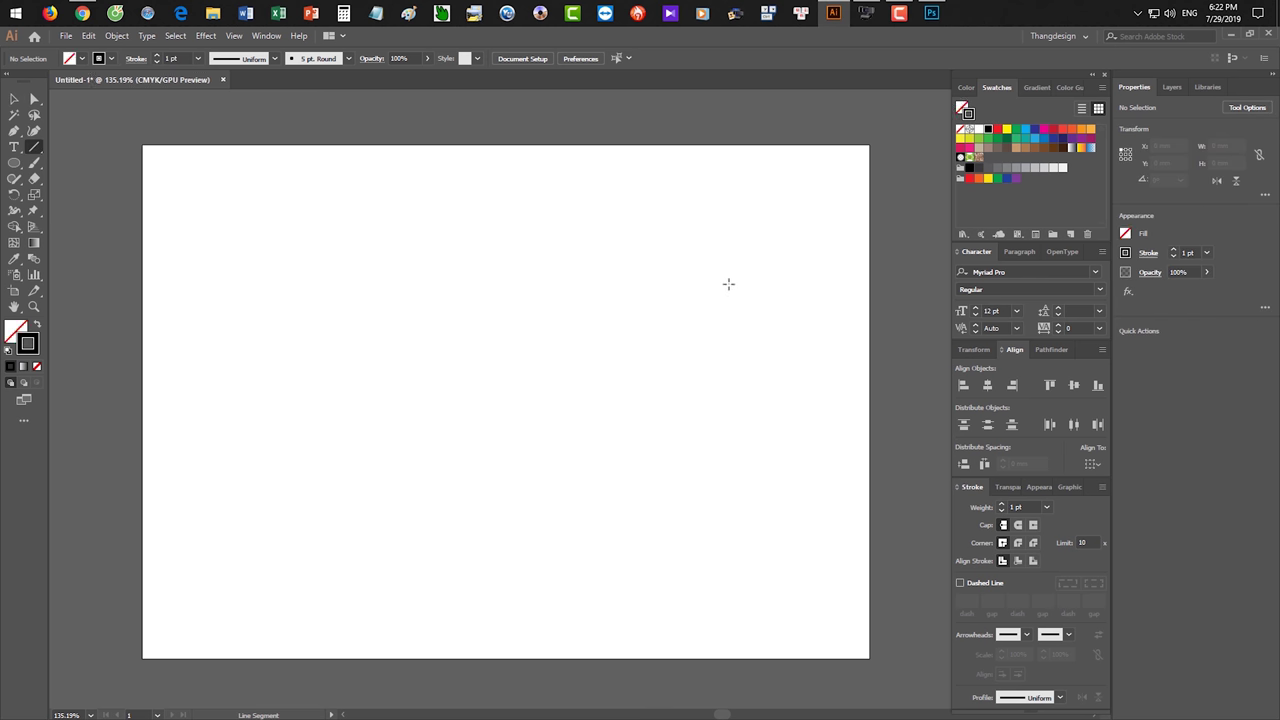
{"action": "key", "text": "z"}
- Draw about a dozen straight diagonal line segments across the artboard
{"action": "left_click_drag", "start_coordinate": [408, 413], "coordinate": [513, 284]}
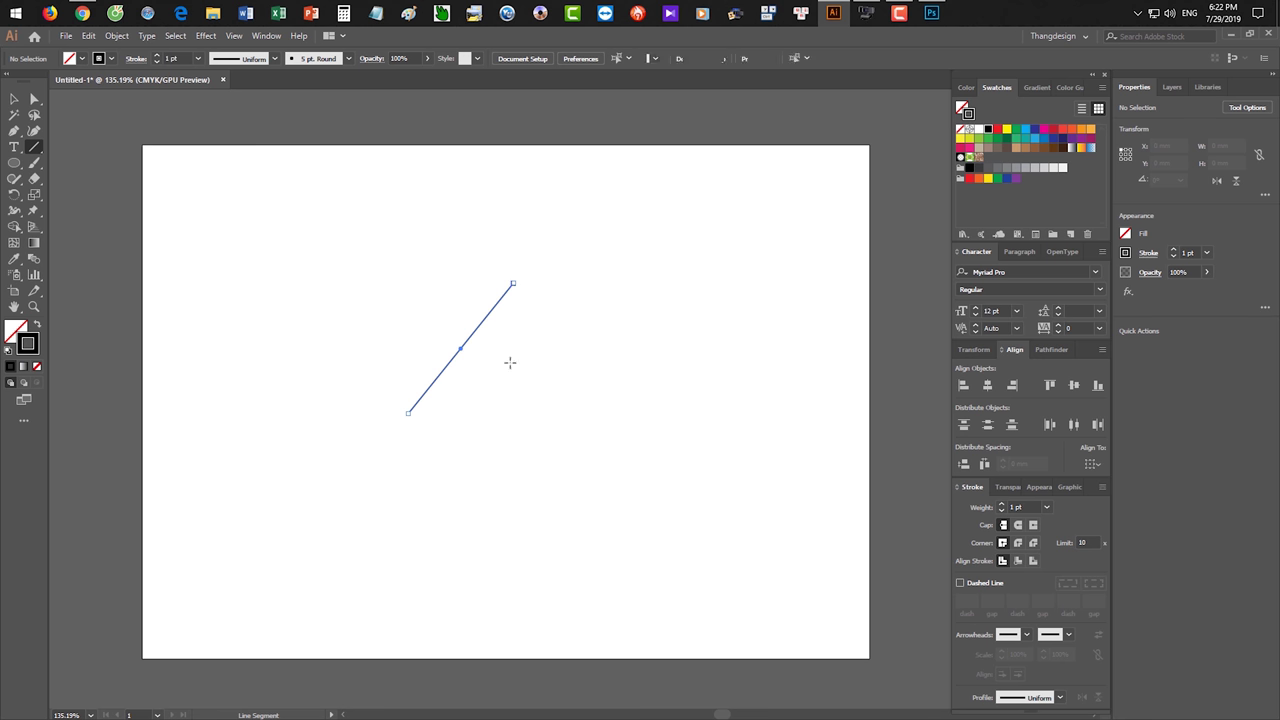
{"action": "left_click_drag", "start_coordinate": [514, 414], "coordinate": [612, 262]}
{"action": "left_click_drag", "start_coordinate": [573, 203], "coordinate": [711, 308]}
{"action": "left_click_drag", "start_coordinate": [751, 241], "coordinate": [558, 429]}
{"action": "left_click_drag", "start_coordinate": [366, 262], "coordinate": [531, 390]}
{"action": "mouse_move", "coordinate": [520, 525]}
{"action": "left_mouse_down"}
{"action": "mouse_move", "coordinate": [569, 503]}
{"action": "mouse_move", "coordinate": [760, 319]}
{"action": "left_mouse_up"}
{"action": "left_click_drag", "start_coordinate": [349, 173], "coordinate": [528, 352]}
{"action": "left_click_drag", "start_coordinate": [777, 200], "coordinate": [416, 484]}
{"action": "mouse_move", "coordinate": [242, 331]}
{"action": "left_mouse_down"}
{"action": "mouse_move", "coordinate": [606, 466]}
{"action": "mouse_move", "coordinate": [587, 460]}
{"action": "left_mouse_up"}
{"action": "left_click_drag", "start_coordinate": [809, 496], "coordinate": [559, 298]}
{"action": "left_click_drag", "start_coordinate": [221, 566], "coordinate": [490, 350]}
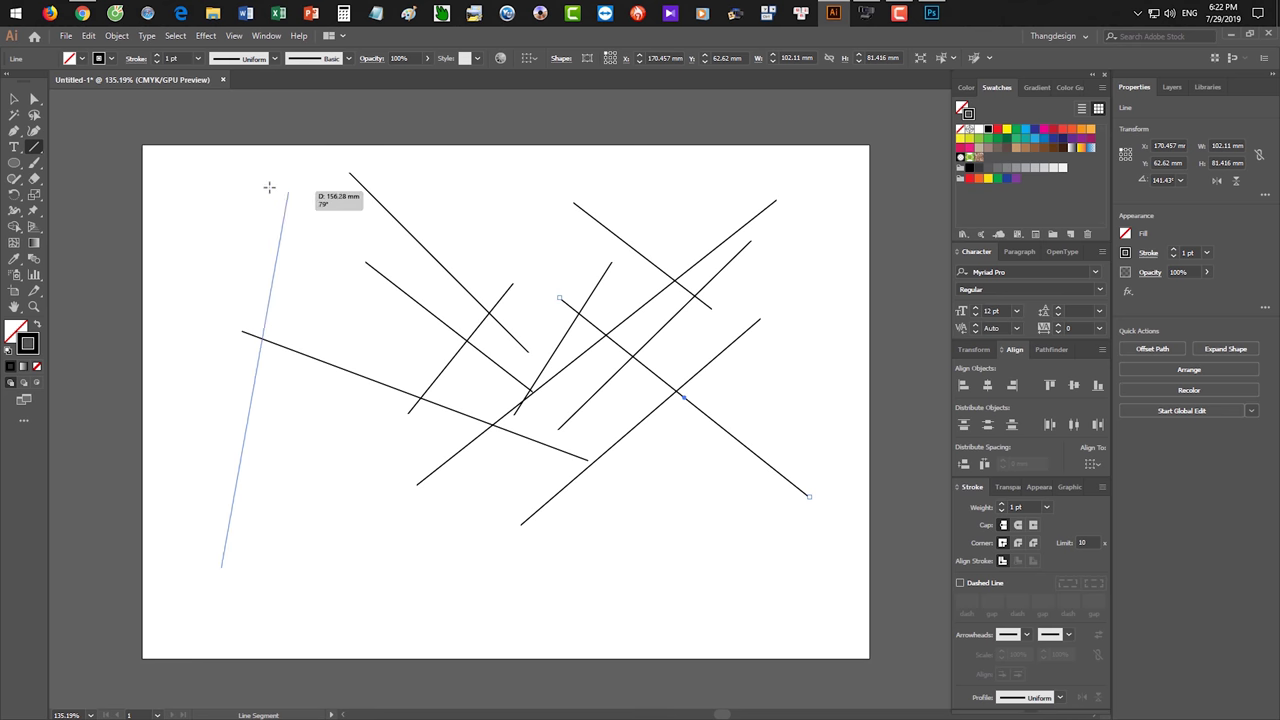
{"action": "left_click_drag", "start_coordinate": [490, 350], "coordinate": [267, 187]}
- Select all the practice lines and delete them, emptying the artboard
{"action": "key", "text": "ctrl+a"}
{"action": "key", "text": "Delete"}
{"action": "left_click", "coordinate": [1046, 506]}
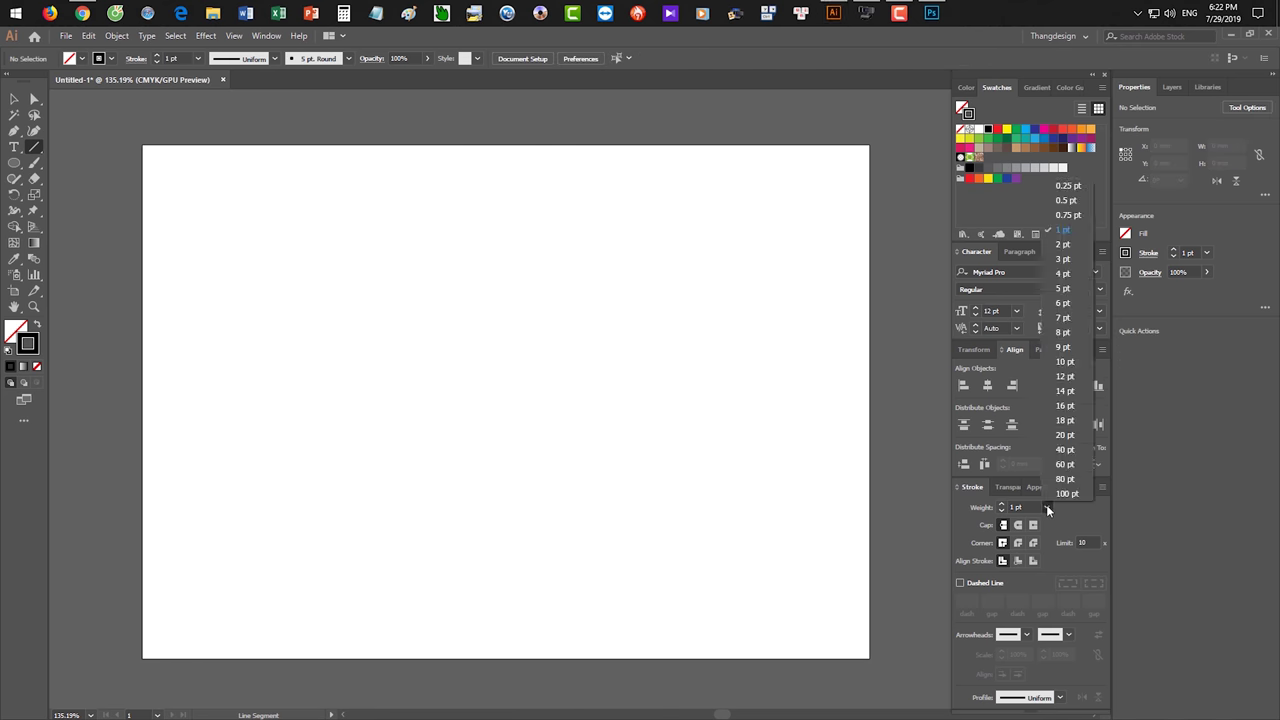
- Set the stroke weight to 0.5 pt, try two test lines, then undo them
{"action": "left_click", "coordinate": [1066, 208]}
{"action": "left_click_drag", "start_coordinate": [429, 486], "coordinate": [594, 306]}
{"action": "left_click_drag", "start_coordinate": [589, 246], "coordinate": [770, 406]}
{"action": "key", "text": "ctrl+z"}
{"action": "key", "text": "ctrl+z"}
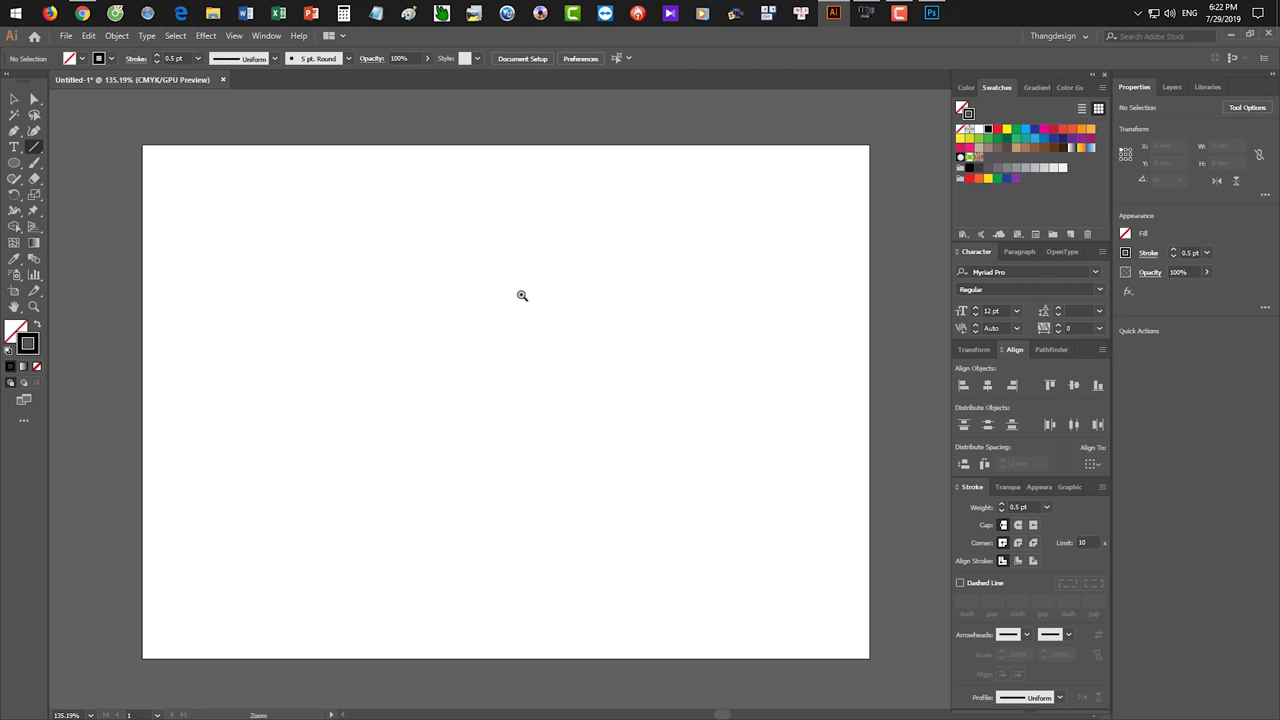
{"action": "scroll", "coordinate": [419, 264], "scroll_direction": "up", "scroll_amount": 1}
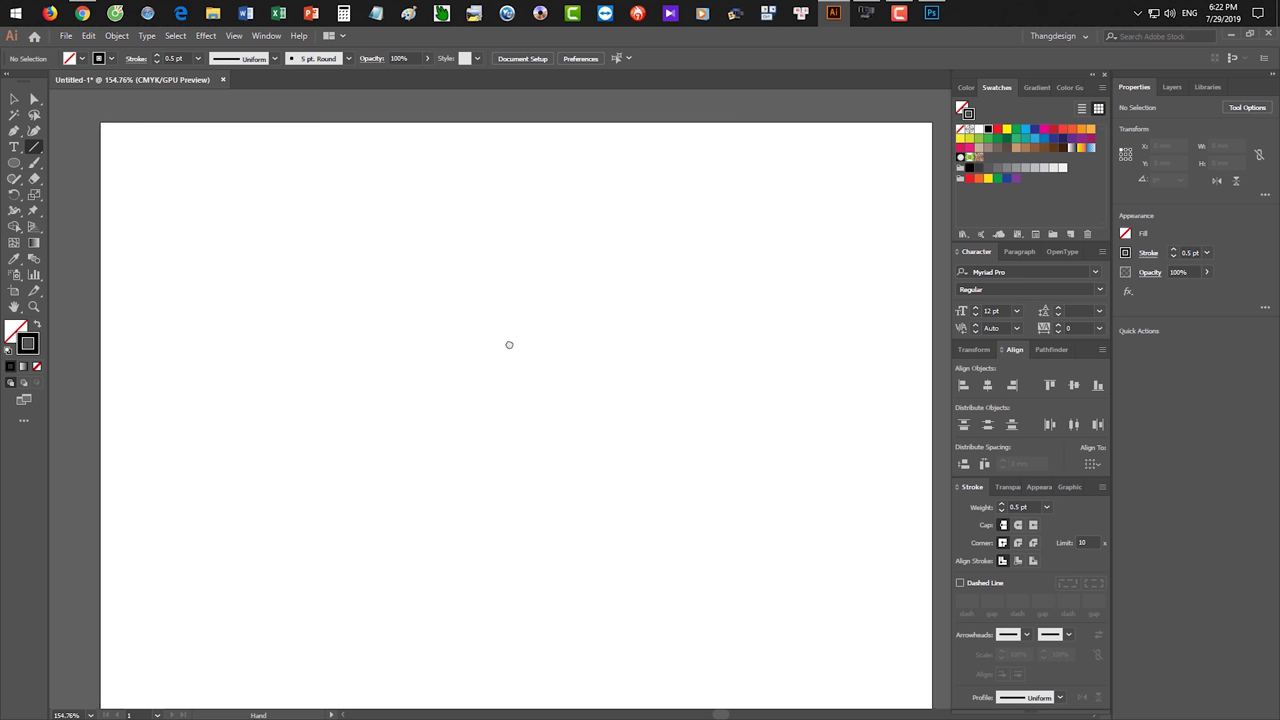
{"action": "left_click_drag", "start_coordinate": [508, 346], "coordinate": [502, 337]}
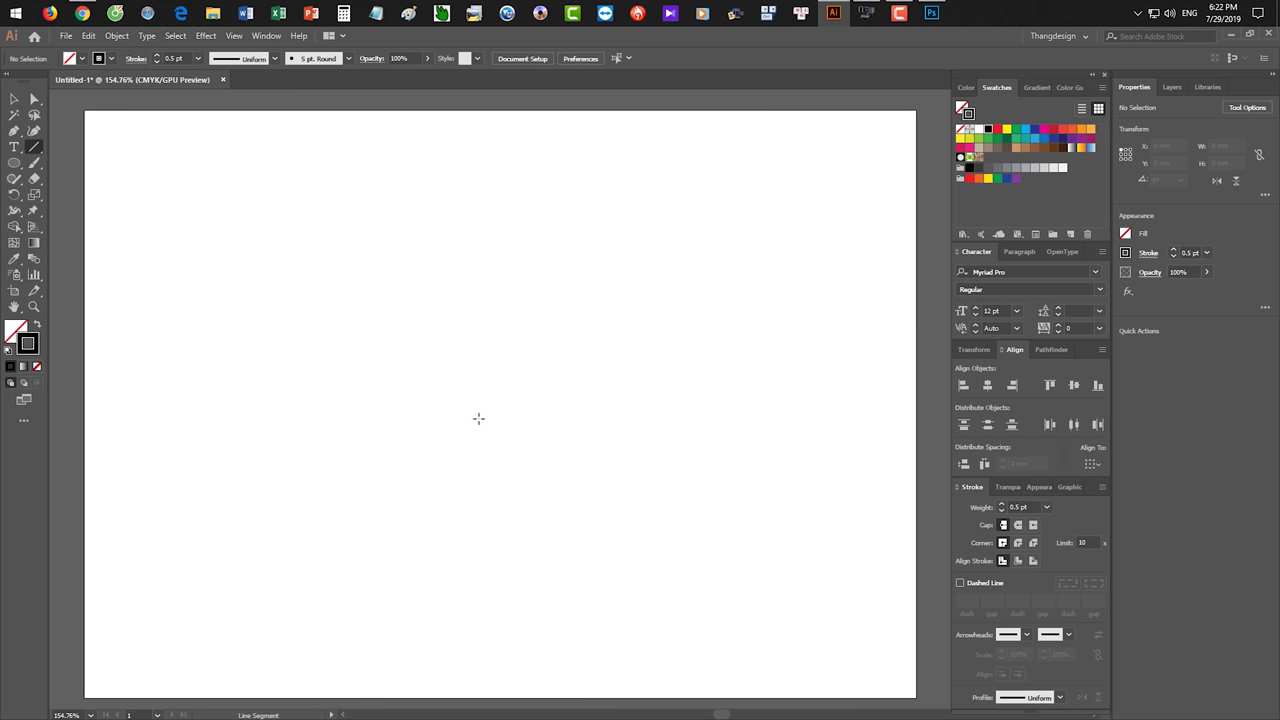
- Draw a fan of straight lines radiating from one point near the page centre
{"action": "mouse_move", "coordinate": [496, 418]}
{"action": "left_mouse_down"}
{"action": "mouse_move", "coordinate": [583, 241]}
{"action": "mouse_move", "coordinate": [563, 251]}
{"action": "mouse_move", "coordinate": [608, 288]}
{"action": "mouse_move", "coordinate": [588, 224]}
{"action": "left_mouse_up"}
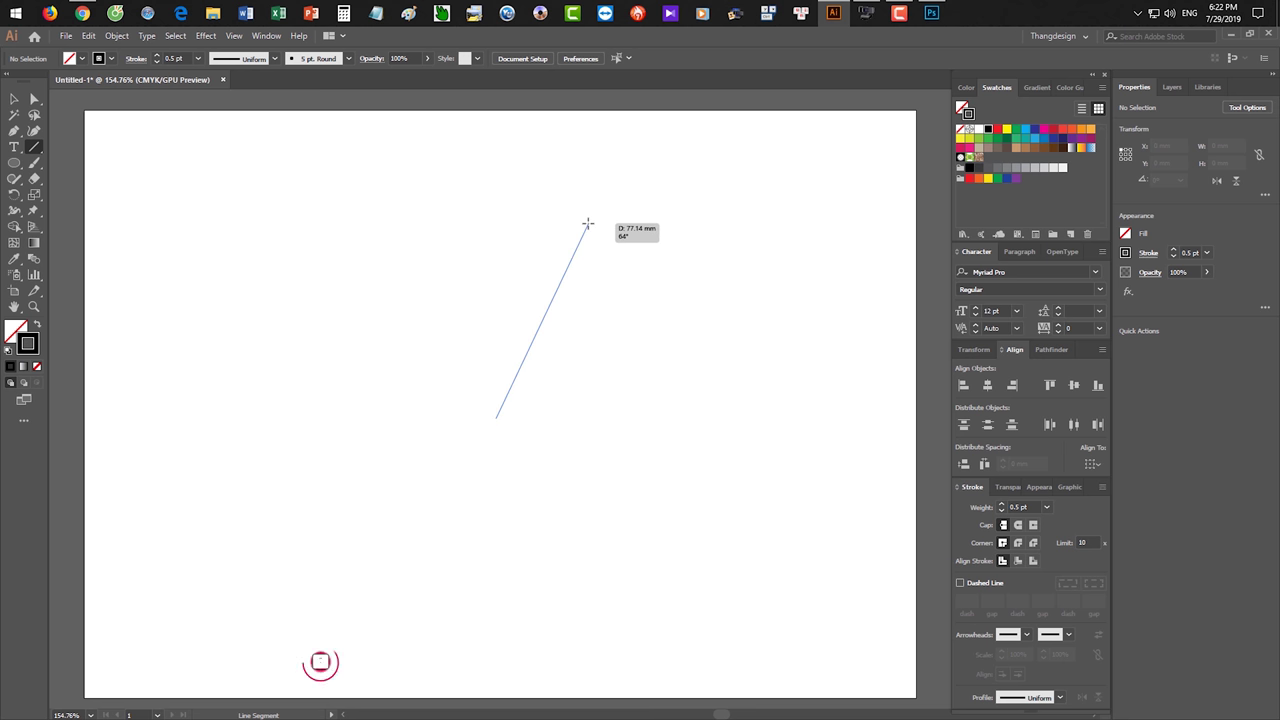
{"action": "mouse_move", "coordinate": [588, 224]}
{"action": "left_mouse_down"}
{"action": "mouse_move", "coordinate": [623, 251]}
{"action": "mouse_move", "coordinate": [267, 449]}
{"action": "mouse_move", "coordinate": [480, 220]}
{"action": "mouse_move", "coordinate": [586, 226]}
{"action": "left_mouse_up"}
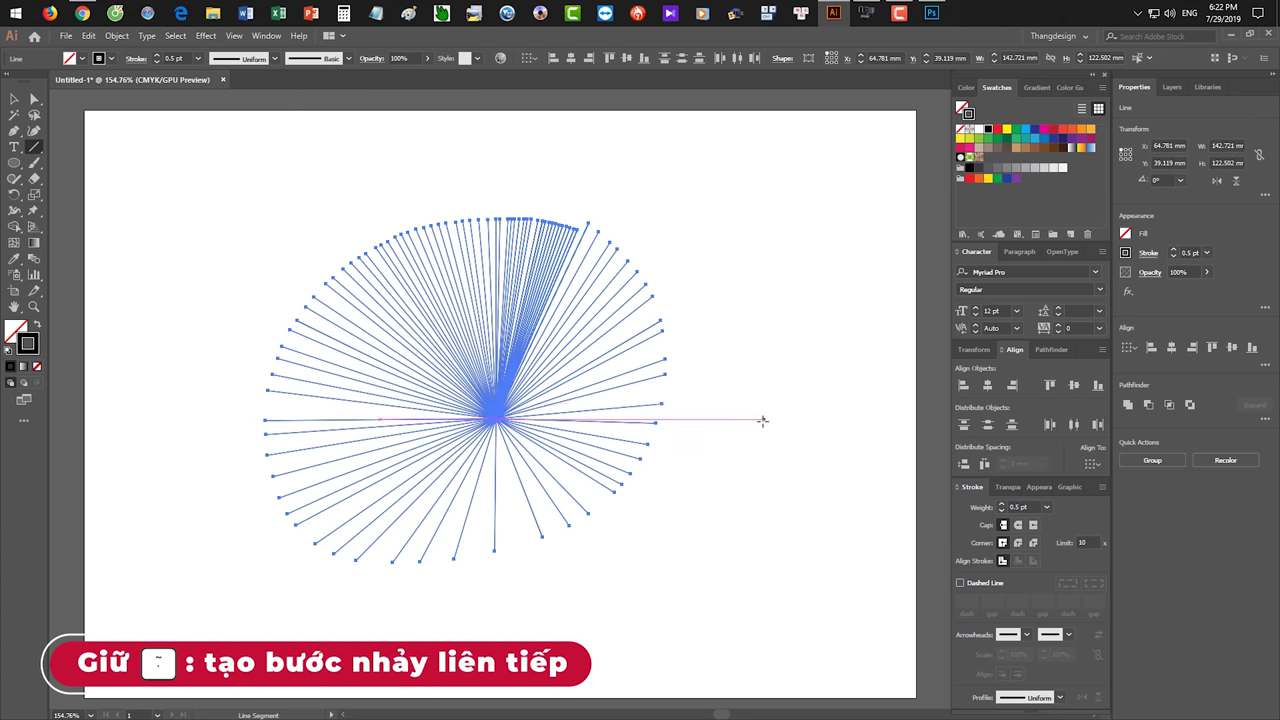
{"action": "key", "text": "v"}
{"action": "left_click", "coordinate": [757, 431]}
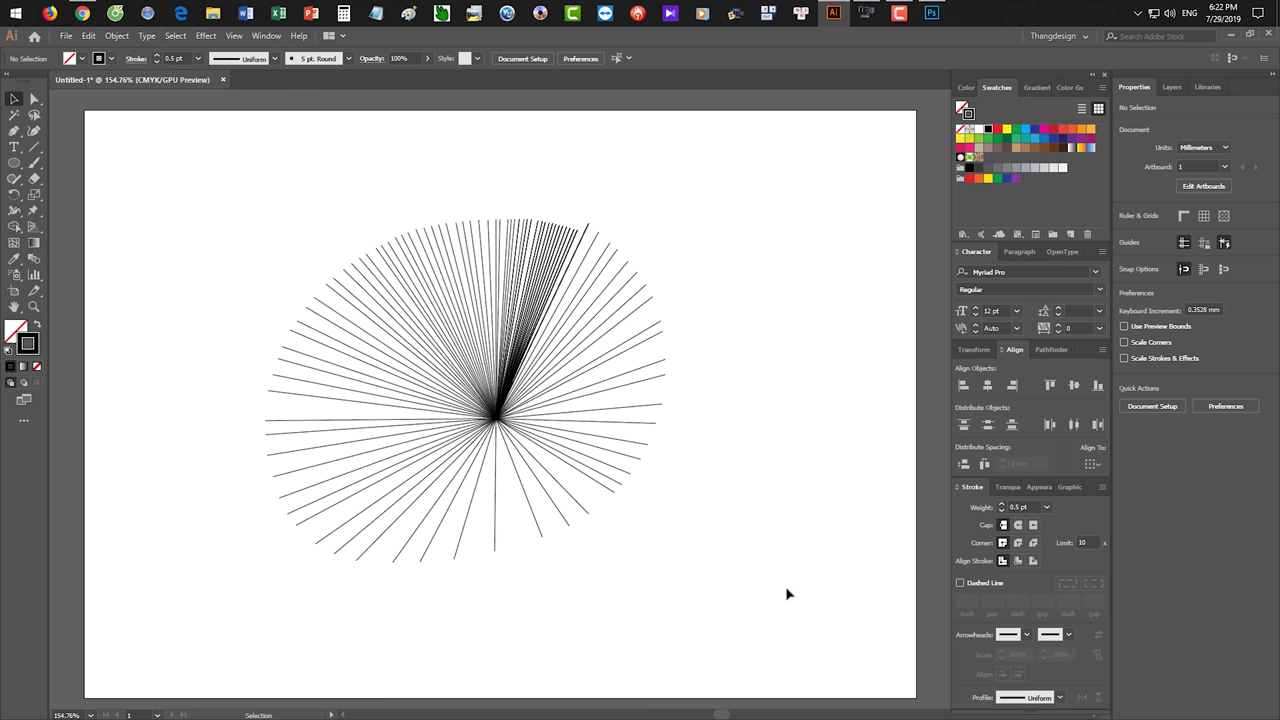
- Select all the fan lines and set their stroke weight to 0.25 pt
{"action": "key", "text": "ctrl+a"}
{"action": "left_click", "coordinate": [1046, 507]}
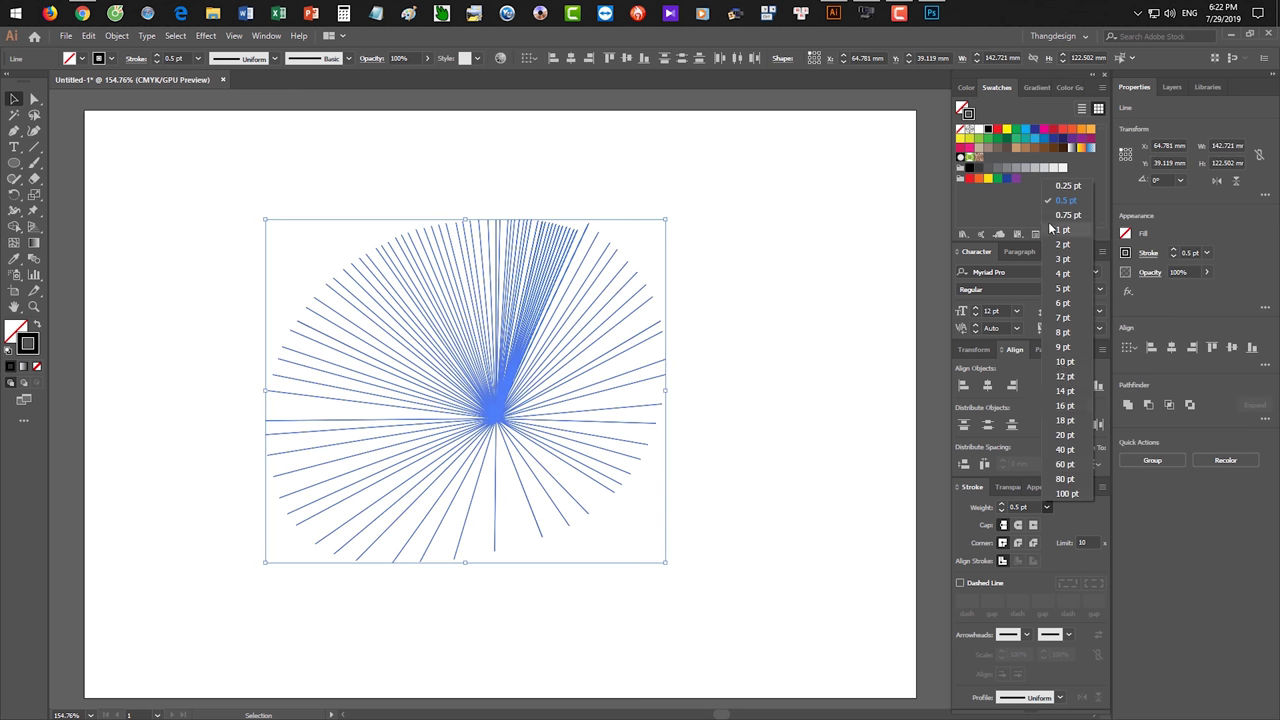
{"action": "left_click", "coordinate": [1058, 188]}
{"action": "left_click", "coordinate": [793, 299]}
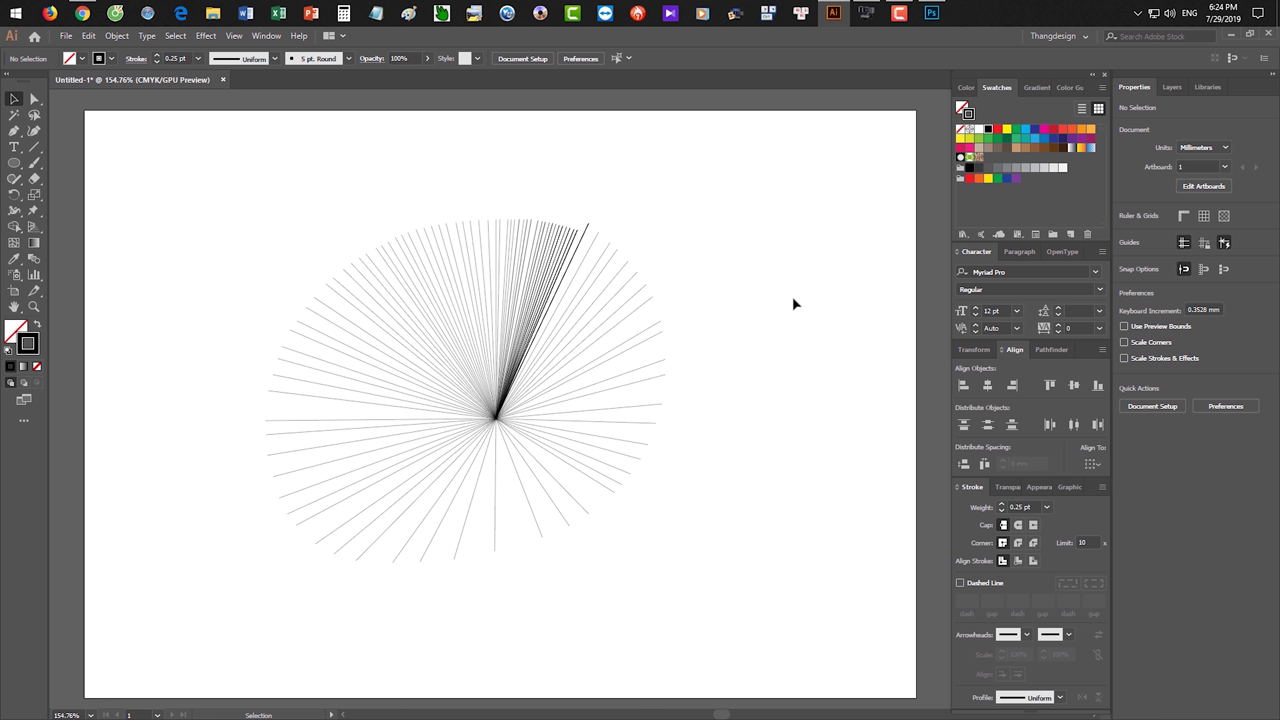
- Delete the line burst and pick the Star tool with a magenta stroke
{"action": "key", "text": "ctrl+a"}
{"action": "key", "text": "Delete"}
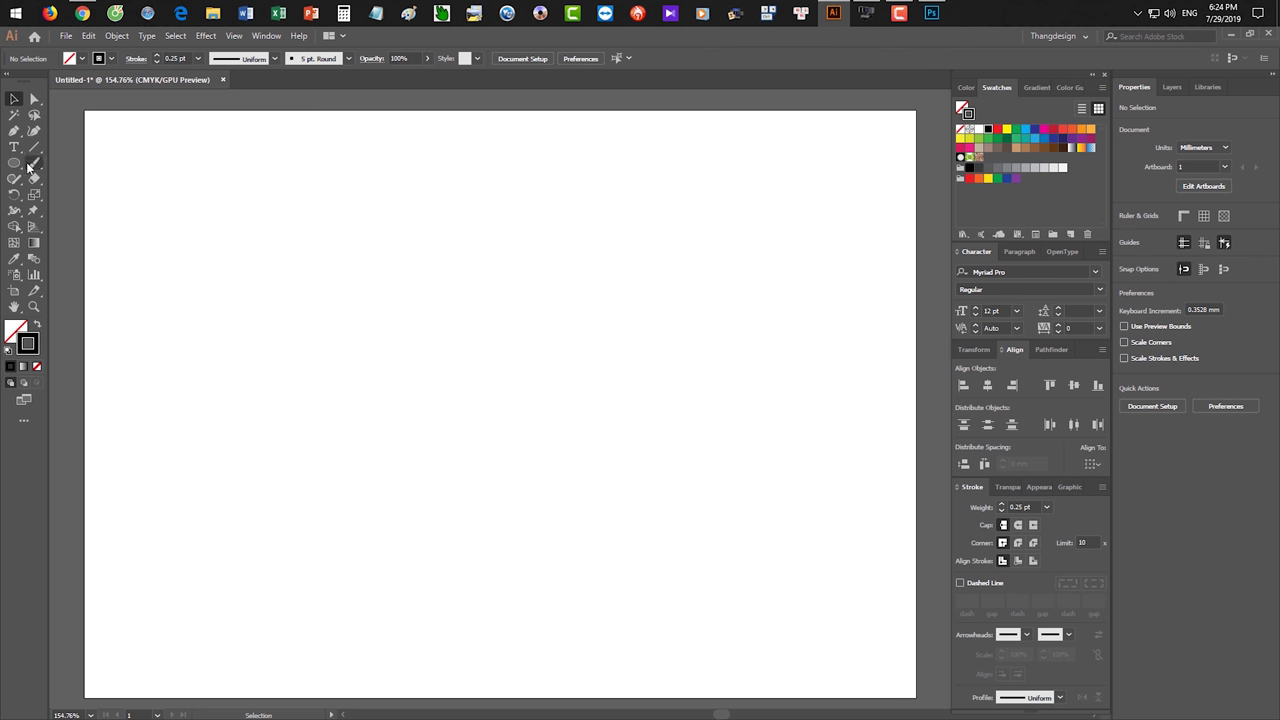
{"action": "left_click_drag", "start_coordinate": [28, 168], "coordinate": [80, 226]}
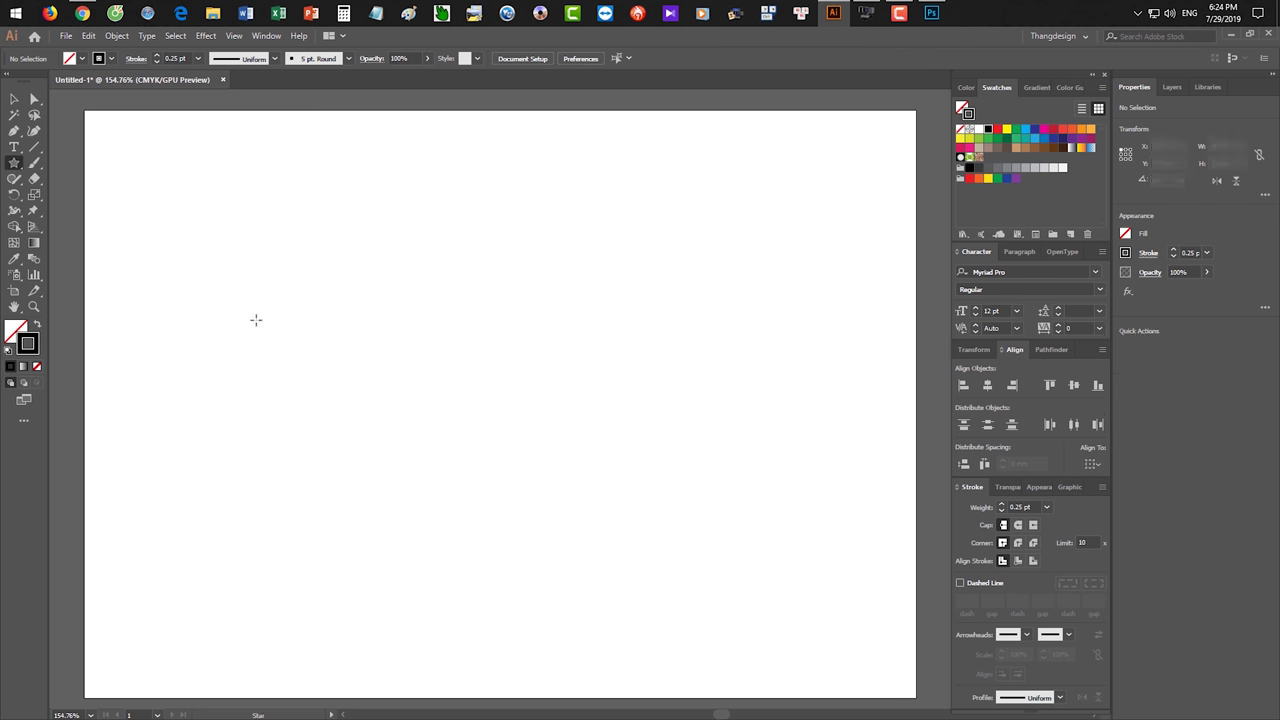
{"action": "left_click", "coordinate": [1044, 129]}
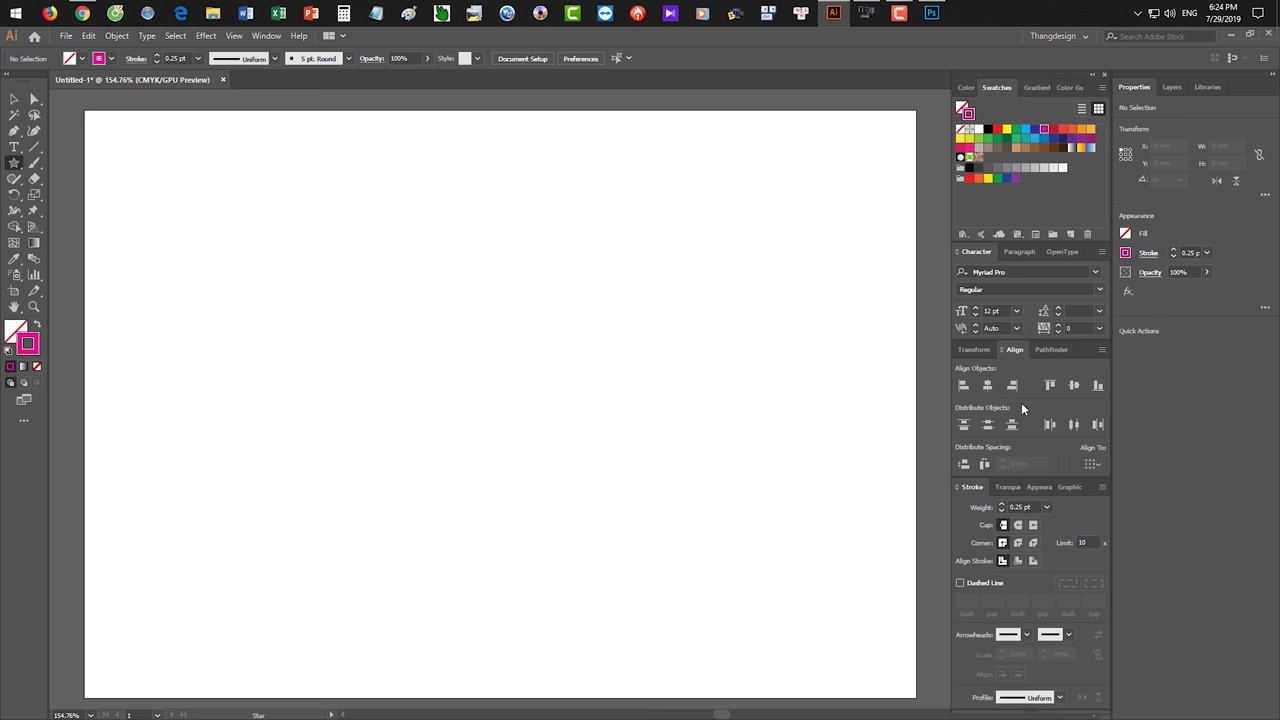
{"action": "left_click", "coordinate": [1046, 507]}
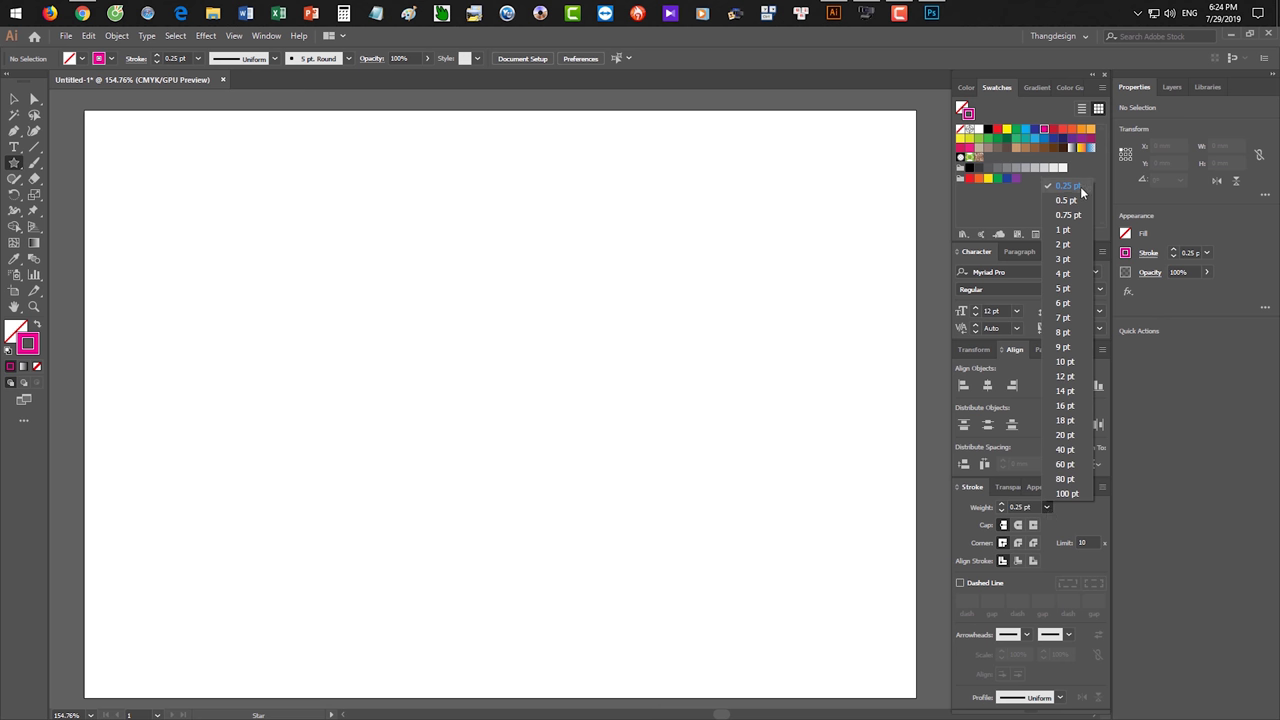
{"action": "scroll", "coordinate": [475, 283], "scroll_direction": "up", "scroll_amount": 1}
{"action": "scroll", "coordinate": [475, 283], "scroll_direction": "up", "scroll_amount": 1}
- Try out trial star outlines, including a six-point star, and undo them
{"action": "left_click_drag", "start_coordinate": [454, 285], "coordinate": [556, 384]}
{"action": "key", "text": "ctrl+z"}
{"action": "left_click_drag", "start_coordinate": [492, 326], "coordinate": [588, 436]}
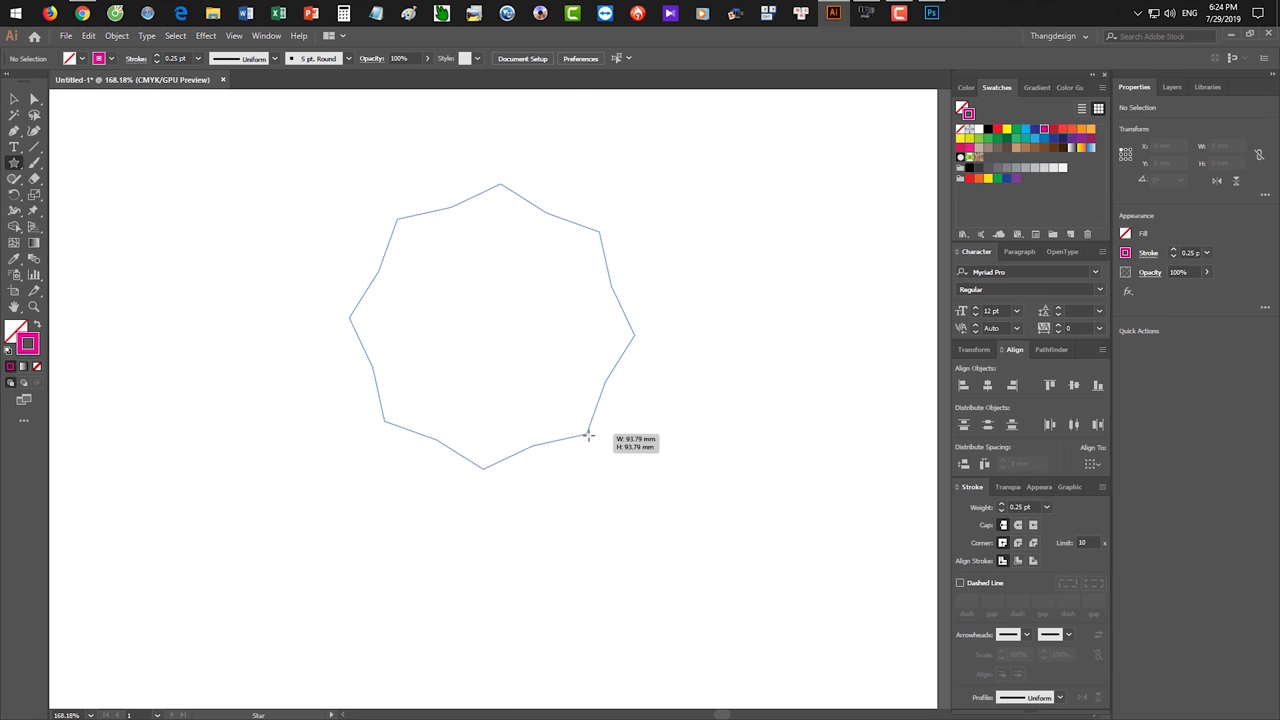
{"action": "key", "text": "Down"}
{"action": "key", "text": "Down"}
{"action": "left_click_drag", "start_coordinate": [588, 433], "coordinate": [529, 371]}
{"action": "key", "text": "ctrl+z"}
- Draw a five-point star and grow it into a swirl of repeated magenta copies
{"action": "left_click_drag", "start_coordinate": [485, 325], "coordinate": [548, 394]}
{"action": "key", "text": "Down"}
{"action": "key", "text": "Down"}
{"action": "key", "text": "Down"}
{"action": "key", "text": "Up"}
{"action": "key", "text": "Up"}
{"action": "mouse_move", "coordinate": [548, 394]}
{"action": "left_mouse_down"}
{"action": "mouse_move", "coordinate": [609, 229]}
{"action": "mouse_move", "coordinate": [557, 363]}
{"action": "mouse_move", "coordinate": [517, 366]}
{"action": "mouse_move", "coordinate": [479, 333]}
{"action": "left_mouse_up"}
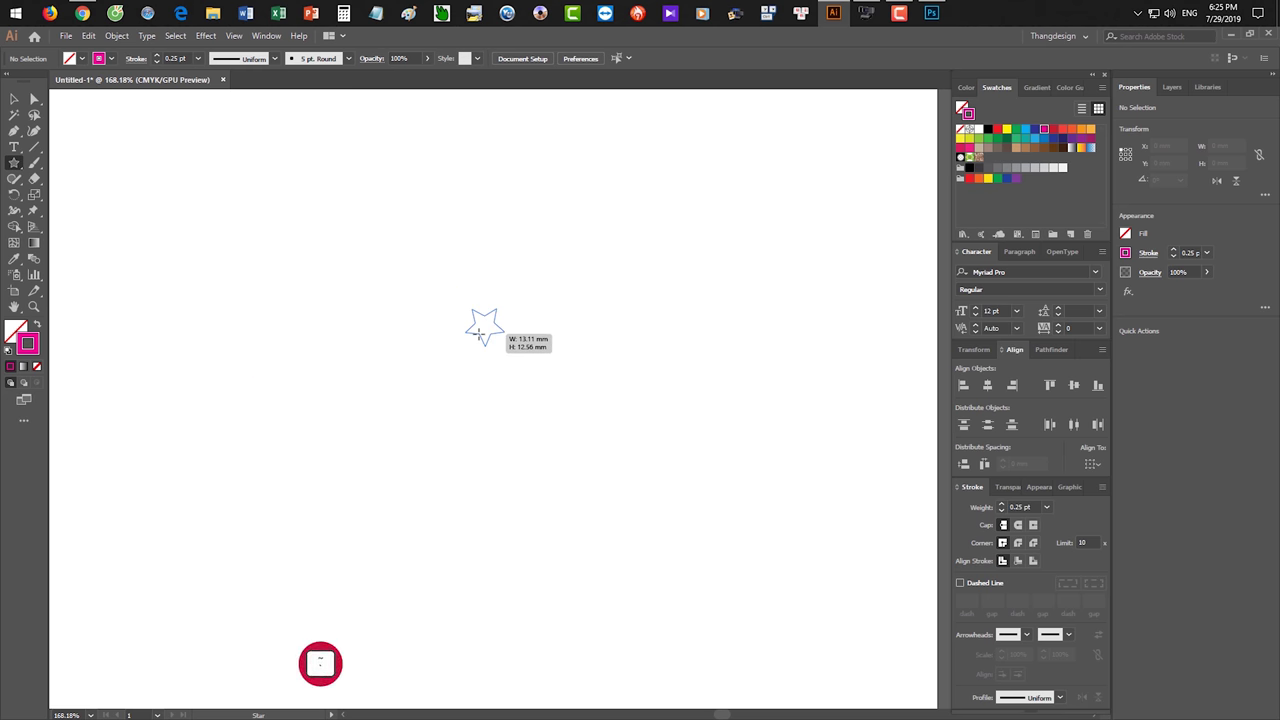
{"action": "mouse_move", "coordinate": [479, 333]}
{"action": "left_mouse_down"}
{"action": "mouse_move", "coordinate": [522, 352]}
{"action": "mouse_move", "coordinate": [610, 335]}
{"action": "mouse_move", "coordinate": [557, 688]}
{"action": "mouse_move", "coordinate": [578, 702]}
{"action": "left_mouse_up"}
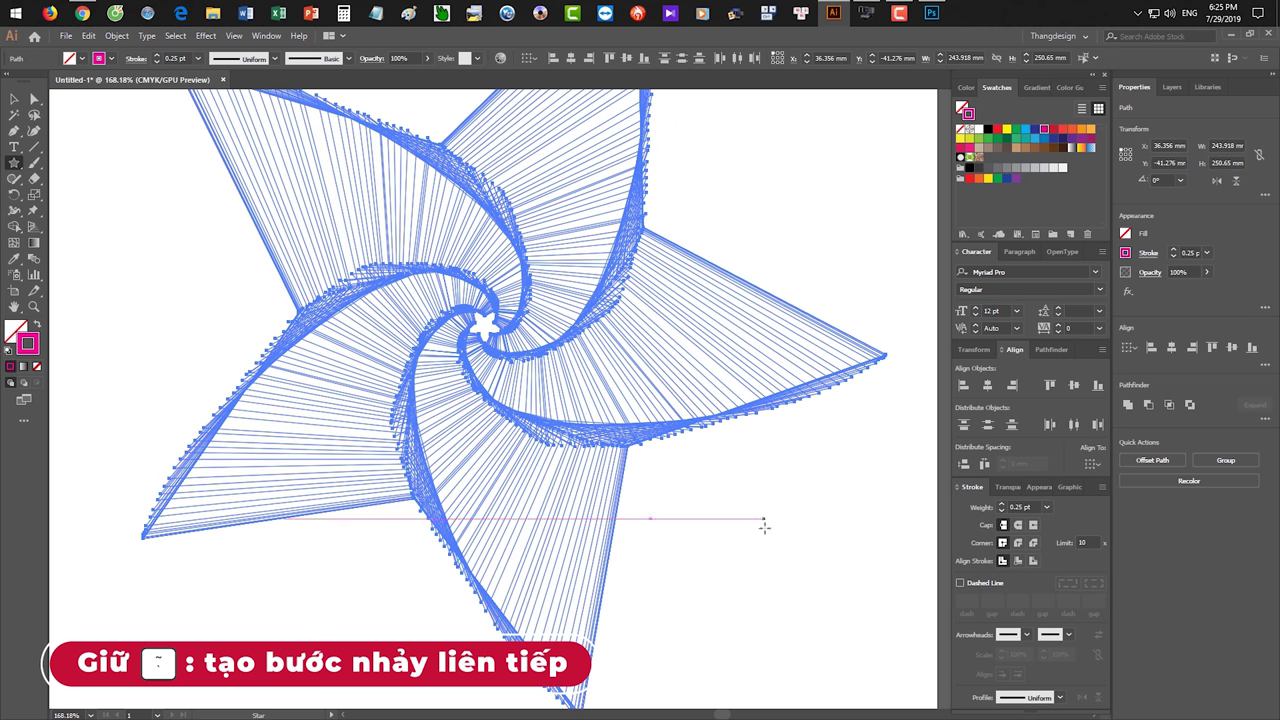
{"action": "key", "text": "v"}
{"action": "left_click", "coordinate": [780, 543]}
{"action": "scroll", "coordinate": [746, 531], "scroll_direction": "down", "scroll_amount": 1}
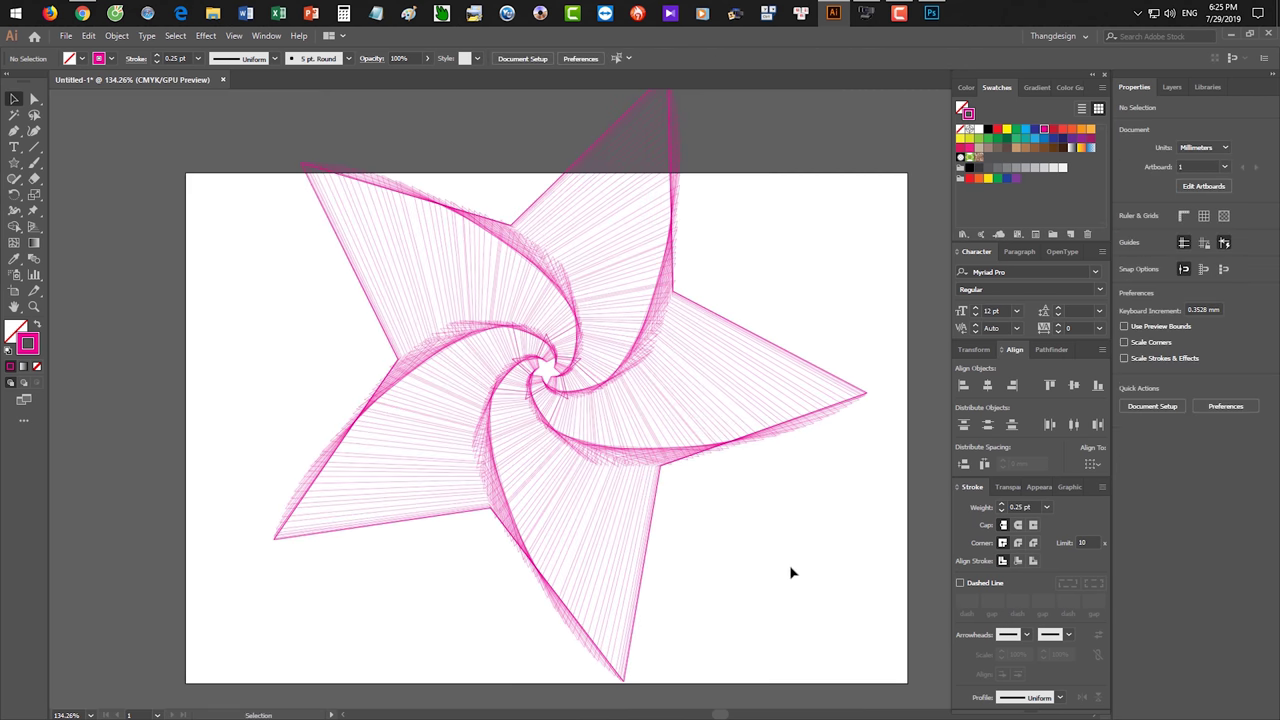
- Select the star swirl and sweep out a fan of magenta ellipses with the Ellipse tool
{"action": "scroll", "coordinate": [790, 565], "scroll_direction": "up", "scroll_amount": 1}
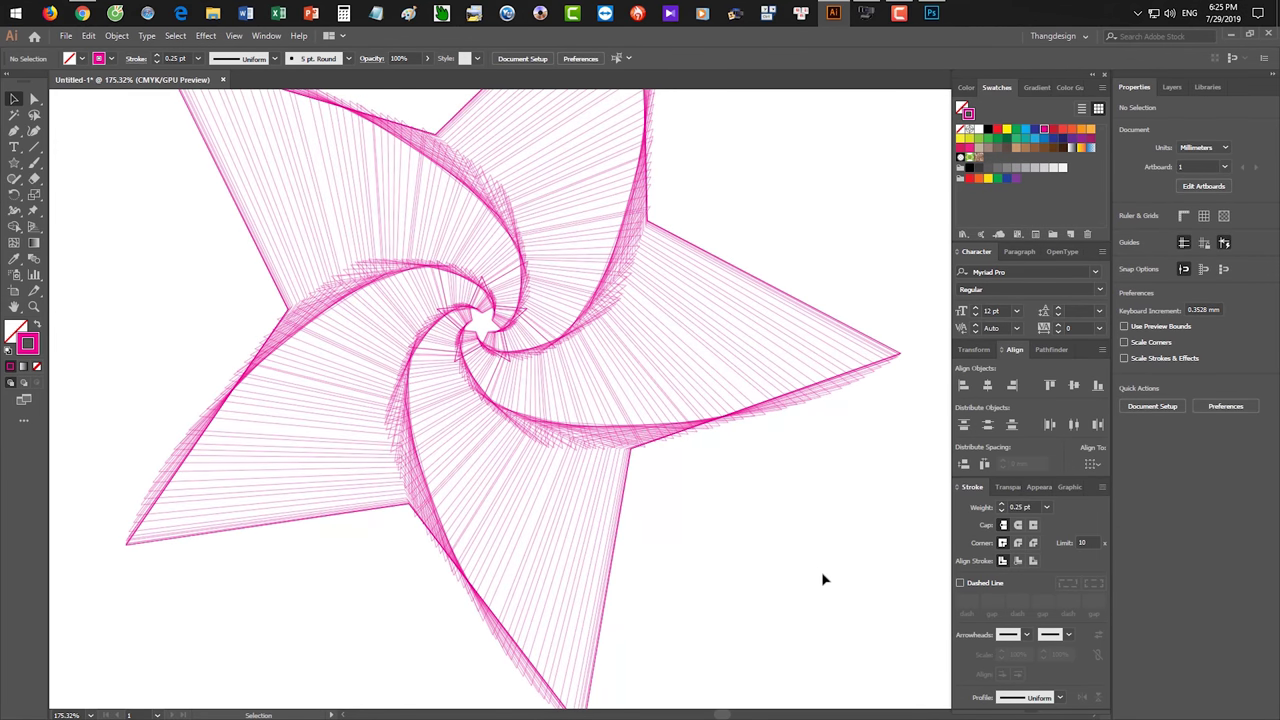
{"action": "left_click_drag", "start_coordinate": [824, 579], "coordinate": [229, 197]}
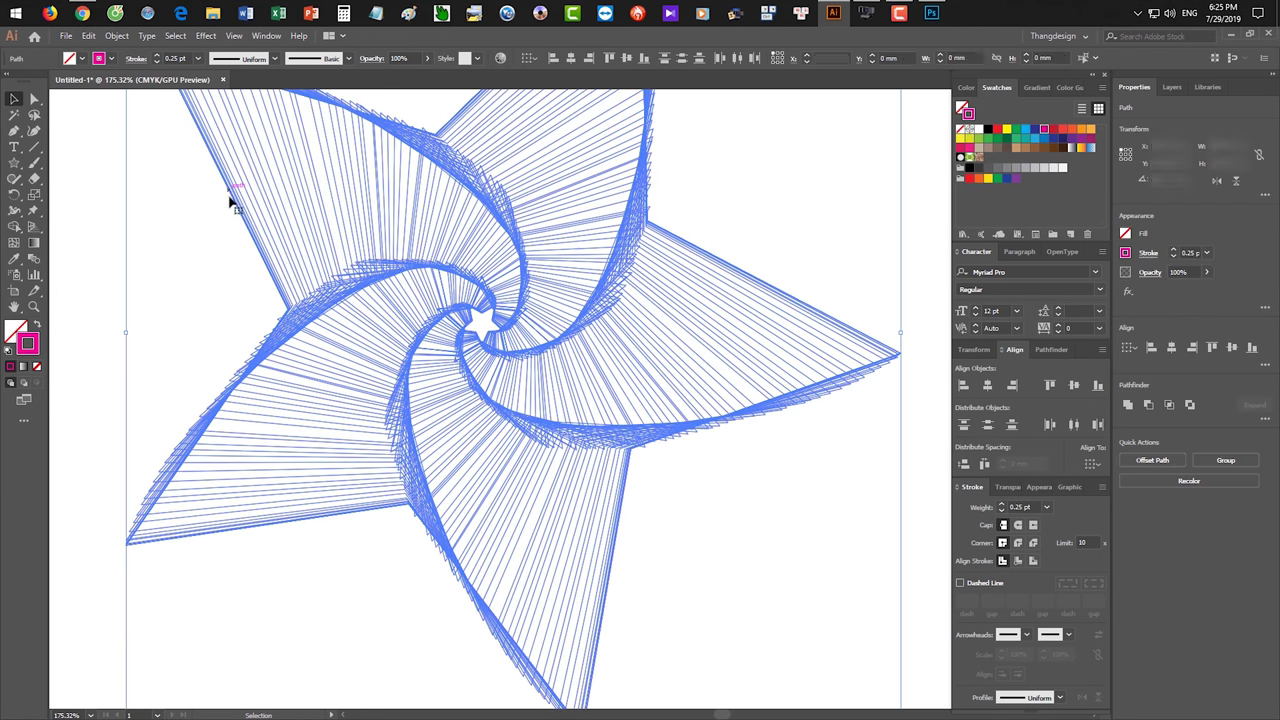
{"action": "left_click", "coordinate": [70, 136]}
{"action": "left_click_drag", "start_coordinate": [14, 162], "coordinate": [66, 193]}
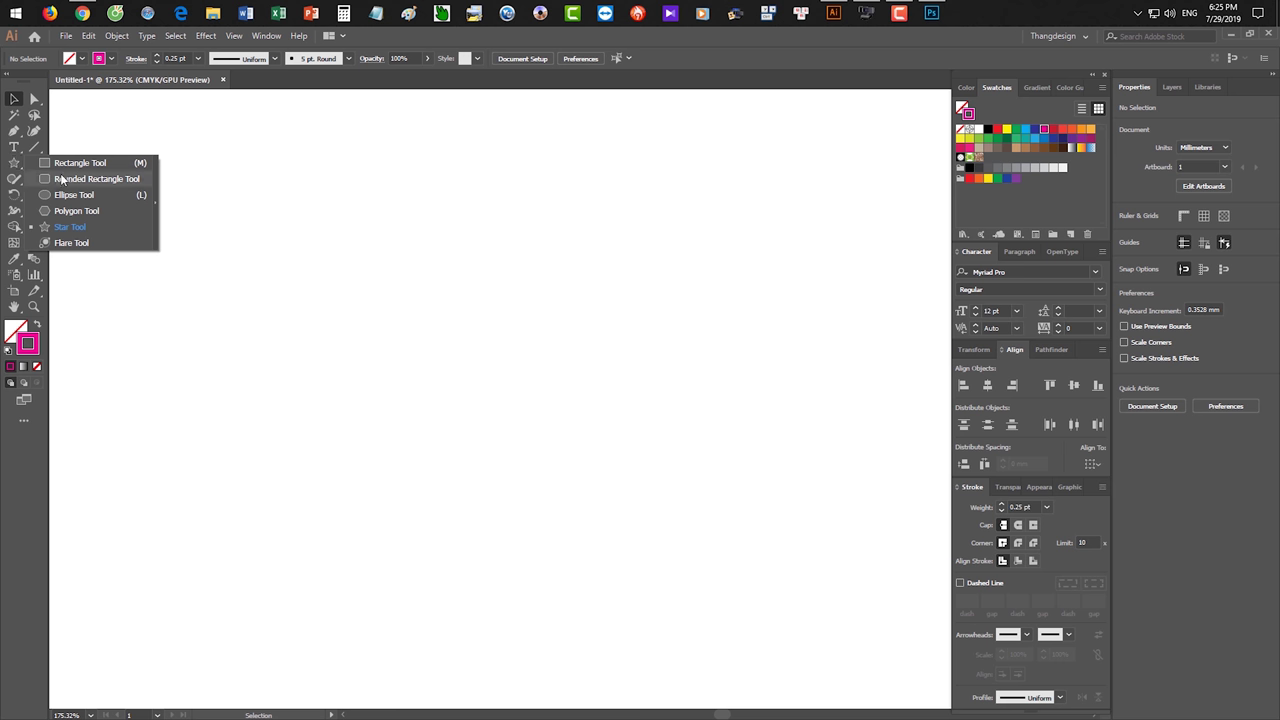
{"action": "mouse_move", "coordinate": [385, 275]}
{"action": "left_mouse_down"}
{"action": "mouse_move", "coordinate": [717, 400]}
{"action": "mouse_move", "coordinate": [600, 223]}
{"action": "mouse_move", "coordinate": [220, 417]}
{"action": "mouse_move", "coordinate": [757, 437]}
{"action": "mouse_move", "coordinate": [746, 468]}
{"action": "left_mouse_up"}
- Marquee-select all the ellipse outlines and delete them
{"action": "key", "text": "v"}
{"action": "left_click", "coordinate": [643, 571]}
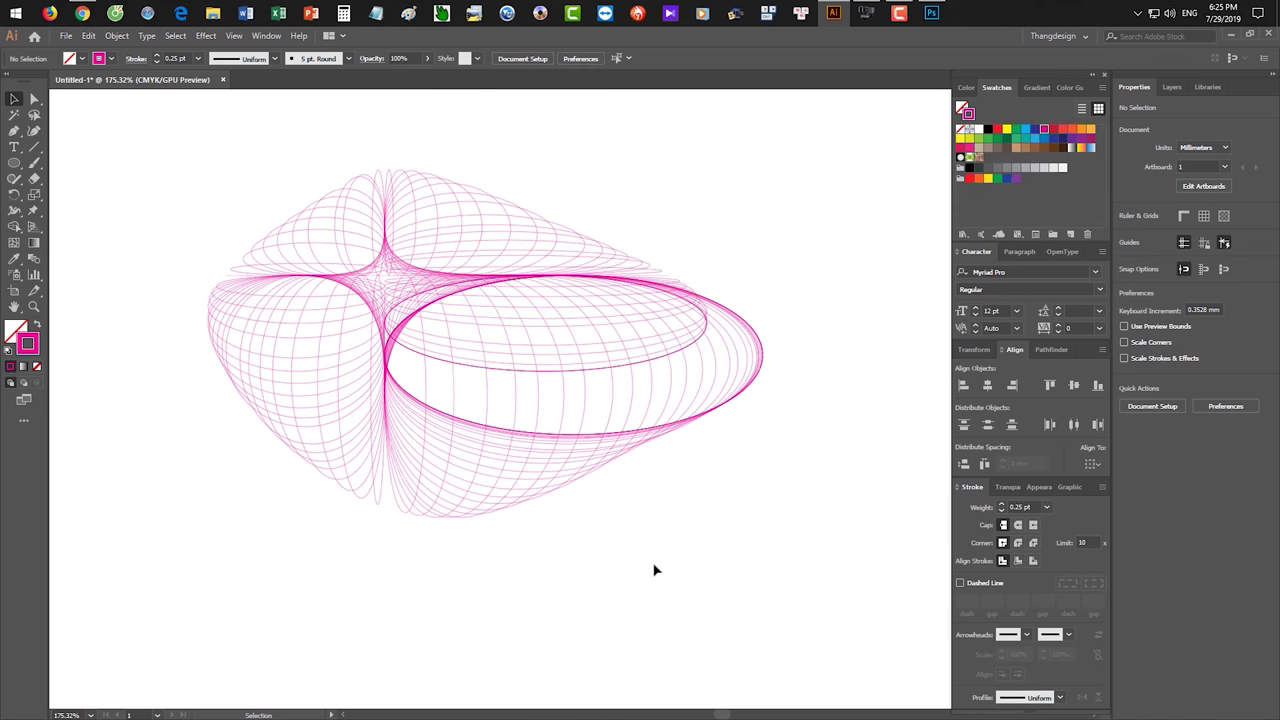
{"action": "left_click_drag", "start_coordinate": [698, 572], "coordinate": [234, 194]}
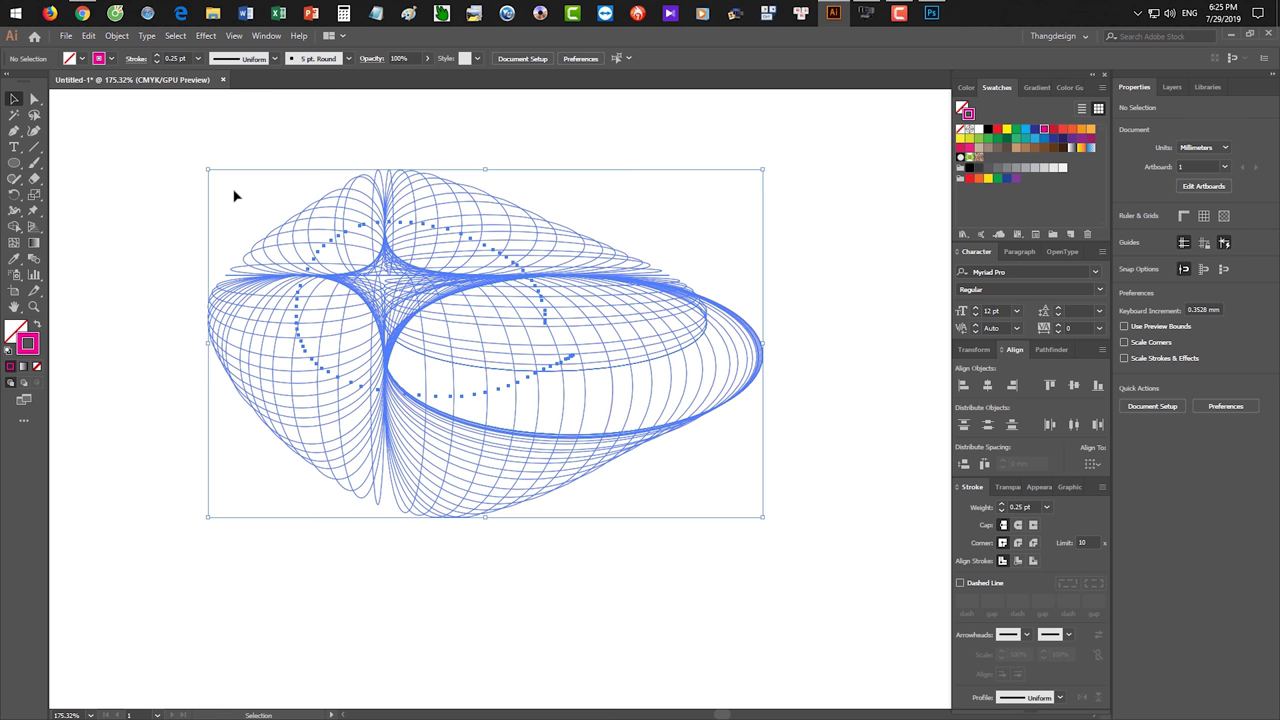
{"action": "key", "text": "Delete"}
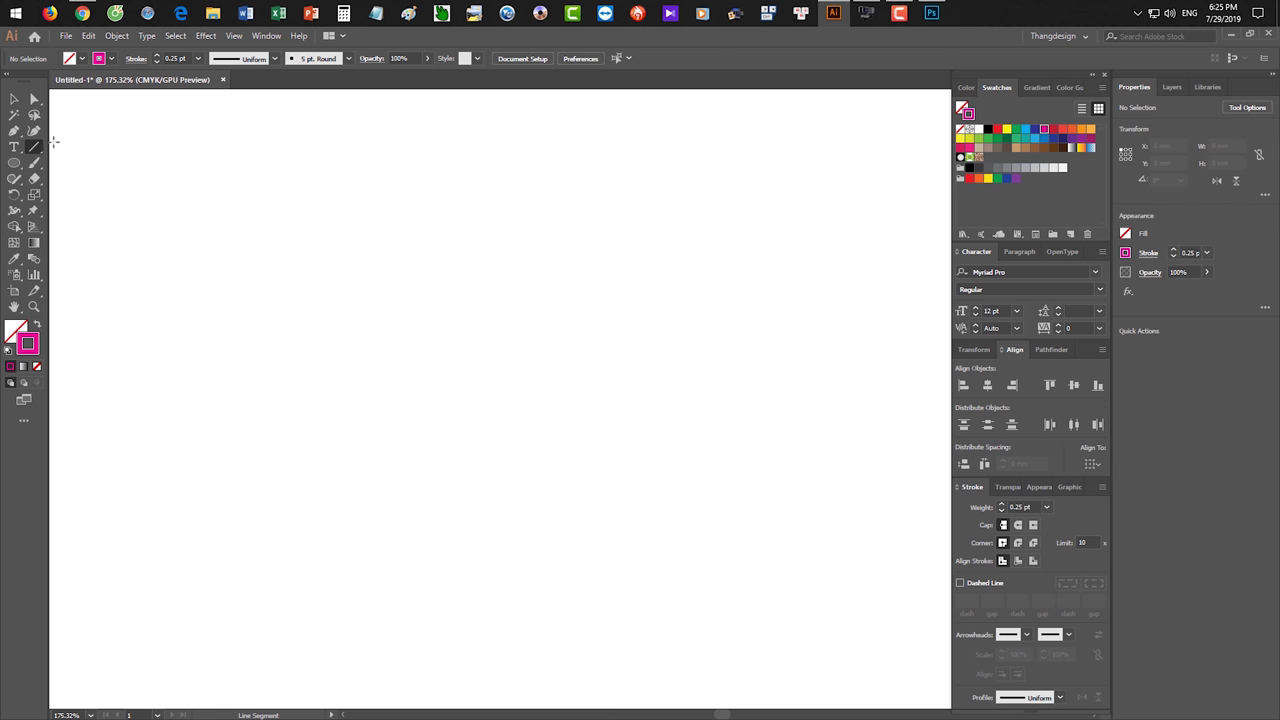
- Draw a small fan of thin magenta lines radiating from one point with the Line Segment Tool
{"action": "left_click", "coordinate": [34, 147]}
{"action": "left_click", "coordinate": [96, 148]}
{"action": "mouse_move", "coordinate": [462, 344]}
{"action": "left_mouse_down"}
{"action": "mouse_move", "coordinate": [578, 278]}
{"action": "mouse_move", "coordinate": [551, 276]}
{"action": "left_mouse_up"}
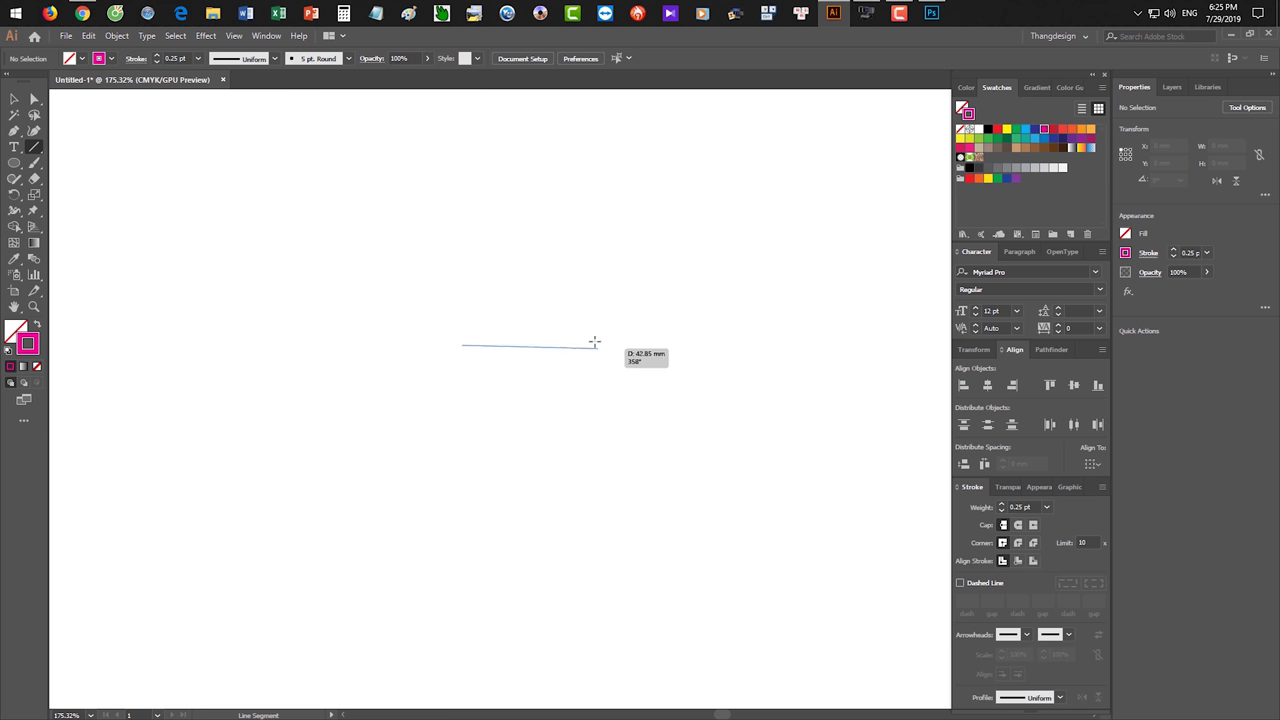
{"action": "left_click_drag", "start_coordinate": [551, 276], "coordinate": [565, 256]}
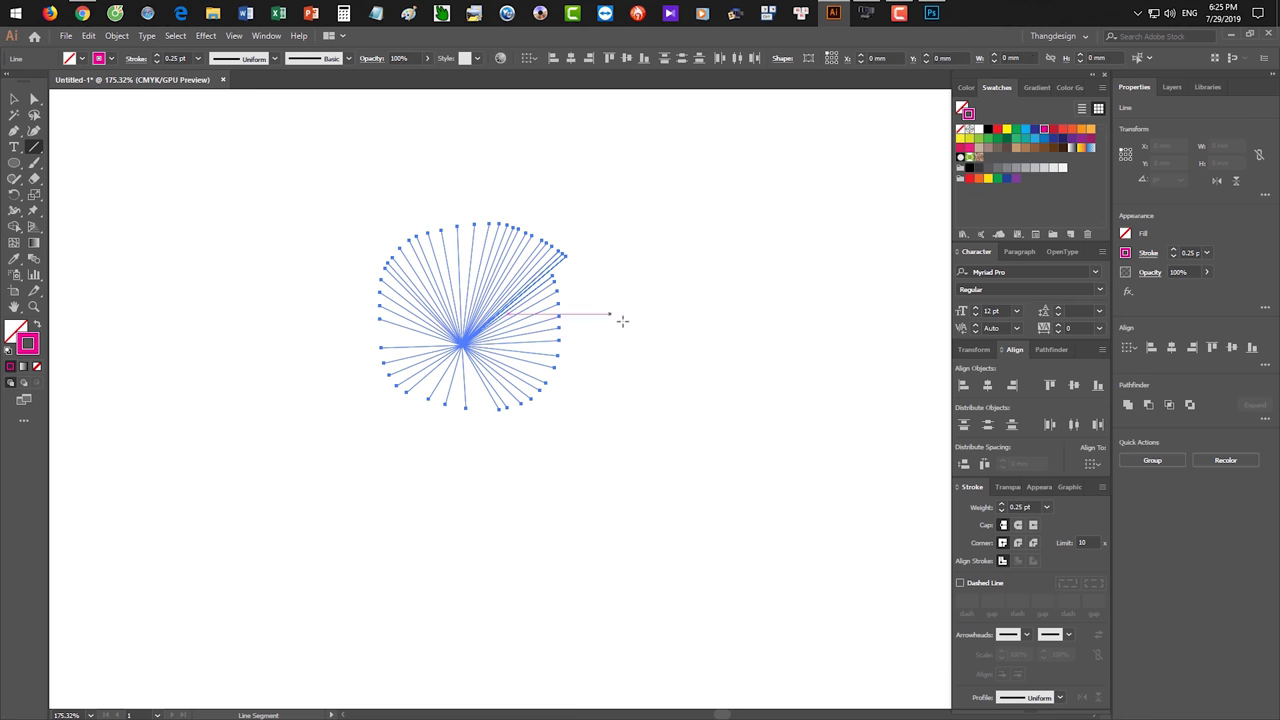
{"action": "key", "text": "v"}
{"action": "left_click", "coordinate": [677, 428]}
- Bring Photoshop to the front and start marking the Arc Tool entry
{"action": "left_click_drag", "start_coordinate": [677, 428], "coordinate": [657, 430]}
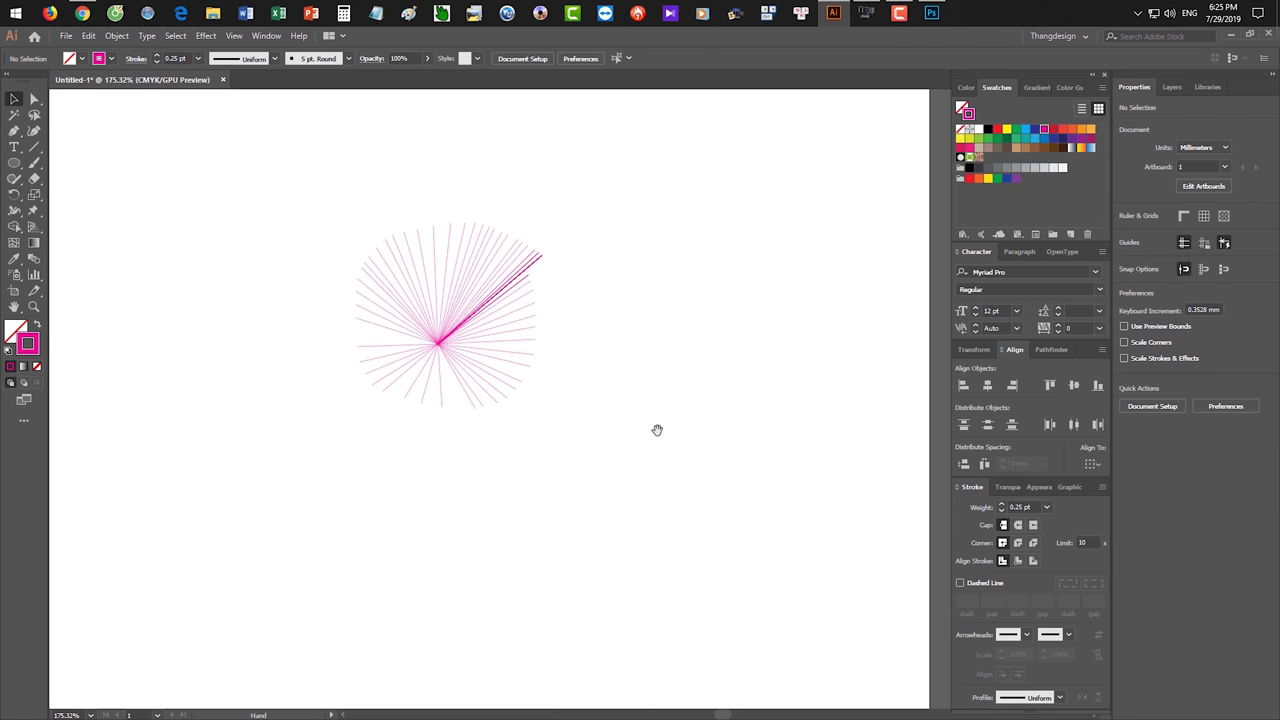
{"action": "left_click", "coordinate": [931, 13]}
{"action": "left_click", "coordinate": [358, 345]}
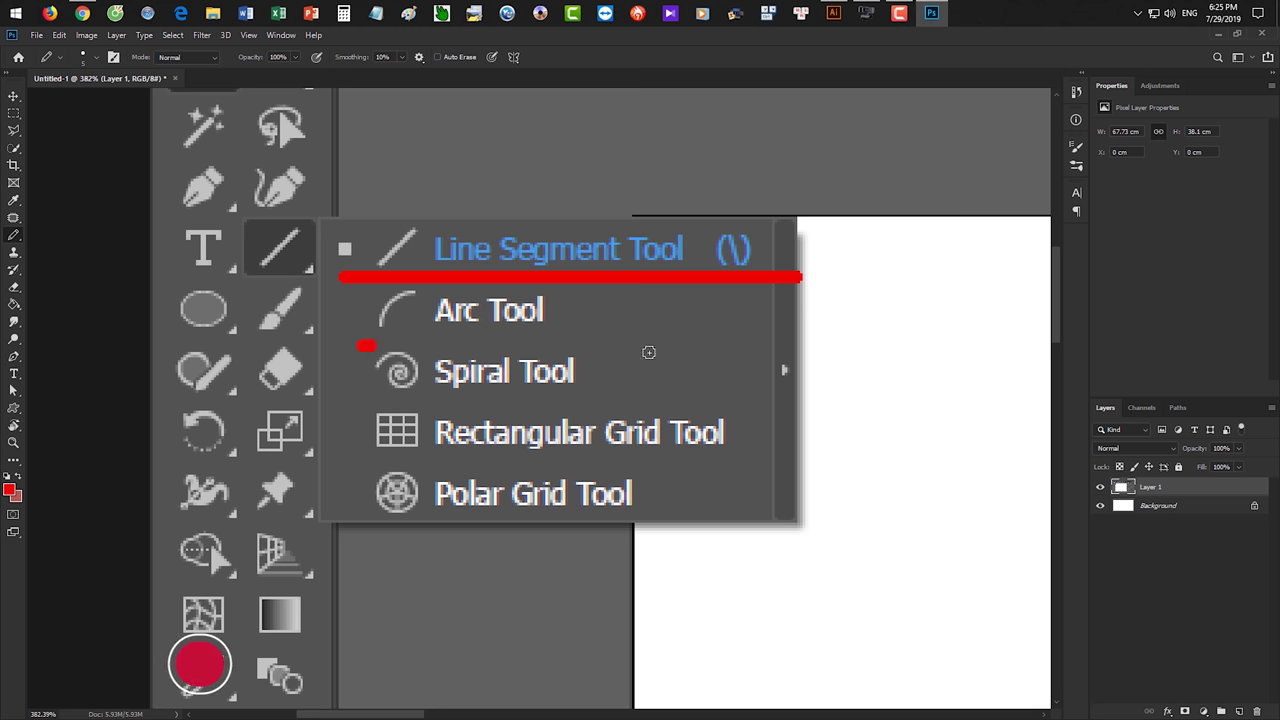
- Draw a short red Pencil line under the Arc Tool entry
{"action": "left_click", "coordinate": [848, 345], "text": "shift"}
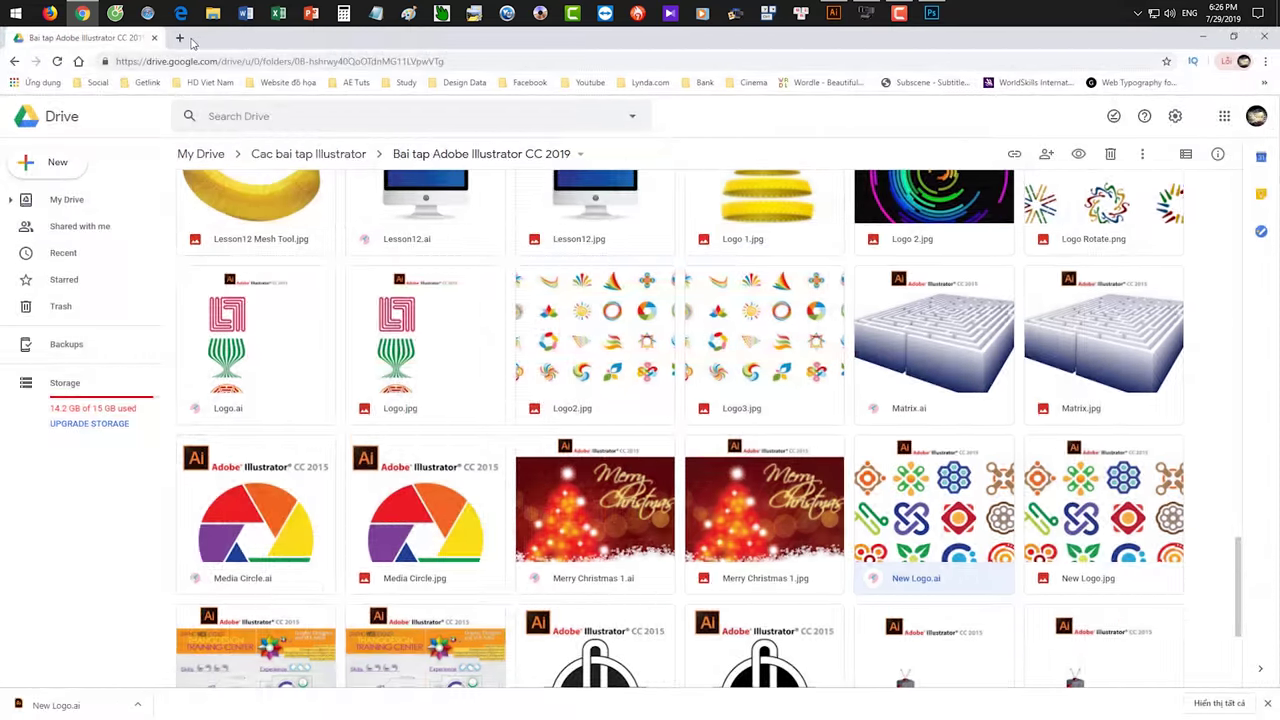
- Search Google Images for '2d autocad' in a new tab
{"action": "left_click", "coordinate": [180, 38]}
{"action": "left_click", "coordinate": [1190, 120]}
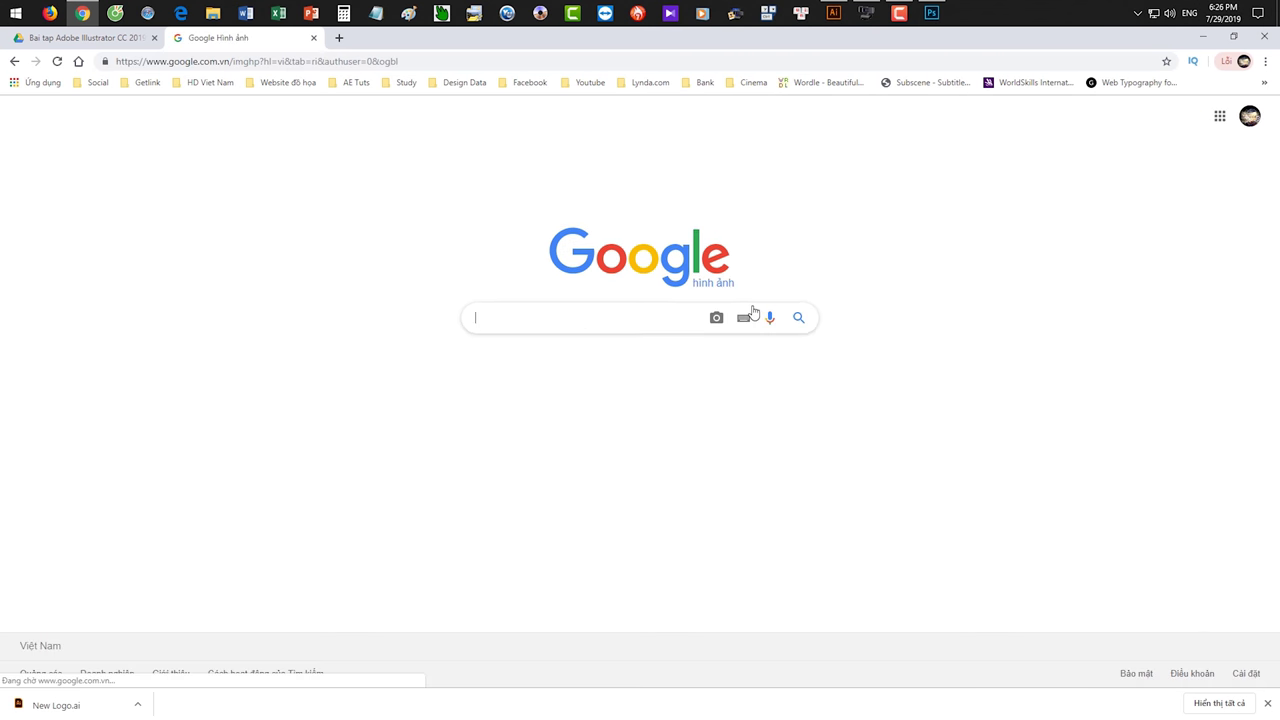
{"action": "type", "text": "2d"}
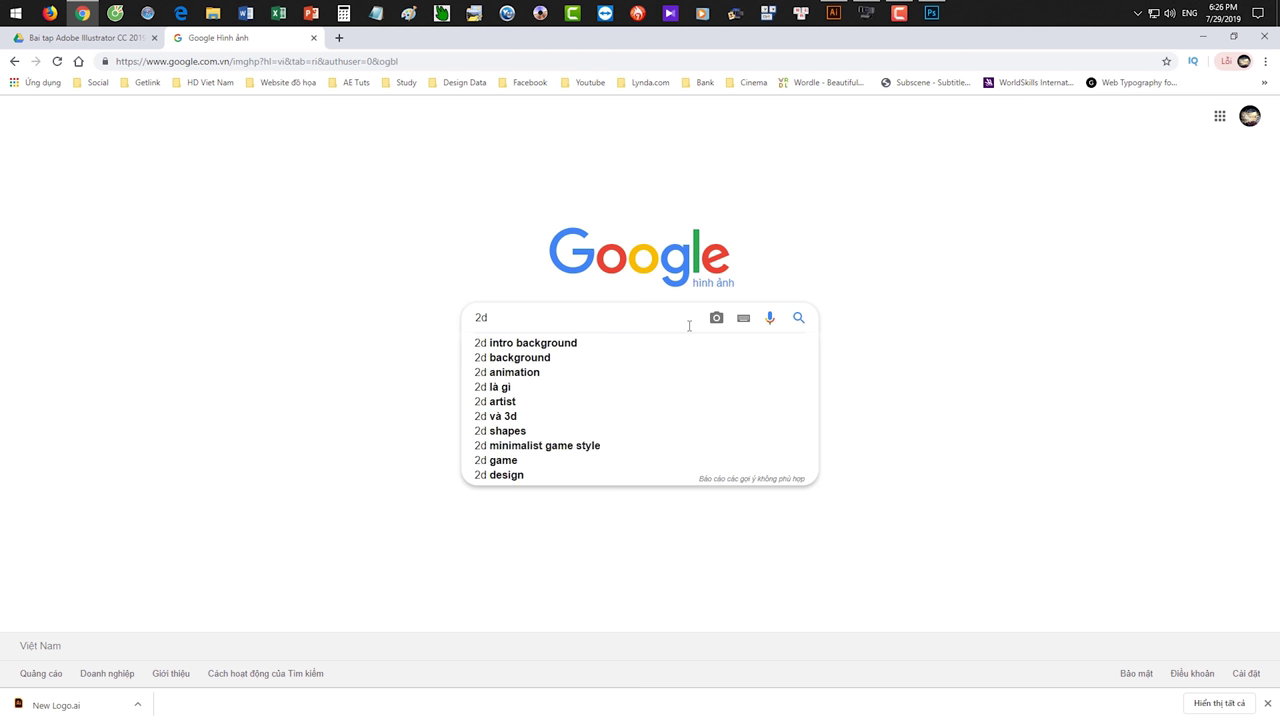
{"action": "type", "text": " auto"}
{"action": "key", "text": "Down"}
{"action": "key", "text": "Down"}
{"action": "key", "text": "Return"}
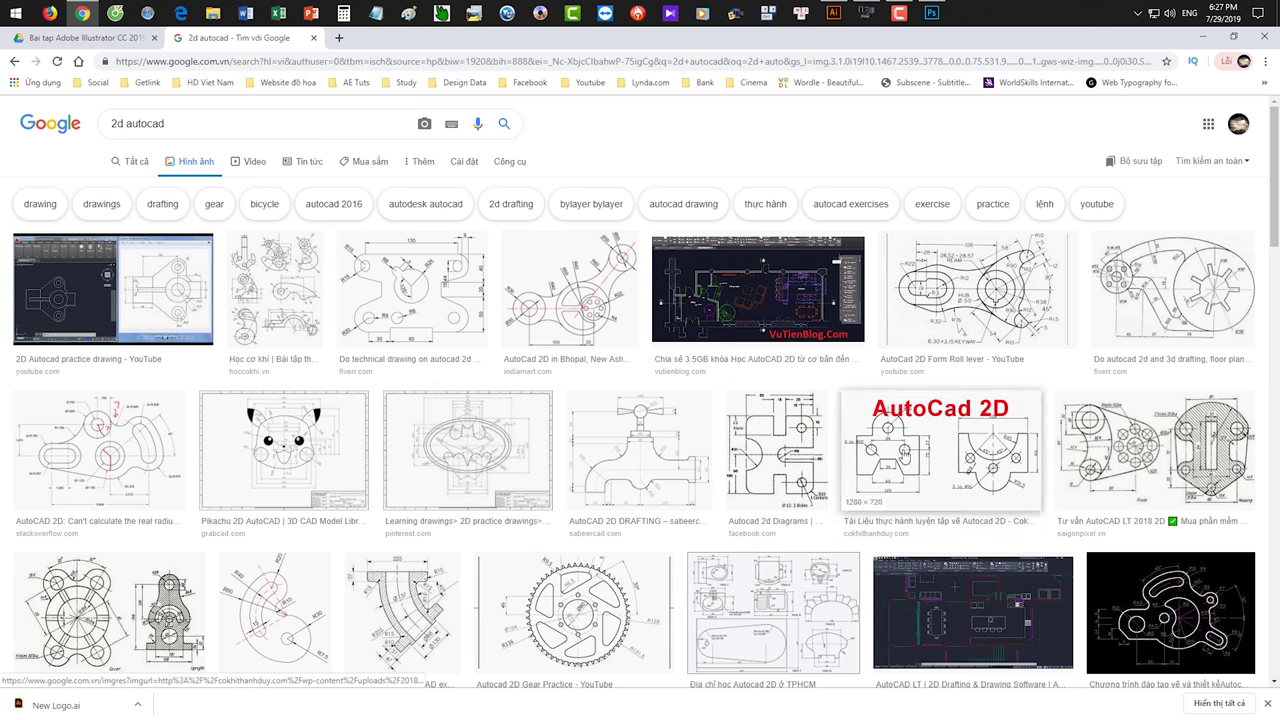
- Scroll the results and preview the yellow-and-red AutoCAD floor-plan drawing
{"action": "scroll", "coordinate": [1043, 472], "scroll_direction": "down", "scroll_amount": 1}
{"action": "scroll", "coordinate": [1043, 472], "scroll_direction": "down", "scroll_amount": 5}
{"action": "scroll", "coordinate": [1040, 471], "scroll_direction": "down", "scroll_amount": 1}
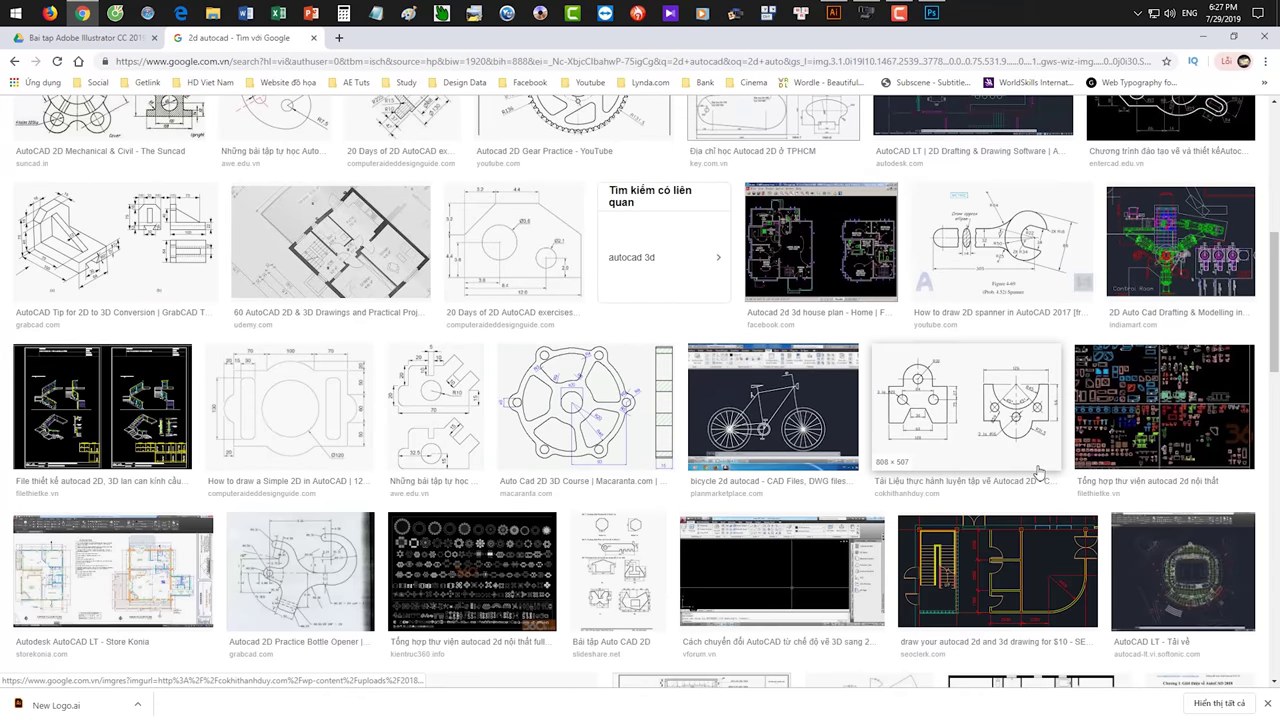
{"action": "scroll", "coordinate": [1035, 470], "scroll_direction": "down", "scroll_amount": 1}
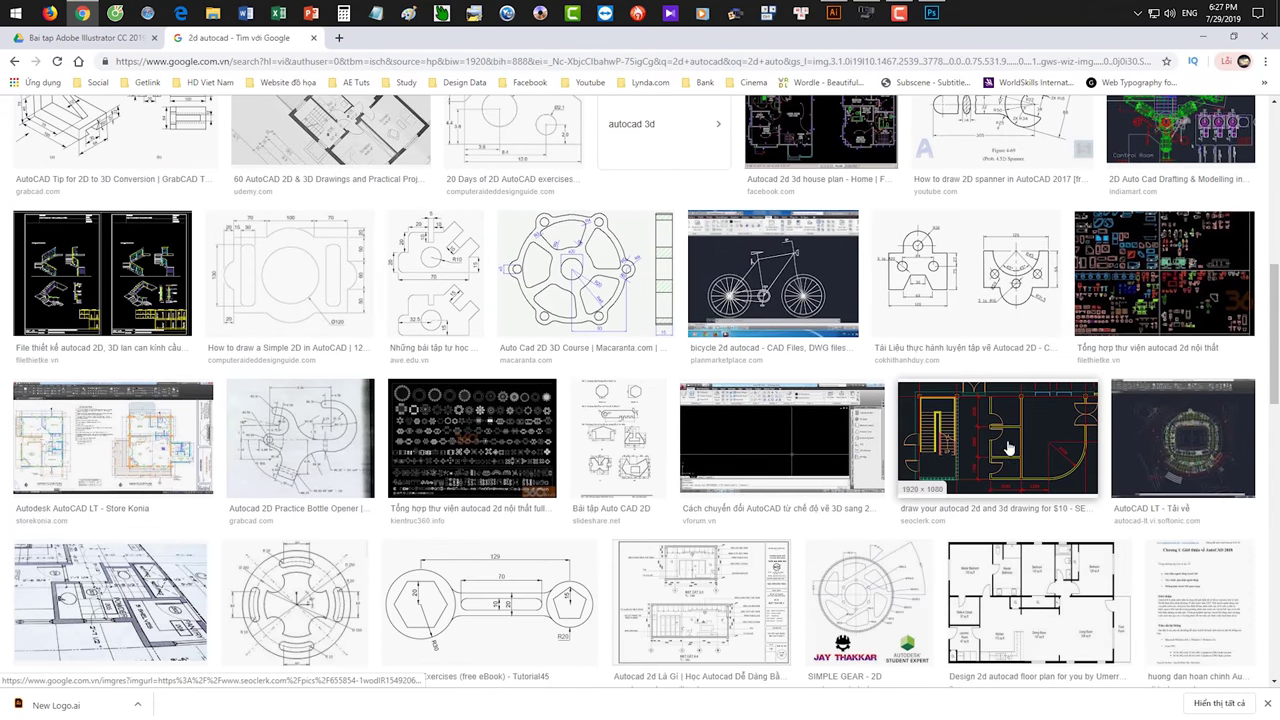
{"action": "left_click", "coordinate": [1012, 452]}
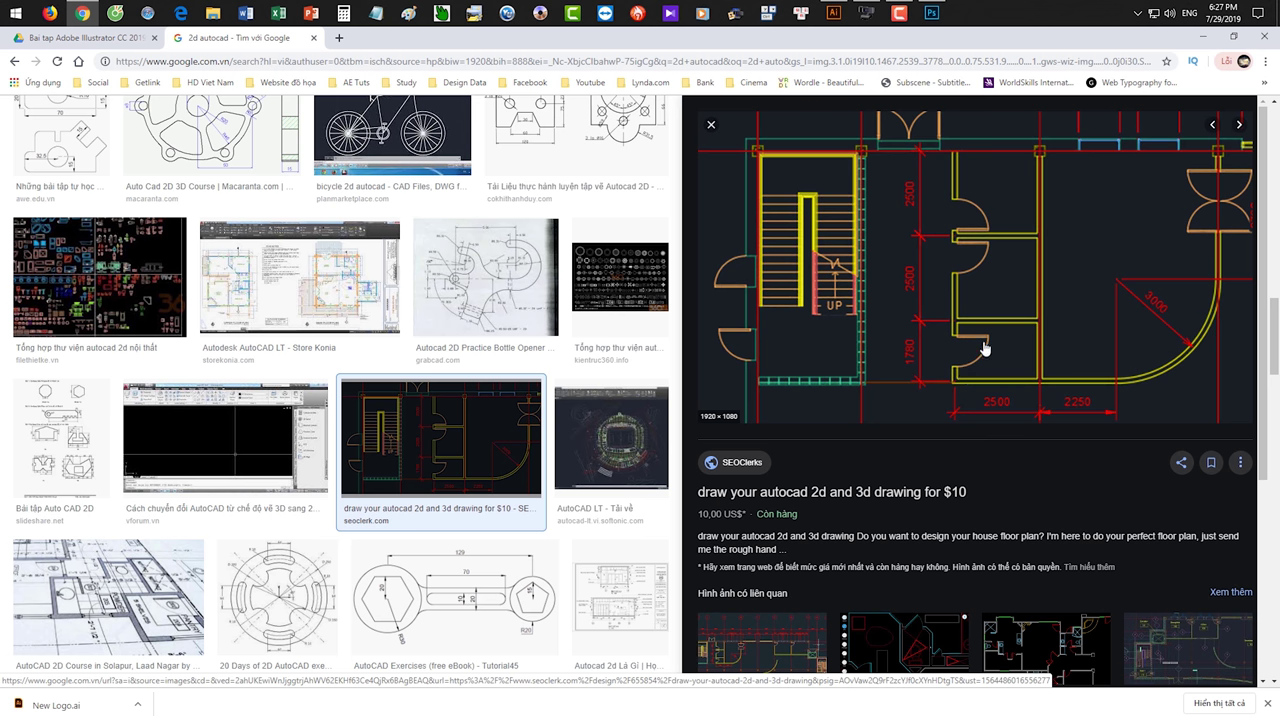
{"action": "left_click", "coordinate": [1203, 36]}
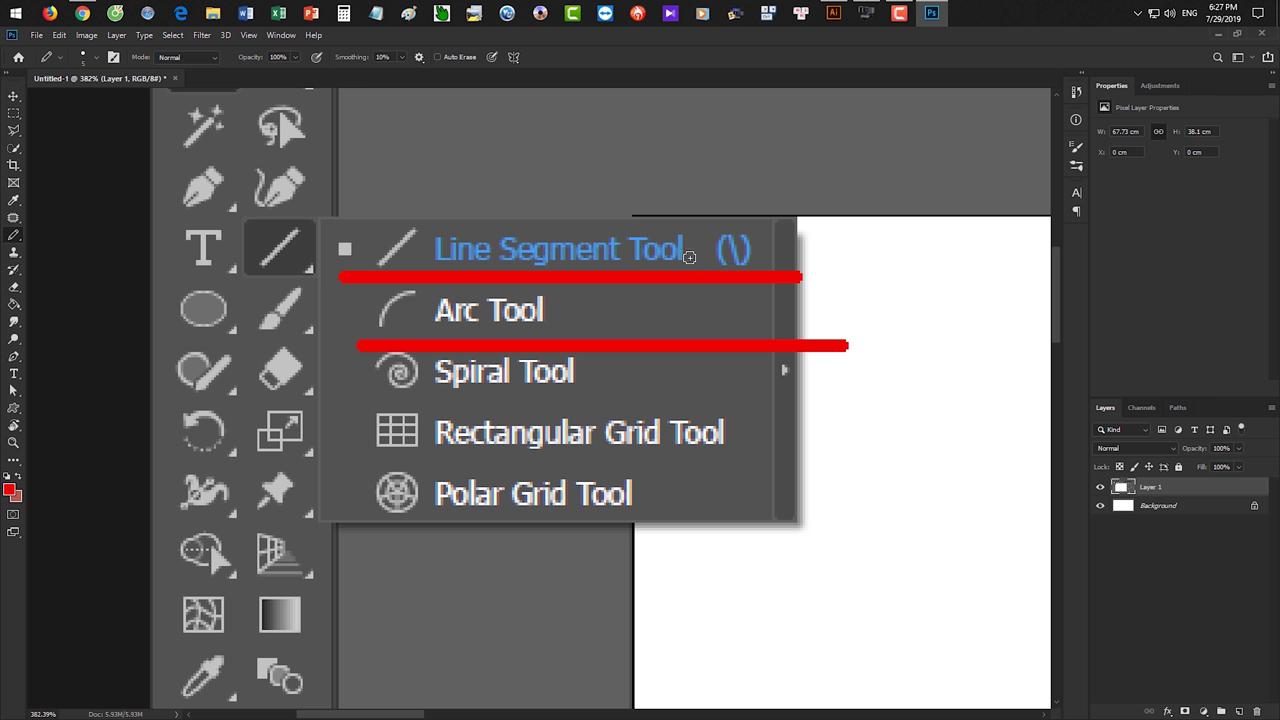
- Switch back to Illustrator's drawing of radiating magenta lines
{"action": "left_click", "coordinate": [835, 13]}
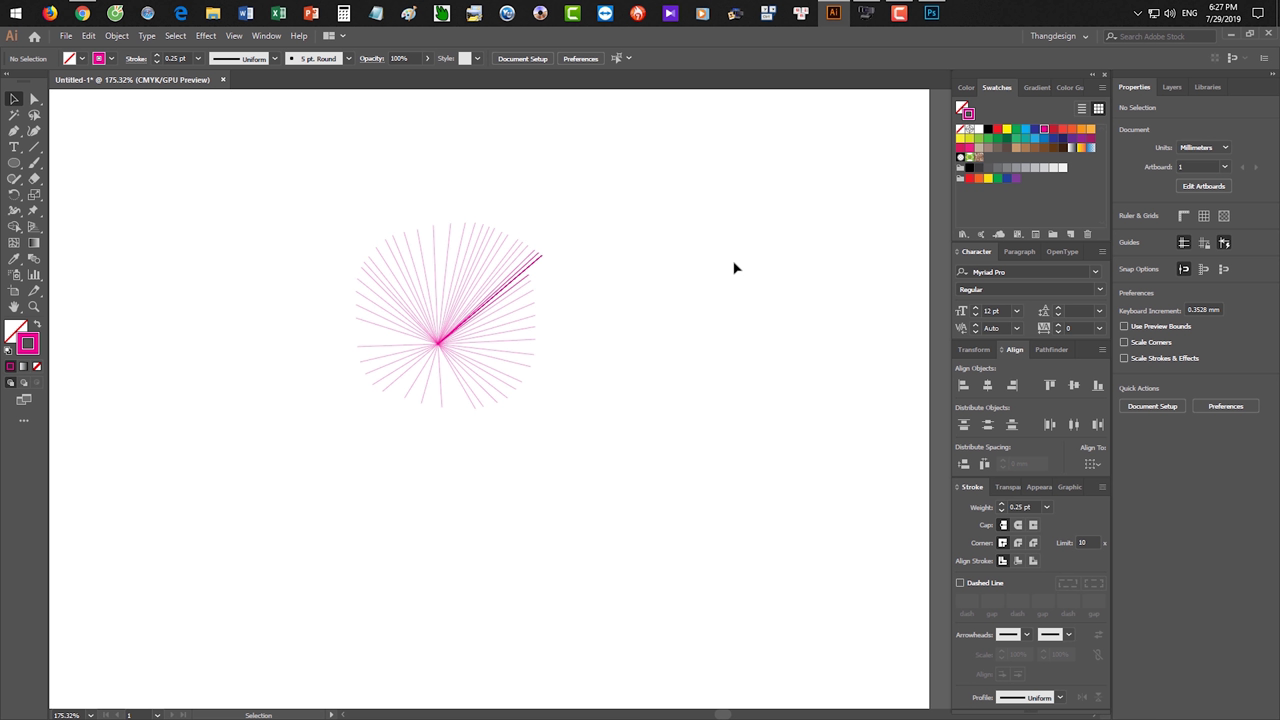
- Delete a test line, then draw a large arc below the line burst with the Arc tool
{"action": "left_click", "coordinate": [34, 146]}
{"action": "left_click_drag", "start_coordinate": [405, 566], "coordinate": [649, 418]}
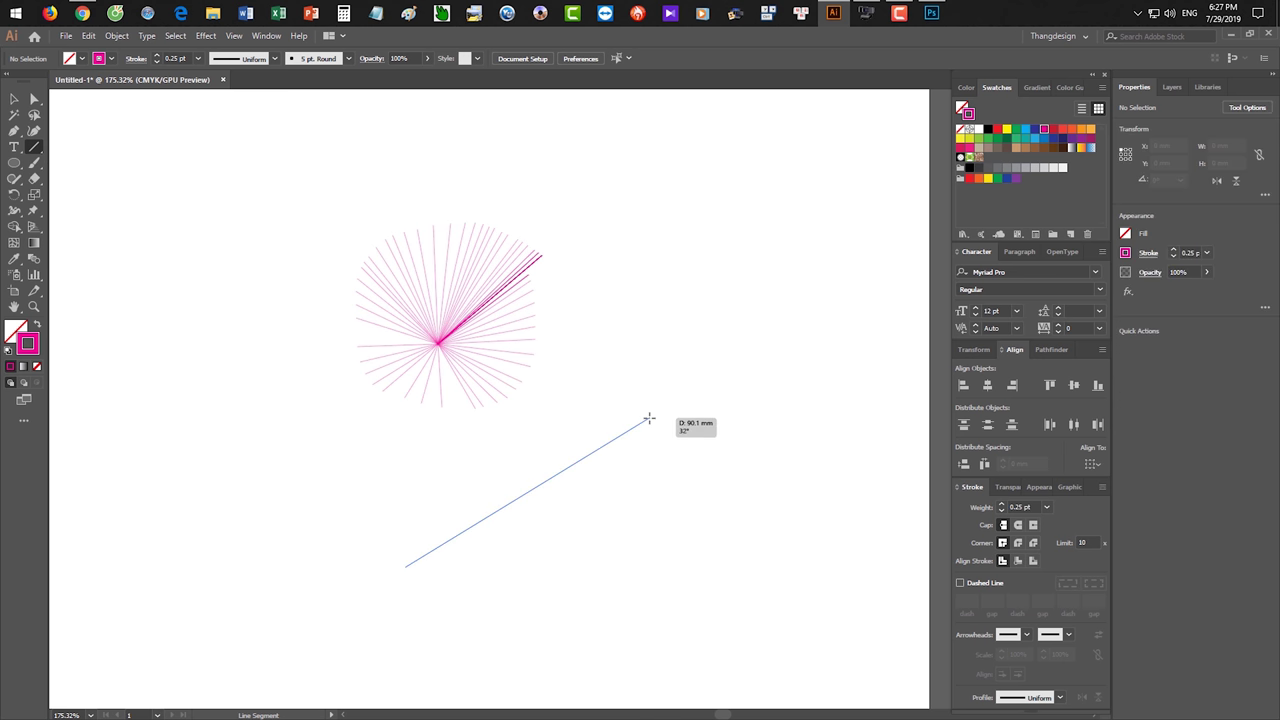
{"action": "key", "text": "Delete"}
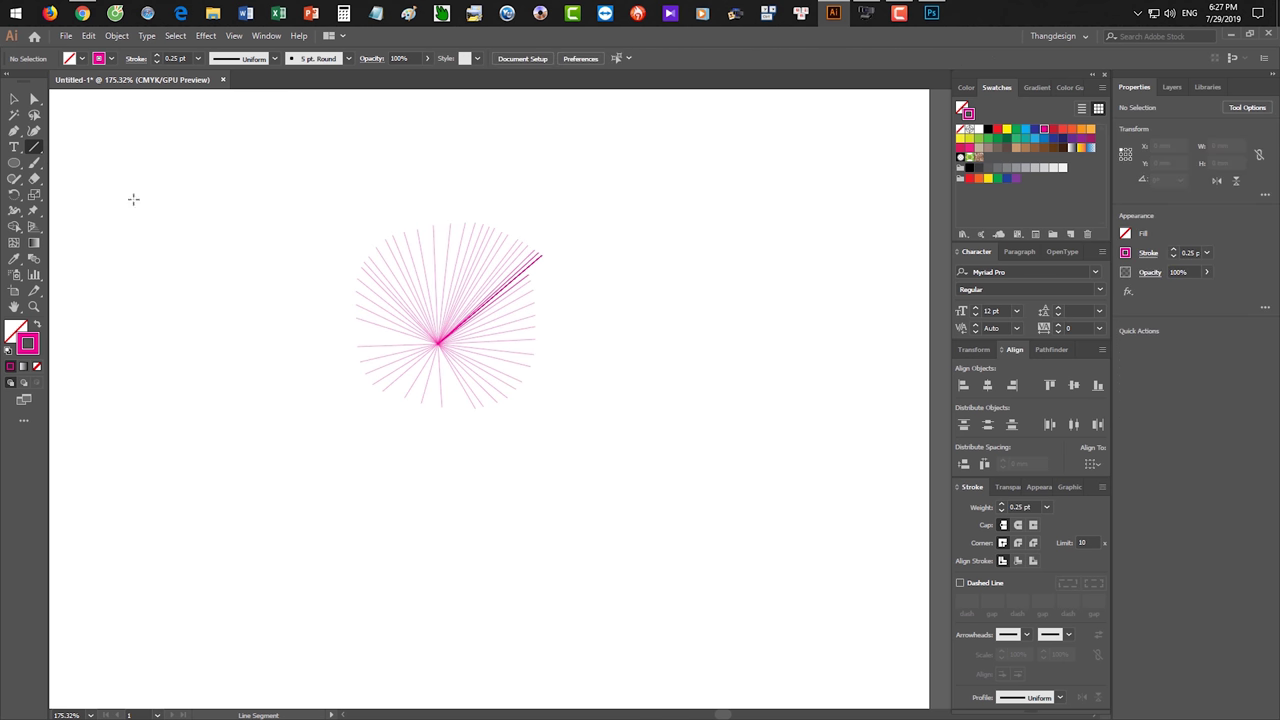
{"action": "left_click_drag", "start_coordinate": [34, 146], "coordinate": [70, 172]}
{"action": "left_click_drag", "start_coordinate": [428, 286], "coordinate": [427, 392]}
{"action": "left_click_drag", "start_coordinate": [427, 392], "coordinate": [586, 484]}
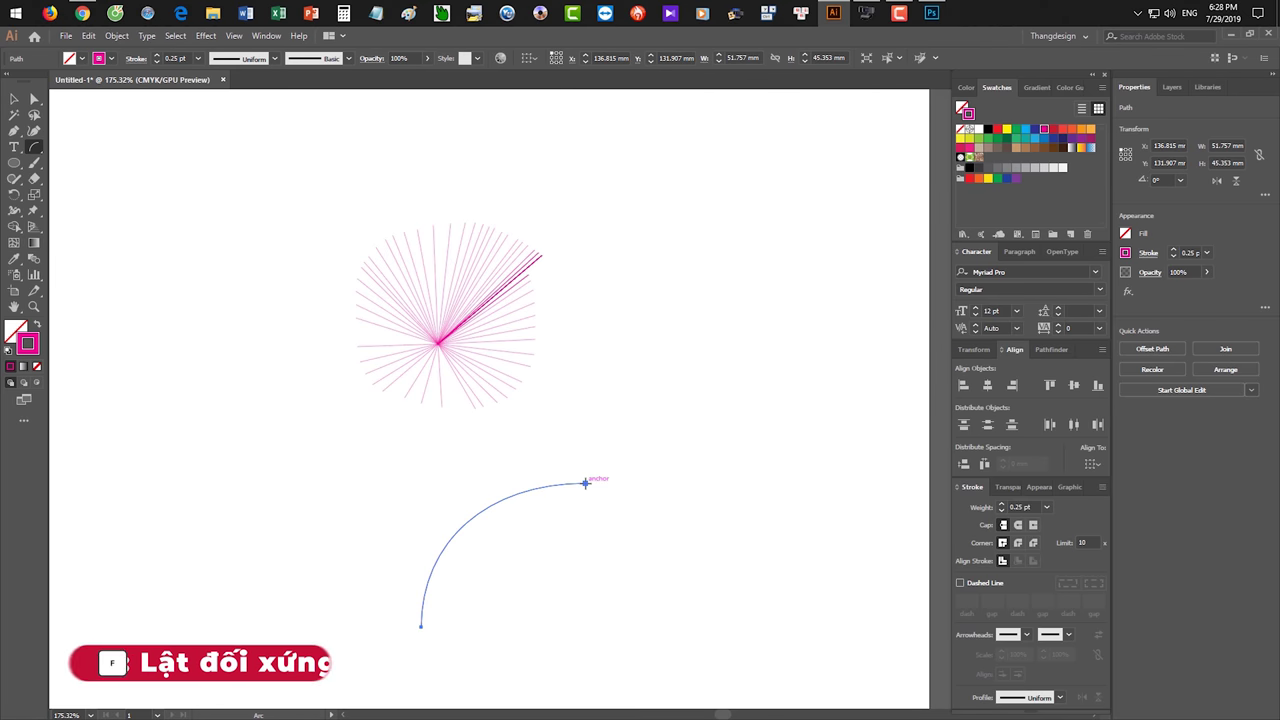
- Draw a second arc to the right with its bulge flipped, then delete all the artwork
{"action": "left_click_drag", "start_coordinate": [585, 483], "coordinate": [586, 483]}
{"action": "mouse_move", "coordinate": [622, 436]}
{"action": "left_mouse_down"}
{"action": "mouse_move", "coordinate": [745, 409]}
{"action": "mouse_move", "coordinate": [743, 325]}
{"action": "left_mouse_up"}
{"action": "key", "text": "Up"}
{"action": "left_click_drag", "start_coordinate": [743, 325], "coordinate": [743, 325]}
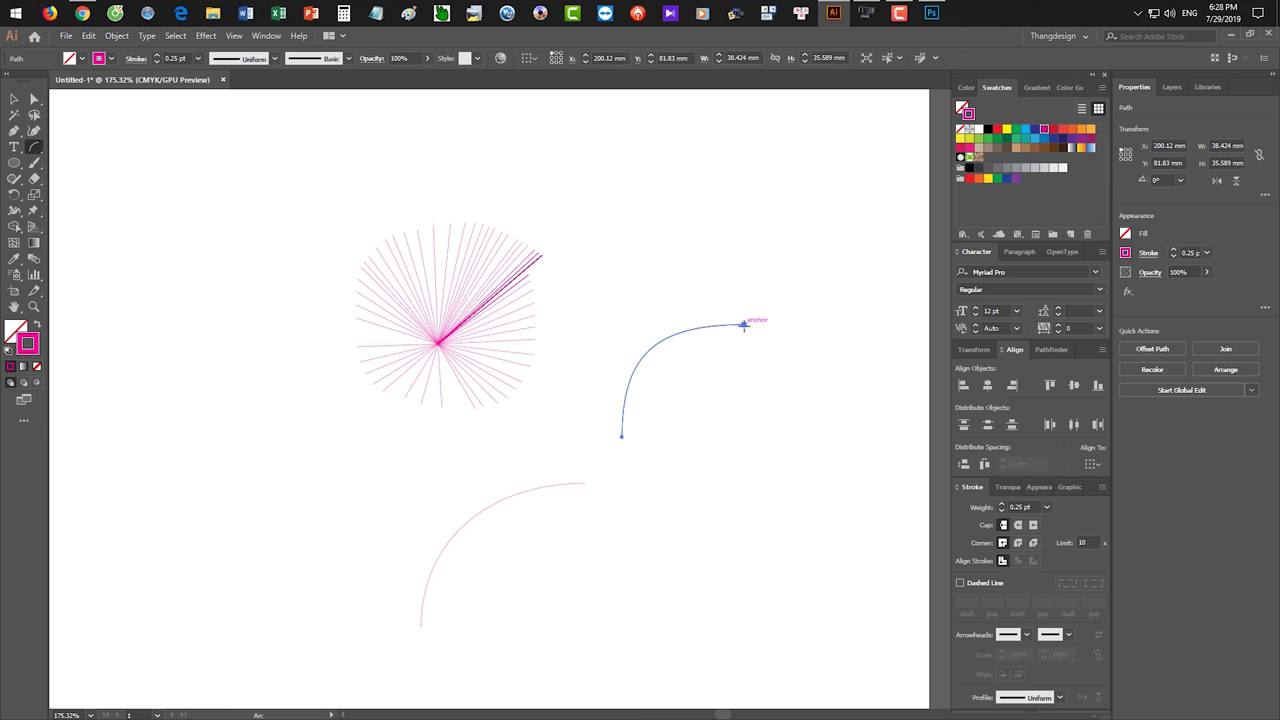
{"action": "key", "text": "ctrl+a"}
{"action": "key", "text": "Delete"}
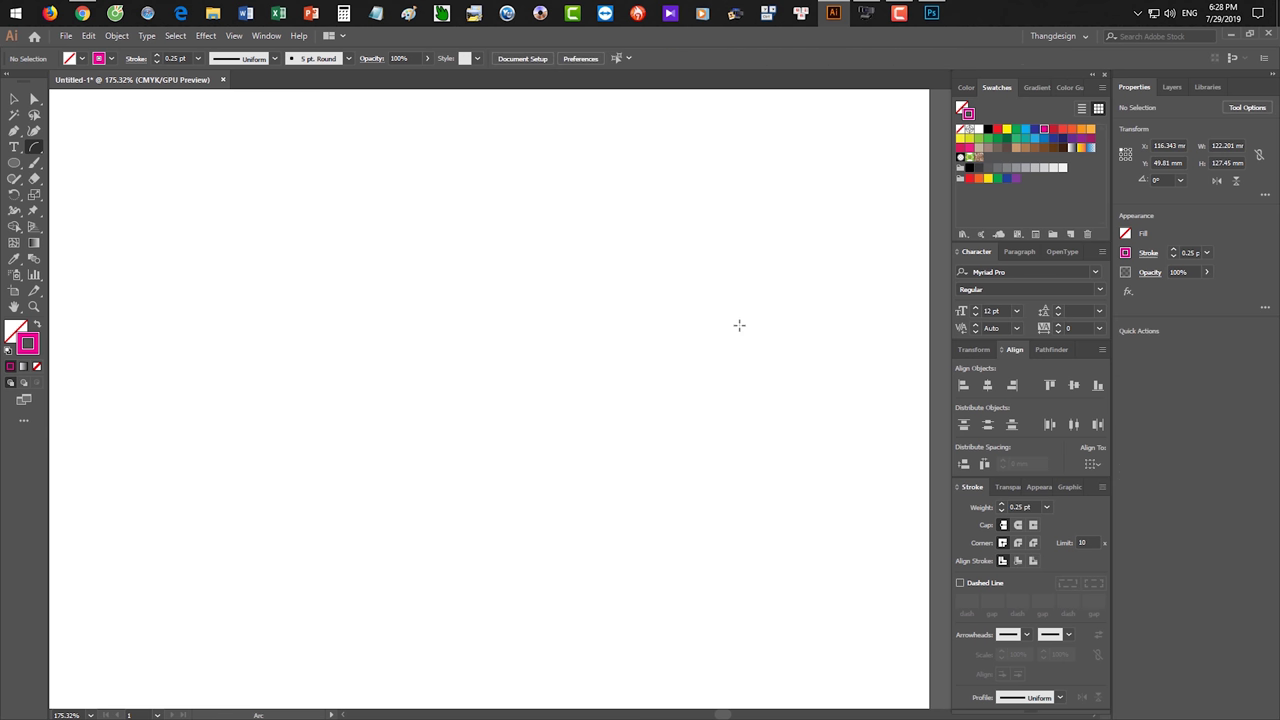
- Draw a large arc from lower left, flipping its bulge with arrows and X, then delete it
{"action": "left_click_drag", "start_coordinate": [348, 504], "coordinate": [701, 277]}
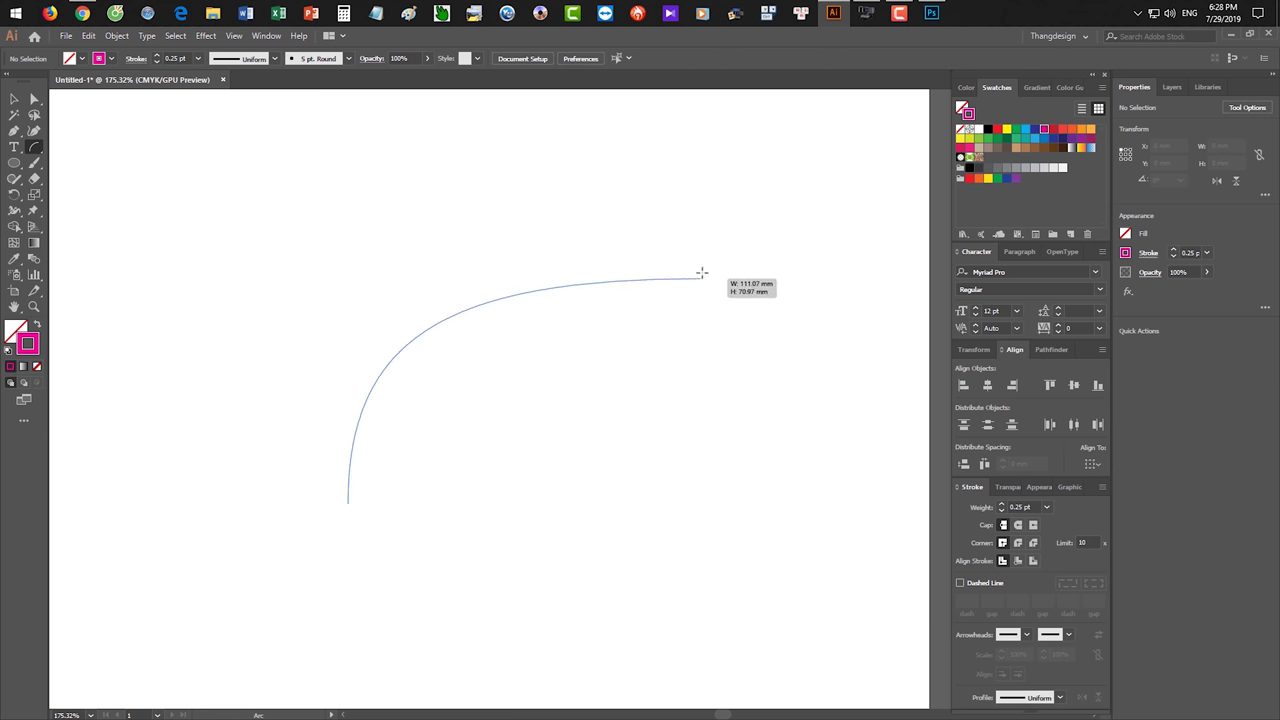
{"action": "left_click_drag", "start_coordinate": [701, 277], "coordinate": [697, 243]}
{"action": "key", "text": "Down"}
{"action": "key", "text": "Down"}
{"action": "key", "text": "Down"}
{"action": "key", "text": "Down"}
{"action": "key", "text": "Down"}
{"action": "key", "text": "Down"}
{"action": "key", "text": "Up"}
{"action": "key", "text": "Up"}
{"action": "key", "text": "Up"}
{"action": "key", "text": "Up"}
{"action": "key", "text": "Up"}
{"action": "key", "text": "Up"}
{"action": "key", "text": "Up"}
{"action": "key", "text": "Up"}
{"action": "key", "text": "Up"}
{"action": "key", "text": "Down"}
{"action": "key", "text": "Down"}
{"action": "key", "text": "Down"}
{"action": "key", "text": "Down"}
{"action": "key", "text": "Down"}
{"action": "key", "text": "Down"}
{"action": "key", "text": "Down"}
{"action": "left_click_drag", "start_coordinate": [697, 243], "coordinate": [638, 246]}
{"action": "key", "text": "Up"}
{"action": "key", "text": "Up"}
{"action": "key", "text": "Up"}
{"action": "key", "text": "Up"}
{"action": "key", "text": "Up"}
{"action": "key", "text": "Up"}
{"action": "key", "text": "Up"}
{"action": "key", "text": "Up"}
{"action": "key", "text": "Up"}
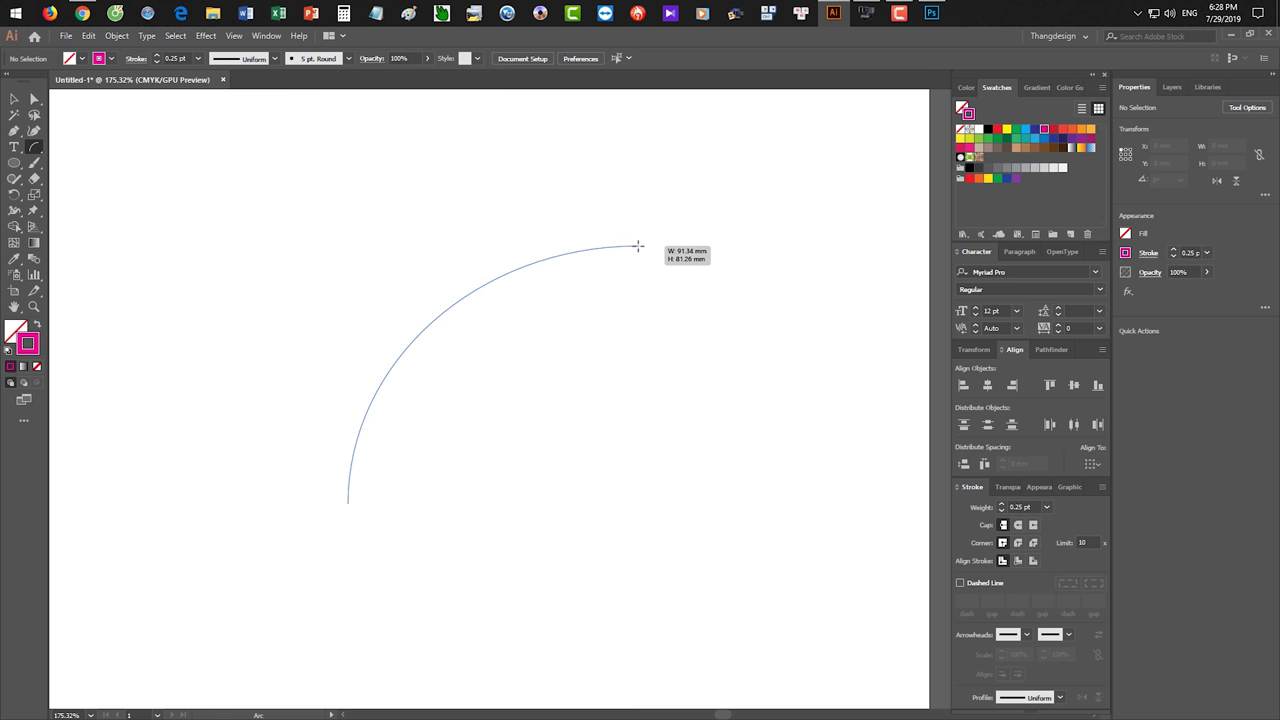
{"action": "key", "text": "x"}
{"action": "key", "text": "x"}
{"action": "key", "text": "x"}
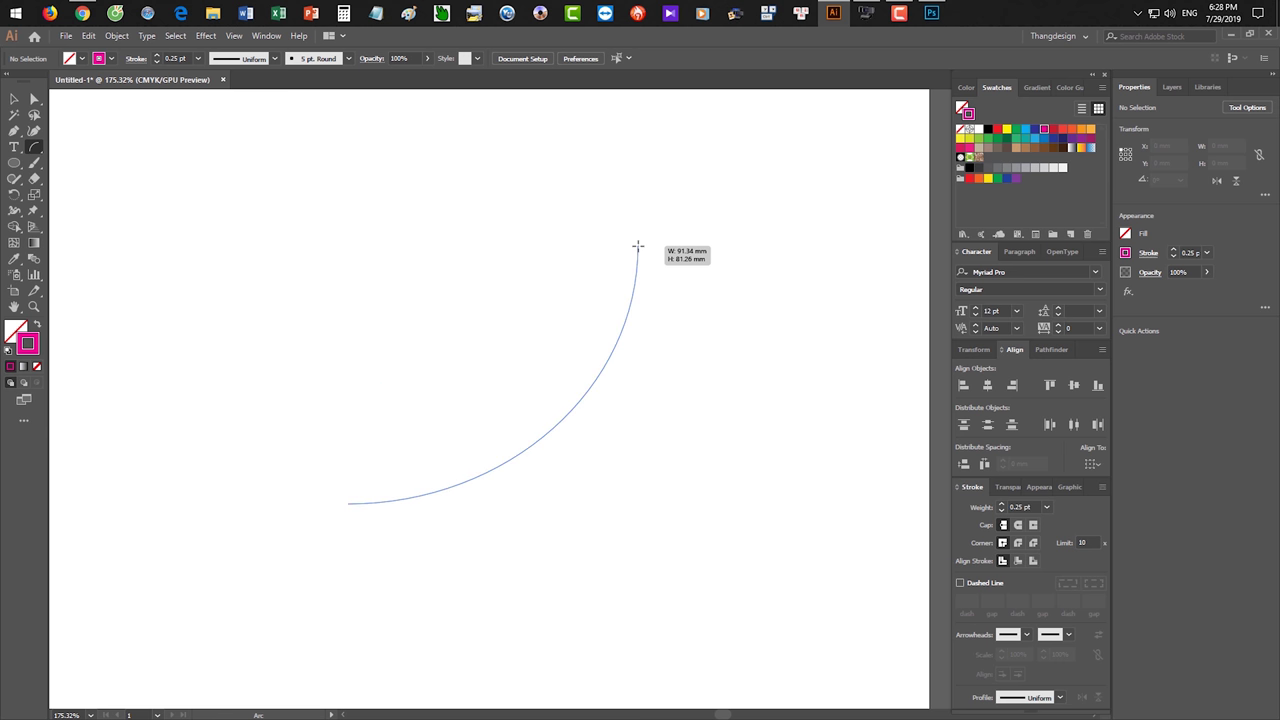
{"action": "key", "text": "x"}
{"action": "left_click_drag", "start_coordinate": [638, 245], "coordinate": [638, 241]}
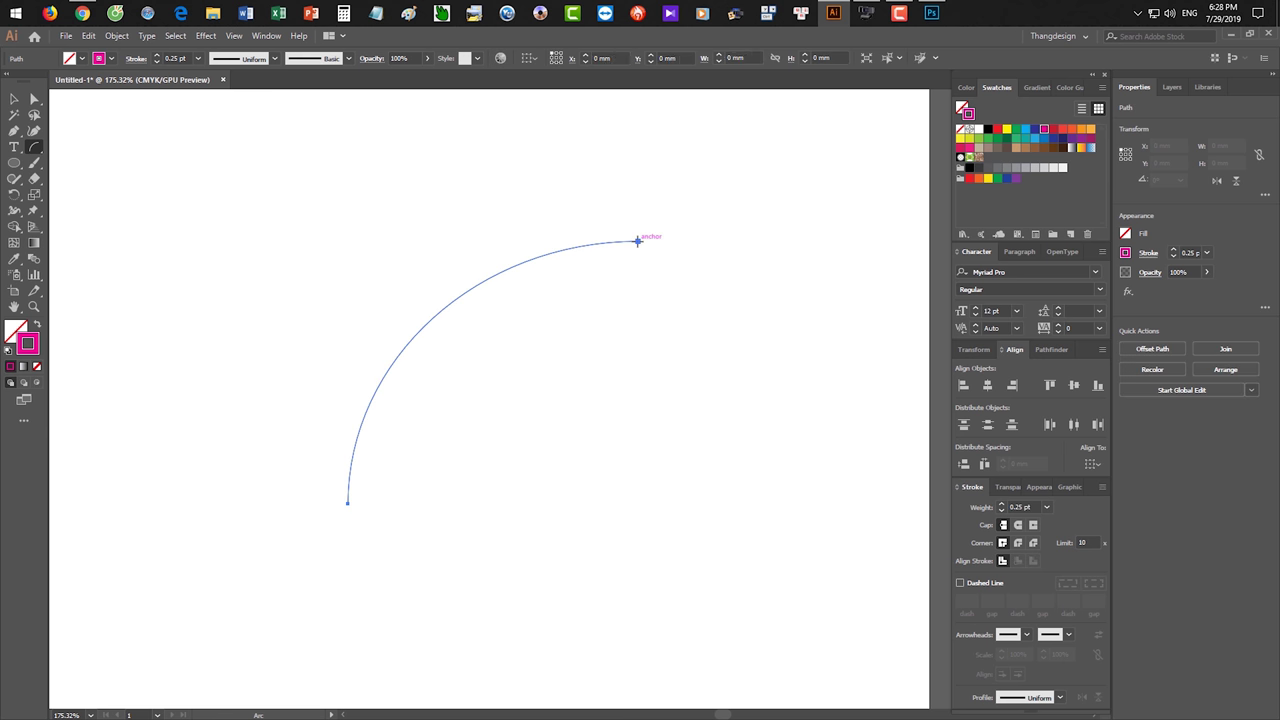
{"action": "key", "text": "Delete"}
- Draw four arcs of different heights fanning up from one shared base point
{"action": "key", "text": "ctrl+minus"}
{"action": "left_click_drag", "start_coordinate": [432, 511], "coordinate": [600, 209]}
{"action": "left_click_drag", "start_coordinate": [432, 511], "coordinate": [506, 134]}
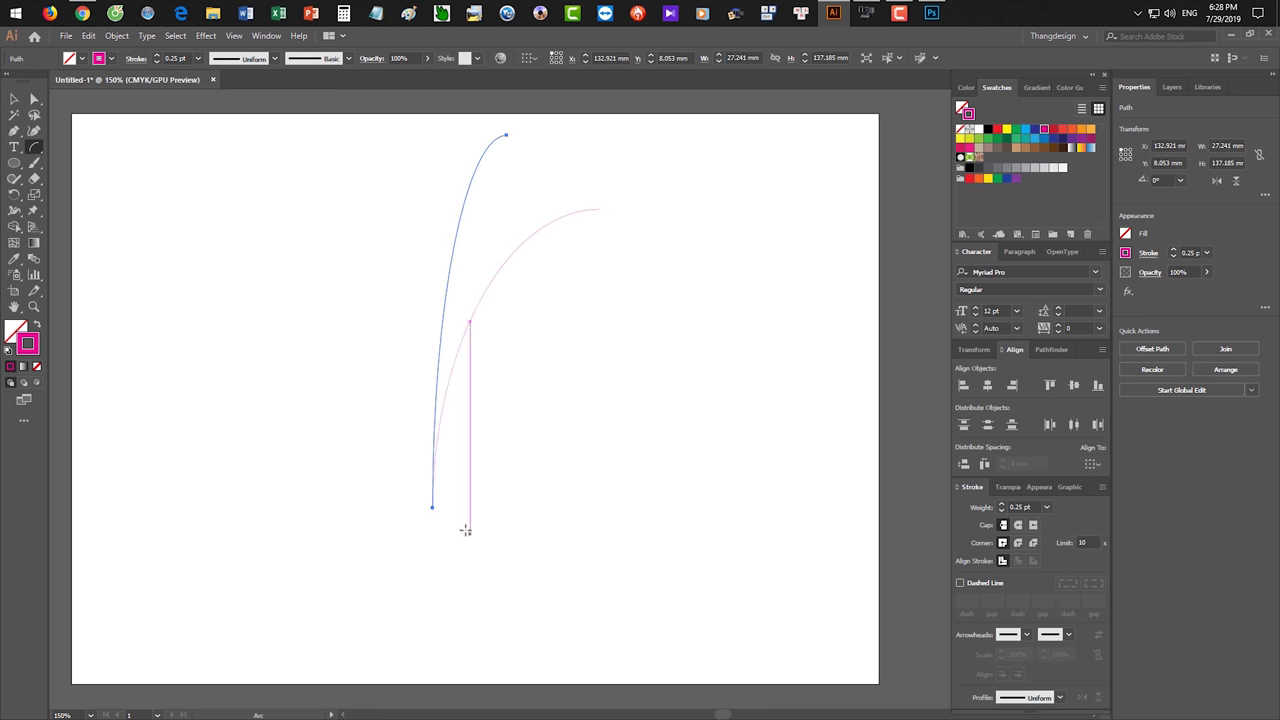
{"action": "mouse_move", "coordinate": [432, 507]}
{"action": "left_mouse_down"}
{"action": "mouse_move", "coordinate": [620, 261]}
{"action": "mouse_move", "coordinate": [535, 274]}
{"action": "left_mouse_up"}
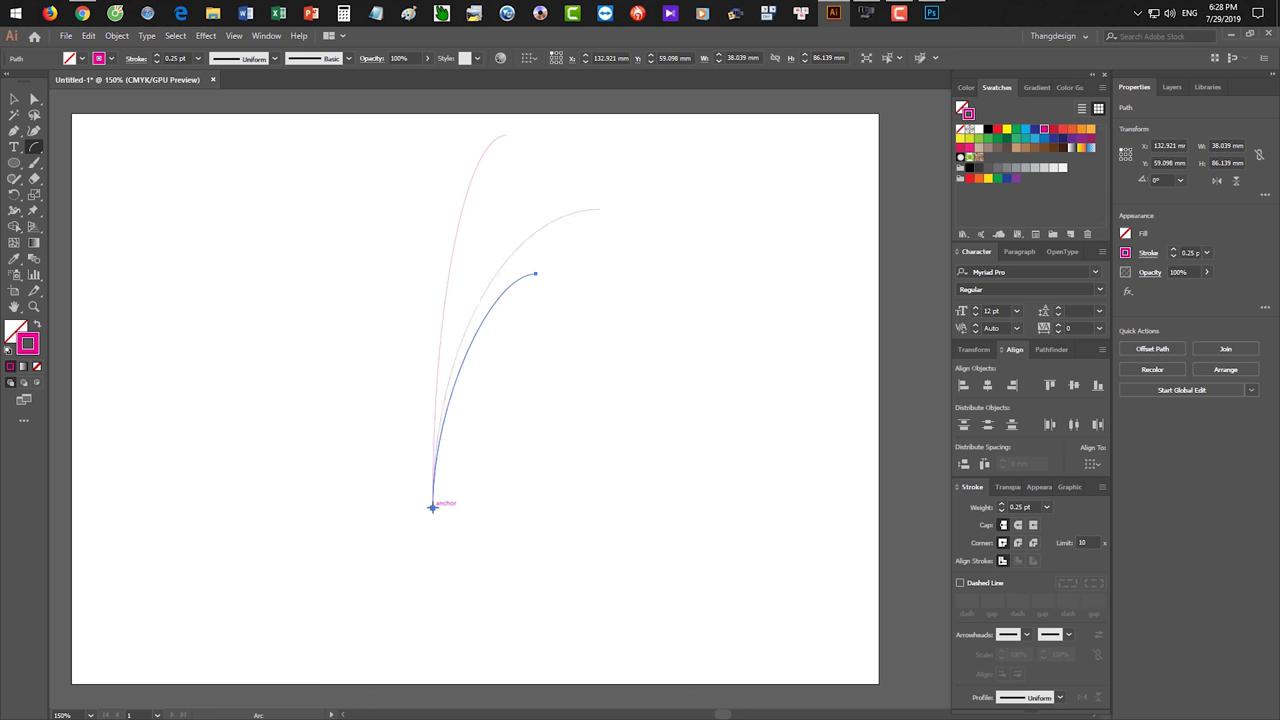
{"action": "mouse_move", "coordinate": [432, 507]}
{"action": "left_mouse_down"}
{"action": "mouse_move", "coordinate": [551, 114]}
{"action": "mouse_move", "coordinate": [569, 134]}
{"action": "left_mouse_up"}
- Select all four arcs and set their stroke weight to 1 pt
{"action": "key", "text": "v"}
{"action": "left_click_drag", "start_coordinate": [666, 530], "coordinate": [406, 260]}
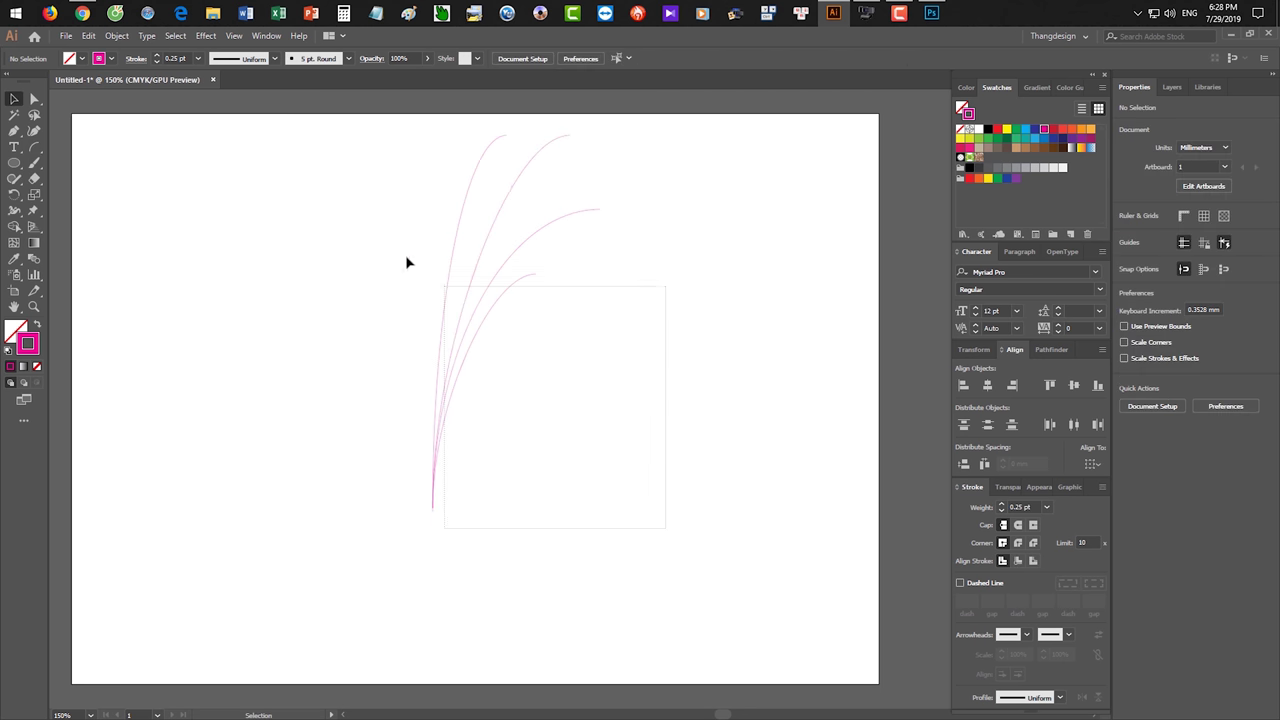
{"action": "left_click", "coordinate": [1045, 507]}
{"action": "left_click", "coordinate": [1067, 229]}
{"action": "left_click", "coordinate": [735, 315]}
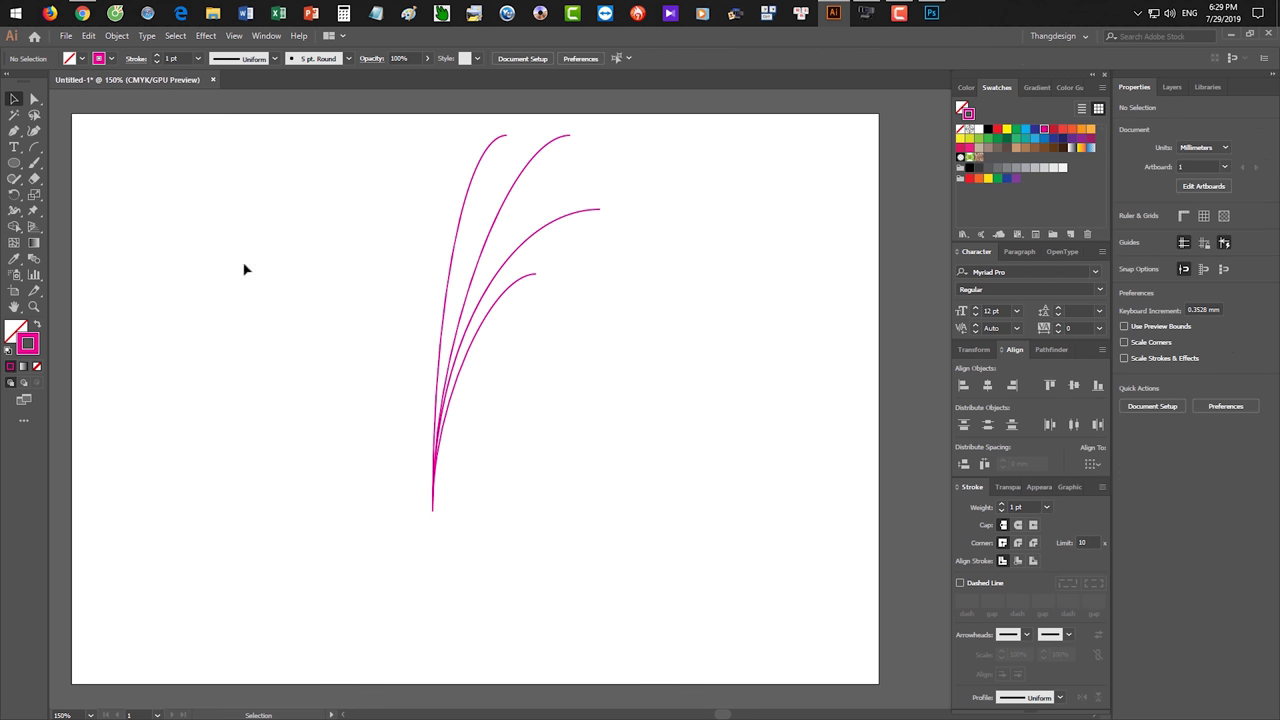
- Set a 0.25 pt stroke and burst radiating lines from the shortest arc's tip
{"action": "left_click_drag", "start_coordinate": [37, 150], "coordinate": [72, 146]}
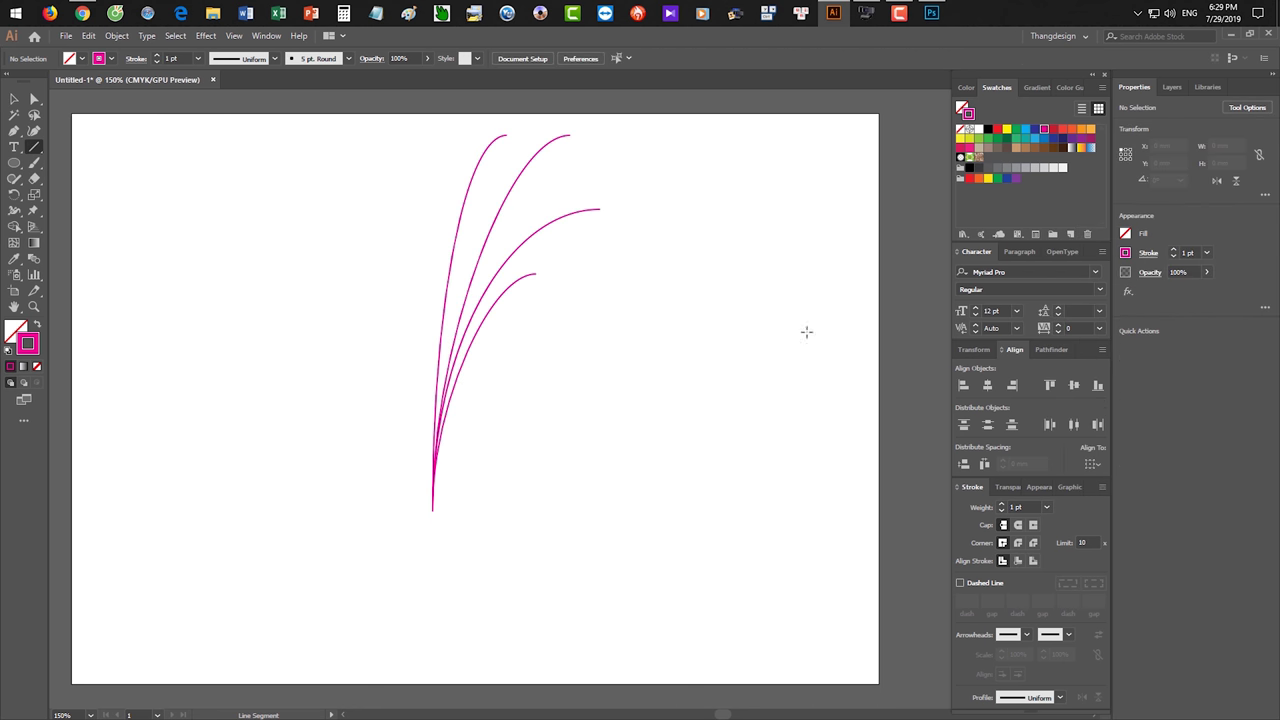
{"action": "left_click", "coordinate": [1046, 507]}
{"action": "left_click", "coordinate": [1075, 186]}
{"action": "left_click_drag", "start_coordinate": [535, 273], "coordinate": [511, 207]}
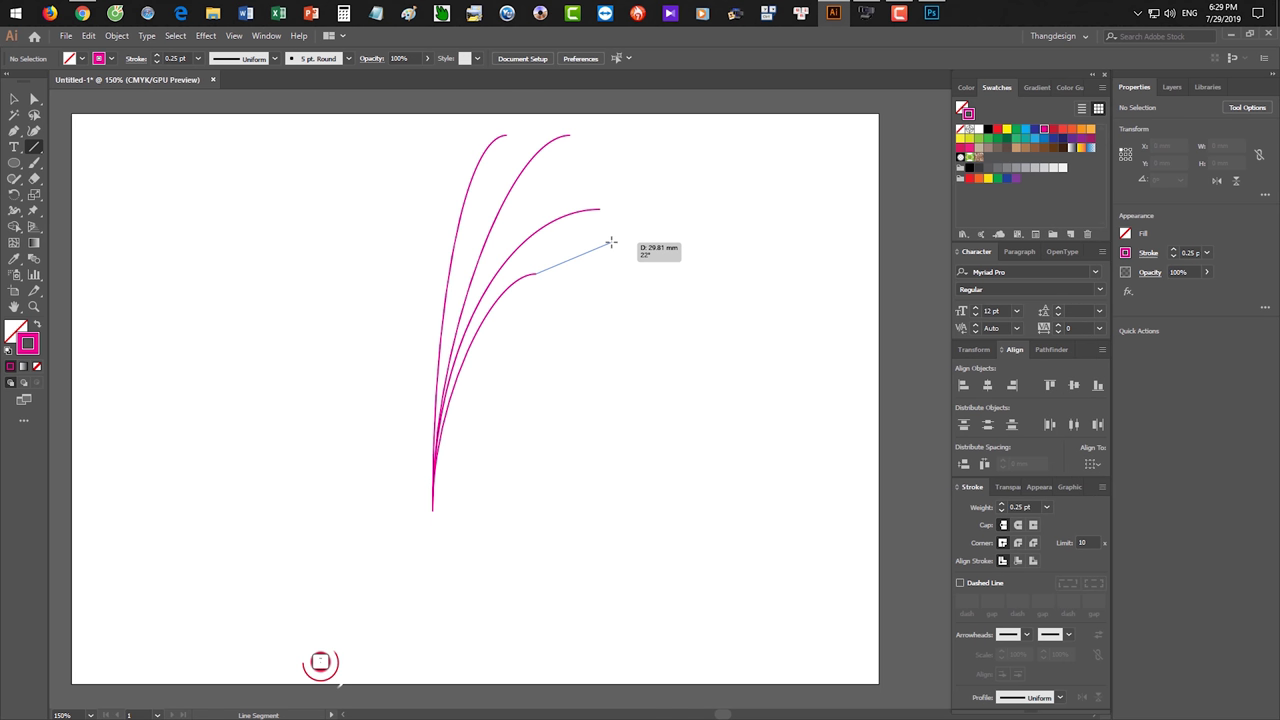
{"action": "key", "text": "grave"}
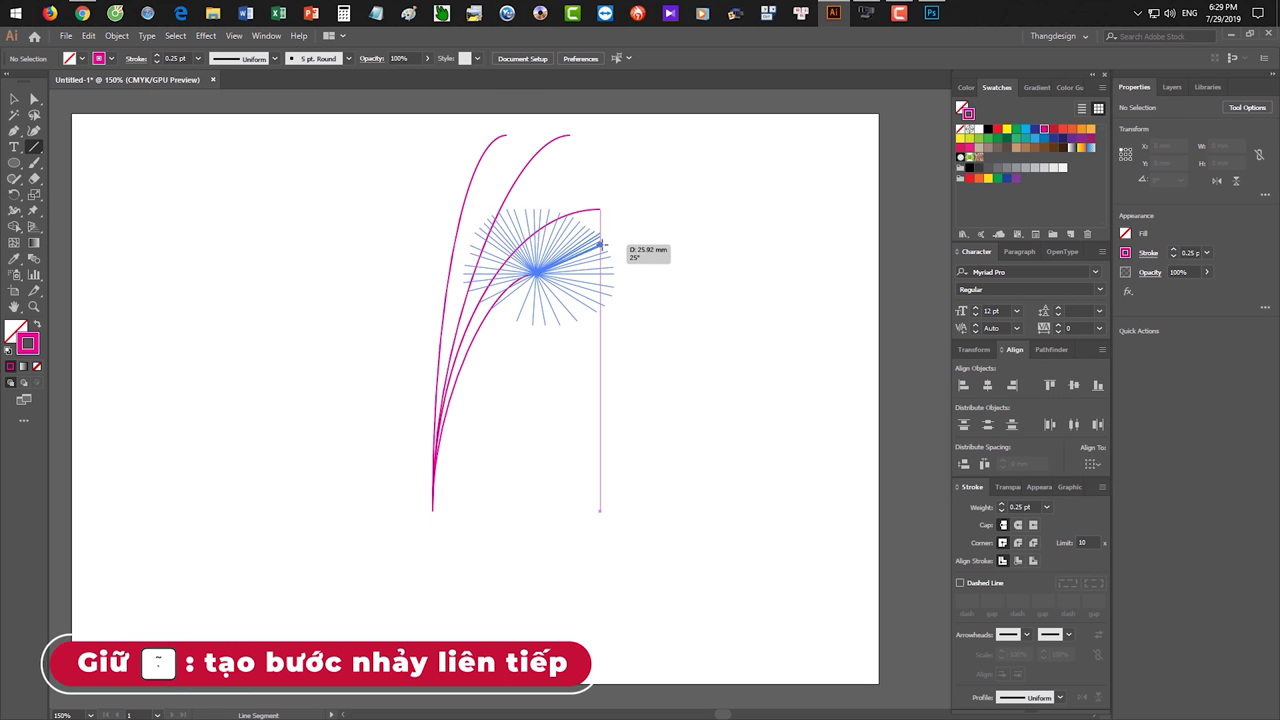
{"action": "left_click_drag", "start_coordinate": [511, 207], "coordinate": [600, 246]}
- Add line bursts at the tips of the tallest, middle and remaining arcs
{"action": "left_click_drag", "start_coordinate": [505, 135], "coordinate": [572, 160]}
{"action": "key", "text": "grave"}
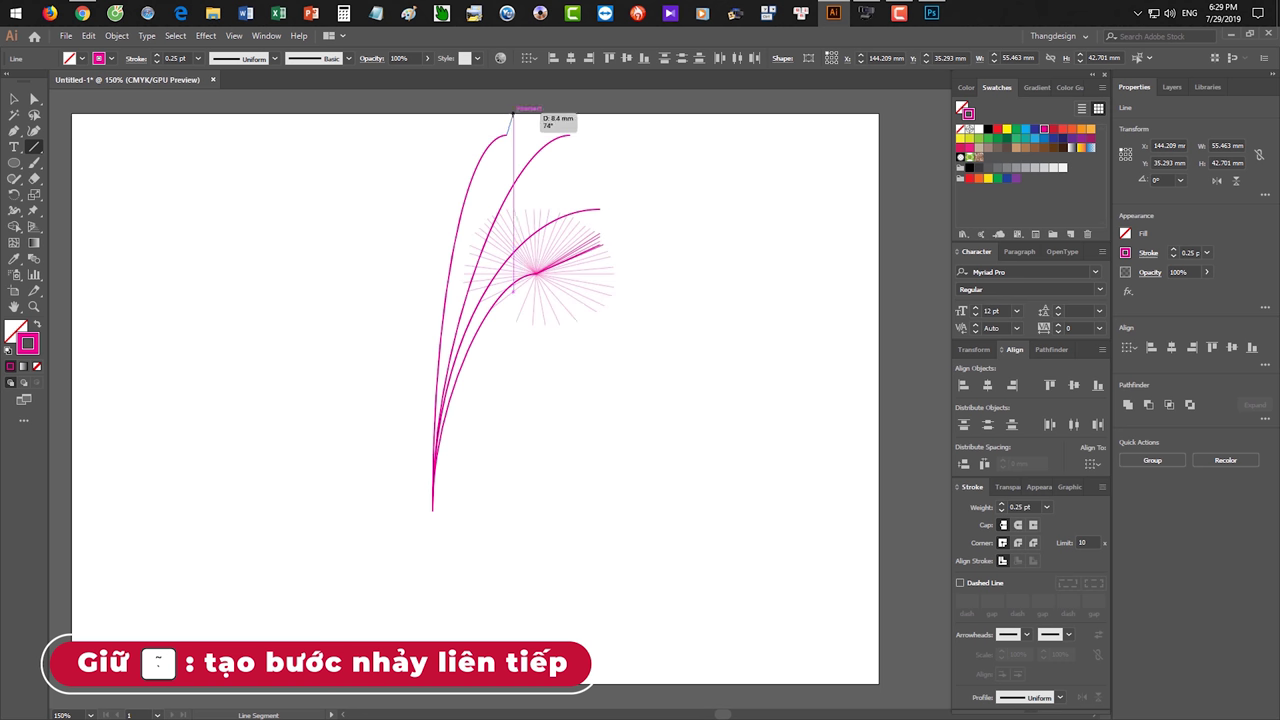
{"action": "left_click_drag", "start_coordinate": [572, 160], "coordinate": [558, 125]}
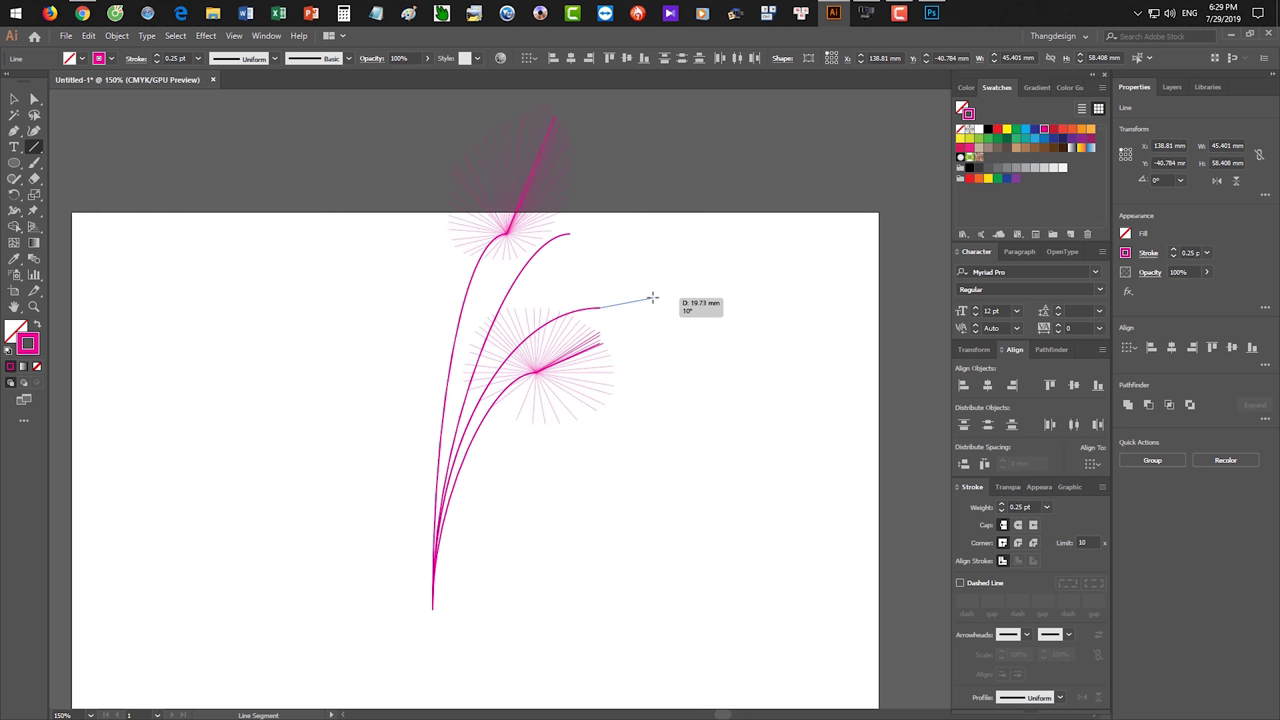
{"action": "key", "text": "grave"}
{"action": "left_click_drag", "start_coordinate": [601, 307], "coordinate": [648, 292]}
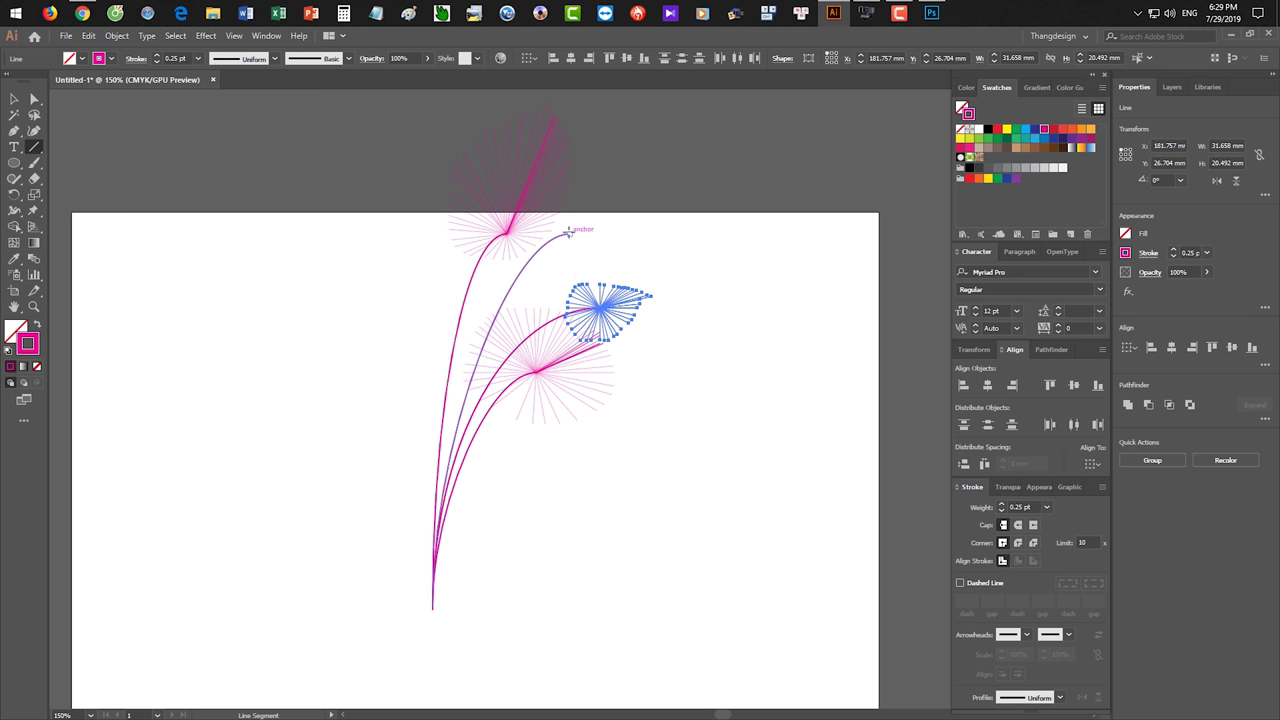
{"action": "left_click_drag", "start_coordinate": [570, 234], "coordinate": [620, 212]}
{"action": "key", "text": "grave"}
{"action": "key", "text": "ctrl+shift+a"}
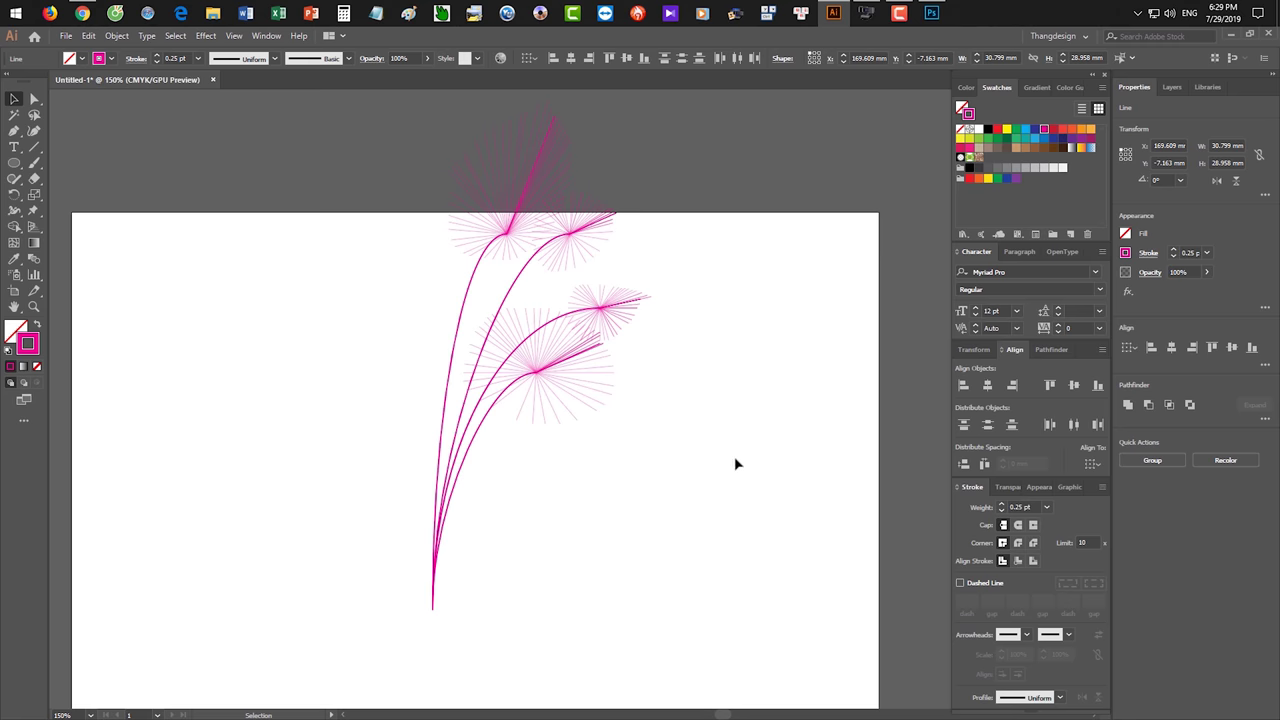
- Move the whole arc-and-burst flower artwork down onto the page
{"action": "left_click_drag", "start_coordinate": [734, 456], "coordinate": [686, 489]}
{"action": "left_click_drag", "start_coordinate": [569, 429], "coordinate": [626, 533]}
{"action": "left_click", "coordinate": [626, 533]}
{"action": "left_click_drag", "start_coordinate": [526, 229], "coordinate": [686, 672]}
{"action": "key", "text": "ctrl+a"}
{"action": "left_click_drag", "start_coordinate": [634, 471], "coordinate": [655, 399]}
{"action": "scroll", "coordinate": [655, 399], "scroll_direction": "down", "scroll_amount": 2}
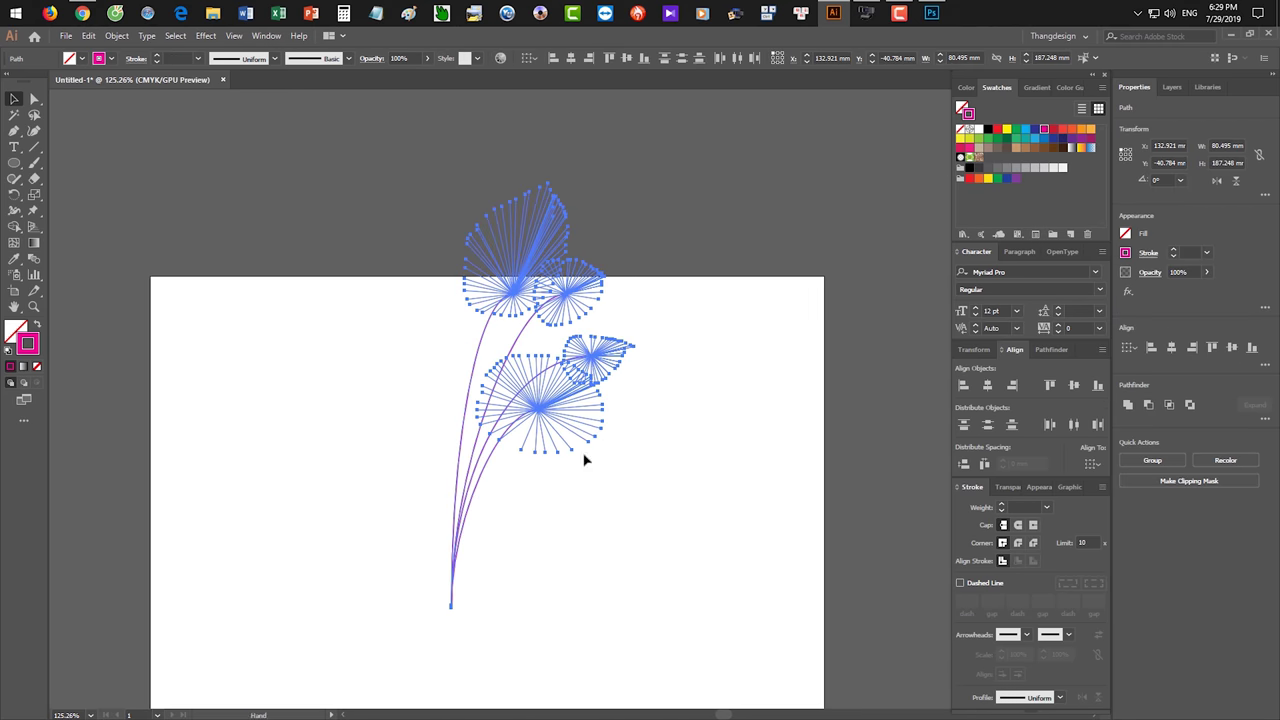
{"action": "left_click_drag", "start_coordinate": [500, 420], "coordinate": [497, 565]}
{"action": "key", "text": "ctrl+shift+a"}
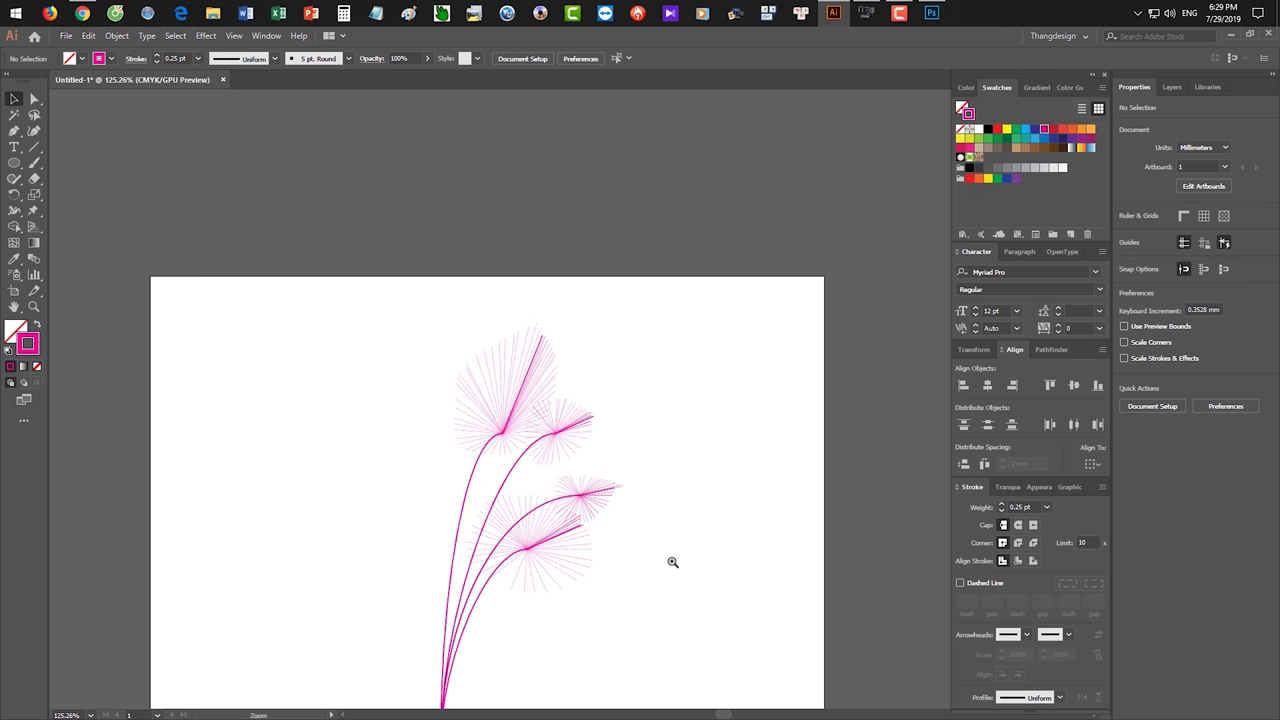
- Select all the flower artwork and delete it, then bring up Chrome
{"action": "mouse_move", "coordinate": [671, 560]}
{"action": "left_mouse_down"}
{"action": "mouse_move", "coordinate": [774, 442]}
{"action": "mouse_move", "coordinate": [714, 547]}
{"action": "left_mouse_up"}
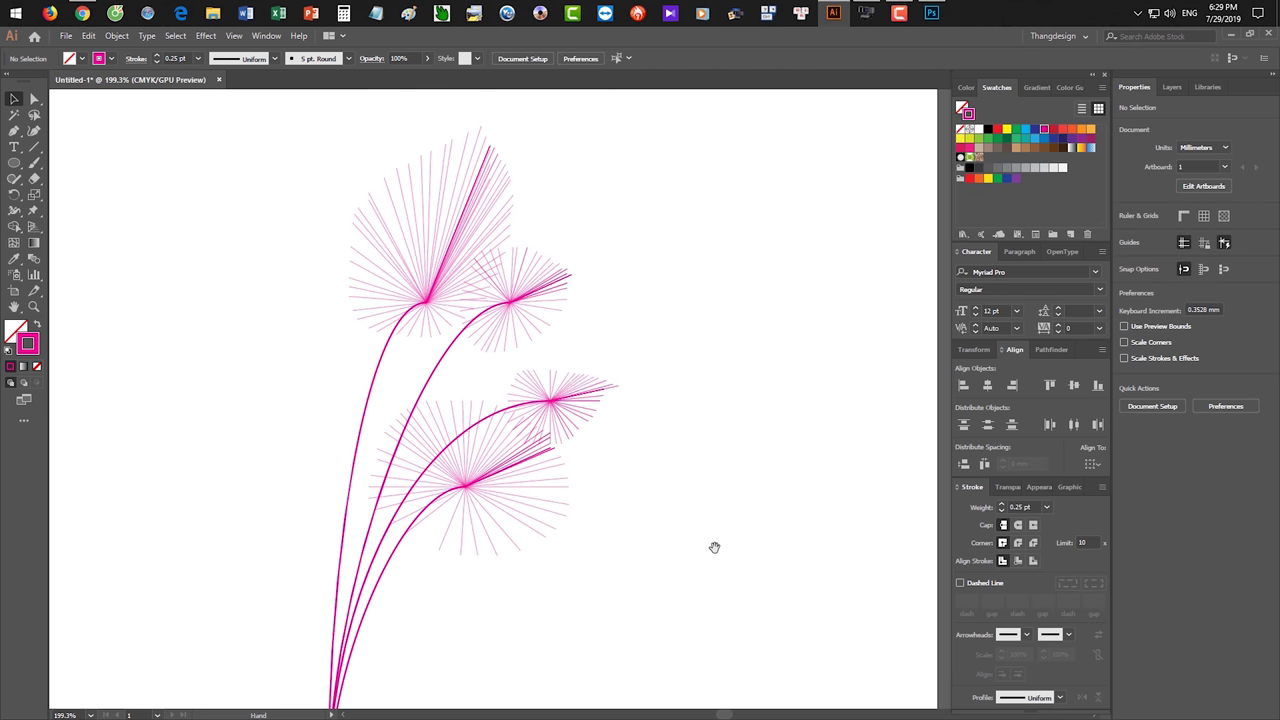
{"action": "scroll", "coordinate": [711, 543], "scroll_direction": "down", "scroll_amount": 2}
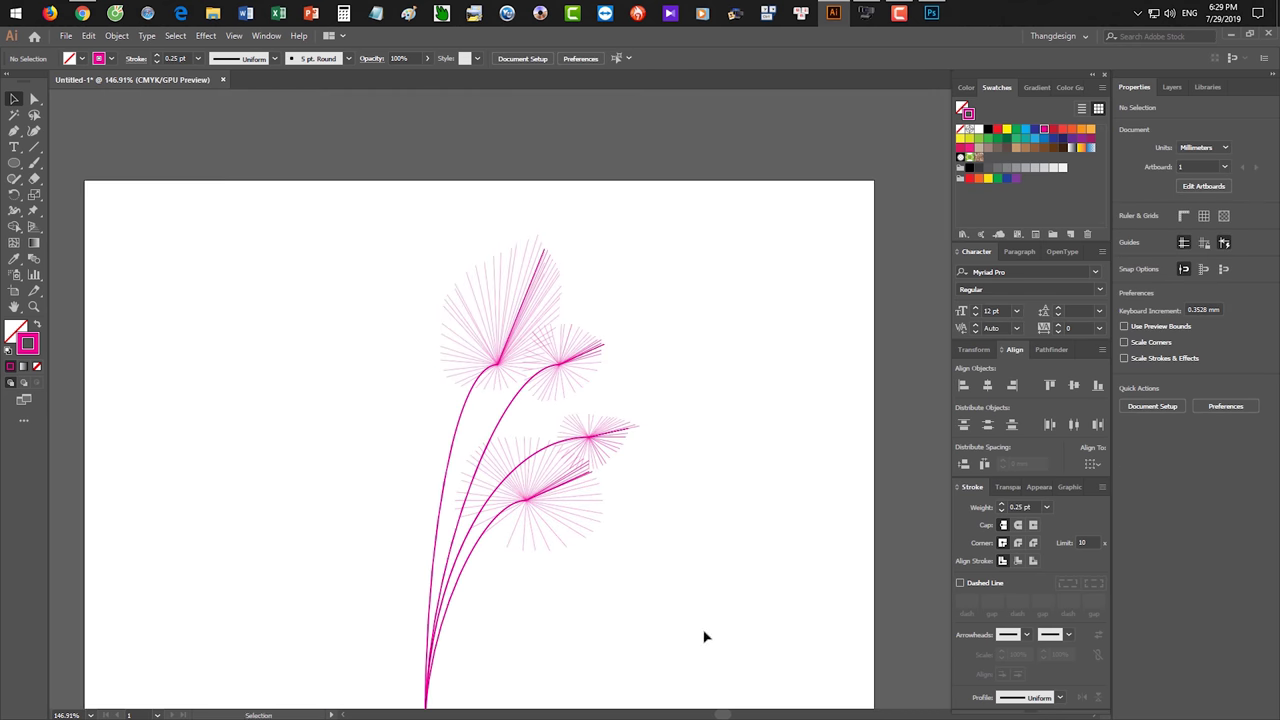
{"action": "key", "text": "ctrl+a"}
{"action": "key", "text": "Delete"}
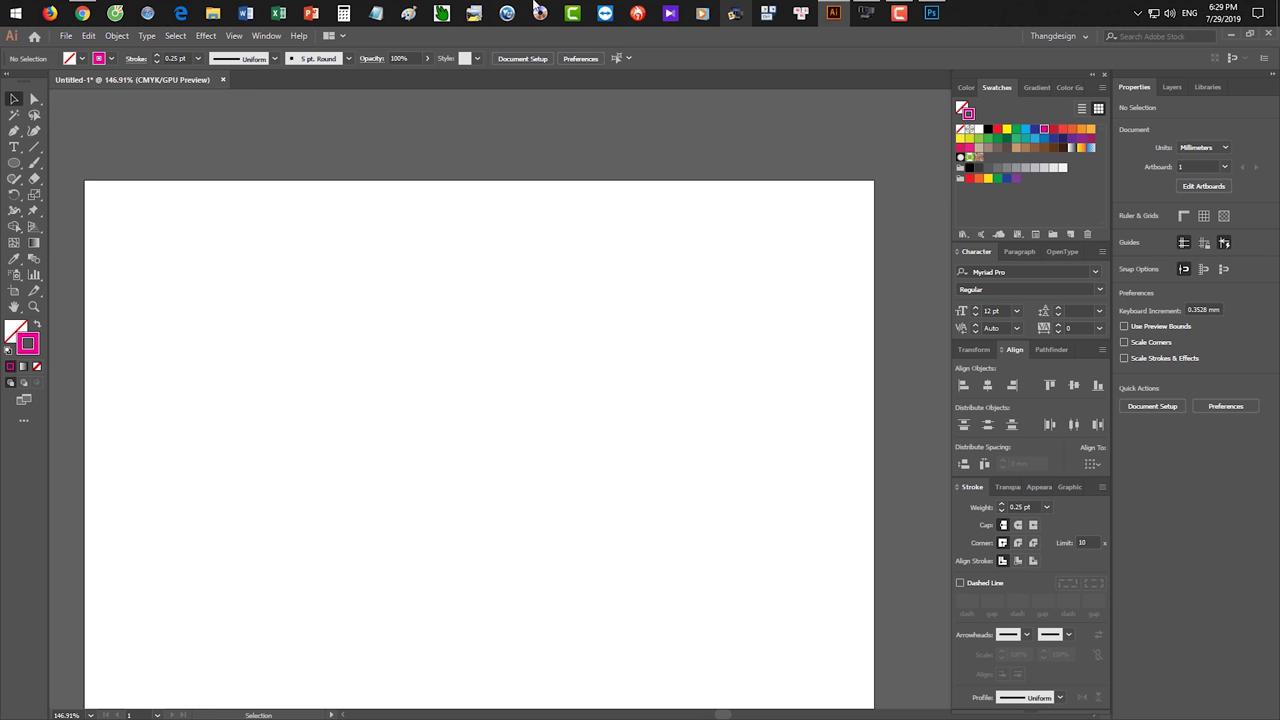
{"action": "left_click", "coordinate": [84, 13]}
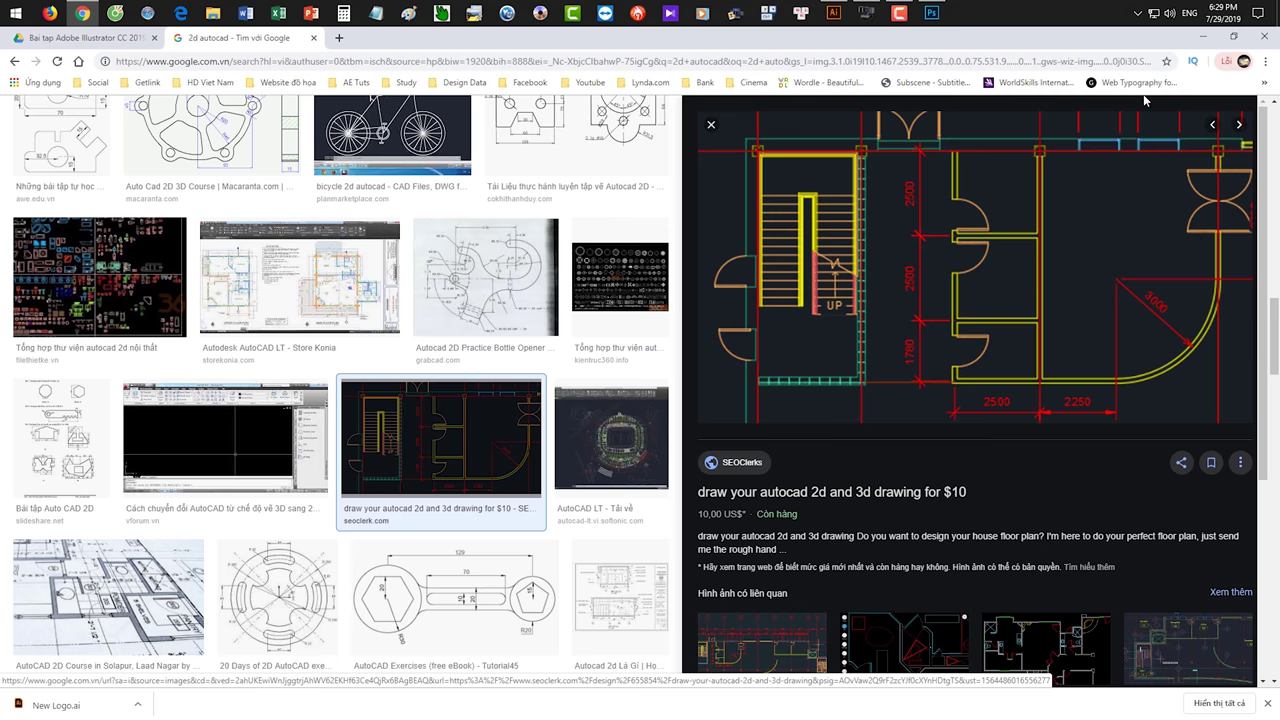
- Draw an upper horizontal line and a shorter one below it, checking the AutoCAD reference
{"action": "left_click", "coordinate": [1203, 37]}
{"action": "left_click", "coordinate": [33, 147]}
{"action": "left_click_drag", "start_coordinate": [245, 299], "coordinate": [381, 299]}
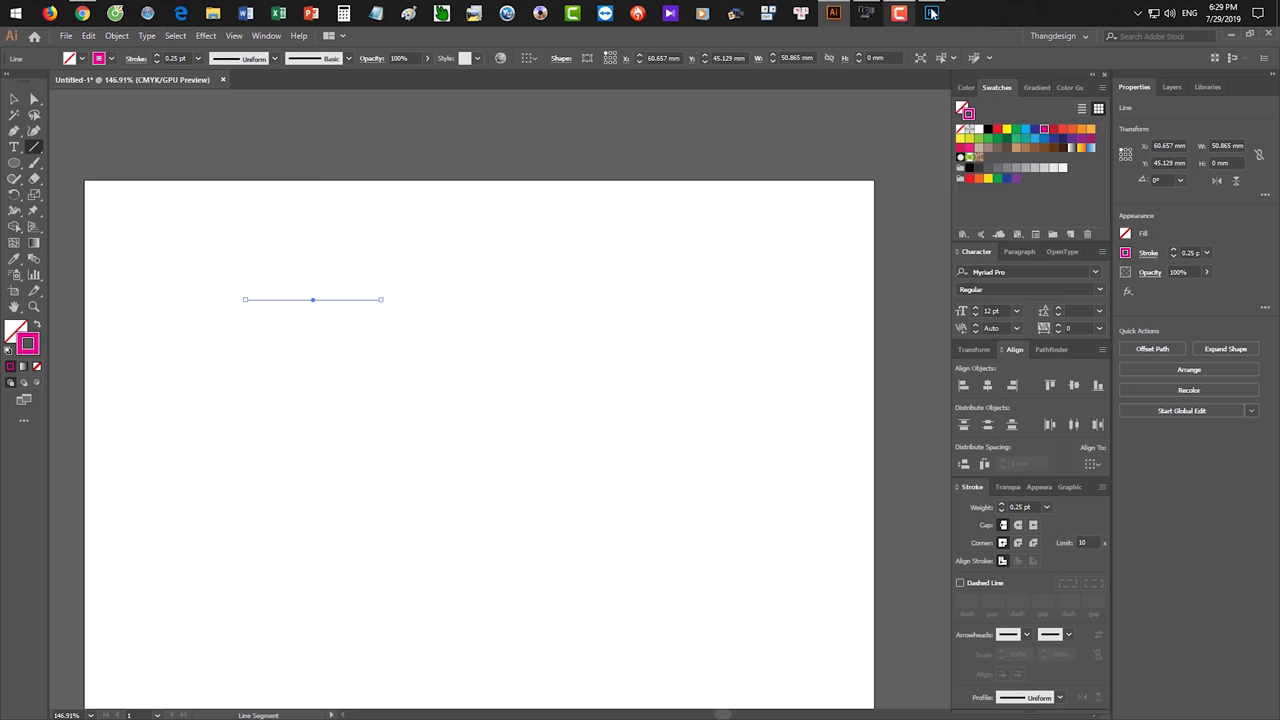
{"action": "left_click", "coordinate": [83, 13]}
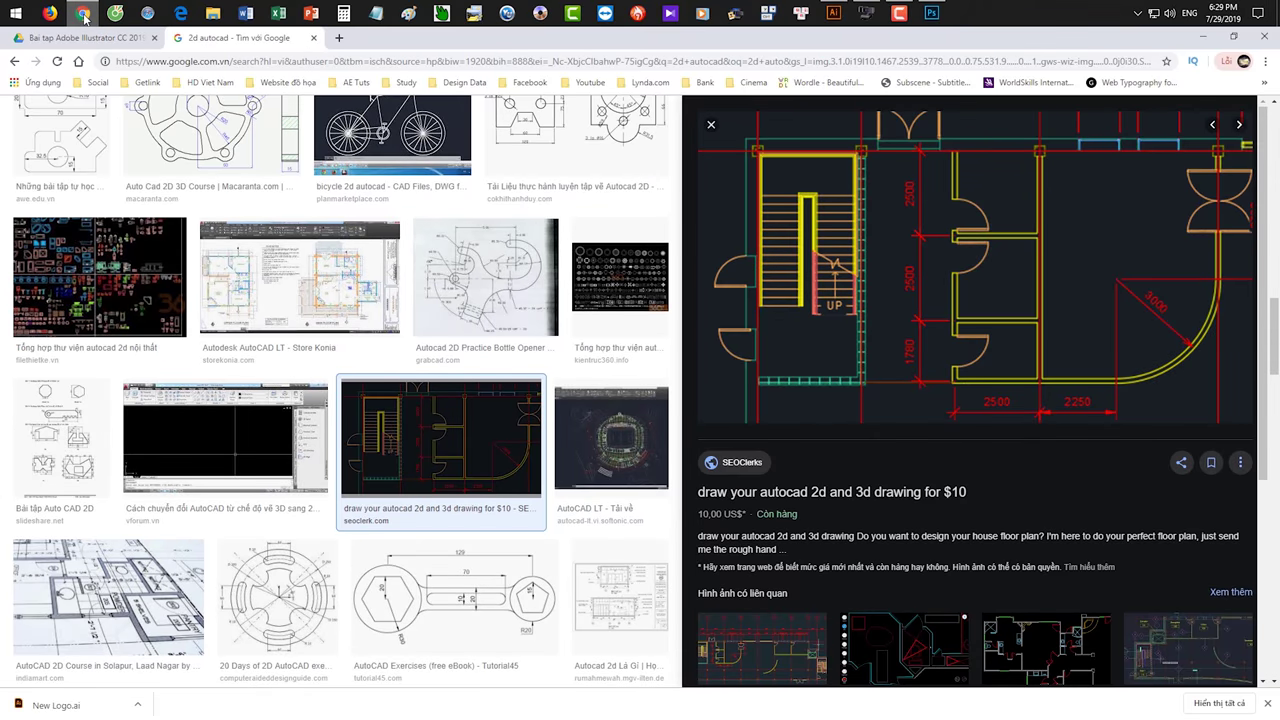
{"action": "left_click", "coordinate": [83, 13]}
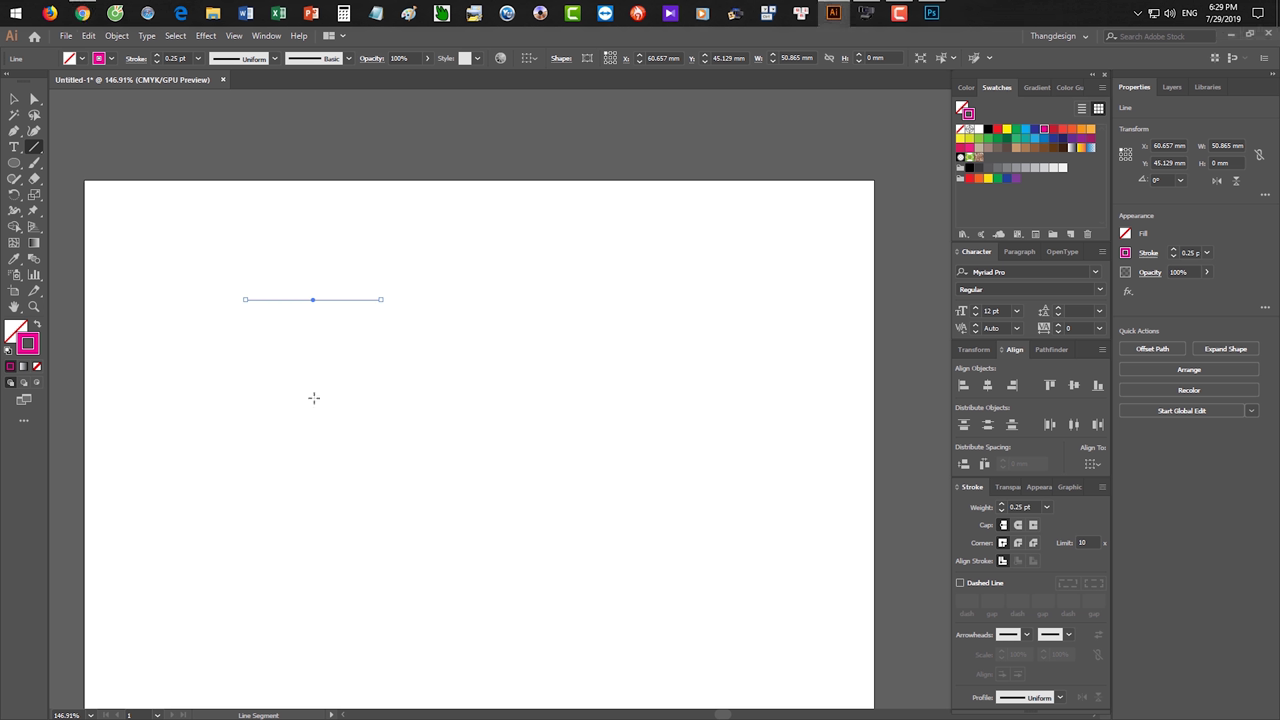
{"action": "left_click_drag", "start_coordinate": [229, 408], "coordinate": [329, 408]}
- Set both horizontal lines' stroke weight to 1 pt
{"action": "key", "text": "v"}
{"action": "left_click_drag", "start_coordinate": [263, 265], "coordinate": [300, 430]}
{"action": "left_click", "coordinate": [1046, 507]}
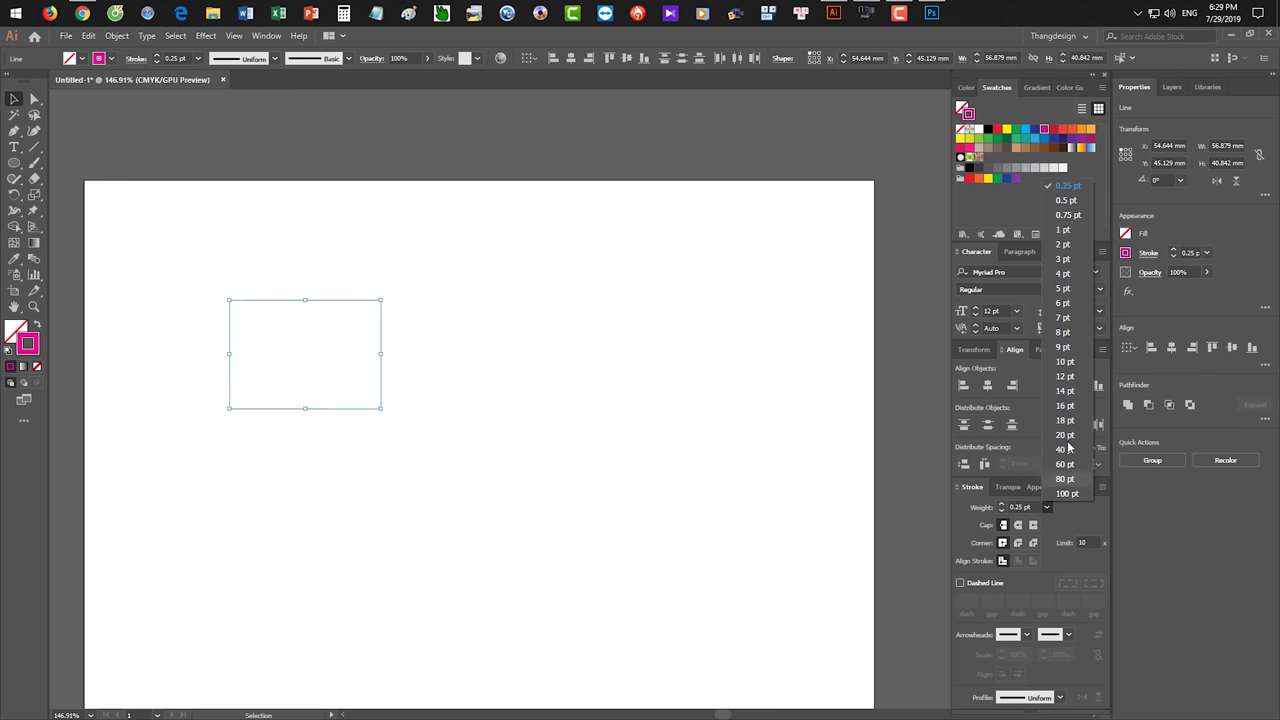
{"action": "left_click", "coordinate": [1062, 230]}
{"action": "left_click", "coordinate": [620, 326]}
- Try an arc from the upper line's end down to the lower line, flipping its bulge, then undo it
{"action": "left_click", "coordinate": [34, 147]}
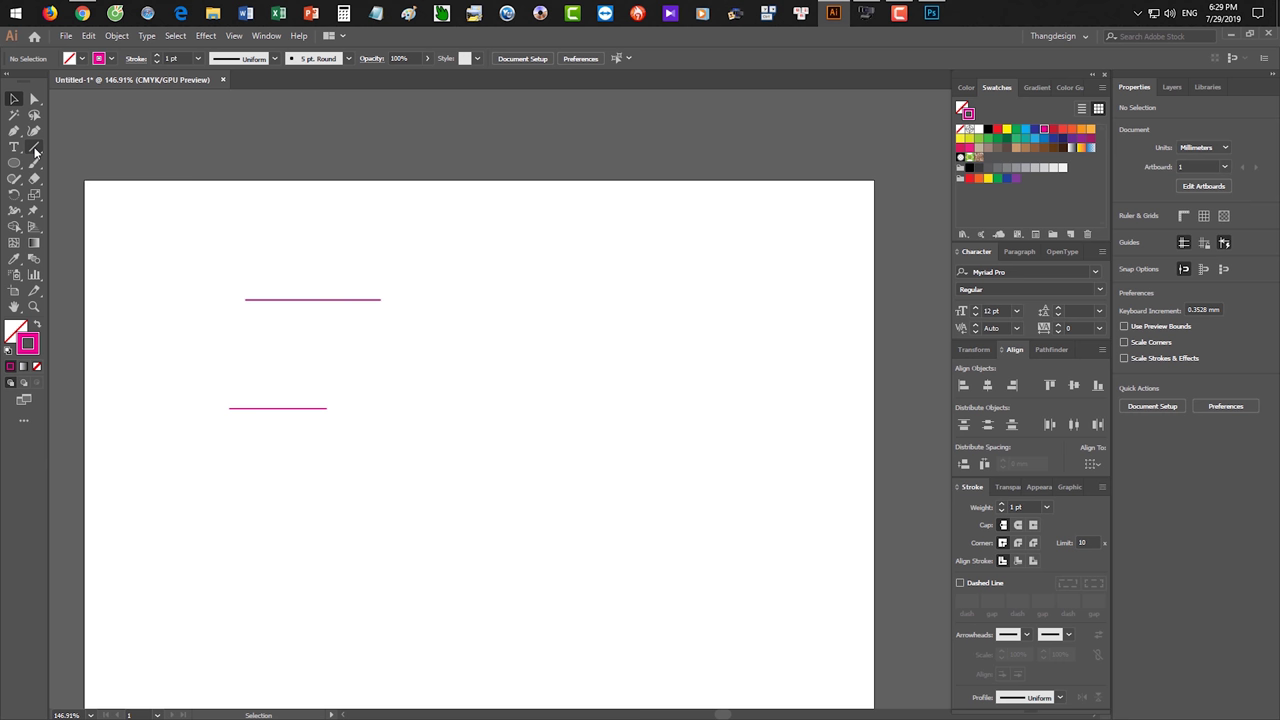
{"action": "left_click", "coordinate": [70, 167]}
{"action": "mouse_move", "coordinate": [380, 300]}
{"action": "left_mouse_down"}
{"action": "mouse_move", "coordinate": [341, 409]}
{"action": "mouse_move", "coordinate": [327, 408]}
{"action": "left_mouse_up"}
{"action": "key", "text": "Down"}
{"action": "key", "text": "Down"}
{"action": "key", "text": "Down"}
{"action": "key", "text": "Down"}
{"action": "key", "text": "Down"}
{"action": "key", "text": "Down"}
{"action": "key", "text": "Down"}
{"action": "key", "text": "Down"}
{"action": "key", "text": "Down"}
{"action": "left_click_drag", "start_coordinate": [327, 408], "coordinate": [328, 407]}
{"action": "key", "text": "Up"}
{"action": "key", "text": "Up"}
{"action": "key", "text": "Up"}
{"action": "key", "text": "Up"}
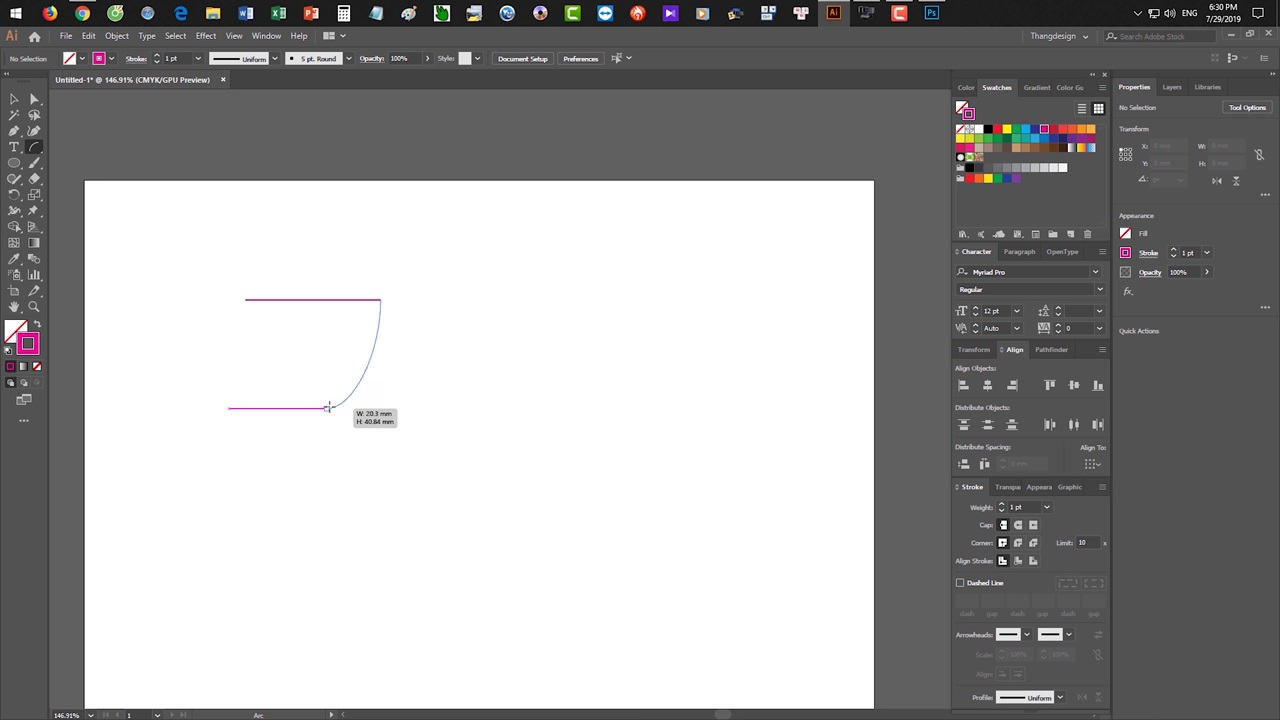
{"action": "key", "text": "Up"}
{"action": "key", "text": "Up"}
{"action": "key", "text": "Up"}
{"action": "key", "text": "Up"}
{"action": "left_click_drag", "start_coordinate": [328, 407], "coordinate": [326, 407]}
{"action": "key", "text": "Up"}
{"action": "key", "text": "Up"}
{"action": "key", "text": "Up"}
{"action": "key", "text": "Up"}
{"action": "key", "text": "Down"}
{"action": "key", "text": "Down"}
{"action": "key", "text": "Down"}
{"action": "key", "text": "Down"}
{"action": "key", "text": "ctrl+z"}
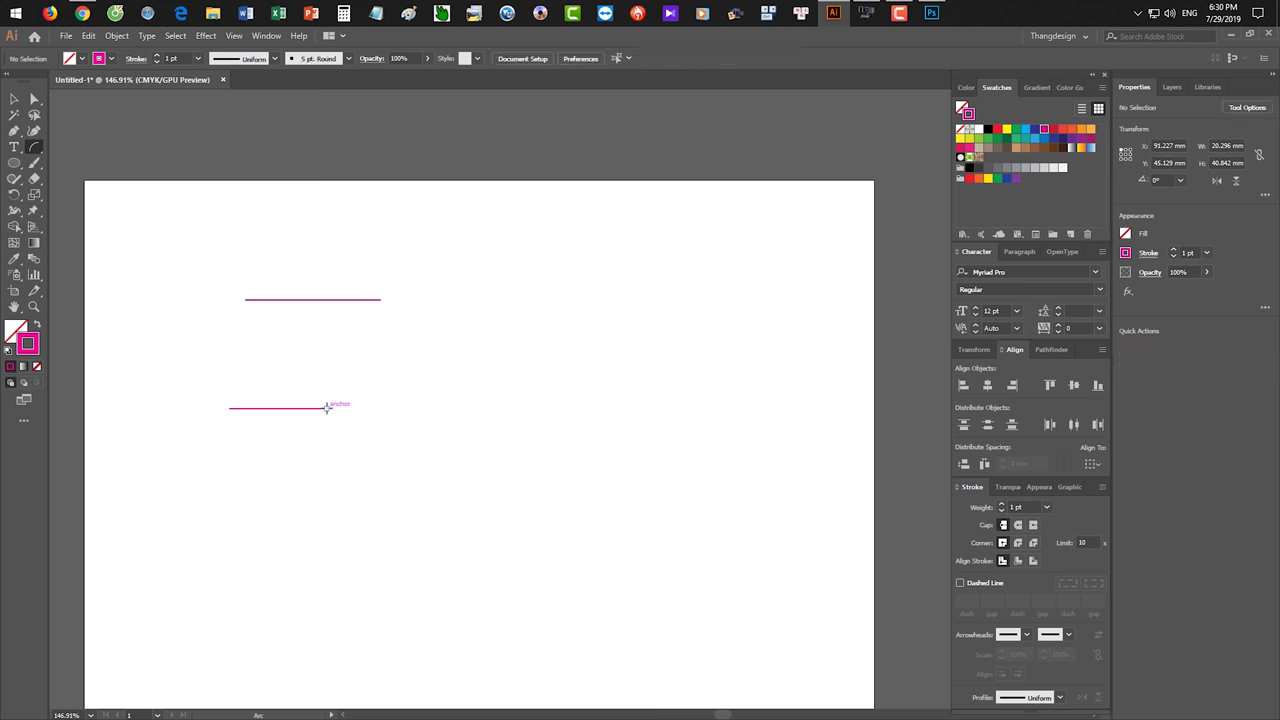
- Move the lower line up and to the right
{"action": "key", "text": "v"}
{"action": "left_click_drag", "start_coordinate": [436, 440], "coordinate": [272, 236]}
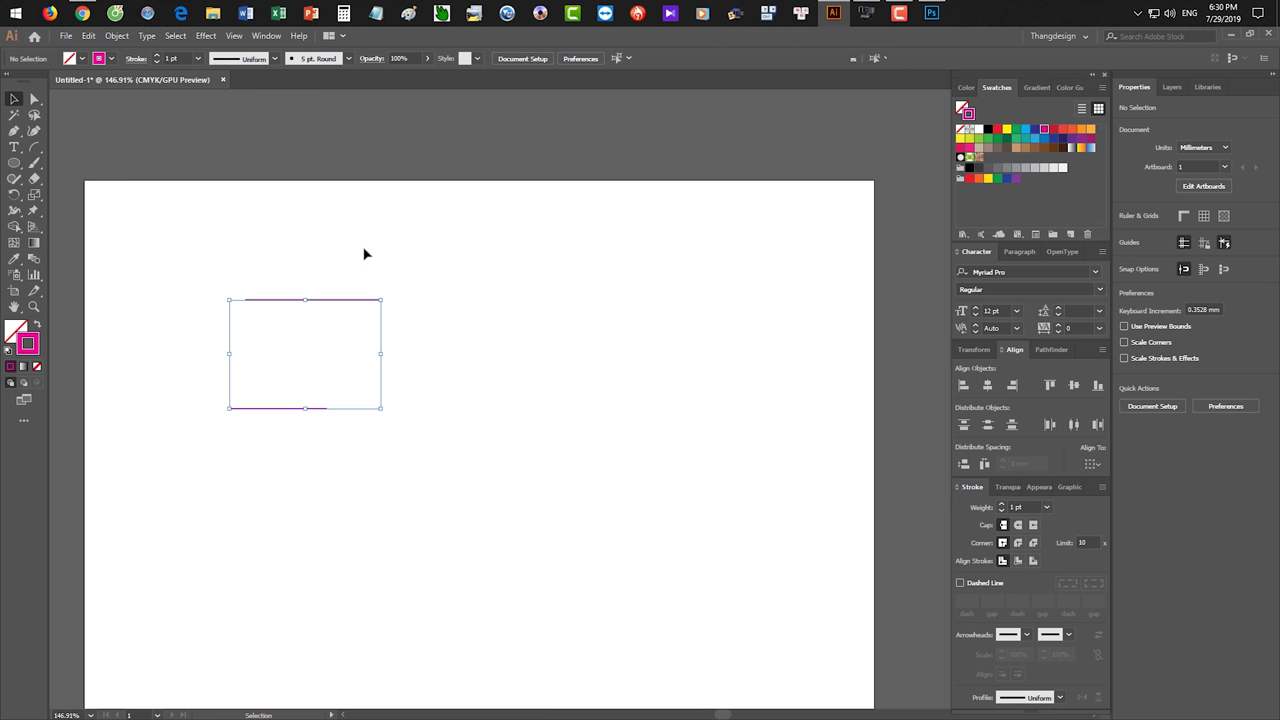
{"action": "left_click", "coordinate": [454, 346]}
{"action": "left_click_drag", "start_coordinate": [291, 409], "coordinate": [490, 334]}
- Draw a flipped arc joining the two lines' ends into a curved step
{"action": "left_click", "coordinate": [34, 147]}
{"action": "left_click_drag", "start_coordinate": [379, 299], "coordinate": [430, 334]}
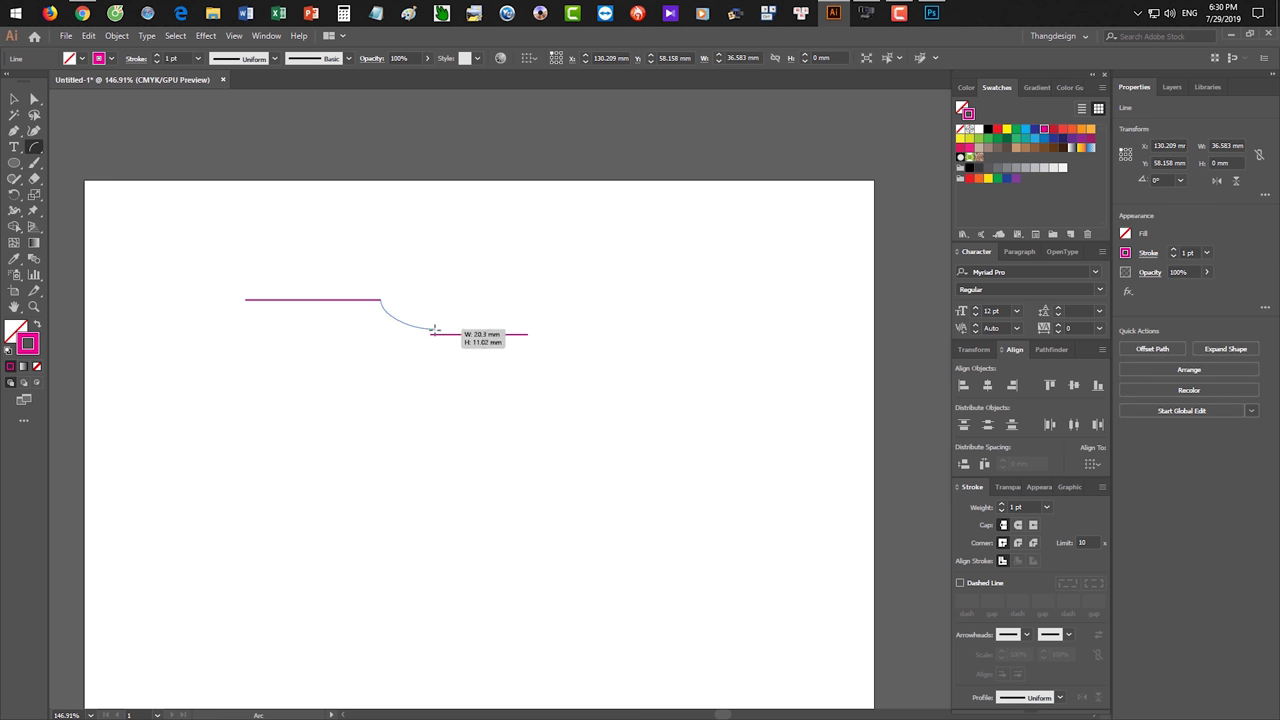
{"action": "key", "text": "Up"}
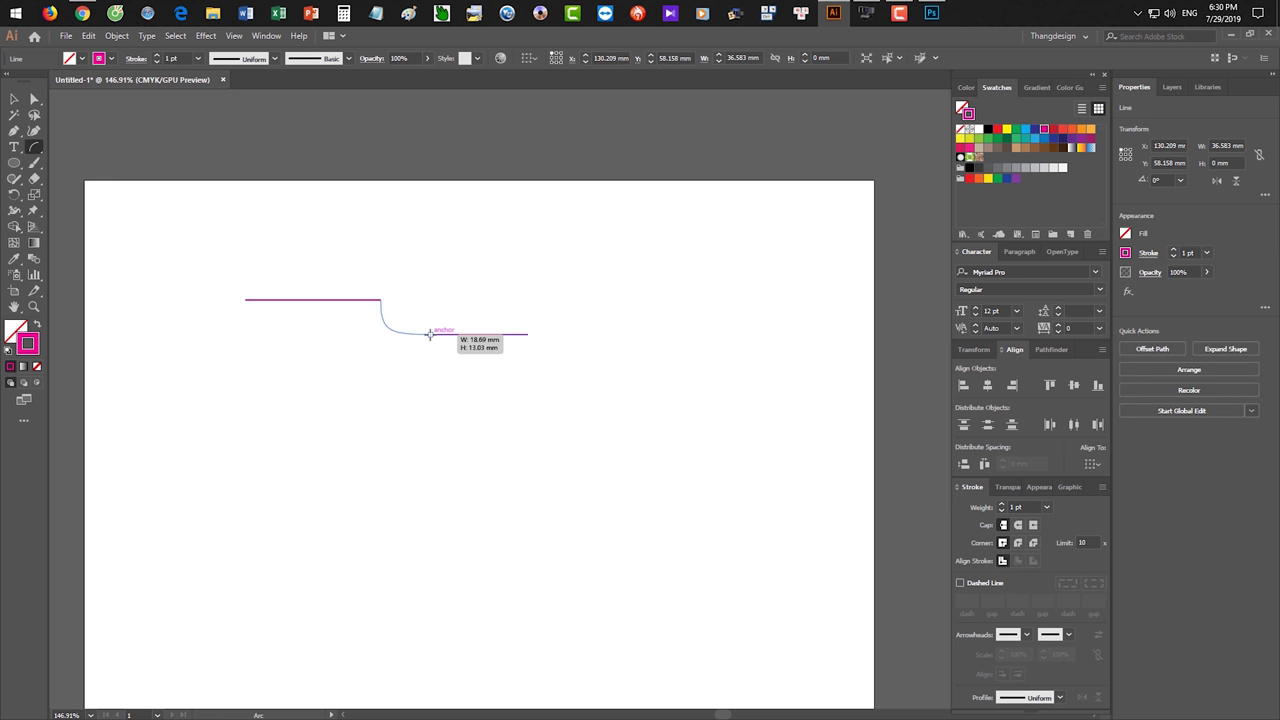
{"action": "key", "text": "x"}
{"action": "left_click_drag", "start_coordinate": [430, 334], "coordinate": [430, 334]}
- Select the connector's three pieces and delete them
{"action": "key", "text": "v"}
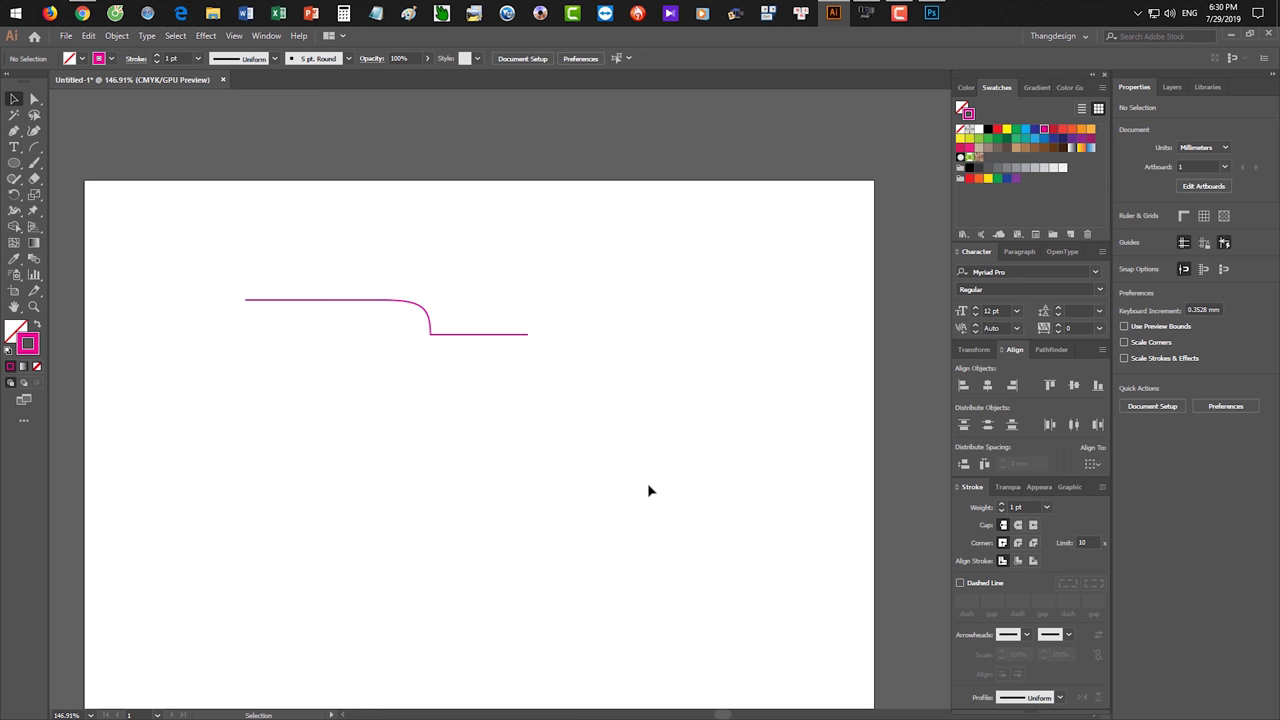
{"action": "left_click_drag", "start_coordinate": [648, 489], "coordinate": [268, 219]}
{"action": "key", "text": "Delete"}
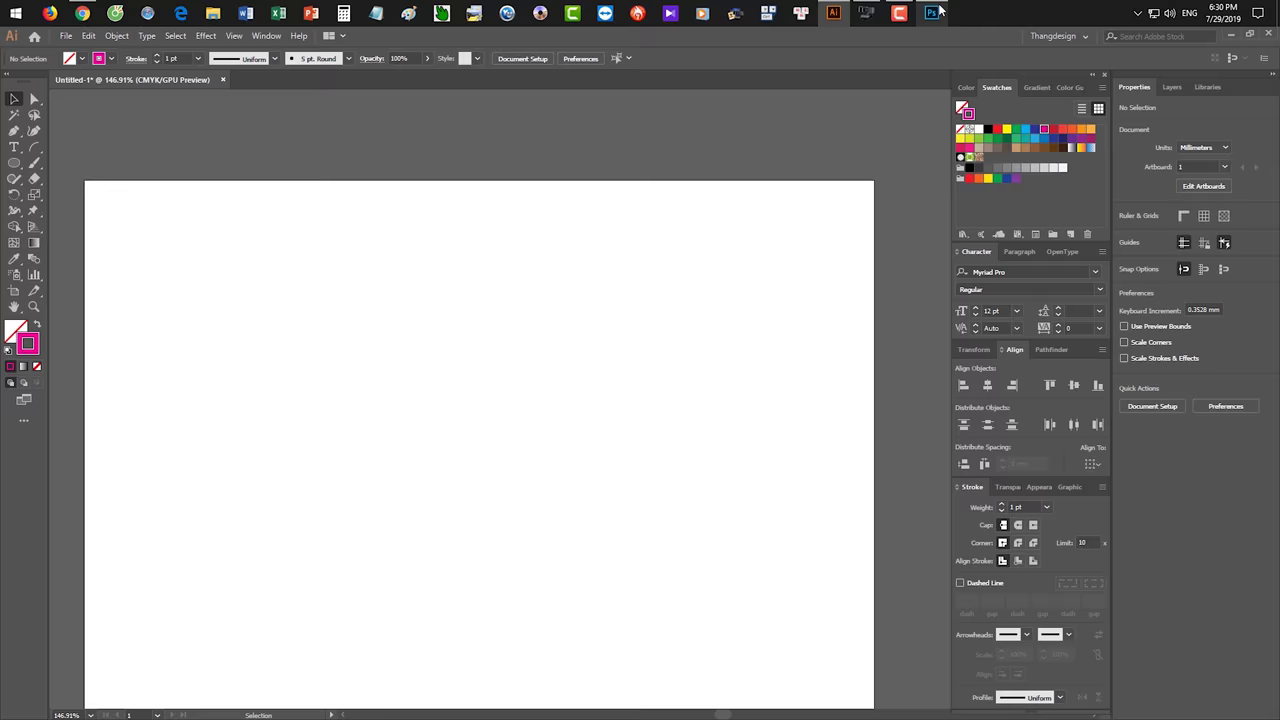
{"action": "left_click", "coordinate": [931, 13]}
- Underline Spiral Tool in red on the reference image, then return to Illustrator
{"action": "left_click_drag", "start_coordinate": [382, 408], "coordinate": [658, 408]}
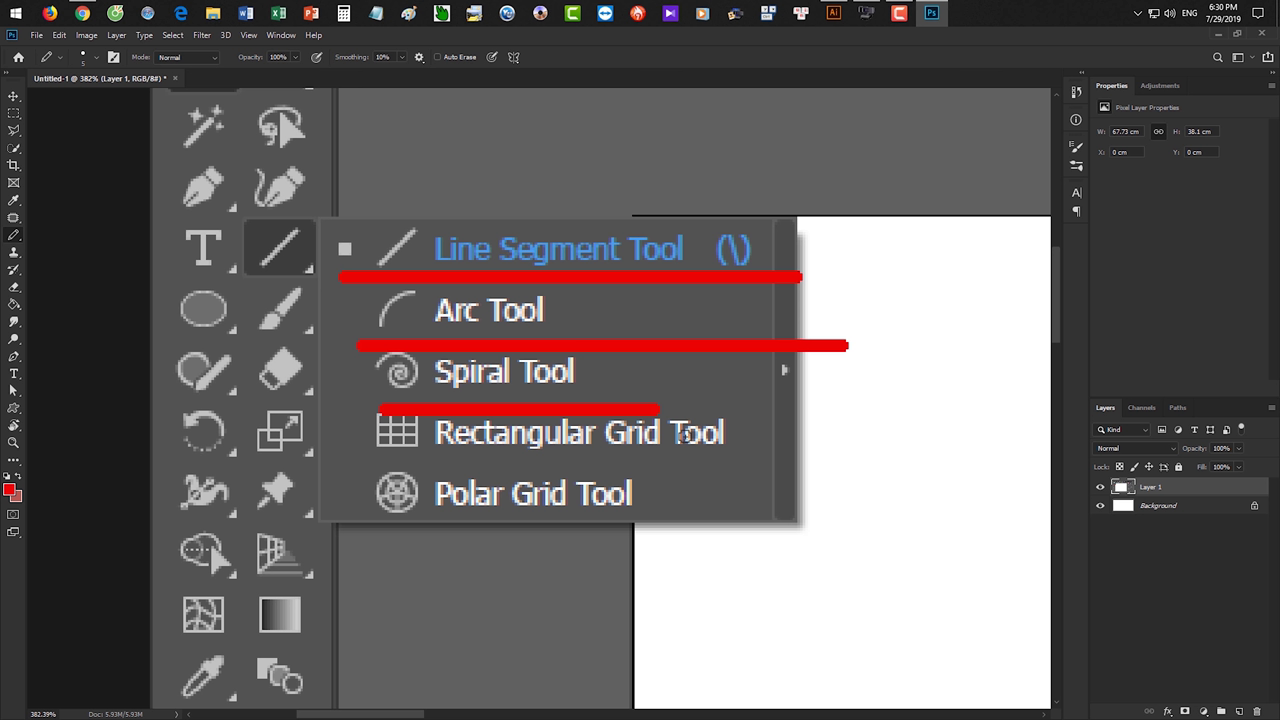
{"action": "left_click", "coordinate": [840, 13]}
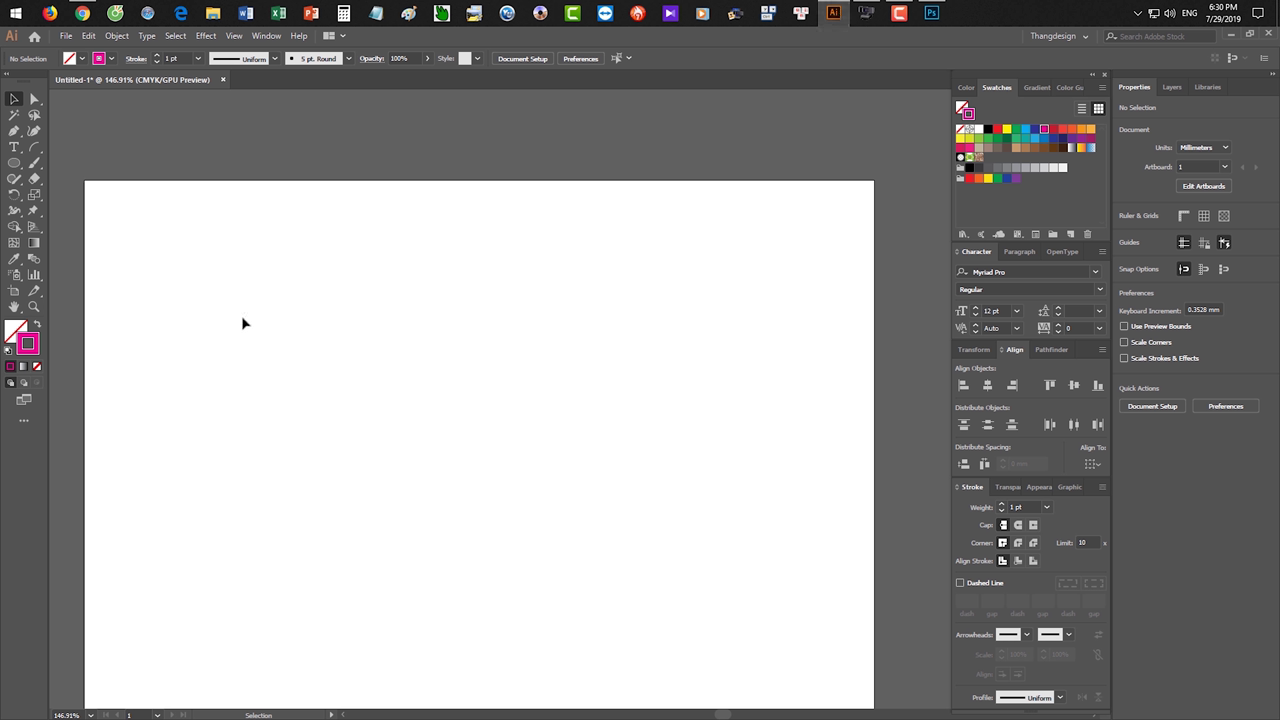
- Draw a first spiral in the lower left with the Spiral tool, then undo it
{"action": "left_click", "coordinate": [33, 149]}
{"action": "left_click", "coordinate": [92, 178]}
{"action": "left_click_drag", "start_coordinate": [362, 542], "coordinate": [475, 402]}
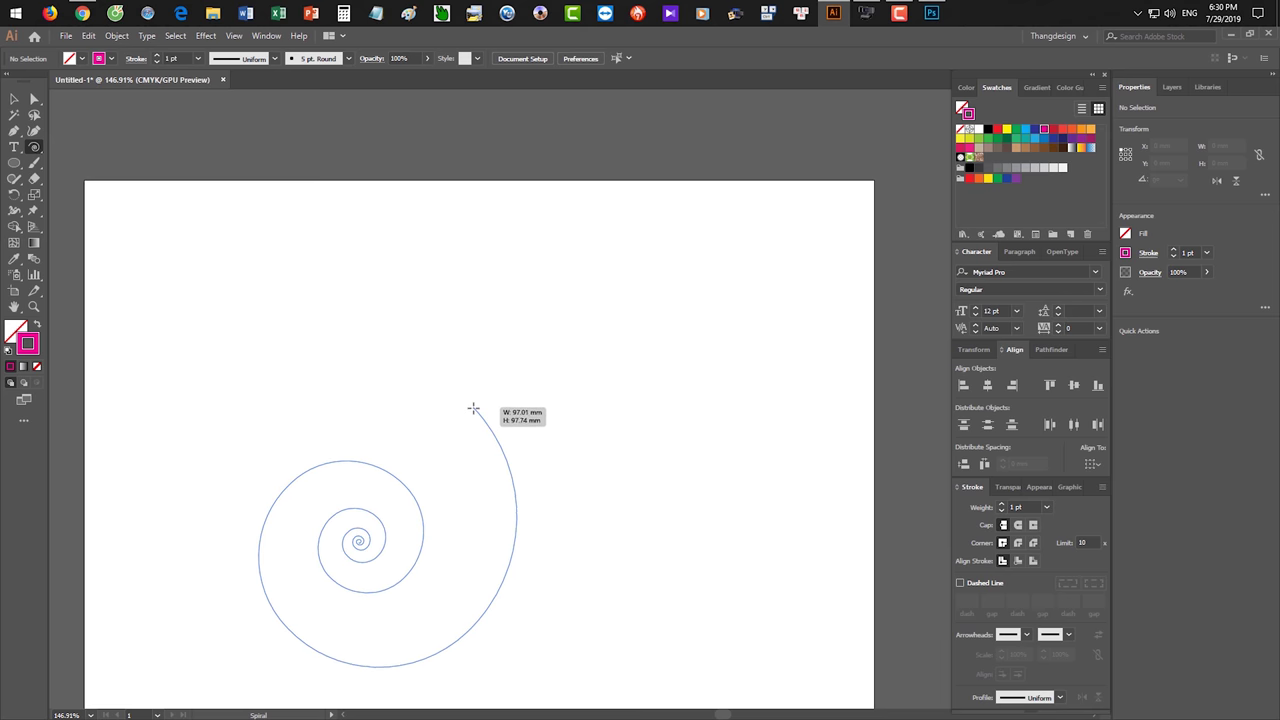
{"action": "left_click_drag", "start_coordinate": [475, 402], "coordinate": [473, 407]}
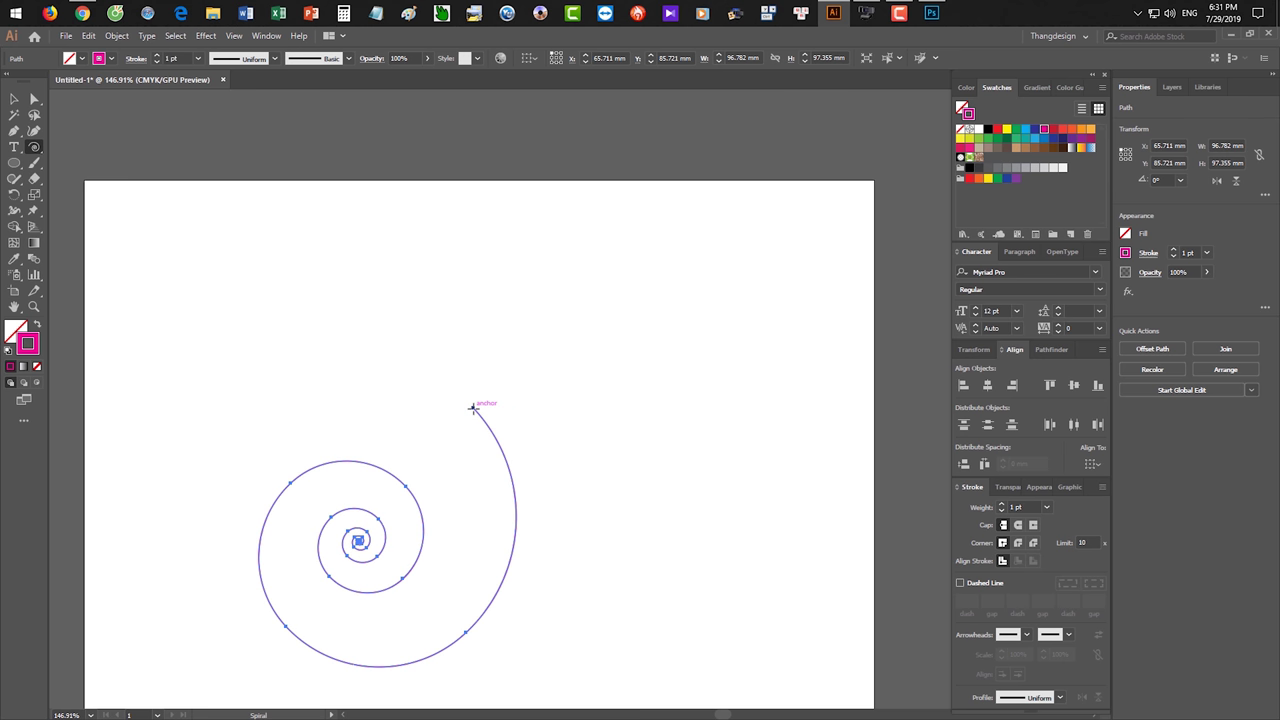
{"action": "key", "text": "ctrl+z"}
- Draw a spiral, shrinking then enlarging it with more turns, and undo it
{"action": "left_click_drag", "start_coordinate": [374, 358], "coordinate": [569, 435]}
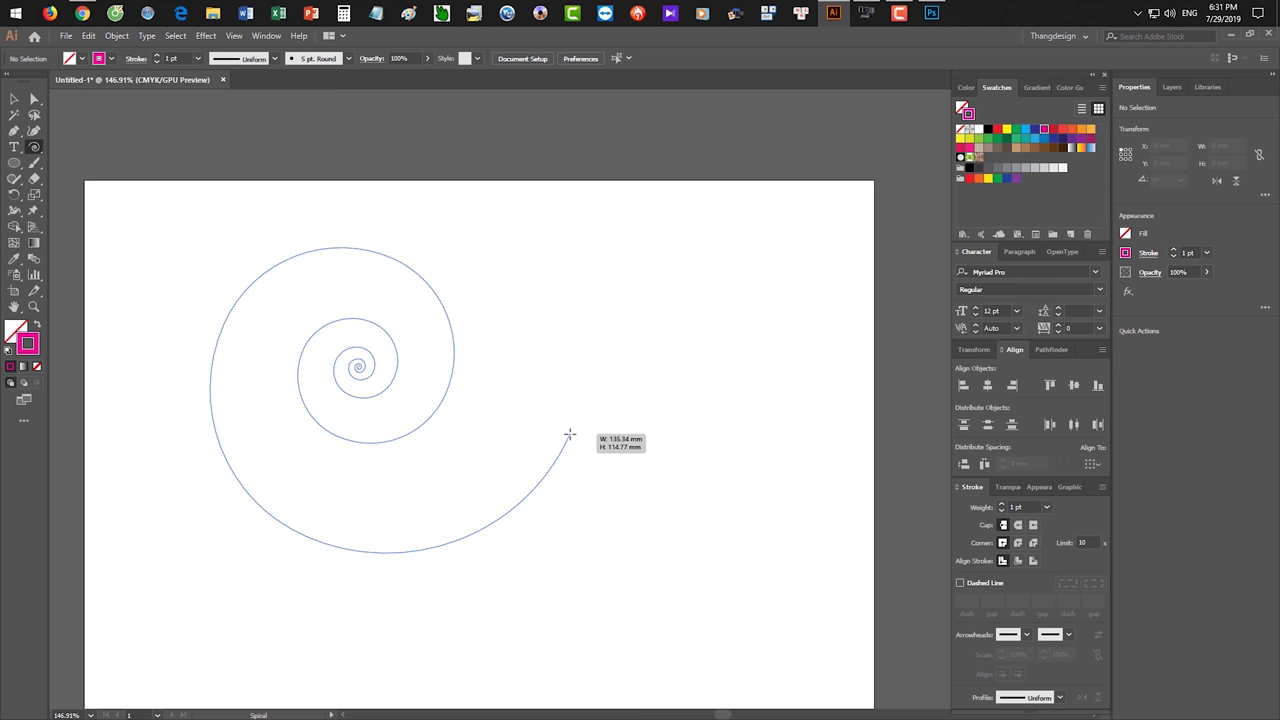
{"action": "mouse_move", "coordinate": [569, 435]}
{"action": "left_mouse_down"}
{"action": "mouse_move", "coordinate": [510, 335]}
{"action": "mouse_move", "coordinate": [500, 364]}
{"action": "mouse_move", "coordinate": [482, 362]}
{"action": "mouse_move", "coordinate": [546, 374]}
{"action": "left_mouse_up"}
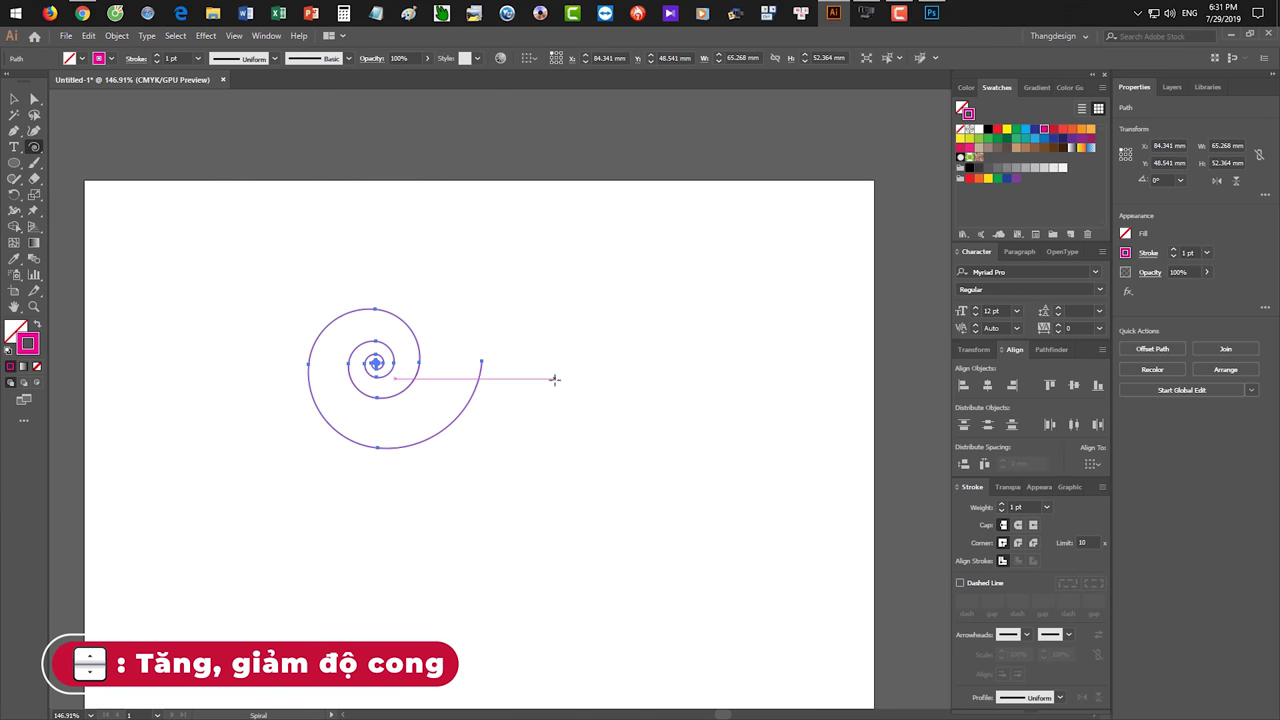
{"action": "left_click_drag", "start_coordinate": [437, 357], "coordinate": [582, 460]}
{"action": "key", "text": "ctrl+z"}
- Replace a small centre spiral with a new, larger one, adjusting its coils
{"action": "left_click_drag", "start_coordinate": [506, 408], "coordinate": [582, 460]}
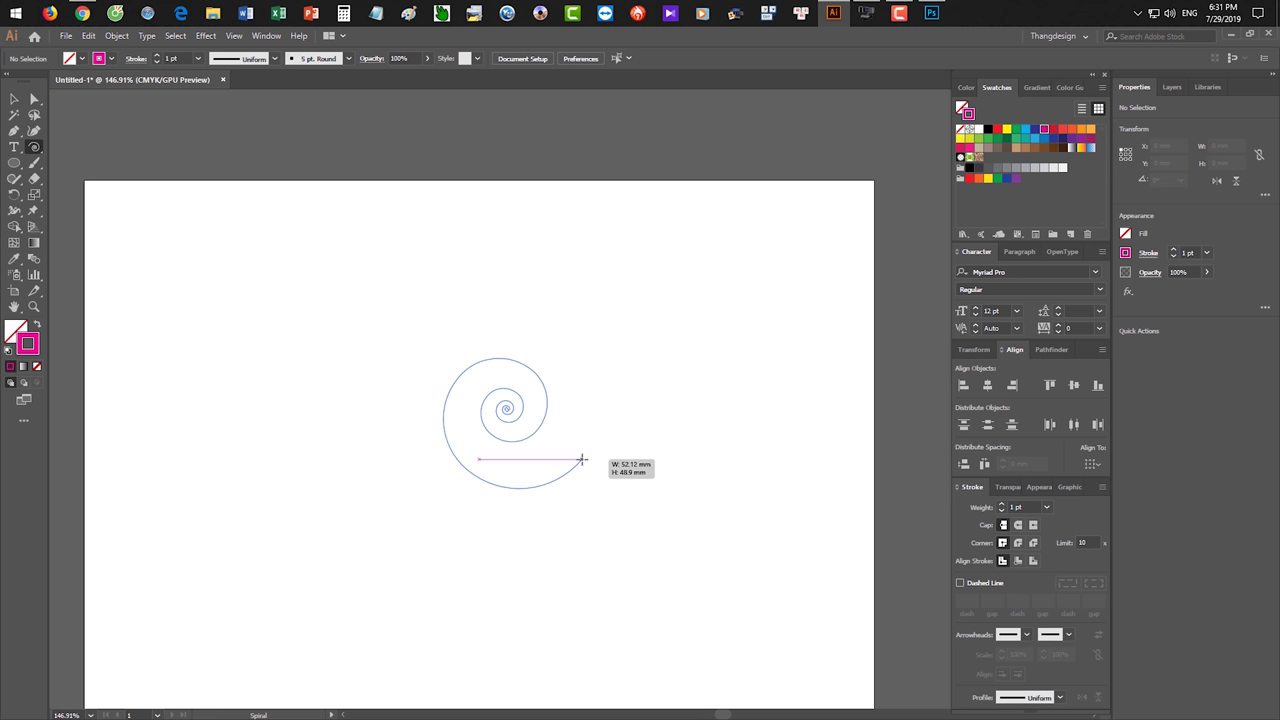
{"action": "left_click_drag", "start_coordinate": [582, 460], "coordinate": [582, 460]}
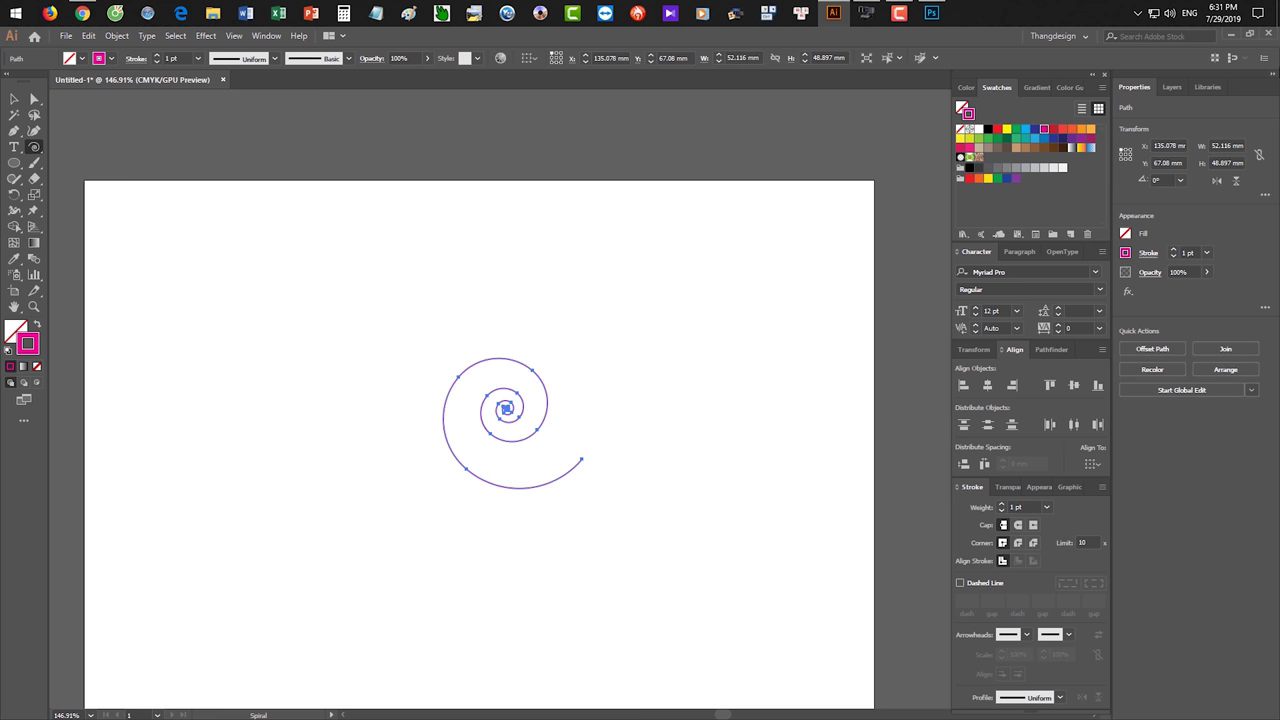
{"action": "left_click", "coordinate": [1136, 14]}
{"action": "left_click", "coordinate": [767, 261]}
{"action": "key", "text": "ctrl+z"}
{"action": "left_click_drag", "start_coordinate": [437, 381], "coordinate": [641, 486]}
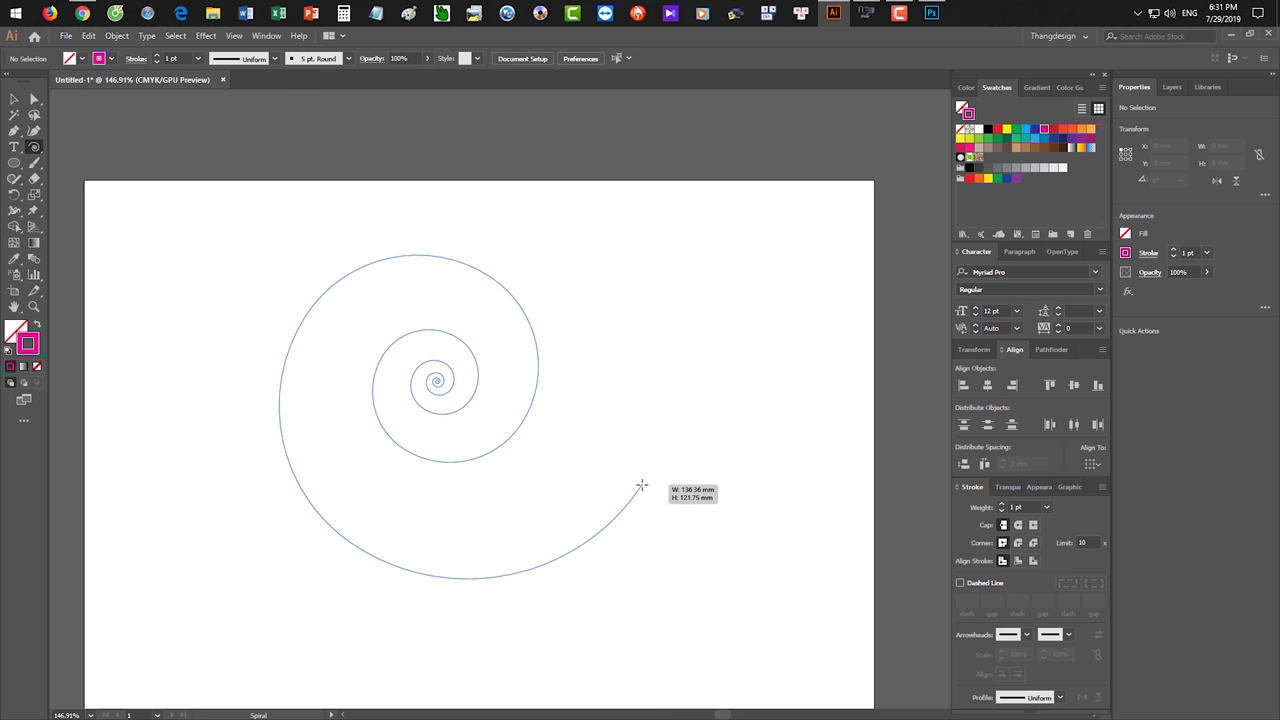
{"action": "key", "text": "Down"}
{"action": "key", "text": "Down"}
{"action": "key", "text": "Down"}
- Tune the spiral's coil count and winding tightness, finishing it at about 135.67 × 121.61 mm
{"action": "key", "text": "Up"}
{"action": "key", "text": "Up"}
{"action": "key", "text": "Up"}
{"action": "key", "text": "Up"}
{"action": "key", "text": "Up"}
{"action": "key", "text": "Down"}
{"action": "key", "text": "Up"}
{"action": "key", "text": "Up"}
{"action": "key", "text": "Down"}
{"action": "key", "text": "Down"}
{"action": "key", "text": "Down"}
{"action": "key", "text": "Up"}
{"action": "key", "text": "Up"}
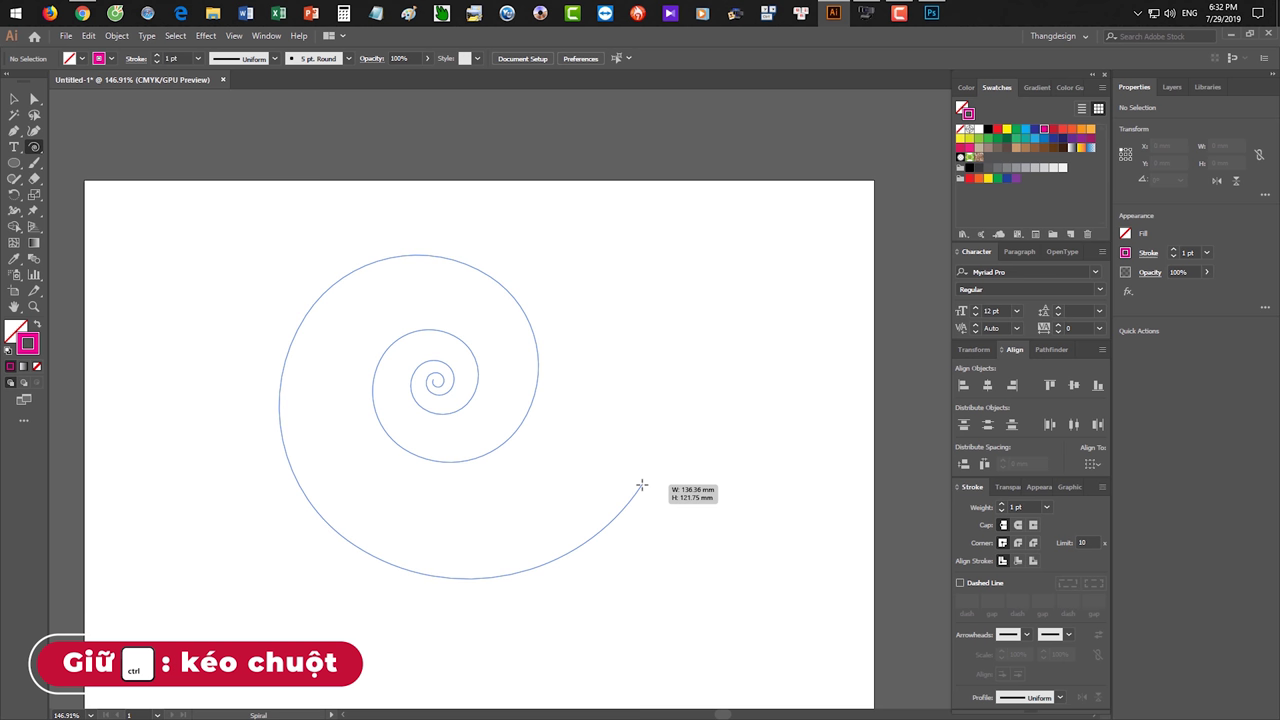
{"action": "left_click_drag", "start_coordinate": [641, 485], "coordinate": [640, 484]}
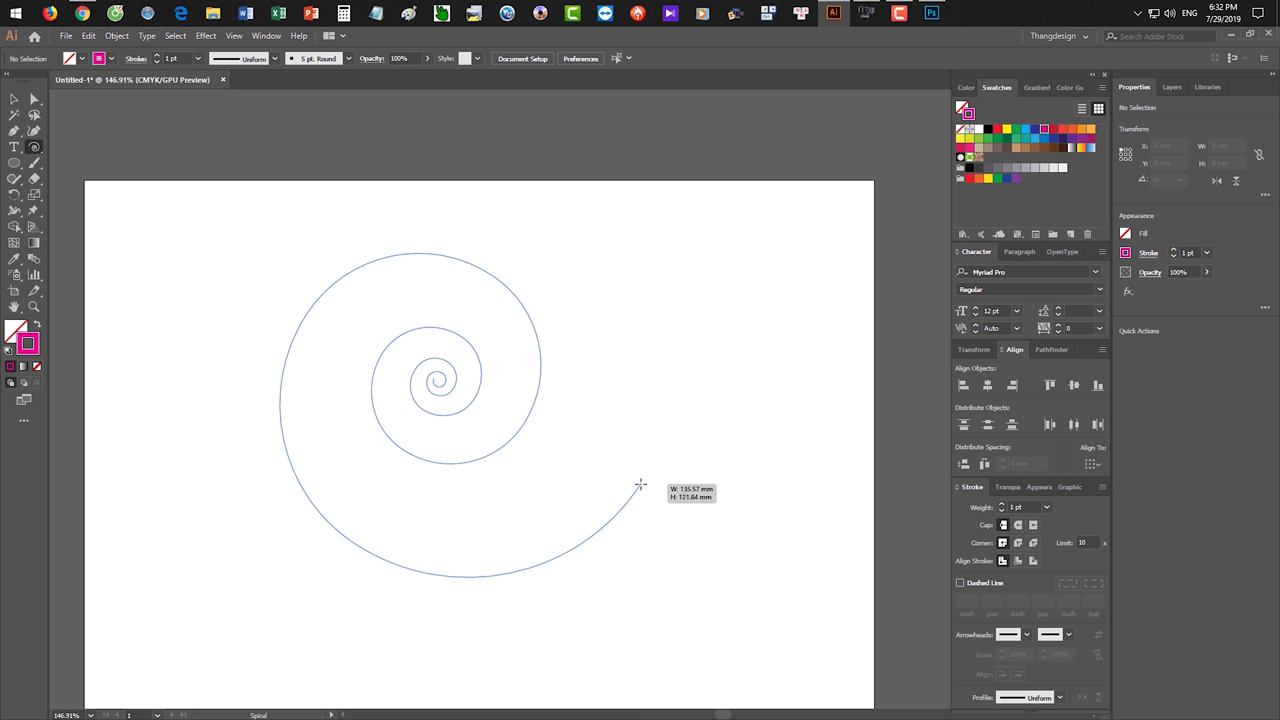
{"action": "left_click_drag", "start_coordinate": [640, 484], "coordinate": [642, 483]}
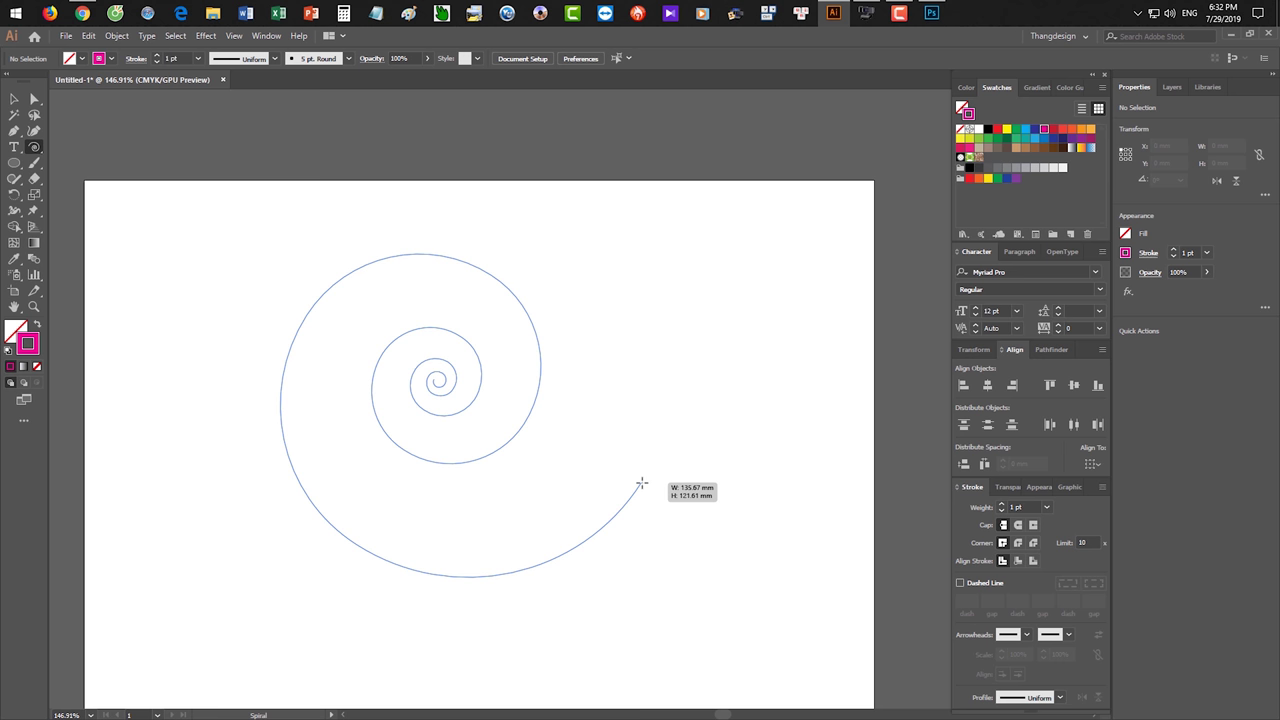
{"action": "left_click_drag", "start_coordinate": [641, 483], "coordinate": [640, 482]}
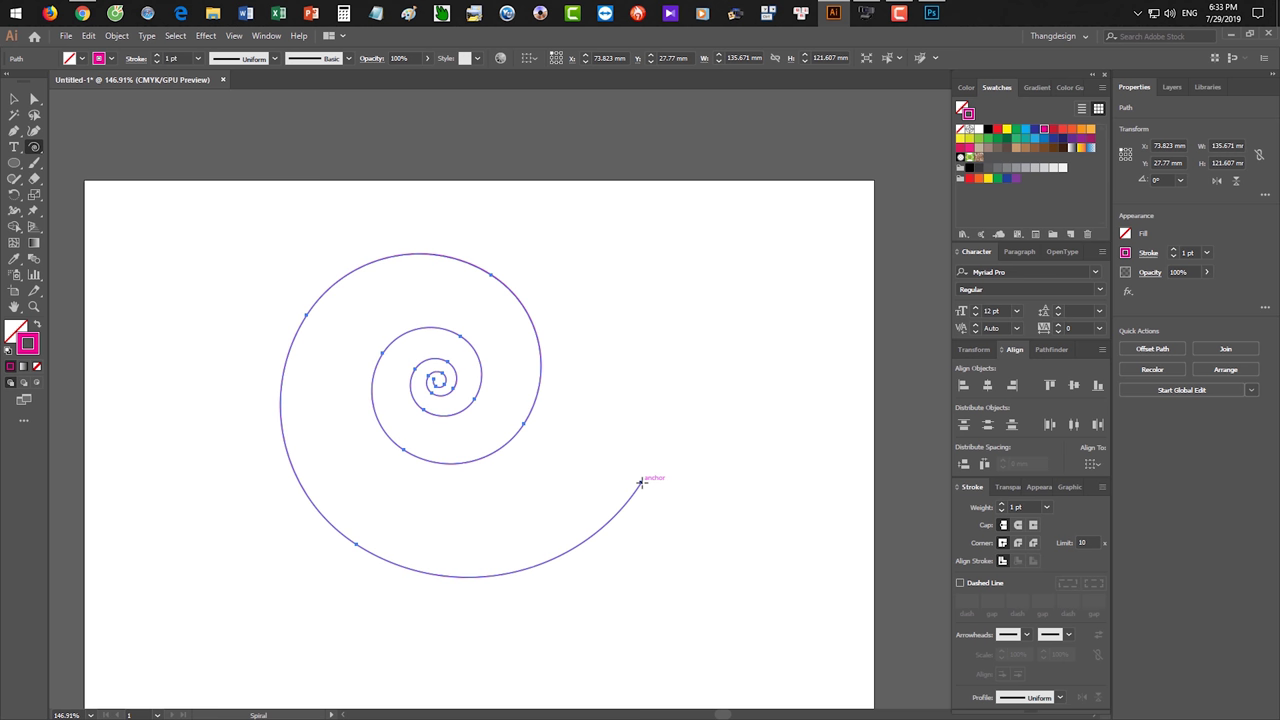
- Delete the spiral and drag out a new one, toggling its inner coils with the arrow keys
{"action": "key", "text": "Delete"}
{"action": "left_click_drag", "start_coordinate": [492, 516], "coordinate": [618, 361]}
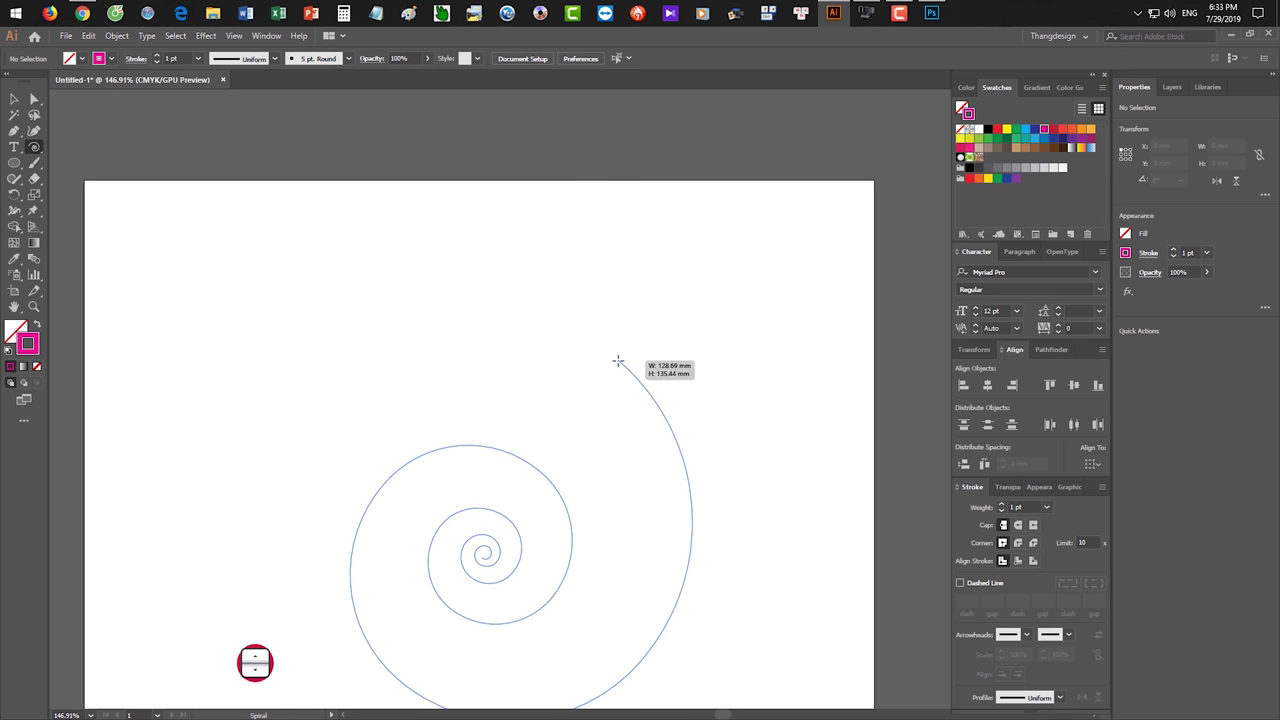
{"action": "key", "text": "Down"}
{"action": "key", "text": "Down"}
{"action": "key", "text": "Up"}
{"action": "key", "text": "Up"}
{"action": "key", "text": "Down"}
{"action": "key", "text": "Down"}
{"action": "key", "text": "Down"}
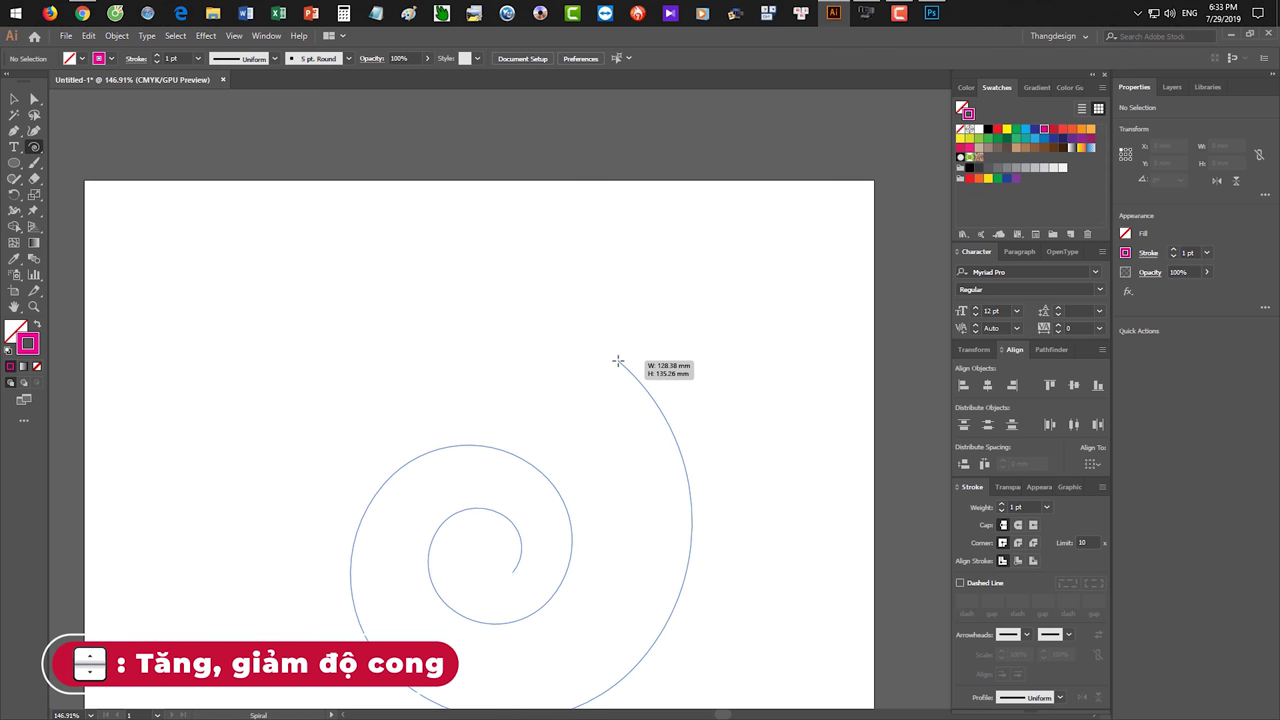
{"action": "key", "text": "Down"}
{"action": "key", "text": "Down"}
{"action": "key", "text": "Down"}
{"action": "key", "text": "Up"}
{"action": "key", "text": "Up"}
{"action": "key", "text": "Down"}
{"action": "key", "text": "Down"}
{"action": "key", "text": "Down"}
{"action": "key", "text": "Down"}
{"action": "key", "text": "Up"}
{"action": "key", "text": "Up"}
{"action": "key", "text": "Up"}
{"action": "key", "text": "Up"}
{"action": "key", "text": "Up"}
{"action": "key", "text": "Up"}
{"action": "key", "text": "Up"}
{"action": "key", "text": "Up"}
- Enlarge the spiral, wind it into tight coils, widen its centre again, then delete it
{"action": "key", "text": "Up"}
{"action": "key", "text": "Up"}
{"action": "key", "text": "Up"}
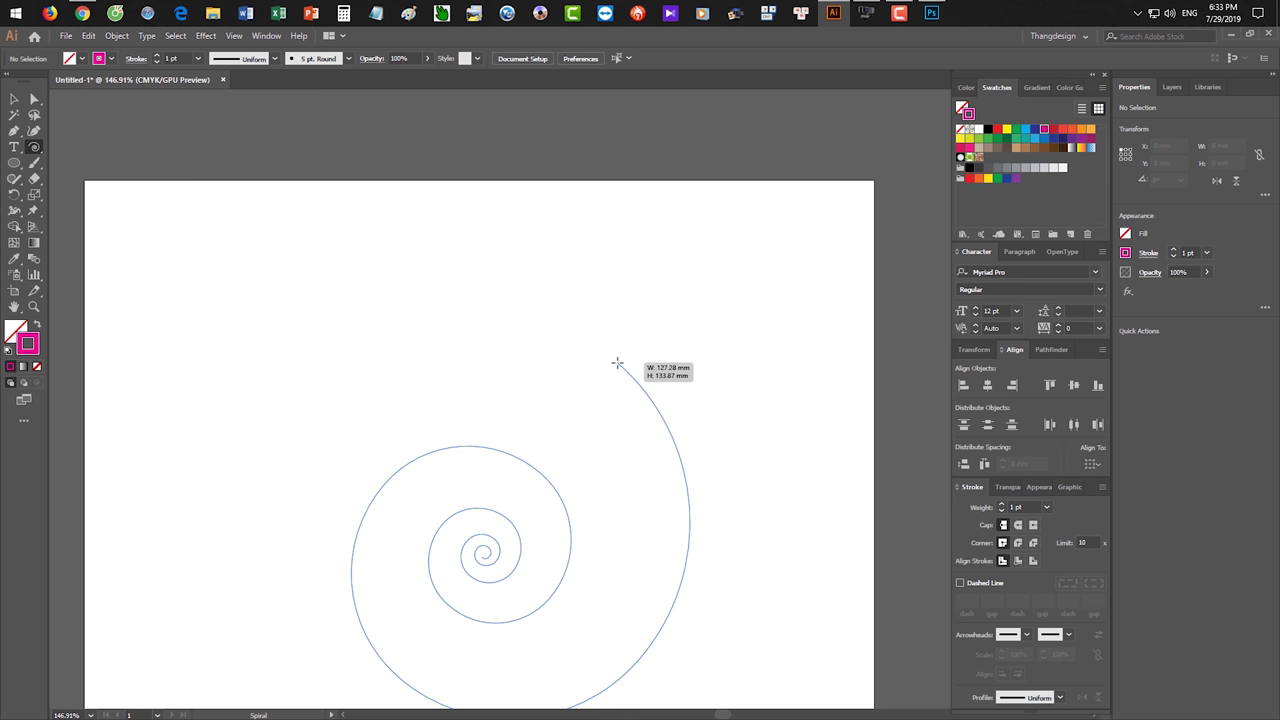
{"action": "key", "text": "Down"}
{"action": "key", "text": "Down"}
{"action": "mouse_move", "coordinate": [617, 362]}
{"action": "left_mouse_down"}
{"action": "mouse_move", "coordinate": [673, 340]}
{"action": "mouse_move", "coordinate": [610, 411]}
{"action": "left_mouse_up"}
{"action": "key", "text": "Up"}
{"action": "key", "text": "Up"}
{"action": "key", "text": "Up"}
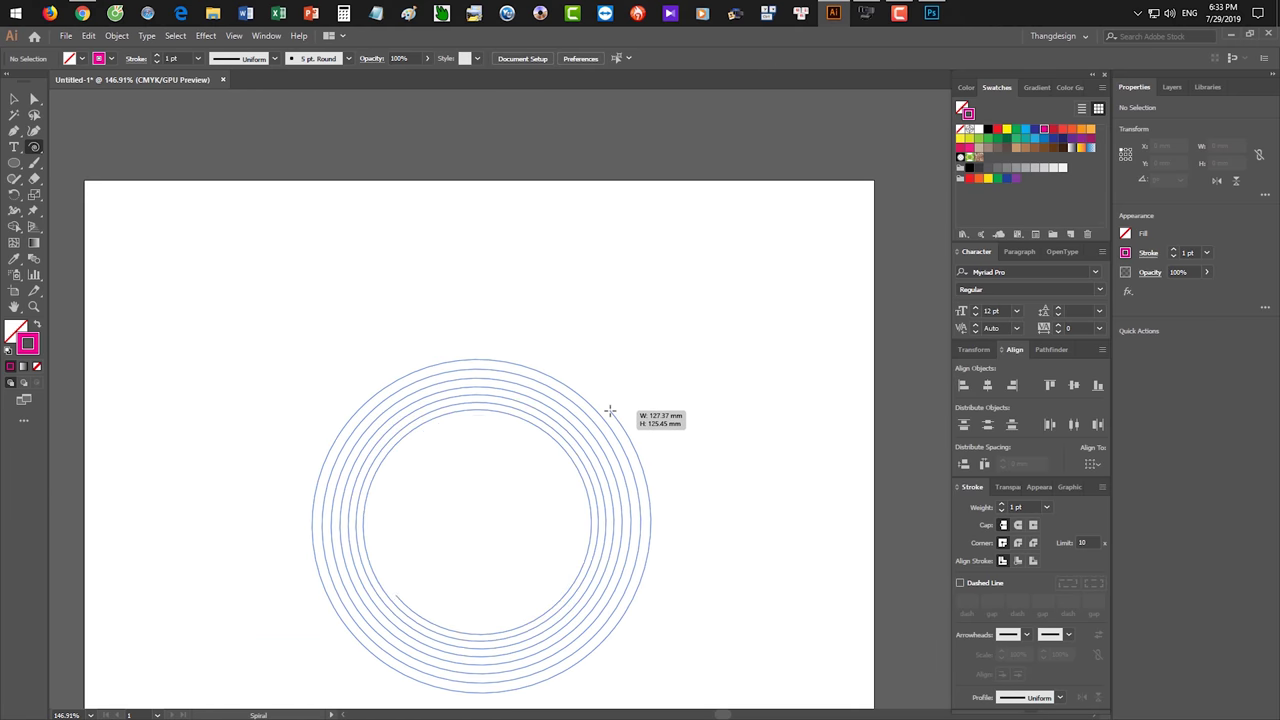
{"action": "key", "text": "Up"}
{"action": "key", "text": "Up"}
{"action": "key", "text": "Up"}
{"action": "key", "text": "Up"}
{"action": "key", "text": "Up"}
{"action": "key", "text": "Up"}
{"action": "key", "text": "Up"}
{"action": "key", "text": "Up"}
{"action": "key", "text": "Up"}
{"action": "key", "text": "Up"}
{"action": "key", "text": "Up"}
{"action": "key", "text": "Up"}
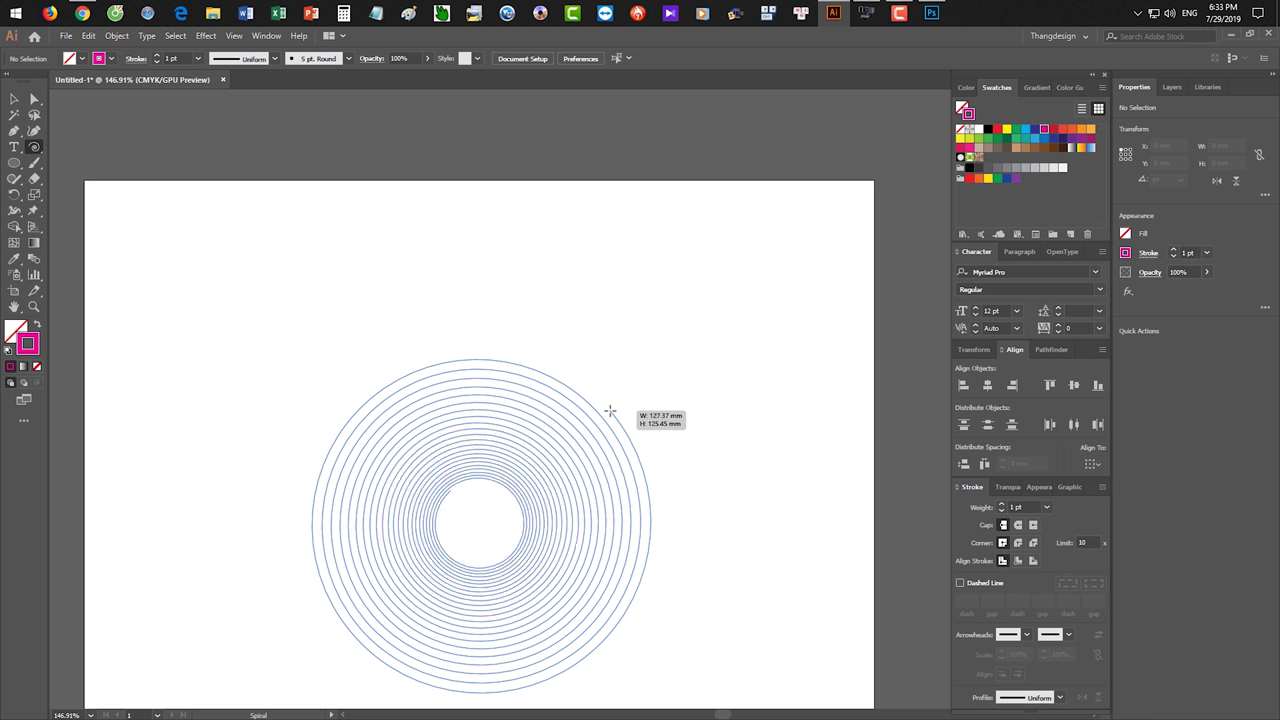
{"action": "key", "text": "Up"}
{"action": "key", "text": "Up"}
{"action": "key", "text": "Up"}
{"action": "key", "text": "Up"}
{"action": "key", "text": "Up"}
{"action": "key", "text": "Up"}
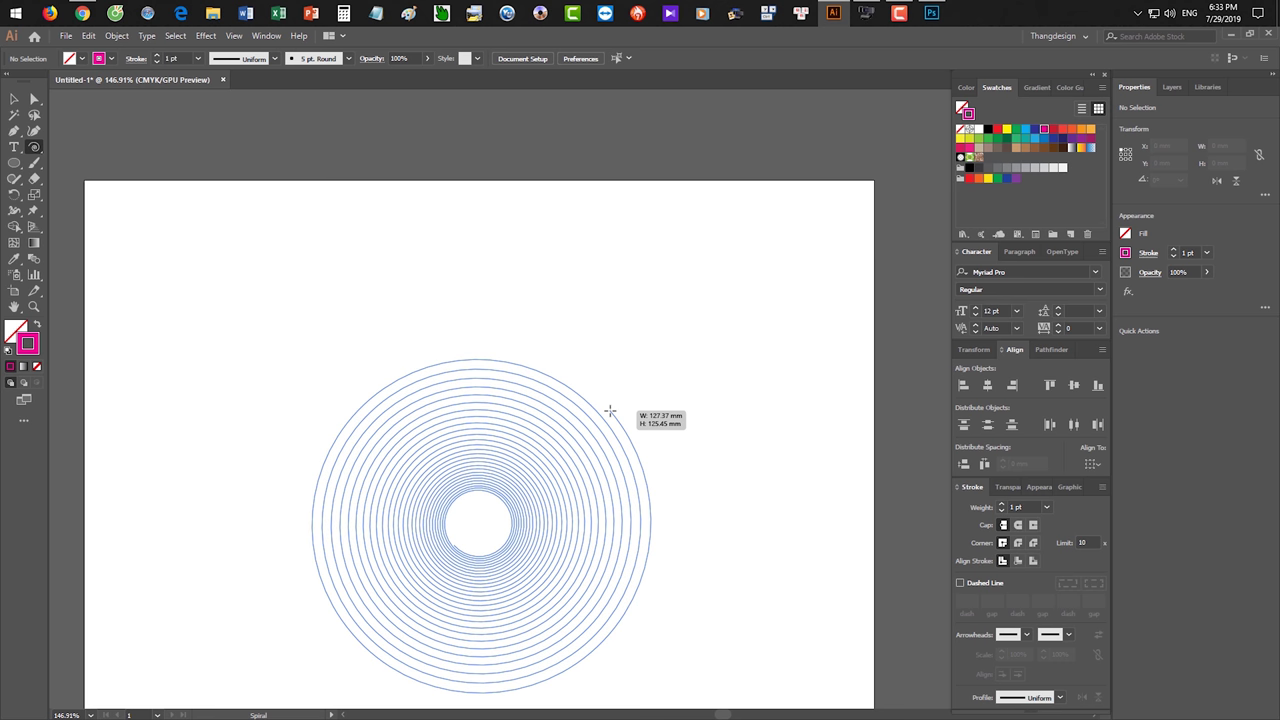
{"action": "key", "text": "Down"}
{"action": "key", "text": "Down"}
{"action": "key", "text": "Down"}
{"action": "key", "text": "Down"}
{"action": "key", "text": "Down"}
{"action": "key", "text": "Down"}
{"action": "key", "text": "Down"}
{"action": "key", "text": "Down"}
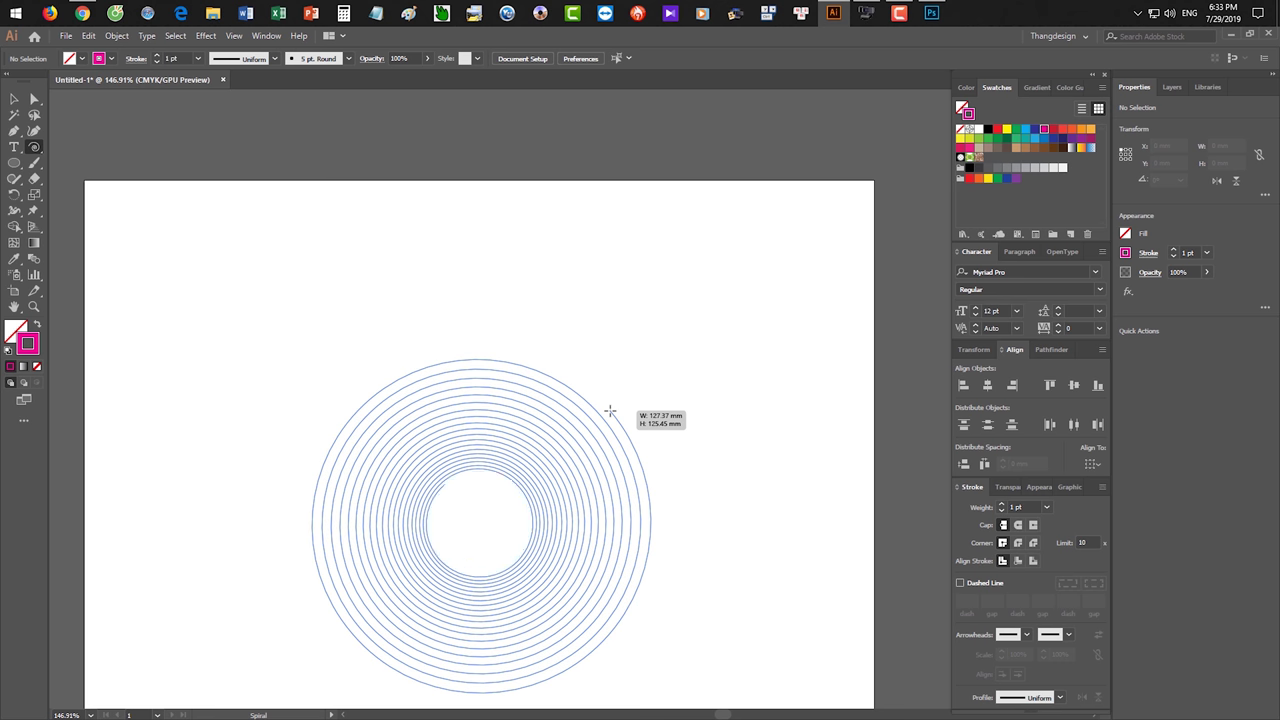
{"action": "key", "text": "Down"}
{"action": "key", "text": "Down"}
{"action": "key", "text": "Down"}
{"action": "key", "text": "Down"}
{"action": "left_click_drag", "start_coordinate": [610, 411], "coordinate": [647, 407]}
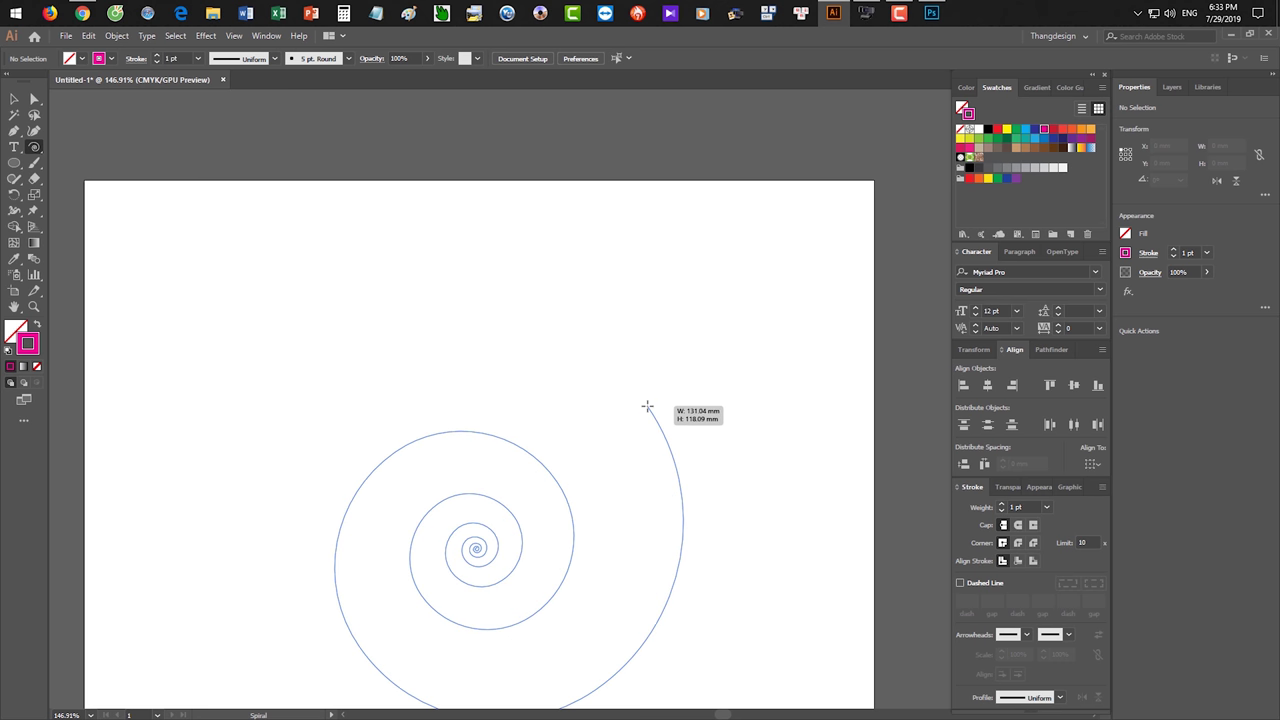
{"action": "left_click_drag", "start_coordinate": [647, 407], "coordinate": [647, 407]}
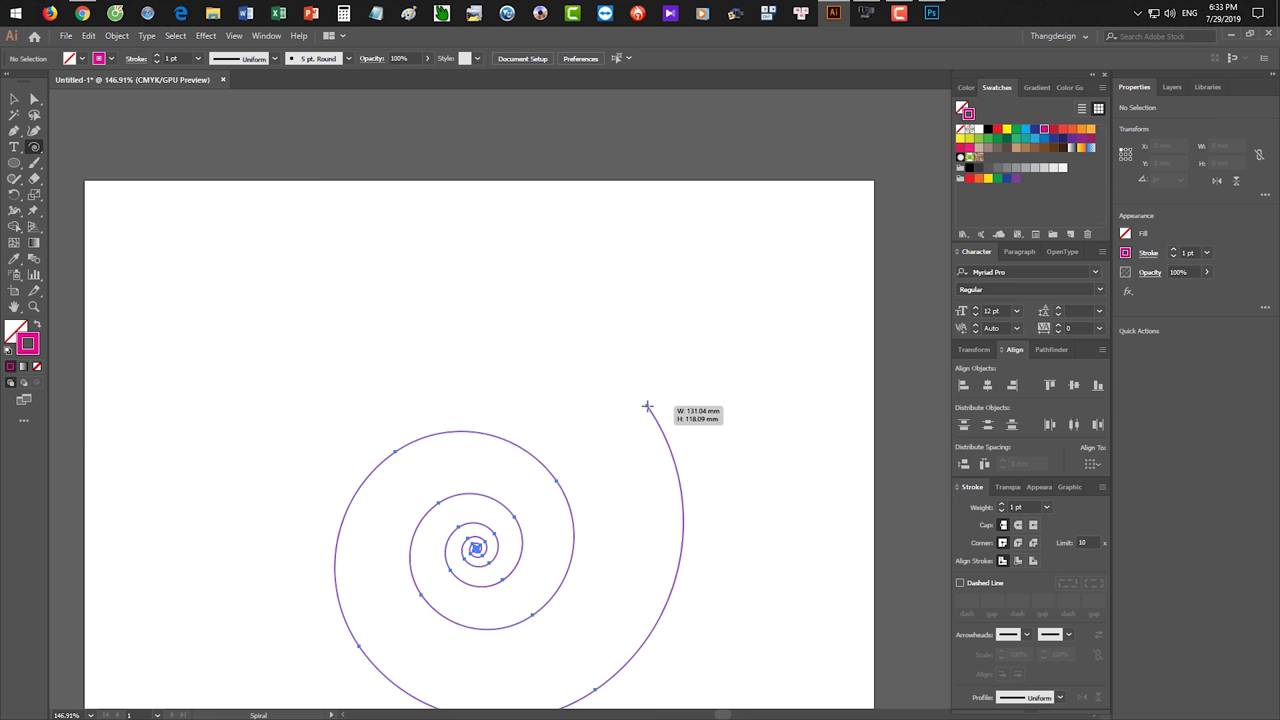
{"action": "key", "text": "Delete"}
{"action": "left_click", "coordinate": [1046, 507]}
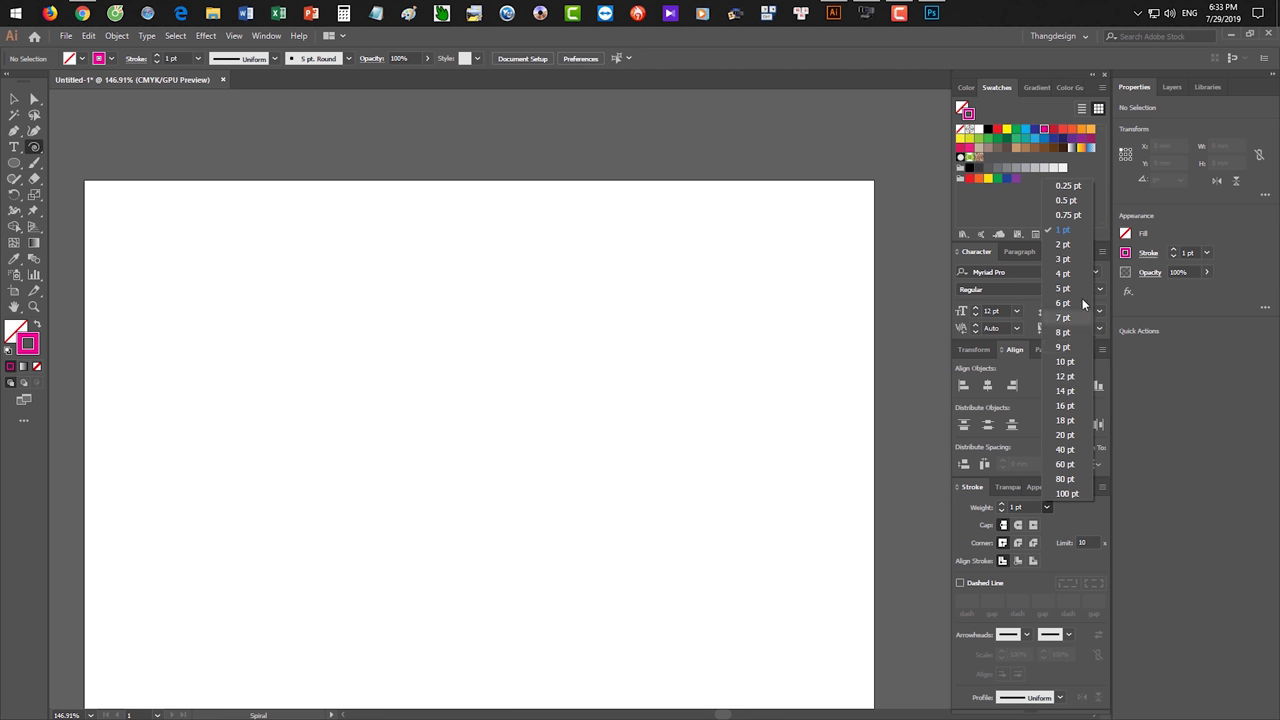
- Draw a tangle of overlapping 0.25 pt spirals, zoom in on them, and switch to Photoshop
{"action": "left_click", "coordinate": [1077, 185]}
{"action": "mouse_move", "coordinate": [517, 320]}
{"action": "left_mouse_down"}
{"action": "mouse_move", "coordinate": [679, 228]}
{"action": "mouse_move", "coordinate": [691, 460]}
{"action": "left_mouse_up"}
{"action": "left_click", "coordinate": [734, 534], "text": "ctrl"}
{"action": "left_click_drag", "start_coordinate": [714, 517], "coordinate": [749, 649]}
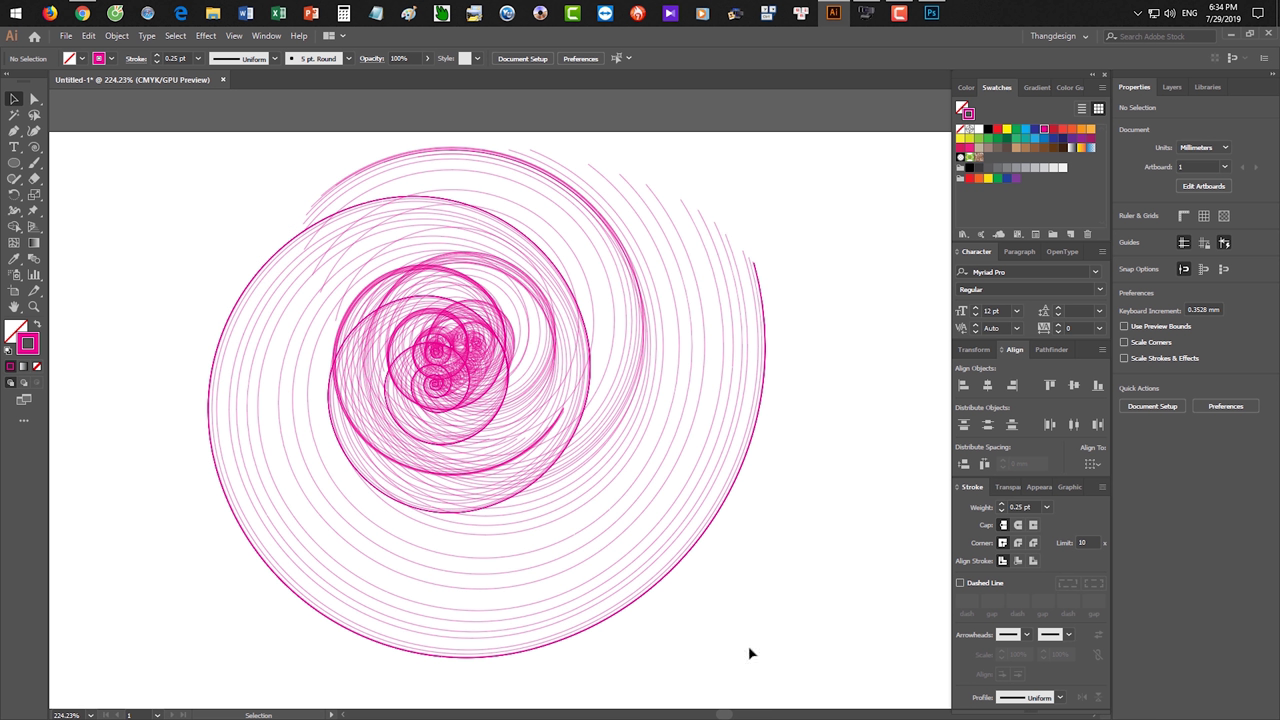
{"action": "left_click", "coordinate": [931, 13]}
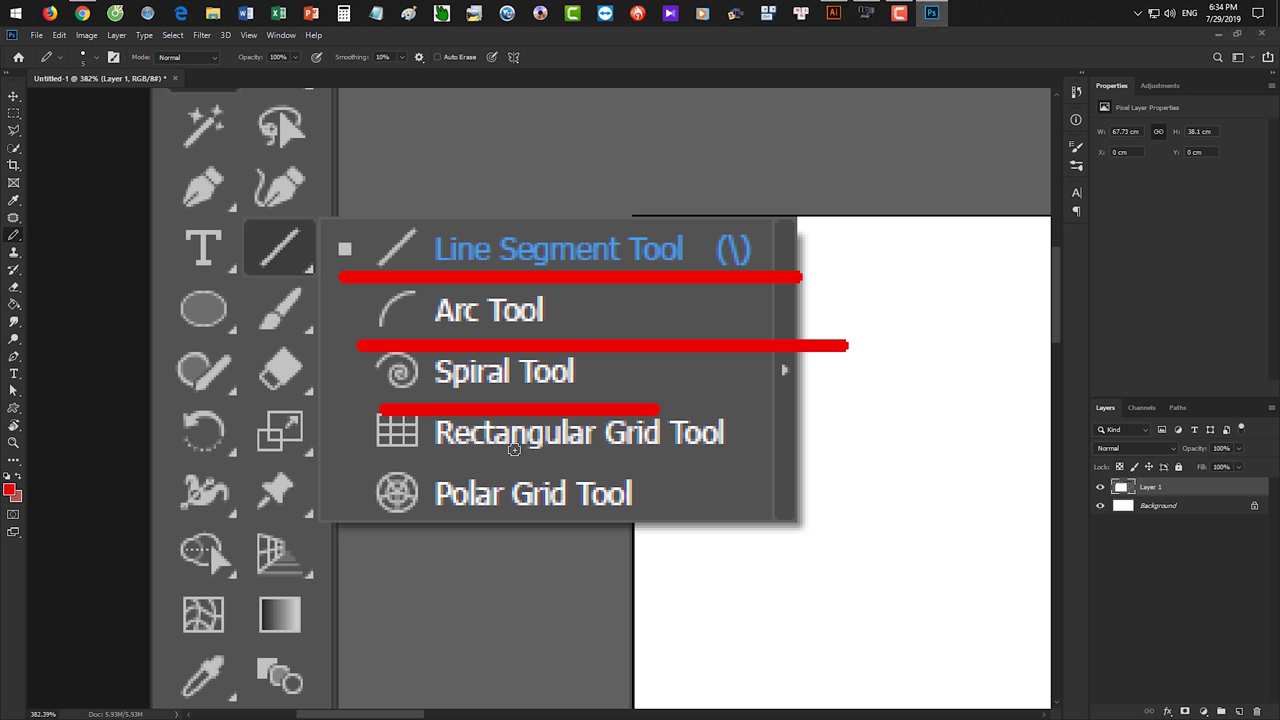
- Brush a red line under the Rectangular Grid Tool entry and go back to Illustrator
{"action": "left_click_drag", "start_coordinate": [380, 459], "coordinate": [850, 458]}
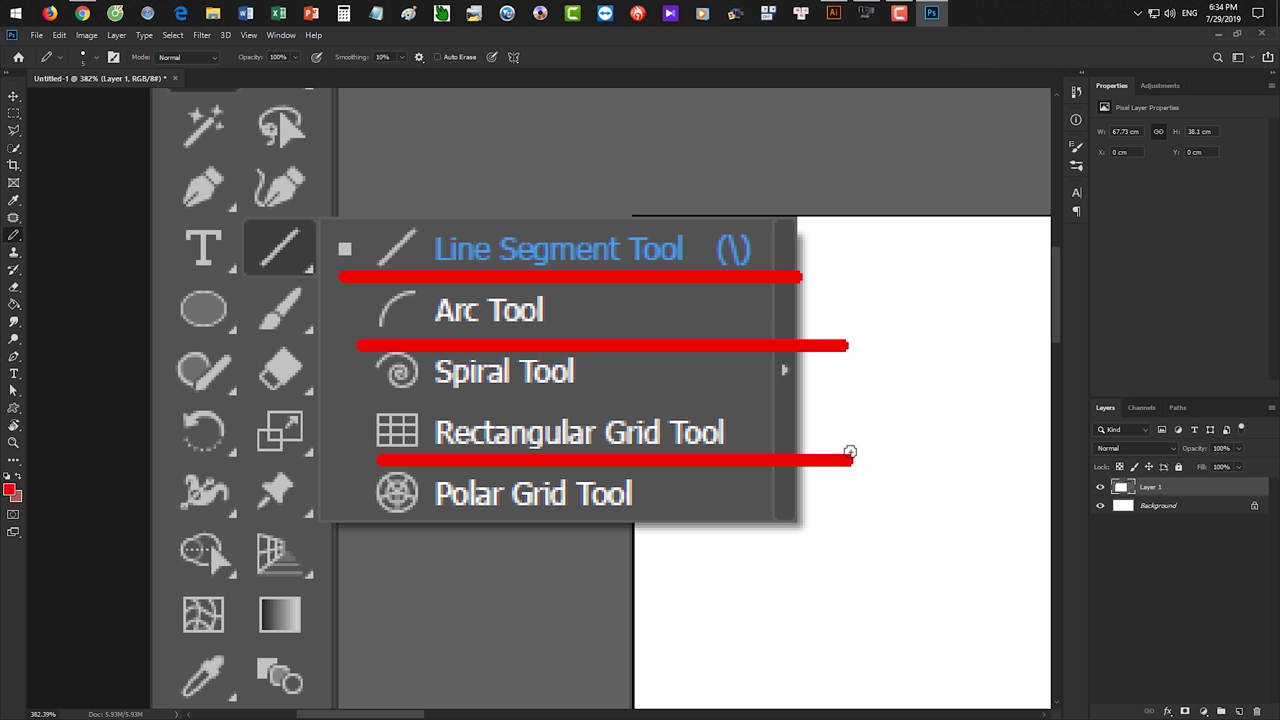
{"action": "left_click", "coordinate": [833, 13]}
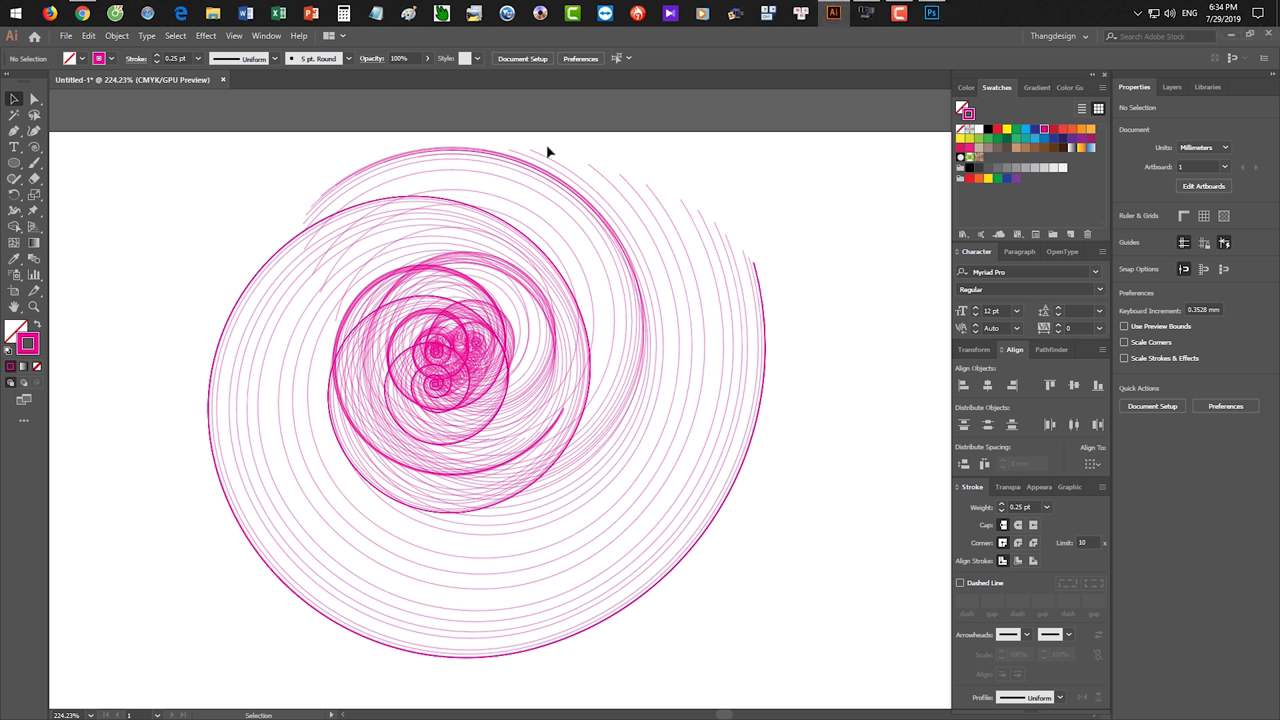
- Delete the spiral artwork and switch to the Rectangular Grid tool
{"action": "left_click", "coordinate": [548, 185]}
{"action": "key", "text": "Delete"}
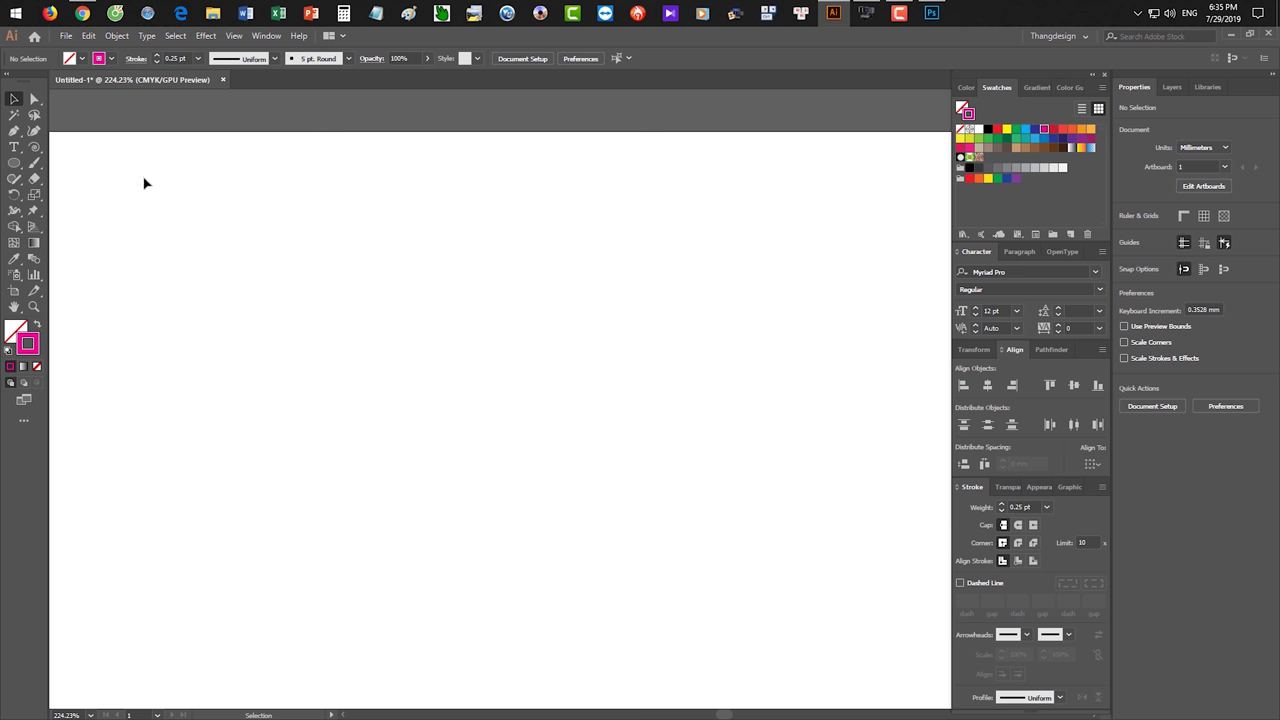
{"action": "left_click_drag", "start_coordinate": [34, 146], "coordinate": [89, 194]}
- Drag out a rectangular grid, changing its row count and ending at 11 rows
{"action": "left_click_drag", "start_coordinate": [261, 301], "coordinate": [670, 509]}
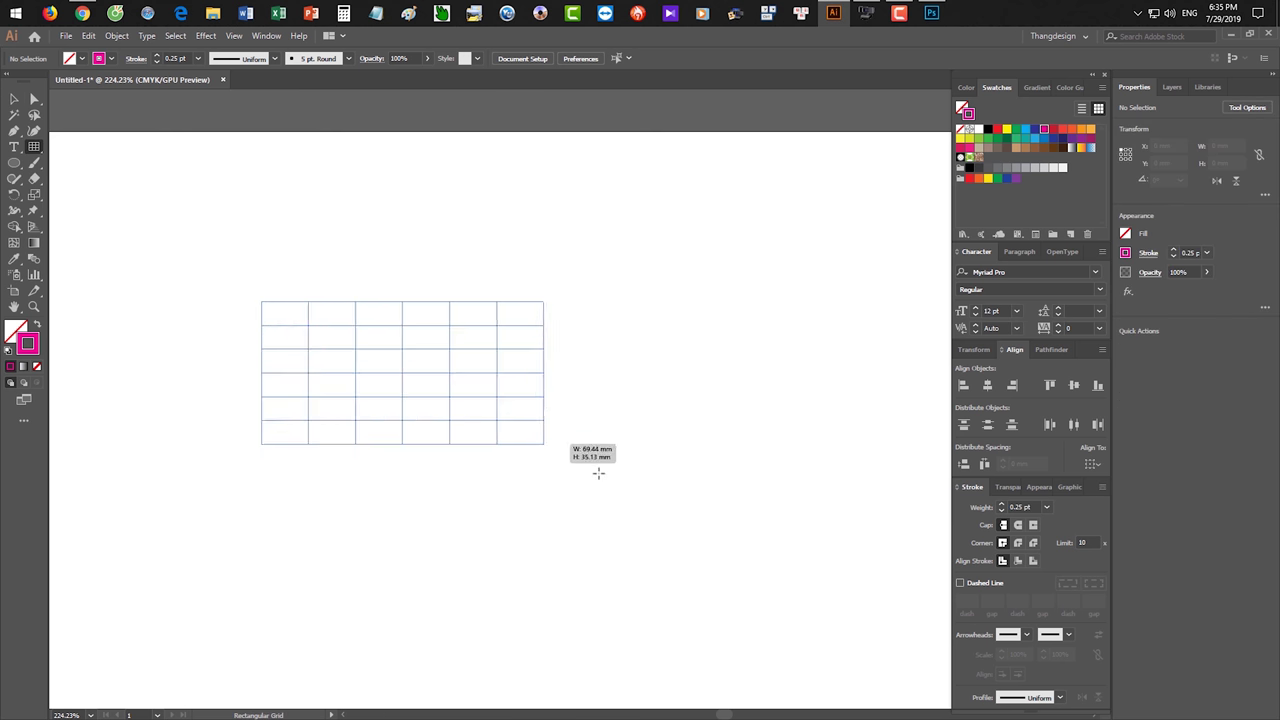
{"action": "key", "text": "Up"}
{"action": "key", "text": "Up"}
{"action": "key", "text": "Down"}
{"action": "key", "text": "Down"}
{"action": "key", "text": "Up"}
{"action": "key", "text": "Up"}
{"action": "key", "text": "Down"}
{"action": "left_click_drag", "start_coordinate": [670, 509], "coordinate": [670, 509]}
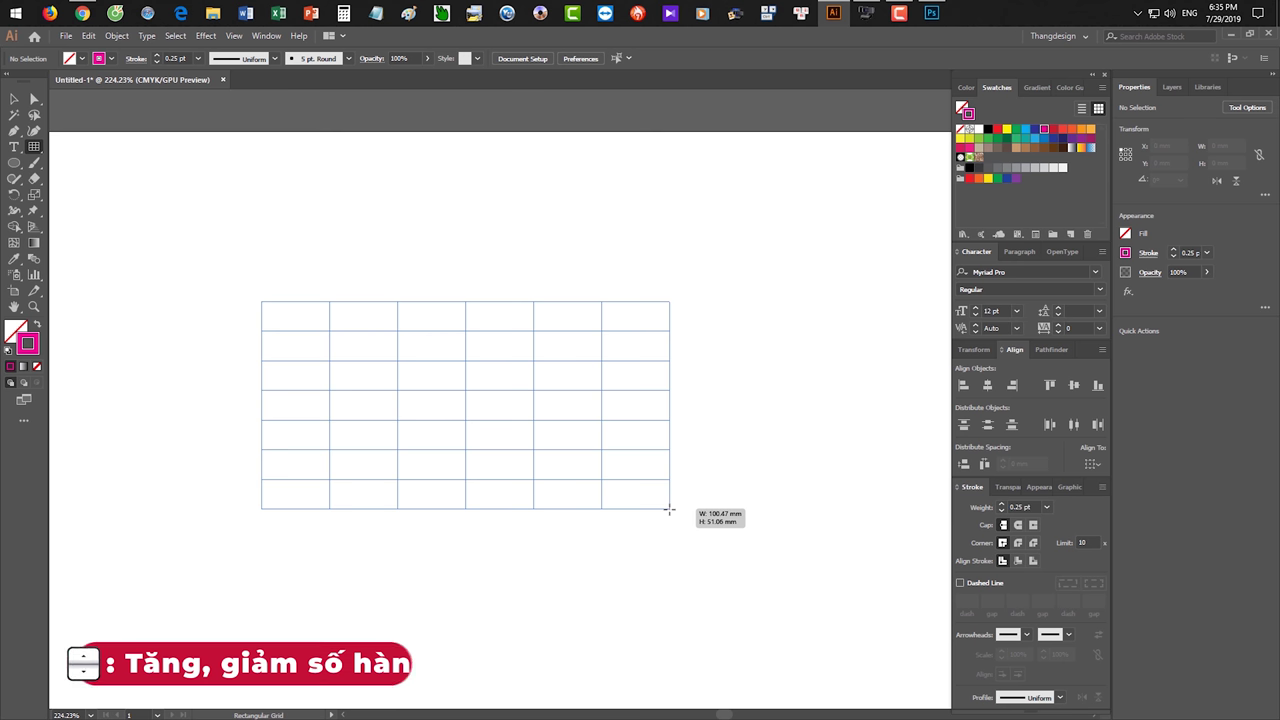
{"action": "key", "text": "Up"}
{"action": "key", "text": "Up"}
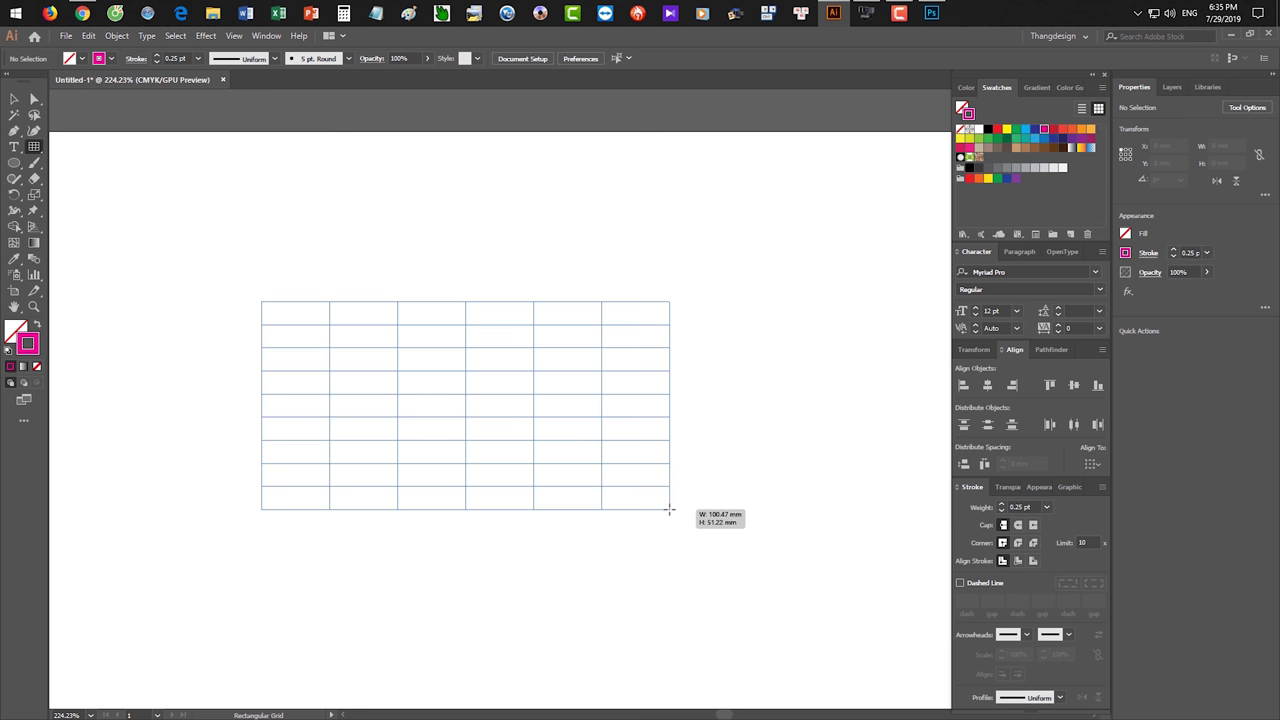
{"action": "key", "text": "Down"}
{"action": "key", "text": "Down"}
{"action": "left_click_drag", "start_coordinate": [670, 509], "coordinate": [670, 510]}
{"action": "key", "text": "Up"}
{"action": "key", "text": "Up"}
{"action": "key", "text": "Up"}
{"action": "key", "text": "Up"}
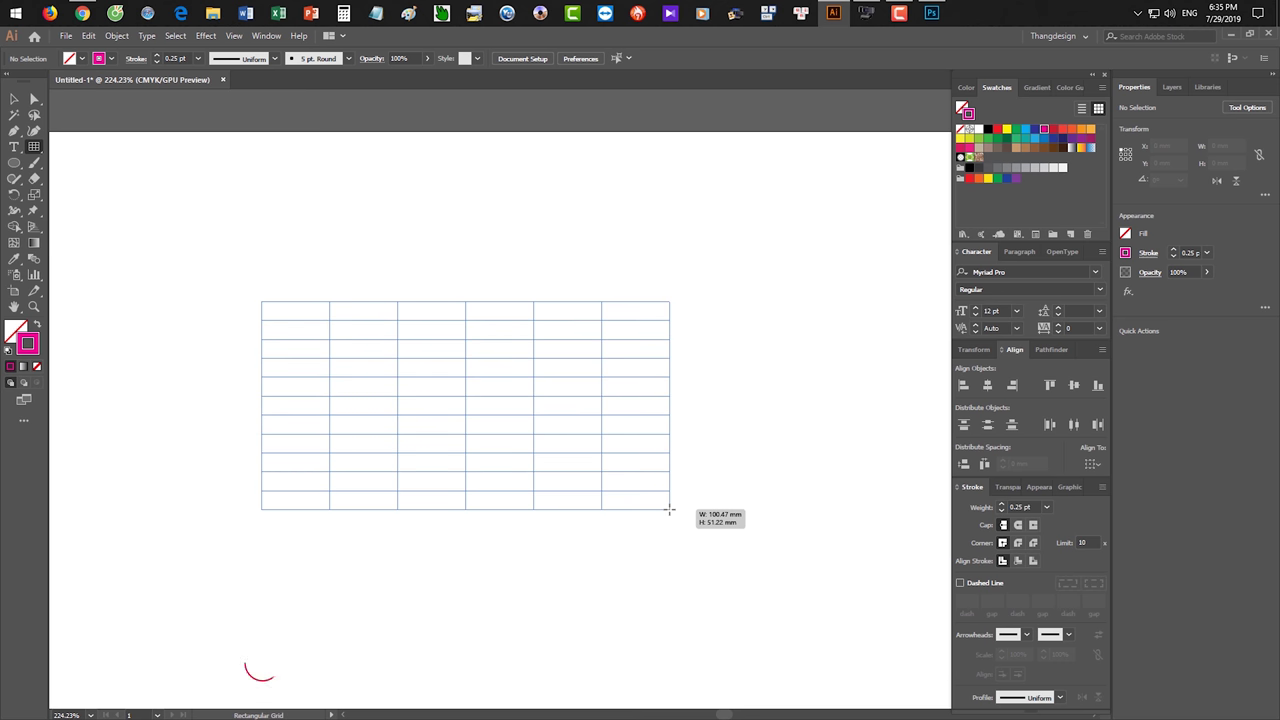
{"action": "left_click_drag", "start_coordinate": [670, 509], "coordinate": [670, 511]}
- Adjust the grid to 9 rows by 10 columns, toggling Shift for a square, and finish it
{"action": "key", "text": "Right"}
{"action": "key", "text": "Right"}
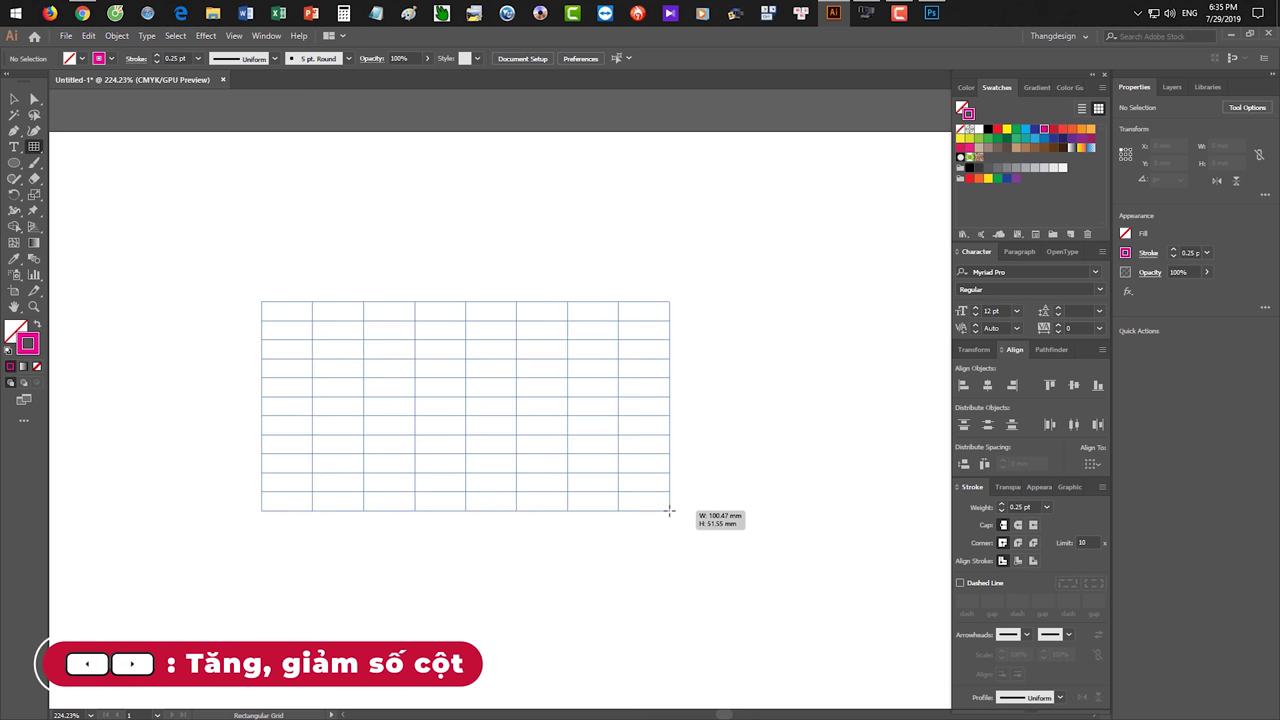
{"action": "key", "text": "Left"}
{"action": "key", "text": "Left"}
{"action": "key", "text": "Right"}
{"action": "key", "text": "Right"}
{"action": "key", "text": "Right"}
{"action": "key", "text": "Up"}
{"action": "key", "text": "shift"}
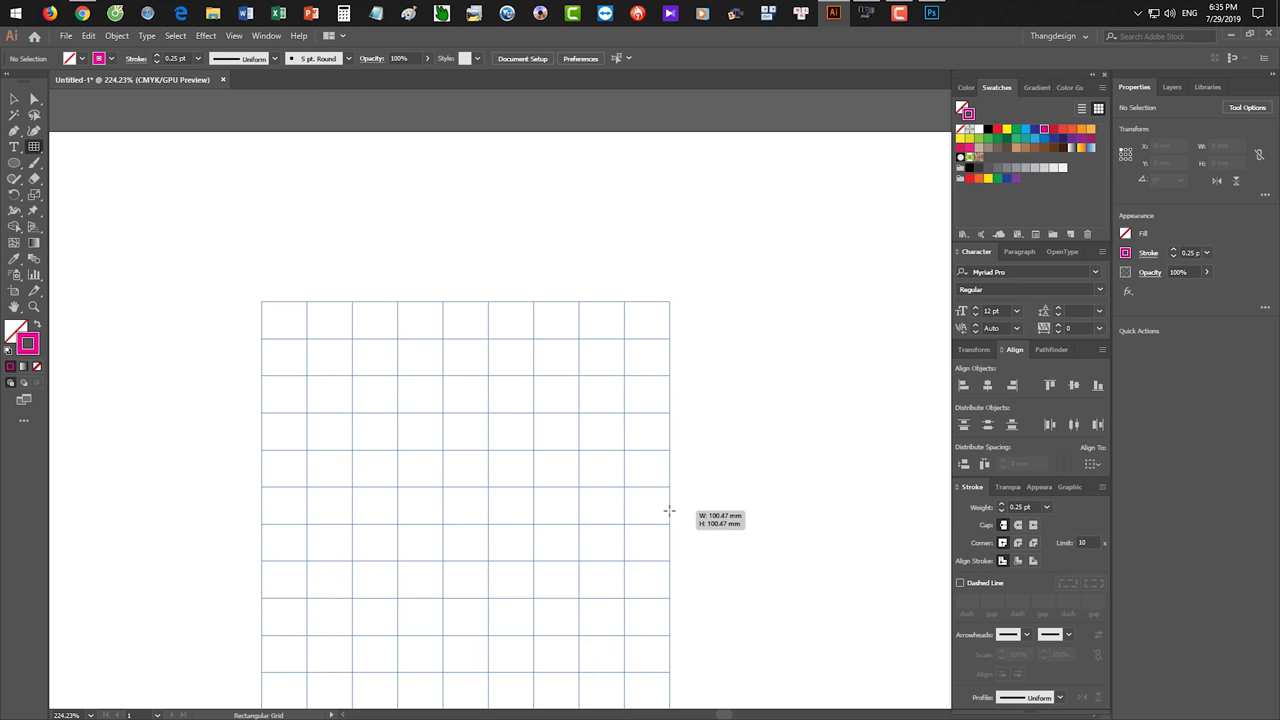
{"action": "key", "text": "shift"}
{"action": "left_click_drag", "start_coordinate": [670, 511], "coordinate": [670, 515]}
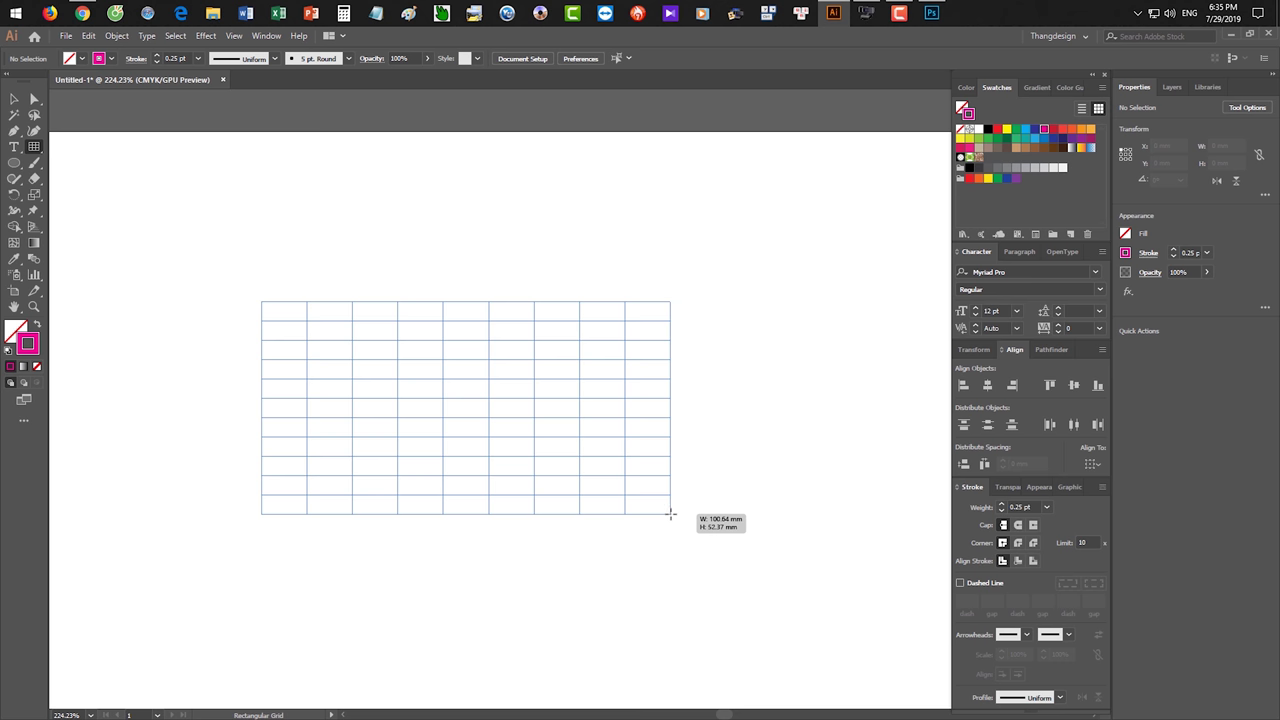
{"action": "key", "text": "Down"}
{"action": "key", "text": "Down"}
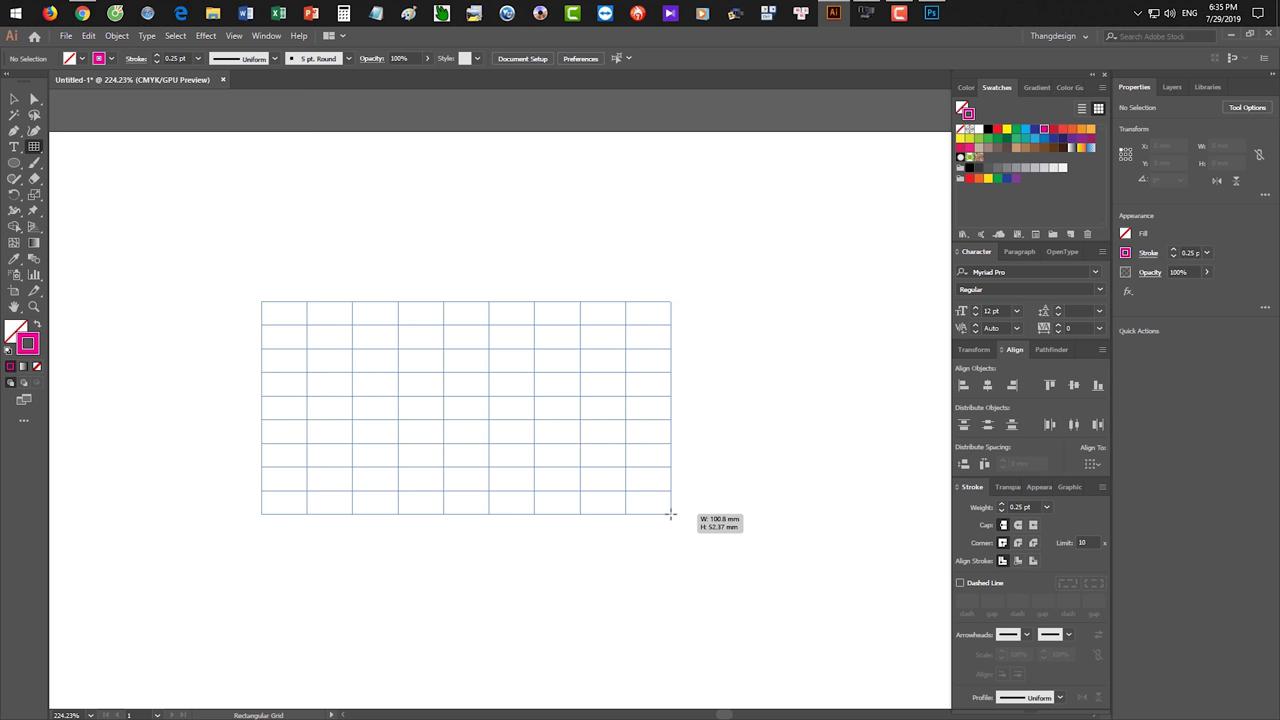
{"action": "key", "text": "Right"}
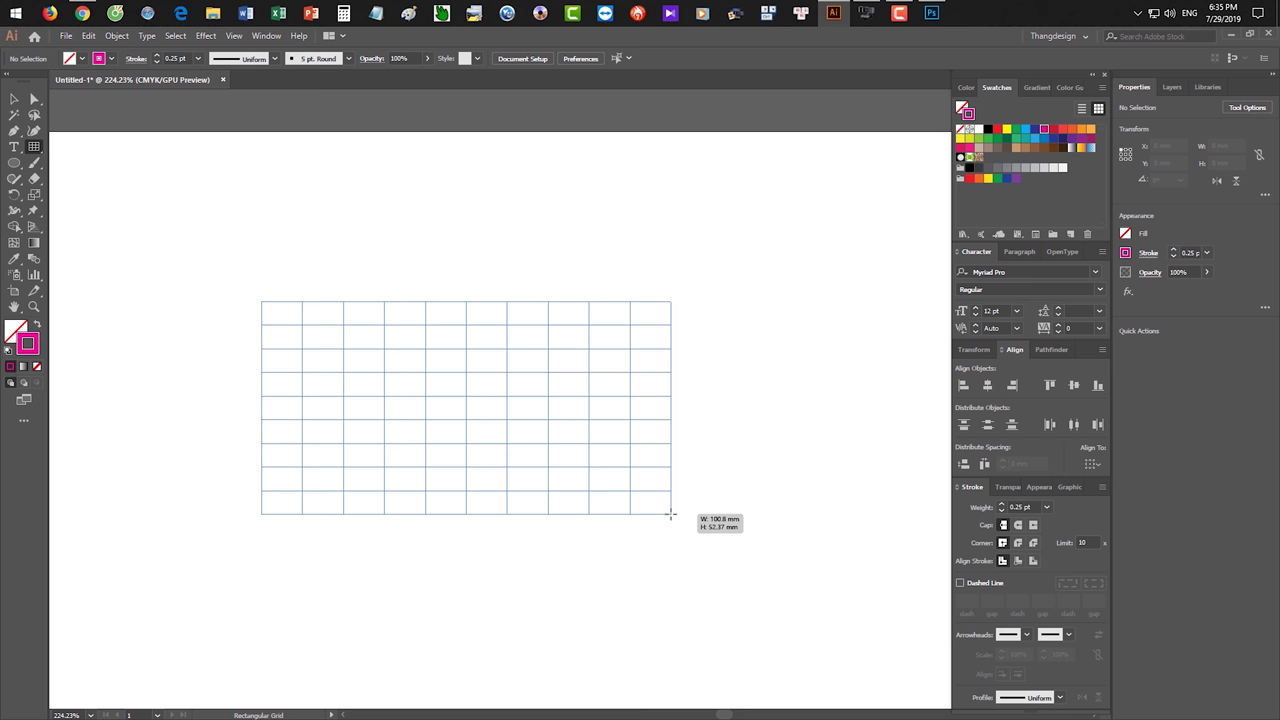
{"action": "key", "text": "shift"}
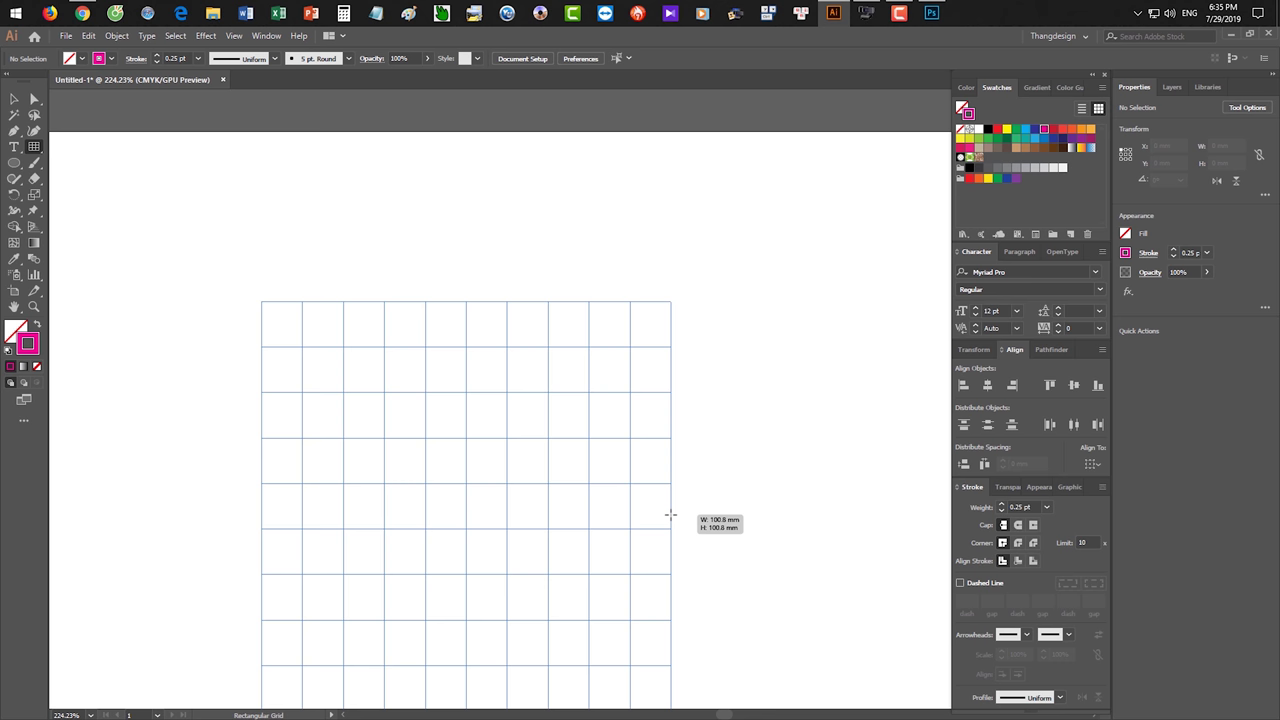
{"action": "key", "text": "shift"}
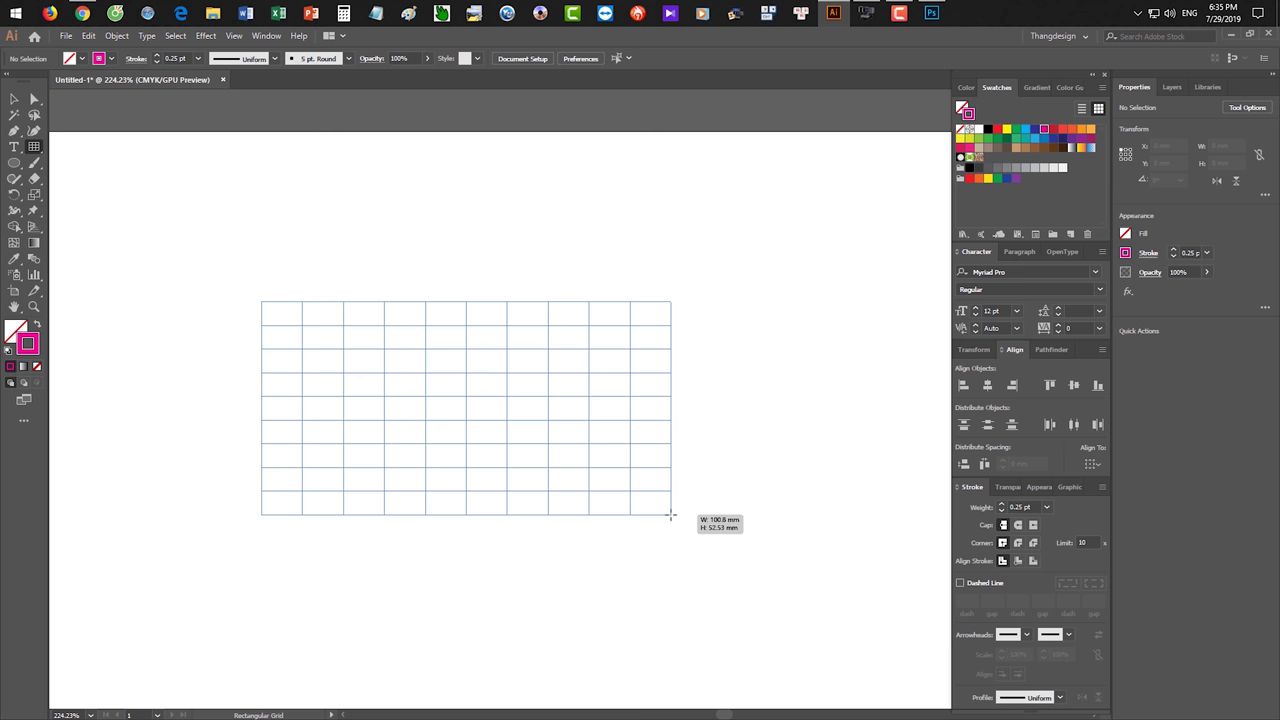
{"action": "left_click_drag", "start_coordinate": [671, 516], "coordinate": [671, 515]}
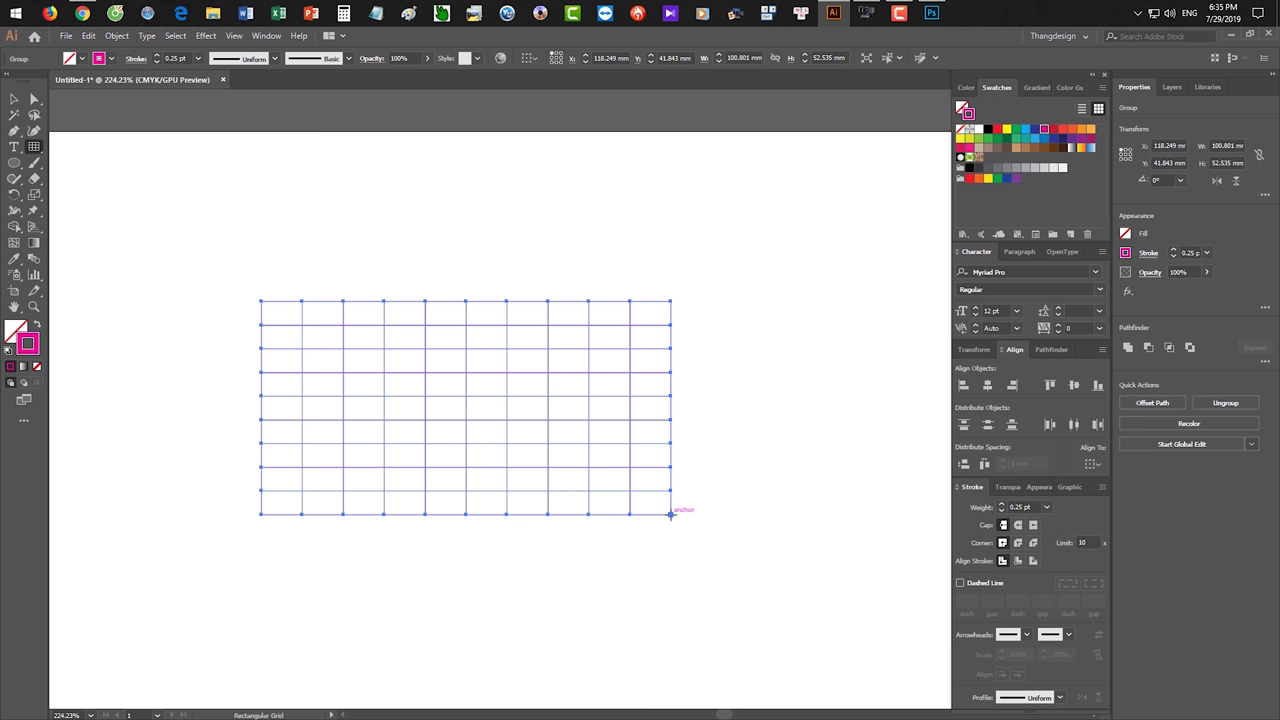
- Undo the grid, draw a smaller one with 7 then 10 rows, and delete it
{"action": "key", "text": "ctrl+z"}
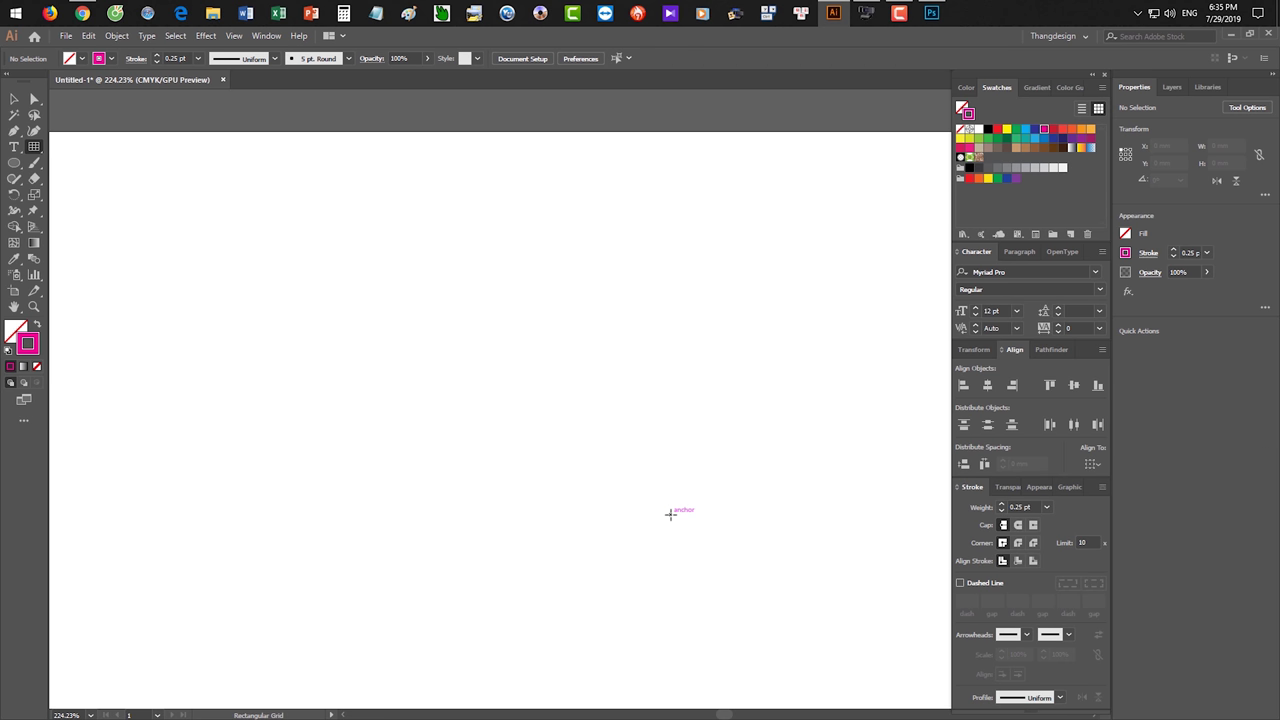
{"action": "left_click_drag", "start_coordinate": [350, 288], "coordinate": [648, 484]}
{"action": "key", "text": "Down"}
{"action": "key", "text": "Down"}
{"action": "left_click_drag", "start_coordinate": [648, 484], "coordinate": [651, 489]}
{"action": "key", "text": "Up"}
{"action": "key", "text": "Up"}
{"action": "key", "text": "Up"}
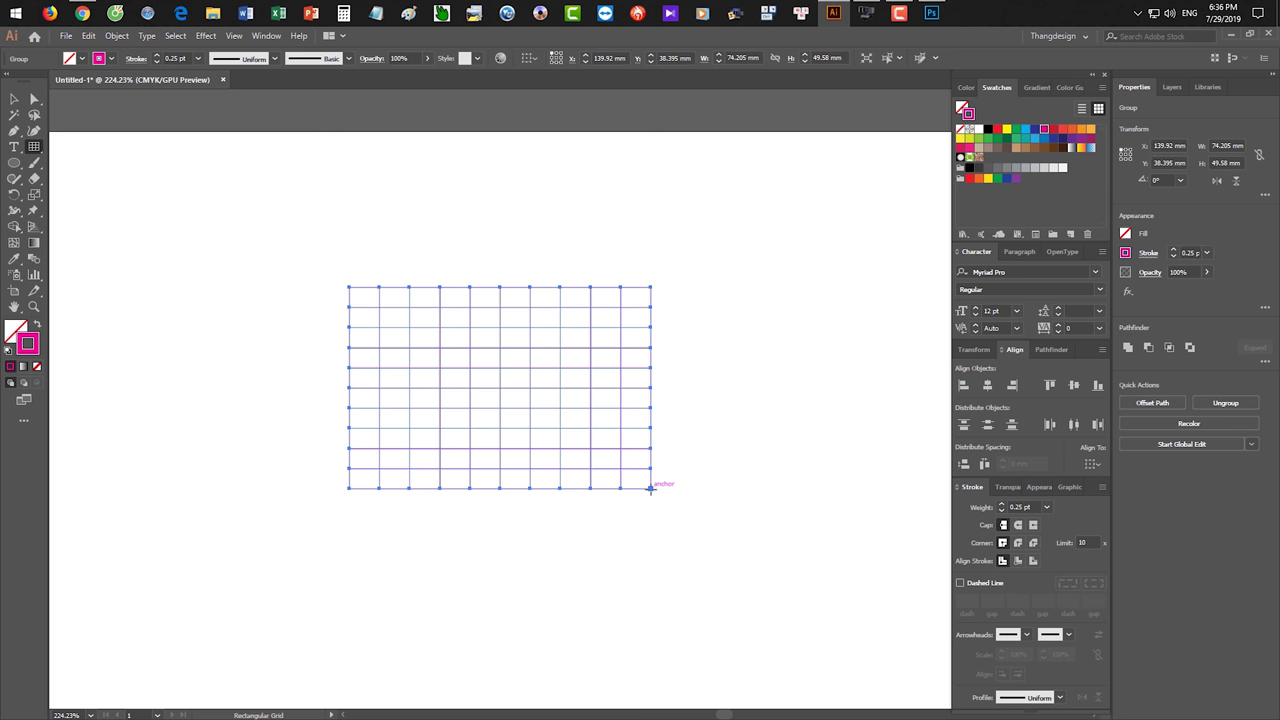
{"action": "key", "text": "Delete"}
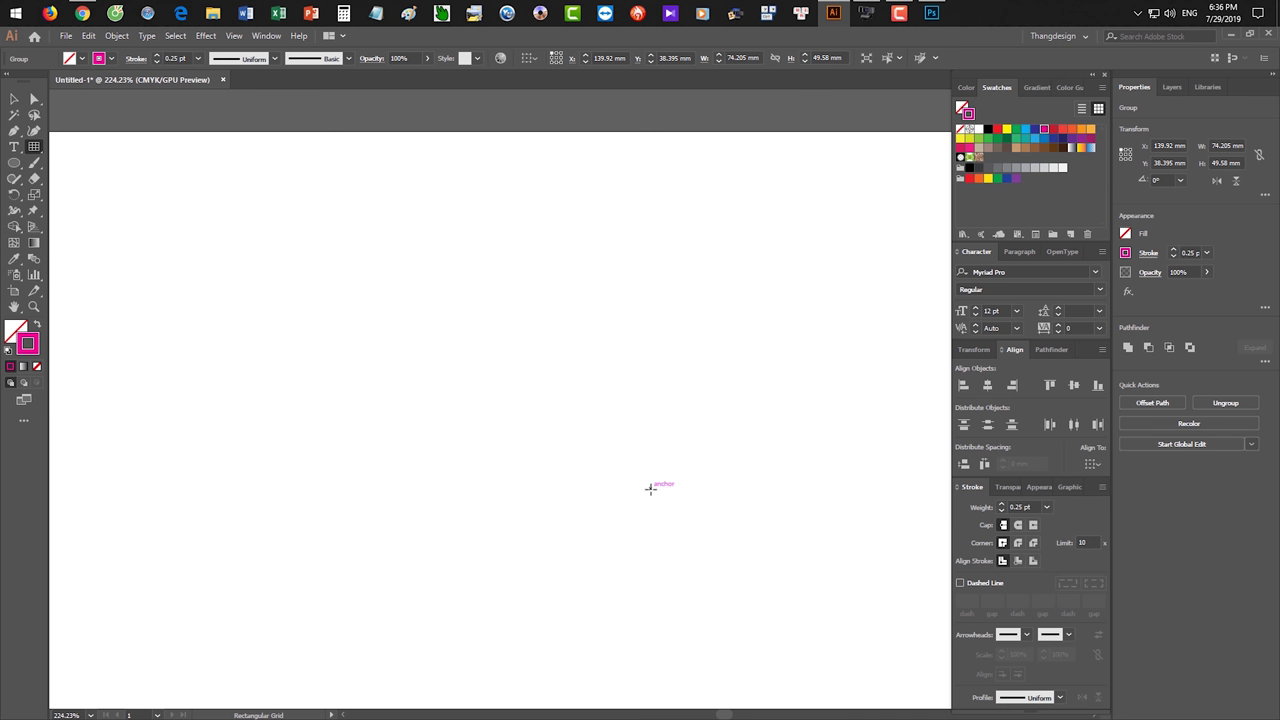
- Open the Rectangular Grid settings and paste a screenshot of them into a new Photoshop document
{"action": "left_click", "coordinate": [421, 288]}
{"action": "left_click_drag", "start_coordinate": [606, 210], "coordinate": [486, 200]}
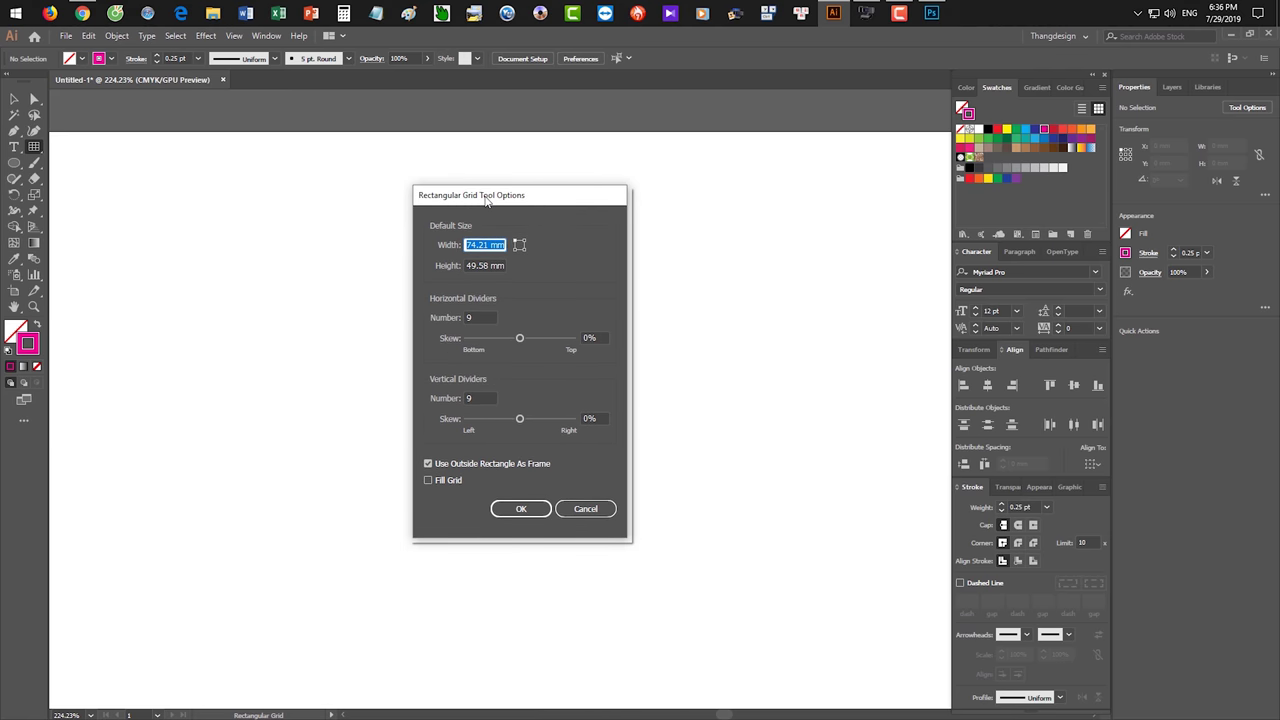
{"action": "left_click", "coordinate": [931, 13]}
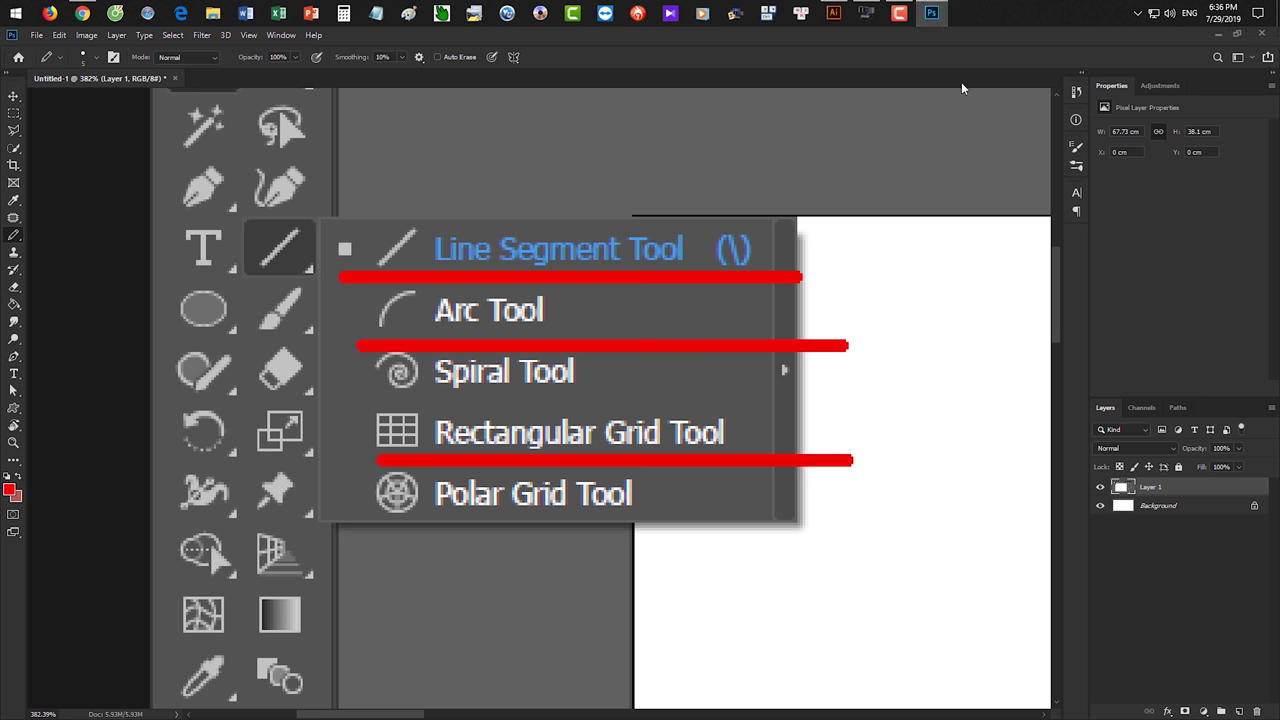
{"action": "key", "text": "ctrl+n"}
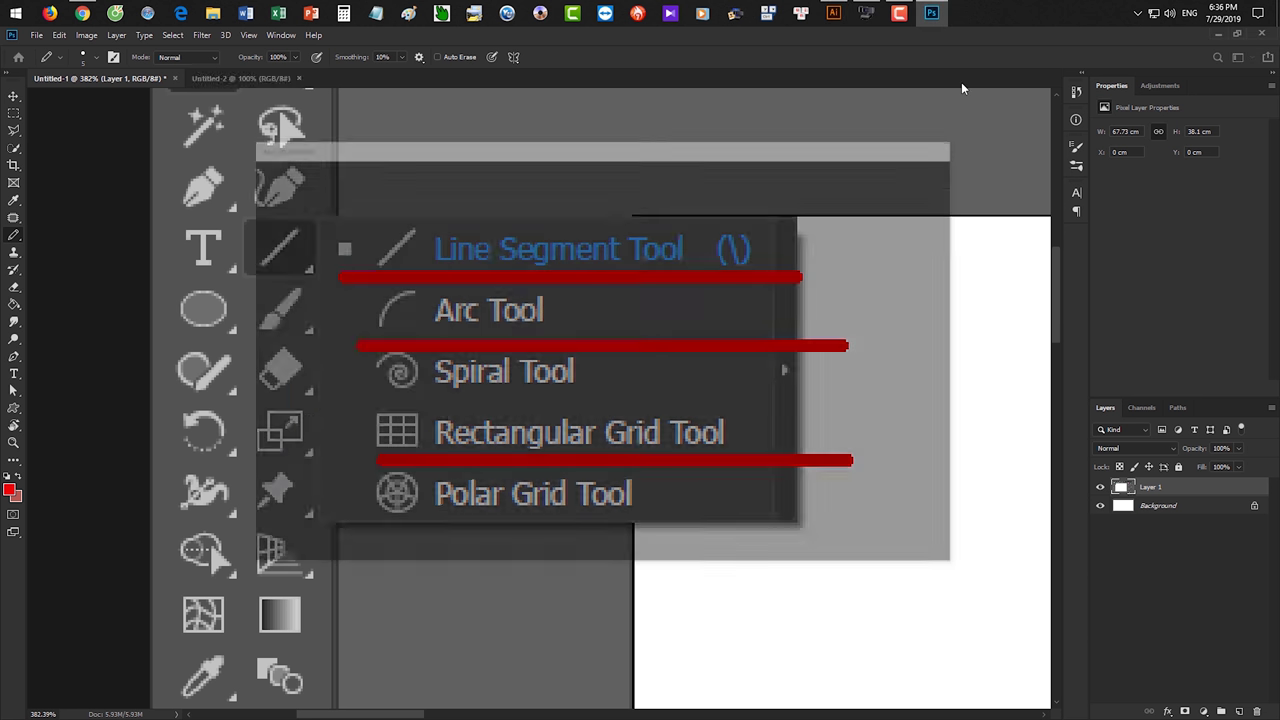
{"action": "key", "text": "Return"}
{"action": "key", "text": "ctrl+v"}
{"action": "key", "text": "f"}
{"action": "key", "text": "f"}
{"action": "scroll", "coordinate": [533, 307], "scroll_direction": "up", "scroll_amount": 4}
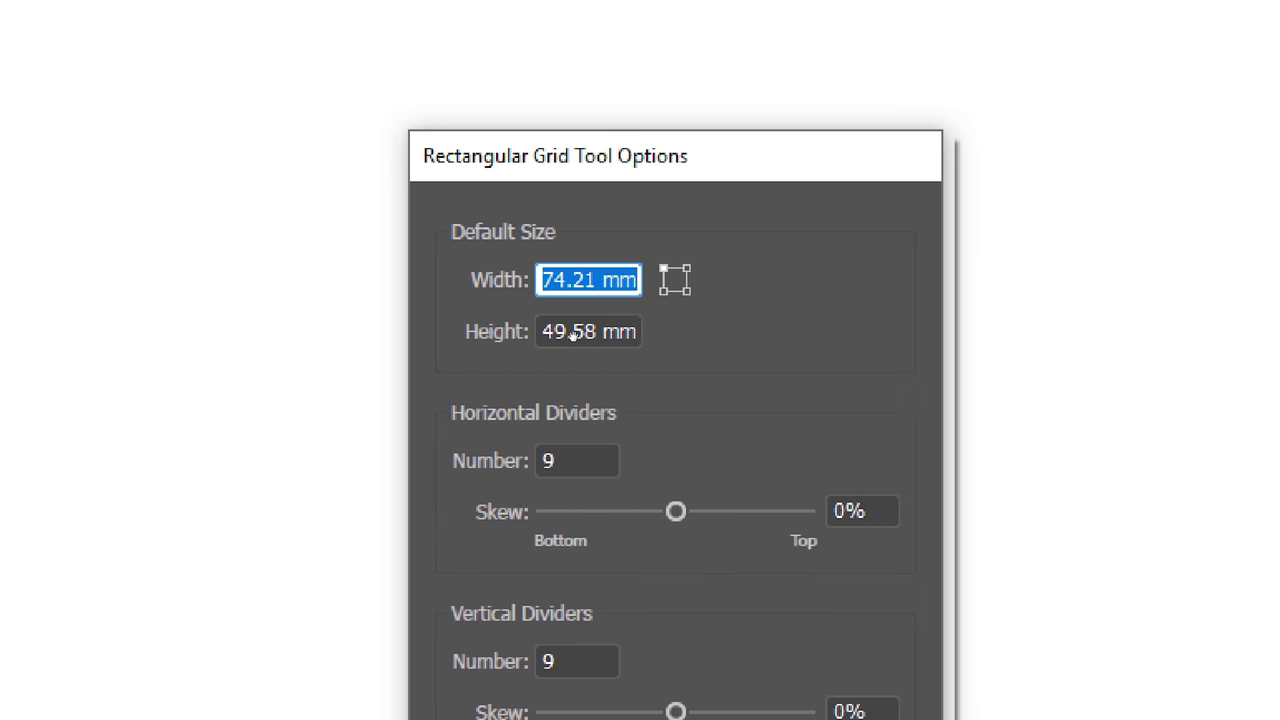
- Mark Default Size, the Width/Height values and Horizontal Dividers Number 9 in red
{"action": "left_click_drag", "start_coordinate": [390, 190], "coordinate": [509, 190]}
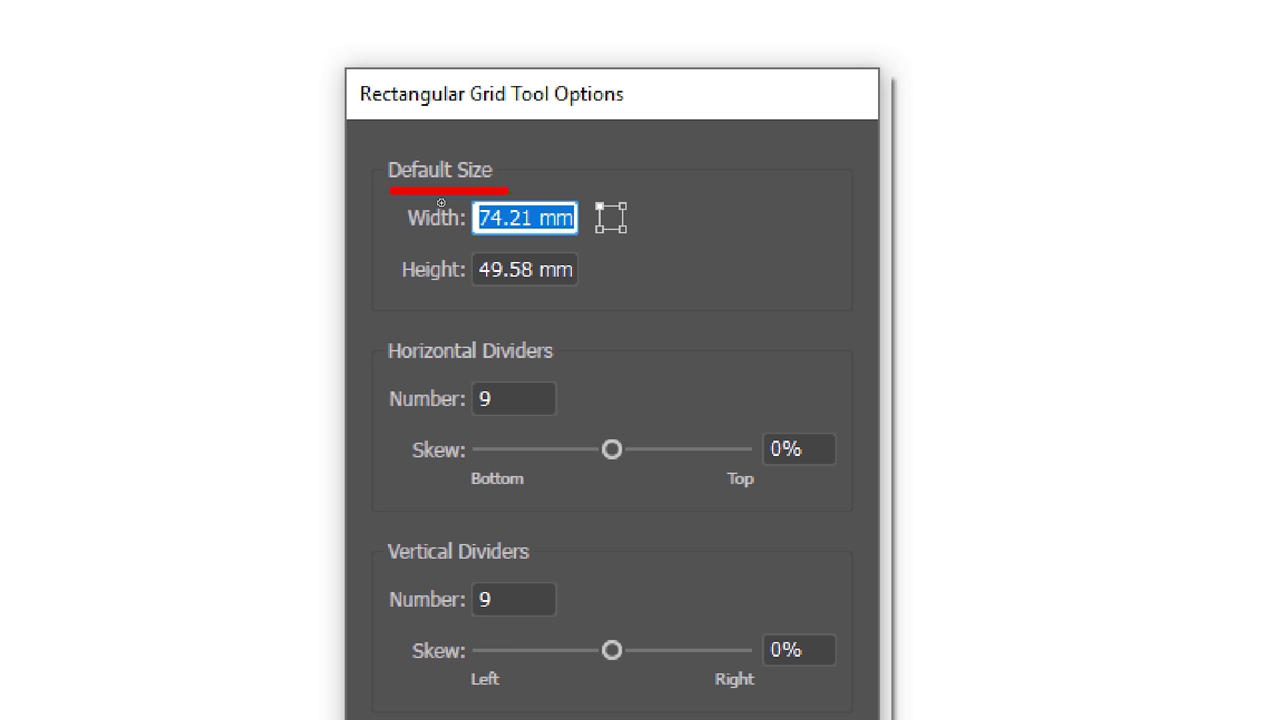
{"action": "left_click_drag", "start_coordinate": [381, 196], "coordinate": [377, 192]}
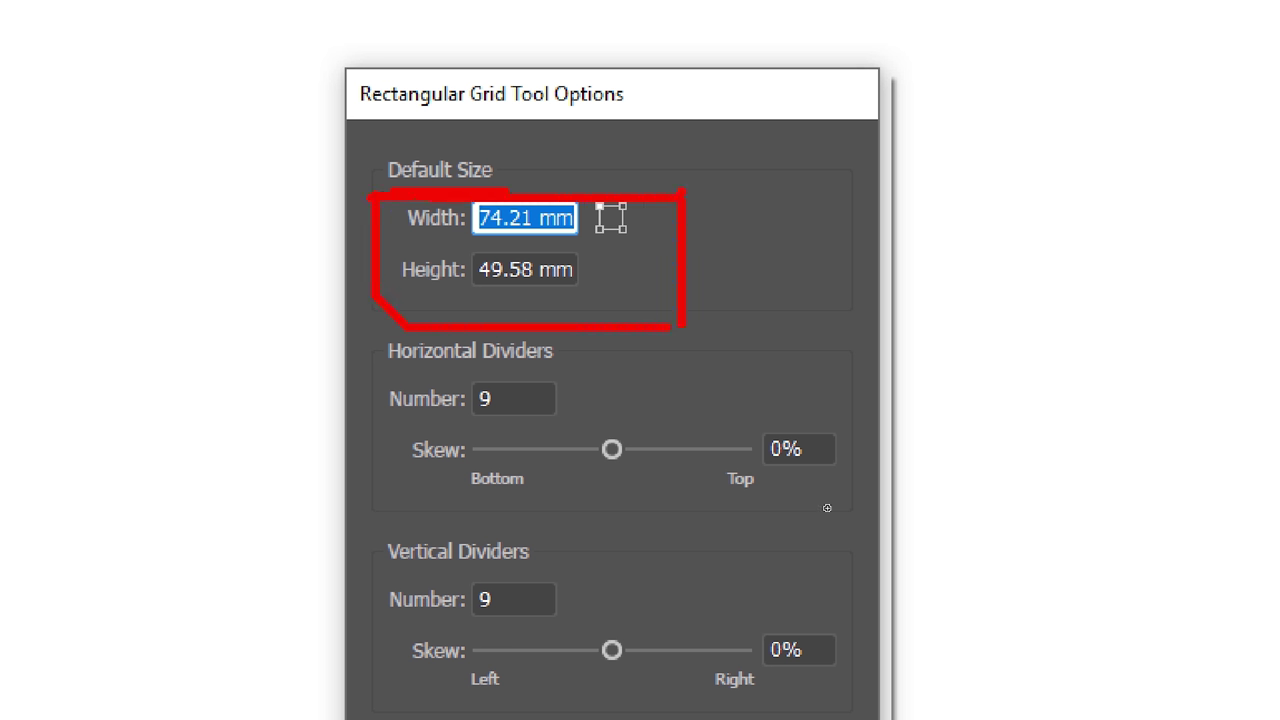
{"action": "left_click_drag", "start_coordinate": [400, 374], "coordinate": [556, 372]}
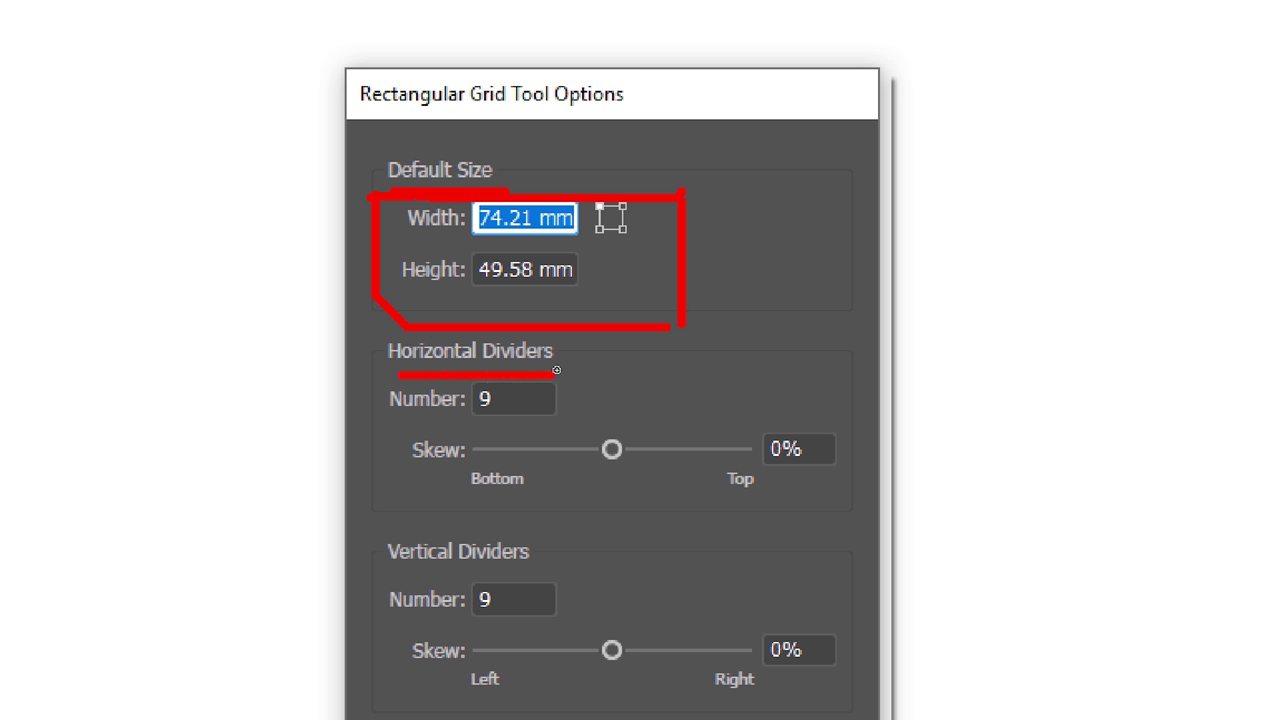
{"action": "left_click_drag", "start_coordinate": [575, 329], "coordinate": [573, 365]}
{"action": "left_click_drag", "start_coordinate": [391, 425], "coordinate": [588, 425]}
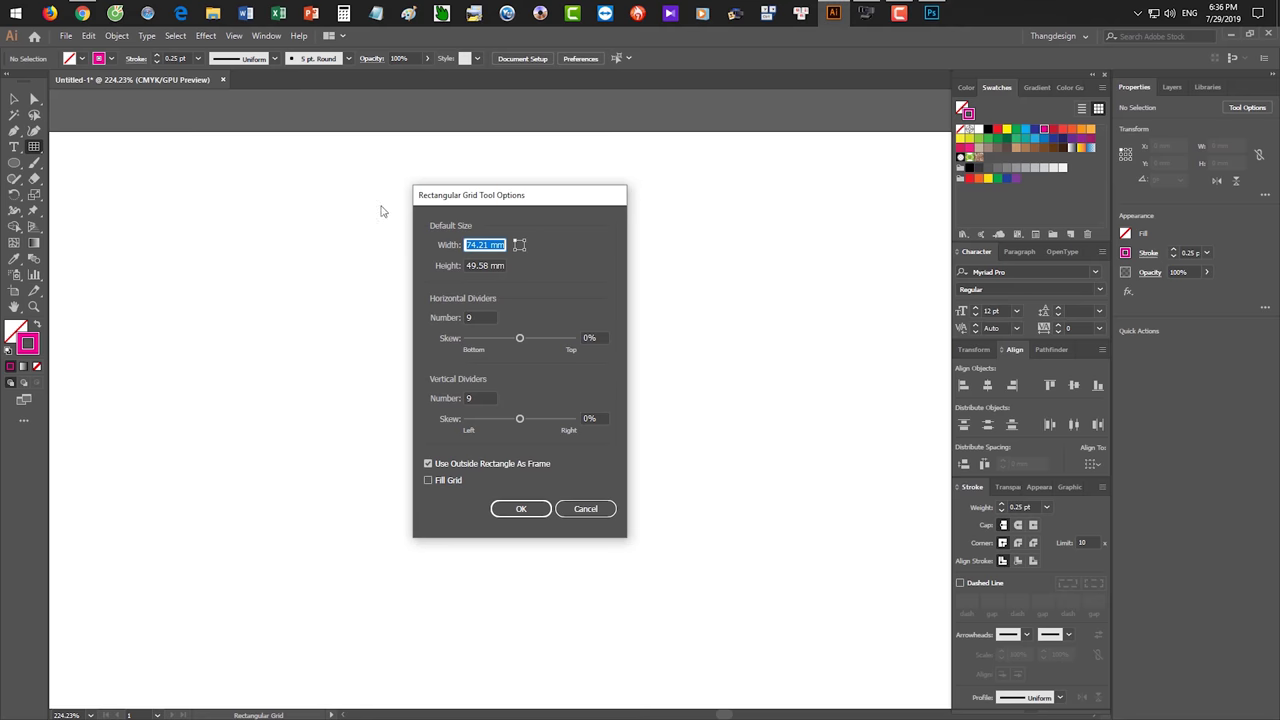
- Close the settings and drag out a grid, reducing it to two rows by two columns
{"action": "left_click", "coordinate": [600, 510]}
{"action": "left_click_drag", "start_coordinate": [159, 278], "coordinate": [735, 565]}
{"action": "key", "text": "Down"}
{"action": "key", "text": "Down"}
{"action": "key", "text": "Down"}
{"action": "key", "text": "Down"}
{"action": "key", "text": "Down"}
{"action": "key", "text": "Down"}
{"action": "key", "text": "Left"}
{"action": "key", "text": "Left"}
{"action": "key", "text": "Left"}
{"action": "key", "text": "Left"}
{"action": "key", "text": "Left"}
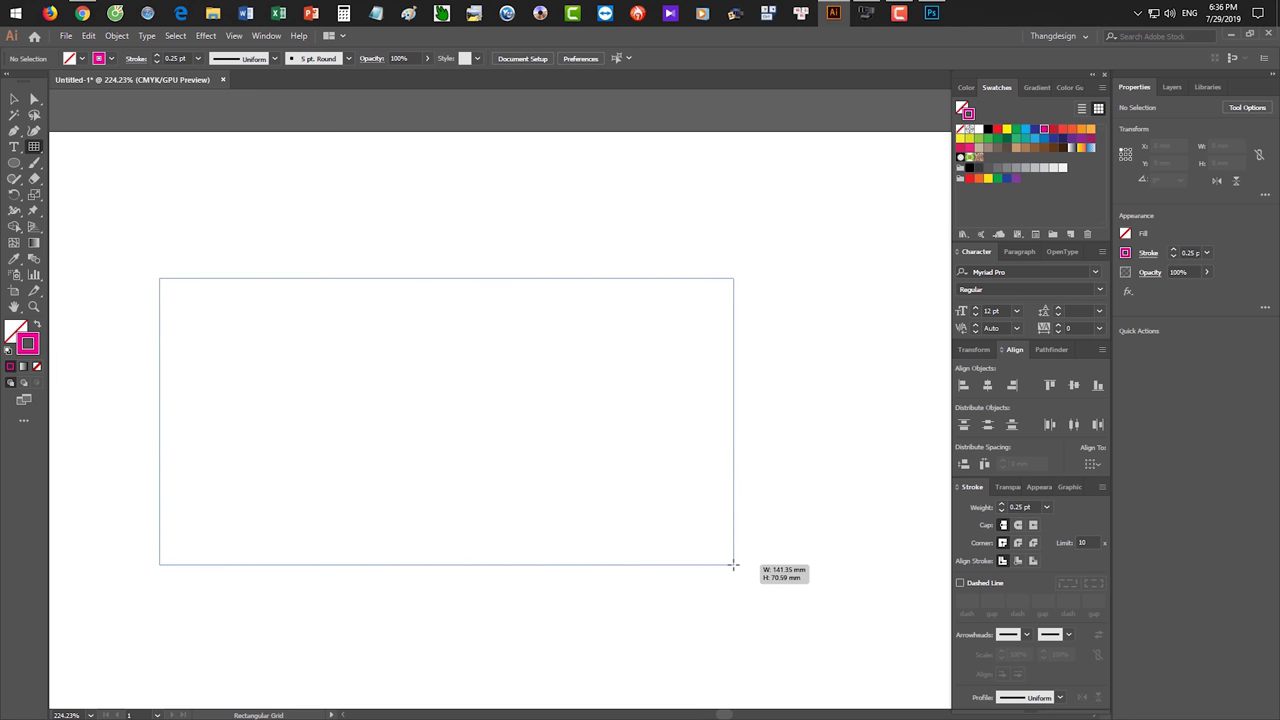
{"action": "key", "text": "Up"}
{"action": "key", "text": "Up"}
{"action": "key", "text": "Up"}
{"action": "mouse_move", "coordinate": [733, 565]}
{"action": "left_mouse_down"}
{"action": "mouse_move", "coordinate": [720, 585]}
{"action": "mouse_move", "coordinate": [671, 571]}
{"action": "left_mouse_up"}
{"action": "key", "text": "Down"}
{"action": "key", "text": "Down"}
{"action": "key", "text": "Right"}
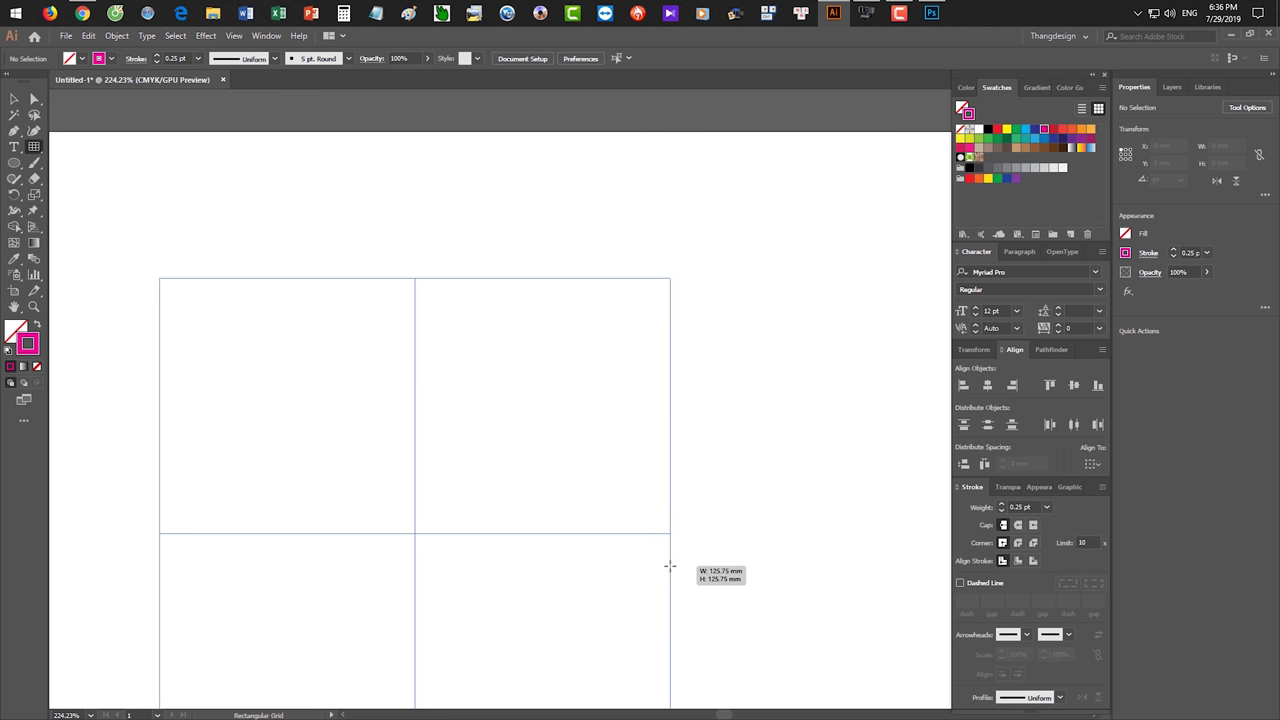
- Resize the grid to nine columns by five rows and widen it across the artboard
{"action": "mouse_move", "coordinate": [670, 566]}
{"action": "left_mouse_down"}
{"action": "mouse_move", "coordinate": [680, 577]}
{"action": "mouse_move", "coordinate": [628, 517]}
{"action": "mouse_move", "coordinate": [522, 453]}
{"action": "left_mouse_up"}
{"action": "key", "text": "Right"}
{"action": "key", "text": "Up"}
{"action": "key", "text": "Up"}
{"action": "key", "text": "Up"}
{"action": "key", "text": "Right"}
{"action": "key", "text": "Right"}
{"action": "key", "text": "Right"}
{"action": "key", "text": "Right"}
{"action": "key", "text": "Right"}
{"action": "key", "text": "Right"}
{"action": "left_click_drag", "start_coordinate": [522, 453], "coordinate": [811, 546]}
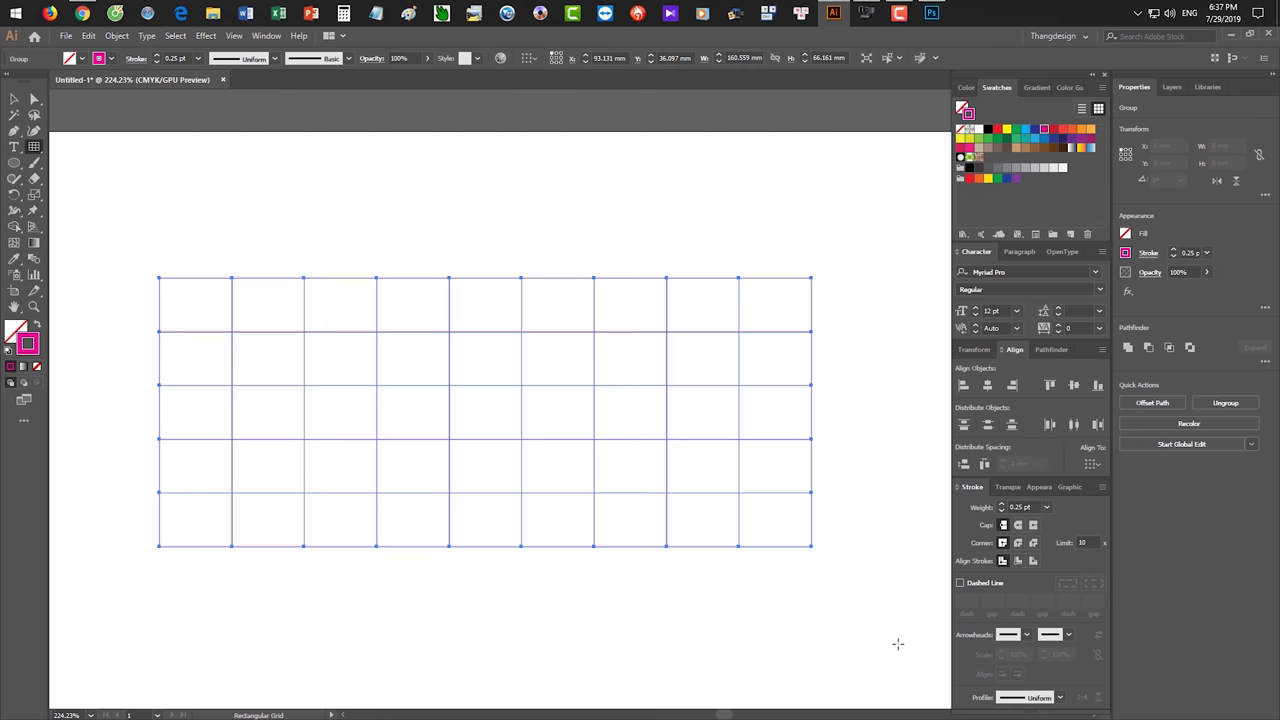
- In the line-tools screenshot, replace the Rectangular Grid Tool underline with a red one under Polar Grid Tool
{"action": "left_click", "coordinate": [928, 14]}
{"action": "mouse_move", "coordinate": [82, 13]}
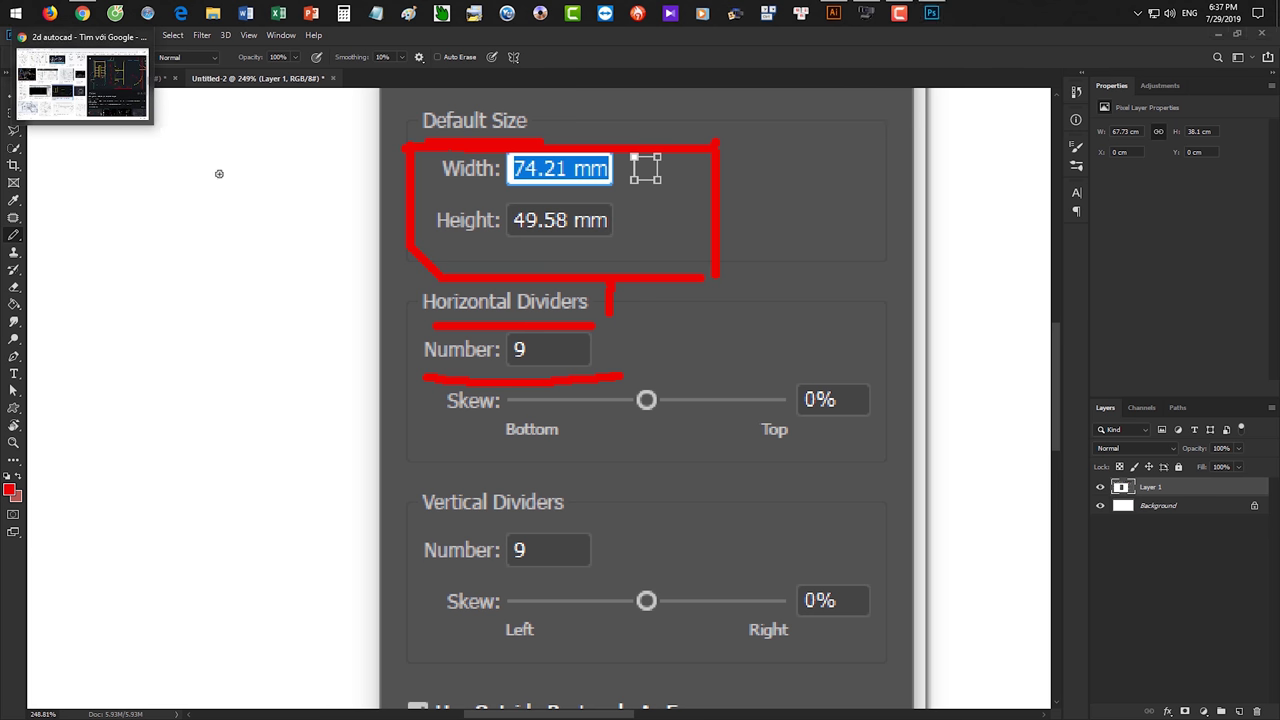
{"action": "left_click", "coordinate": [109, 78]}
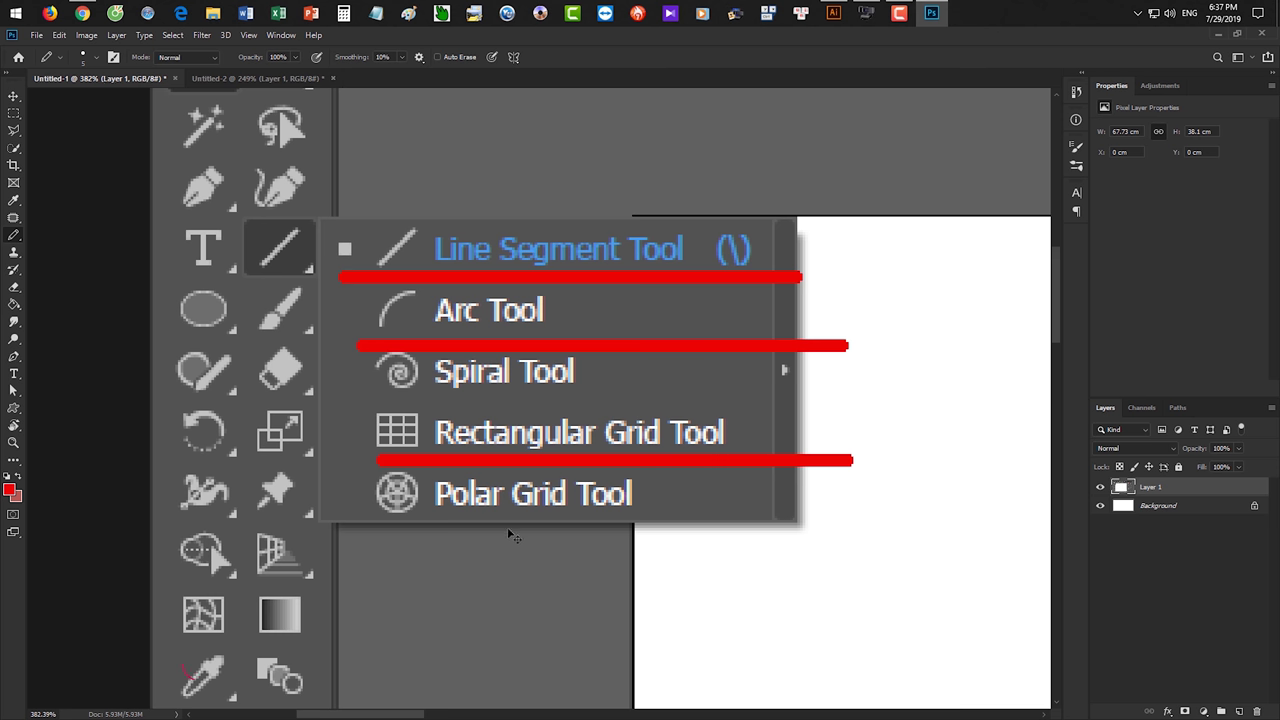
{"action": "key", "text": "ctrl+z"}
{"action": "left_click", "coordinate": [700, 527], "text": "shift"}
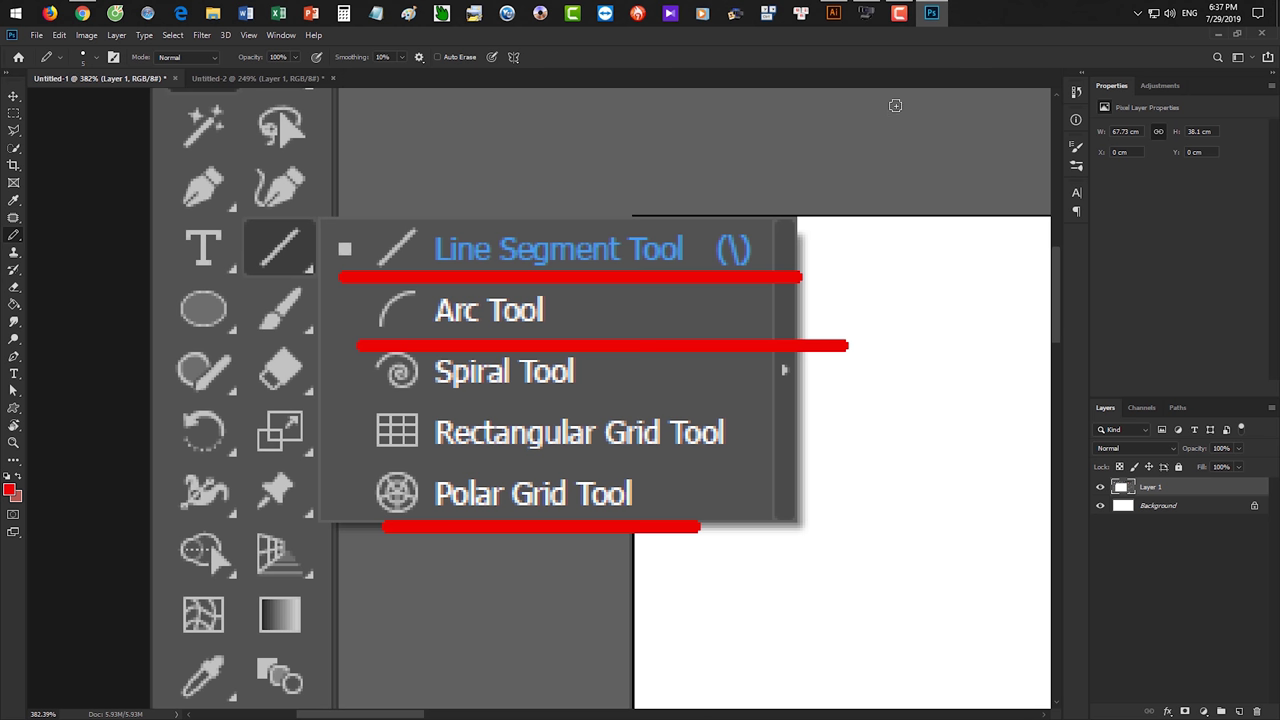
{"action": "left_click", "coordinate": [832, 18]}
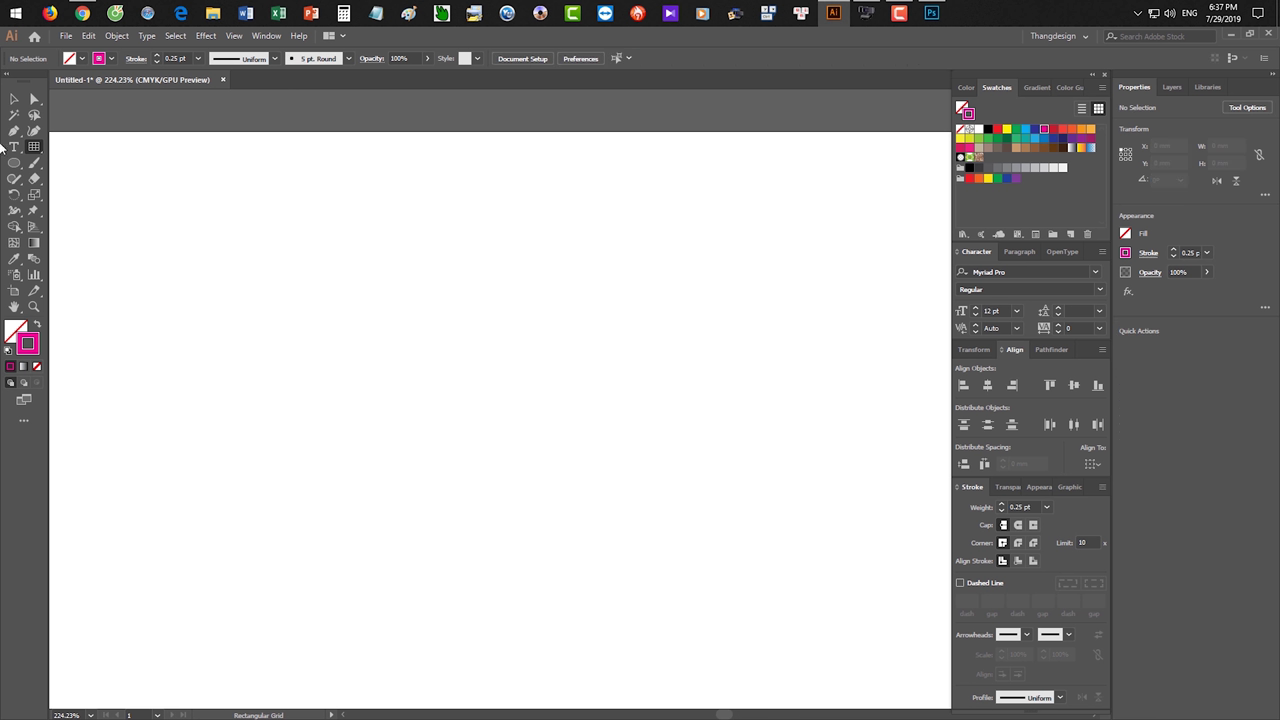
- Pick the Polar Grid tool and drag out a polar grid near the artboard centre
{"action": "left_click_drag", "start_coordinate": [33, 146], "coordinate": [76, 211]}
{"action": "left_click_drag", "start_coordinate": [426, 298], "coordinate": [660, 502]}
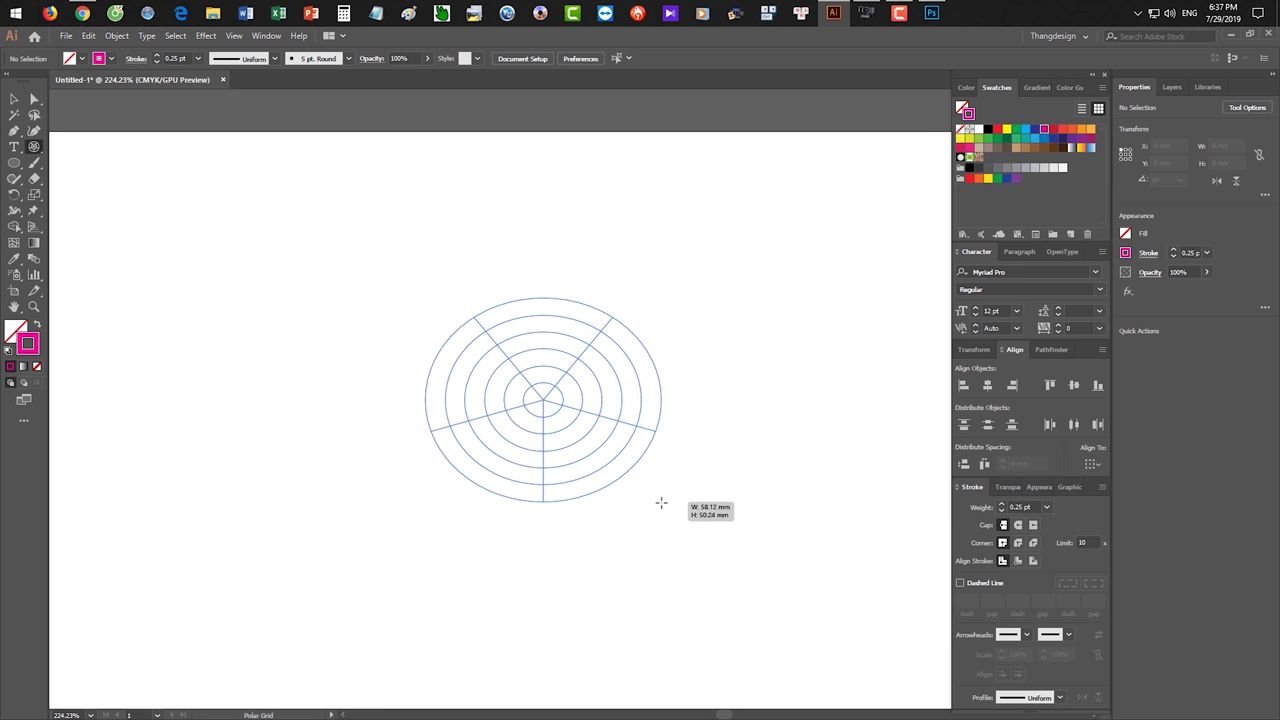
{"action": "left_click_drag", "start_coordinate": [660, 502], "coordinate": [661, 505]}
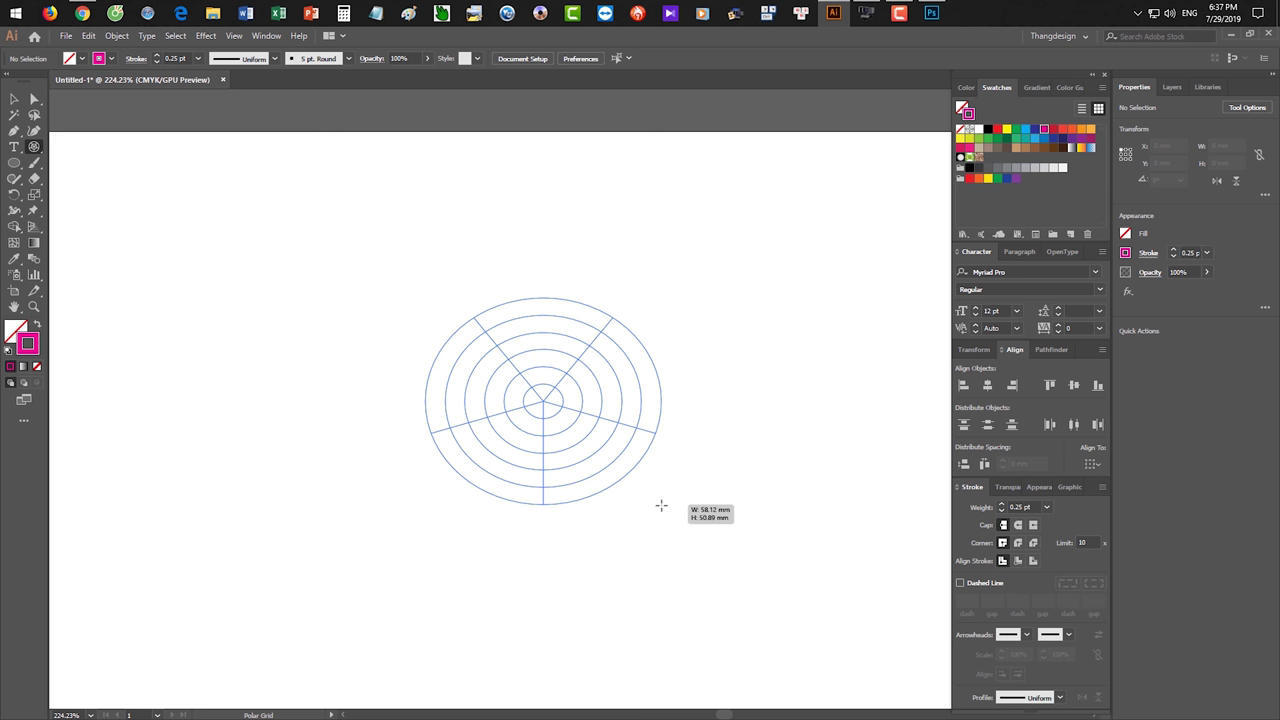
{"action": "left_click_drag", "start_coordinate": [661, 505], "coordinate": [661, 506]}
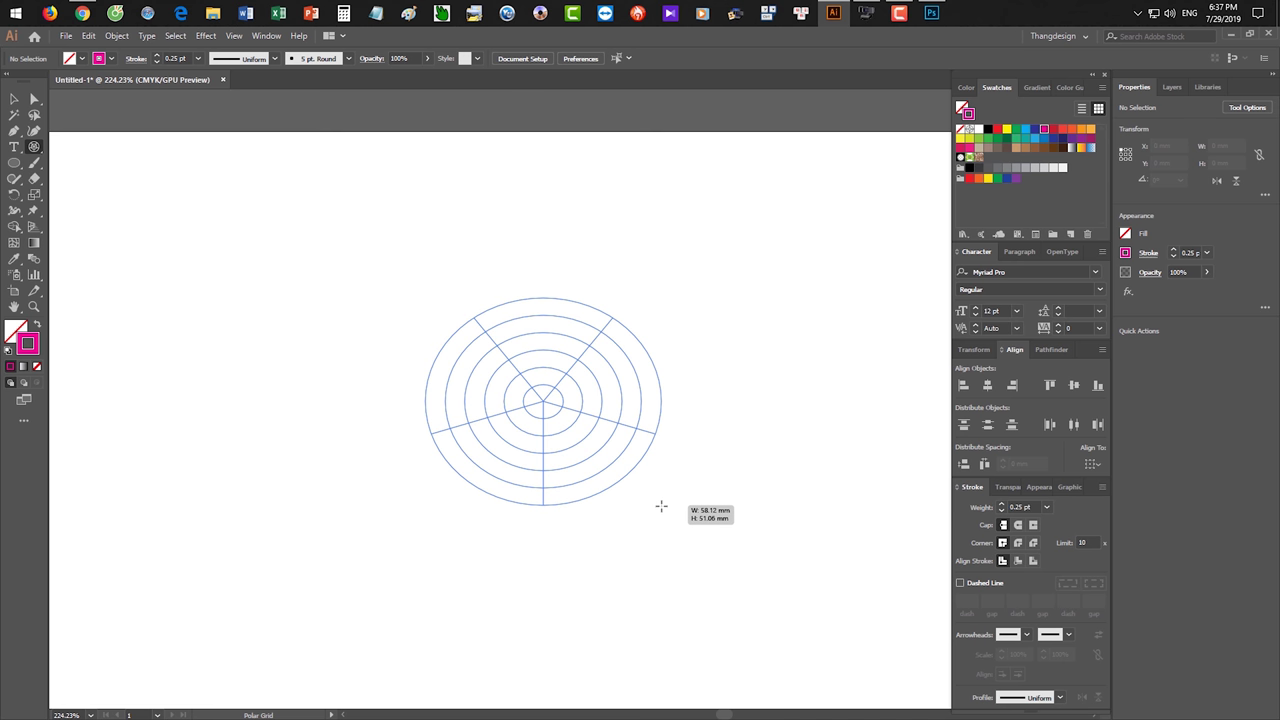
{"action": "left_click_drag", "start_coordinate": [661, 506], "coordinate": [661, 506]}
- Add and remove concentric rings on the polar grid, ending with no inner rings
{"action": "key", "text": "Down"}
{"action": "key", "text": "Up"}
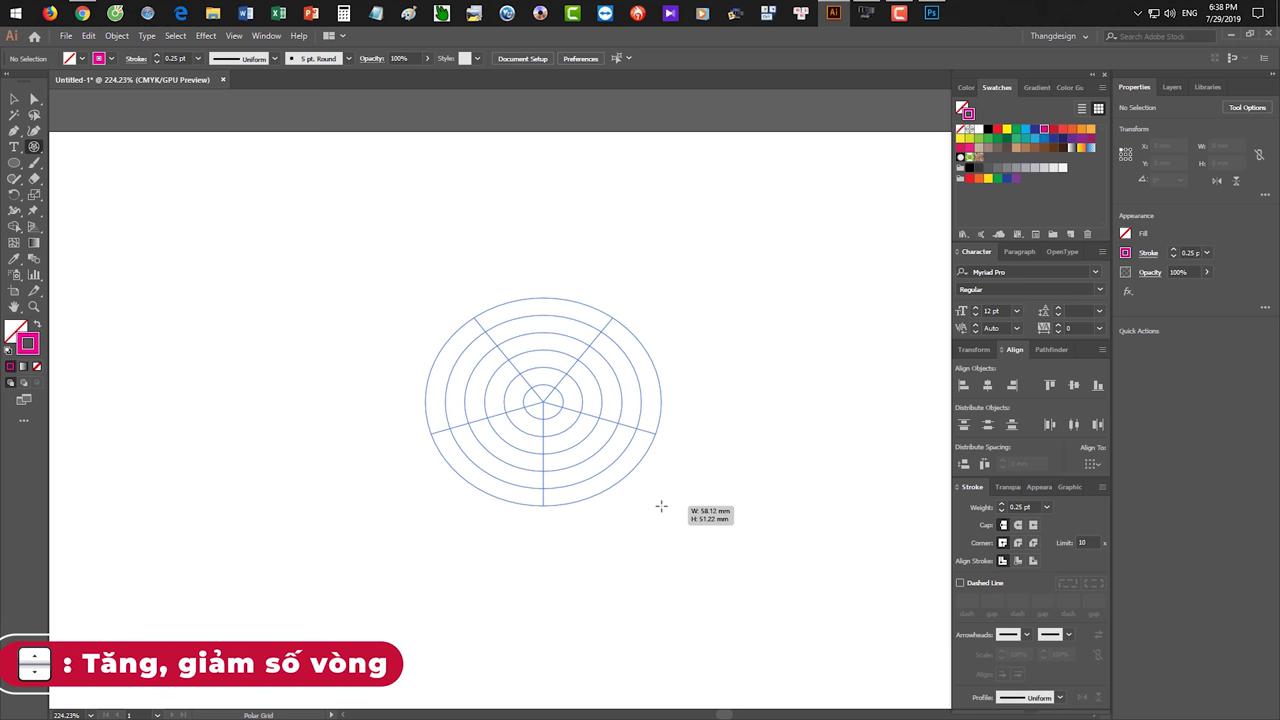
{"action": "key", "text": "Down"}
{"action": "left_click_drag", "start_coordinate": [661, 506], "coordinate": [661, 506]}
{"action": "key", "text": "Up"}
{"action": "key", "text": "Down"}
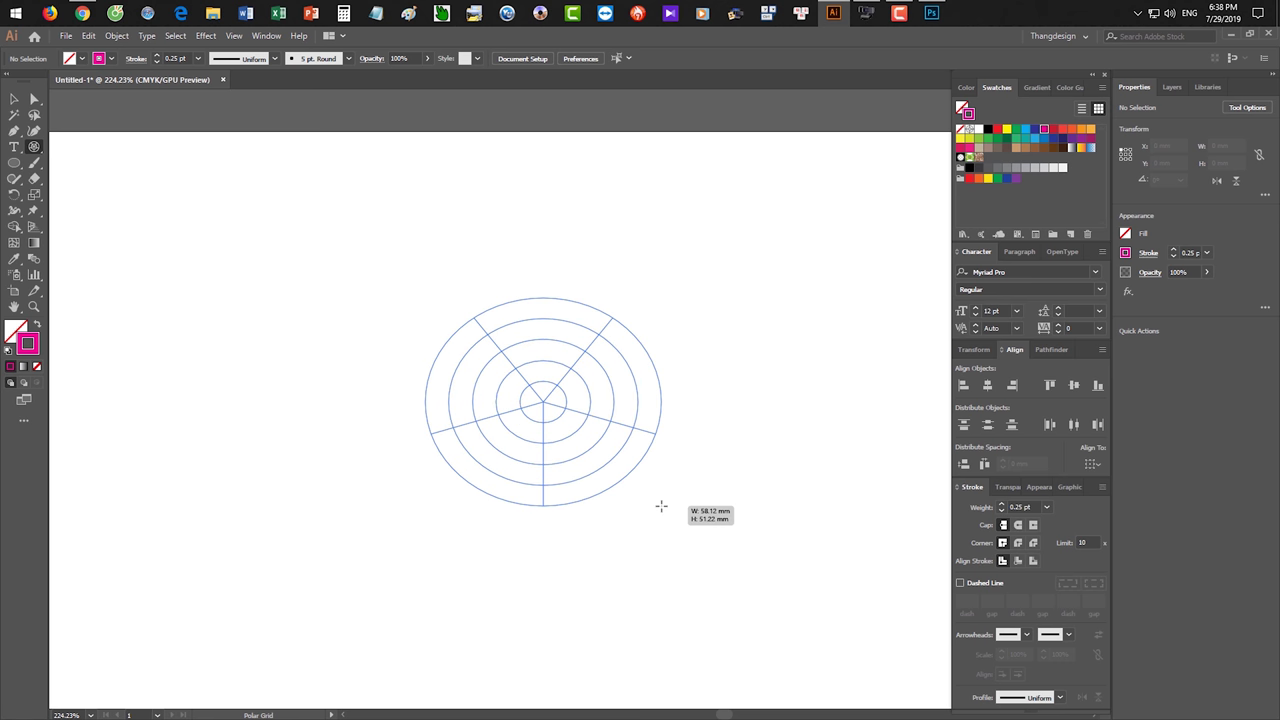
{"action": "key", "text": "Down"}
{"action": "key", "text": "Down"}
{"action": "key", "text": "Down"}
{"action": "left_click_drag", "start_coordinate": [661, 506], "coordinate": [660, 507]}
- Vary the radial dividers, add many dividers and rings, finish the grid, then delete it
{"action": "key", "text": "Left"}
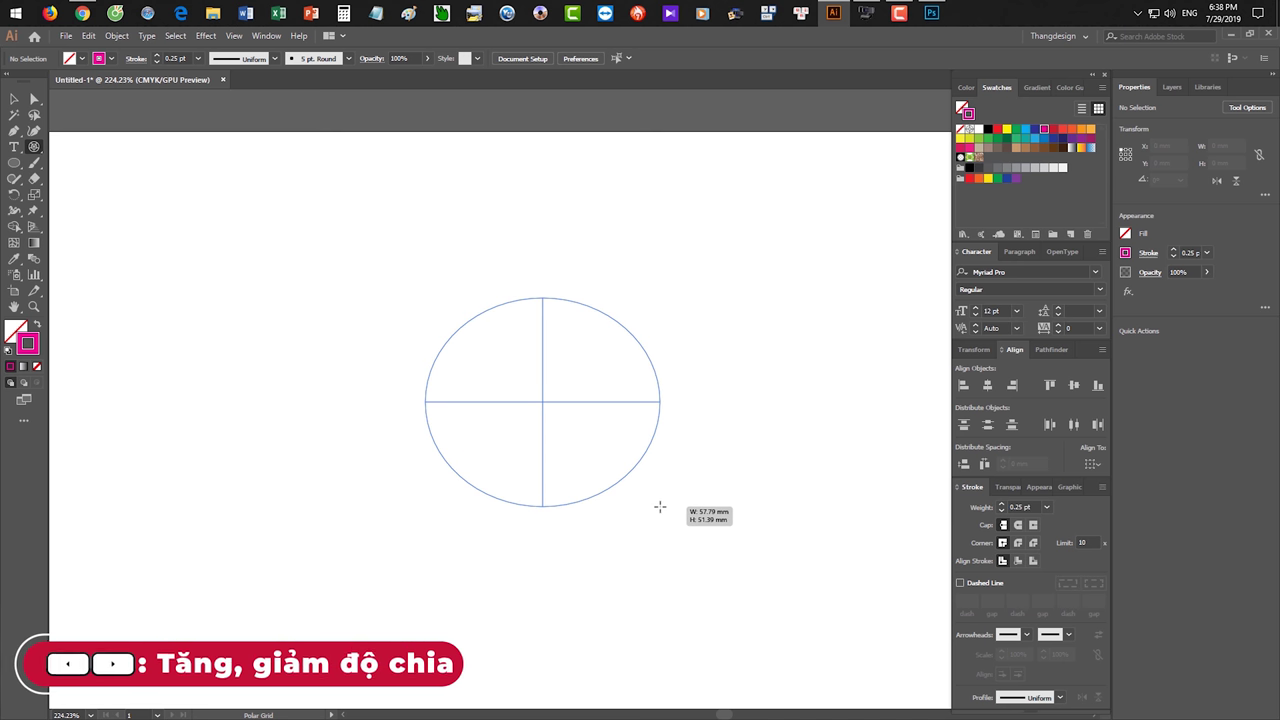
{"action": "left_click_drag", "start_coordinate": [660, 507], "coordinate": [660, 507]}
{"action": "key", "text": "Right"}
{"action": "key", "text": "Right"}
{"action": "key", "text": "Right"}
{"action": "key", "text": "Right"}
{"action": "key", "text": "Right"}
{"action": "key", "text": "Right"}
{"action": "key", "text": "Up"}
{"action": "key", "text": "Up"}
{"action": "key", "text": "Up"}
{"action": "key", "text": "Up"}
{"action": "key", "text": "Up"}
{"action": "key", "text": "Up"}
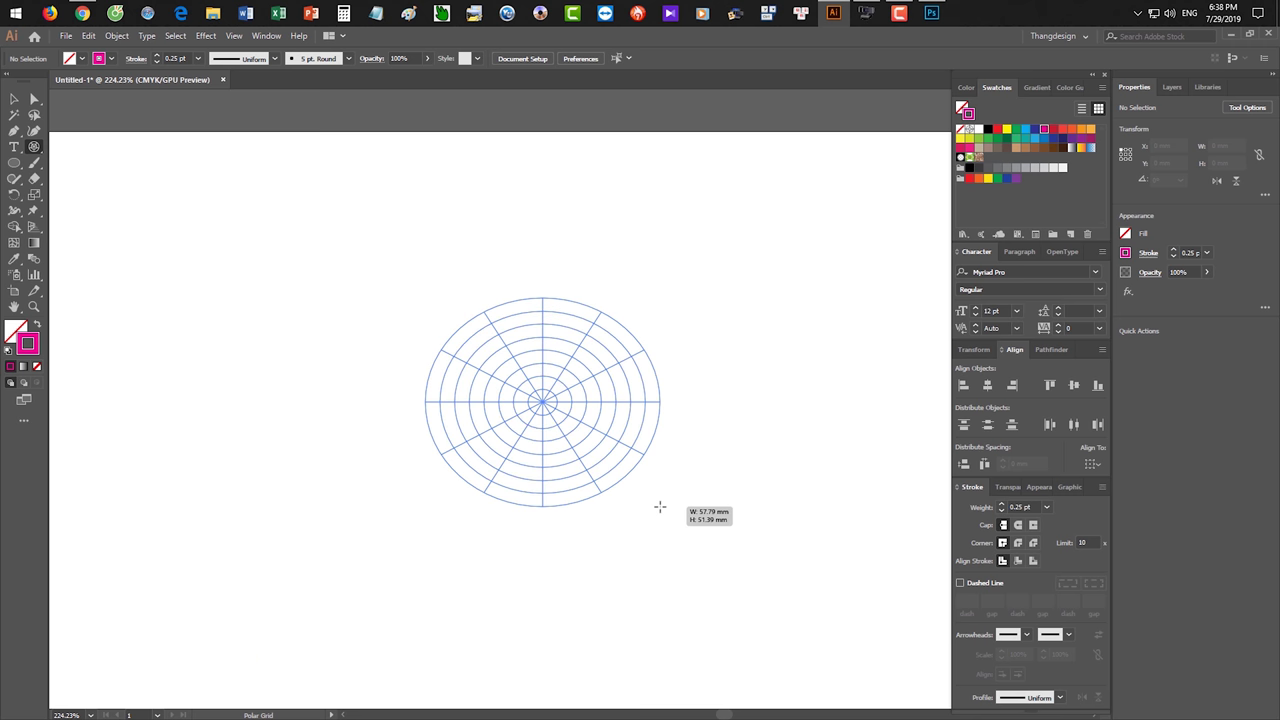
{"action": "left_click_drag", "start_coordinate": [660, 507], "coordinate": [660, 507]}
{"action": "key", "text": "Delete"}
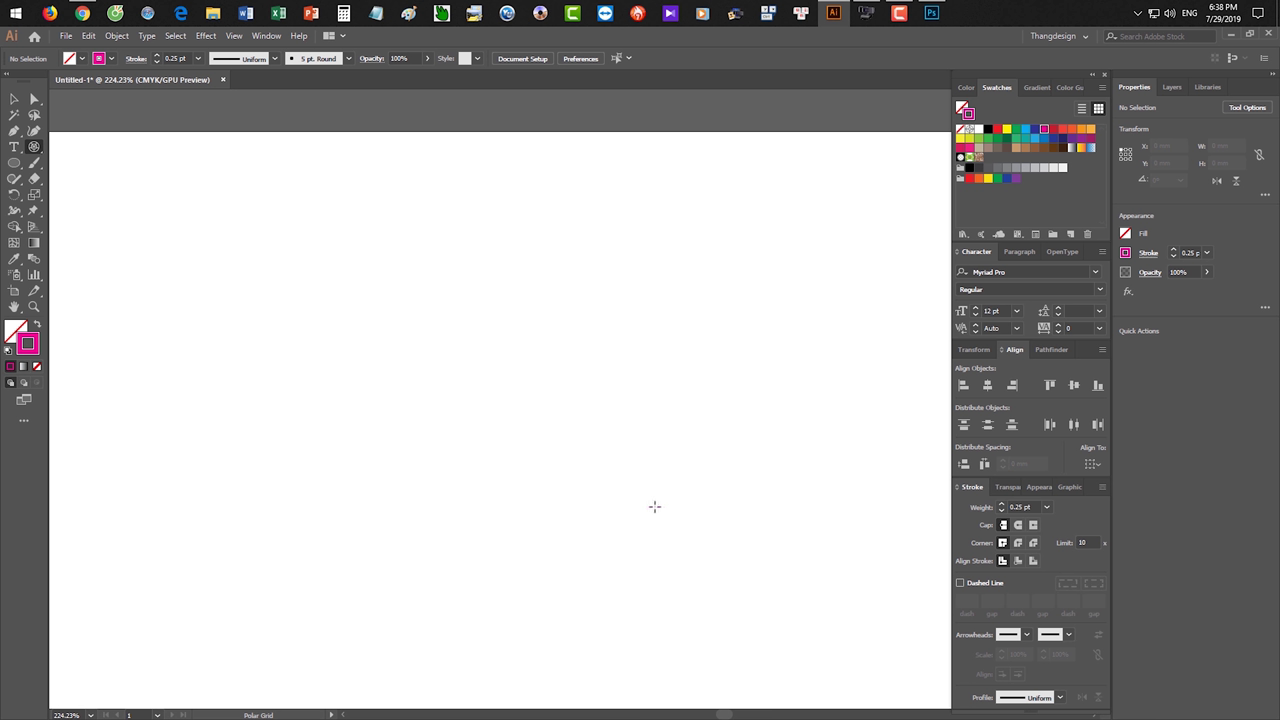
- Draw a new dense polar grid with extra dividers and rings, zoom in, and switch to Chrome
{"action": "left_click_drag", "start_coordinate": [387, 285], "coordinate": [620, 510]}
{"action": "key", "text": "Right"}
{"action": "key", "text": "Right"}
{"action": "key", "text": "Right"}
{"action": "key", "text": "Up"}
{"action": "key", "text": "Up"}
{"action": "key", "text": "Up"}
{"action": "key", "text": "Up"}
{"action": "key", "text": "Up"}
{"action": "key", "text": "Up"}
{"action": "key", "text": "Up"}
{"action": "key", "text": "Up"}
{"action": "key", "text": "Up"}
{"action": "key", "text": "Right"}
{"action": "key", "text": "Right"}
{"action": "key", "text": "Right"}
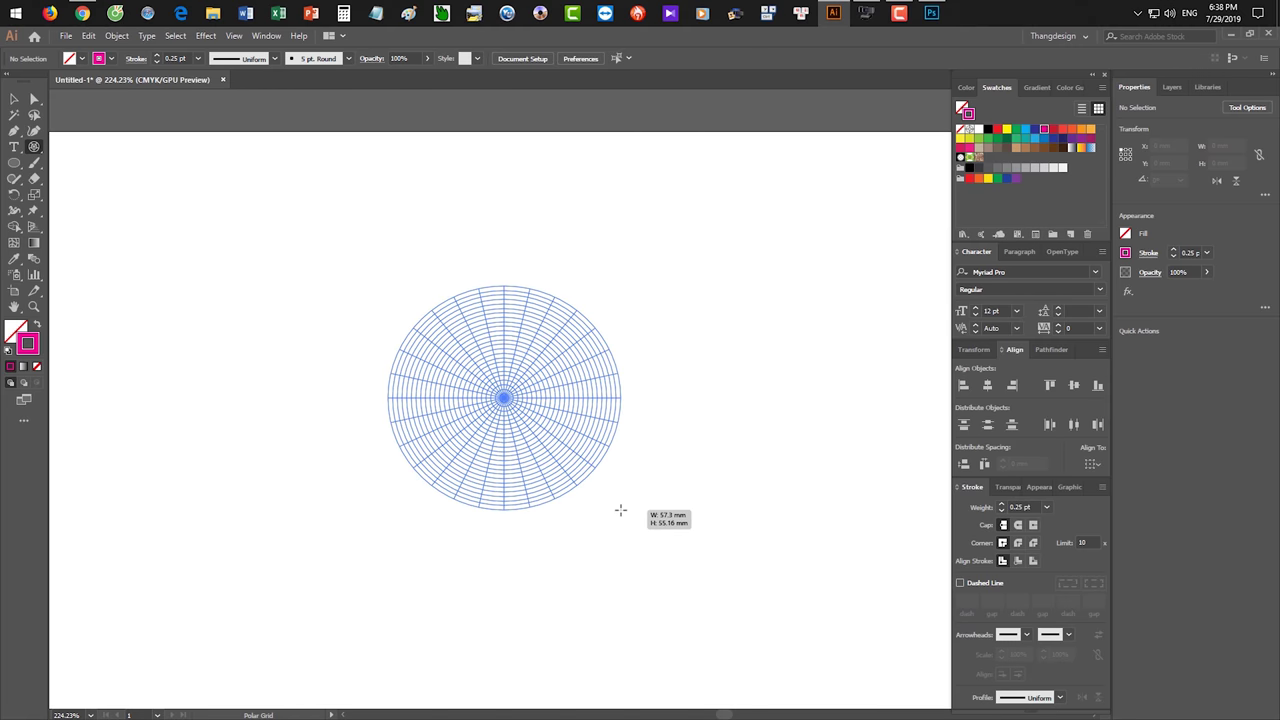
{"action": "left_click_drag", "start_coordinate": [620, 510], "coordinate": [664, 560]}
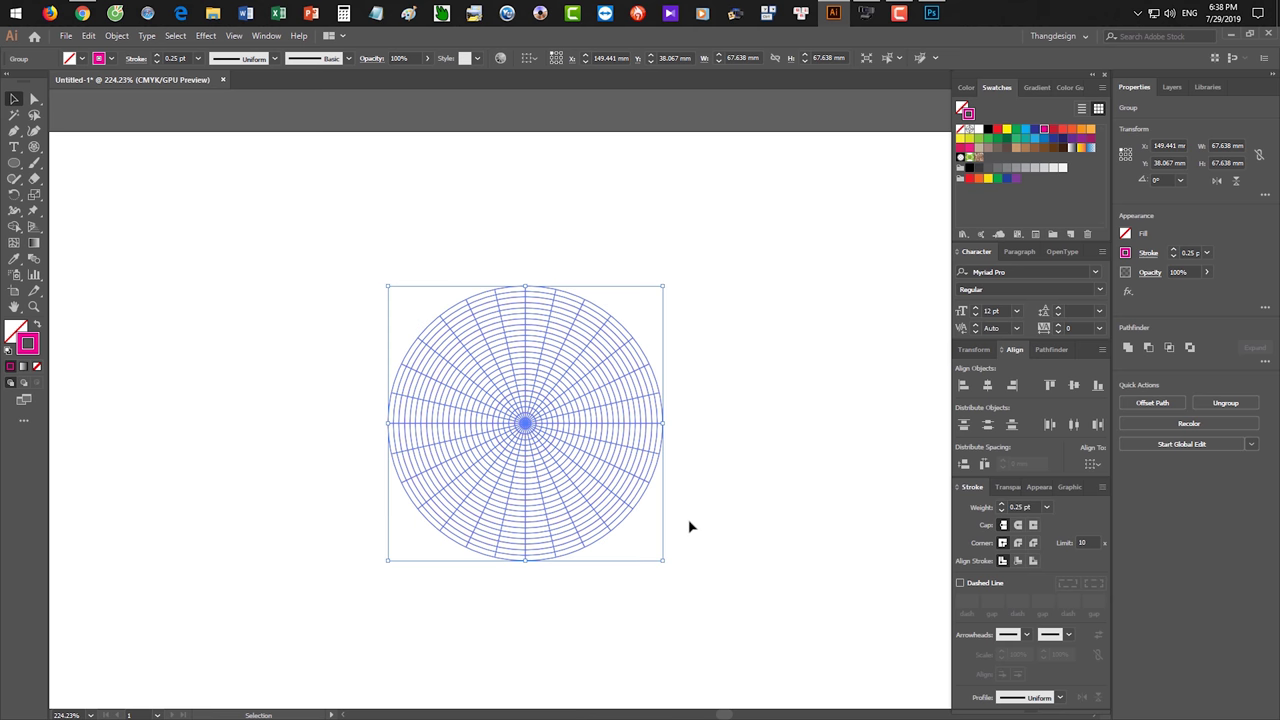
{"action": "key", "text": "ctrl+shift+a"}
{"action": "left_click", "coordinate": [384, 363]}
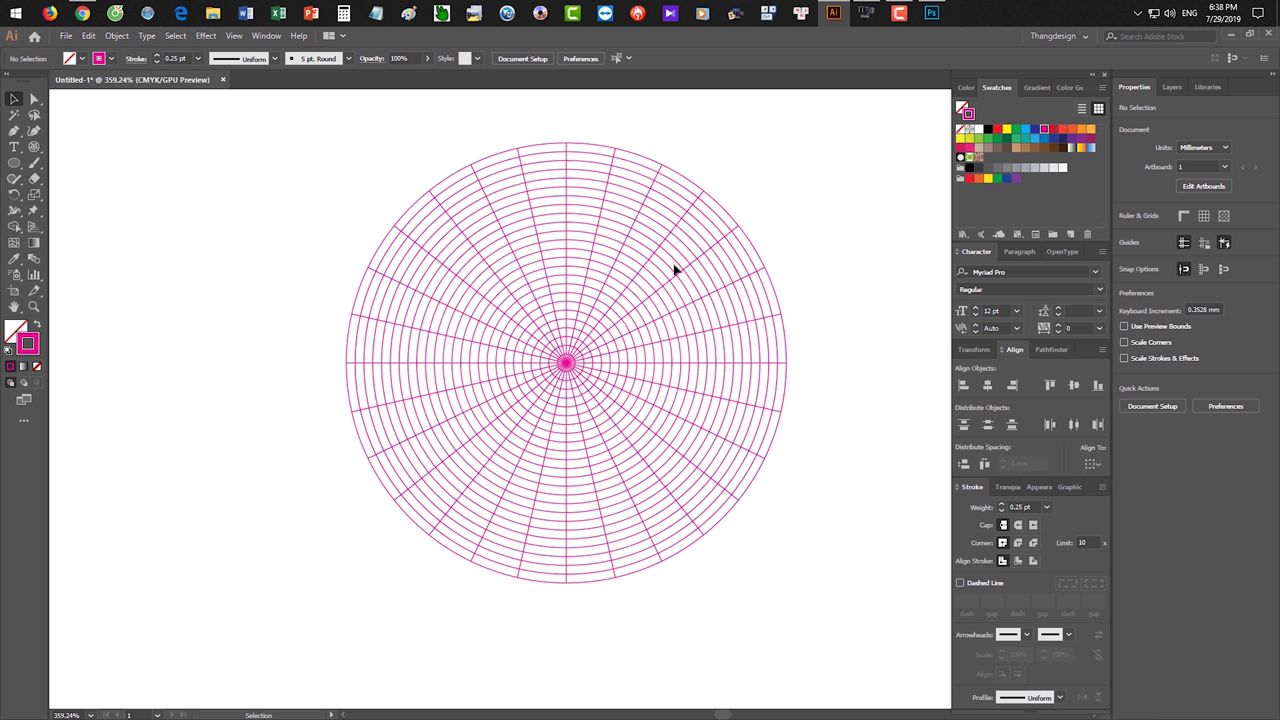
{"action": "left_click", "coordinate": [82, 13]}
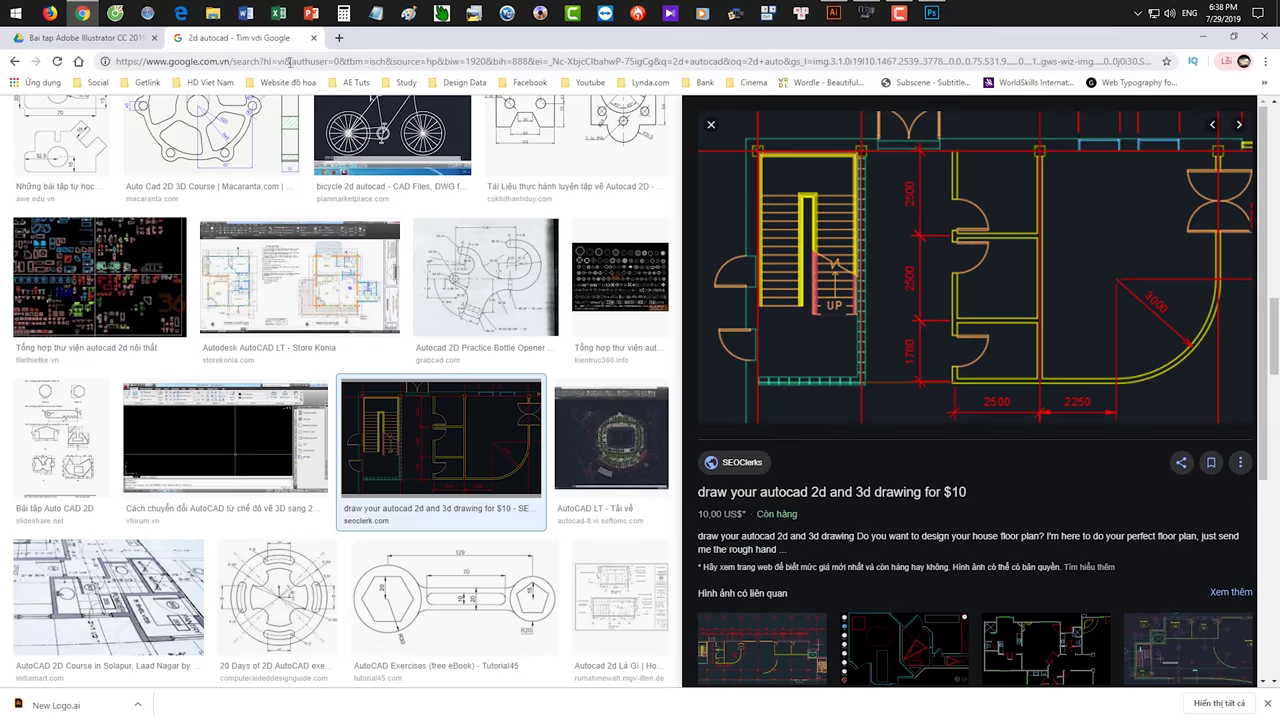
- Replace the Google image search with 'spider png'
{"action": "scroll", "coordinate": [253, 162], "scroll_direction": "up", "scroll_amount": 5}
{"action": "scroll", "coordinate": [253, 162], "scroll_direction": "up", "scroll_amount": 5}
{"action": "scroll", "coordinate": [253, 162], "scroll_direction": "up", "scroll_amount": 3}
{"action": "left_click", "coordinate": [241, 124]}
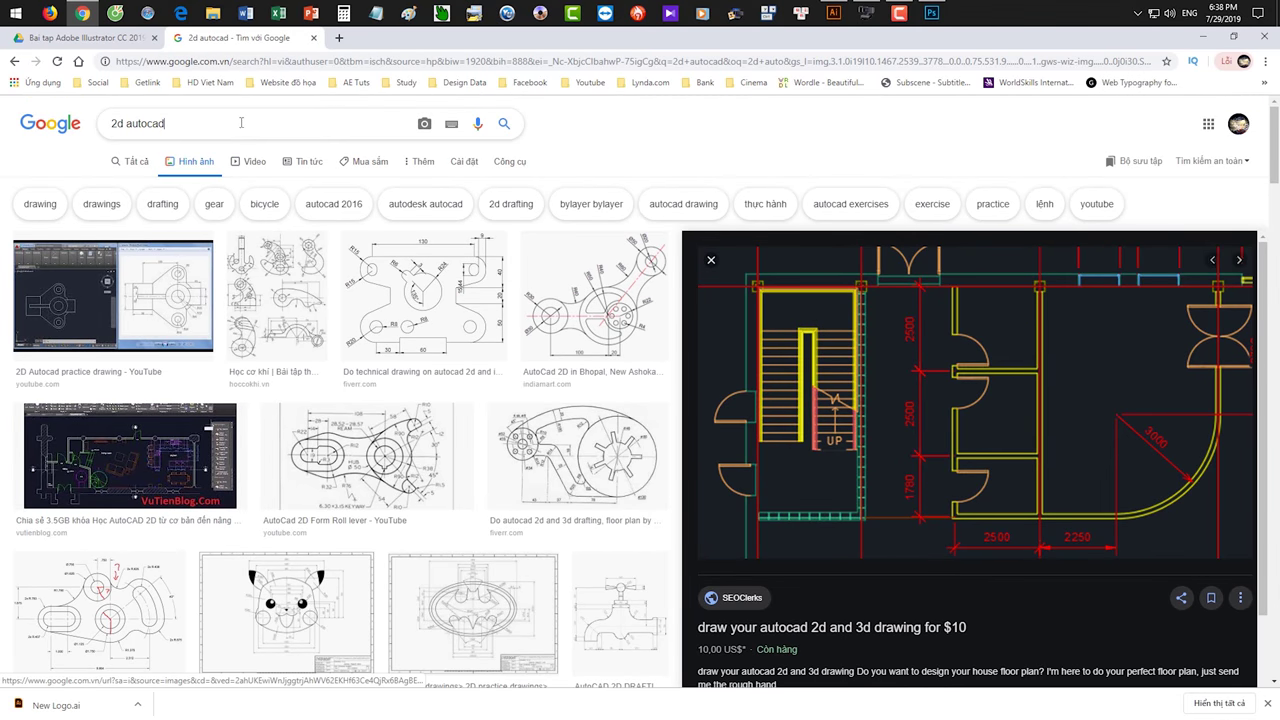
{"action": "key", "text": "ctrl+a"}
{"action": "type", "text": "sp"}
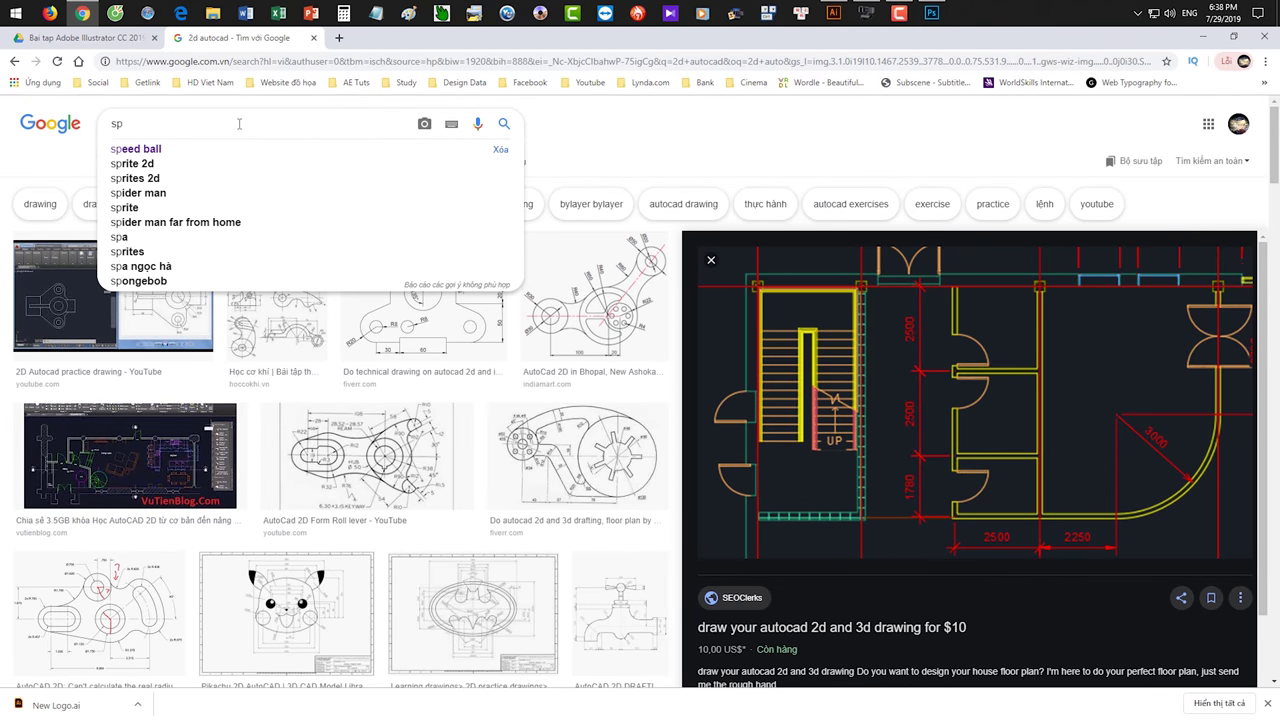
{"action": "type", "text": "ider png"}
{"action": "key", "text": "Return"}
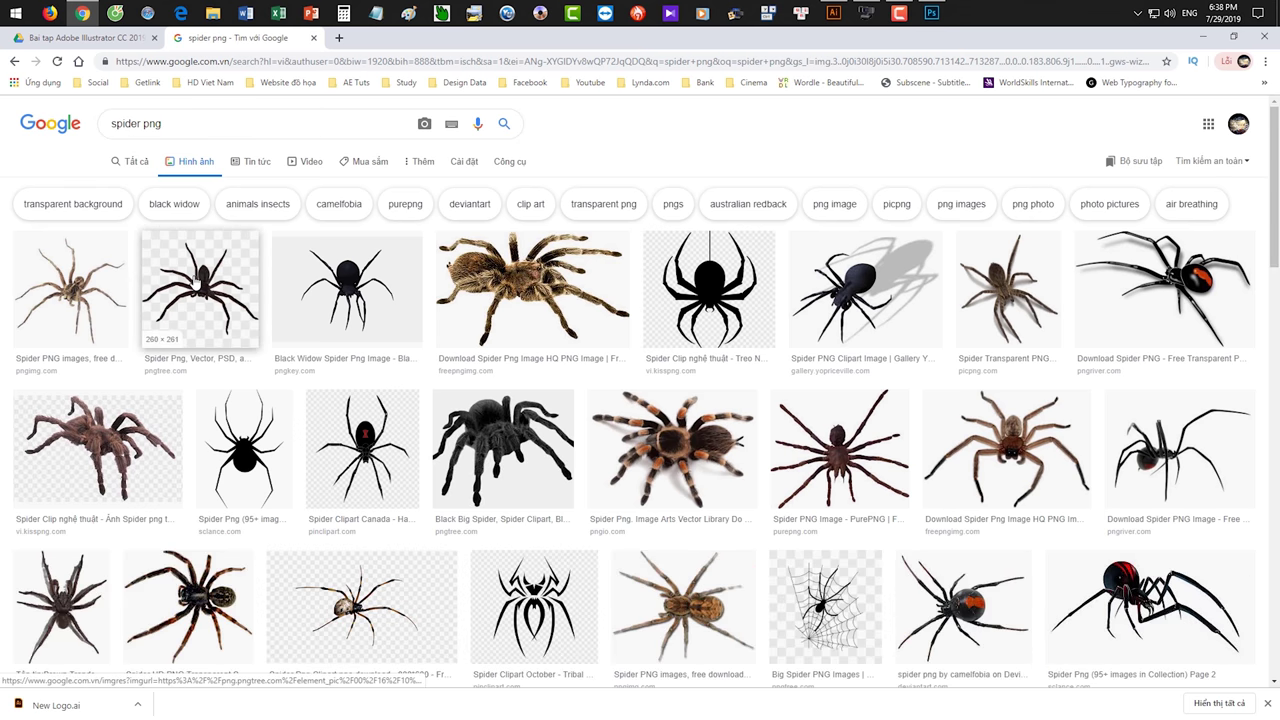
- Filter results to images larger than 1024×768 and open the PurePNG spider in a new tab
{"action": "left_click", "coordinate": [512, 161]}
{"action": "left_click", "coordinate": [129, 186]}
{"action": "mouse_move", "coordinate": [129, 205]}
{"action": "left_click", "coordinate": [248, 318]}
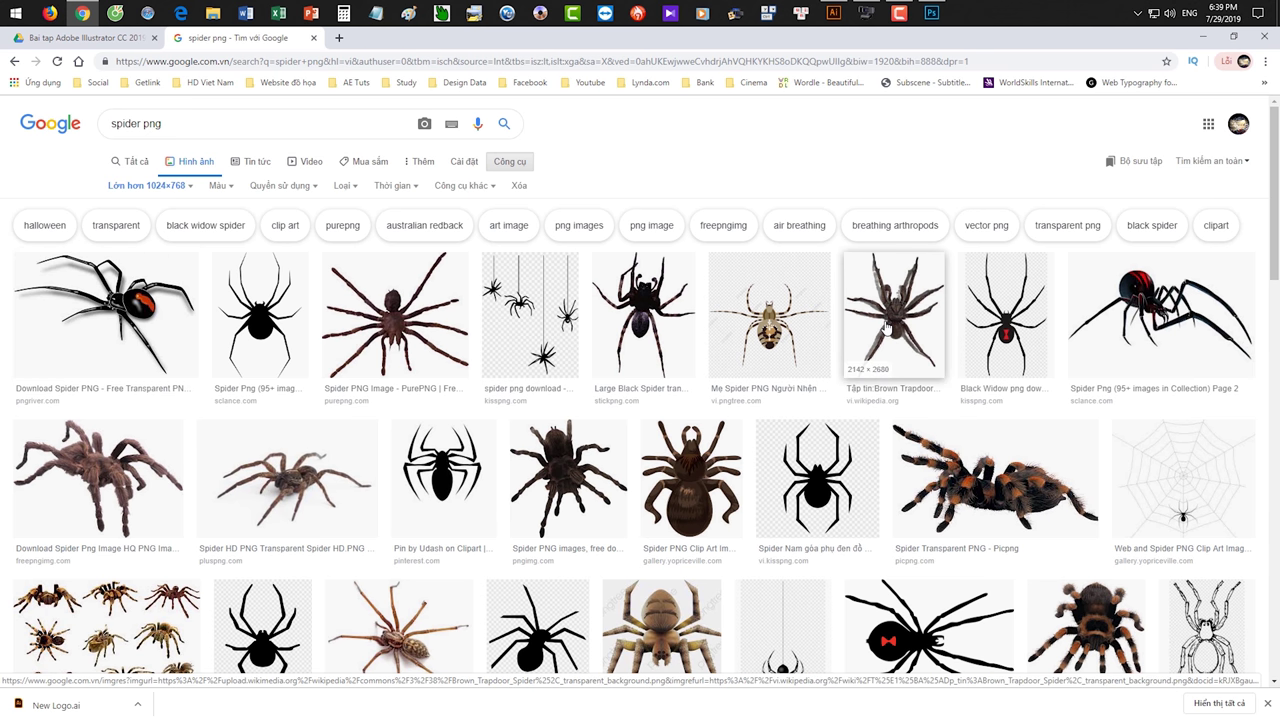
{"action": "left_click", "coordinate": [404, 350]}
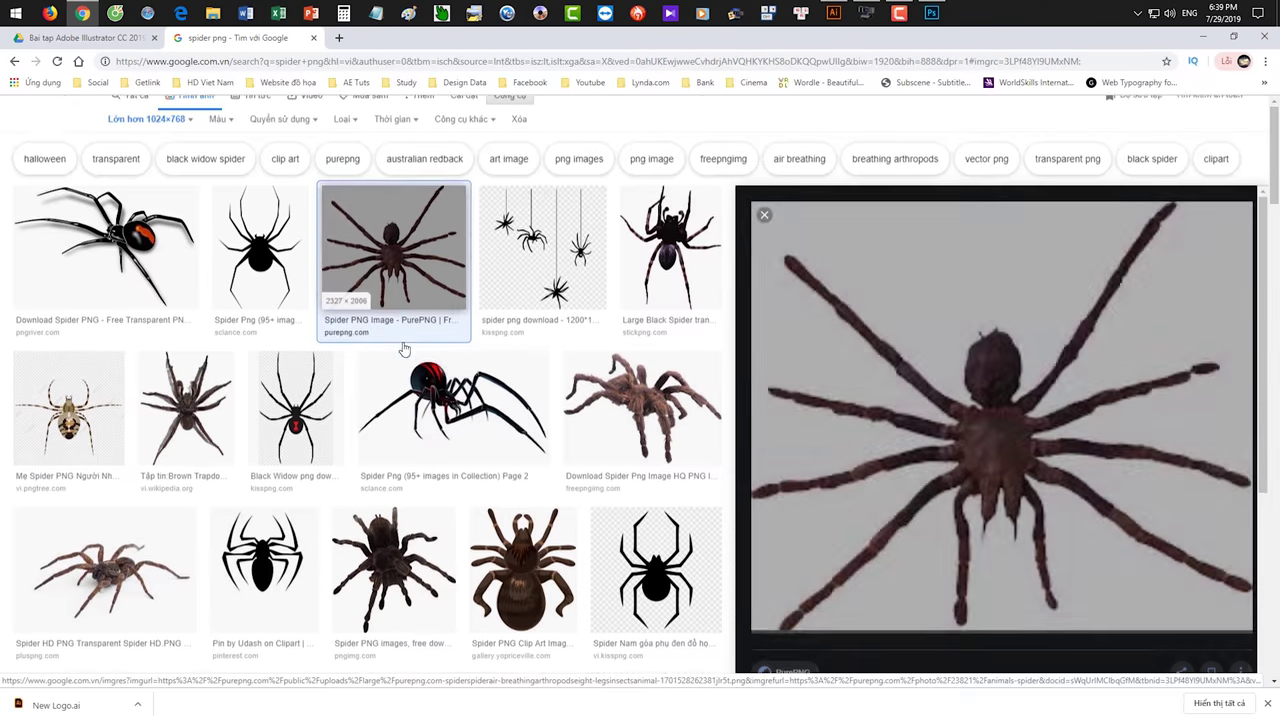
{"action": "right_click", "coordinate": [1038, 336]}
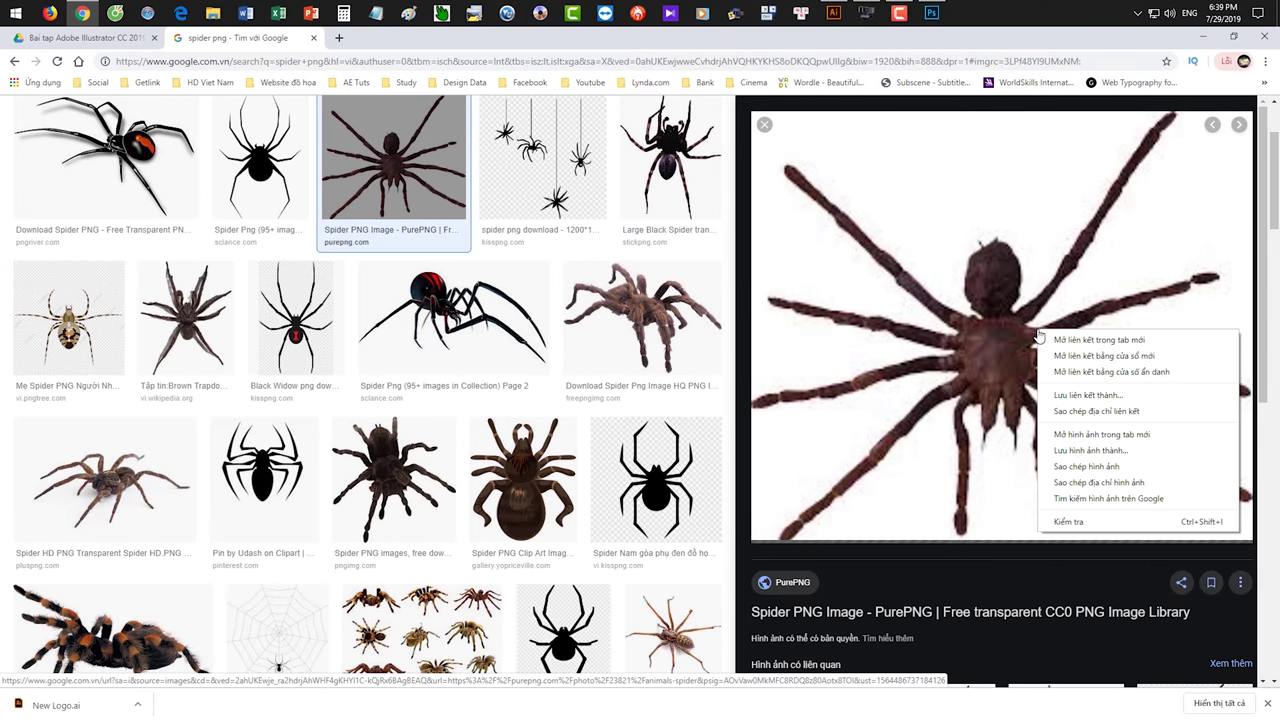
{"action": "left_click", "coordinate": [1100, 434]}
{"action": "left_click", "coordinate": [381, 40]}
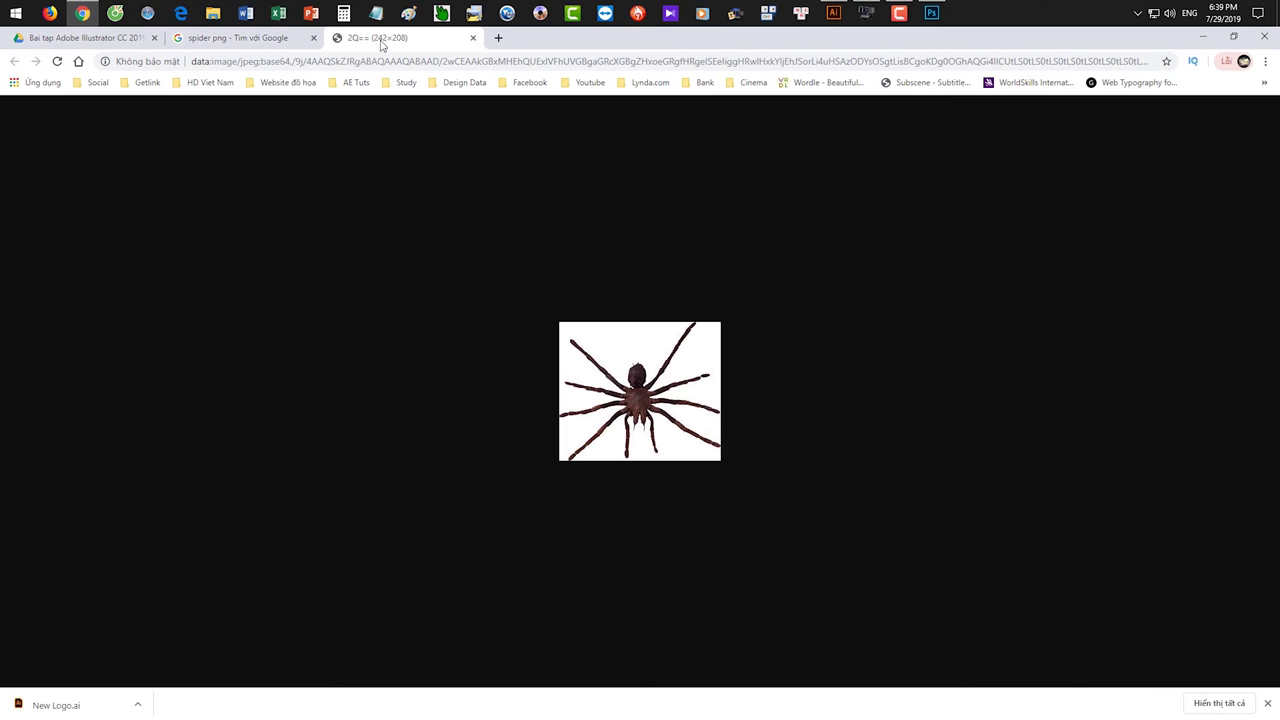
- Save the spider picture to the Desktop as tải xuống.jpg and reveal the desktop
{"action": "right_click", "coordinate": [611, 363]}
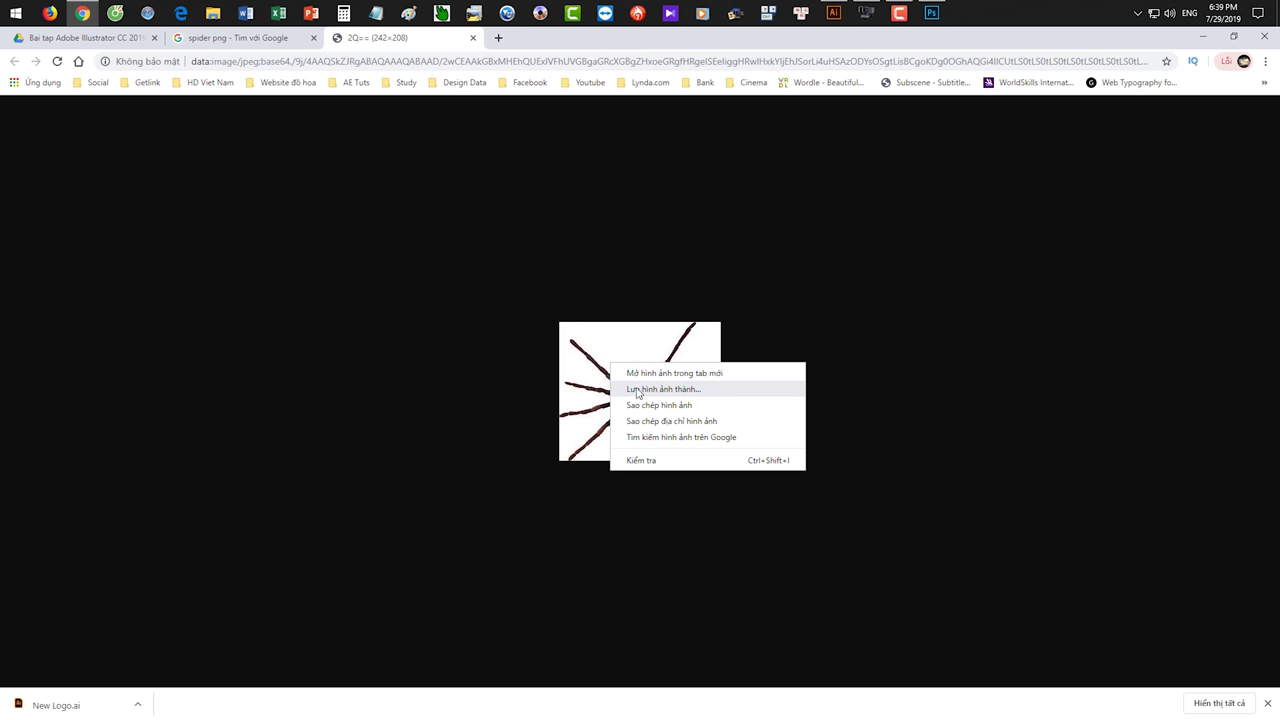
{"action": "left_click", "coordinate": [637, 390]}
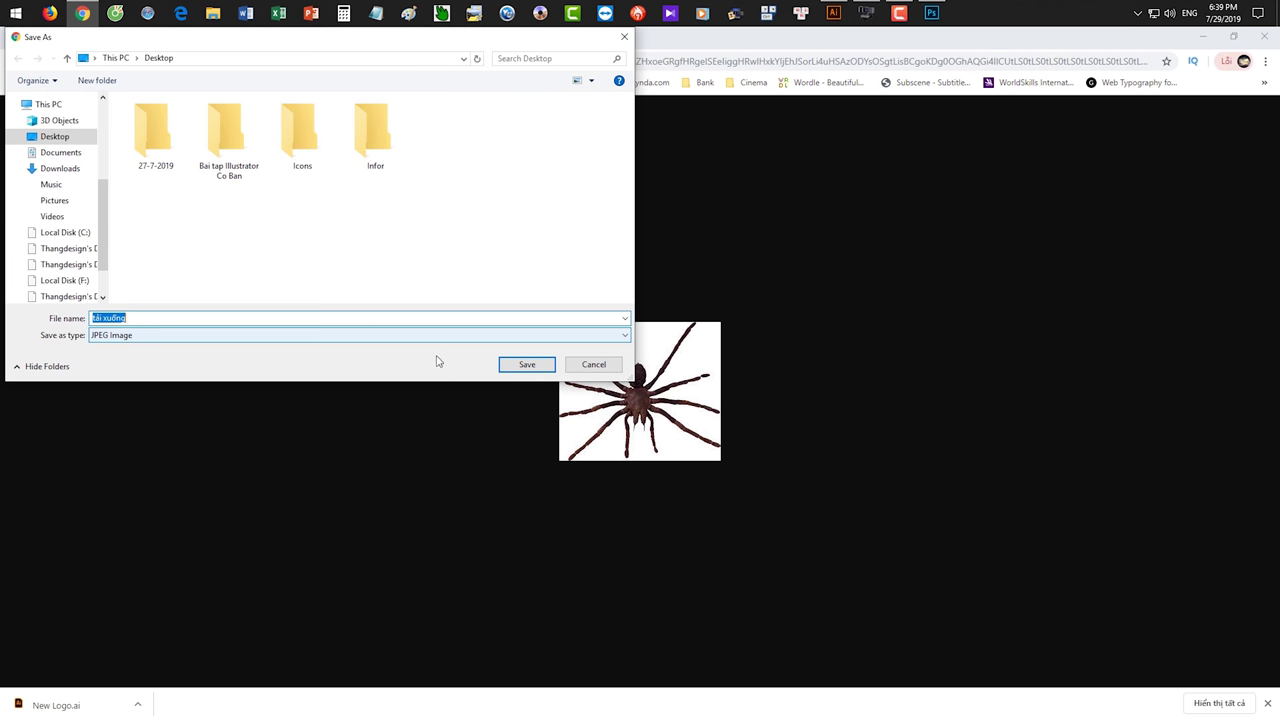
{"action": "left_click", "coordinate": [524, 366]}
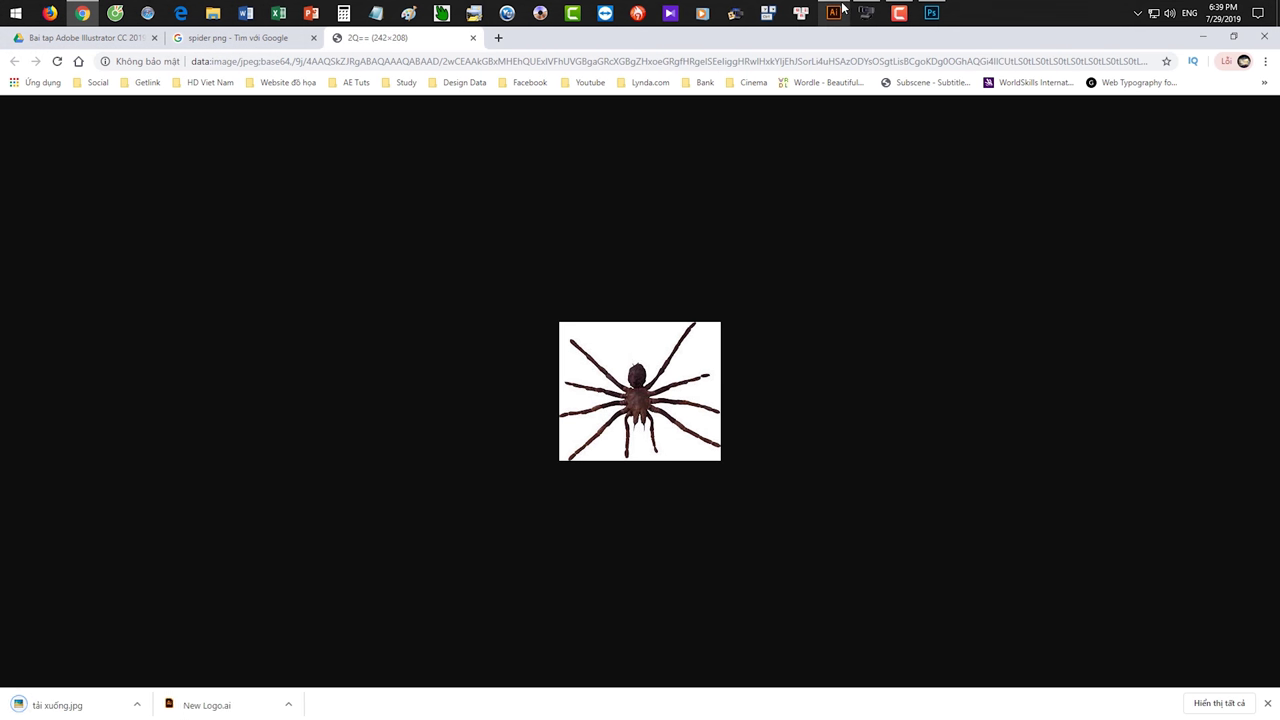
{"action": "key", "text": "super+d"}
- Place the downloaded spider photo and shrink it into the centre of the polar grid web
{"action": "mouse_move", "coordinate": [126, 118]}
{"action": "left_mouse_down"}
{"action": "mouse_move", "coordinate": [960, 91]}
{"action": "mouse_move", "coordinate": [656, 342]}
{"action": "mouse_move", "coordinate": [616, 449]}
{"action": "left_mouse_up"}
{"action": "mouse_move", "coordinate": [857, 195]}
{"action": "left_mouse_down"}
{"action": "mouse_move", "coordinate": [632, 330]}
{"action": "mouse_move", "coordinate": [491, 471]}
{"action": "mouse_move", "coordinate": [634, 265]}
{"action": "left_mouse_up"}
{"action": "left_click", "coordinate": [806, 527]}
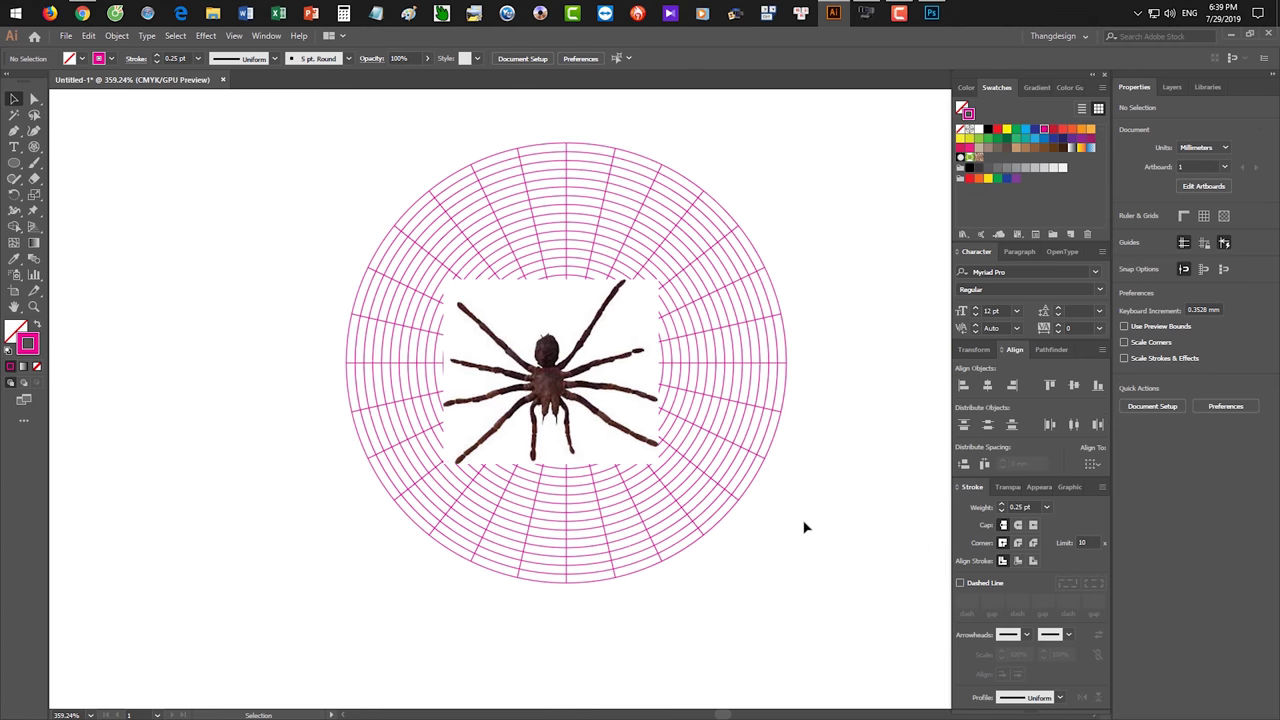
- Select the web and spider together and cut them, clearing the artboard
{"action": "key", "text": "ctrl+a"}
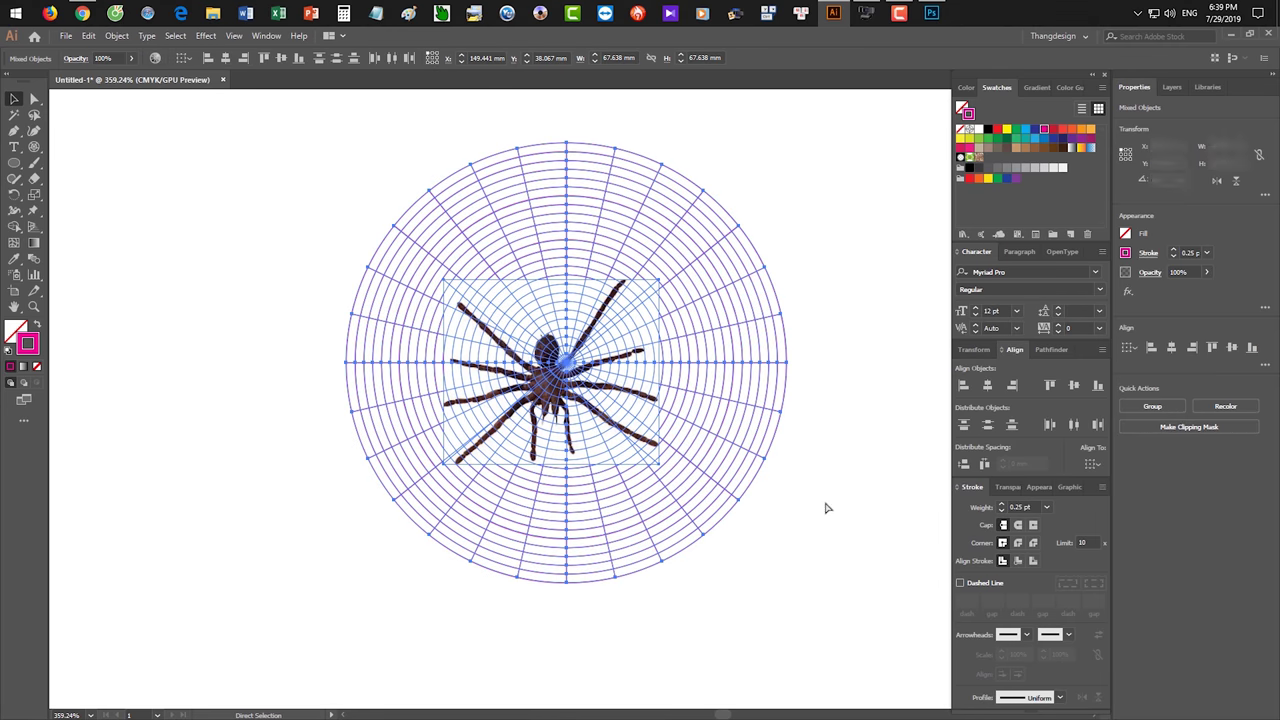
{"action": "key", "text": "ctrl+x"}
{"action": "left_click", "coordinate": [931, 13]}
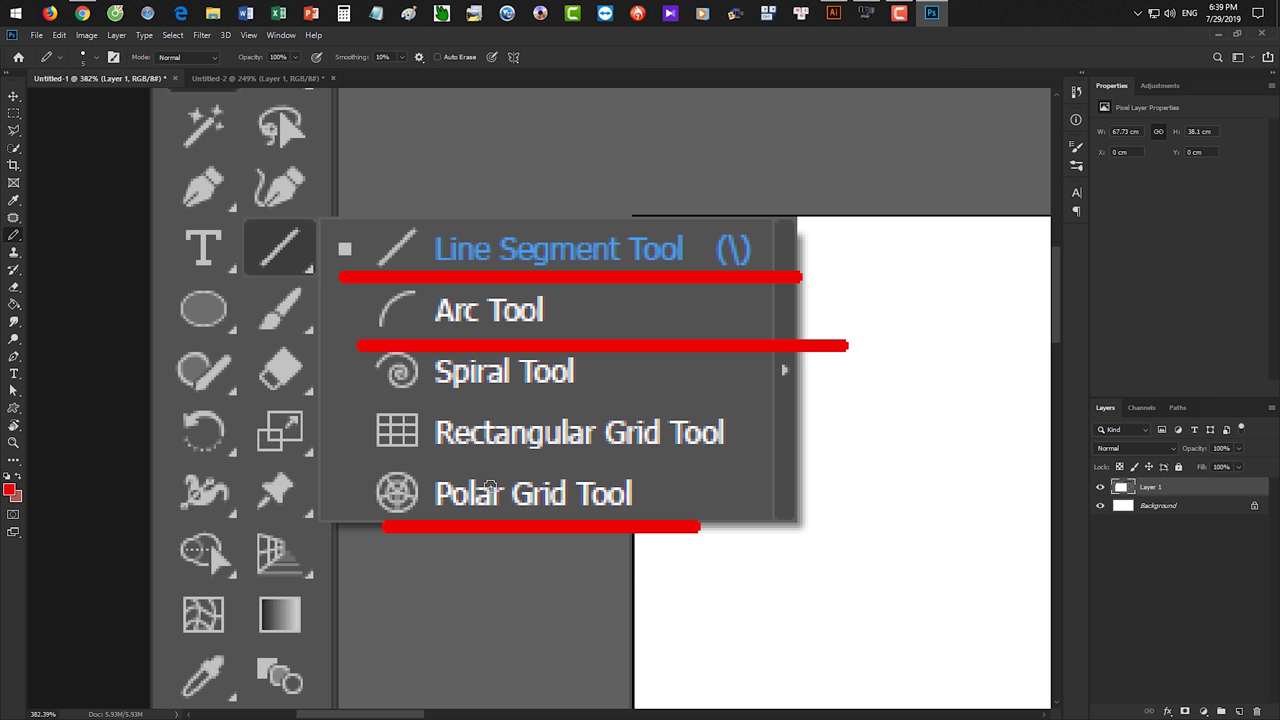
- Return to the empty Illustrator artboard and choose the Line Segment Tool
{"action": "left_click", "coordinate": [835, 14]}
{"action": "left_click_drag", "start_coordinate": [34, 147], "coordinate": [77, 155]}
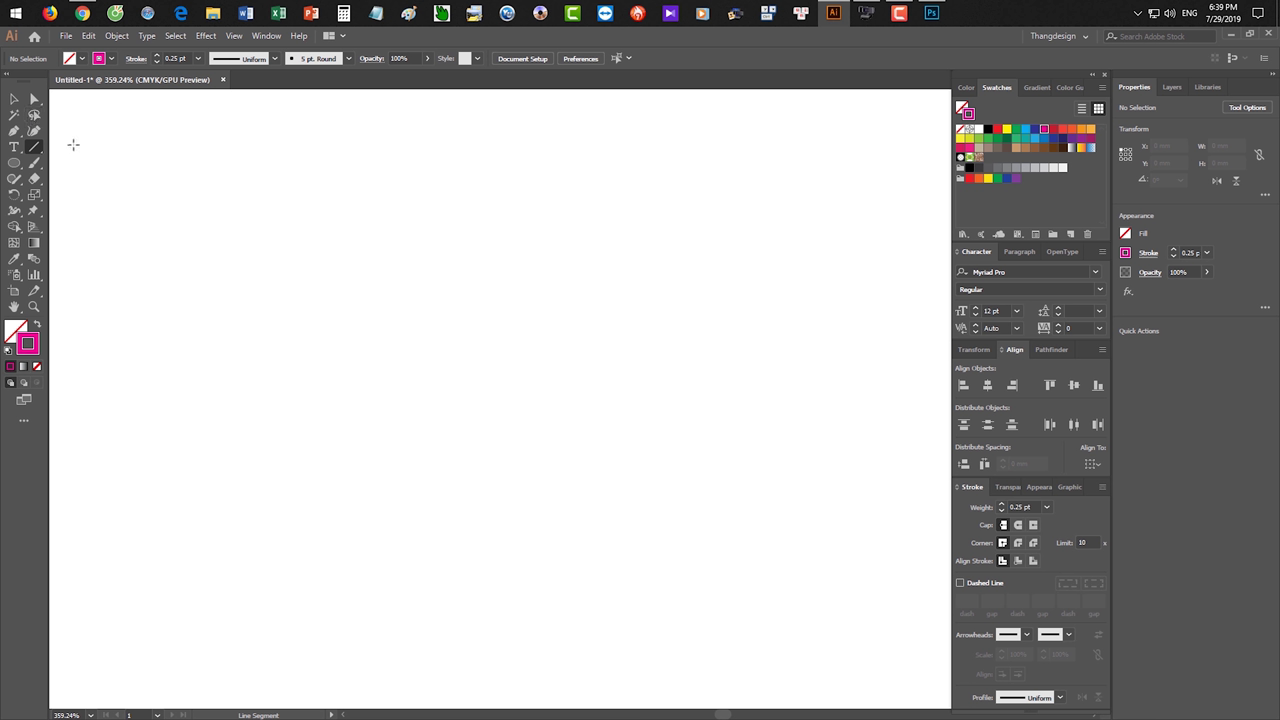
{"action": "left_click", "coordinate": [14, 164]}
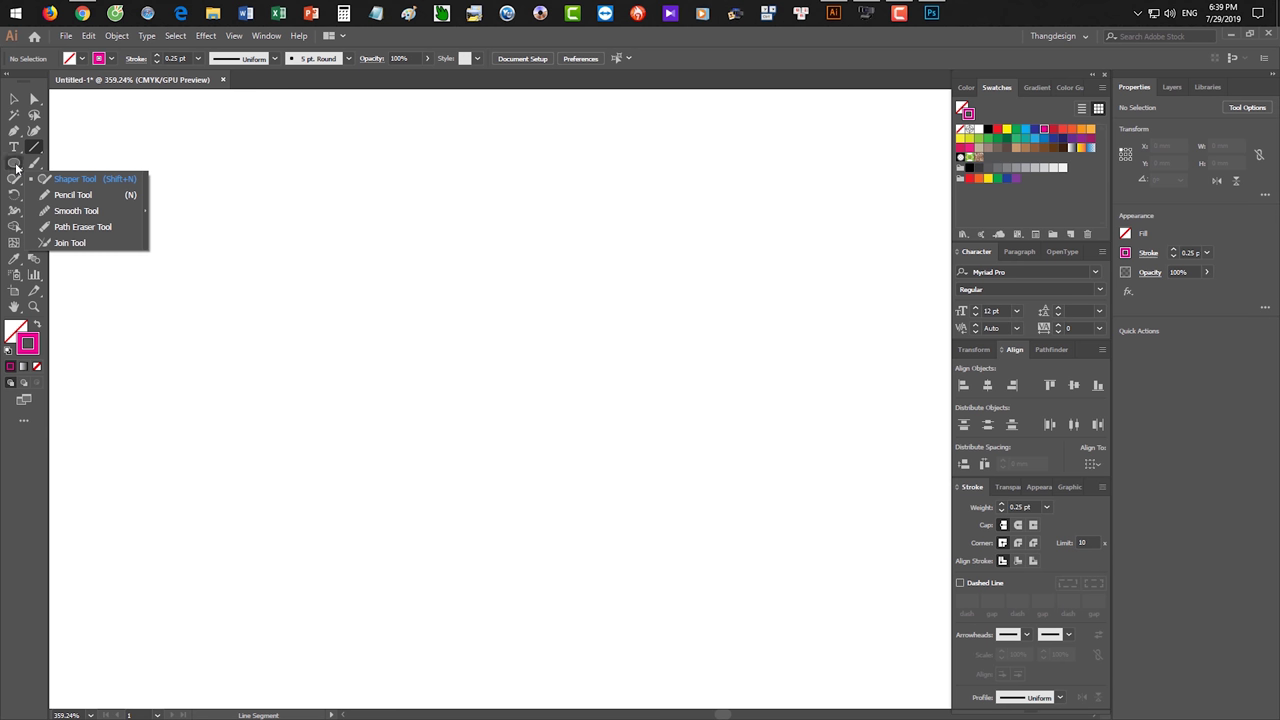
{"action": "left_click", "coordinate": [34, 147]}
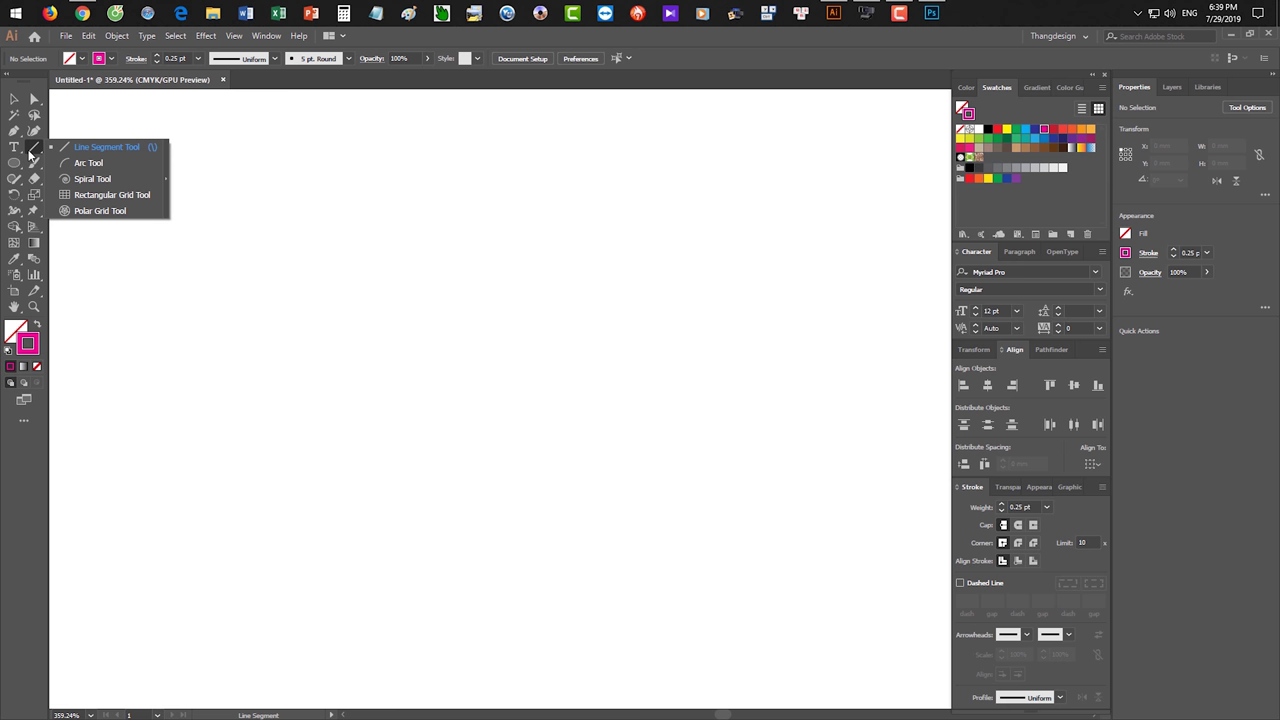
{"action": "left_click", "coordinate": [34, 178]}
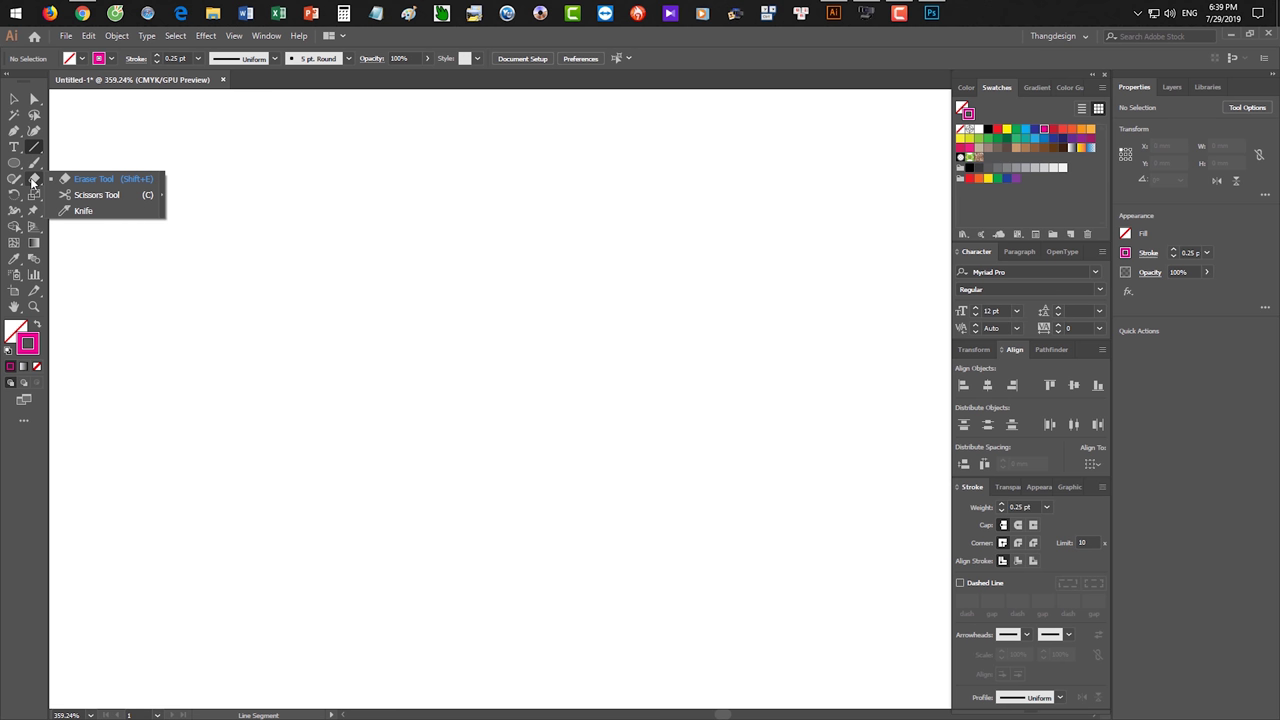
{"action": "left_click", "coordinate": [33, 228]}
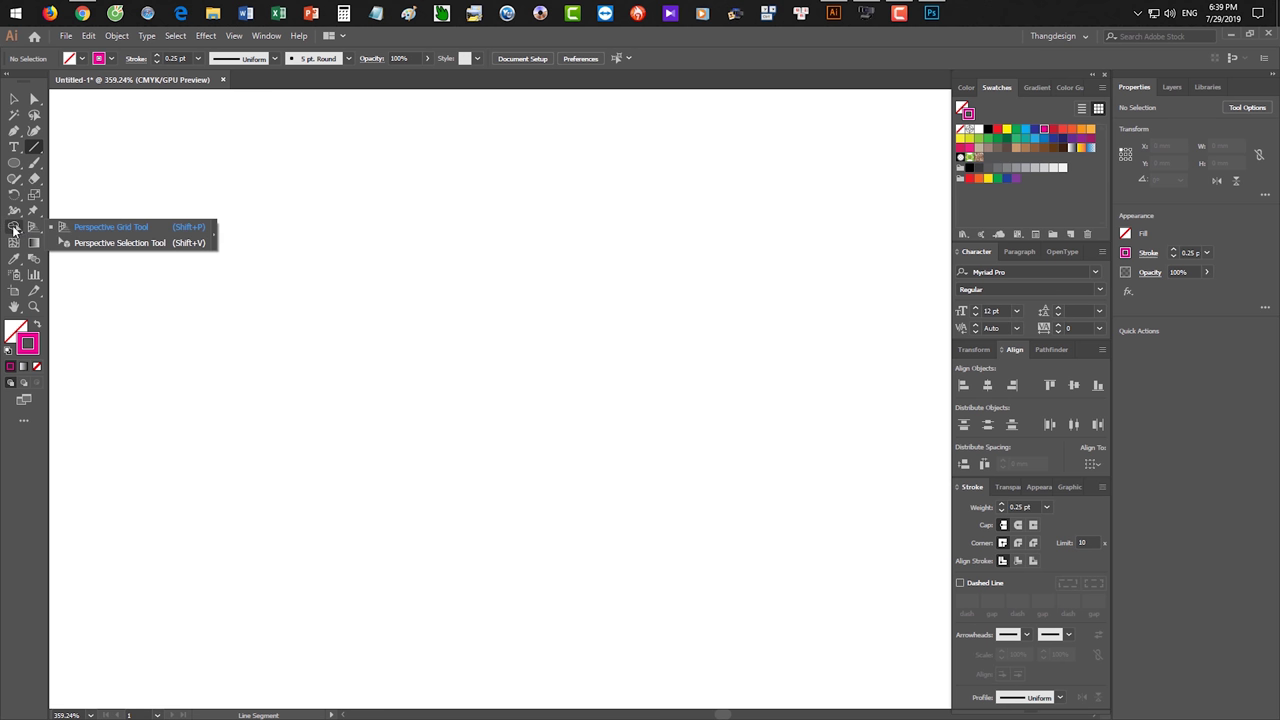
{"action": "left_click", "coordinate": [33, 147]}
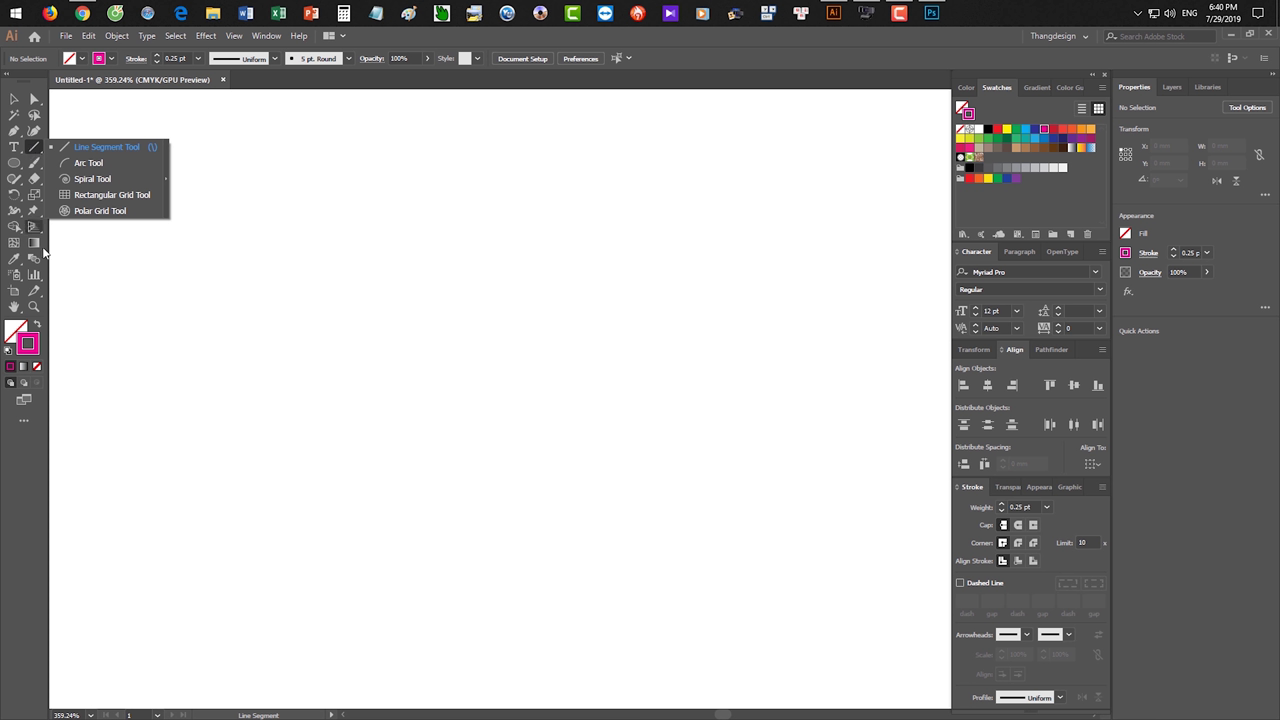
{"action": "left_click", "coordinate": [10, 96]}
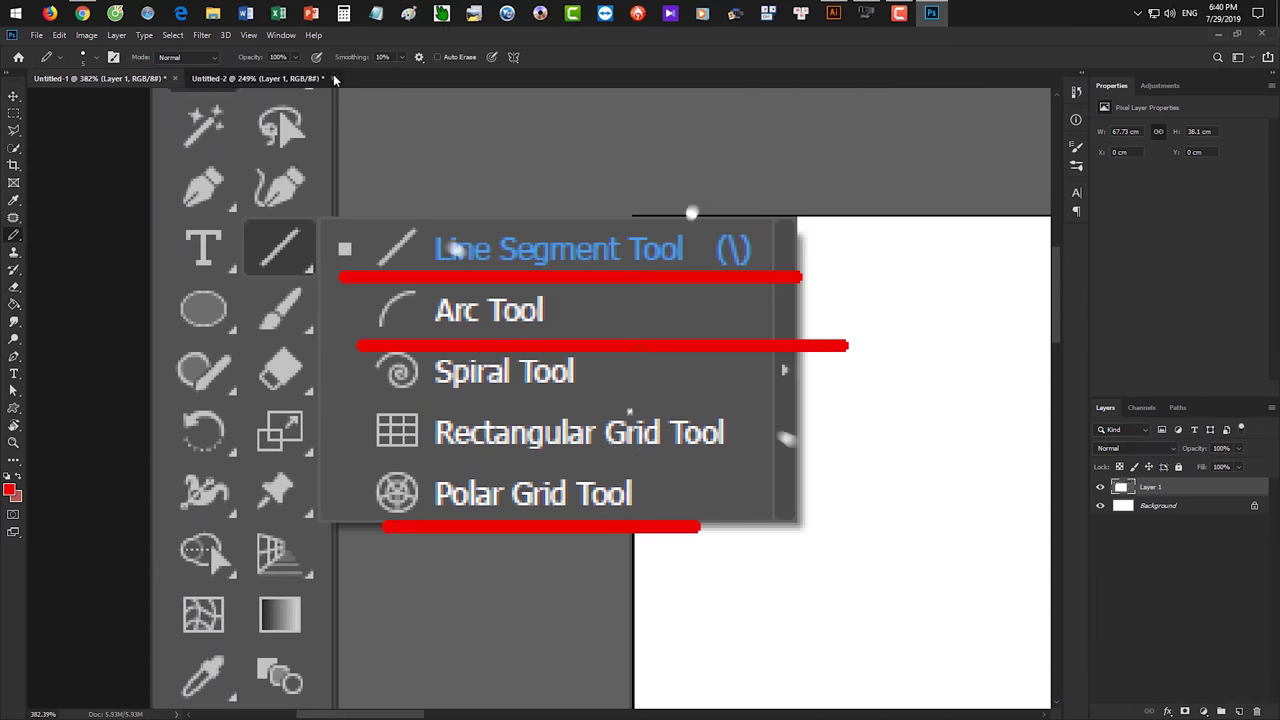
- Close Untitled-2 and paste the Rotate/Reflect tools screenshot into a new clipboard-sized document
{"action": "left_click", "coordinate": [334, 78]}
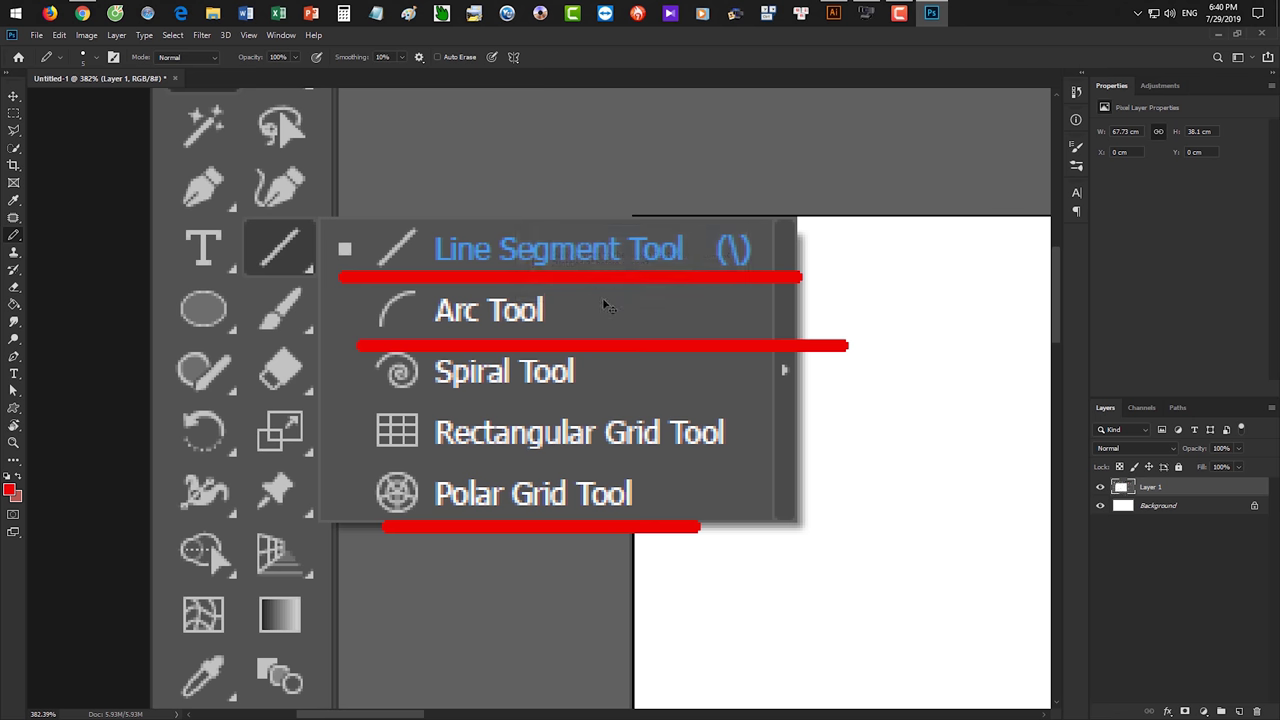
{"action": "key", "text": "ctrl+n"}
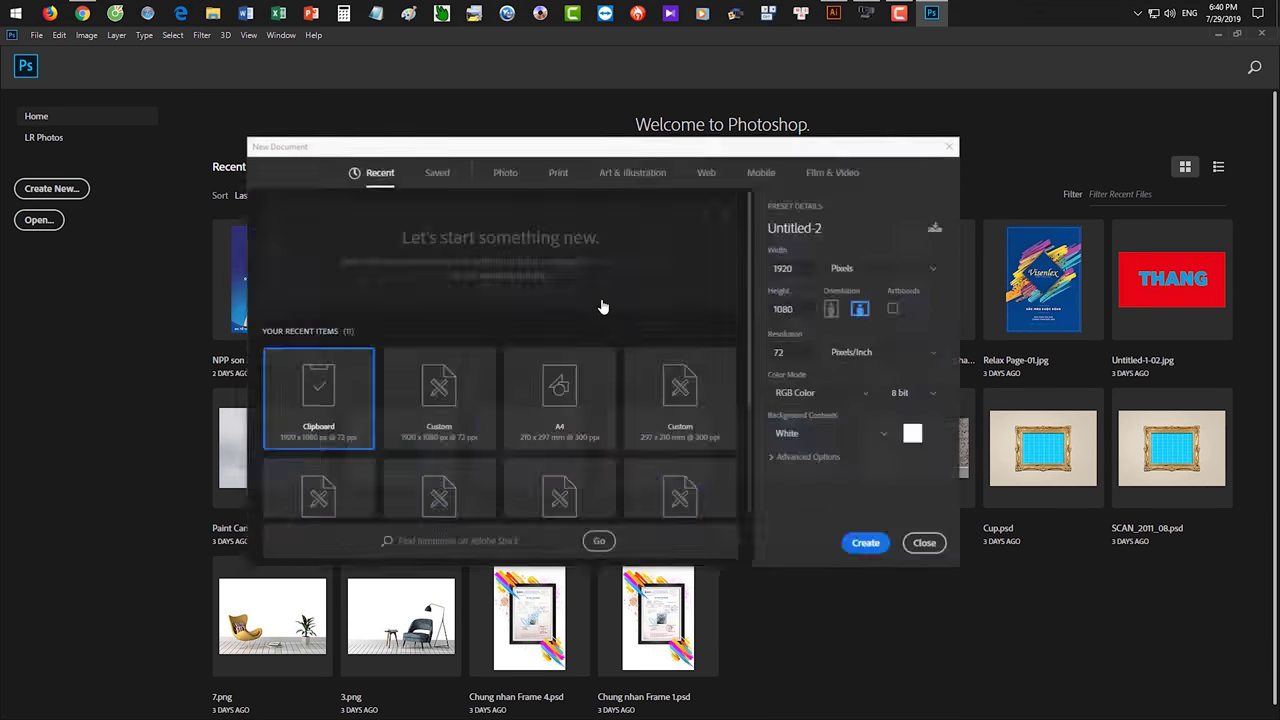
{"action": "key", "text": "Return"}
{"action": "key", "text": "ctrl+v"}
- Zoom into the screenshot's Rotate and Reflect list and underline the Rotate Tool label in red
{"action": "key", "text": "f"}
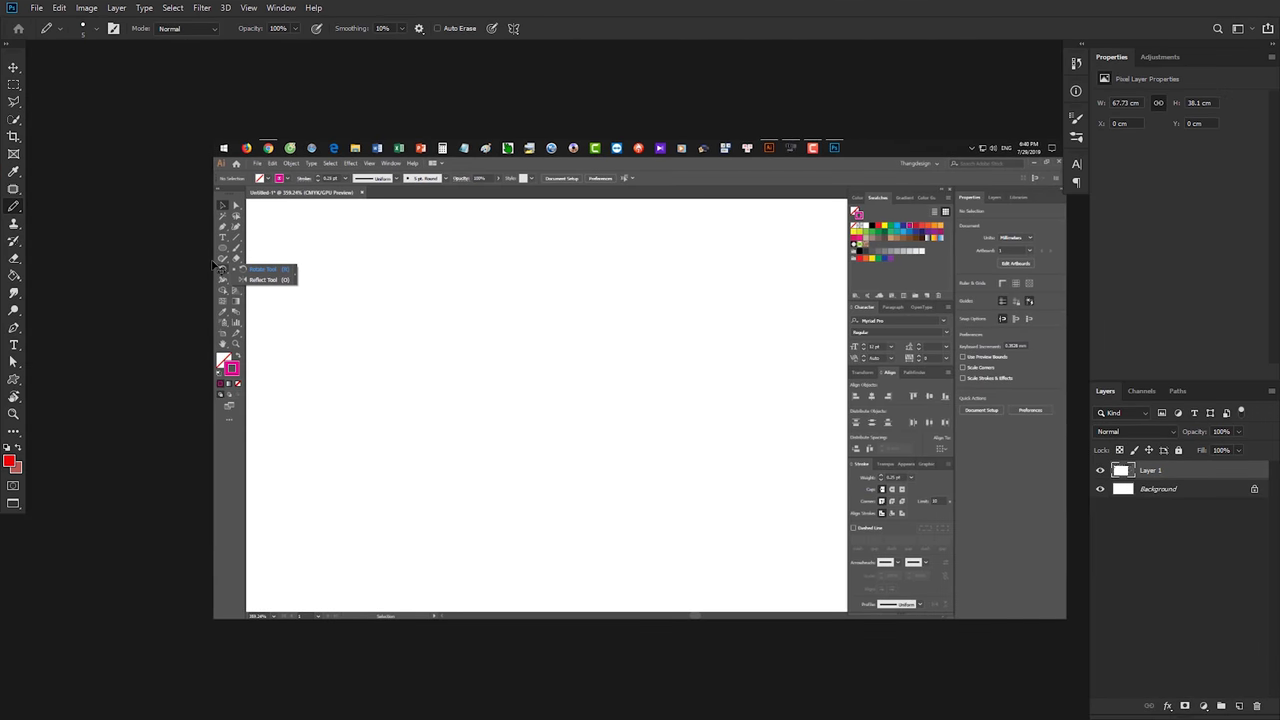
{"action": "key", "text": "ctrl+plus"}
{"action": "key", "text": "ctrl+plus"}
{"action": "key", "text": "ctrl+plus"}
{"action": "key", "text": "f"}
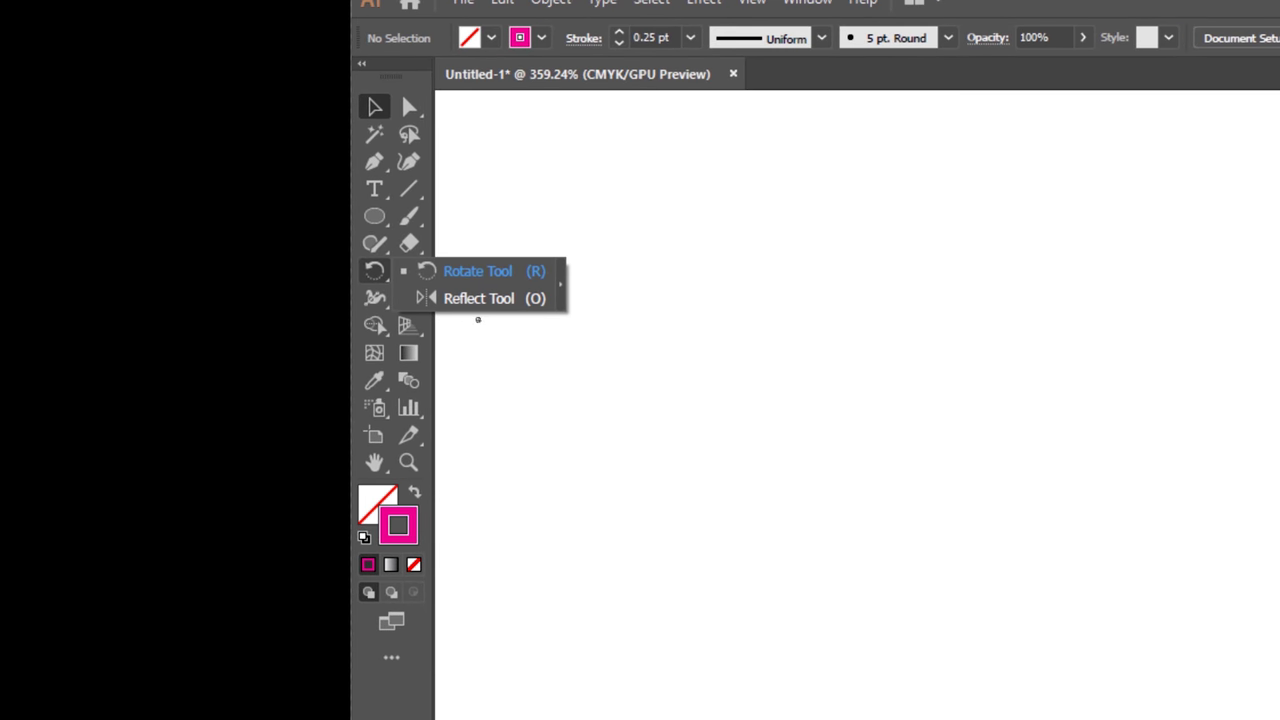
{"action": "key", "text": "ctrl+plus"}
{"action": "key", "text": "ctrl+plus"}
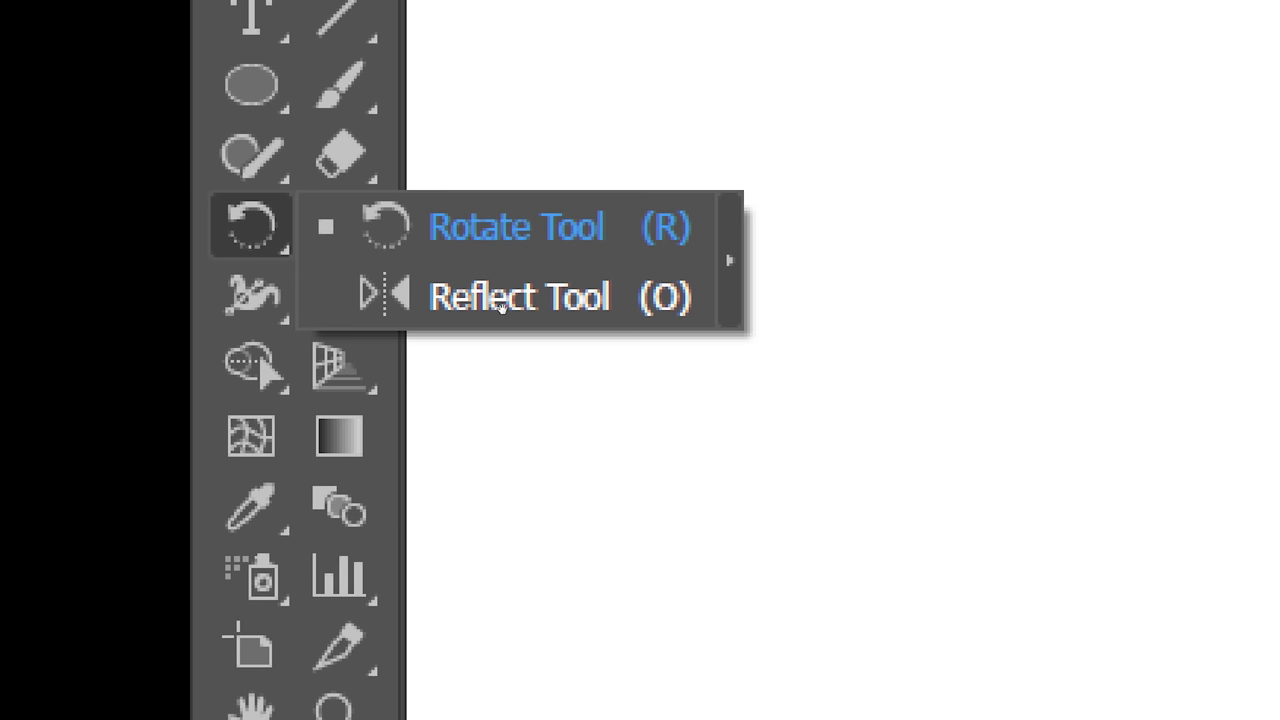
{"action": "left_click", "coordinate": [416, 256]}
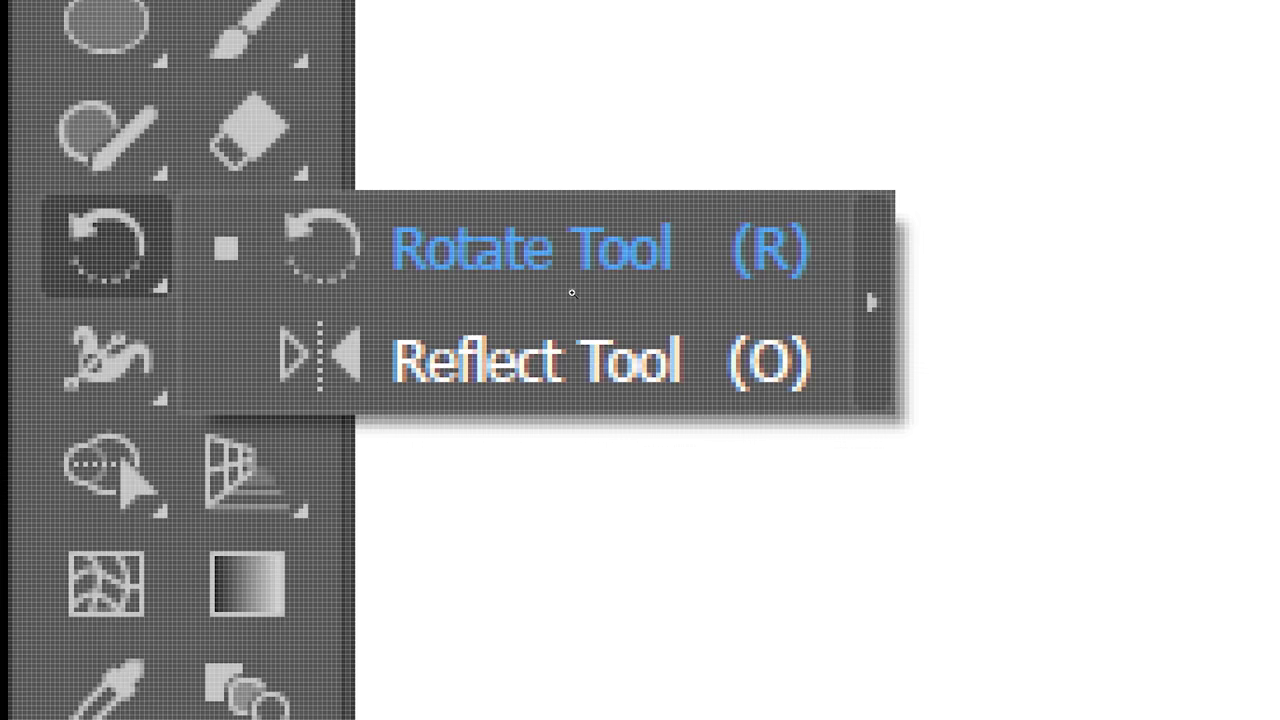
{"action": "left_click", "coordinate": [573, 294], "text": "alt"}
{"action": "left_click", "coordinate": [480, 296]}
{"action": "left_click_drag", "start_coordinate": [488, 301], "coordinate": [492, 301]}
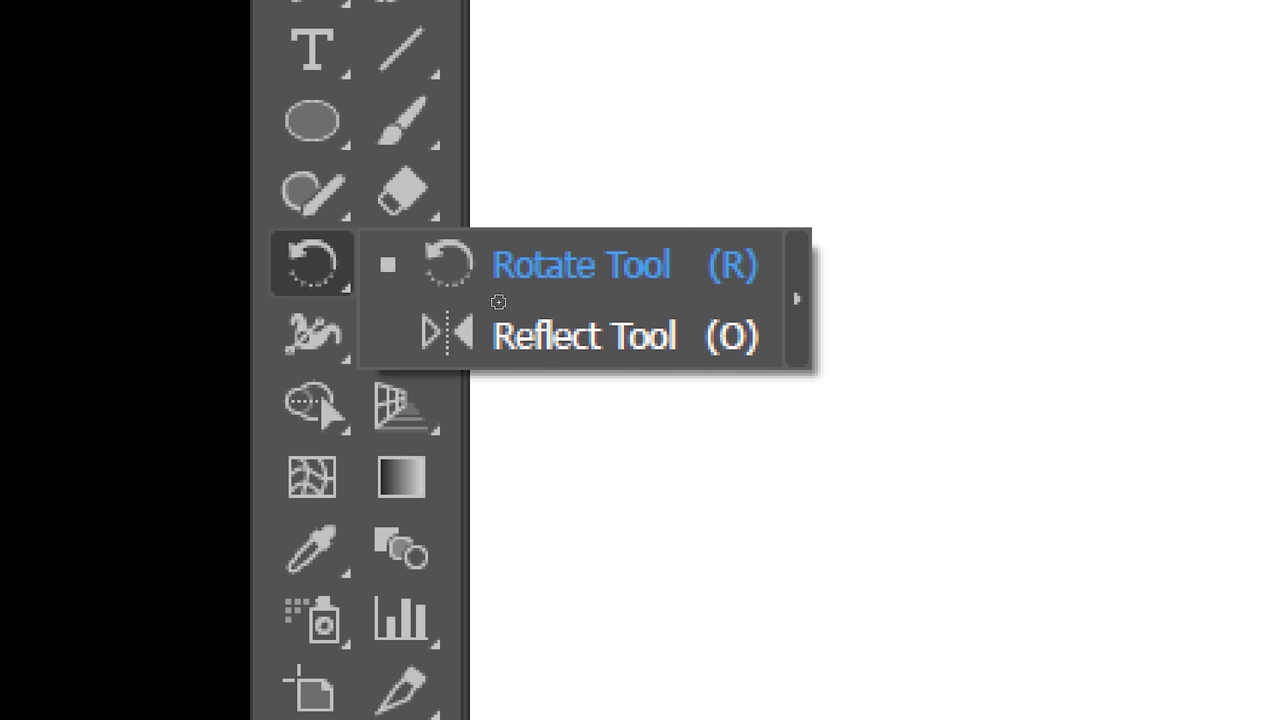
{"action": "left_click_drag", "start_coordinate": [410, 300], "coordinate": [440, 300]}
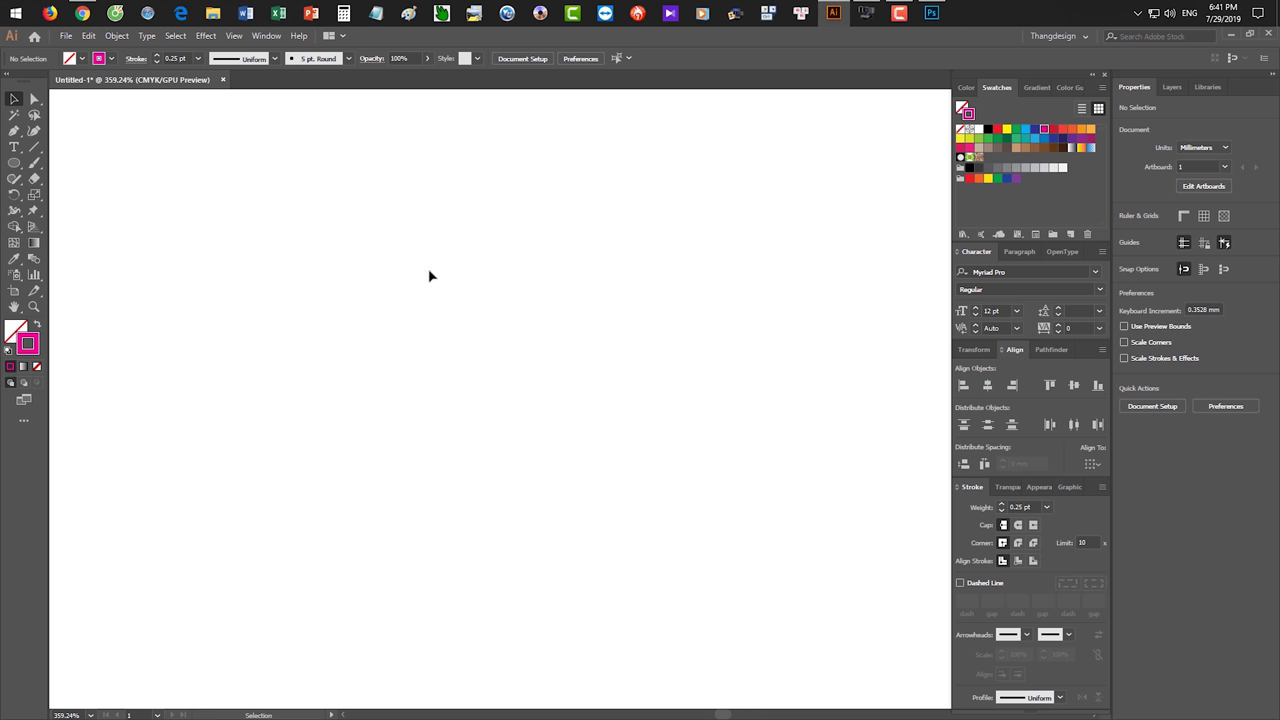
- Draw an ellipse, make it magenta-filled with no stroke, and move it near the artboard middle
{"action": "left_click_drag", "start_coordinate": [14, 162], "coordinate": [68, 216]}
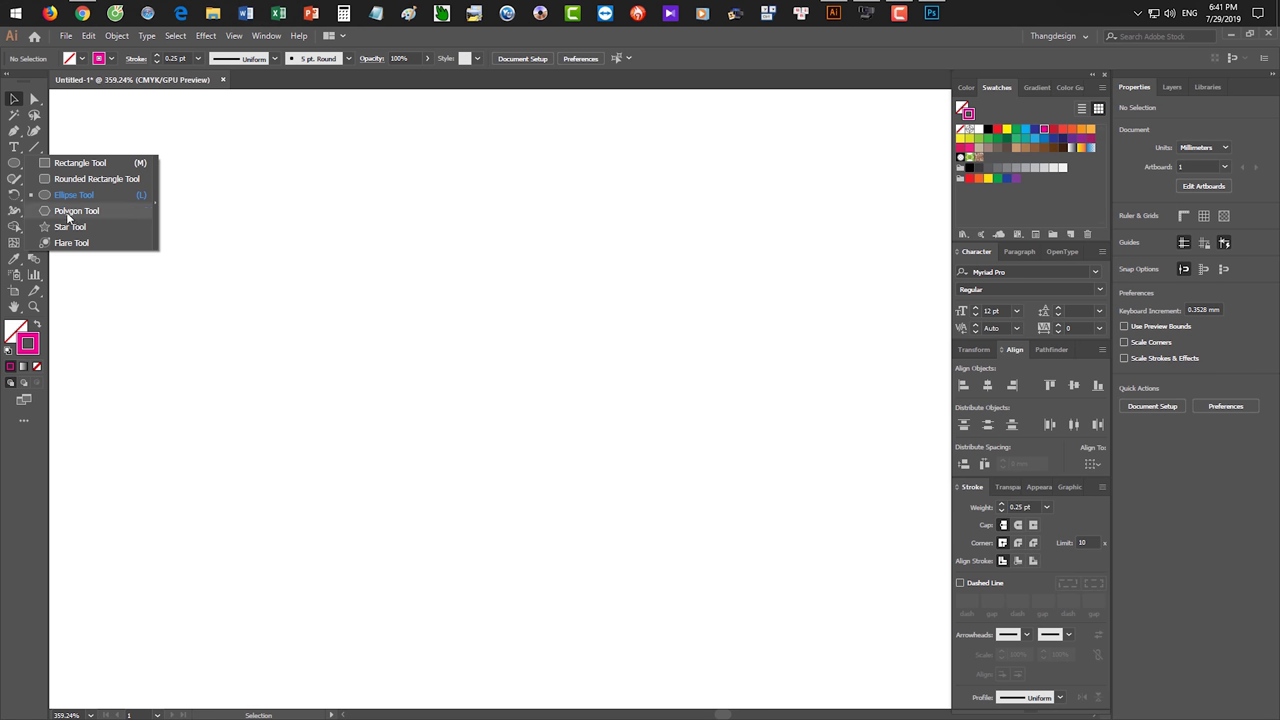
{"action": "left_click", "coordinate": [64, 195]}
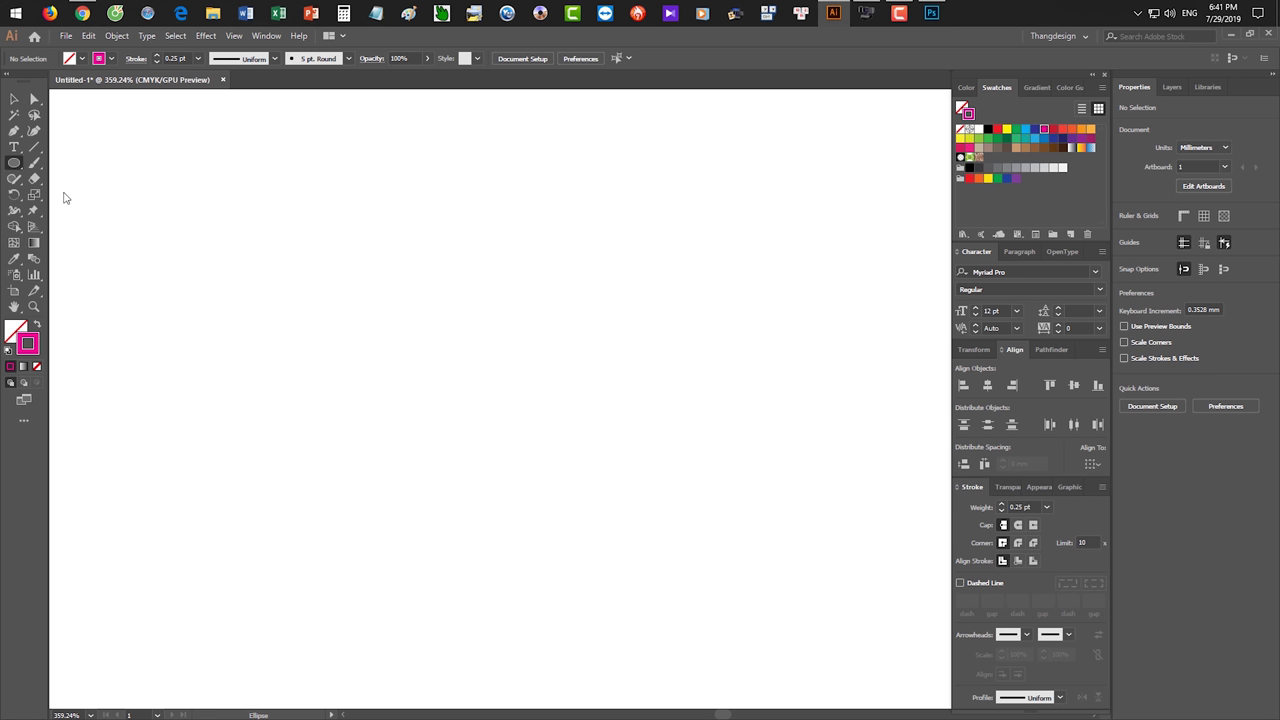
{"action": "left_click_drag", "start_coordinate": [211, 306], "coordinate": [503, 409]}
{"action": "key", "text": "shift+x"}
{"action": "key", "text": "v"}
{"action": "key", "text": "ctrl+shift+a"}
{"action": "left_click", "coordinate": [675, 435]}
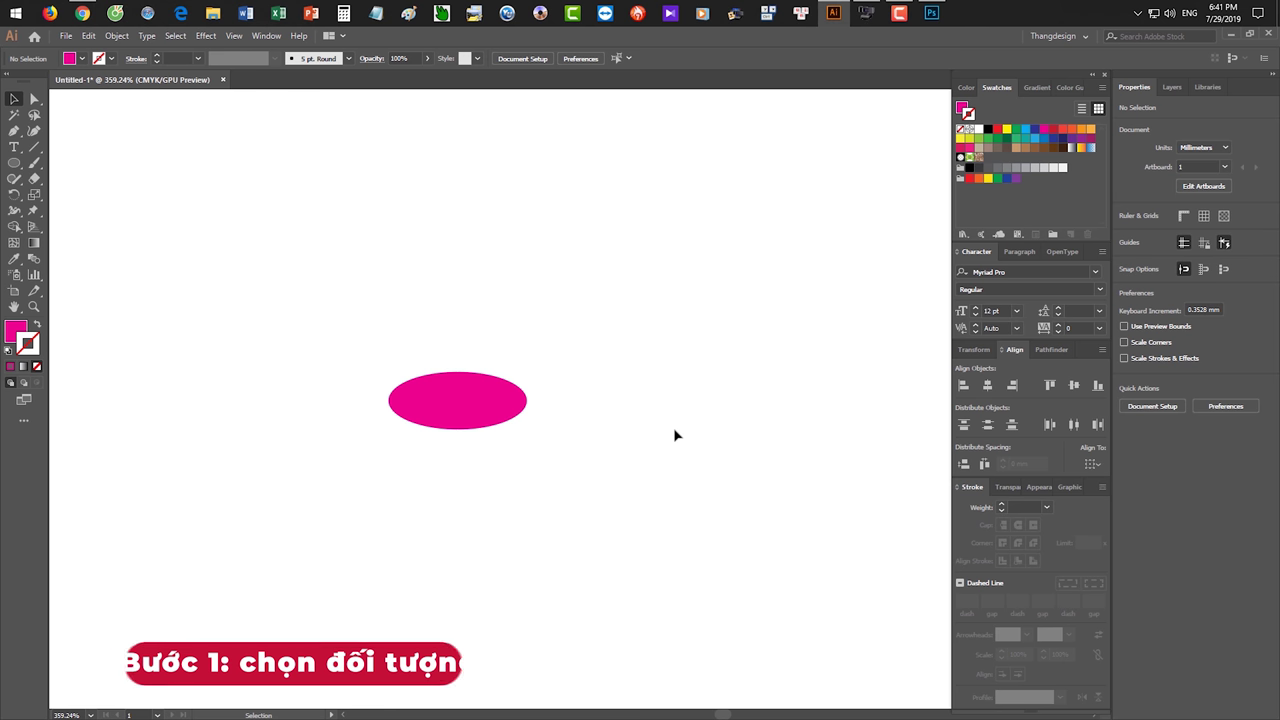
- Marquee-select the magenta ellipse and switch to the Rotate Tool
{"action": "left_click_drag", "start_coordinate": [630, 358], "coordinate": [490, 481]}
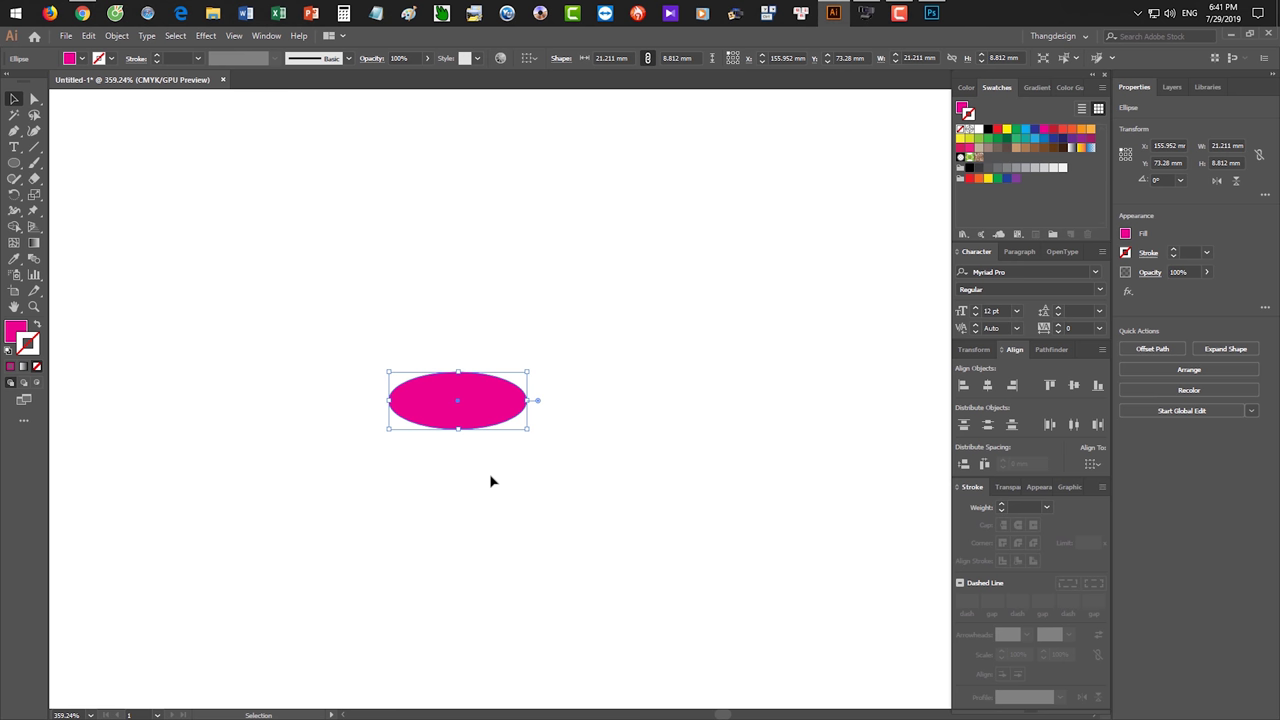
{"action": "key", "text": "r"}
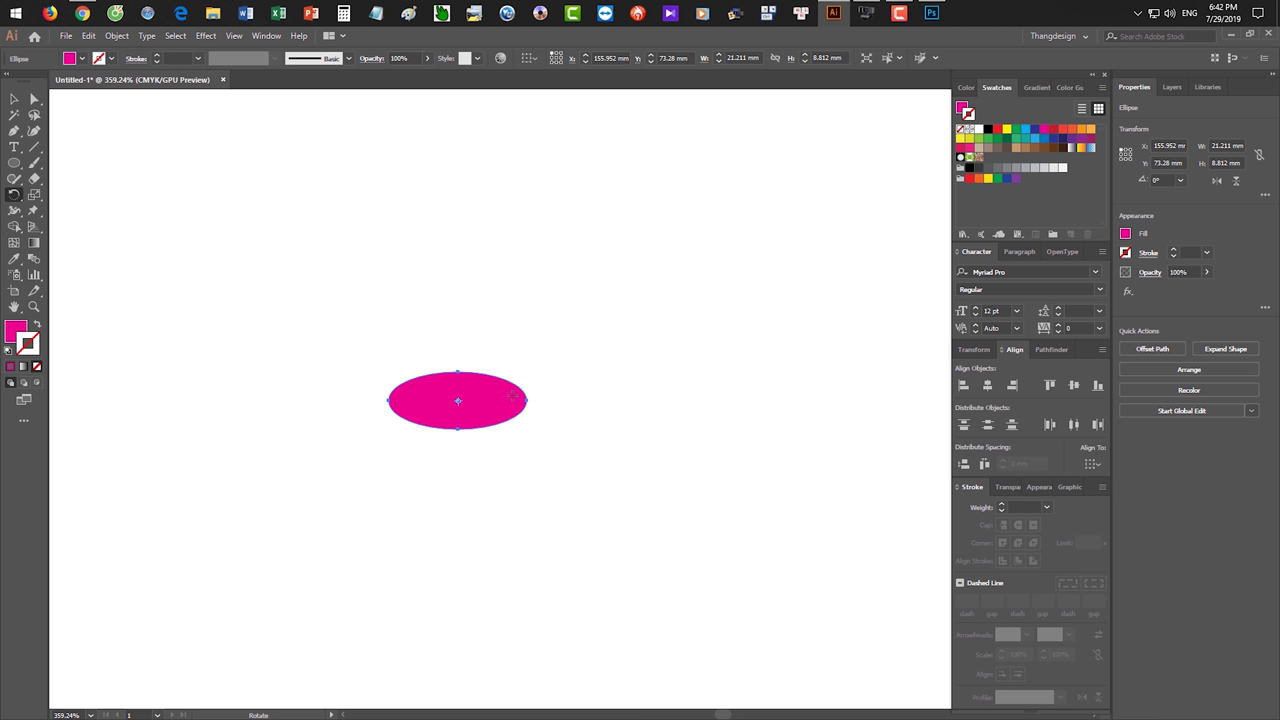
{"action": "left_click_drag", "start_coordinate": [513, 395], "coordinate": [500, 434]}
{"action": "key", "text": "v"}
{"action": "key", "text": "ctrl"}
{"action": "left_click", "coordinate": [516, 404]}
{"action": "key", "text": "v"}
- Move the pink ellipse slightly up and right to X 161.896 mm, Y 63.853 mm
{"action": "mouse_move", "coordinate": [495, 397]}
{"action": "left_mouse_down"}
{"action": "mouse_move", "coordinate": [507, 374]}
{"action": "mouse_move", "coordinate": [580, 372]}
{"action": "mouse_move", "coordinate": [717, 408]}
{"action": "mouse_move", "coordinate": [634, 337]}
{"action": "mouse_move", "coordinate": [641, 375]}
{"action": "left_mouse_up"}
{"action": "left_click", "coordinate": [568, 412]}
{"action": "left_click", "coordinate": [768, 446]}
{"action": "scroll", "coordinate": [638, 375], "scroll_direction": "up", "scroll_amount": 1}
{"action": "scroll", "coordinate": [690, 394], "scroll_direction": "up", "scroll_amount": 1}
{"action": "scroll", "coordinate": [640, 340], "scroll_direction": "up", "scroll_amount": 1}
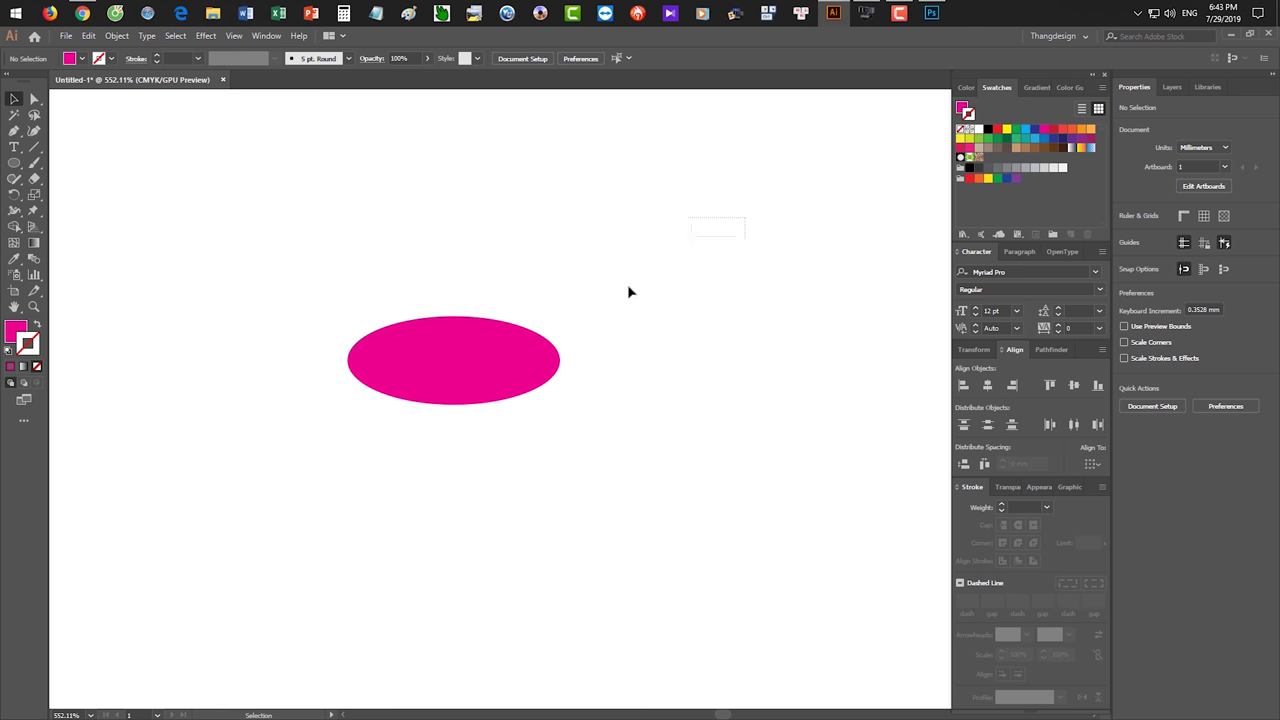
- Try a 315° rotation on the ellipse, undo it, and marquee-select the ellipse again
{"action": "left_click", "coordinate": [487, 402]}
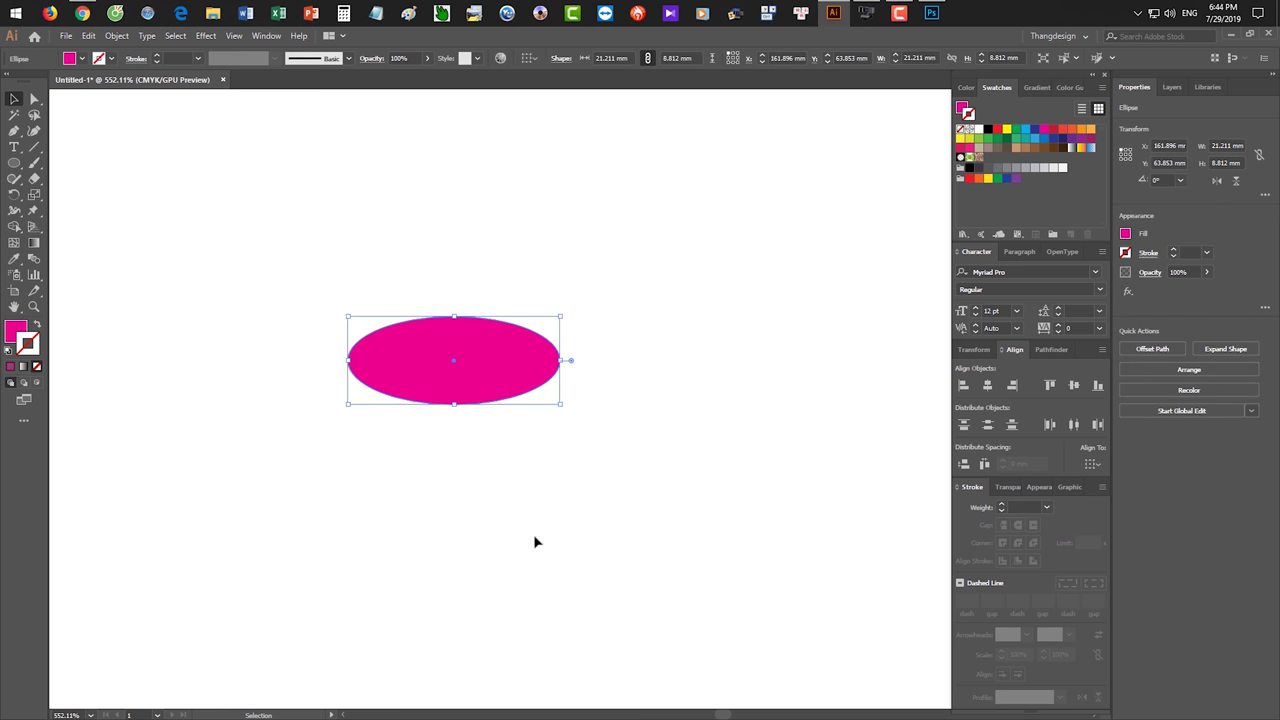
{"action": "key", "text": "r"}
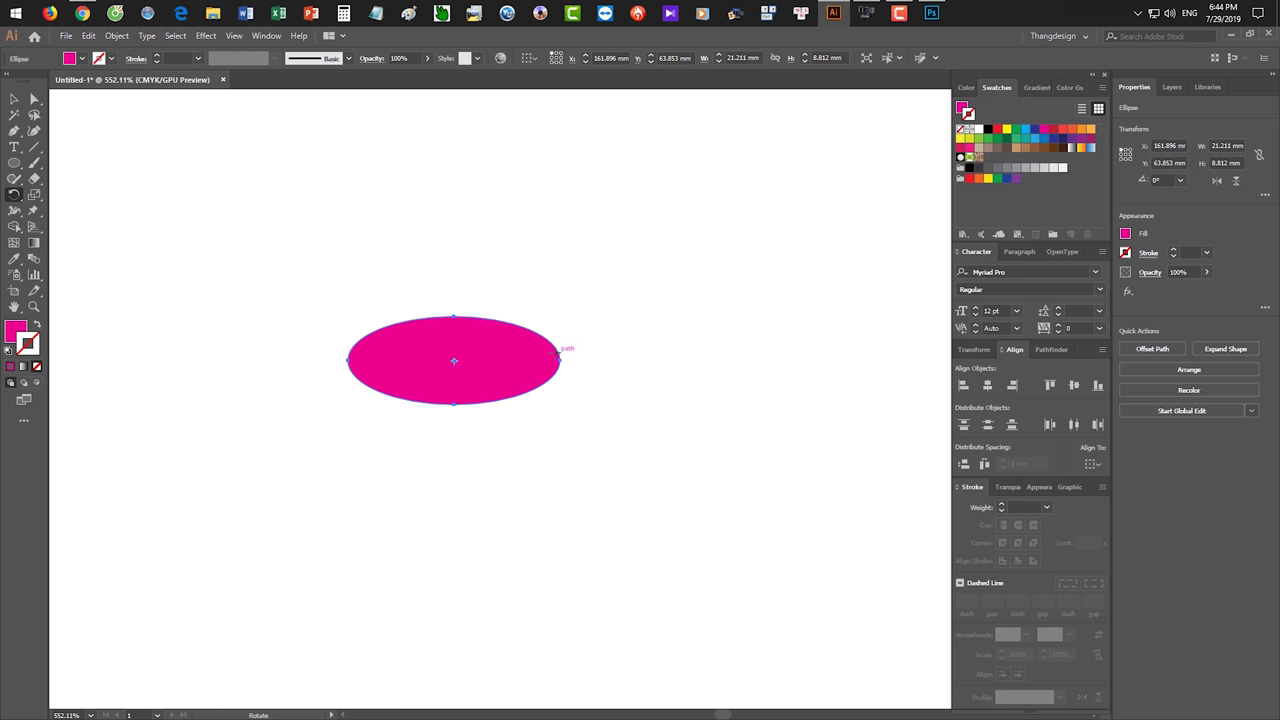
{"action": "mouse_move", "coordinate": [560, 348]}
{"action": "left_mouse_down"}
{"action": "mouse_move", "coordinate": [517, 463]}
{"action": "mouse_move", "coordinate": [555, 266]}
{"action": "mouse_move", "coordinate": [340, 506]}
{"action": "mouse_move", "coordinate": [385, 297]}
{"action": "mouse_move", "coordinate": [423, 286]}
{"action": "mouse_move", "coordinate": [651, 380]}
{"action": "mouse_move", "coordinate": [437, 454]}
{"action": "mouse_move", "coordinate": [623, 394]}
{"action": "left_mouse_up"}
{"action": "left_click_drag", "start_coordinate": [543, 354], "coordinate": [677, 591]}
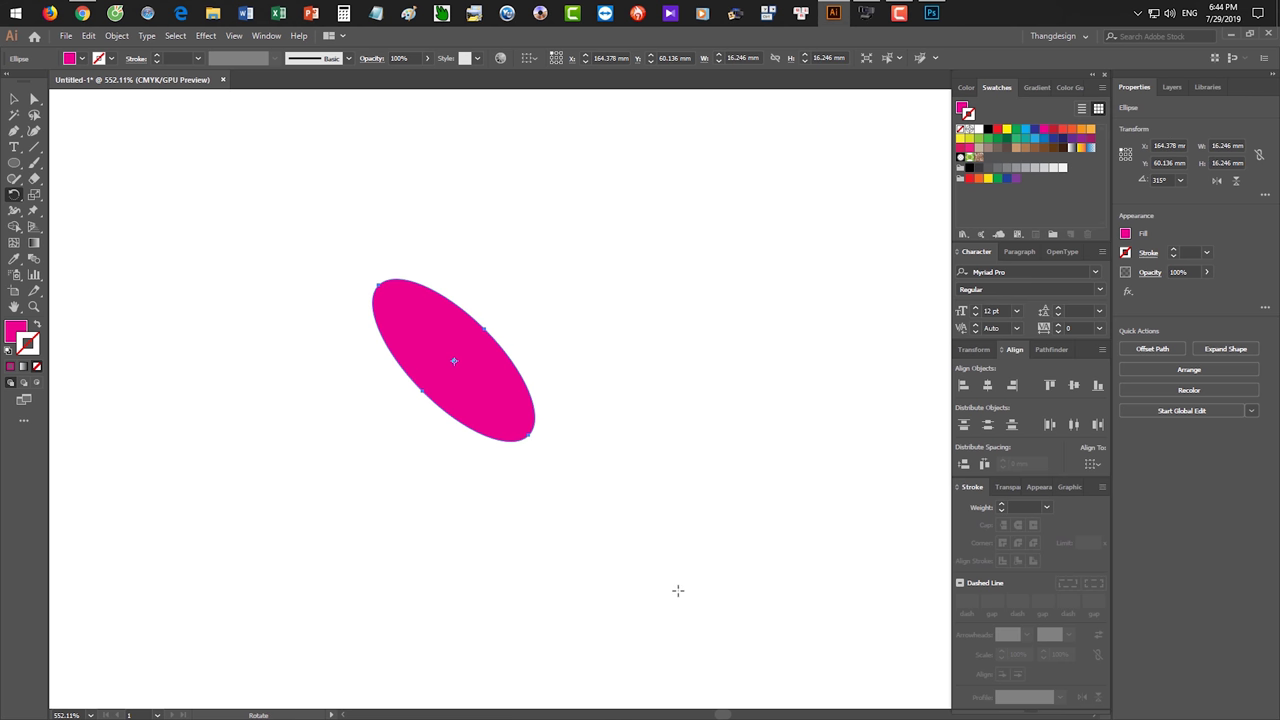
{"action": "key", "text": "ctrl+z"}
{"action": "key", "text": "v"}
{"action": "left_click", "coordinate": [644, 565]}
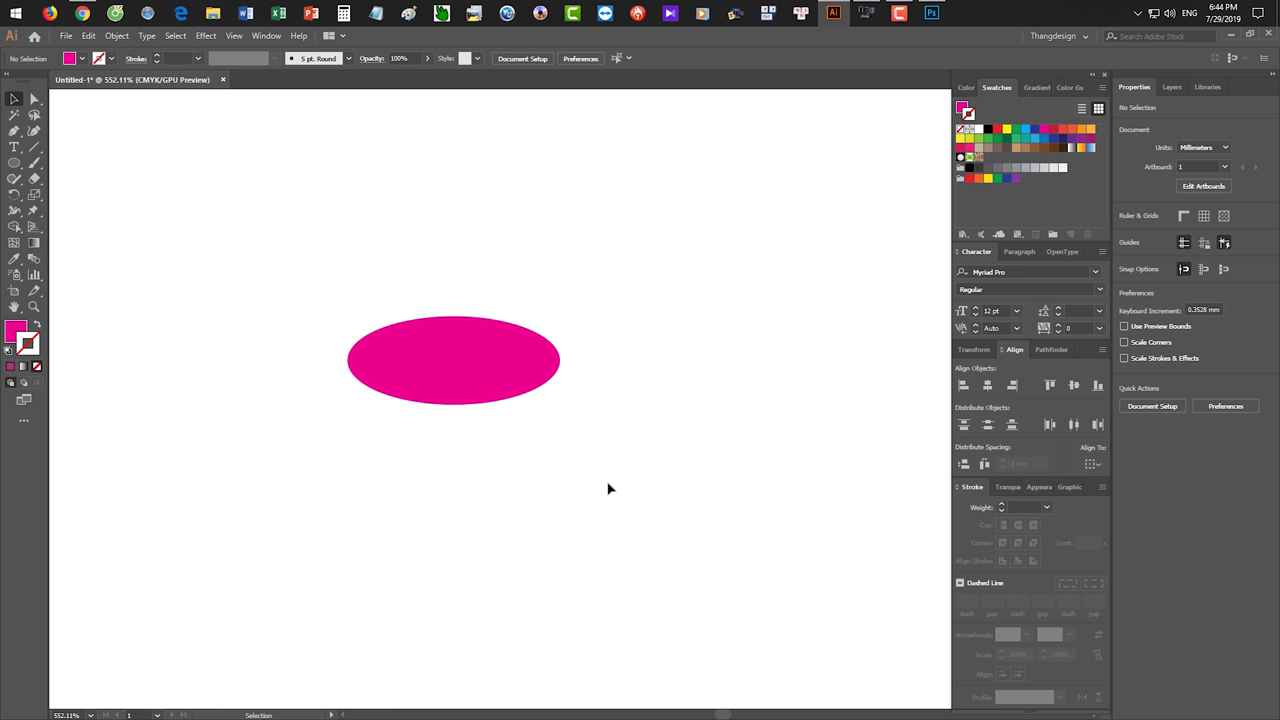
{"action": "left_click_drag", "start_coordinate": [714, 543], "coordinate": [421, 298]}
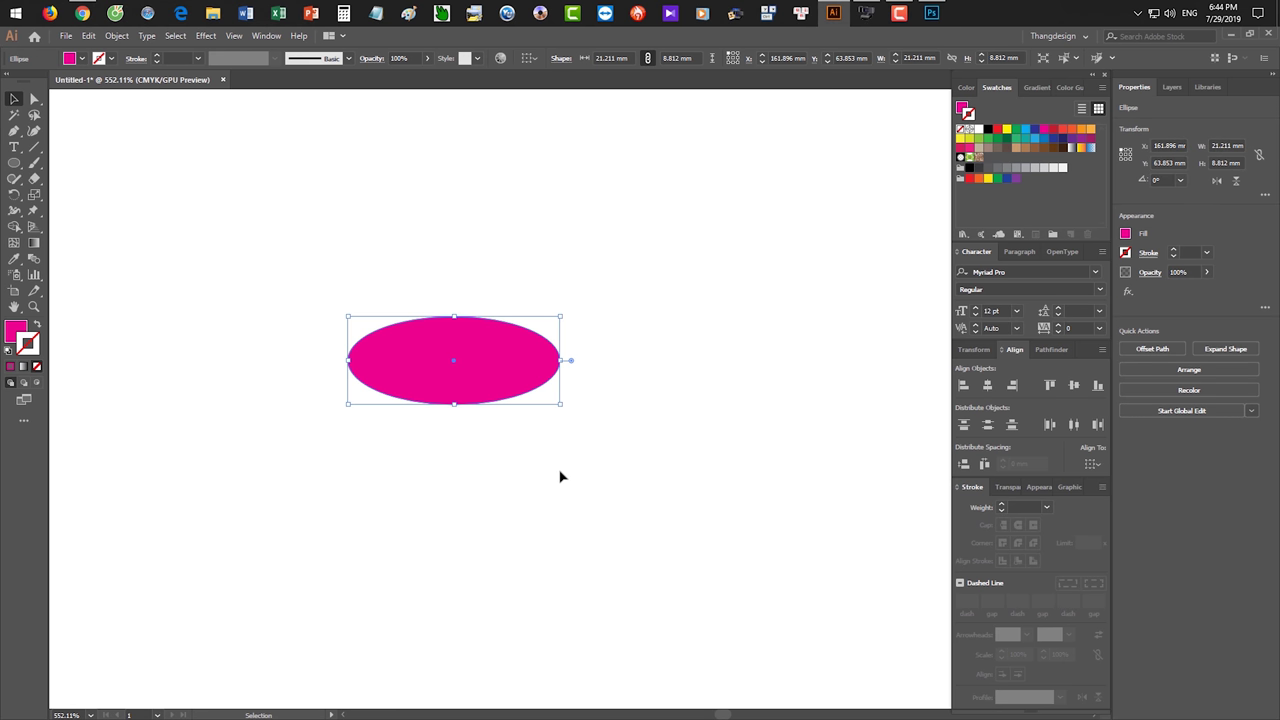
{"action": "key", "text": "r"}
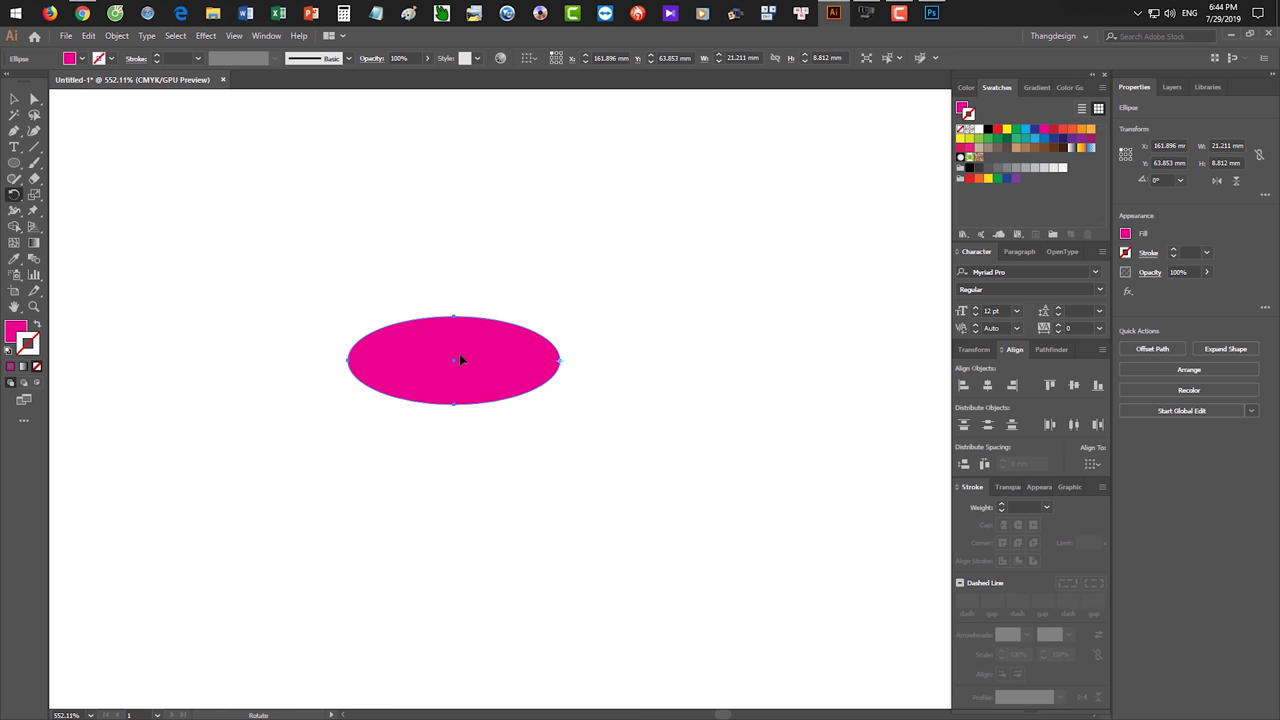
{"action": "mouse_move", "coordinate": [348, 360]}
{"action": "left_mouse_down"}
{"action": "mouse_move", "coordinate": [378, 312]}
{"action": "mouse_move", "coordinate": [306, 414]}
{"action": "mouse_move", "coordinate": [746, 214]}
{"action": "mouse_move", "coordinate": [829, 520]}
{"action": "mouse_move", "coordinate": [295, 398]}
{"action": "mouse_move", "coordinate": [685, 266]}
{"action": "left_mouse_up"}
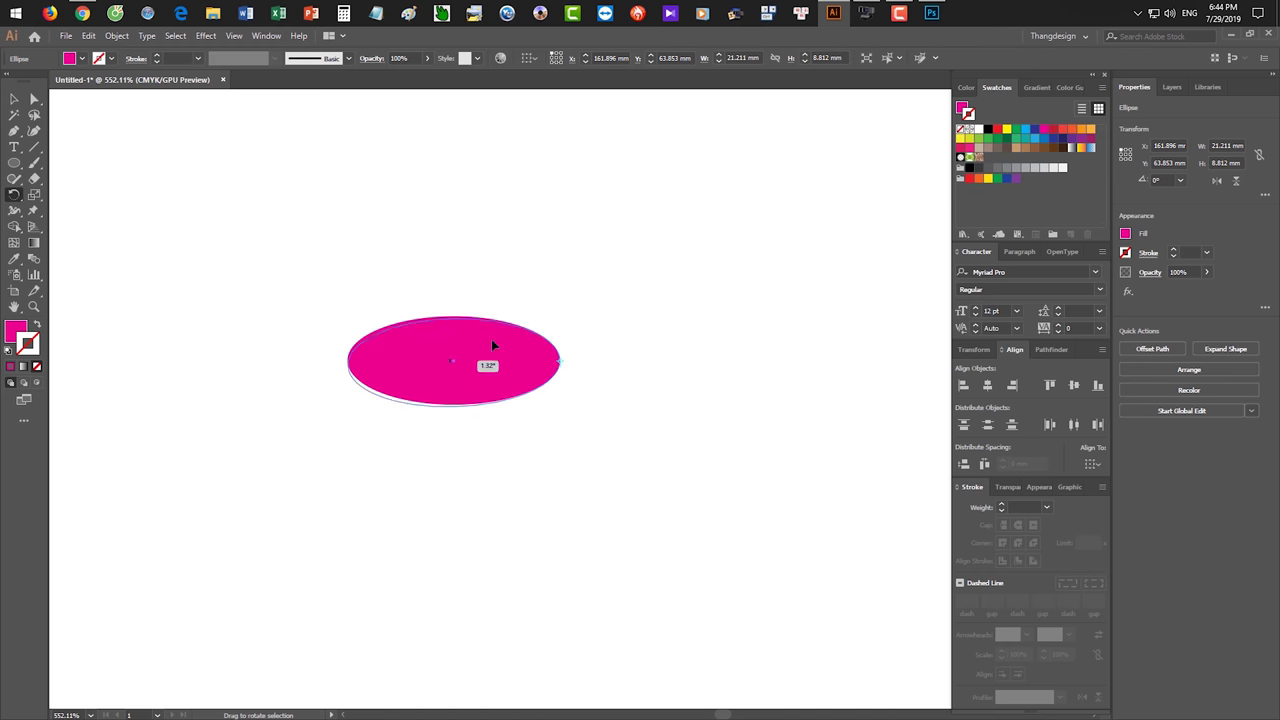
{"action": "mouse_move", "coordinate": [575, 618]}
{"action": "left_mouse_down"}
{"action": "mouse_move", "coordinate": [667, 276]}
{"action": "mouse_move", "coordinate": [591, 242]}
{"action": "mouse_move", "coordinate": [420, 266]}
{"action": "left_mouse_up"}
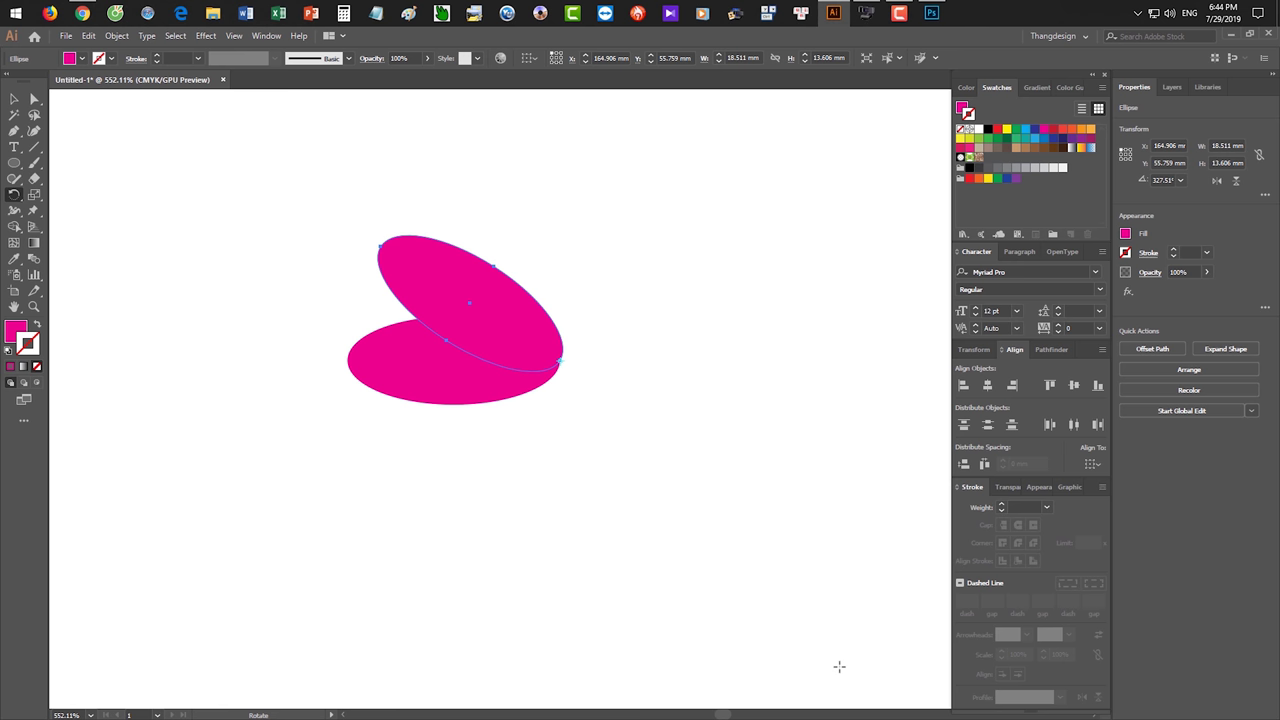
{"action": "key", "text": "v"}
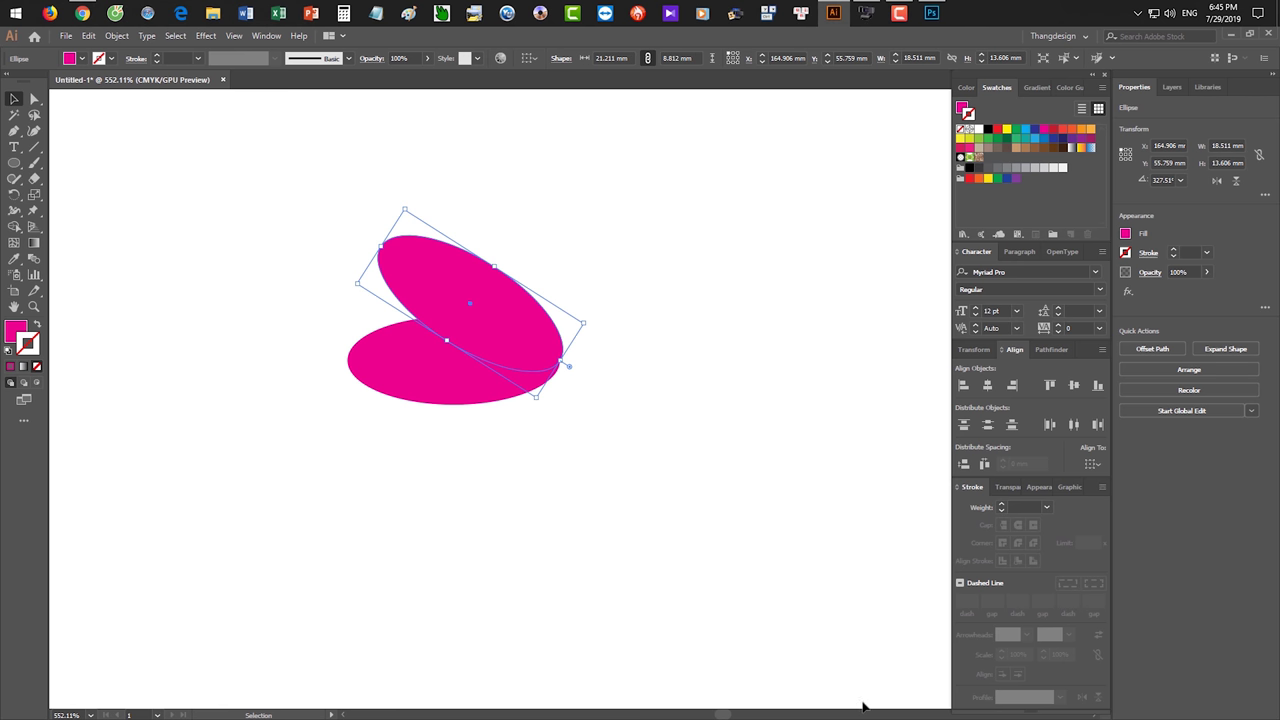
{"action": "left_click", "coordinate": [870, 702]}
{"action": "mouse_move", "coordinate": [557, 366]}
{"action": "left_mouse_down"}
{"action": "mouse_move", "coordinate": [651, 557]}
{"action": "mouse_move", "coordinate": [346, 283]}
{"action": "left_mouse_up"}
{"action": "key", "text": "Delete"}
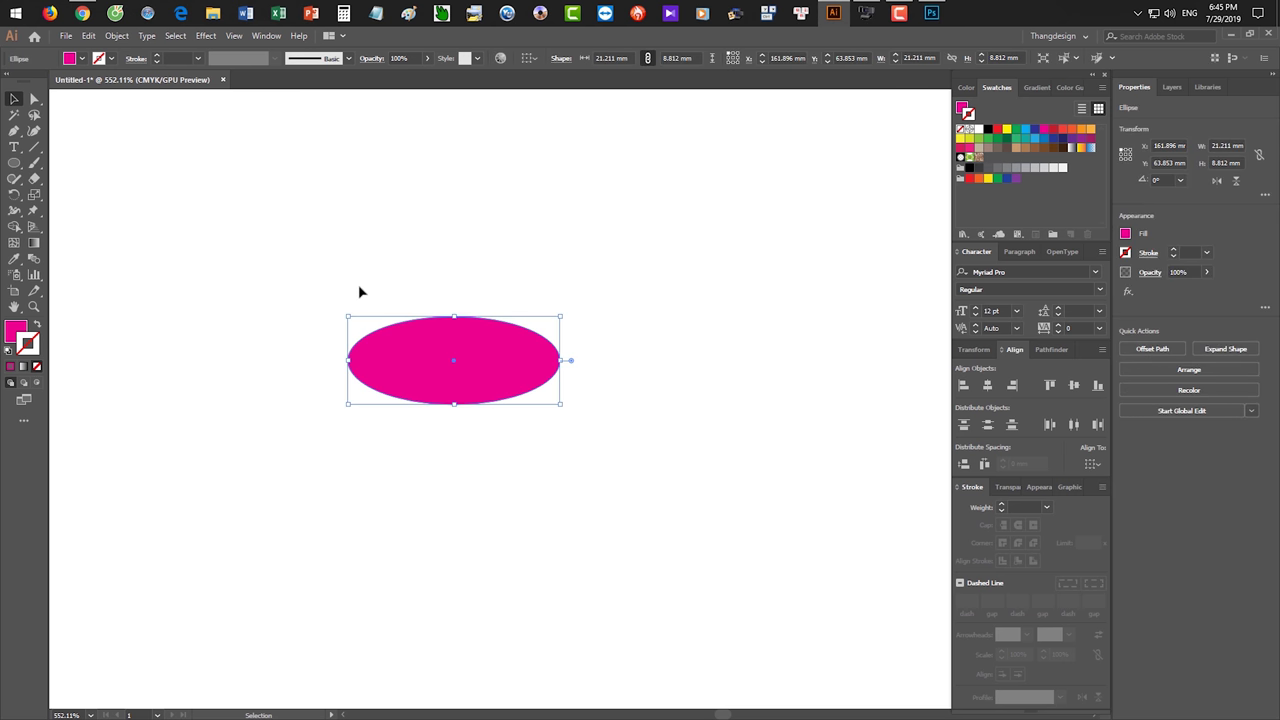
{"action": "key", "text": "r"}
{"action": "key", "text": "Return"}
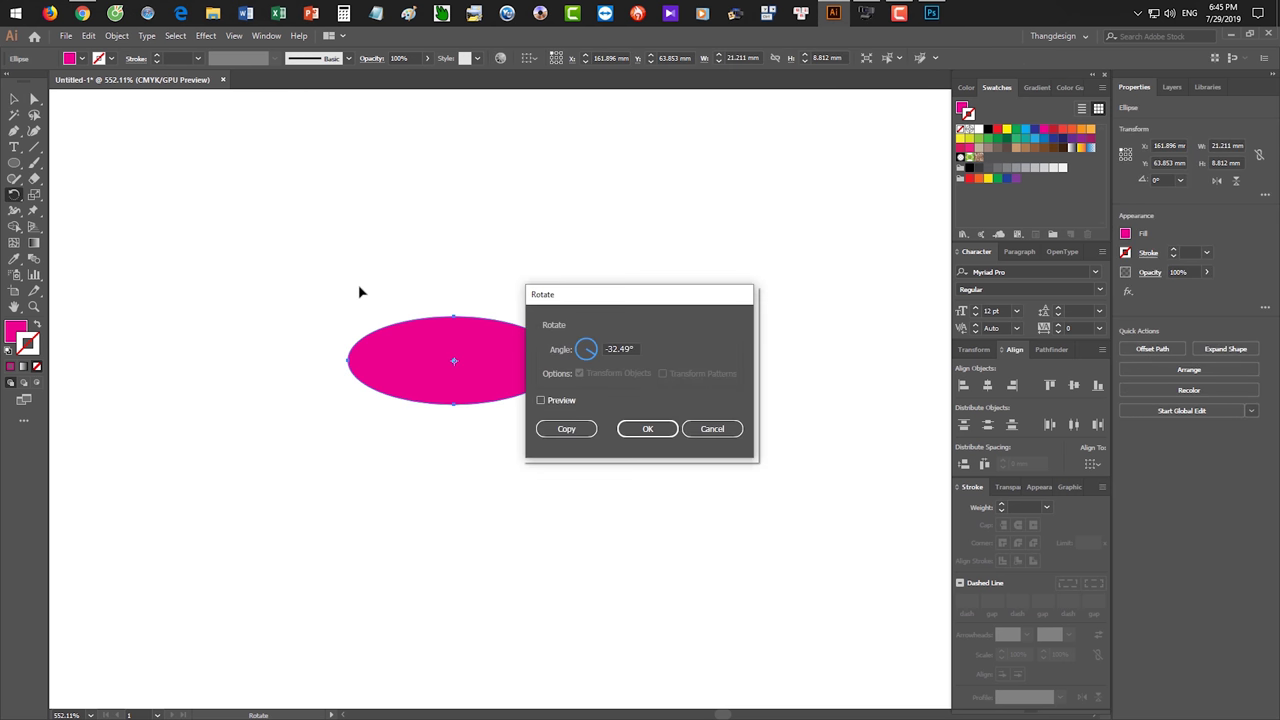
{"action": "key", "text": "Escape"}
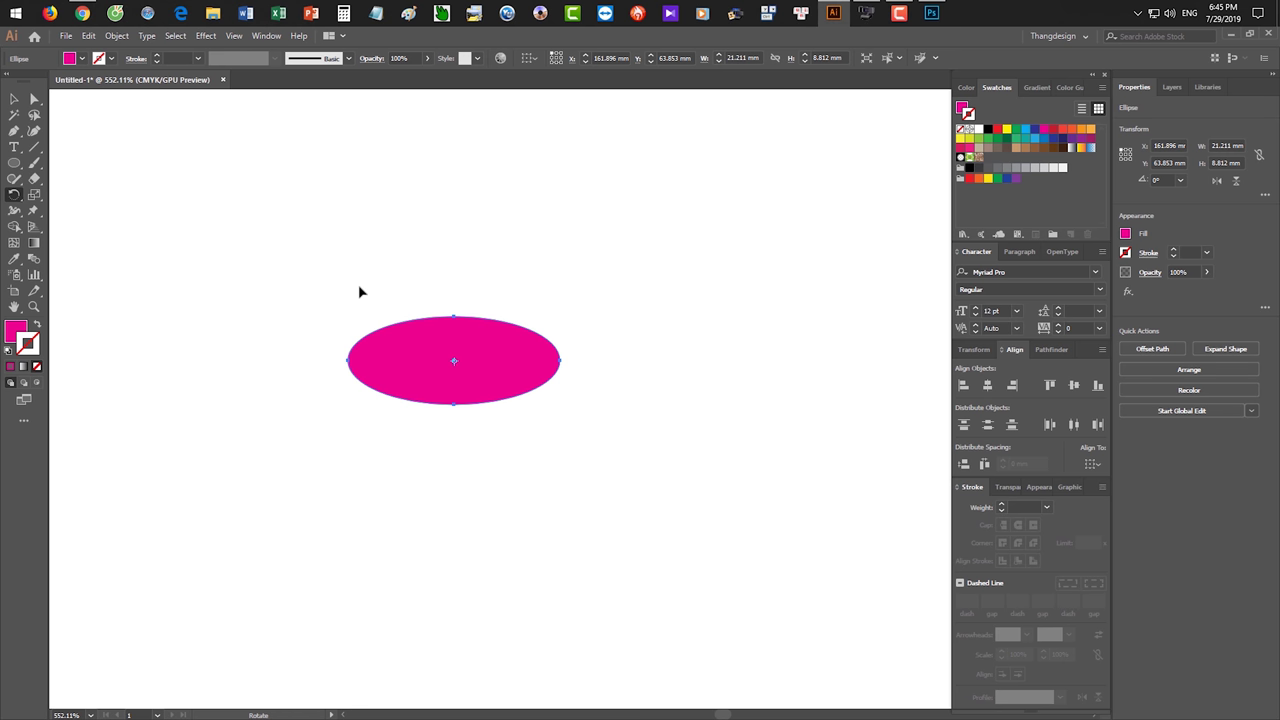
{"action": "key", "text": "Return"}
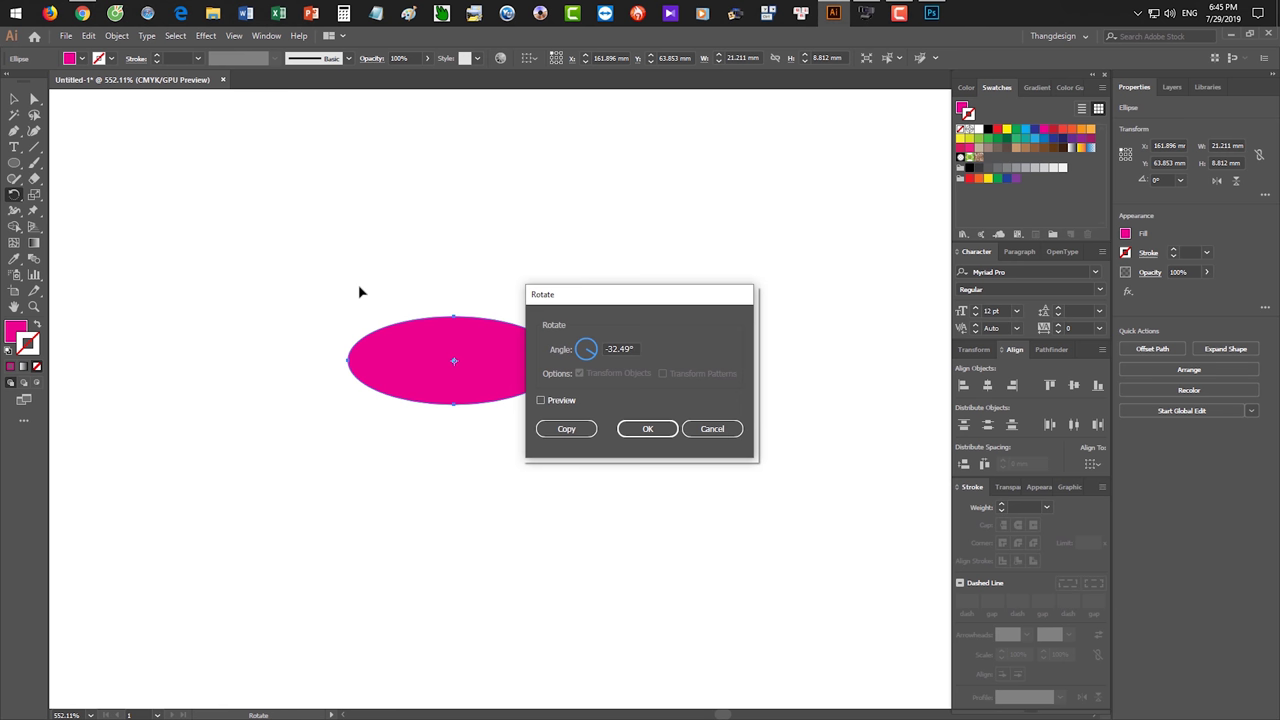
{"action": "left_click_drag", "start_coordinate": [673, 287], "coordinate": [733, 225]}
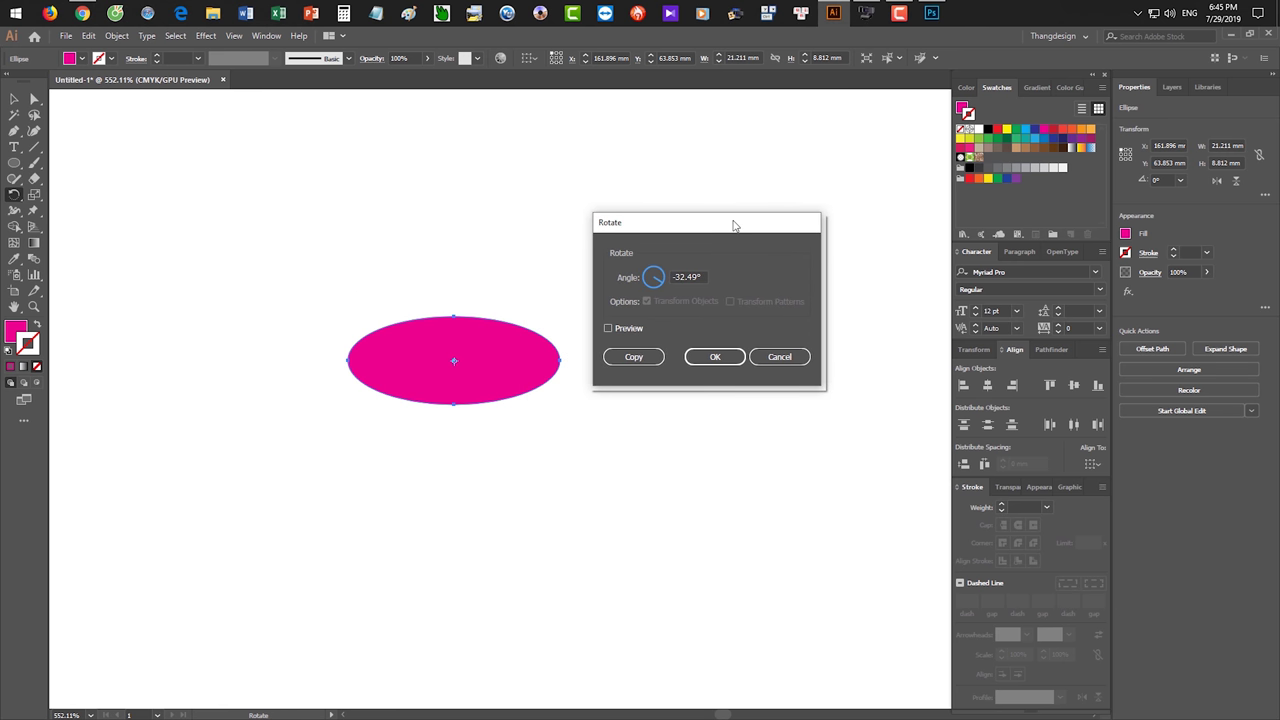
{"action": "left_click", "coordinate": [930, 12]}
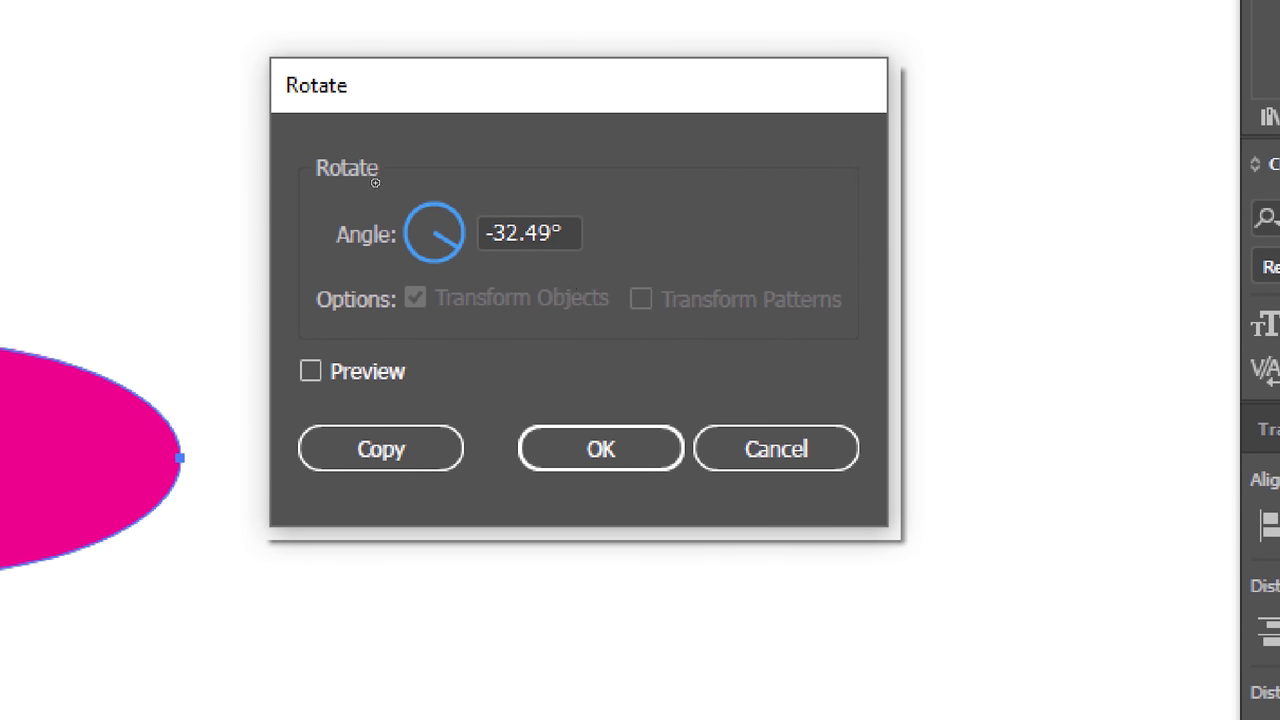
{"action": "left_click_drag", "start_coordinate": [300, 191], "coordinate": [449, 191]}
{"action": "left_click", "coordinate": [333, 260]}
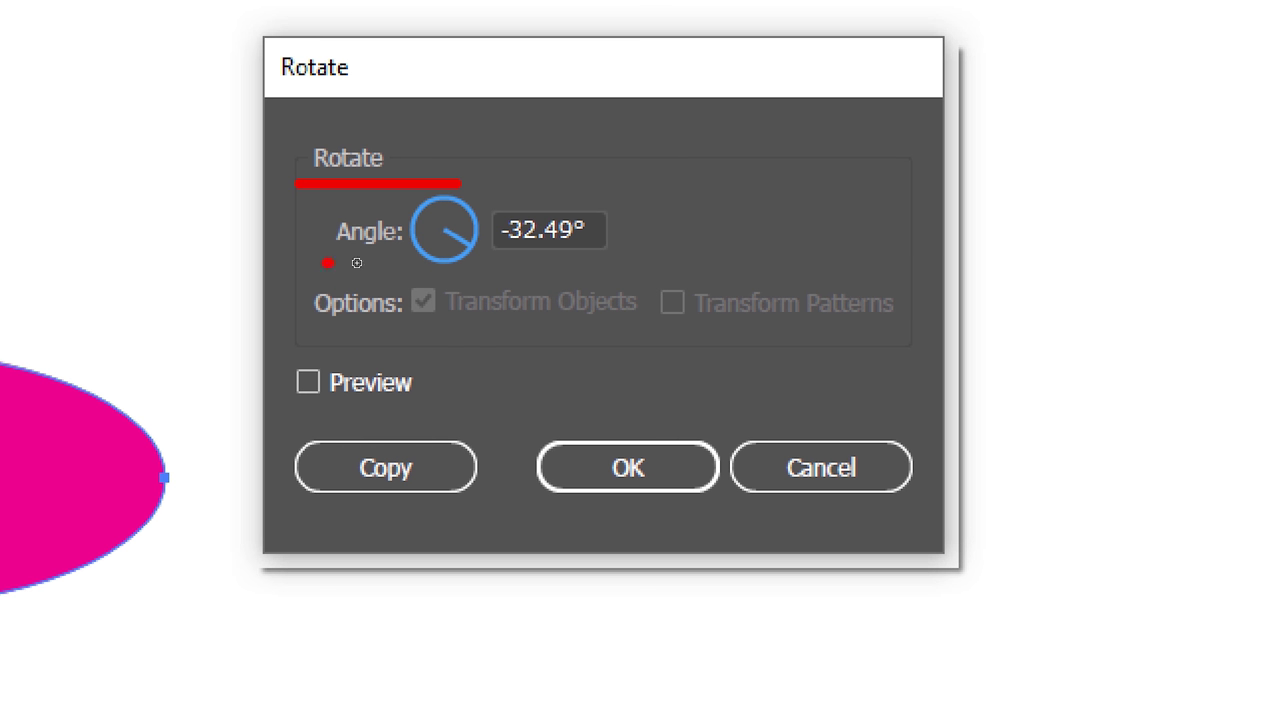
{"action": "left_click_drag", "start_coordinate": [357, 262], "coordinate": [407, 263]}
{"action": "mouse_move", "coordinate": [737, 141]}
{"action": "left_mouse_down"}
{"action": "mouse_move", "coordinate": [651, 178]}
{"action": "mouse_move", "coordinate": [692, 197]}
{"action": "left_mouse_up"}
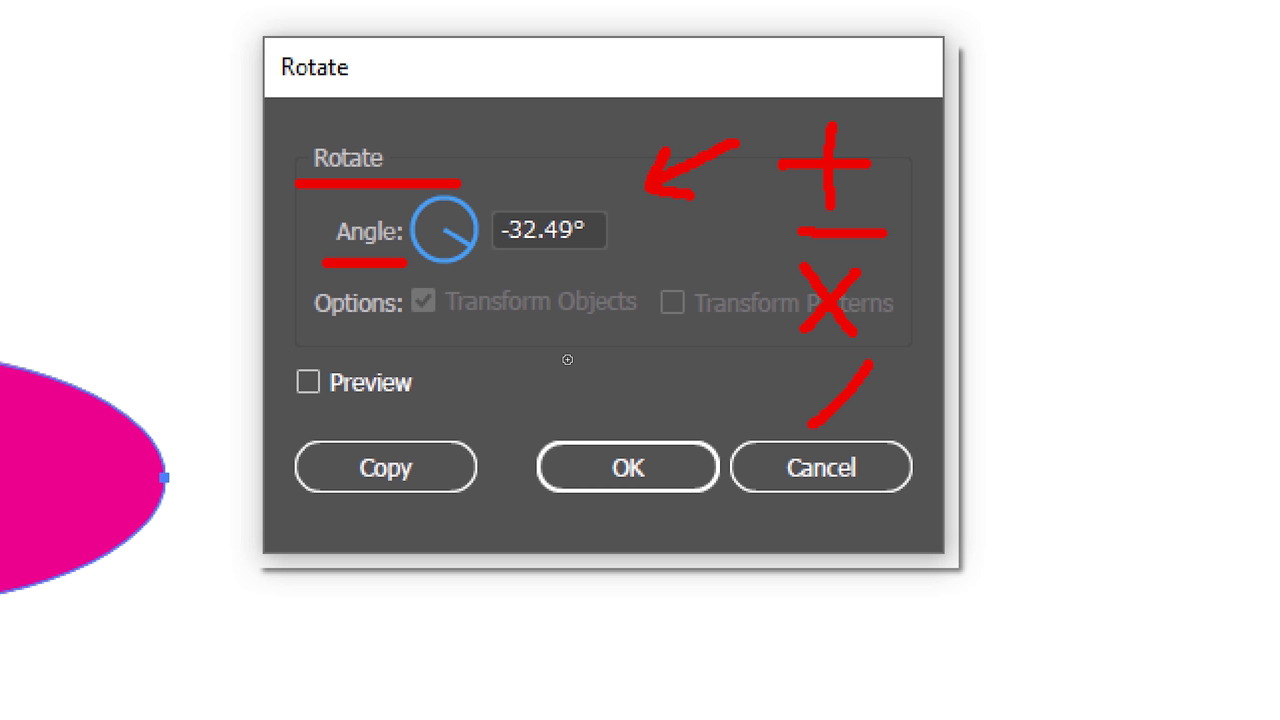
{"action": "left_click_drag", "start_coordinate": [462, 362], "coordinate": [466, 440]}
{"action": "left_click_drag", "start_coordinate": [570, 348], "coordinate": [562, 405]}
{"action": "left_click_drag", "start_coordinate": [652, 350], "coordinate": [682, 436]}
{"action": "left_click_drag", "start_coordinate": [768, 360], "coordinate": [772, 366]}
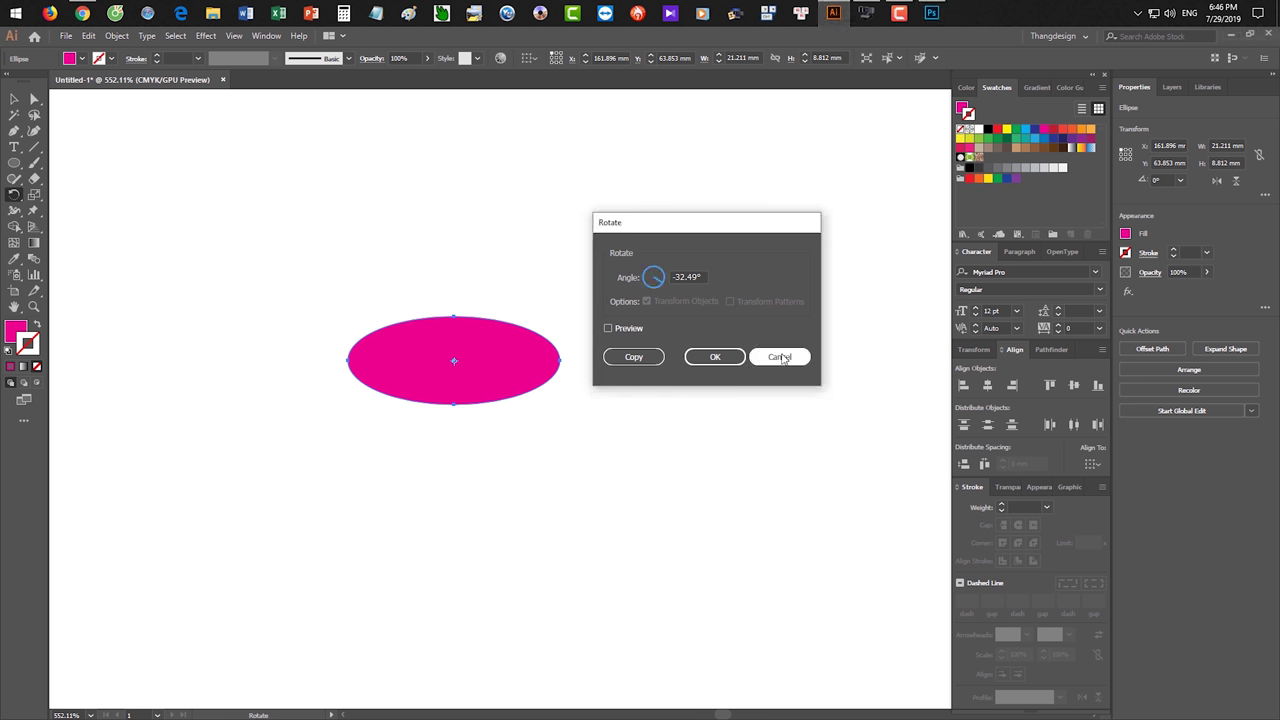
{"action": "left_click", "coordinate": [779, 357]}
{"action": "key", "text": "v"}
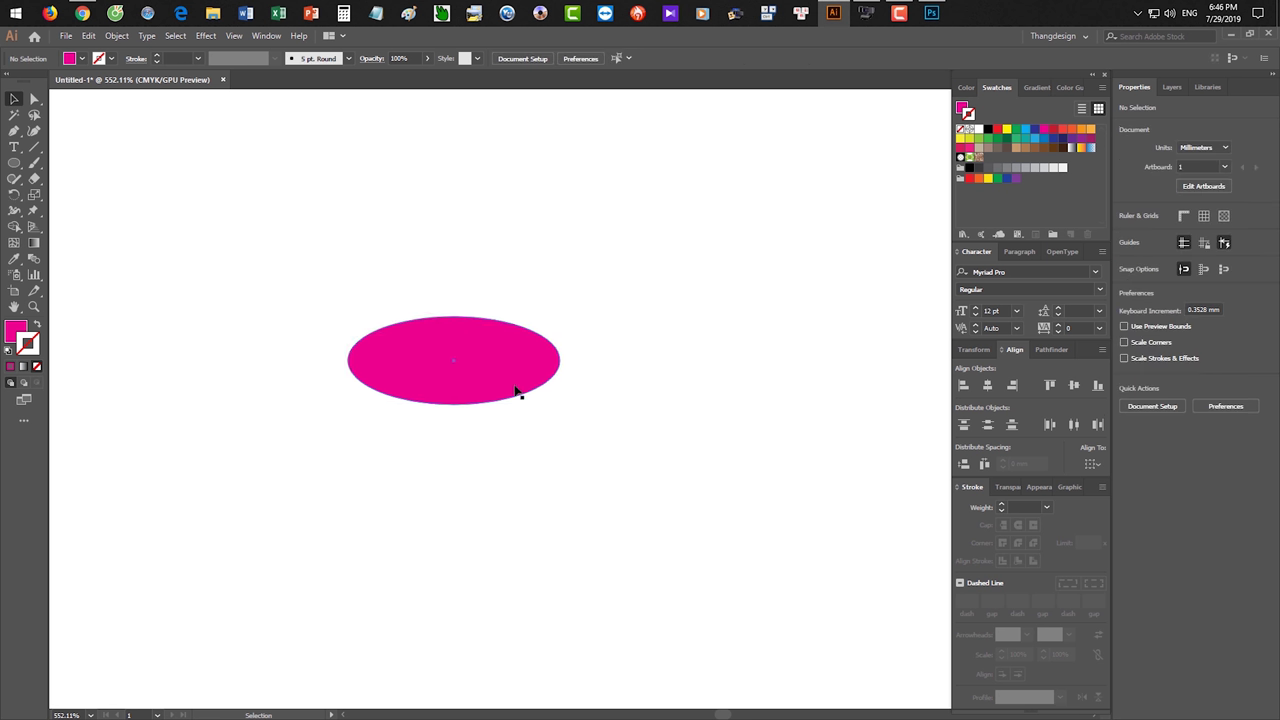
- Make a copy of the ellipse rotated by 360/8 (45°) so it crosses the original
{"action": "left_click_drag", "start_coordinate": [611, 458], "coordinate": [420, 320]}
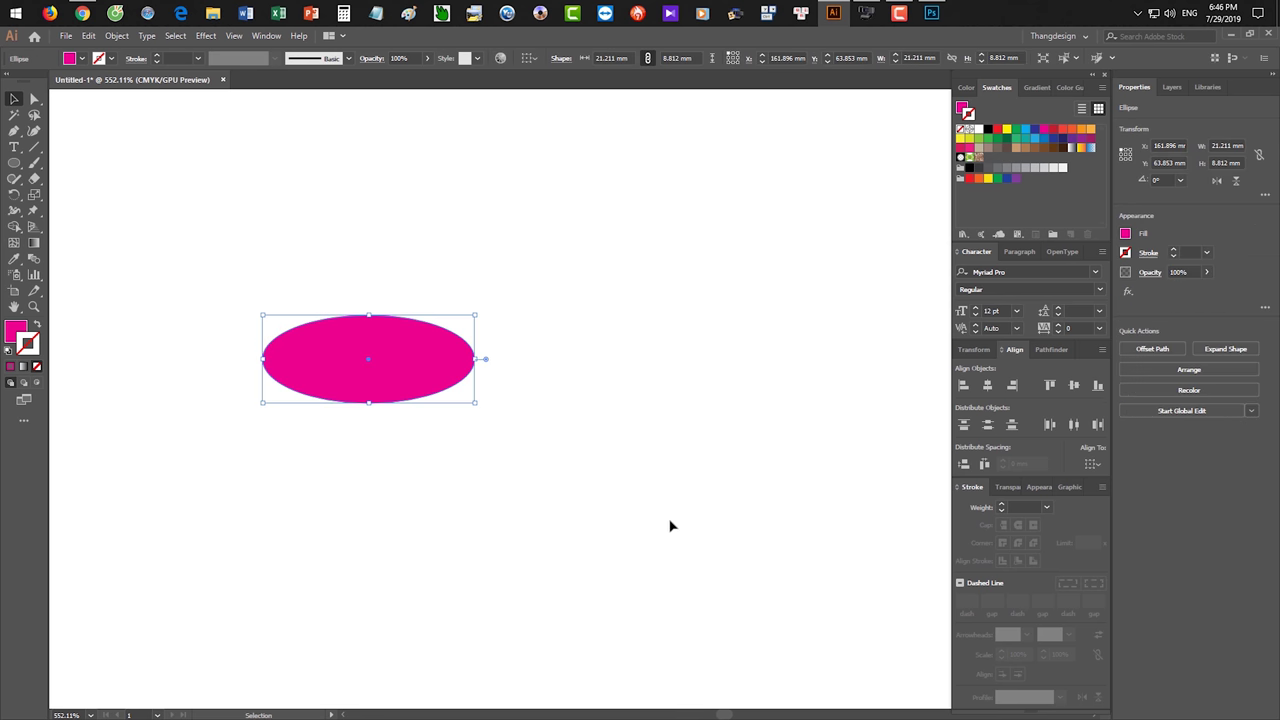
{"action": "key", "text": "r"}
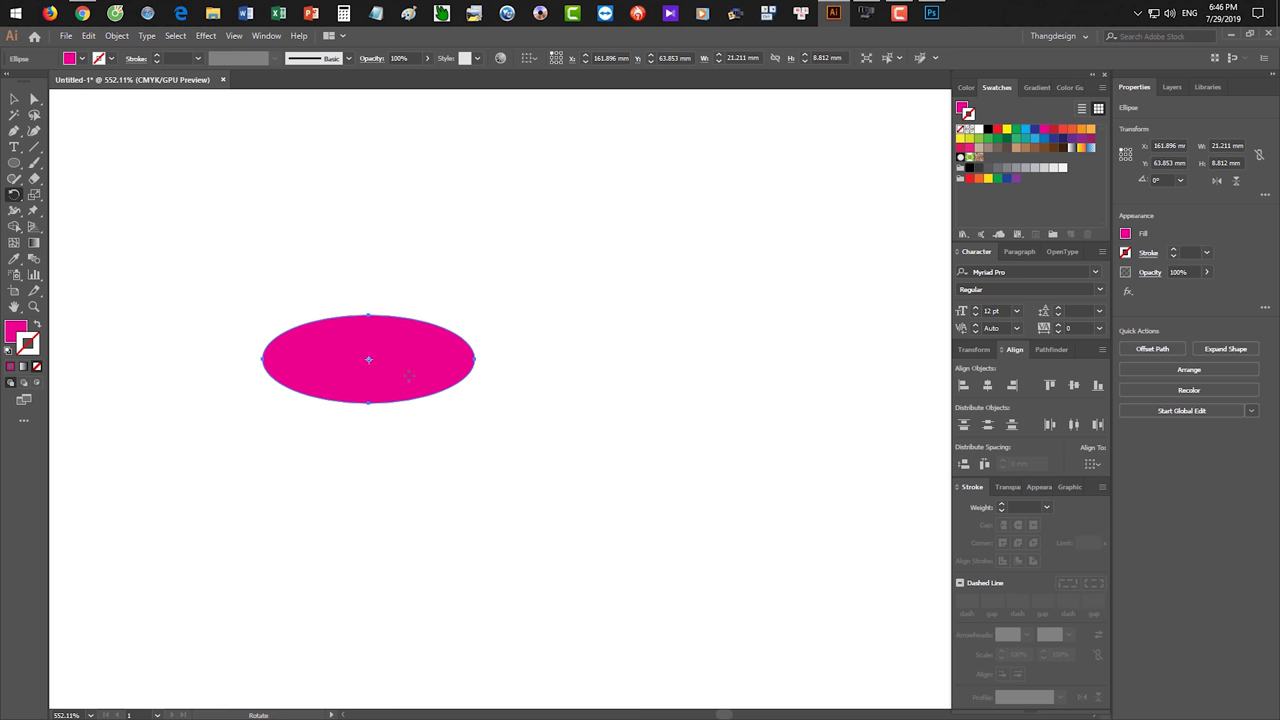
{"action": "left_click_drag", "start_coordinate": [425, 384], "coordinate": [570, 398]}
{"action": "key", "text": "Return"}
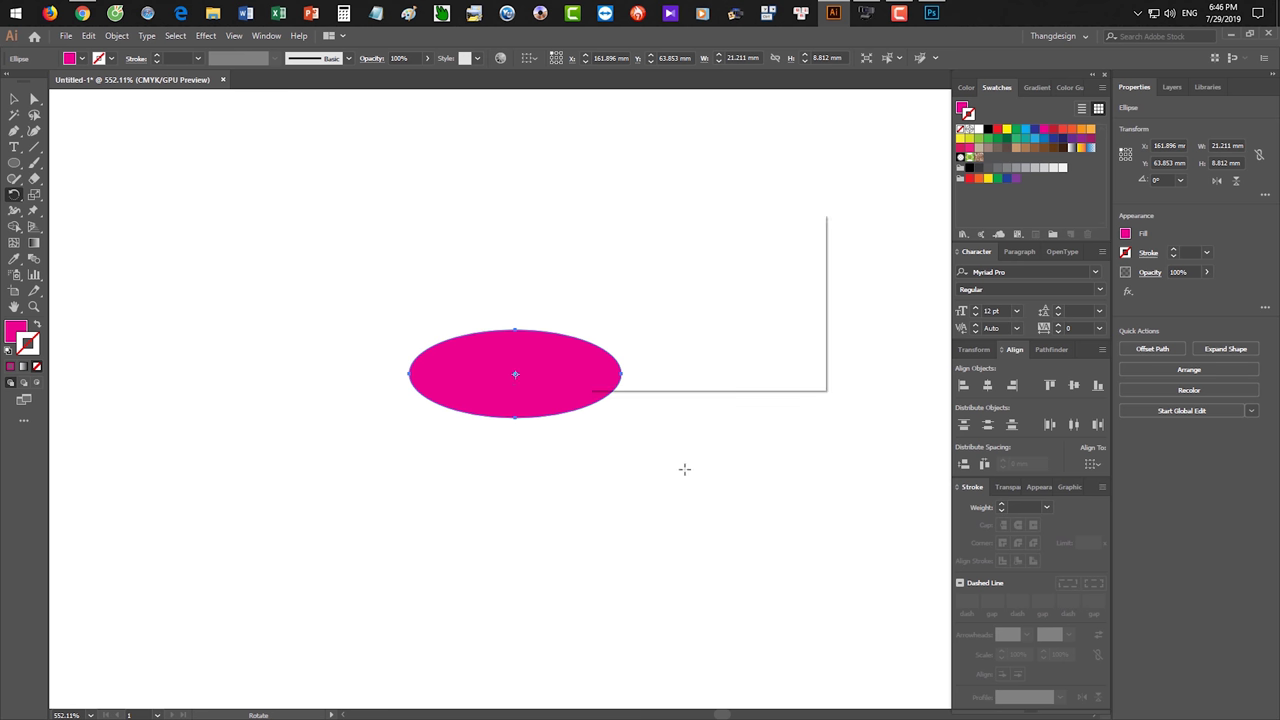
{"action": "left_click_drag", "start_coordinate": [718, 234], "coordinate": [883, 210]}
{"action": "left_click_drag", "start_coordinate": [871, 253], "coordinate": [730, 247]}
{"action": "type", "text": "360/8"}
{"action": "left_click", "coordinate": [772, 305]}
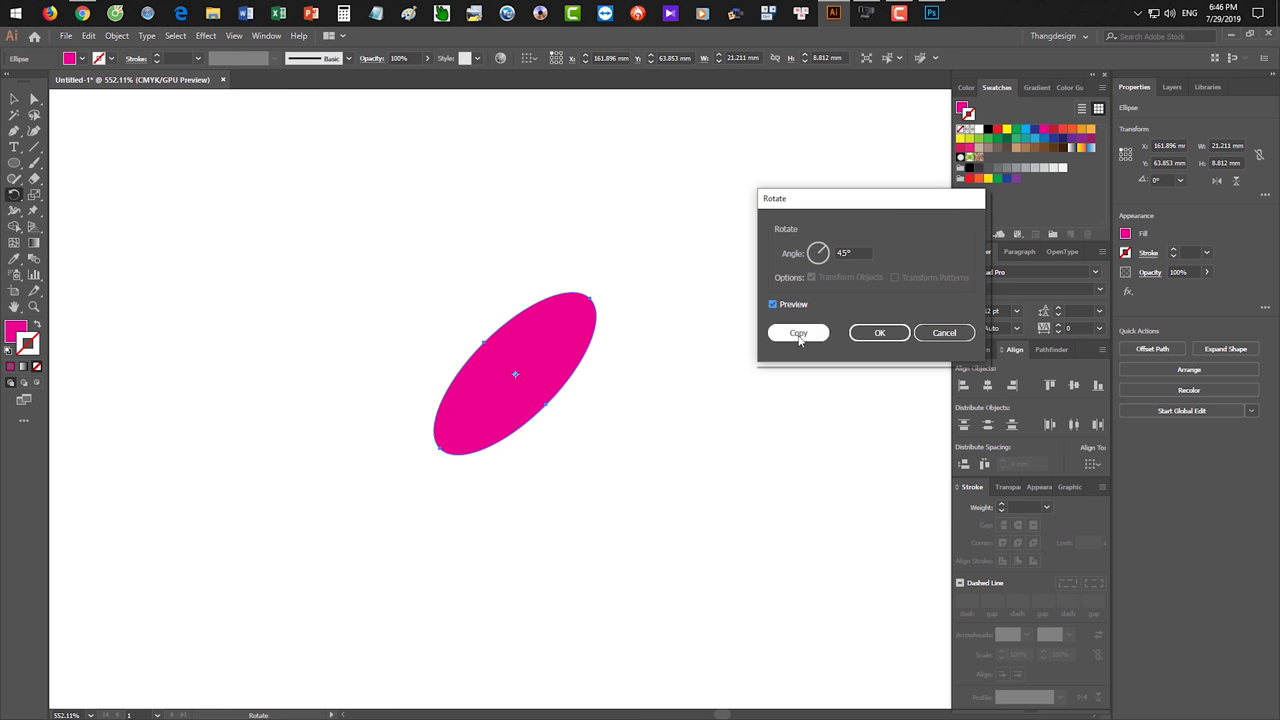
{"action": "left_click", "coordinate": [798, 334]}
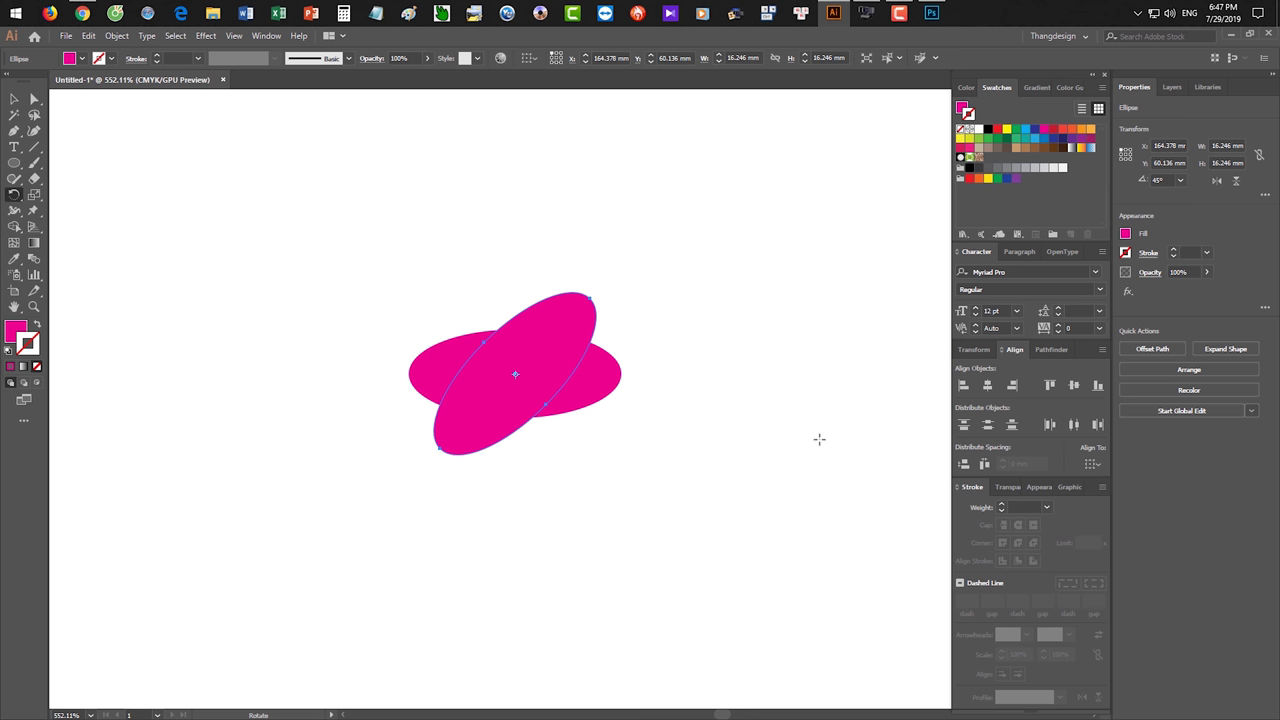
- Repeat the rotated copy with Ctrl+D to build a four-ellipse atom, undoing the extra 180° copy
{"action": "key", "text": "v"}
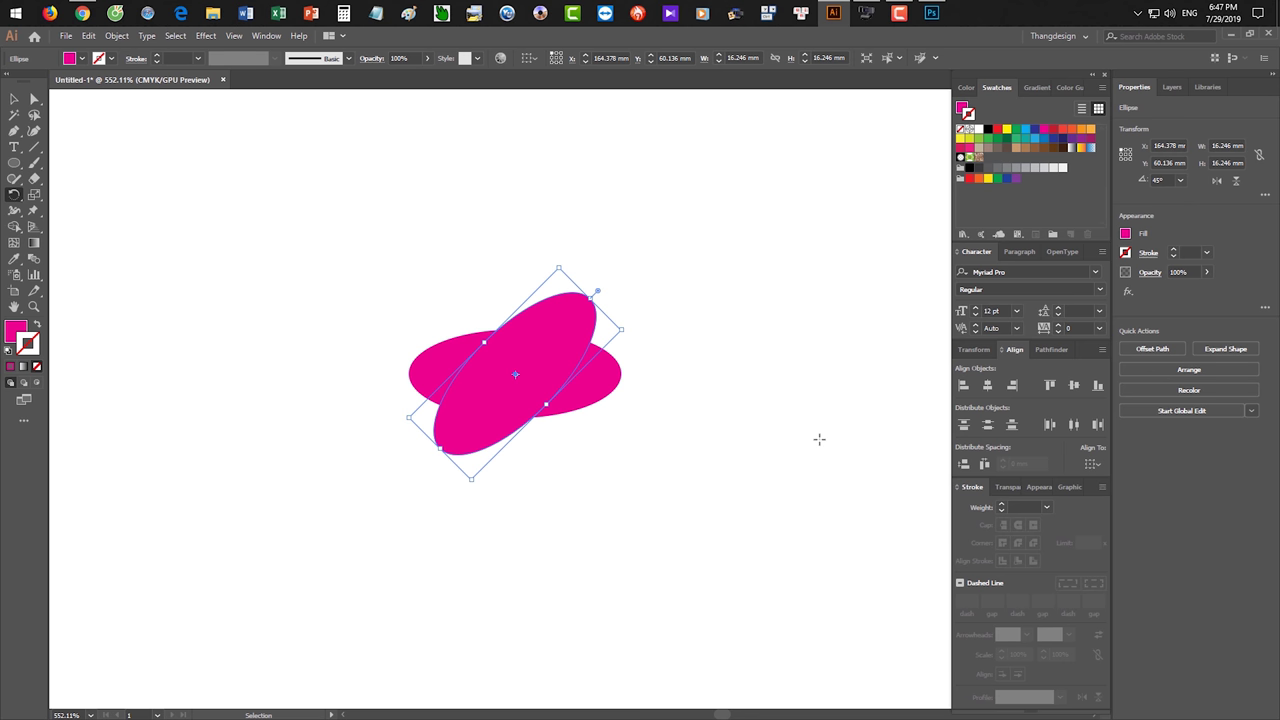
{"action": "key", "text": "r"}
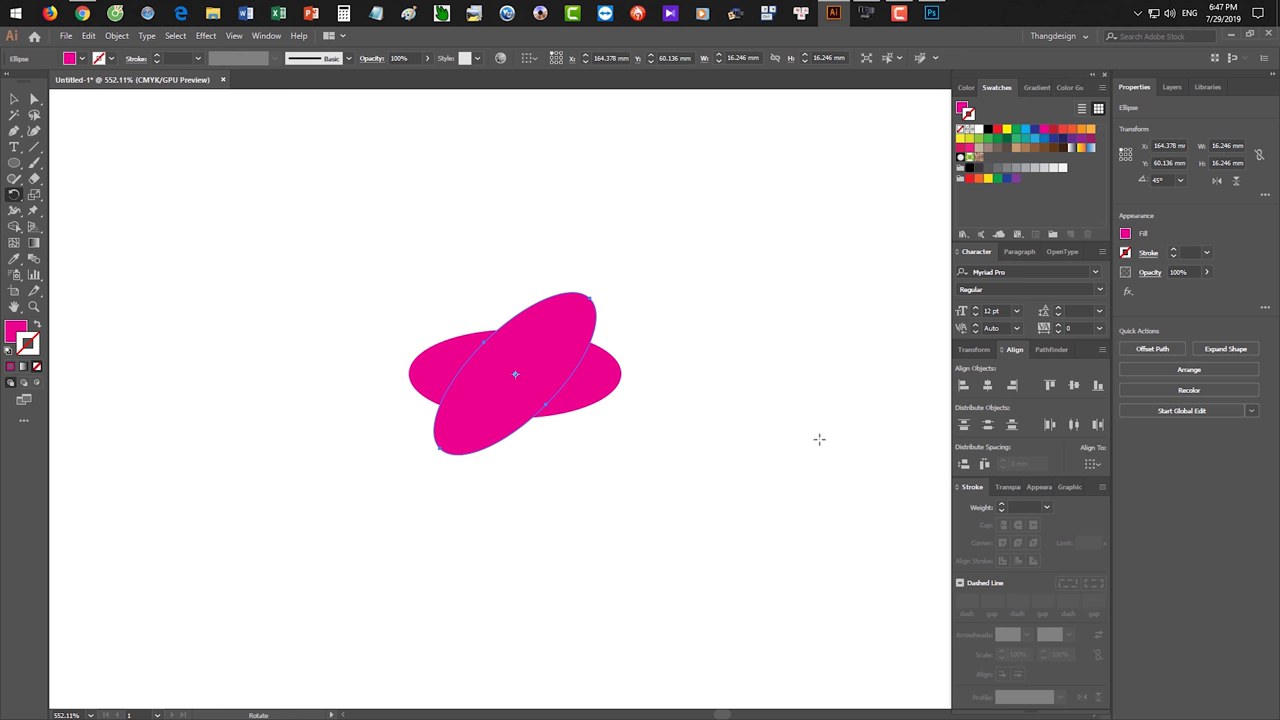
{"action": "key", "text": "v"}
{"action": "key", "text": "ctrl+d"}
{"action": "key", "text": "ctrl+d"}
{"action": "key", "text": "ctrl+d"}
{"action": "key", "text": "ctrl+z"}
{"action": "key", "text": "ctrl+shift+z"}
{"action": "key", "text": "ctrl+z"}
{"action": "key", "text": "r"}
- Turn all the atom's filled ellipses into pink outlines with no fill
{"action": "key", "text": "v"}
{"action": "left_click_drag", "start_coordinate": [819, 439], "coordinate": [354, 226]}
{"action": "key", "text": "shift+x"}
{"action": "left_click", "coordinate": [840, 525]}
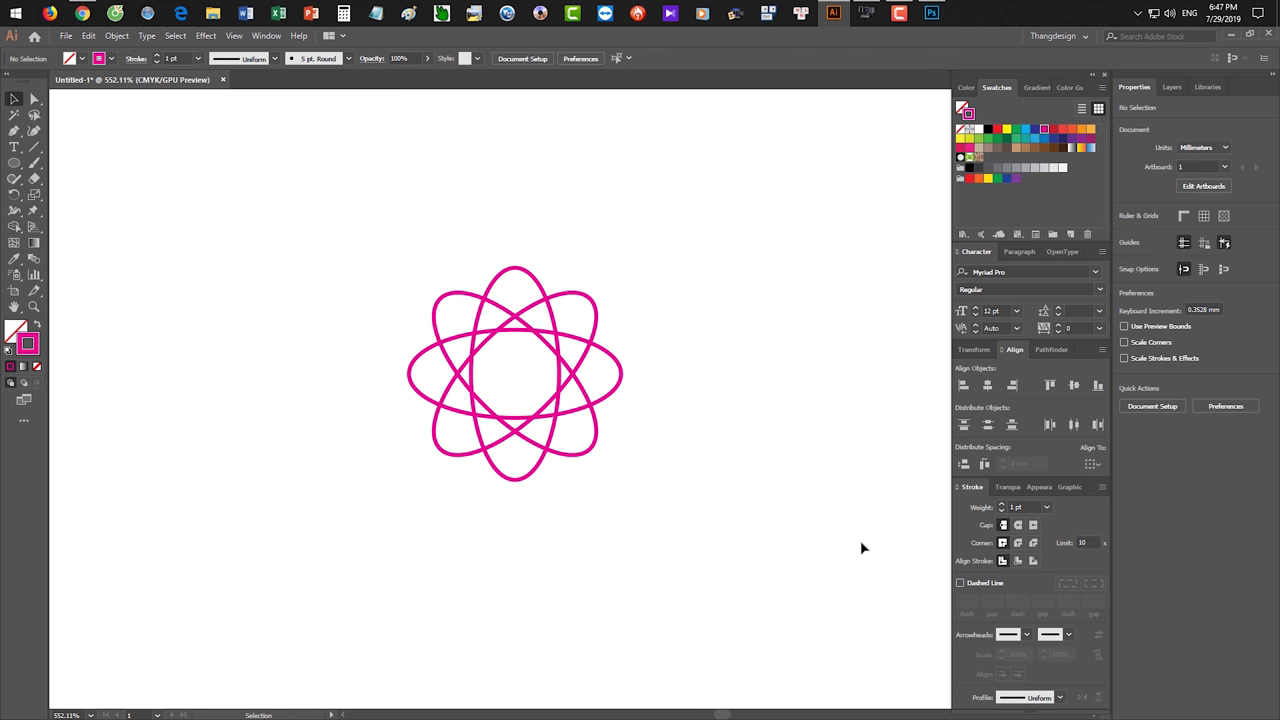
- Add an 'Atomi' label beside the atom, then select everything and delete it
{"action": "key", "text": "t"}
{"action": "left_click", "coordinate": [773, 326]}
{"action": "type", "text": "Atmo"}
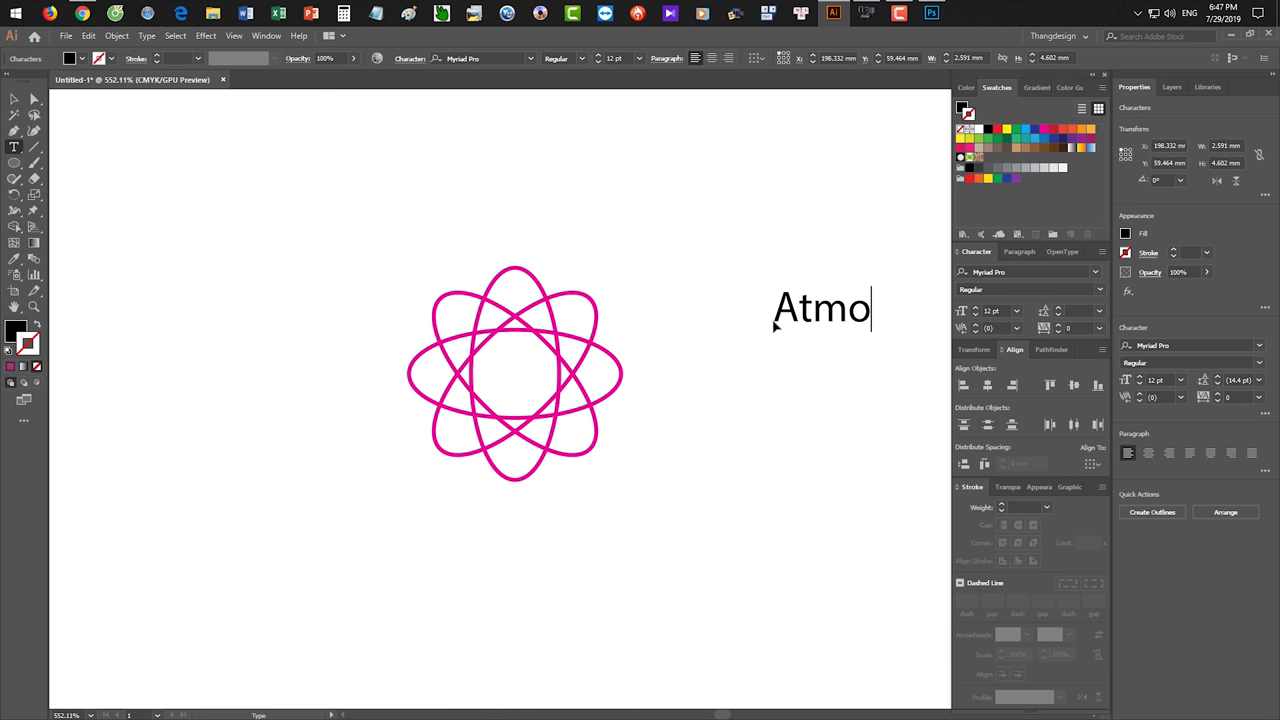
{"action": "key", "text": "BackSpace"}
{"action": "key", "text": "BackSpace"}
{"action": "key", "text": "BackSpace"}
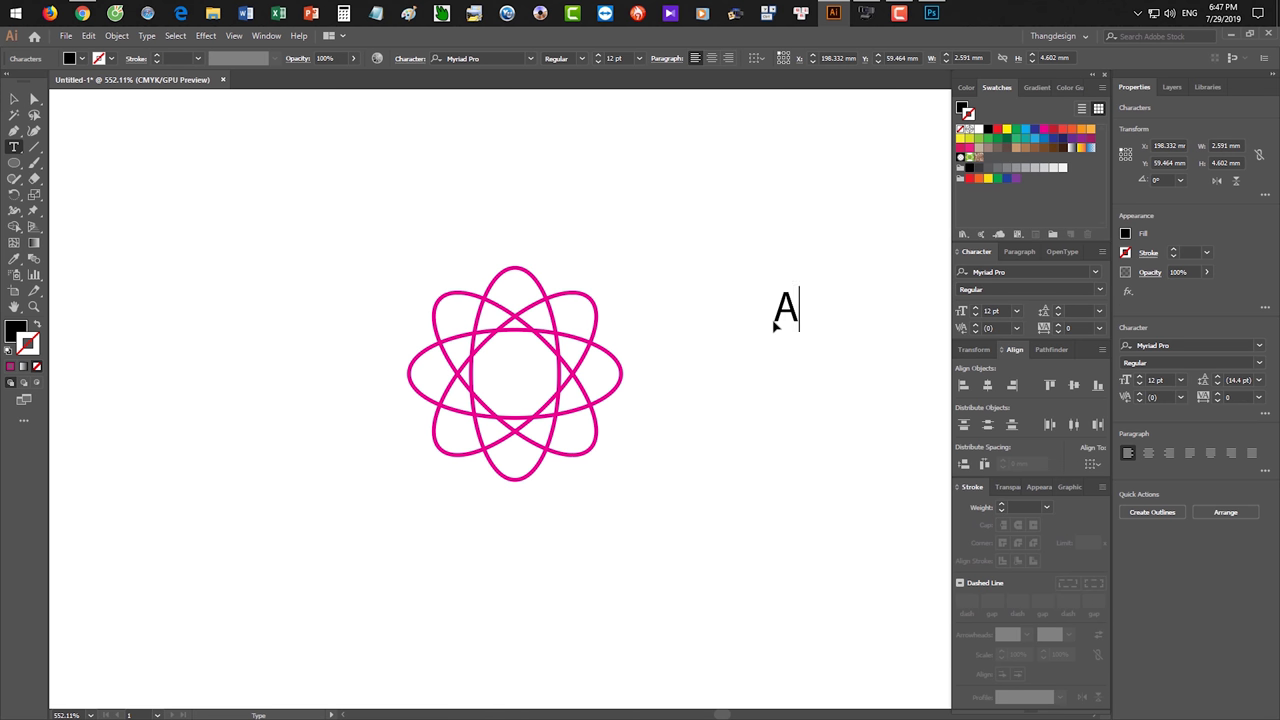
{"action": "type", "text": "tomi"}
{"action": "key", "text": "Escape"}
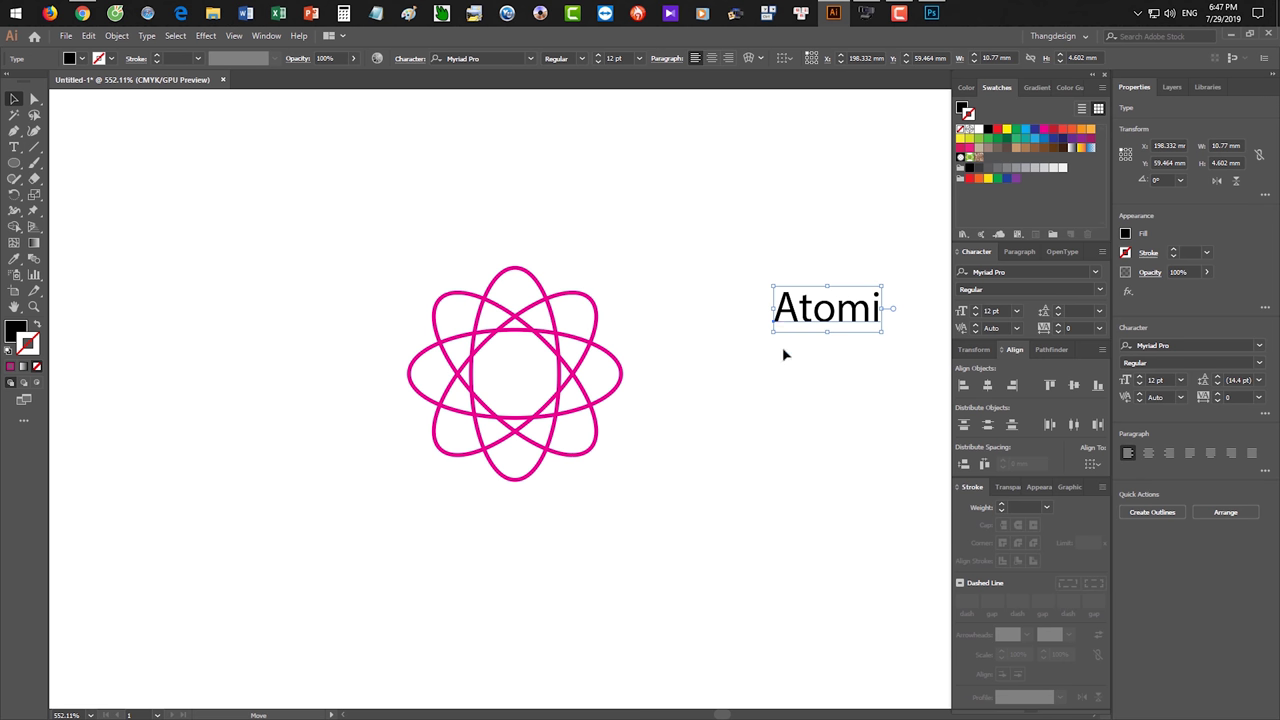
{"action": "left_click_drag", "start_coordinate": [800, 333], "coordinate": [651, 512]}
{"action": "key", "text": "ctrl+a"}
{"action": "key", "text": "Delete"}
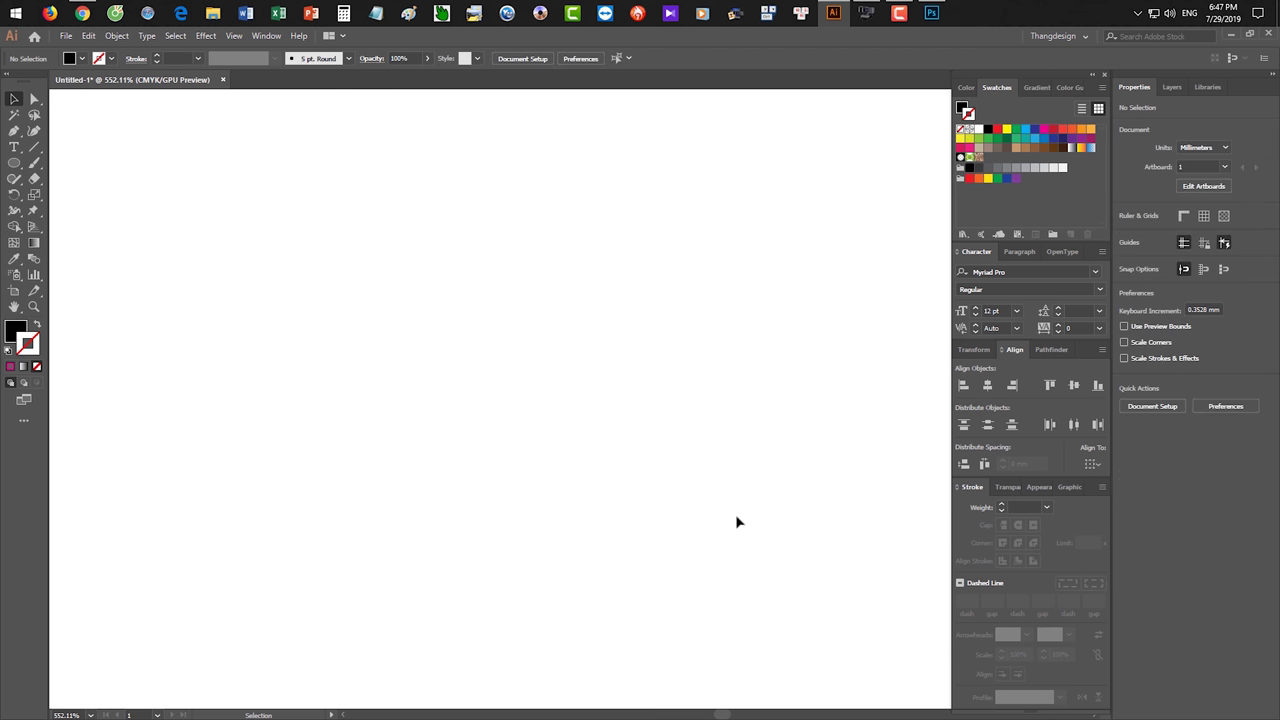
- Draw a test dot and a filled black ellipse, then delete them both
{"action": "left_click", "coordinate": [14, 162]}
{"action": "left_click_drag", "start_coordinate": [362, 295], "coordinate": [368, 301]}
{"action": "left_click_drag", "start_coordinate": [397, 315], "coordinate": [572, 381]}
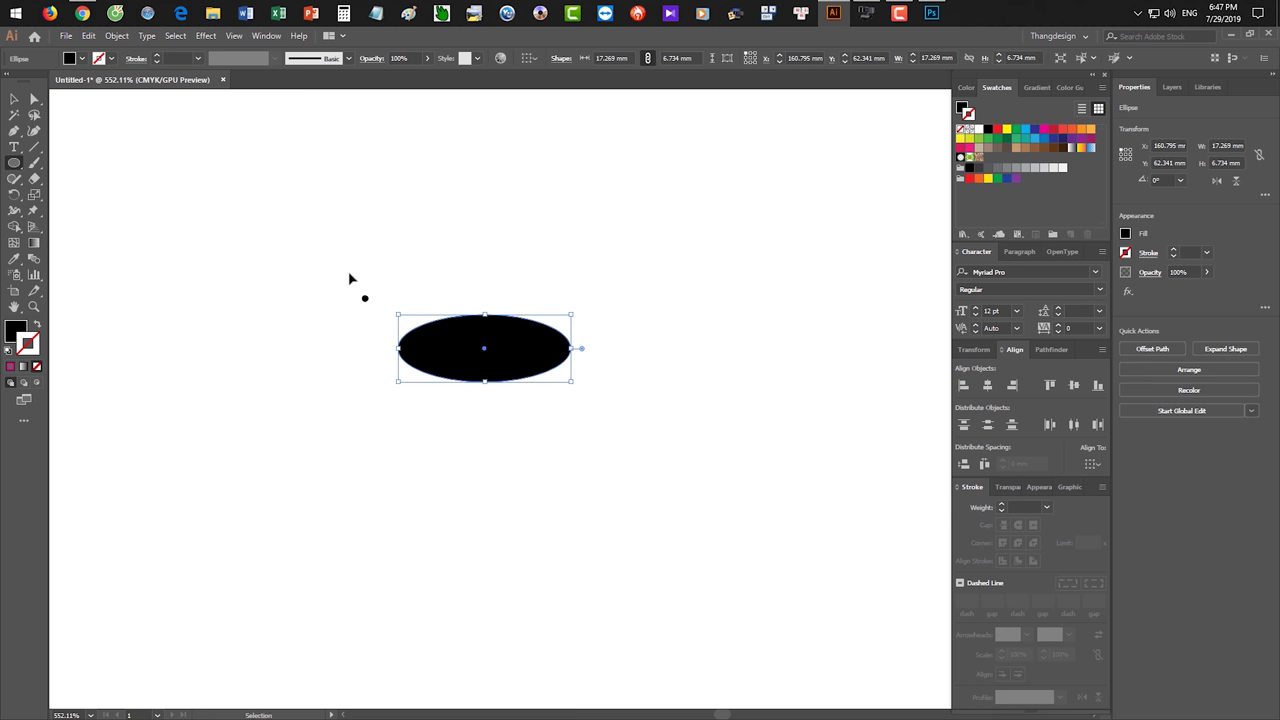
{"action": "key", "text": "ctrl+a"}
{"action": "key", "text": "Delete"}
- Draw an unfilled black-outlined ellipse and preview a 45° rotation in the Rotate dialog, then cancel
{"action": "key", "text": "shift+x"}
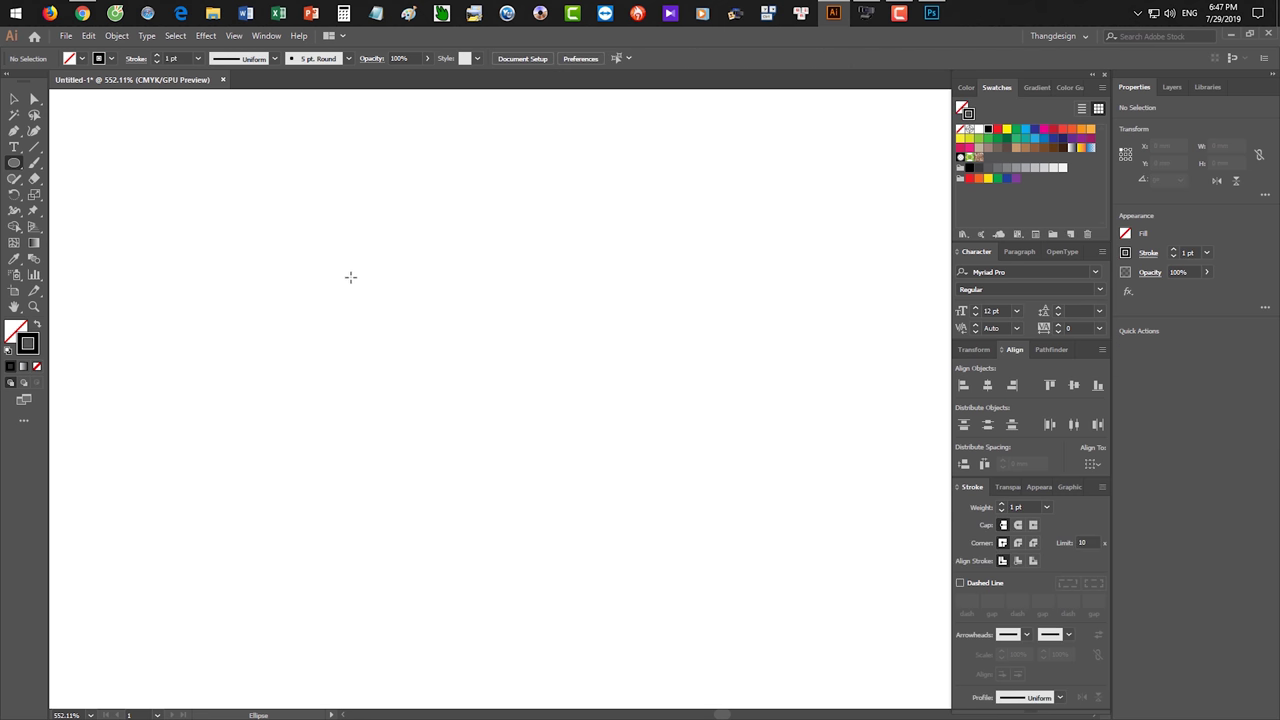
{"action": "left_click_drag", "start_coordinate": [371, 288], "coordinate": [566, 368]}
{"action": "key", "text": "v"}
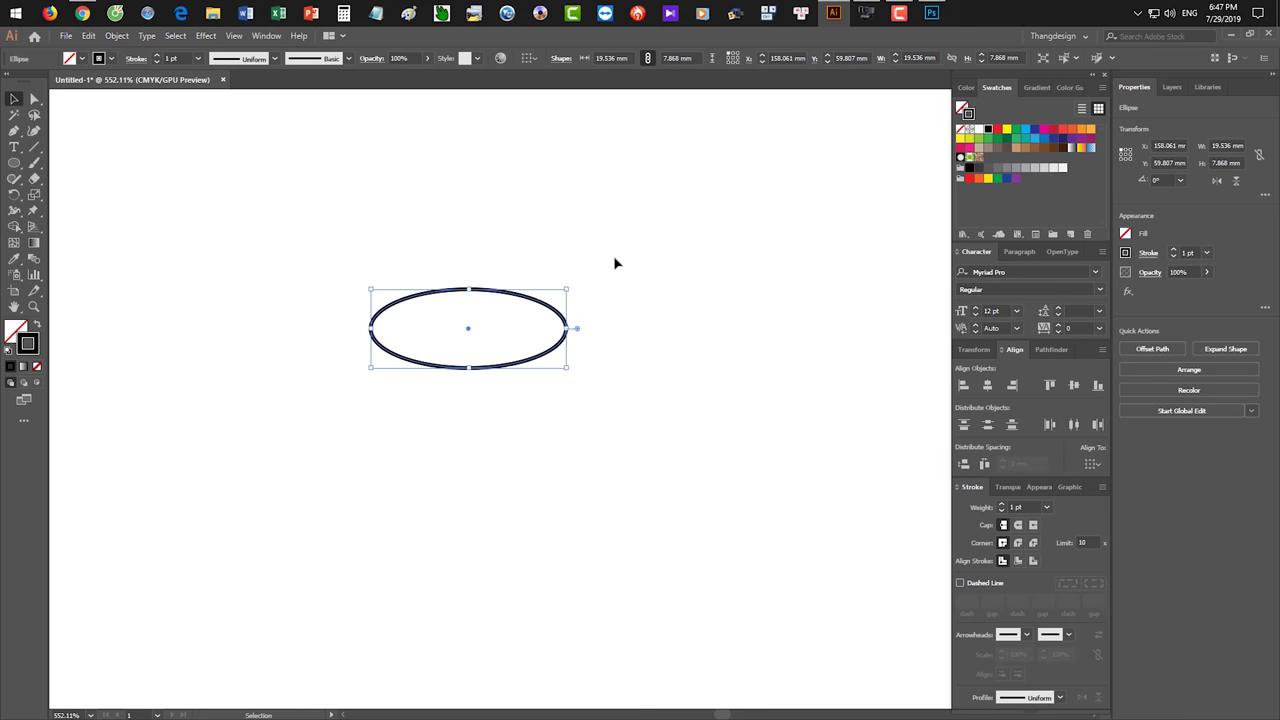
{"action": "left_click", "coordinate": [615, 263]}
{"action": "left_click_drag", "start_coordinate": [634, 214], "coordinate": [398, 612]}
{"action": "key", "text": "r"}
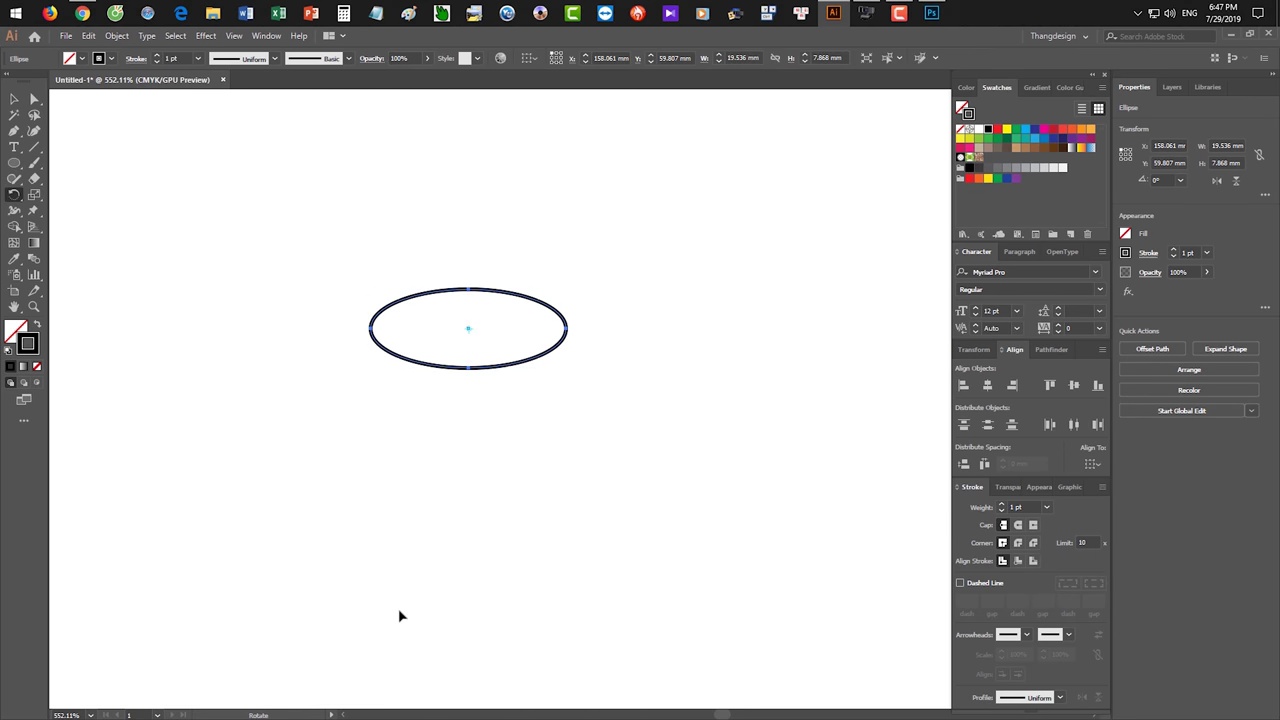
{"action": "key", "text": "Return"}
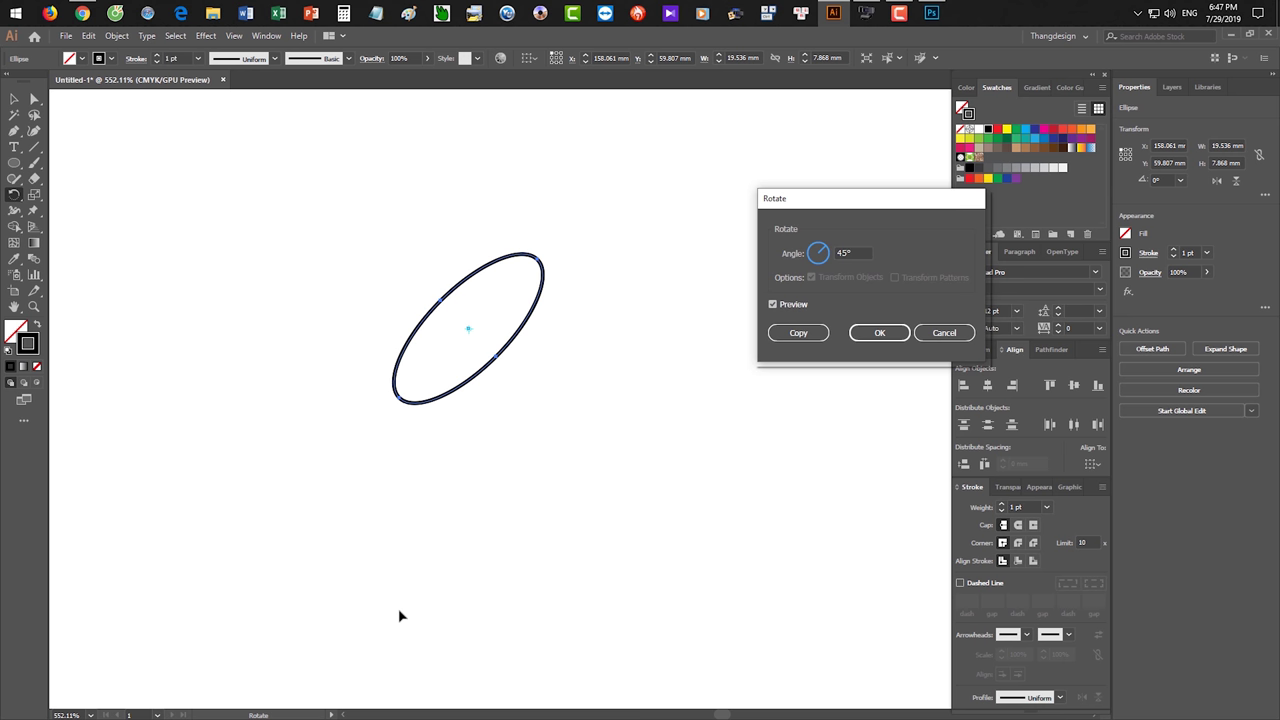
{"action": "key", "text": "Escape"}
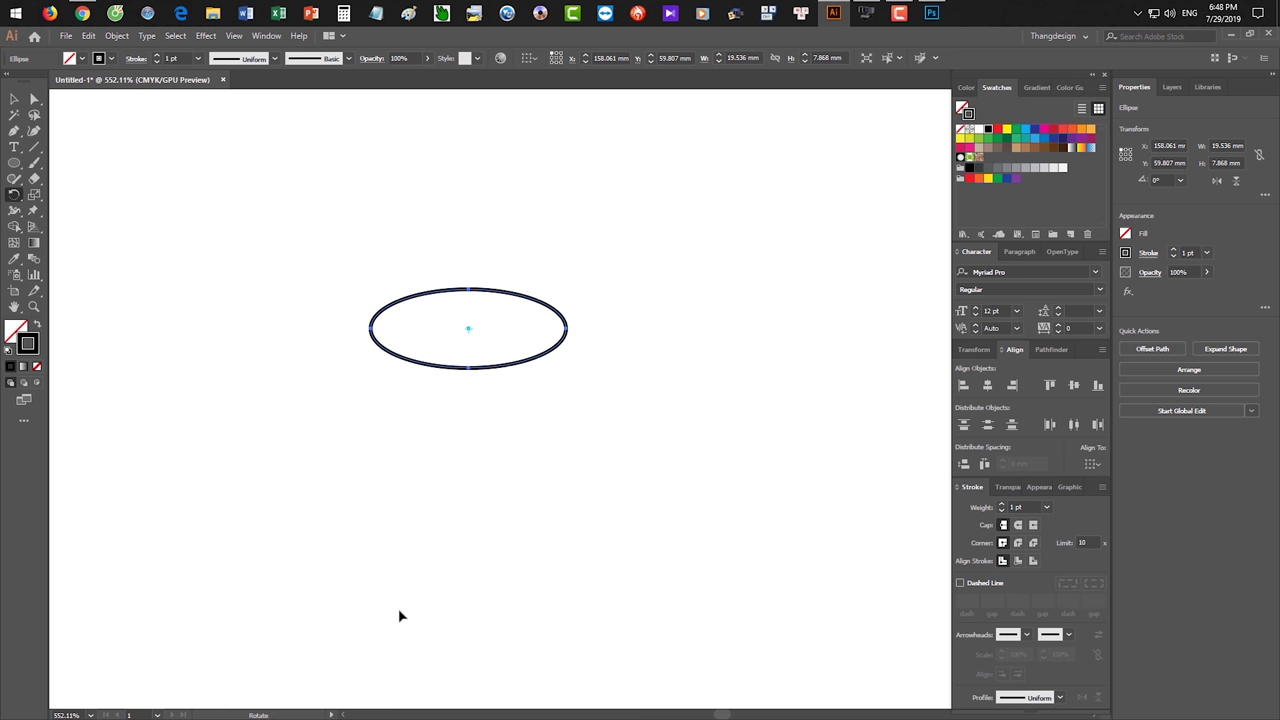
- Delete the outlined ellipse, leaving the artboard empty
{"action": "key", "text": "Delete"}
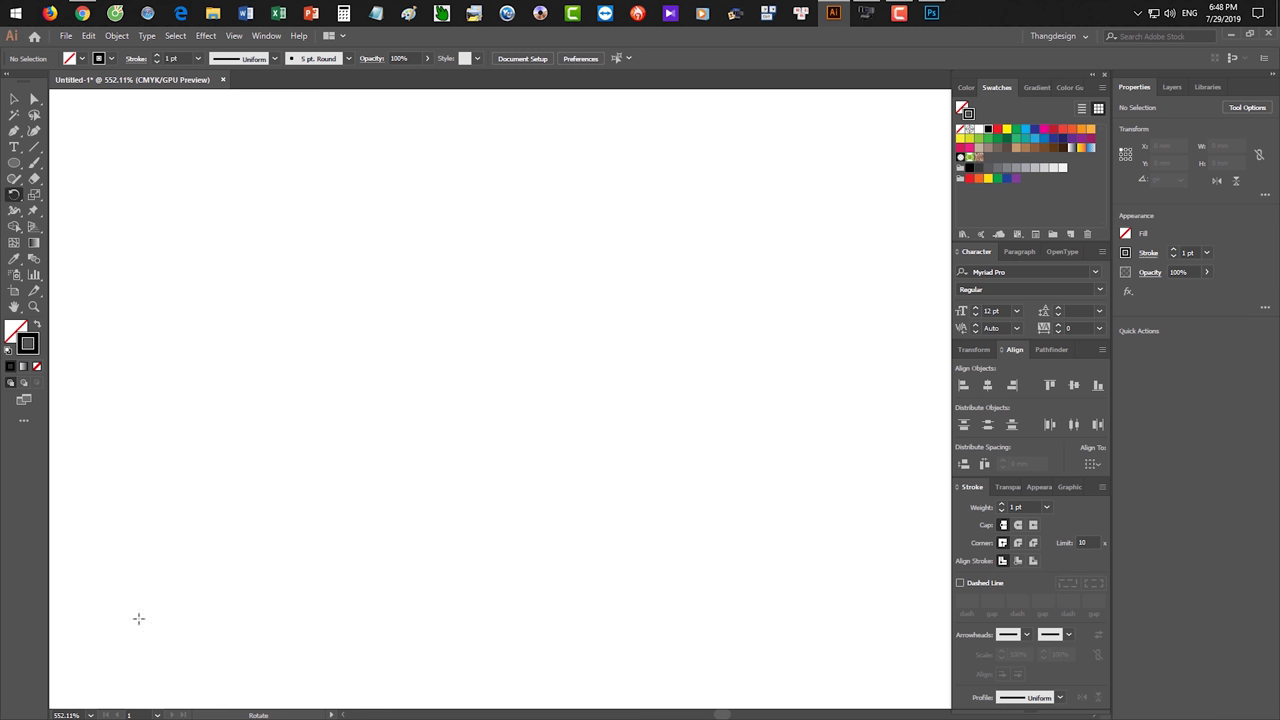
- Draw a small black circle near the page centre and duplicate it directly above
{"action": "right_click", "coordinate": [14, 163]}
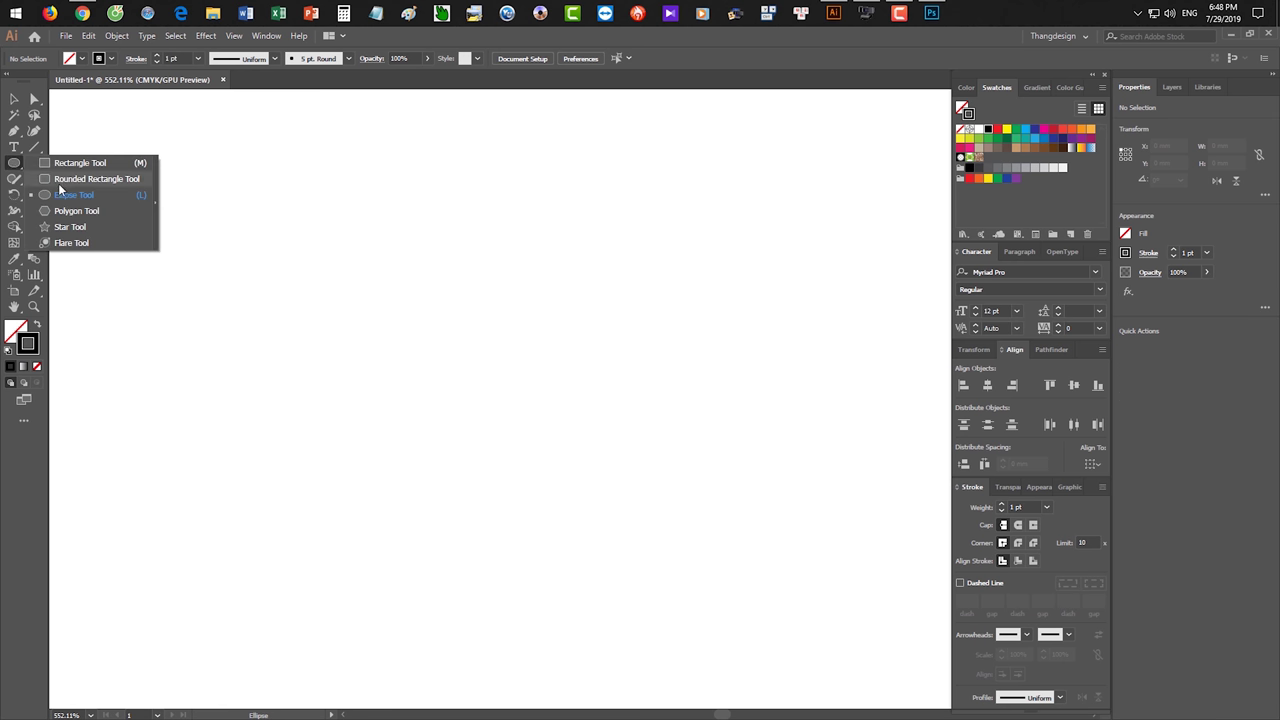
{"action": "left_click", "coordinate": [64, 196]}
{"action": "left_click_drag", "start_coordinate": [387, 339], "coordinate": [451, 391]}
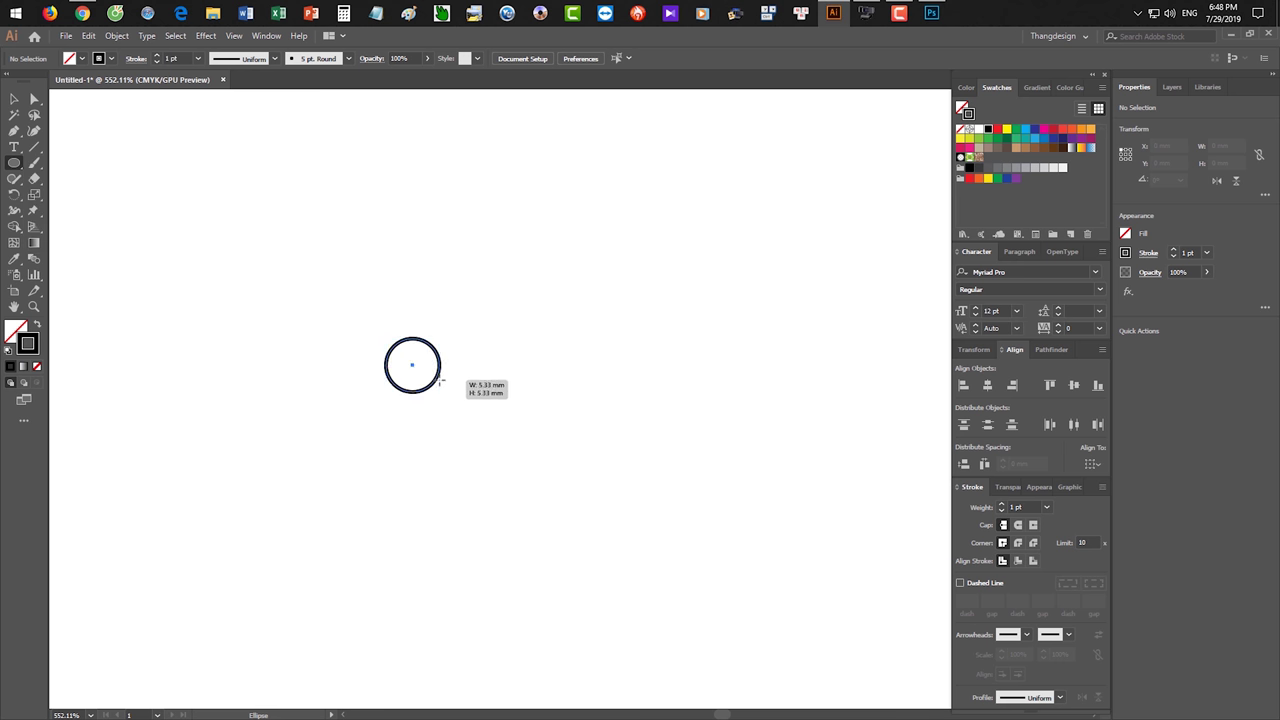
{"action": "key", "text": "v"}
{"action": "mouse_move", "coordinate": [457, 406]}
{"action": "left_mouse_down"}
{"action": "mouse_move", "coordinate": [490, 433]}
{"action": "mouse_move", "coordinate": [576, 429]}
{"action": "left_mouse_up"}
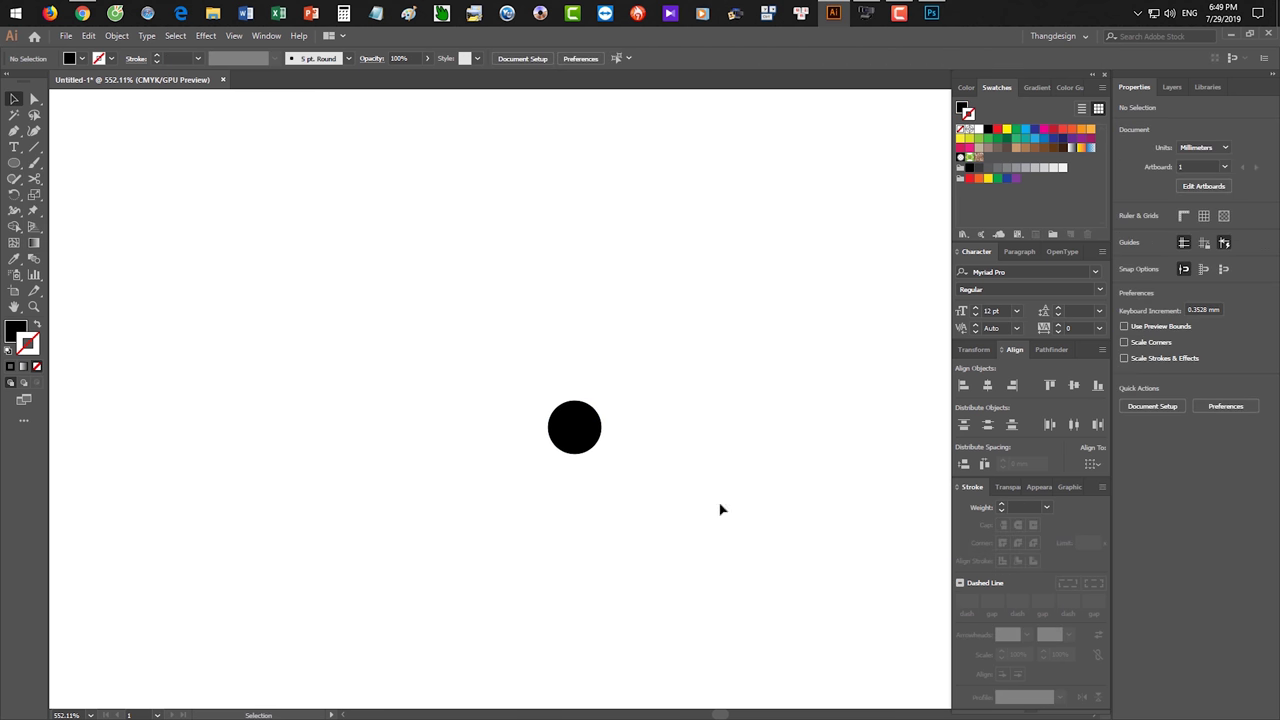
{"action": "left_click", "coordinate": [592, 440]}
{"action": "left_click_drag", "start_coordinate": [590, 440], "coordinate": [590, 330]}
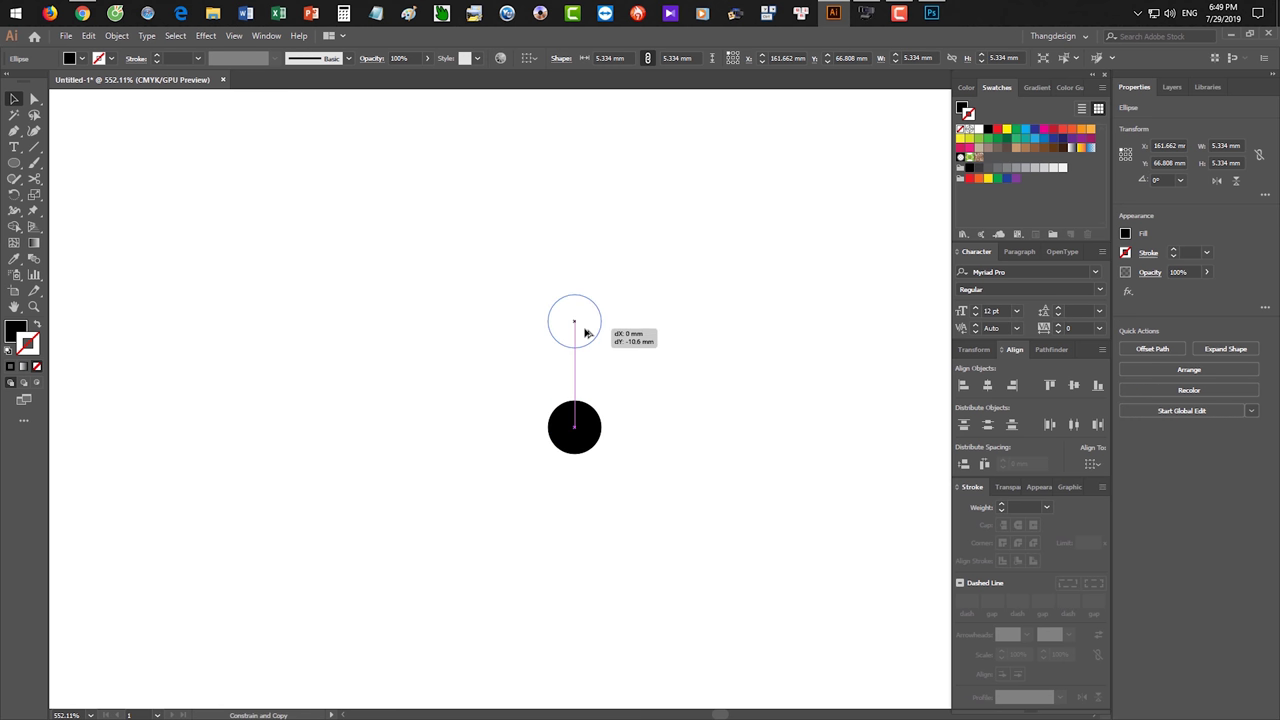
{"action": "left_click", "coordinate": [654, 417]}
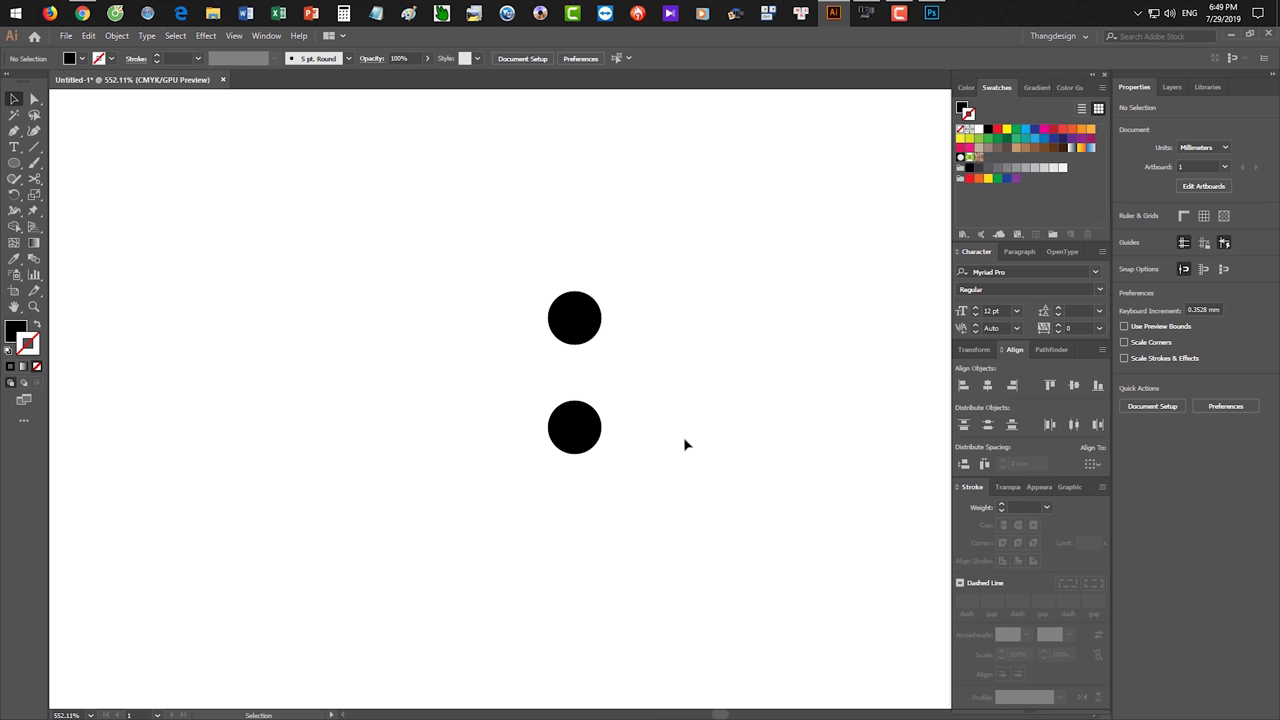
- Fill the top circle with yellow and remove its outline
{"action": "left_click", "coordinate": [597, 316]}
{"action": "left_click", "coordinate": [960, 138]}
{"action": "left_click", "coordinate": [791, 203]}
{"action": "left_click", "coordinate": [569, 308]}
{"action": "key", "text": "shift+x"}
{"action": "key", "text": "x"}
{"action": "key", "text": "slash"}
{"action": "left_click", "coordinate": [656, 318]}
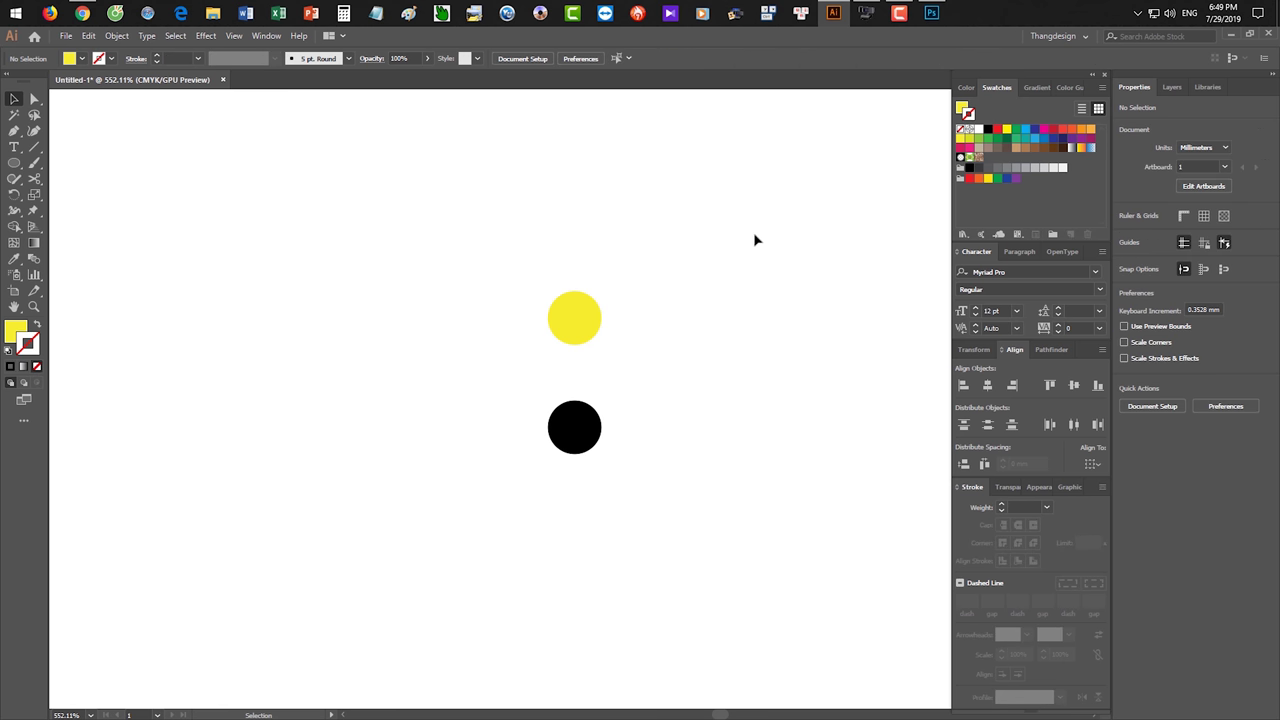
{"action": "left_click_drag", "start_coordinate": [732, 221], "coordinate": [583, 312]}
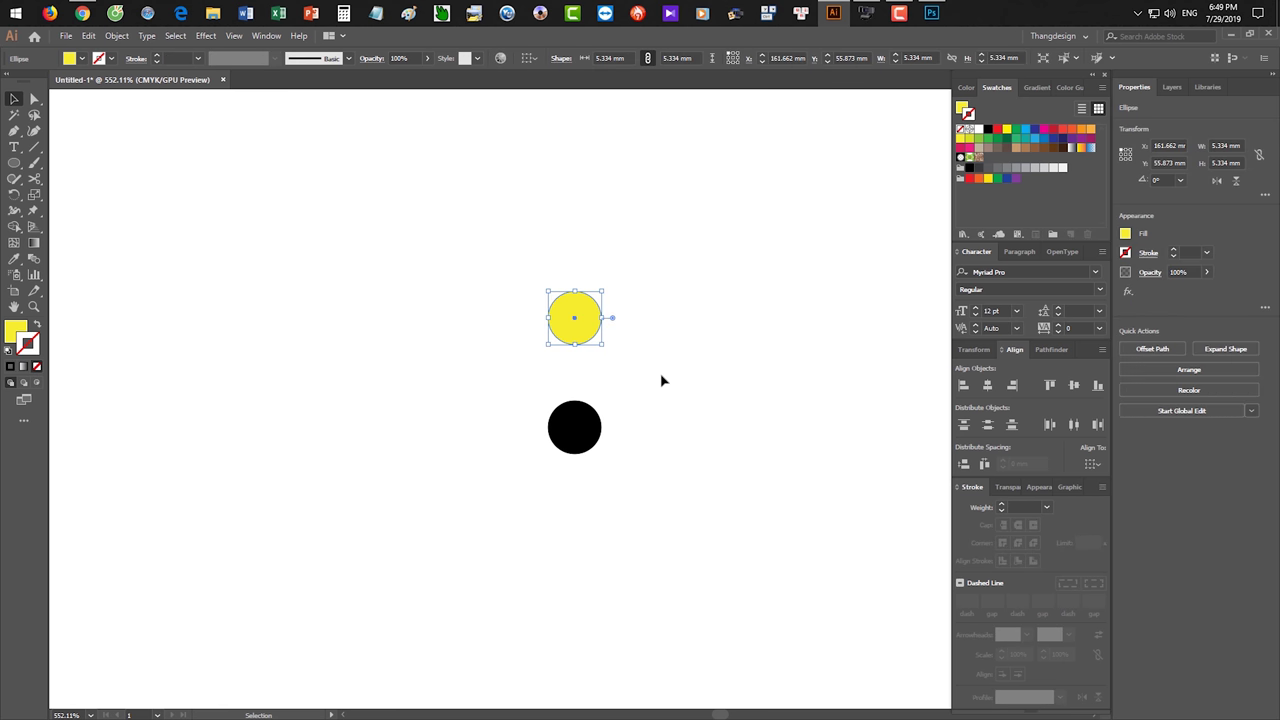
{"action": "key", "text": "r"}
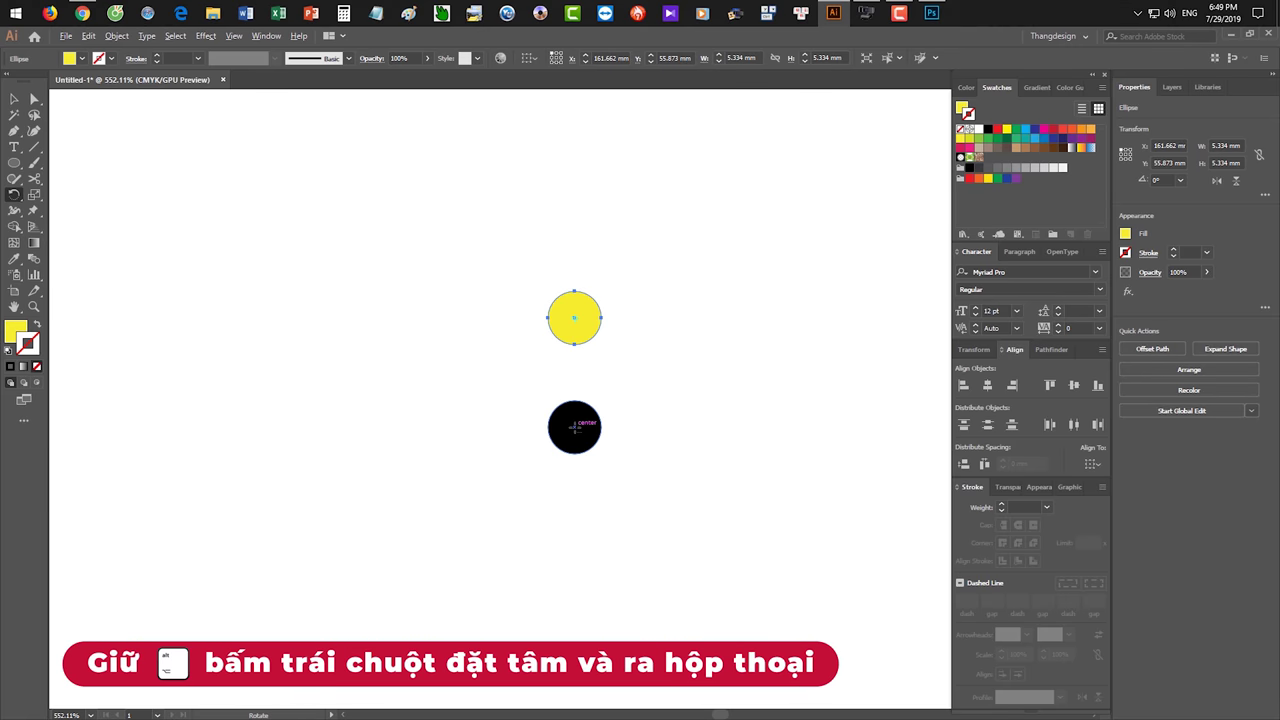
- Copy the yellow circle rotated 360/8 (45°) around the black circle's centre
{"action": "left_click", "coordinate": [574, 427], "text": "alt"}
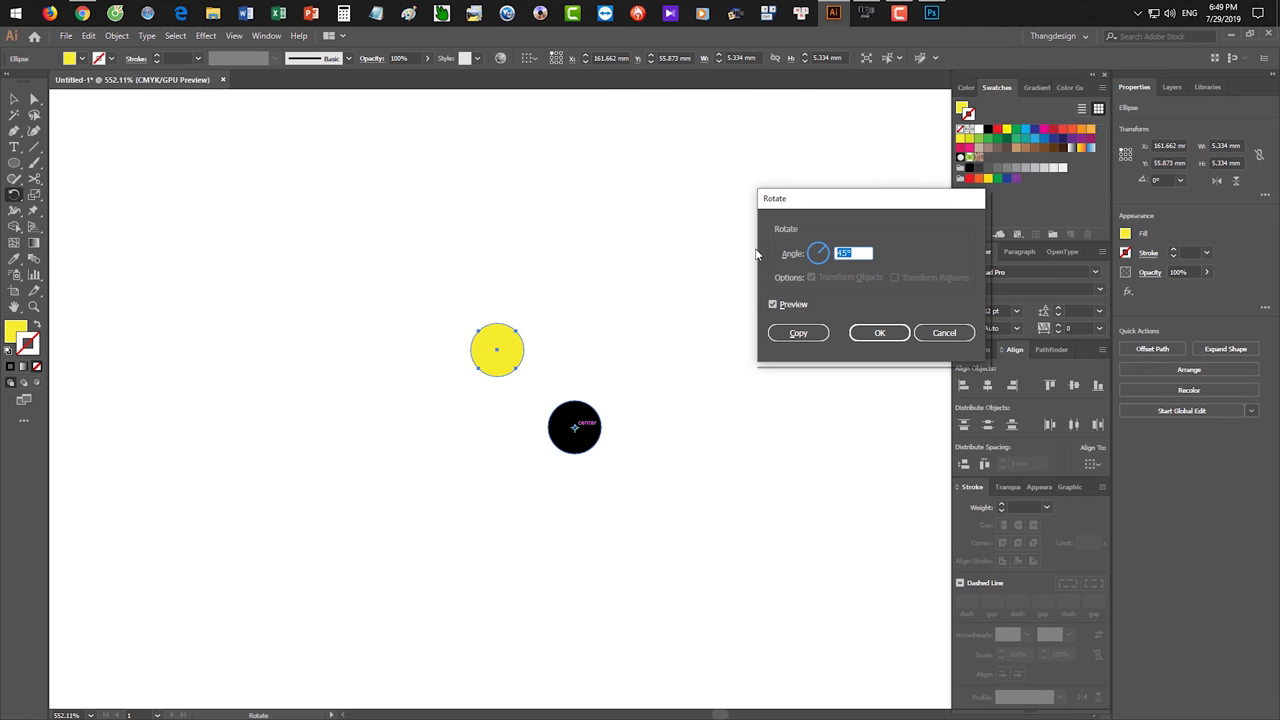
{"action": "type", "text": "360/8"}
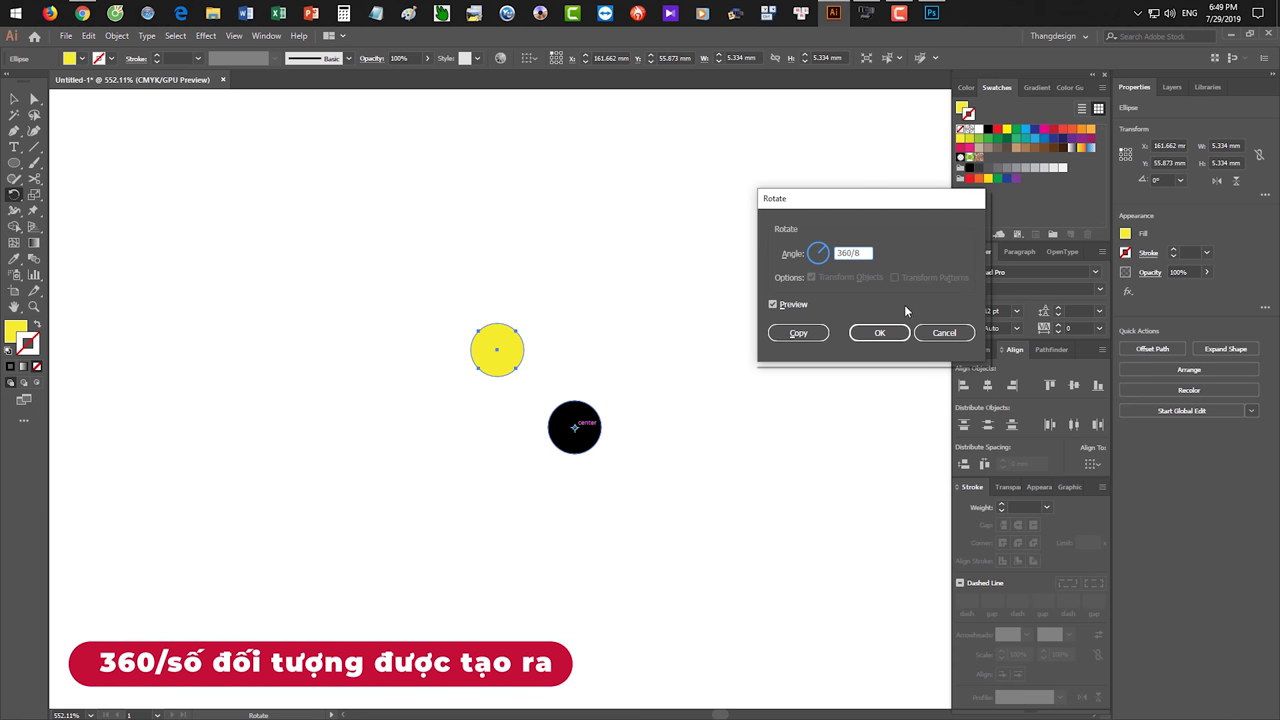
{"action": "left_click", "coordinate": [810, 333]}
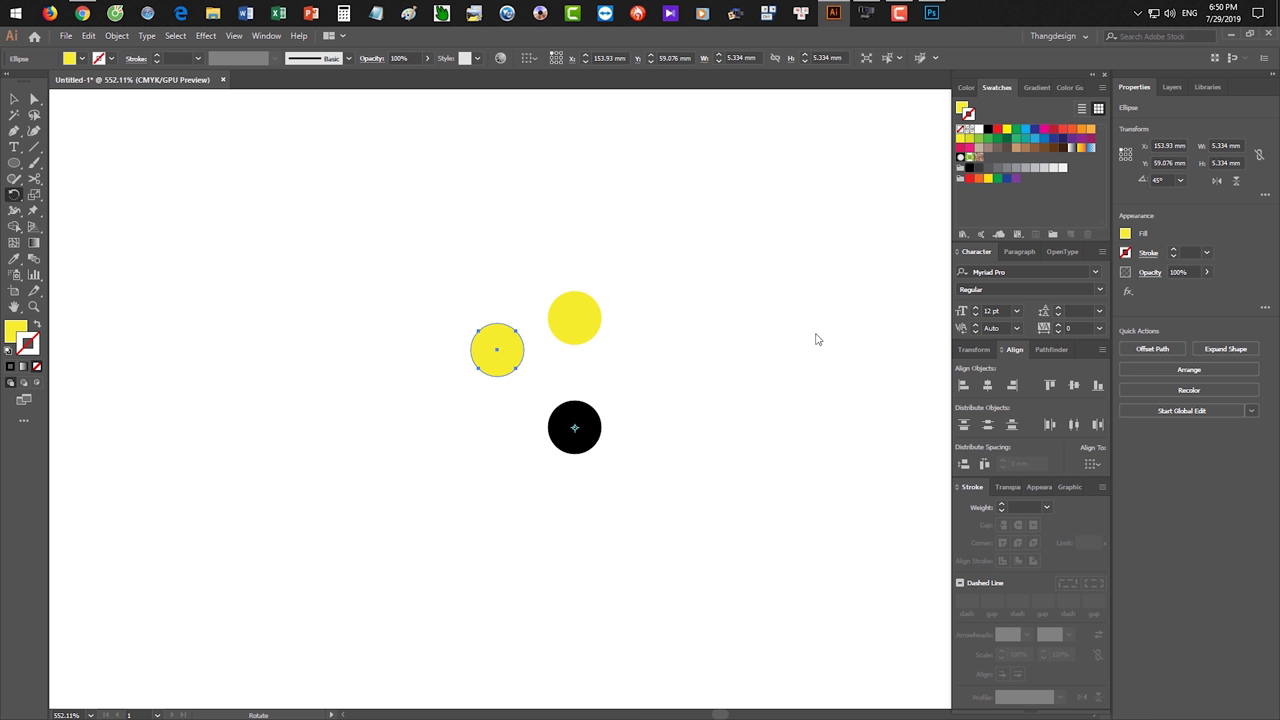
- Repeat the rotated copy with Ctrl+D until eight yellow circles ring the black one
{"action": "key", "text": "v"}
{"action": "key", "text": "r"}
{"action": "key", "text": "v"}
{"action": "key", "text": "ctrl+d"}
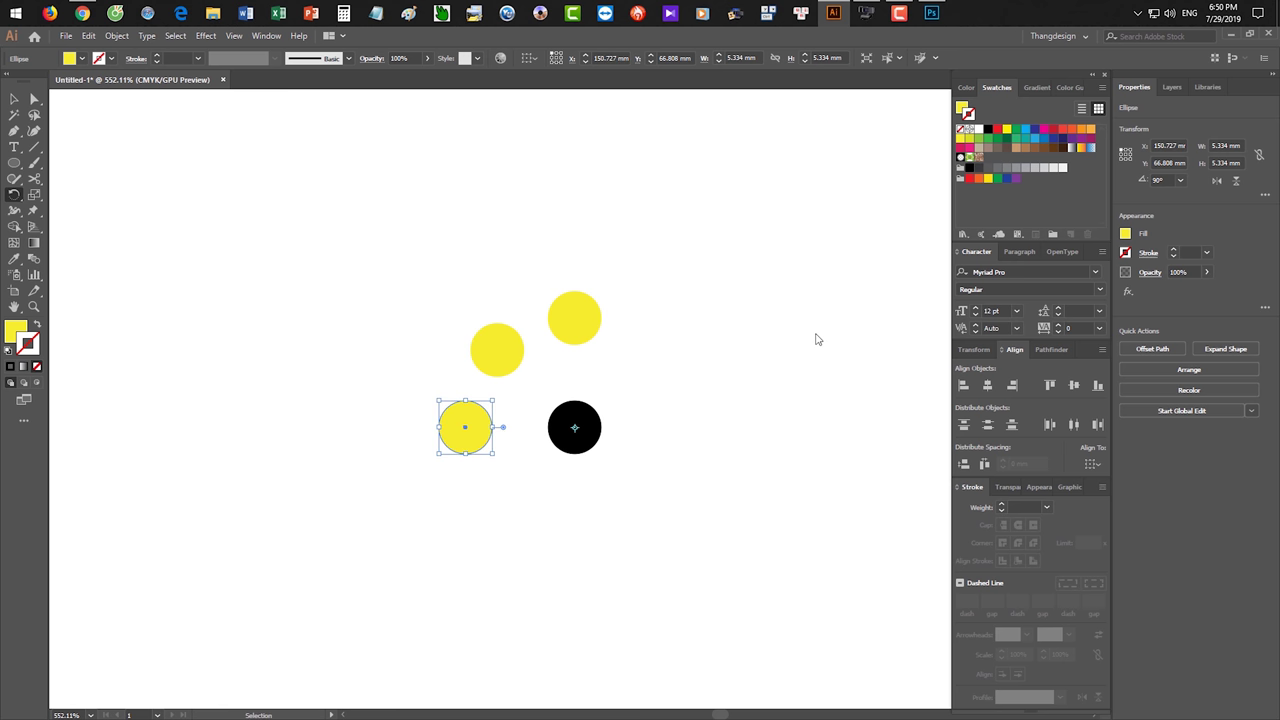
{"action": "key", "text": "ctrl+d"}
{"action": "key", "text": "ctrl+d"}
{"action": "key", "text": "ctrl+d"}
{"action": "key", "text": "ctrl+d"}
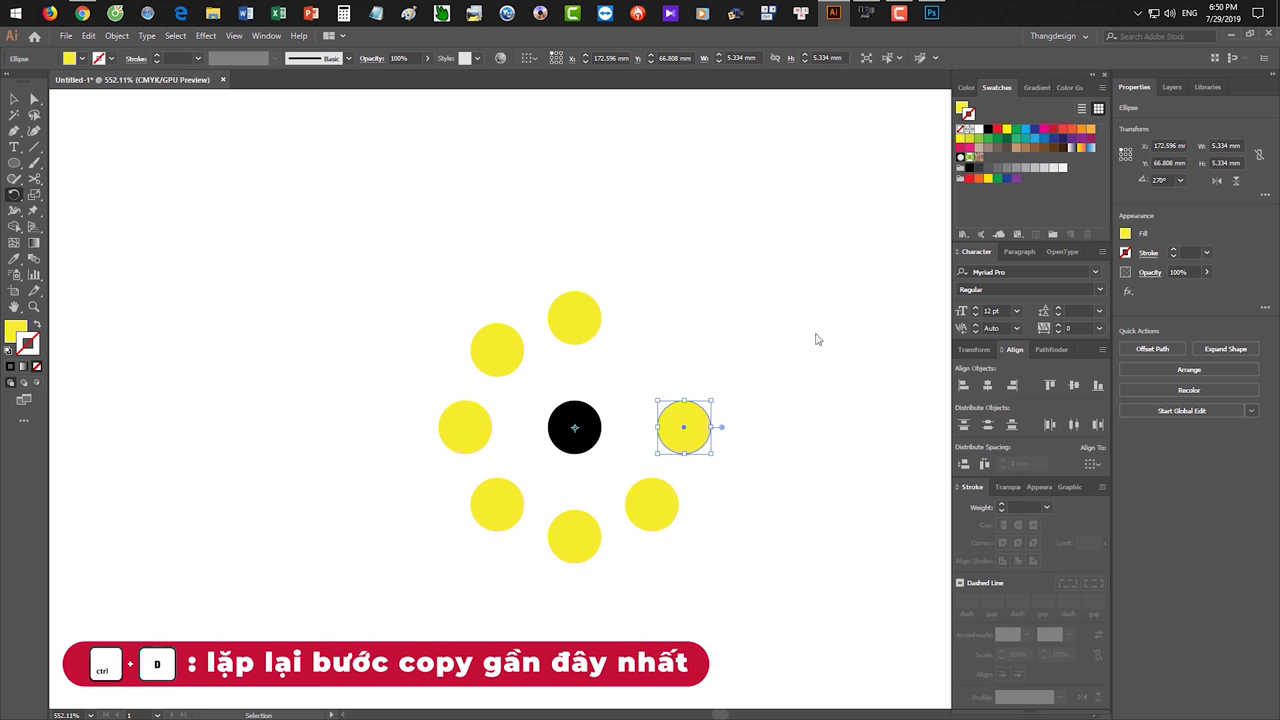
{"action": "key", "text": "ctrl+d"}
{"action": "key", "text": "ctrl+d"}
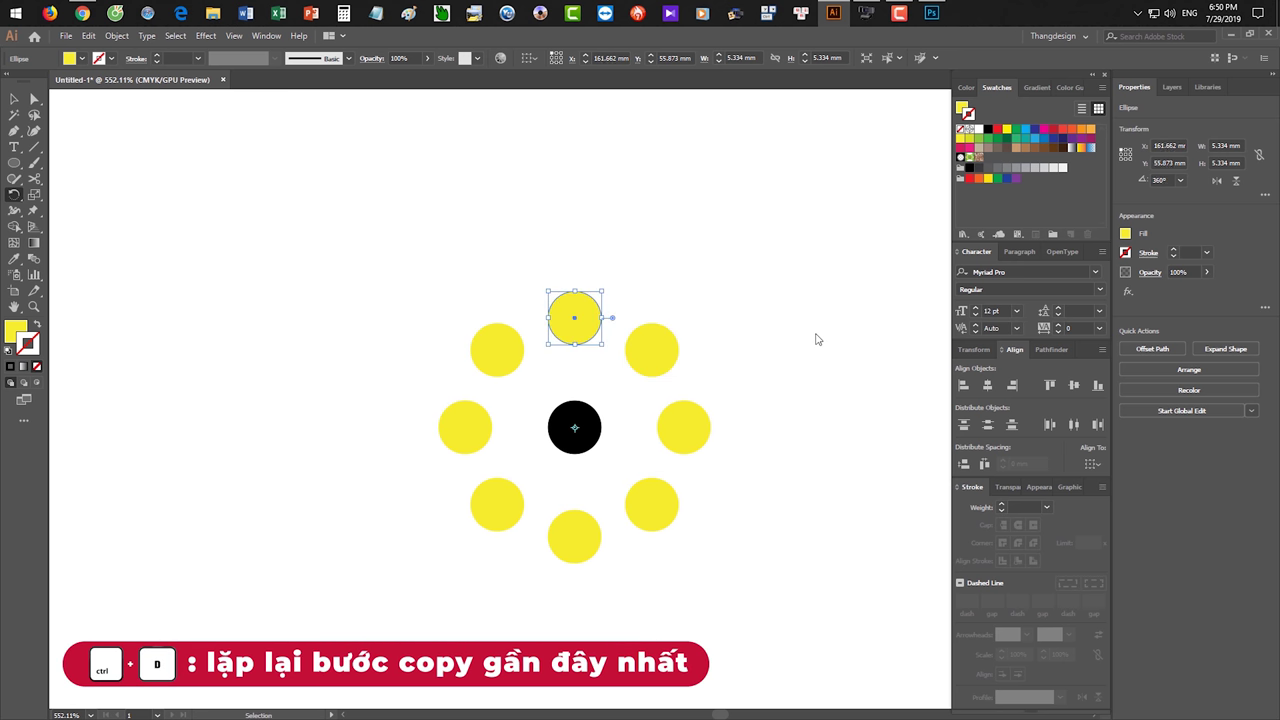
{"action": "key", "text": "ctrl+d"}
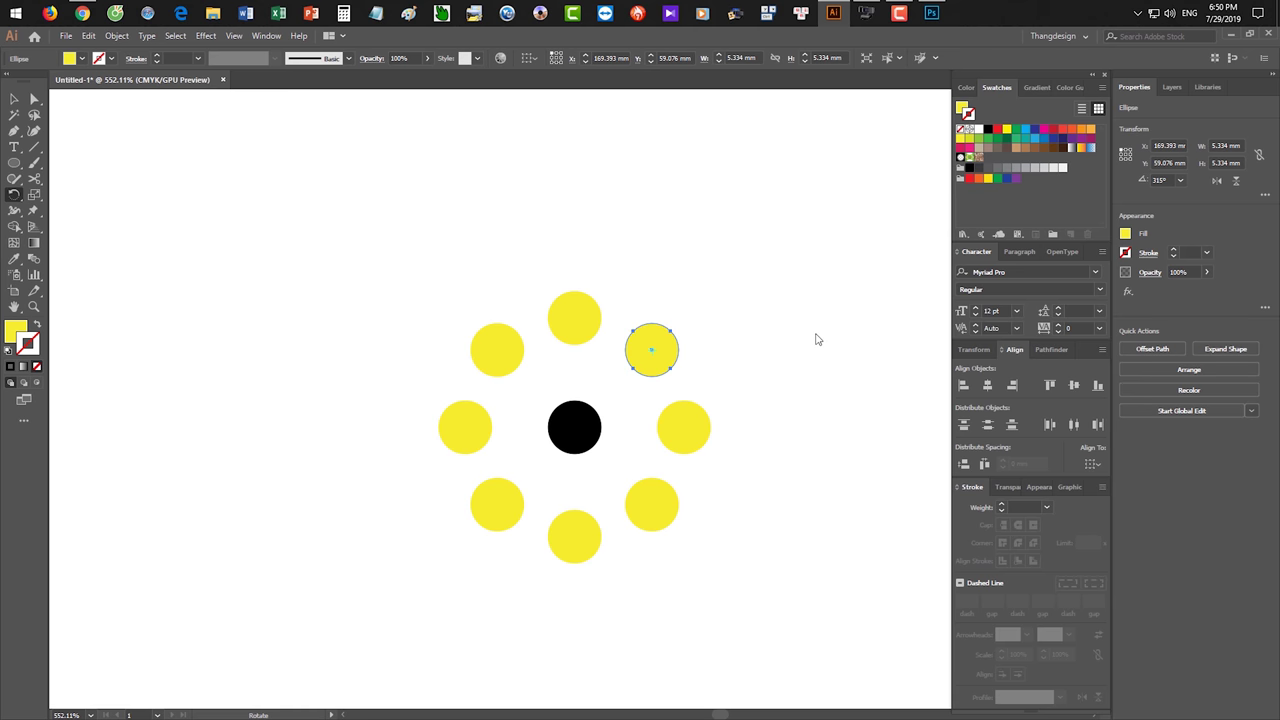
- Select all nine circles and delete them
{"action": "key", "text": "v"}
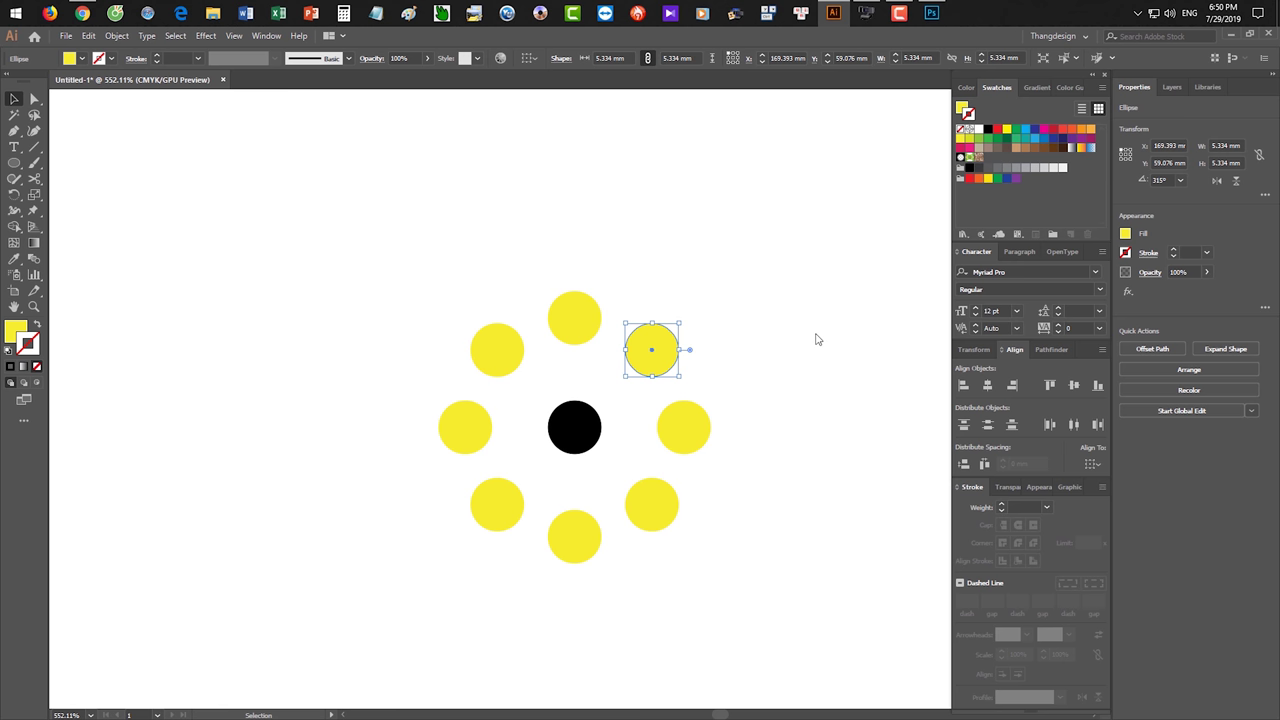
{"action": "left_click_drag", "start_coordinate": [306, 203], "coordinate": [734, 597]}
{"action": "key", "text": "Delete"}
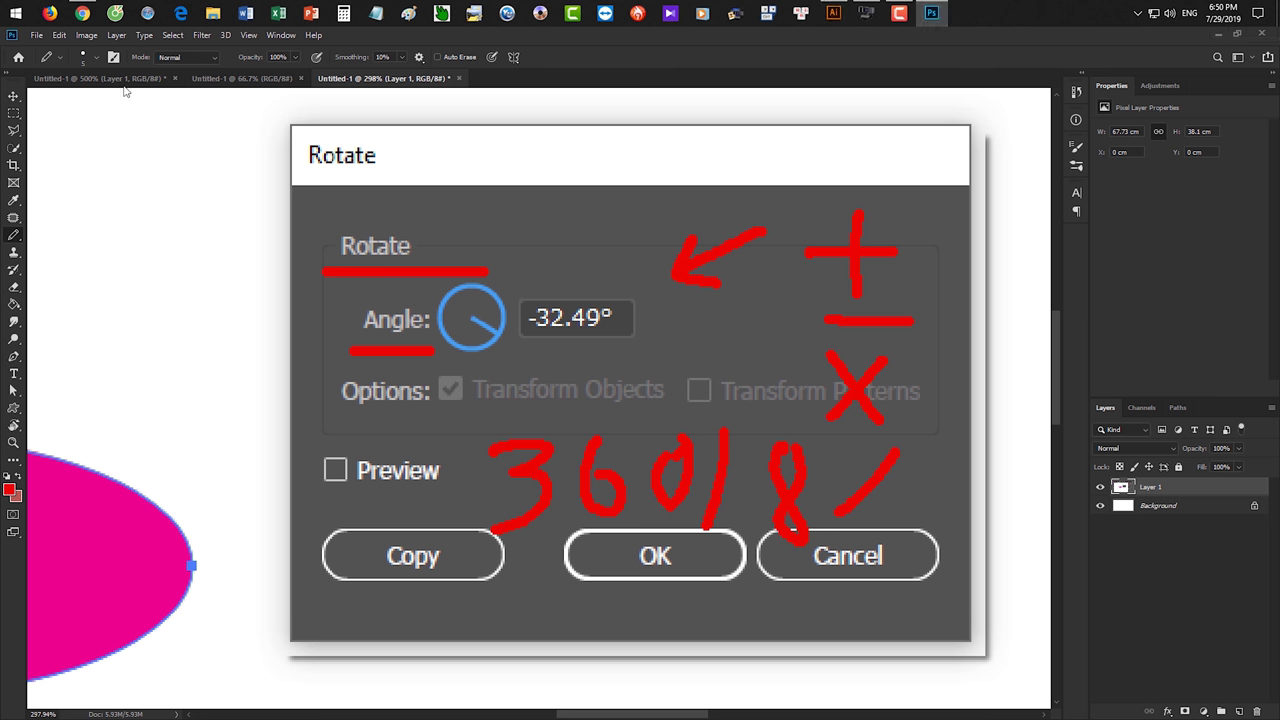
- On the 500% zoomed tool image, draw a red line under Reflect Tool, then return to Illustrator
{"action": "left_click", "coordinate": [125, 80]}
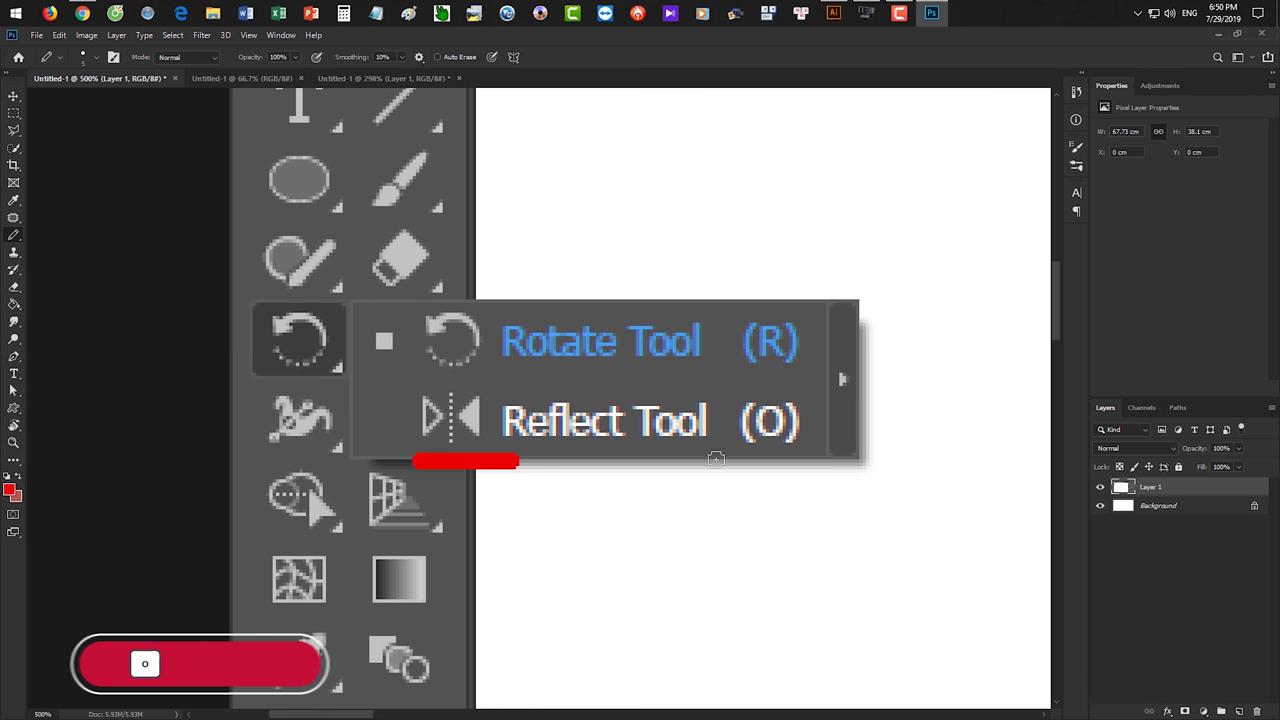
{"action": "left_click_drag", "start_coordinate": [422, 461], "coordinate": [851, 460]}
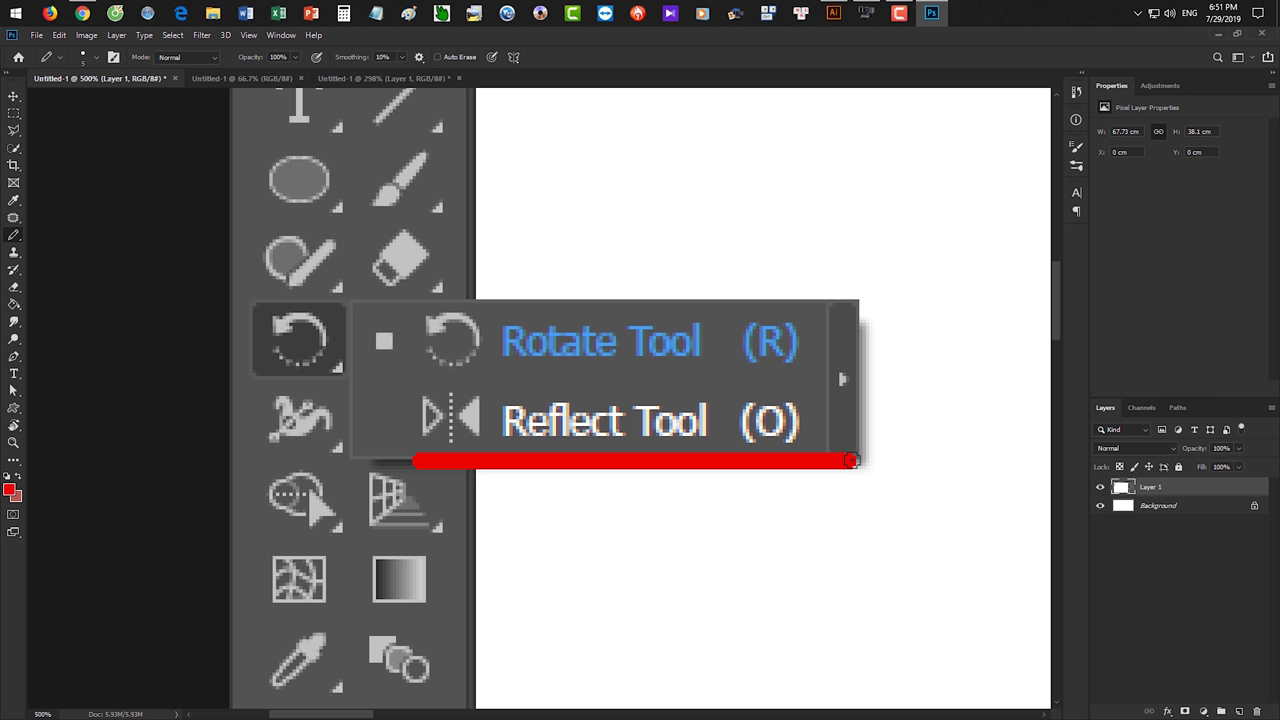
{"action": "left_click", "coordinate": [834, 12]}
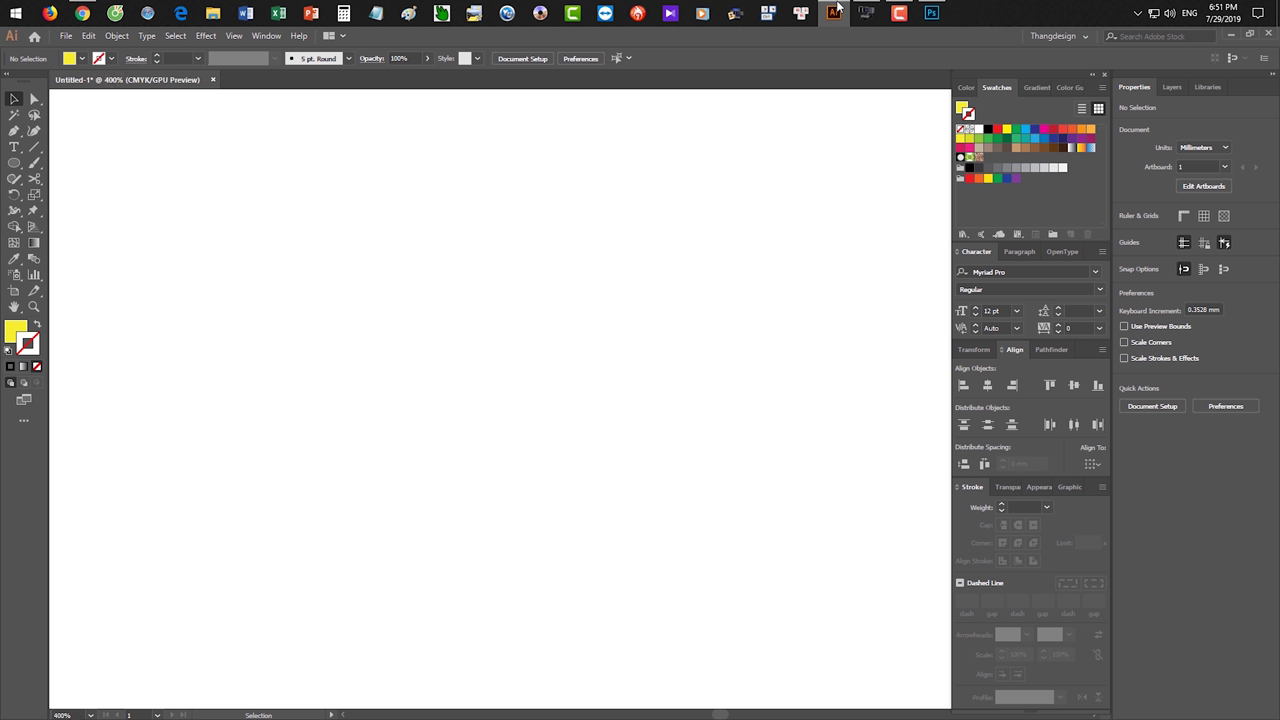
- Draw a small yellow square near the artboard's top-left
{"action": "left_click_drag", "start_coordinate": [634, 327], "coordinate": [594, 277]}
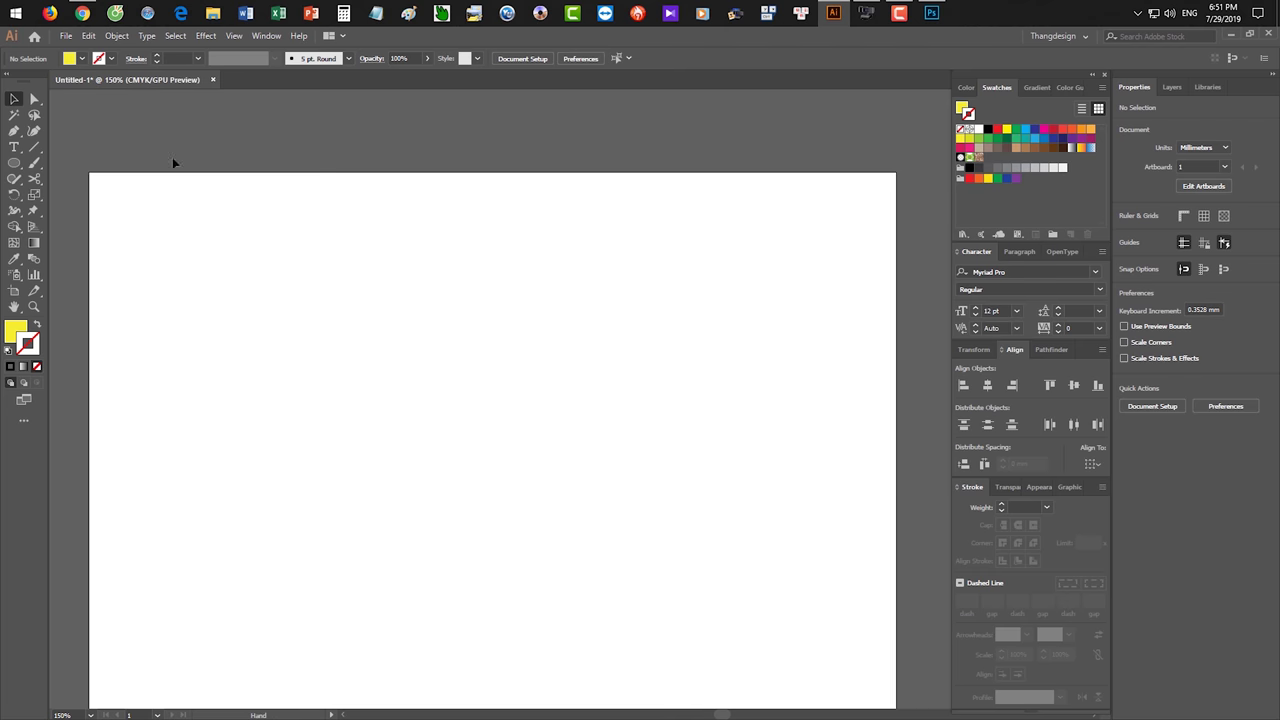
{"action": "left_click_drag", "start_coordinate": [13, 164], "coordinate": [64, 164]}
{"action": "left_click_drag", "start_coordinate": [173, 230], "coordinate": [216, 267]}
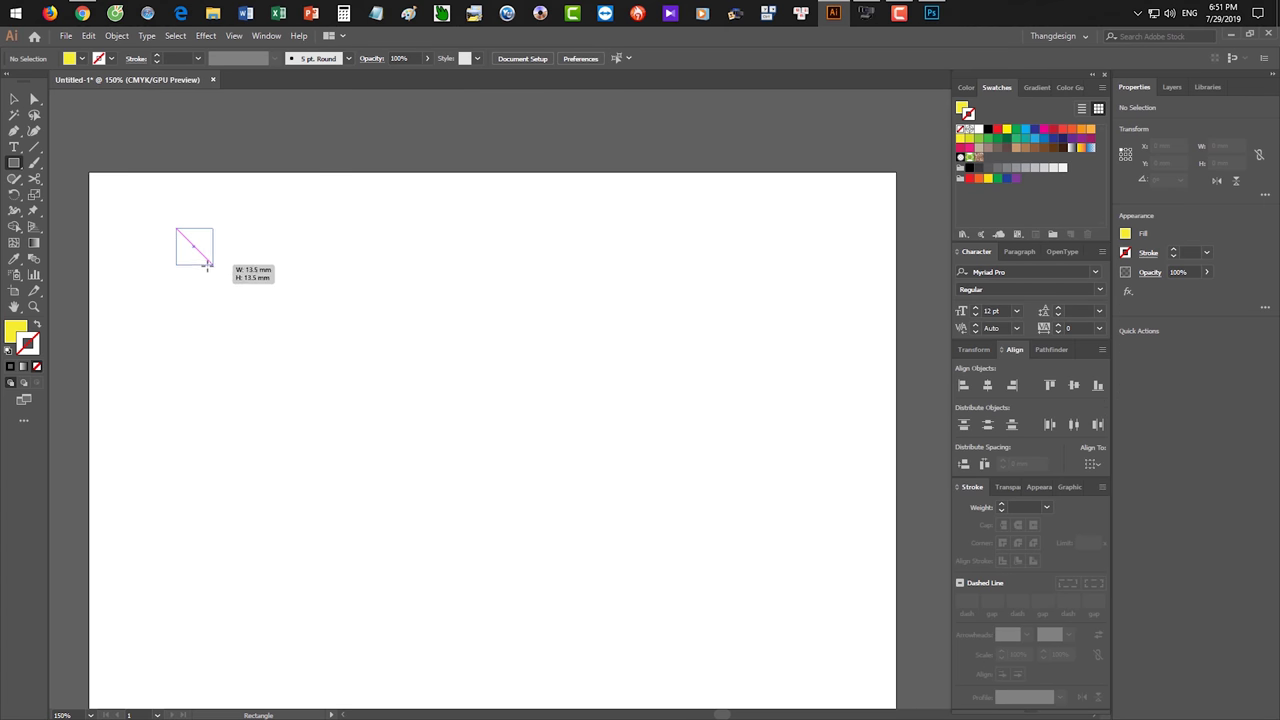
{"action": "left_click", "coordinate": [274, 251], "text": "ctrl"}
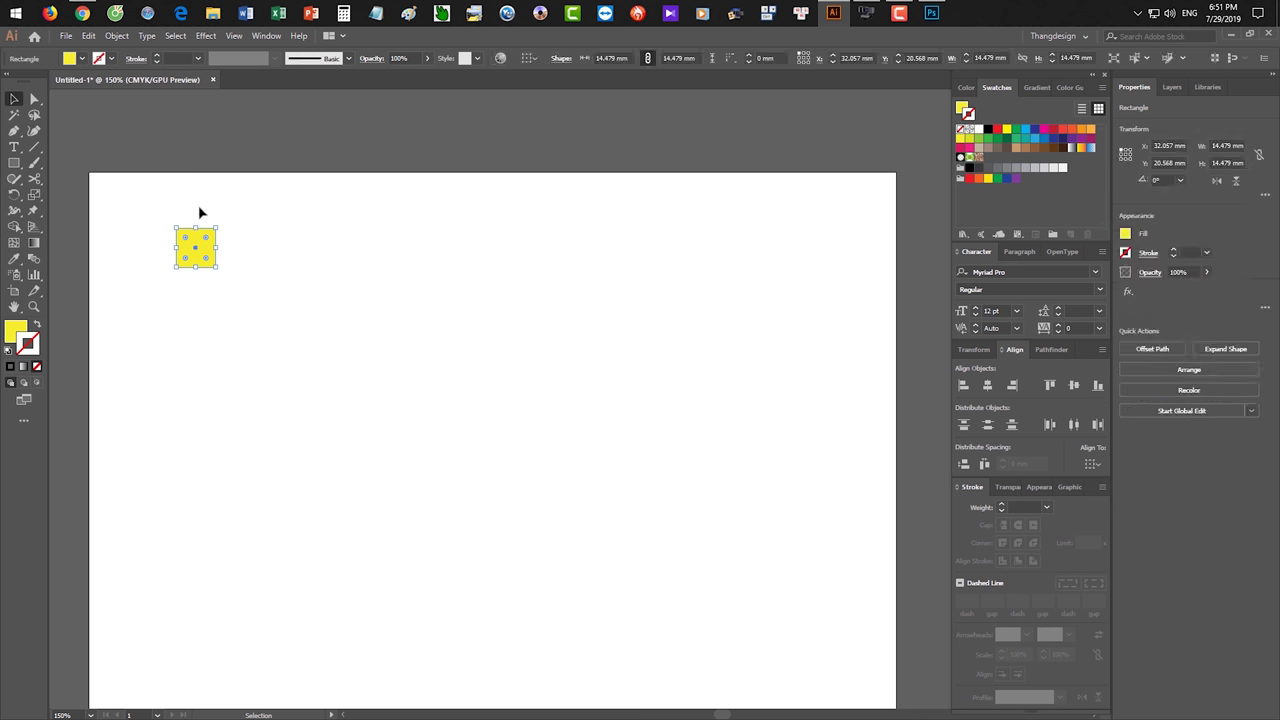
{"action": "scroll", "coordinate": [191, 233], "scroll_direction": "up", "scroll_amount": 1}
{"action": "scroll", "coordinate": [191, 233], "scroll_direction": "up", "scroll_amount": 5}
- Copy the square diagonally down-right and repeat until the diagonal has ten squares
{"action": "left_click_drag", "start_coordinate": [196, 212], "coordinate": [248, 262]}
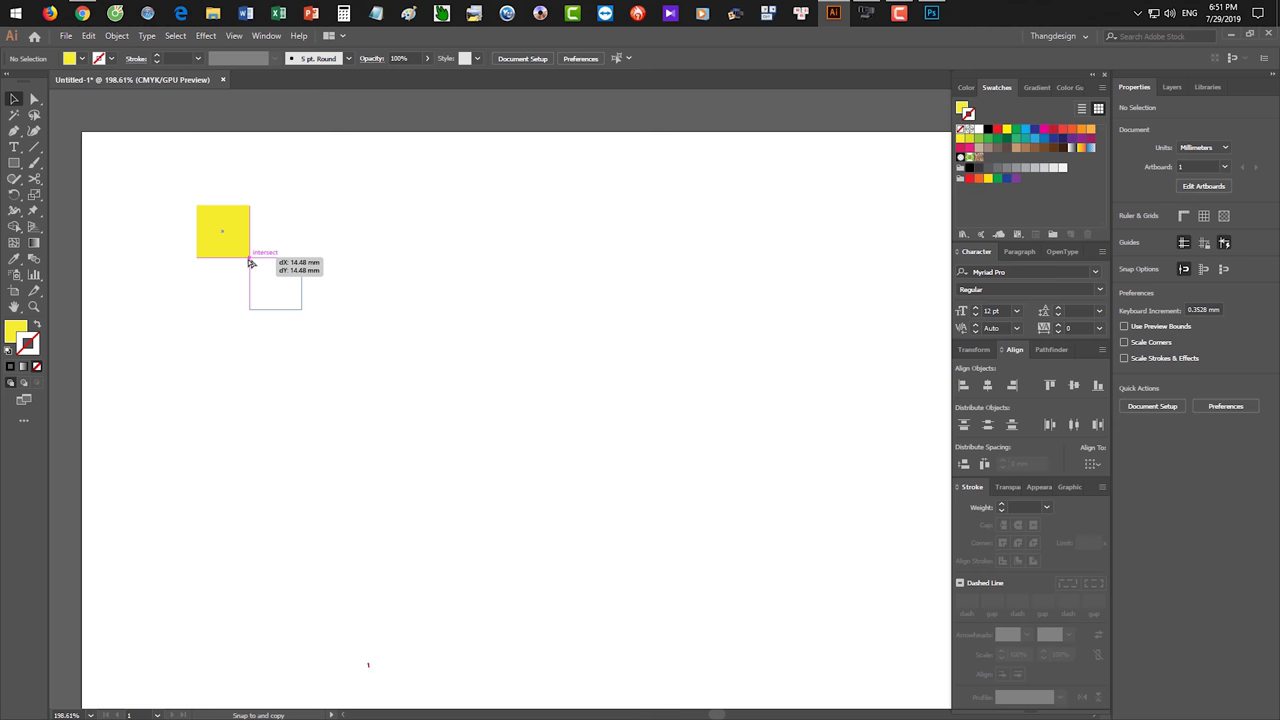
{"action": "left_click_drag", "start_coordinate": [248, 262], "coordinate": [252, 264]}
{"action": "key", "text": "ctrl+1"}
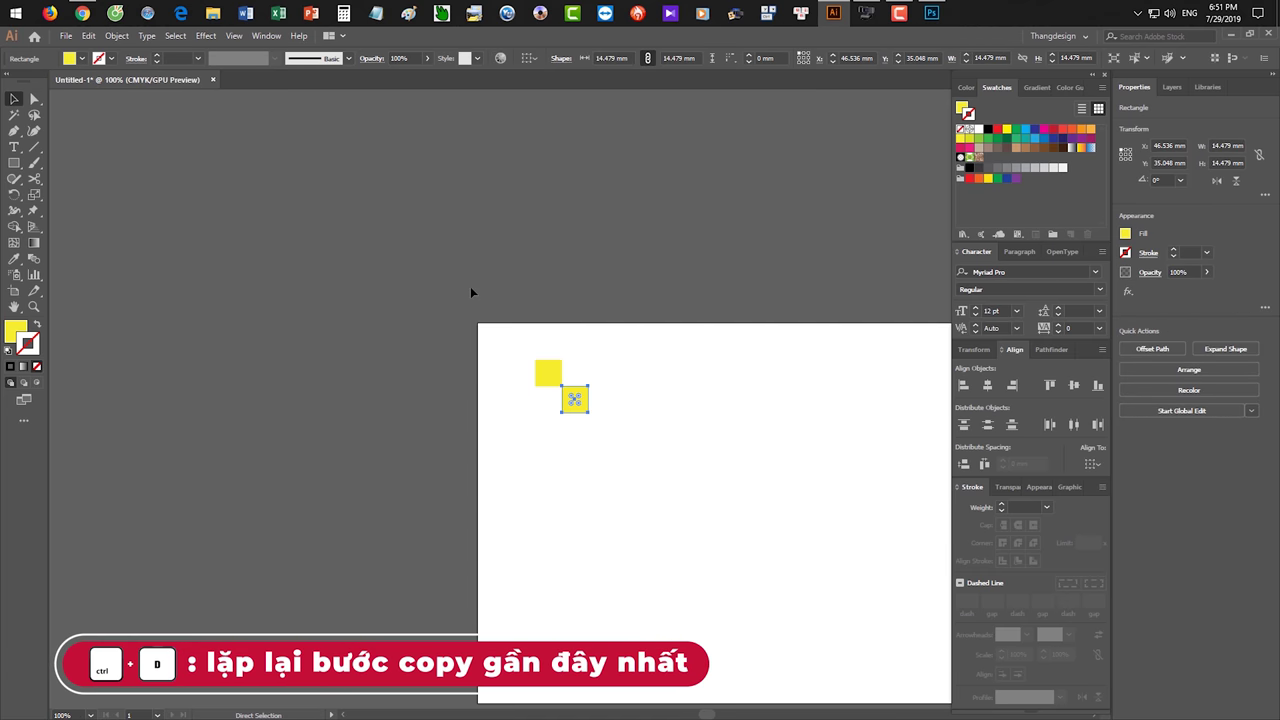
{"action": "key", "text": "ctrl+d"}
{"action": "key", "text": "ctrl+d"}
{"action": "key", "text": "ctrl+d"}
{"action": "key", "text": "ctrl+d"}
{"action": "key", "text": "ctrl+d"}
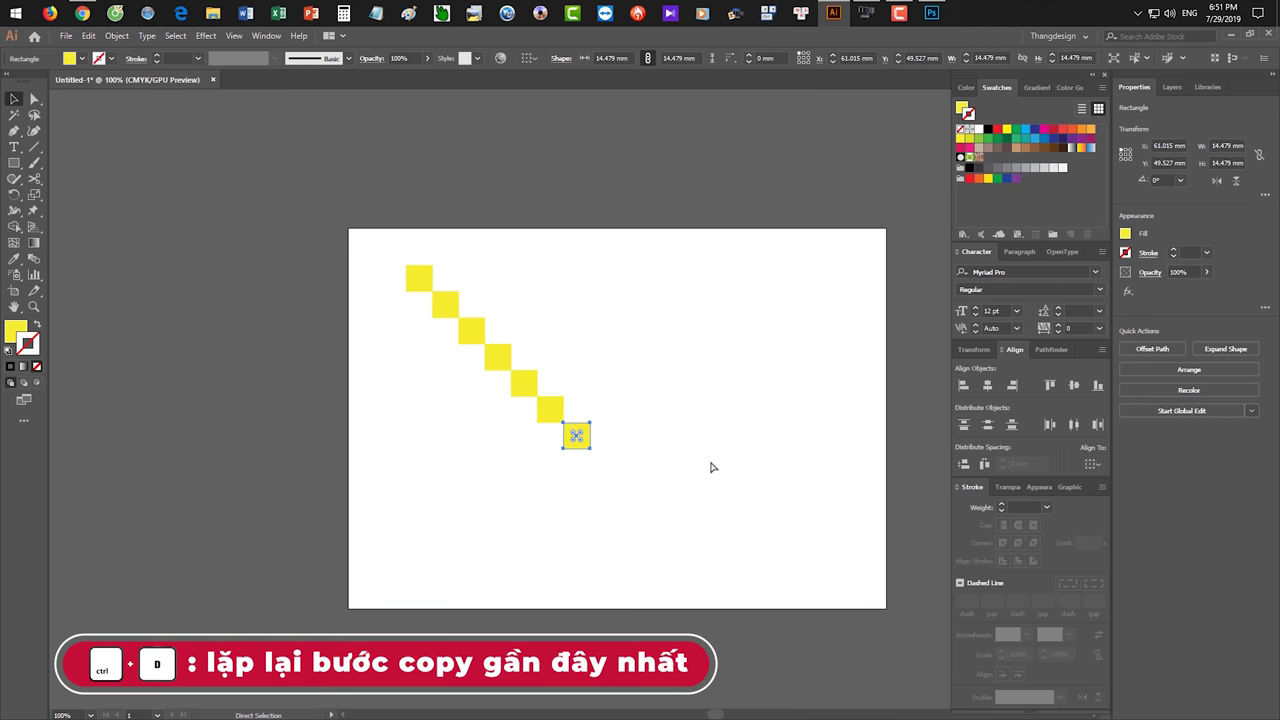
{"action": "key", "text": "ctrl+d"}
{"action": "key", "text": "ctrl+d"}
{"action": "key", "text": "ctrl+d"}
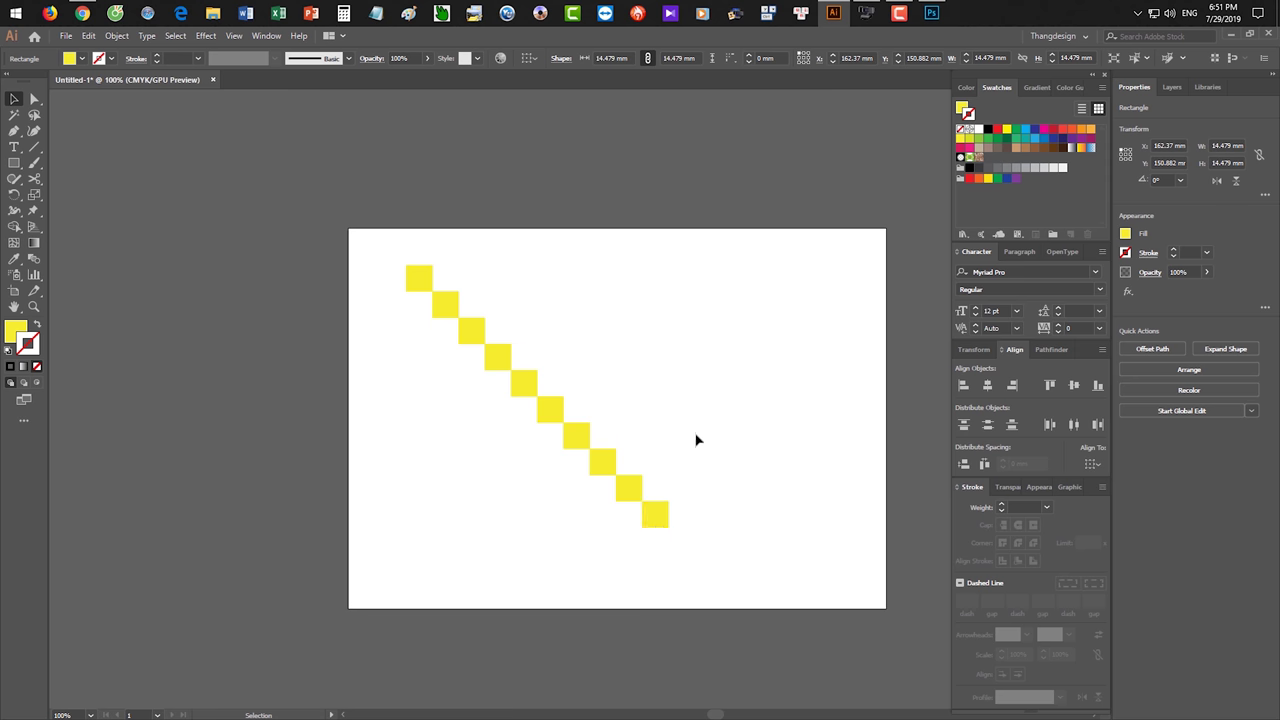
- Copy the whole diagonal one square right and give the copy black fill with yellow outline
{"action": "left_click_drag", "start_coordinate": [383, 249], "coordinate": [723, 571]}
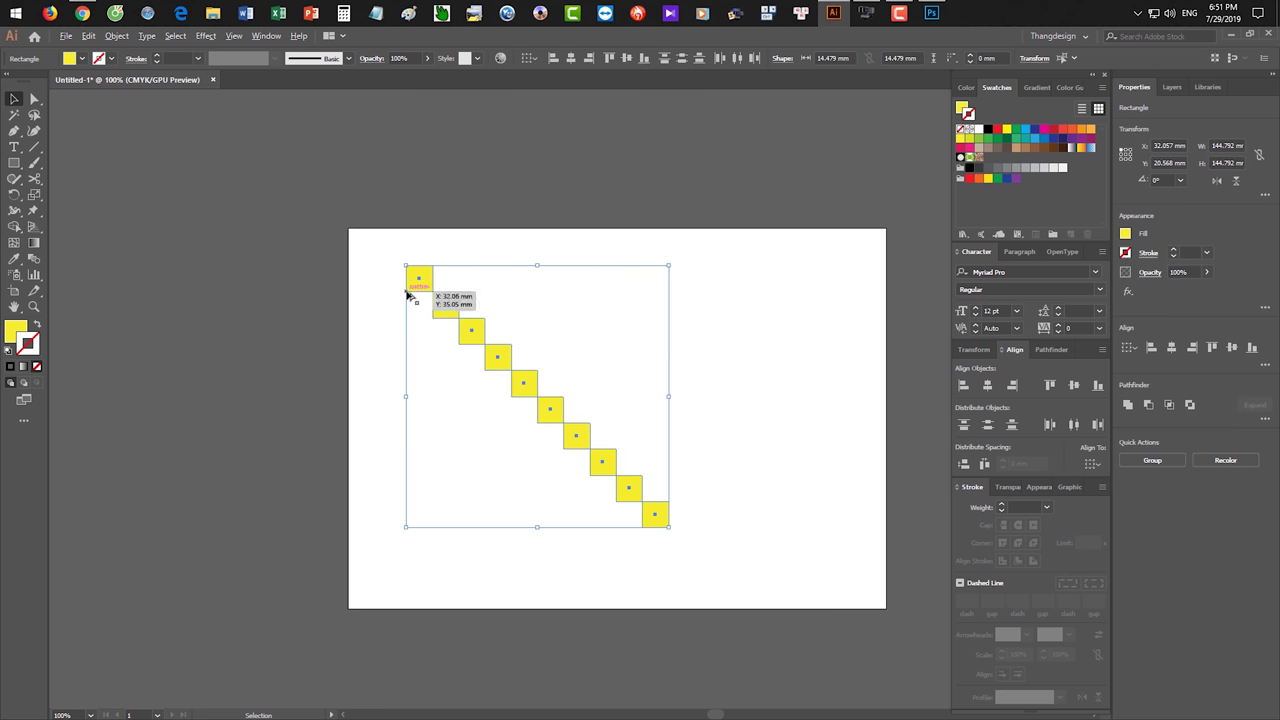
{"action": "left_click_drag", "start_coordinate": [407, 292], "coordinate": [434, 294]}
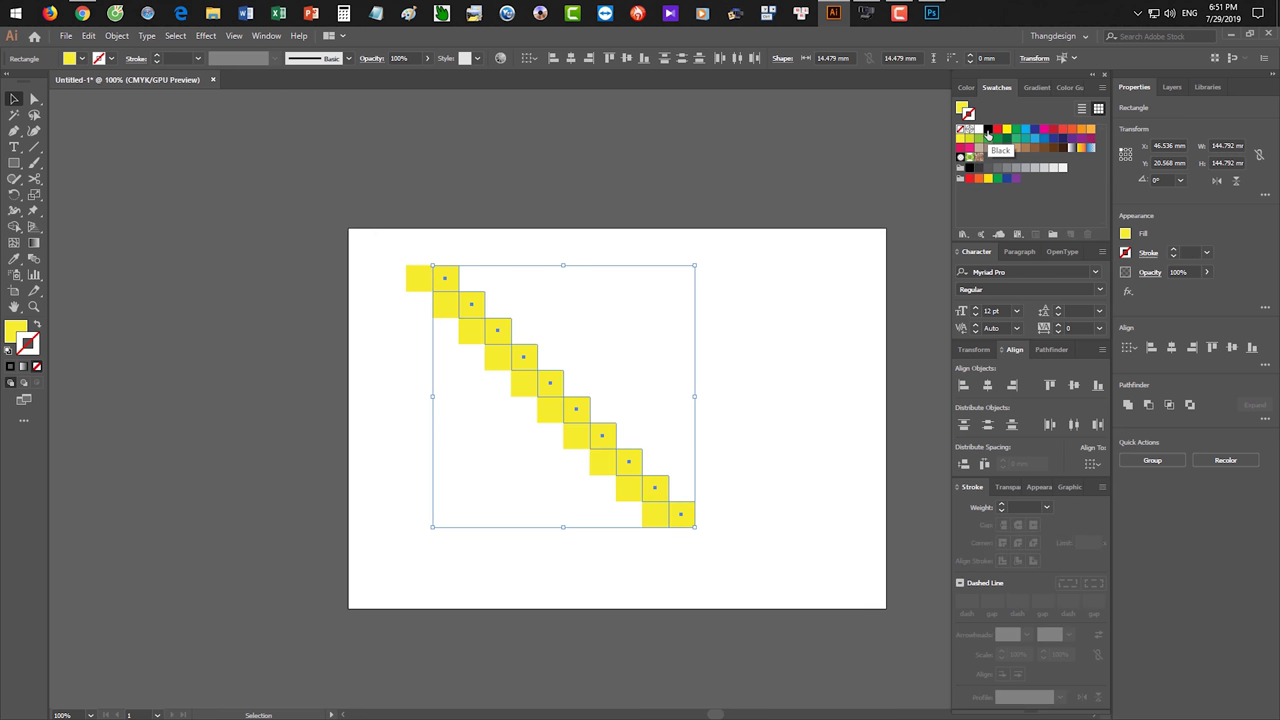
{"action": "key", "text": "ctrl+space"}
{"action": "left_click", "coordinate": [987, 130]}
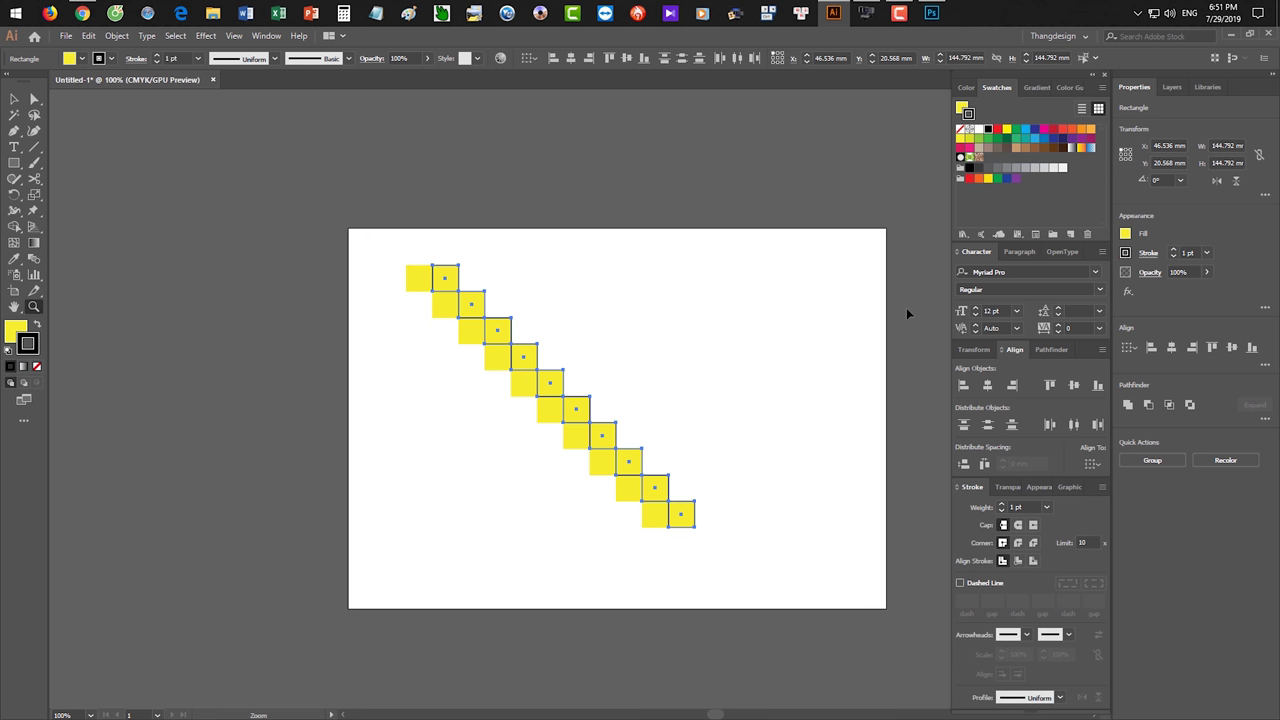
{"action": "key", "text": "x"}
{"action": "key", "text": "shift+x"}
{"action": "key", "text": "x"}
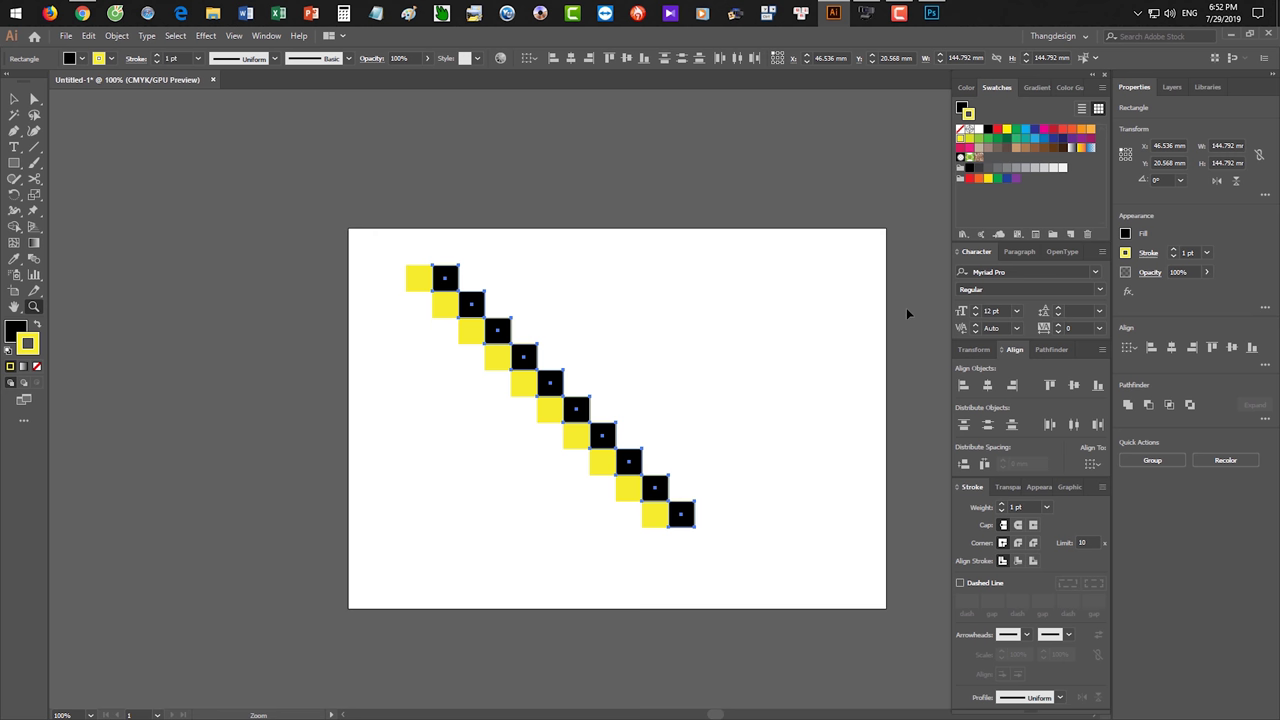
- Remove the outline from the black squares
{"action": "key", "text": "slash"}
{"action": "left_click", "coordinate": [648, 277]}
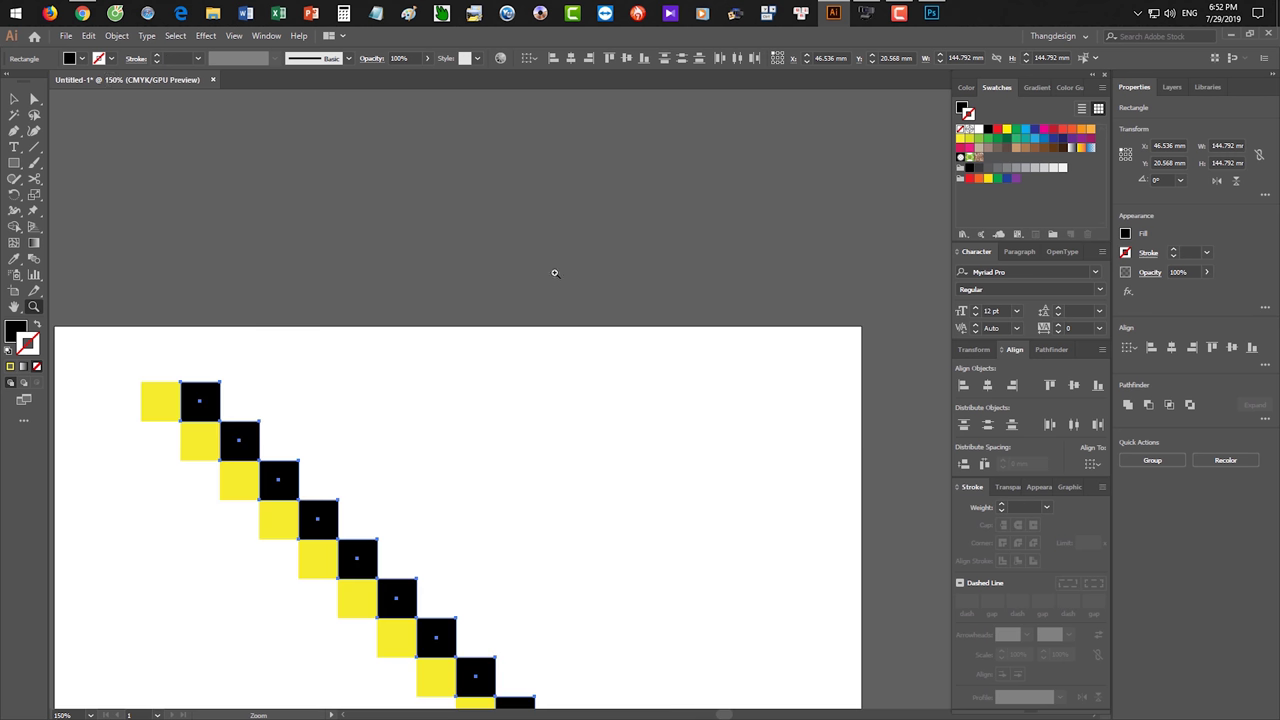
{"action": "left_click_drag", "start_coordinate": [530, 380], "coordinate": [597, 269]}
{"action": "left_click", "coordinate": [585, 269]}
- Copy both diagonals two squares right and repeat to form a yellow-and-black checkerboard
{"action": "left_click_drag", "start_coordinate": [191, 233], "coordinate": [742, 687]}
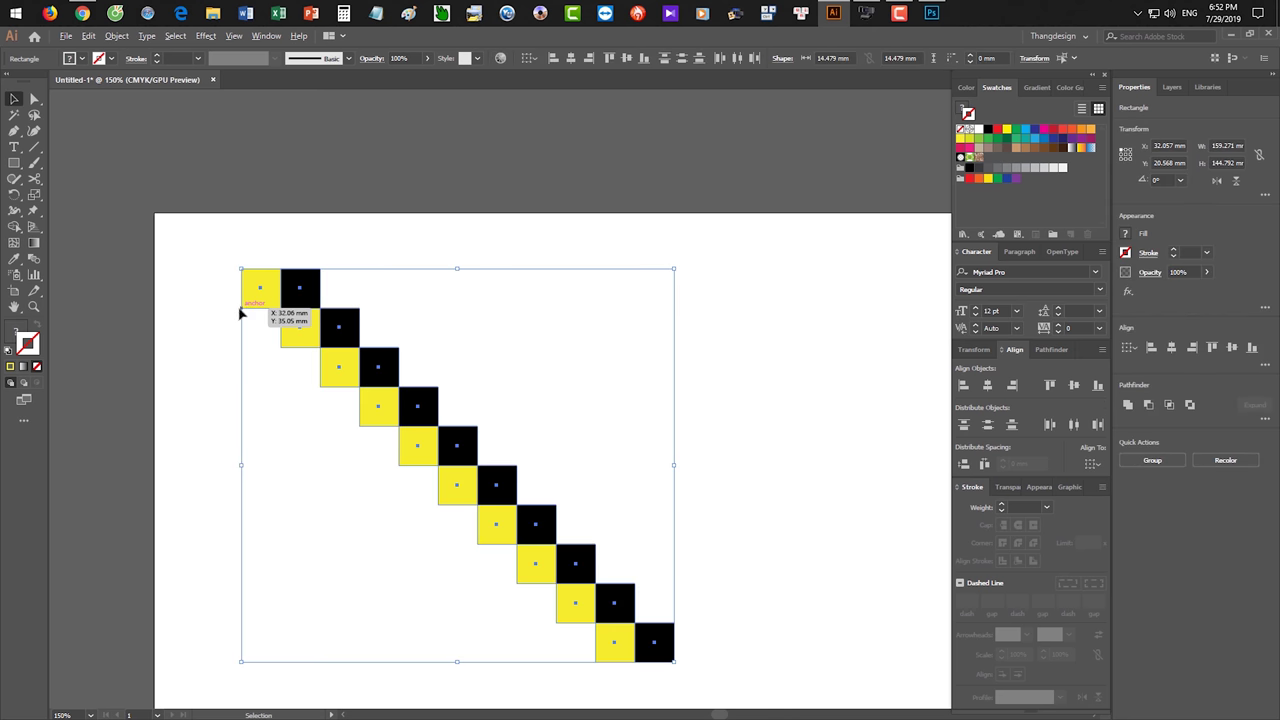
{"action": "left_click_drag", "start_coordinate": [240, 314], "coordinate": [319, 314]}
{"action": "key", "text": "ctrl+8"}
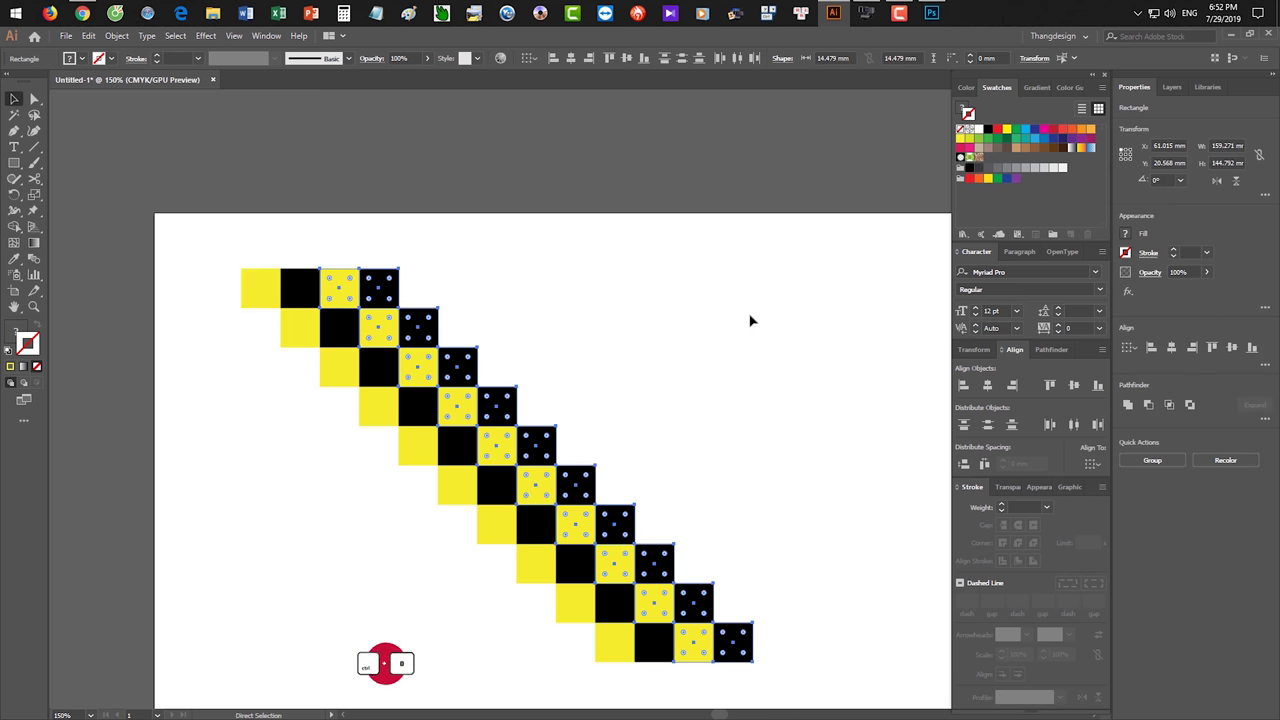
{"action": "key", "text": "ctrl+minus"}
{"action": "key", "text": "ctrl+minus"}
{"action": "key", "text": "ctrl+d"}
{"action": "key", "text": "ctrl+d"}
{"action": "key", "text": "ctrl+d"}
{"action": "key", "text": "ctrl+d"}
{"action": "key", "text": "ctrl+d"}
{"action": "key", "text": "ctrl+d"}
{"action": "key", "text": "ctrl+d"}
{"action": "key", "text": "ctrl+d"}
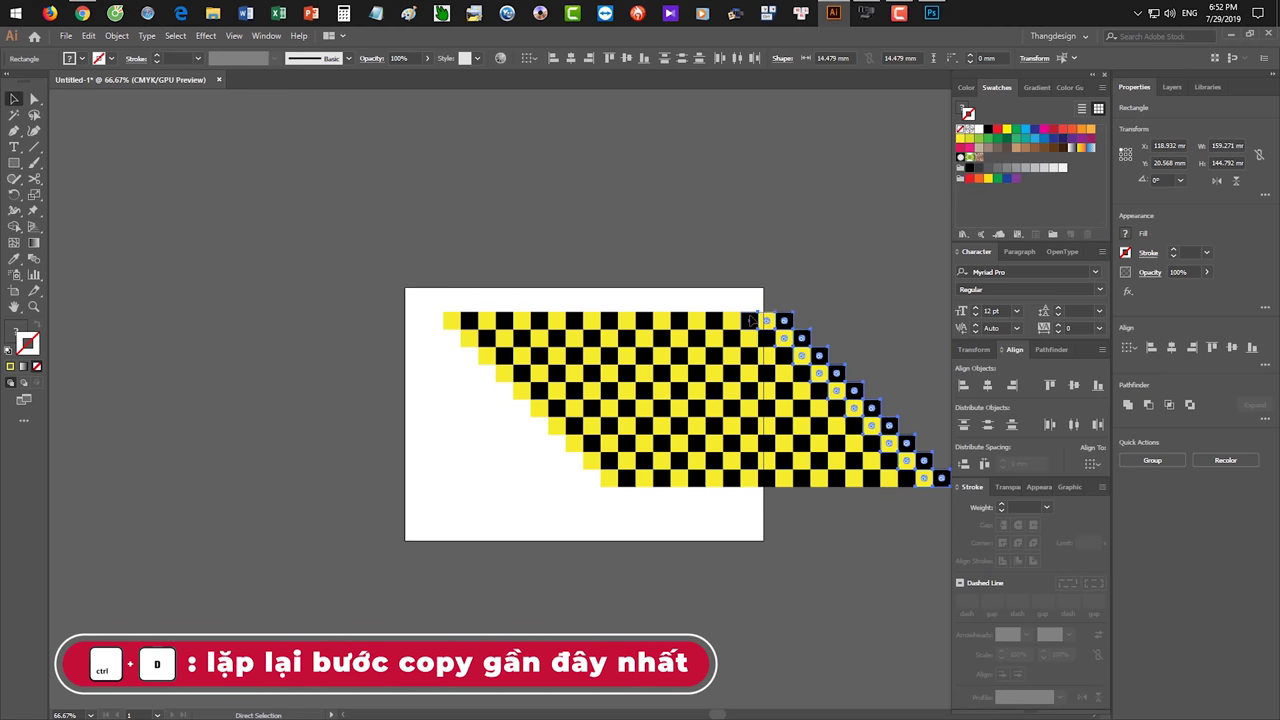
- Select every square of the checkerboard and delete them all
{"action": "key", "text": "ctrl+shift+a"}
{"action": "mouse_move", "coordinate": [686, 405]}
{"action": "left_mouse_down"}
{"action": "mouse_move", "coordinate": [810, 511]}
{"action": "mouse_move", "coordinate": [743, 500]}
{"action": "left_mouse_up"}
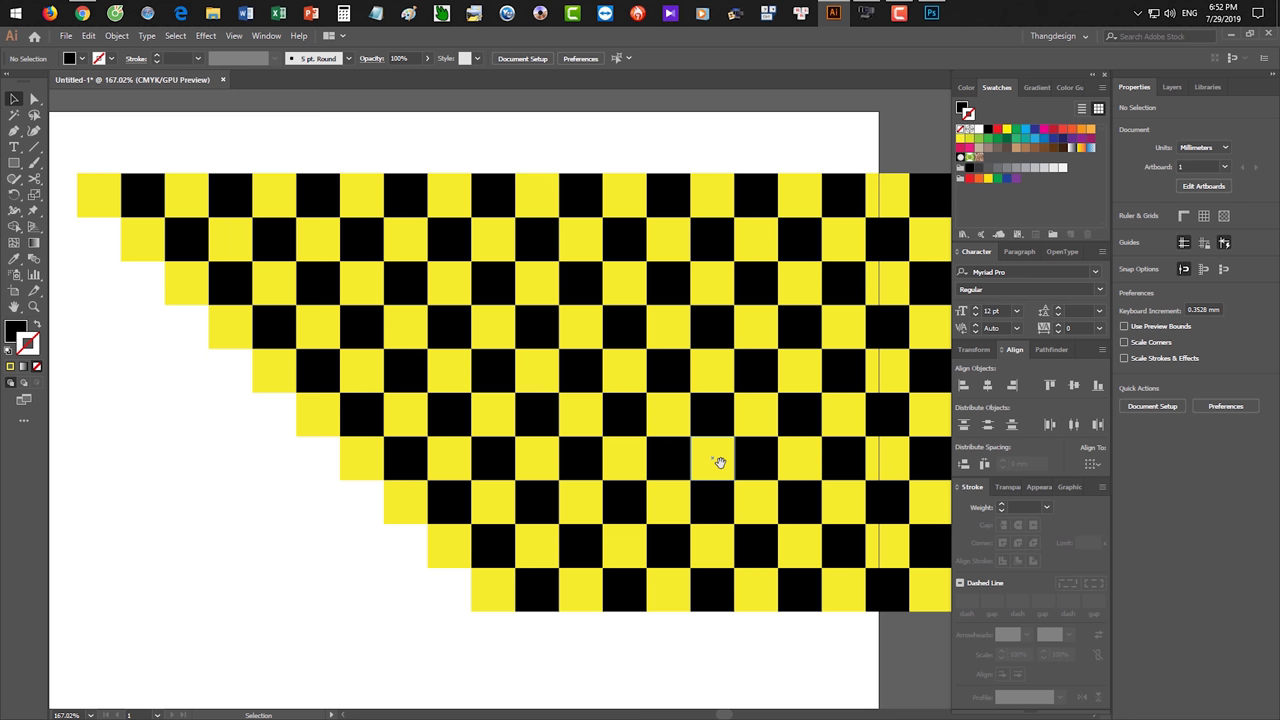
{"action": "scroll", "coordinate": [719, 462], "scroll_direction": "down", "scroll_amount": 3}
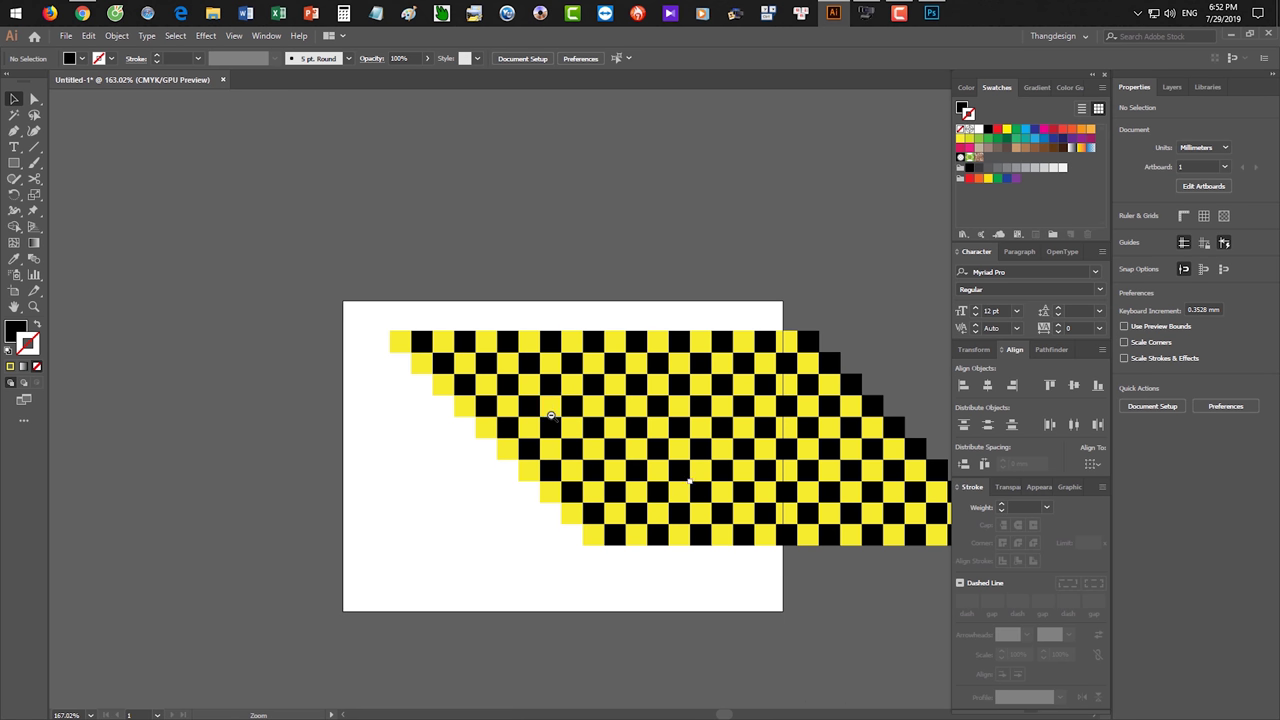
{"action": "key", "text": "ctrl+a"}
{"action": "key", "text": "Delete"}
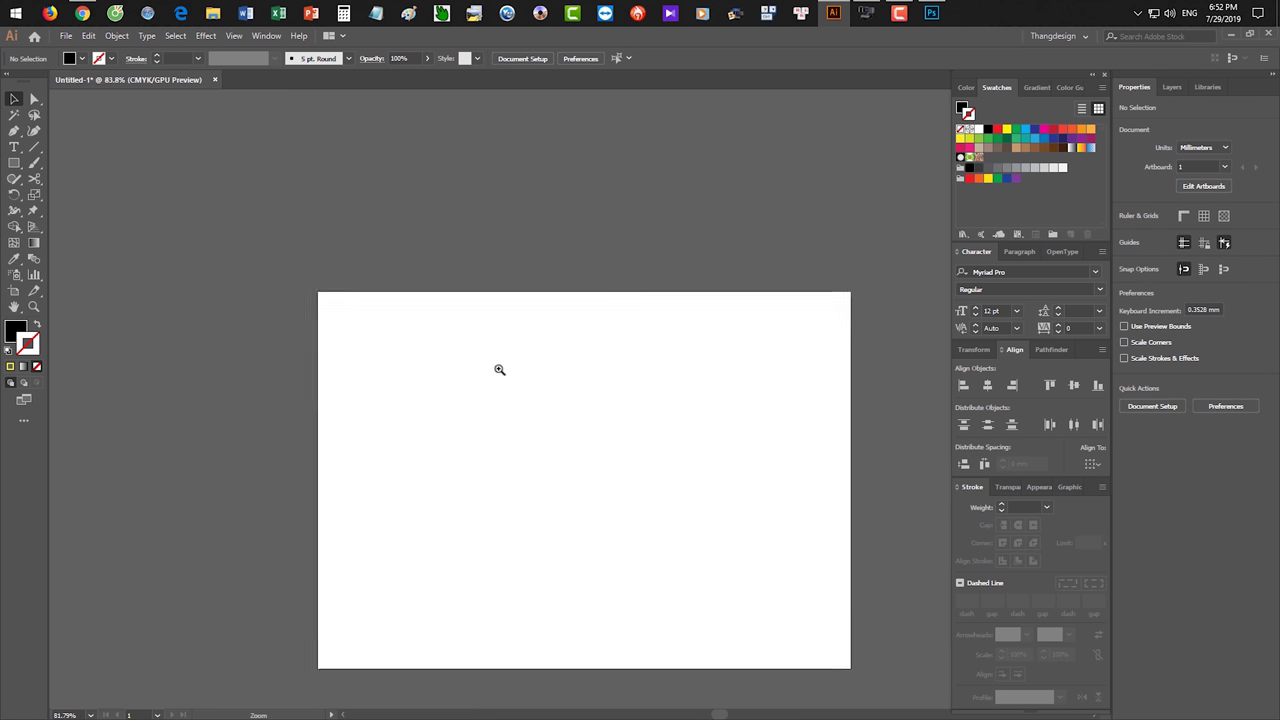
{"action": "scroll", "coordinate": [490, 340], "scroll_direction": "up", "scroll_amount": 2}
{"action": "scroll", "coordinate": [473, 293], "scroll_direction": "up", "scroll_amount": 2}
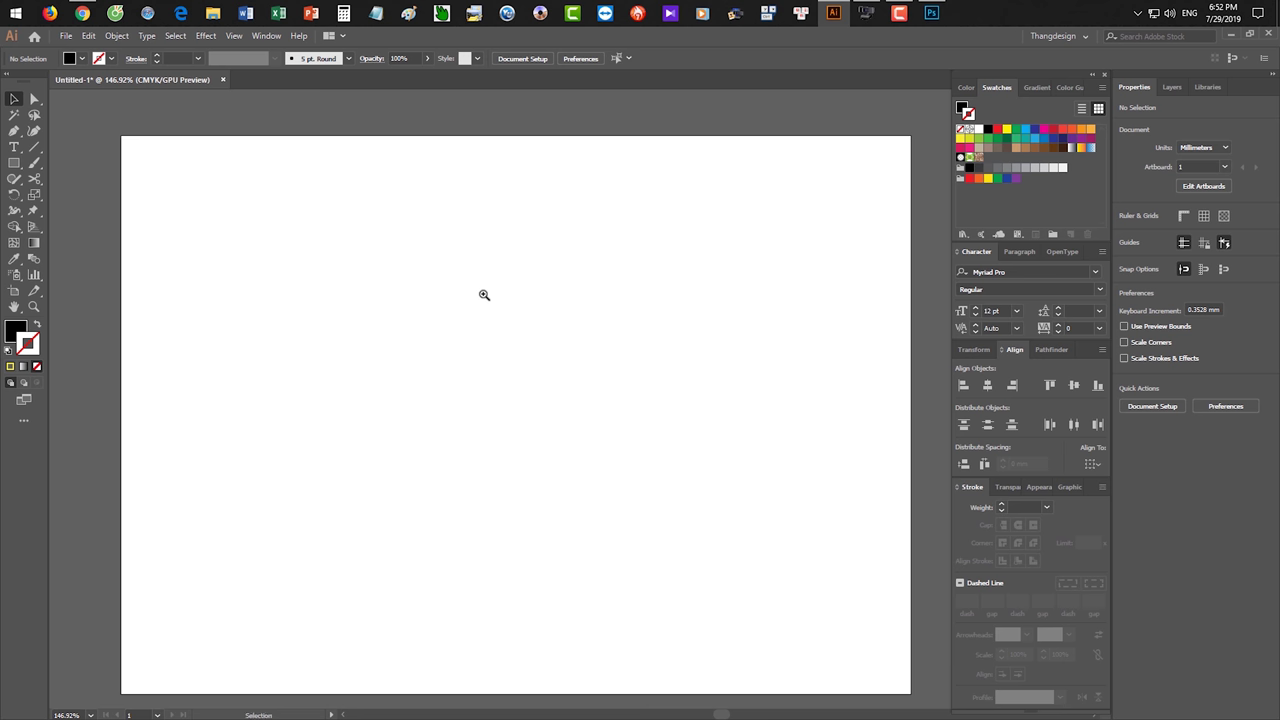
{"action": "left_click_drag", "start_coordinate": [13, 170], "coordinate": [63, 194]}
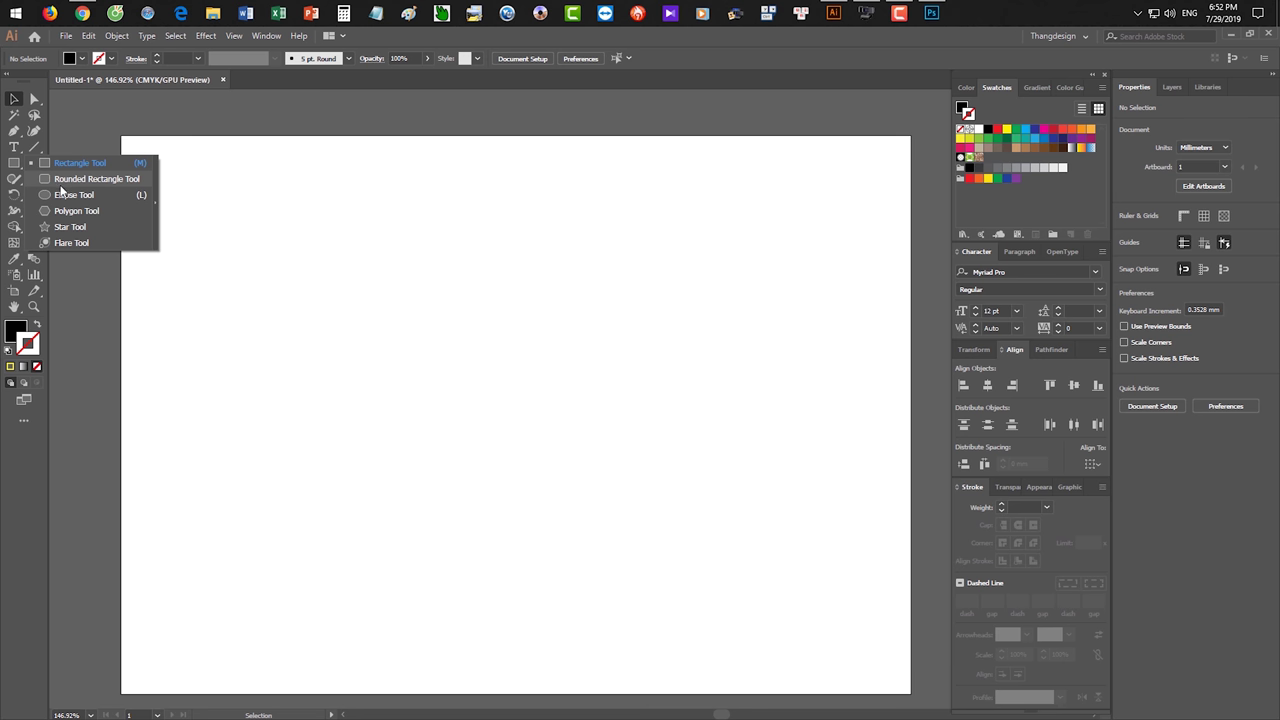
{"action": "mouse_move", "coordinate": [351, 327]}
{"action": "left_mouse_down"}
{"action": "mouse_move", "coordinate": [515, 413]}
{"action": "mouse_move", "coordinate": [562, 367]}
{"action": "left_mouse_up"}
{"action": "key", "text": "v"}
{"action": "left_click", "coordinate": [639, 350]}
{"action": "left_click", "coordinate": [530, 352]}
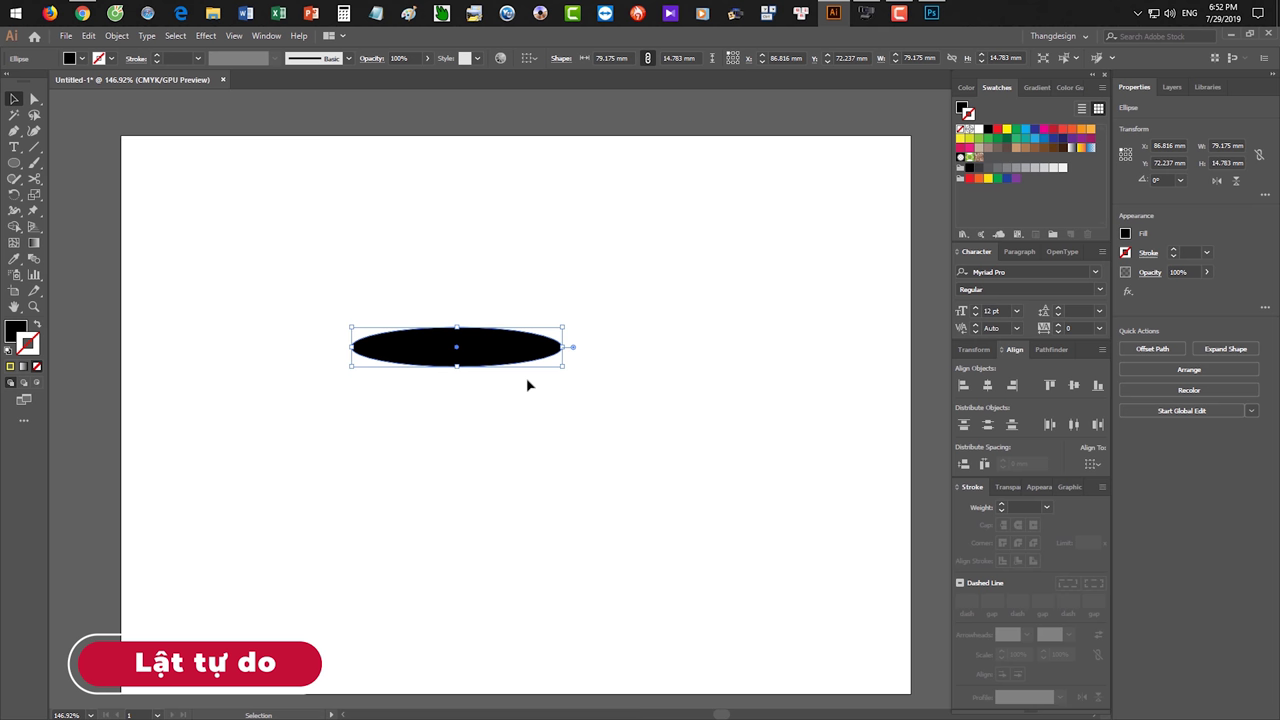
{"action": "left_click_drag", "start_coordinate": [620, 263], "coordinate": [435, 462]}
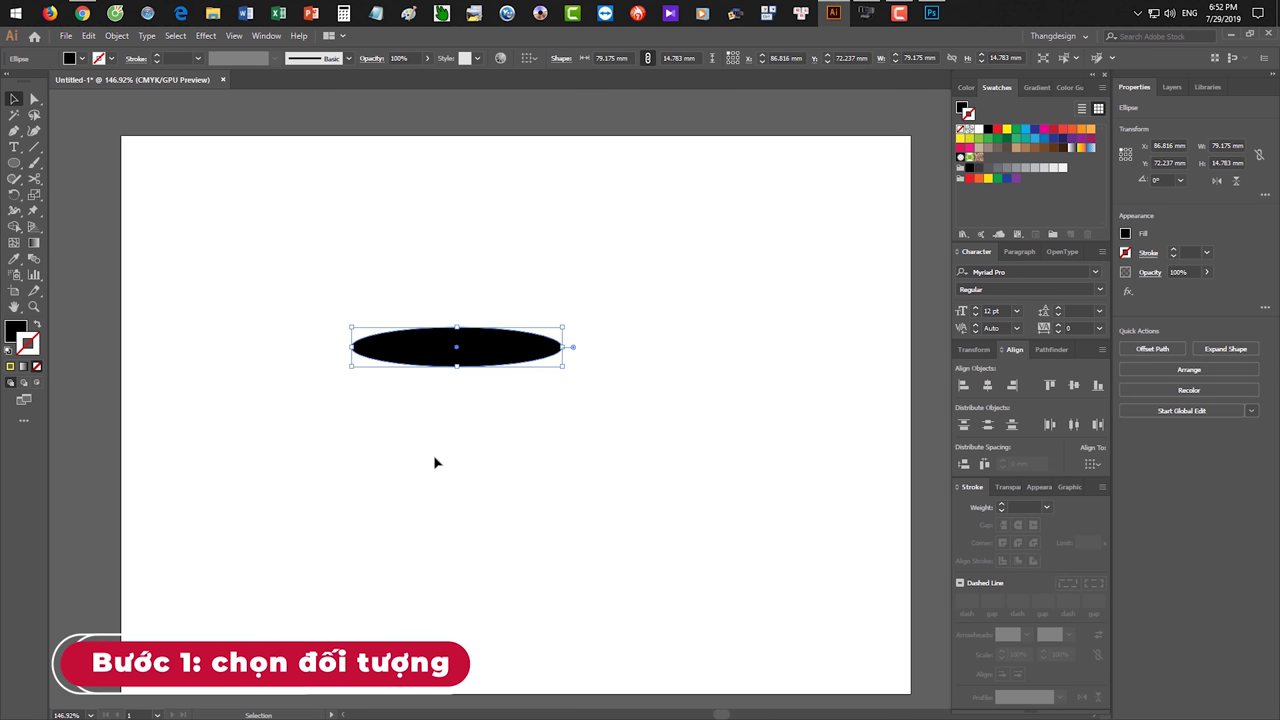
{"action": "key", "text": "o"}
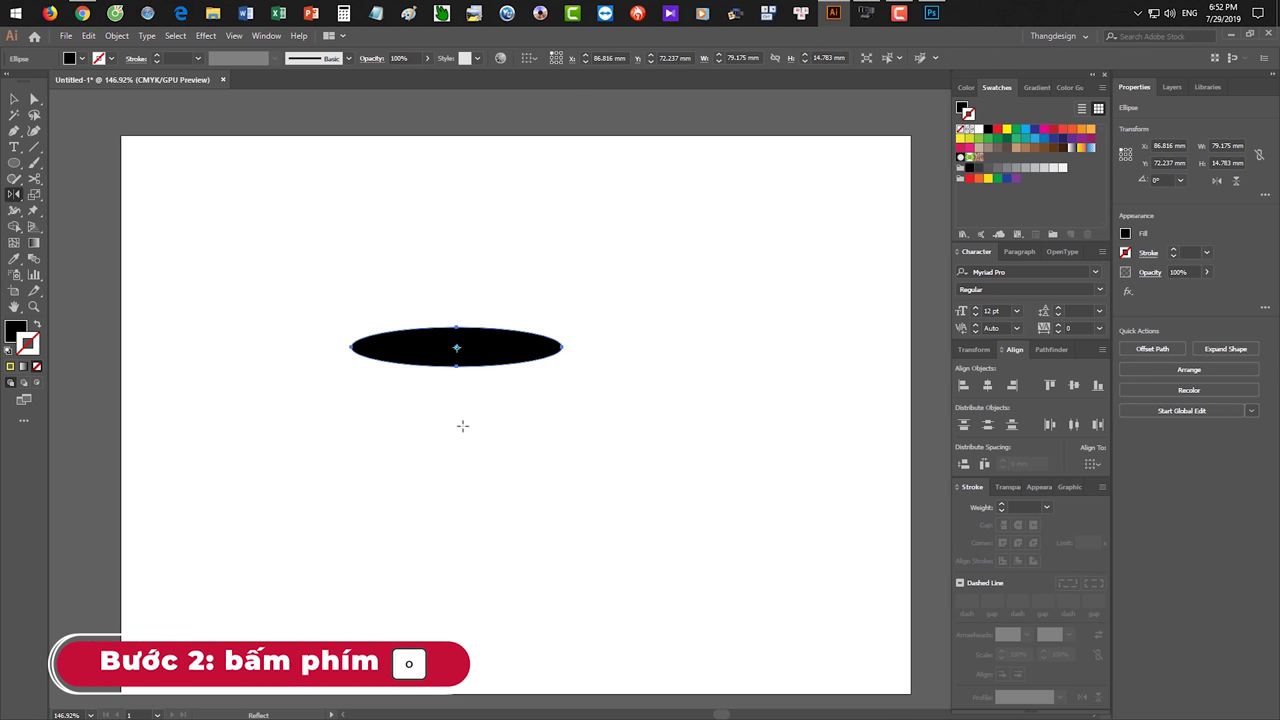
{"action": "left_click_drag", "start_coordinate": [400, 349], "coordinate": [473, 462]}
{"action": "key", "text": "v"}
{"action": "key", "text": "ctrl+z"}
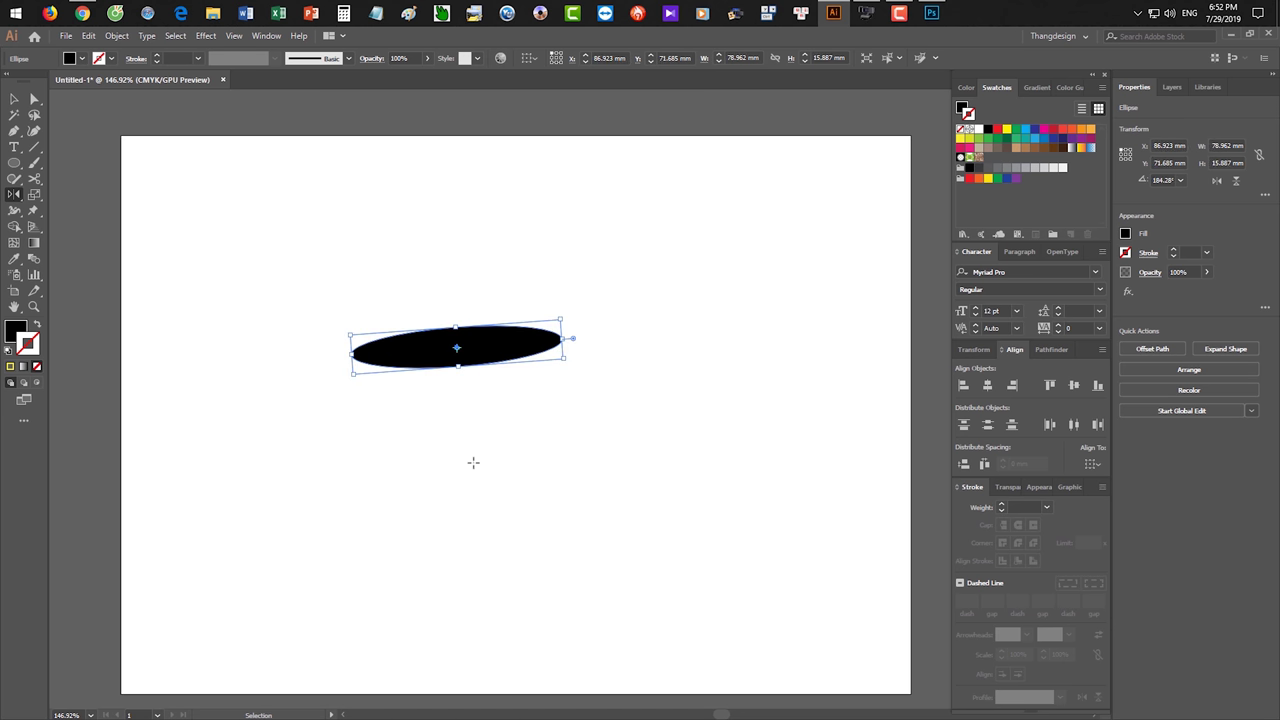
{"action": "key", "text": "ctrl+z"}
{"action": "key", "text": "o"}
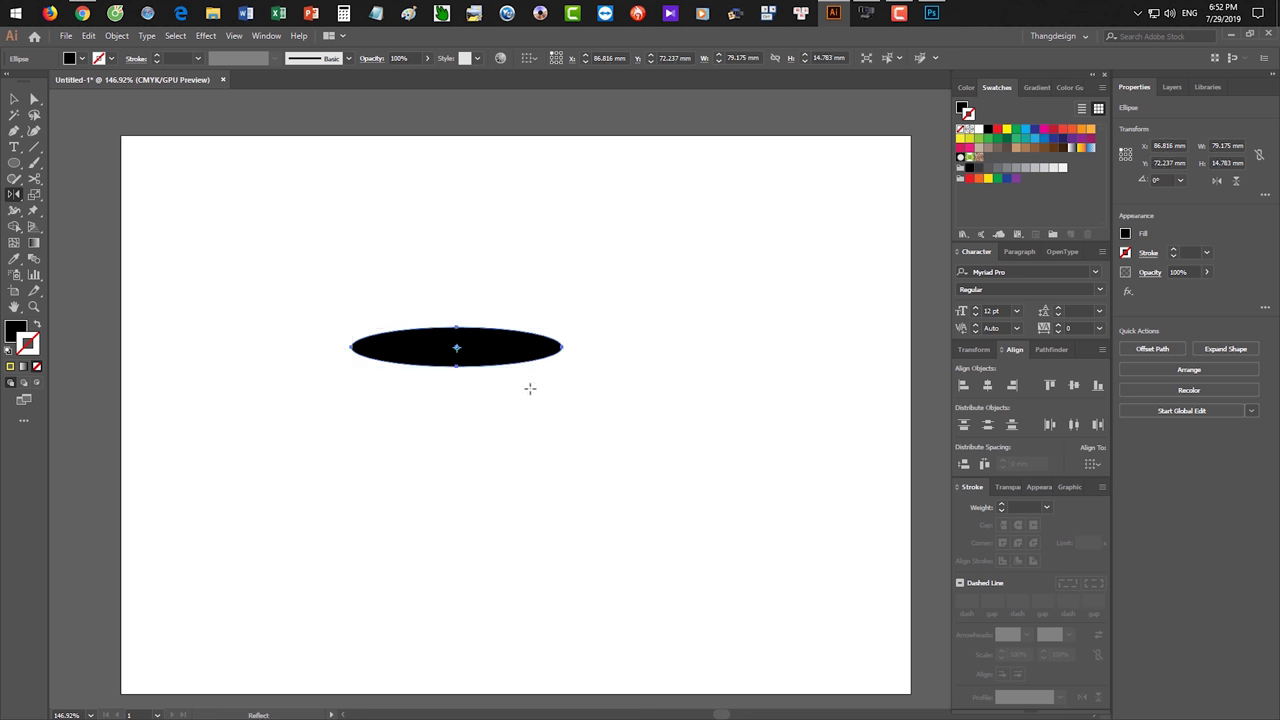
{"action": "key", "text": "v"}
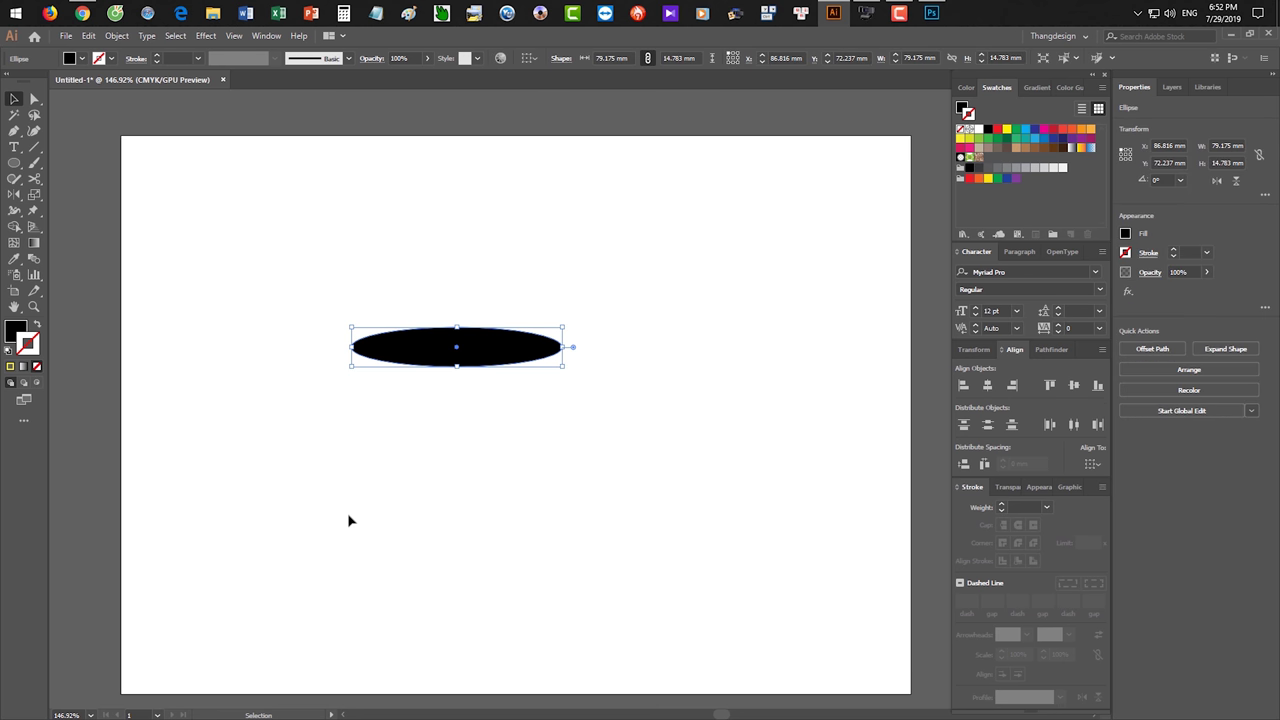
{"action": "key", "text": "o"}
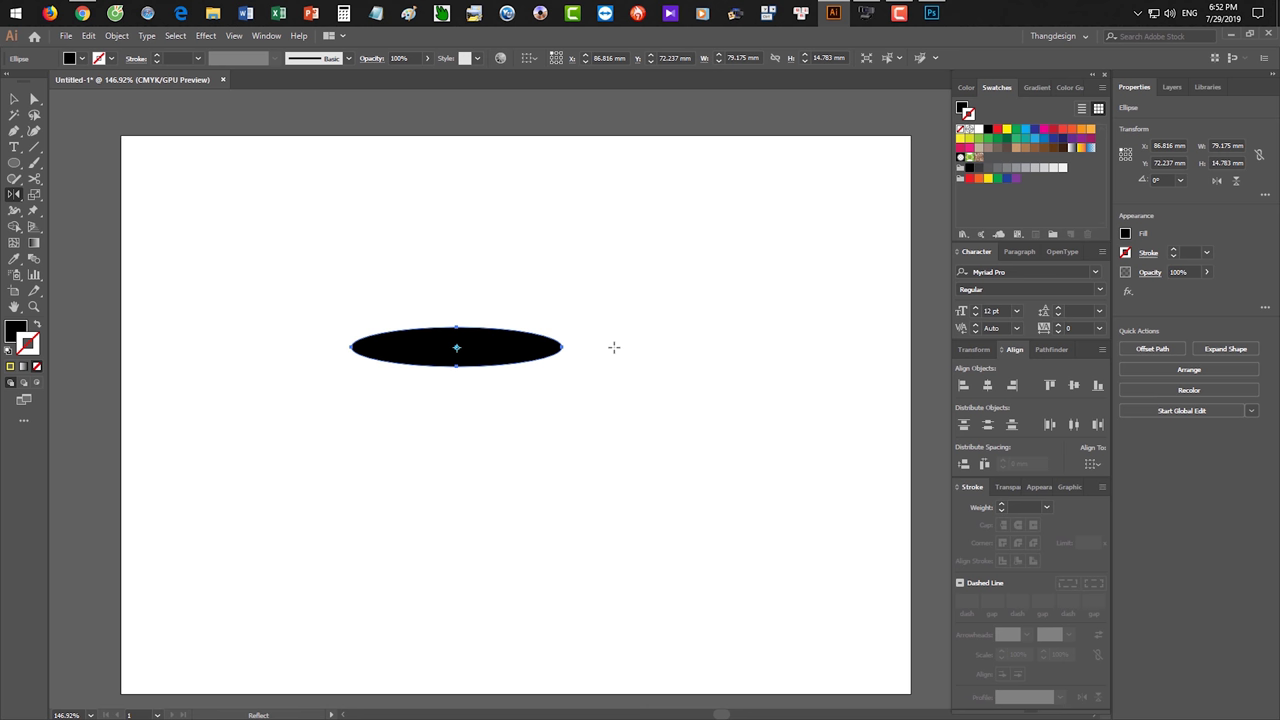
{"action": "mouse_move", "coordinate": [419, 354]}
{"action": "left_mouse_down"}
{"action": "mouse_move", "coordinate": [706, 378]}
{"action": "mouse_move", "coordinate": [267, 336]}
{"action": "left_mouse_up"}
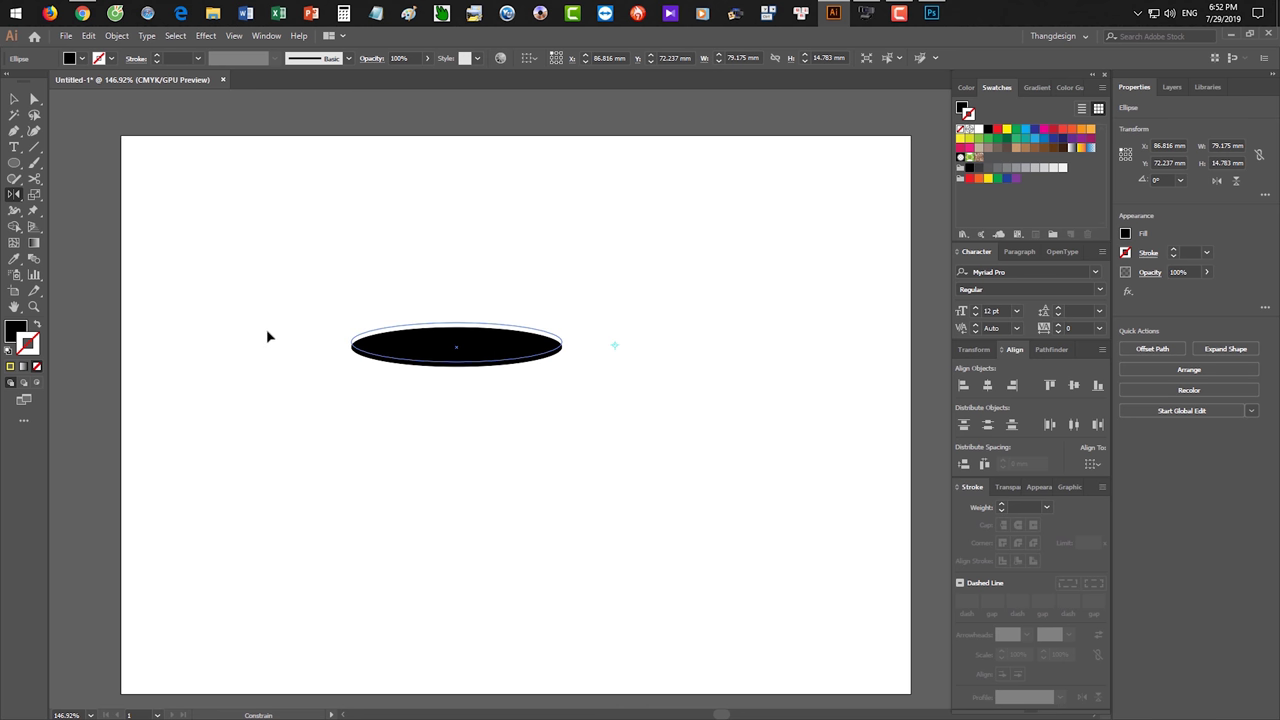
{"action": "mouse_move", "coordinate": [575, 353]}
{"action": "left_mouse_down"}
{"action": "mouse_move", "coordinate": [737, 371]}
{"action": "mouse_move", "coordinate": [457, 371]}
{"action": "mouse_move", "coordinate": [649, 400]}
{"action": "mouse_move", "coordinate": [699, 318]}
{"action": "mouse_move", "coordinate": [680, 368]}
{"action": "left_mouse_up"}
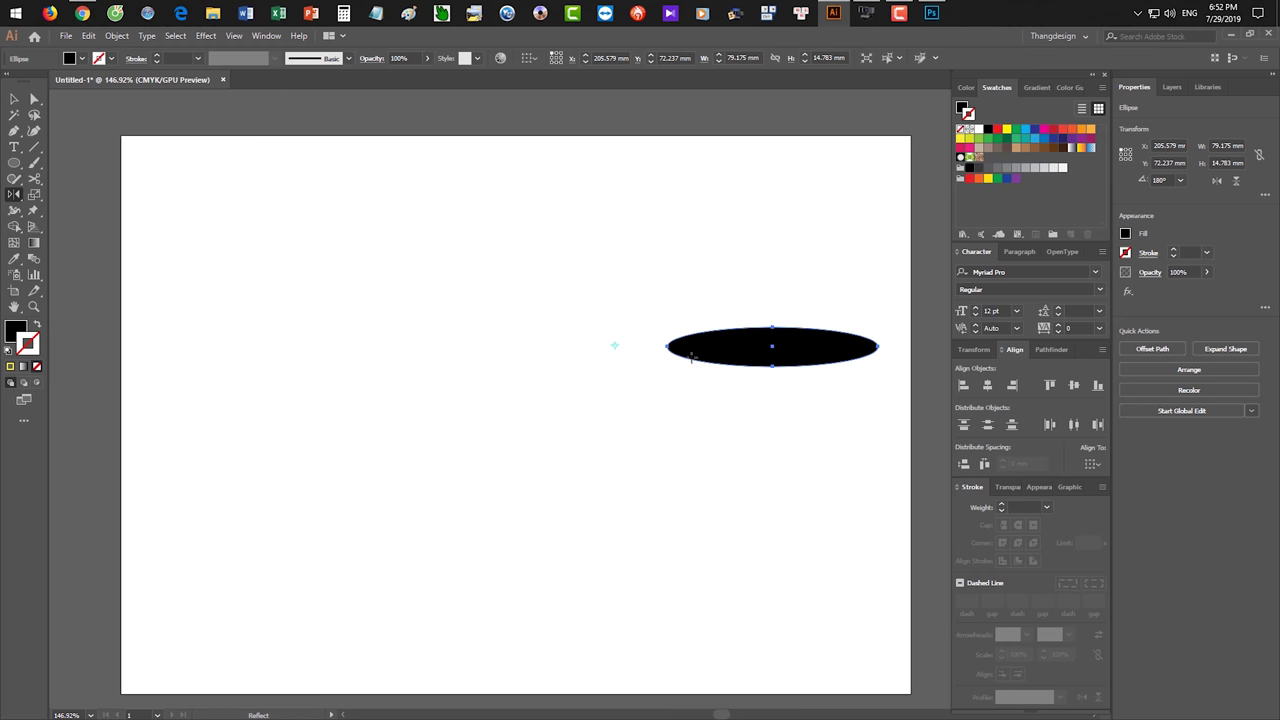
{"action": "key", "text": "Delete"}
{"action": "key", "text": "v"}
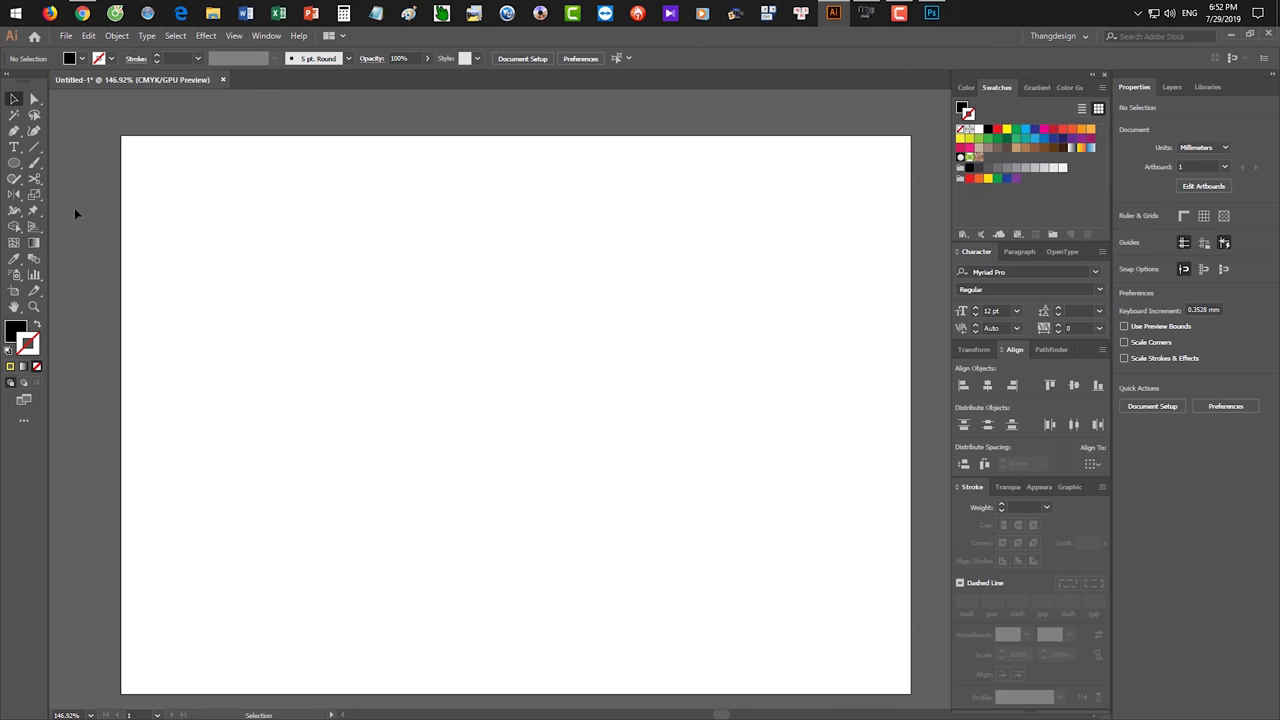
{"action": "left_click_drag", "start_coordinate": [19, 168], "coordinate": [101, 168]}
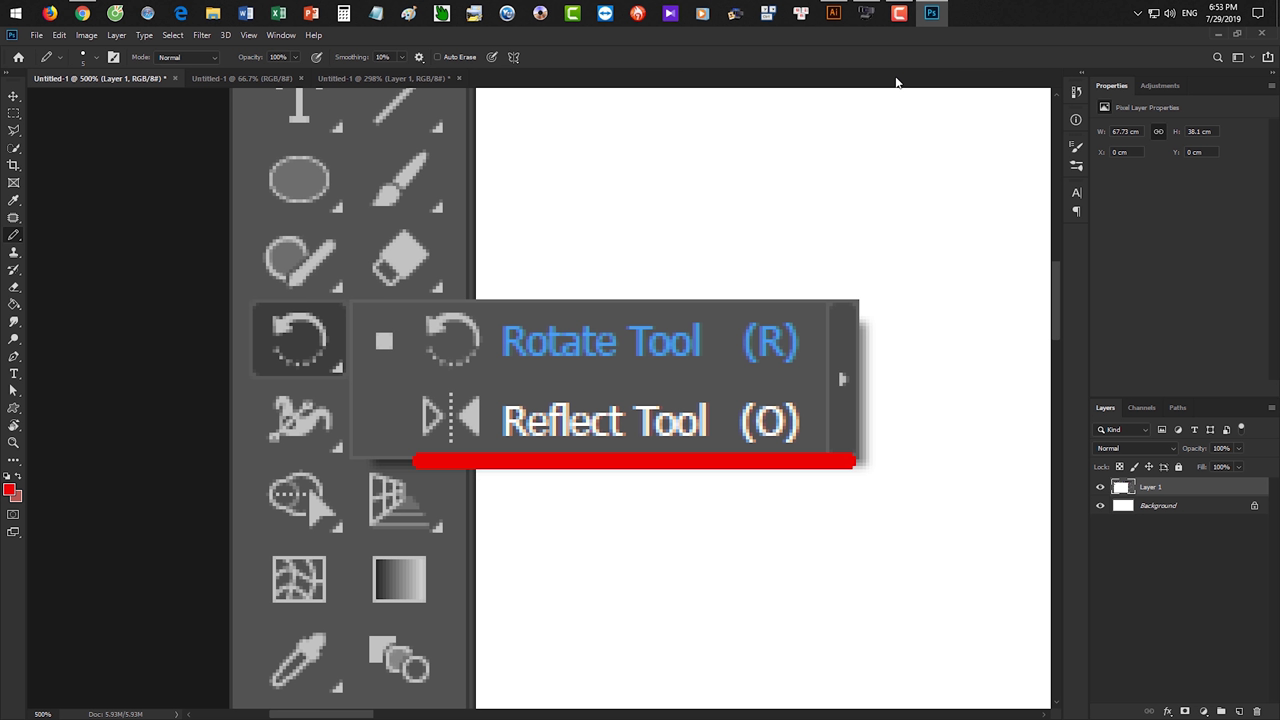
- Switch from Photoshop back to Illustrator's empty artboard
{"action": "left_click", "coordinate": [833, 13]}
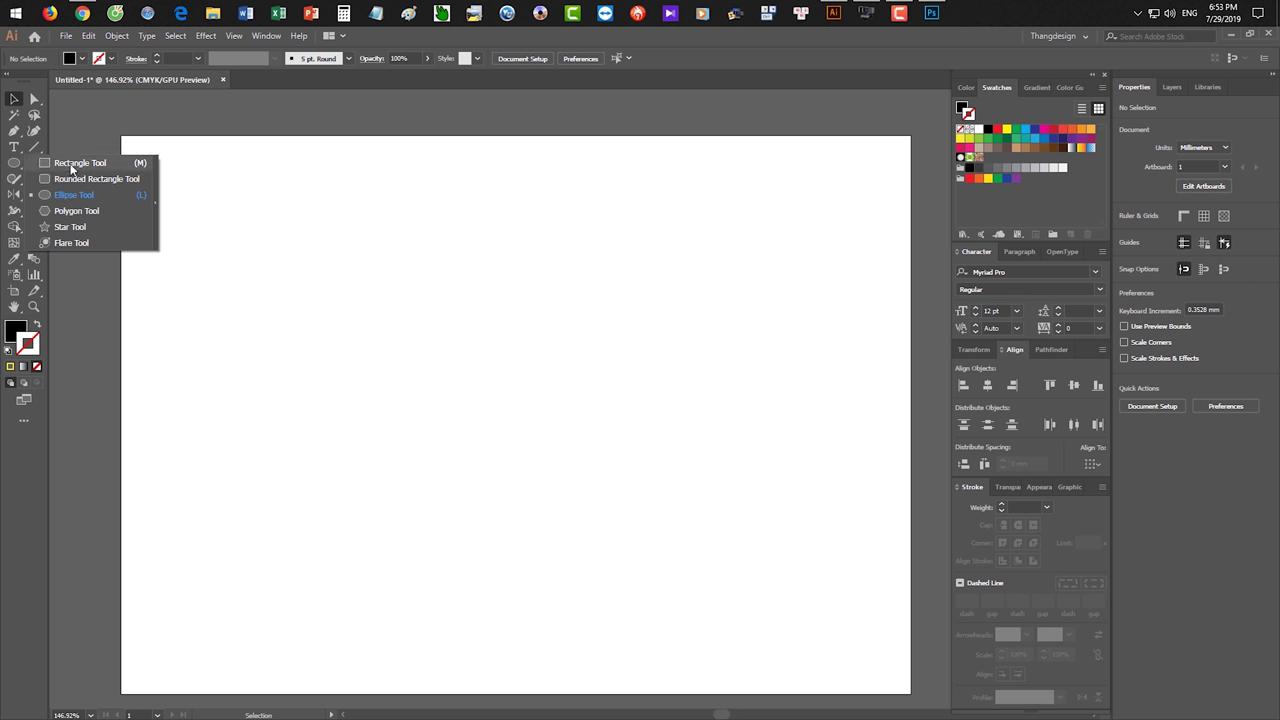
- Draw a square, wide ellipse, circle and five-point star stacked down the page's left side
{"action": "left_click_drag", "start_coordinate": [14, 162], "coordinate": [80, 163]}
{"action": "left_click_drag", "start_coordinate": [287, 251], "coordinate": [354, 318]}
{"action": "key", "text": "v"}
{"action": "left_click_drag", "start_coordinate": [20, 168], "coordinate": [70, 194]}
{"action": "left_click_drag", "start_coordinate": [288, 371], "coordinate": [378, 418]}
{"action": "left_click_drag", "start_coordinate": [271, 458], "coordinate": [361, 546]}
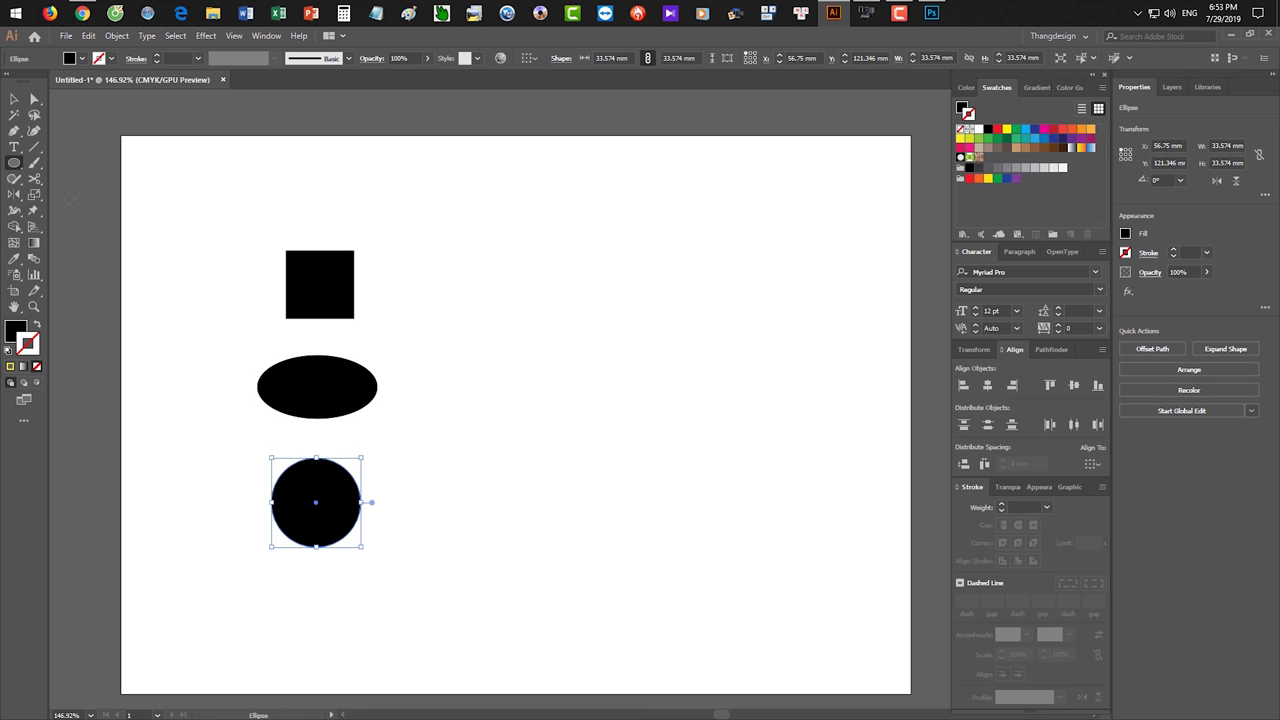
{"action": "left_click_drag", "start_coordinate": [17, 165], "coordinate": [63, 229]}
{"action": "scroll", "coordinate": [286, 434], "scroll_direction": "down", "scroll_amount": 1}
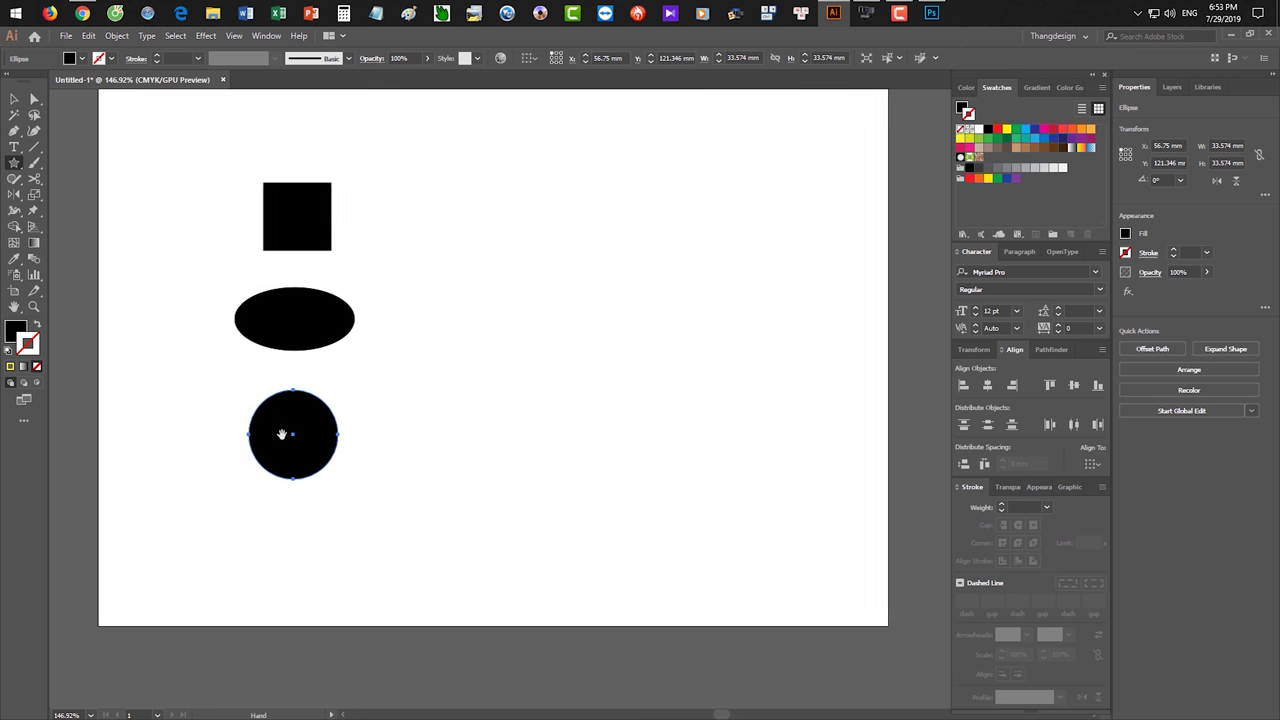
{"action": "left_click_drag", "start_coordinate": [272, 539], "coordinate": [323, 558]}
{"action": "key", "text": "v"}
- Centre the four shapes horizontally on each other and move the column up
{"action": "left_click_drag", "start_coordinate": [407, 562], "coordinate": [209, 171]}
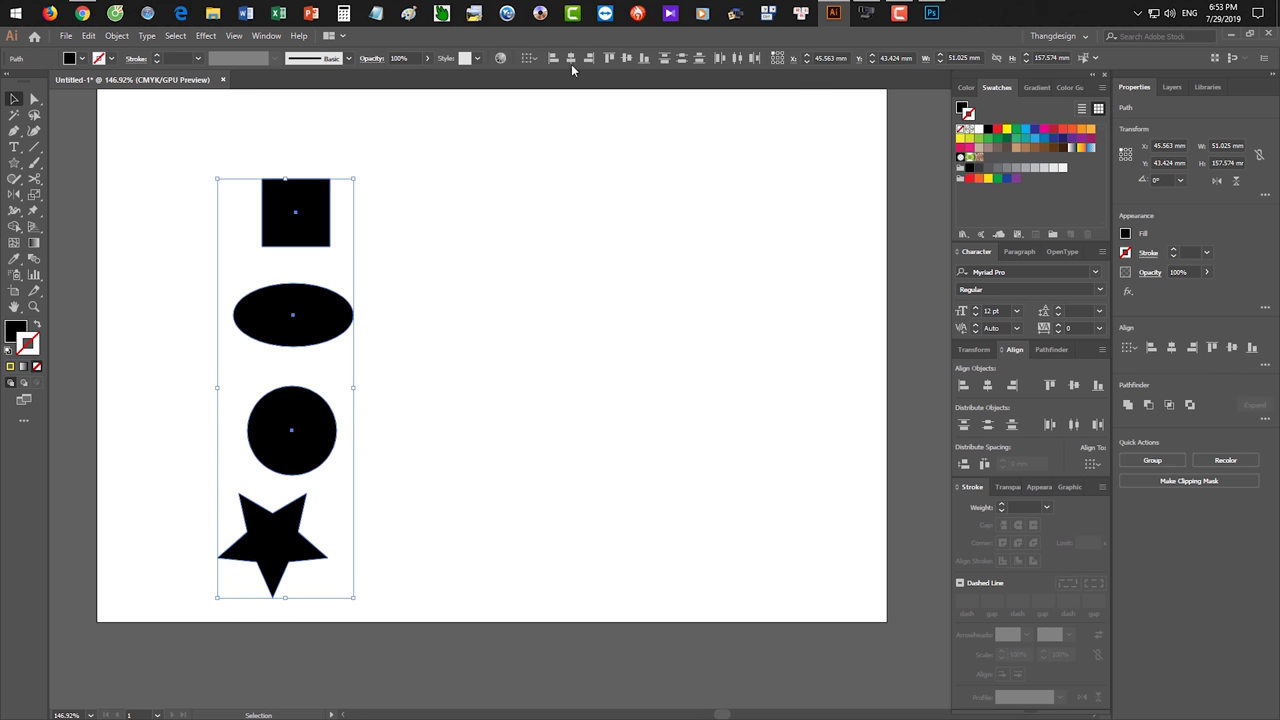
{"action": "left_click", "coordinate": [571, 60]}
{"action": "left_click", "coordinate": [420, 591]}
{"action": "mouse_move", "coordinate": [420, 598]}
{"action": "left_mouse_down"}
{"action": "mouse_move", "coordinate": [252, 184]}
{"action": "mouse_move", "coordinate": [283, 176]}
{"action": "left_mouse_up"}
- Fill the square red, the ellipse yellow and the circle blue
{"action": "left_click", "coordinate": [312, 165]}
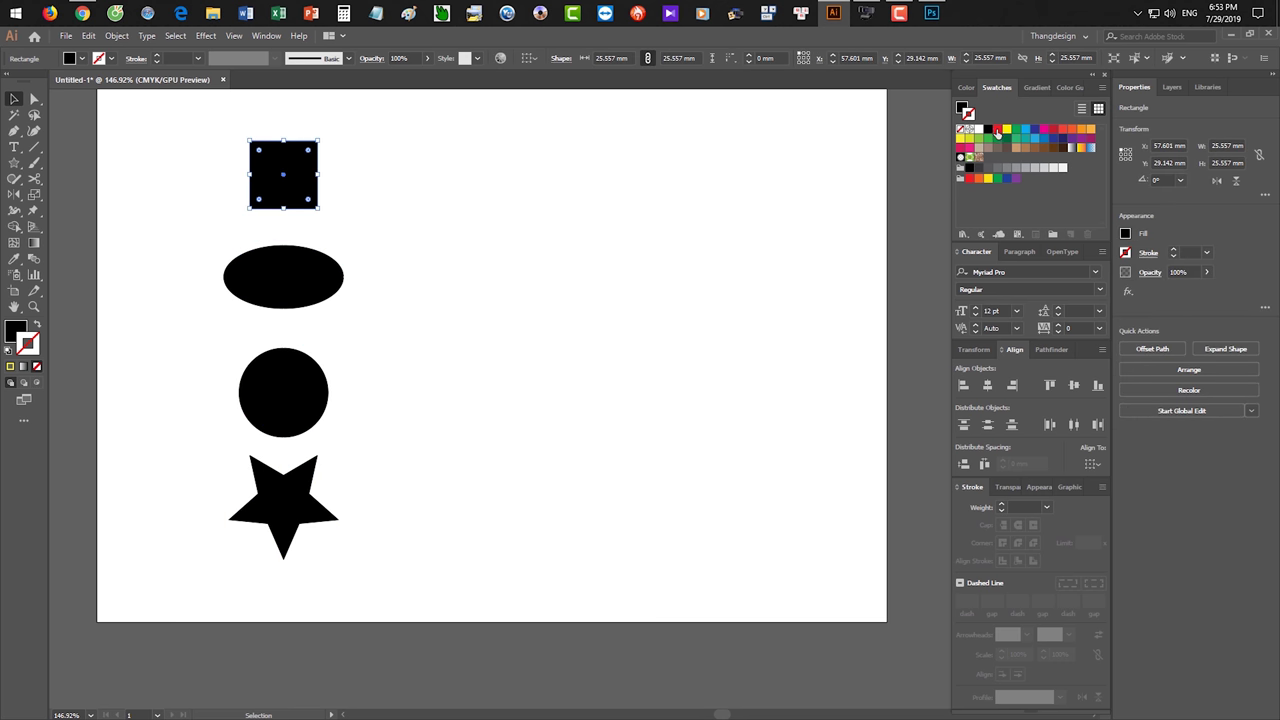
{"action": "left_click", "coordinate": [997, 130]}
{"action": "key", "text": "shift+x"}
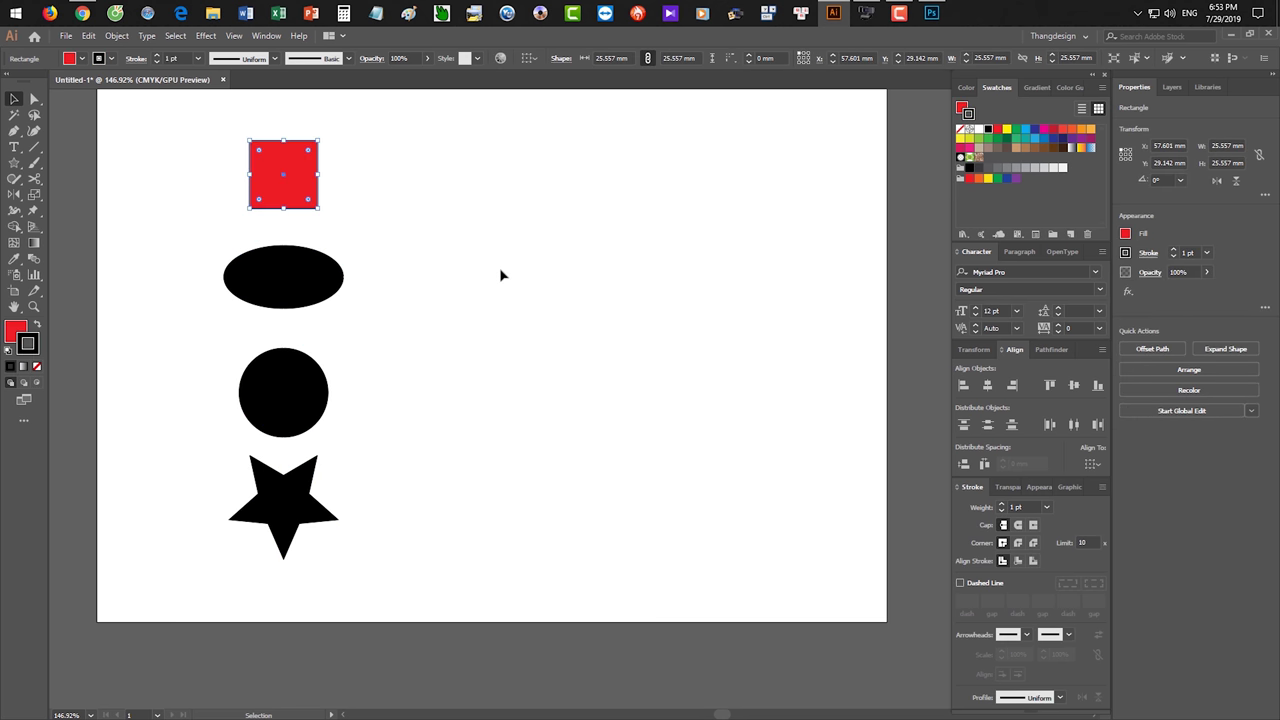
{"action": "left_click", "coordinate": [338, 286]}
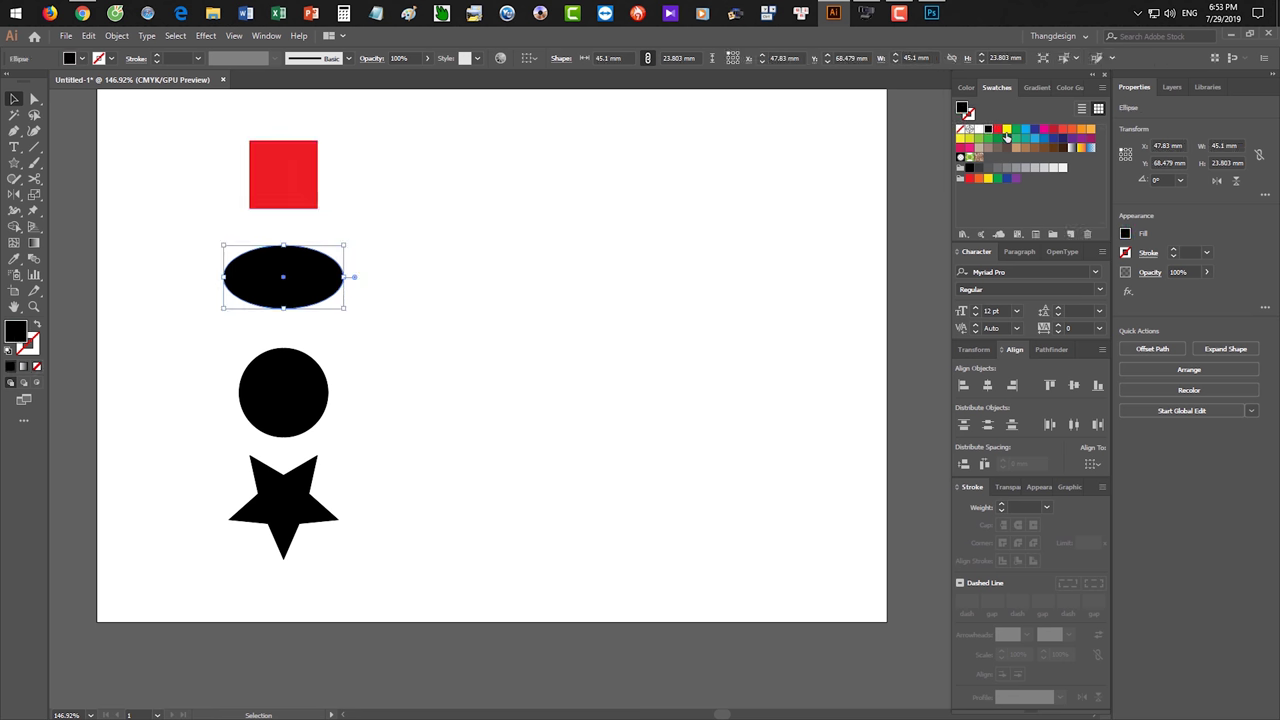
{"action": "left_click", "coordinate": [1005, 131]}
{"action": "left_click", "coordinate": [296, 383]}
{"action": "left_click", "coordinate": [1035, 139]}
- Fill the star purple and shift the whole column up and left
{"action": "left_click", "coordinate": [237, 489]}
{"action": "left_click", "coordinate": [262, 510]}
{"action": "left_click", "coordinate": [1035, 139]}
{"action": "left_click", "coordinate": [674, 291]}
{"action": "left_click", "coordinate": [329, 510]}
{"action": "left_click", "coordinate": [1088, 143]}
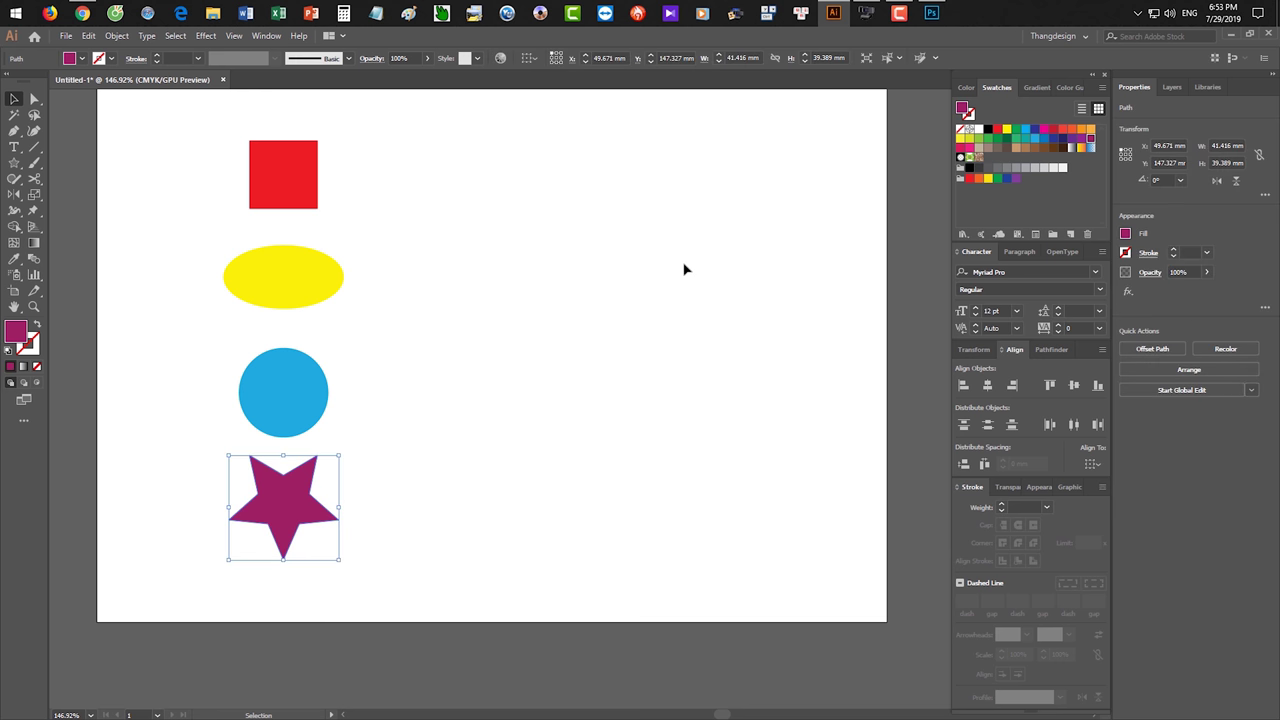
{"action": "left_click", "coordinate": [558, 440]}
{"action": "left_click", "coordinate": [538, 471], "text": "ctrl+alt"}
{"action": "mouse_move", "coordinate": [510, 505]}
{"action": "left_mouse_down"}
{"action": "mouse_move", "coordinate": [320, 206]}
{"action": "mouse_move", "coordinate": [241, 181]}
{"action": "left_mouse_up"}
{"action": "left_click", "coordinate": [400, 522]}
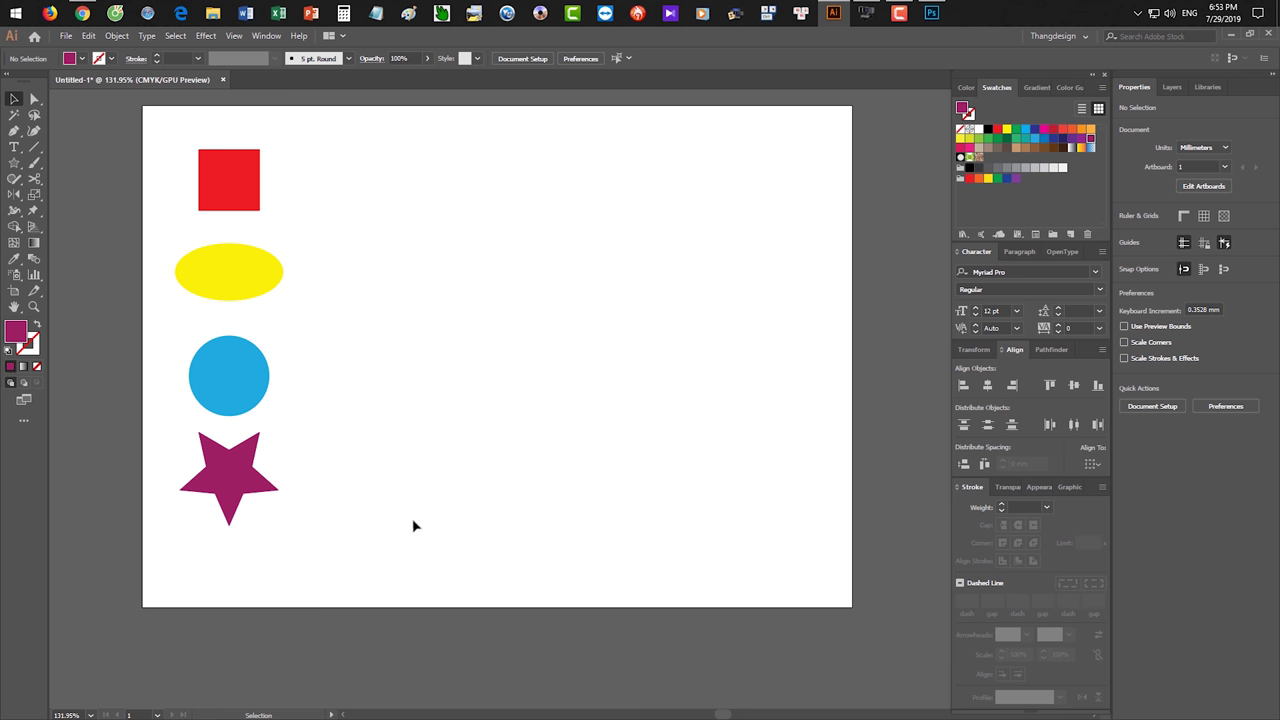
- Copy the four-shape column straight across to the right side of the page
{"action": "left_click_drag", "start_coordinate": [451, 548], "coordinate": [170, 140]}
{"action": "mouse_move", "coordinate": [234, 186]}
{"action": "left_mouse_down"}
{"action": "mouse_move", "coordinate": [640, 201]}
{"action": "mouse_move", "coordinate": [610, 193]}
{"action": "left_mouse_up"}
{"action": "left_click", "coordinate": [723, 323]}
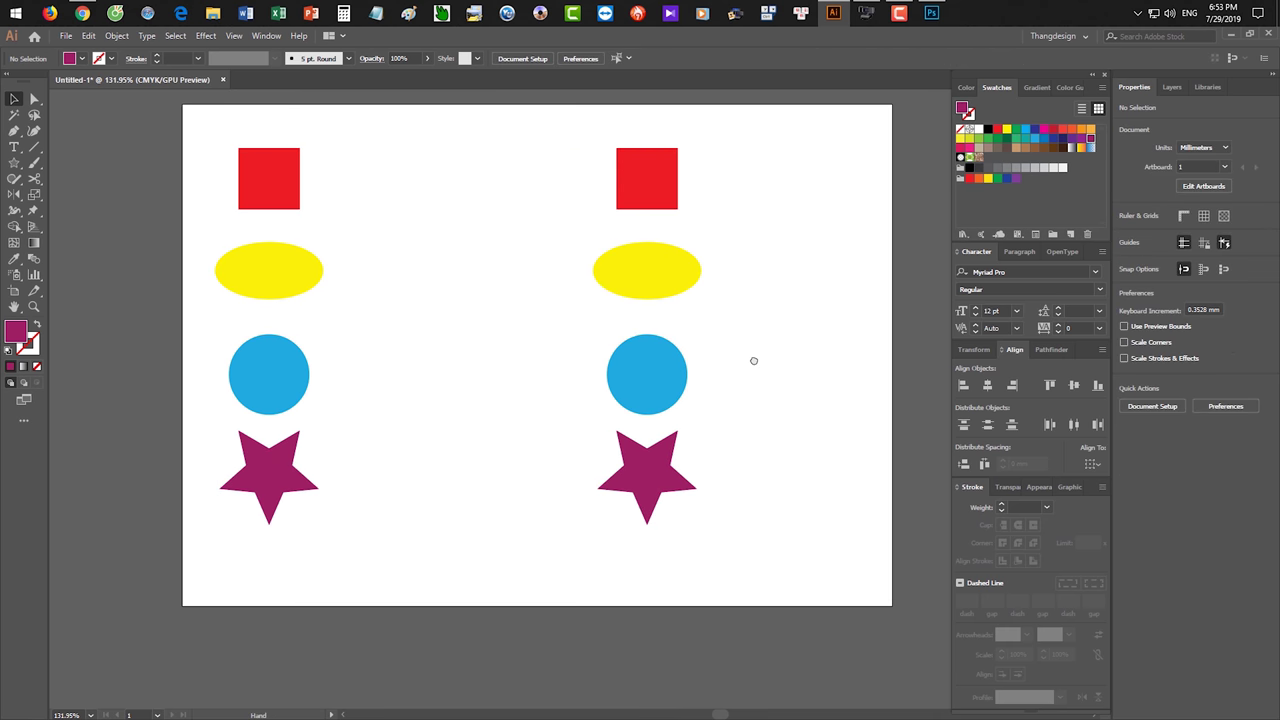
- Place mirrored copies of the red square, yellow ellipse, blue circle and star in a middle column
{"action": "left_click", "coordinate": [270, 169]}
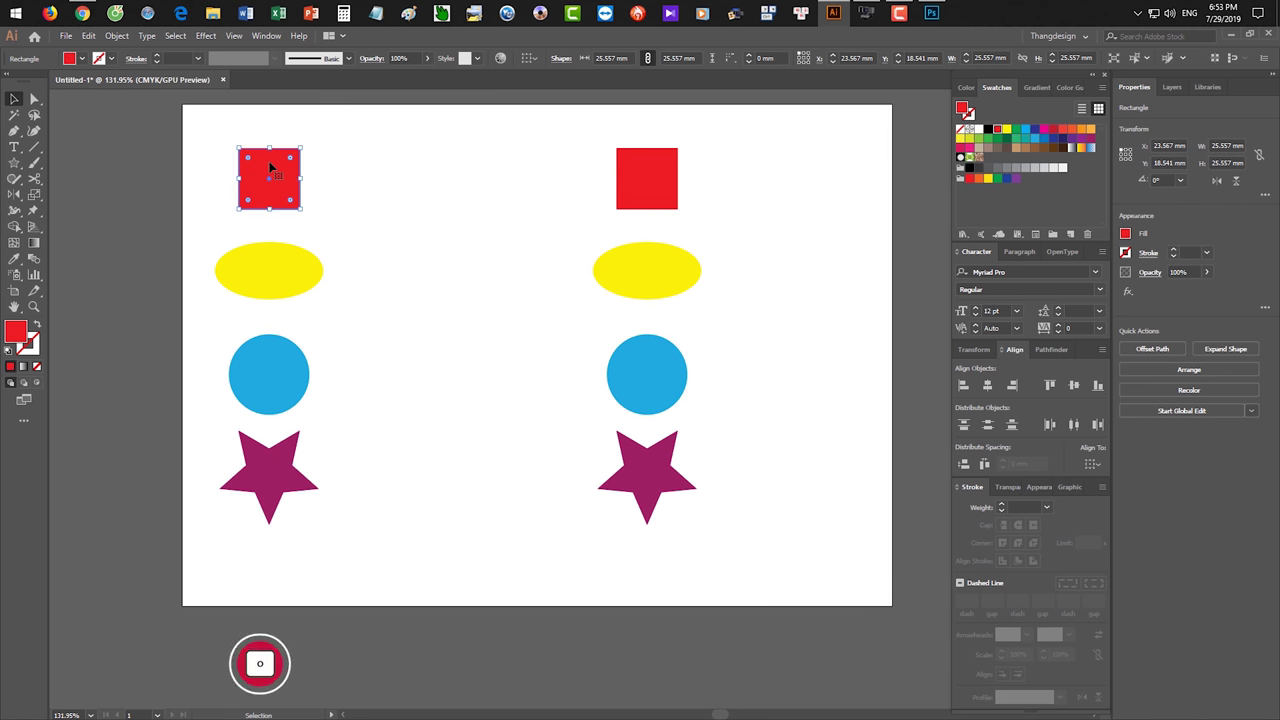
{"action": "key", "text": "o"}
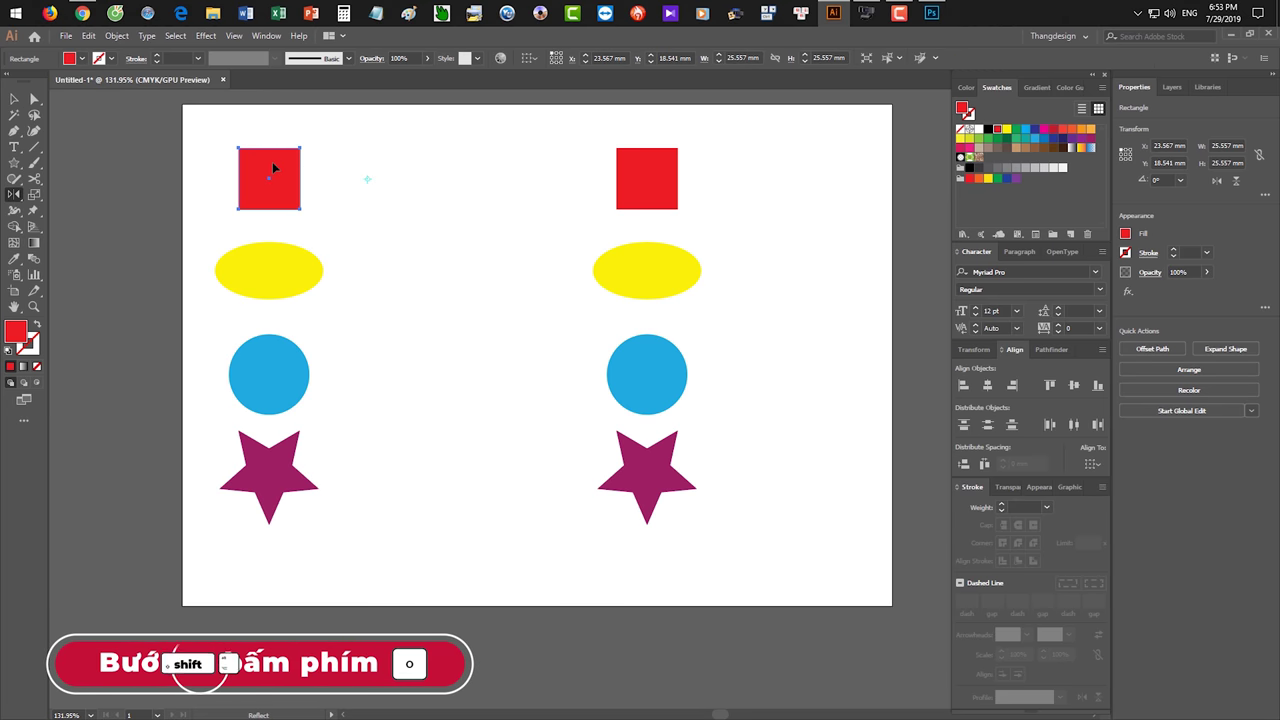
{"action": "left_click_drag", "start_coordinate": [274, 166], "coordinate": [472, 168]}
{"action": "key", "text": "shift"}
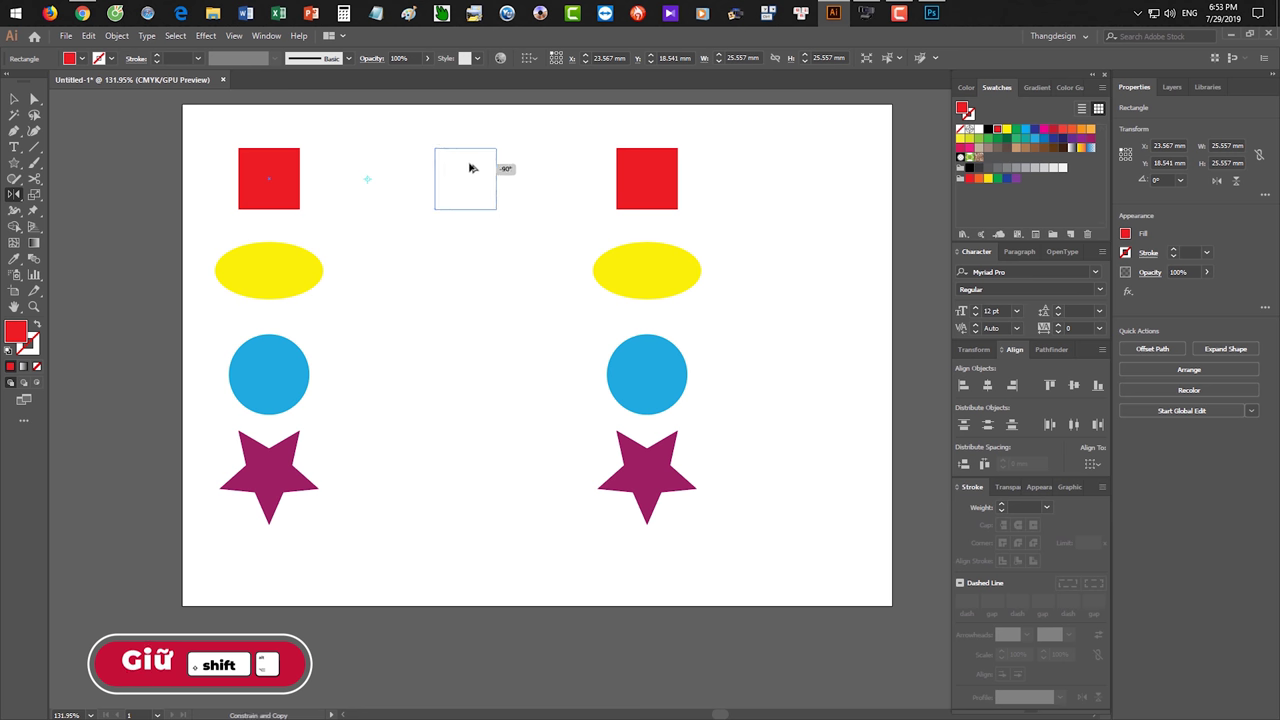
{"action": "left_click_drag", "start_coordinate": [472, 168], "coordinate": [472, 168]}
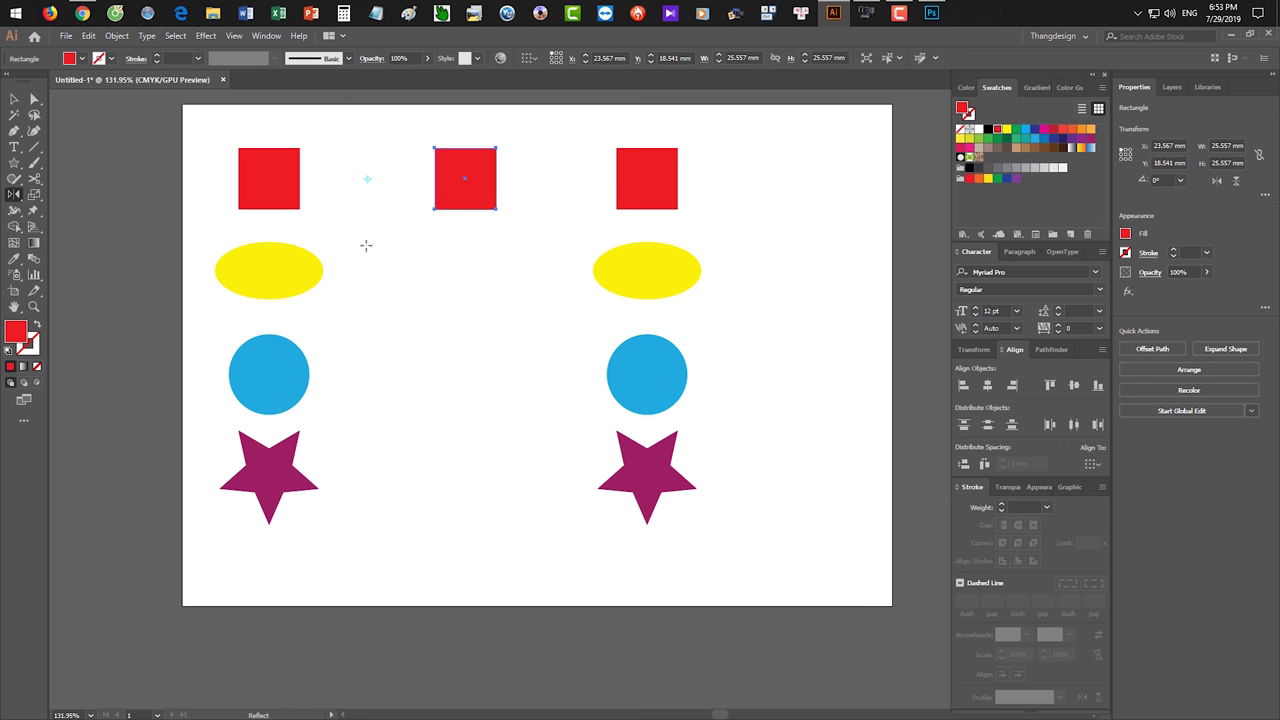
{"action": "left_click", "coordinate": [278, 277], "text": "ctrl"}
{"action": "left_click_drag", "start_coordinate": [340, 273], "coordinate": [594, 266]}
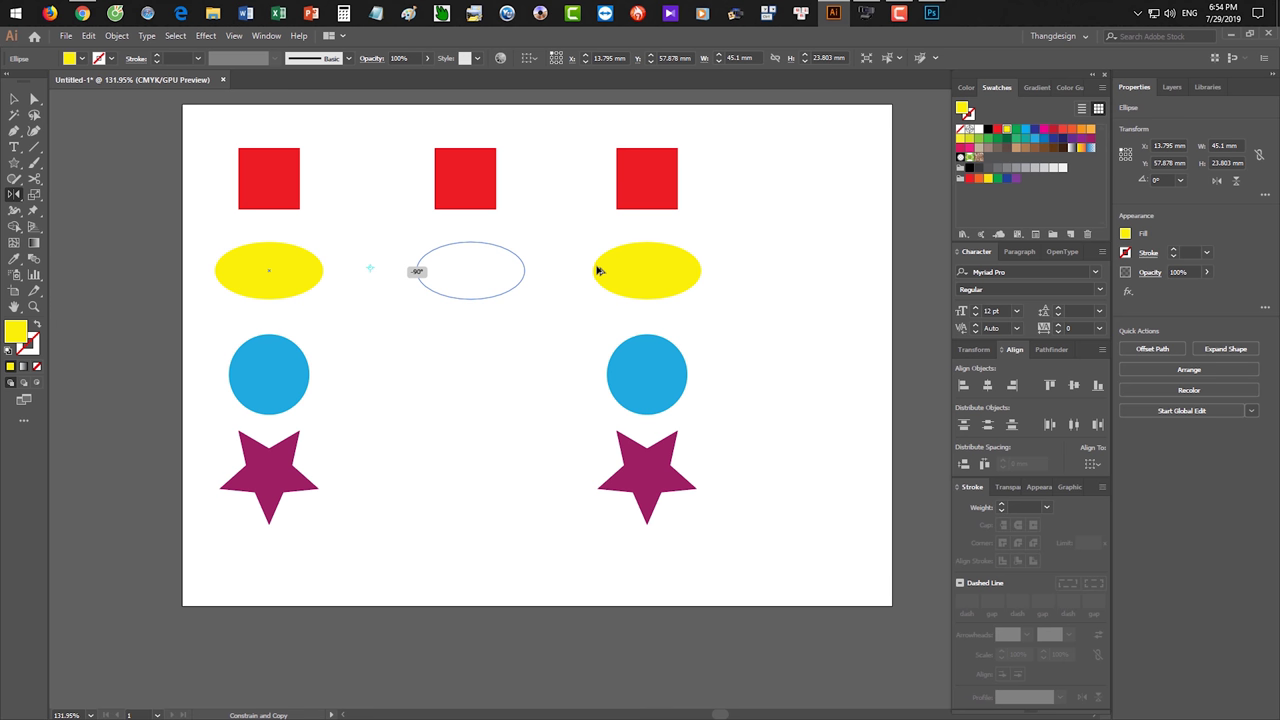
{"action": "left_click", "coordinate": [274, 376], "text": "ctrl"}
{"action": "left_click", "coordinate": [363, 371]}
{"action": "left_click_drag", "start_coordinate": [290, 372], "coordinate": [517, 371]}
{"action": "left_click", "coordinate": [275, 466], "text": "ctrl"}
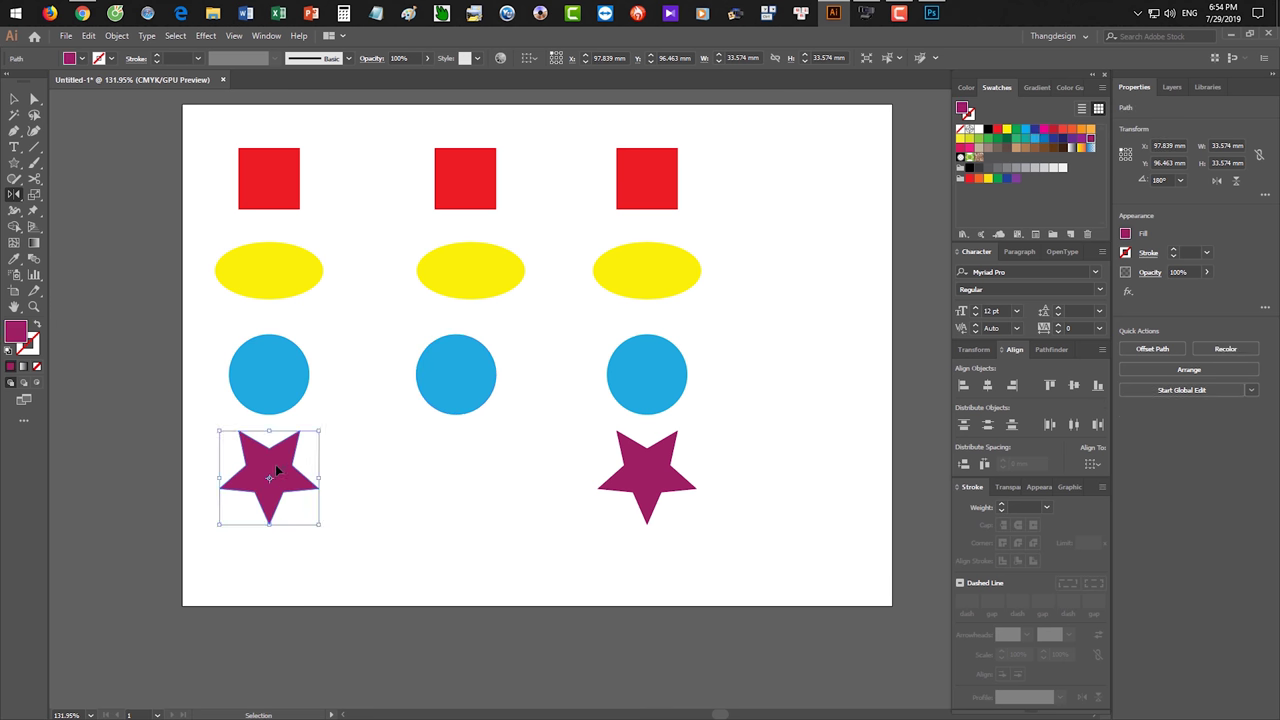
{"action": "left_click", "coordinate": [360, 469]}
{"action": "left_click_drag", "start_coordinate": [300, 470], "coordinate": [515, 477]}
- Pan the view and select the red square in the right-hand column
{"action": "key", "text": "v"}
{"action": "left_click", "coordinate": [603, 546]}
{"action": "left_click_drag", "start_coordinate": [686, 572], "coordinate": [633, 570]}
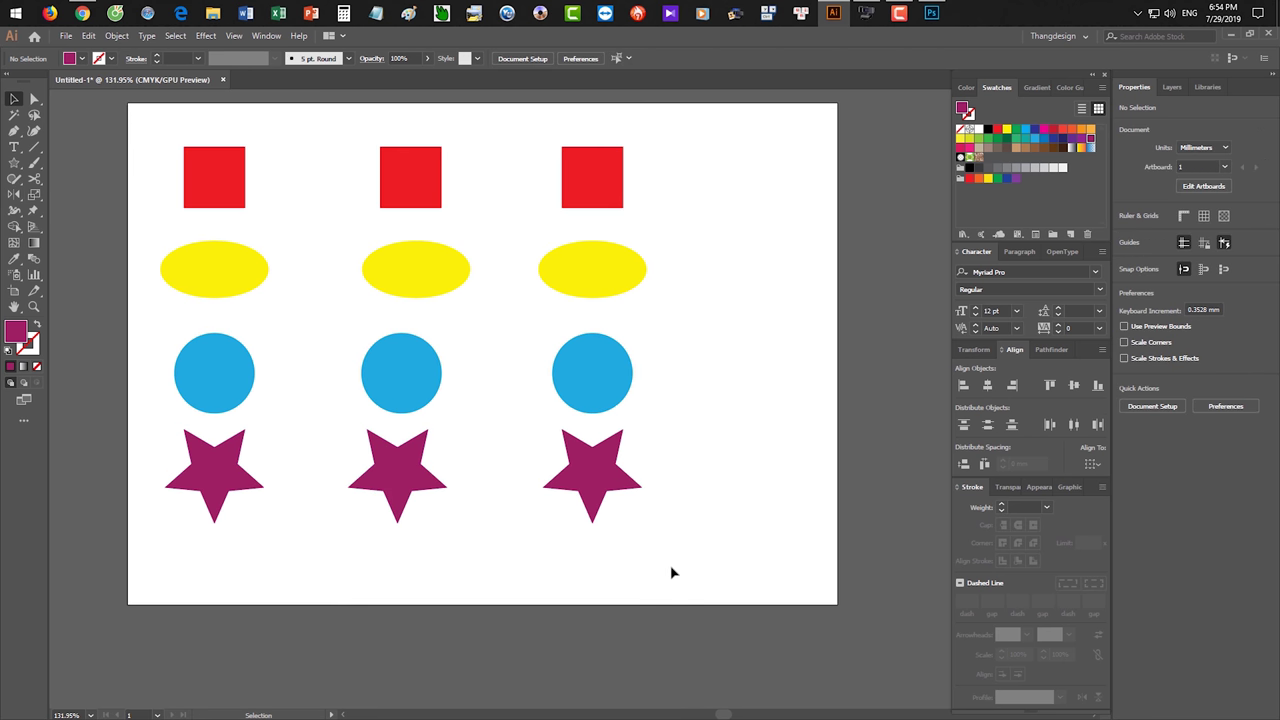
{"action": "left_click", "coordinate": [590, 158]}
{"action": "key", "text": "r"}
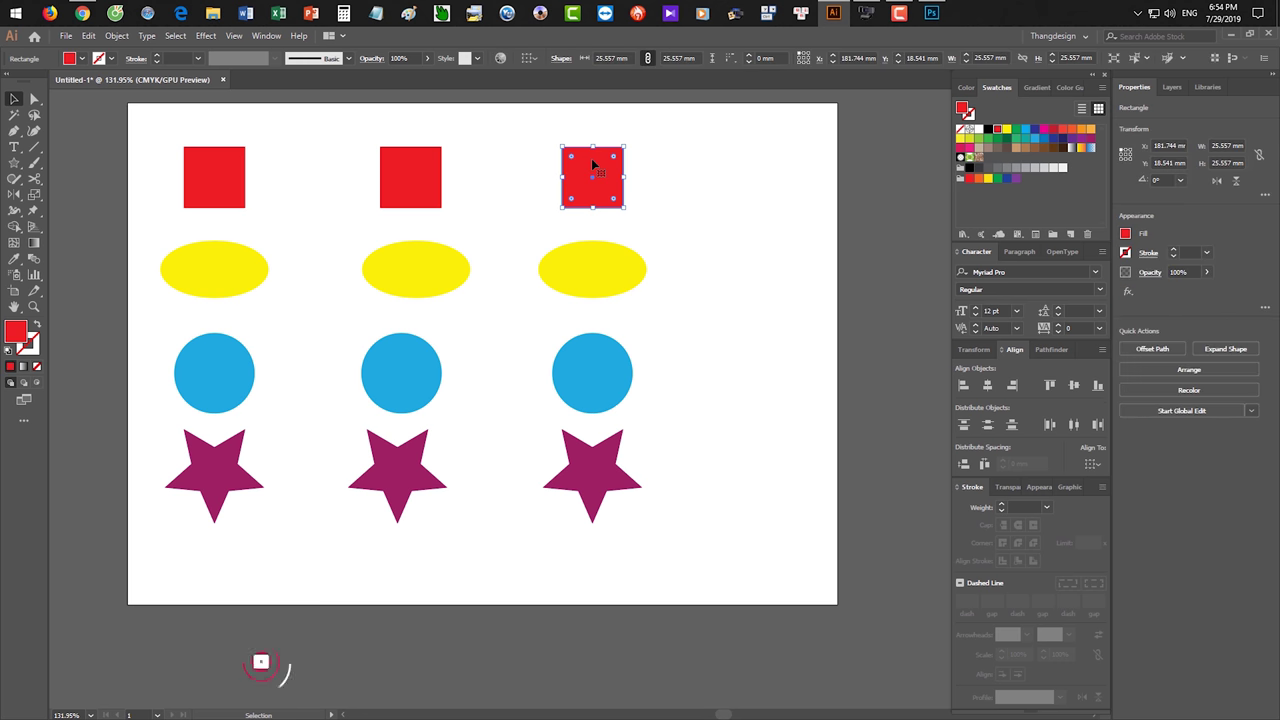
- Make 180°-rotated copies of the third-column square, ellipse, circle and star on the right, then select the middle column
{"action": "key", "text": "r"}
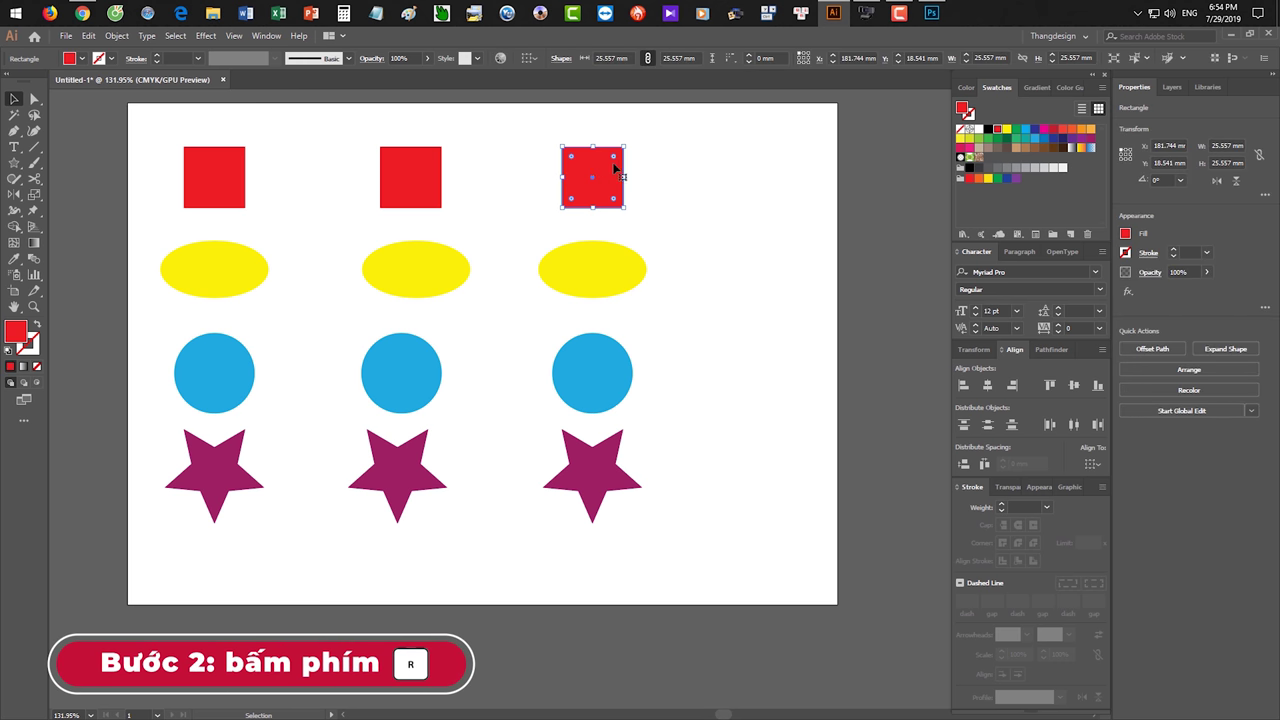
{"action": "left_click_drag", "start_coordinate": [604, 168], "coordinate": [734, 188]}
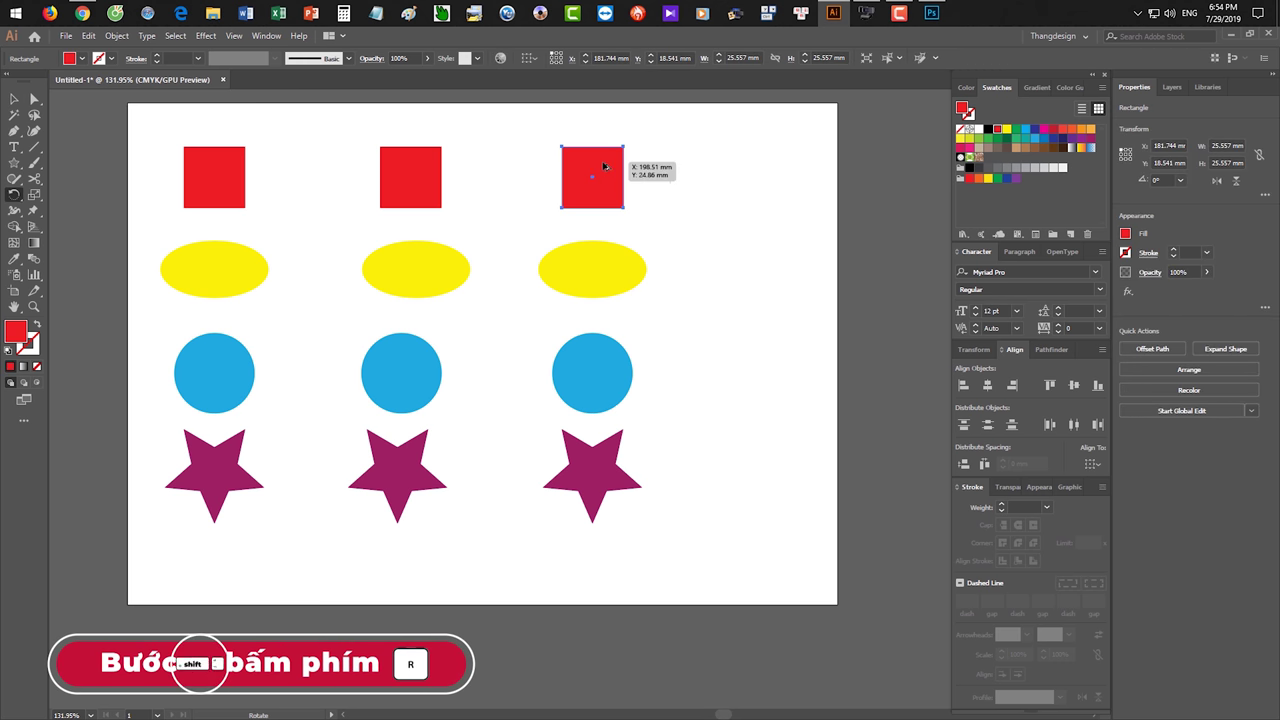
{"action": "left_click", "coordinate": [604, 280], "text": "ctrl"}
{"action": "left_click", "coordinate": [681, 267]}
{"action": "left_click_drag", "start_coordinate": [640, 254], "coordinate": [786, 270]}
{"action": "left_click", "coordinate": [597, 380], "text": "ctrl"}
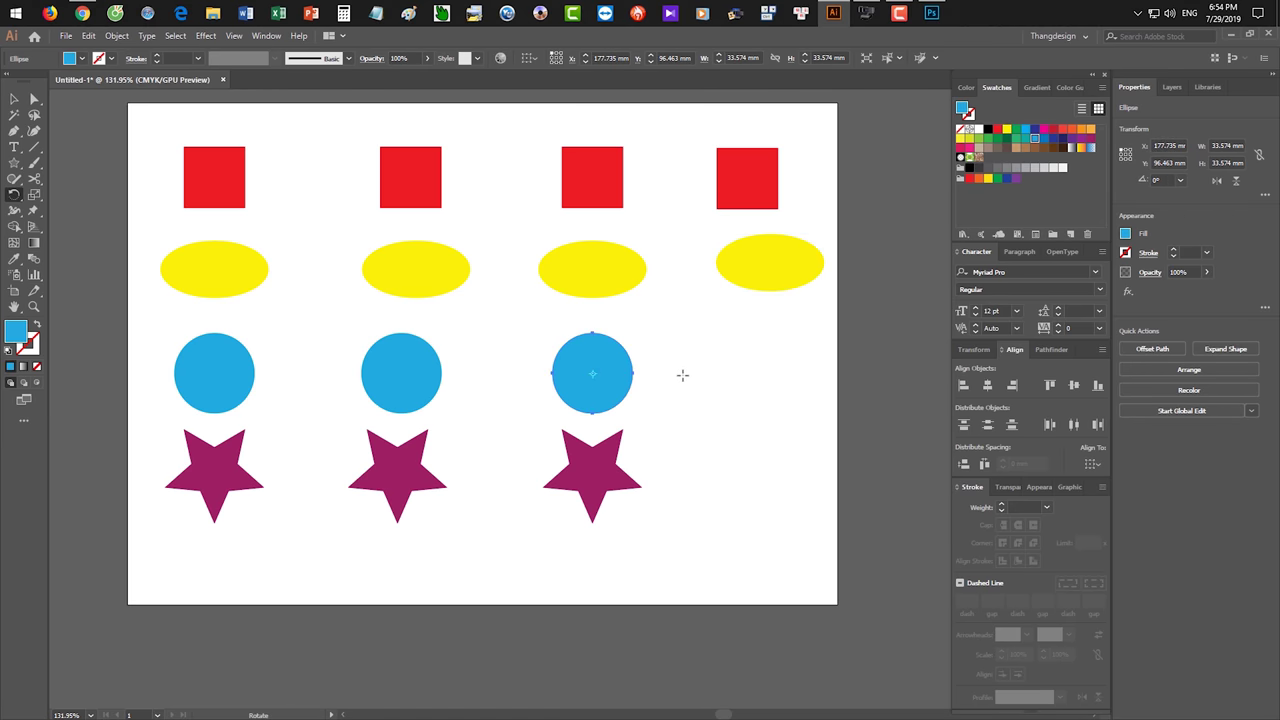
{"action": "left_click_drag", "start_coordinate": [598, 372], "coordinate": [773, 375]}
{"action": "left_click", "coordinate": [625, 468], "text": "ctrl"}
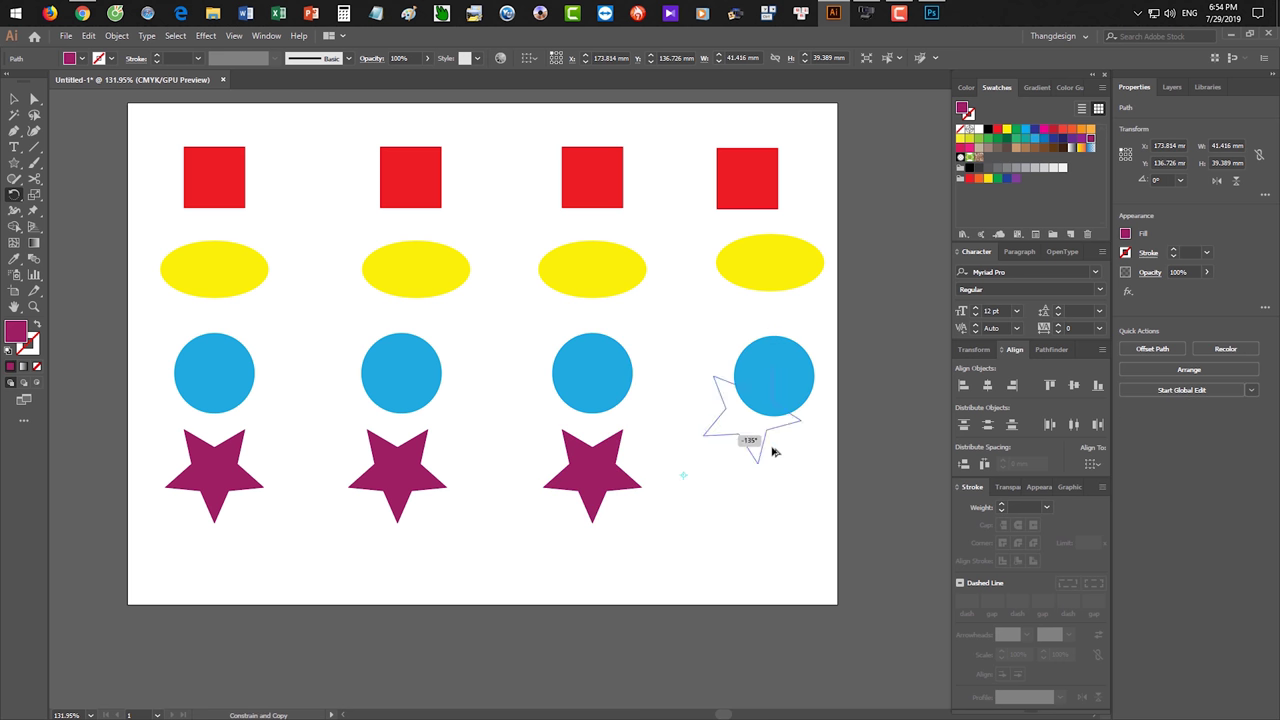
{"action": "left_click_drag", "start_coordinate": [586, 459], "coordinate": [780, 490]}
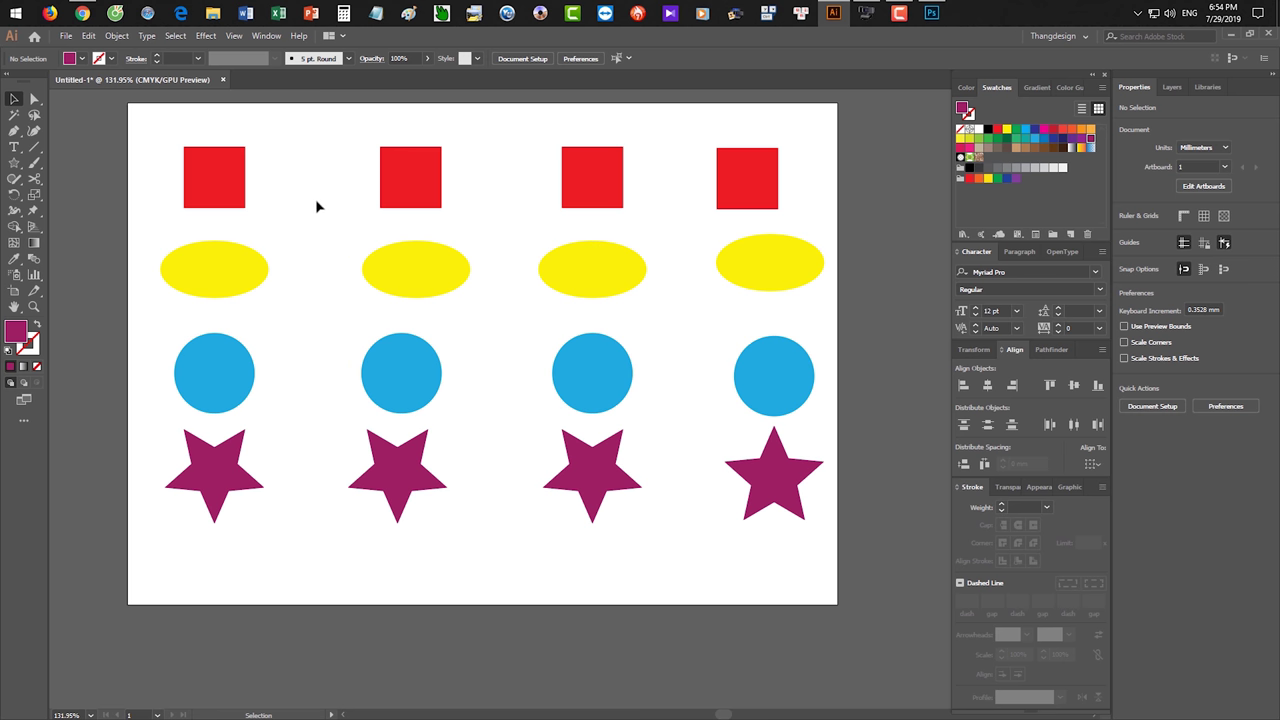
{"action": "mouse_move", "coordinate": [331, 127]}
{"action": "left_mouse_down"}
{"action": "mouse_move", "coordinate": [393, 428]}
{"action": "mouse_move", "coordinate": [471, 457]}
{"action": "left_mouse_up"}
- Delete the fourth and middle columns of shapes
{"action": "left_click", "coordinate": [654, 237]}
{"action": "mouse_move", "coordinate": [329, 127]}
{"action": "left_mouse_down"}
{"action": "mouse_move", "coordinate": [421, 372]}
{"action": "mouse_move", "coordinate": [435, 475]}
{"action": "left_mouse_up"}
{"action": "left_click_drag", "start_coordinate": [696, 122], "coordinate": [869, 432]}
{"action": "left_click_drag", "start_coordinate": [704, 128], "coordinate": [834, 543]}
{"action": "key", "text": "Delete"}
{"action": "left_click_drag", "start_coordinate": [336, 160], "coordinate": [404, 540]}
{"action": "key", "text": "Delete"}
- Add a 'Thangdesign' text label, move it onto the left red square, and select the right-column shapes
{"action": "left_click_drag", "start_coordinate": [371, 369], "coordinate": [463, 434]}
{"action": "key", "text": "t"}
{"action": "left_click", "coordinate": [451, 354]}
{"action": "type", "text": "Thangdesign"}
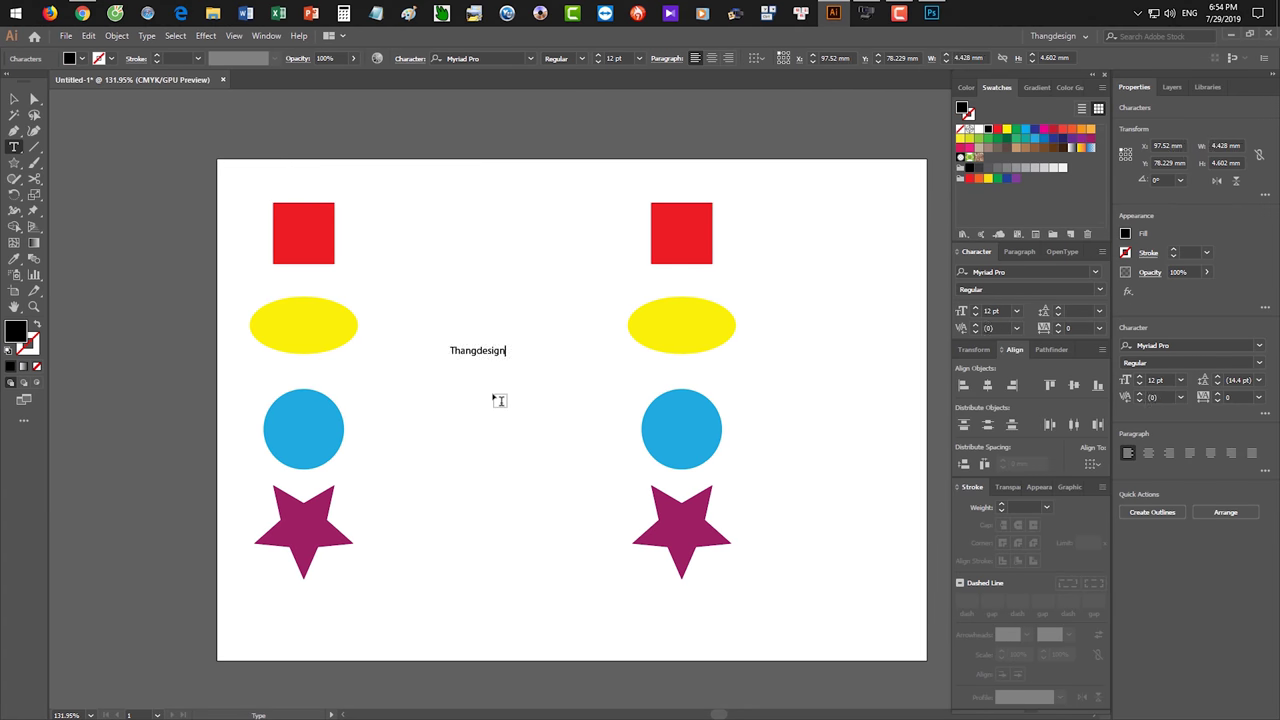
{"action": "key", "text": "Escape"}
{"action": "left_click", "coordinate": [491, 331]}
{"action": "mouse_move", "coordinate": [478, 350]}
{"action": "left_mouse_down"}
{"action": "mouse_move", "coordinate": [305, 230]}
{"action": "mouse_move", "coordinate": [320, 530]}
{"action": "left_mouse_up"}
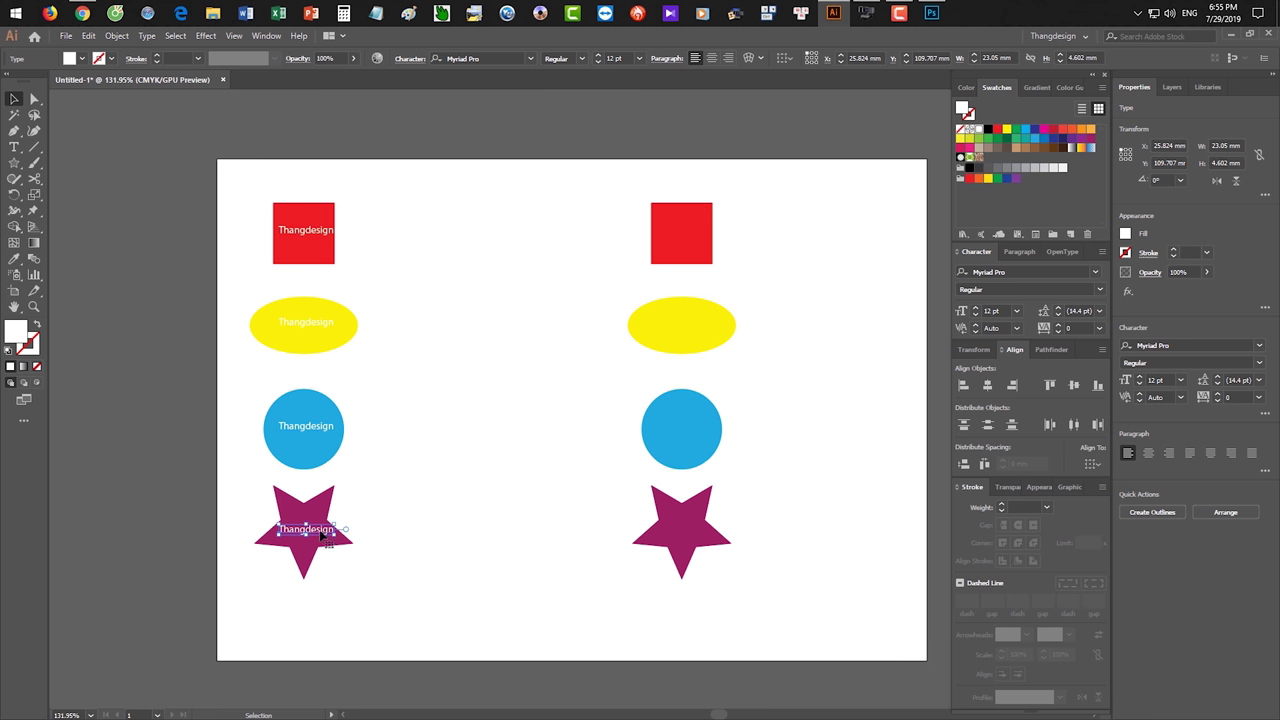
{"action": "left_click_drag", "start_coordinate": [552, 108], "coordinate": [759, 561]}
- Delete the right-column shapes and copy the labelled left column to the right
{"action": "key", "text": "Delete"}
{"action": "left_click_drag", "start_coordinate": [640, 629], "coordinate": [214, 157]}
{"action": "mouse_move", "coordinate": [279, 248]}
{"action": "left_mouse_down"}
{"action": "mouse_move", "coordinate": [712, 248]}
{"action": "mouse_move", "coordinate": [688, 248]}
{"action": "left_mouse_up"}
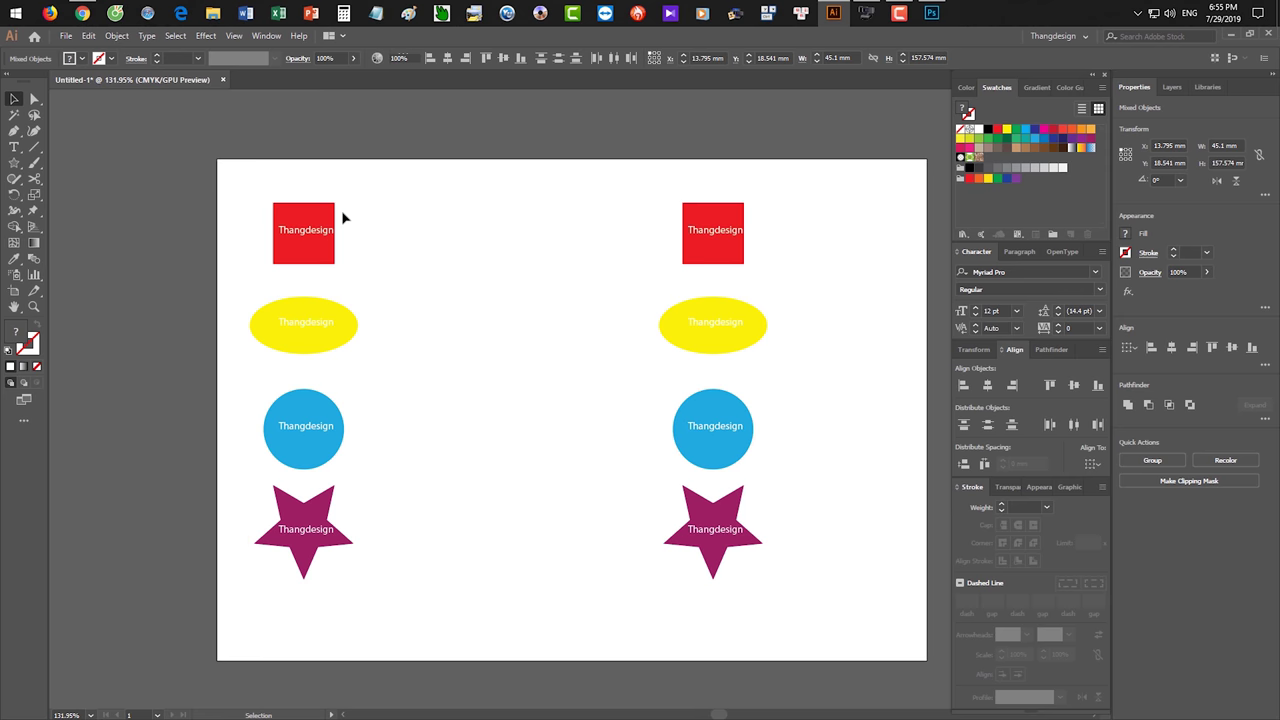
- Place a mirrored copy of the labelled red square in a new column
{"action": "left_click_drag", "start_coordinate": [224, 178], "coordinate": [398, 286]}
{"action": "key", "text": "o"}
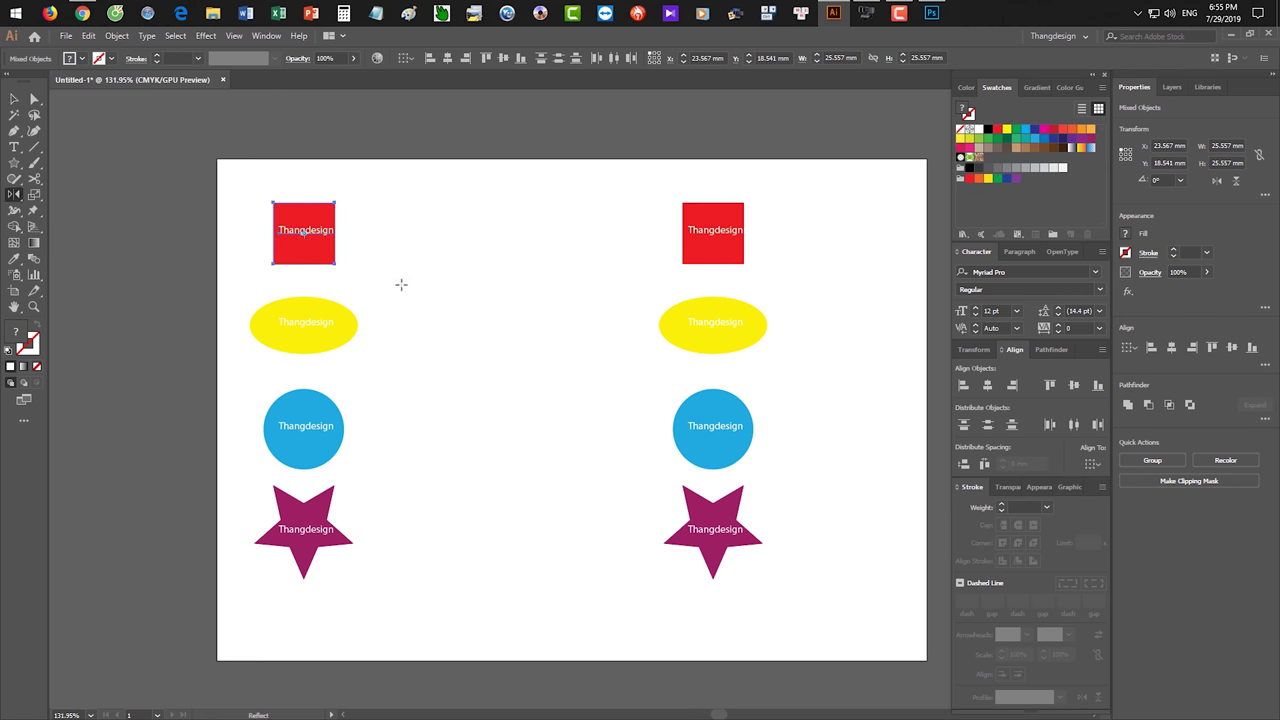
{"action": "left_click", "coordinate": [379, 233]}
{"action": "left_click_drag", "start_coordinate": [322, 219], "coordinate": [441, 202]}
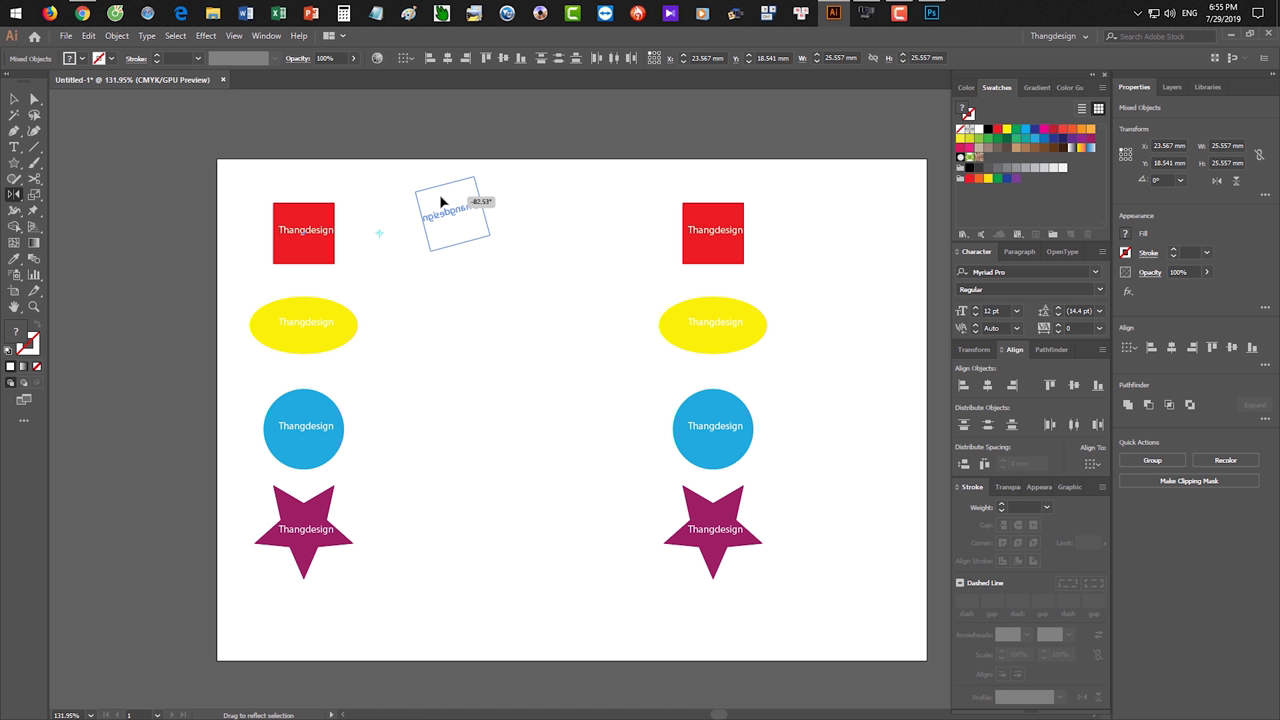
{"action": "left_click_drag", "start_coordinate": [441, 202], "coordinate": [440, 206]}
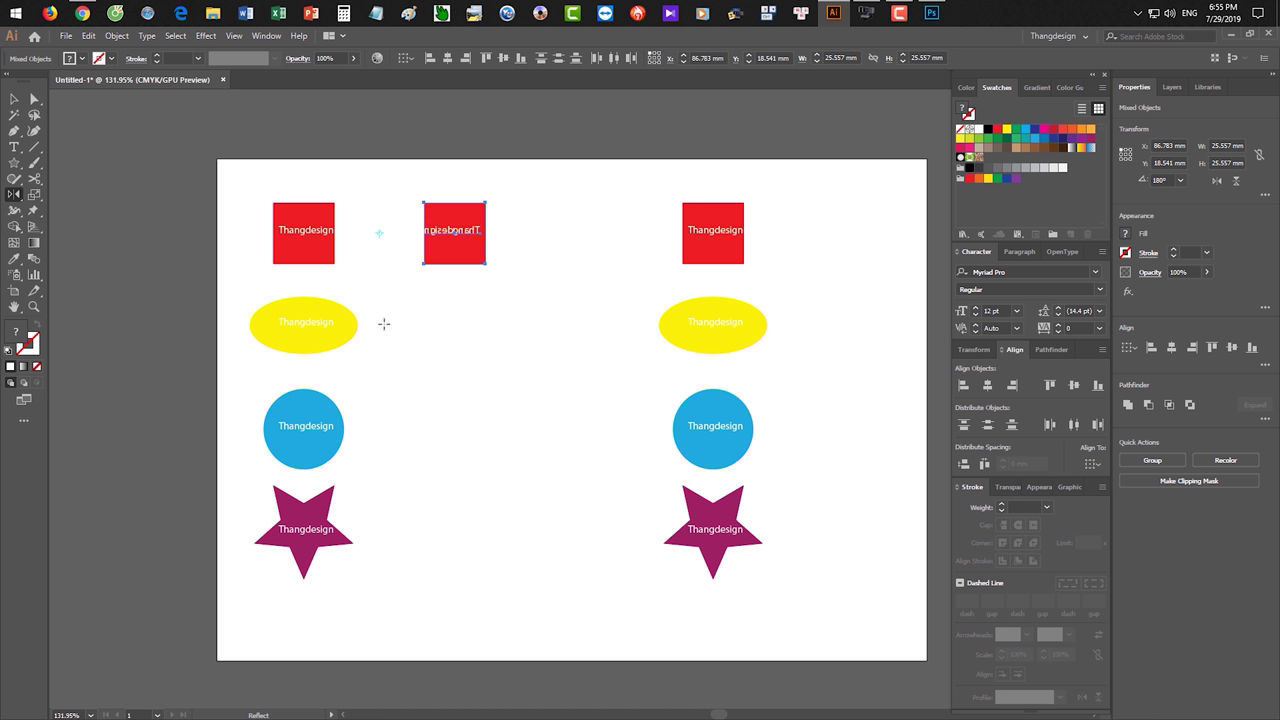
{"action": "key", "text": "v"}
- Add mirrored copies of the labelled yellow ellipse and blue circle
{"action": "mouse_move", "coordinate": [246, 294]}
{"action": "left_mouse_down"}
{"action": "mouse_move", "coordinate": [371, 363]}
{"action": "mouse_move", "coordinate": [240, 306]}
{"action": "left_mouse_up"}
{"action": "key", "text": "o"}
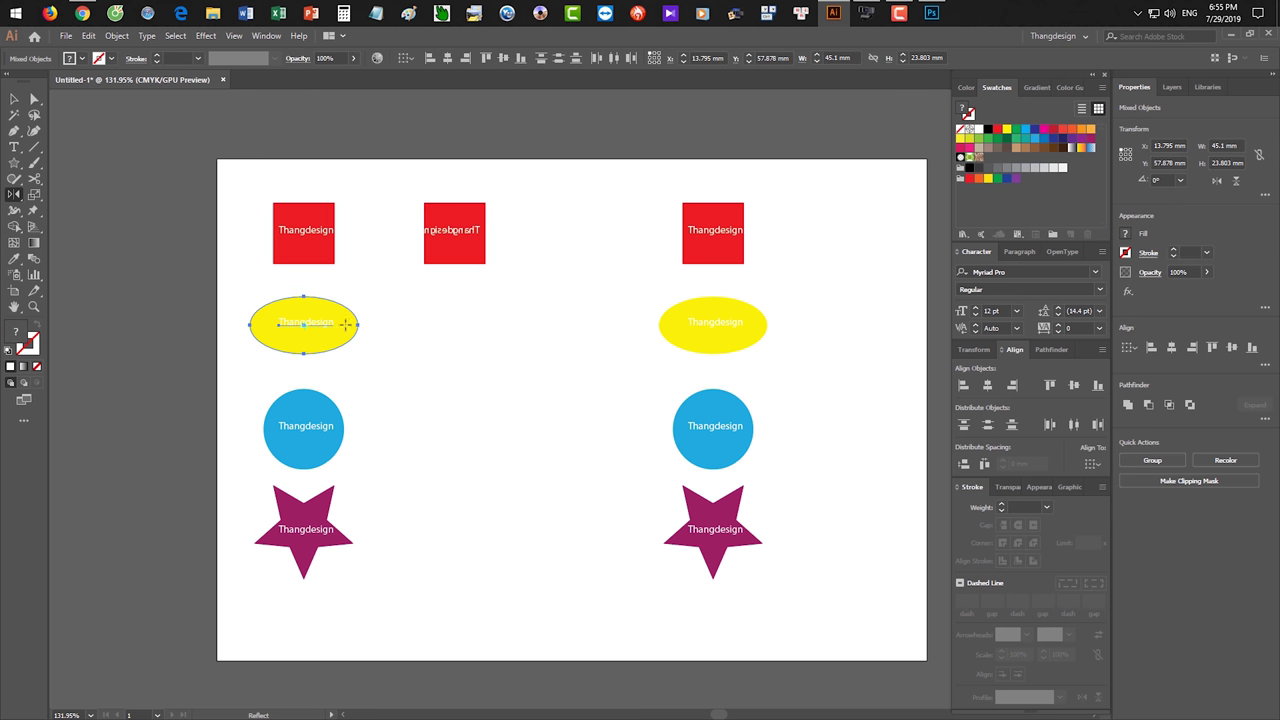
{"action": "left_click_drag", "start_coordinate": [393, 326], "coordinate": [428, 325]}
{"action": "key", "text": "v"}
{"action": "left_click_drag", "start_coordinate": [401, 448], "coordinate": [258, 398]}
{"action": "key", "text": "o"}
{"action": "left_click", "coordinate": [386, 432]}
{"action": "left_click_drag", "start_coordinate": [329, 424], "coordinate": [557, 446]}
{"action": "key", "text": "v"}
- Add a mirrored copy of the labelled star, then deselect and view the whole grid
{"action": "left_click_drag", "start_coordinate": [457, 514], "coordinate": [249, 500]}
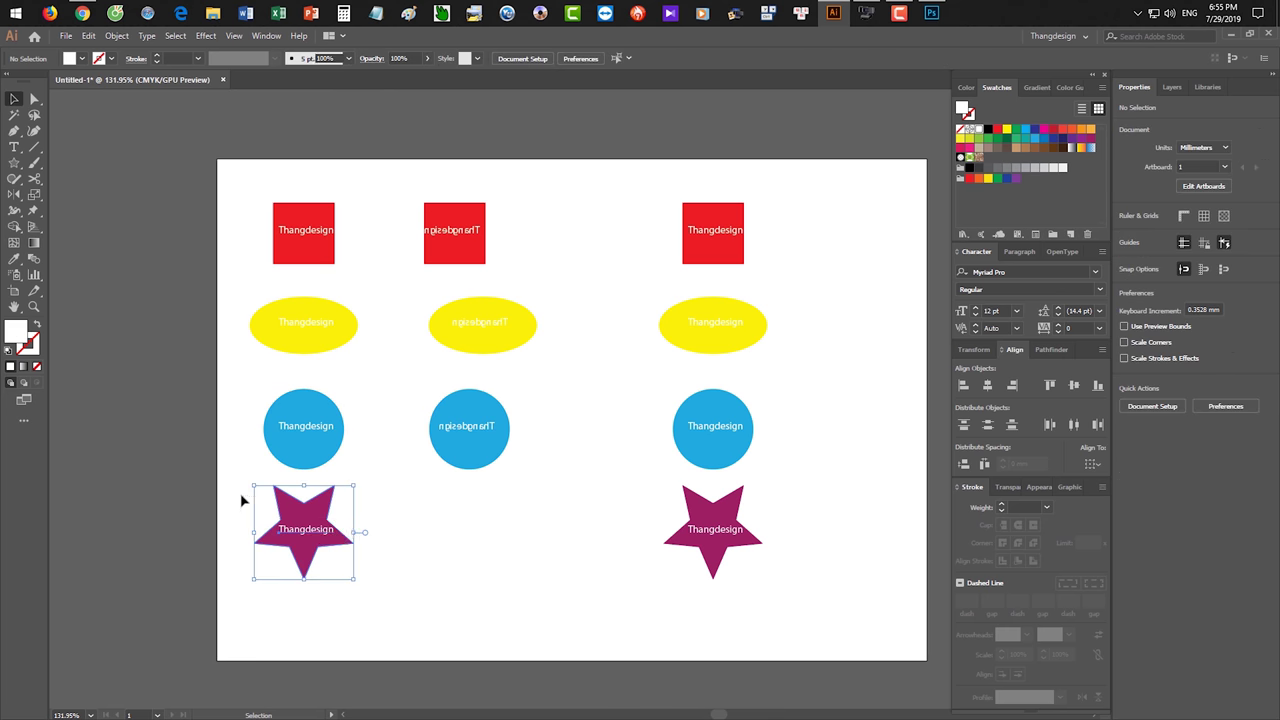
{"action": "key", "text": "o"}
{"action": "left_click", "coordinate": [397, 538]}
{"action": "left_click_drag", "start_coordinate": [352, 522], "coordinate": [449, 529]}
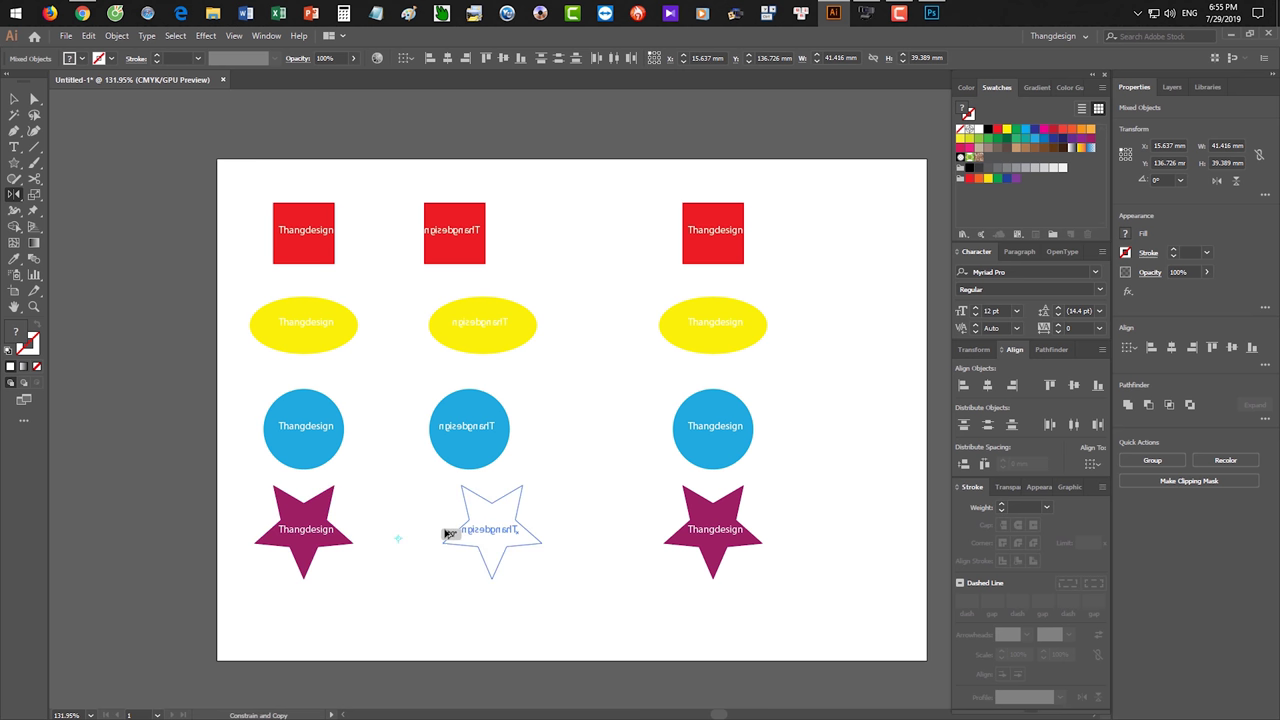
{"action": "key", "text": "v"}
{"action": "left_click", "coordinate": [616, 287]}
{"action": "scroll", "coordinate": [626, 251], "scroll_direction": "down", "scroll_amount": 1}
{"action": "mouse_move", "coordinate": [626, 251]}
{"action": "left_mouse_down"}
{"action": "mouse_move", "coordinate": [590, 270]}
{"action": "mouse_move", "coordinate": [719, 316]}
{"action": "left_mouse_up"}
{"action": "scroll", "coordinate": [607, 260], "scroll_direction": "up", "scroll_amount": 2}
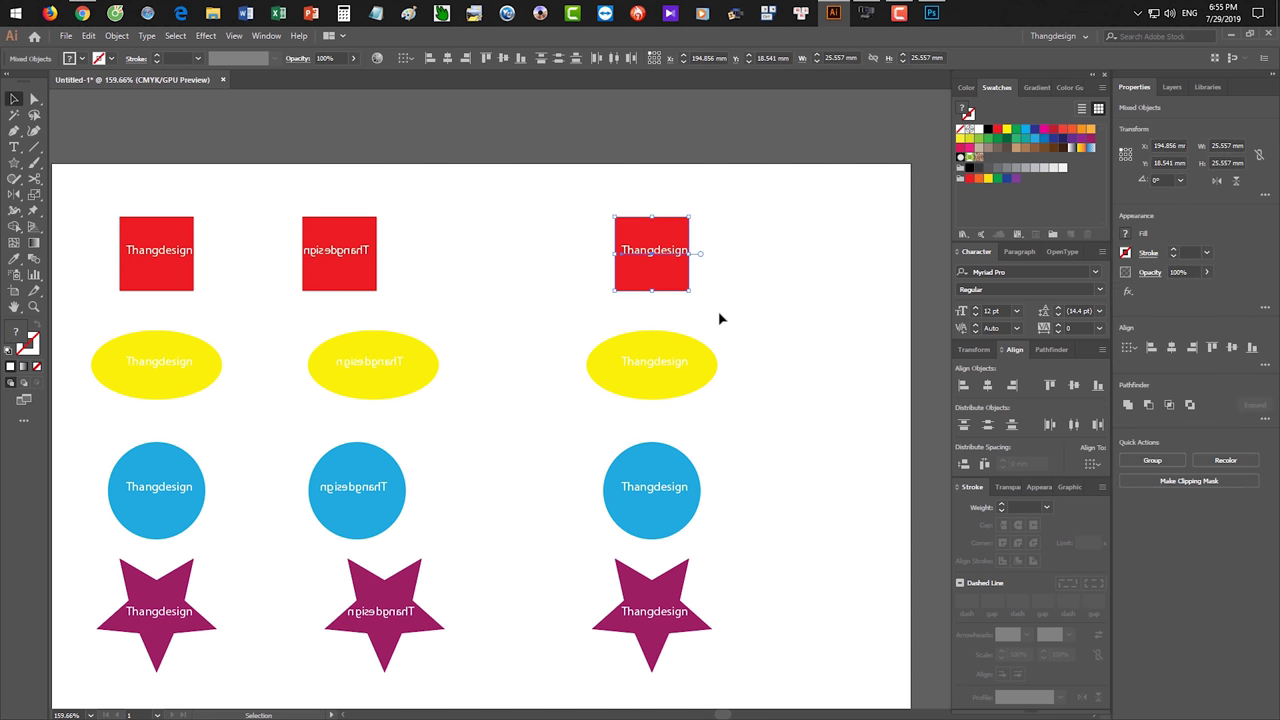
- Place 180°-rotated copies of the labelled red square and yellow ellipse in a fourth column
{"action": "key", "text": "r"}
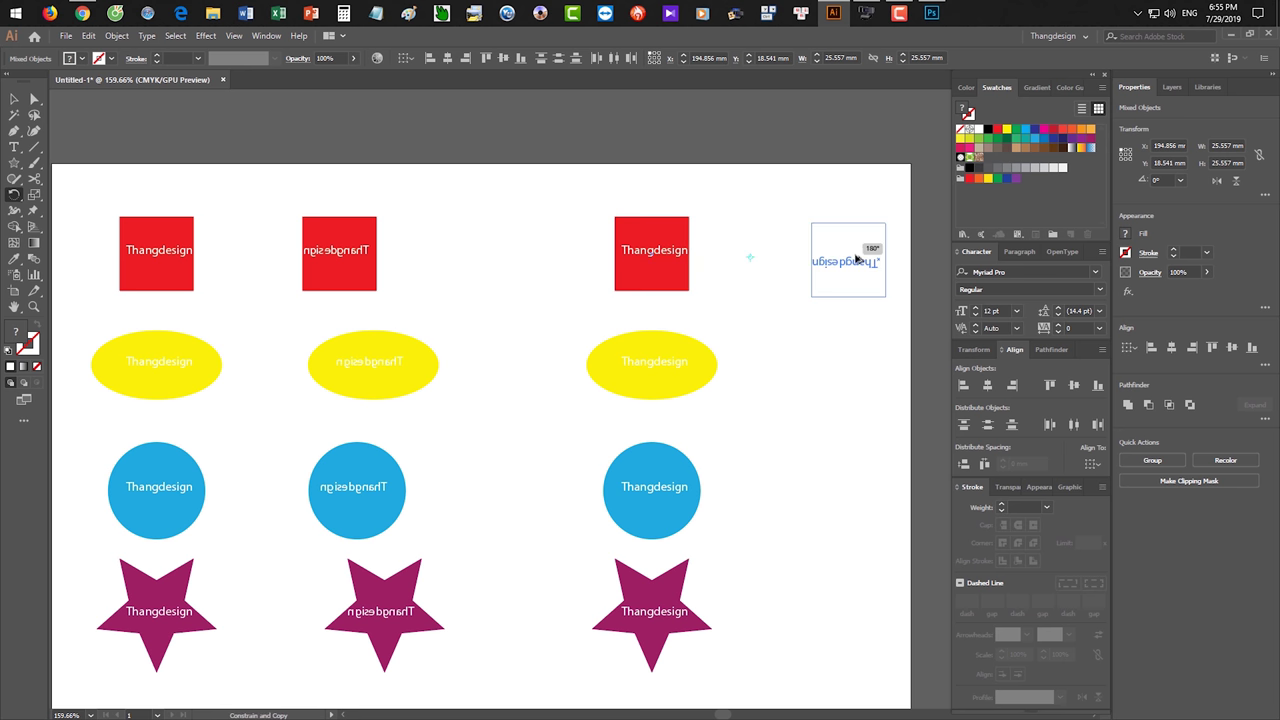
{"action": "left_click_drag", "start_coordinate": [688, 254], "coordinate": [858, 258]}
{"action": "left_click_drag", "start_coordinate": [576, 328], "coordinate": [782, 428]}
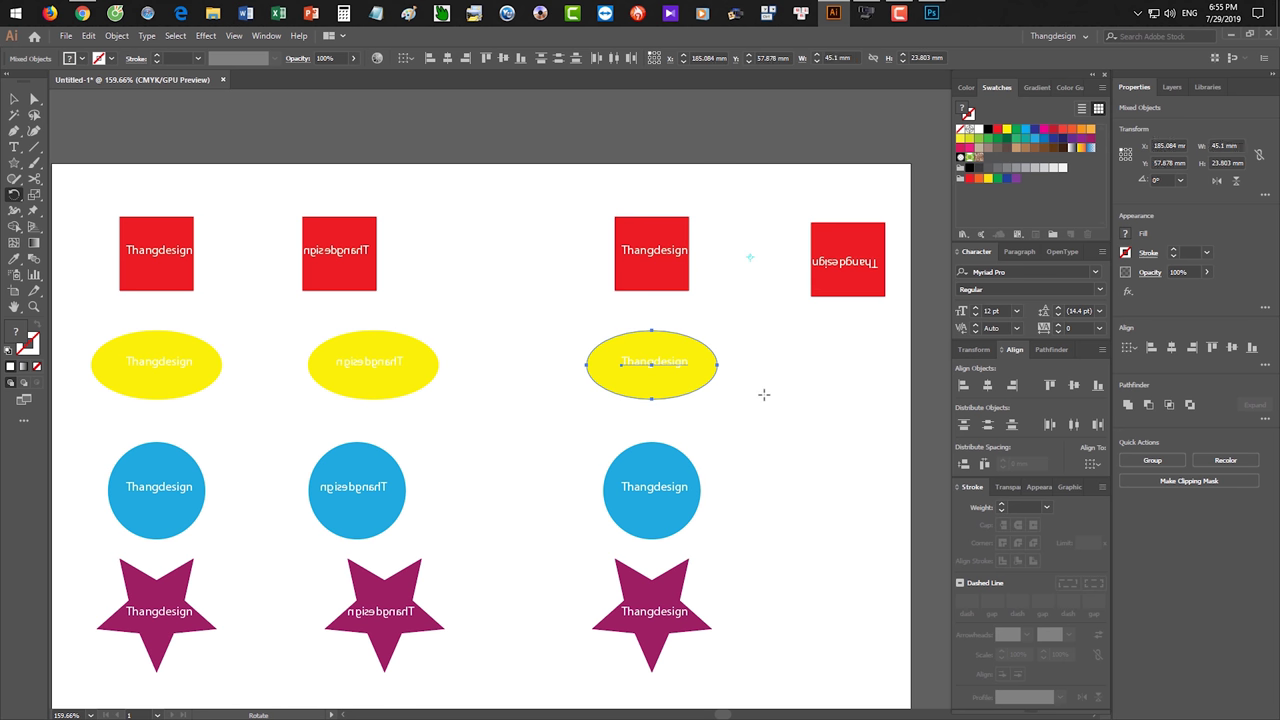
{"action": "left_click_drag", "start_coordinate": [925, 376], "coordinate": [570, 356]}
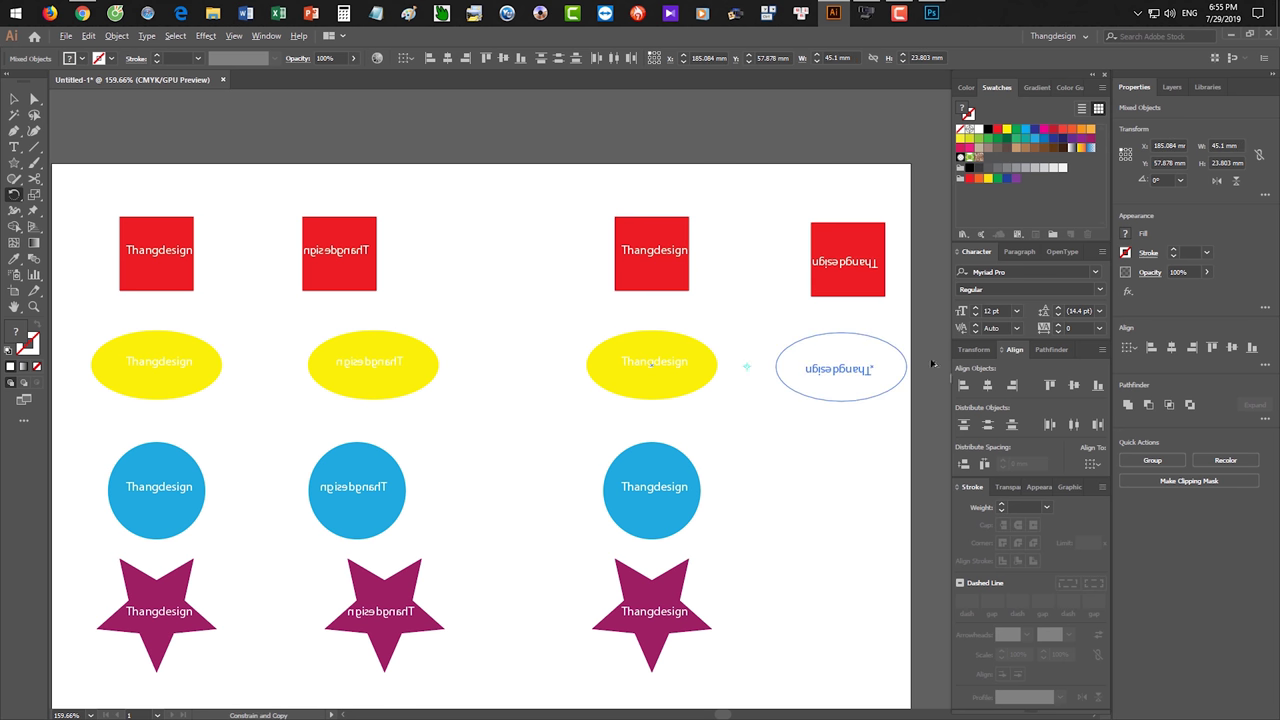
{"action": "key", "text": "v"}
- Add 180°-rotated copies of the labelled blue circle and star to the fourth column
{"action": "left_click_drag", "start_coordinate": [563, 426], "coordinate": [729, 563]}
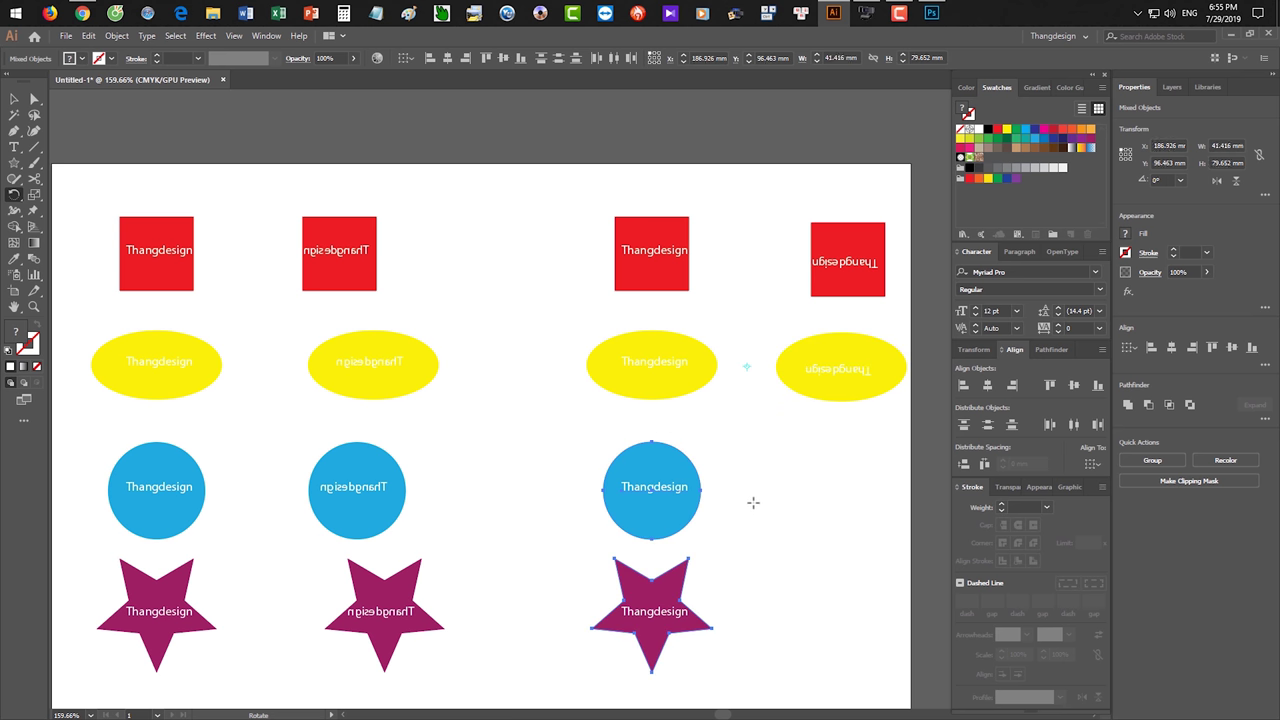
{"action": "left_click_drag", "start_coordinate": [589, 443], "coordinate": [714, 534]}
{"action": "key", "text": "r"}
{"action": "left_click_drag", "start_coordinate": [660, 477], "coordinate": [850, 503]}
{"action": "key", "text": "v"}
{"action": "left_click_drag", "start_coordinate": [571, 548], "coordinate": [744, 688]}
{"action": "key", "text": "r"}
{"action": "left_click", "coordinate": [818, 547], "text": "alt"}
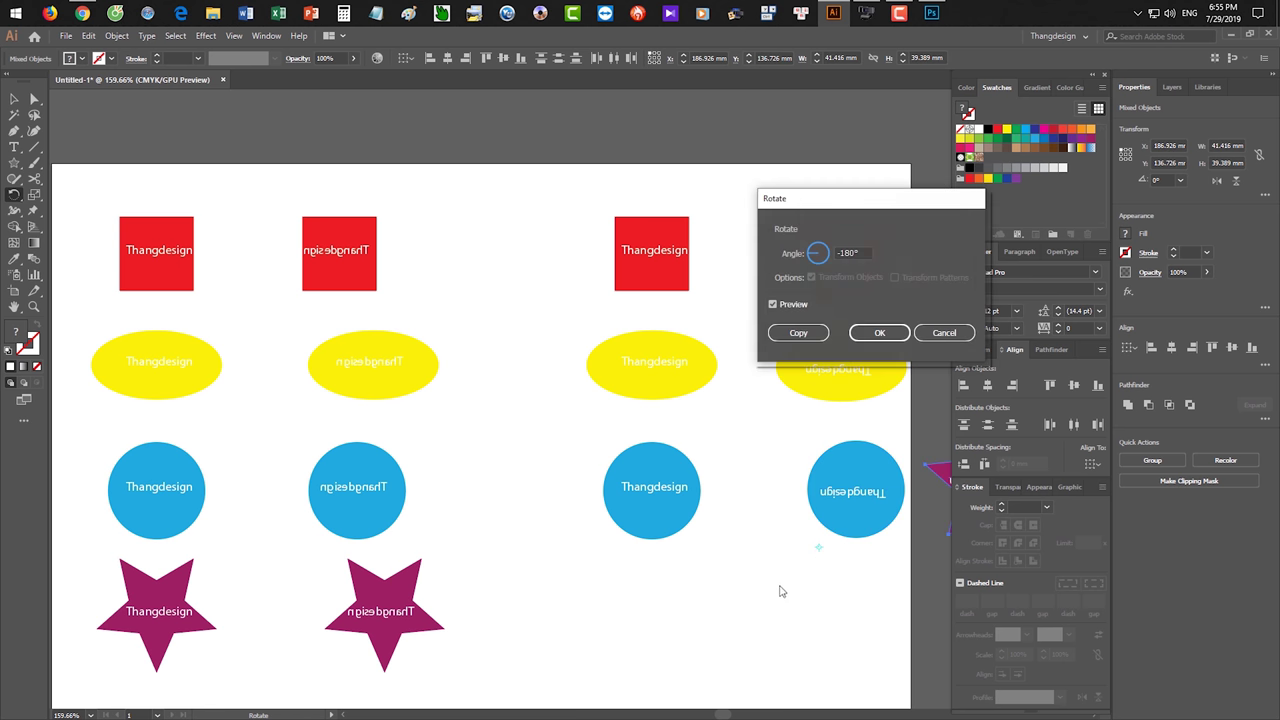
{"action": "key", "text": "alt+c"}
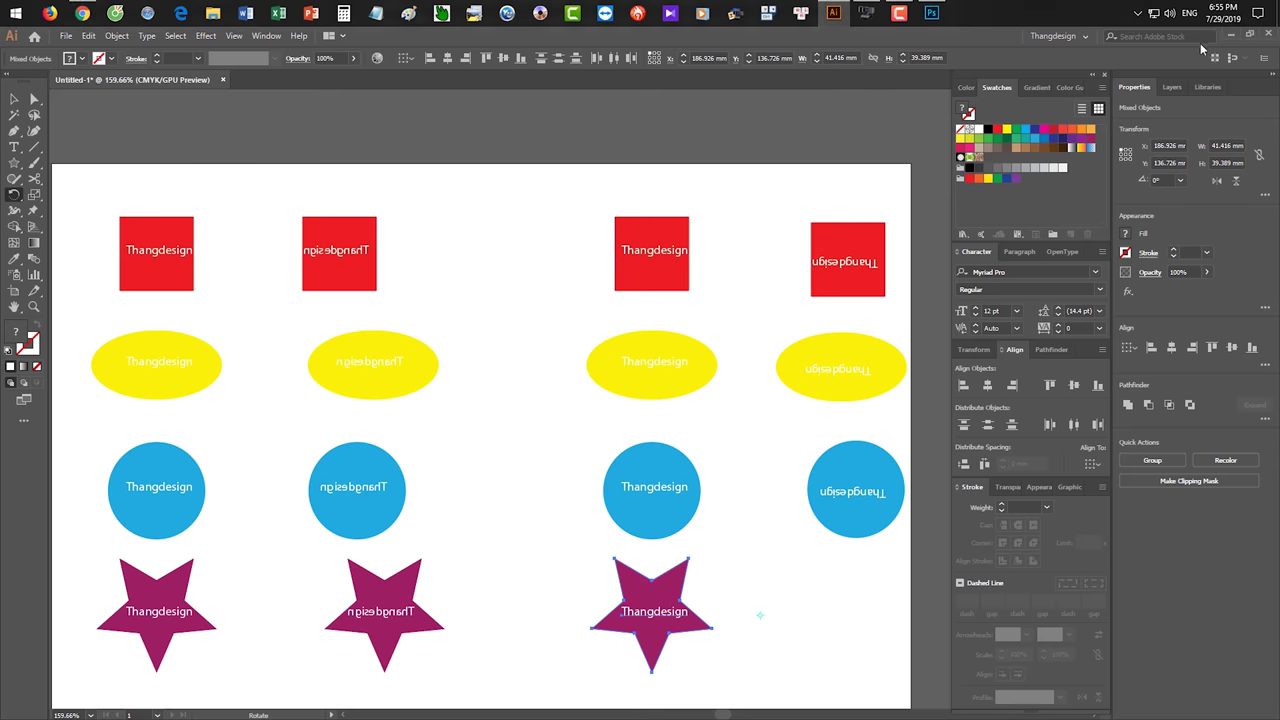
{"action": "left_click_drag", "start_coordinate": [716, 564], "coordinate": [893, 618]}
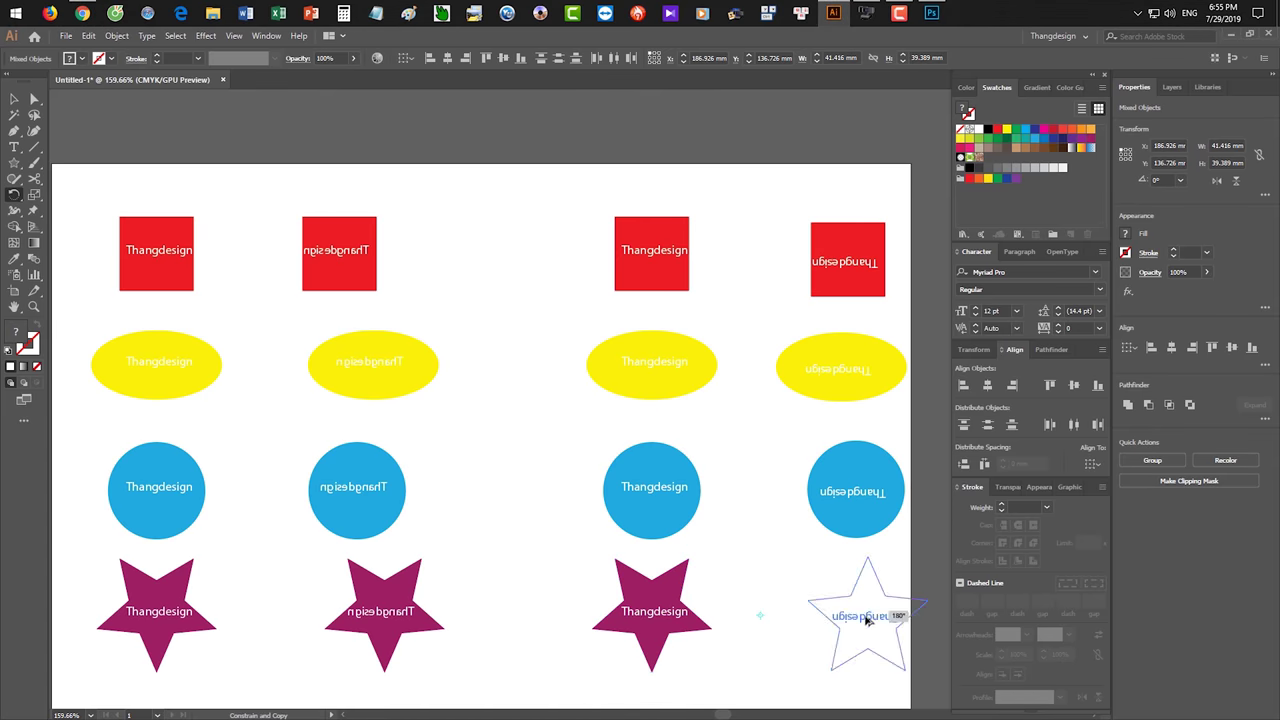
- Deselect and zoom in on the top rows of shapes
{"action": "left_click", "coordinate": [944, 333]}
{"action": "key", "text": "v"}
{"action": "left_click", "coordinate": [754, 460]}
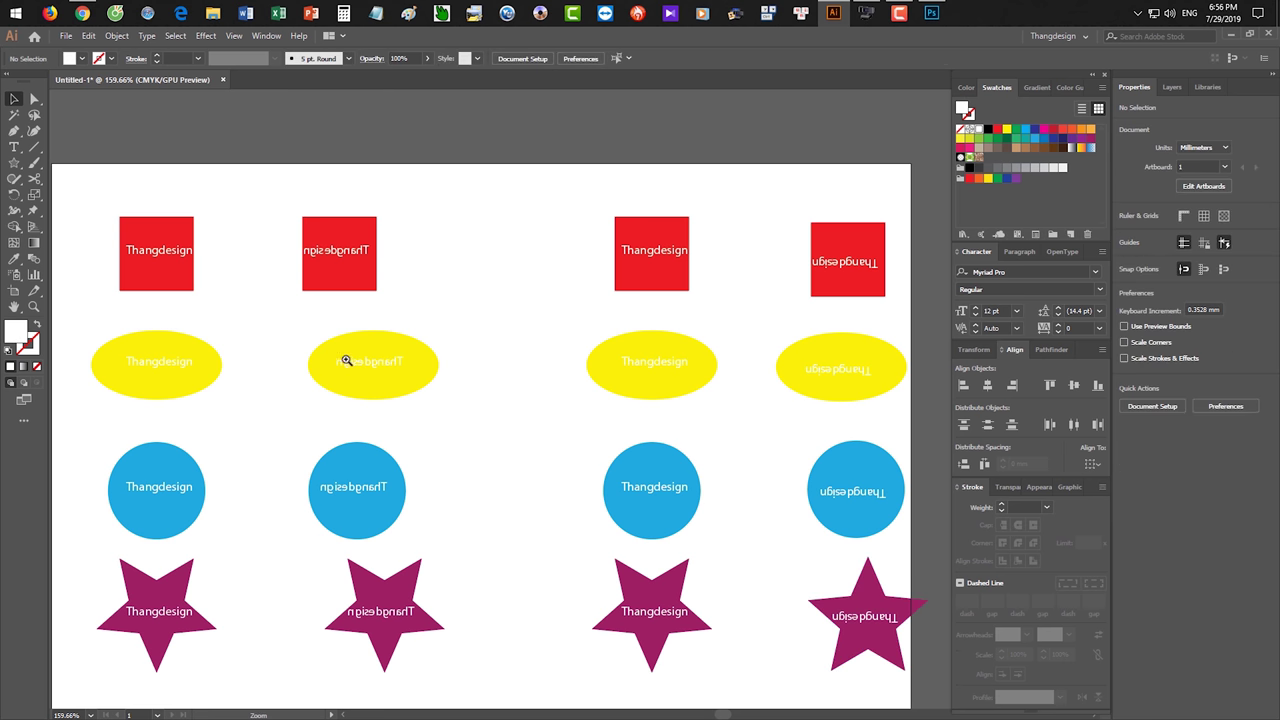
{"action": "mouse_move", "coordinate": [311, 317]}
{"action": "left_mouse_down"}
{"action": "mouse_move", "coordinate": [420, 279]}
{"action": "mouse_move", "coordinate": [471, 283]}
{"action": "left_mouse_up"}
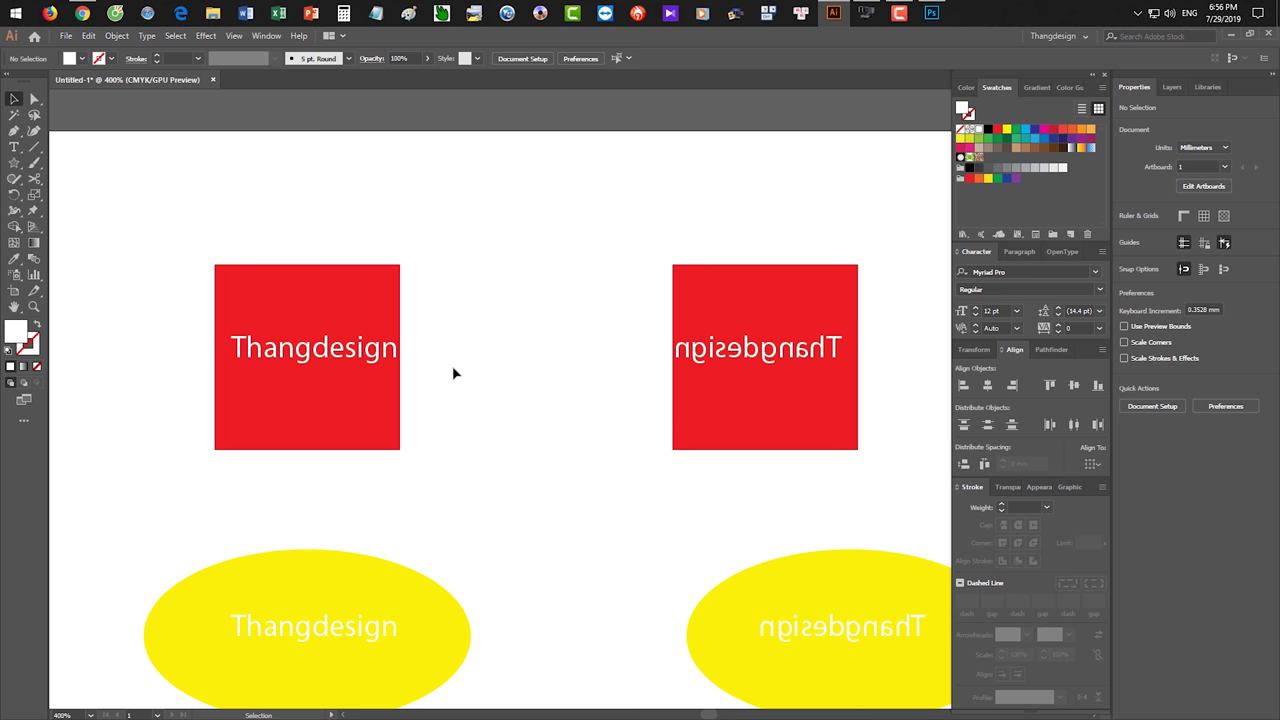
{"action": "scroll", "coordinate": [453, 373], "scroll_direction": "down", "scroll_amount": 3}
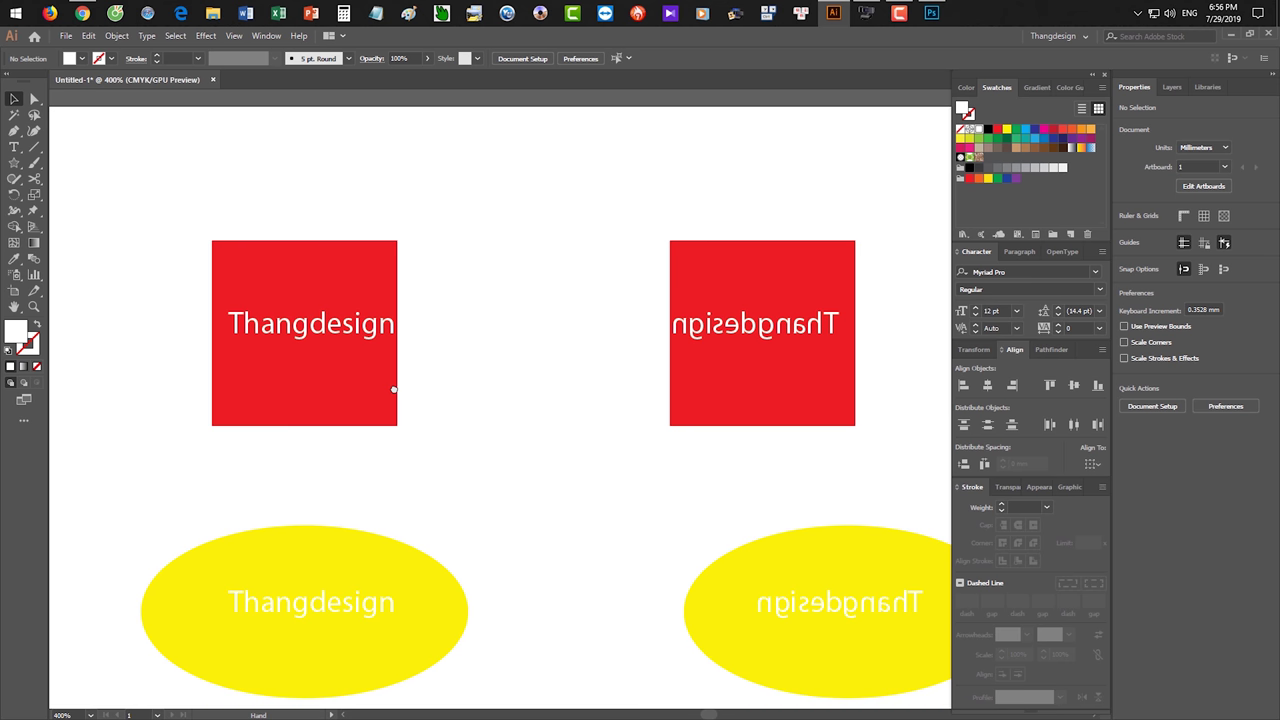
{"action": "scroll", "coordinate": [443, 380], "scroll_direction": "right", "scroll_amount": 2}
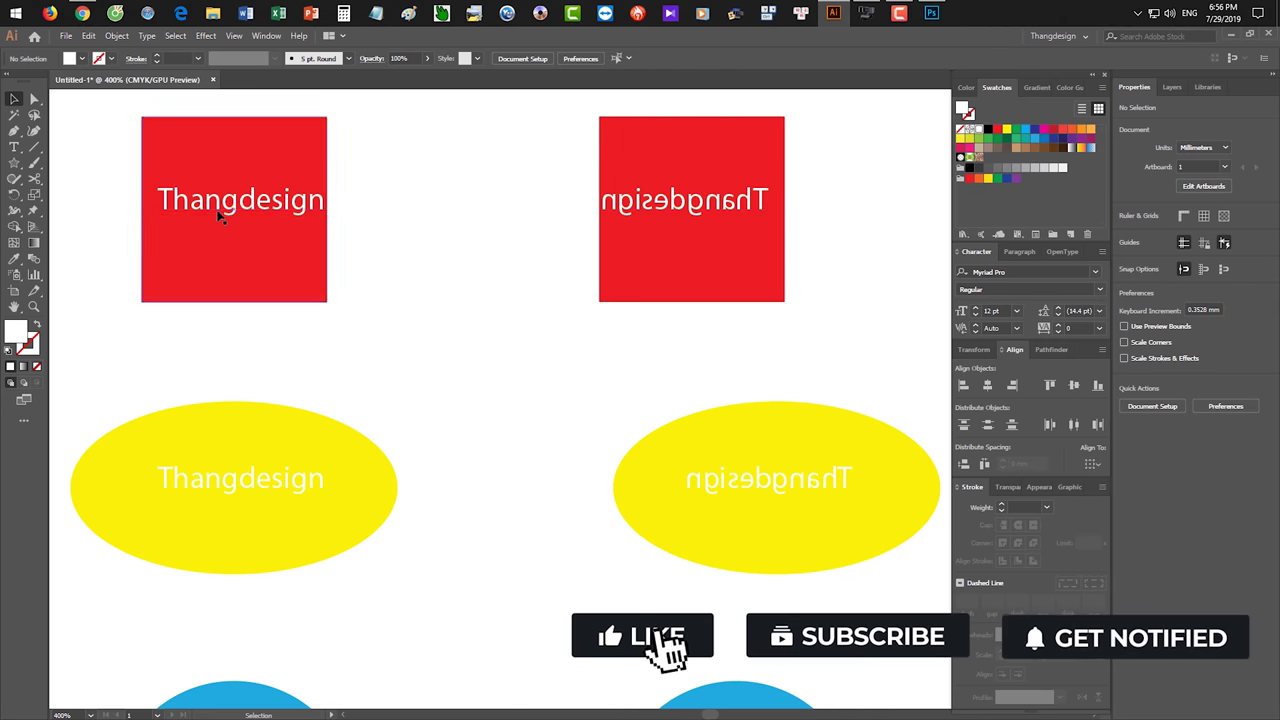
{"action": "scroll", "coordinate": [448, 294], "scroll_direction": "right", "scroll_amount": 5}
{"action": "scroll", "coordinate": [477, 381], "scroll_direction": "left", "scroll_amount": 10}
{"action": "scroll", "coordinate": [477, 381], "scroll_direction": "up", "scroll_amount": 2}
{"action": "scroll", "coordinate": [477, 381], "scroll_direction": "right", "scroll_amount": 3}
{"action": "scroll", "coordinate": [366, 323], "scroll_direction": "down", "scroll_amount": 1}
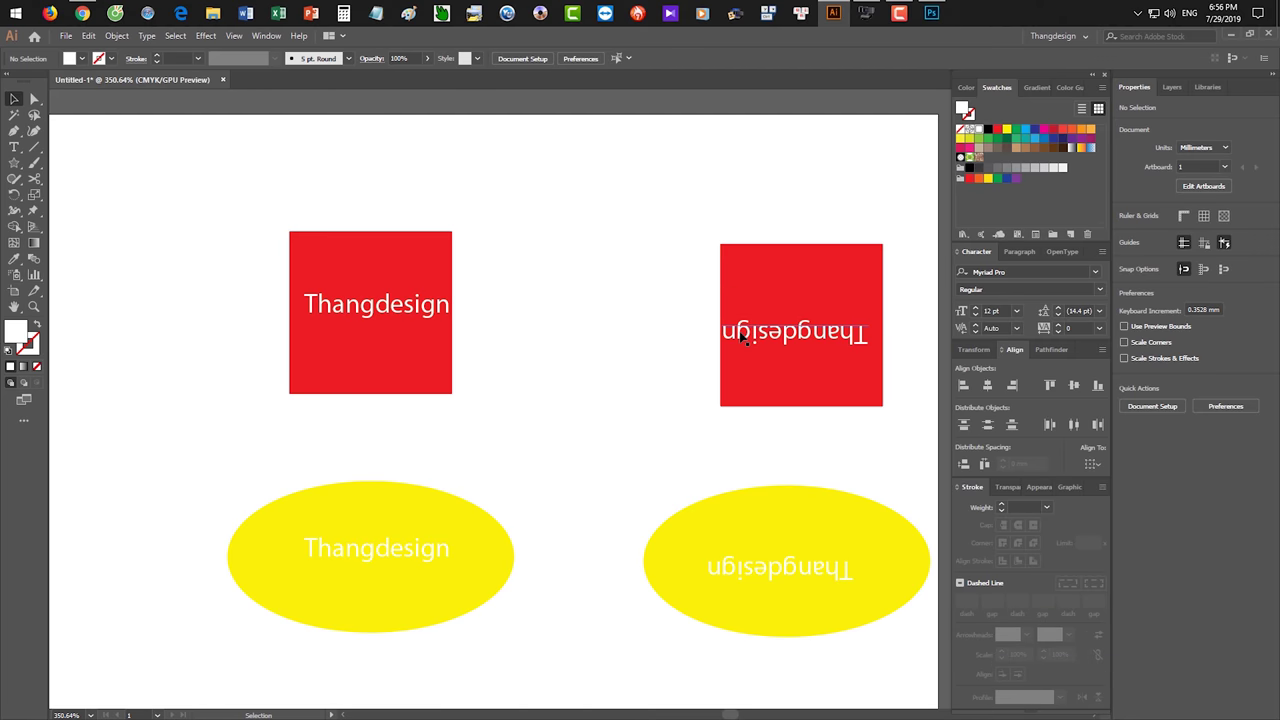
{"action": "scroll", "coordinate": [723, 551], "scroll_direction": "down", "scroll_amount": 3}
{"action": "scroll", "coordinate": [743, 566], "scroll_direction": "down", "scroll_amount": 2}
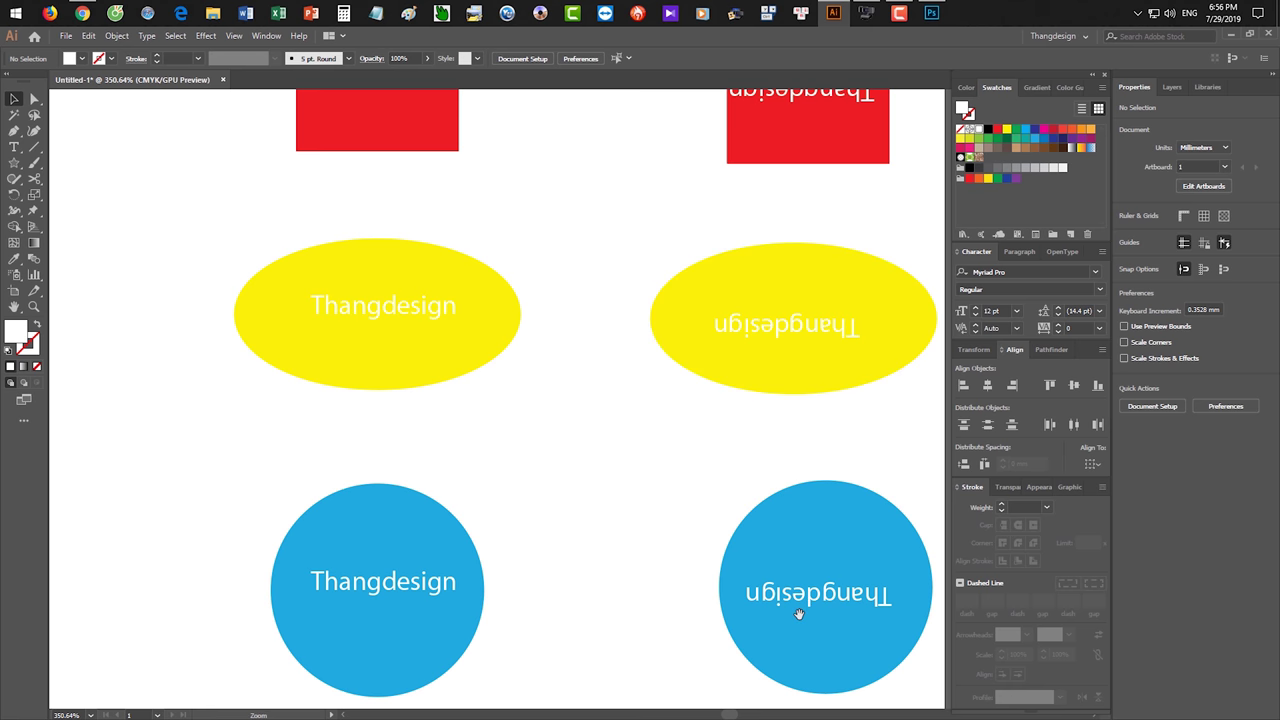
{"action": "scroll", "coordinate": [799, 614], "scroll_direction": "down", "scroll_amount": 2}
{"action": "scroll", "coordinate": [771, 449], "scroll_direction": "down", "scroll_amount": 3}
{"action": "scroll", "coordinate": [786, 497], "scroll_direction": "down", "scroll_amount": 2}
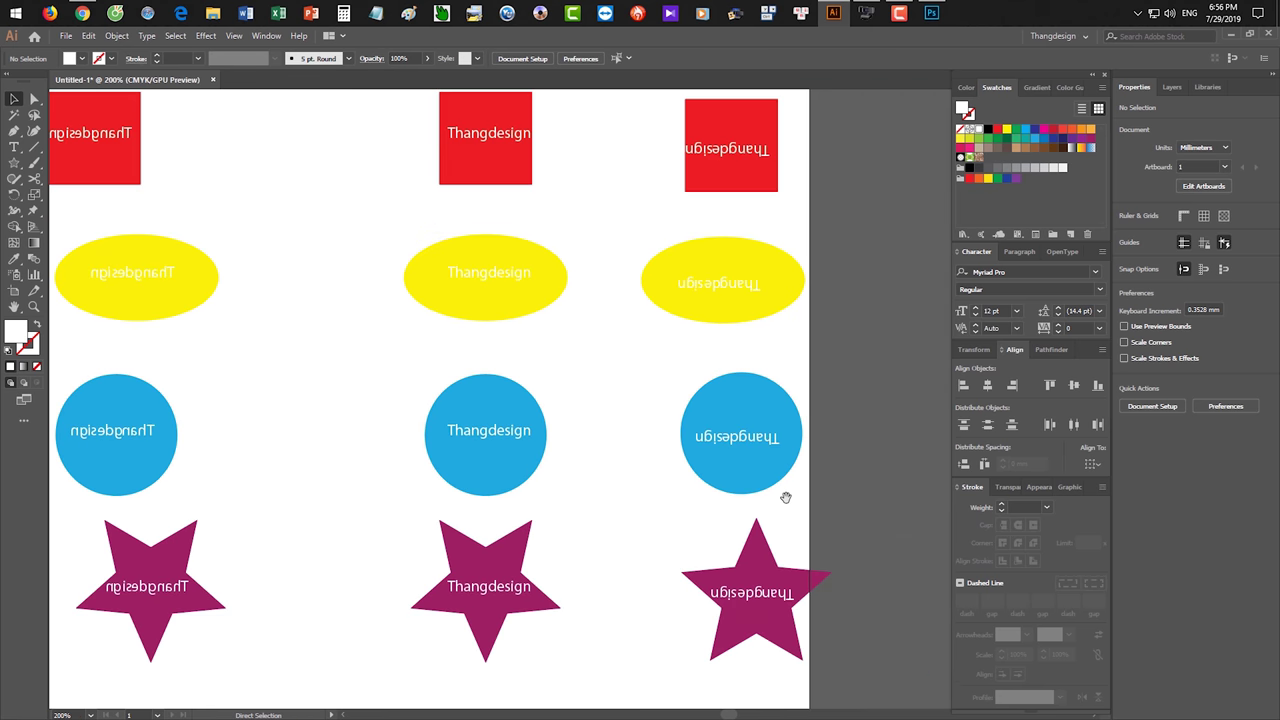
{"action": "scroll", "coordinate": [786, 497], "scroll_direction": "down", "scroll_amount": 2}
{"action": "scroll", "coordinate": [634, 289], "scroll_direction": "up", "scroll_amount": 1}
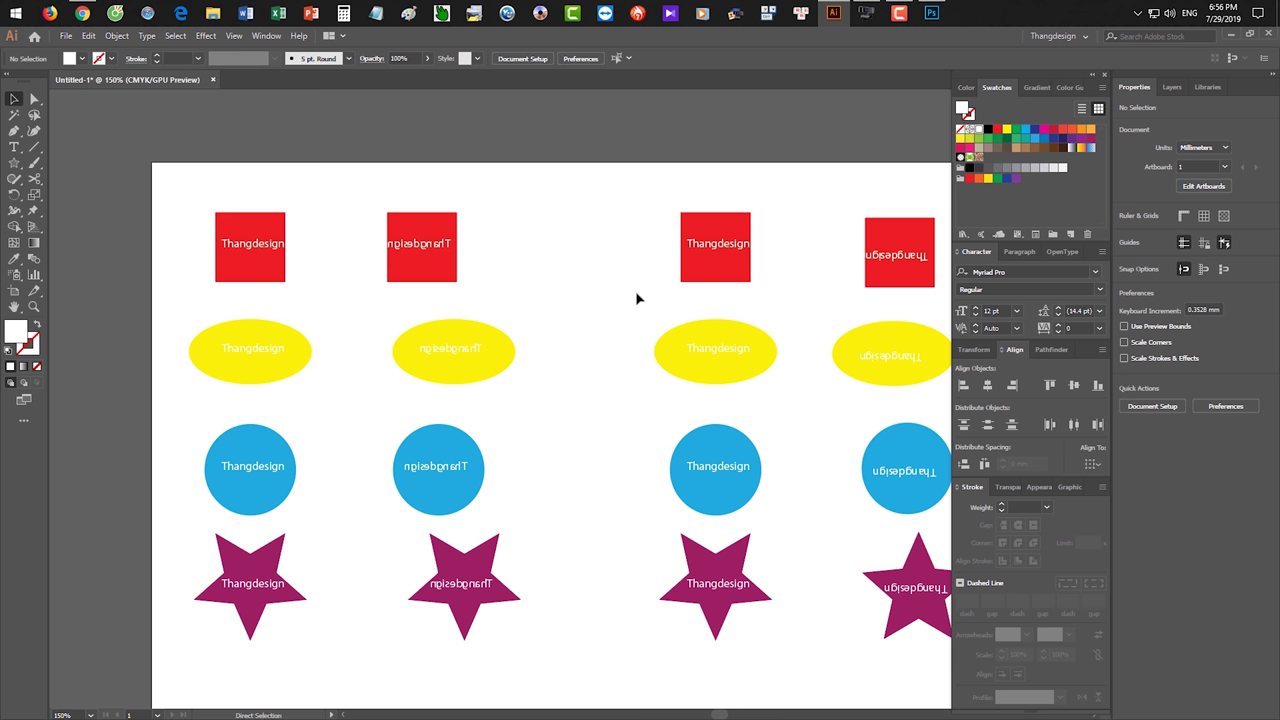
- Clear the selection and pick the Reflect tool from the toolbar flyout
{"action": "key", "text": "ctrl+a"}
{"action": "left_click", "coordinate": [582, 190]}
{"action": "left_click", "coordinate": [16, 180]}
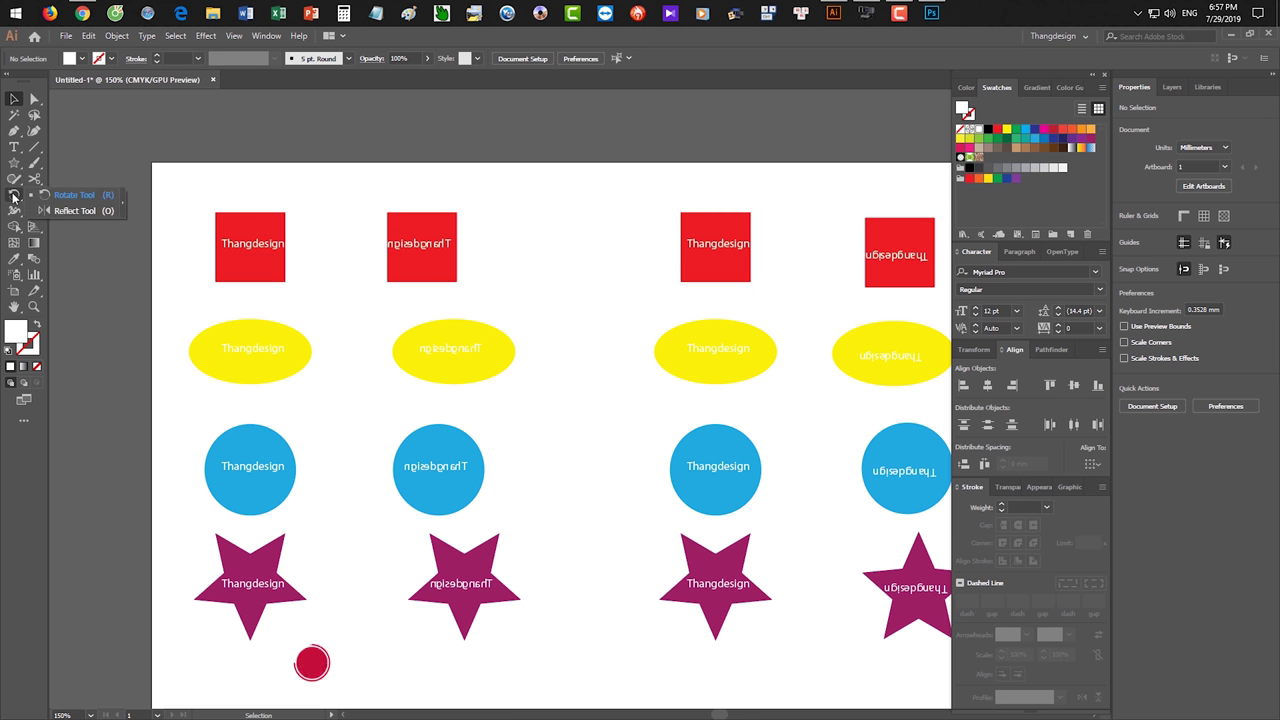
{"action": "left_click_drag", "start_coordinate": [14, 194], "coordinate": [70, 211]}
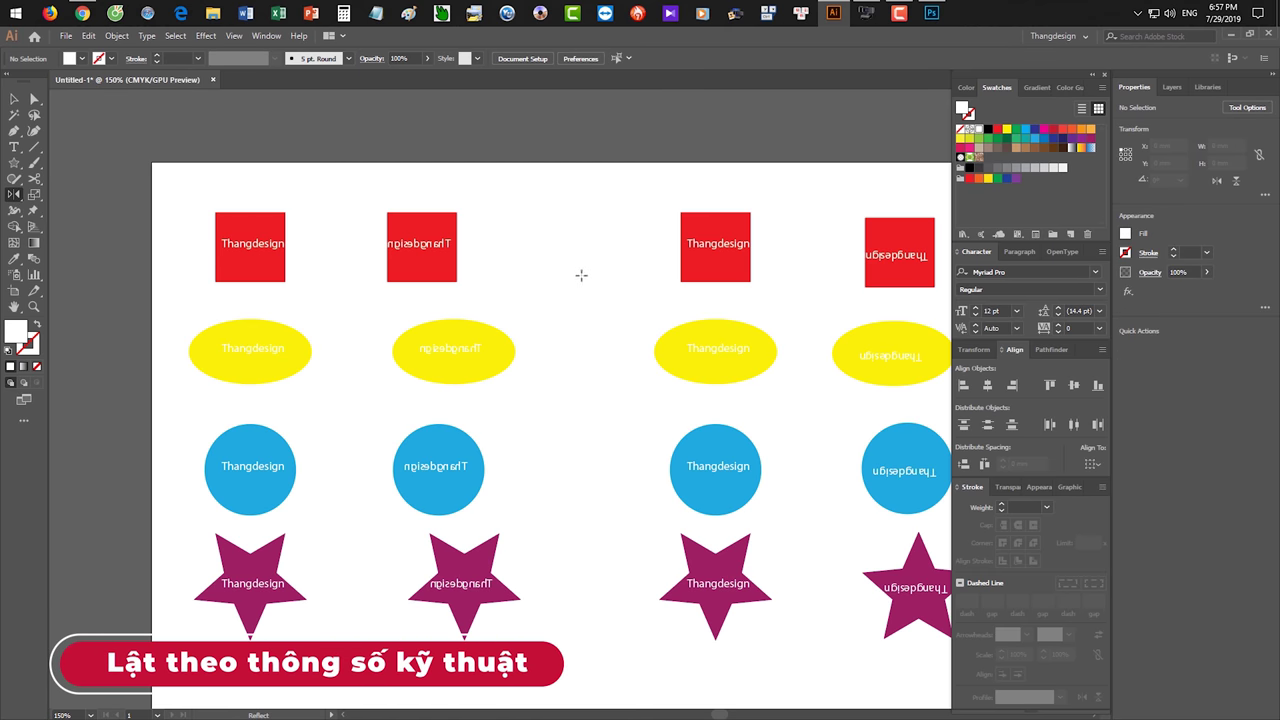
{"action": "key", "text": "v"}
- Open the Reflect dialog for the mirrored blue circle, showing its -90° axis angle
{"action": "left_click", "coordinate": [478, 454]}
{"action": "key", "text": "o"}
{"action": "key", "text": "Return"}
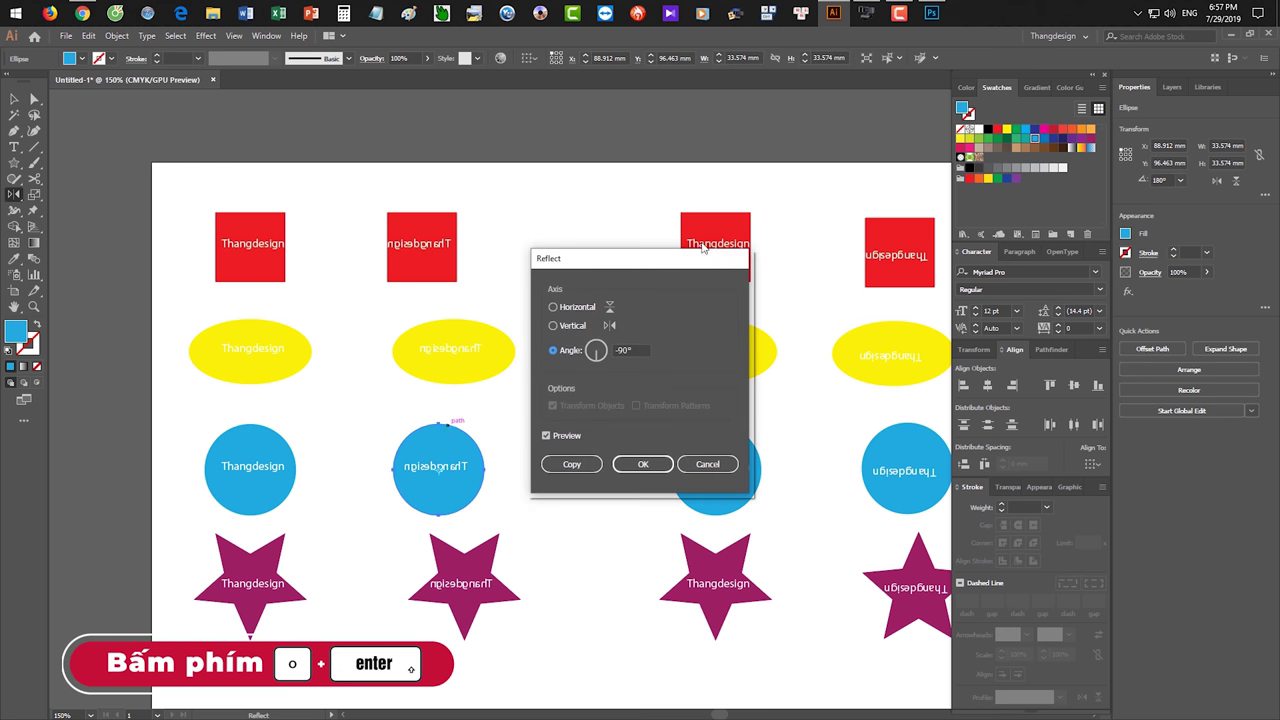
{"action": "left_click_drag", "start_coordinate": [674, 258], "coordinate": [642, 177]}
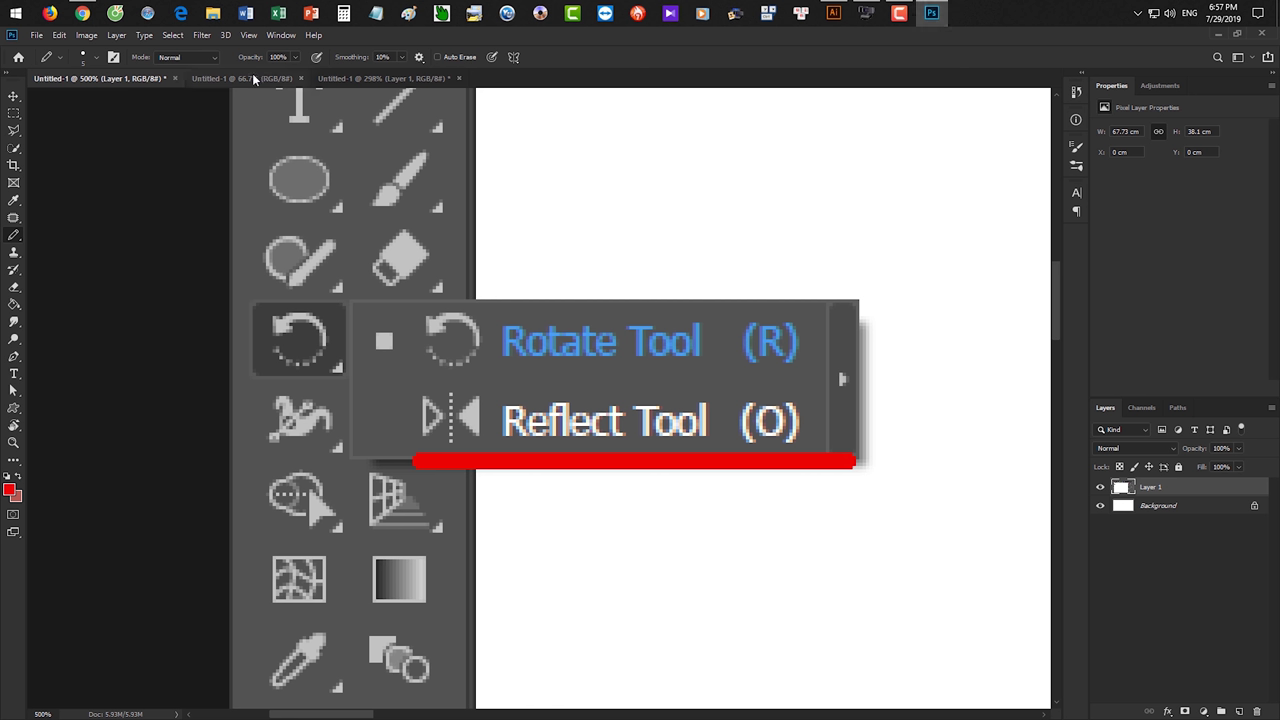
- Paste the Reflect settings screenshot into its Photoshop document and zoom in
{"action": "left_click", "coordinate": [258, 78]}
{"action": "key", "text": "ctrl+v"}
{"action": "scroll", "coordinate": [460, 322], "scroll_direction": "up", "scroll_amount": 2}
{"action": "scroll", "coordinate": [480, 313], "scroll_direction": "up", "scroll_amount": 3}
{"action": "scroll", "coordinate": [500, 304], "scroll_direction": "up", "scroll_amount": 1}
{"action": "scroll", "coordinate": [519, 295], "scroll_direction": "up", "scroll_amount": 1}
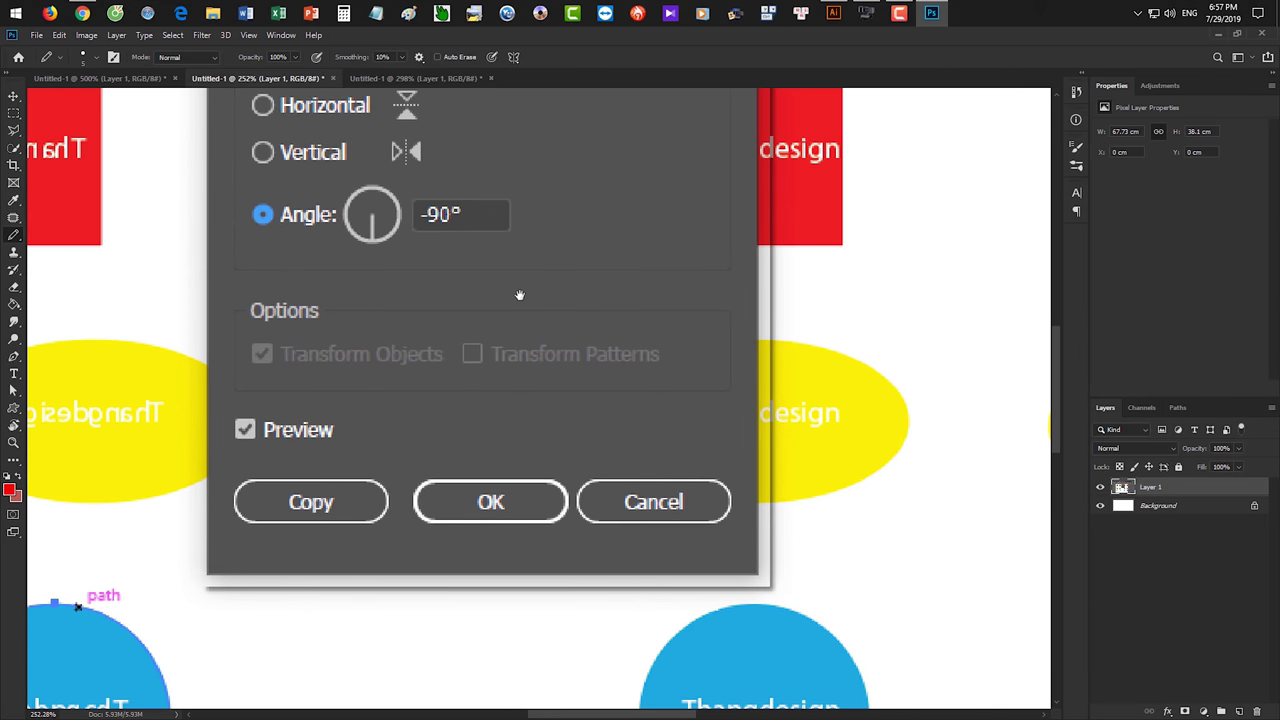
{"action": "left_click_drag", "start_coordinate": [520, 294], "coordinate": [560, 354]}
- Underline Axis, Horizontal and Vertical in red and circle the -90° angle
{"action": "left_click_drag", "start_coordinate": [333, 211], "coordinate": [431, 211]}
{"action": "left_click_drag", "start_coordinate": [355, 256], "coordinate": [471, 256]}
{"action": "left_click_drag", "start_coordinate": [346, 308], "coordinate": [485, 308]}
{"action": "mouse_move", "coordinate": [551, 237]}
{"action": "left_mouse_down"}
{"action": "mouse_move", "coordinate": [758, 239]}
{"action": "mouse_move", "coordinate": [707, 347]}
{"action": "left_mouse_up"}
{"action": "mouse_move", "coordinate": [510, 312]}
{"action": "left_mouse_down"}
{"action": "mouse_move", "coordinate": [490, 334]}
{"action": "mouse_move", "coordinate": [600, 300]}
{"action": "left_mouse_up"}
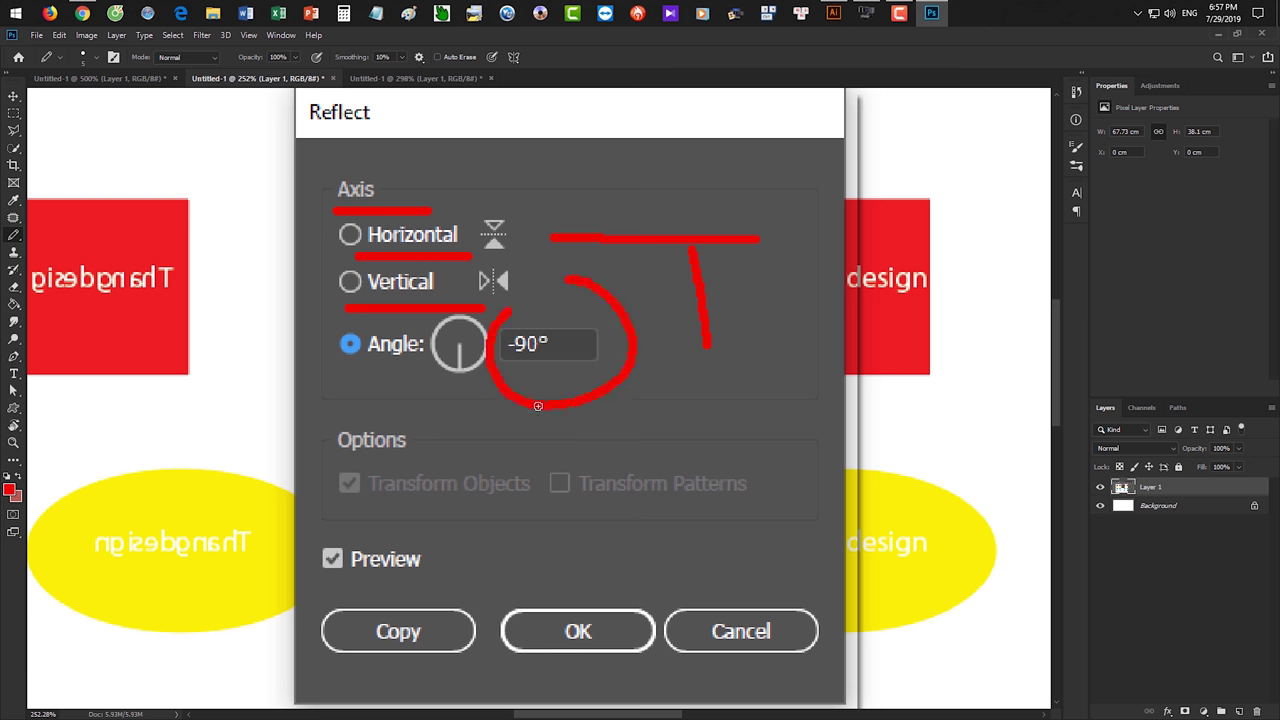
{"action": "mouse_move", "coordinate": [672, 712]}
{"action": "left_mouse_down"}
{"action": "mouse_move", "coordinate": [720, 557]}
{"action": "mouse_move", "coordinate": [715, 463]}
{"action": "mouse_move", "coordinate": [685, 541]}
{"action": "left_mouse_up"}
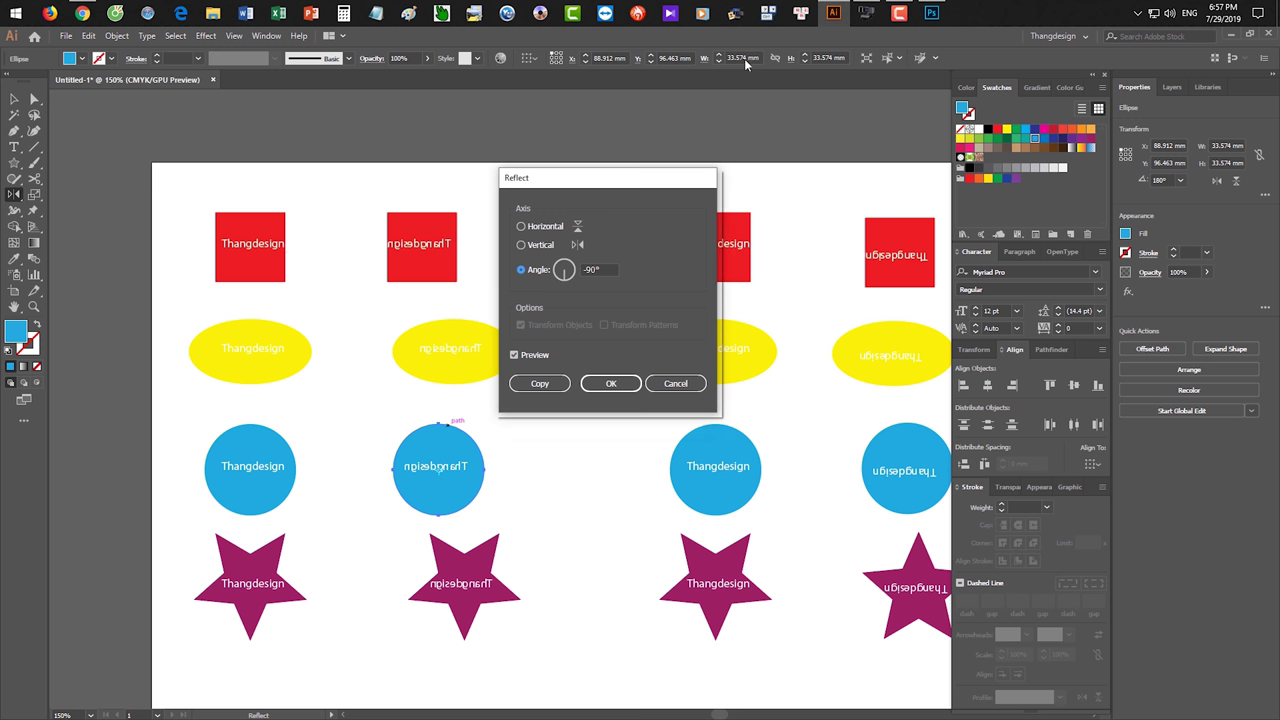
- Close Illustrator's Reflect dialog keeping the mirrored circle and show the Scale and Shear tool flyout
{"action": "left_click", "coordinate": [833, 13]}
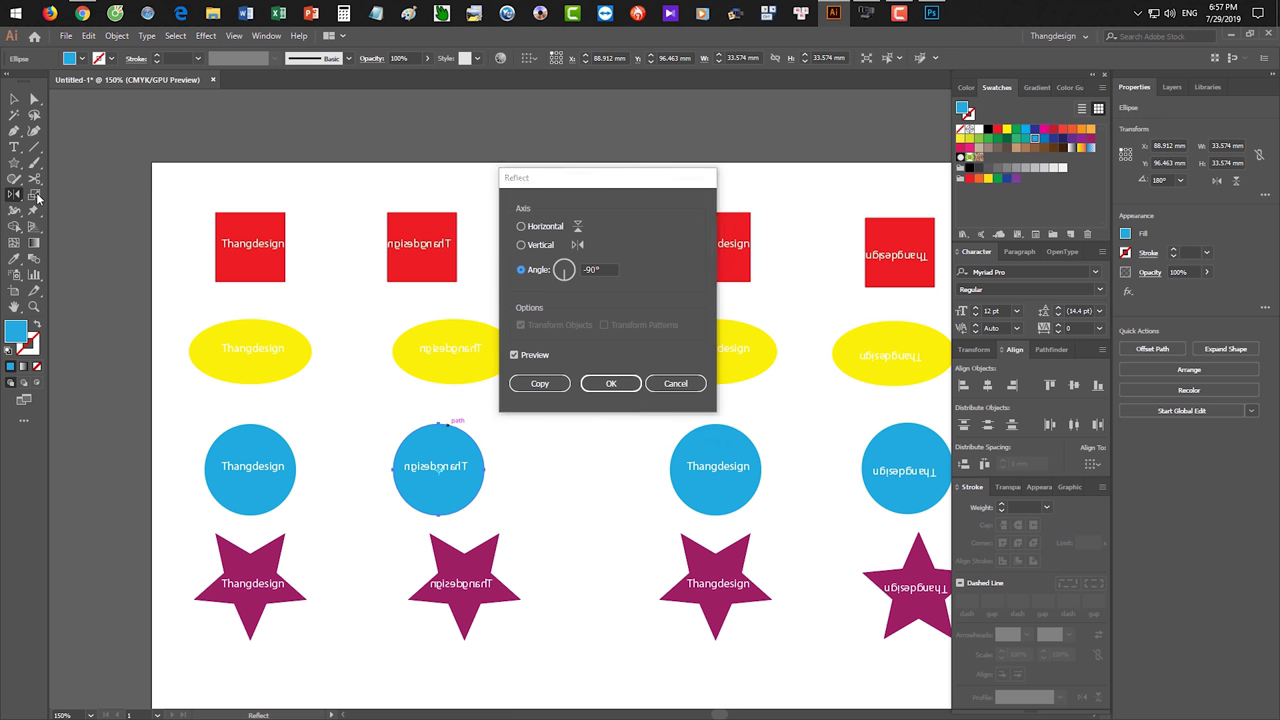
{"action": "left_click", "coordinate": [611, 383]}
{"action": "left_click", "coordinate": [36, 195]}
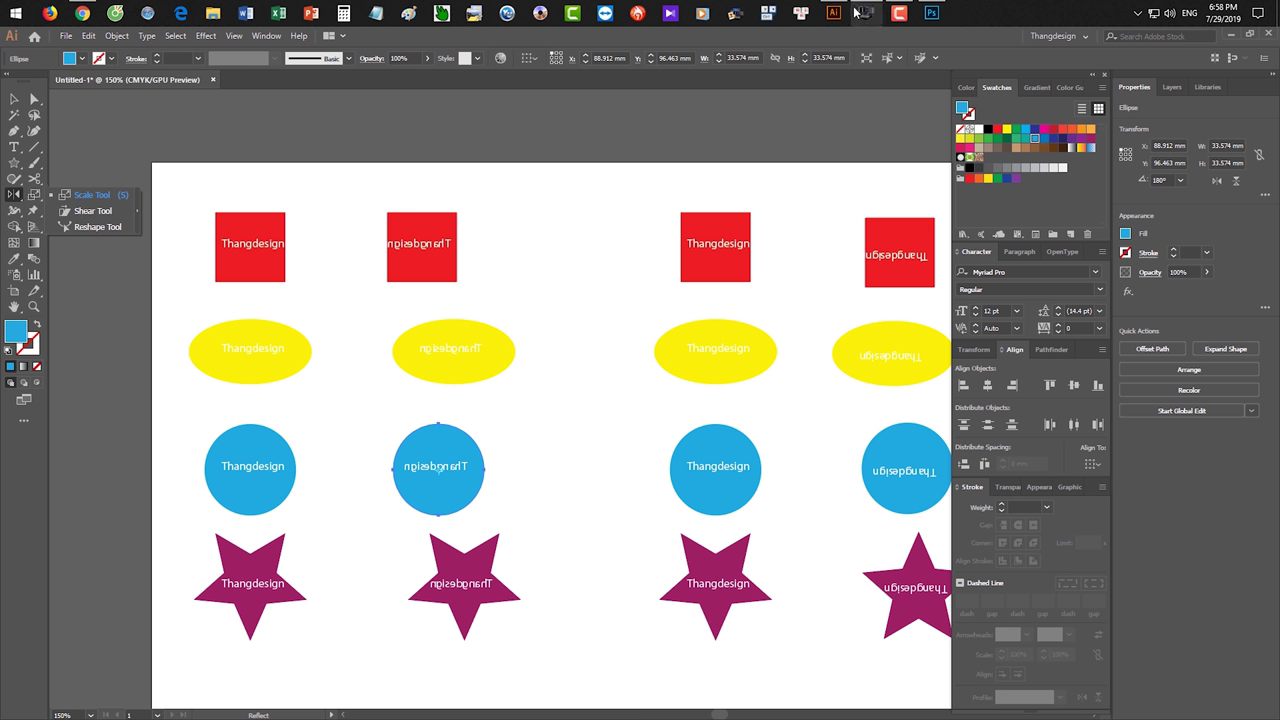
{"action": "left_click", "coordinate": [929, 14]}
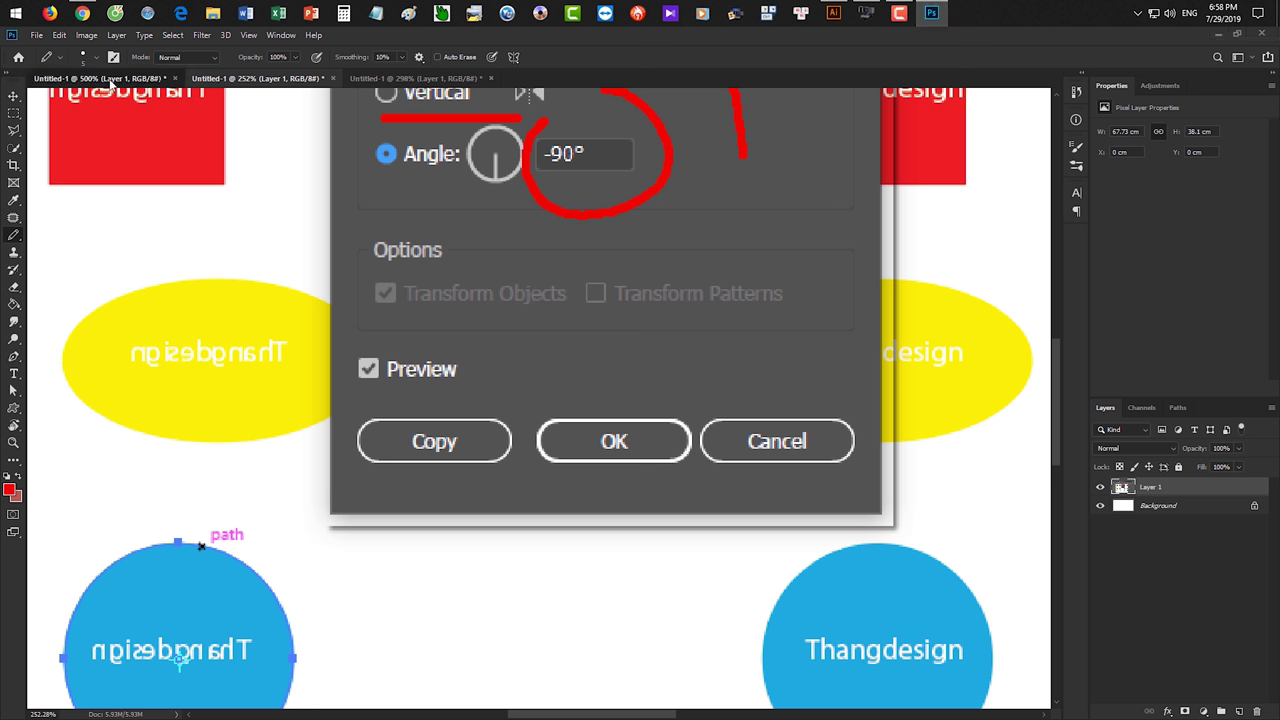
- Draw a red underline beneath Scale Tool on the tool-list screenshot
{"action": "left_click", "coordinate": [100, 78]}
{"action": "left_click_drag", "start_coordinate": [524, 387], "coordinate": [921, 386]}
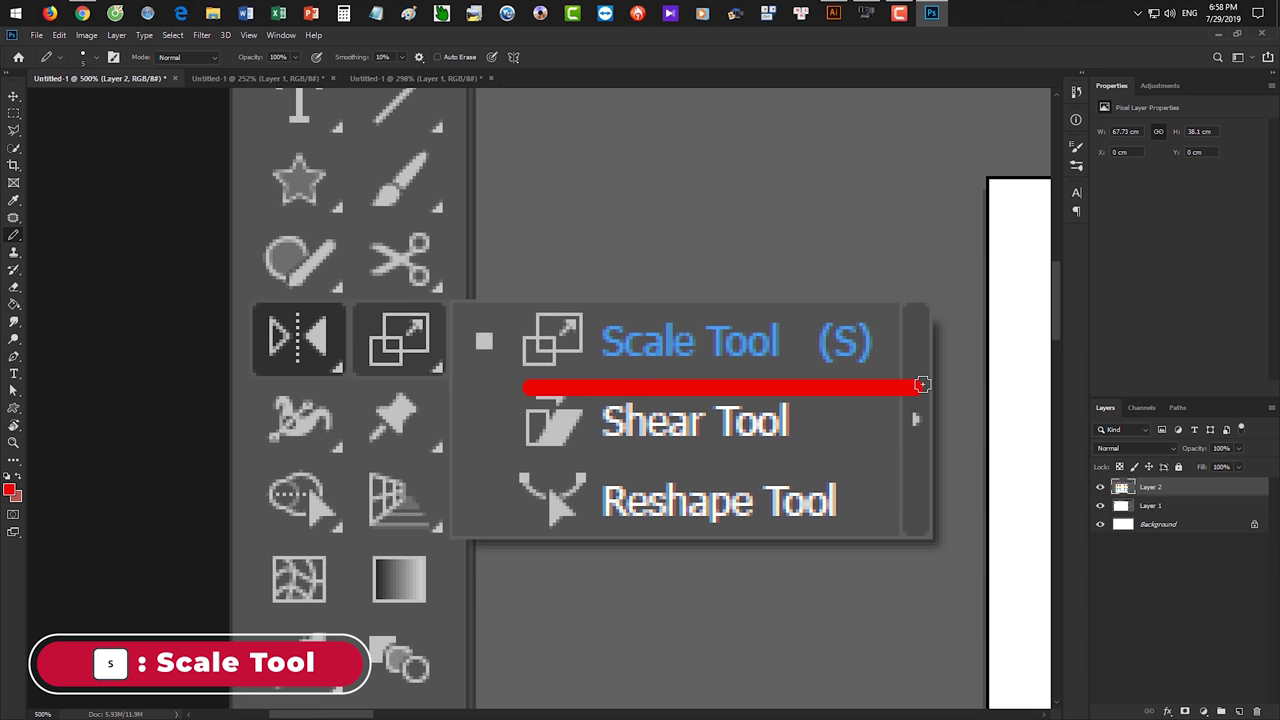
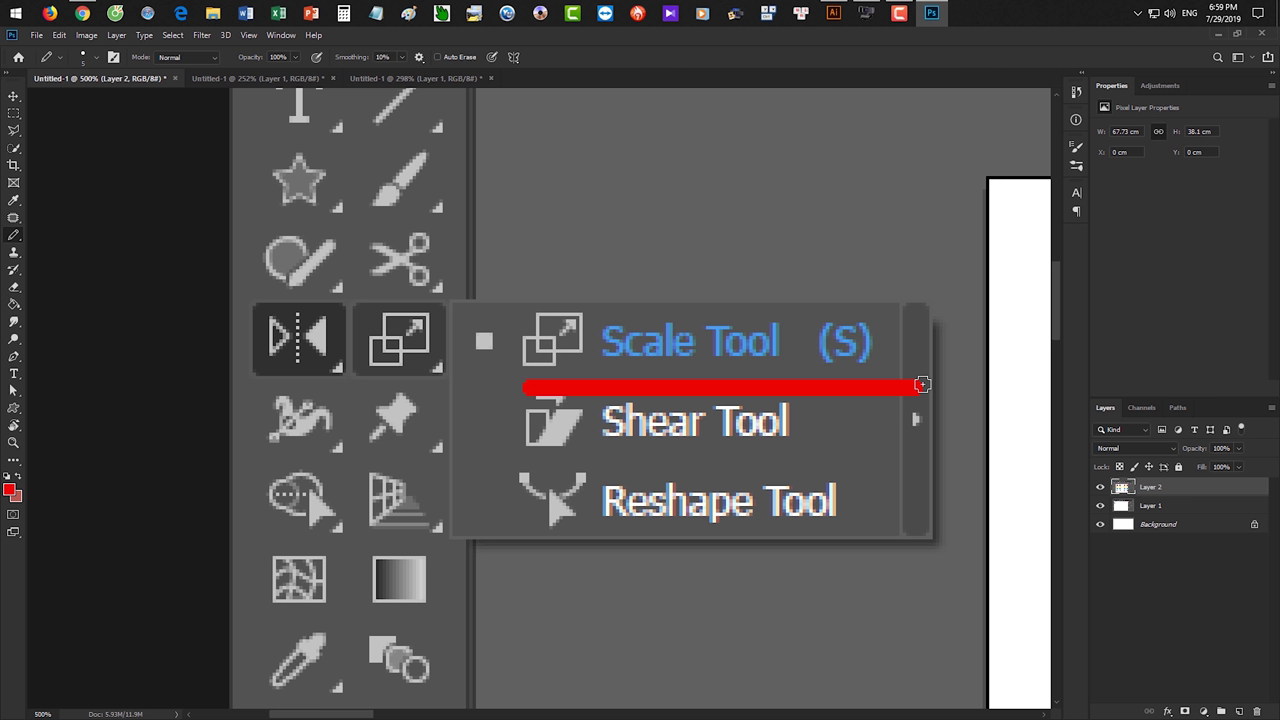
- Switch to Illustrator and delete all the artwork from the Untitled-1 artboard
{"action": "left_click", "coordinate": [833, 13]}
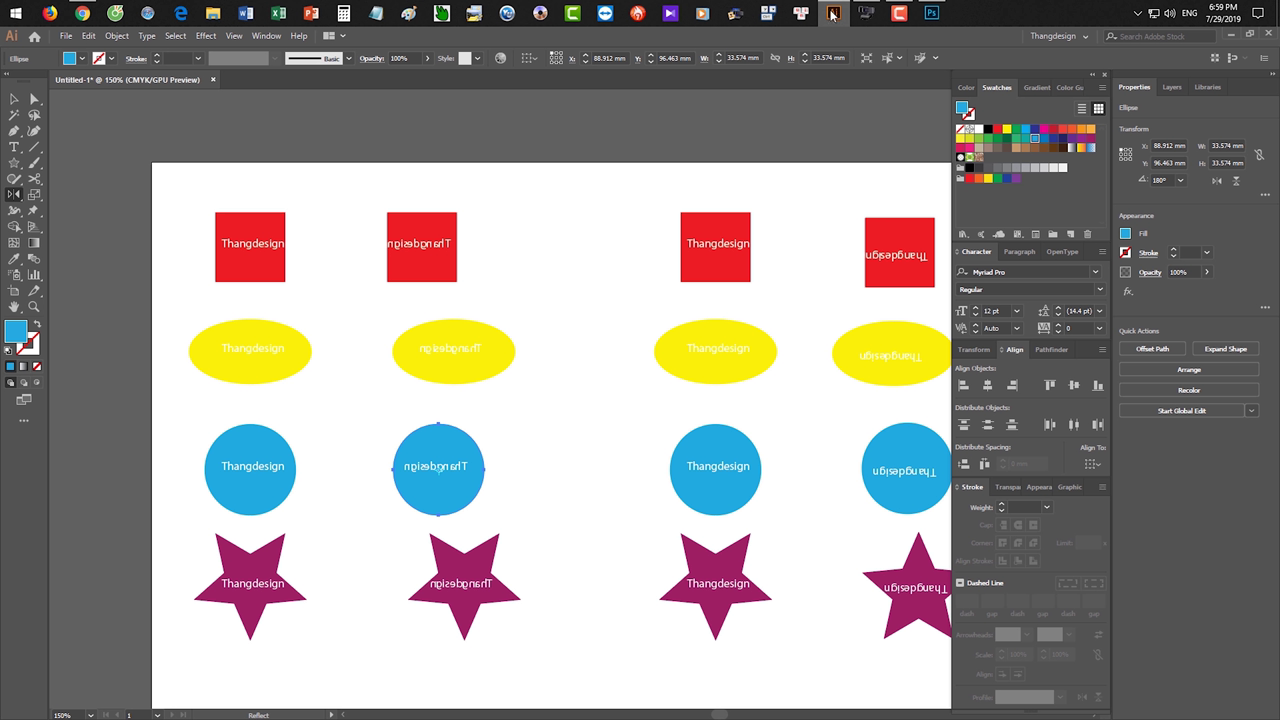
{"action": "key", "text": "ctrl+a"}
{"action": "key", "text": "Delete"}
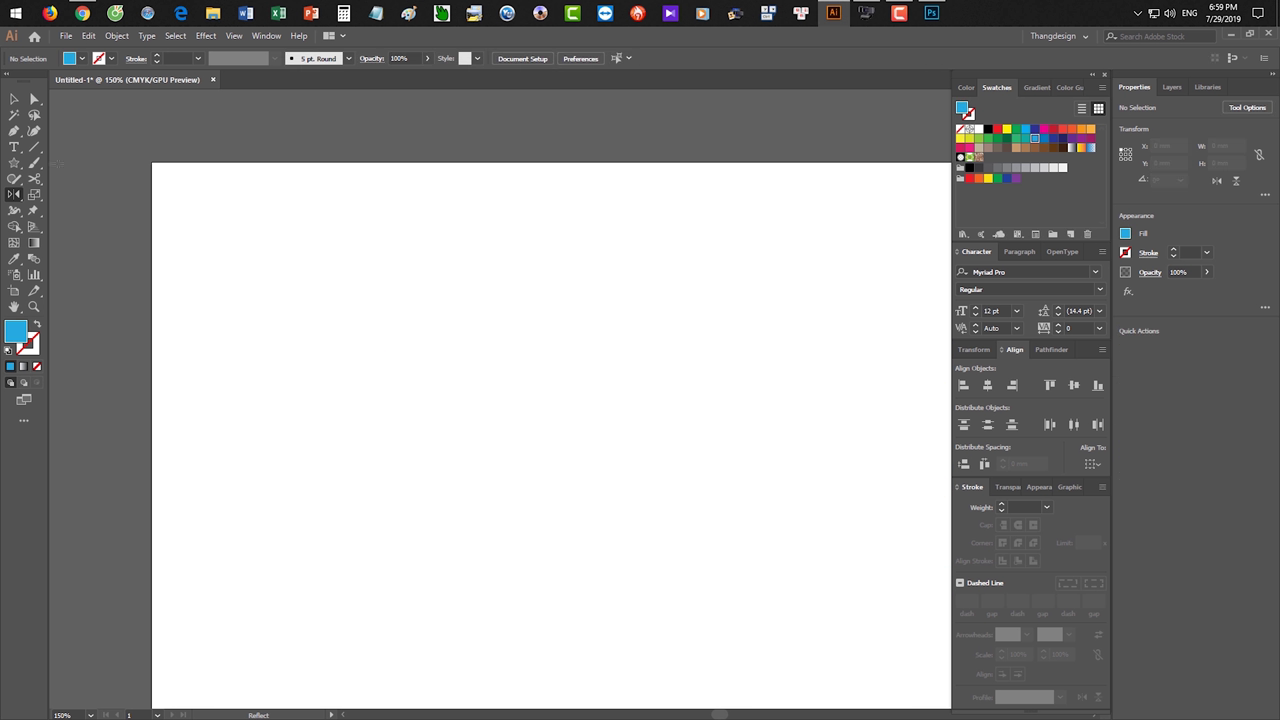
- Draw a star on the artboard, redrawing it after undoing a first attempt
{"action": "left_click_drag", "start_coordinate": [9, 163], "coordinate": [70, 225]}
{"action": "key", "text": "v"}
{"action": "left_click", "coordinate": [14, 163]}
{"action": "left_click_drag", "start_coordinate": [436, 343], "coordinate": [500, 395]}
{"action": "key", "text": "v"}
{"action": "left_click_drag", "start_coordinate": [451, 354], "coordinate": [505, 445]}
{"action": "key", "text": "ctrl+z"}
{"action": "key", "text": "ctrl+z"}
{"action": "left_click", "coordinate": [14, 163]}
{"action": "mouse_move", "coordinate": [391, 322]}
{"action": "left_mouse_down"}
{"action": "mouse_move", "coordinate": [448, 345]}
{"action": "mouse_move", "coordinate": [455, 335]}
{"action": "mouse_move", "coordinate": [430, 377]}
{"action": "left_mouse_up"}
{"action": "key", "text": "v"}
{"action": "left_click", "coordinate": [620, 435]}
- Add the text 'Thangdesign' at 32 pt and centre it on the star
{"action": "key", "text": "t"}
{"action": "left_click", "coordinate": [637, 425]}
{"action": "type", "text": "Thangdesign"}
{"action": "key", "text": "Escape"}
{"action": "left_click_drag", "start_coordinate": [657, 422], "coordinate": [423, 383]}
{"action": "key", "text": "ctrl+shift+period"}
{"action": "key", "text": "ctrl+shift+period"}
{"action": "key", "text": "ctrl+shift+period"}
{"action": "key", "text": "ctrl+shift+period"}
{"action": "key", "text": "ctrl+shift+comma"}
{"action": "key", "text": "ctrl+shift+comma"}
{"action": "key", "text": "ctrl+shift+comma"}
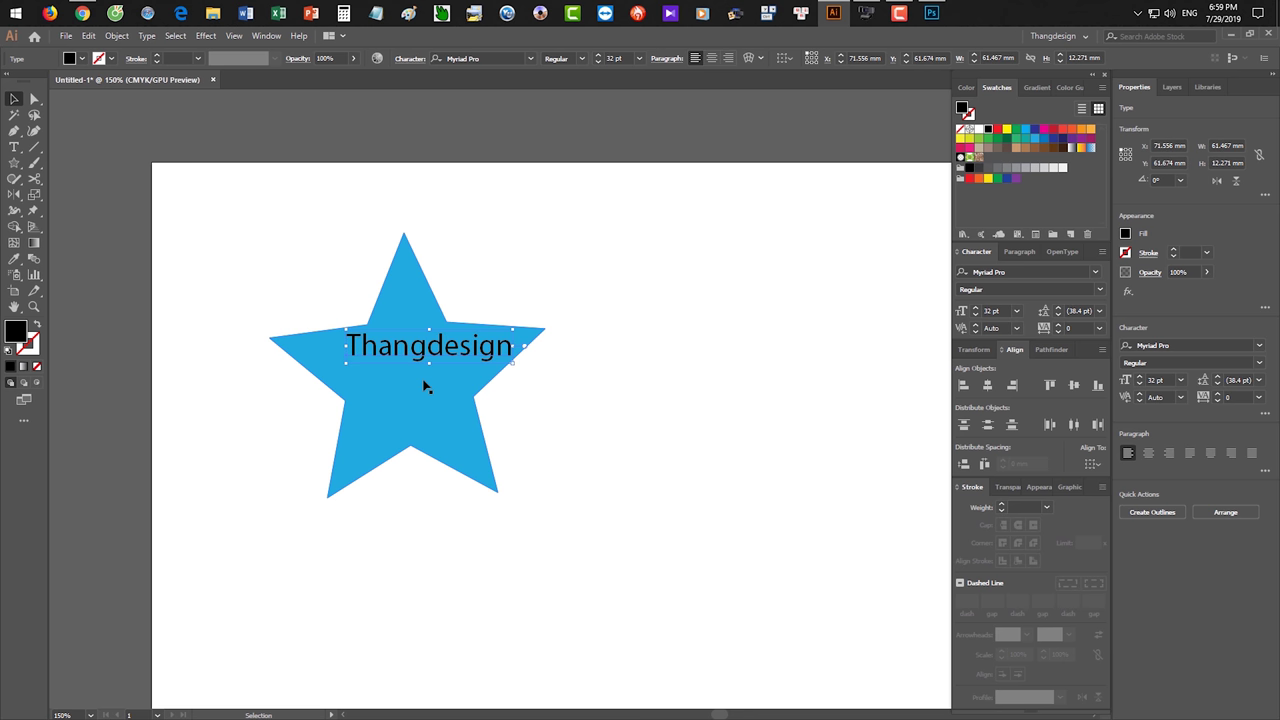
{"action": "left_click_drag", "start_coordinate": [428, 357], "coordinate": [413, 372]}
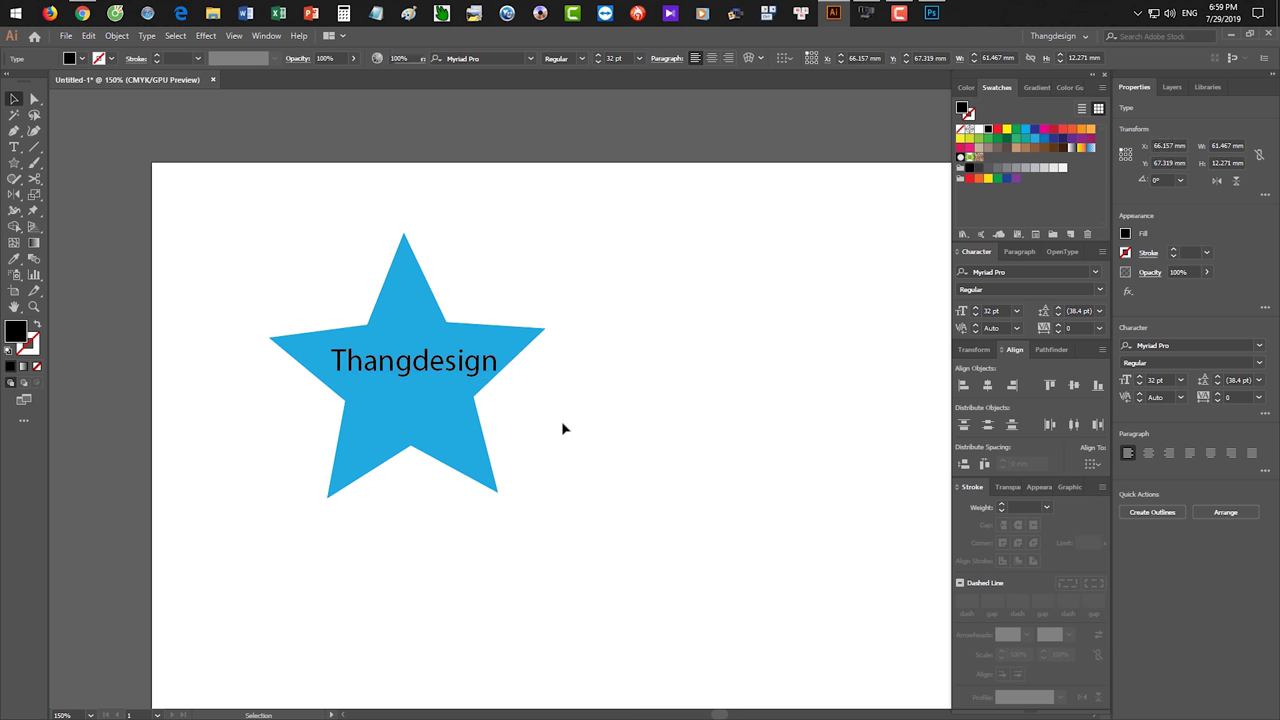
- Group the star with its Thangdesign text and move the group down and right
{"action": "left_click_drag", "start_coordinate": [637, 500], "coordinate": [291, 194]}
{"action": "key", "text": "ctrl+g"}
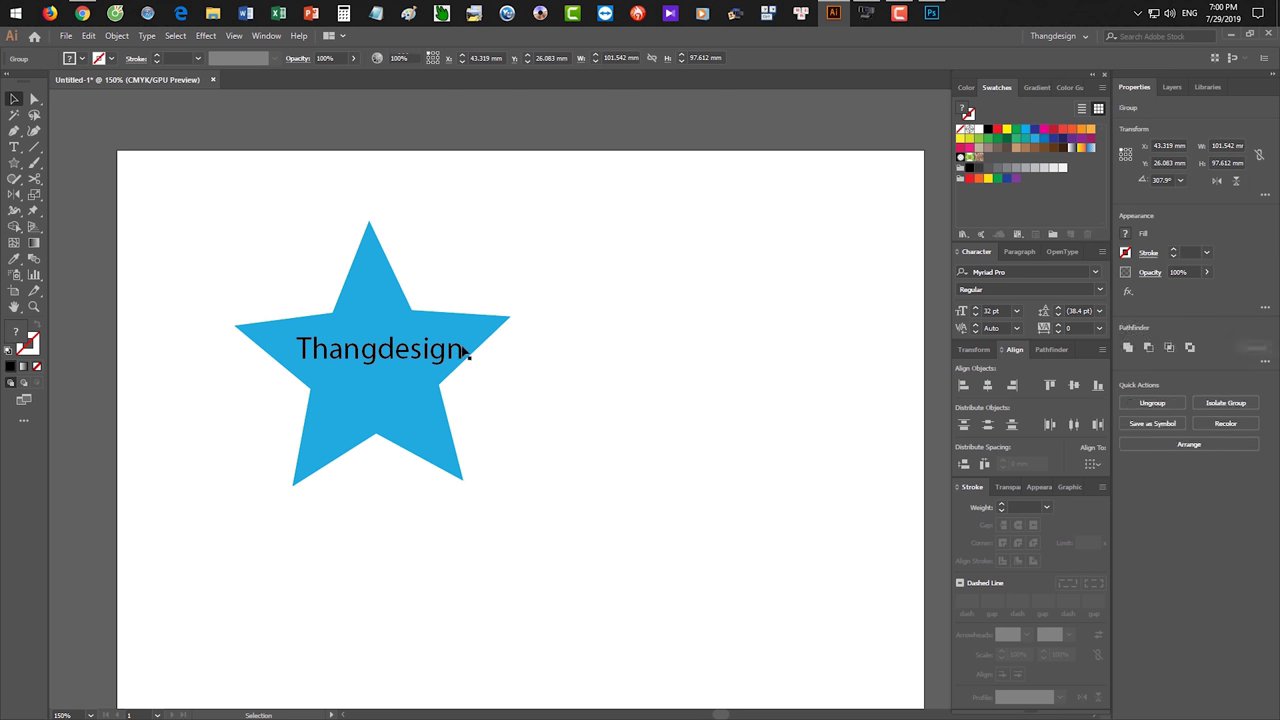
{"action": "left_click_drag", "start_coordinate": [465, 350], "coordinate": [549, 388]}
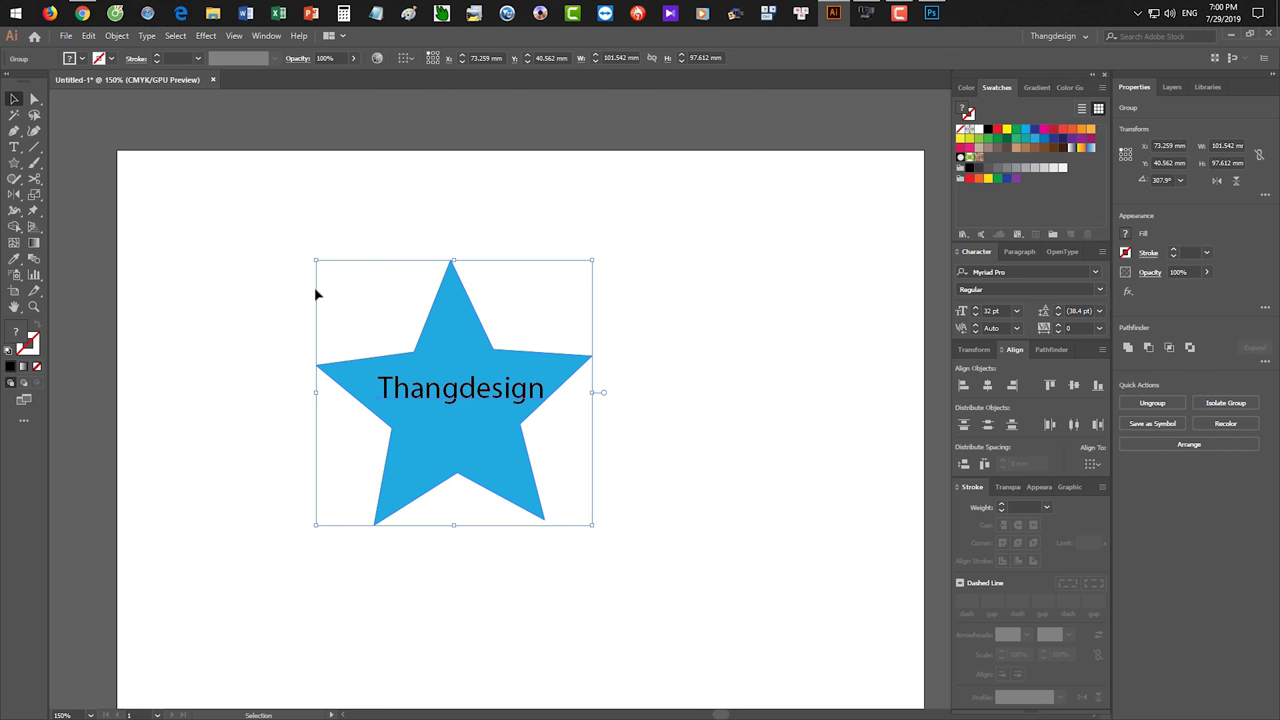
- Try scaling the group larger, undoing the stretches back to 125.972 × 121.097 mm
{"action": "key", "text": "s"}
{"action": "left_click_drag", "start_coordinate": [523, 346], "coordinate": [545, 314]}
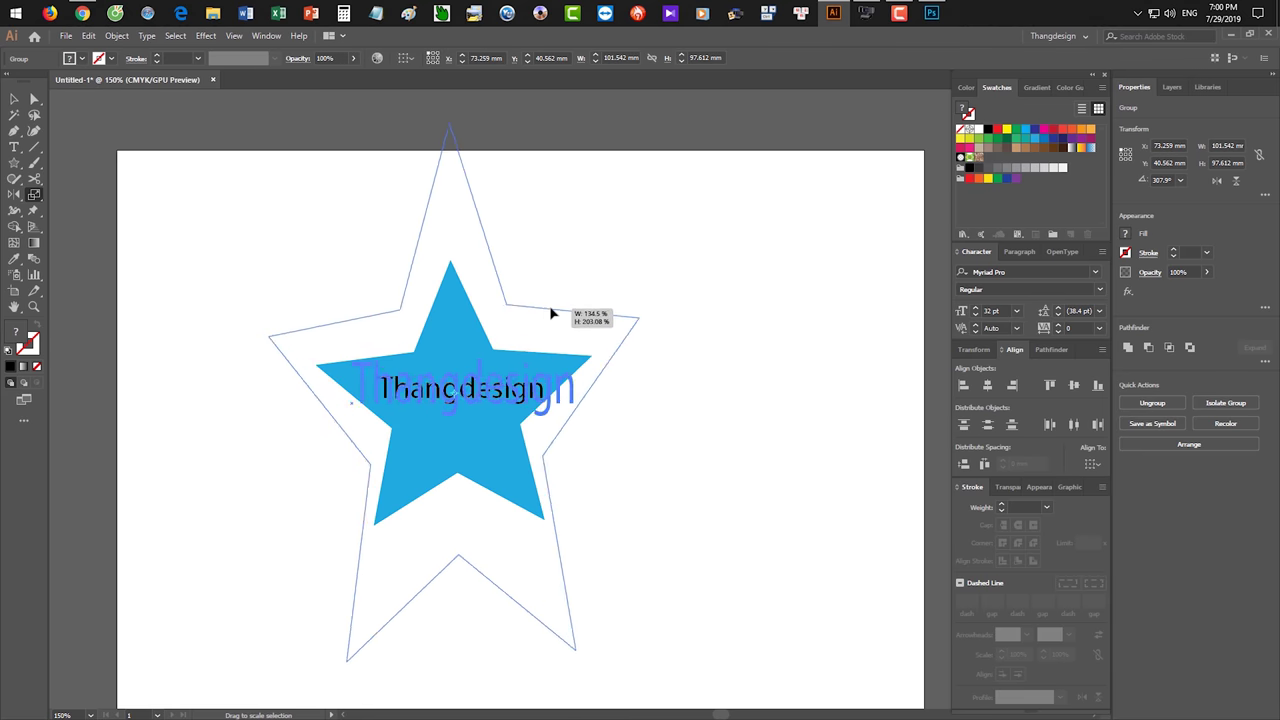
{"action": "mouse_move", "coordinate": [545, 314]}
{"action": "left_mouse_down"}
{"action": "mouse_move", "coordinate": [528, 334]}
{"action": "mouse_move", "coordinate": [600, 294]}
{"action": "mouse_move", "coordinate": [586, 349]}
{"action": "mouse_move", "coordinate": [563, 351]}
{"action": "mouse_move", "coordinate": [578, 333]}
{"action": "mouse_move", "coordinate": [600, 337]}
{"action": "mouse_move", "coordinate": [566, 363]}
{"action": "mouse_move", "coordinate": [580, 337]}
{"action": "mouse_move", "coordinate": [566, 345]}
{"action": "mouse_move", "coordinate": [557, 363]}
{"action": "mouse_move", "coordinate": [590, 358]}
{"action": "mouse_move", "coordinate": [545, 371]}
{"action": "mouse_move", "coordinate": [586, 343]}
{"action": "mouse_move", "coordinate": [563, 371]}
{"action": "mouse_move", "coordinate": [524, 343]}
{"action": "mouse_move", "coordinate": [617, 363]}
{"action": "left_mouse_up"}
{"action": "key", "text": "ctrl+z"}
{"action": "key", "text": "ctrl+z"}
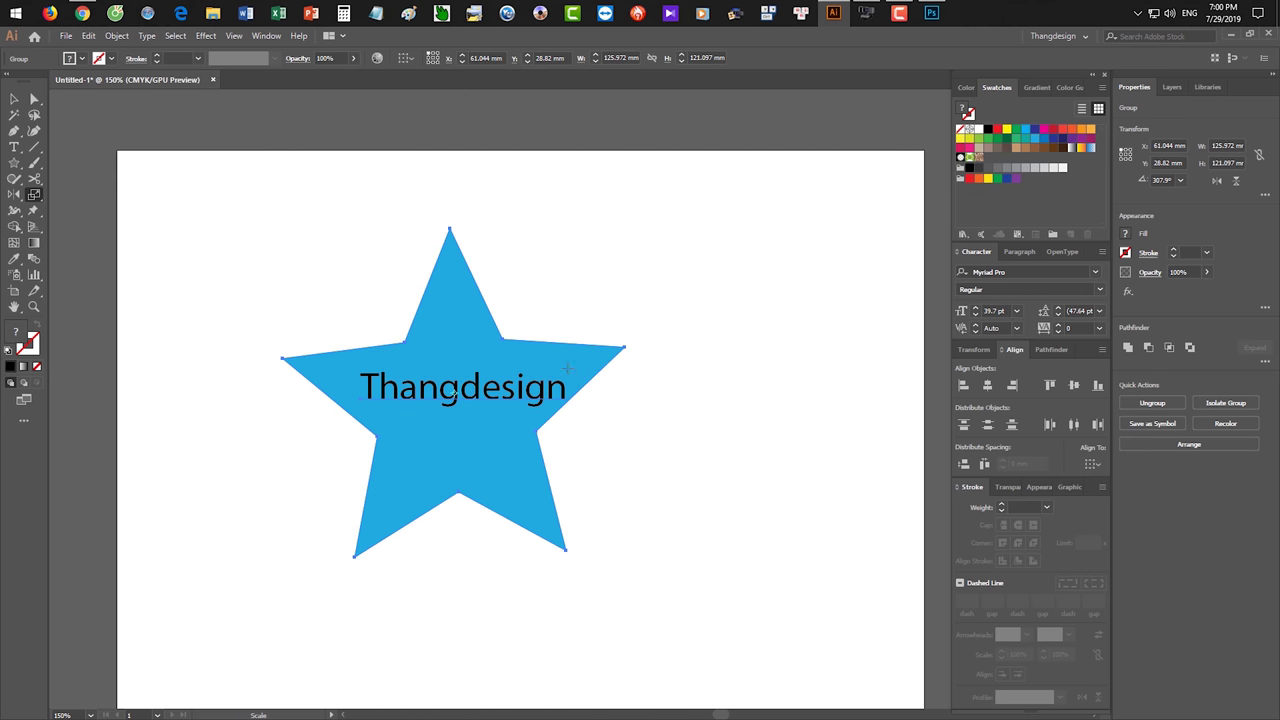
{"action": "mouse_move", "coordinate": [563, 357]}
{"action": "left_mouse_down"}
{"action": "mouse_move", "coordinate": [561, 338]}
{"action": "mouse_move", "coordinate": [495, 345]}
{"action": "left_mouse_up"}
{"action": "key", "text": "ctrl+z"}
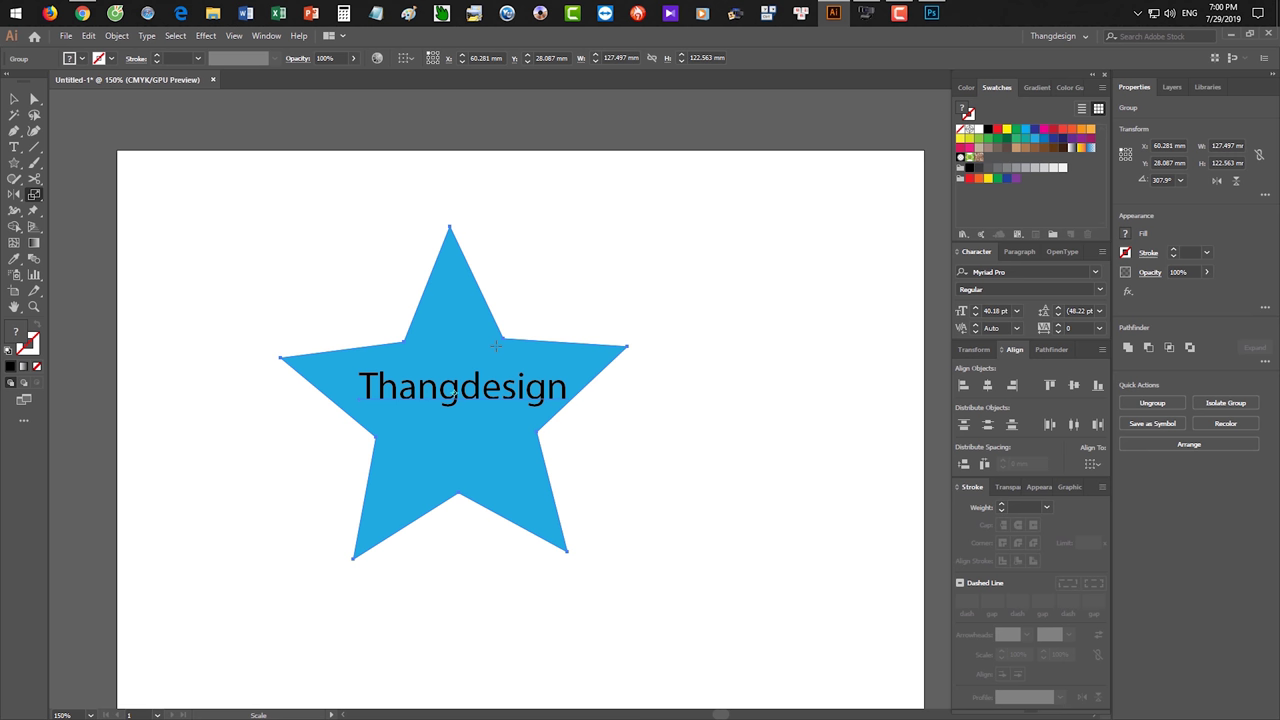
- Select the star-and-text group and bring up the Scale dialog at uniform 124.059%
{"action": "key", "text": "v"}
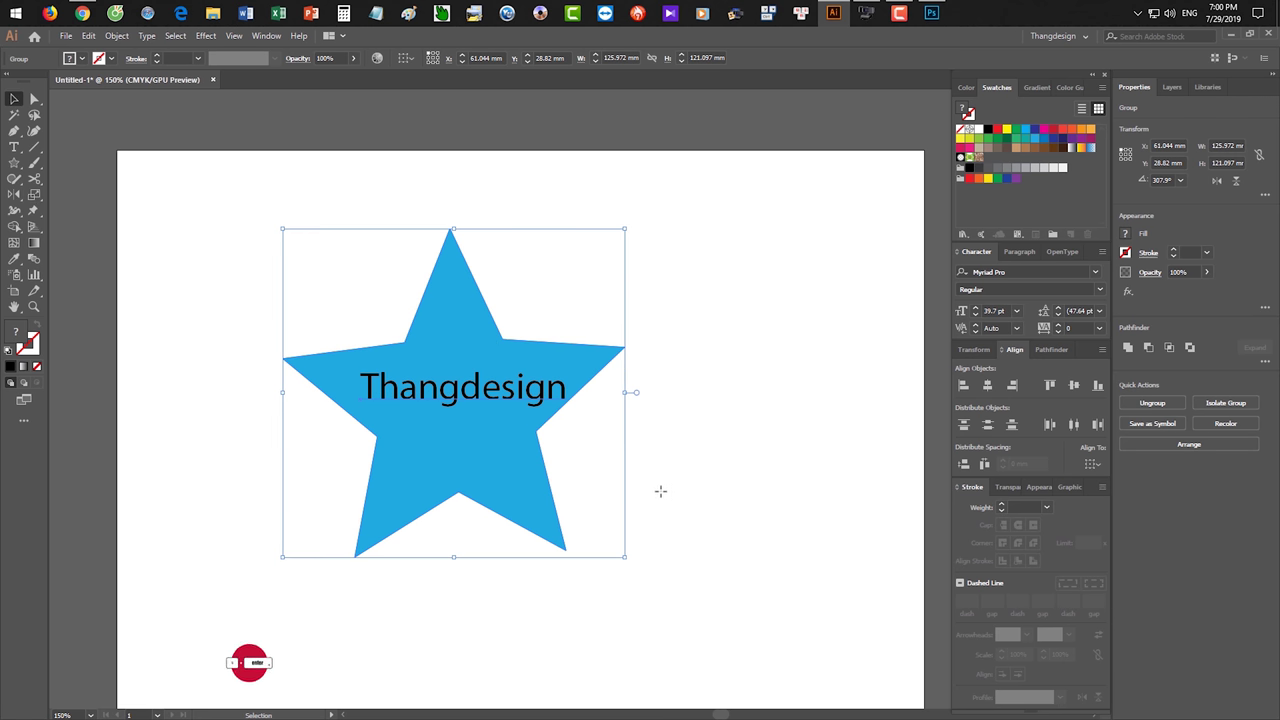
{"action": "left_click", "coordinate": [660, 491]}
{"action": "left_click", "coordinate": [510, 408]}
{"action": "key", "text": "s"}
{"action": "key", "text": "Return"}
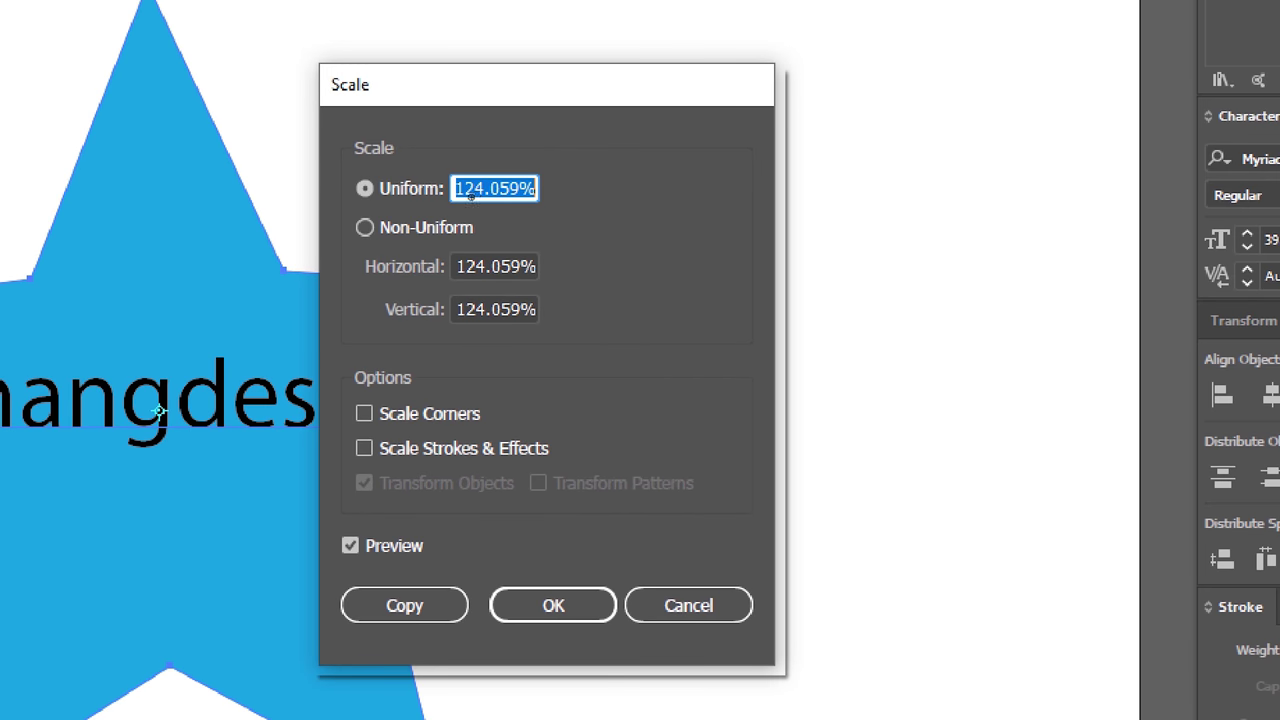
{"action": "left_click_drag", "start_coordinate": [322, 102], "coordinate": [414, 104]}
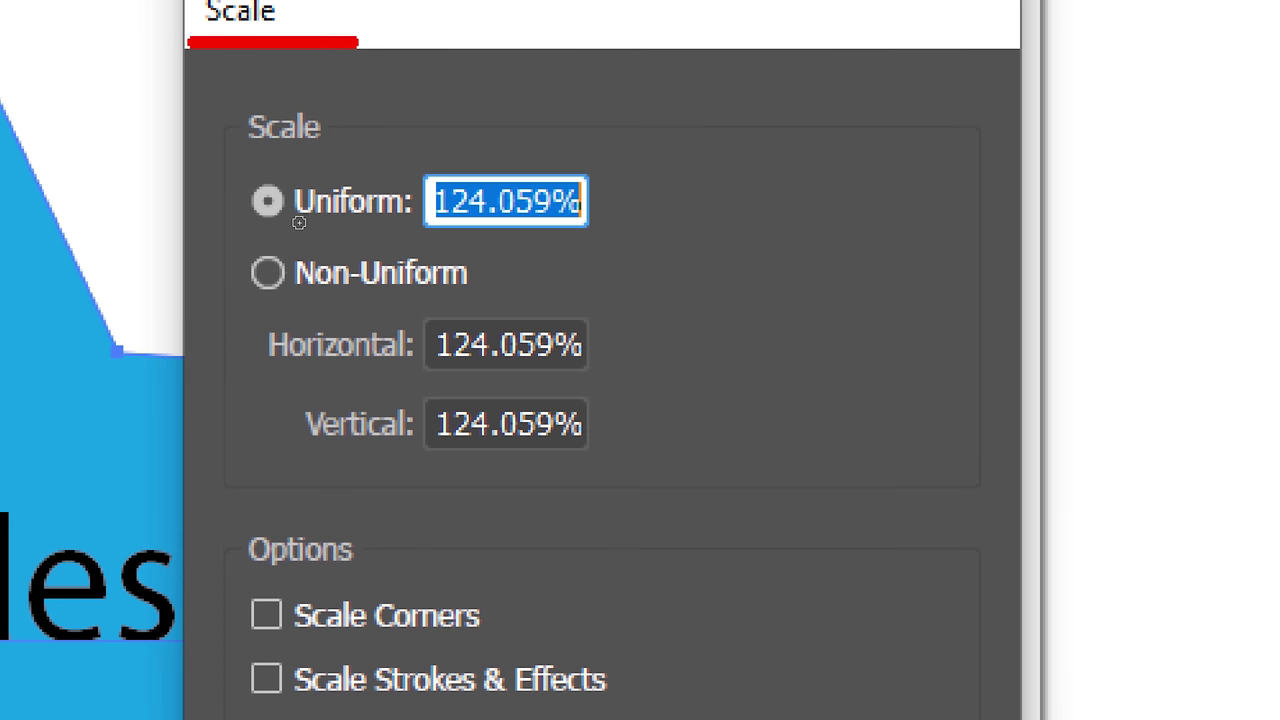
{"action": "left_click_drag", "start_coordinate": [263, 231], "coordinate": [540, 232]}
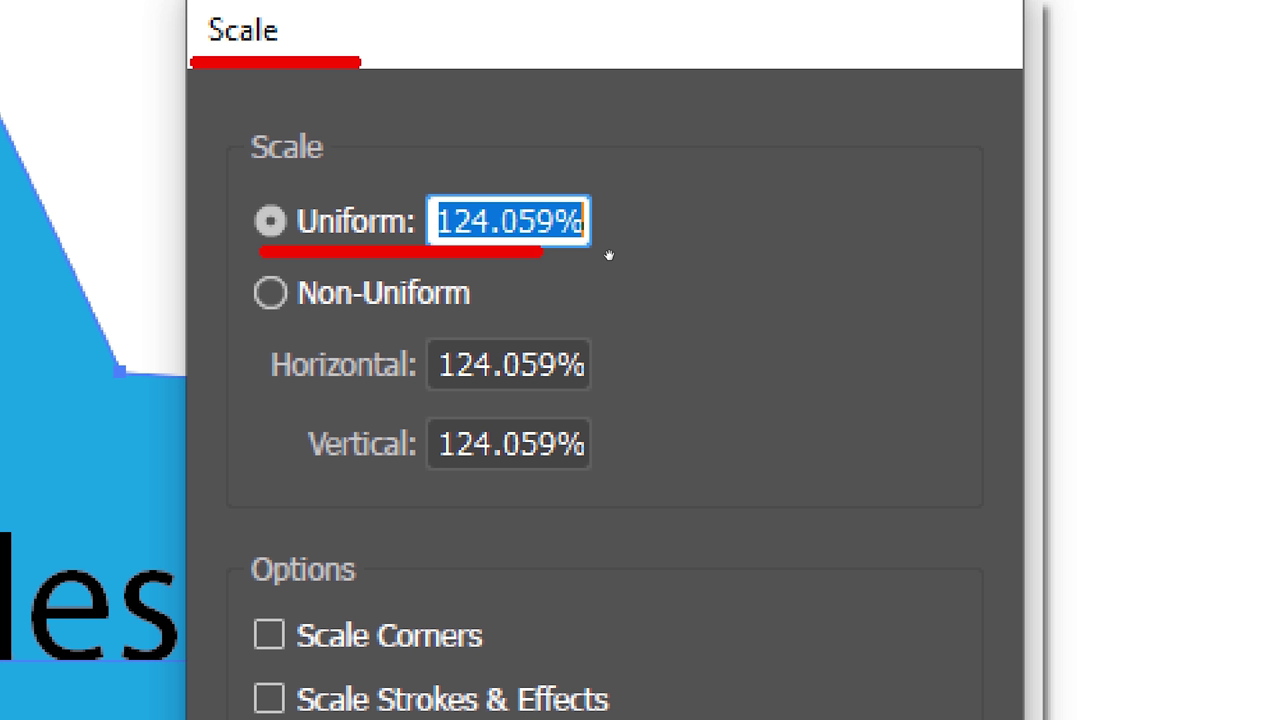
{"action": "left_click_drag", "start_coordinate": [258, 331], "coordinate": [470, 333]}
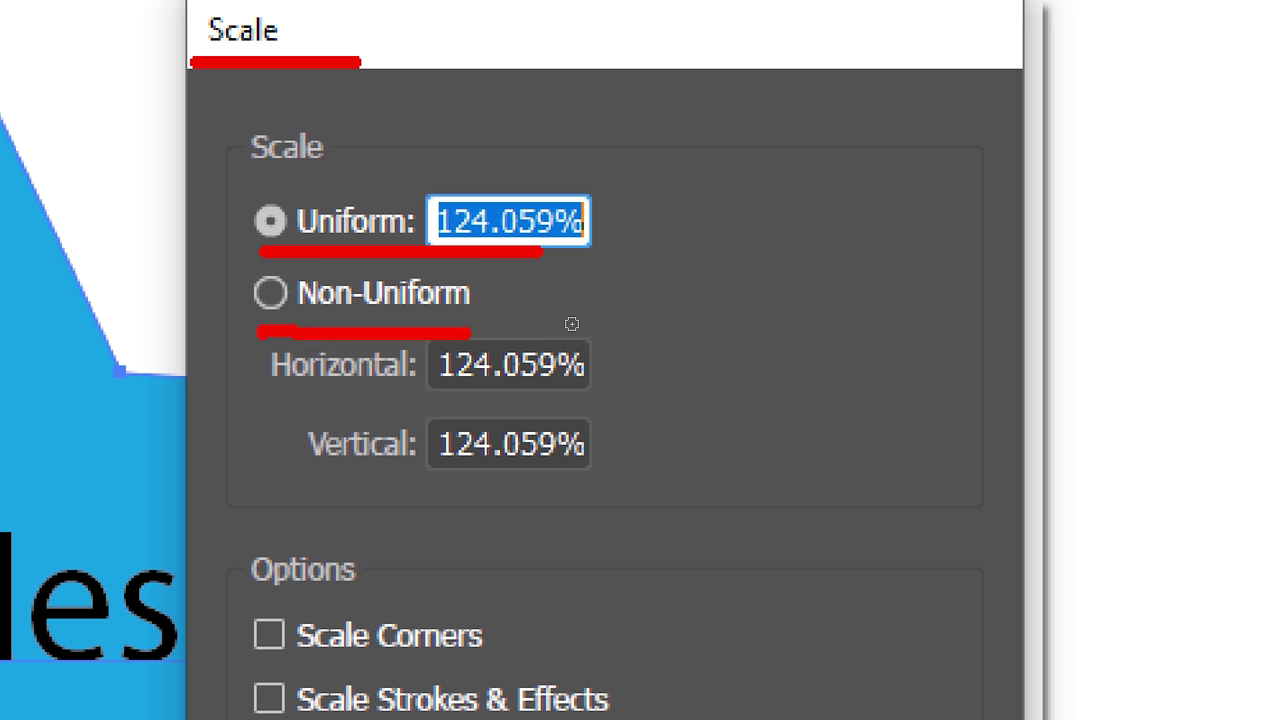
{"action": "left_click_drag", "start_coordinate": [714, 336], "coordinate": [769, 374]}
{"action": "mouse_move", "coordinate": [774, 330]}
{"action": "left_mouse_down"}
{"action": "mouse_move", "coordinate": [722, 382]}
{"action": "mouse_move", "coordinate": [757, 452]}
{"action": "mouse_move", "coordinate": [722, 510]}
{"action": "left_mouse_up"}
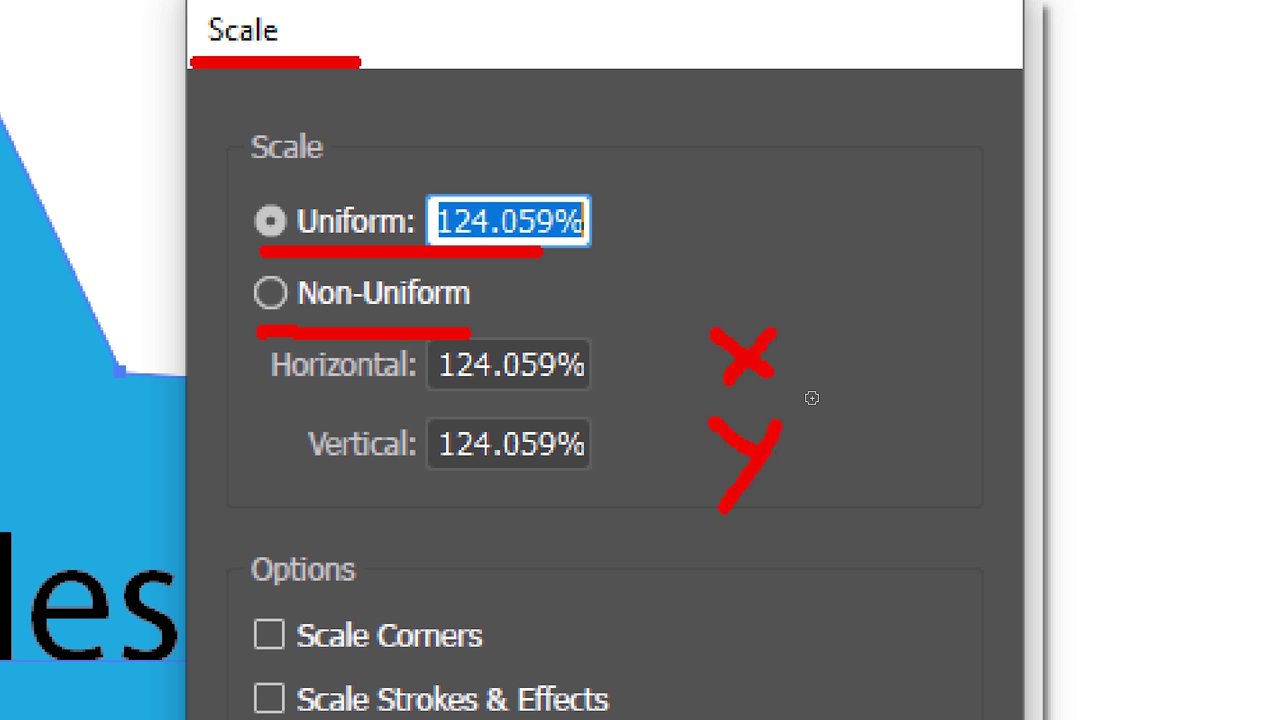
{"action": "mouse_move", "coordinate": [889, 326]}
{"action": "left_mouse_down"}
{"action": "mouse_move", "coordinate": [889, 394]}
{"action": "mouse_move", "coordinate": [893, 326]}
{"action": "mouse_move", "coordinate": [970, 322]}
{"action": "left_mouse_up"}
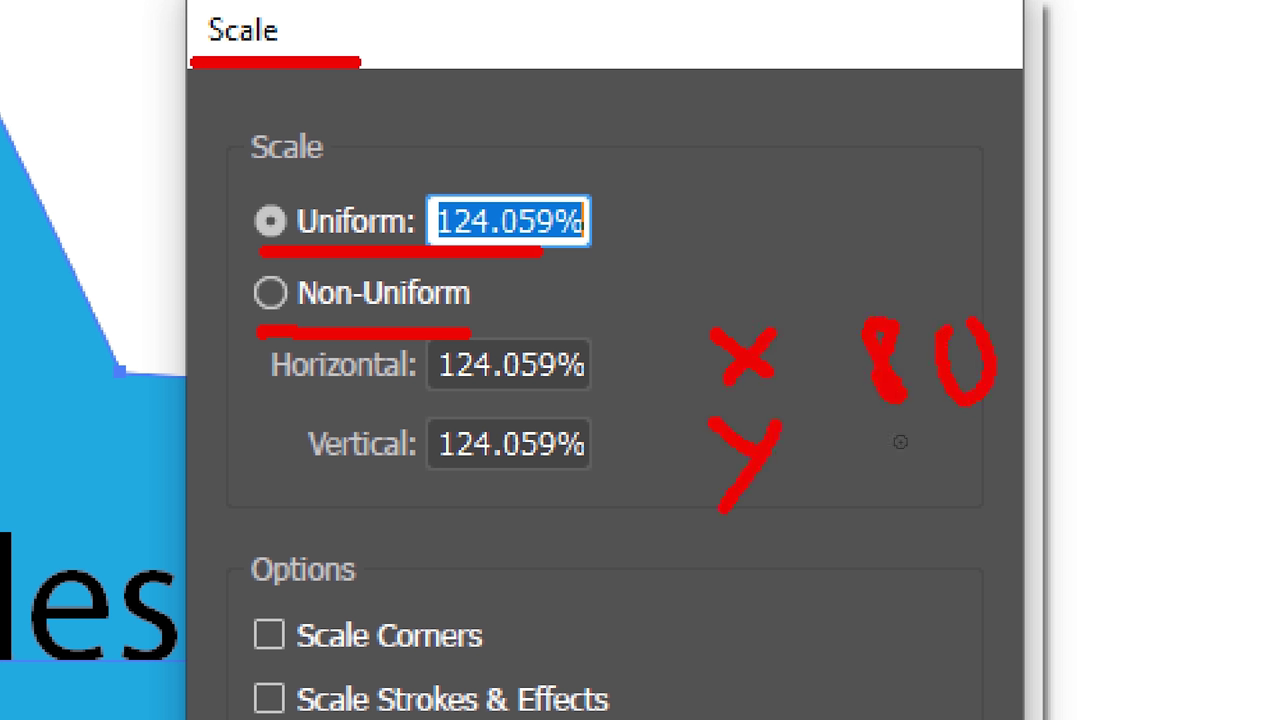
{"action": "left_click_drag", "start_coordinate": [880, 448], "coordinate": [873, 494]}
{"action": "left_click_drag", "start_coordinate": [916, 436], "coordinate": [938, 486]}
{"action": "left_click_drag", "start_coordinate": [968, 442], "coordinate": [981, 443]}
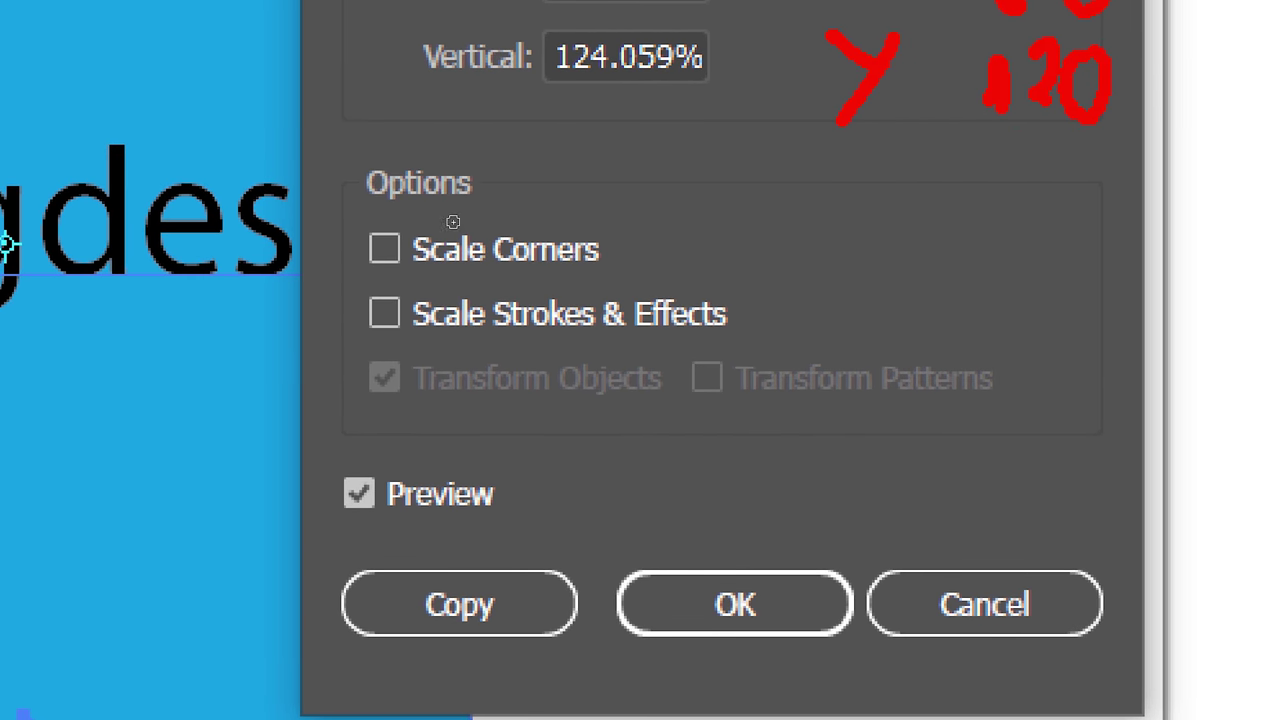
{"action": "left_click_drag", "start_coordinate": [366, 212], "coordinate": [522, 213]}
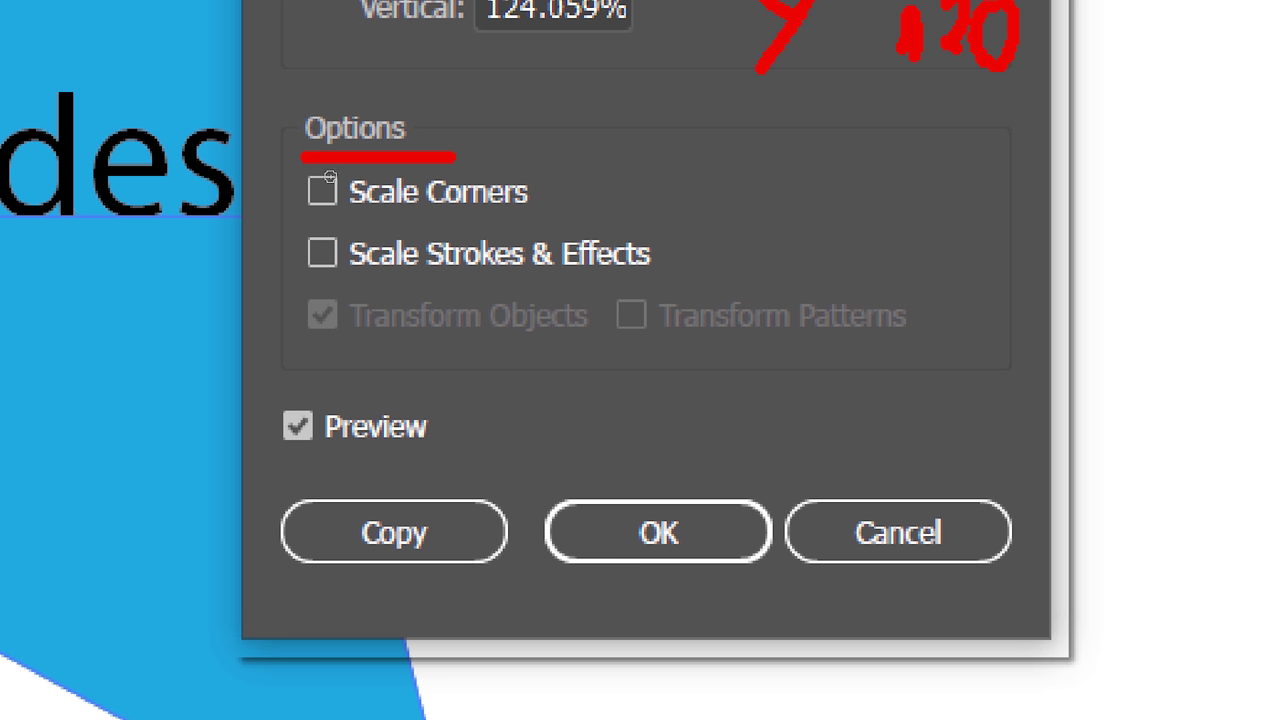
- Look over the Scale Corners and Scale Strokes & Effects options, then cancel the Scale dialog
{"action": "mouse_move", "coordinate": [304, 172]}
{"action": "left_mouse_down"}
{"action": "mouse_move", "coordinate": [309, 200]}
{"action": "mouse_move", "coordinate": [348, 136]}
{"action": "left_mouse_up"}
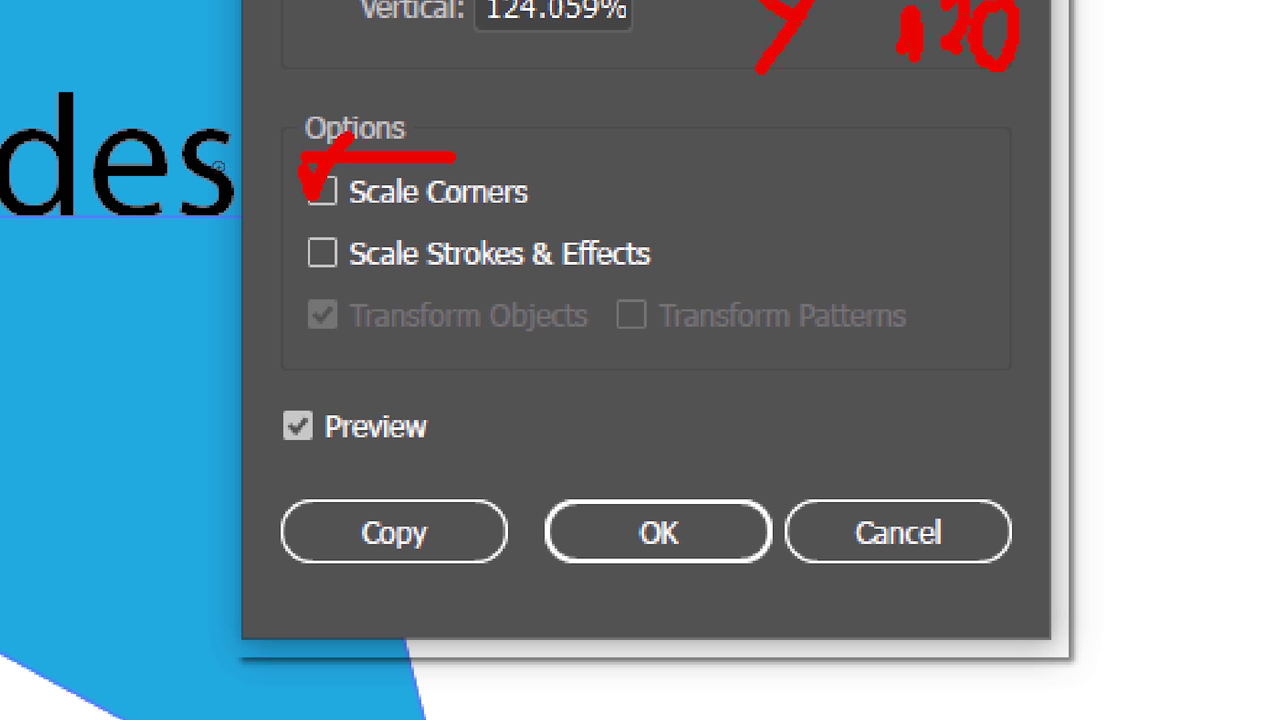
{"action": "left_click_drag", "start_coordinate": [300, 230], "coordinate": [341, 217]}
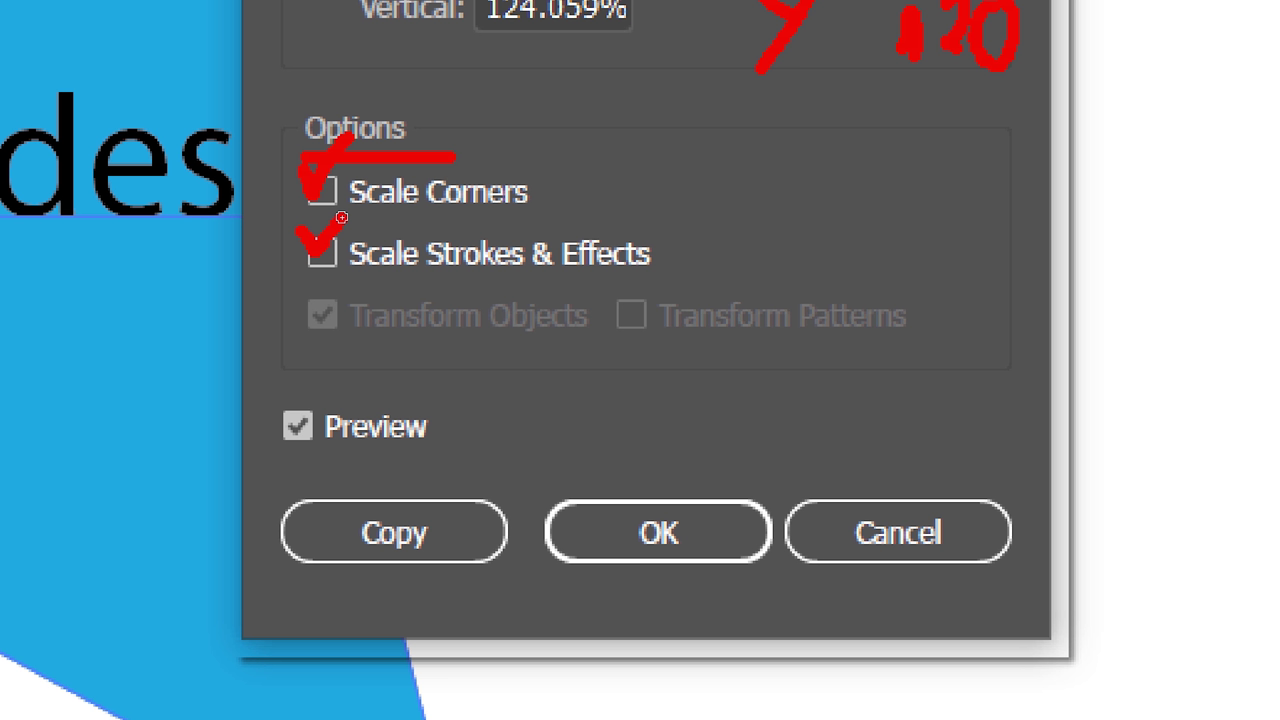
{"action": "left_click_drag", "start_coordinate": [289, 607], "coordinate": [518, 607]}
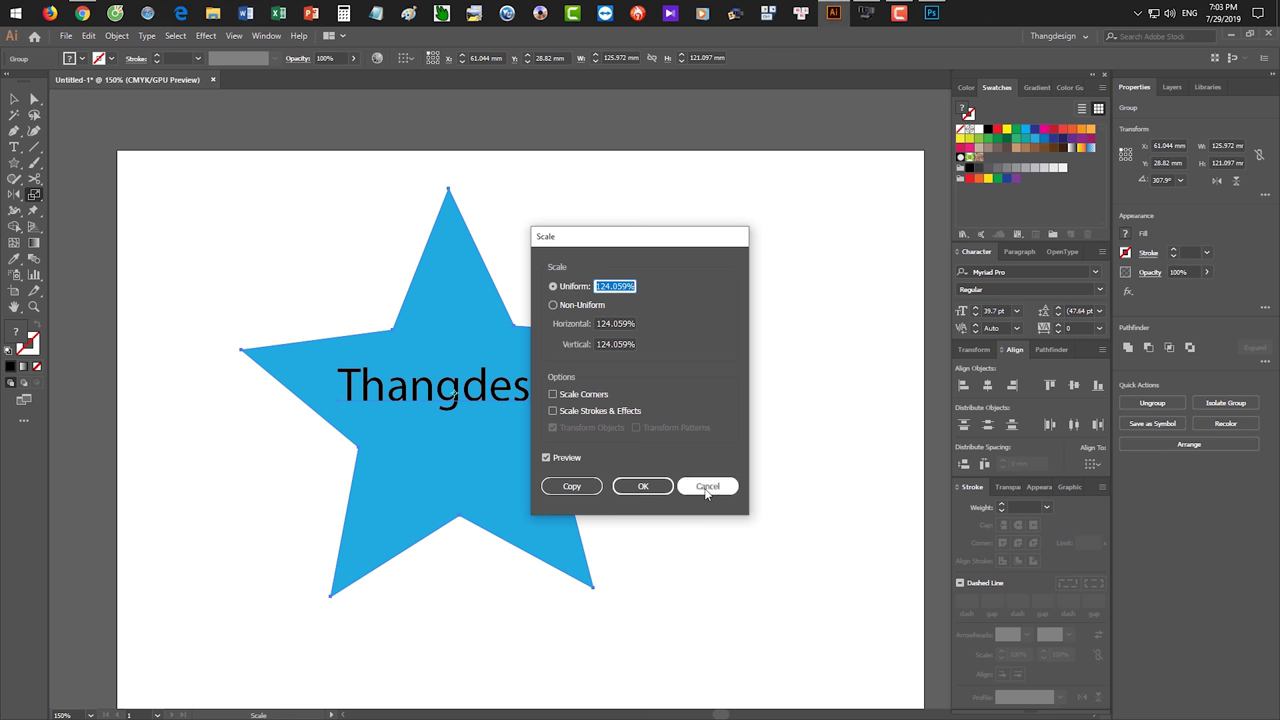
{"action": "left_click", "coordinate": [714, 490]}
- Delete the star group and switch to the Rectangle tool
{"action": "left_click", "coordinate": [486, 358]}
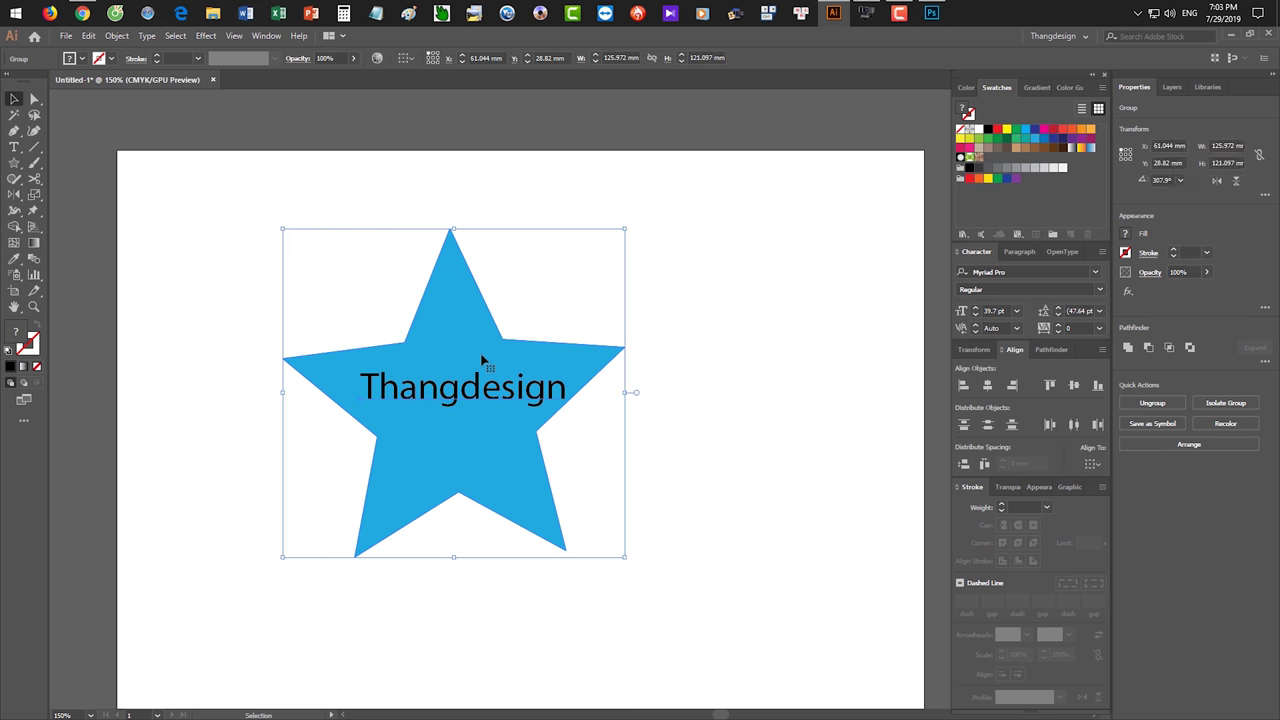
{"action": "key", "text": "Delete"}
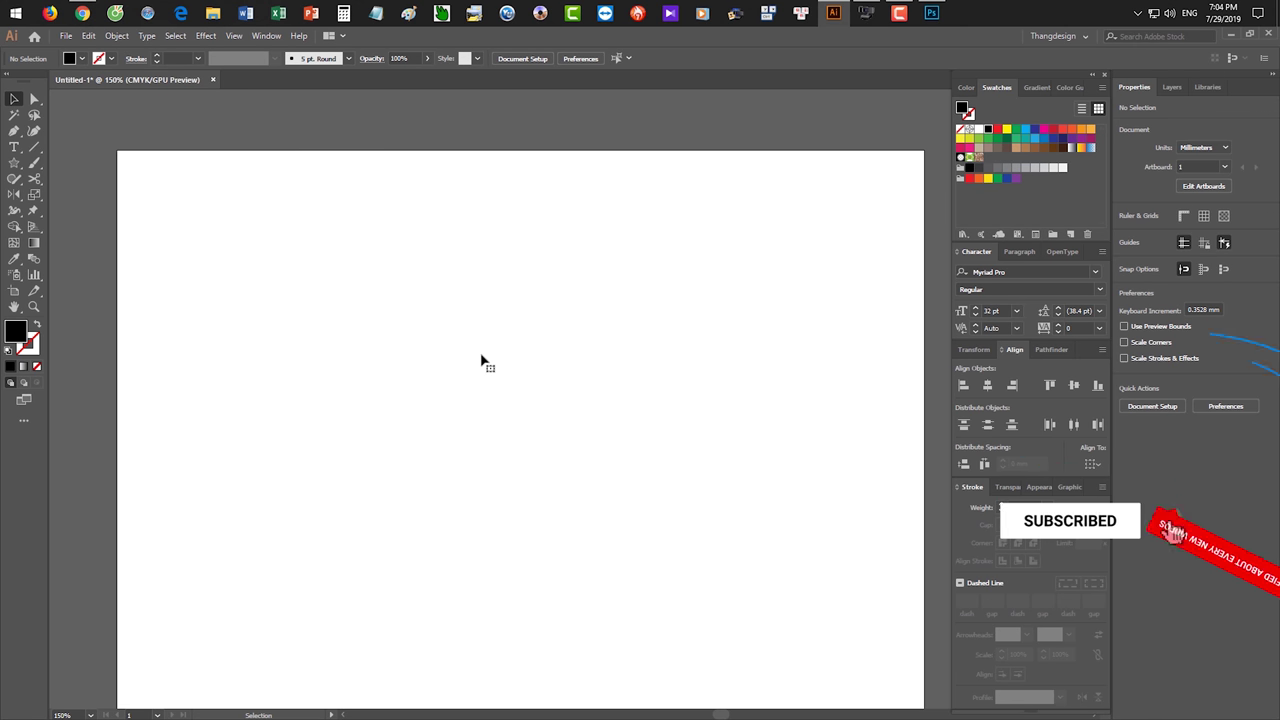
{"action": "right_click", "coordinate": [14, 162]}
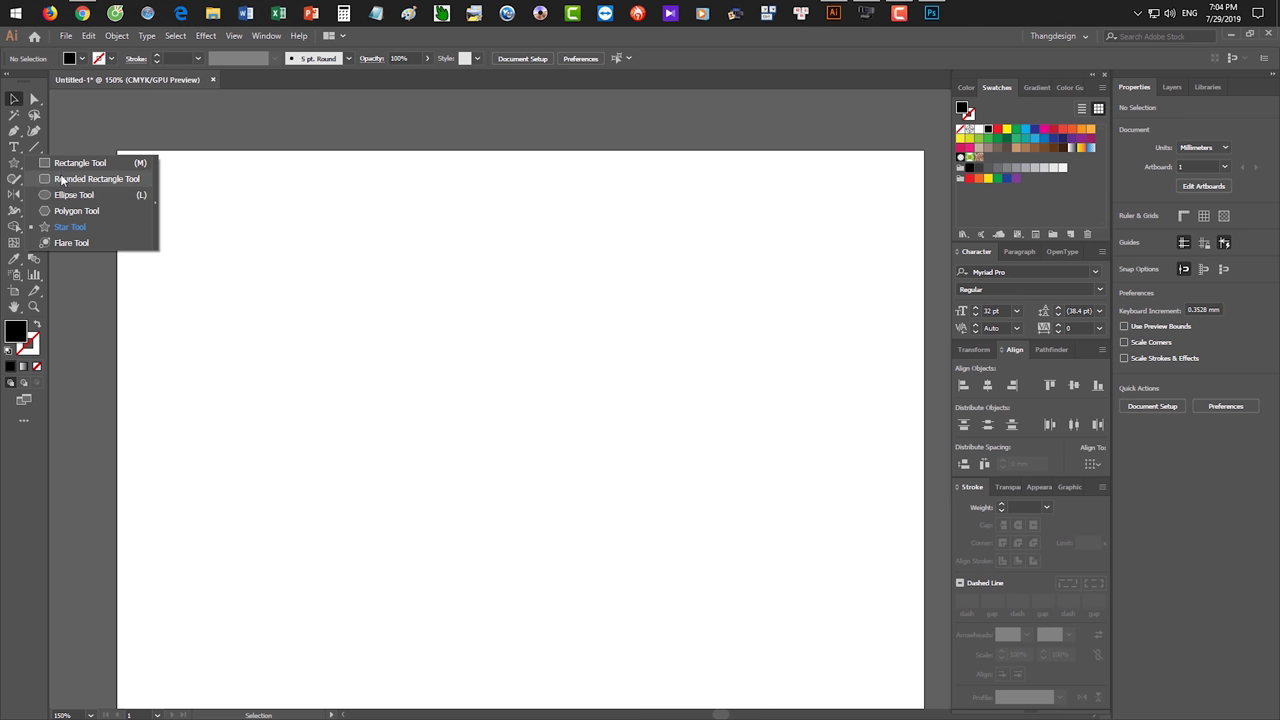
{"action": "left_click", "coordinate": [64, 164]}
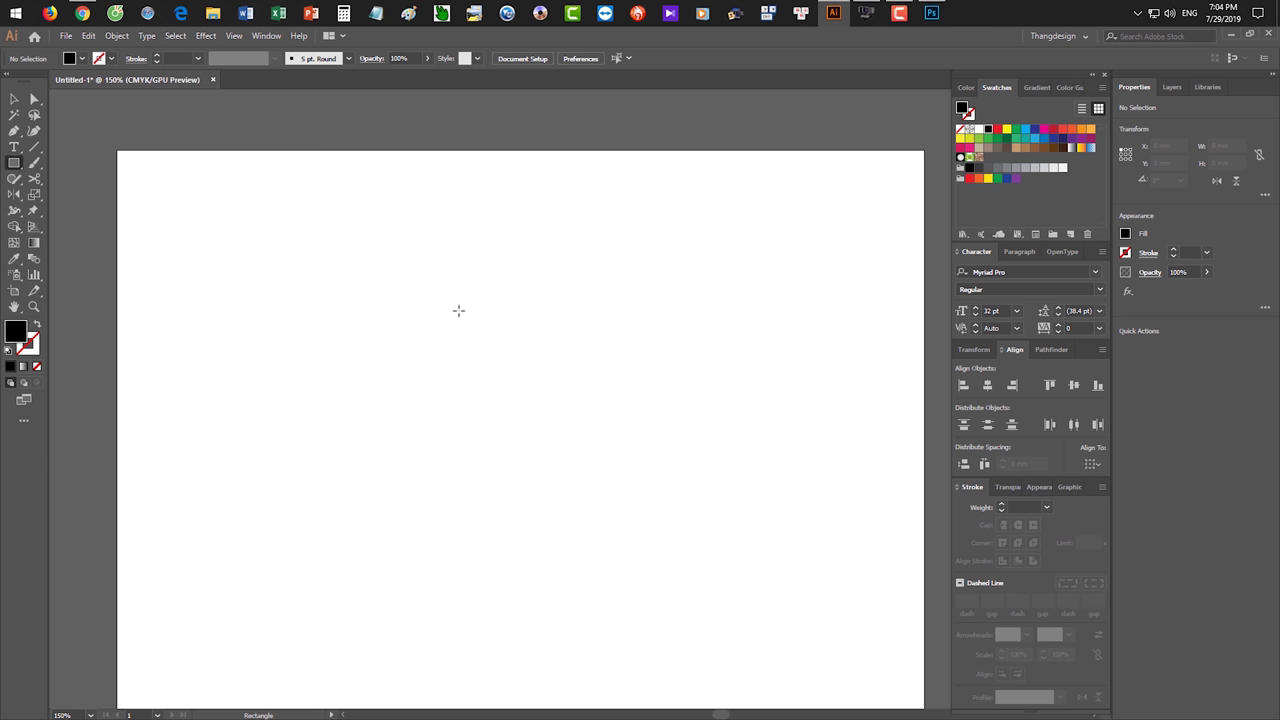
- Draw a large black rectangle with a 10 pt red stroke
{"action": "key", "text": "x"}
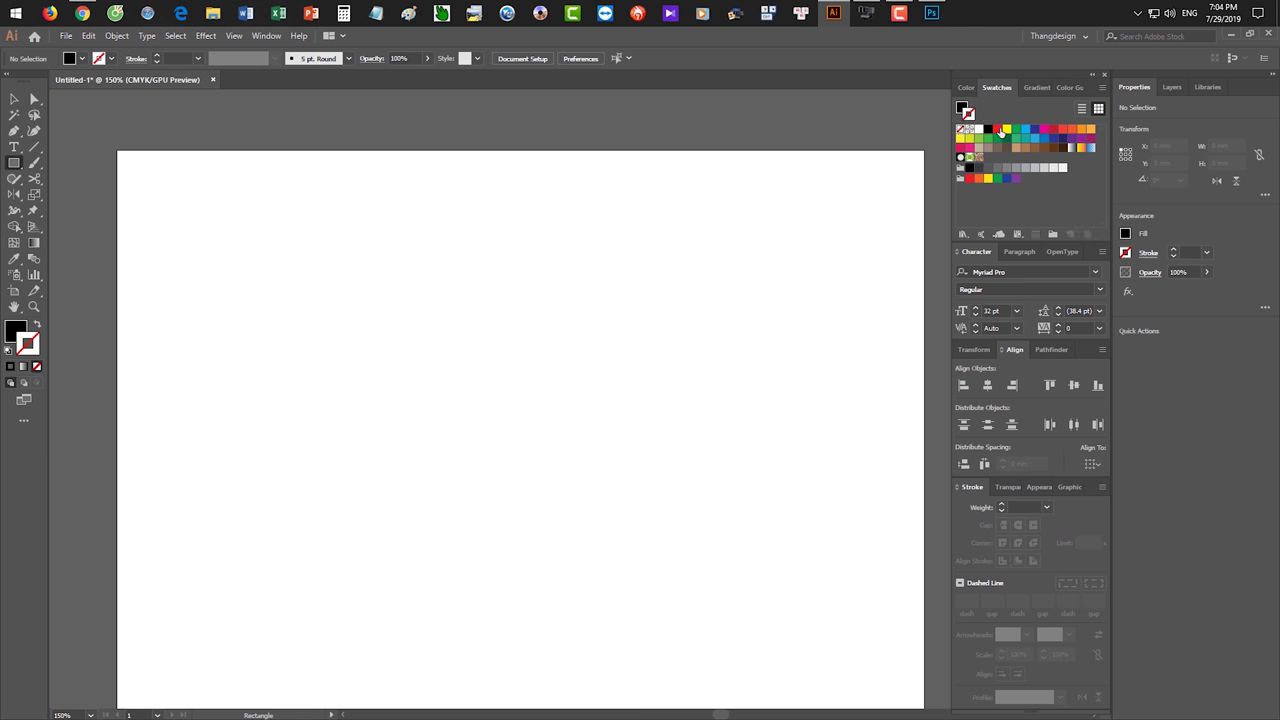
{"action": "left_click", "coordinate": [997, 130]}
{"action": "left_click", "coordinate": [1046, 506]}
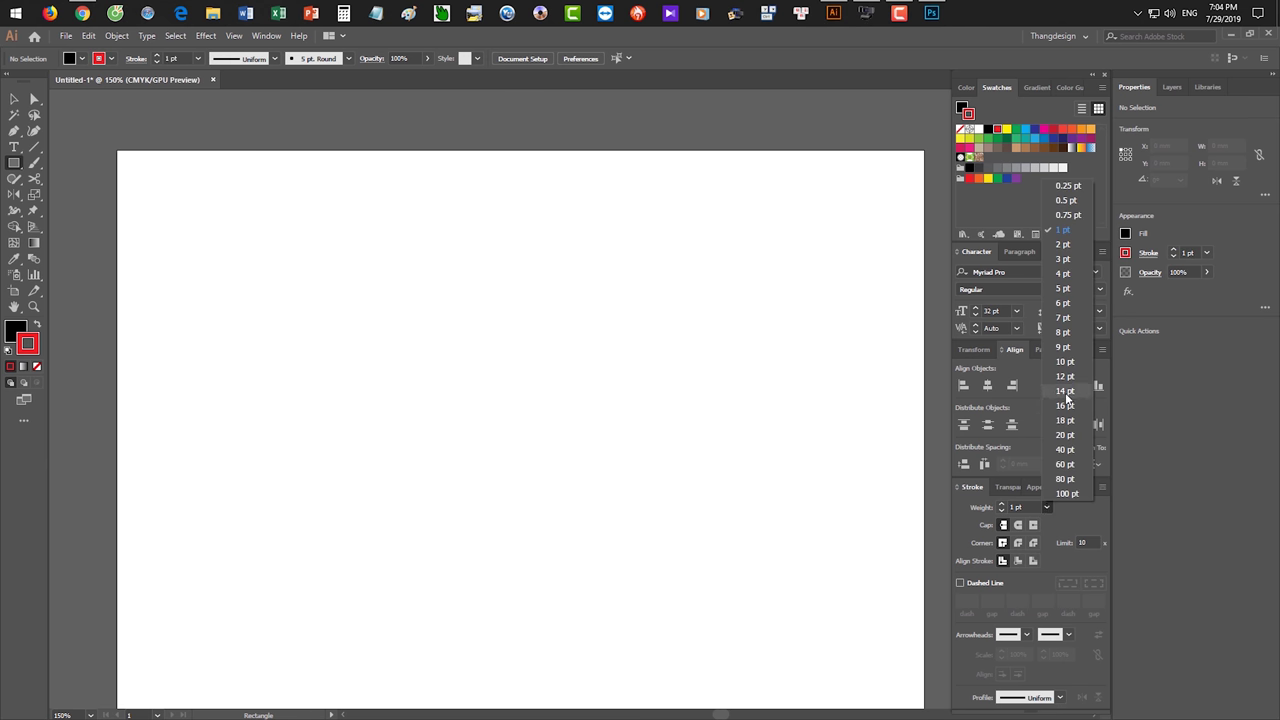
{"action": "left_click", "coordinate": [1066, 362]}
{"action": "left_click_drag", "start_coordinate": [320, 288], "coordinate": [769, 526]}
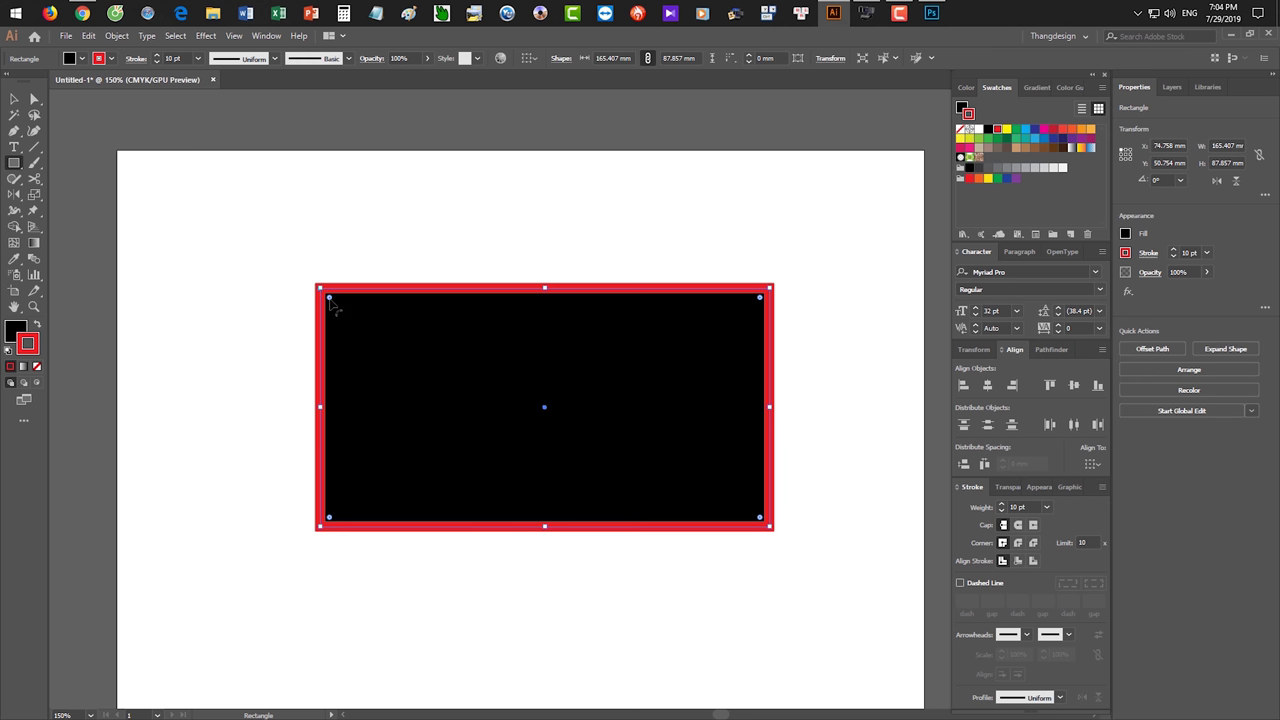
- Round the rectangle's corners to a radius of about 10 mm
{"action": "left_click_drag", "start_coordinate": [329, 297], "coordinate": [348, 318]}
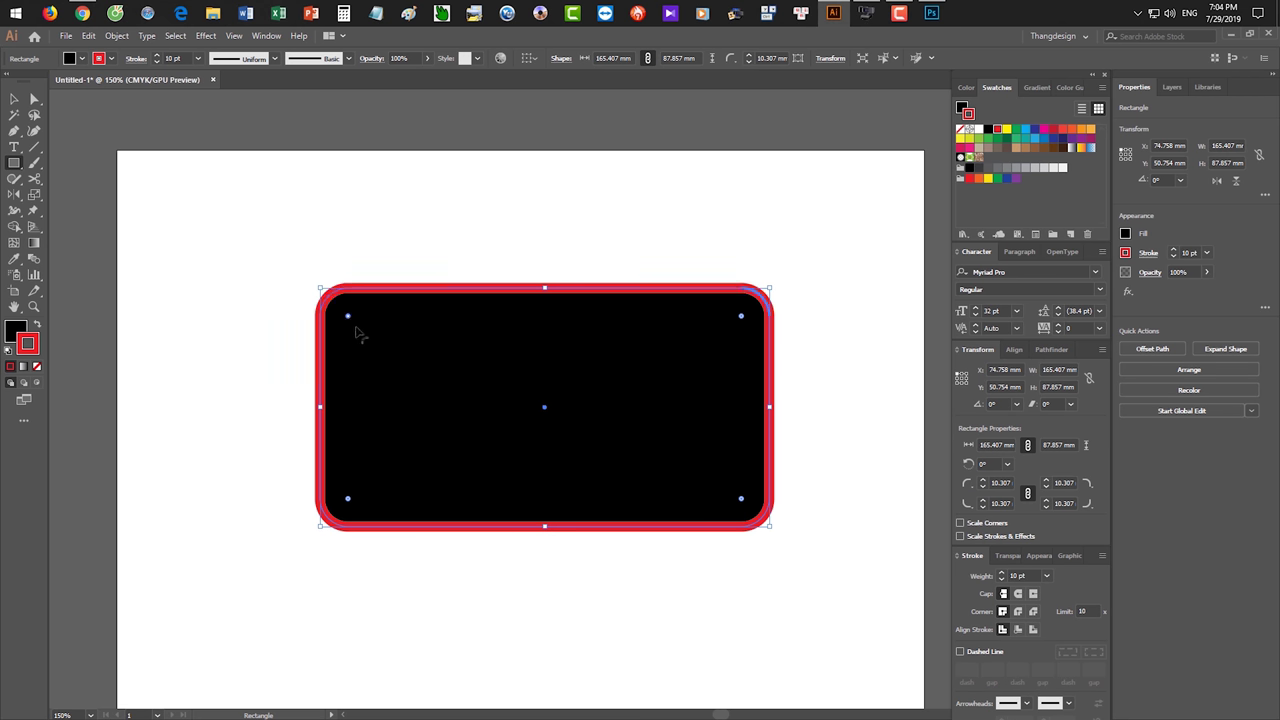
{"action": "mouse_move", "coordinate": [347, 316]}
{"action": "left_mouse_down"}
{"action": "mouse_move", "coordinate": [359, 327]}
{"action": "mouse_move", "coordinate": [347, 316]}
{"action": "left_mouse_up"}
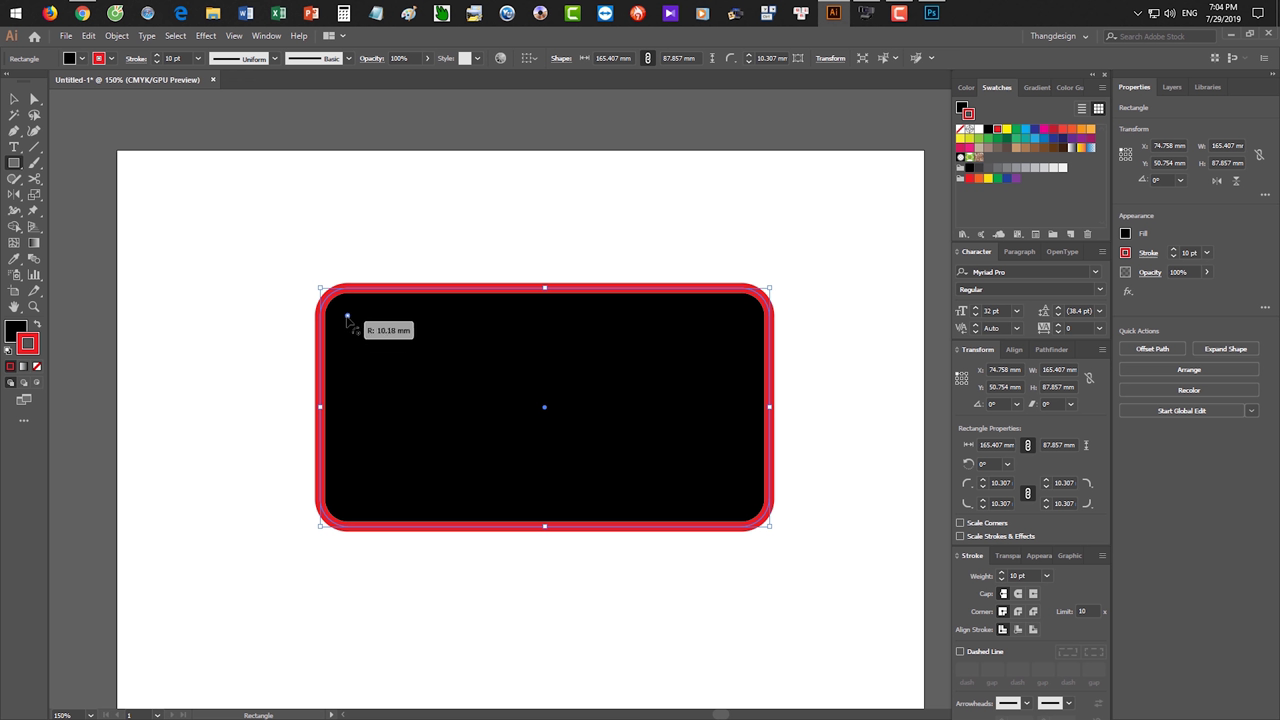
{"action": "left_click_drag", "start_coordinate": [347, 316], "coordinate": [347, 316]}
- Move the rounded rectangle to the artboard's top-left and duplicate it below
{"action": "key", "text": "v"}
{"action": "left_click_drag", "start_coordinate": [532, 341], "coordinate": [354, 248]}
{"action": "key", "text": "ctrl+0"}
{"action": "key", "text": "z"}
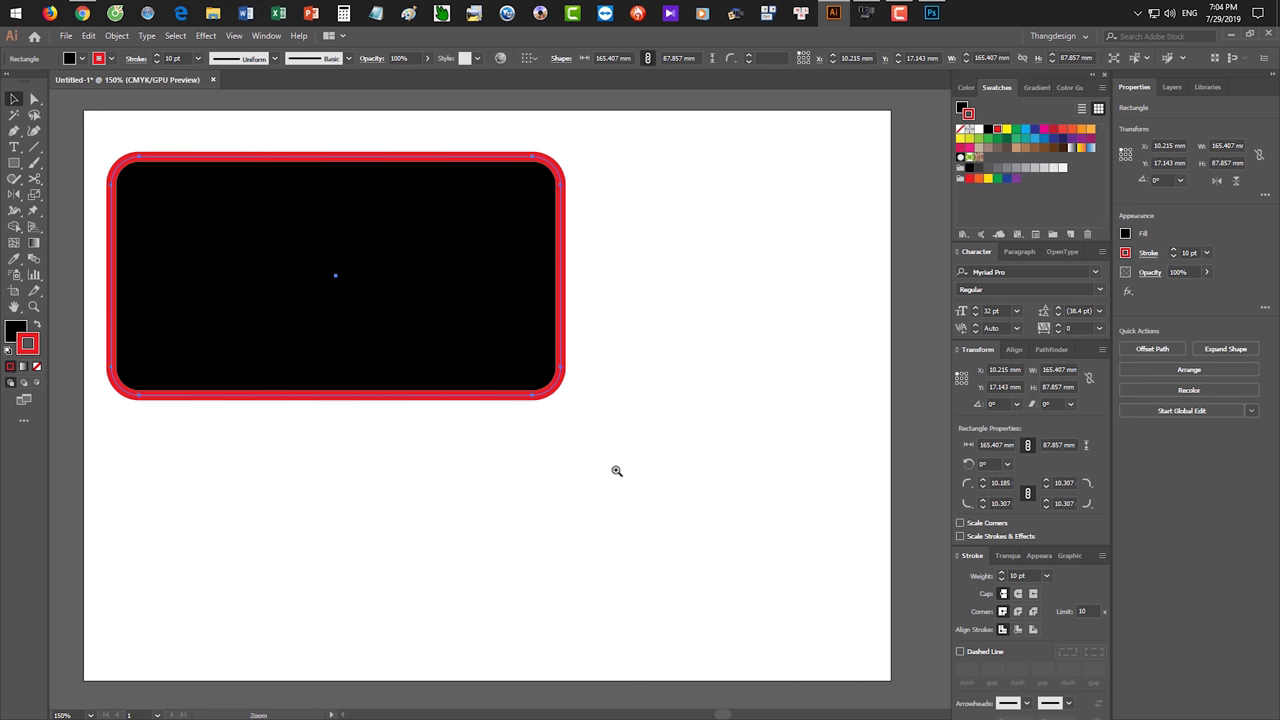
{"action": "key", "text": "ctrl+0"}
{"action": "key", "text": "v"}
{"action": "left_click_drag", "start_coordinate": [482, 330], "coordinate": [470, 570]}
- Scale the top rounded rectangle uniformly to 50%, making it 82.703 × 43.929 mm
{"action": "left_click", "coordinate": [700, 282]}
{"action": "left_click", "coordinate": [470, 270]}
{"action": "key", "text": "s"}
{"action": "key", "text": "Return"}
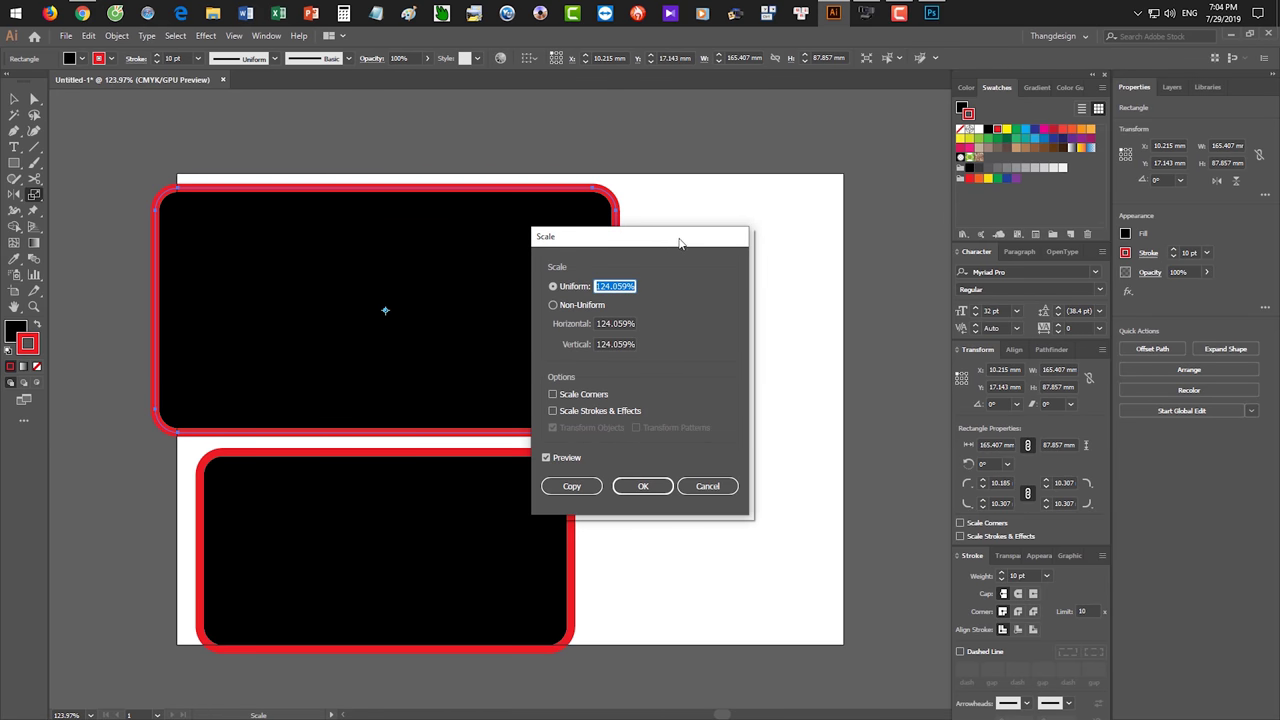
{"action": "left_click_drag", "start_coordinate": [679, 243], "coordinate": [890, 214]}
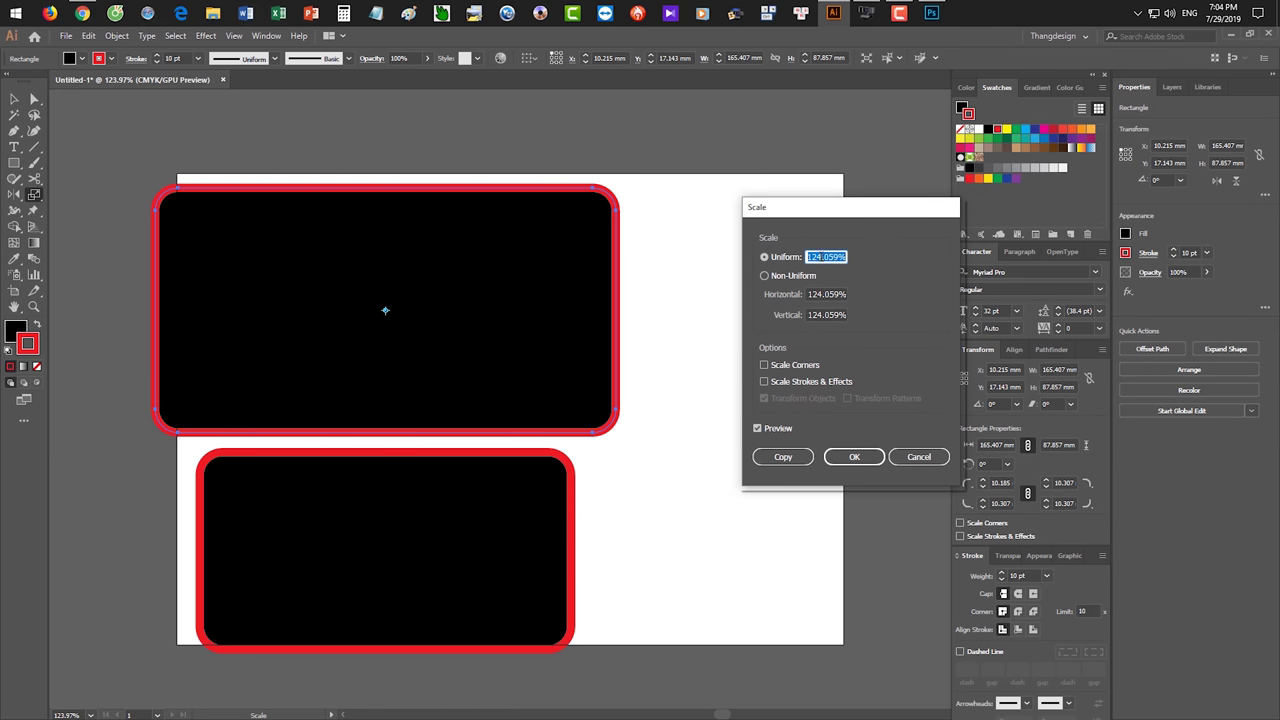
{"action": "type", "text": "50"}
{"action": "left_click", "coordinate": [864, 460]}
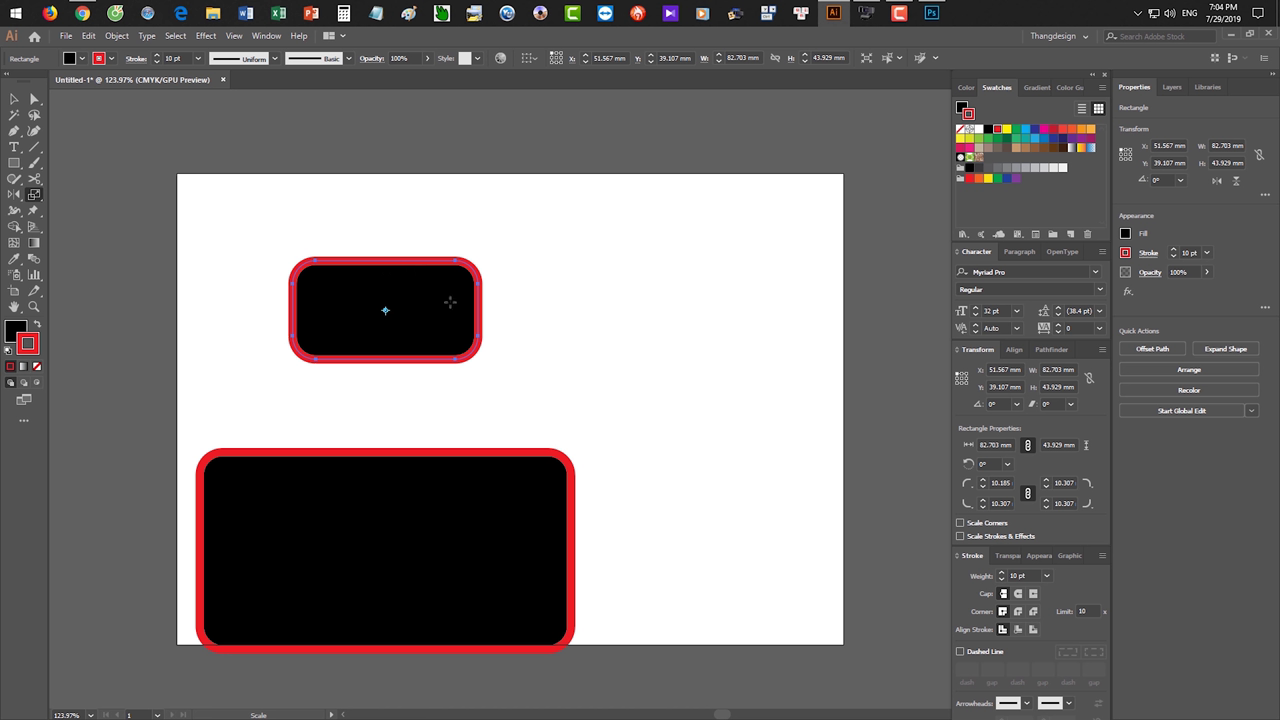
{"action": "left_click", "coordinate": [1026, 575]}
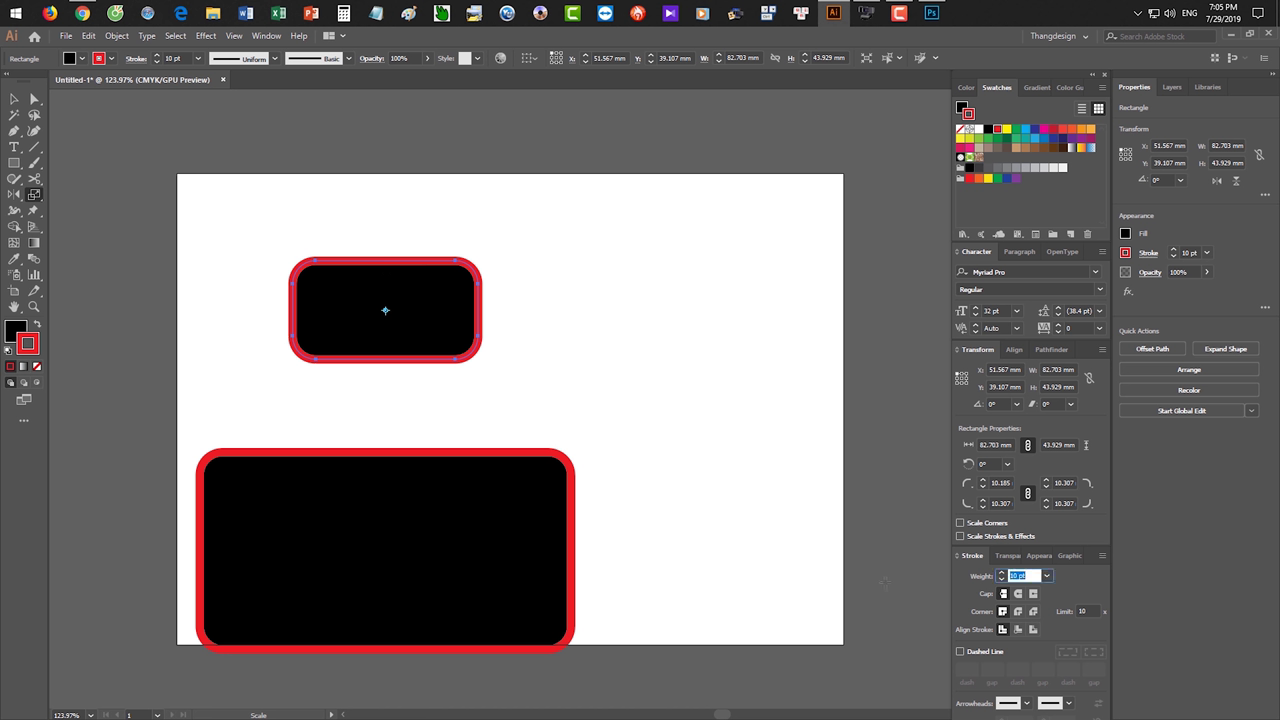
{"action": "left_click", "coordinate": [451, 298]}
- Undo the 50% shrink so the top rectangle is full size again
{"action": "key", "text": "a"}
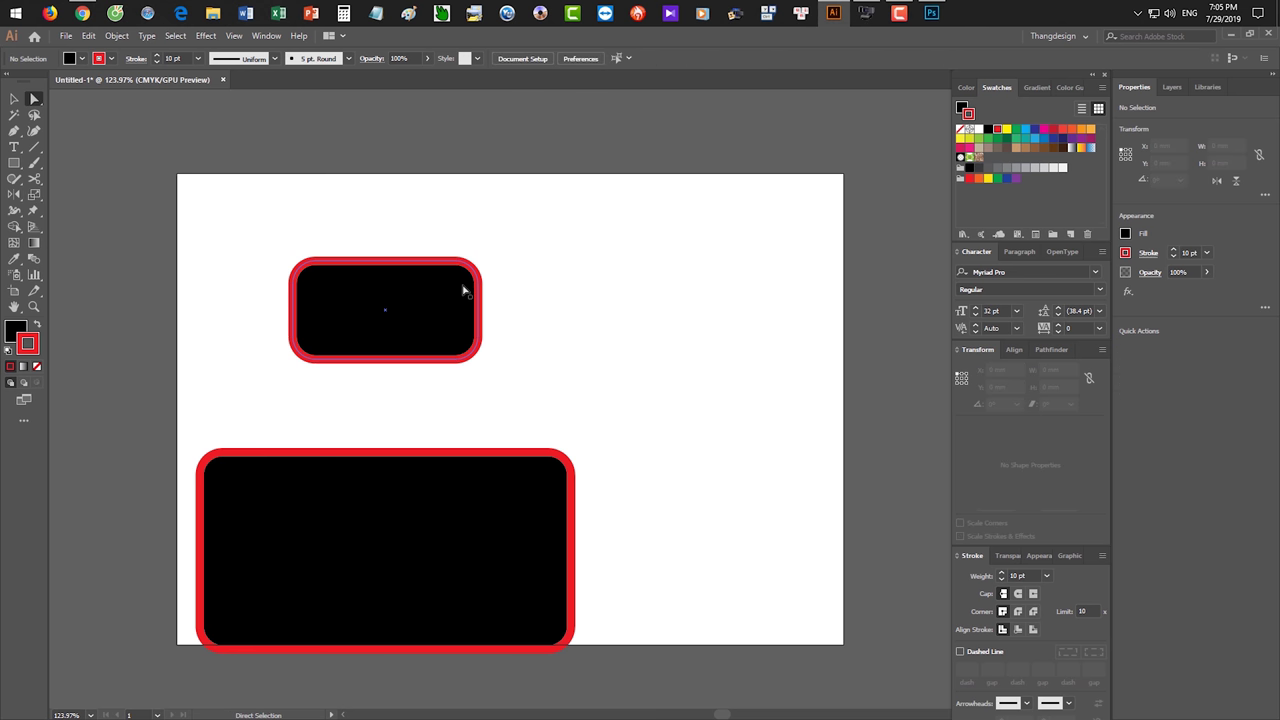
{"action": "left_click", "coordinate": [460, 287]}
{"action": "left_click", "coordinate": [455, 286]}
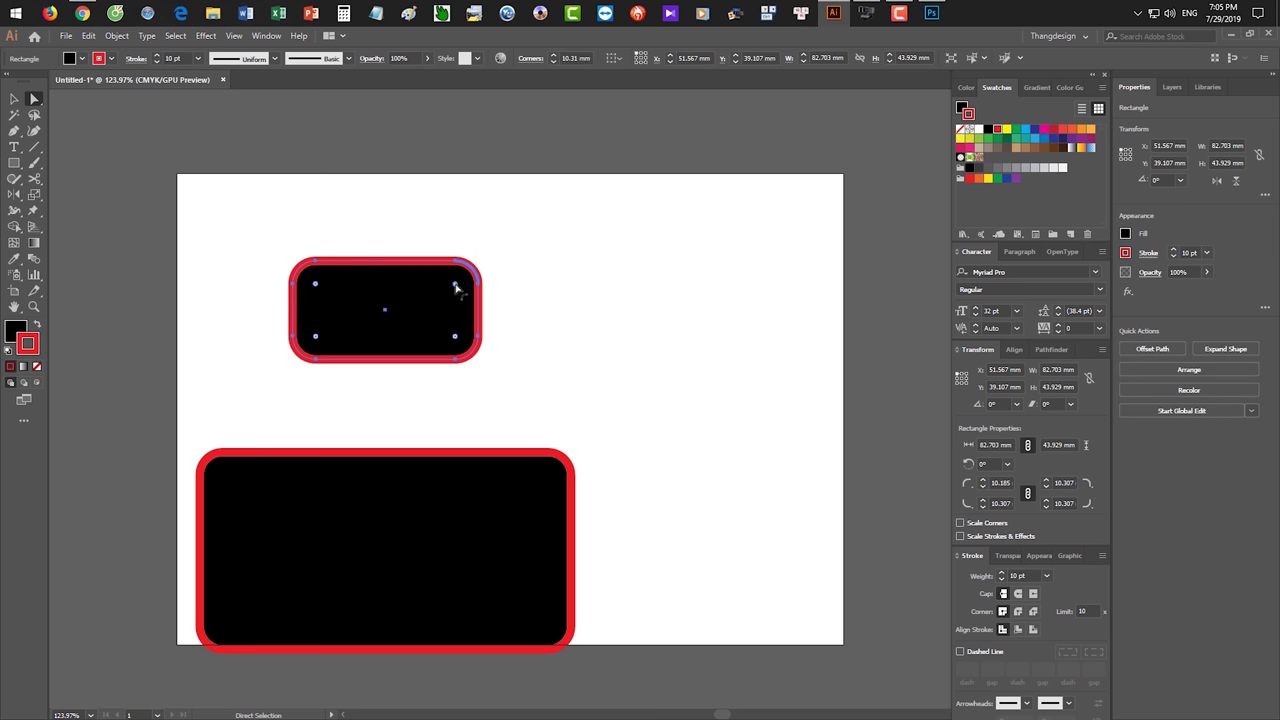
{"action": "left_click", "coordinate": [557, 354]}
{"action": "key", "text": "ctrl+z"}
{"action": "key", "text": "ctrl+z"}
{"action": "left_click", "coordinate": [455, 306]}
{"action": "key", "text": "Return"}
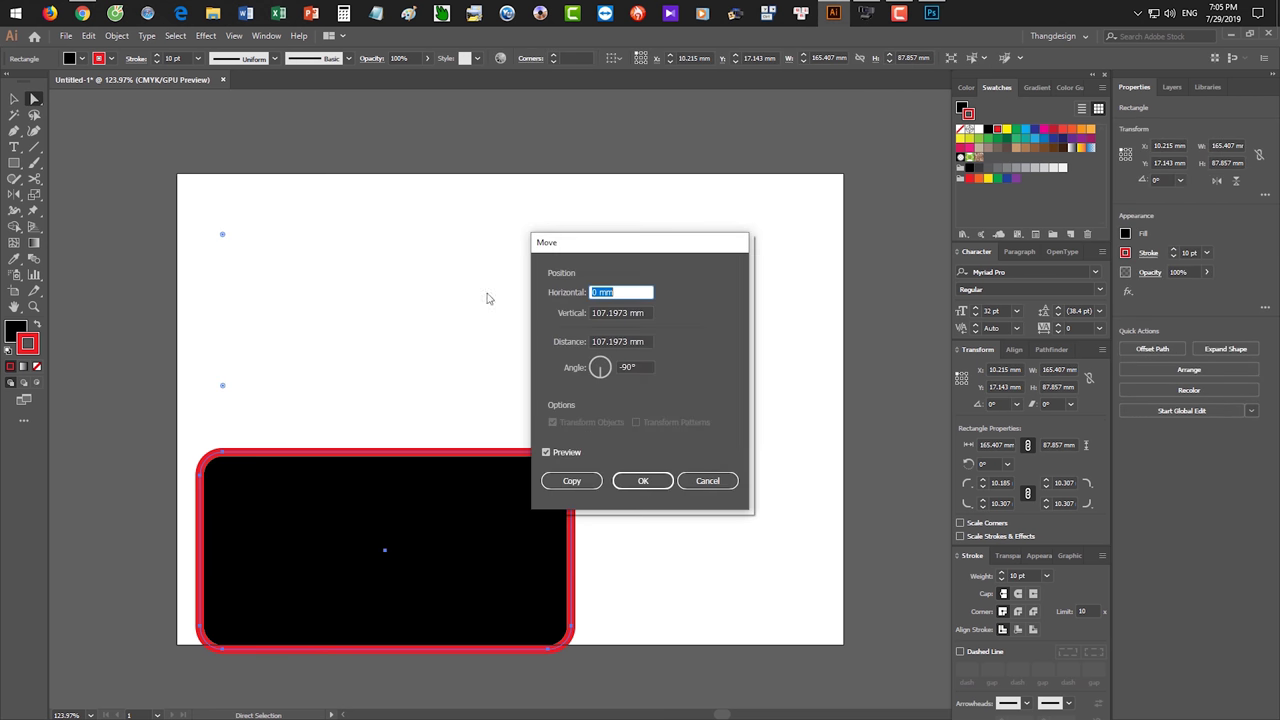
{"action": "left_click", "coordinate": [694, 484]}
- Make a 50% scaled copy of the top rectangle and move it to its top-right corner
{"action": "key", "text": "s"}
{"action": "key", "text": "Return"}
{"action": "type", "text": "50"}
{"action": "left_click", "coordinate": [800, 458]}
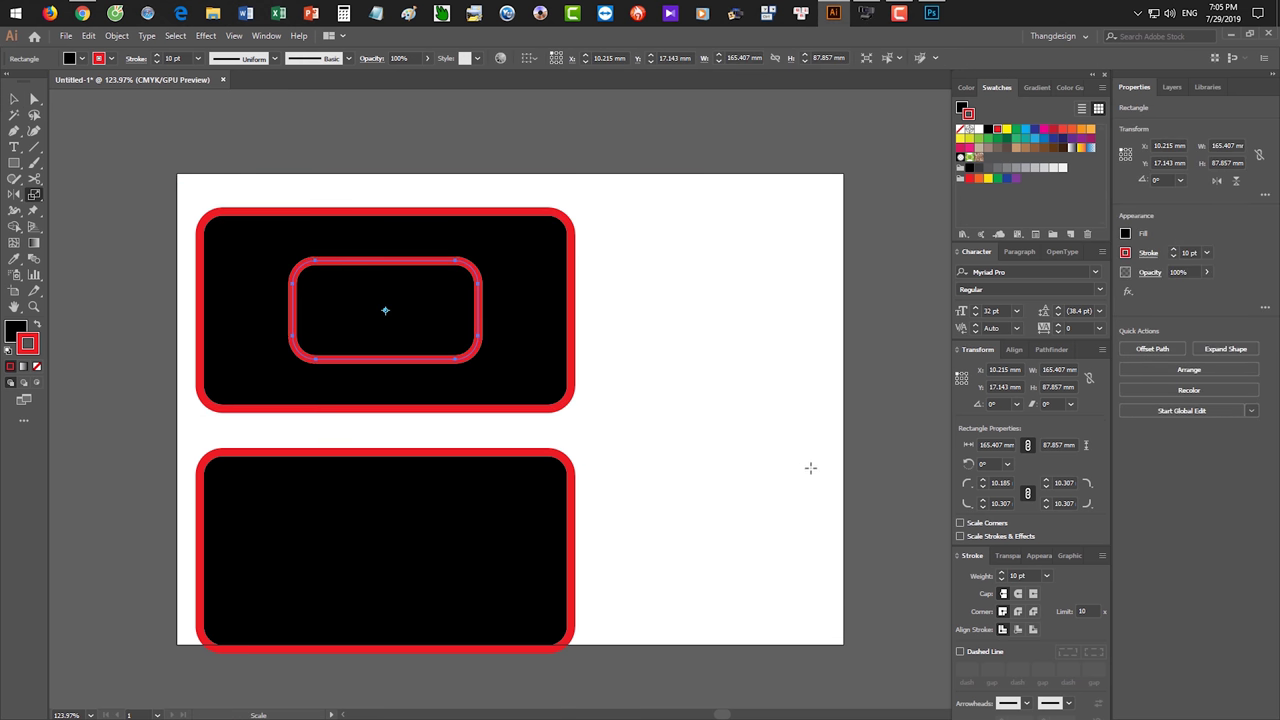
{"action": "key", "text": "v"}
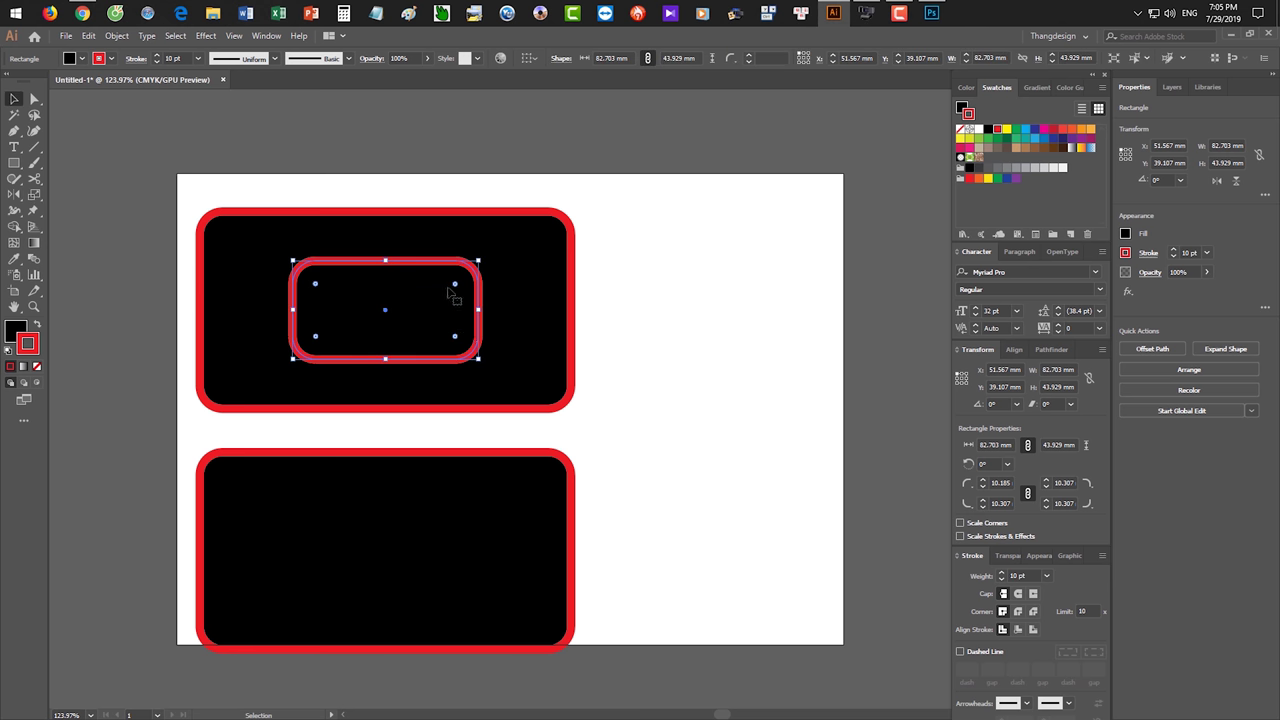
{"action": "left_click_drag", "start_coordinate": [446, 259], "coordinate": [539, 210]}
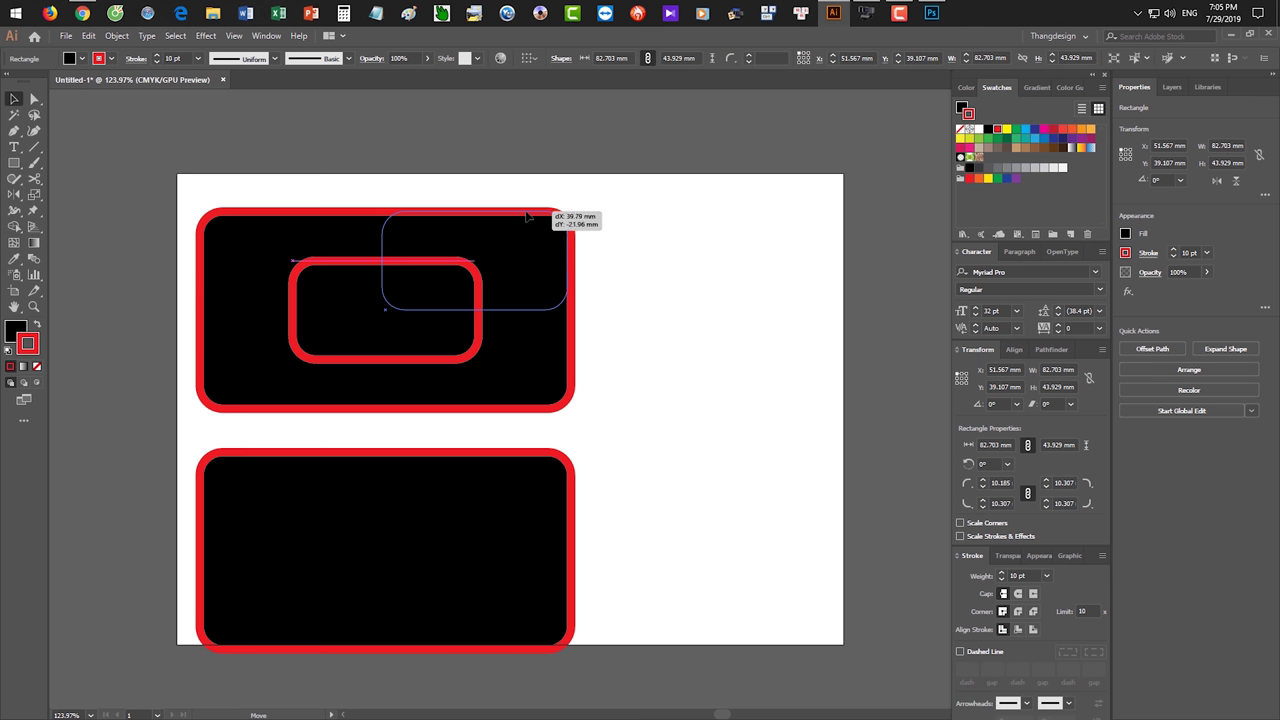
- Delete the small copy and reselect the large top rectangle
{"action": "left_click_drag", "start_coordinate": [665, 305], "coordinate": [568, 213]}
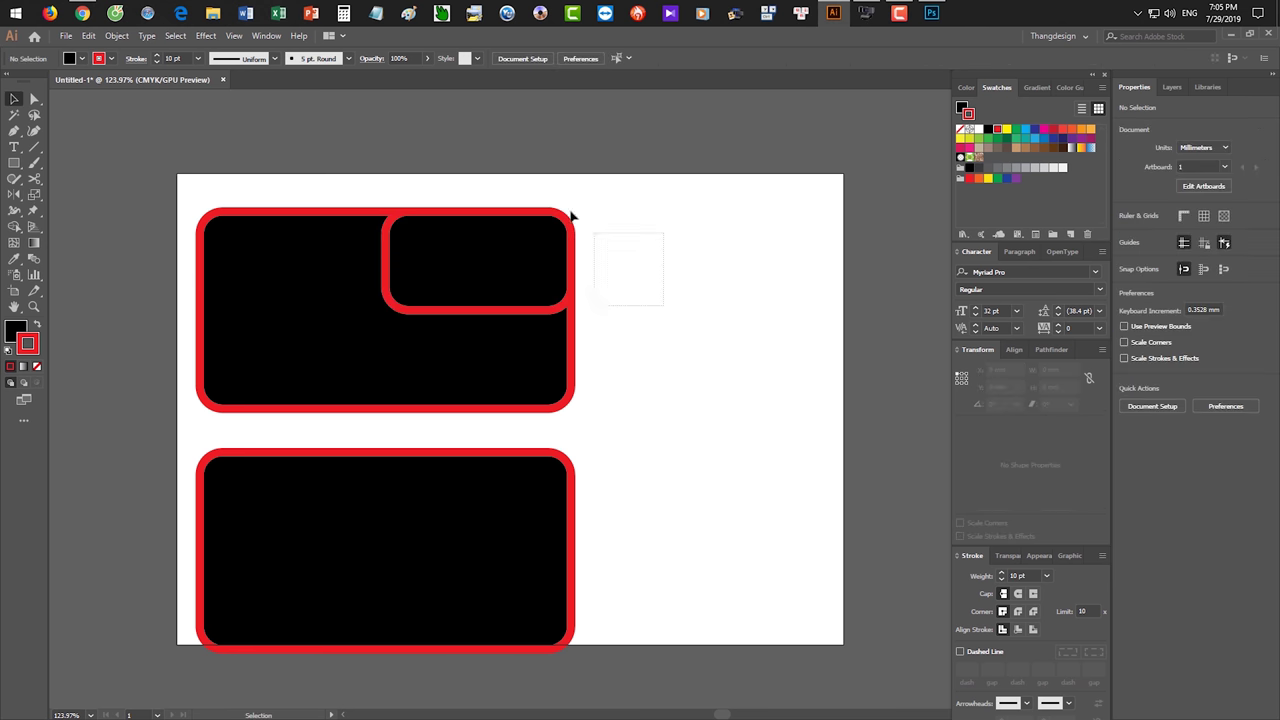
{"action": "left_click", "coordinate": [718, 400]}
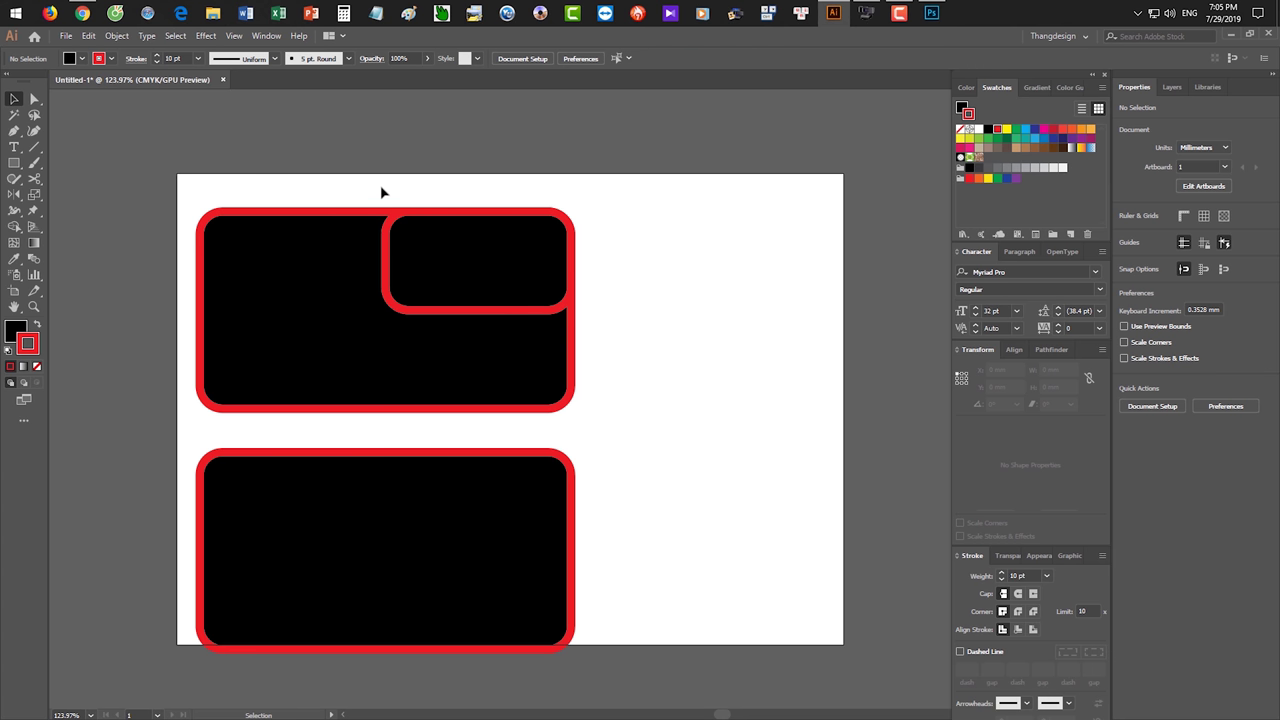
{"action": "left_click", "coordinate": [455, 305]}
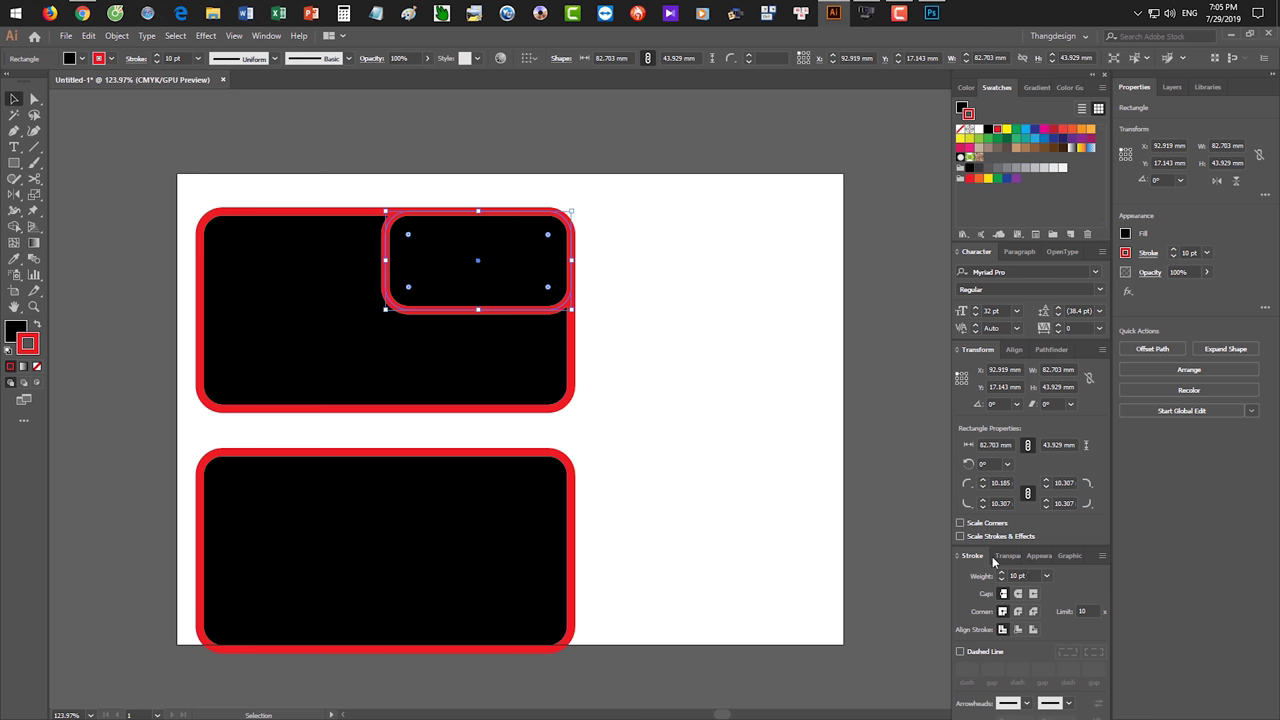
{"action": "key", "text": "Delete"}
{"action": "left_click", "coordinate": [449, 314]}
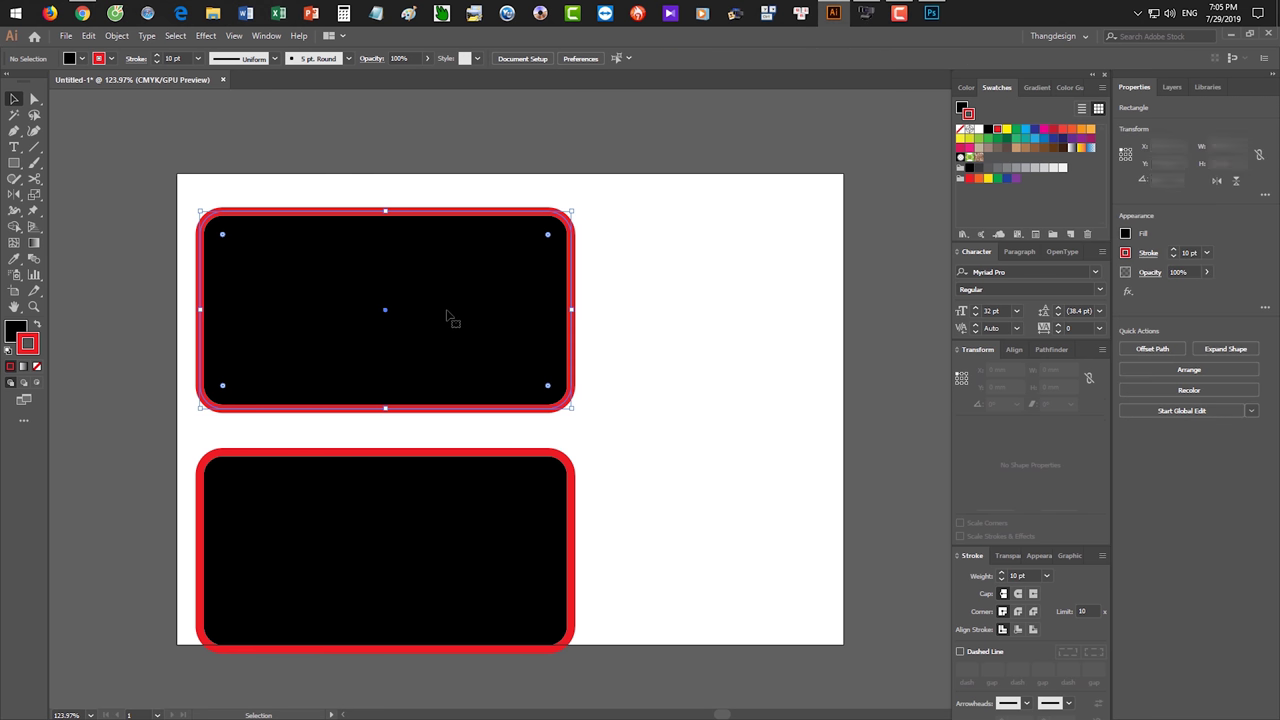
- Make a 50% copy with scaled corners and a 5 pt stroke in the top-right corner
{"action": "key", "text": "s"}
{"action": "key", "text": "Return"}
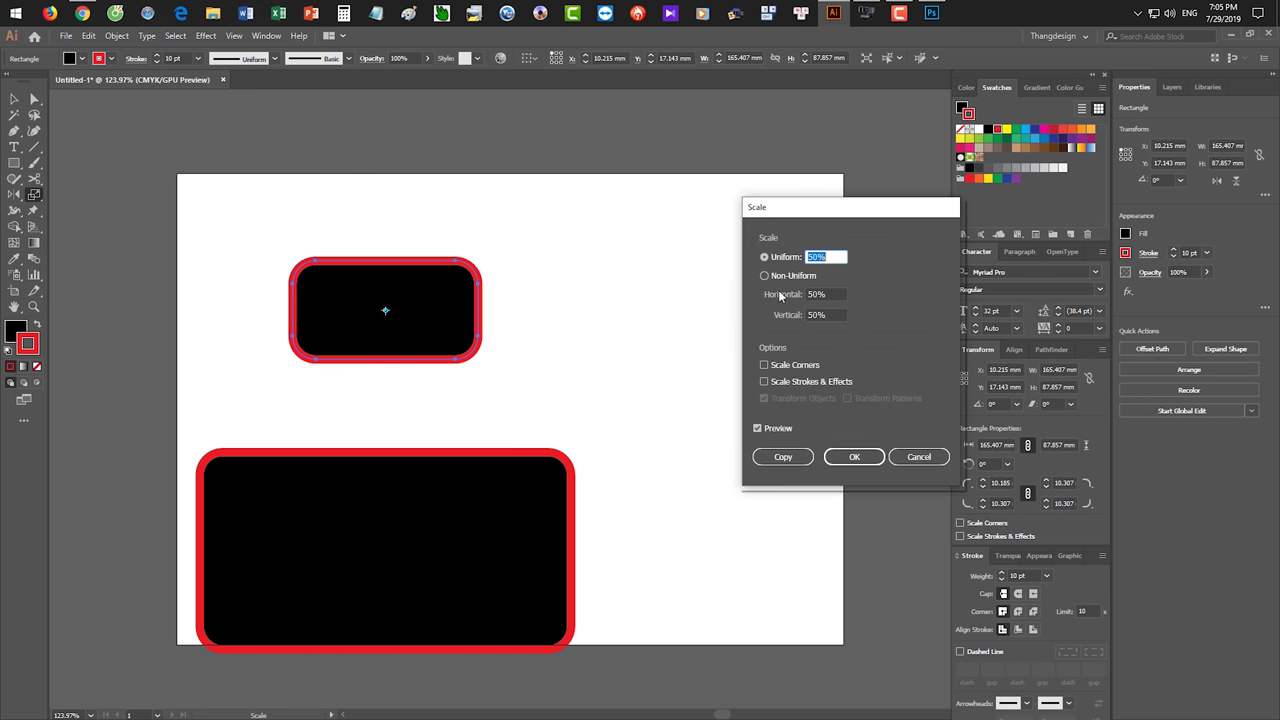
{"action": "left_click", "coordinate": [782, 367]}
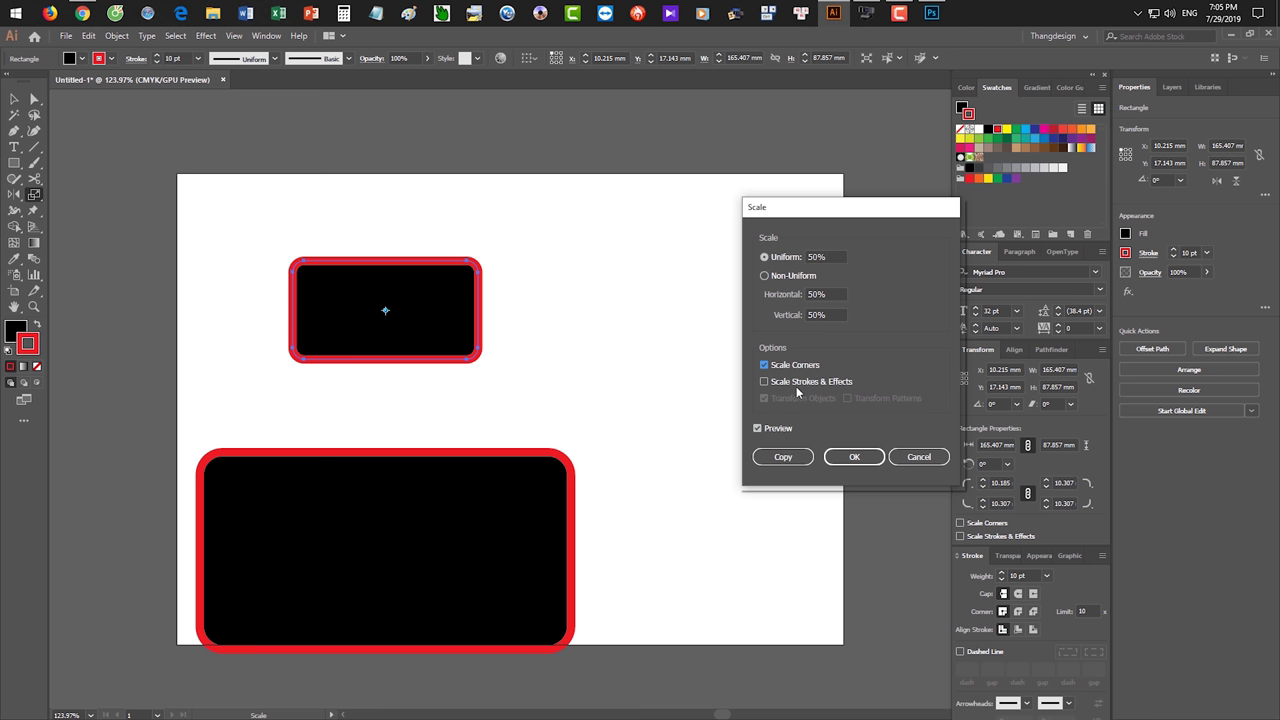
{"action": "left_click", "coordinate": [794, 384]}
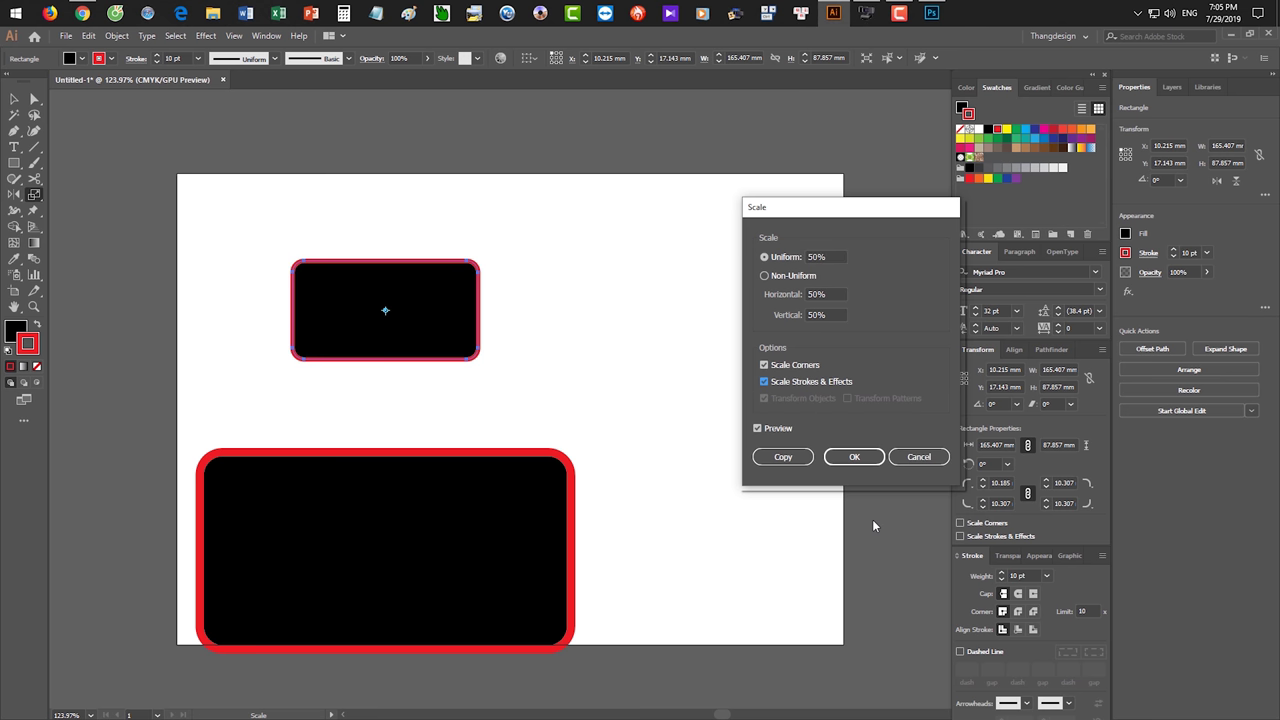
{"action": "left_click", "coordinate": [783, 456]}
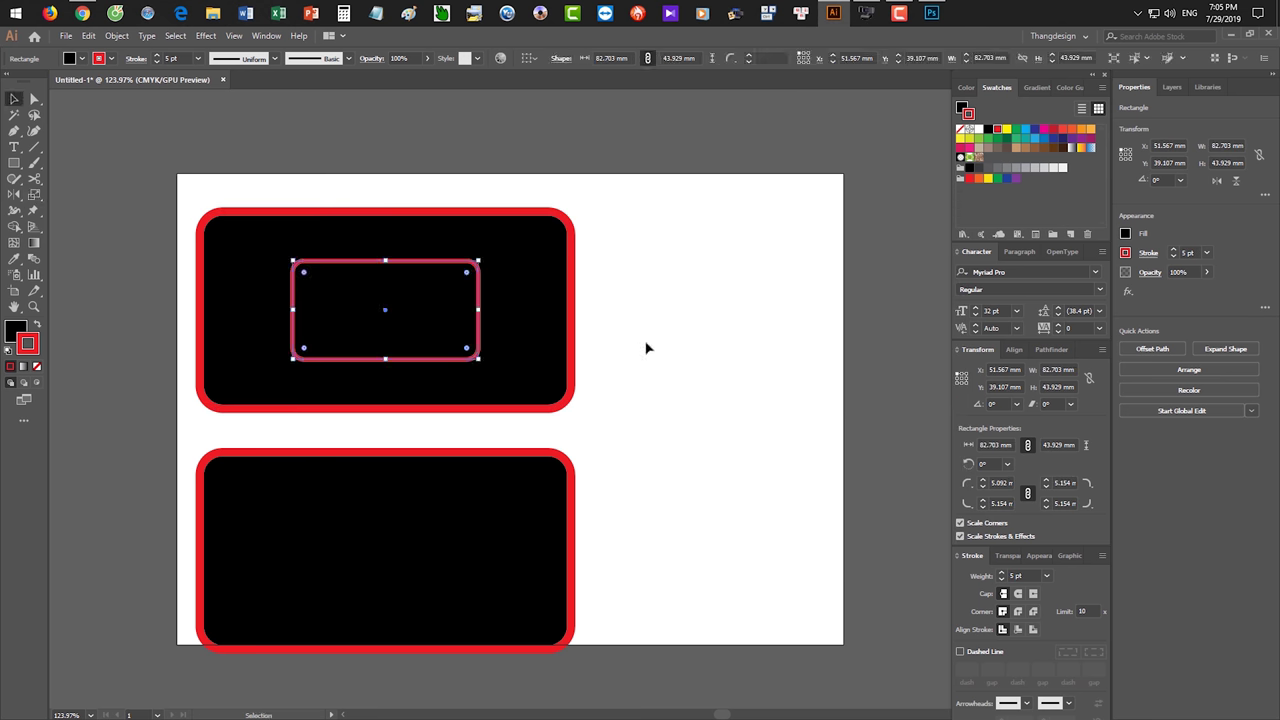
{"action": "left_click_drag", "start_coordinate": [442, 264], "coordinate": [531, 214]}
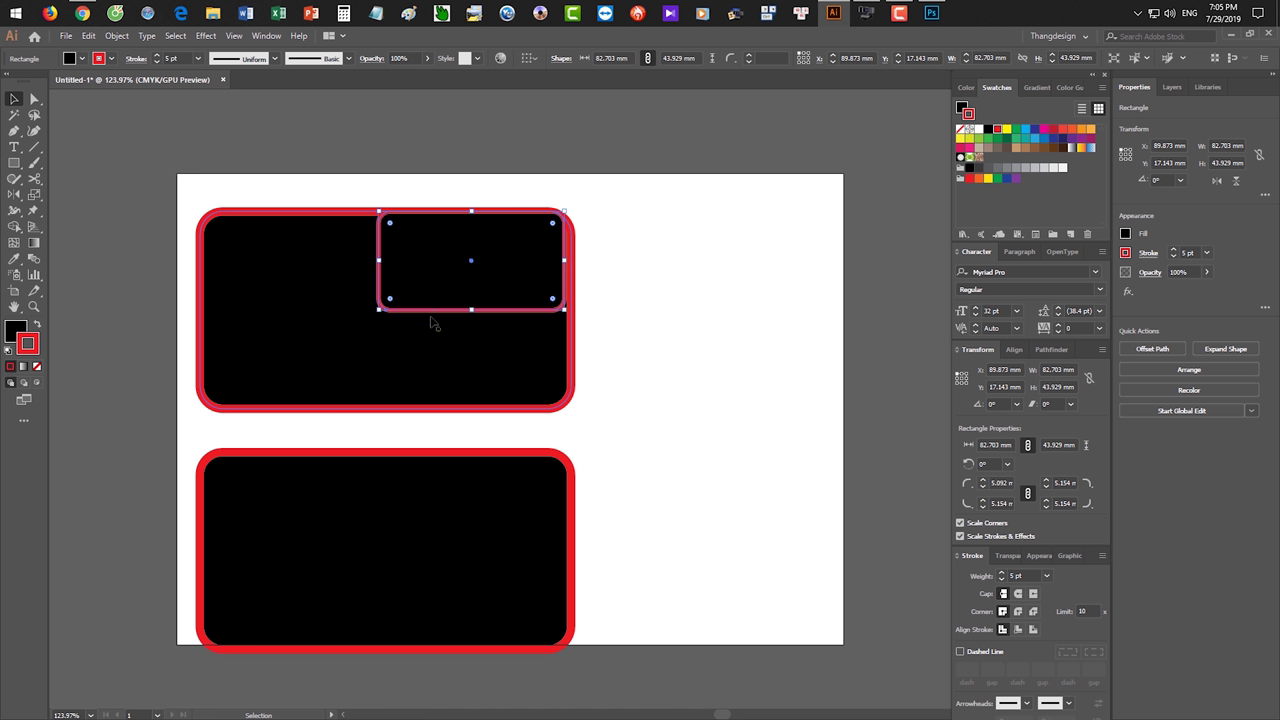
{"action": "left_click", "coordinate": [1020, 576]}
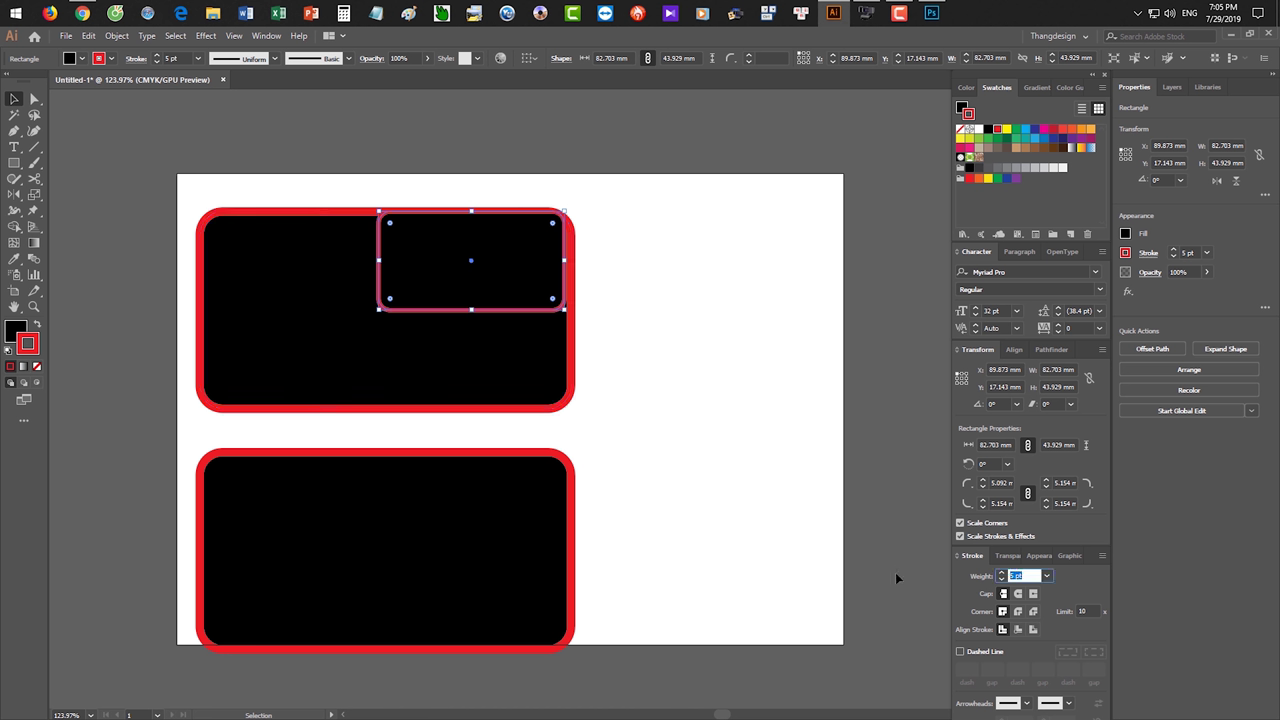
- Delete the small corner copy and select the top rectangle
{"action": "left_click", "coordinate": [742, 431]}
{"action": "left_click", "coordinate": [495, 312]}
{"action": "key", "text": "Delete"}
{"action": "left_click", "coordinate": [492, 328]}
- Copy the top rectangle at non-uniform 80% width and 120% height, with corners and strokes unscaled
{"action": "key", "text": "s"}
{"action": "key", "text": "Return"}
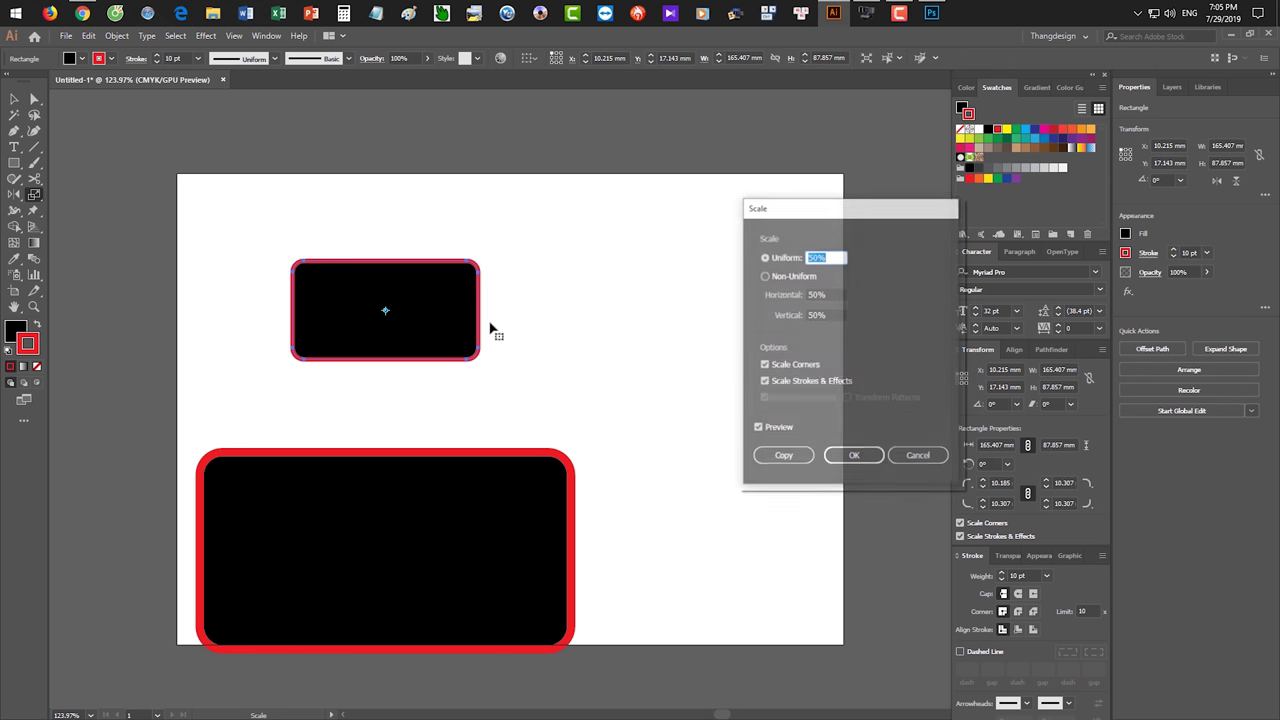
{"action": "left_click", "coordinate": [800, 365]}
{"action": "left_click", "coordinate": [810, 381]}
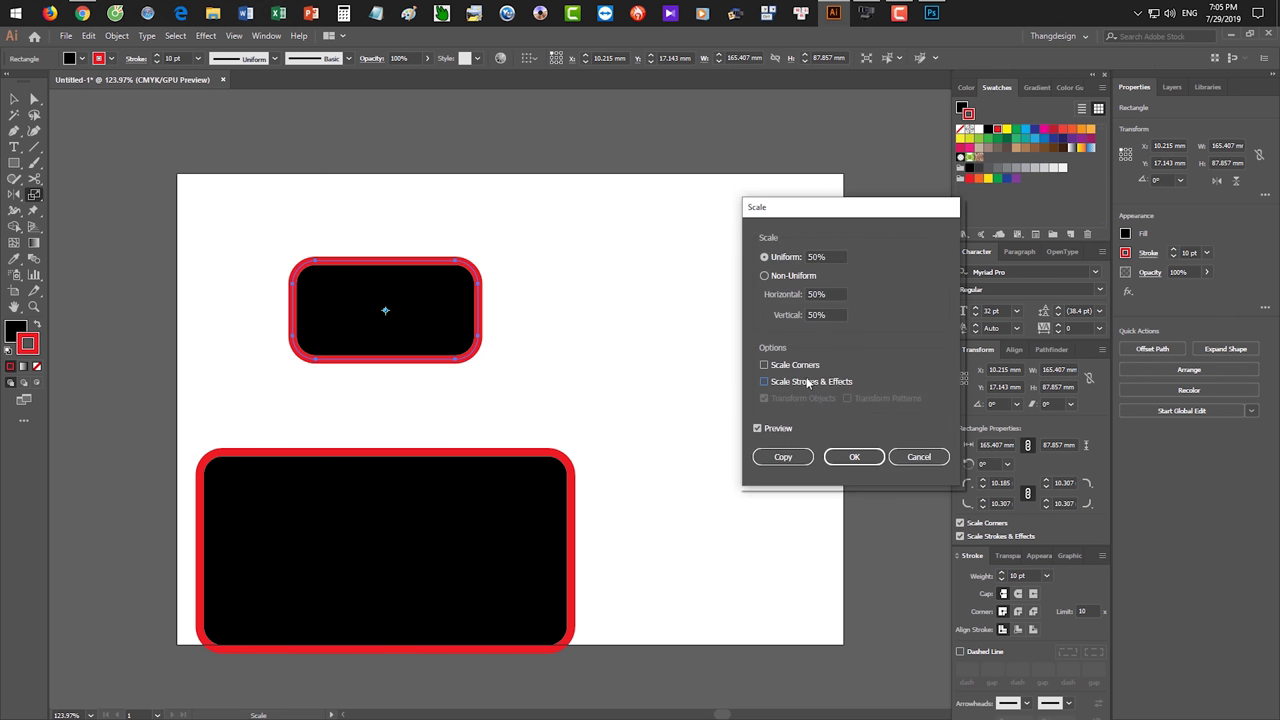
{"action": "left_click", "coordinate": [765, 275]}
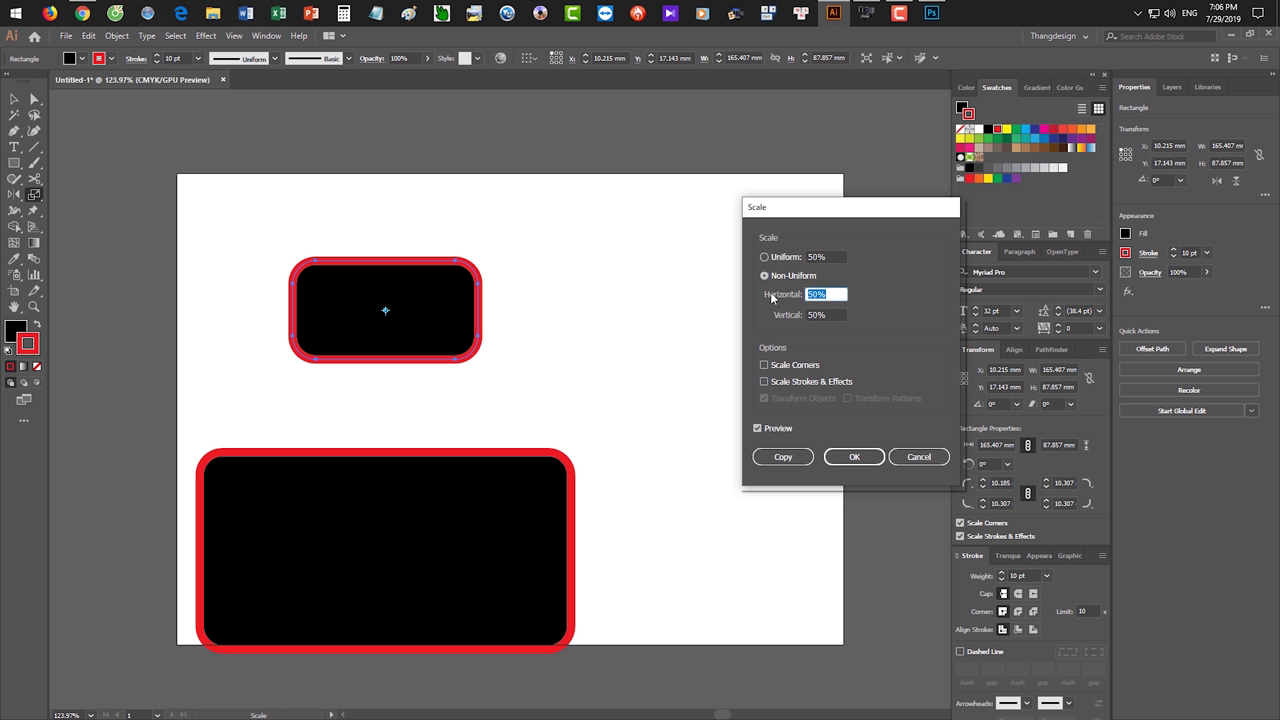
{"action": "type", "text": "80"}
{"action": "key", "text": "Tab"}
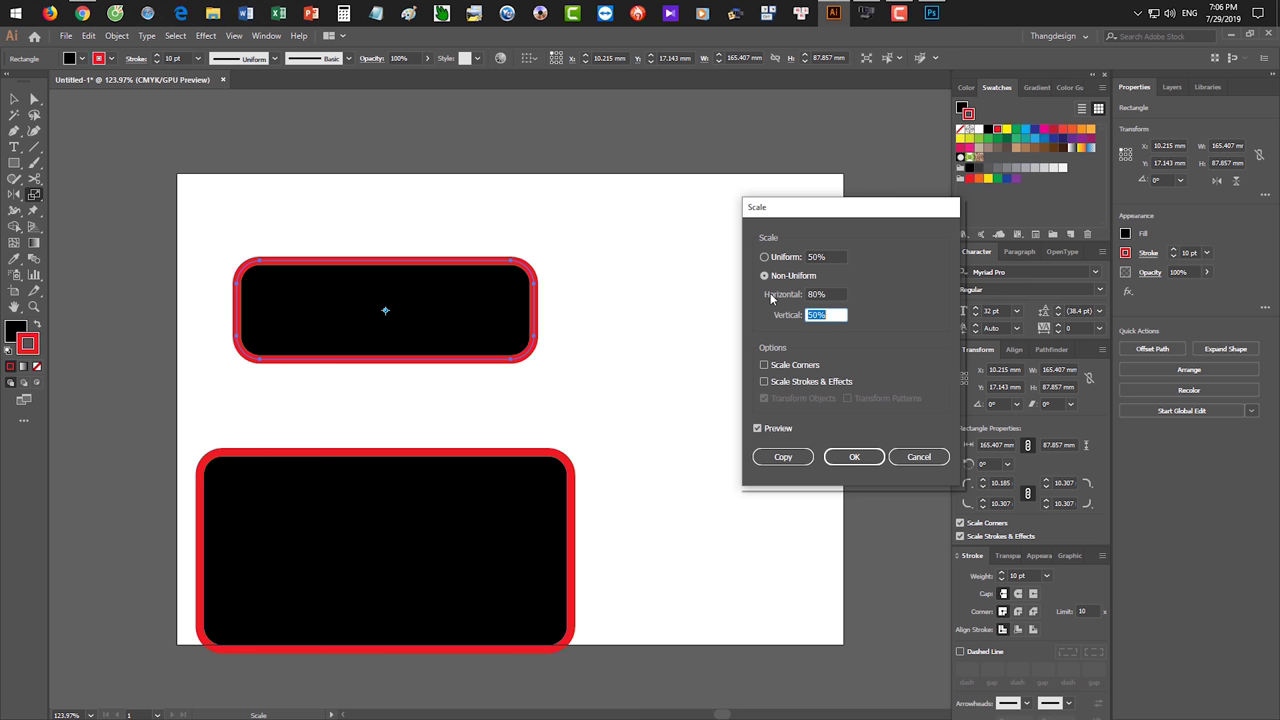
{"action": "type", "text": "12"}
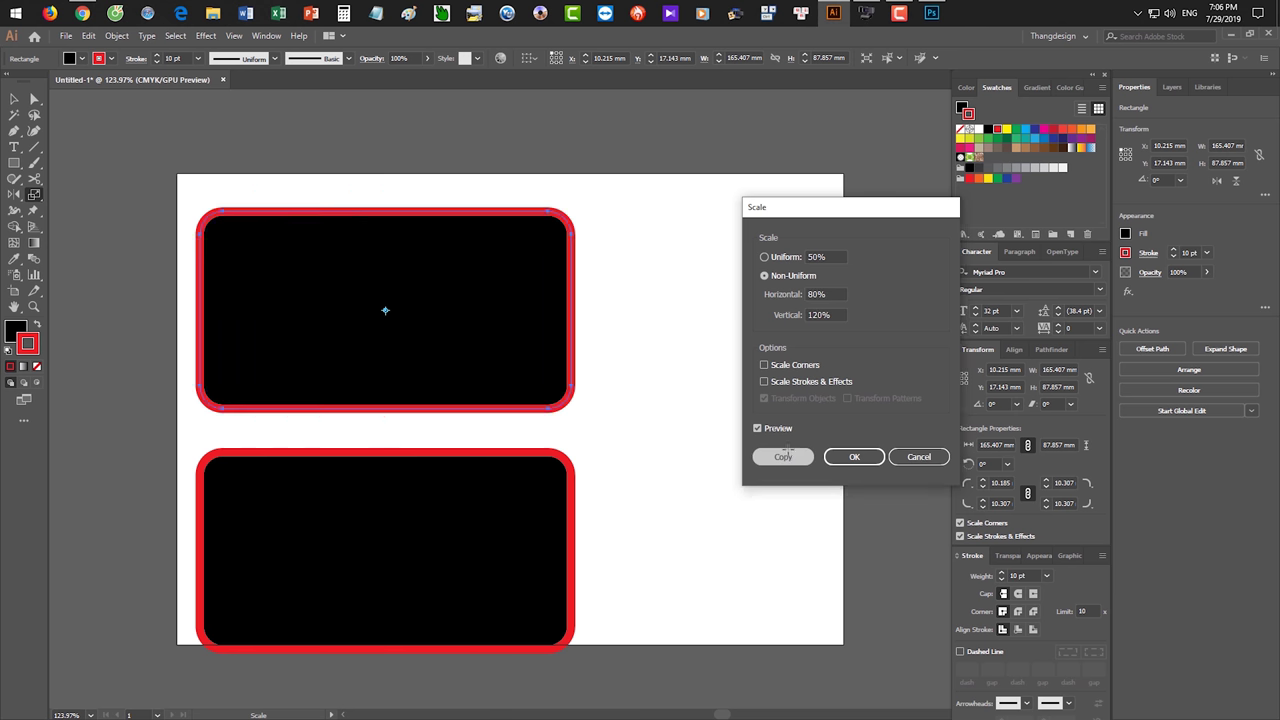
{"action": "left_click", "coordinate": [783, 457]}
- Place the taller copy just right of the original, leaving a small gap
{"action": "left_click_drag", "start_coordinate": [490, 307], "coordinate": [828, 309]}
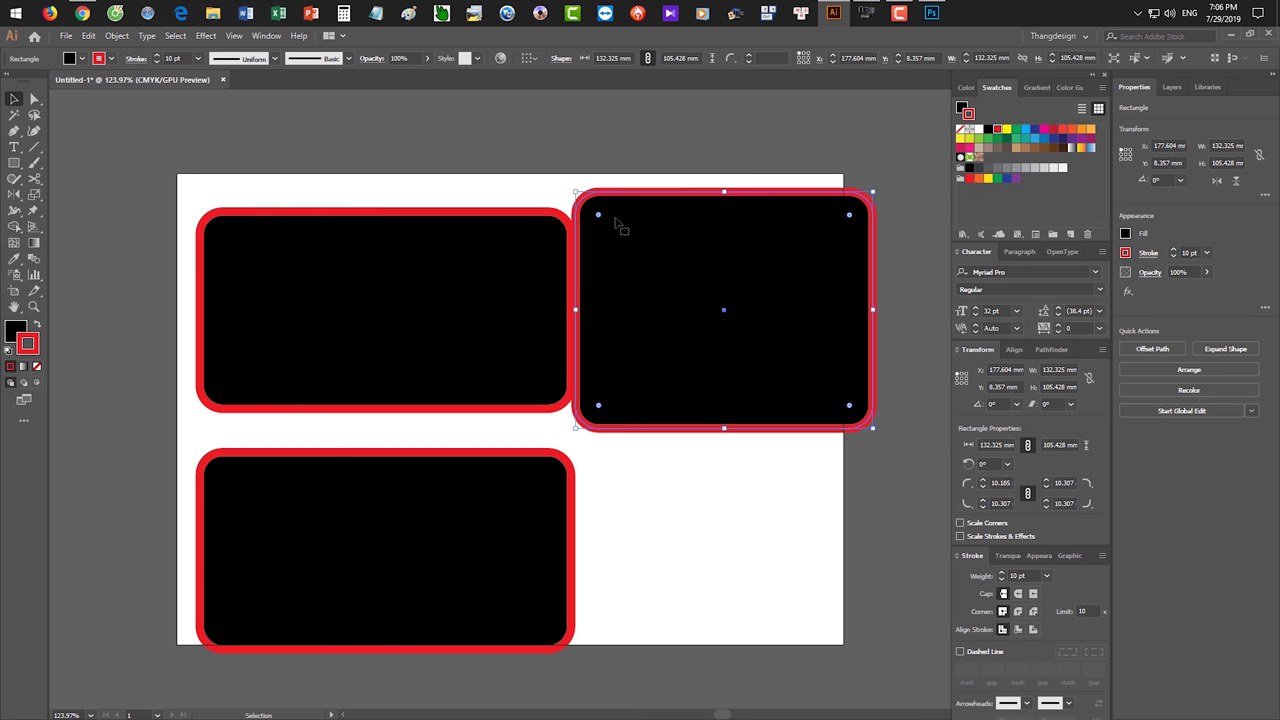
{"action": "left_click_drag", "start_coordinate": [595, 305], "coordinate": [599, 305]}
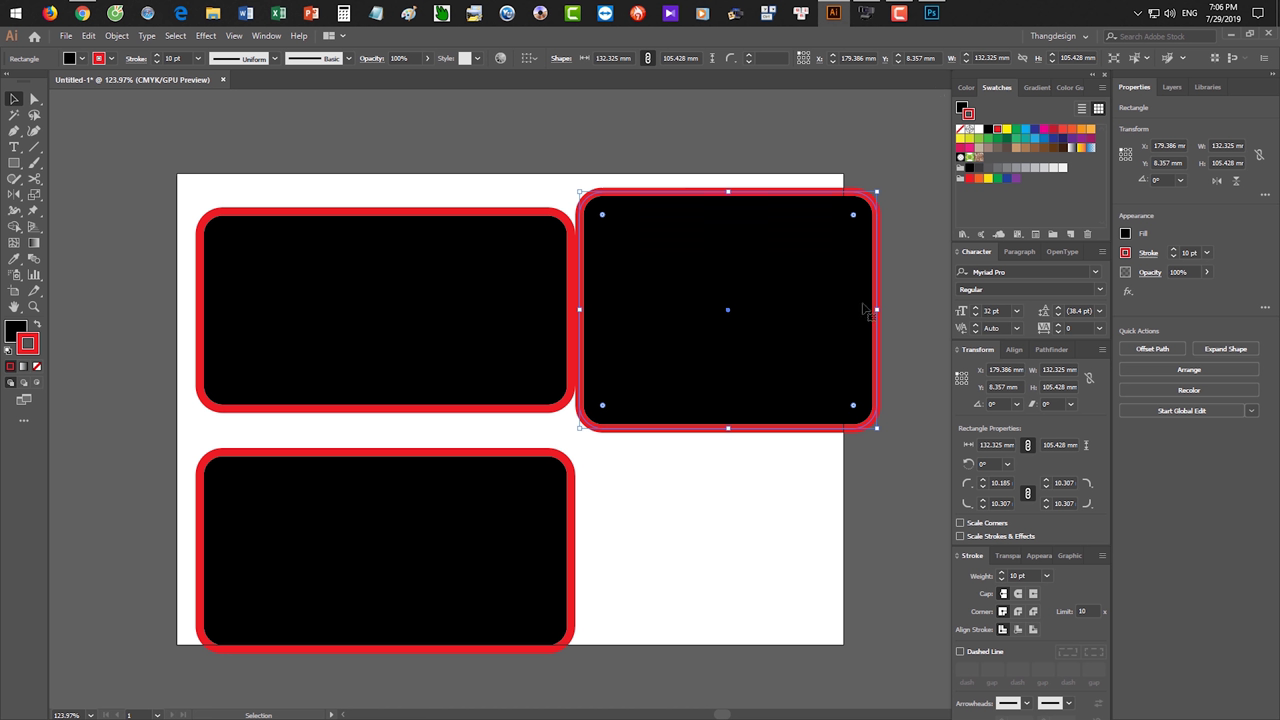
{"action": "left_click", "coordinate": [600, 180]}
{"action": "left_click", "coordinate": [469, 309]}
- Cancel the pending rectangle rescale and delete all three rounded rectangles
{"action": "key", "text": "s"}
{"action": "key", "text": "Return"}
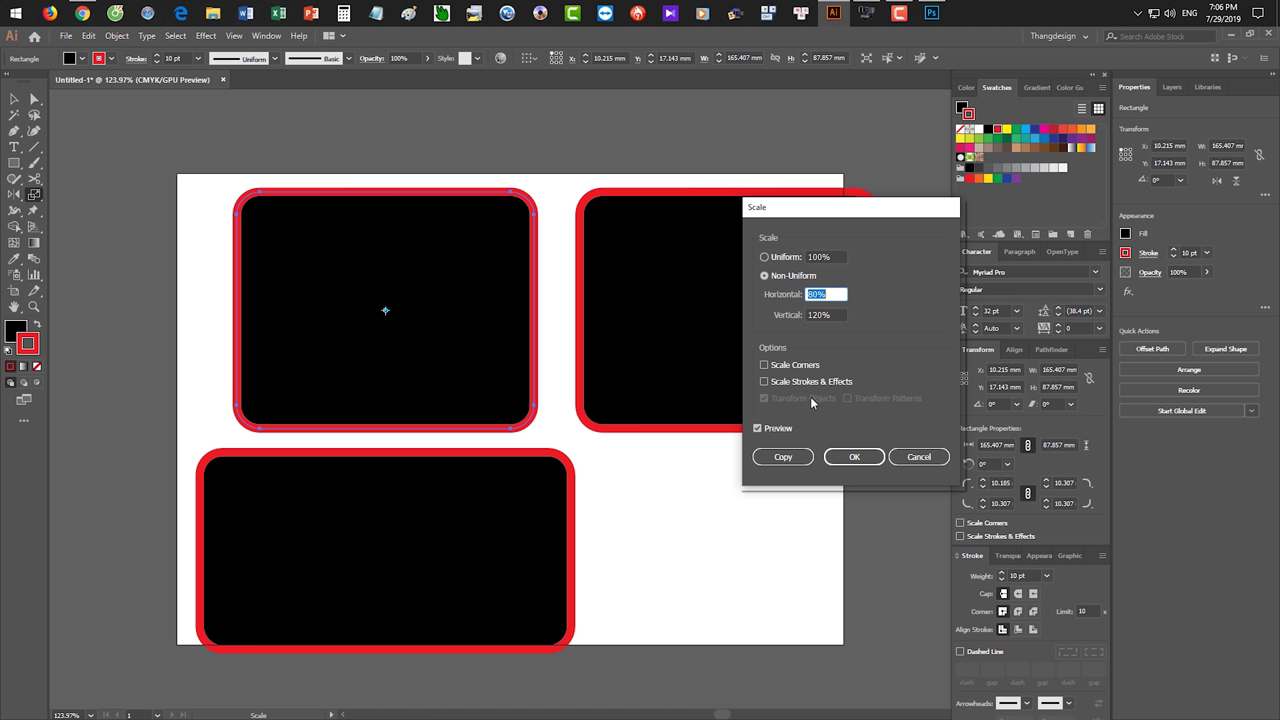
{"action": "left_click", "coordinate": [917, 457]}
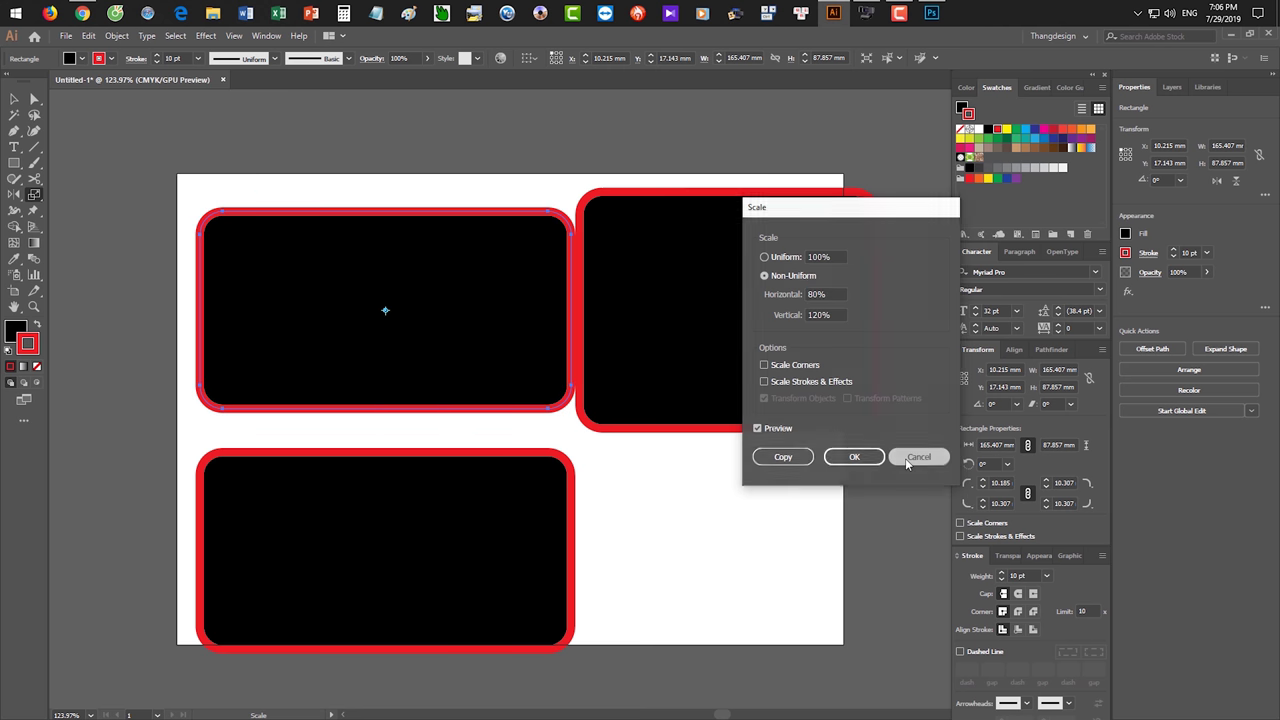
{"action": "key", "text": "ctrl+a"}
{"action": "key", "text": "Delete"}
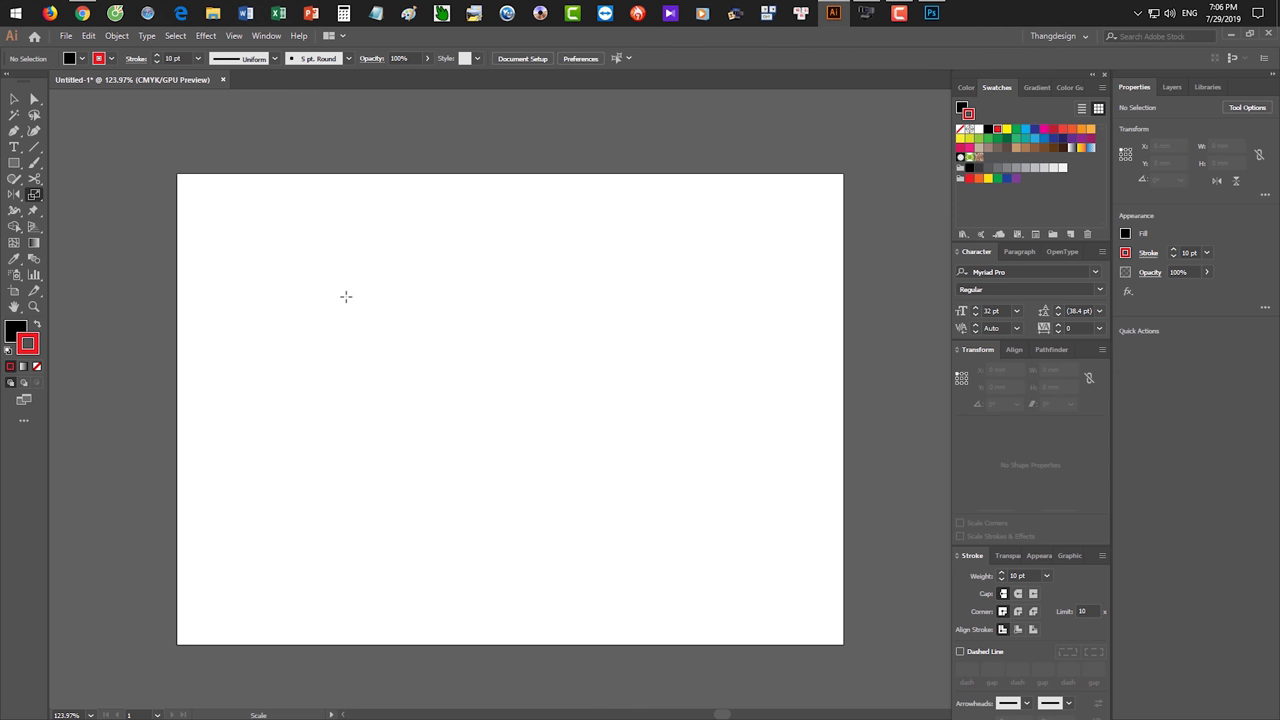
- Type 'Thangdesign' on the artboard and set it in Samsung InterFace Black
{"action": "key", "text": "t"}
{"action": "left_click", "coordinate": [405, 285]}
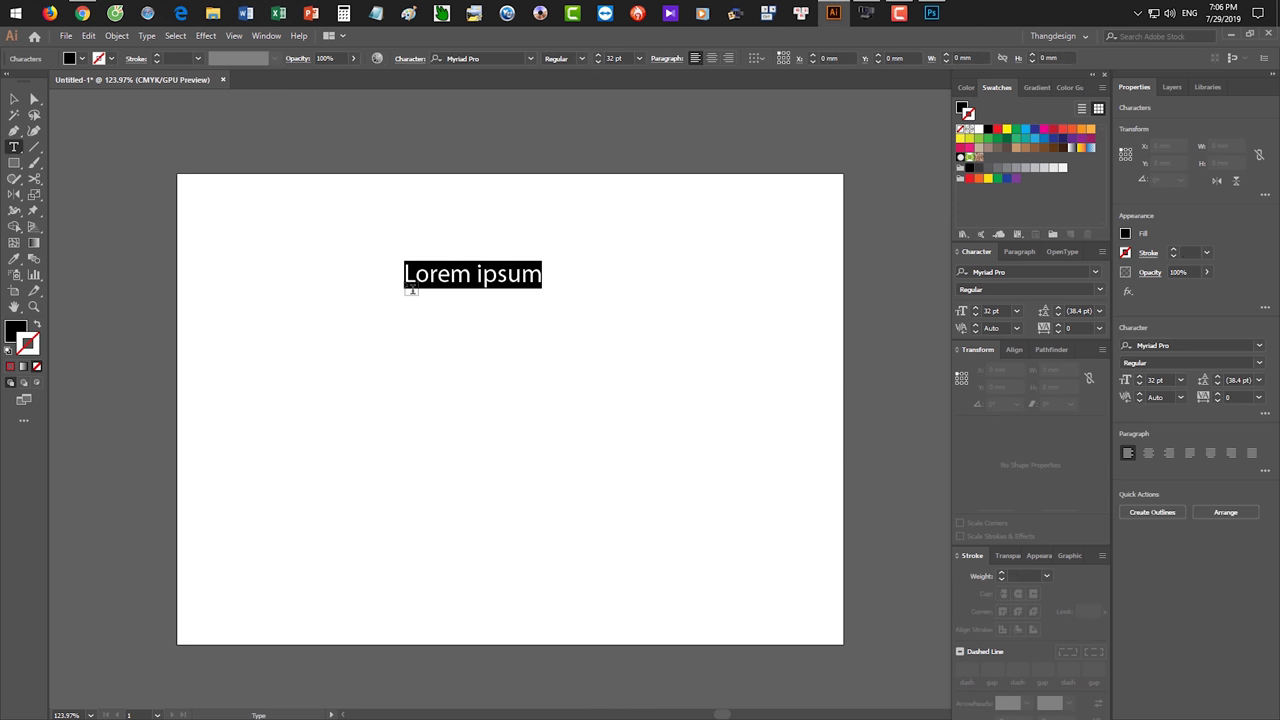
{"action": "type", "text": "Thangdesign"}
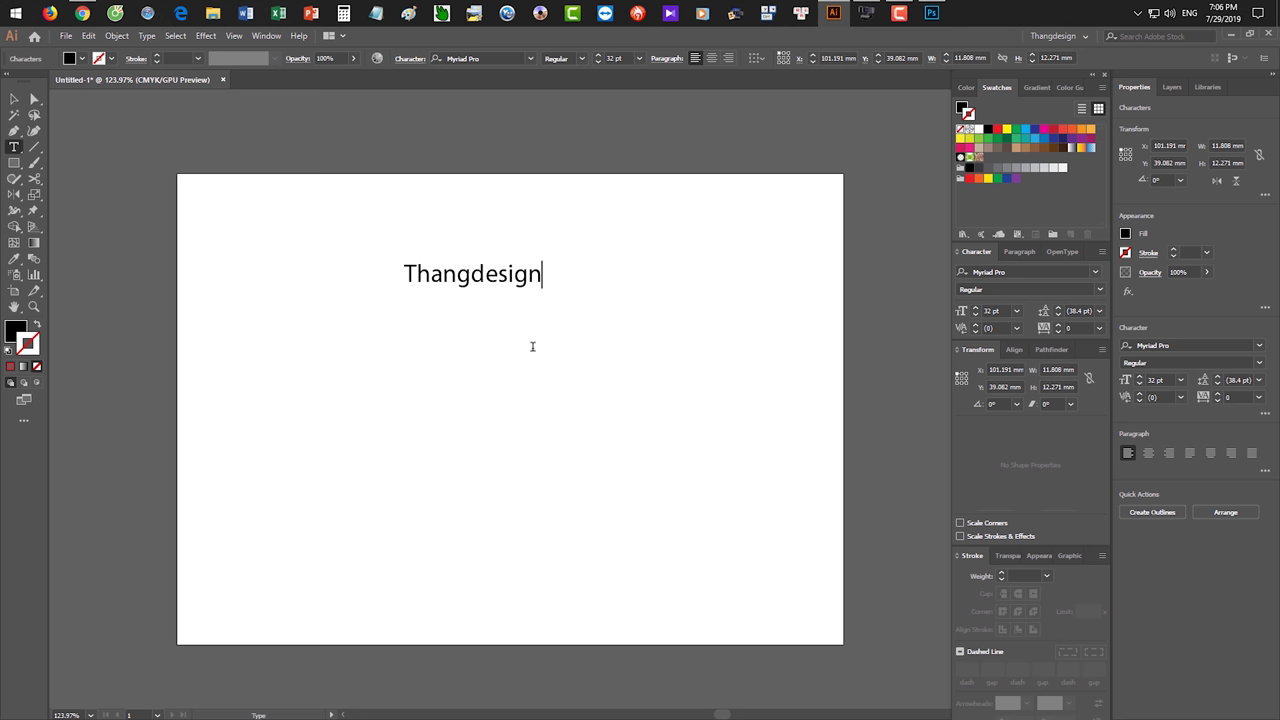
{"action": "key", "text": "Escape"}
{"action": "left_click", "coordinate": [1171, 344]}
{"action": "type", "text": "mam"}
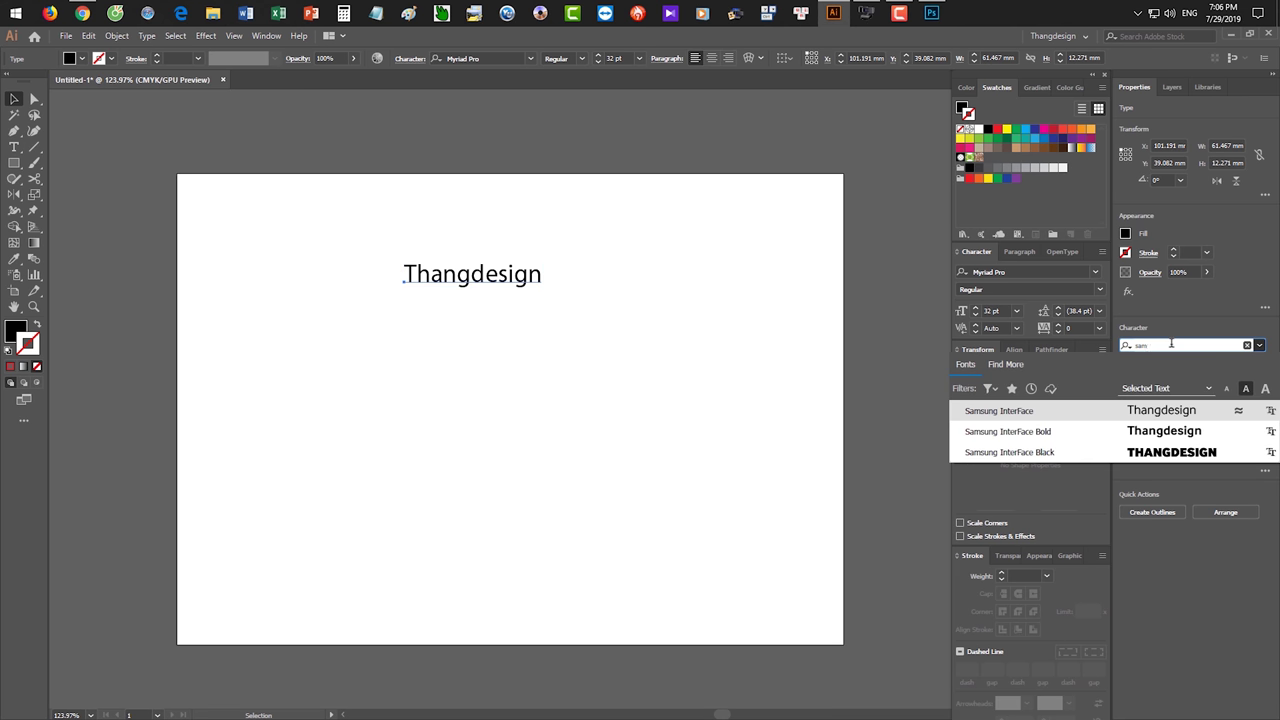
{"action": "left_click", "coordinate": [1065, 449]}
- Give the text a red outline, trying 10 pt before settling on 4 pt
{"action": "left_click_drag", "start_coordinate": [519, 281], "coordinate": [519, 315]}
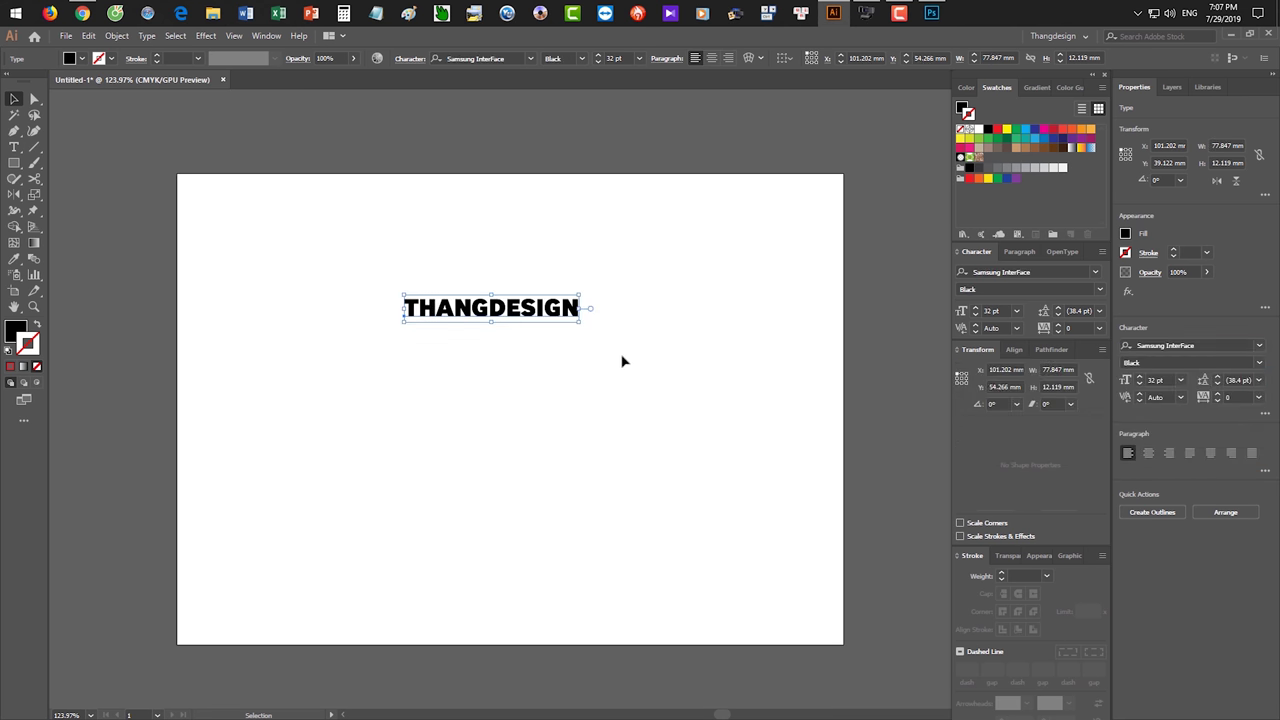
{"action": "left_click", "coordinate": [997, 129]}
{"action": "left_click", "coordinate": [1043, 570]}
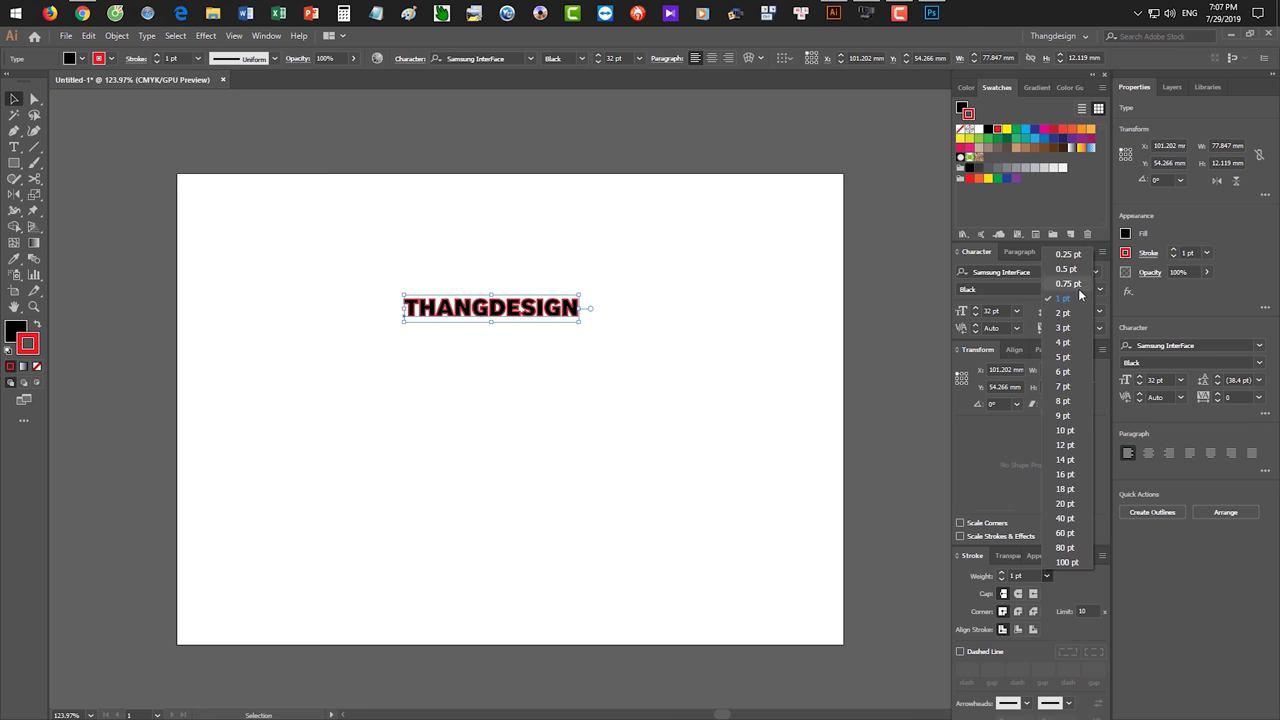
{"action": "left_click", "coordinate": [1066, 436]}
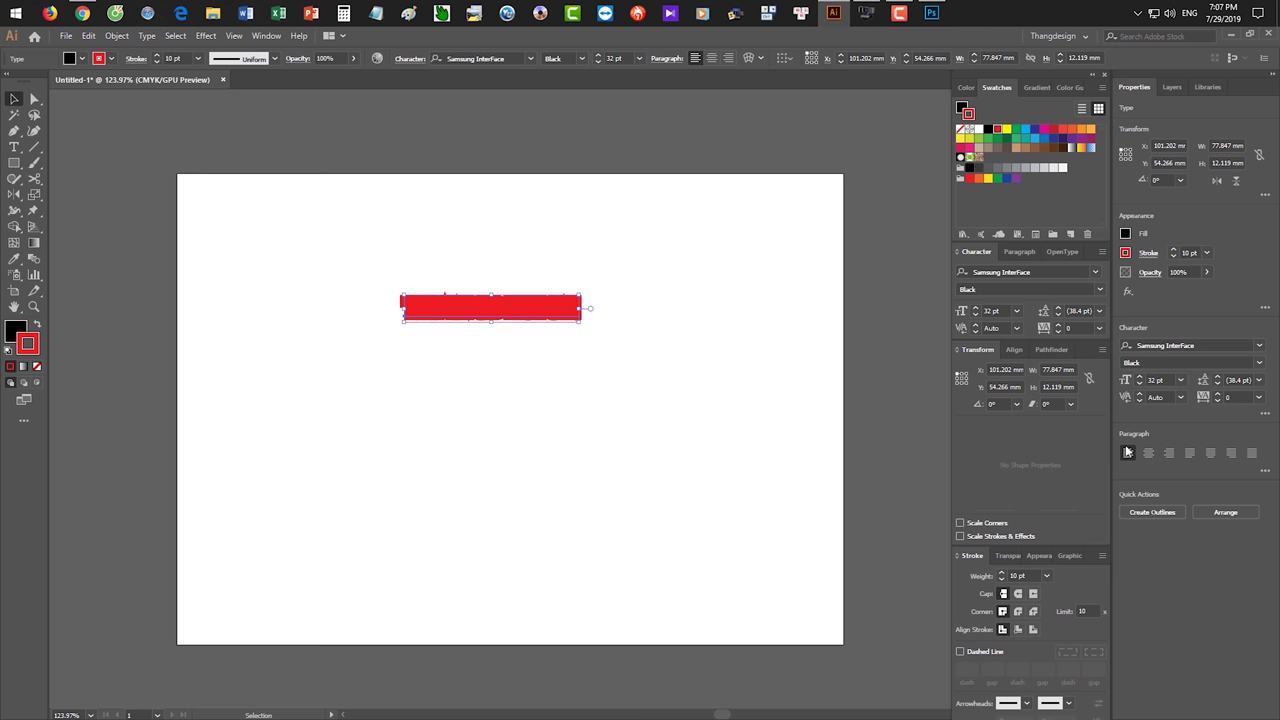
{"action": "left_click", "coordinate": [1048, 575]}
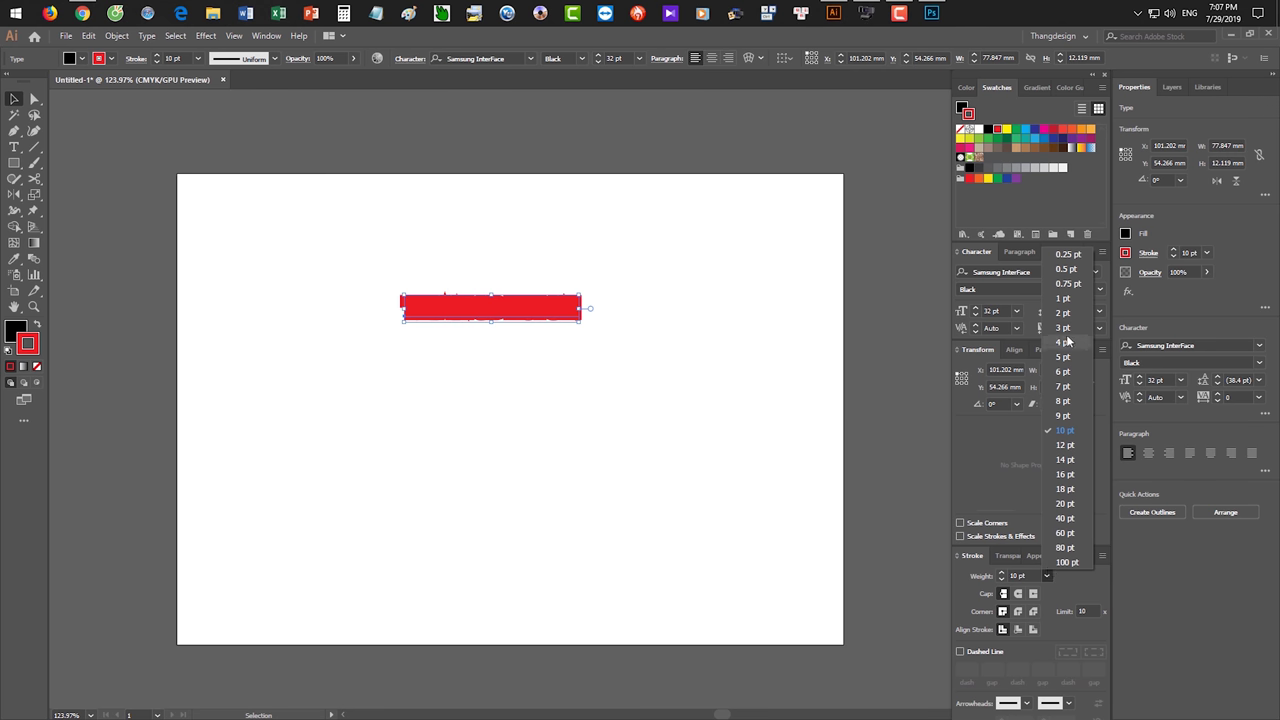
{"action": "left_click", "coordinate": [1063, 342]}
- Enlarge the THANGDESIGN text to about twice its size and move it to the artboard's top centre
{"action": "left_click", "coordinate": [600, 337]}
{"action": "left_click", "coordinate": [578, 318]}
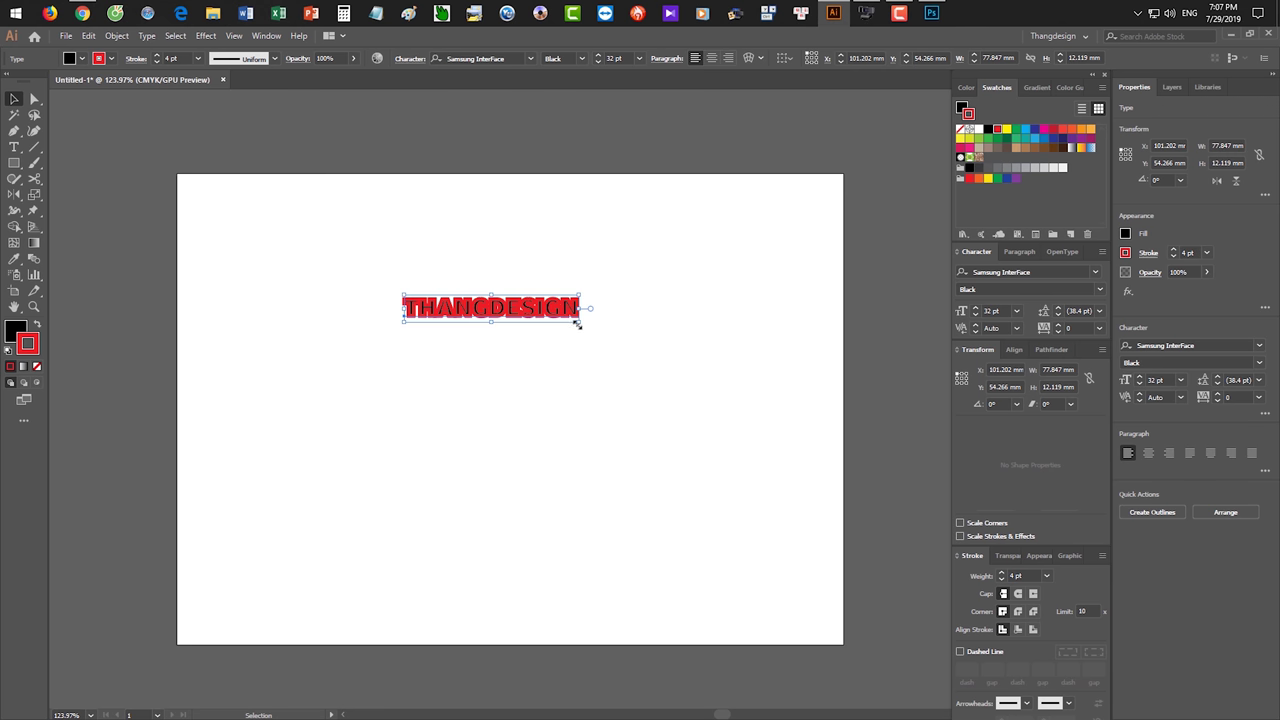
{"action": "left_click_drag", "start_coordinate": [578, 323], "coordinate": [805, 352]}
{"action": "left_click_drag", "start_coordinate": [663, 320], "coordinate": [569, 266]}
{"action": "left_click", "coordinate": [716, 351]}
{"action": "left_click", "coordinate": [690, 268]}
{"action": "left_click_drag", "start_coordinate": [680, 268], "coordinate": [680, 253]}
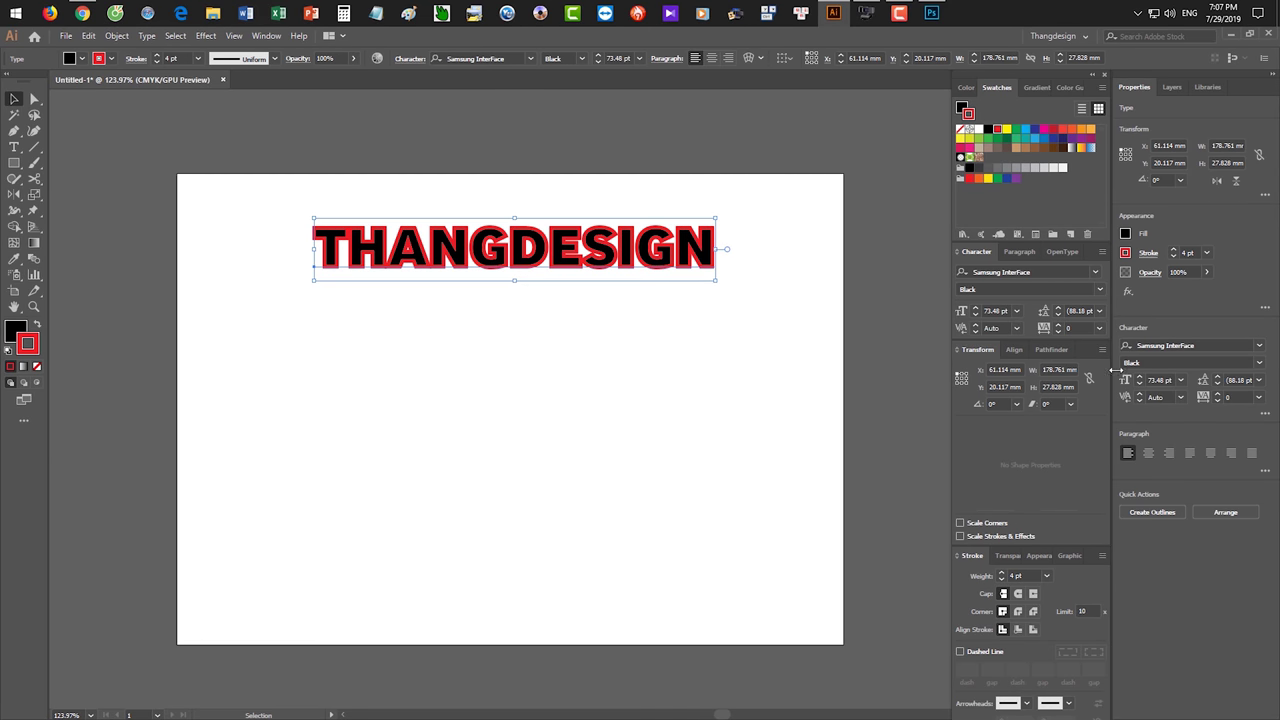
- Set the title to 80 pt and drag a duplicate below it
{"action": "left_click", "coordinate": [1160, 380]}
{"action": "type", "text": "80"}
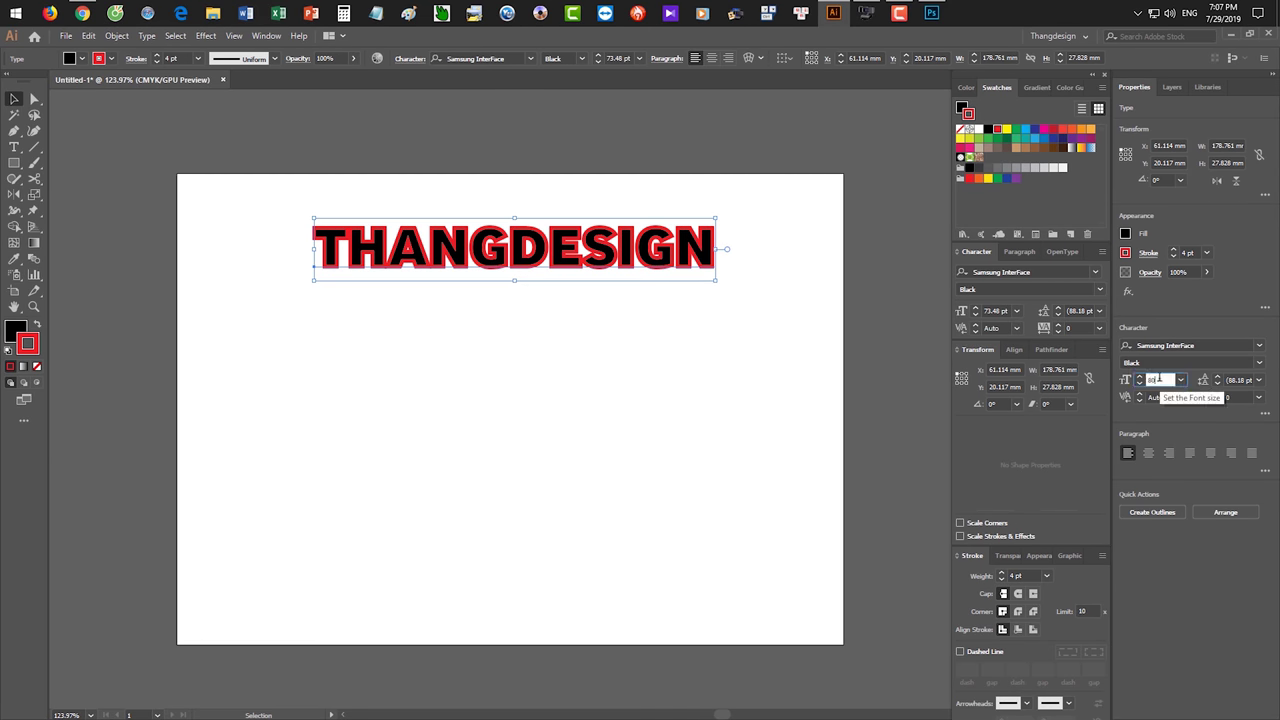
{"action": "key", "text": "Return"}
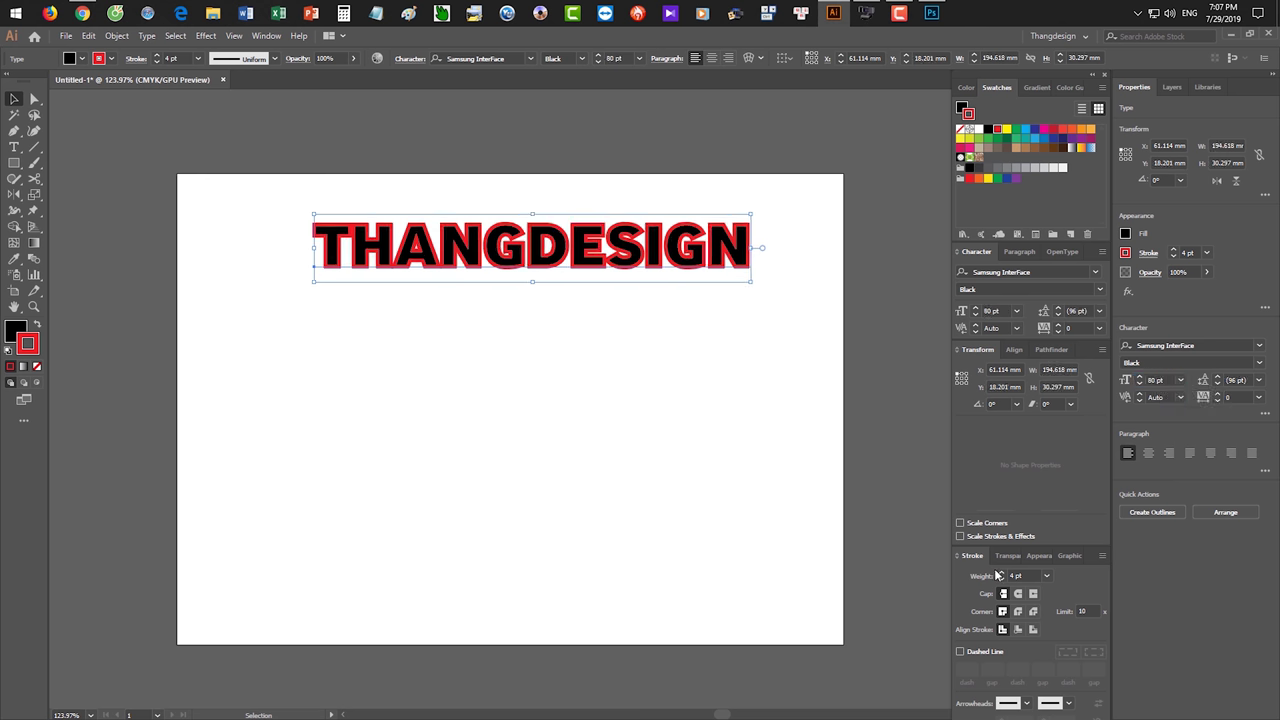
{"action": "left_click", "coordinate": [697, 444]}
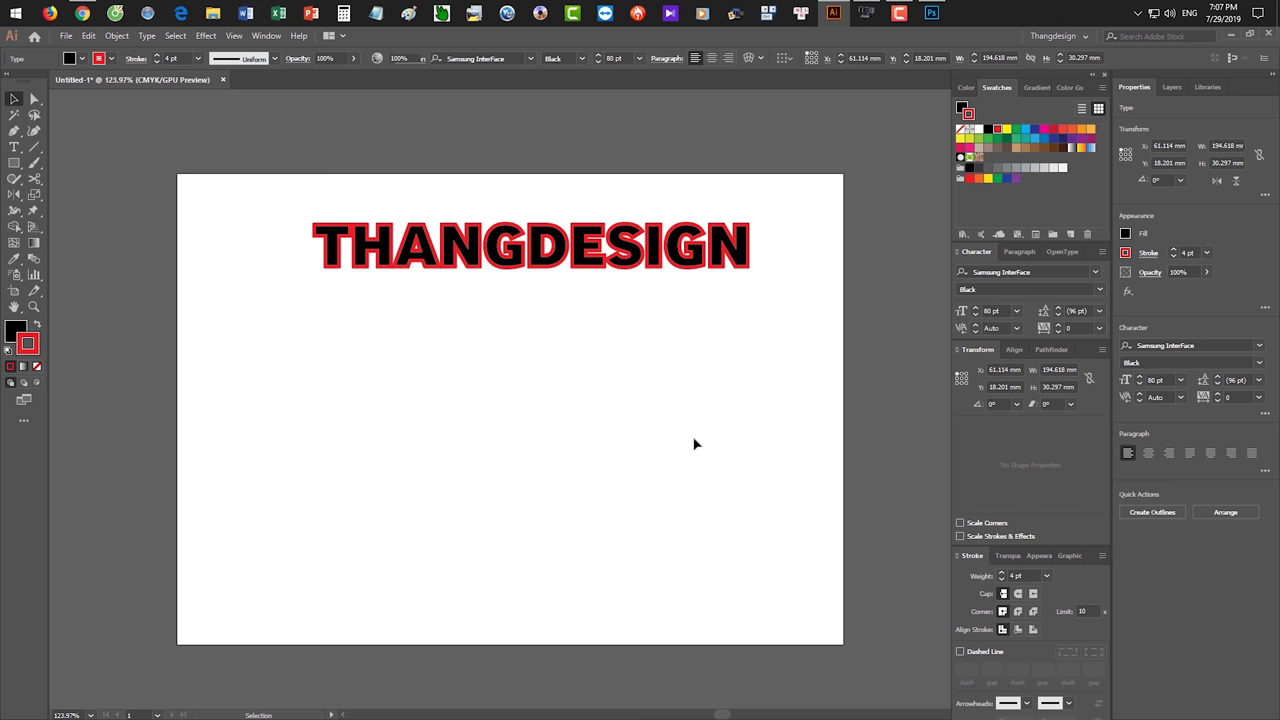
{"action": "left_click_drag", "start_coordinate": [631, 265], "coordinate": [633, 481], "text": "alt"}
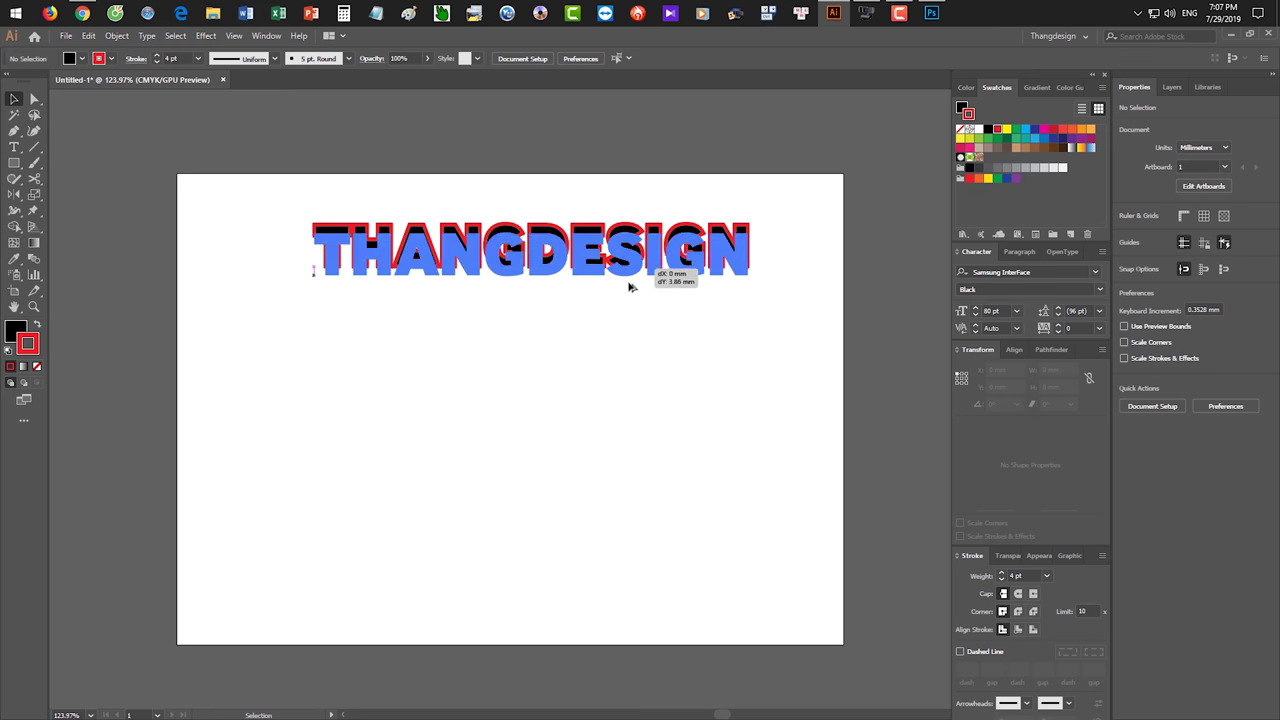
- Scale the lower THANGDESIGN copy uniformly to 50%
{"action": "key", "text": "s"}
{"action": "key", "text": "Return"}
{"action": "type", "text": "5"}
{"action": "key", "text": "shift+Up"}
{"action": "key", "text": "shift+Up"}
{"action": "key", "text": "shift+Up"}
{"action": "left_click", "coordinate": [766, 257]}
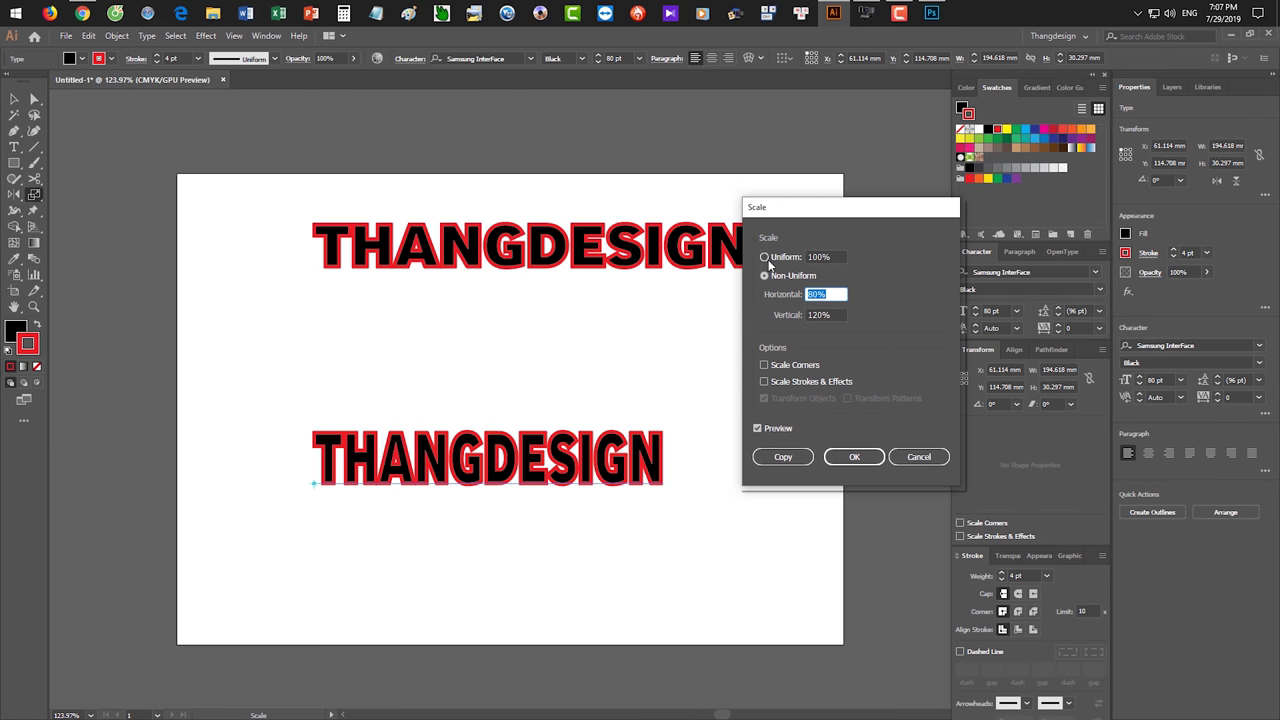
{"action": "left_click", "coordinate": [831, 257]}
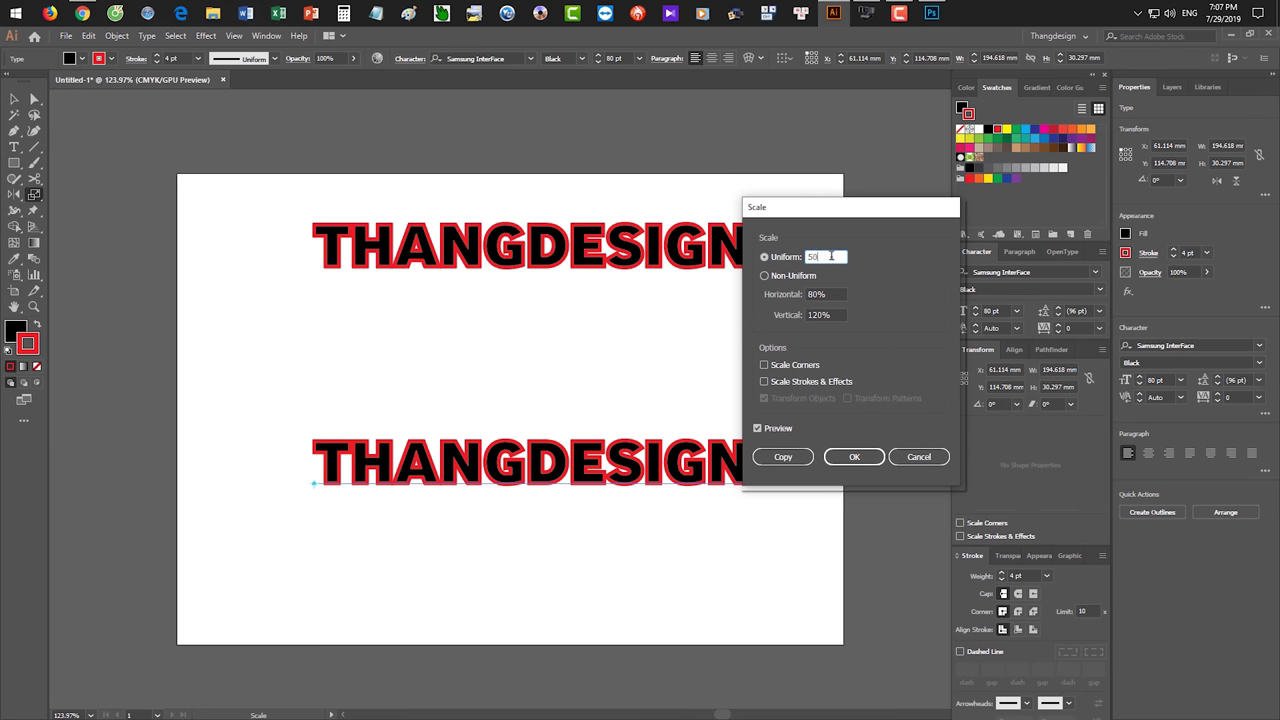
{"action": "left_click", "coordinate": [854, 456]}
- Shift the small copy slightly right and zoom in on the artboard
{"action": "key", "text": "v"}
{"action": "left_click_drag", "start_coordinate": [500, 478], "coordinate": [530, 478]}
{"action": "left_click", "coordinate": [593, 488]}
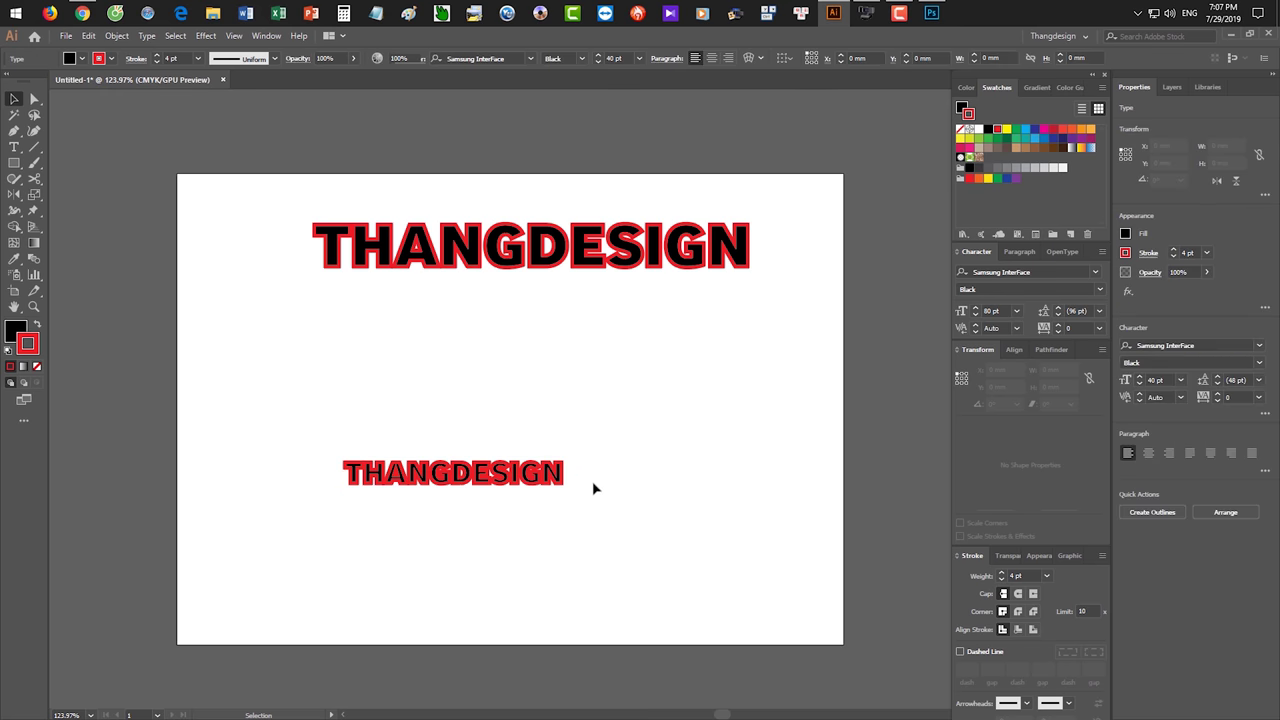
{"action": "left_click", "coordinate": [590, 486], "text": "ctrl"}
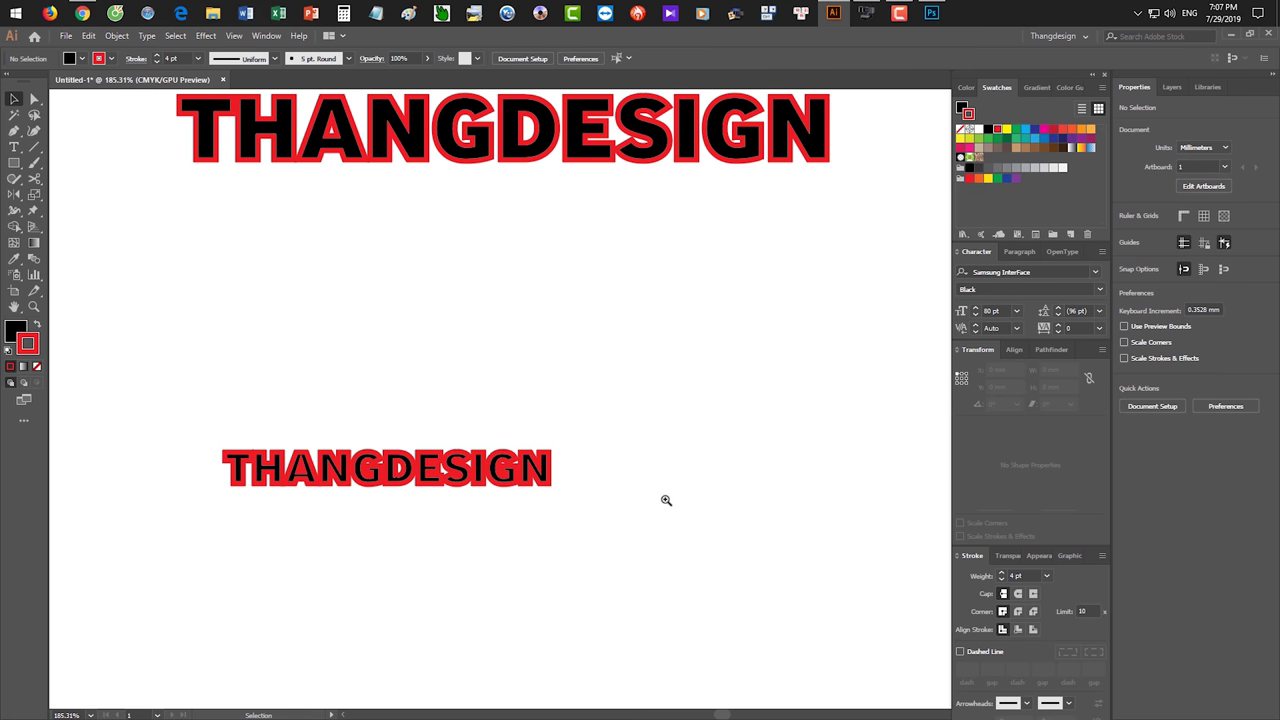
- Select the lower THANGDESIGN copy and apply a 50% uniform scale with corners included
{"action": "left_click_drag", "start_coordinate": [510, 318], "coordinate": [416, 514]}
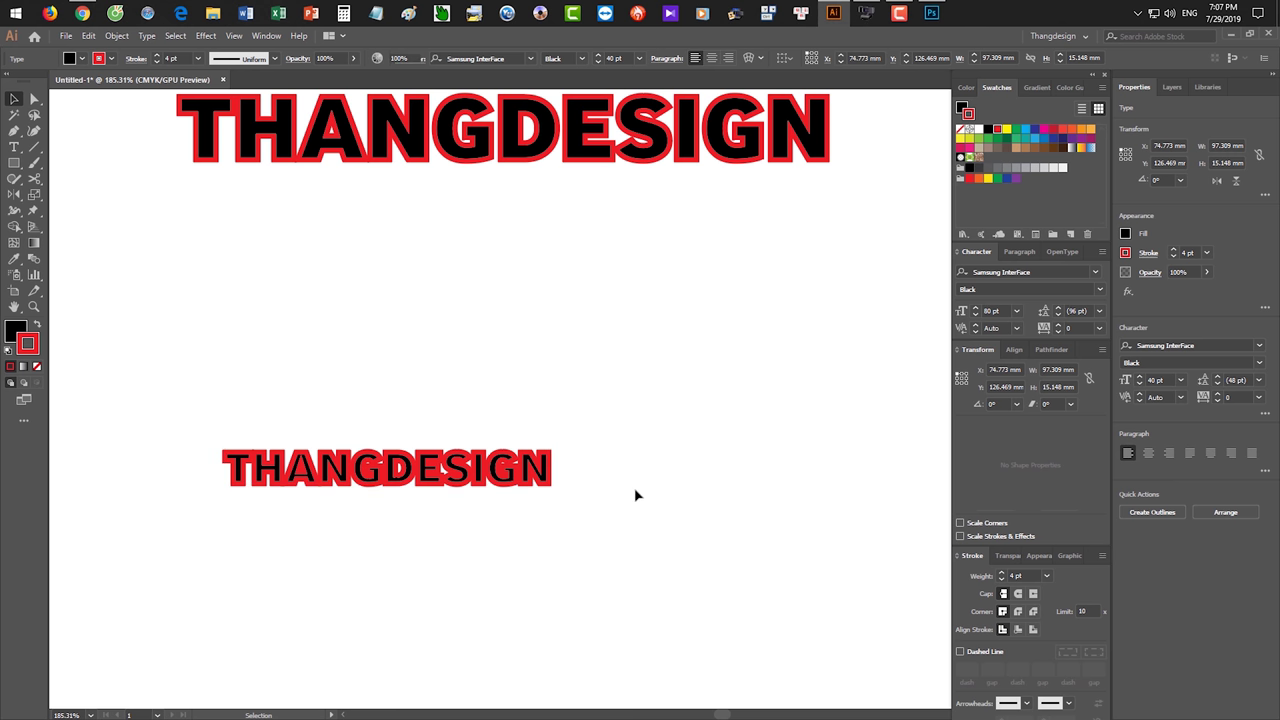
{"action": "key", "text": "shift+Left"}
{"action": "key", "text": "shift+Left"}
{"action": "key", "text": "shift+Left"}
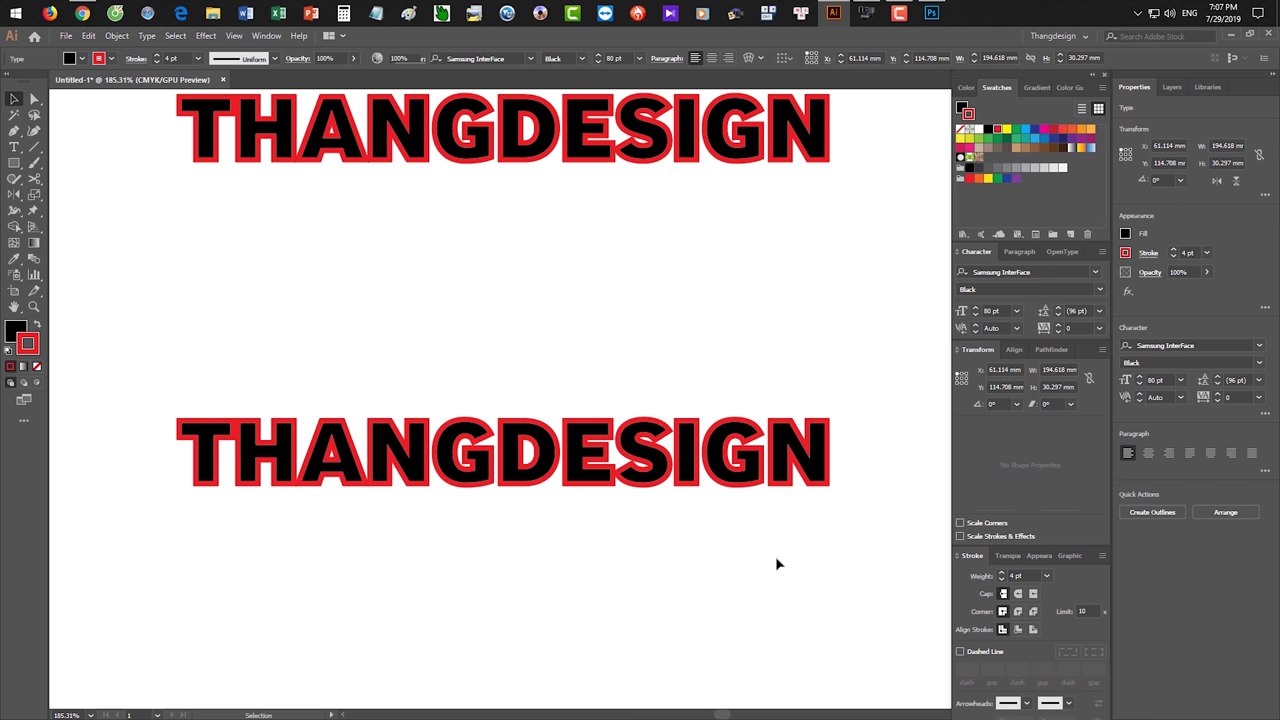
{"action": "key", "text": "s"}
{"action": "key", "text": "Return"}
{"action": "left_click", "coordinate": [808, 364]}
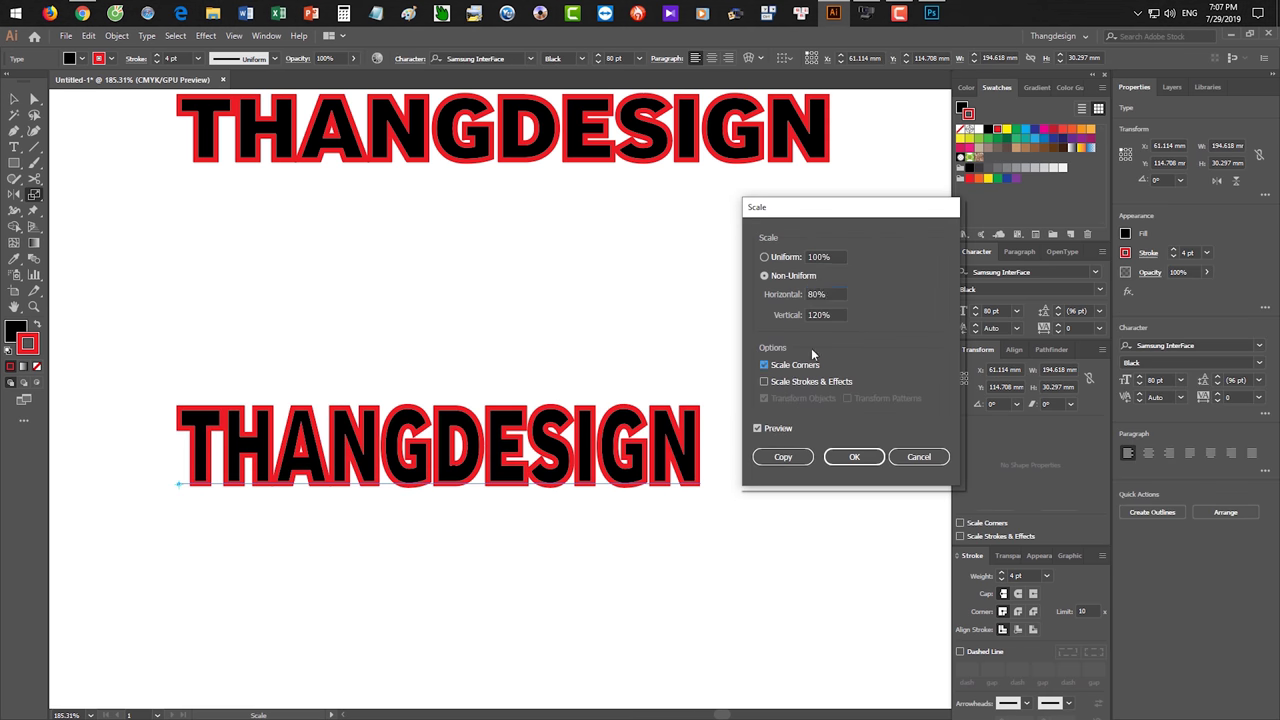
{"action": "left_click", "coordinate": [764, 257]}
{"action": "type", "text": "50"}
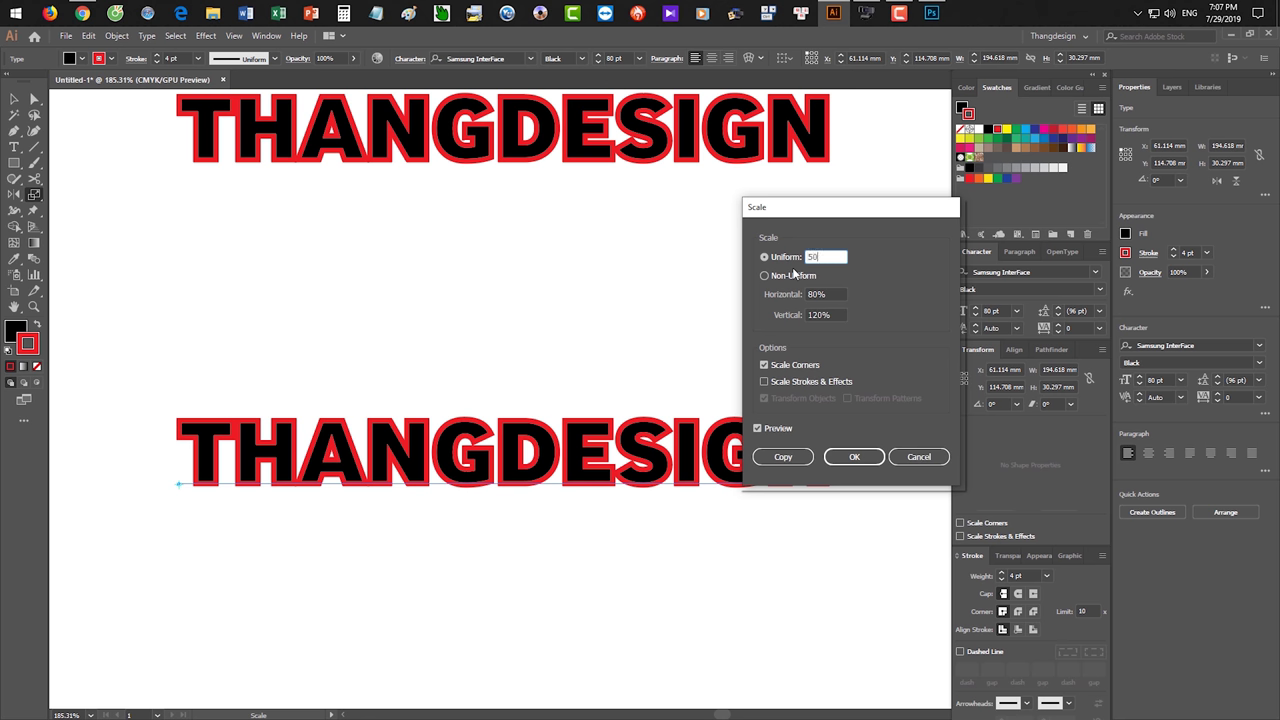
{"action": "key", "text": "Return"}
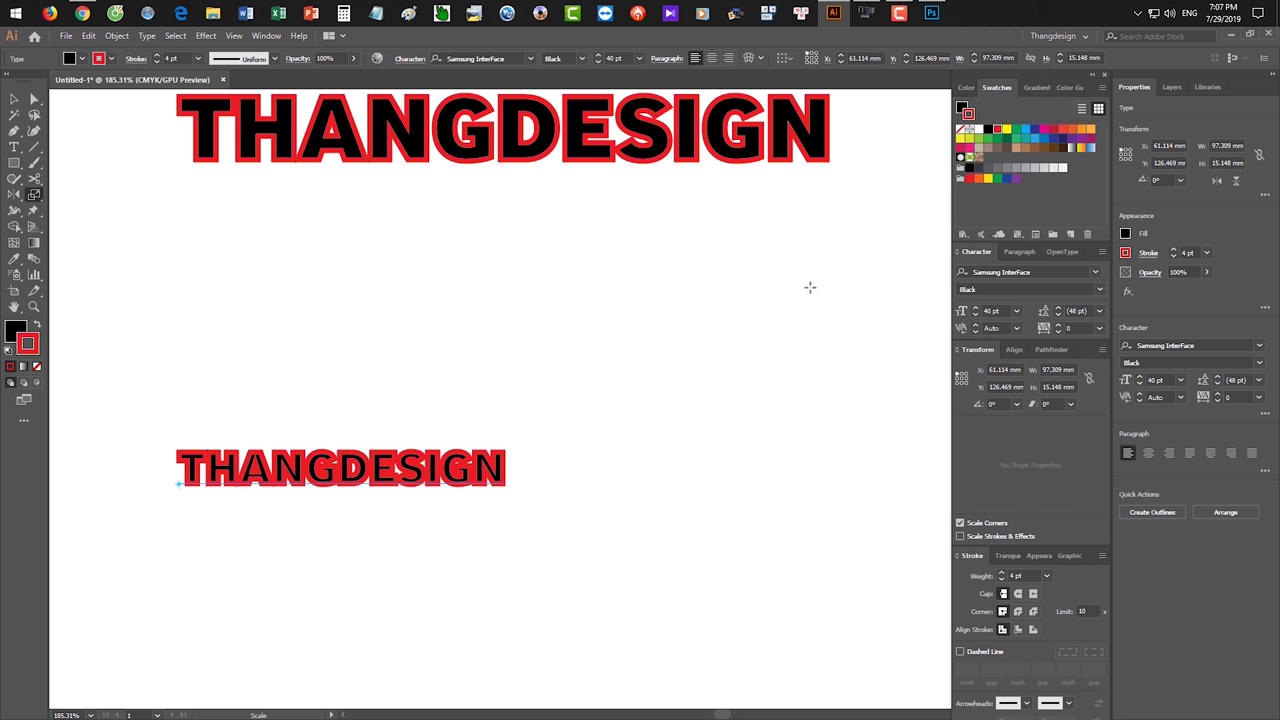
- Undo and reapply a 50% uniform scale to the lower text
{"action": "key", "text": "ctrl+z"}
{"action": "key", "text": "Return"}
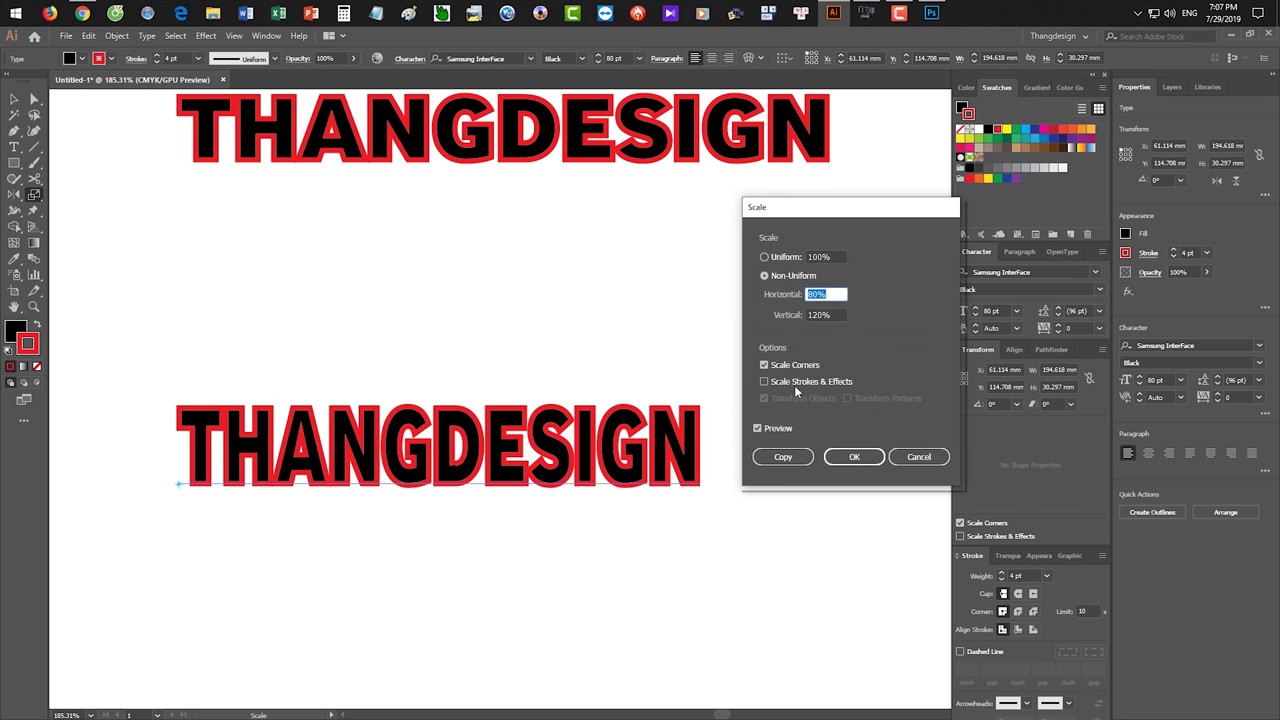
{"action": "left_click", "coordinate": [828, 257]}
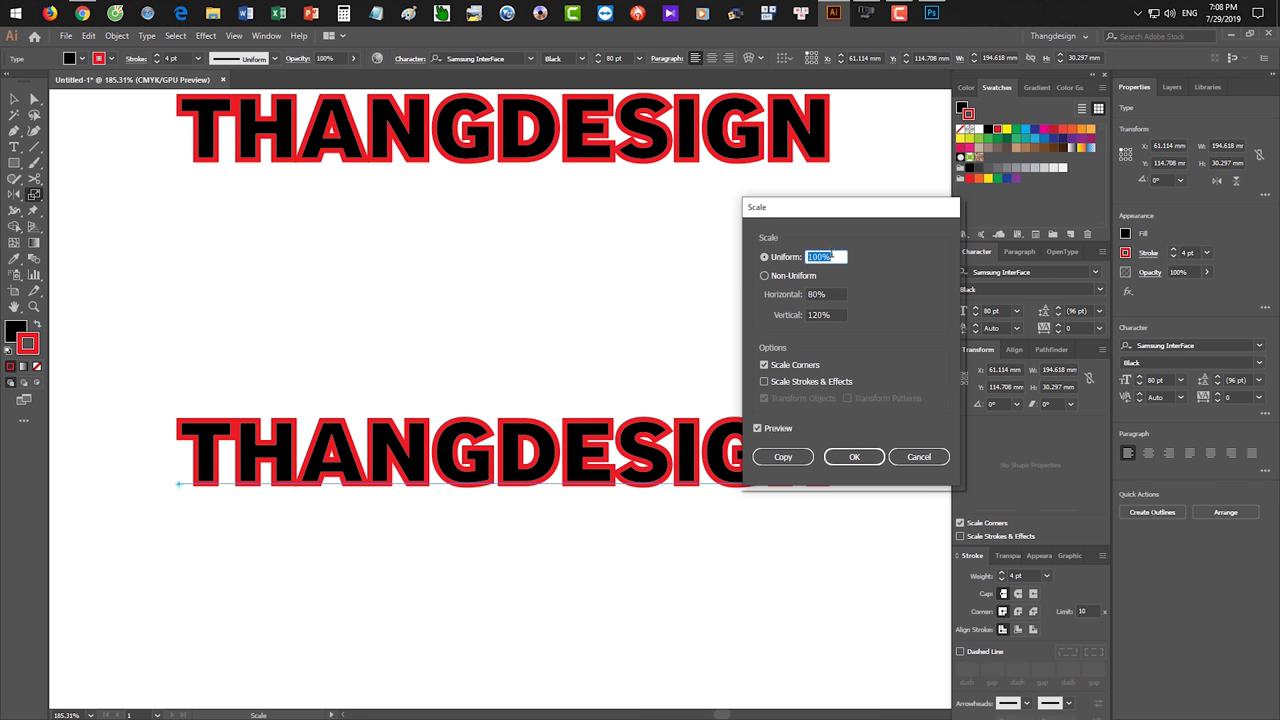
{"action": "type", "text": "50"}
{"action": "left_click", "coordinate": [849, 458]}
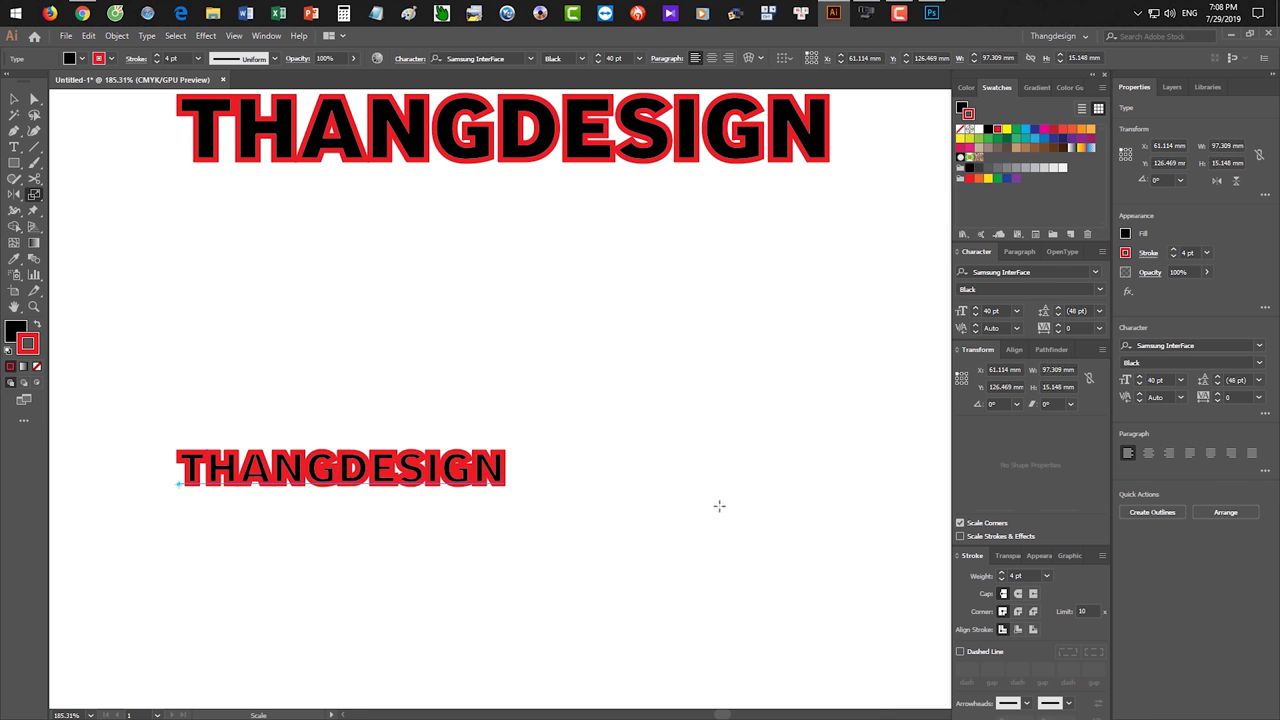
{"action": "key", "text": "ctrl+z"}
- Undo, then rescale 50% uniformly with corner scaling off and strokes scaled
{"action": "left_click", "coordinate": [764, 364]}
{"action": "left_click", "coordinate": [764, 381]}
{"action": "left_click", "coordinate": [764, 257]}
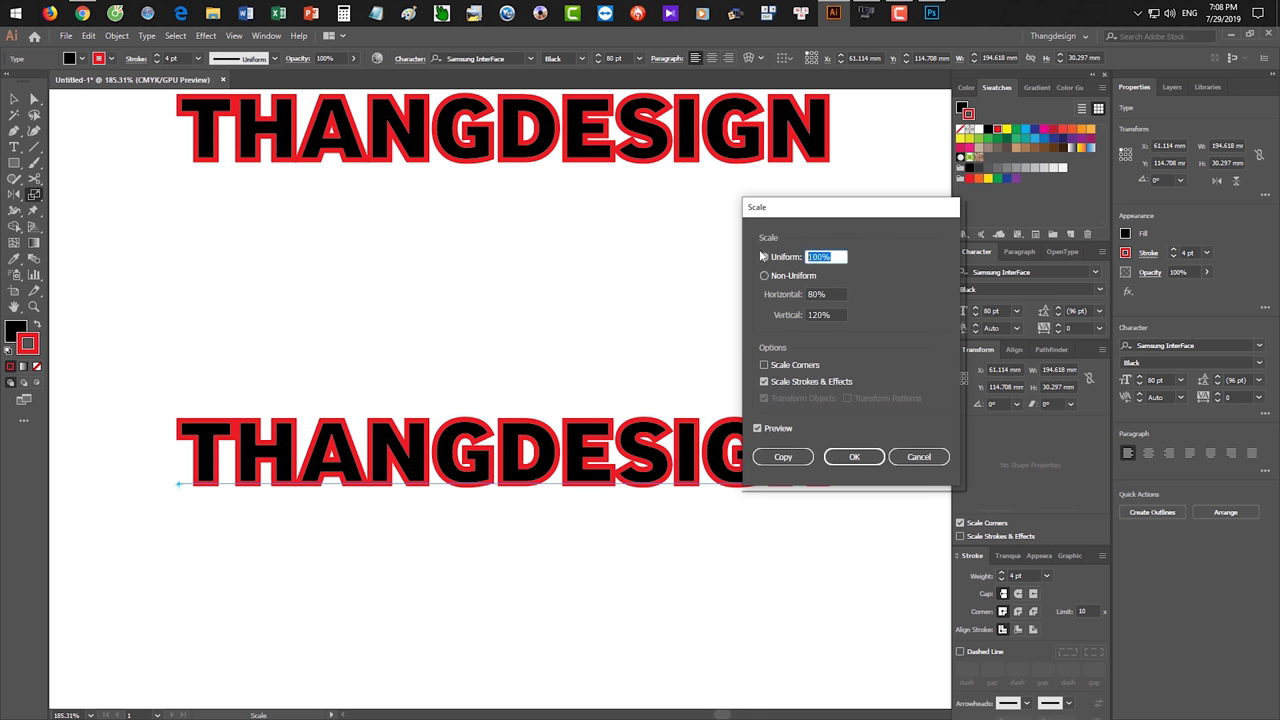
{"action": "type", "text": "50"}
{"action": "key", "text": "Return"}
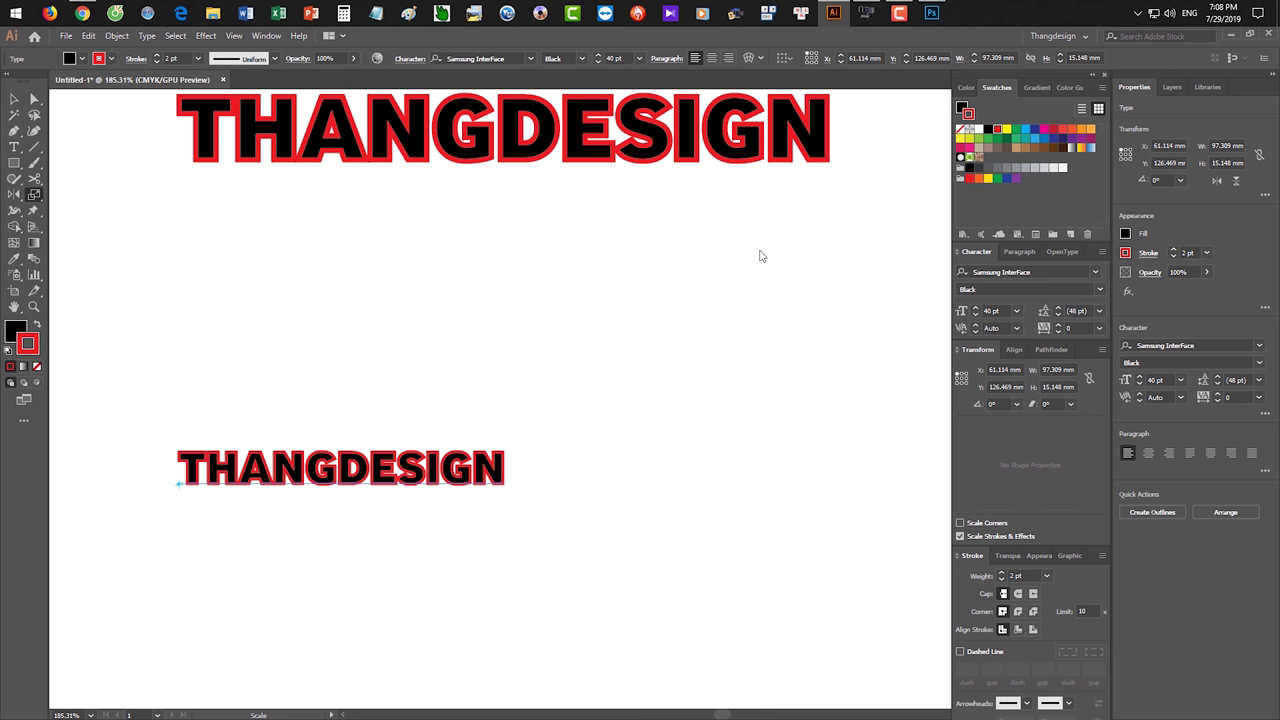
- Rescale the lower text 50% with Scale Strokes & Effects unchecked, making it 20 pt
{"action": "key", "text": "Return"}
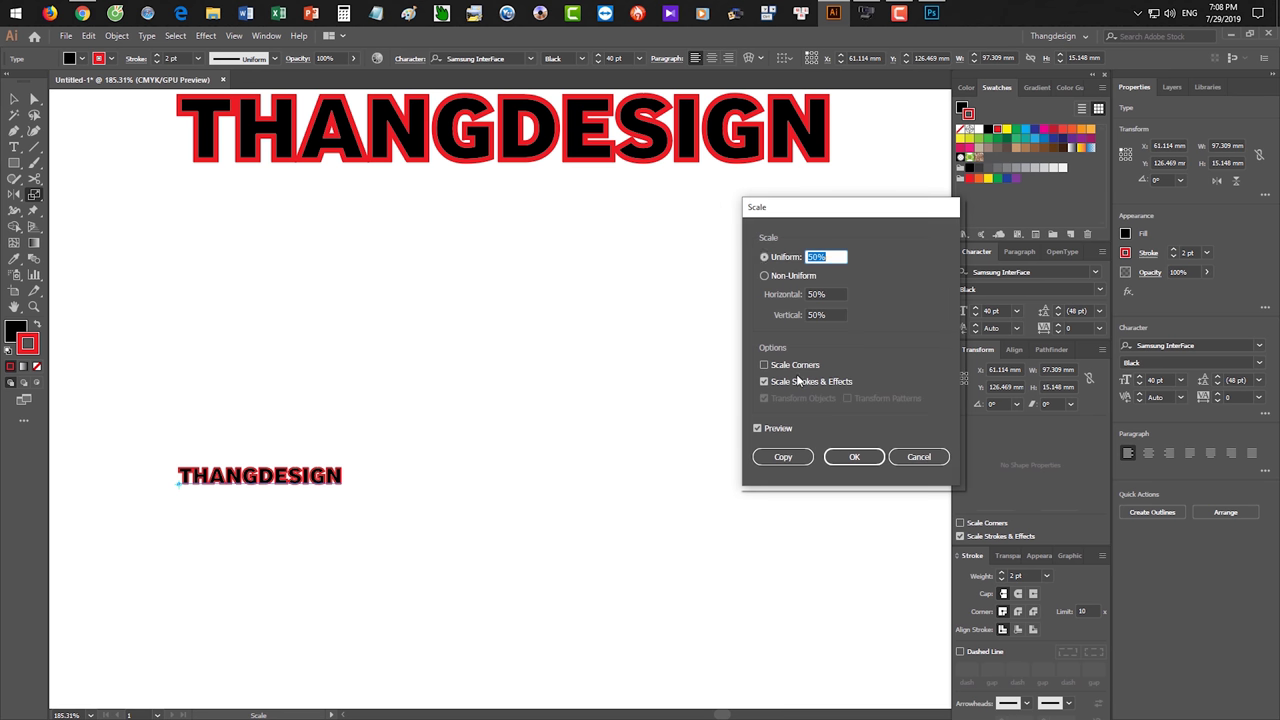
{"action": "left_click", "coordinate": [800, 383]}
{"action": "left_click", "coordinate": [866, 456]}
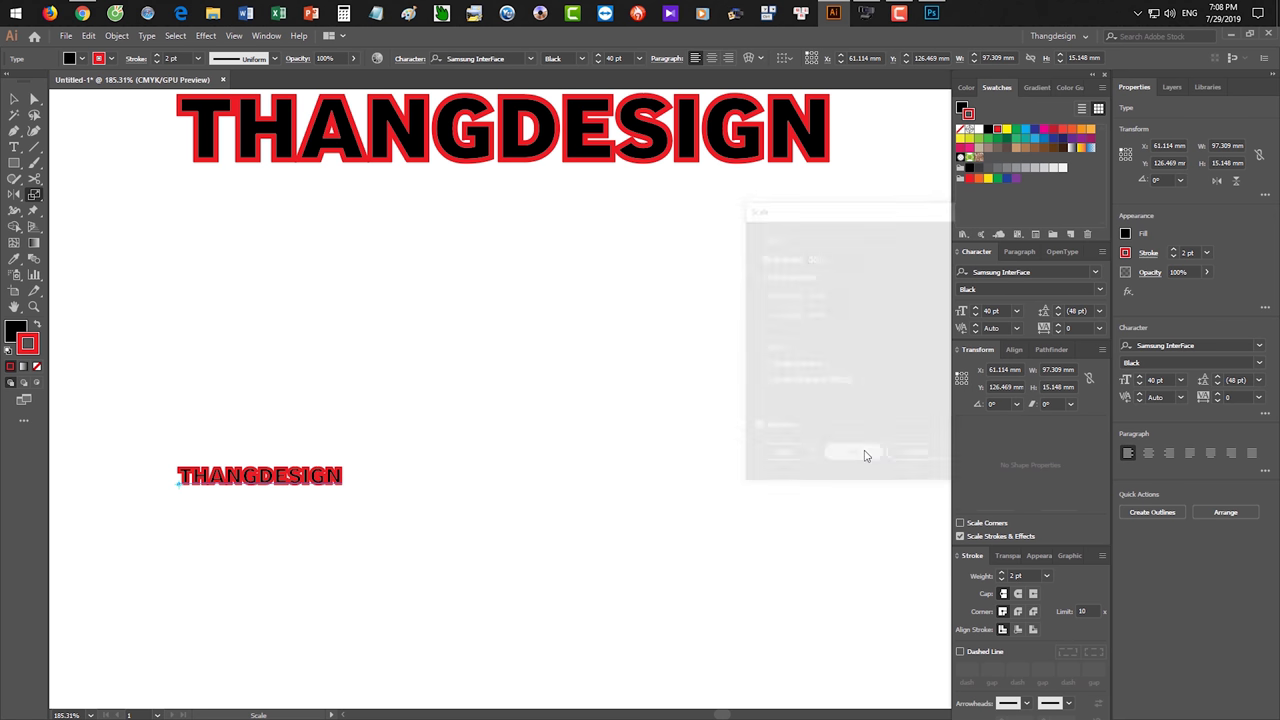
{"action": "left_click", "coordinate": [930, 12]}
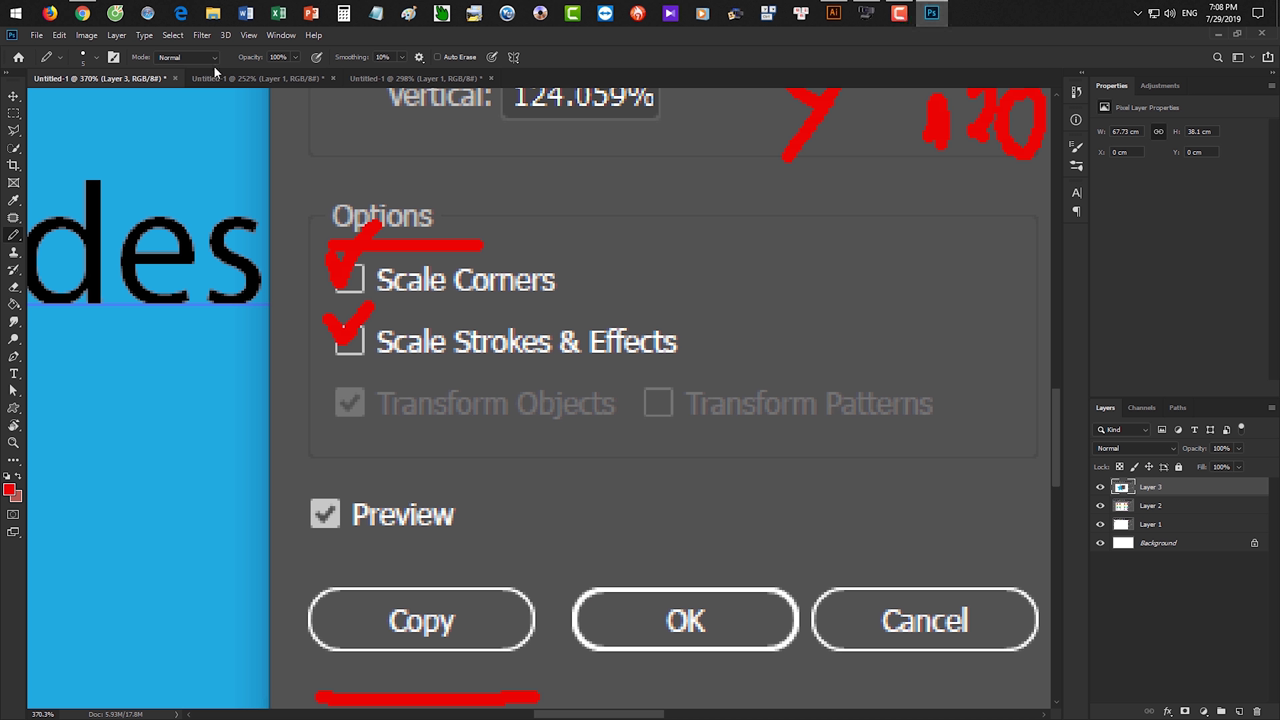
- Browse the reference images, then show and fit the Layer 1 Illustrator screenshot
{"action": "left_click", "coordinate": [258, 78]}
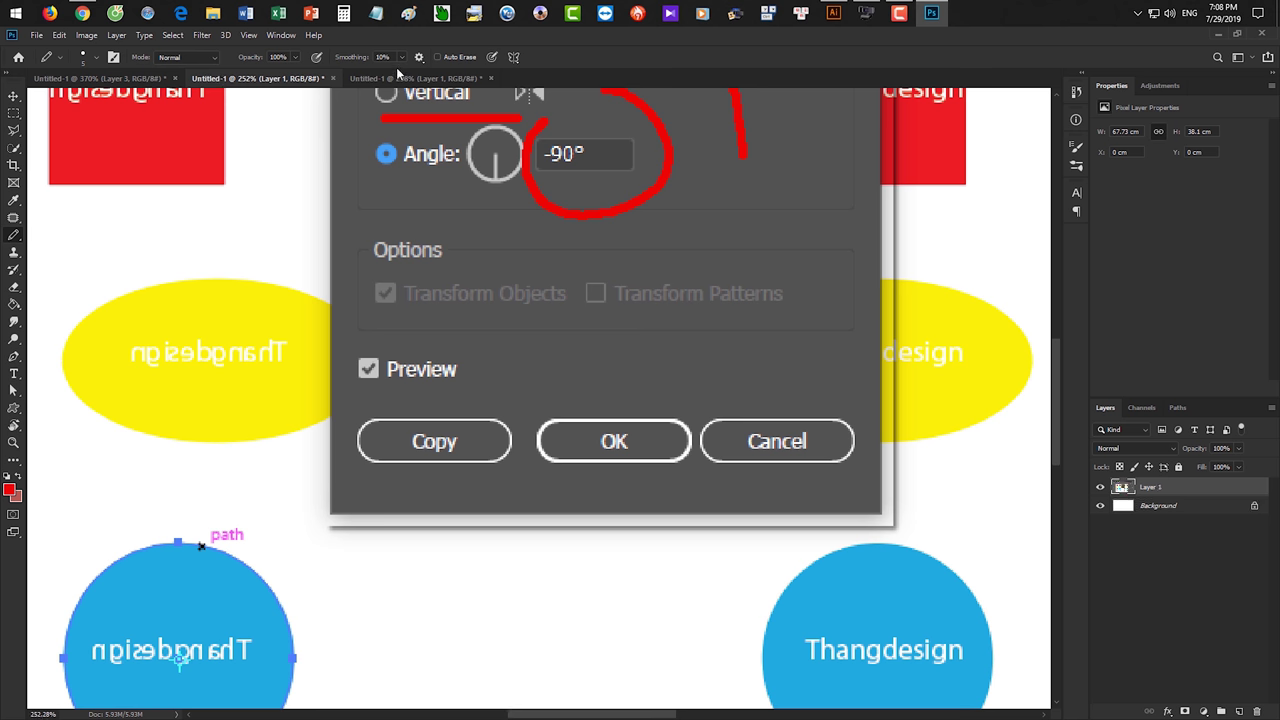
{"action": "left_click", "coordinate": [400, 77]}
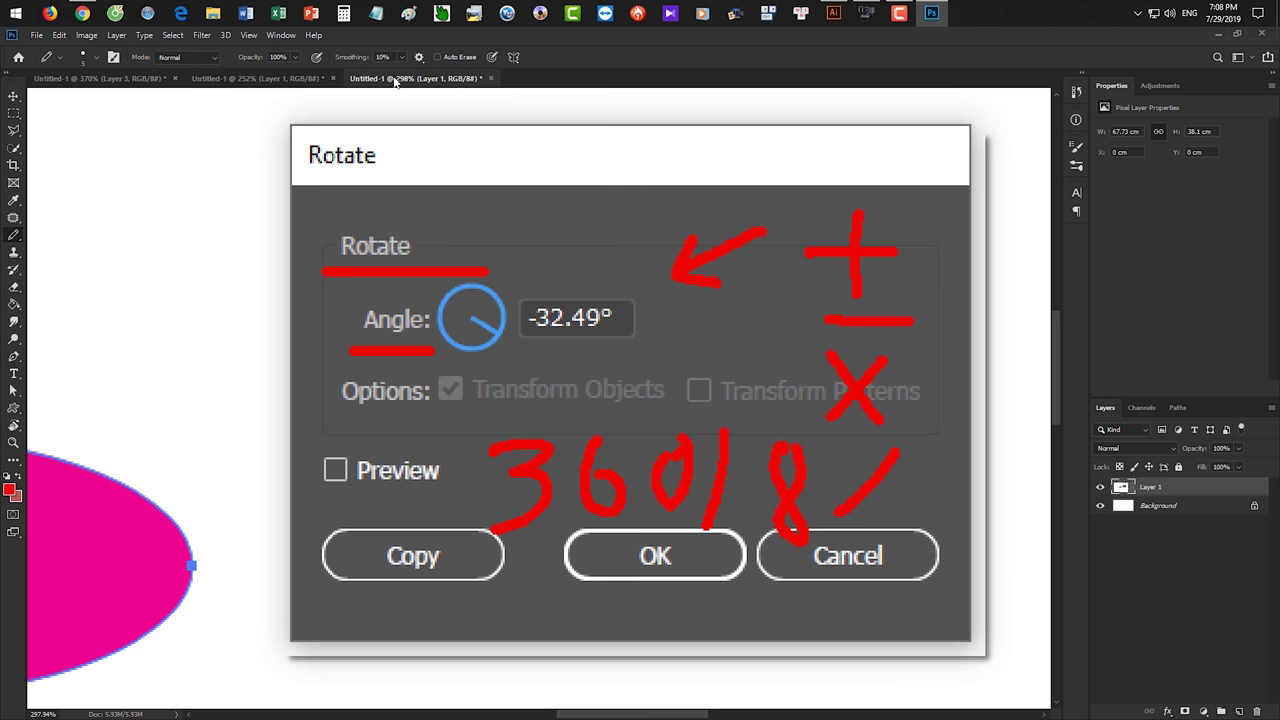
{"action": "left_click", "coordinate": [138, 84]}
{"action": "left_click_drag", "start_coordinate": [1102, 488], "coordinate": [1102, 520]}
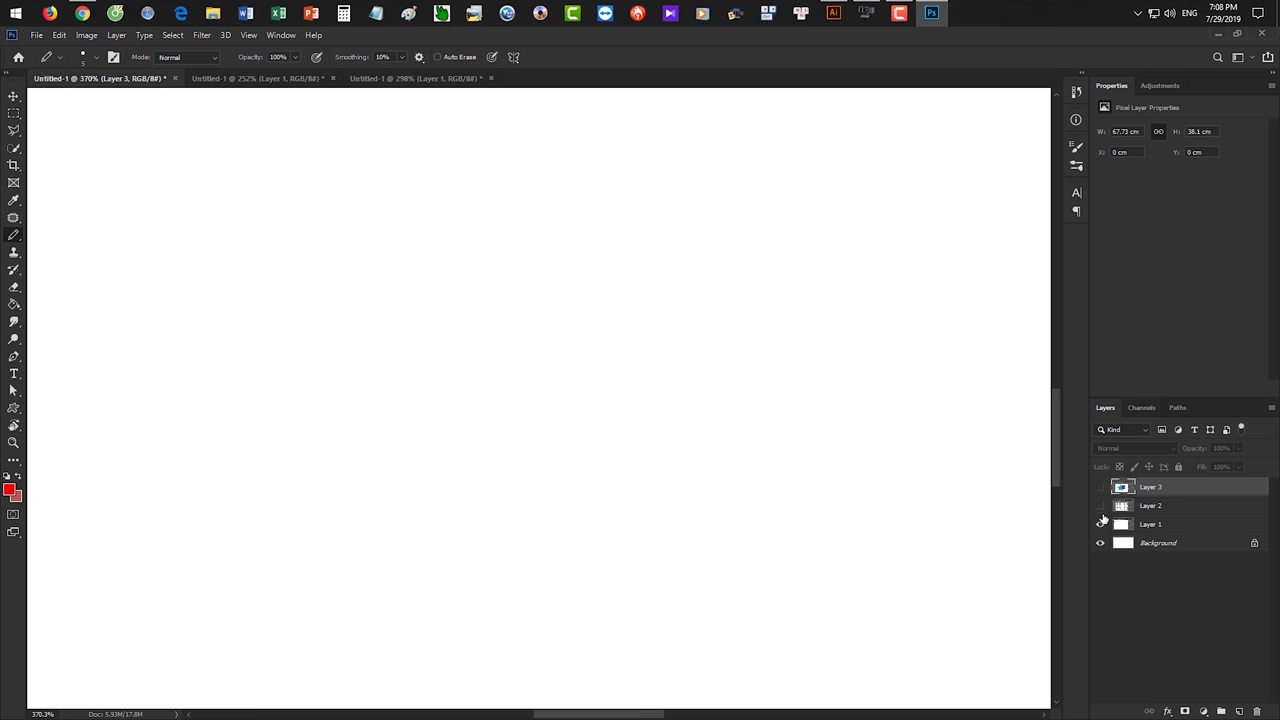
{"action": "left_click", "coordinate": [1122, 524]}
{"action": "left_click", "coordinate": [1100, 524]}
{"action": "key", "text": "ctrl+0"}
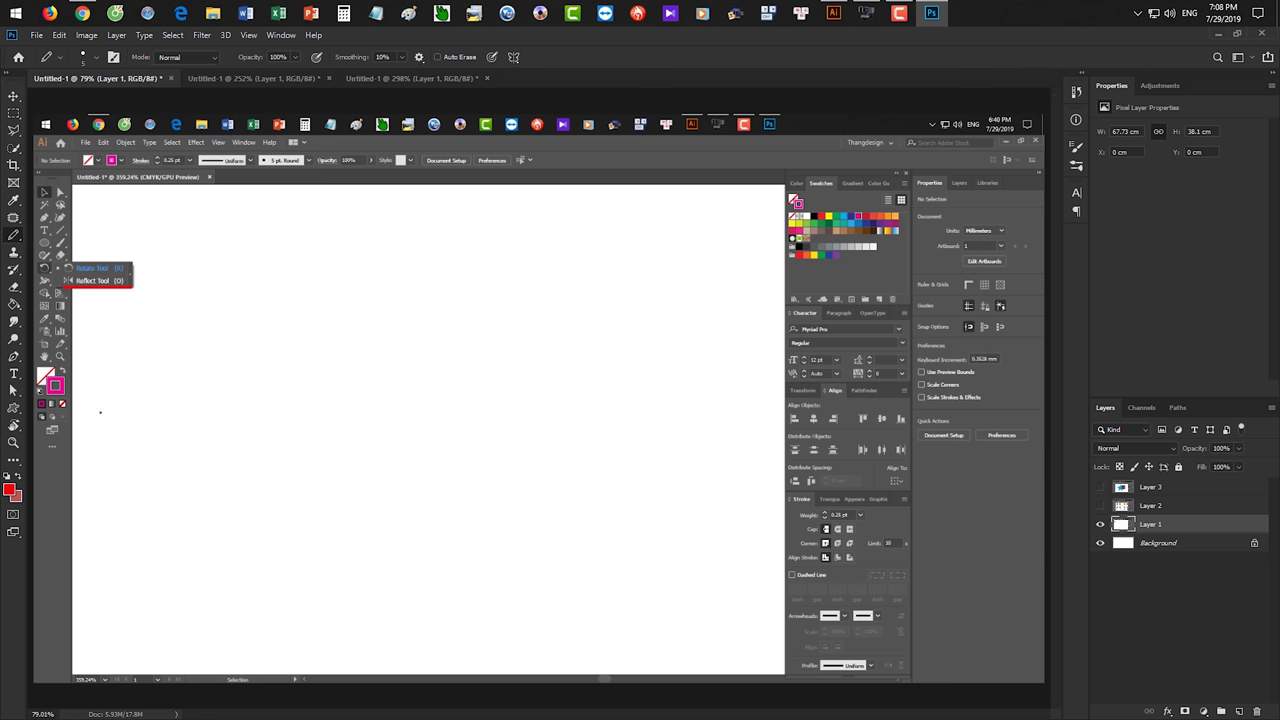
- Reveal the Scale tool flyout in Illustrator and underline the Shear Tool in red on its capture
{"action": "left_click", "coordinate": [833, 12]}
{"action": "left_click_drag", "start_coordinate": [39, 200], "coordinate": [91, 219]}
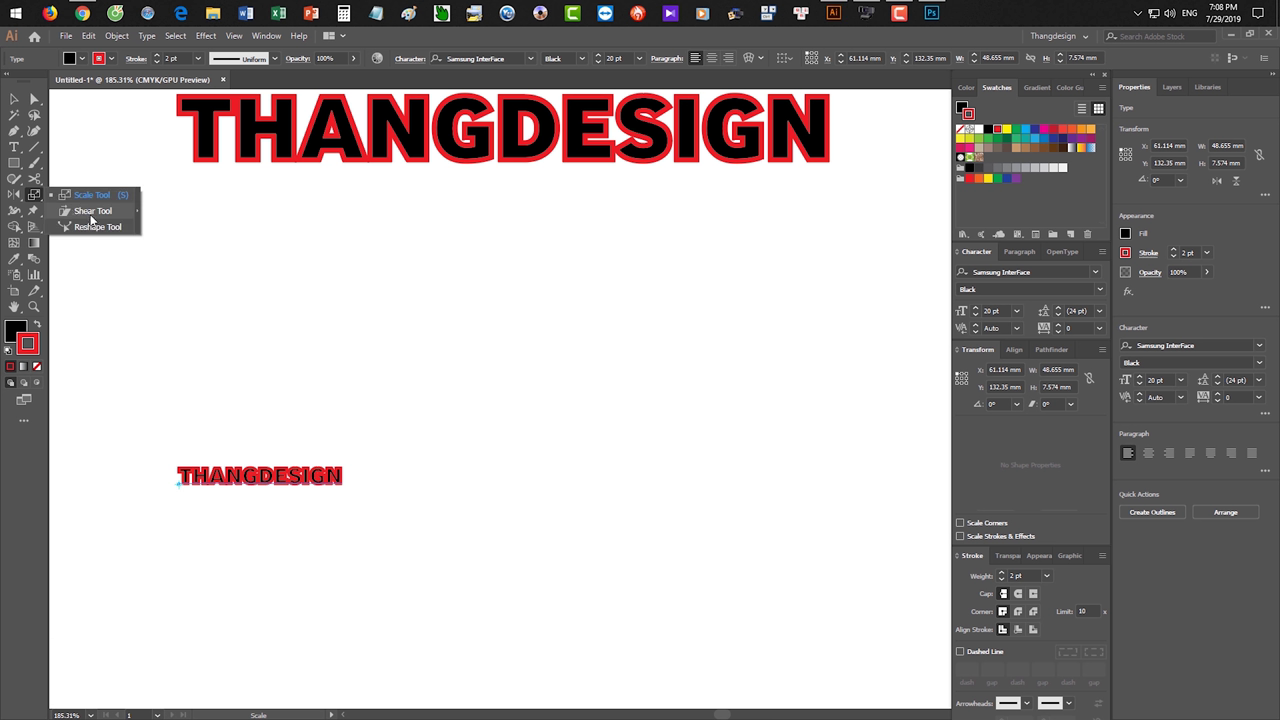
{"action": "left_click", "coordinate": [931, 13]}
{"action": "scroll", "coordinate": [60, 267], "scroll_direction": "up", "scroll_amount": 3}
{"action": "scroll", "coordinate": [60, 267], "scroll_direction": "up", "scroll_amount": 3}
{"action": "scroll", "coordinate": [199, 668], "scroll_direction": "up", "scroll_amount": 2}
{"action": "scroll", "coordinate": [453, 383], "scroll_direction": "down", "scroll_amount": 2}
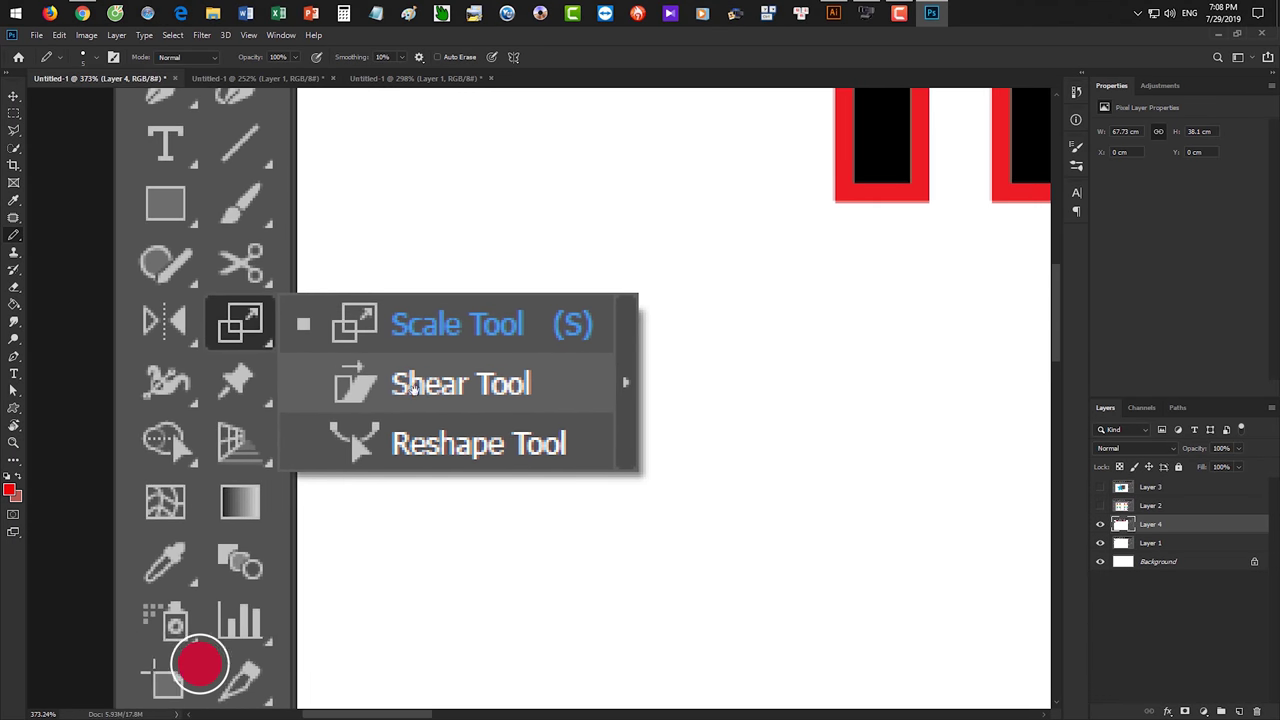
{"action": "left_click_drag", "start_coordinate": [340, 415], "coordinate": [568, 415]}
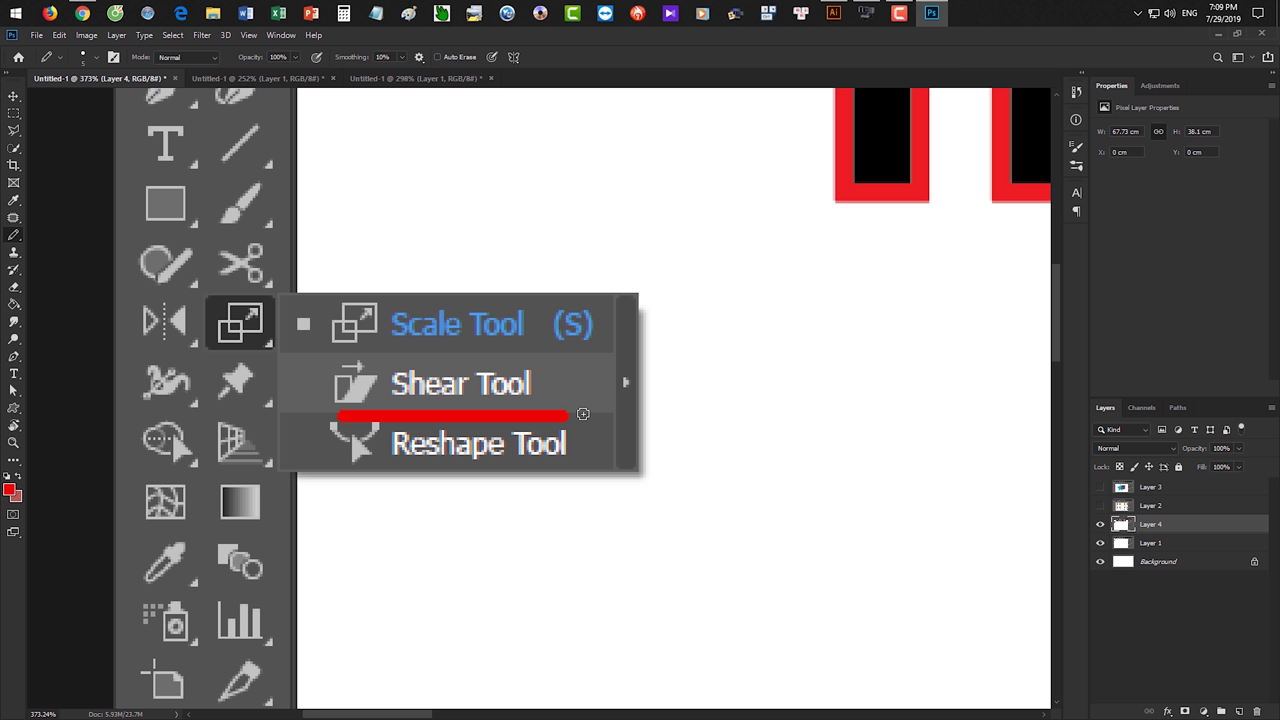
- Back in Illustrator, delete both THANGDESIGN texts
{"action": "left_click", "coordinate": [833, 13]}
{"action": "key", "text": "ctrl+a"}
{"action": "key", "text": "Delete"}
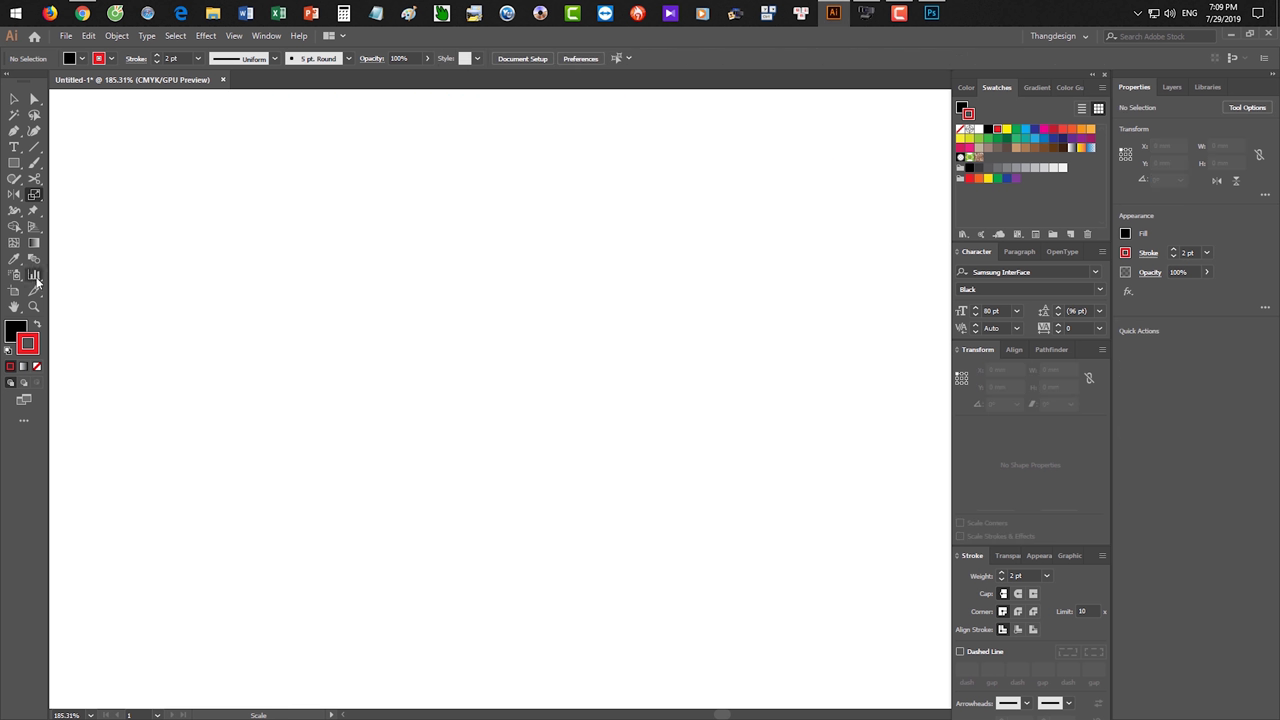
- Draw a black rectangle with no outline near the canvas centre
{"action": "left_click", "coordinate": [14, 163]}
{"action": "left_click_drag", "start_coordinate": [377, 261], "coordinate": [560, 348]}
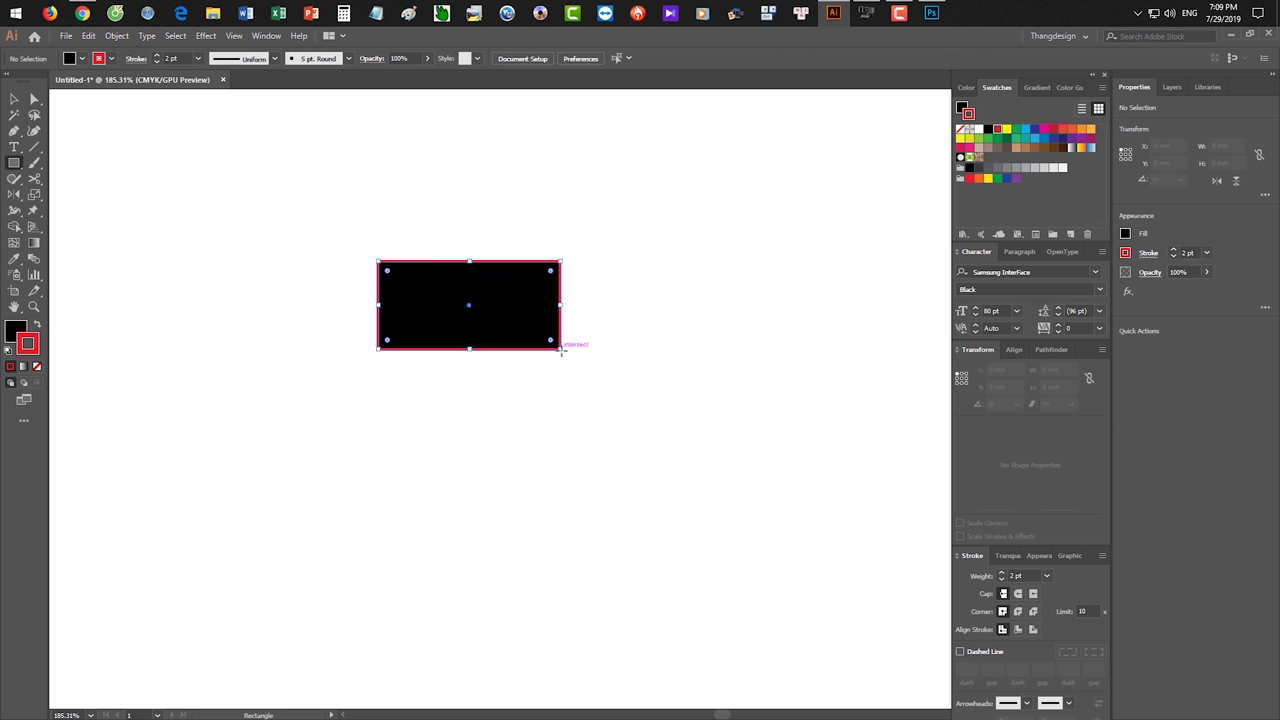
{"action": "key", "text": "slash"}
{"action": "key", "text": "v"}
{"action": "mouse_move", "coordinate": [513, 324]}
{"action": "left_mouse_down"}
{"action": "mouse_move", "coordinate": [471, 280]}
{"action": "mouse_move", "coordinate": [609, 446]}
{"action": "left_mouse_up"}
{"action": "key", "text": "v"}
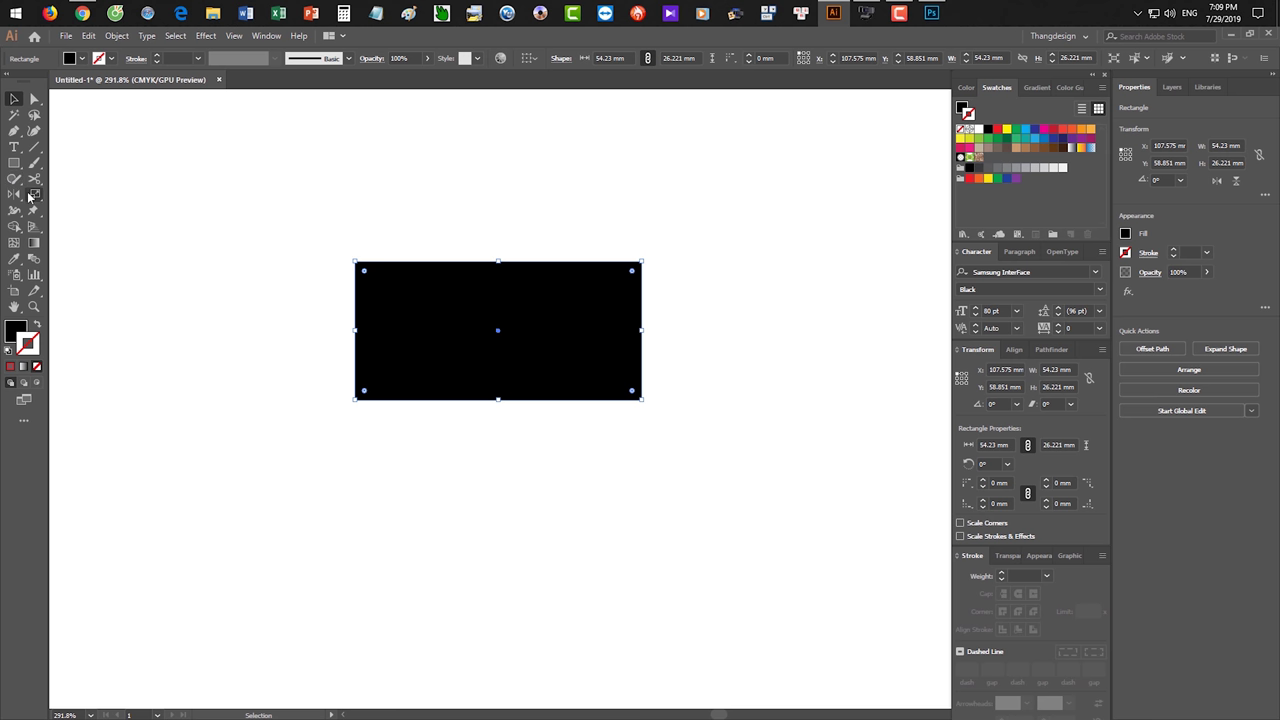
- Try slanting the rectangle into a parallelogram with the Shear tool, undoing each attempt
{"action": "left_click_drag", "start_coordinate": [34, 195], "coordinate": [74, 214]}
{"action": "left_click", "coordinate": [74, 211]}
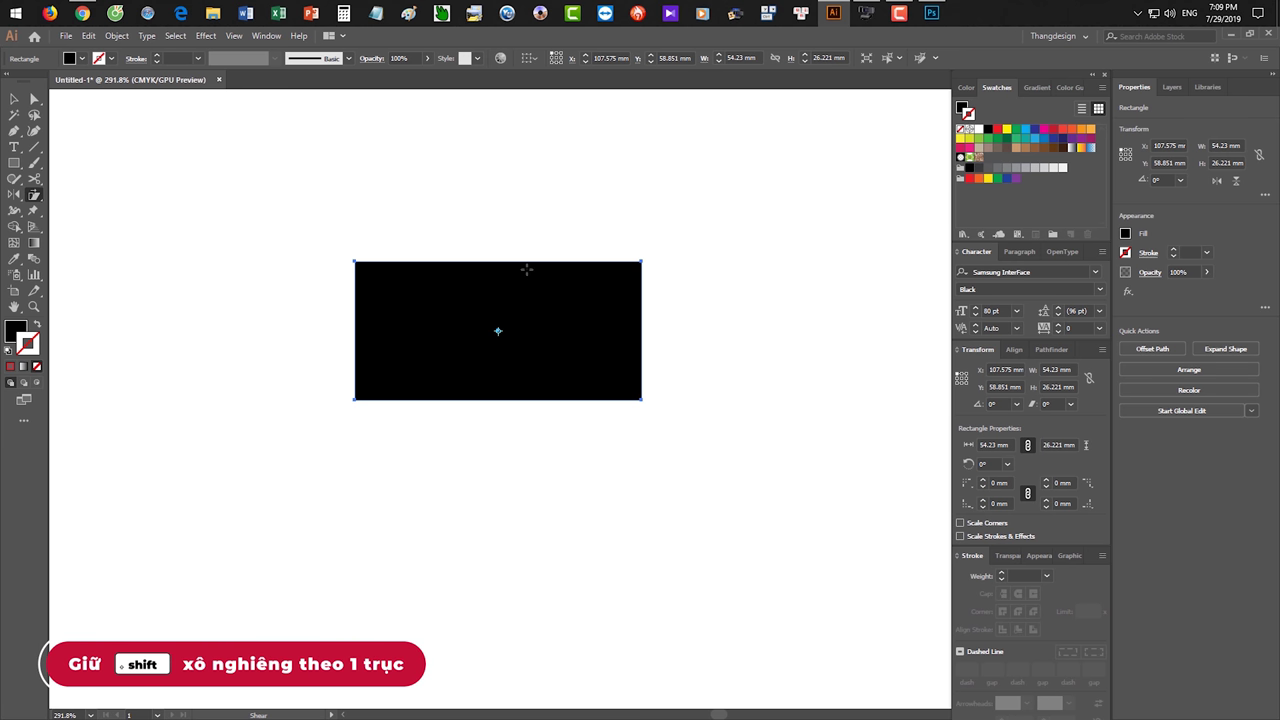
{"action": "mouse_move", "coordinate": [526, 269]}
{"action": "left_mouse_down"}
{"action": "mouse_move", "coordinate": [489, 270]}
{"action": "mouse_move", "coordinate": [585, 268]}
{"action": "left_mouse_up"}
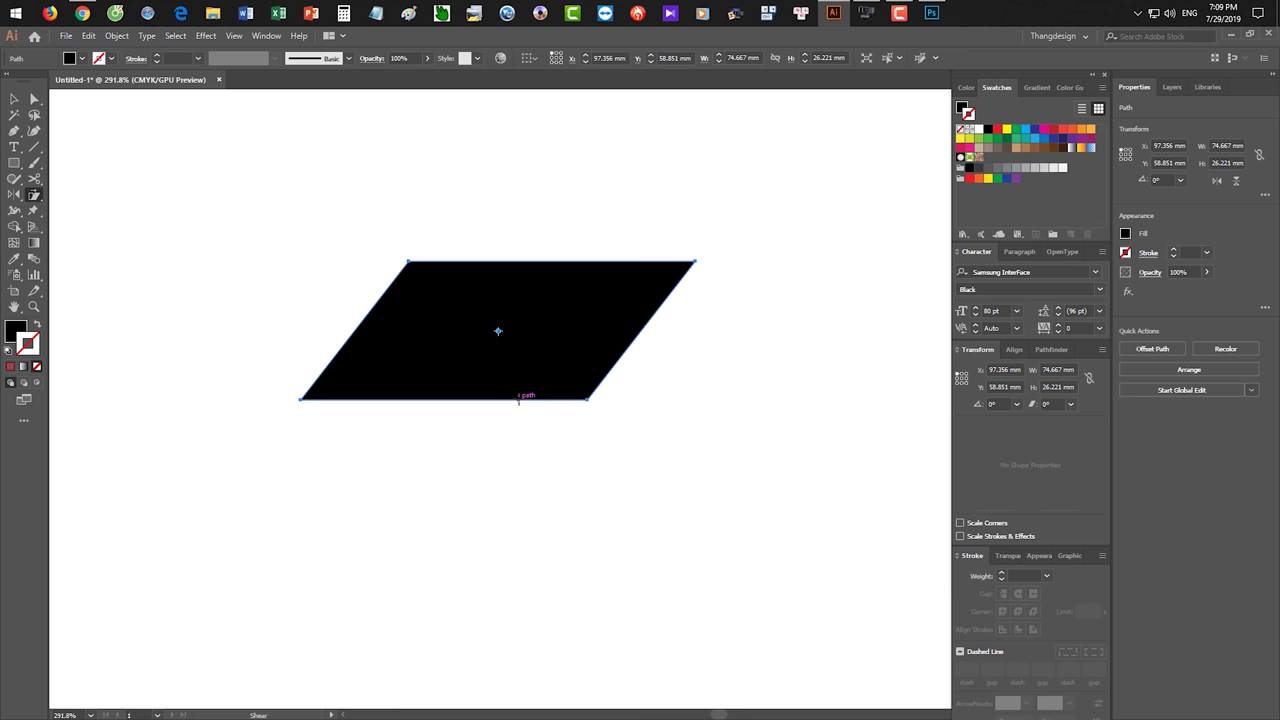
{"action": "key", "text": "ctrl+z"}
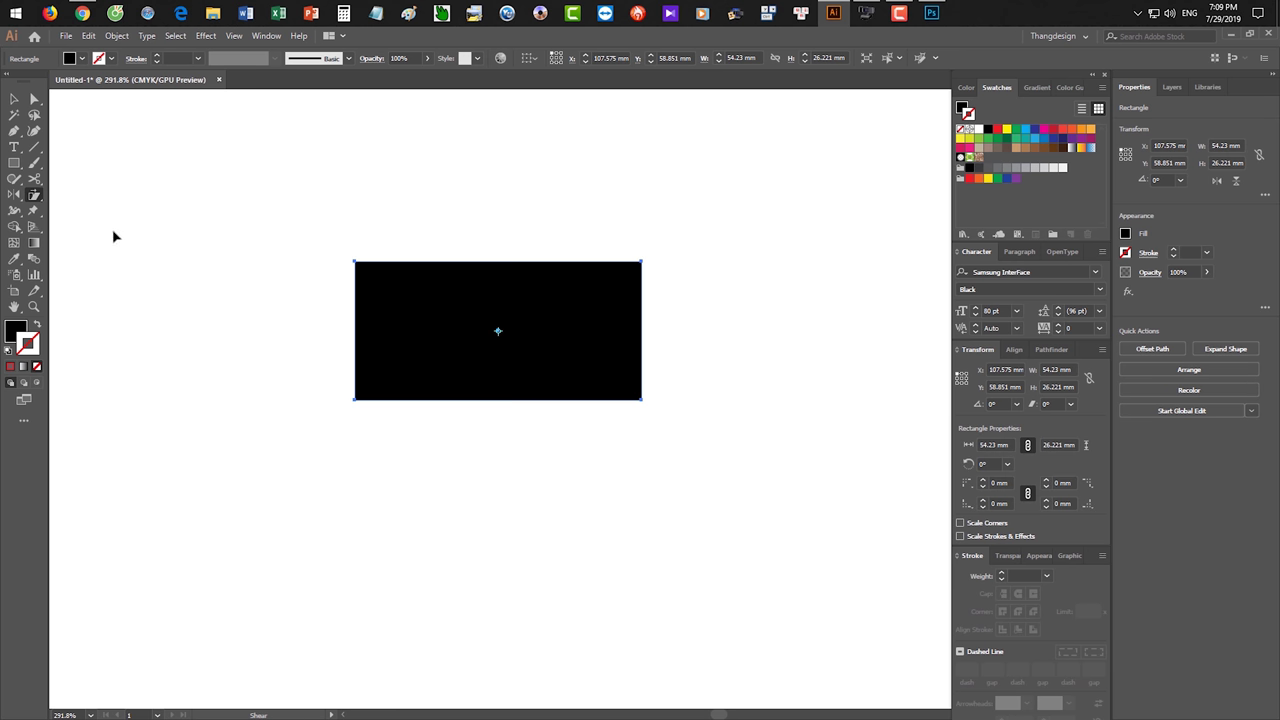
{"action": "left_click_drag", "start_coordinate": [510, 272], "coordinate": [550, 273]}
{"action": "key", "text": "ctrl+z"}
- Shear from the bottom-edge origin, undo it, and bring up the Shear dialog at 0°
{"action": "left_click", "coordinate": [535, 400]}
{"action": "mouse_move", "coordinate": [566, 264]}
{"action": "left_mouse_down"}
{"action": "mouse_move", "coordinate": [697, 269]}
{"action": "mouse_move", "coordinate": [380, 283]}
{"action": "mouse_move", "coordinate": [803, 277]}
{"action": "left_mouse_up"}
{"action": "key", "text": "ctrl+z"}
{"action": "key", "text": "Return"}
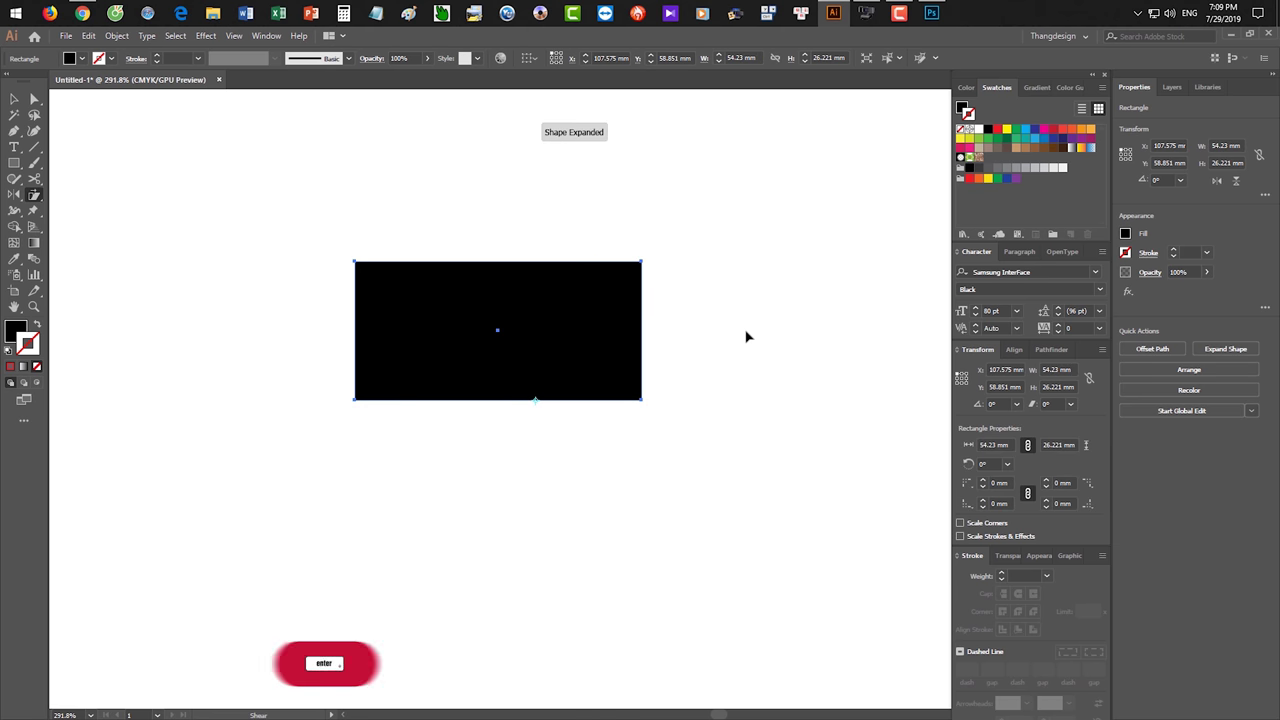
{"action": "left_click_drag", "start_coordinate": [685, 241], "coordinate": [894, 201]}
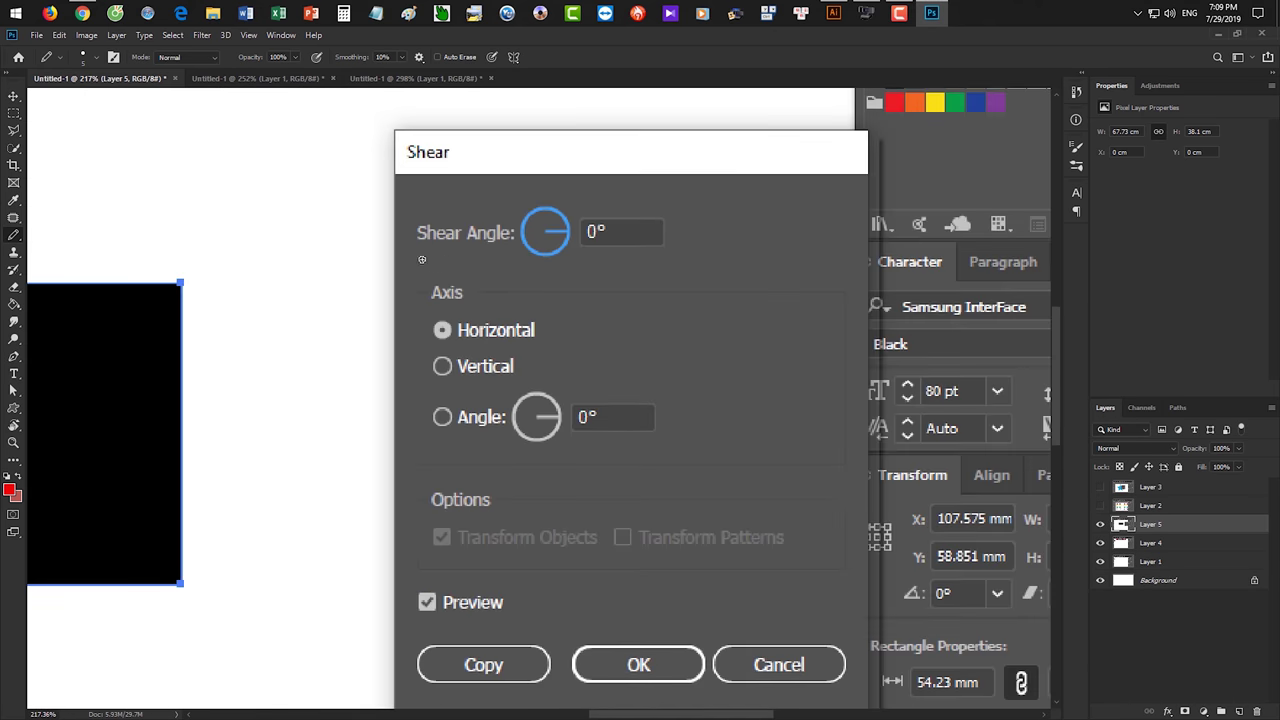
- Underline and circle the shear angle and horizontal axis option in red on the screenshot
{"action": "left_click_drag", "start_coordinate": [418, 258], "coordinate": [534, 260]}
{"action": "left_click_drag", "start_coordinate": [443, 346], "coordinate": [528, 342]}
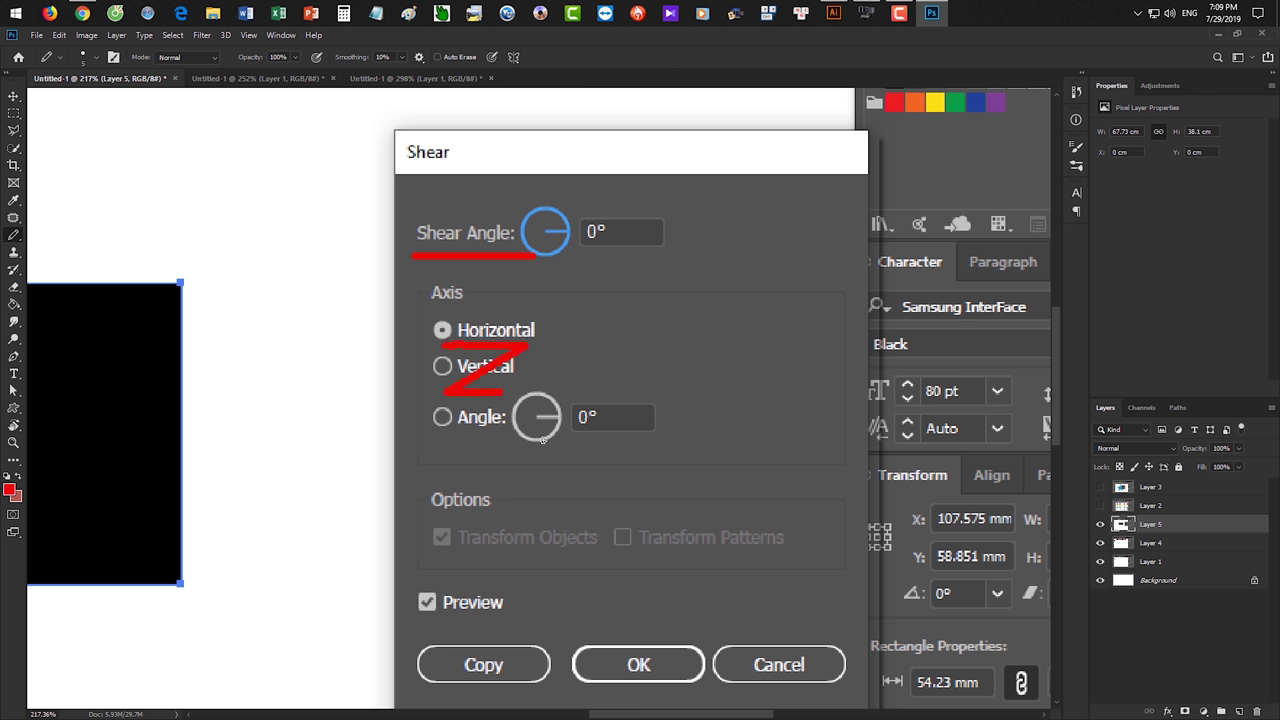
{"action": "left_click_drag", "start_coordinate": [636, 395], "coordinate": [688, 478]}
{"action": "mouse_move", "coordinate": [576, 193]}
{"action": "left_mouse_down"}
{"action": "mouse_move", "coordinate": [686, 232]}
{"action": "mouse_move", "coordinate": [532, 195]}
{"action": "left_mouse_up"}
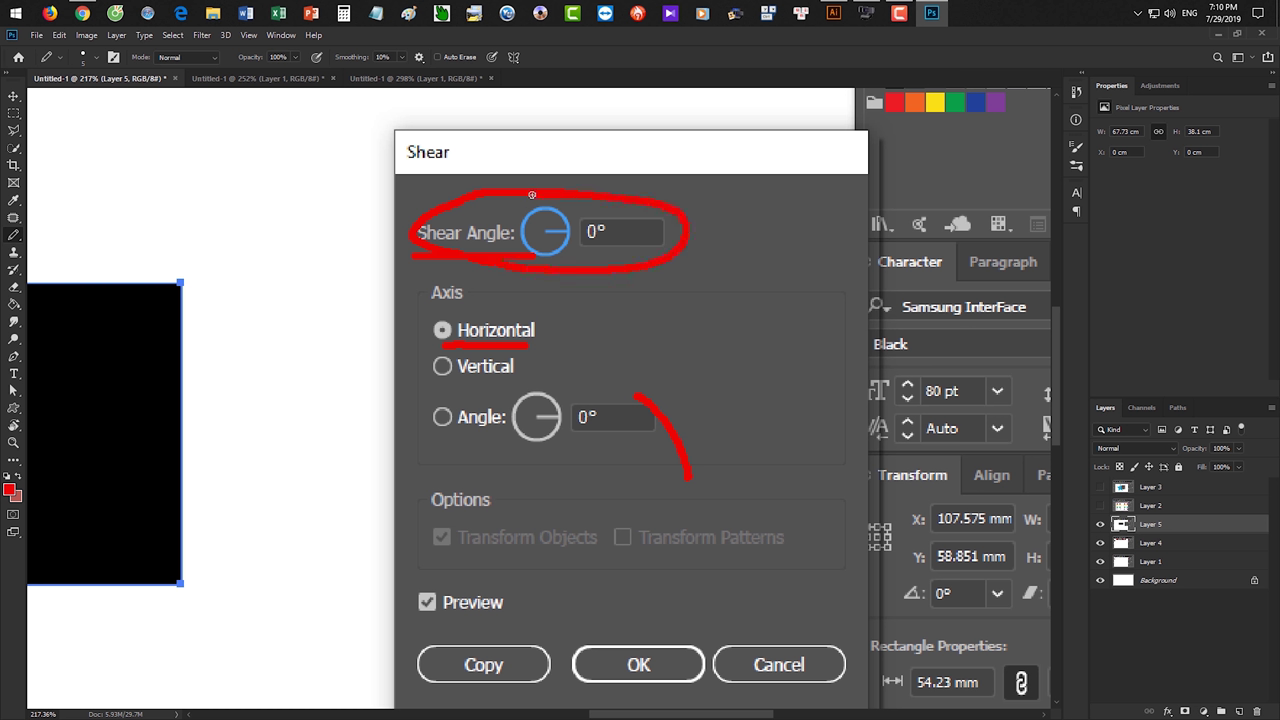
- Underline the horizontal, vertical and custom angle options, then cancel Illustrator's Shear dialog
{"action": "left_click_drag", "start_coordinate": [439, 351], "coordinate": [500, 347]}
{"action": "left_click_drag", "start_coordinate": [426, 382], "coordinate": [502, 378]}
{"action": "left_click_drag", "start_coordinate": [481, 450], "coordinate": [528, 447]}
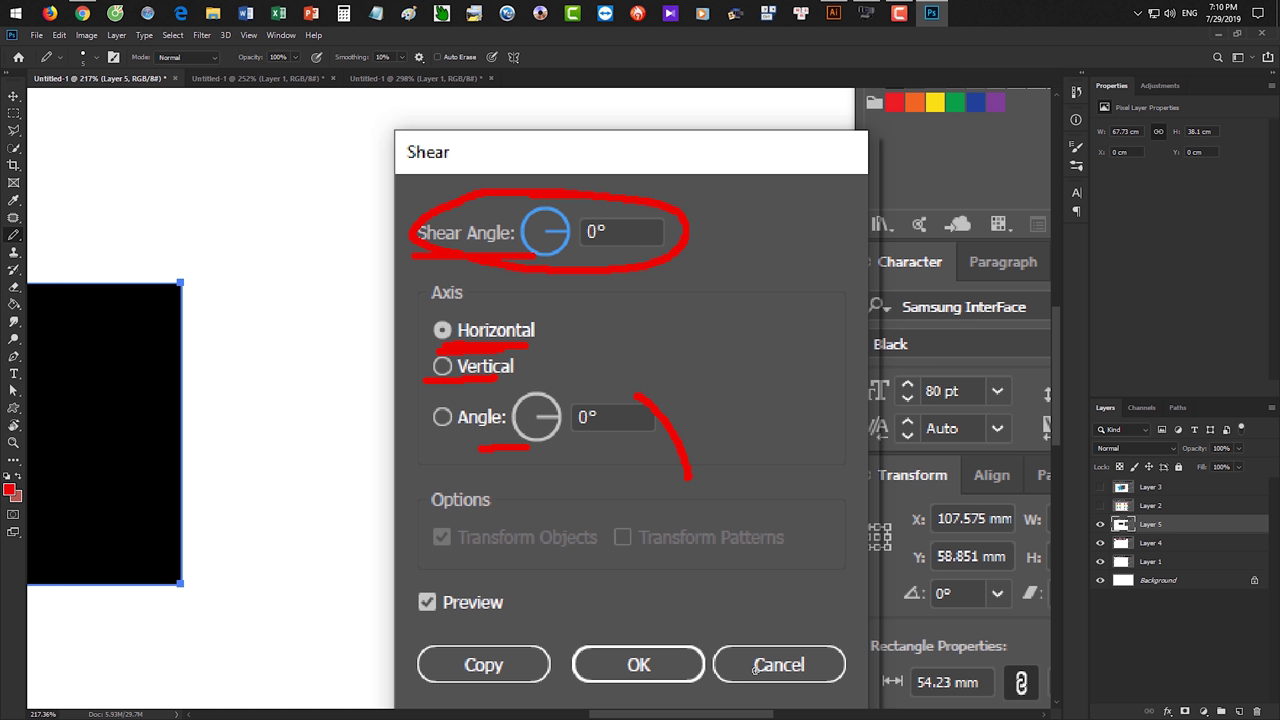
{"action": "left_click", "coordinate": [833, 12]}
{"action": "left_click", "coordinate": [910, 437]}
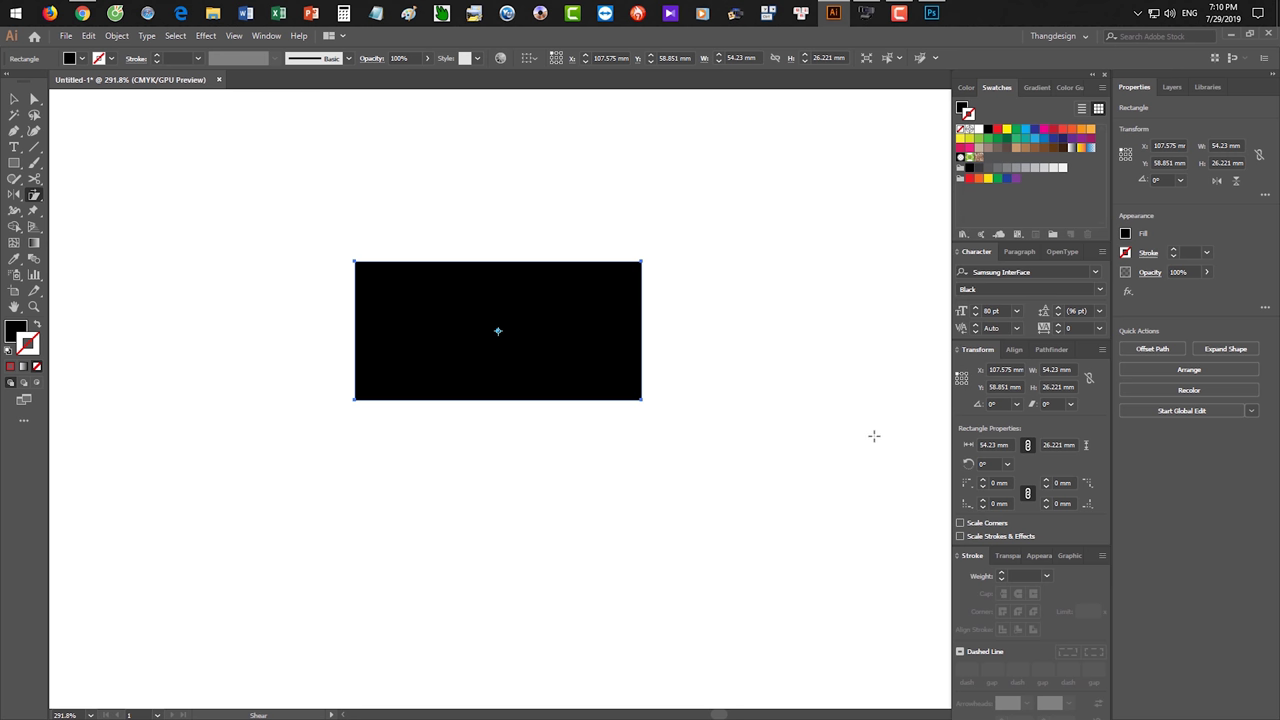
- Delete the black rectangle and open New Logo.ai, dismissing the missing fonts warning
{"action": "key", "text": "Delete"}
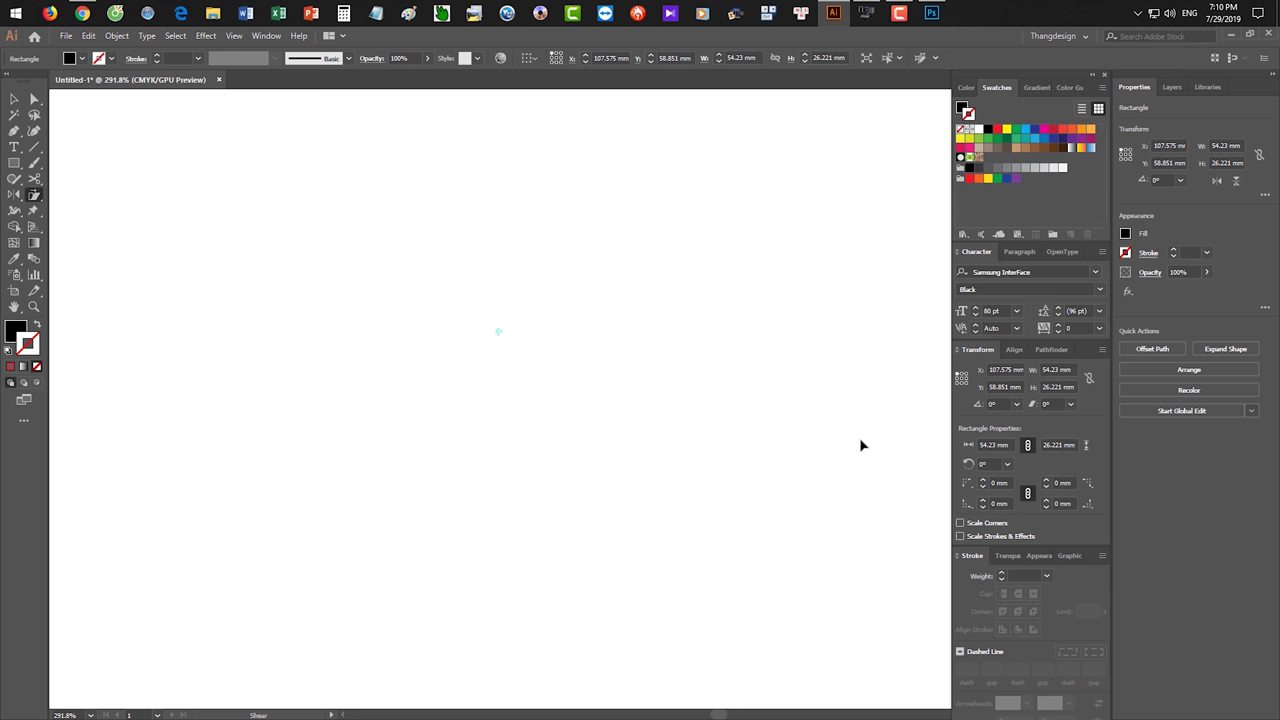
{"action": "key", "text": "ctrl+minus"}
{"action": "key", "text": "ctrl+minus"}
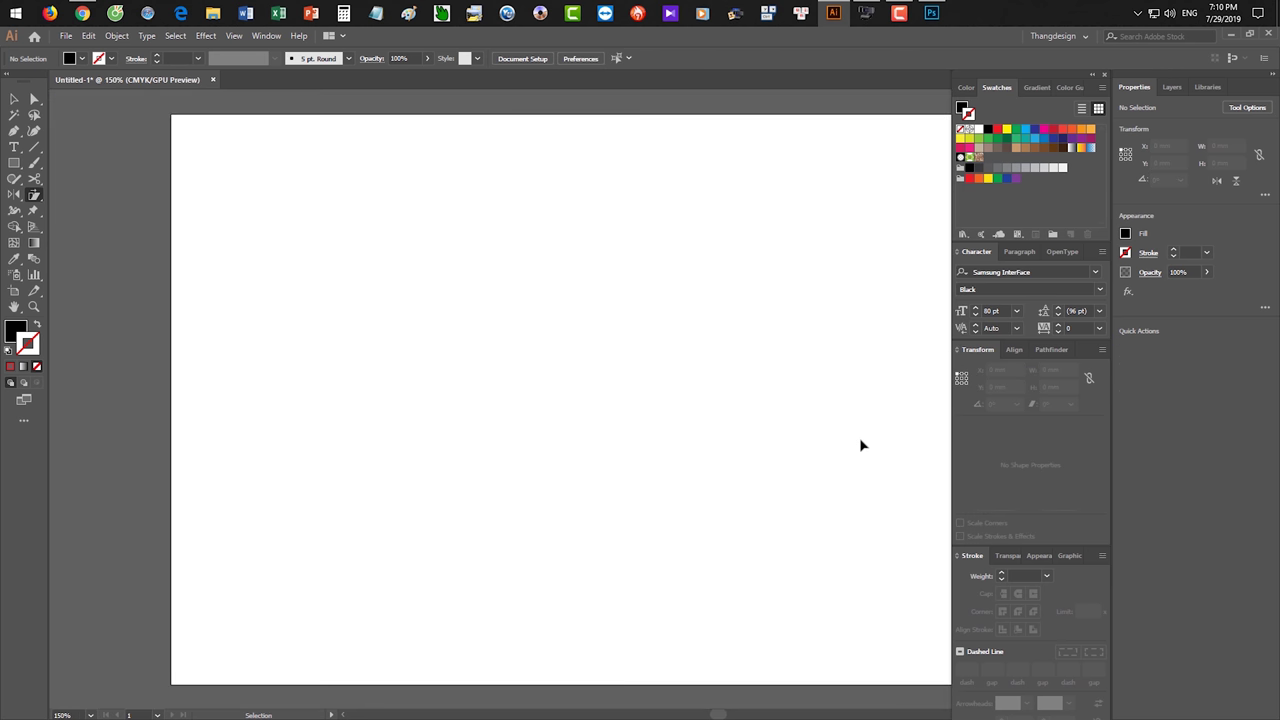
{"action": "key", "text": "ctrl+minus"}
{"action": "left_click", "coordinate": [1230, 36]}
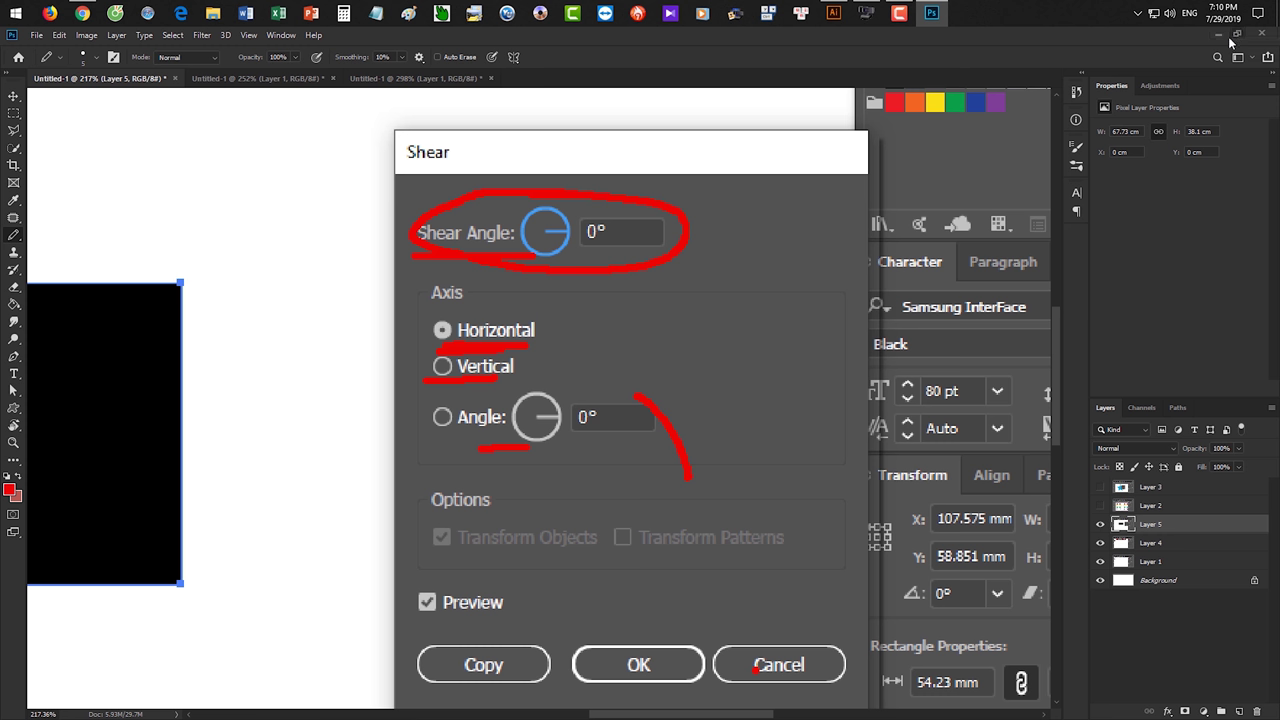
{"action": "left_click", "coordinate": [1277, 12]}
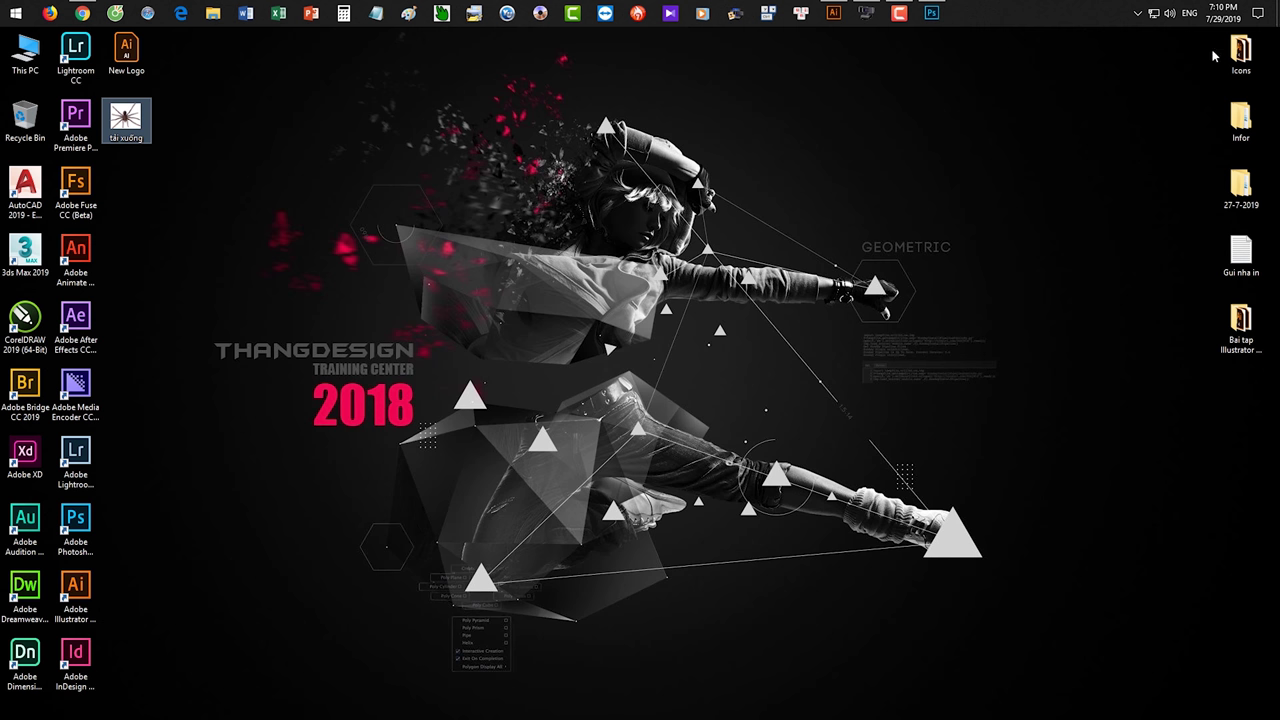
{"action": "double_click", "coordinate": [126, 50]}
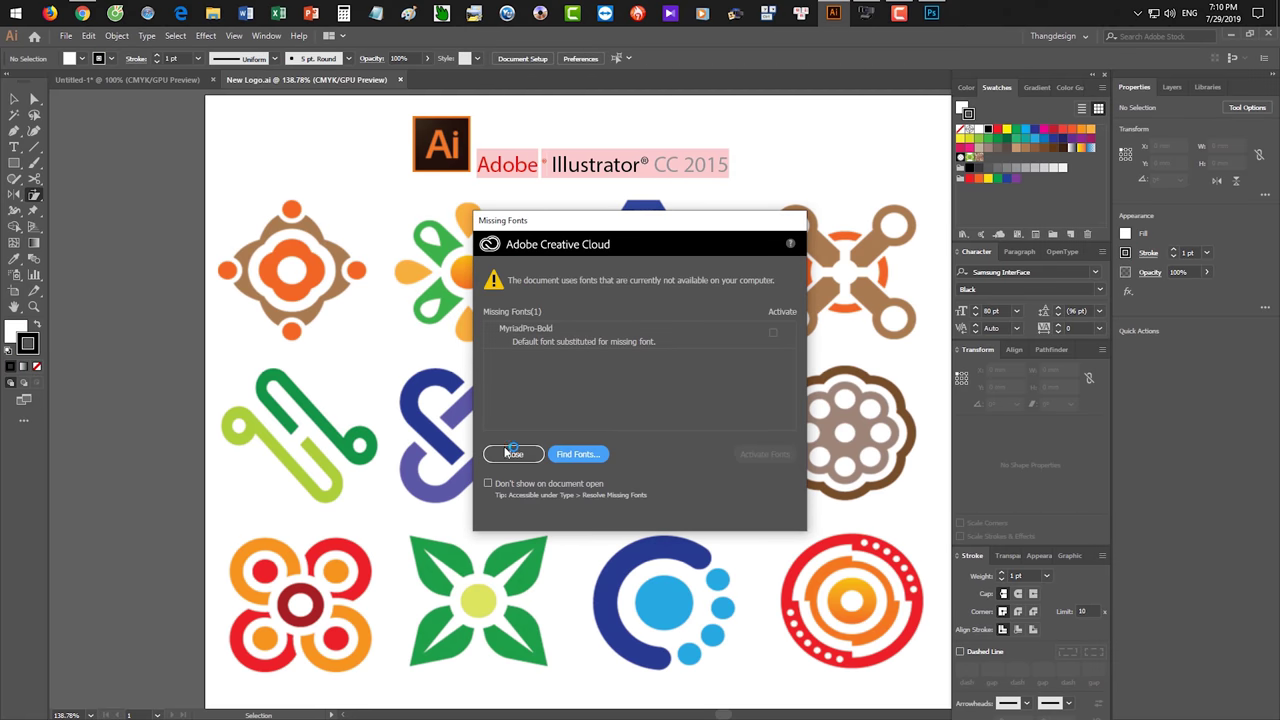
{"action": "left_click", "coordinate": [513, 454]}
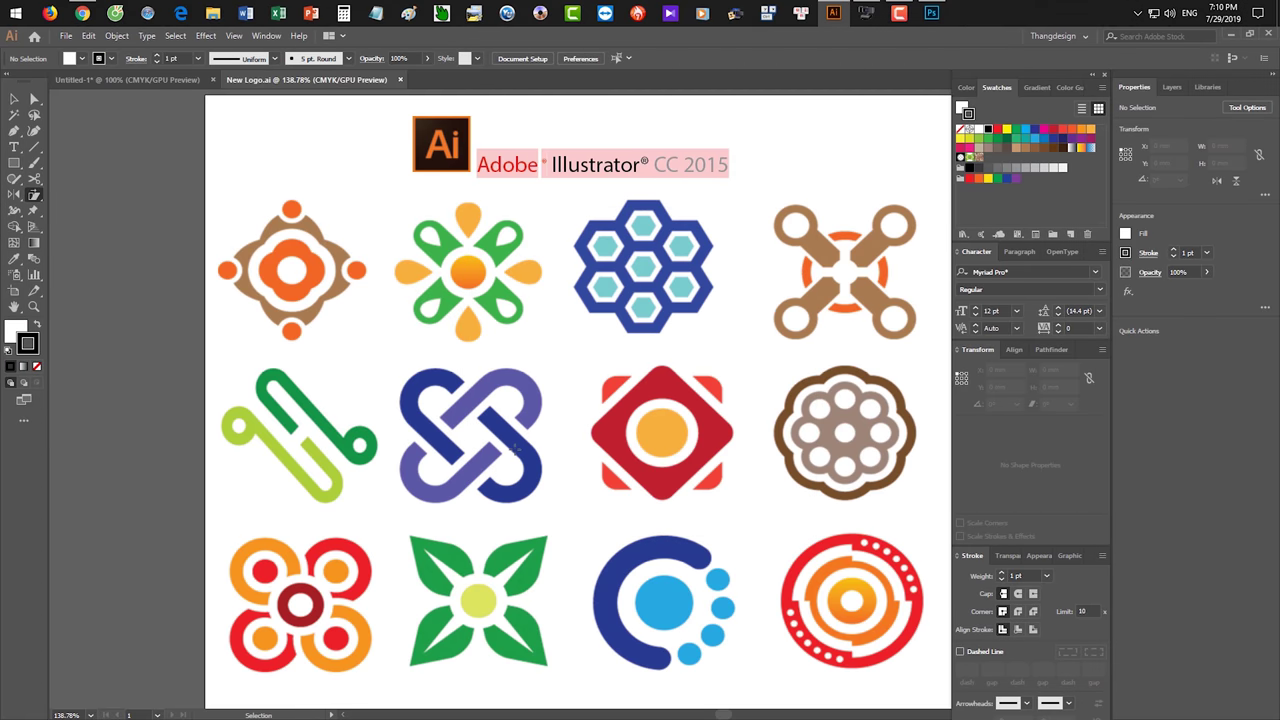
{"action": "key", "text": "ctrl+1"}
- Zoom in on the blue arc logo and its four dots
{"action": "mouse_move", "coordinate": [516, 452]}
{"action": "left_mouse_down"}
{"action": "mouse_move", "coordinate": [618, 372]}
{"action": "mouse_move", "coordinate": [532, 318]}
{"action": "left_mouse_up"}
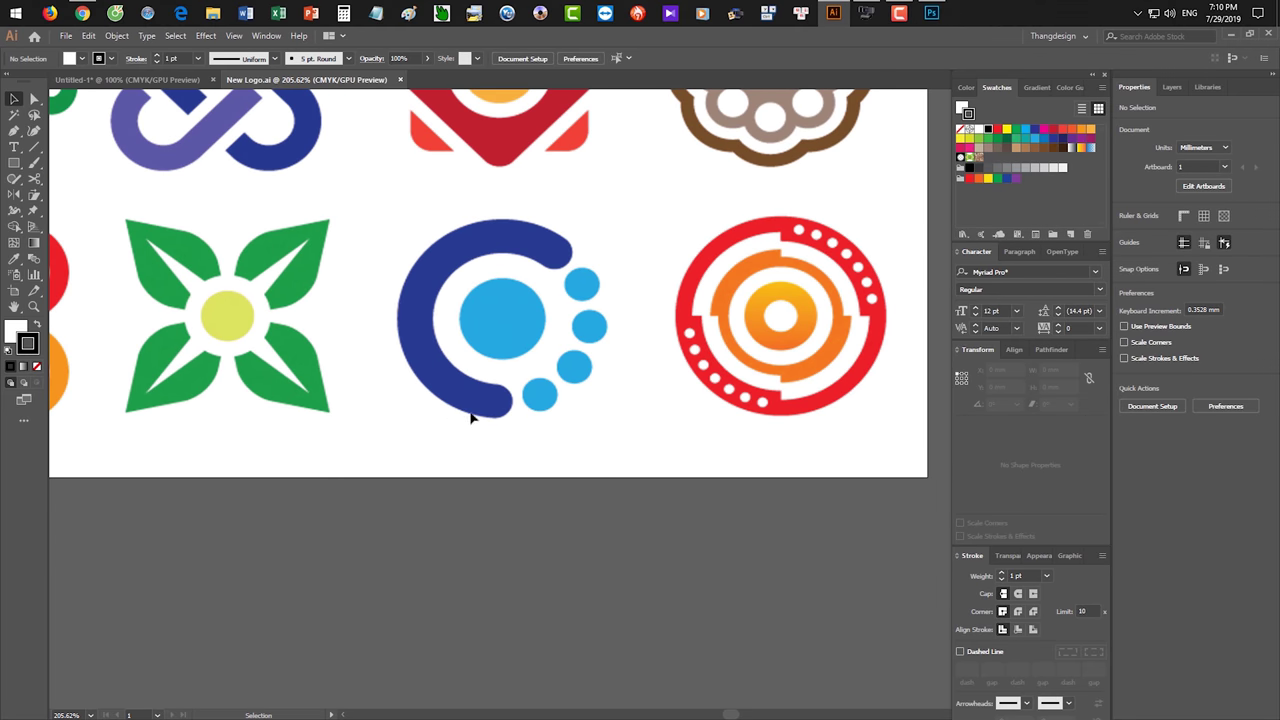
{"action": "key", "text": "ctrl+space"}
{"action": "left_click_drag", "start_coordinate": [571, 374], "coordinate": [580, 425]}
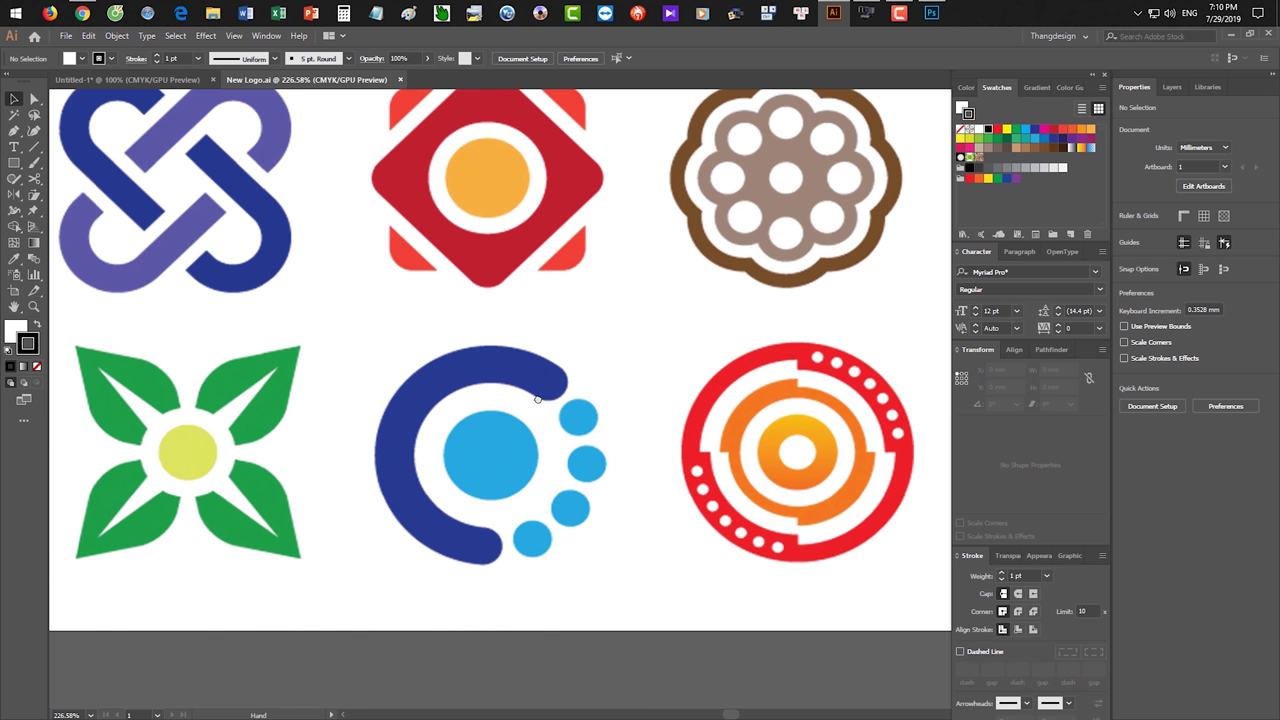
{"action": "left_click_drag", "start_coordinate": [580, 425], "coordinate": [565, 320]}
{"action": "scroll", "coordinate": [777, 277], "scroll_direction": "up", "scroll_amount": 3}
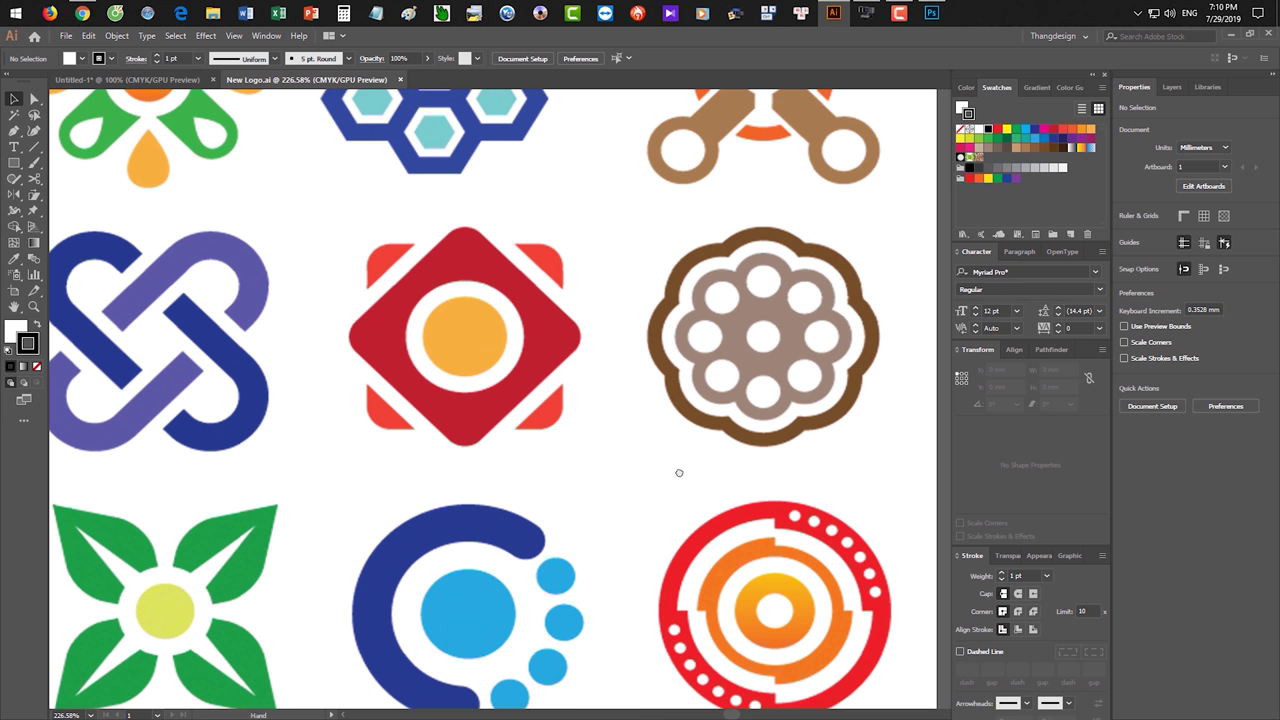
{"action": "scroll", "coordinate": [677, 477], "scroll_direction": "down", "scroll_amount": 3}
{"action": "mouse_move", "coordinate": [487, 354]}
{"action": "left_mouse_down"}
{"action": "mouse_move", "coordinate": [543, 366]}
{"action": "mouse_move", "coordinate": [546, 343]}
{"action": "mouse_move", "coordinate": [574, 343]}
{"action": "mouse_move", "coordinate": [600, 317]}
{"action": "left_mouse_up"}
{"action": "left_click_drag", "start_coordinate": [503, 286], "coordinate": [551, 277]}
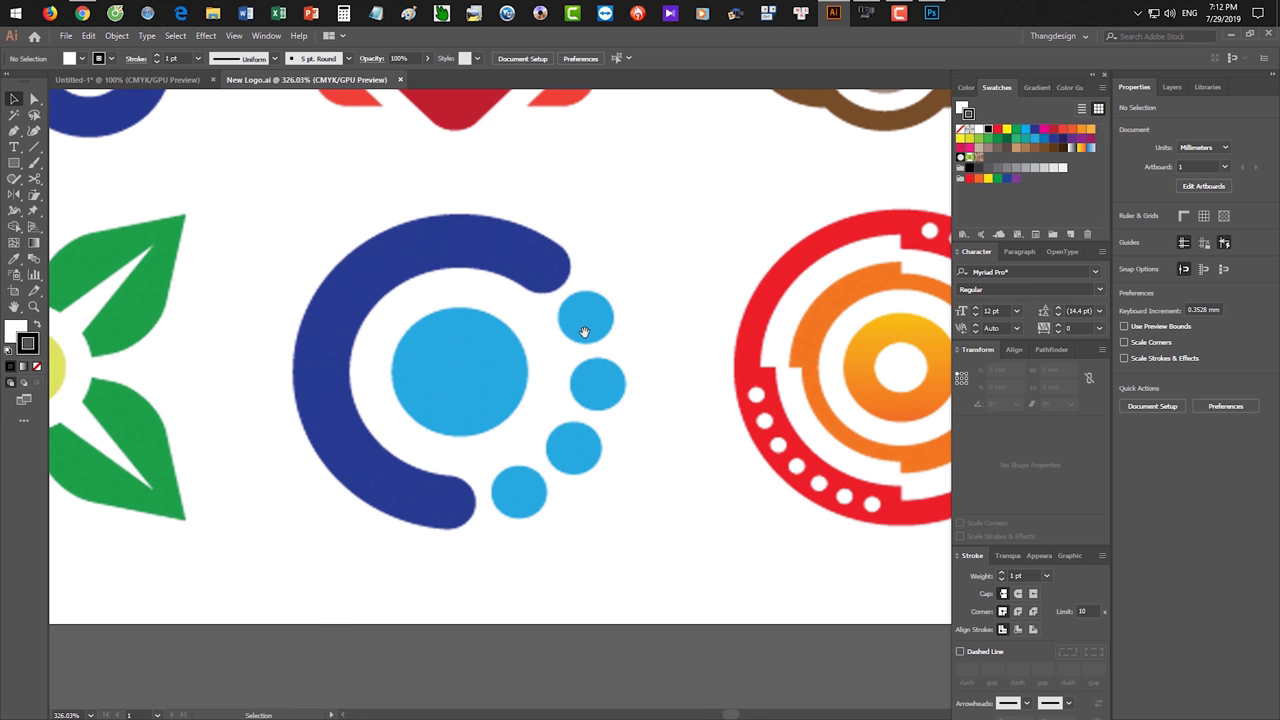
{"action": "scroll", "coordinate": [584, 331], "scroll_direction": "down", "scroll_amount": 1}
{"action": "scroll", "coordinate": [540, 331], "scroll_direction": "down", "scroll_amount": 3}
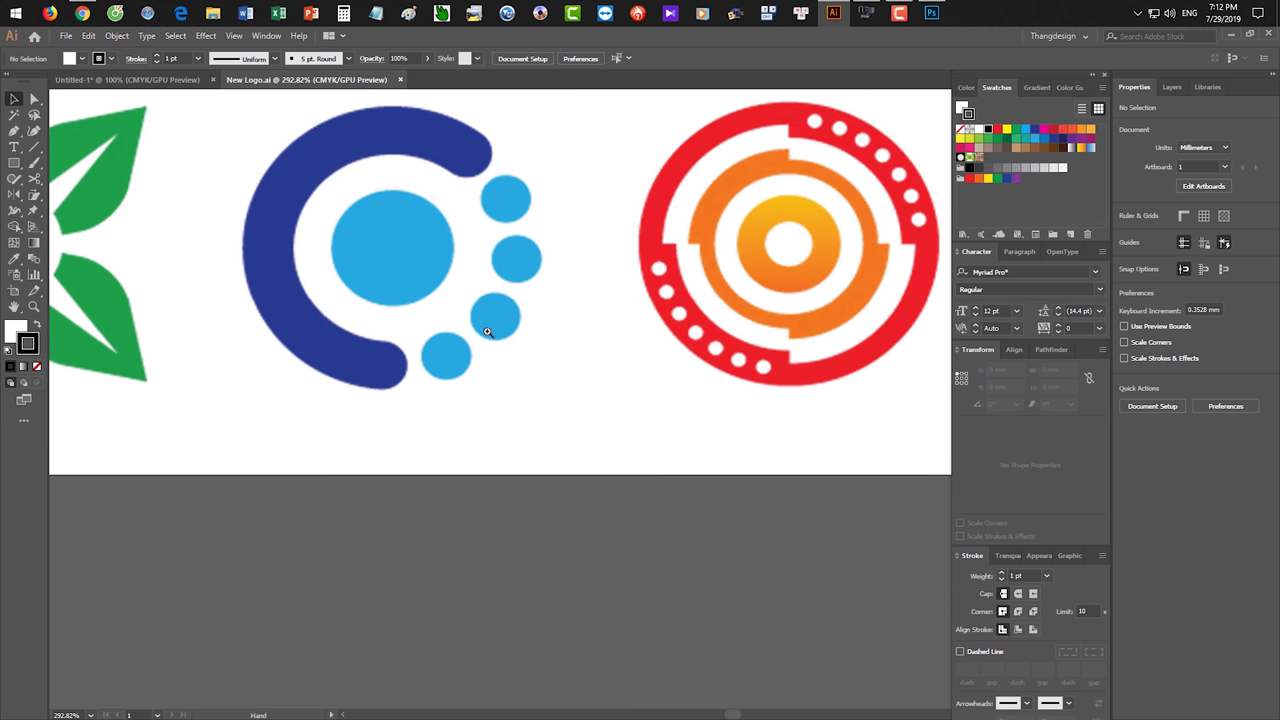
{"action": "scroll", "coordinate": [487, 331], "scroll_direction": "down", "scroll_amount": 1}
{"action": "left_click_drag", "start_coordinate": [14, 162], "coordinate": [60, 192]}
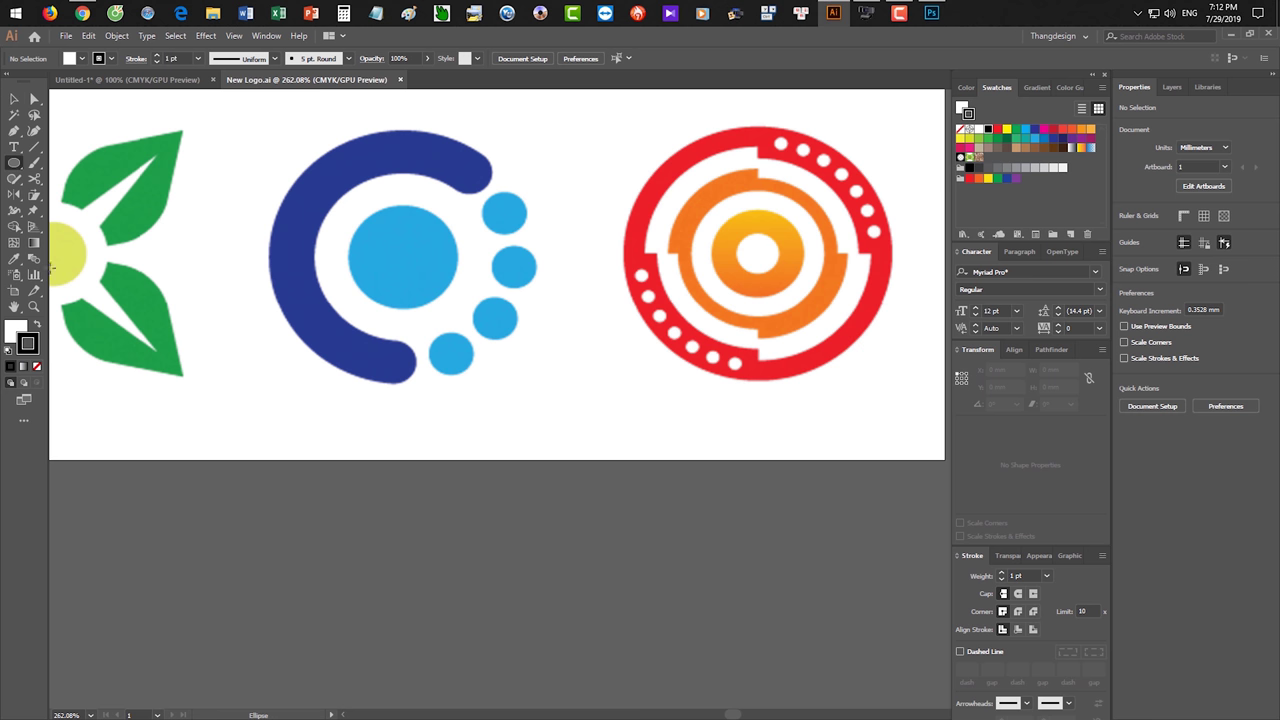
- Draw a small green circle with no outline below the artboard
{"action": "key", "text": "/"}
{"action": "key", "text": "x"}
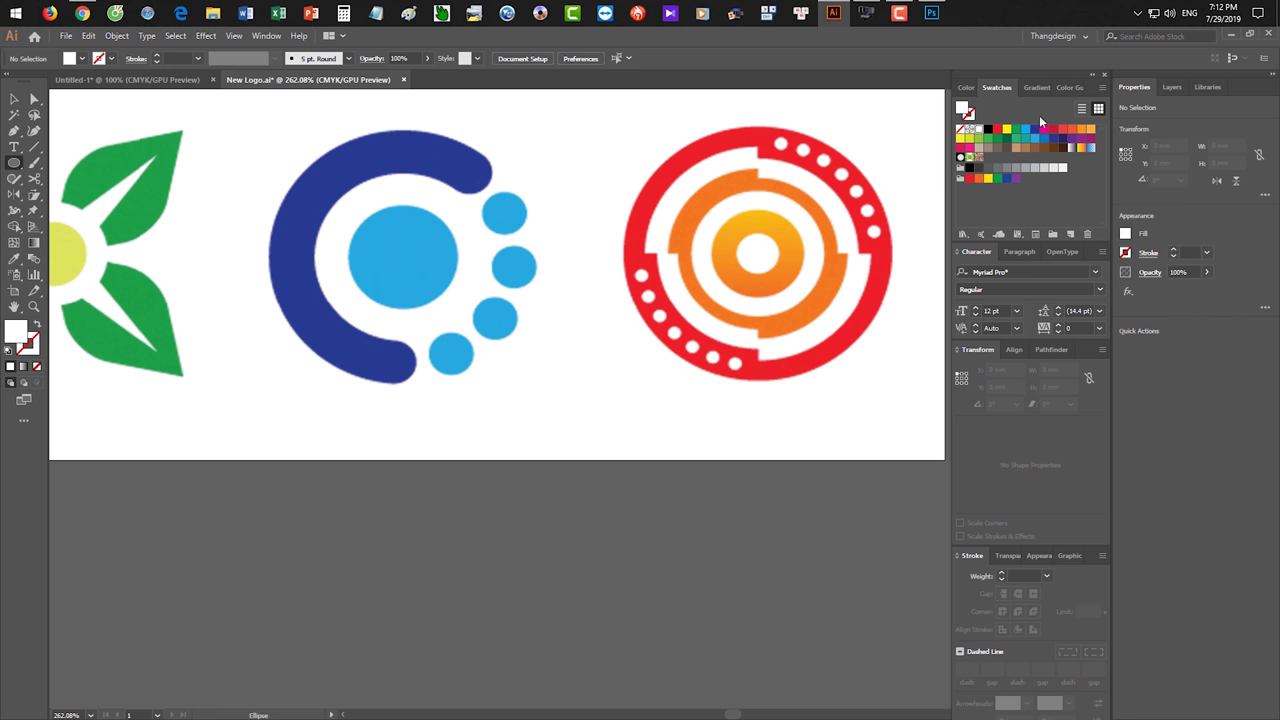
{"action": "left_click", "coordinate": [989, 138]}
{"action": "left_click_drag", "start_coordinate": [453, 553], "coordinate": [500, 598]}
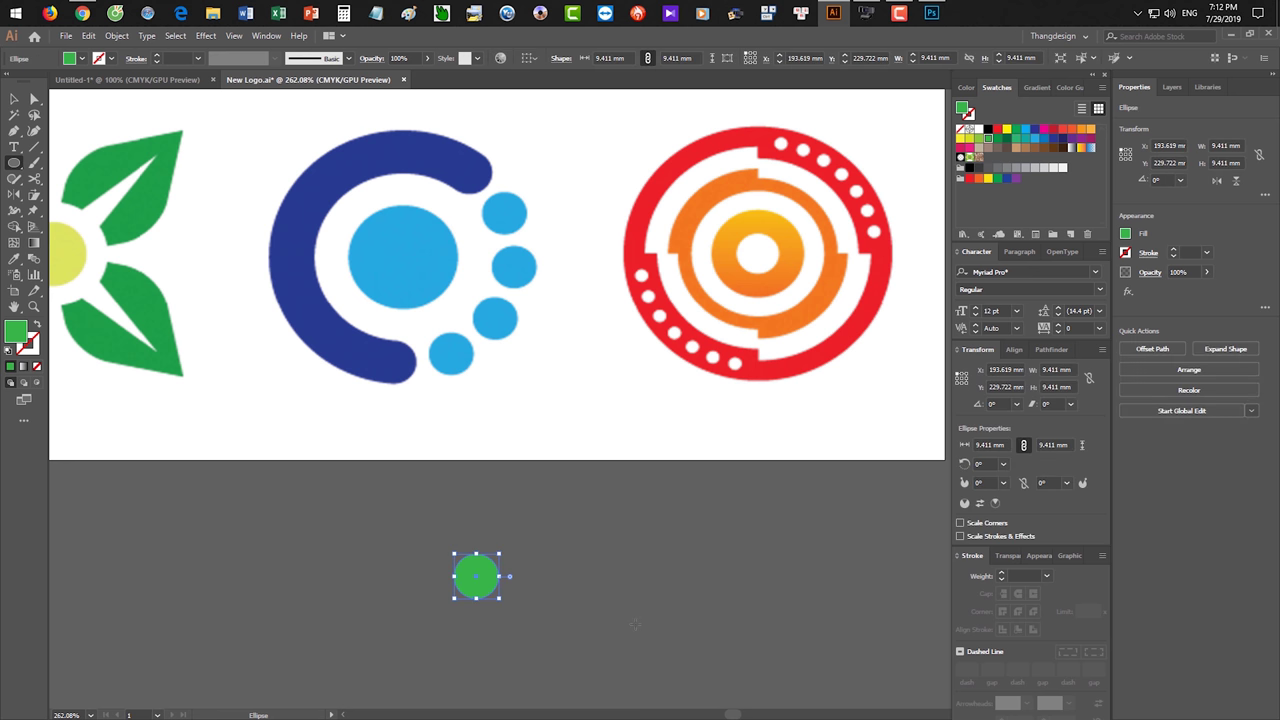
- Paste a copy in front of the dot, fill it red and enlarge it around the centre
{"action": "key", "text": "ctrl+c"}
{"action": "left_click", "coordinate": [578, 475], "text": "ctrl"}
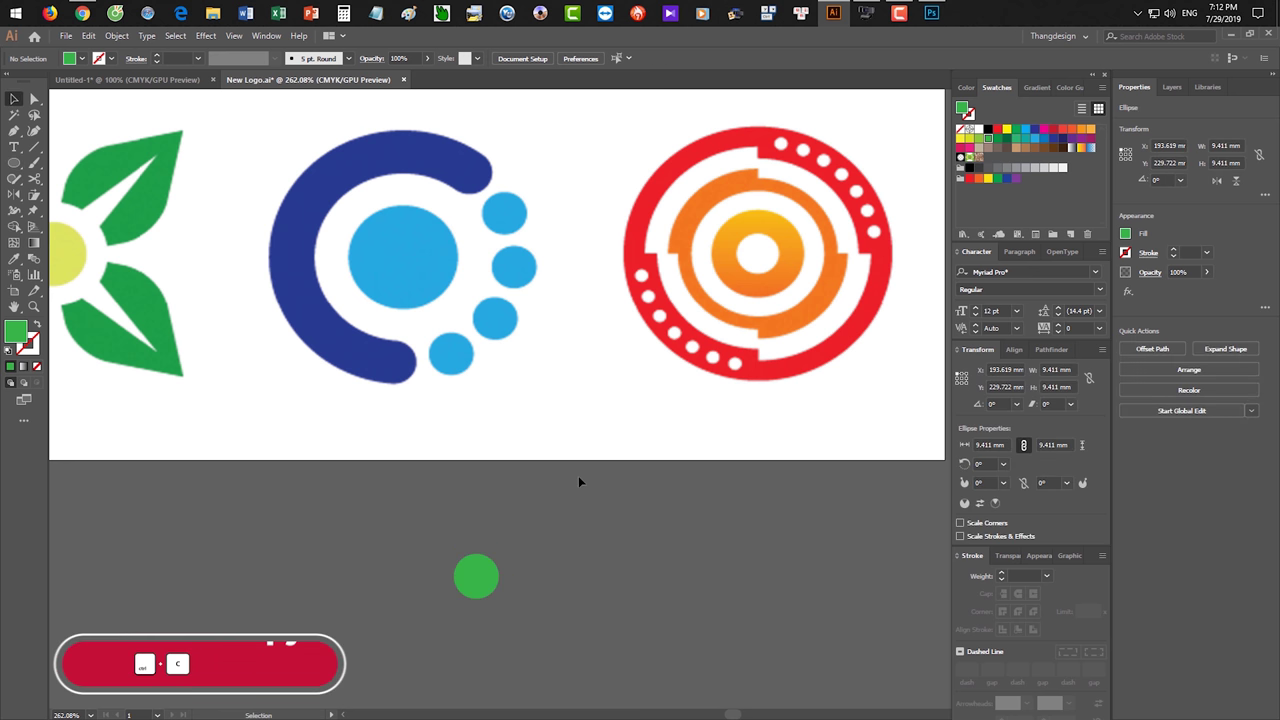
{"action": "key", "text": "ctrl+f"}
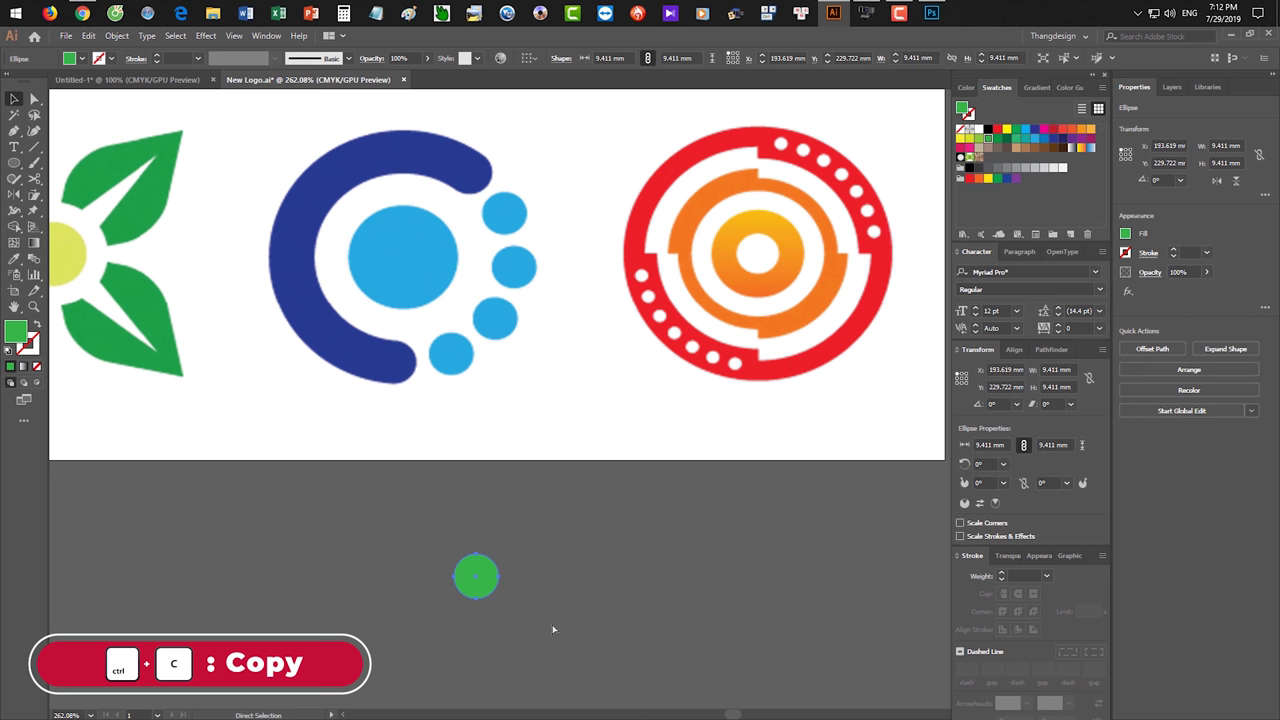
{"action": "left_click", "coordinate": [873, 496]}
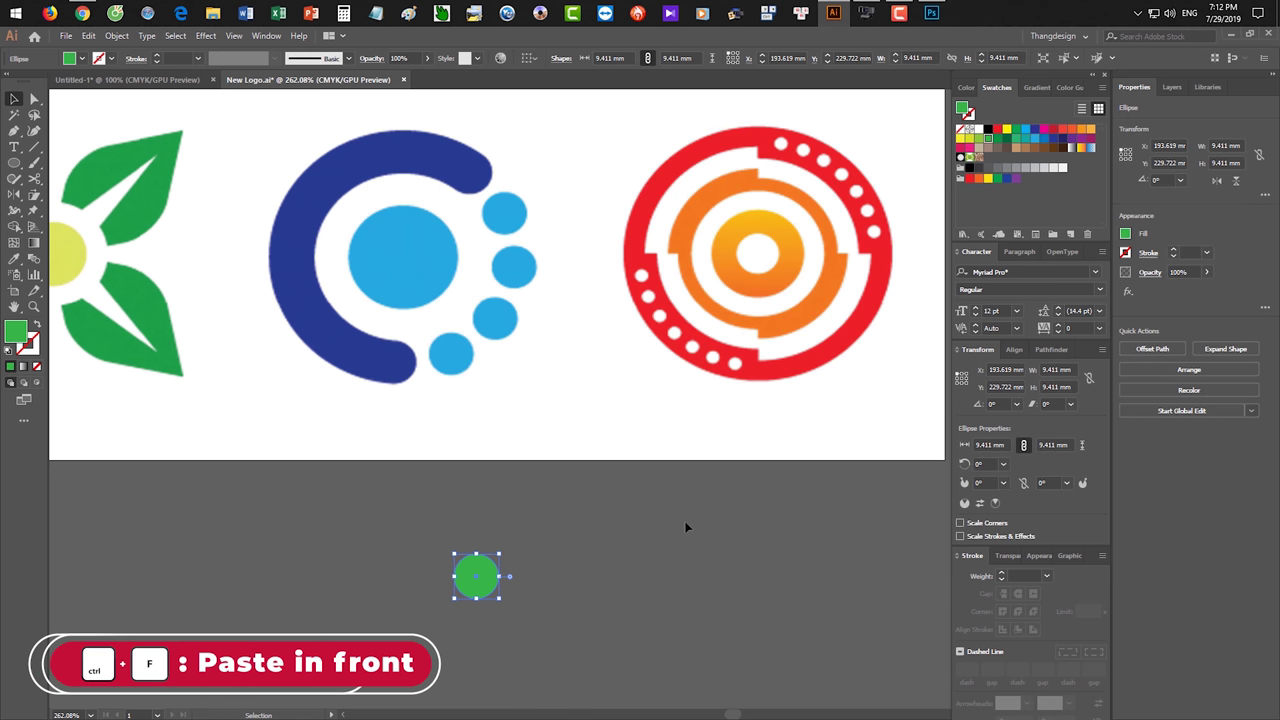
{"action": "key", "text": "shift+x"}
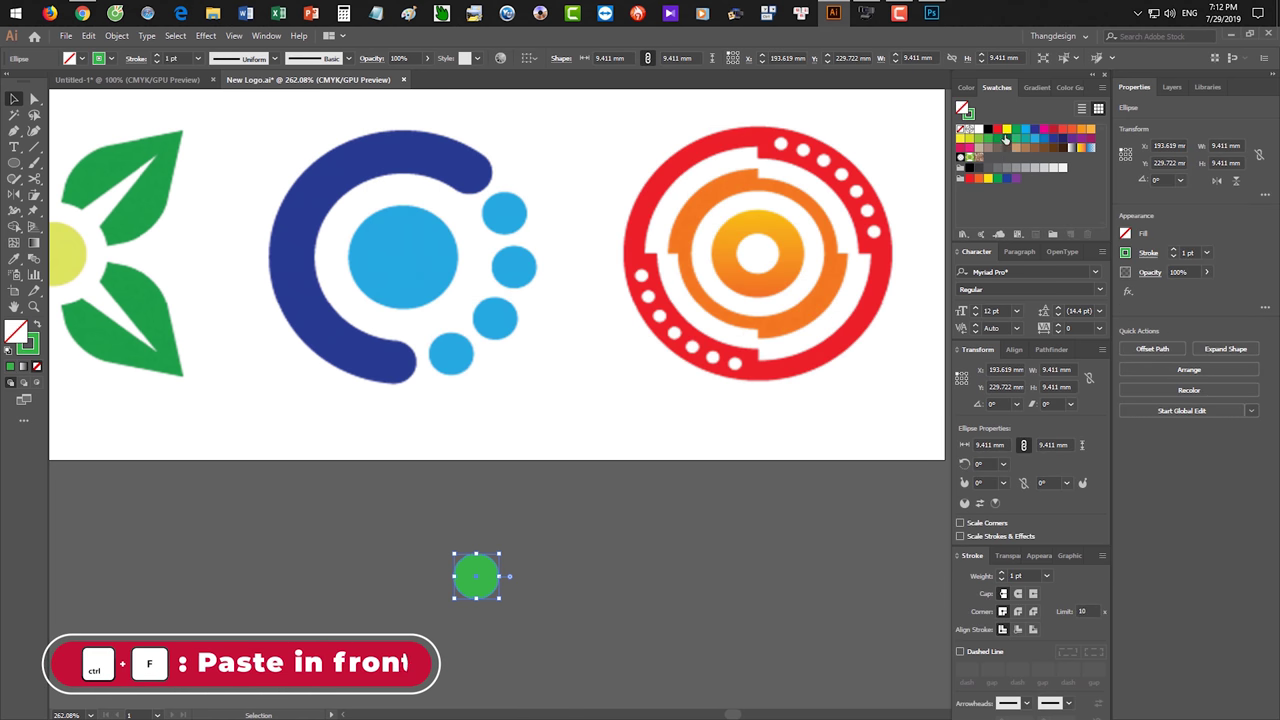
{"action": "left_click", "coordinate": [997, 129]}
{"action": "left_click_drag", "start_coordinate": [499, 553], "coordinate": [589, 497]}
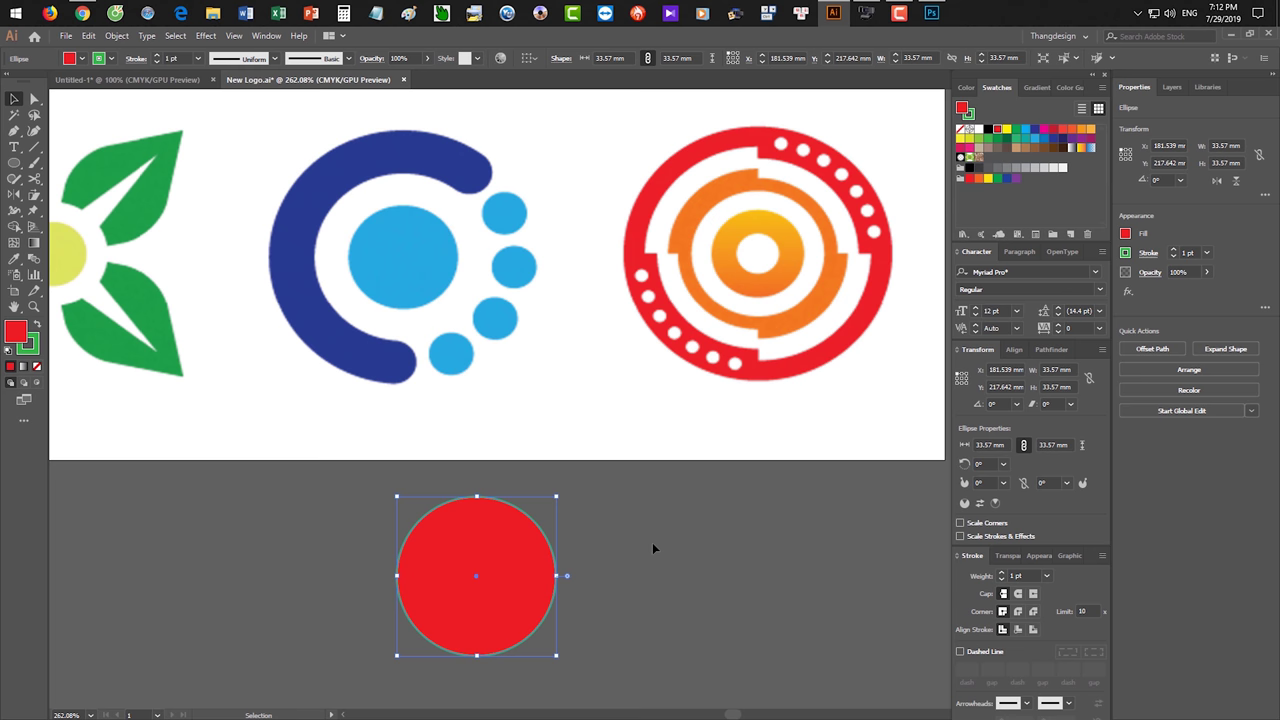
- Turn the large circle into a red outline with no fill and resize the ring
{"action": "scroll", "coordinate": [617, 557], "scroll_direction": "up", "scroll_amount": 2}
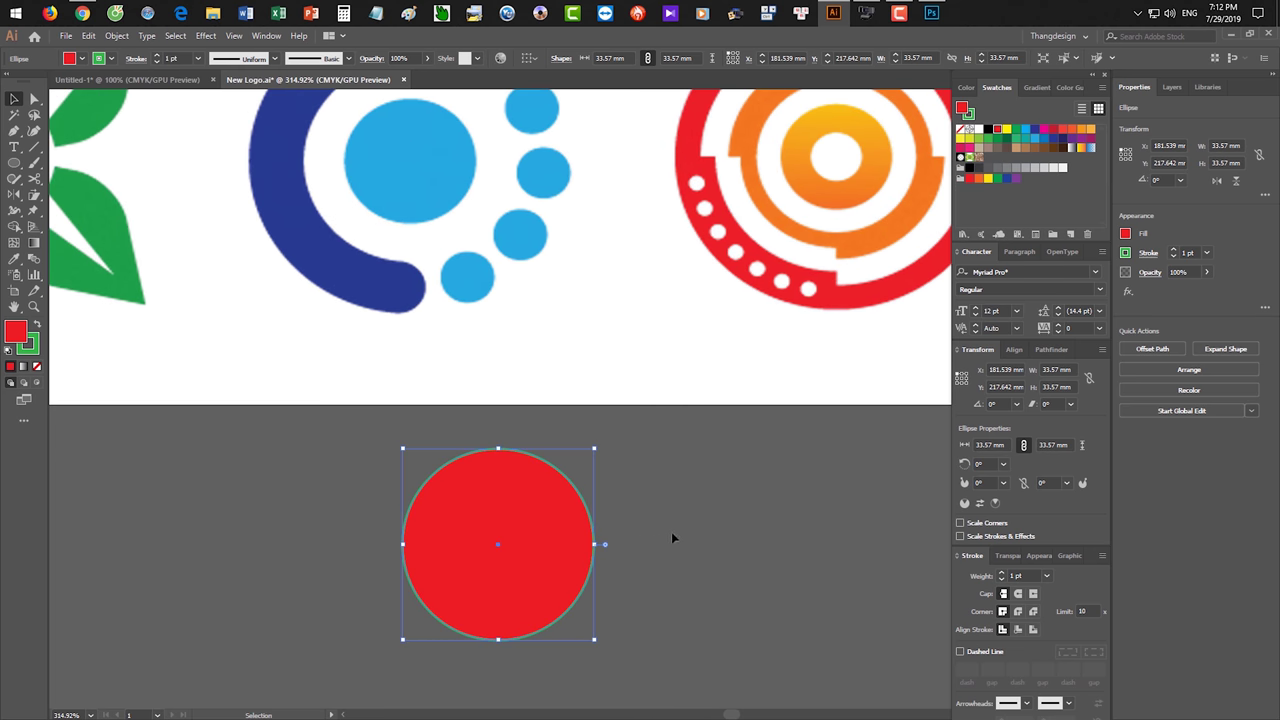
{"action": "key", "text": "slash"}
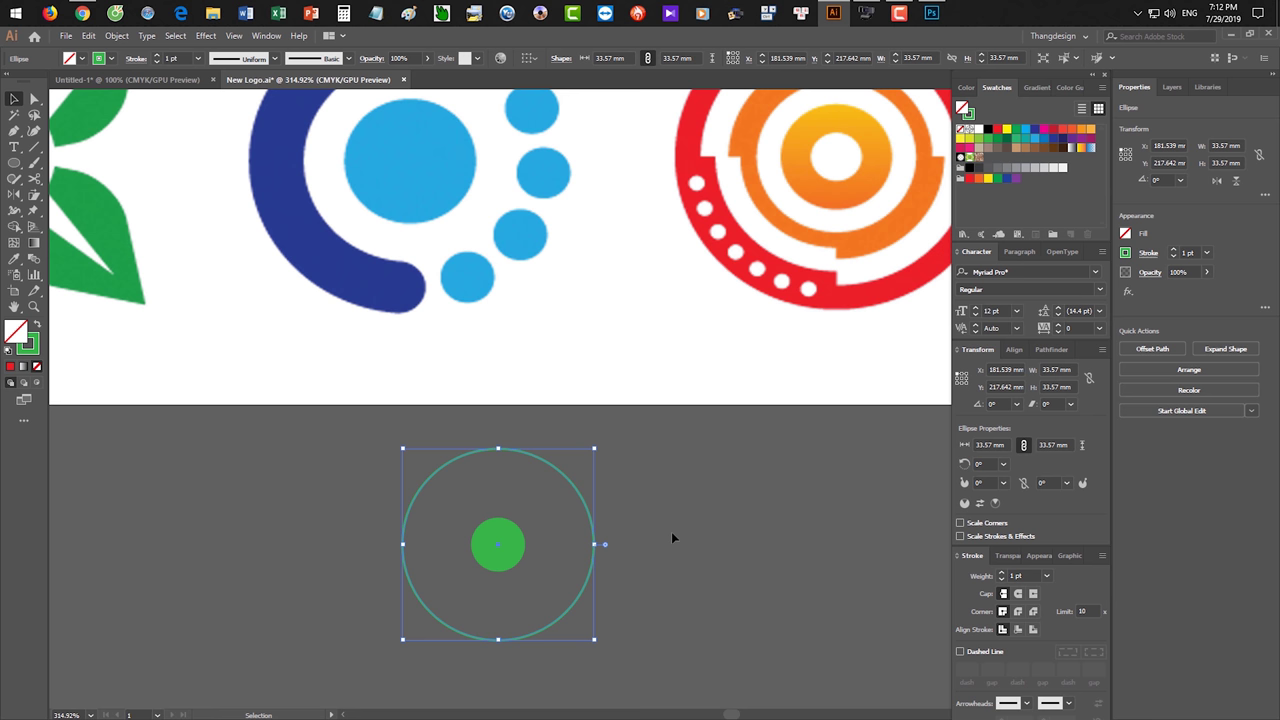
{"action": "left_click", "coordinate": [996, 130]}
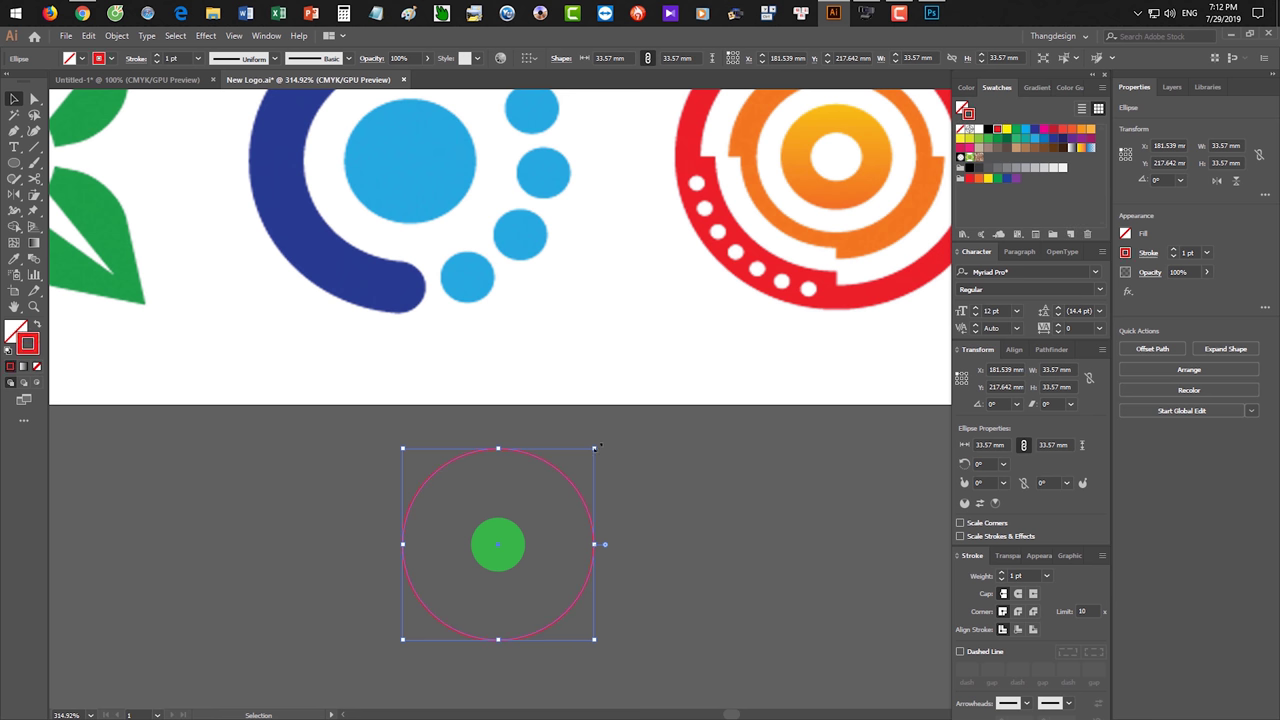
{"action": "left_click_drag", "start_coordinate": [595, 448], "coordinate": [565, 468]}
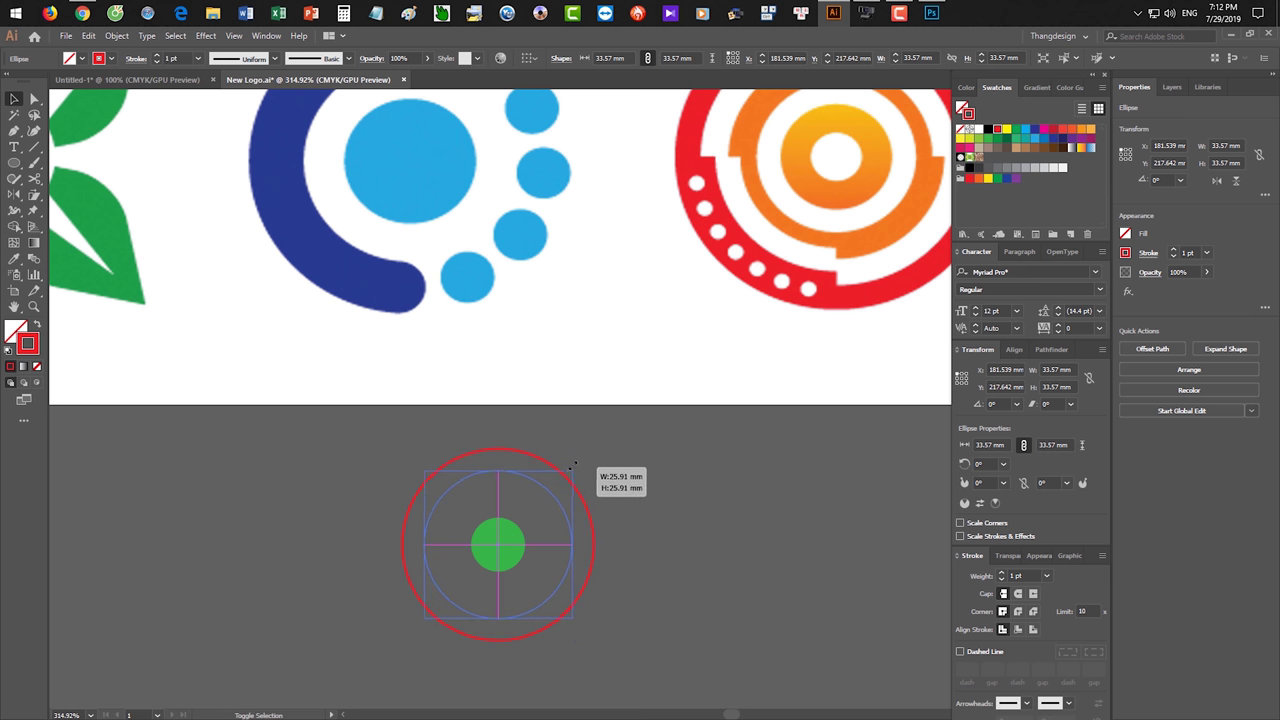
- Shrink the red ring, then drag its pie widget to cut a wedge (55.05° to 314.88°)
{"action": "left_click_drag", "start_coordinate": [565, 468], "coordinate": [560, 482]}
{"action": "scroll", "coordinate": [643, 543], "scroll_direction": "up", "scroll_amount": 2}
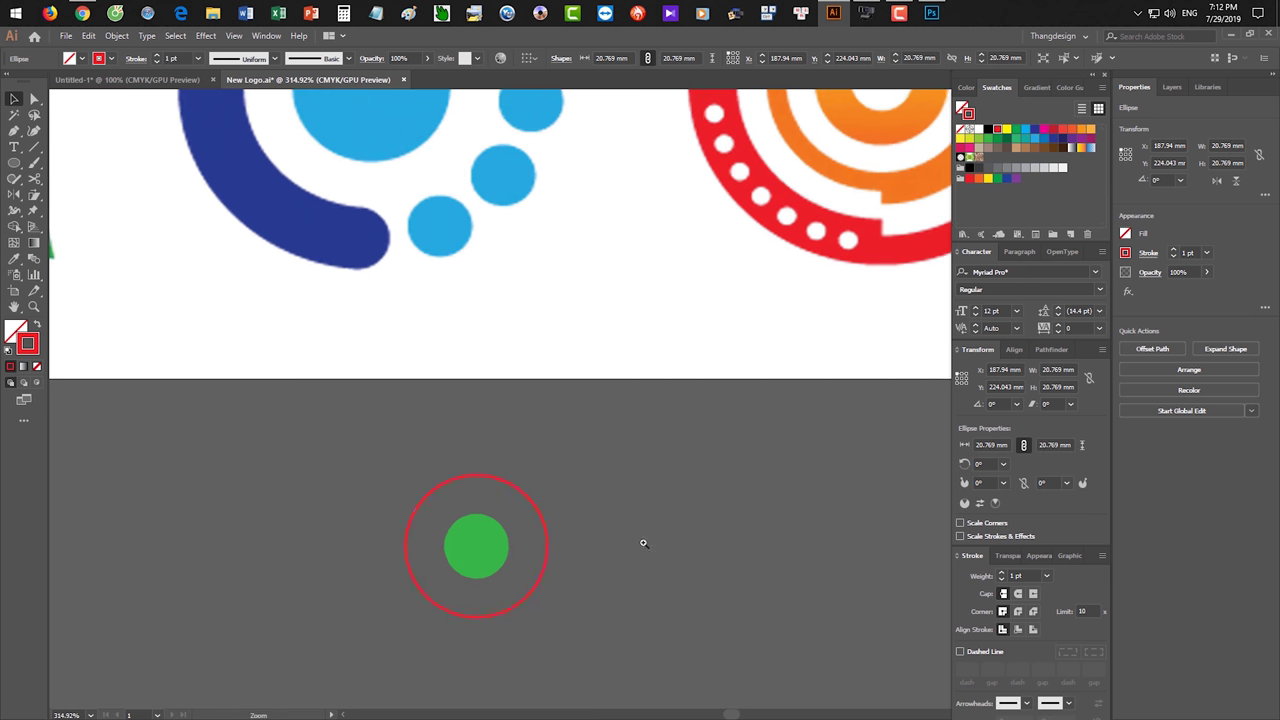
{"action": "scroll", "coordinate": [704, 373], "scroll_direction": "up", "scroll_amount": 3}
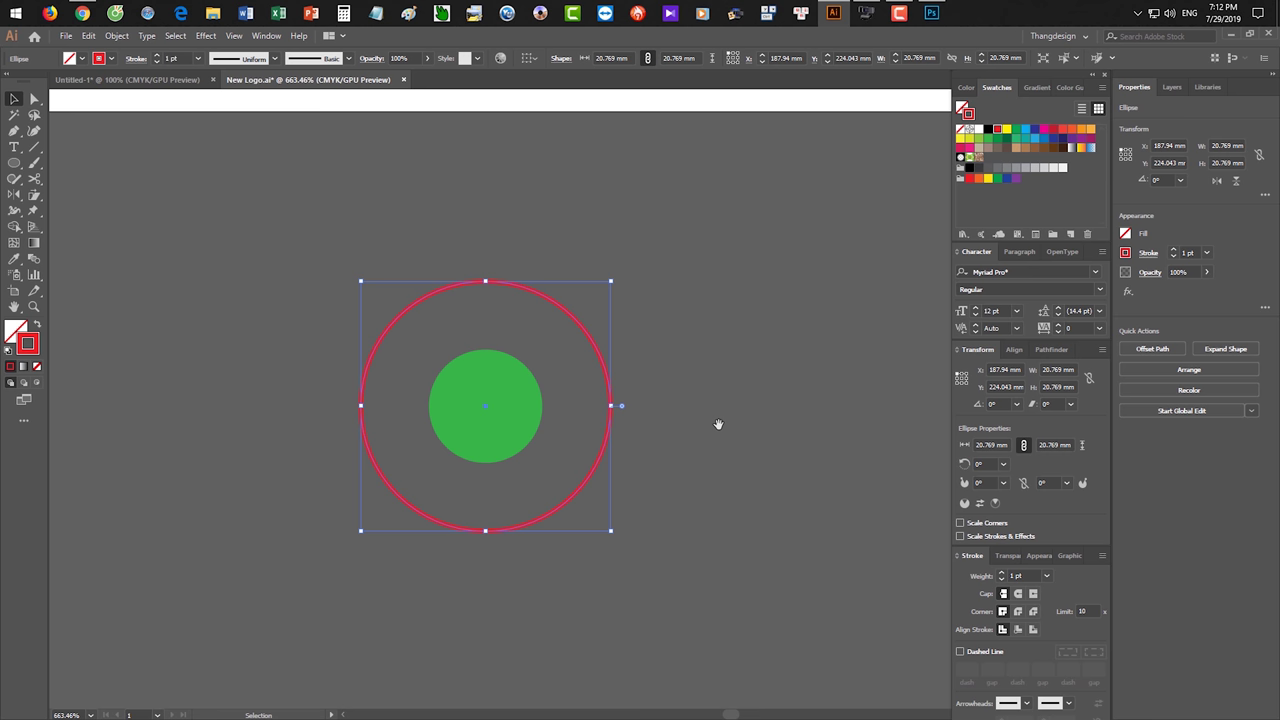
{"action": "scroll", "coordinate": [611, 374], "scroll_direction": "up", "scroll_amount": 3}
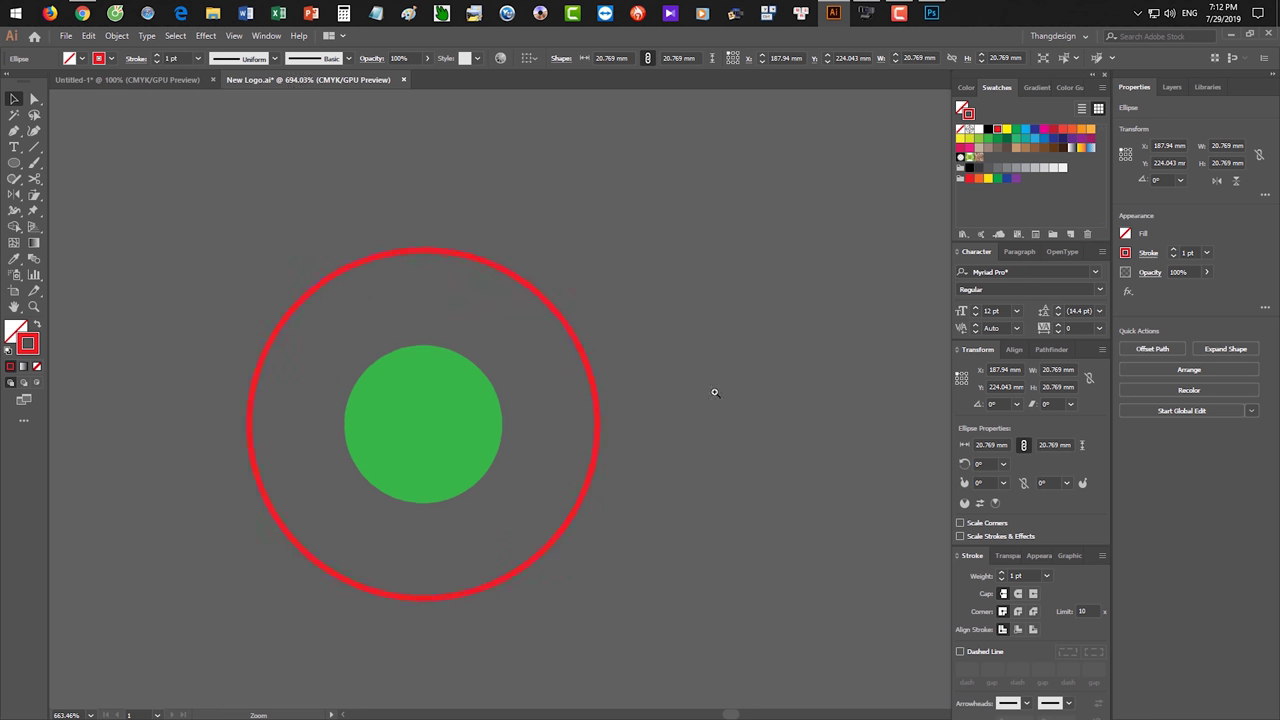
{"action": "left_click_drag", "start_coordinate": [714, 391], "coordinate": [840, 371]}
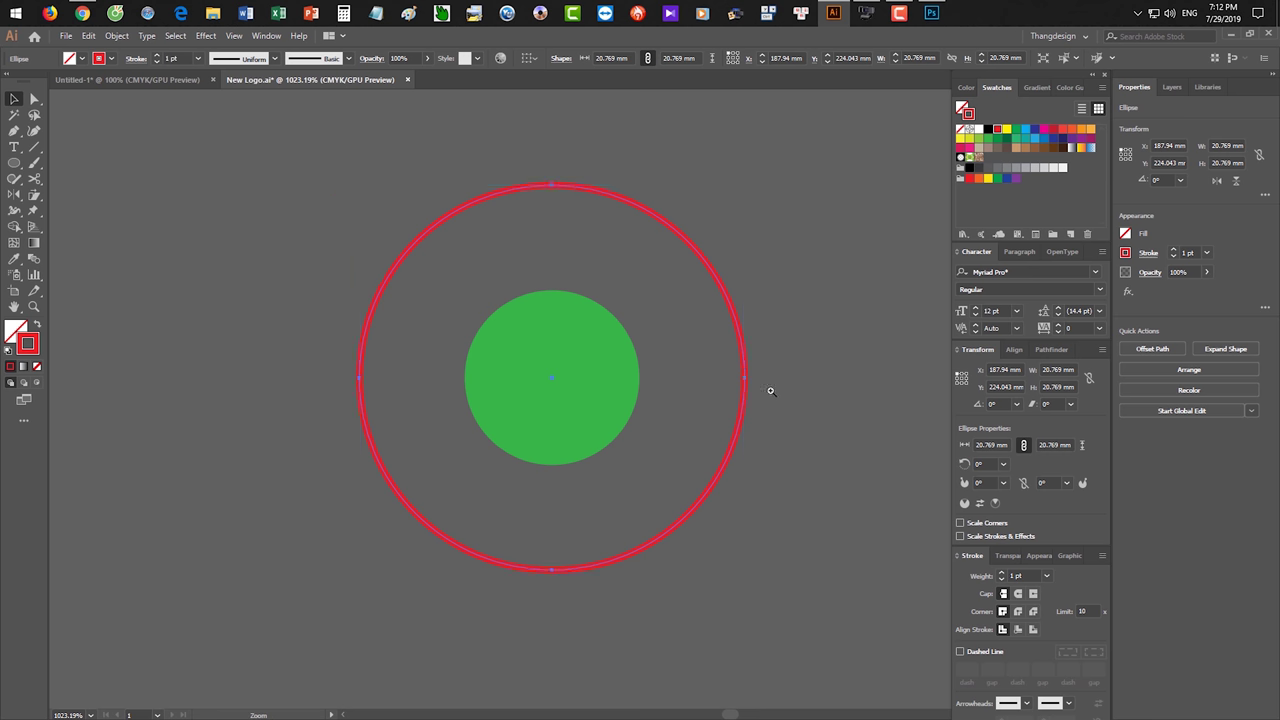
{"action": "scroll", "coordinate": [757, 387], "scroll_direction": "up", "scroll_amount": 2}
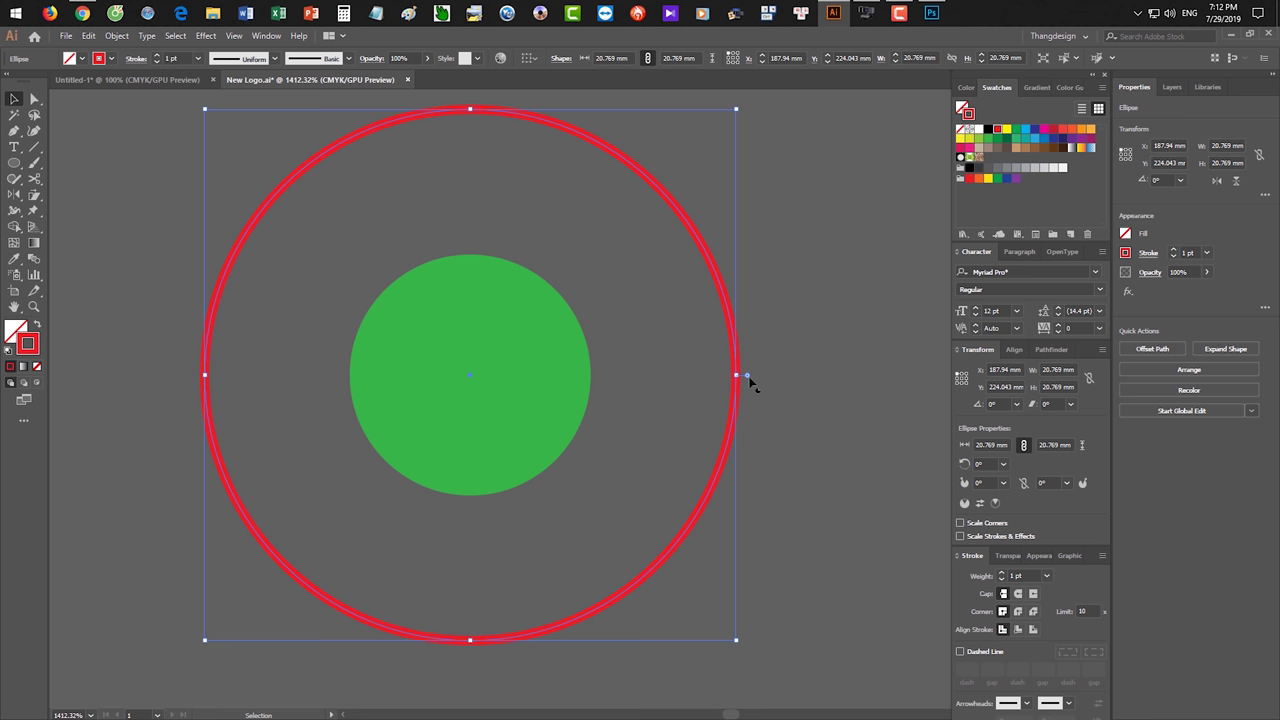
{"action": "left_click_drag", "start_coordinate": [749, 380], "coordinate": [753, 260]}
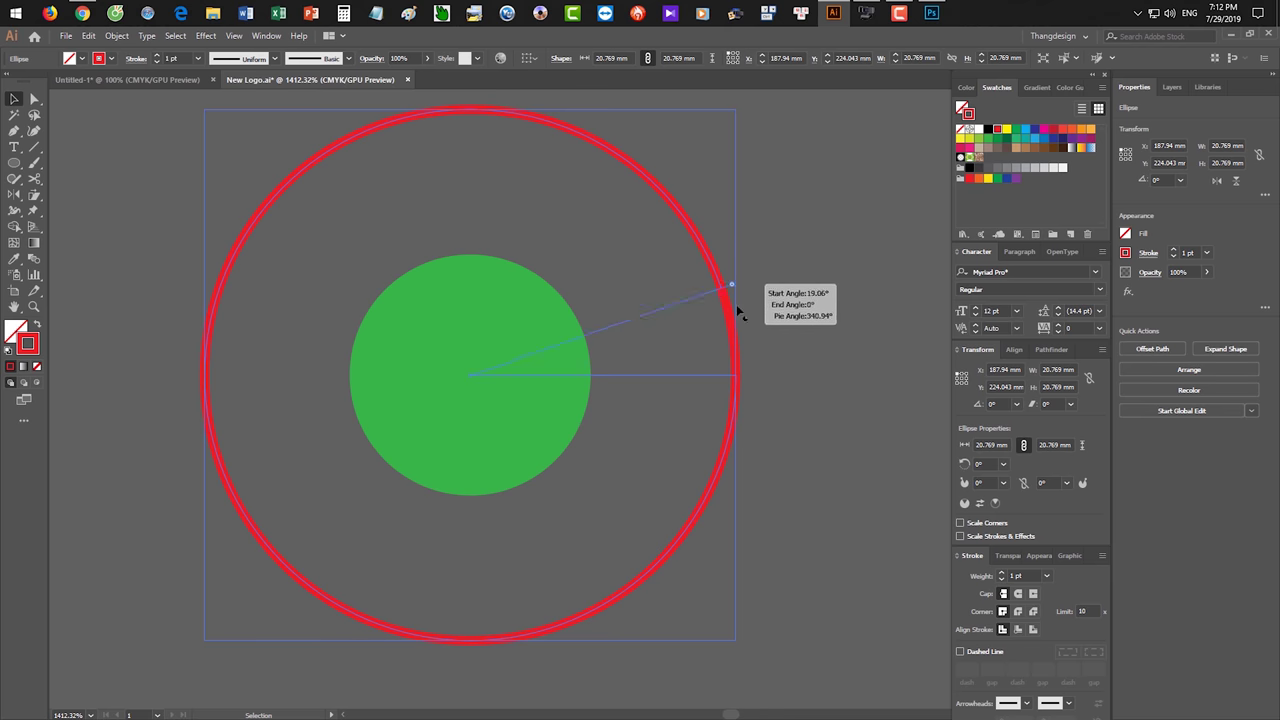
{"action": "mouse_move", "coordinate": [753, 260]}
{"action": "left_mouse_down"}
{"action": "mouse_move", "coordinate": [636, 206]}
{"action": "mouse_move", "coordinate": [431, 160]}
{"action": "left_mouse_up"}
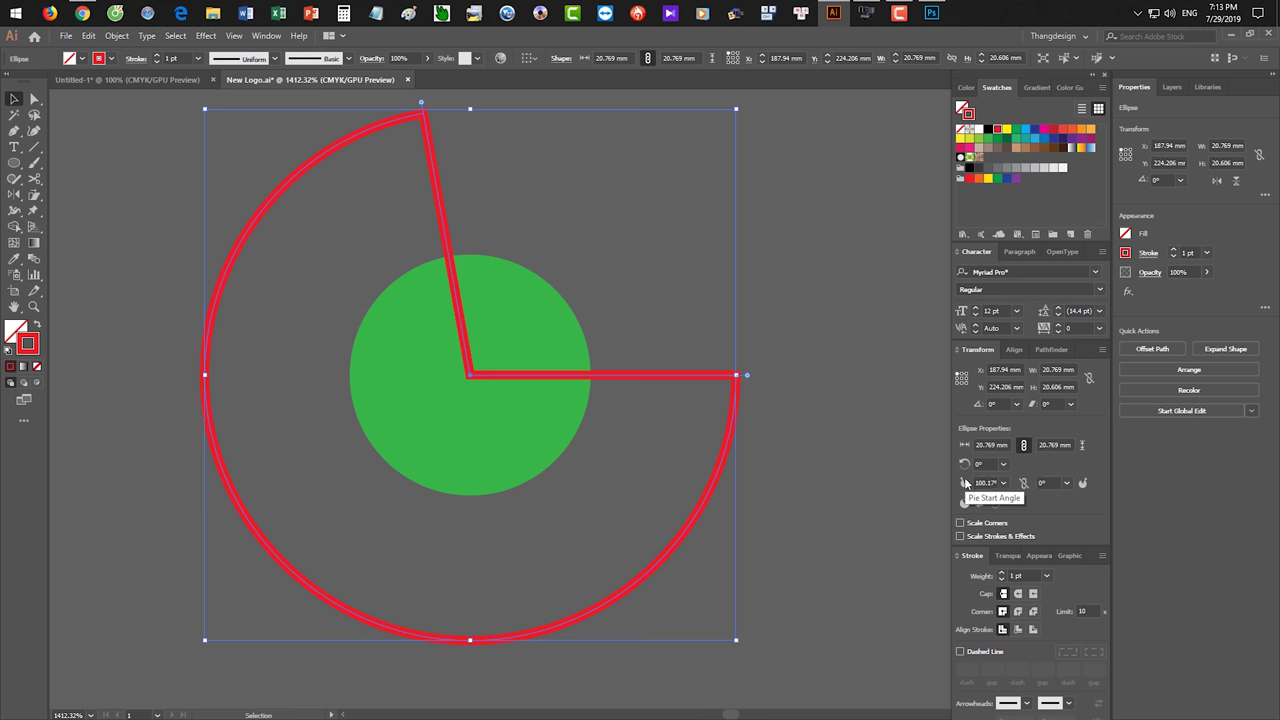
- Rotate the pie so its gap faces right, then copy the pie shape
{"action": "key", "text": "ctrl+minus"}
{"action": "key", "text": "ctrl+minus"}
{"action": "key", "text": "ctrl+minus"}
{"action": "key", "text": "ctrl+minus"}
{"action": "key", "text": "ctrl+minus"}
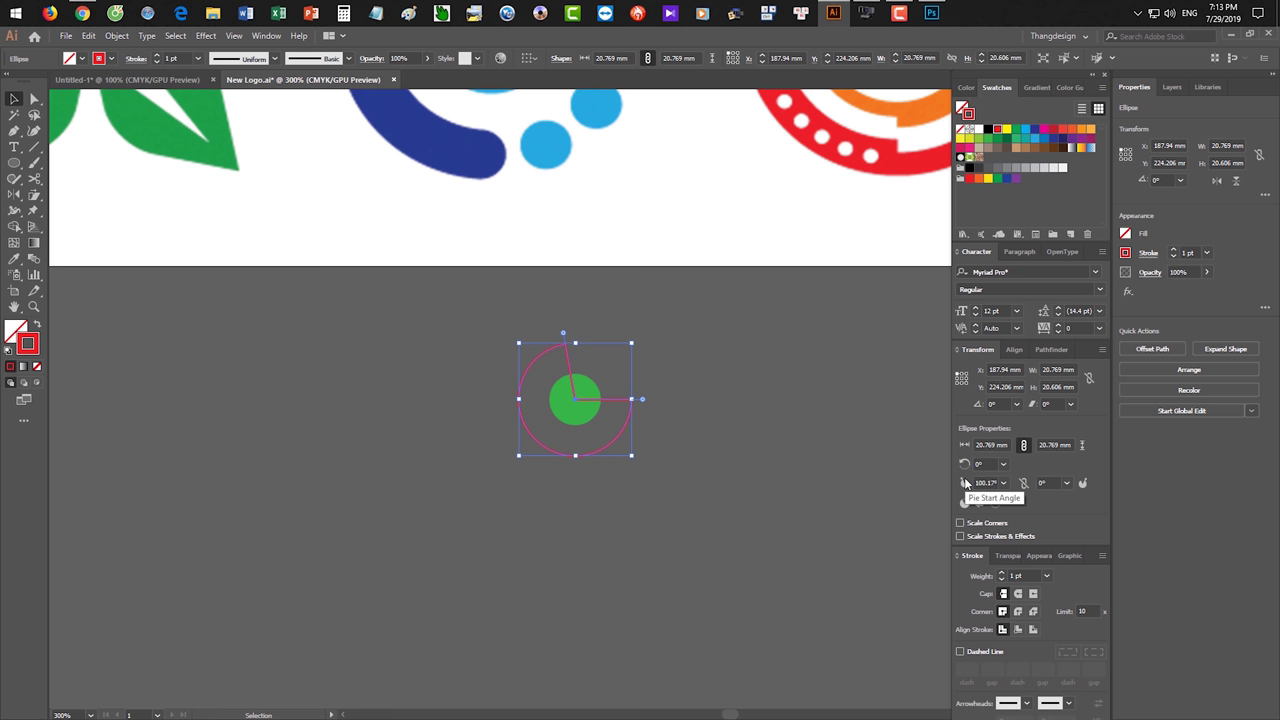
{"action": "mouse_move", "coordinate": [514, 320]}
{"action": "left_mouse_down"}
{"action": "mouse_move", "coordinate": [696, 377]}
{"action": "mouse_move", "coordinate": [681, 345]}
{"action": "left_mouse_up"}
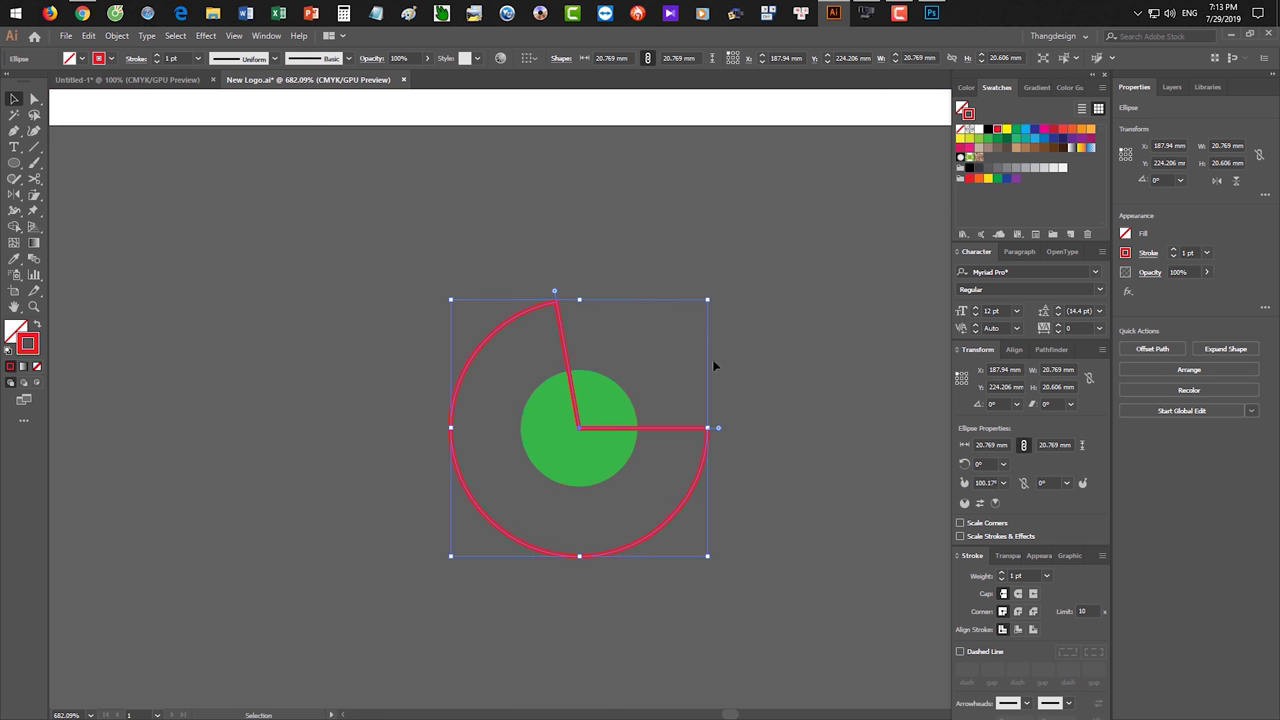
{"action": "key", "text": "r"}
{"action": "mouse_move", "coordinate": [553, 299]}
{"action": "left_mouse_down"}
{"action": "mouse_move", "coordinate": [677, 352]}
{"action": "mouse_move", "coordinate": [647, 318]}
{"action": "left_mouse_up"}
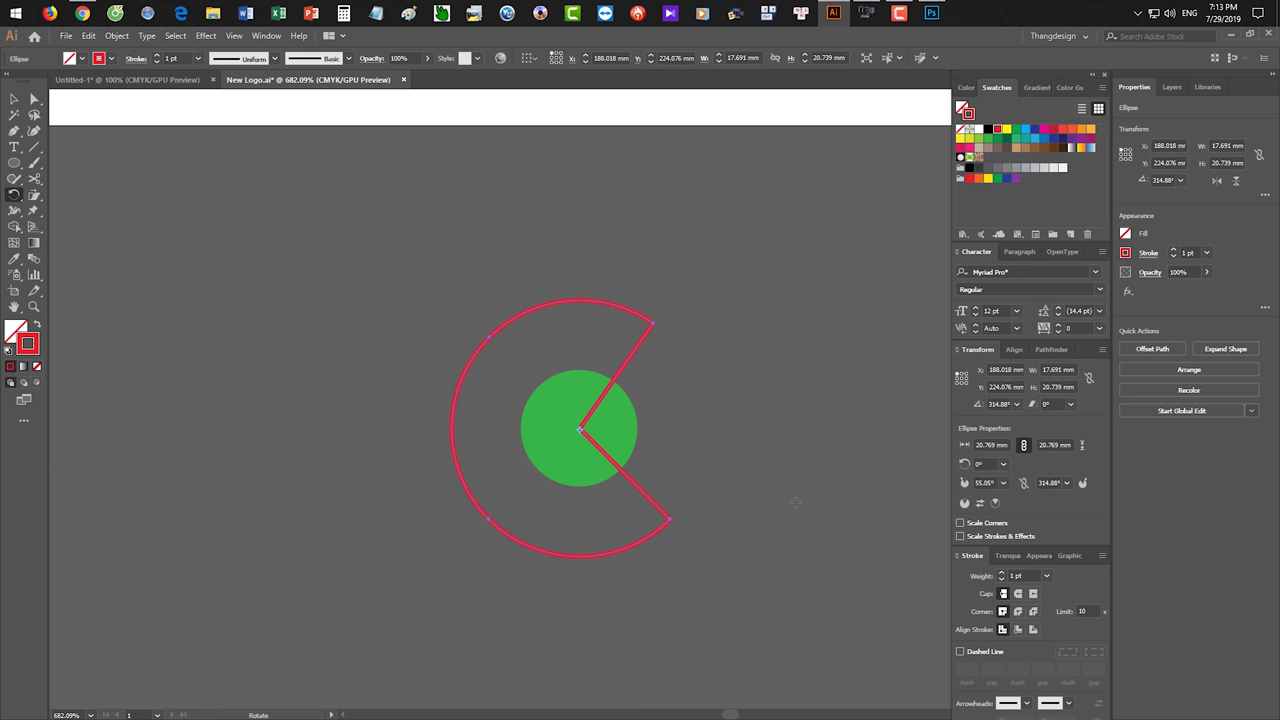
{"action": "key", "text": "v"}
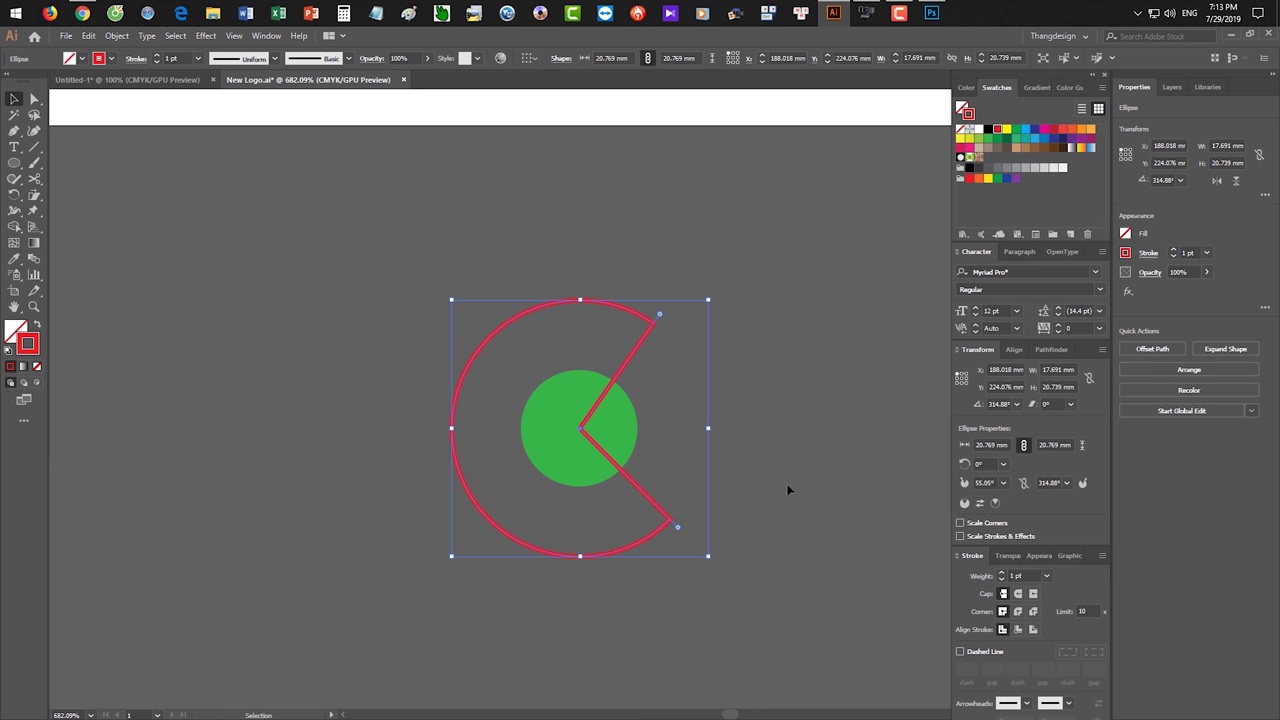
{"action": "key", "text": "ctrl+c"}
{"action": "left_click", "coordinate": [851, 469]}
- Delete the pie's centre anchor so only an open red arc remains
{"action": "left_click", "coordinate": [763, 450]}
{"action": "scroll", "coordinate": [757, 414], "scroll_direction": "up", "scroll_amount": 2}
{"action": "scroll", "coordinate": [724, 385], "scroll_direction": "up", "scroll_amount": 1}
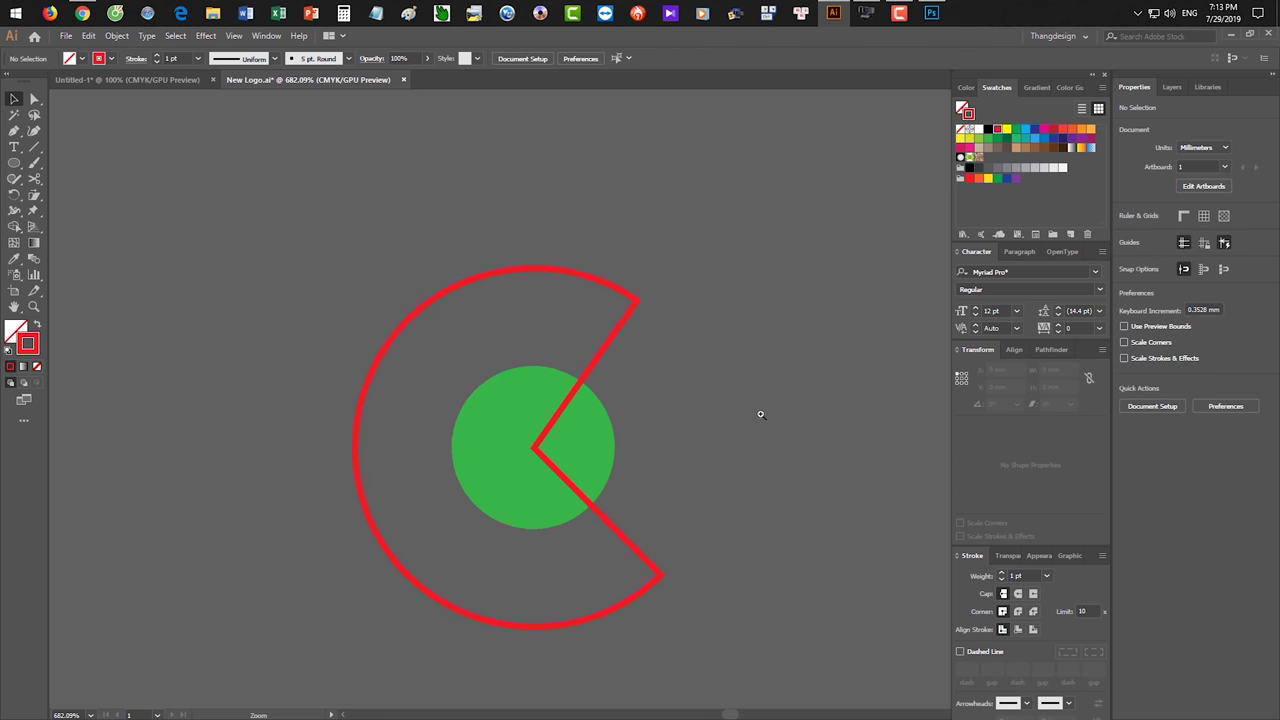
{"action": "left_click", "coordinate": [630, 318]}
{"action": "key", "text": "a"}
{"action": "left_click", "coordinate": [775, 437]}
{"action": "left_click", "coordinate": [533, 449]}
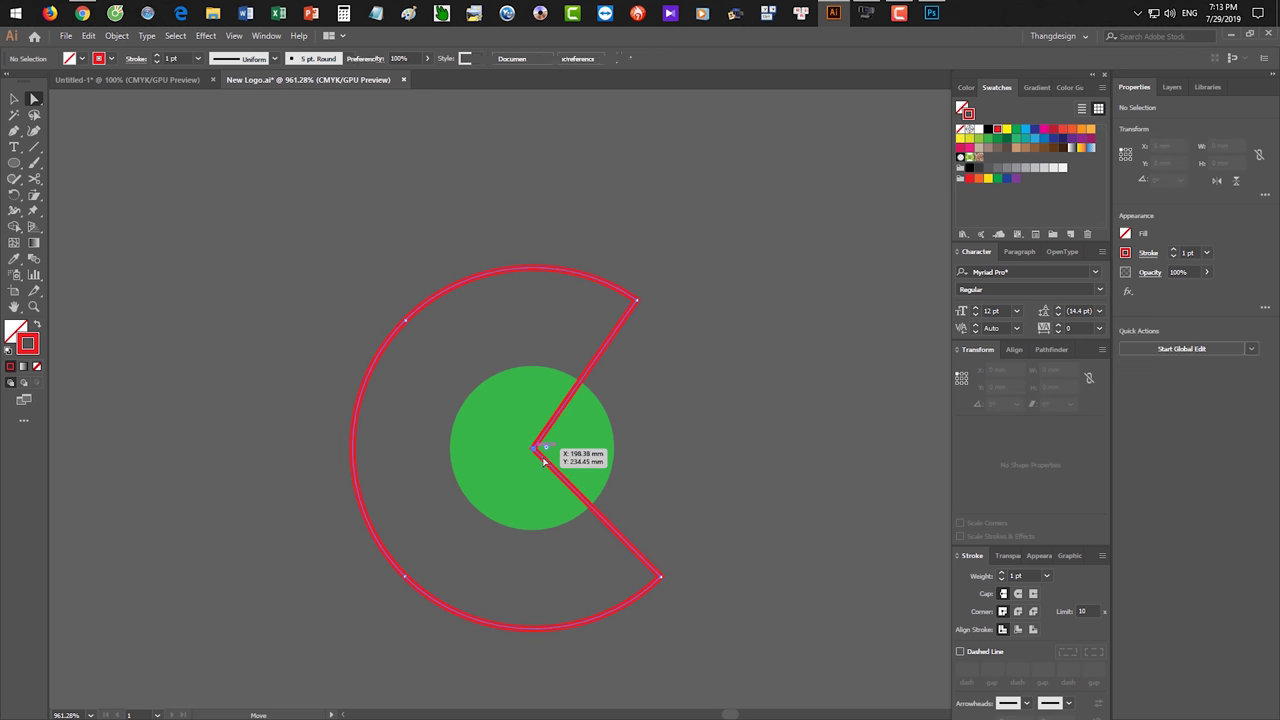
{"action": "key", "text": "Delete"}
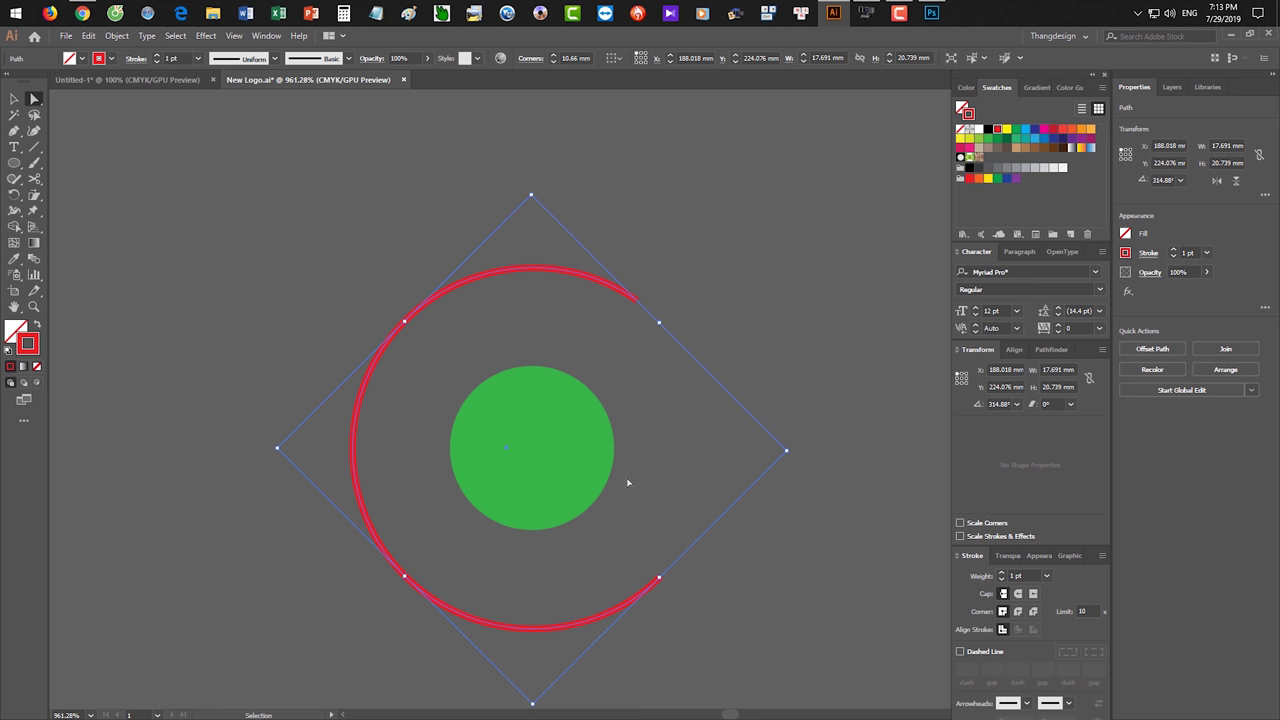
{"action": "key", "text": "ctrl+z"}
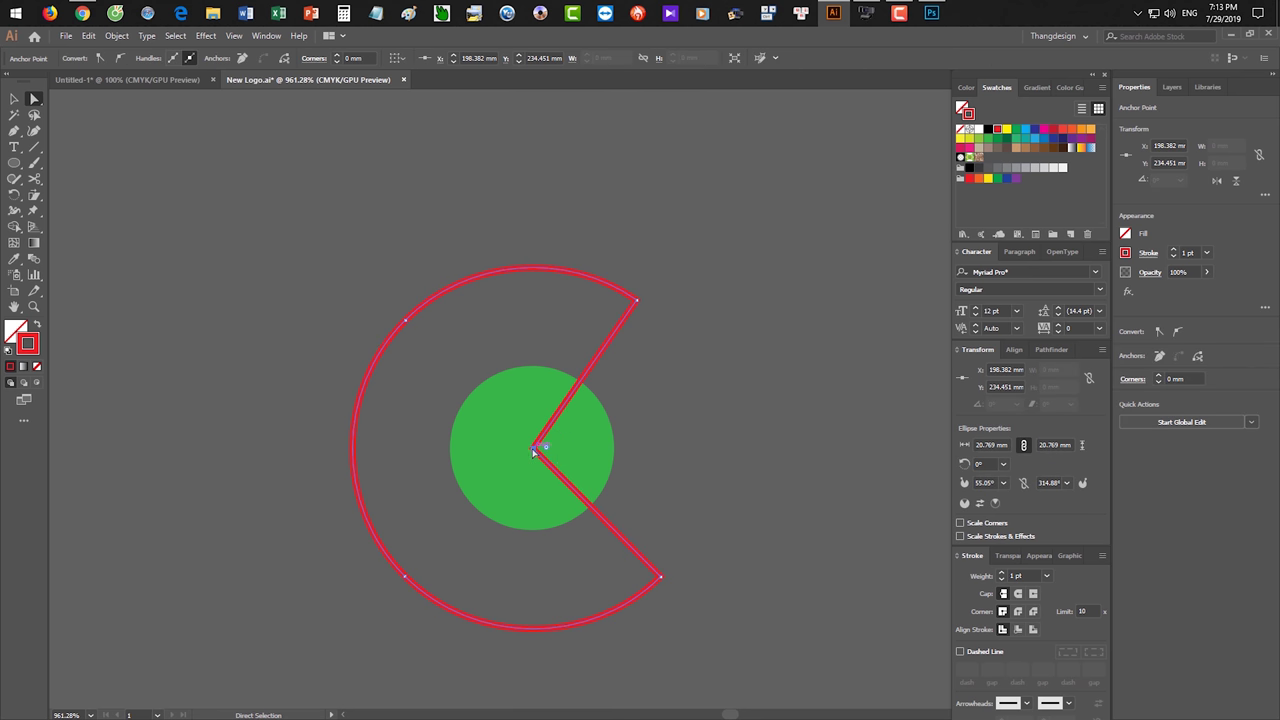
{"action": "key", "text": "Delete"}
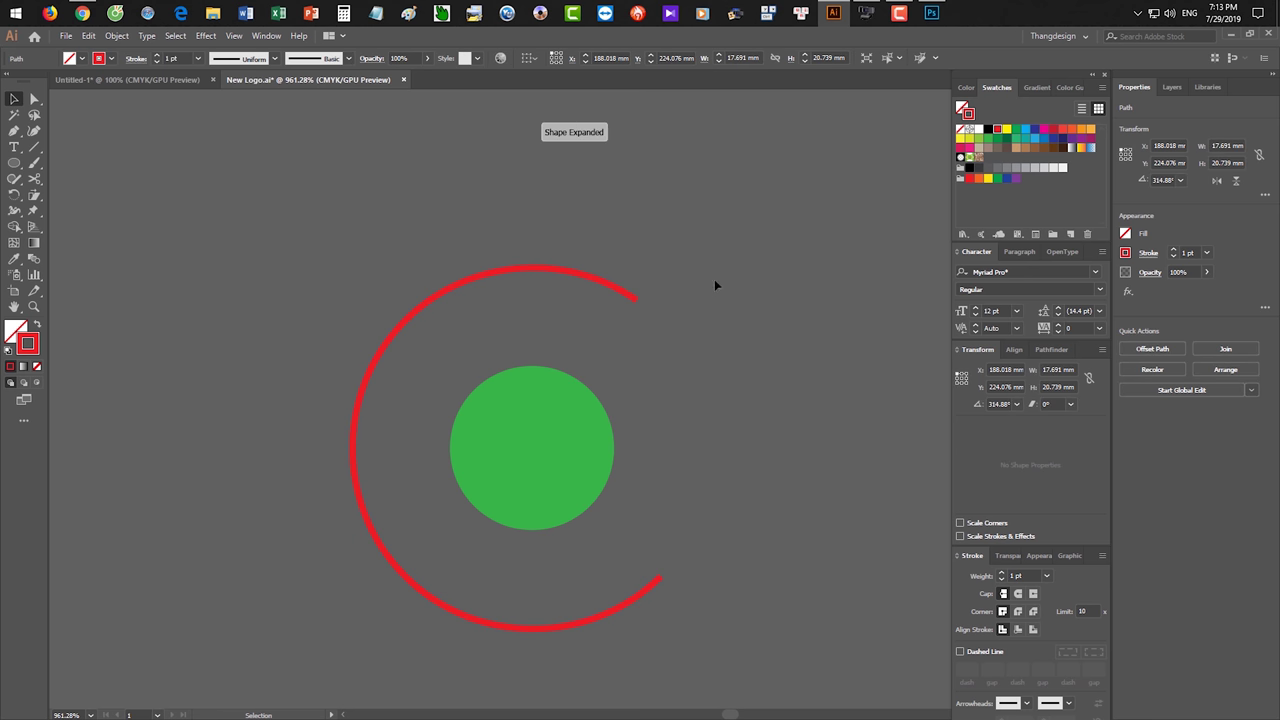
- Give the arc a 16 pt stroke with round caps
{"action": "key", "text": "v"}
{"action": "left_click", "coordinate": [1045, 576]}
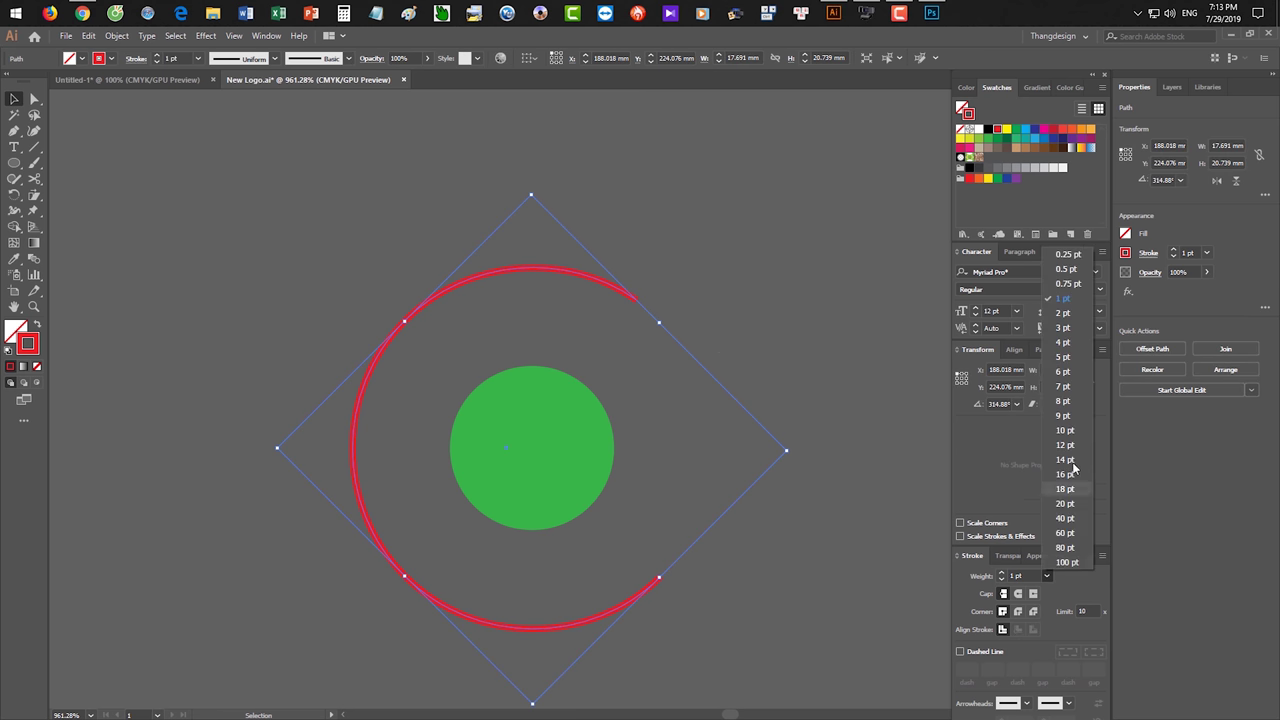
{"action": "left_click", "coordinate": [1062, 474]}
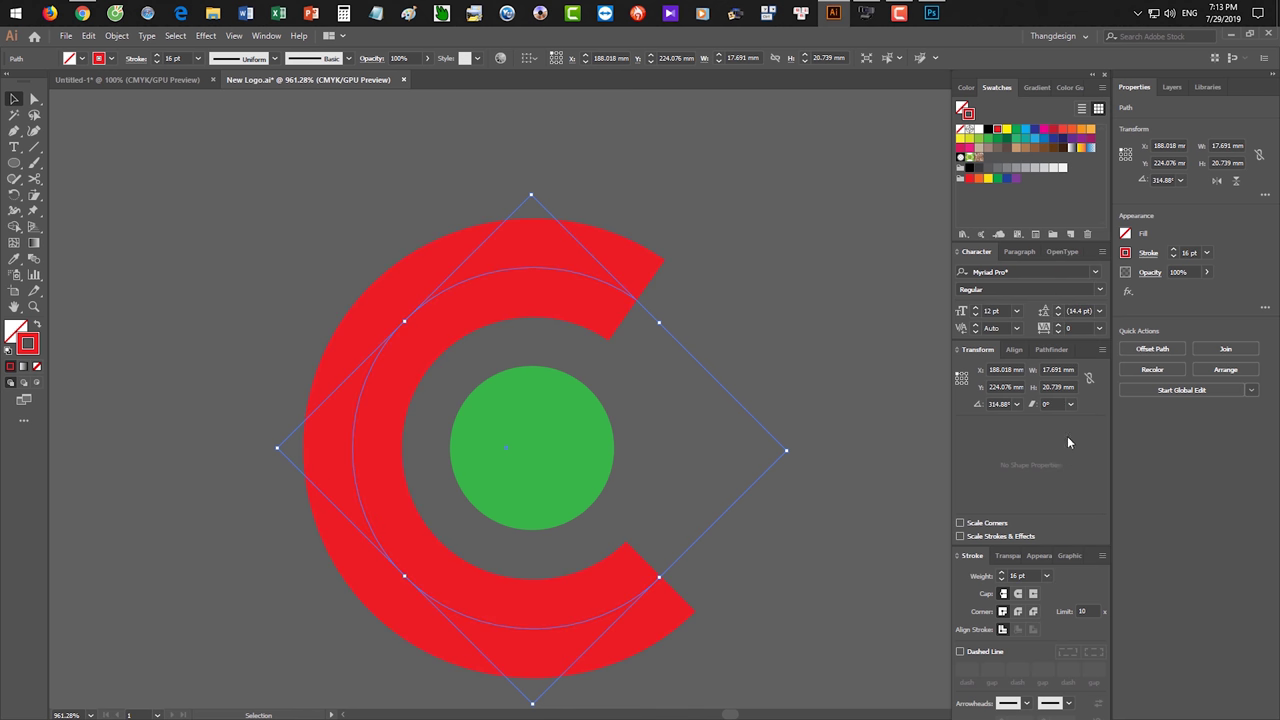
{"action": "left_click", "coordinate": [1018, 594]}
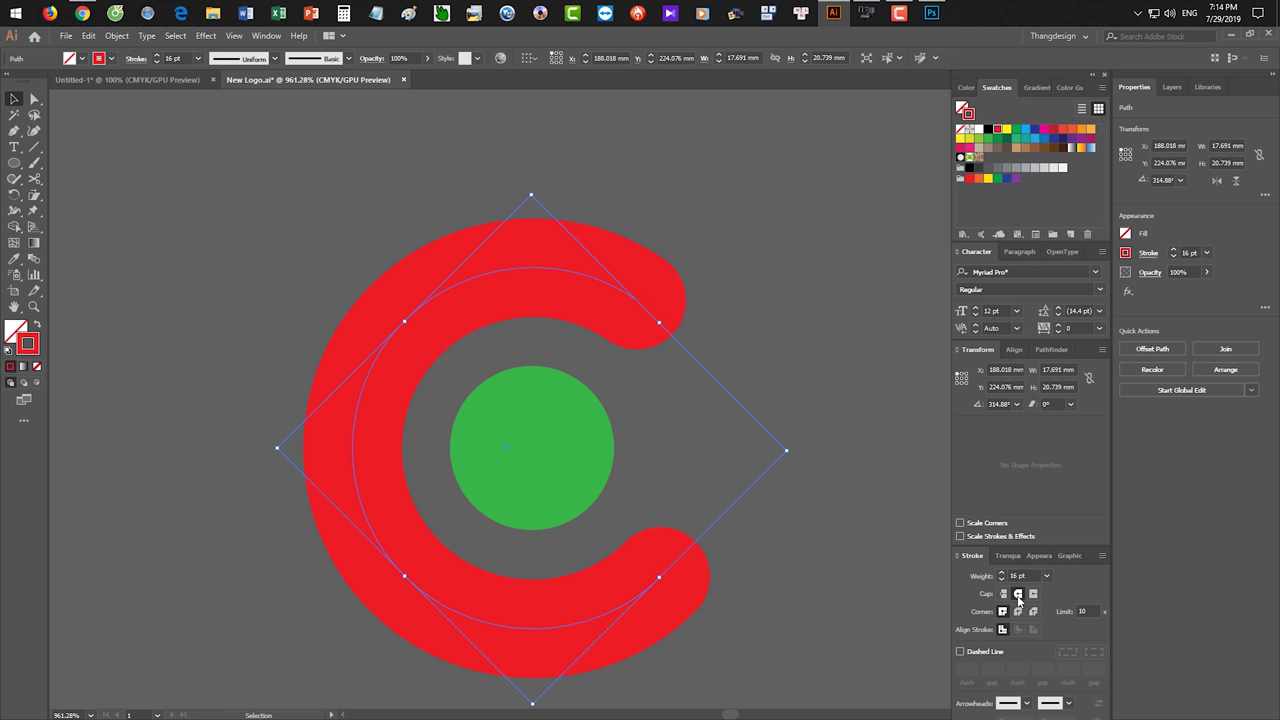
{"action": "left_click", "coordinate": [879, 521]}
- Paste the copied pie in front and narrow it to a thin arc spanning the gap
{"action": "scroll", "coordinate": [828, 486], "scroll_direction": "down", "scroll_amount": 2}
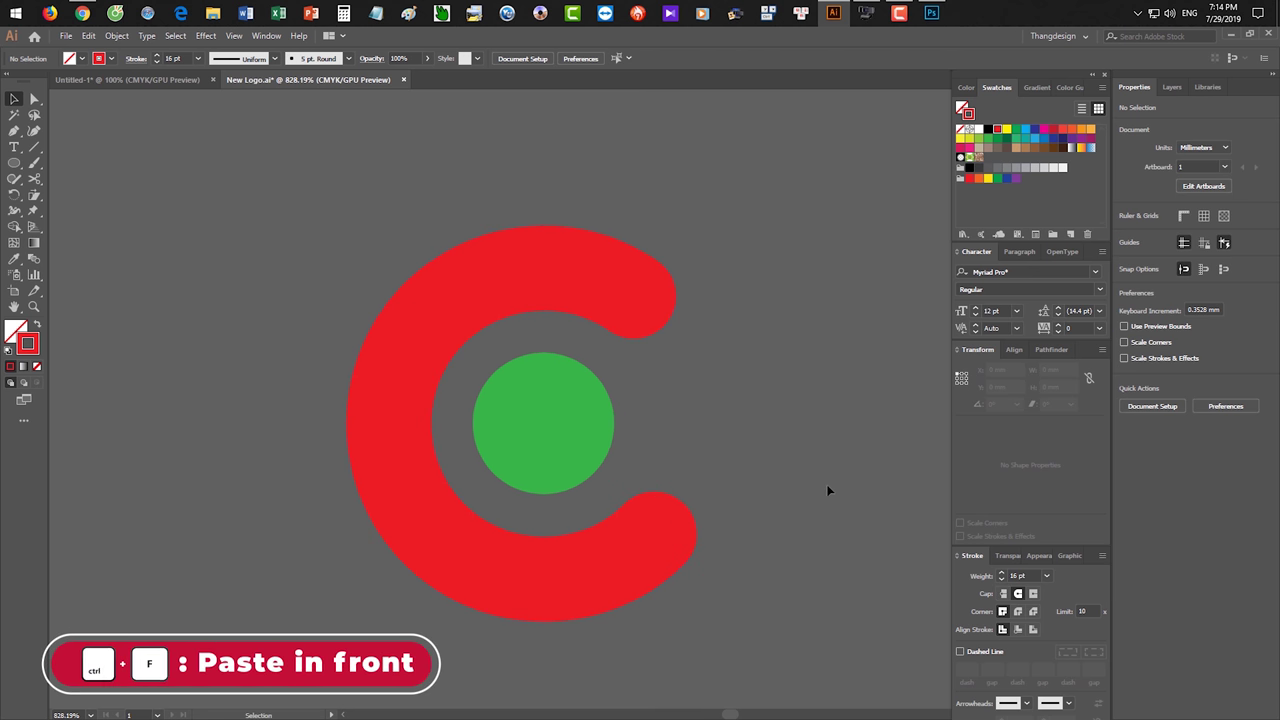
{"action": "key", "text": "ctrl+f"}
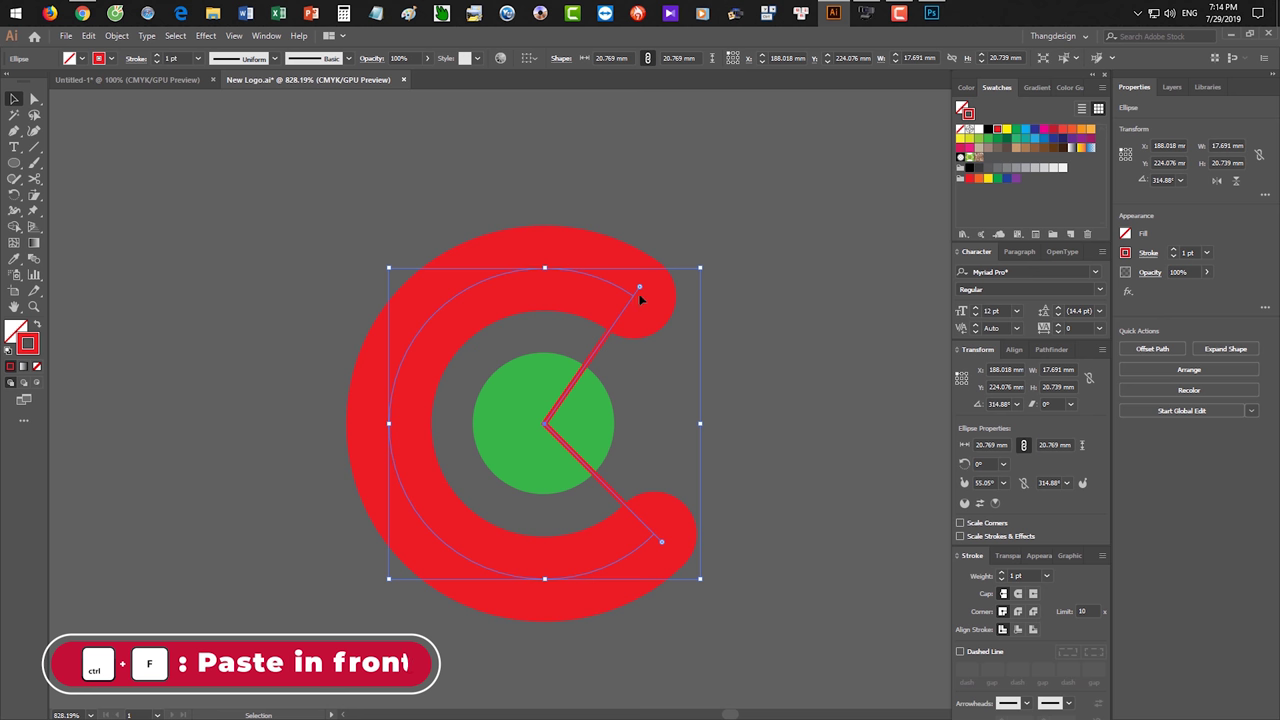
{"action": "mouse_move", "coordinate": [639, 287]}
{"action": "left_mouse_down"}
{"action": "mouse_move", "coordinate": [673, 521]}
{"action": "mouse_move", "coordinate": [660, 537]}
{"action": "left_mouse_up"}
{"action": "left_click", "coordinate": [798, 528]}
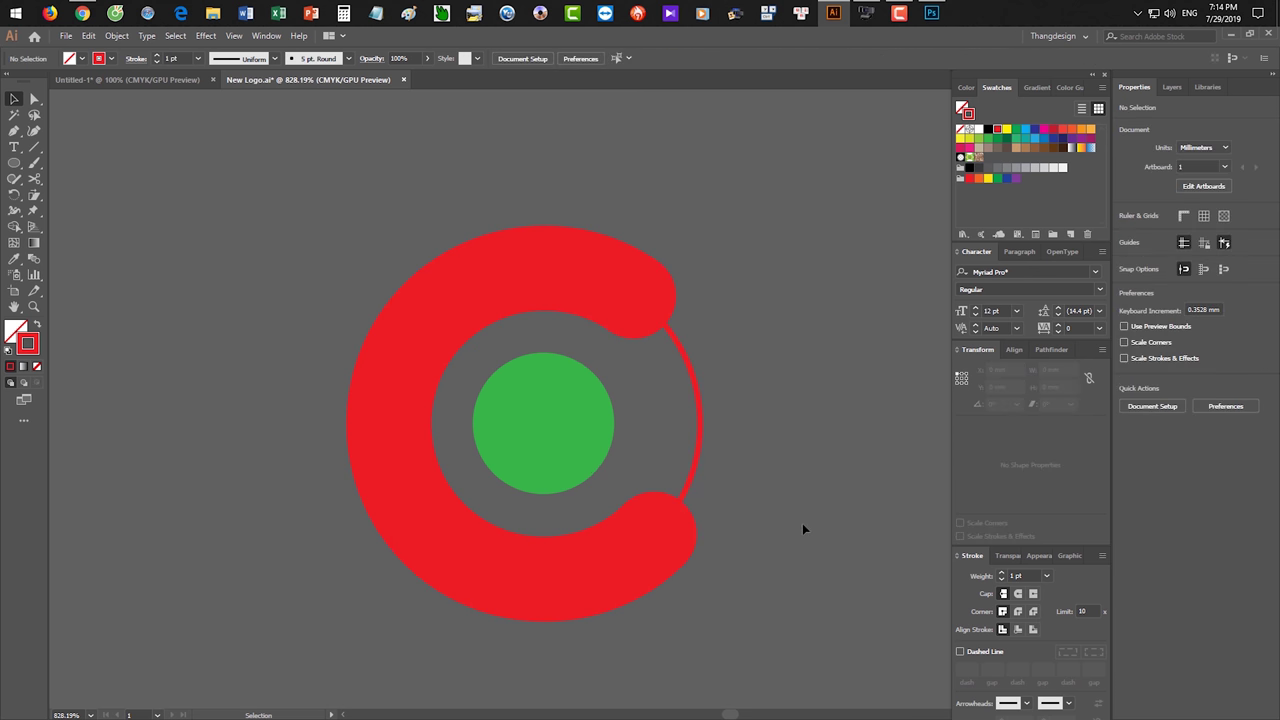
{"action": "left_click_drag", "start_coordinate": [826, 520], "coordinate": [760, 514]}
{"action": "left_click", "coordinate": [494, 417]}
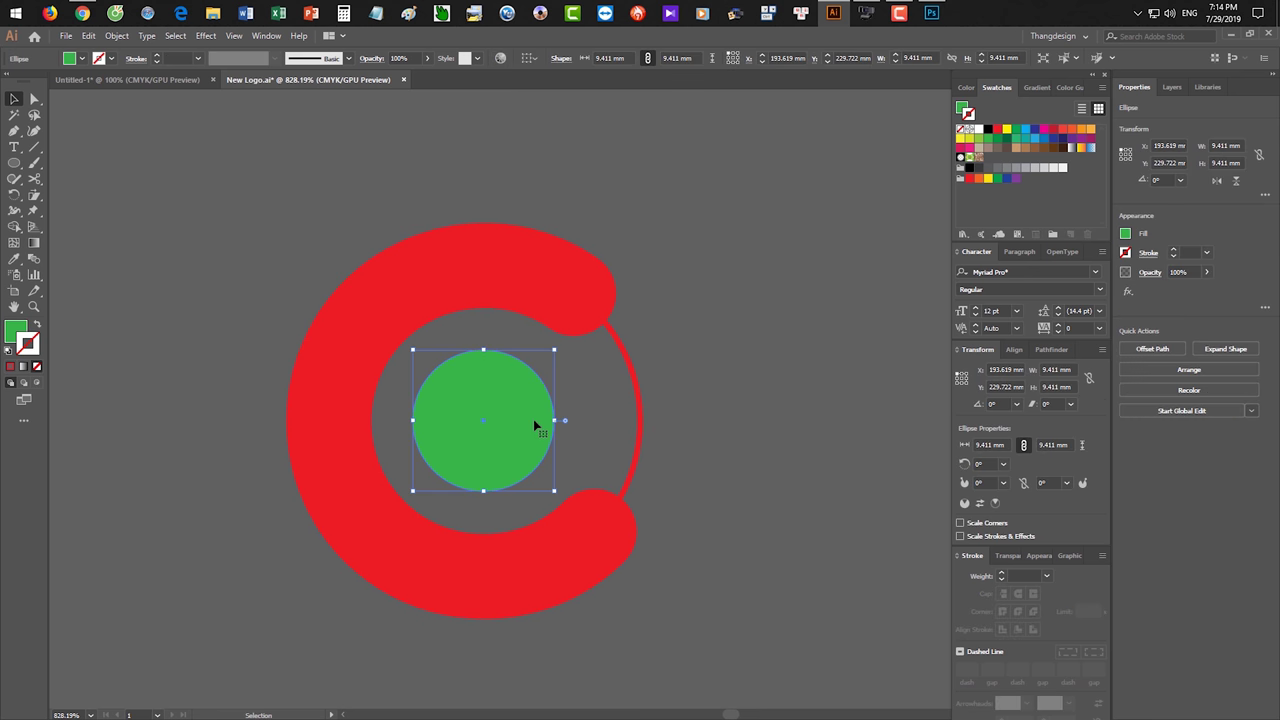
- Duplicate the green dot off to the right and scale the copy down to 50%
{"action": "left_click_drag", "start_coordinate": [526, 423], "coordinate": [831, 300]}
{"action": "key", "text": "s"}
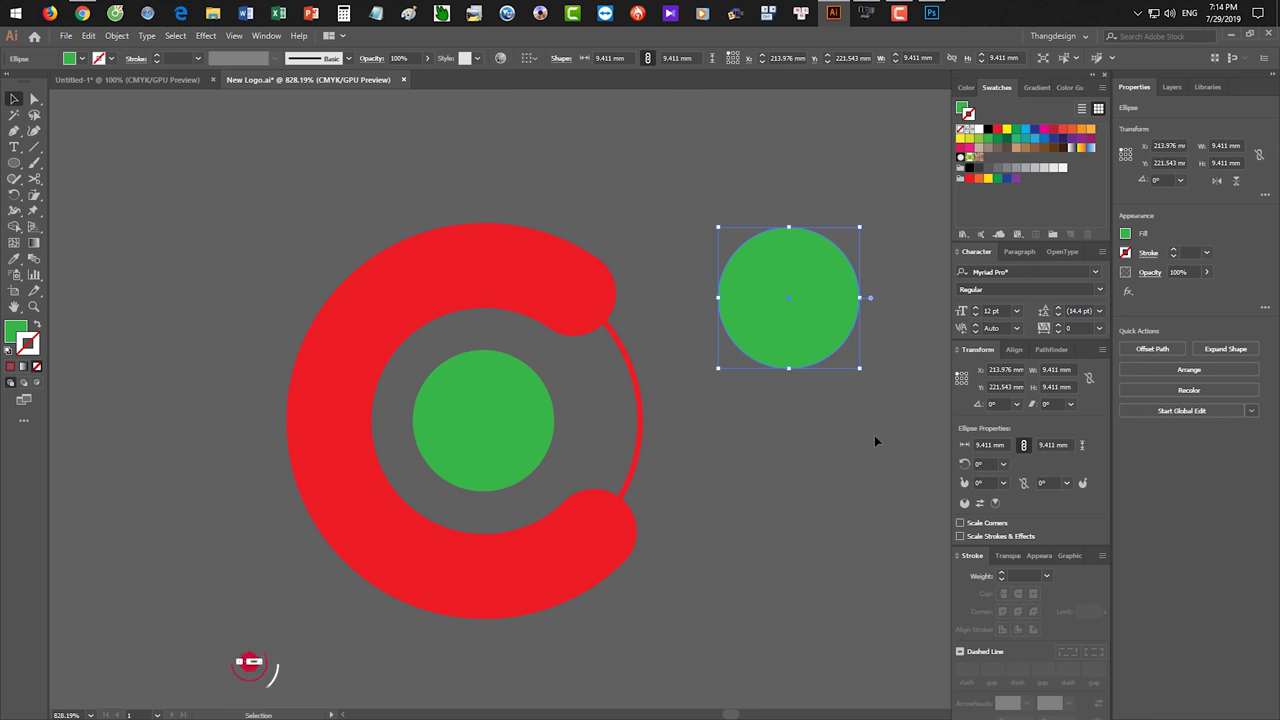
{"action": "key", "text": "Return"}
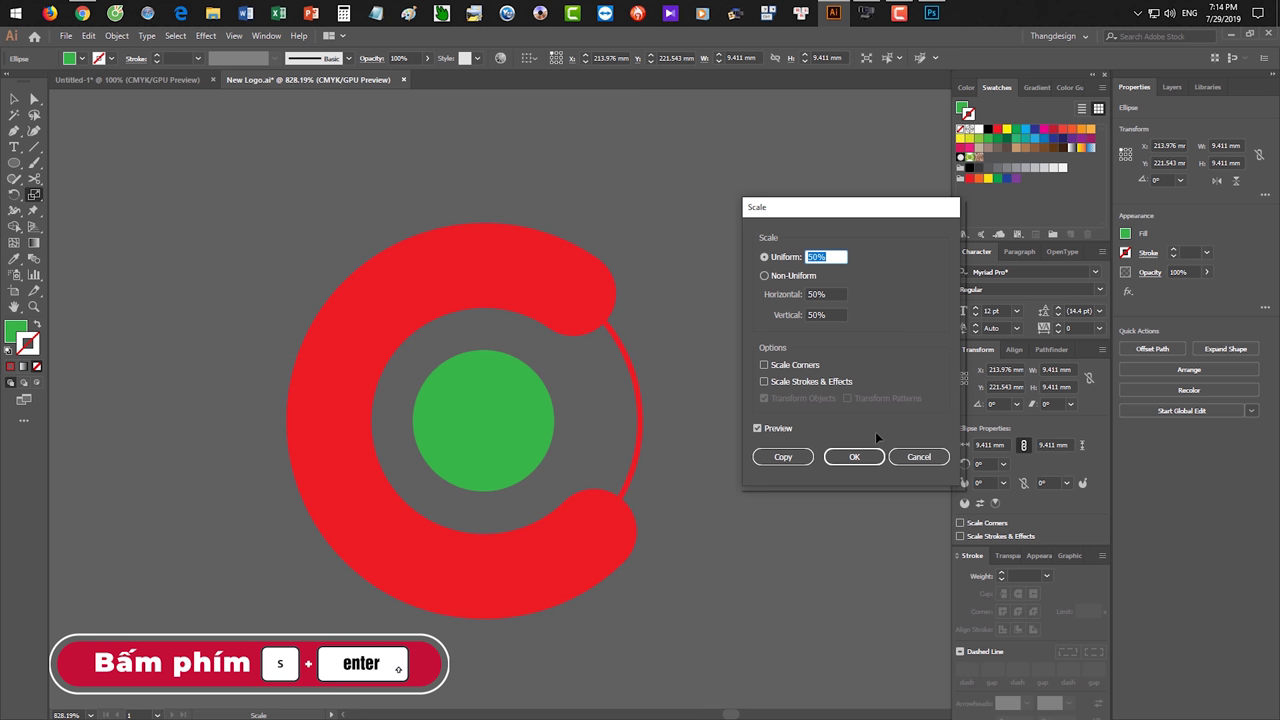
{"action": "key", "text": "Return"}
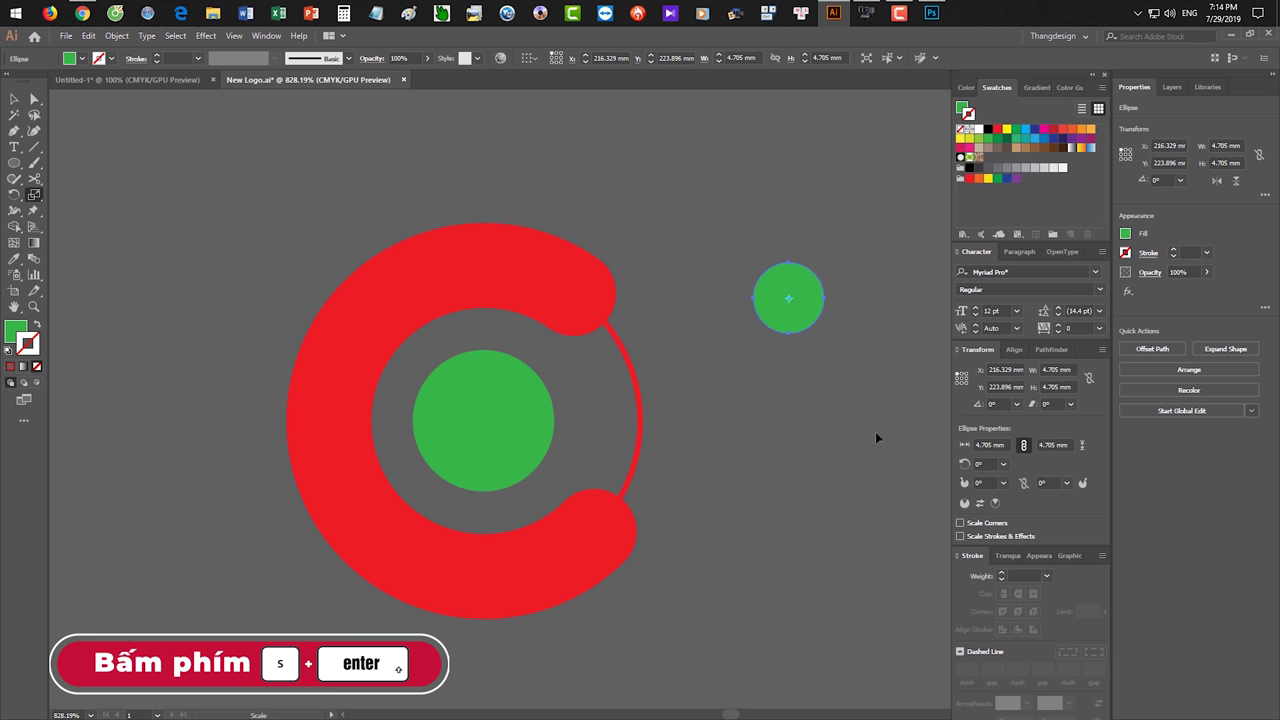
{"action": "key", "text": "v"}
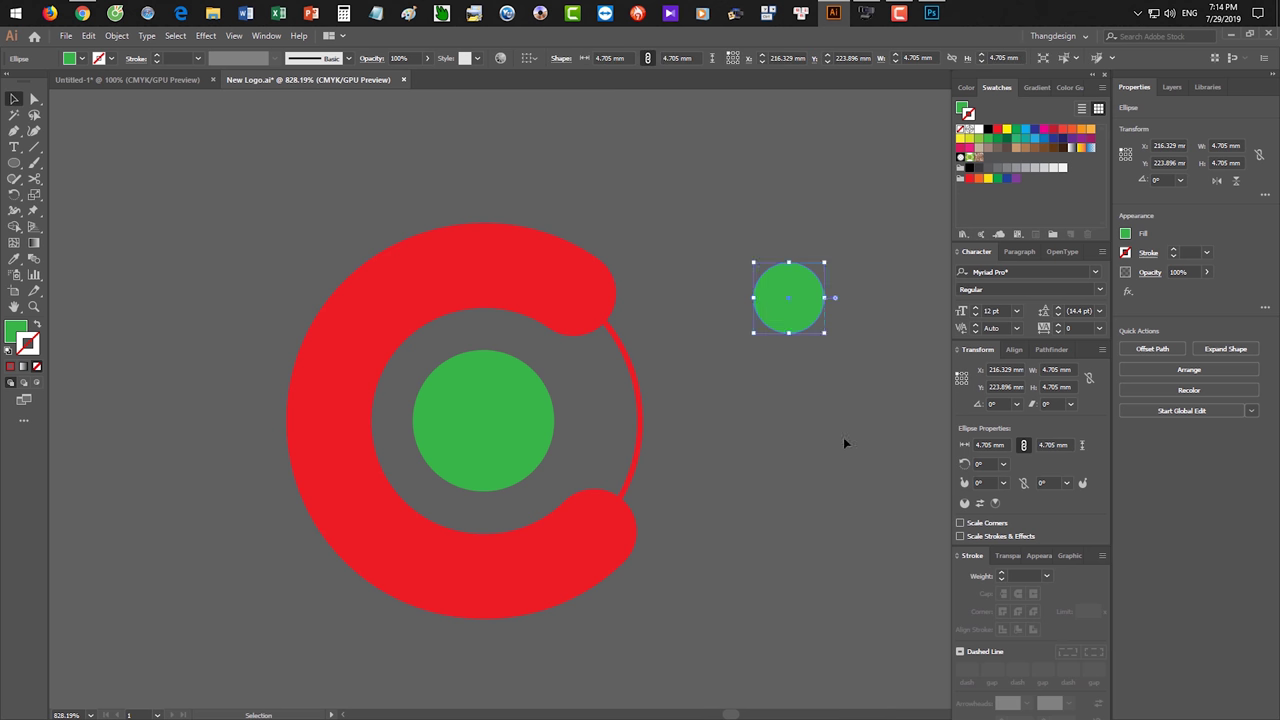
{"action": "left_click", "coordinate": [843, 437]}
{"action": "mouse_move", "coordinate": [790, 299]}
{"action": "left_mouse_down"}
{"action": "mouse_move", "coordinate": [626, 360]}
{"action": "mouse_move", "coordinate": [773, 342]}
{"action": "left_mouse_up"}
{"action": "key", "text": "s"}
- Move the tiny green dot onto the arc's upper end and remove the accidental yellow stroke
{"action": "scroll", "coordinate": [773, 340], "scroll_direction": "down", "scroll_amount": 2}
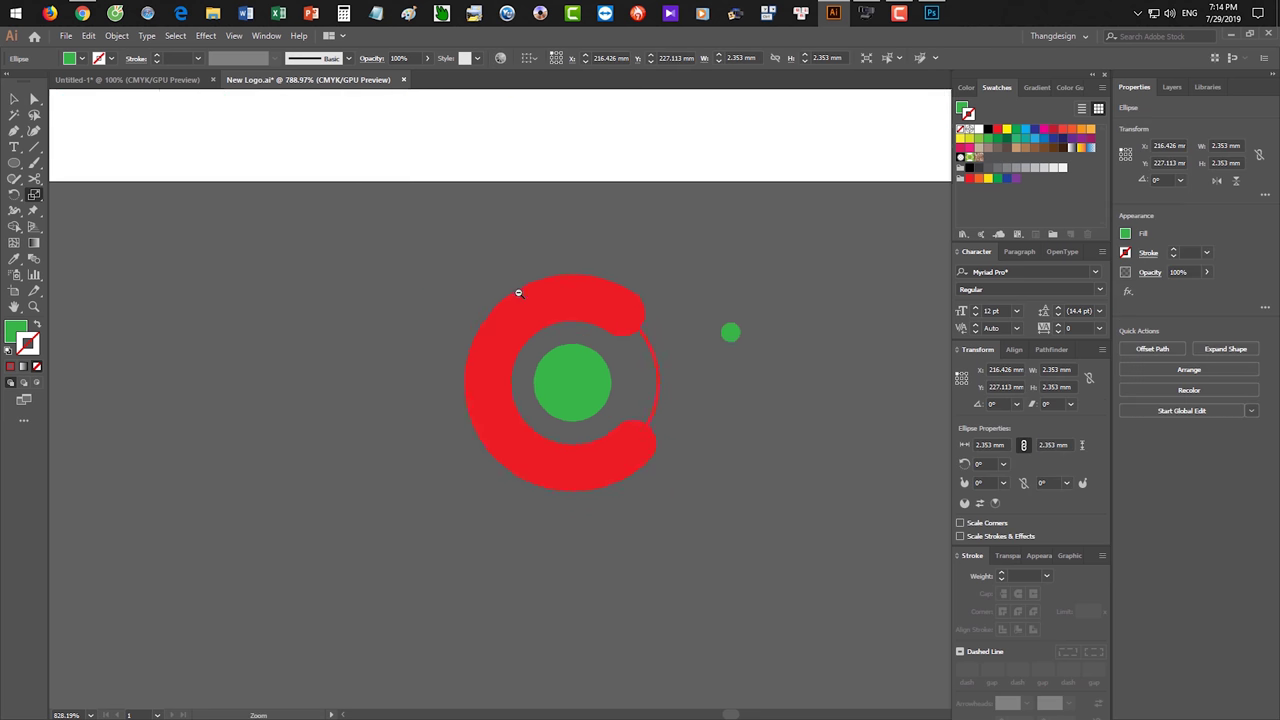
{"action": "scroll", "coordinate": [711, 334], "scroll_direction": "down", "scroll_amount": 2}
{"action": "scroll", "coordinate": [620, 294], "scroll_direction": "up", "scroll_amount": 3}
{"action": "key", "text": "v"}
{"action": "scroll", "coordinate": [650, 550], "scroll_direction": "up", "scroll_amount": 1}
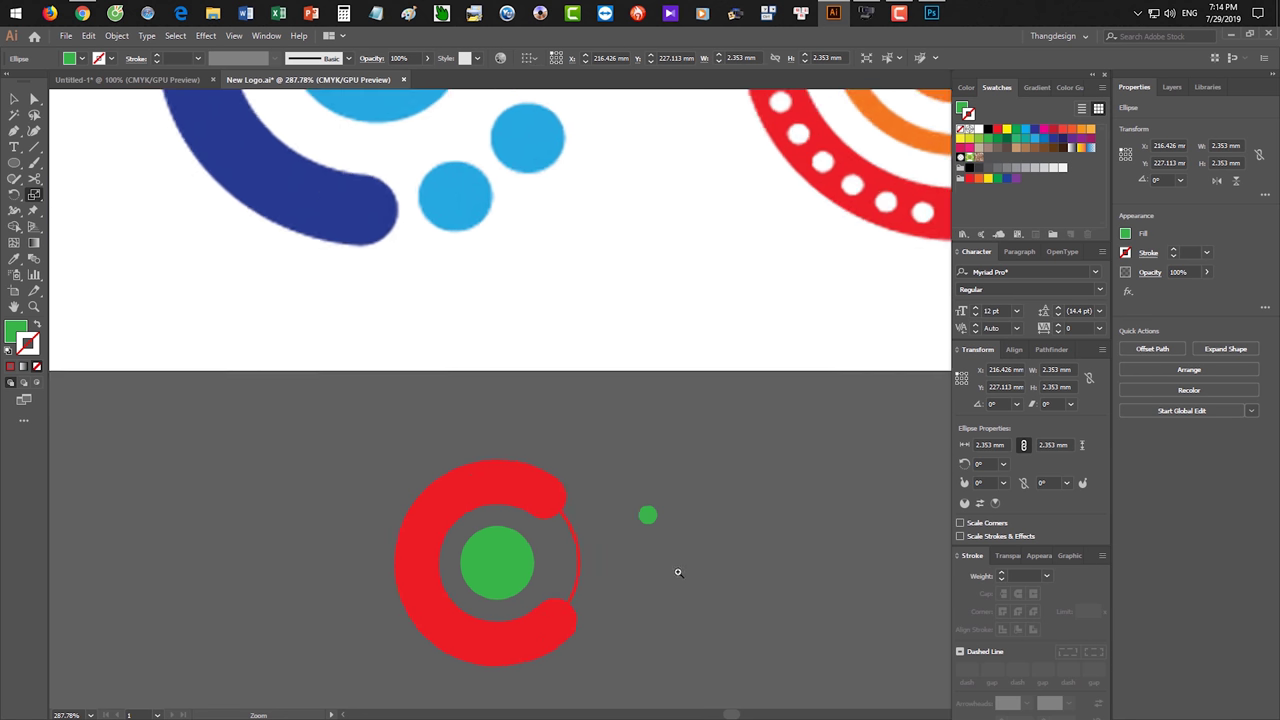
{"action": "scroll", "coordinate": [677, 571], "scroll_direction": "up", "scroll_amount": 1}
{"action": "scroll", "coordinate": [685, 552], "scroll_direction": "up", "scroll_amount": 1}
{"action": "left_click_drag", "start_coordinate": [685, 552], "coordinate": [837, 428]}
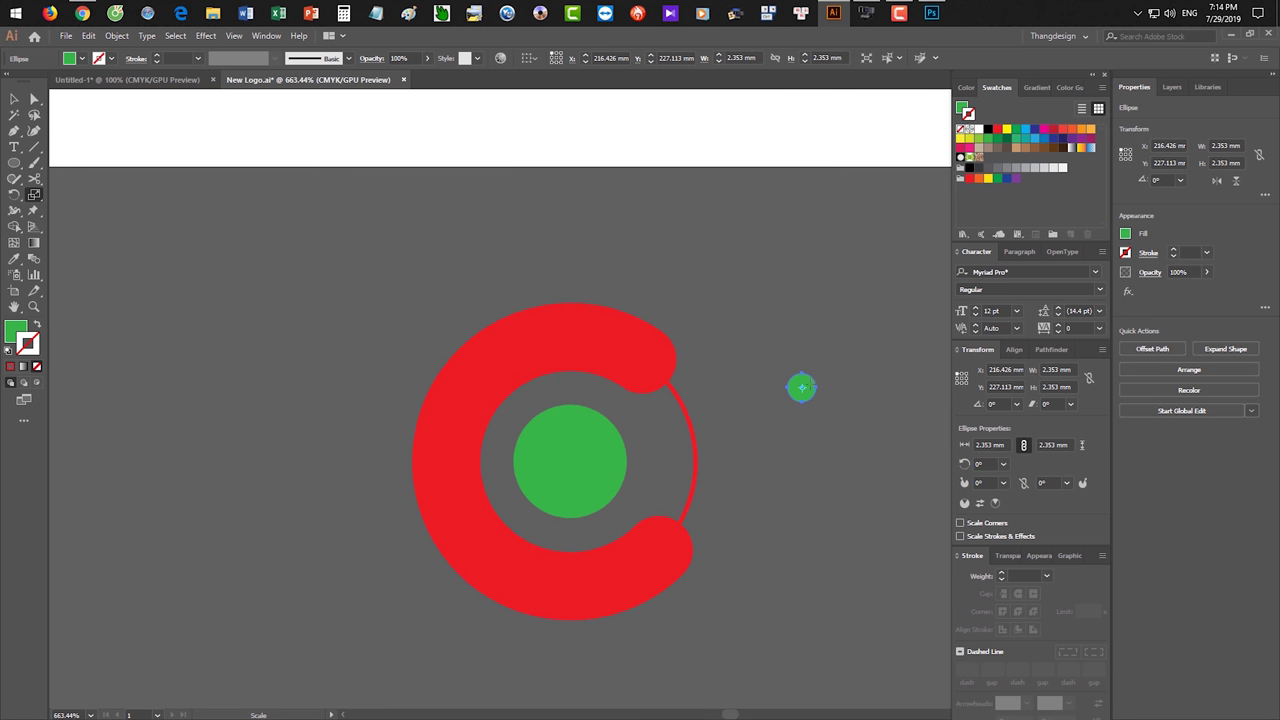
{"action": "left_click", "coordinate": [817, 427]}
{"action": "left_click_drag", "start_coordinate": [801, 389], "coordinate": [659, 374]}
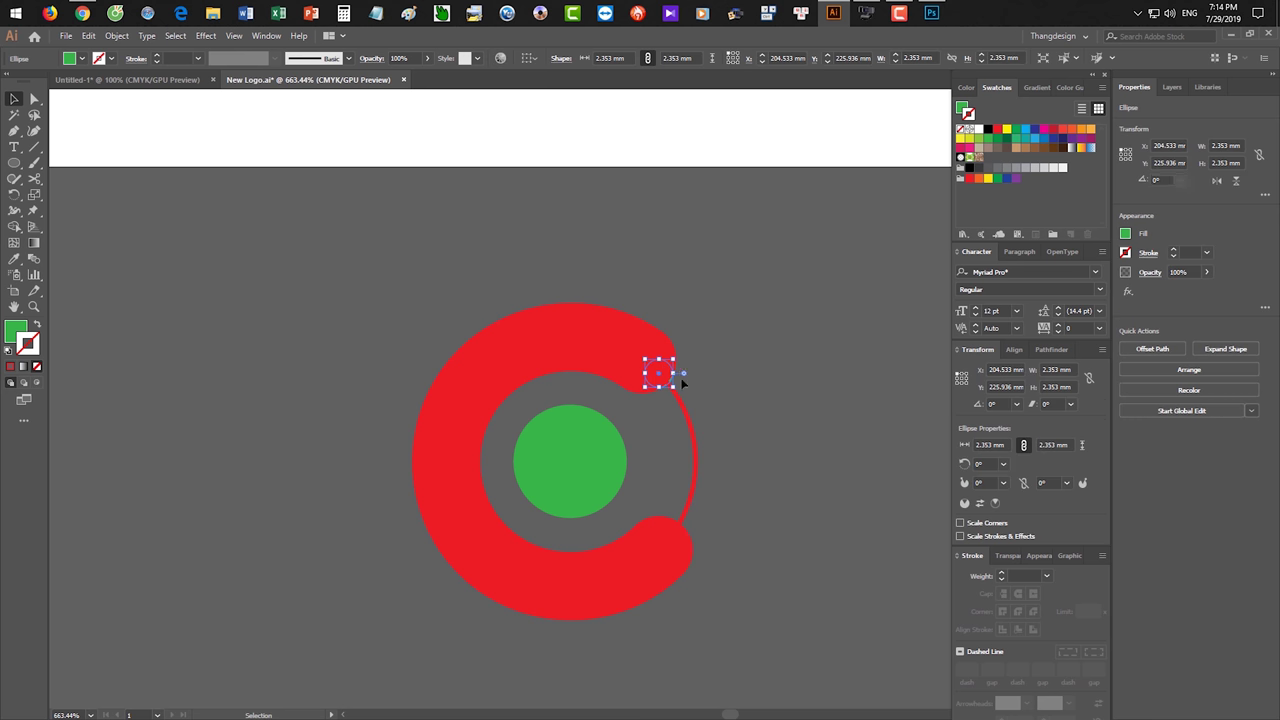
{"action": "left_click", "coordinate": [1007, 130]}
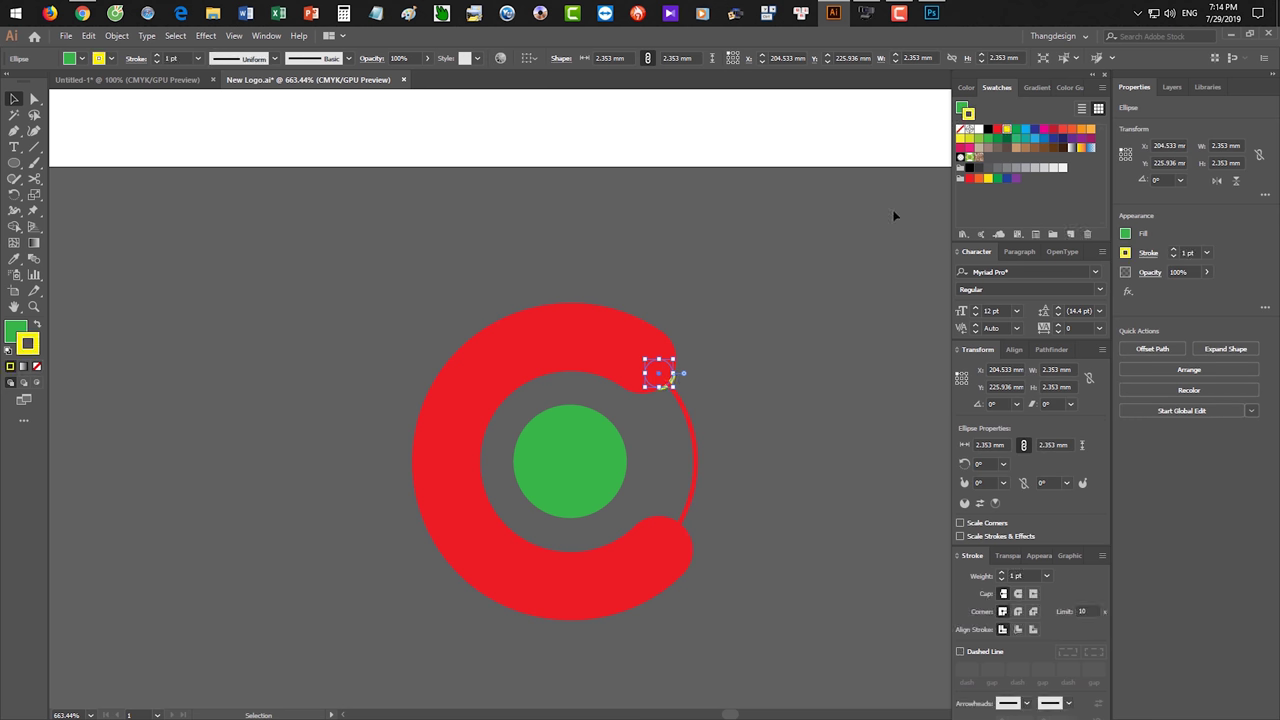
{"action": "key", "text": "slash"}
{"action": "key", "text": "ctrl+shift+bracketright"}
- Place the dot on top of the red ring and enlarge it to about 5.7 mm
{"action": "scroll", "coordinate": [683, 357], "scroll_direction": "up", "scroll_amount": 2}
{"action": "left_click_drag", "start_coordinate": [670, 359], "coordinate": [763, 340]}
{"action": "left_click_drag", "start_coordinate": [651, 385], "coordinate": [520, 328]}
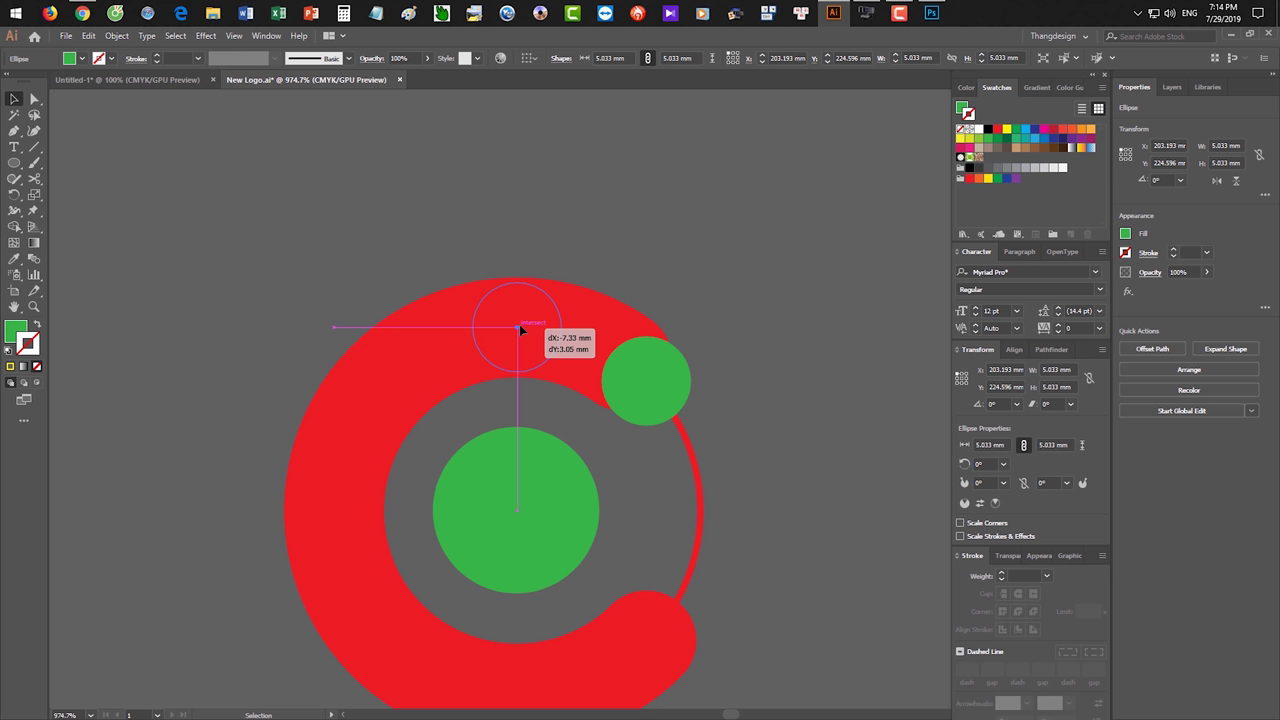
{"action": "left_click_drag", "start_coordinate": [520, 328], "coordinate": [520, 328]}
{"action": "left_click_drag", "start_coordinate": [563, 283], "coordinate": [571, 273]}
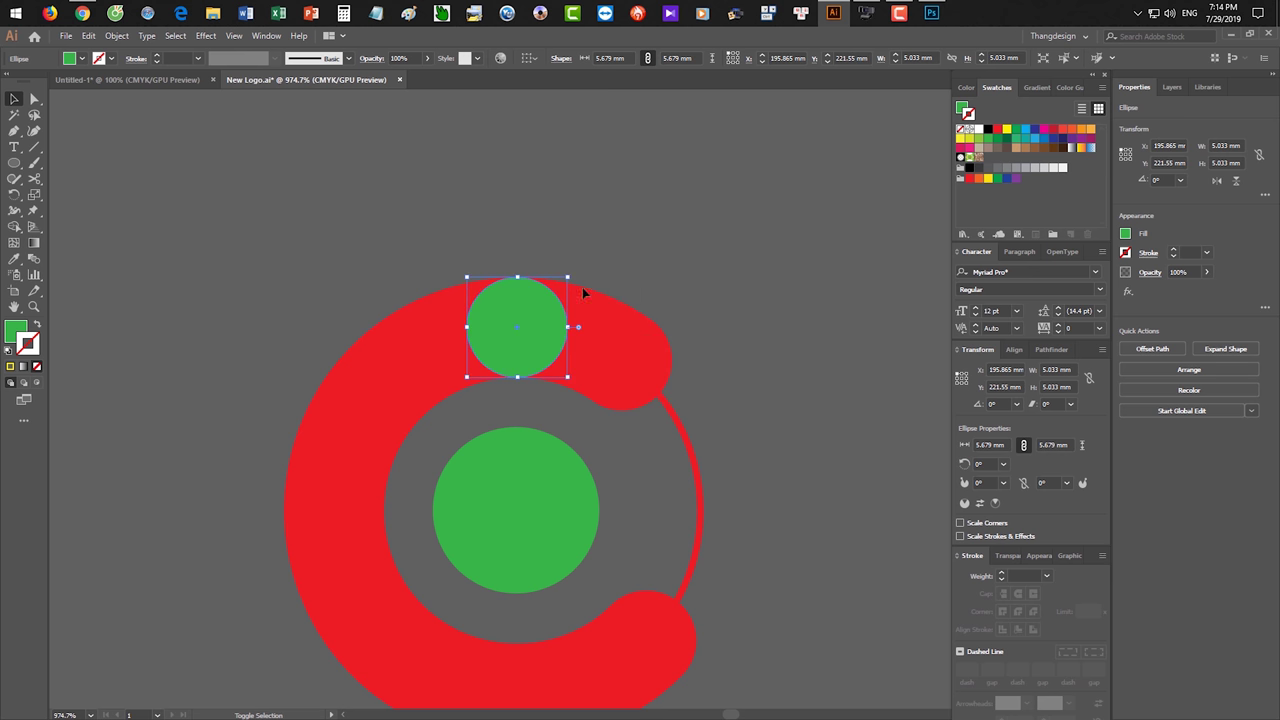
{"action": "left_click", "coordinate": [720, 380]}
{"action": "scroll", "coordinate": [771, 446], "scroll_direction": "down", "scroll_amount": 1}
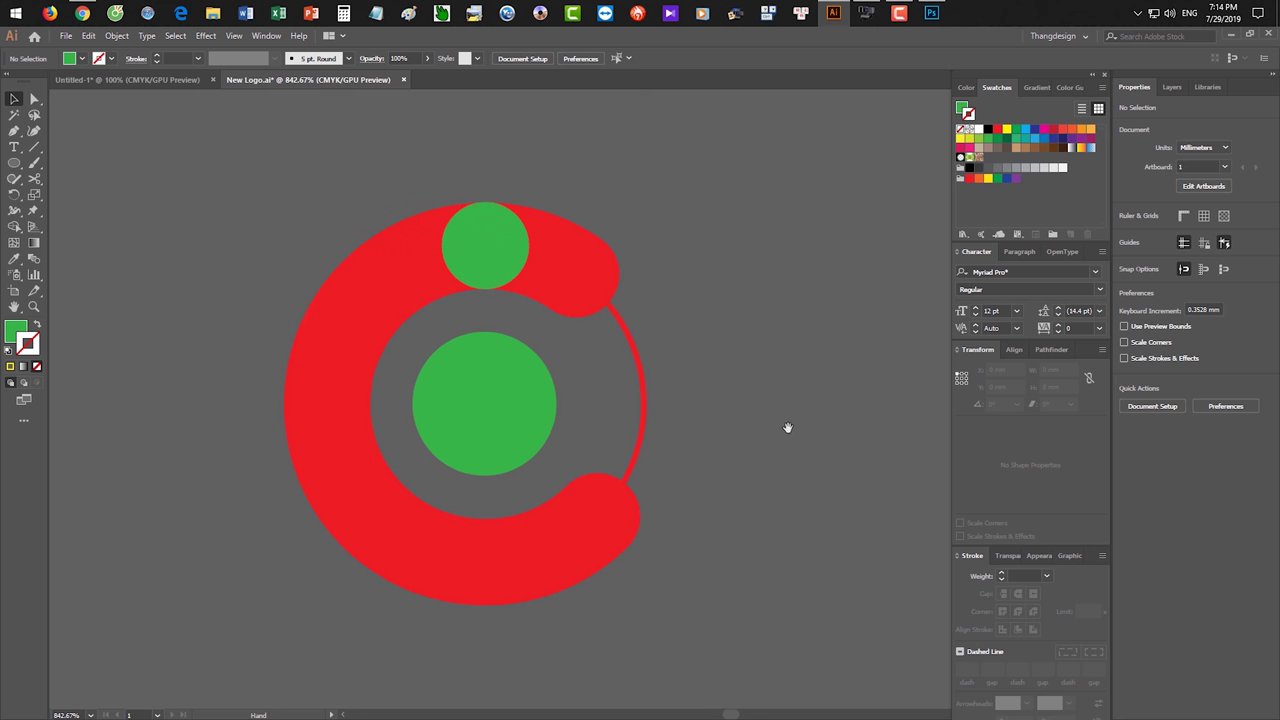
- Enlarge the thin arc together with the top green dot around their centre
{"action": "mouse_move", "coordinate": [787, 427]}
{"action": "left_mouse_down"}
{"action": "mouse_move", "coordinate": [614, 323]}
{"action": "mouse_move", "coordinate": [591, 351]}
{"action": "mouse_move", "coordinate": [497, 281]}
{"action": "left_mouse_up"}
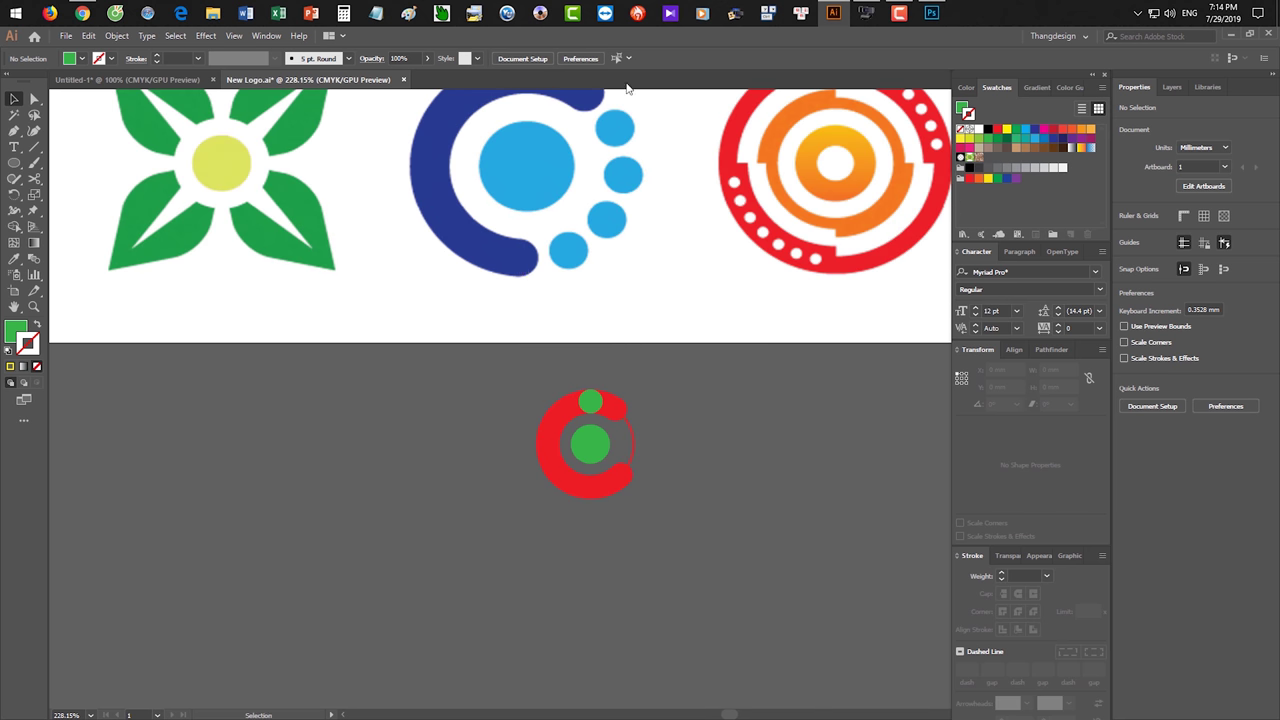
{"action": "scroll", "coordinate": [661, 421], "scroll_direction": "up", "scroll_amount": 2}
{"action": "scroll", "coordinate": [648, 400], "scroll_direction": "up", "scroll_amount": 1}
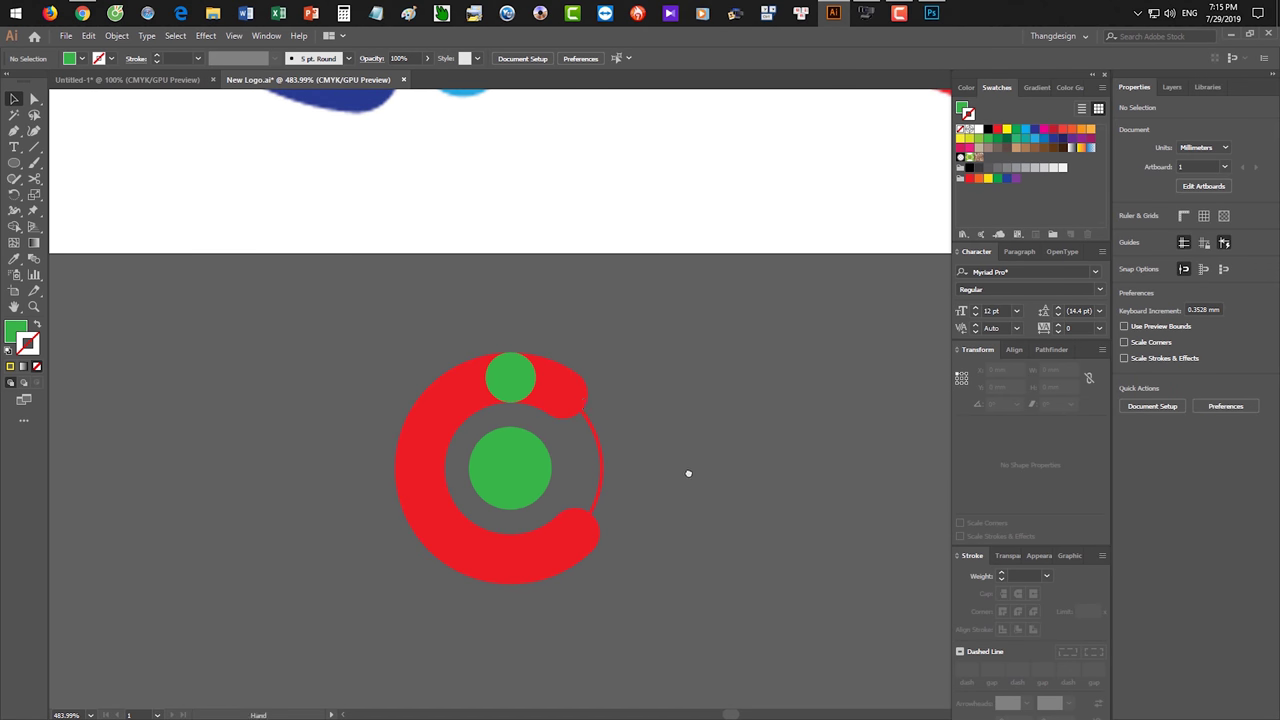
{"action": "left_click_drag", "start_coordinate": [688, 473], "coordinate": [613, 376]}
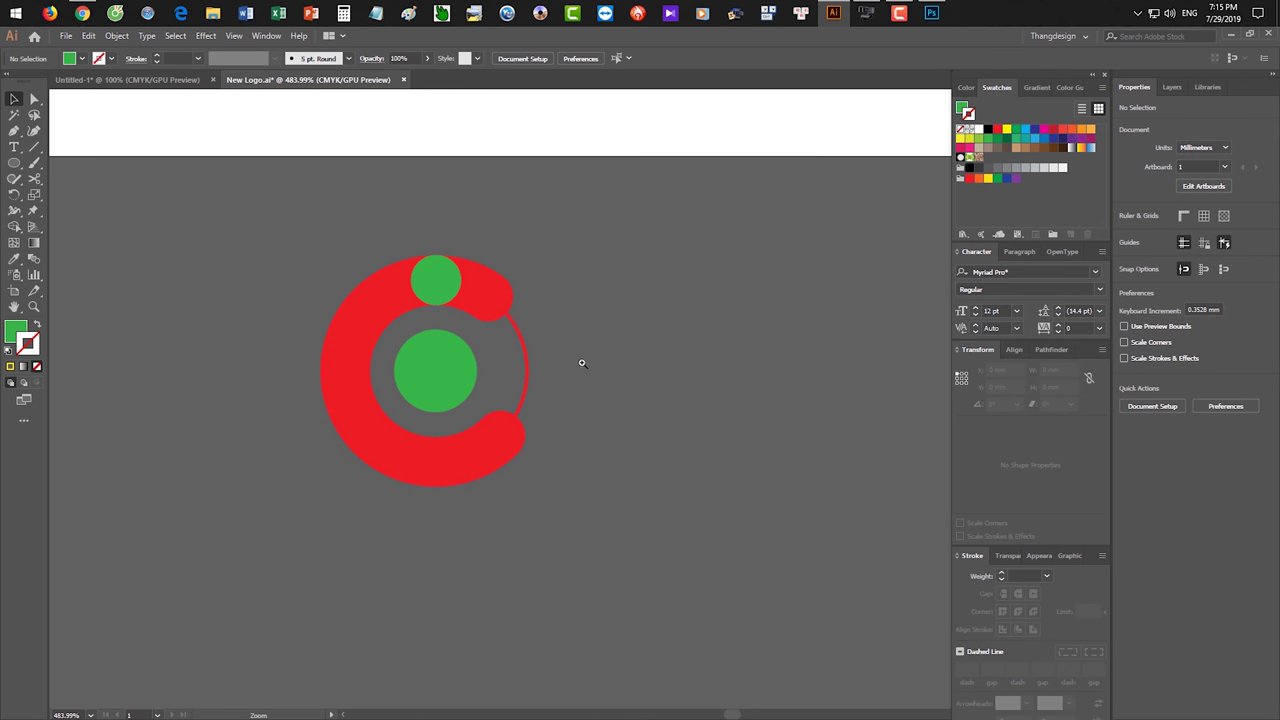
{"action": "left_click", "coordinate": [497, 301]}
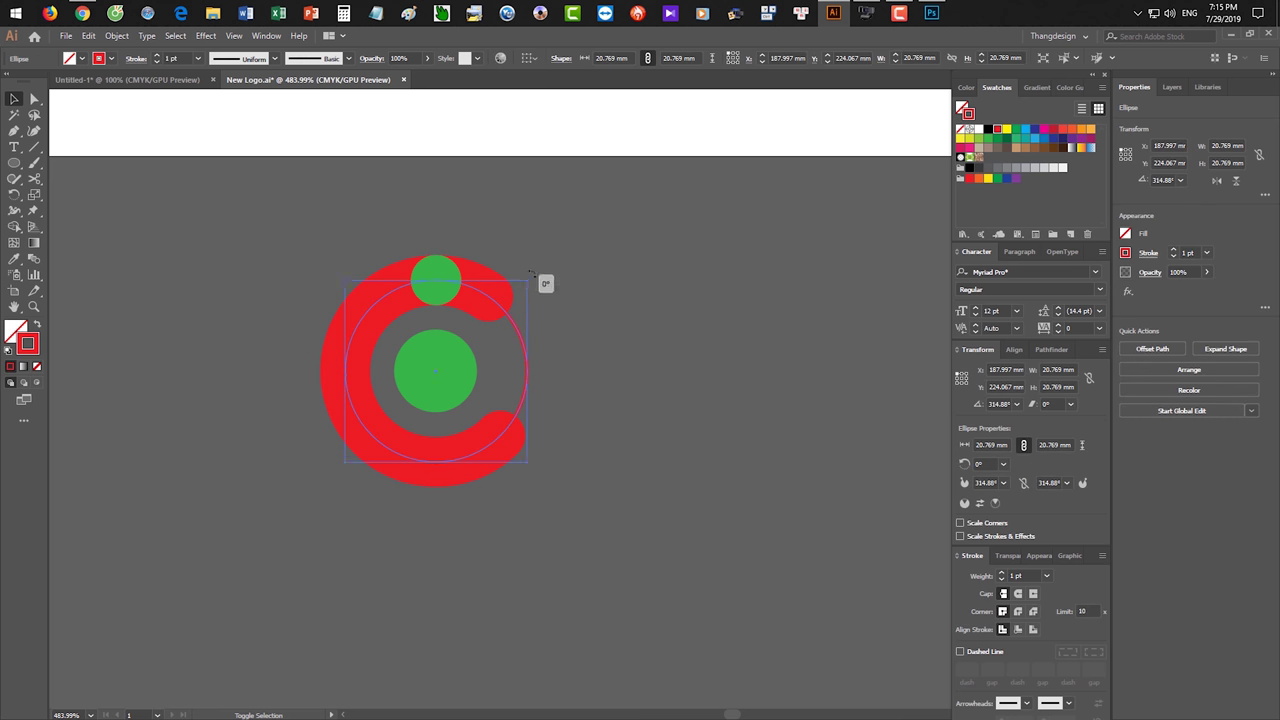
{"action": "left_click_drag", "start_coordinate": [530, 281], "coordinate": [595, 213]}
{"action": "key", "text": "ctrl+z"}
{"action": "key", "text": "ctrl+shift+a"}
{"action": "left_click", "coordinate": [457, 249]}
{"action": "left_click", "coordinate": [486, 310]}
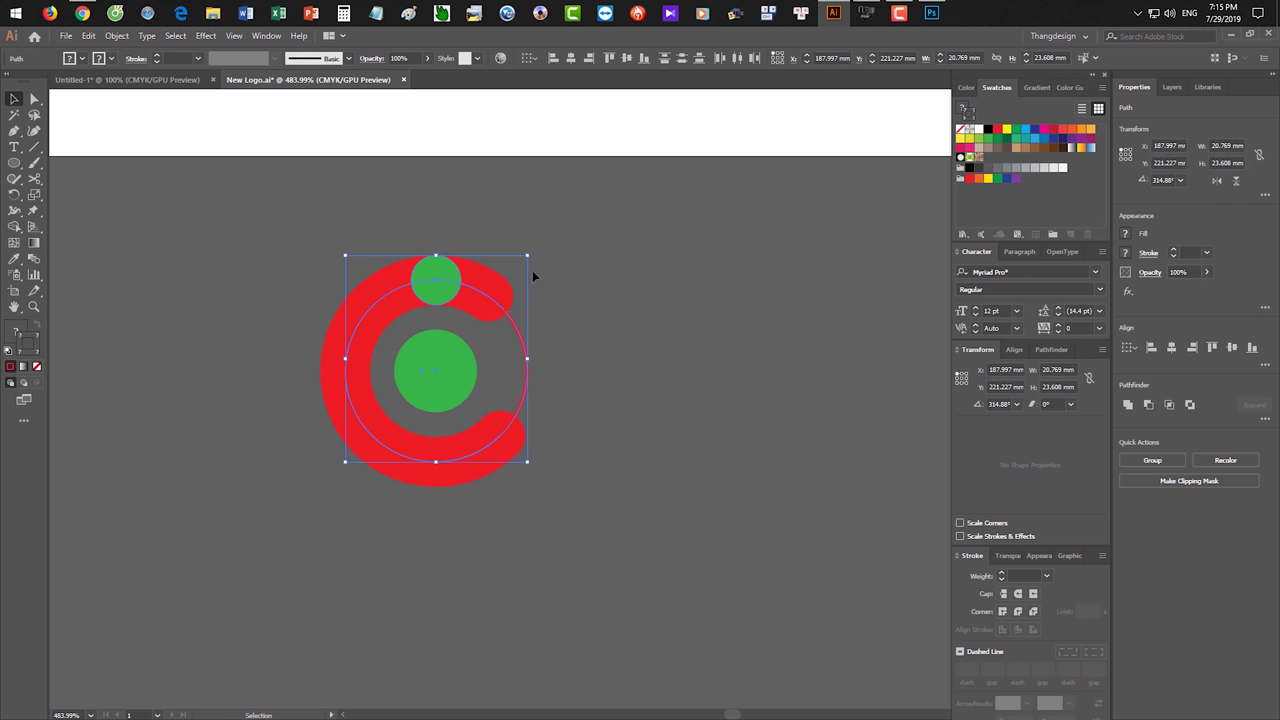
{"action": "left_click_drag", "start_coordinate": [527, 255], "coordinate": [603, 240]}
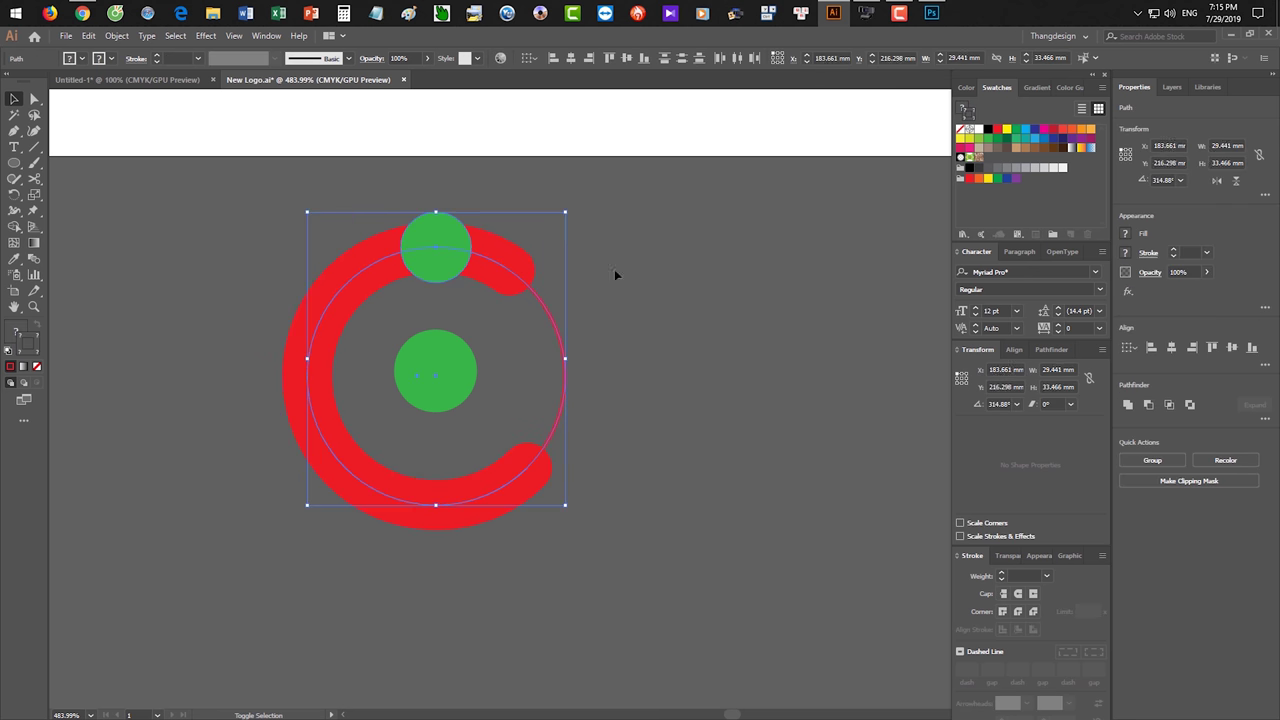
{"action": "left_click", "coordinate": [553, 318]}
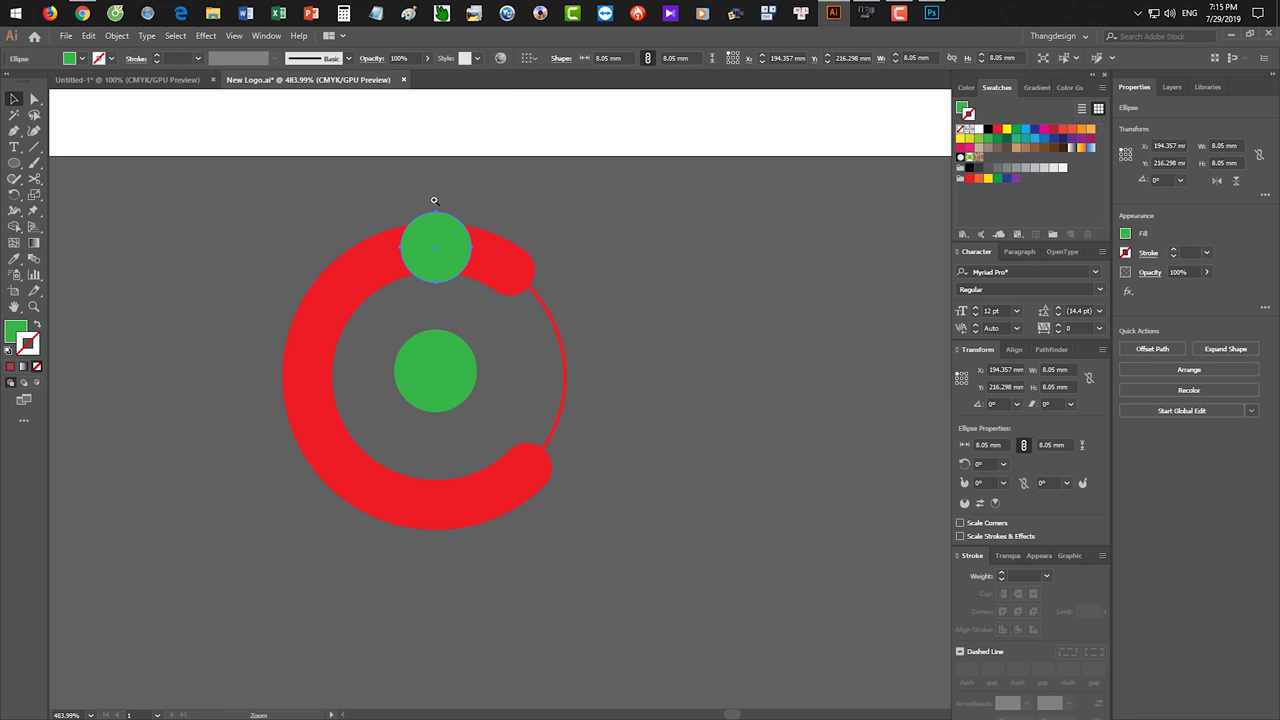
- Shrink the top green circle to 5.536 mm across
{"action": "scroll", "coordinate": [428, 194], "scroll_direction": "up", "scroll_amount": 2}
{"action": "left_click", "coordinate": [450, 245]}
{"action": "left_click_drag", "start_coordinate": [491, 220], "coordinate": [476, 233]}
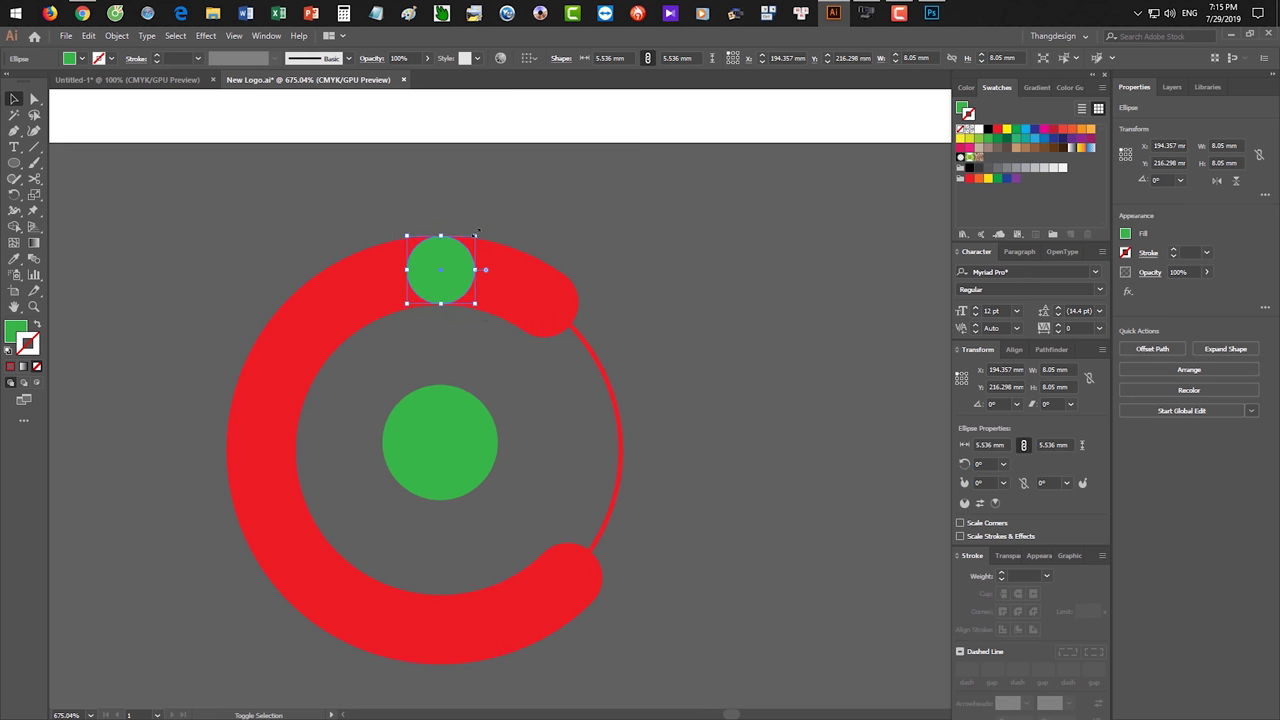
{"action": "left_click", "coordinate": [604, 272]}
{"action": "left_click_drag", "start_coordinate": [443, 273], "coordinate": [592, 352]}
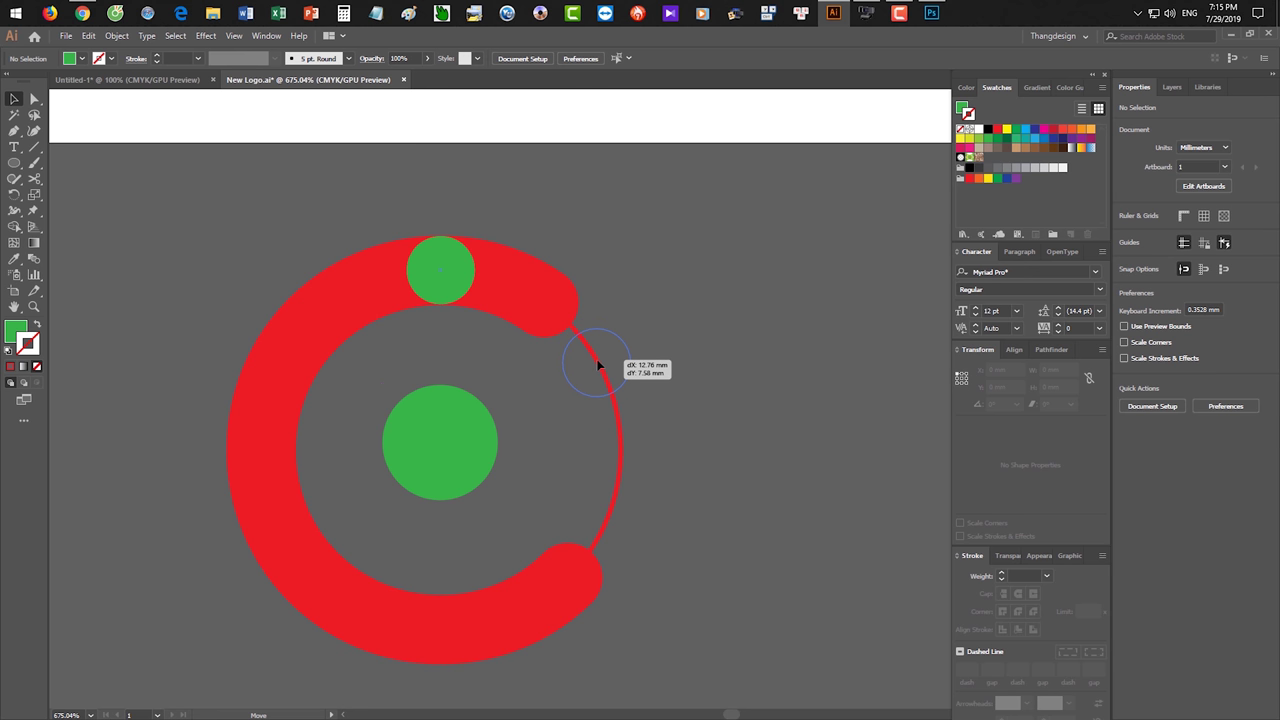
- Set the 5.536 mm green dot on the ring's right edge, cancelling the trial rotation about the centre
{"action": "left_click_drag", "start_coordinate": [592, 353], "coordinate": [597, 362]}
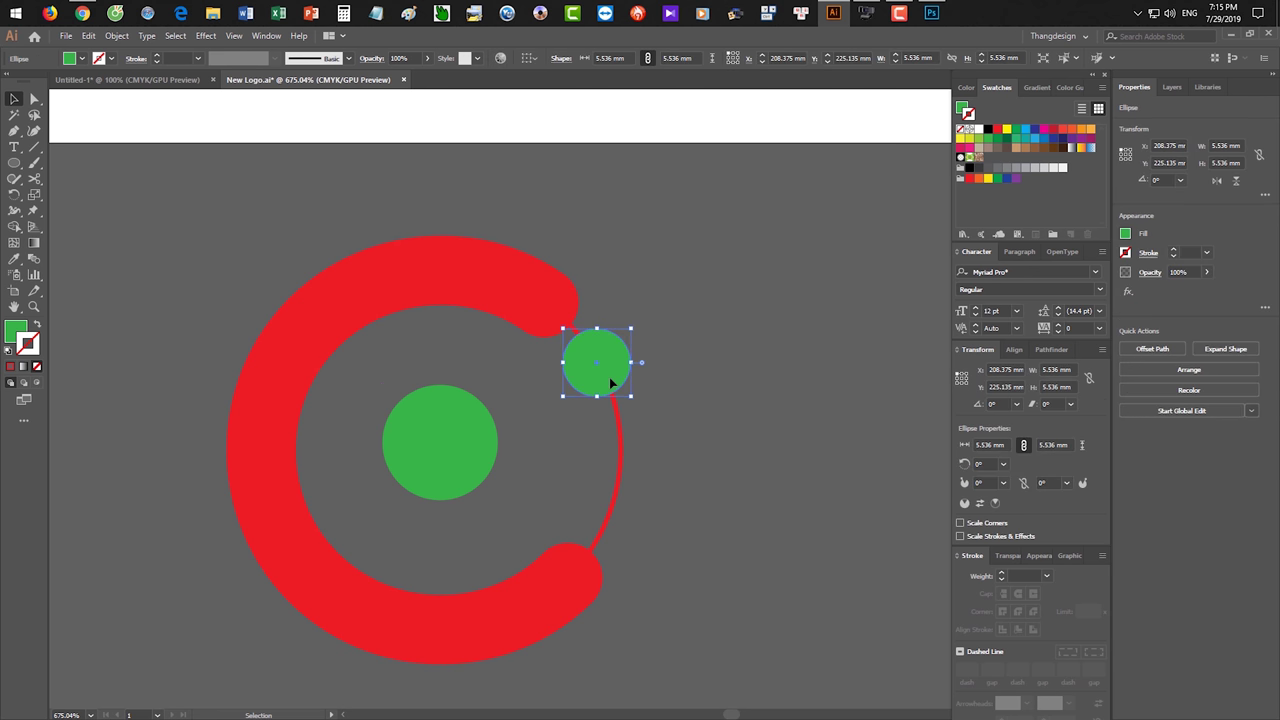
{"action": "key", "text": "r"}
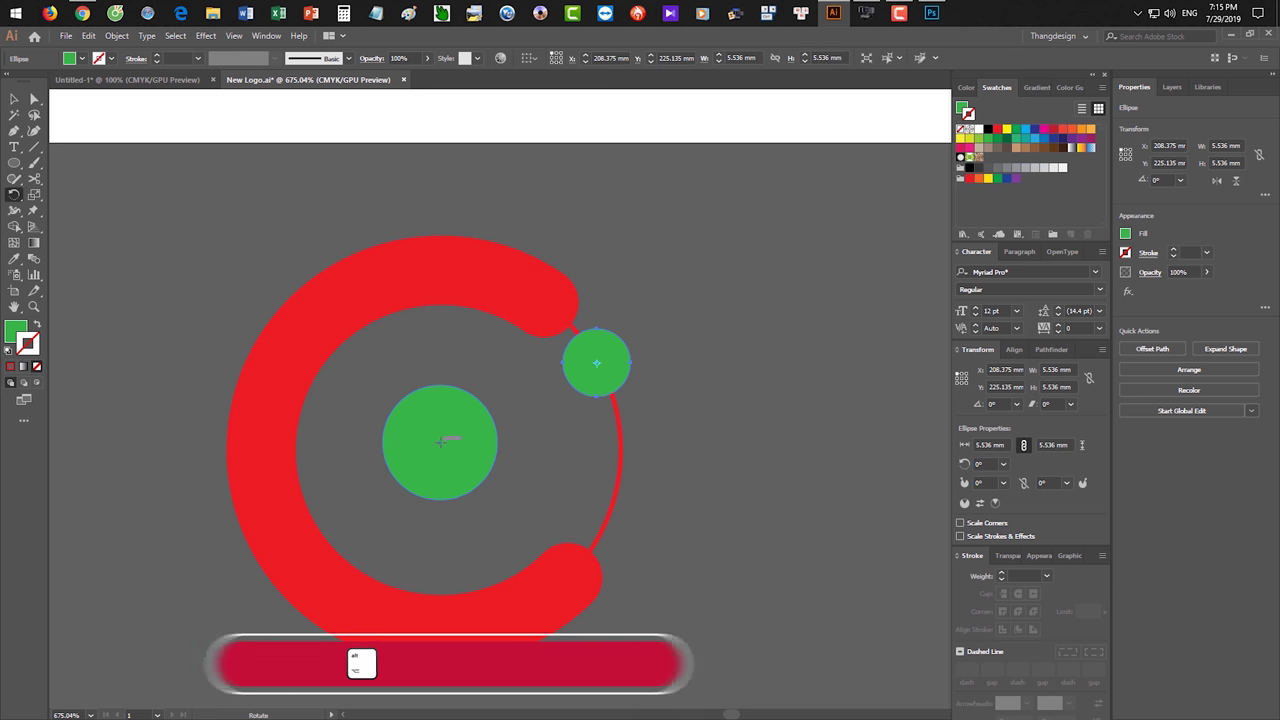
{"action": "left_click", "coordinate": [438, 441], "text": "alt"}
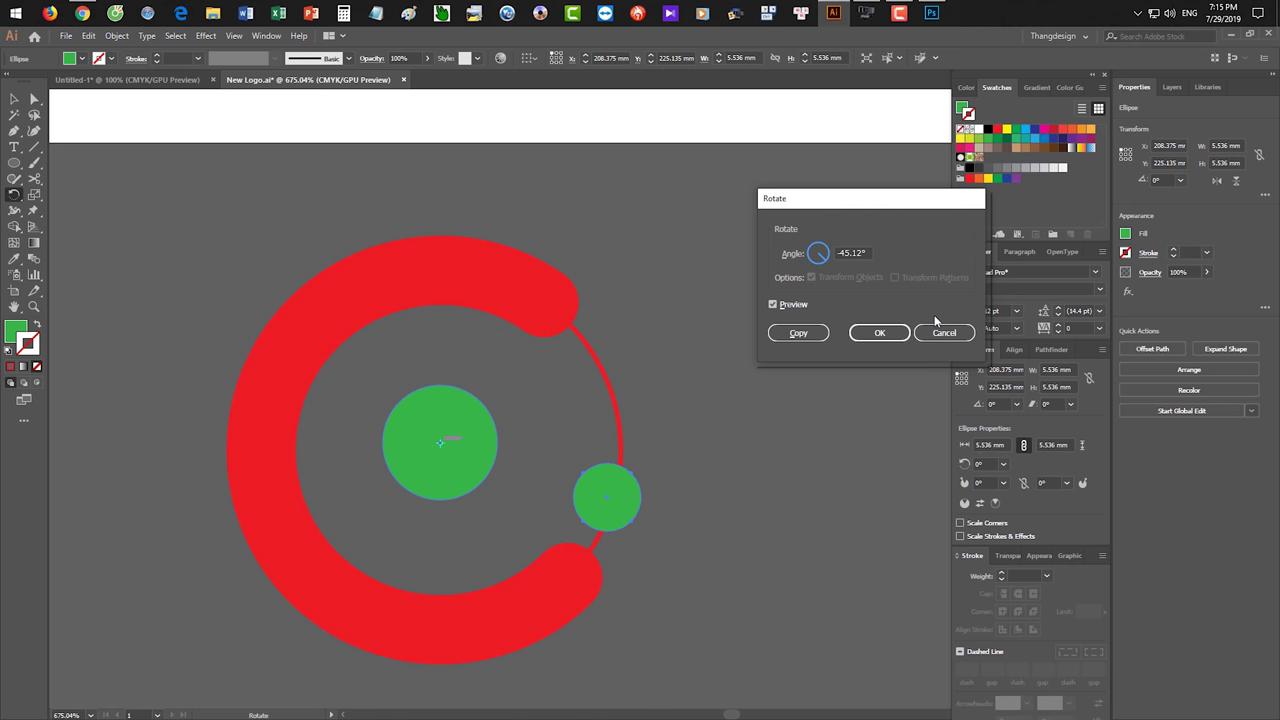
{"action": "key", "text": "Escape"}
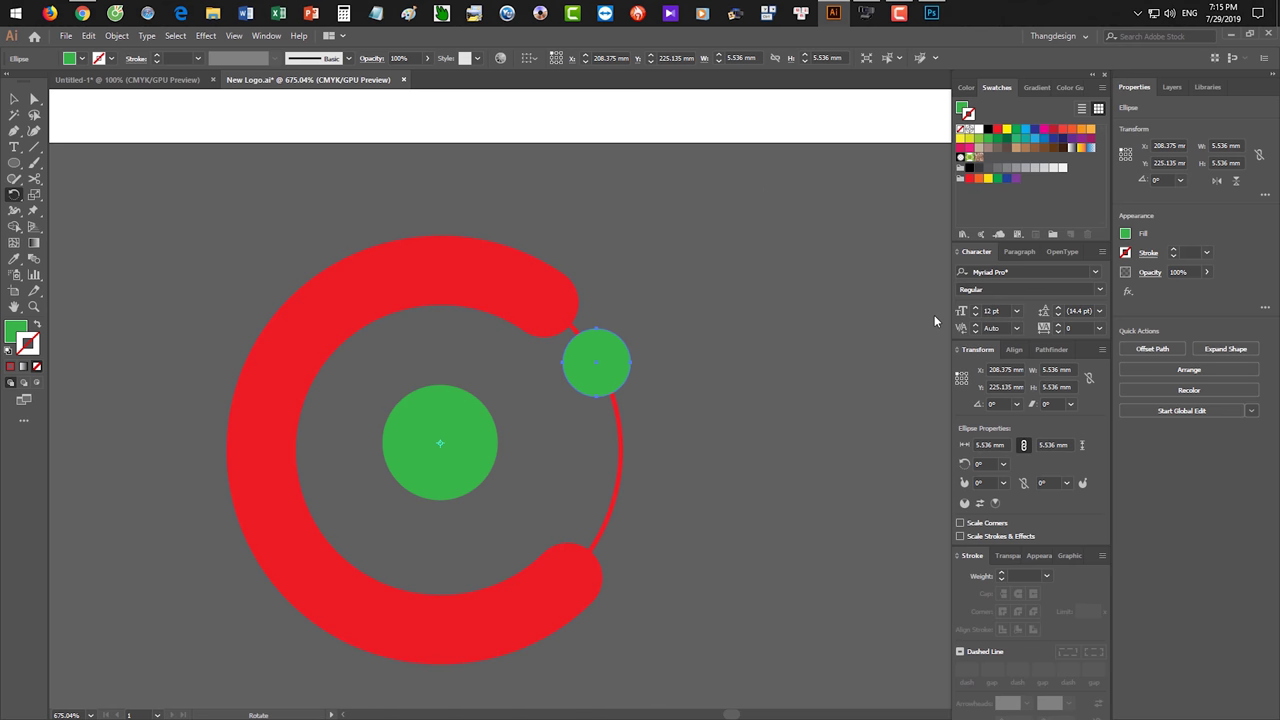
{"action": "key", "text": "z"}
{"action": "left_click", "coordinate": [718, 259], "text": "alt"}
{"action": "left_click_drag", "start_coordinate": [718, 259], "coordinate": [614, 369]}
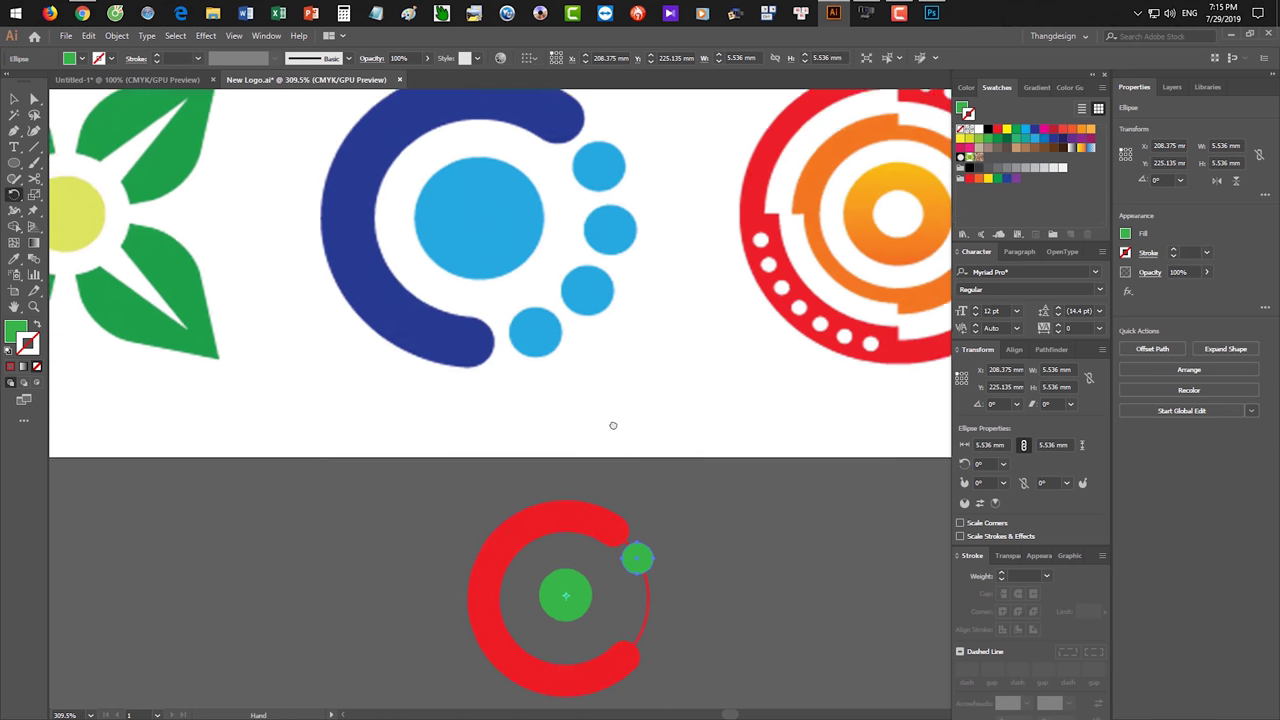
- Zoom to the blue C reference logo, draw a first line, and set the small circle to no fill
{"action": "mouse_move", "coordinate": [645, 532]}
{"action": "left_mouse_down"}
{"action": "mouse_move", "coordinate": [730, 310]}
{"action": "mouse_move", "coordinate": [549, 386]}
{"action": "left_mouse_up"}
{"action": "left_click_drag", "start_coordinate": [640, 345], "coordinate": [782, 424]}
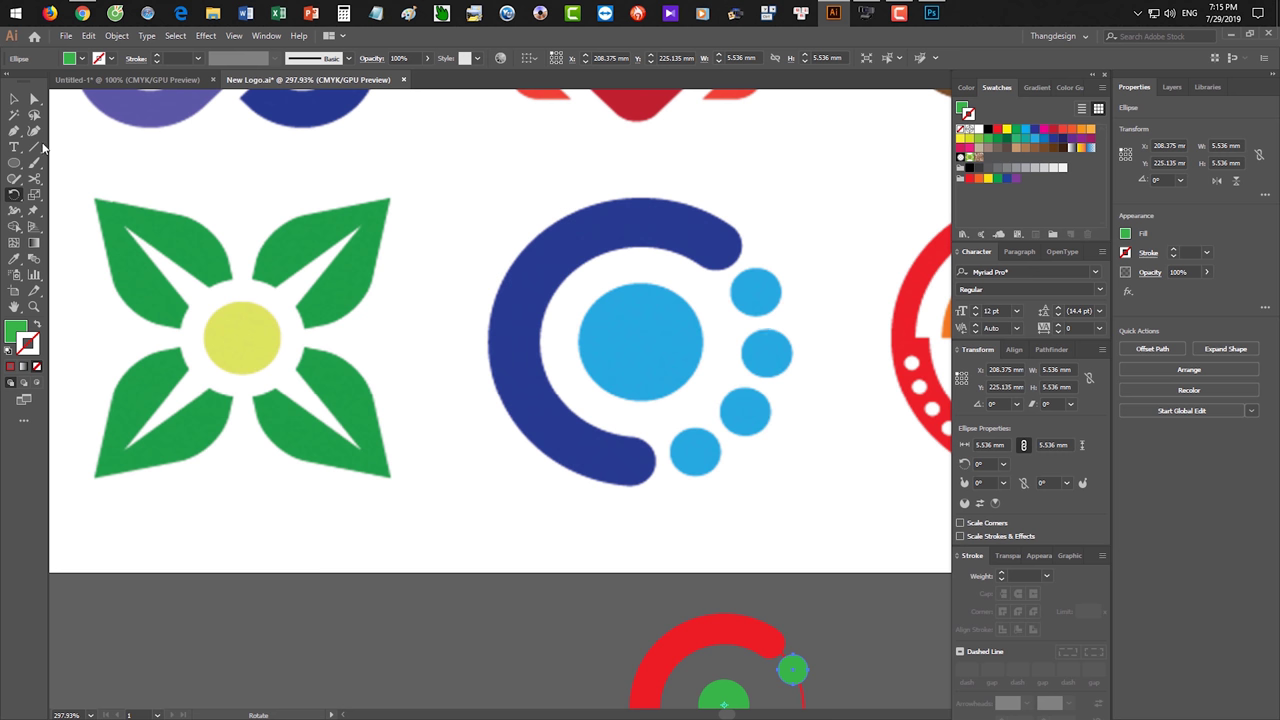
{"action": "left_click", "coordinate": [40, 147]}
{"action": "left_click_drag", "start_coordinate": [846, 270], "coordinate": [375, 410]}
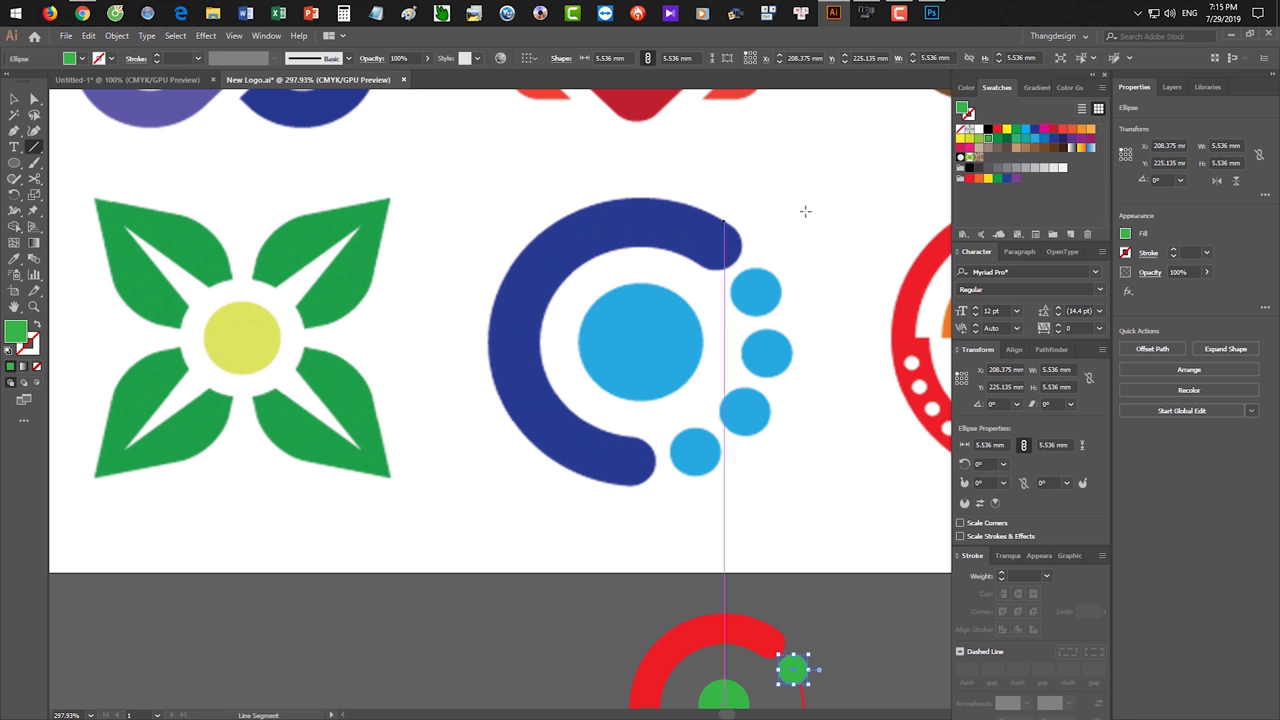
{"action": "key", "text": "shift+x"}
{"action": "left_click", "coordinate": [987, 130]}
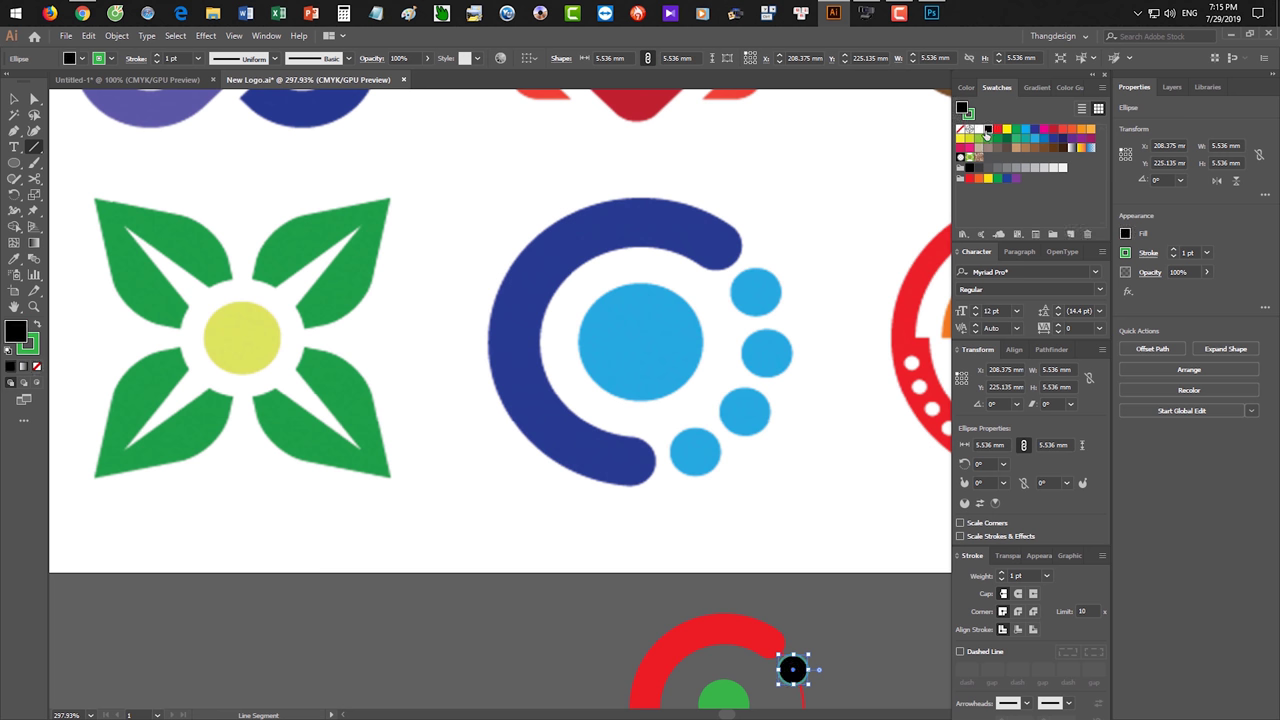
{"action": "key", "text": "shift+x"}
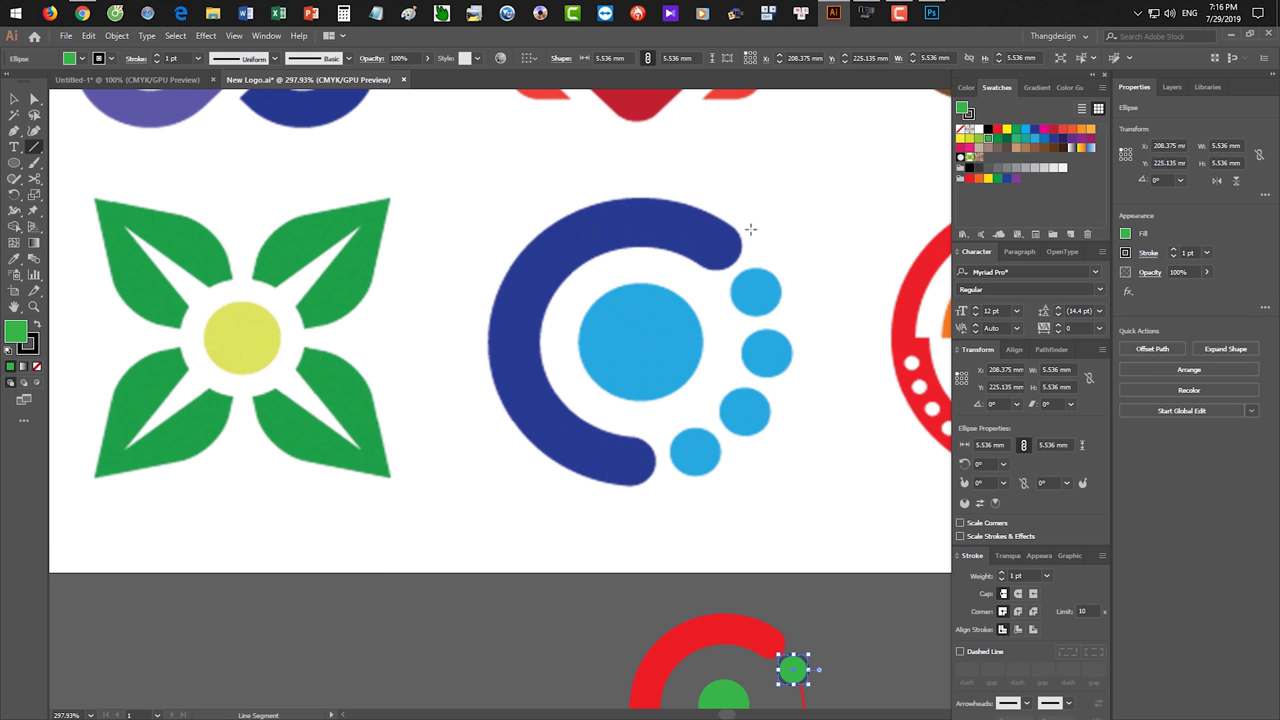
{"action": "key", "text": "slash"}
- Draw five more lines radiating from the blue logo's centre through its dots
{"action": "left_click_drag", "start_coordinate": [852, 251], "coordinate": [482, 408]}
{"action": "left_click_drag", "start_coordinate": [895, 362], "coordinate": [375, 318]}
{"action": "left_click_drag", "start_coordinate": [843, 473], "coordinate": [427, 198]}
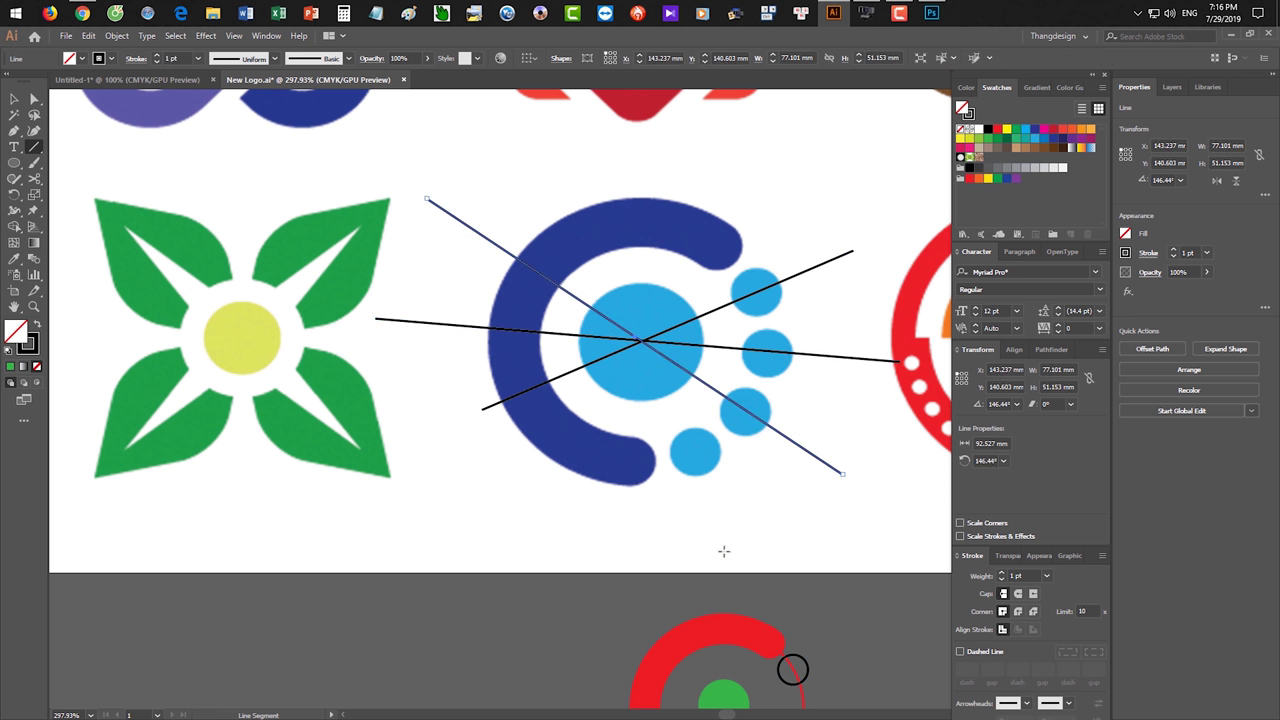
{"action": "left_click_drag", "start_coordinate": [725, 551], "coordinate": [515, 268]}
{"action": "left_click_drag", "start_coordinate": [800, 691], "coordinate": [748, 469]}
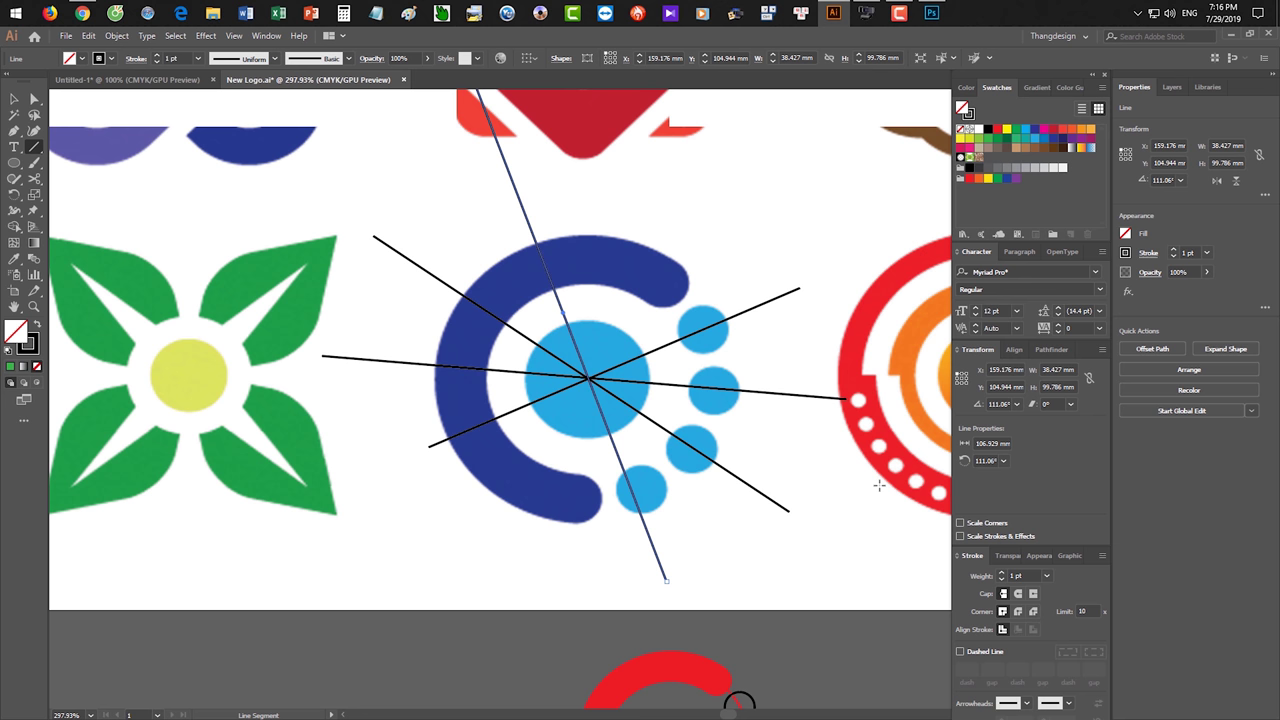
{"action": "scroll", "coordinate": [771, 597], "scroll_direction": "down", "scroll_amount": 3}
{"action": "scroll", "coordinate": [748, 651], "scroll_direction": "up", "scroll_amount": 3}
{"action": "scroll", "coordinate": [751, 363], "scroll_direction": "up", "scroll_amount": 2}
{"action": "key", "text": "v"}
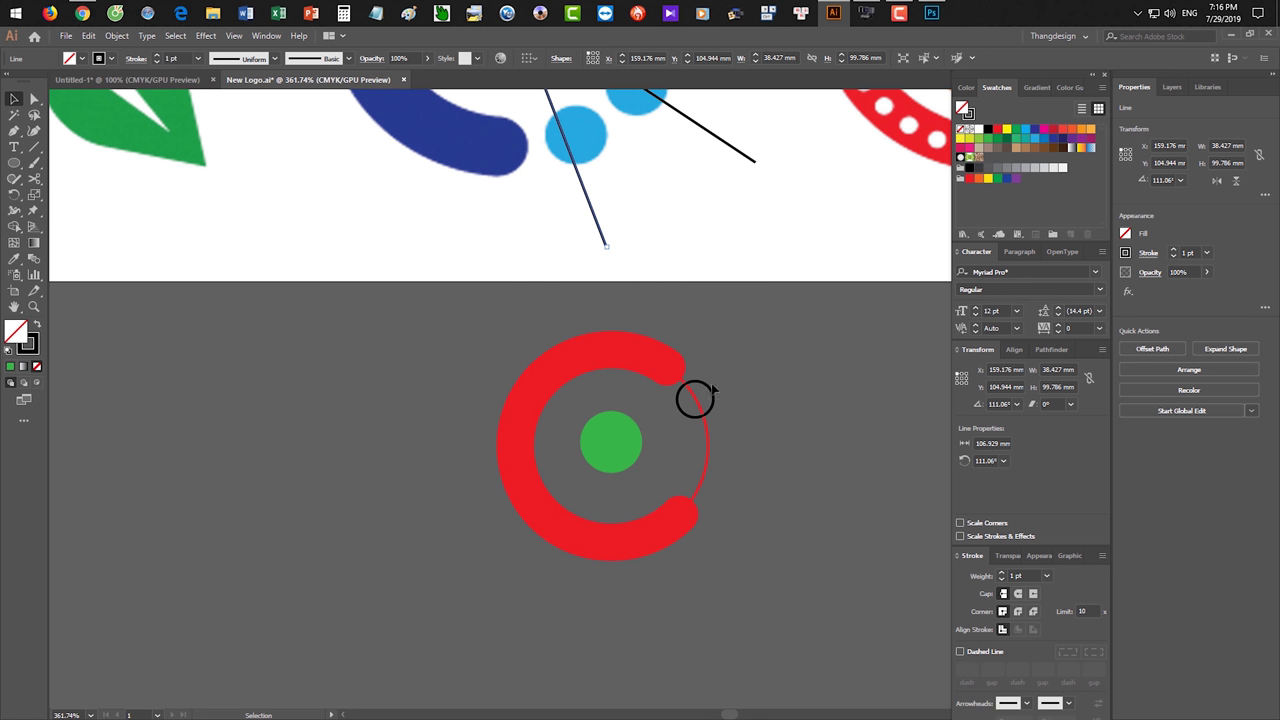
- Give the small outline circle a black fill
{"action": "left_click", "coordinate": [709, 387]}
{"action": "key", "text": "shift+x"}
{"action": "left_click", "coordinate": [764, 411]}
{"action": "scroll", "coordinate": [764, 420], "scroll_direction": "up", "scroll_amount": 1}
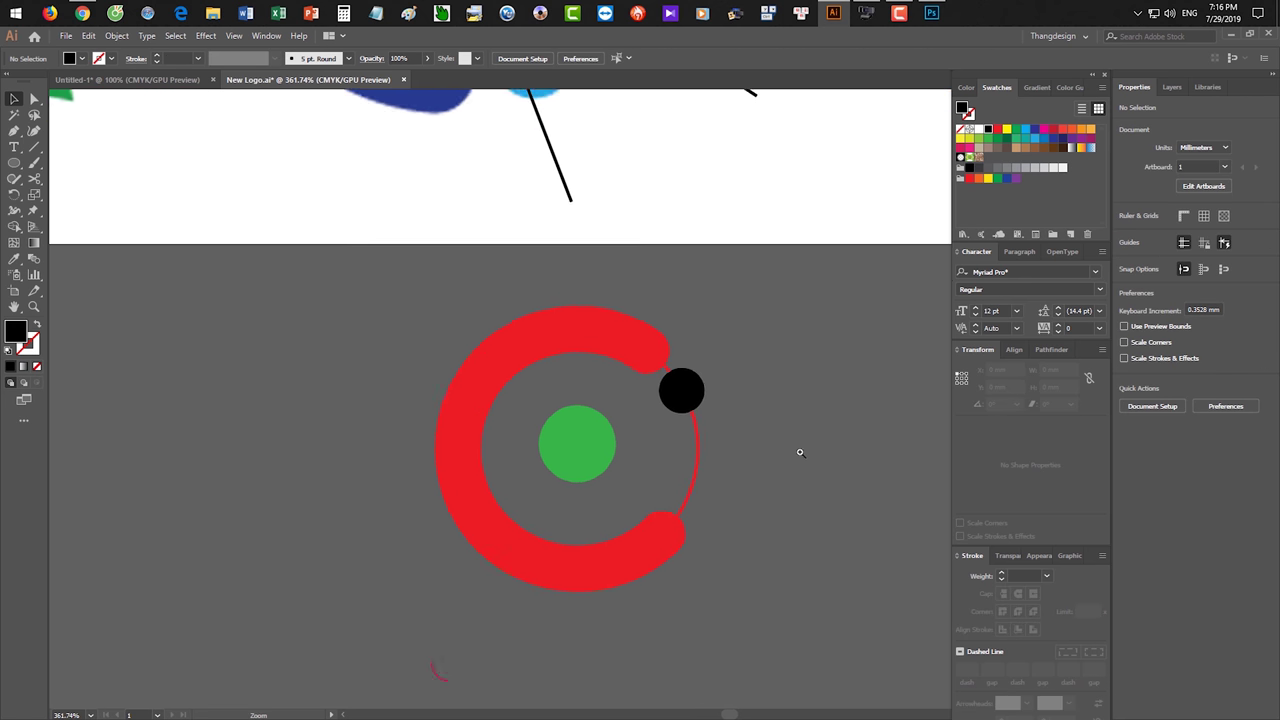
{"action": "left_click", "coordinate": [688, 398]}
- Rotate-copy the black dot by 36° around the green centre, repeating with Ctrl+D for ten dots
{"action": "key", "text": "r"}
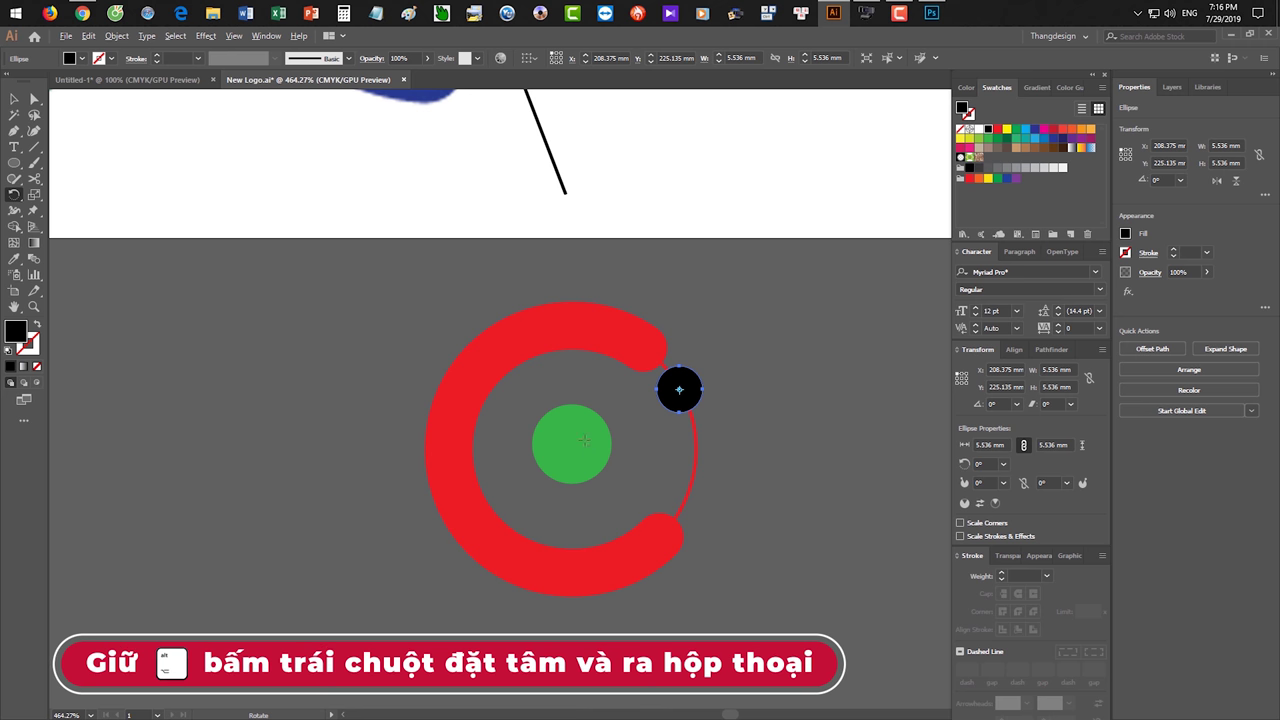
{"action": "left_click", "coordinate": [572, 443], "text": "alt"}
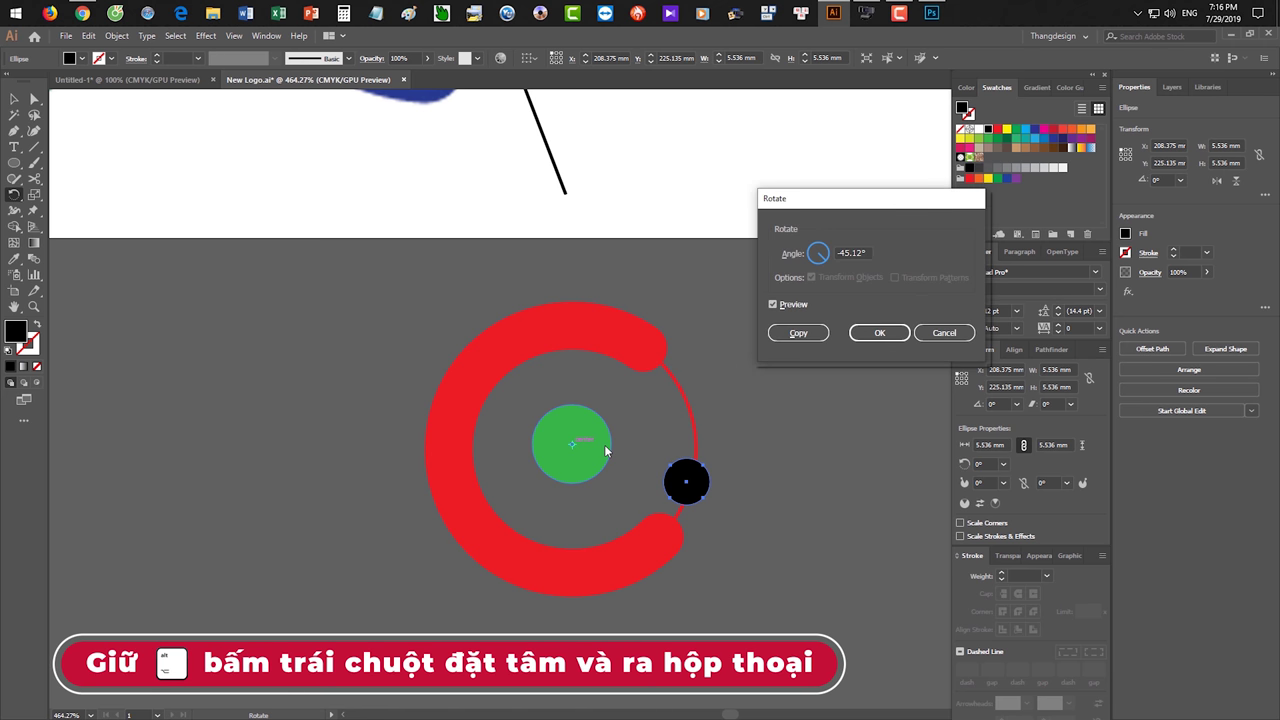
{"action": "left_click", "coordinate": [852, 253]}
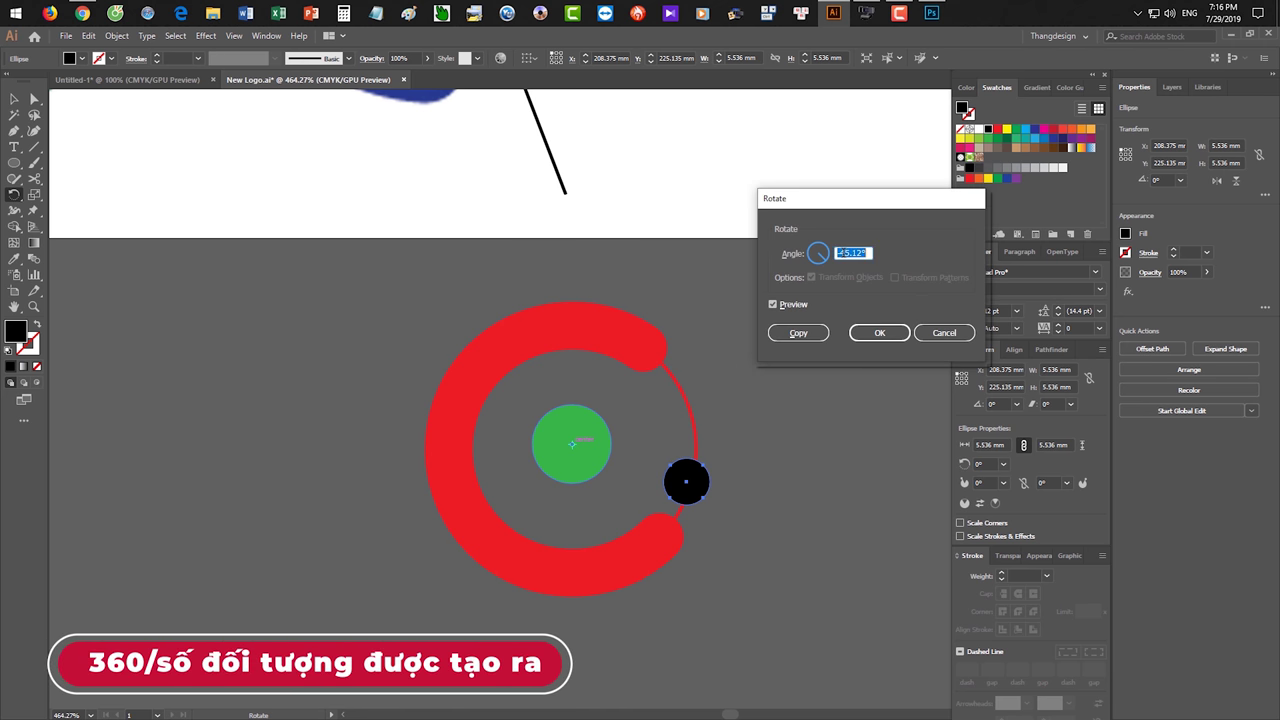
{"action": "type", "text": "36"}
{"action": "type", "text": "0"}
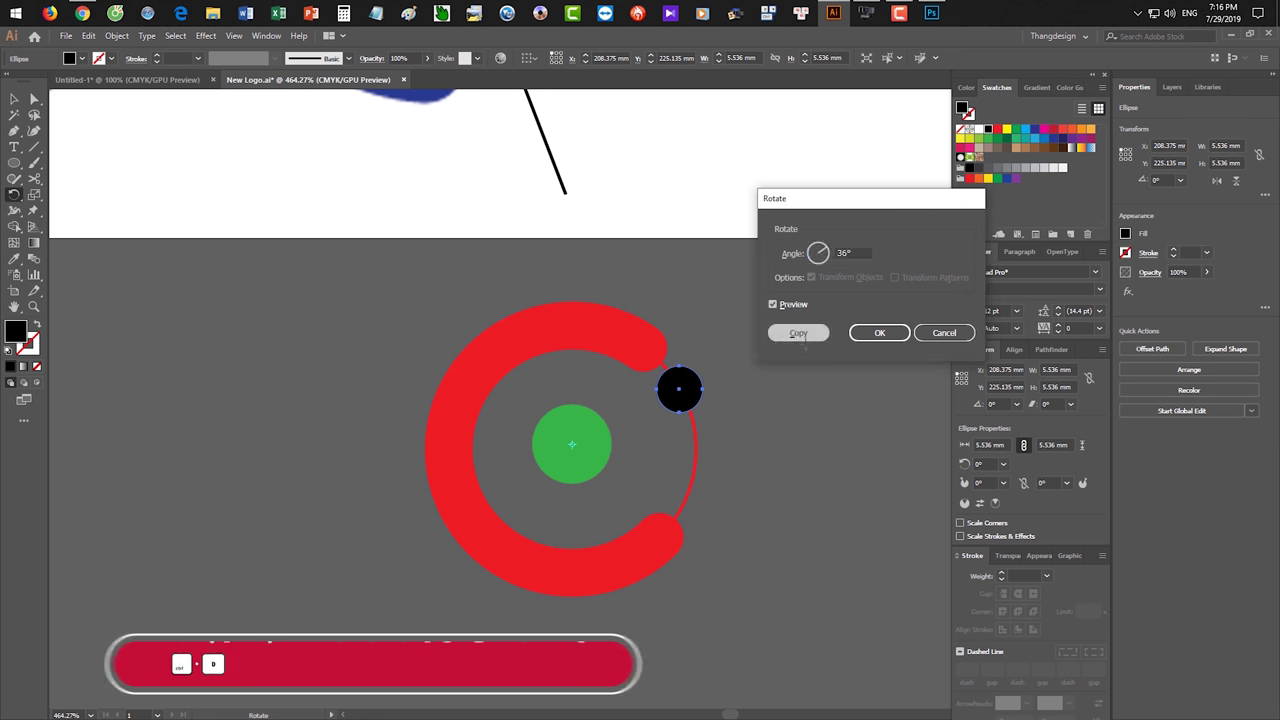
{"action": "left_click", "coordinate": [798, 333]}
{"action": "key", "text": "ctrl+d"}
{"action": "key", "text": "ctrl+d"}
{"action": "key", "text": "ctrl+d"}
{"action": "key", "text": "ctrl+d"}
{"action": "key", "text": "ctrl+d"}
{"action": "key", "text": "ctrl+d"}
{"action": "key", "text": "ctrl+d"}
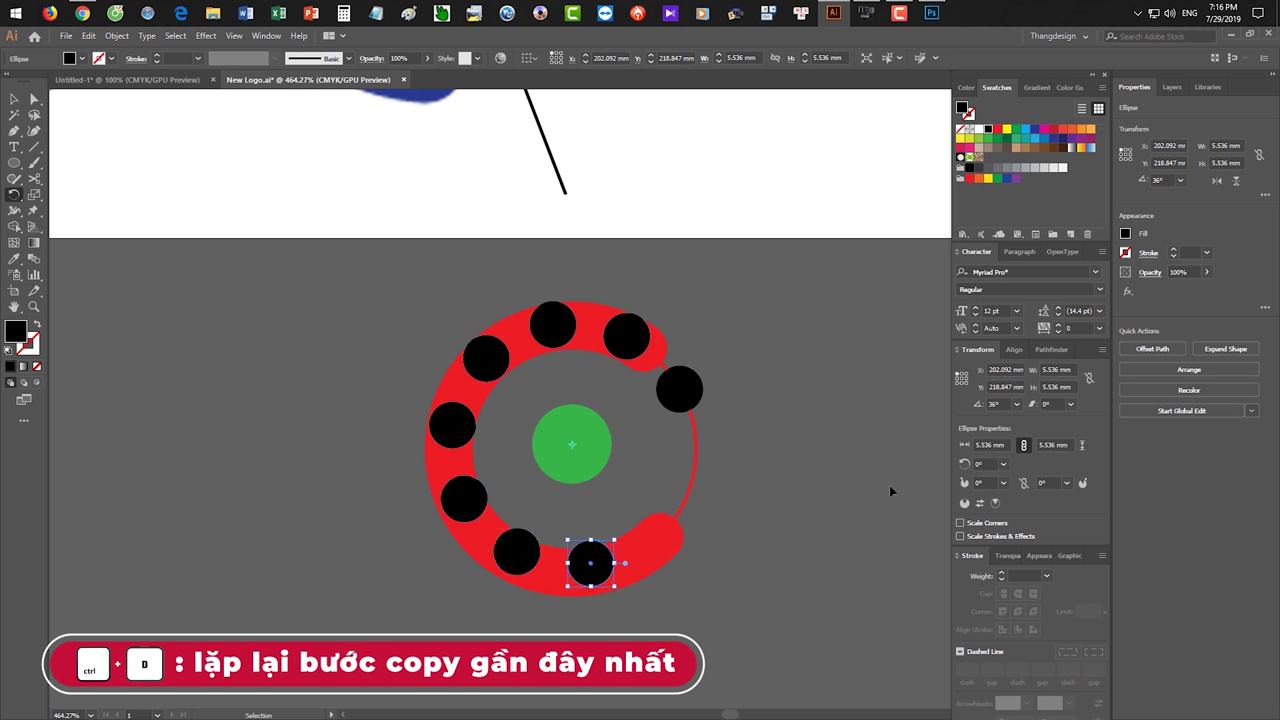
{"action": "key", "text": "ctrl+d"}
{"action": "key", "text": "ctrl+d"}
{"action": "key", "text": "ctrl+shift+a"}
{"action": "key", "text": "b"}
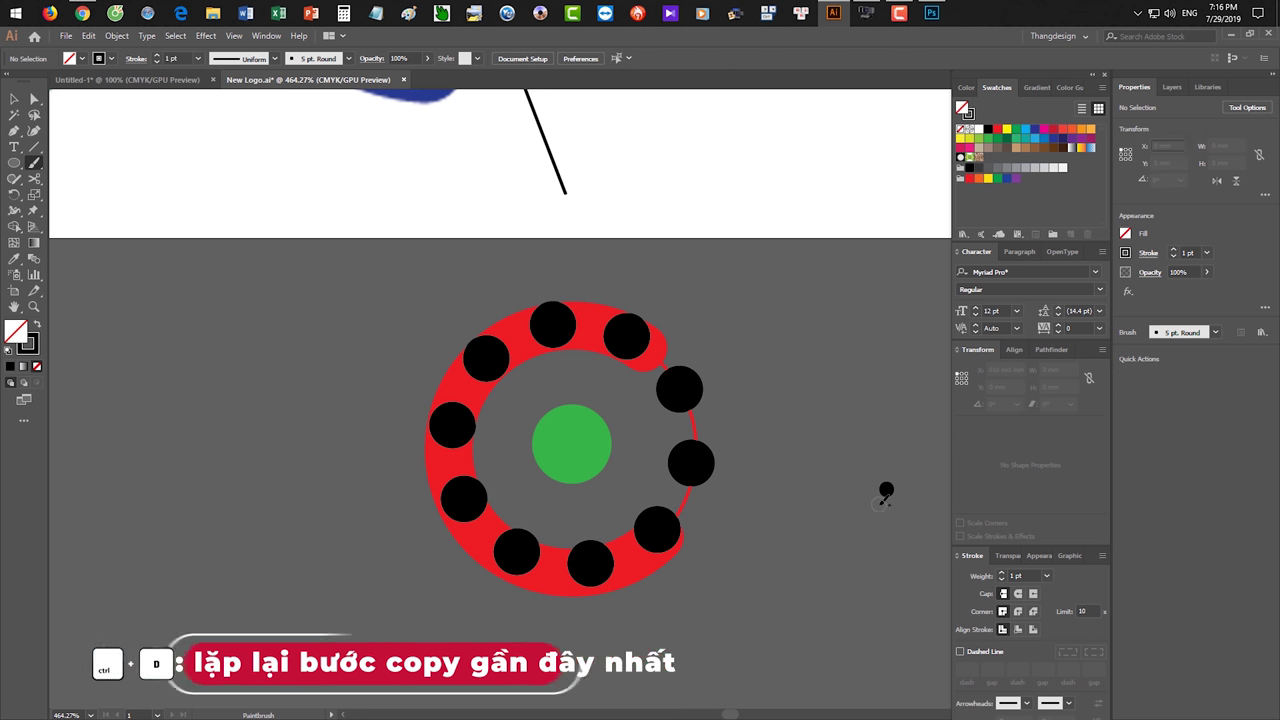
{"action": "key", "text": "v"}
{"action": "key", "text": "ctrl+z"}
{"action": "left_click", "coordinate": [852, 468]}
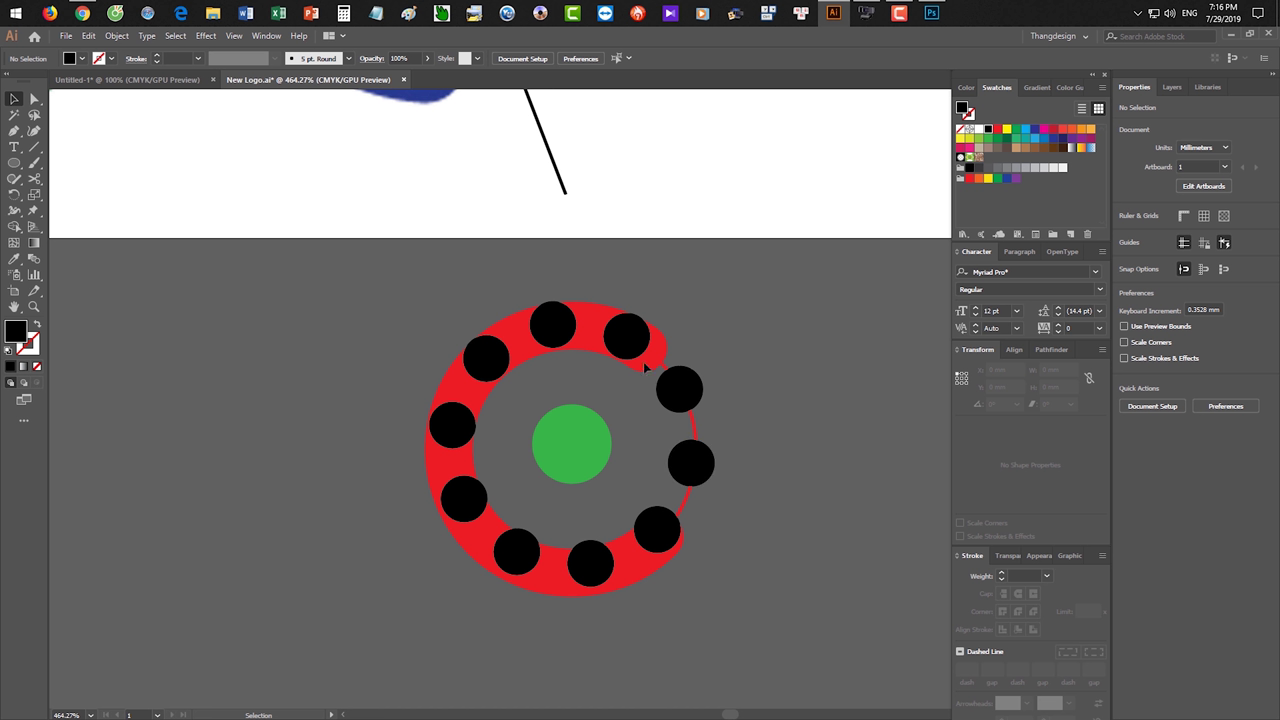
- Zoom in on the red ring and nudge the black dot on its right
{"action": "mouse_move", "coordinate": [799, 438]}
{"action": "left_mouse_down"}
{"action": "mouse_move", "coordinate": [680, 421]}
{"action": "mouse_move", "coordinate": [719, 441]}
{"action": "left_mouse_up"}
{"action": "scroll", "coordinate": [716, 470], "scroll_direction": "down", "scroll_amount": 3}
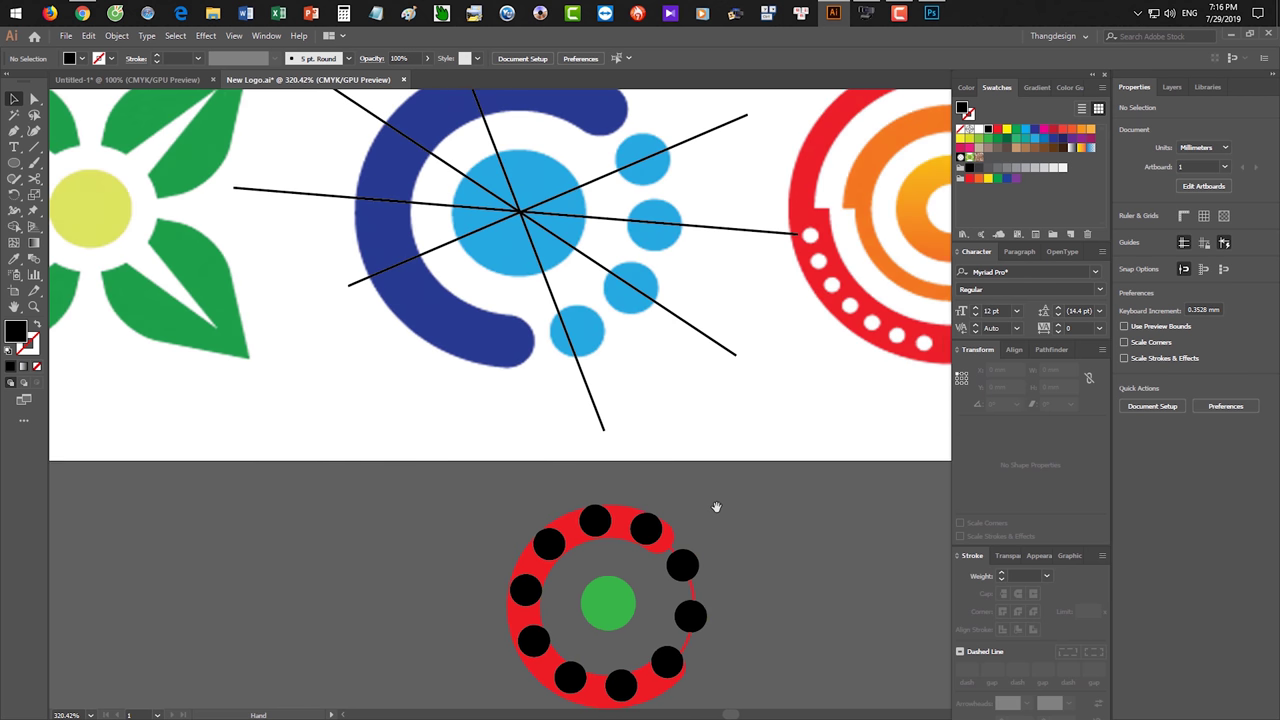
{"action": "scroll", "coordinate": [623, 257], "scroll_direction": "down", "scroll_amount": 2}
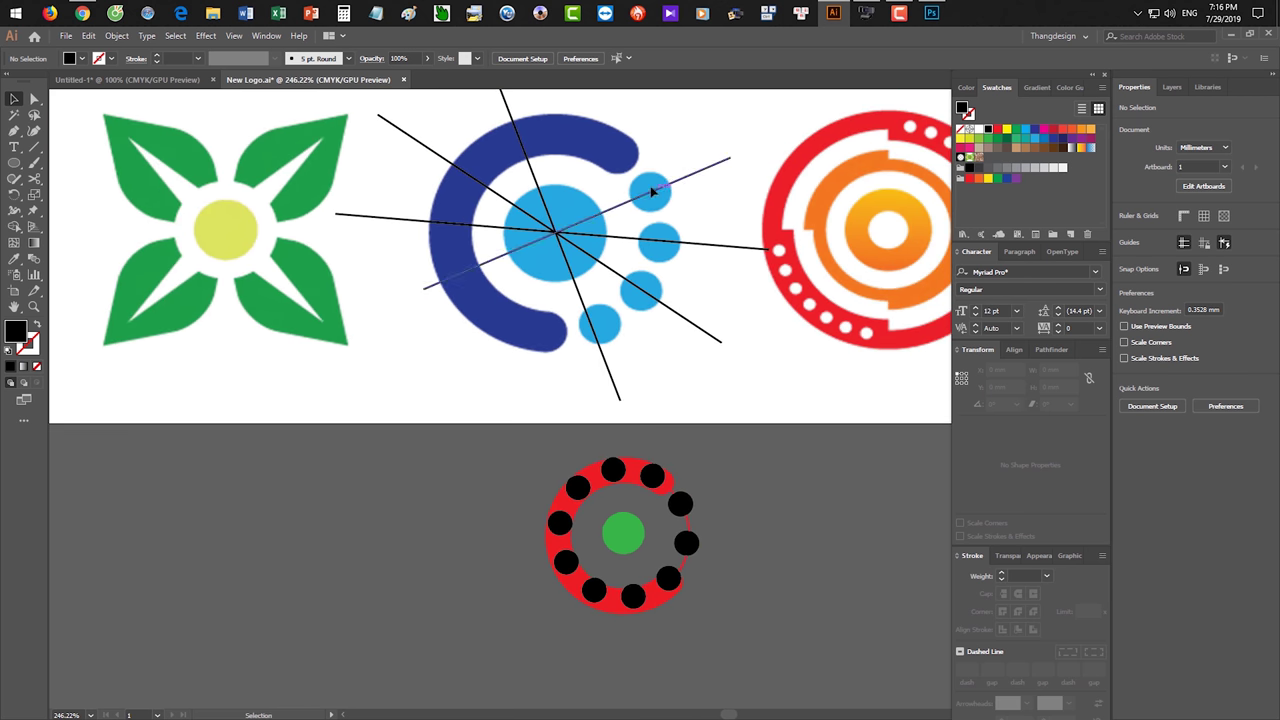
{"action": "left_click", "coordinate": [727, 538]}
{"action": "left_click_drag", "start_coordinate": [800, 551], "coordinate": [773, 405]}
{"action": "left_click_drag", "start_coordinate": [660, 377], "coordinate": [722, 392]}
{"action": "left_click", "coordinate": [522, 289]}
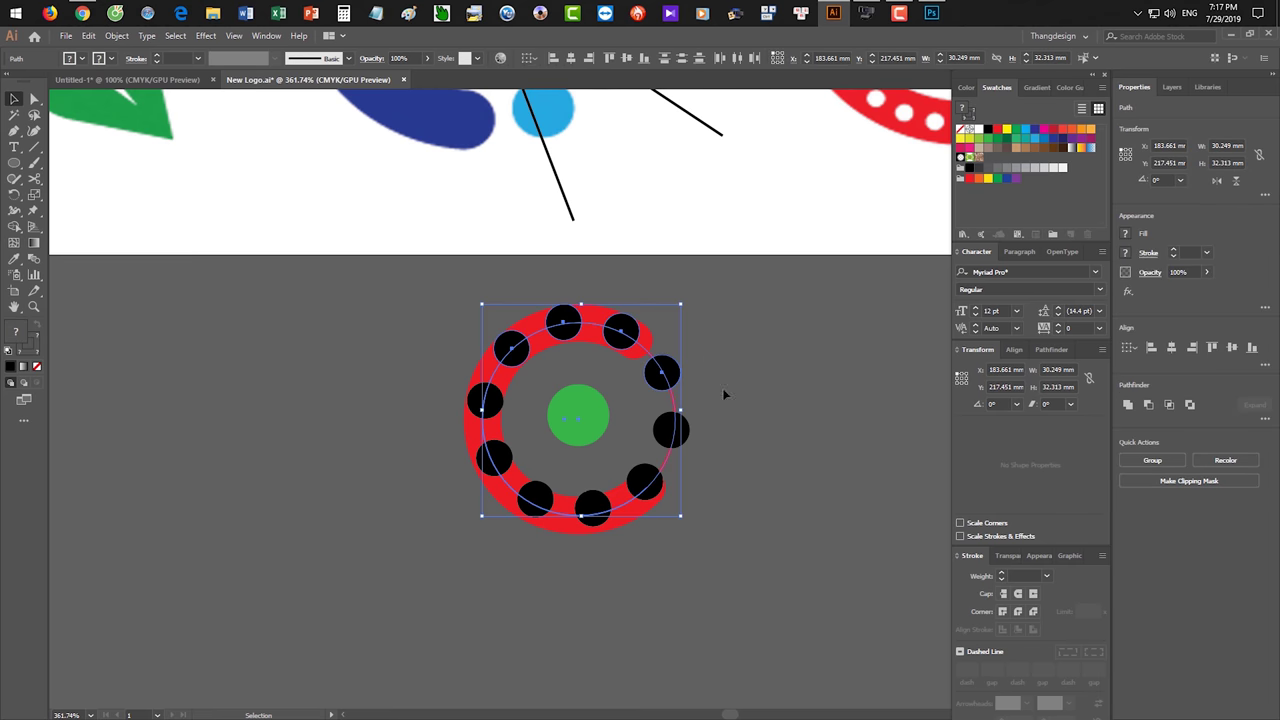
{"action": "scroll", "coordinate": [722, 392], "scroll_direction": "up", "scroll_amount": 2}
- Delete the ring, then marquee-select and delete the remaining black dots in batches
{"action": "key", "text": "Delete"}
{"action": "left_click_drag", "start_coordinate": [660, 513], "coordinate": [662, 516]}
{"action": "key", "text": "Delete"}
{"action": "left_click_drag", "start_coordinate": [686, 661], "coordinate": [471, 569]}
{"action": "key", "text": "Delete"}
{"action": "left_click_drag", "start_coordinate": [423, 463], "coordinate": [536, 574]}
{"action": "key", "text": "Delete"}
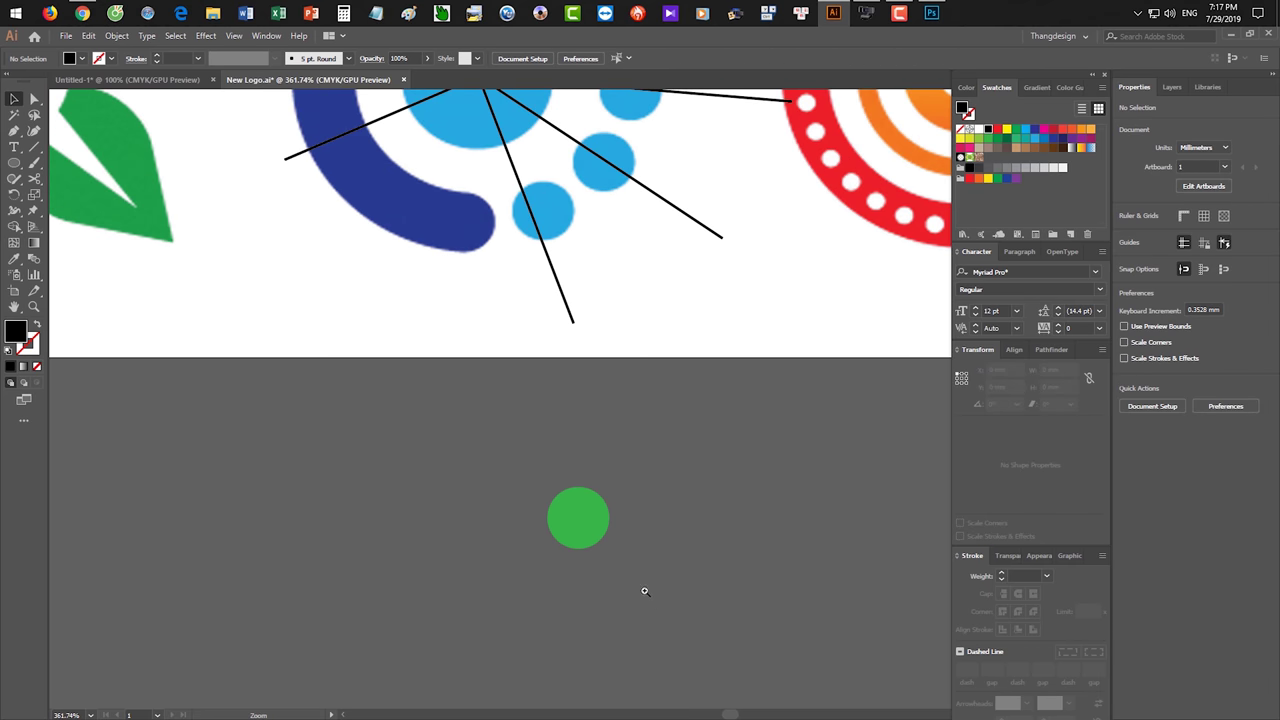
{"action": "scroll", "coordinate": [615, 591], "scroll_direction": "down", "scroll_amount": 1}
- Turn a copy of the green circle into a red outline and scale it up into an outer ring
{"action": "left_click", "coordinate": [591, 557]}
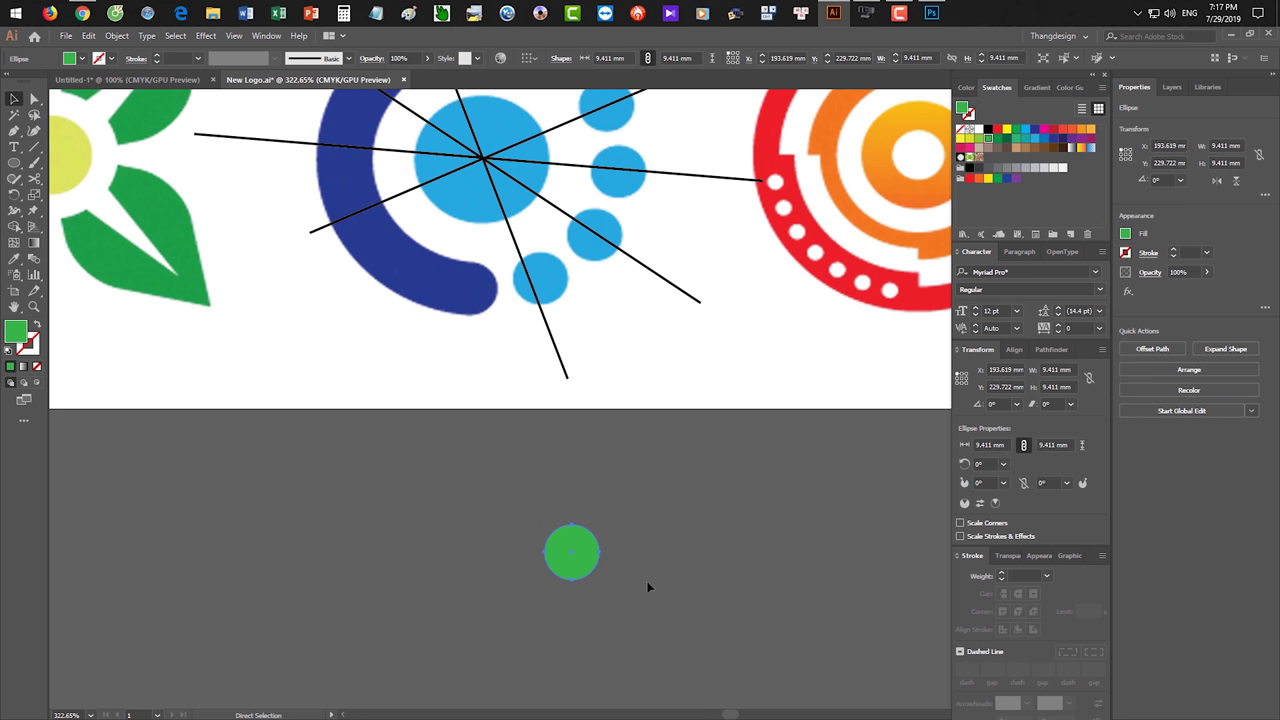
{"action": "left_click", "coordinate": [868, 440]}
{"action": "key", "text": "shift+x"}
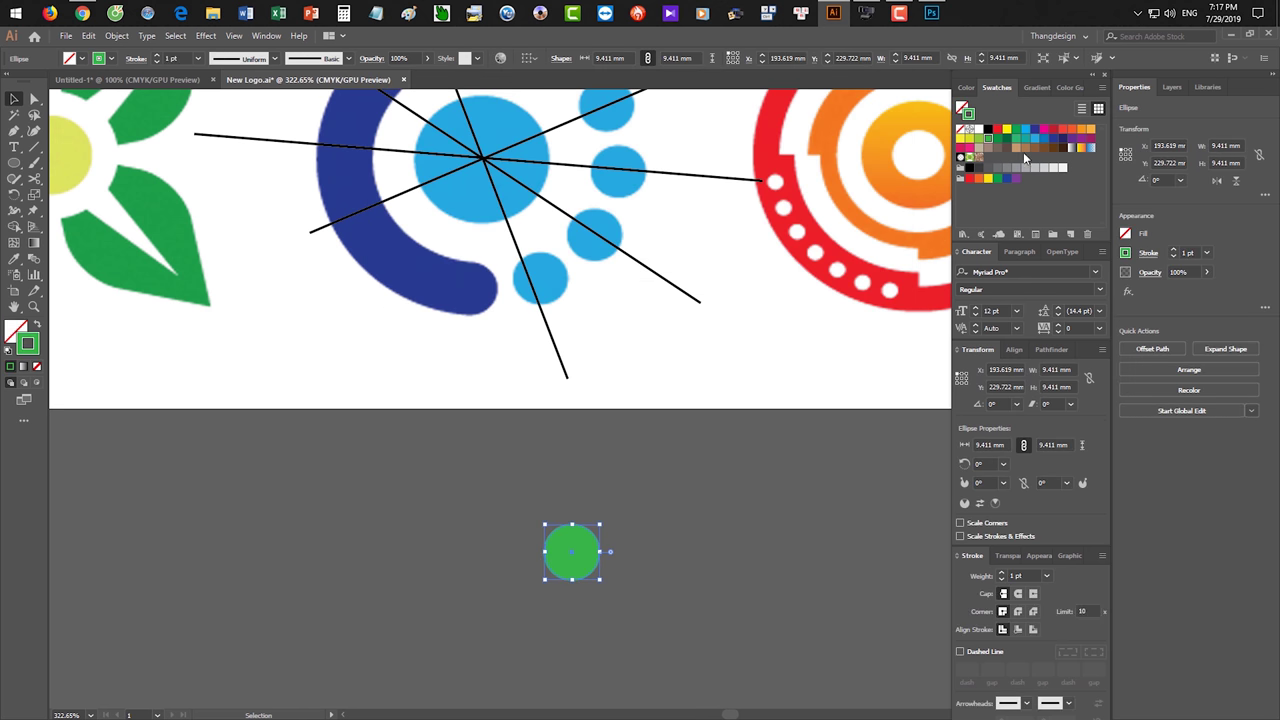
{"action": "left_click", "coordinate": [996, 131]}
{"action": "left_click_drag", "start_coordinate": [599, 524], "coordinate": [661, 490]}
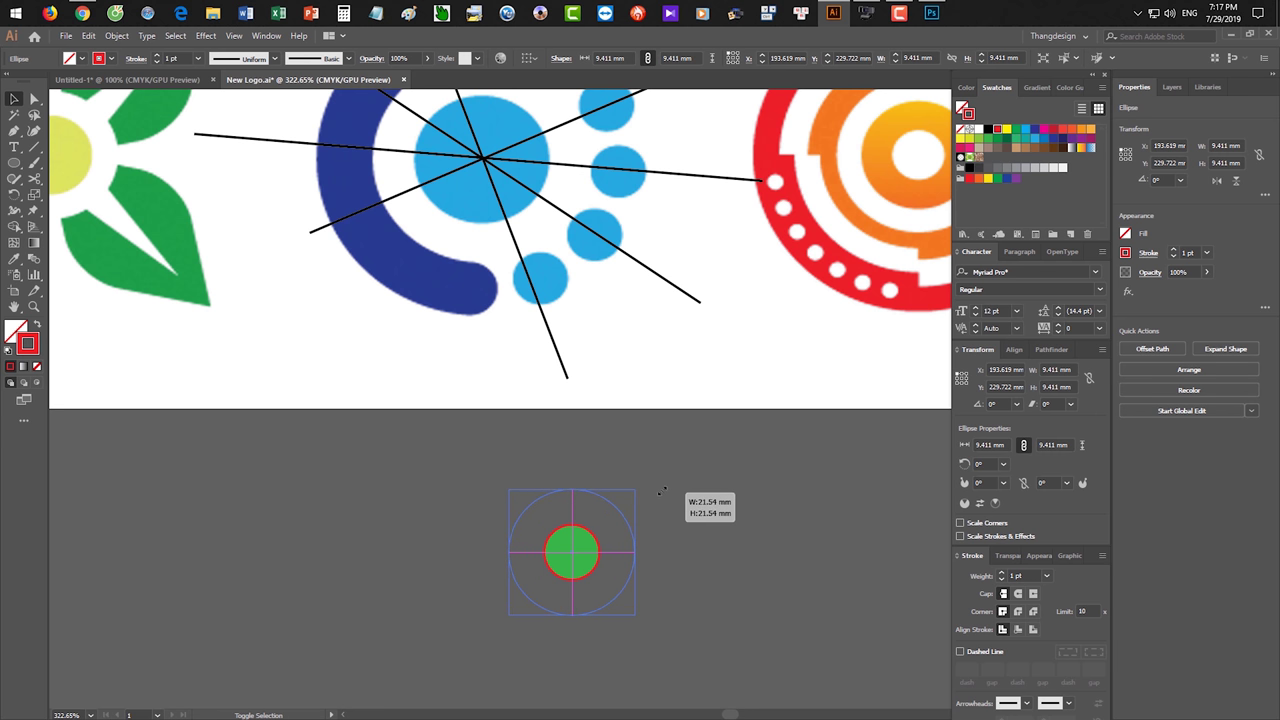
{"action": "left_click_drag", "start_coordinate": [662, 491], "coordinate": [671, 487]}
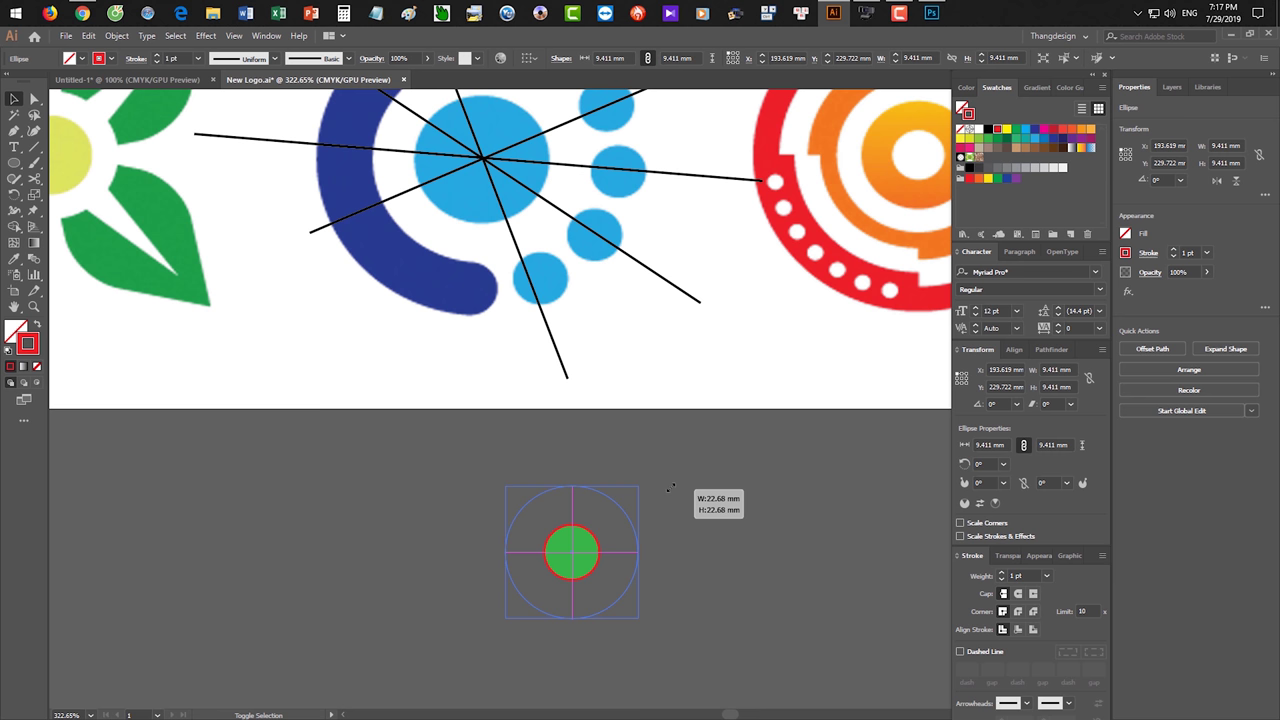
{"action": "left_click_drag", "start_coordinate": [671, 487], "coordinate": [725, 458]}
- Enlarge the green centre dot to 17.208 mm across
{"action": "left_click", "coordinate": [587, 542]}
{"action": "left_click_drag", "start_coordinate": [599, 526], "coordinate": [646, 495]}
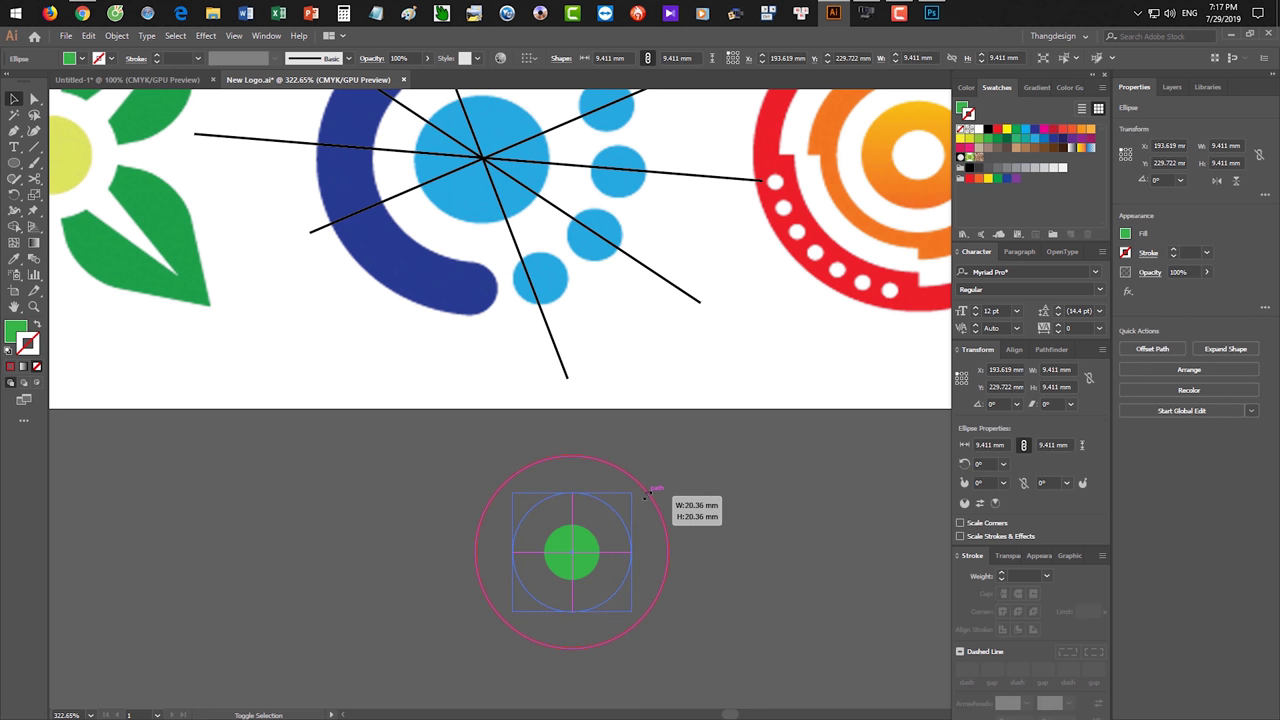
{"action": "left_click_drag", "start_coordinate": [647, 494], "coordinate": [637, 503]}
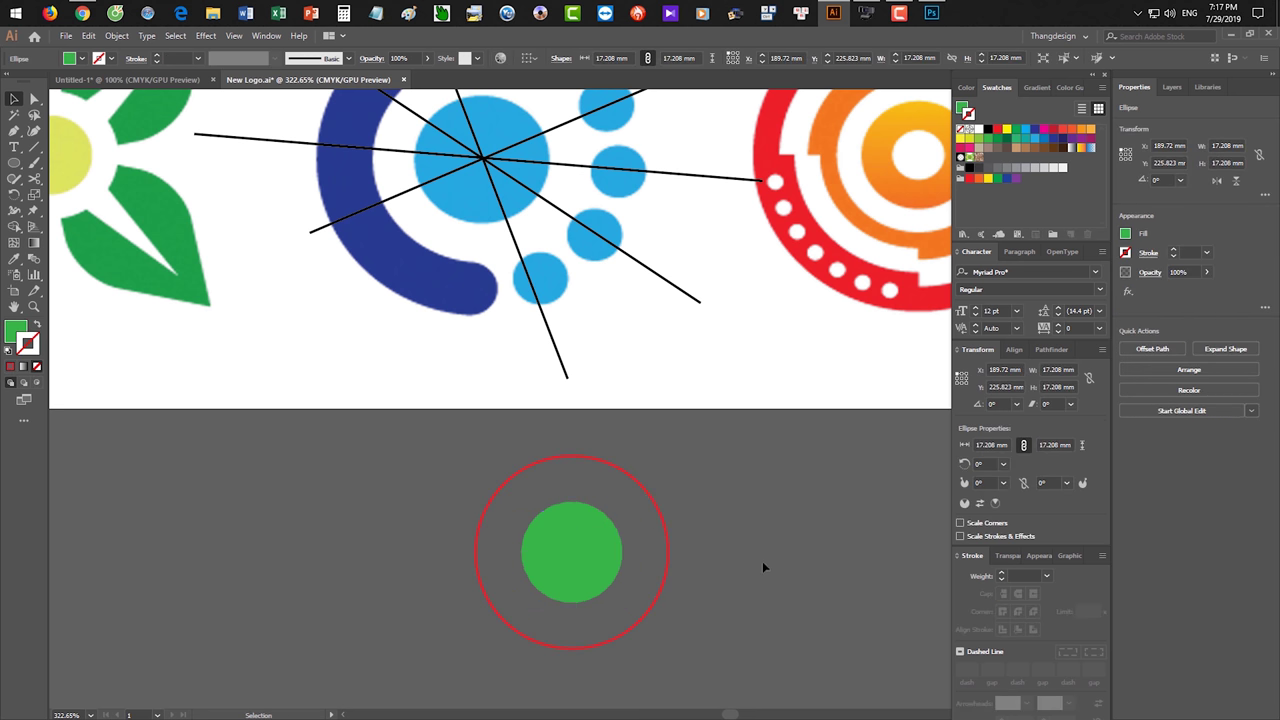
{"action": "left_click", "coordinate": [762, 565]}
{"action": "scroll", "coordinate": [727, 477], "scroll_direction": "down", "scroll_amount": 2}
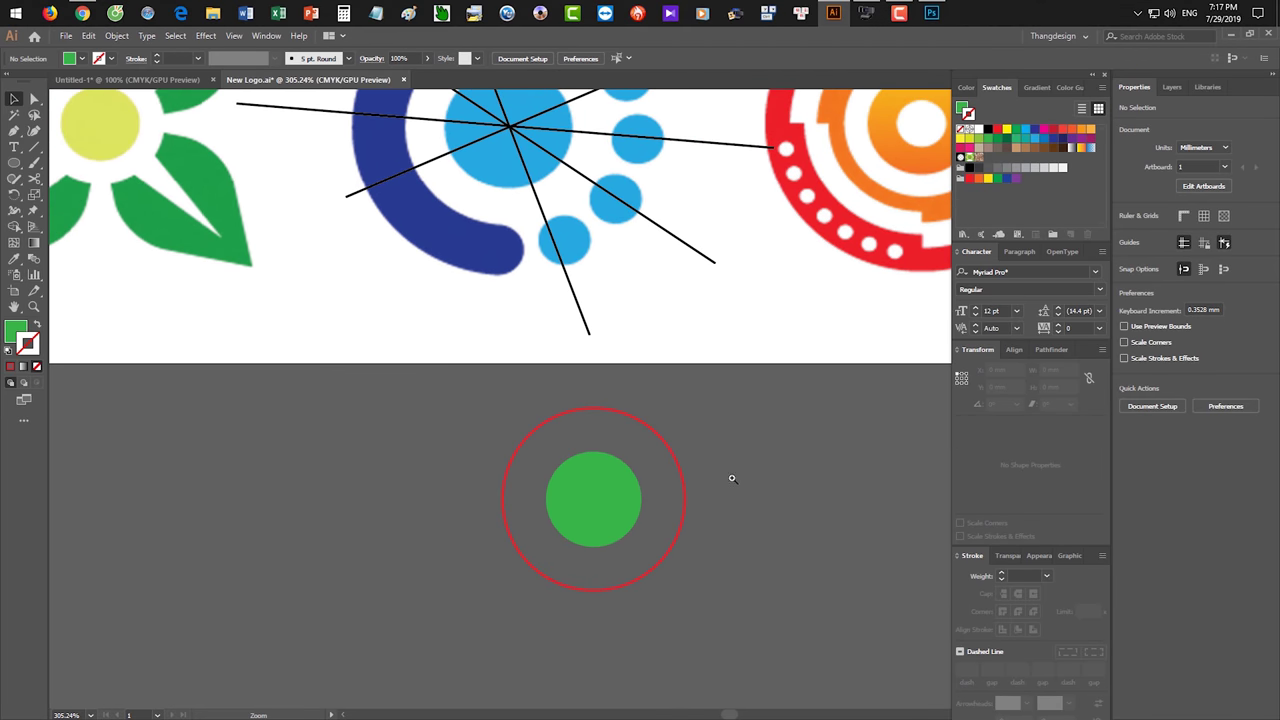
{"action": "scroll", "coordinate": [728, 477], "scroll_direction": "up", "scroll_amount": 1}
{"action": "scroll", "coordinate": [705, 462], "scroll_direction": "up", "scroll_amount": 1}
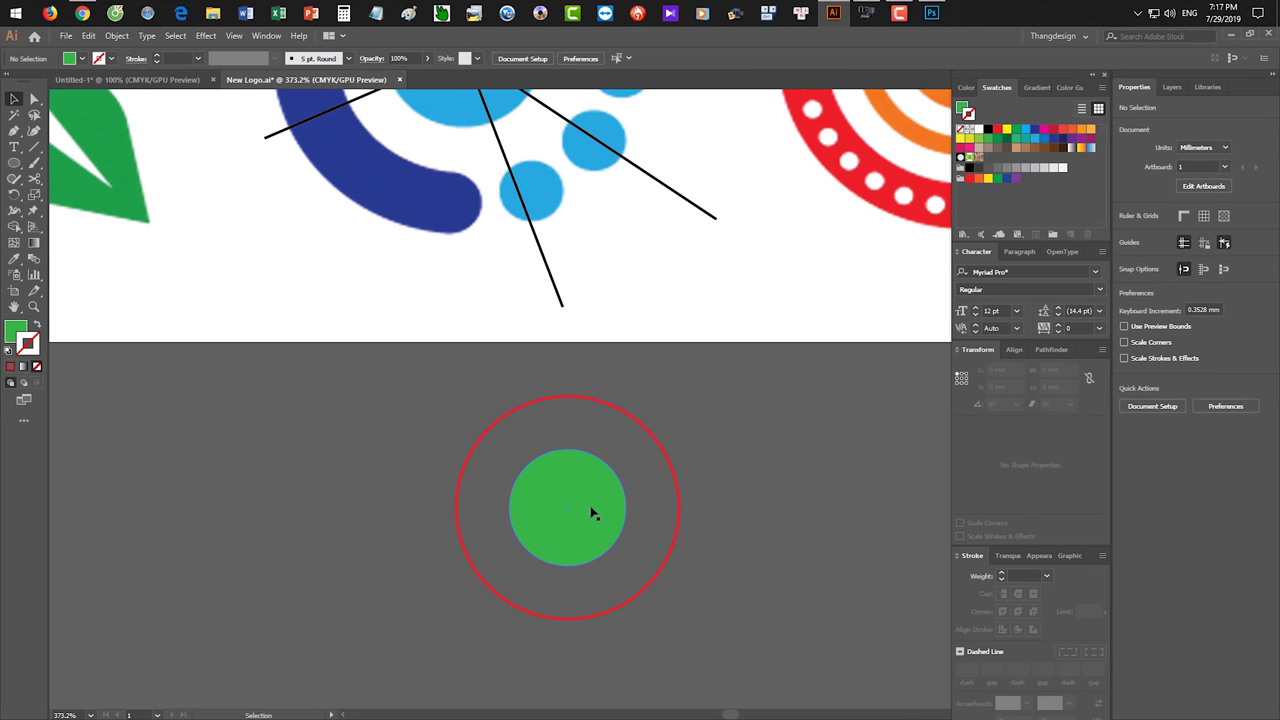
- Duplicate the green dot, shrink the copy to 6.623 mm and give it a navy fill
{"action": "left_click_drag", "start_coordinate": [591, 514], "coordinate": [825, 504]}
{"action": "left_click_drag", "start_coordinate": [860, 440], "coordinate": [824, 475]}
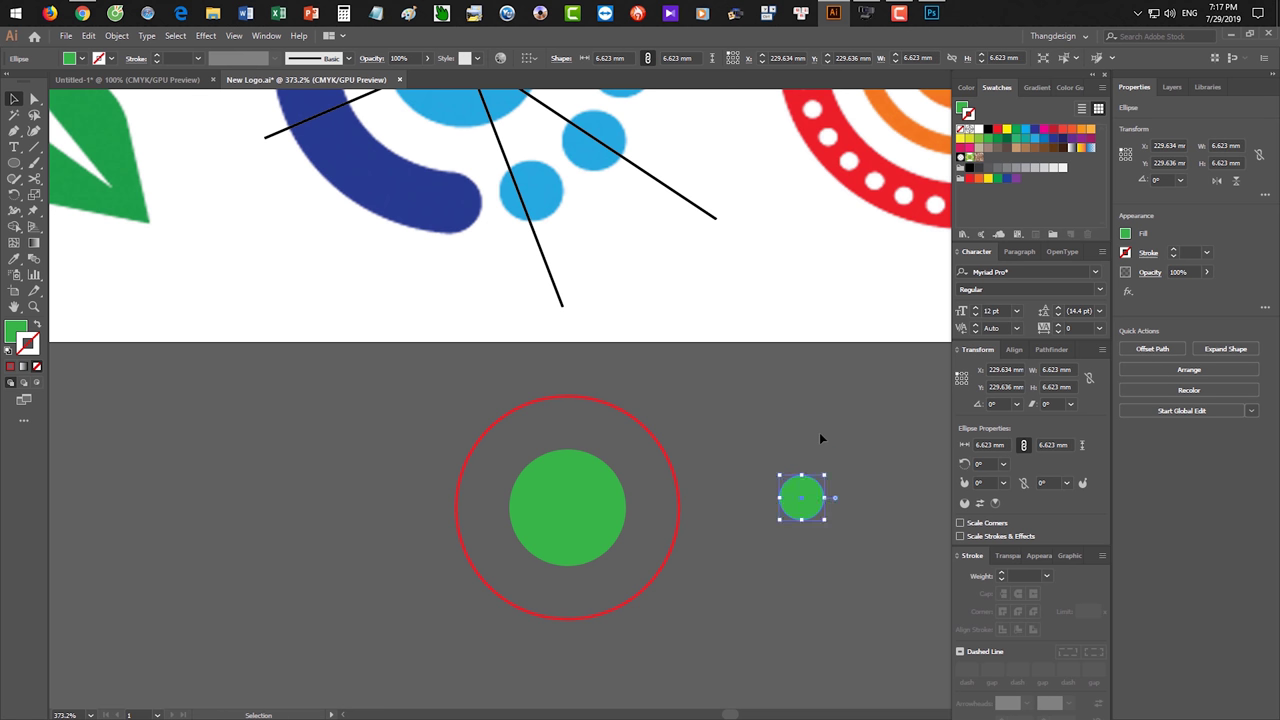
{"action": "left_click", "coordinate": [819, 436]}
{"action": "left_click_drag", "start_coordinate": [799, 497], "coordinate": [676, 502]}
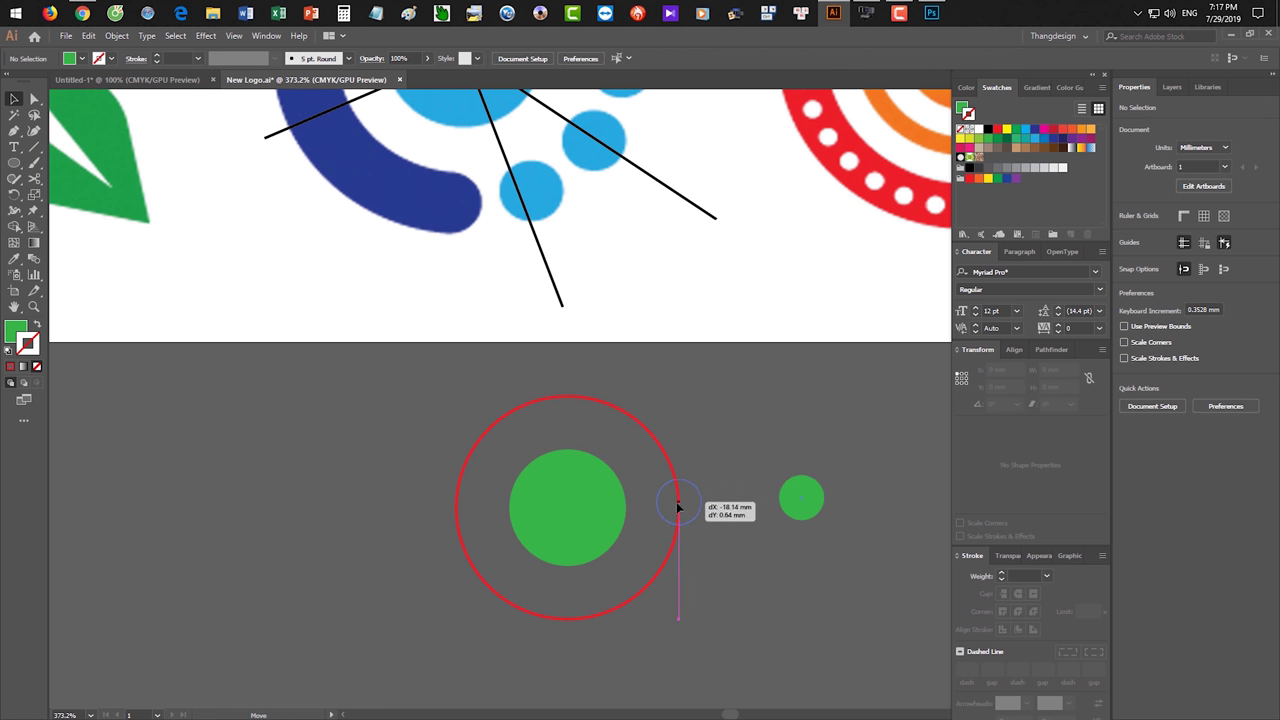
{"action": "left_click_drag", "start_coordinate": [676, 502], "coordinate": [567, 506]}
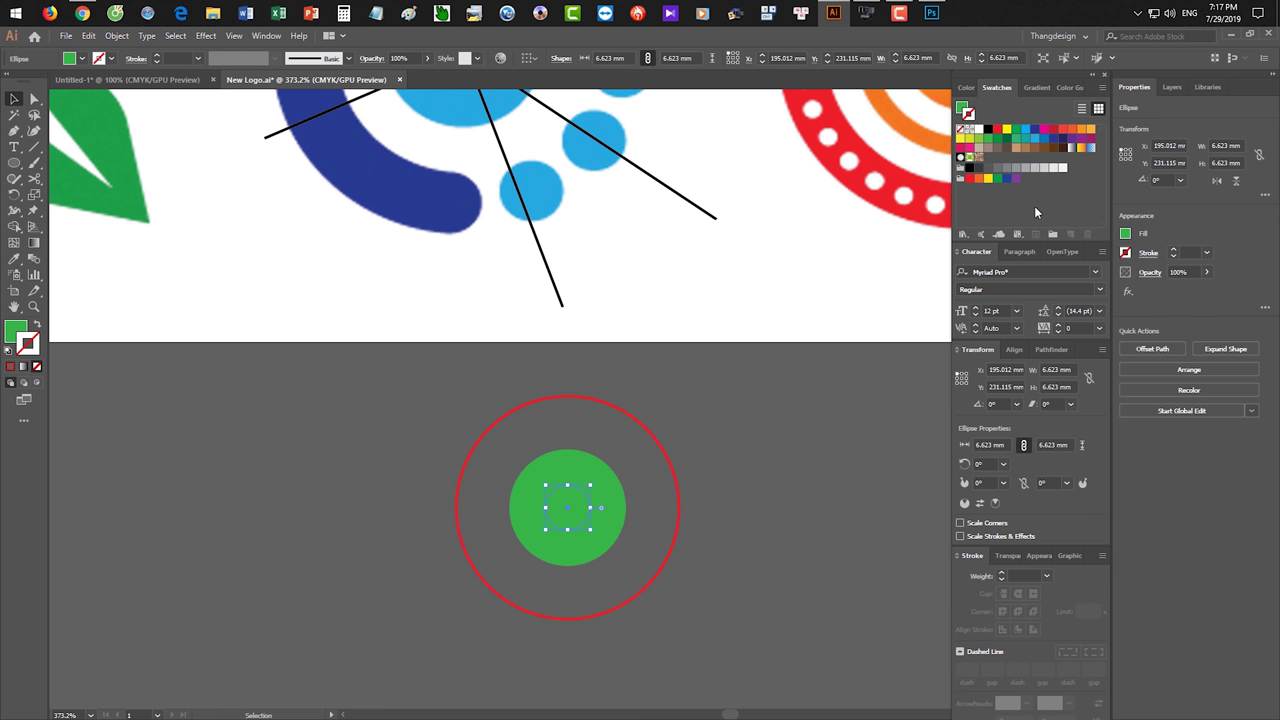
{"action": "left_click", "coordinate": [1034, 128]}
{"action": "left_click", "coordinate": [760, 420]}
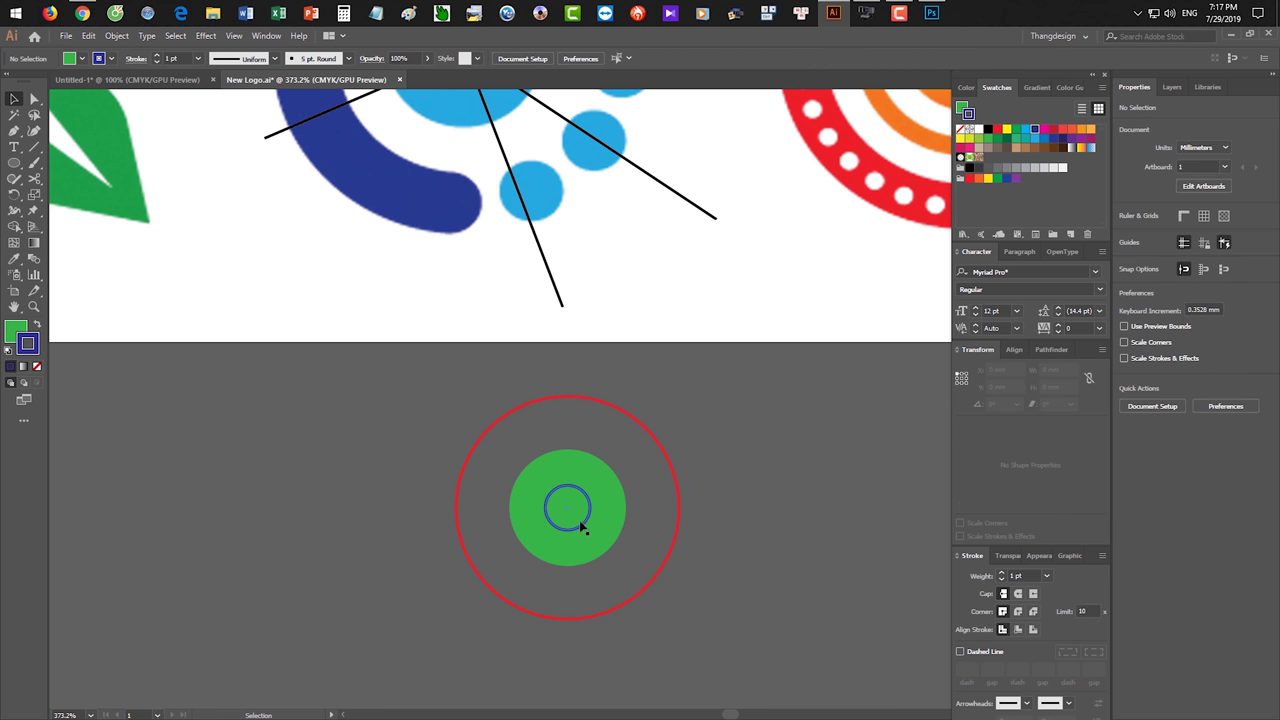
{"action": "left_click", "coordinate": [580, 528]}
{"action": "key", "text": "shift+x"}
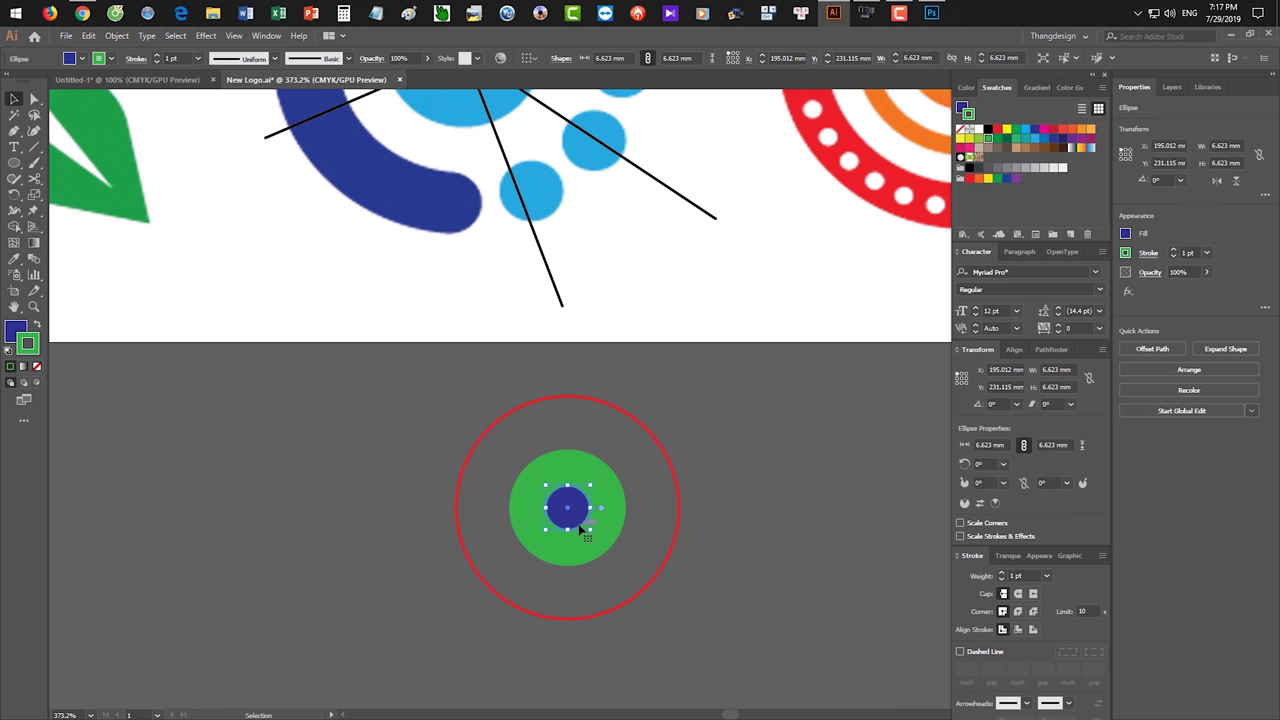
{"action": "key", "text": "ctrl+shift+a"}
- Place the small navy dot on the red ring's right edge
{"action": "left_click_drag", "start_coordinate": [568, 515], "coordinate": [723, 550]}
{"action": "left_click", "coordinate": [725, 556]}
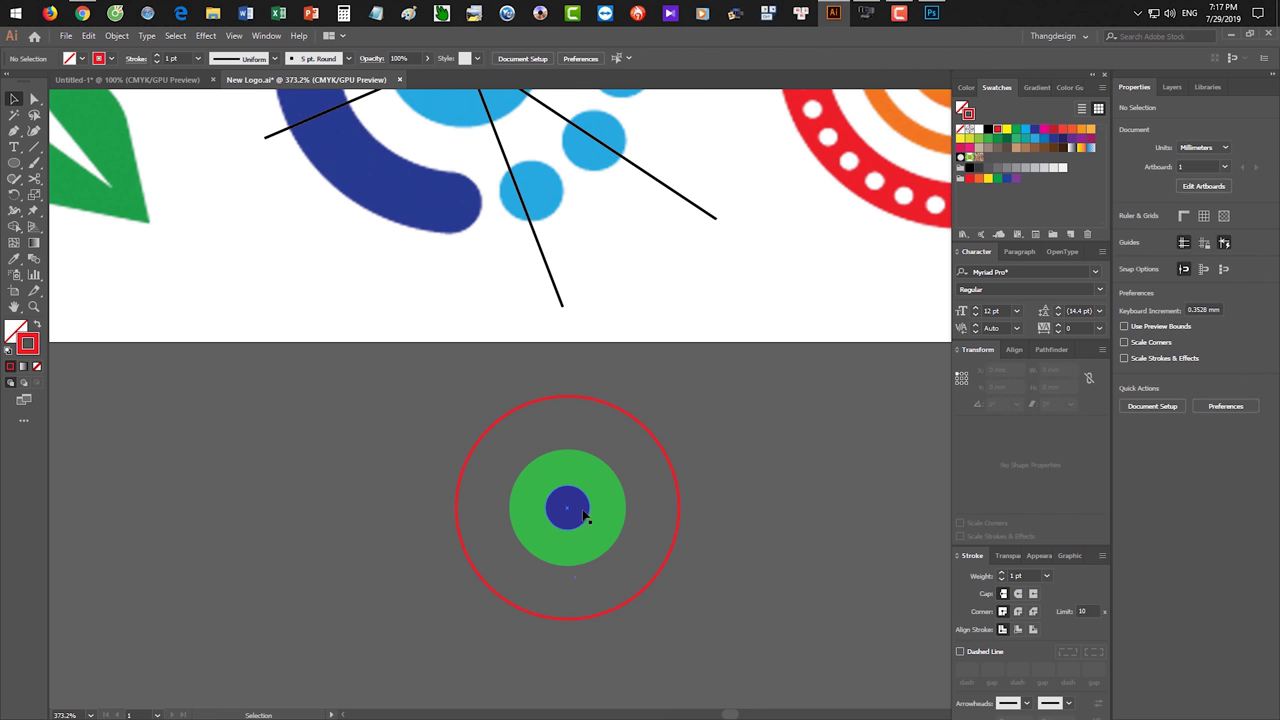
{"action": "left_click", "coordinate": [567, 508]}
{"action": "left_click_drag", "start_coordinate": [567, 508], "coordinate": [679, 511]}
{"action": "left_click", "coordinate": [724, 544]}
{"action": "left_click_drag", "start_coordinate": [751, 553], "coordinate": [700, 525]}
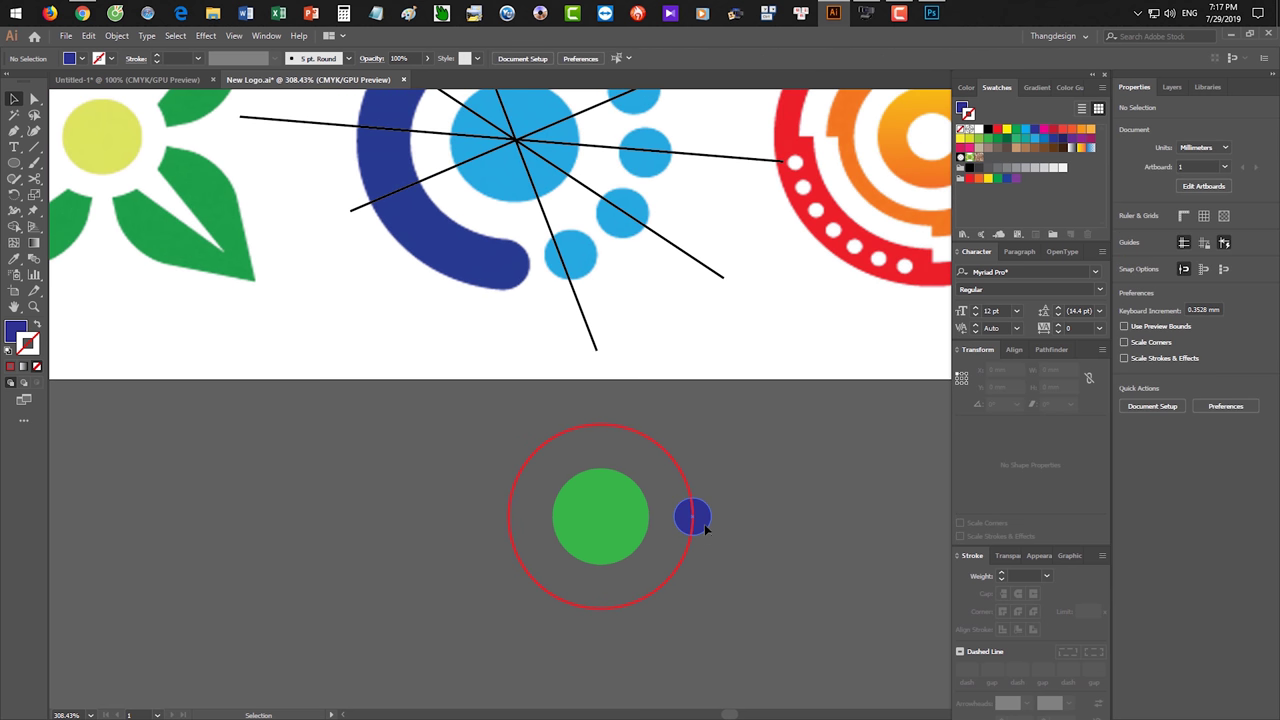
{"action": "left_click", "coordinate": [692, 516]}
- Try 36° rotated copies of the navy dot around the centre, then undo them
{"action": "key", "text": "r"}
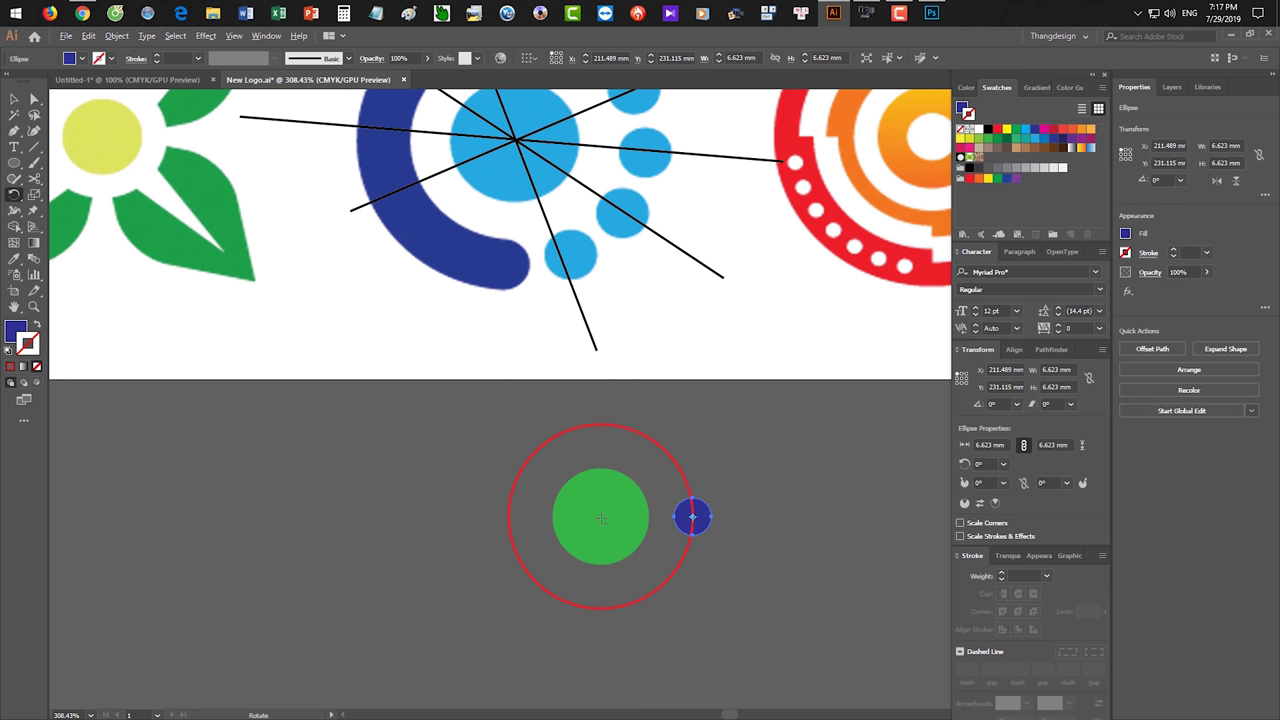
{"action": "left_click", "coordinate": [600, 515], "text": "alt"}
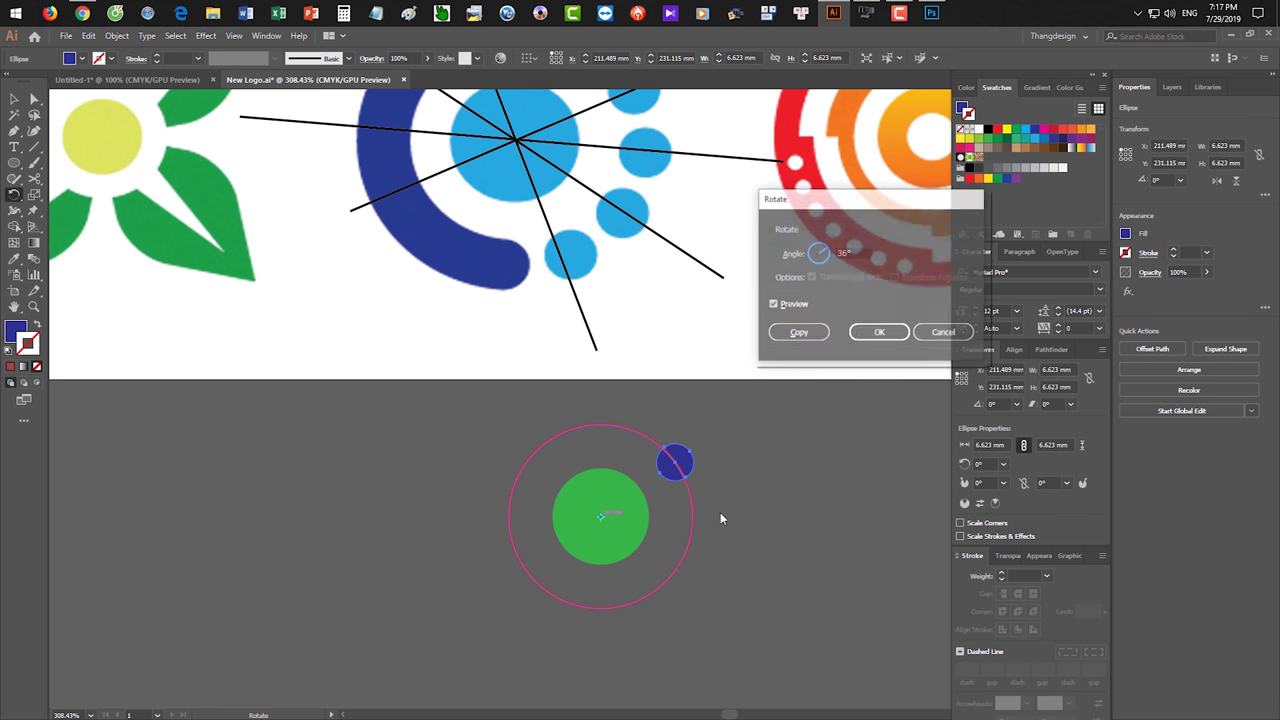
{"action": "left_click", "coordinate": [806, 333]}
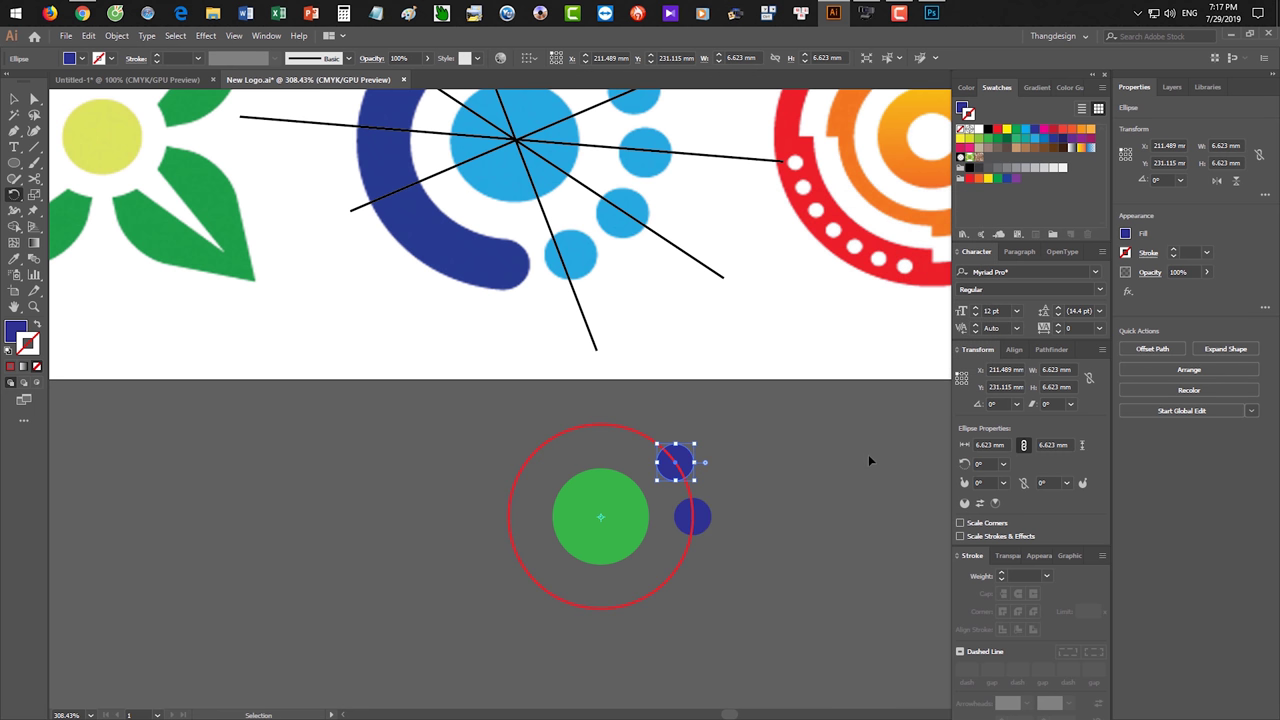
{"action": "key", "text": "ctrl+z"}
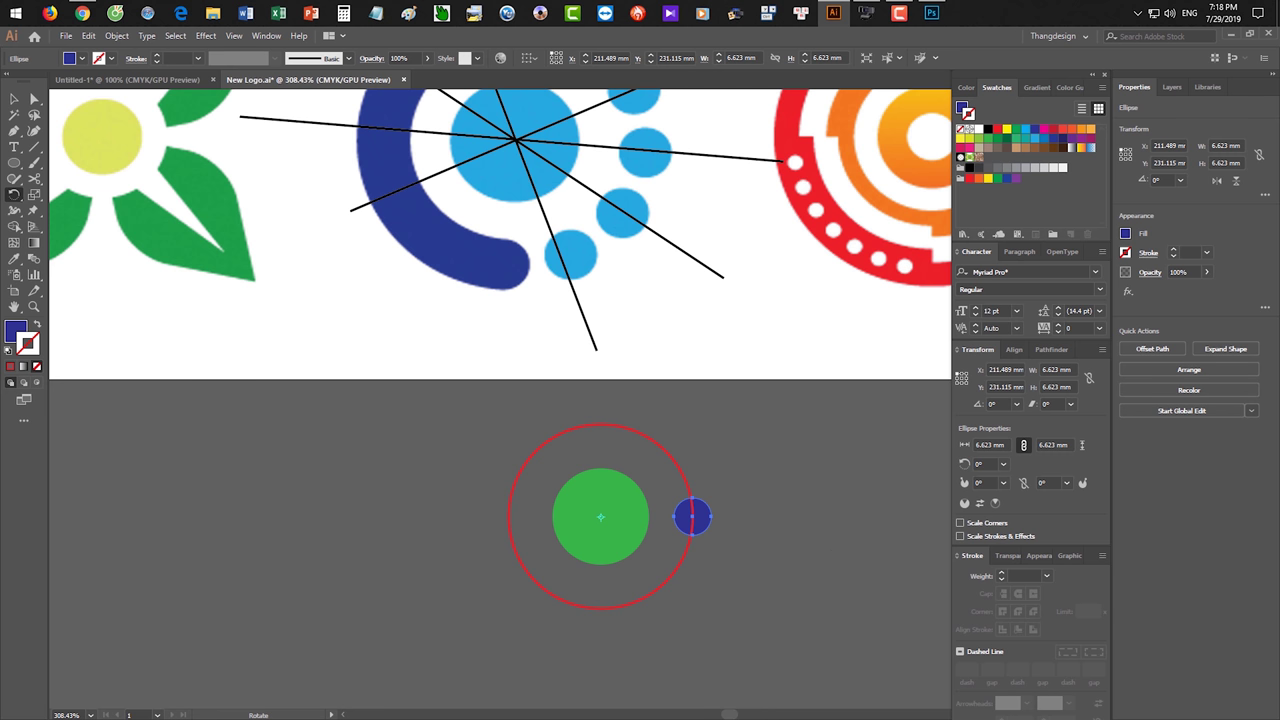
{"action": "left_click", "coordinate": [600, 517], "text": "alt"}
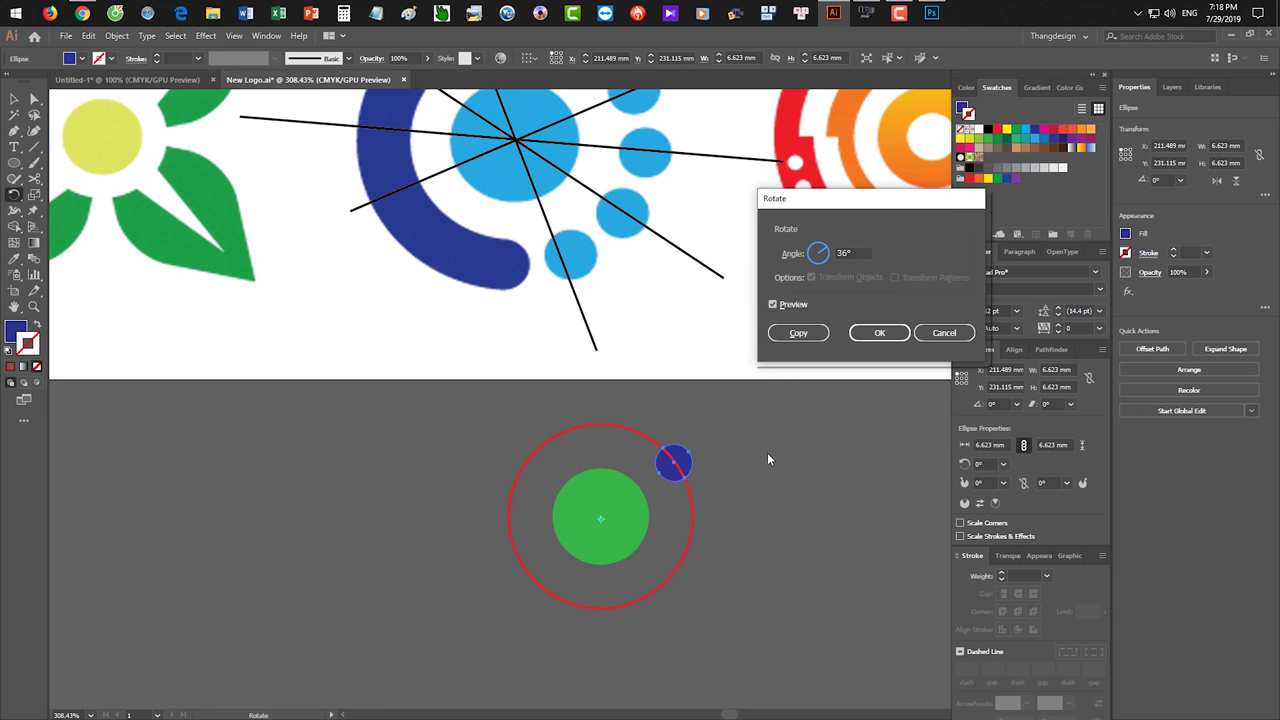
{"action": "left_click", "coordinate": [798, 333]}
{"action": "key", "text": "ctrl+d"}
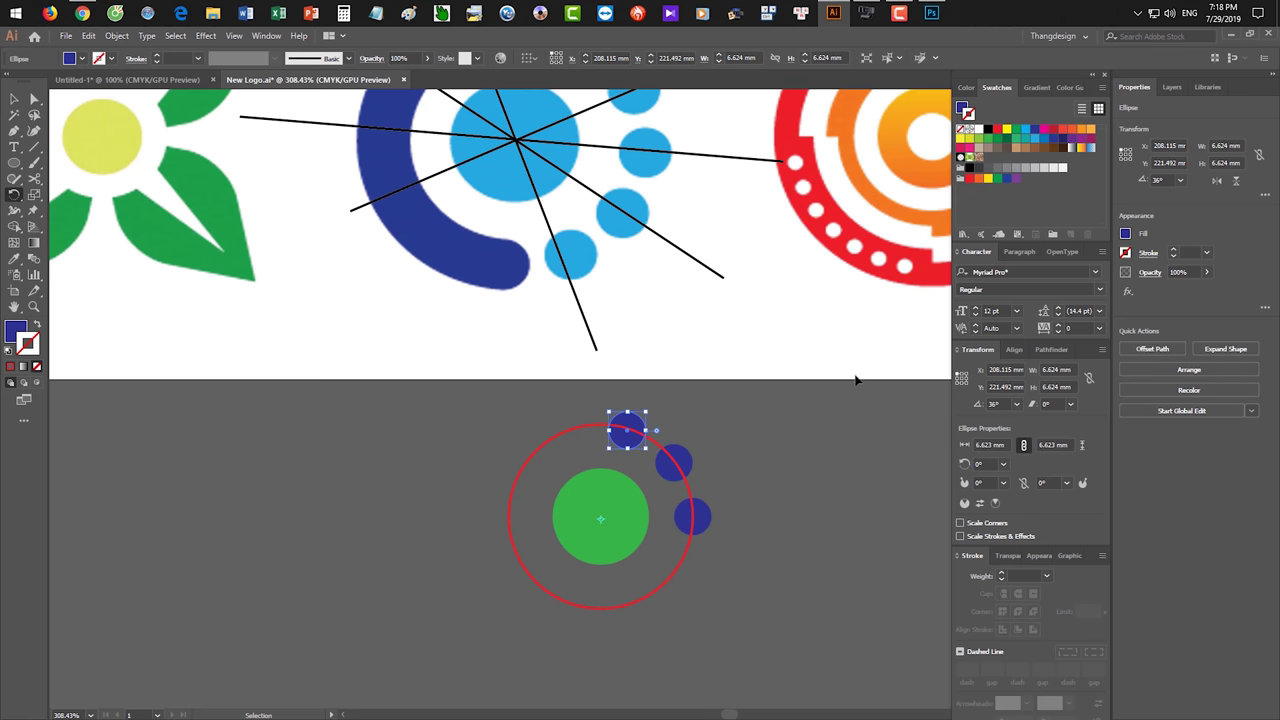
{"action": "key", "text": "ctrl+d"}
{"action": "key", "text": "ctrl+d"}
{"action": "key", "text": "ctrl+d"}
{"action": "key", "text": "ctrl+d"}
{"action": "key", "text": "ctrl+d"}
{"action": "key", "text": "ctrl+d"}
{"action": "key", "text": "ctrl+d"}
{"action": "left_click", "coordinate": [837, 500]}
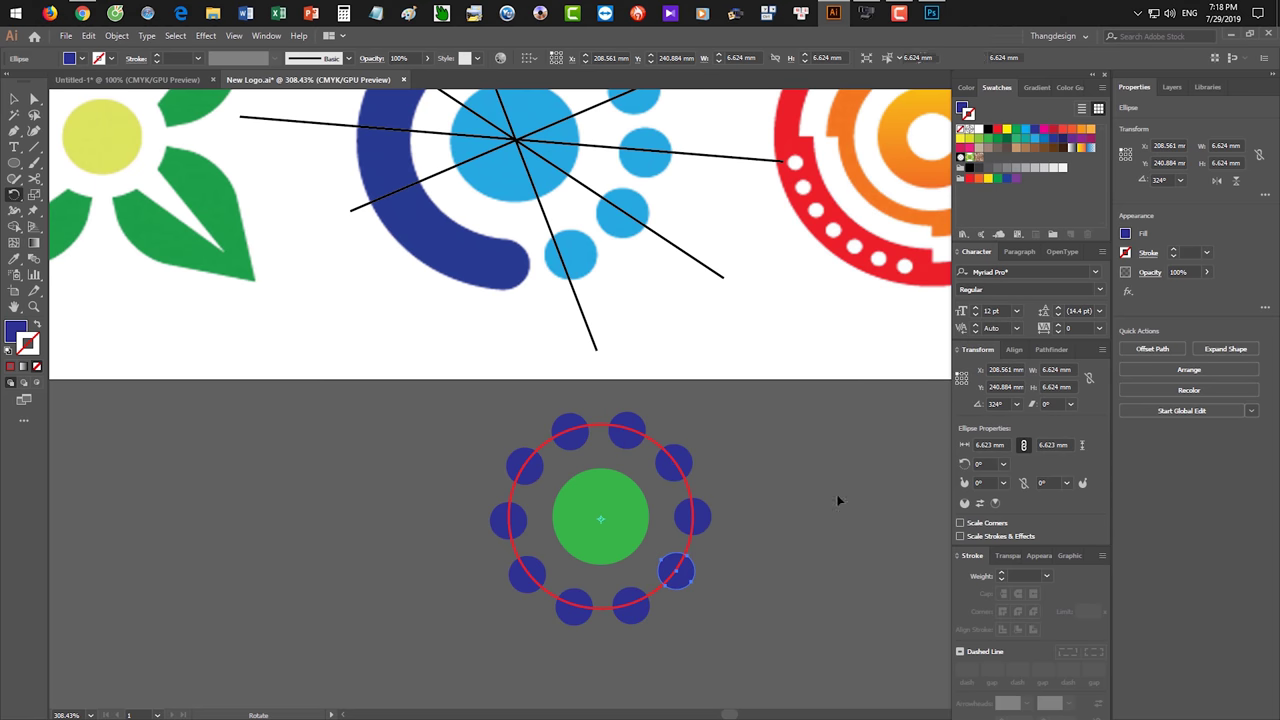
{"action": "mouse_move", "coordinate": [716, 459]}
{"action": "left_mouse_down"}
{"action": "mouse_move", "coordinate": [716, 539]}
{"action": "mouse_move", "coordinate": [728, 472]}
{"action": "left_mouse_up"}
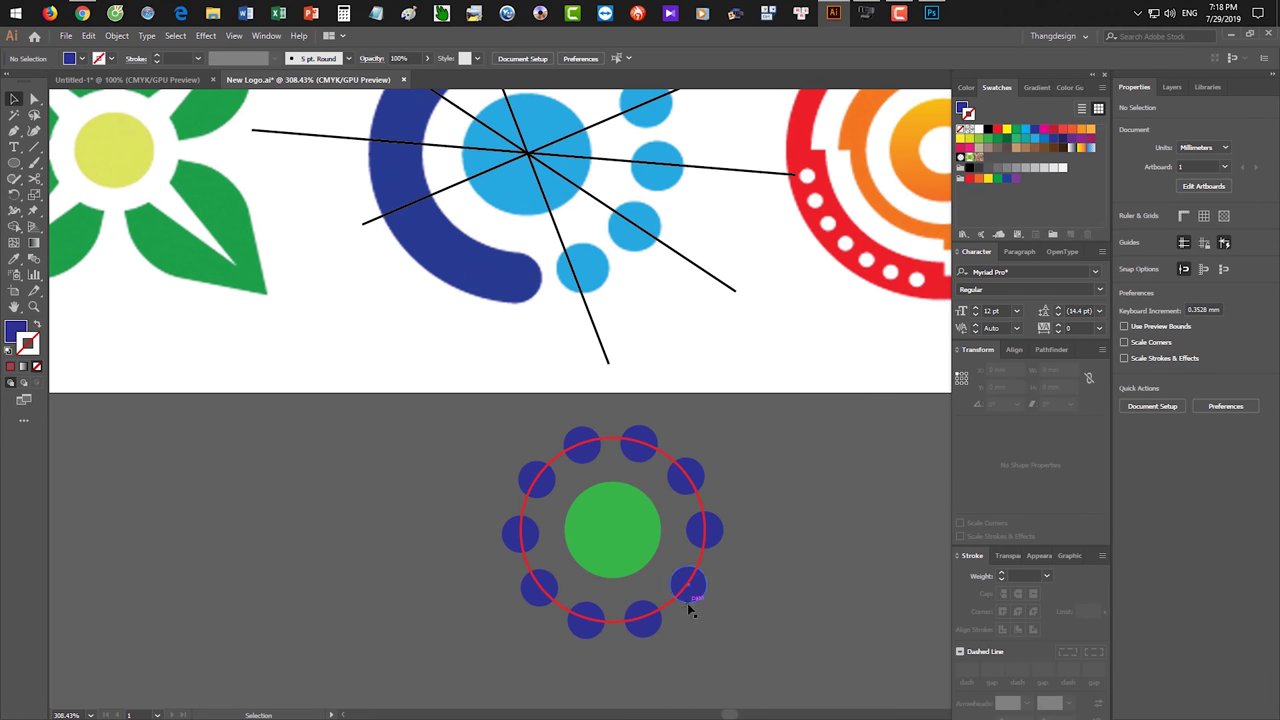
{"action": "key", "text": "ctrl+z"}
{"action": "key", "text": "ctrl+z"}
{"action": "key", "text": "ctrl+z"}
{"action": "key", "text": "ctrl+z"}
{"action": "key", "text": "ctrl+z"}
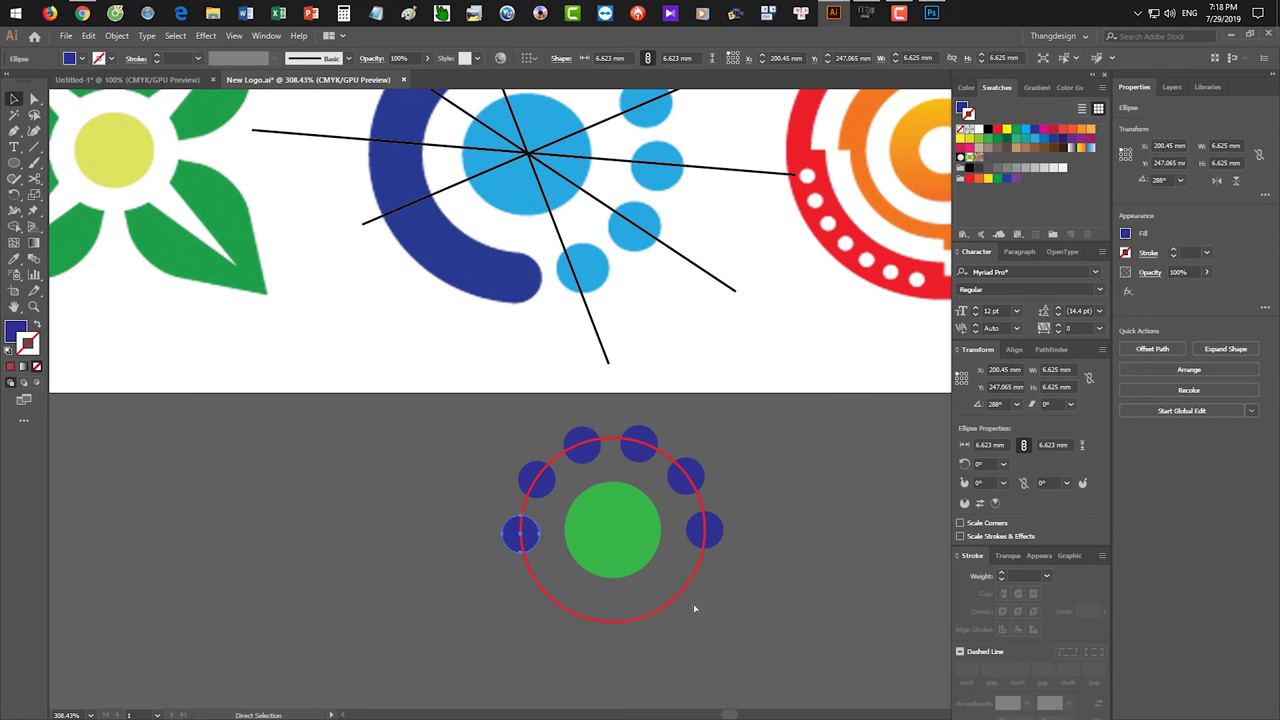
{"action": "key", "text": "ctrl+z"}
{"action": "key", "text": "ctrl+z"}
{"action": "key", "text": "ctrl+z"}
{"action": "key", "text": "ctrl+z"}
{"action": "key", "text": "ctrl+z"}
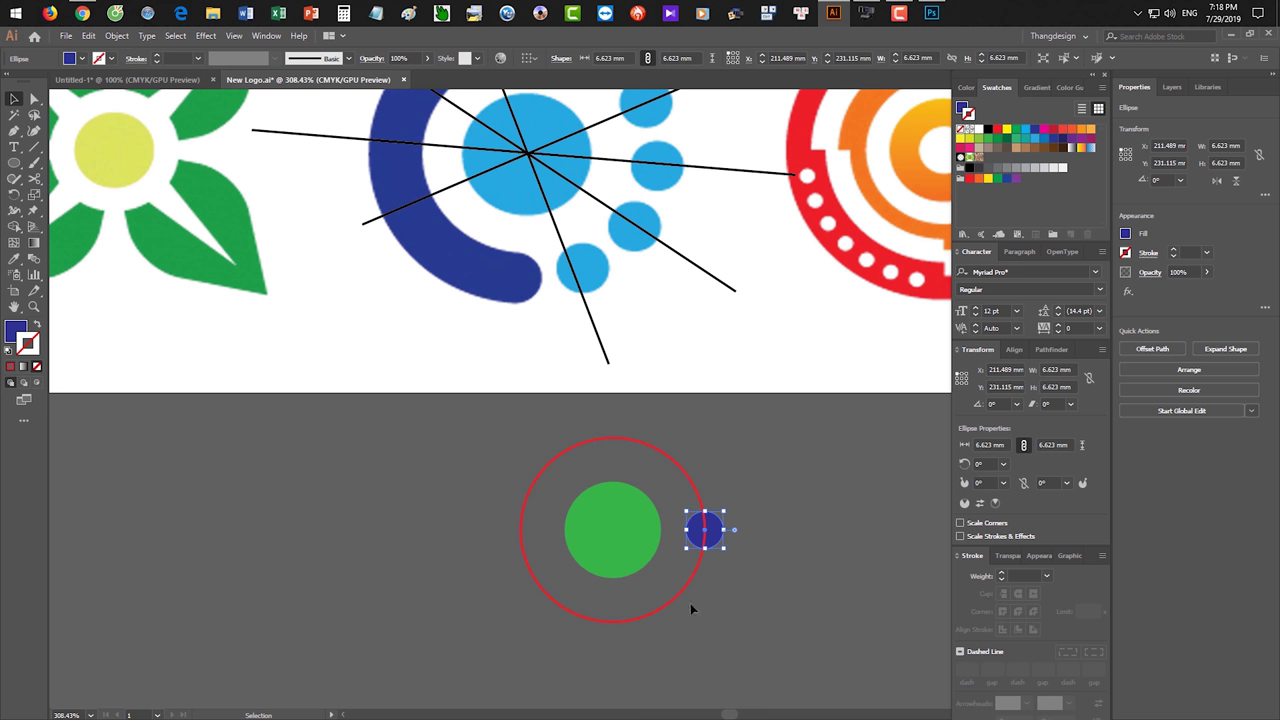
- Make 30° (360/12) rotated copies of the navy dot around the green dot's centre
{"action": "key", "text": "r"}
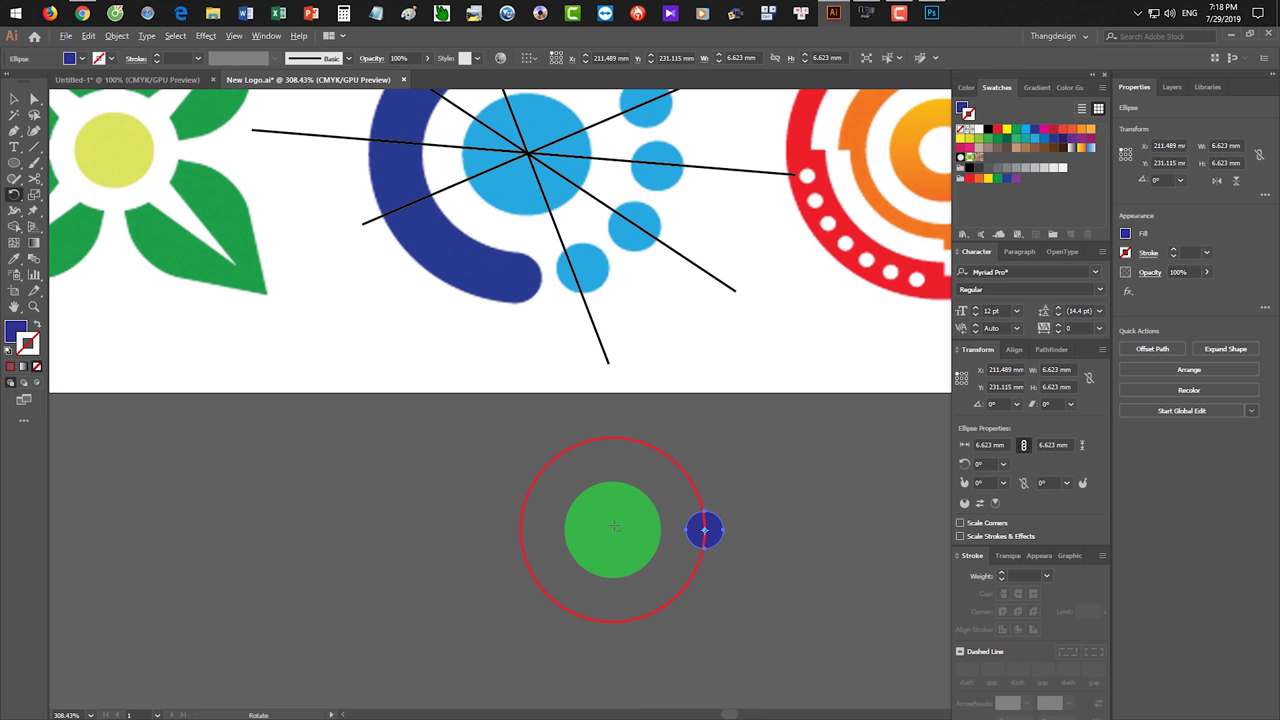
{"action": "left_click", "coordinate": [613, 527], "text": "alt"}
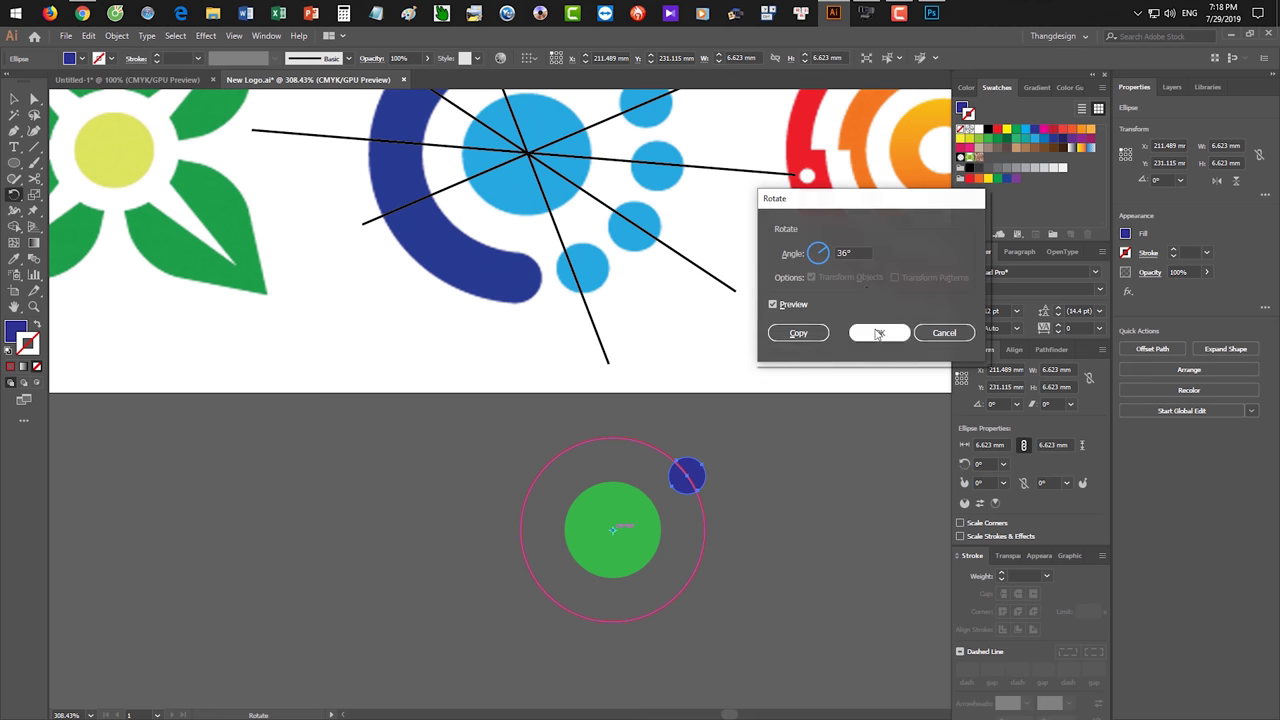
{"action": "type", "text": "360/12"}
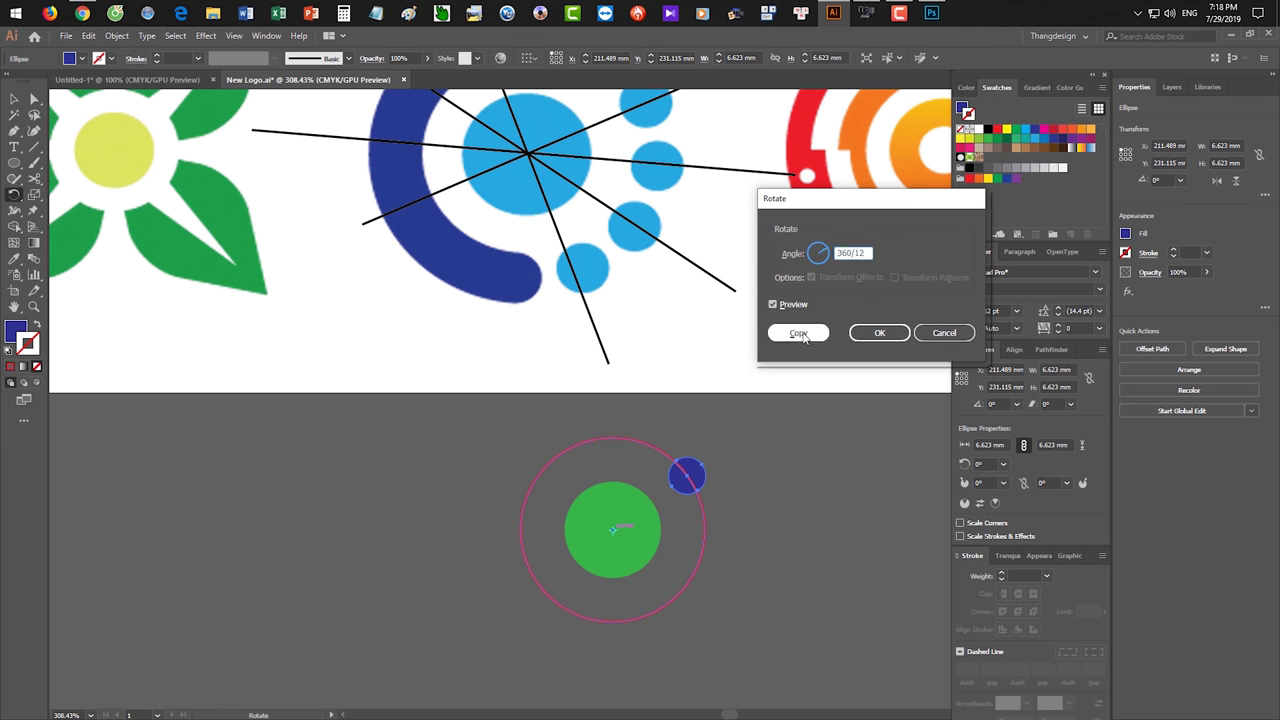
{"action": "left_click", "coordinate": [798, 332]}
{"action": "key", "text": "ctrl+d"}
{"action": "key", "text": "ctrl+d"}
{"action": "key", "text": "ctrl+d"}
{"action": "key", "text": "ctrl+d"}
{"action": "key", "text": "ctrl+d"}
{"action": "key", "text": "ctrl+d"}
{"action": "key", "text": "ctrl+d"}
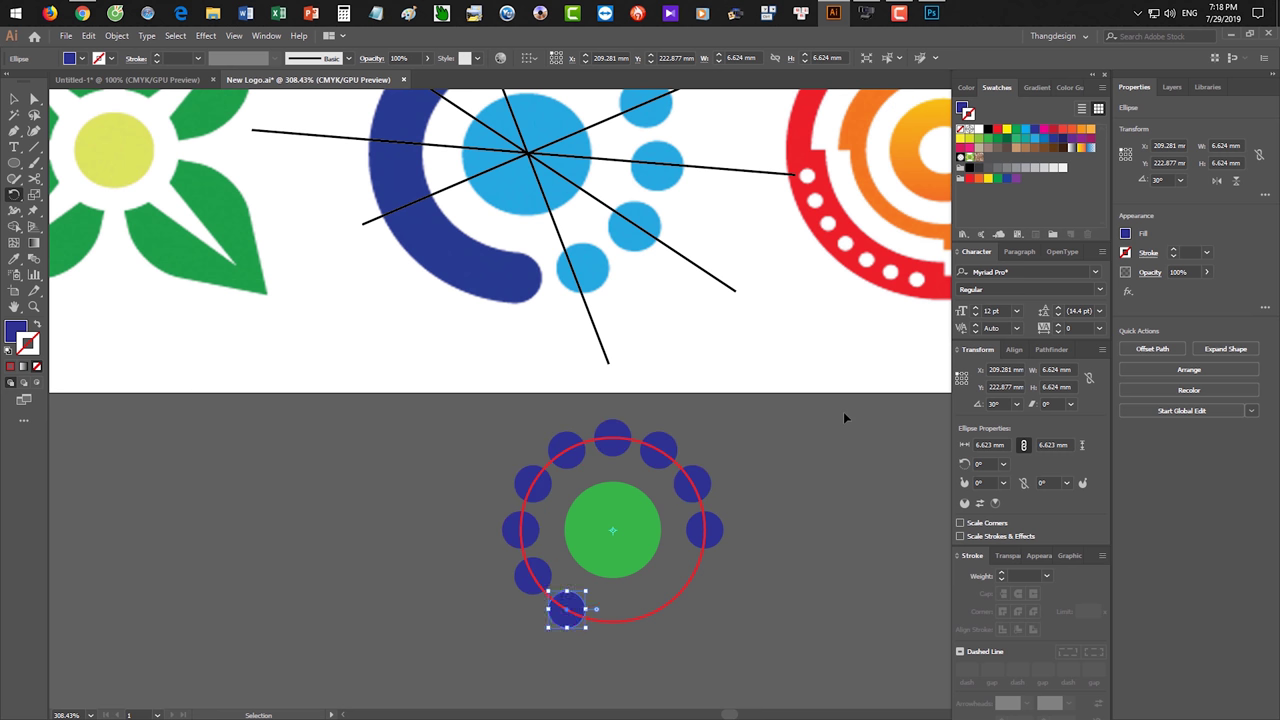
{"action": "key", "text": "ctrl+d"}
{"action": "key", "text": "ctrl+d"}
{"action": "key", "text": "ctrl+d"}
{"action": "left_click", "coordinate": [842, 479]}
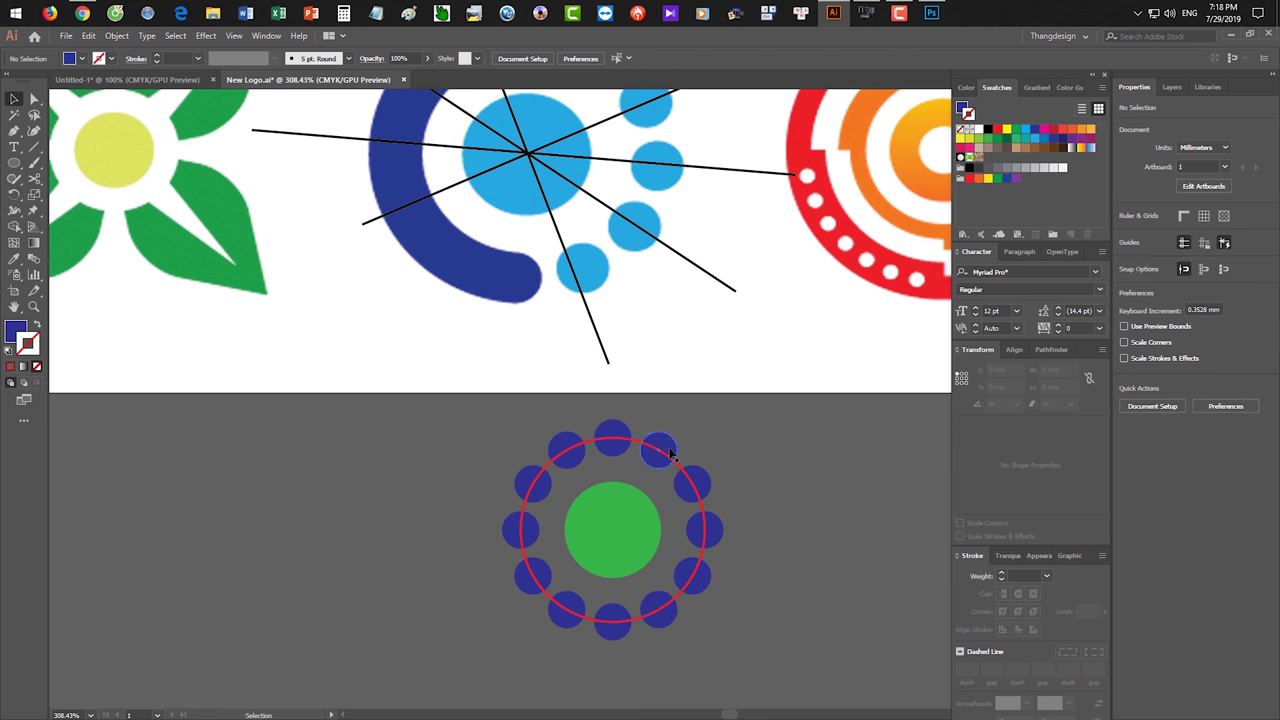
- Delete eight of the twelve navy dots, keeping four on the ring's right side
{"action": "left_click_drag", "start_coordinate": [691, 456], "coordinate": [722, 526]}
{"action": "left_click", "coordinate": [668, 513]}
{"action": "left_click", "coordinate": [620, 500], "text": "shift"}
{"action": "left_click", "coordinate": [576, 511], "text": "shift"}
{"action": "left_click", "coordinate": [540, 547], "text": "shift"}
{"action": "left_click", "coordinate": [528, 593], "text": "shift"}
{"action": "left_click", "coordinate": [540, 637], "text": "shift"}
{"action": "left_click", "coordinate": [566, 676], "text": "shift"}
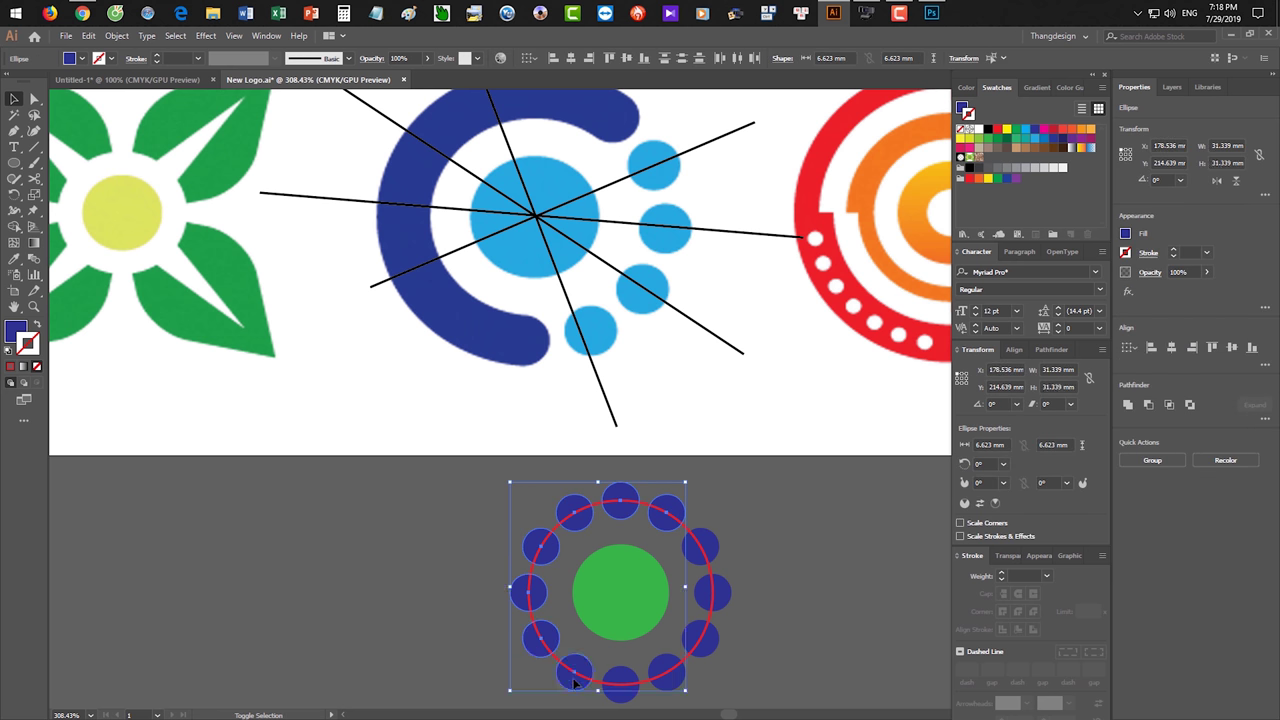
{"action": "left_click", "coordinate": [620, 686], "text": "shift"}
{"action": "key", "text": "Delete"}
- Drag the red ring's pie angles to open a gap from about 49° down past the navy dots
{"action": "mouse_move", "coordinate": [740, 680]}
{"action": "left_mouse_down"}
{"action": "mouse_move", "coordinate": [782, 508]}
{"action": "mouse_move", "coordinate": [791, 534]}
{"action": "left_mouse_up"}
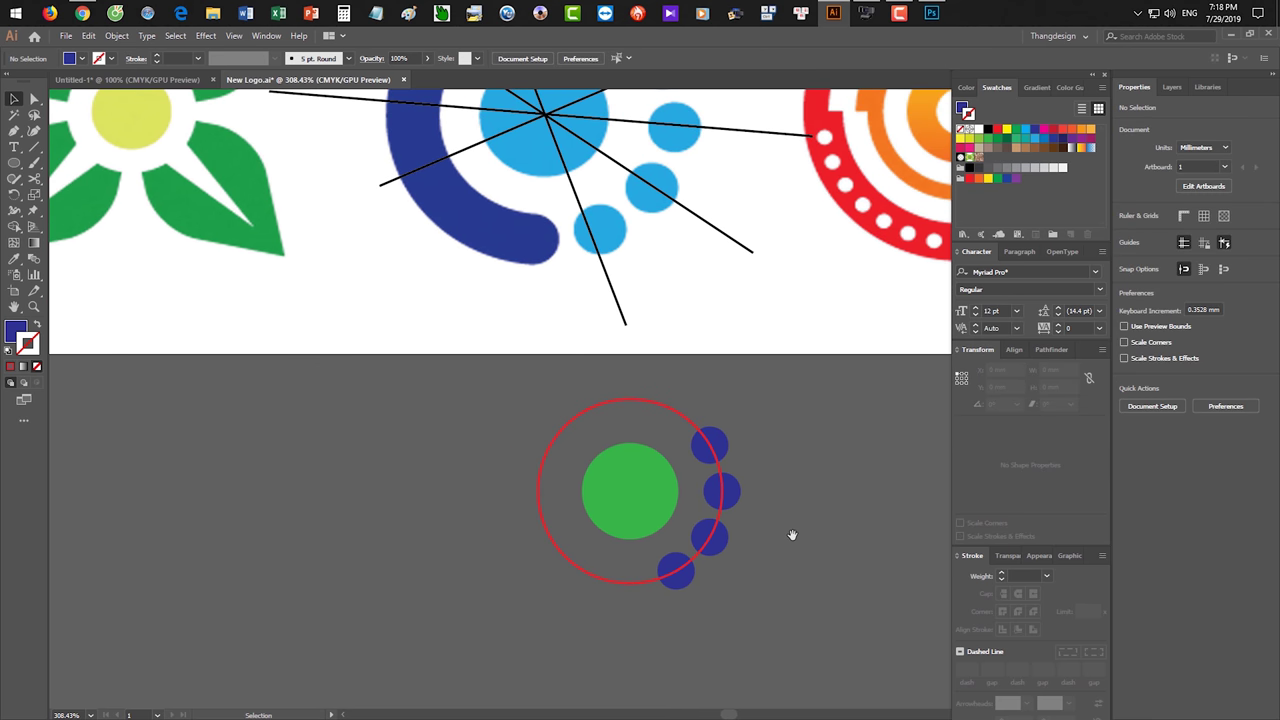
{"action": "left_click", "coordinate": [666, 409]}
{"action": "left_click_drag", "start_coordinate": [722, 490], "coordinate": [716, 428]}
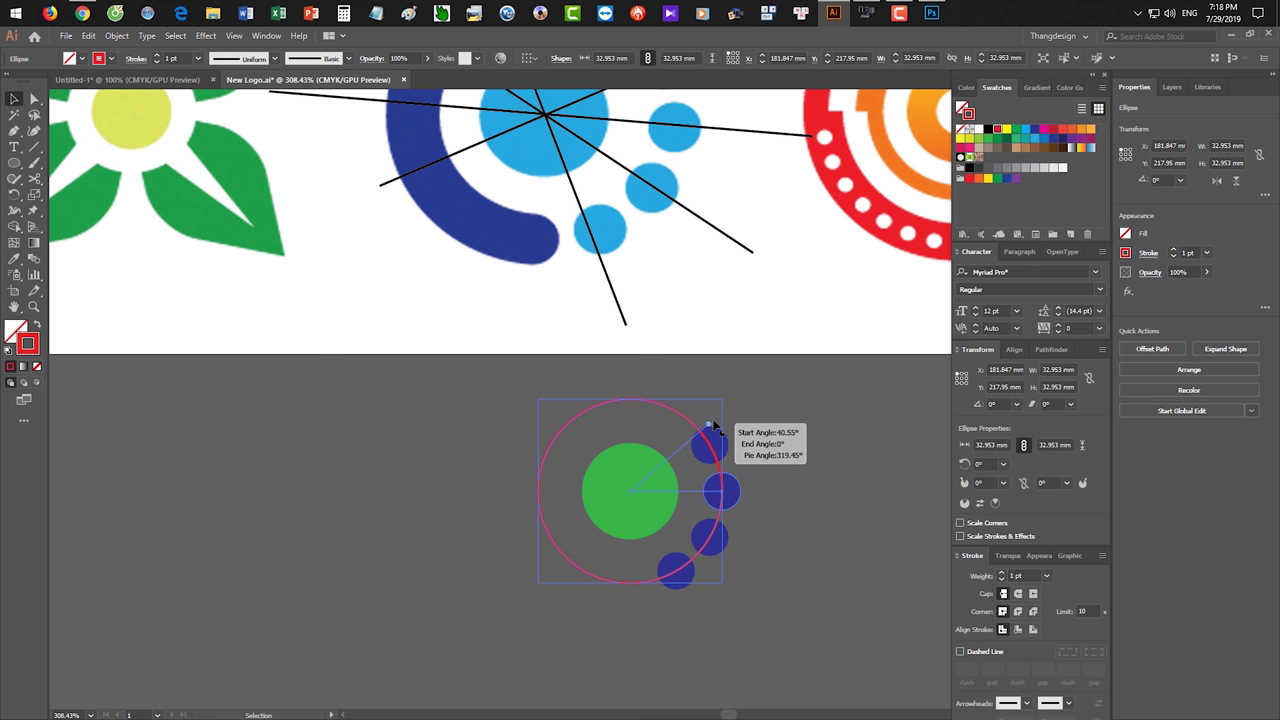
{"action": "left_click_drag", "start_coordinate": [716, 428], "coordinate": [715, 426]}
{"action": "left_click_drag", "start_coordinate": [733, 496], "coordinate": [651, 592]}
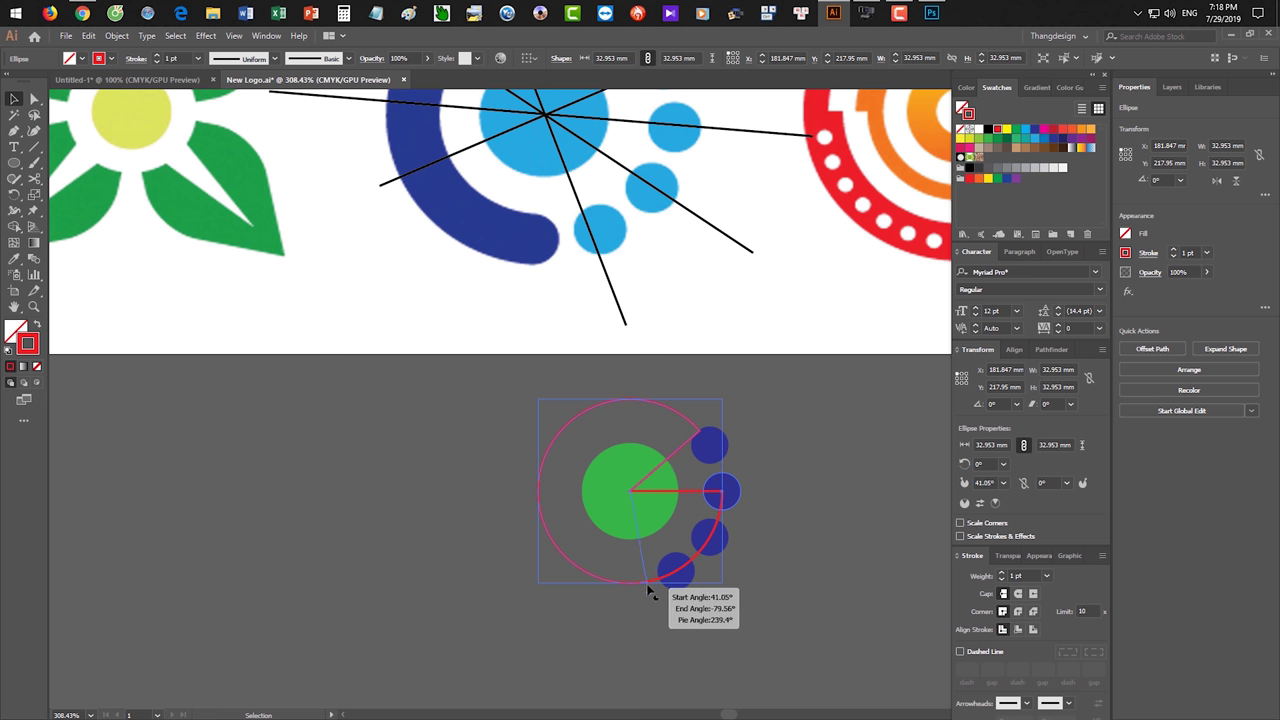
{"action": "left_click_drag", "start_coordinate": [651, 592], "coordinate": [651, 592]}
{"action": "left_click_drag", "start_coordinate": [707, 427], "coordinate": [697, 414]}
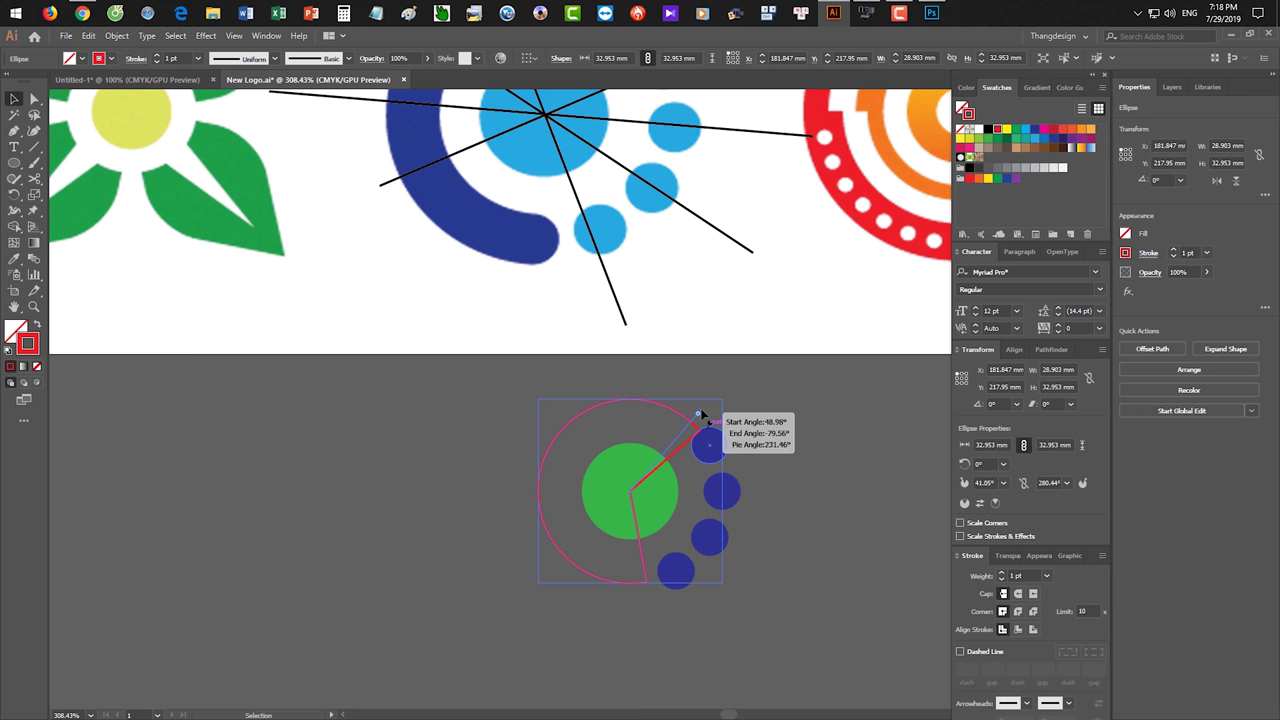
- Delete the pie's centre anchor to leave an open arc, then add round caps and a thicker stroke
{"action": "key", "text": "a"}
{"action": "left_click", "coordinate": [632, 495]}
{"action": "key", "text": "Delete"}
{"action": "key", "text": "v"}
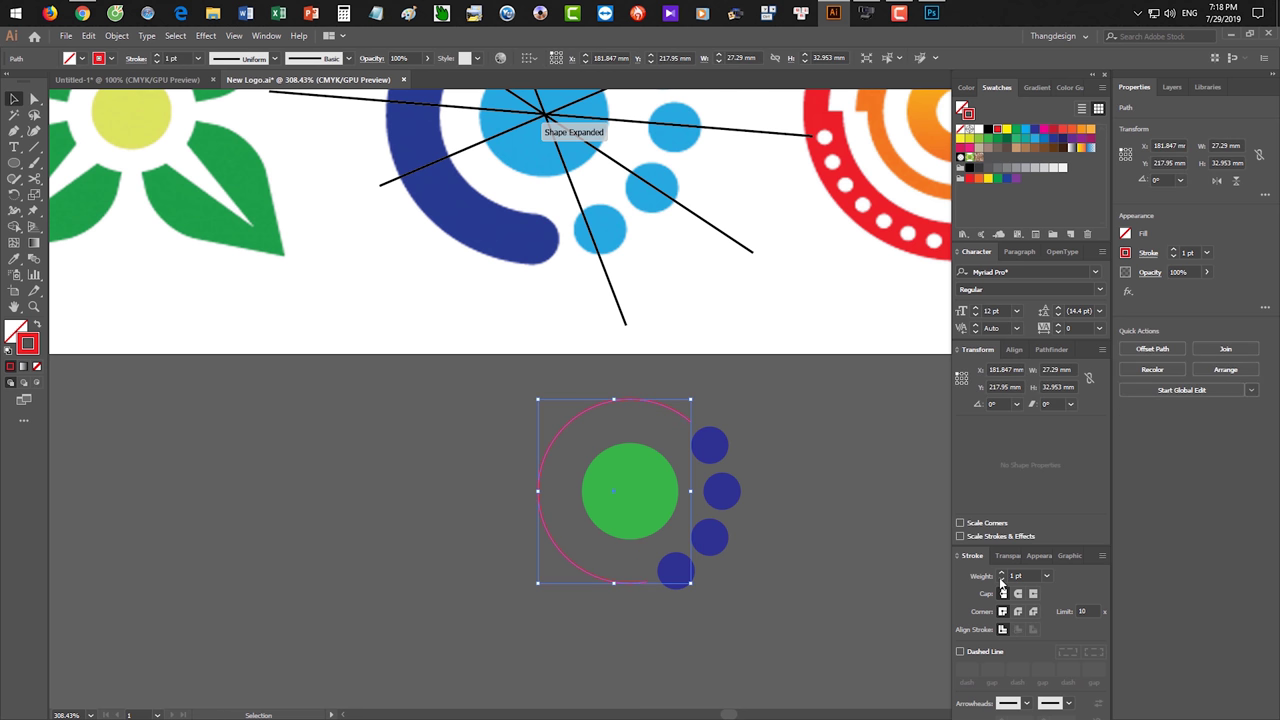
{"action": "left_click", "coordinate": [1018, 593]}
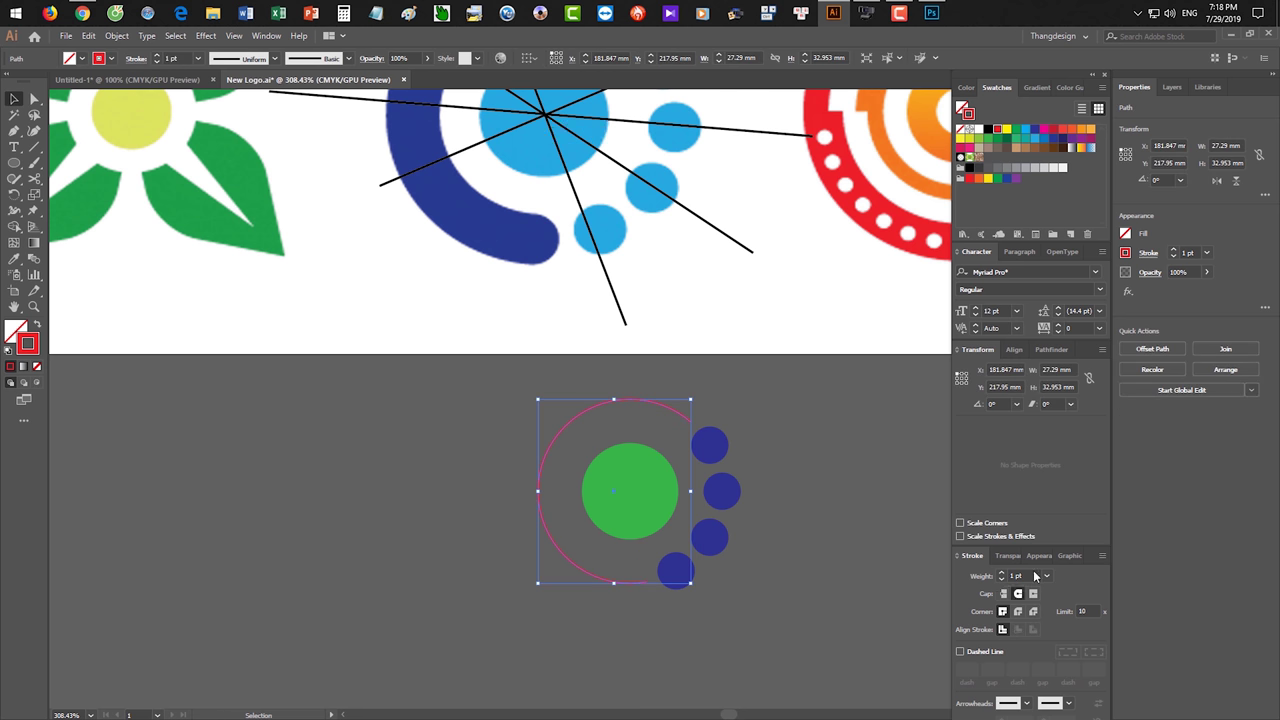
{"action": "left_click", "coordinate": [1036, 575]}
{"action": "key", "text": "Up"}
{"action": "key", "text": "Up"}
{"action": "key", "text": "Up"}
{"action": "key", "text": "Up"}
{"action": "left_click", "coordinate": [789, 457]}
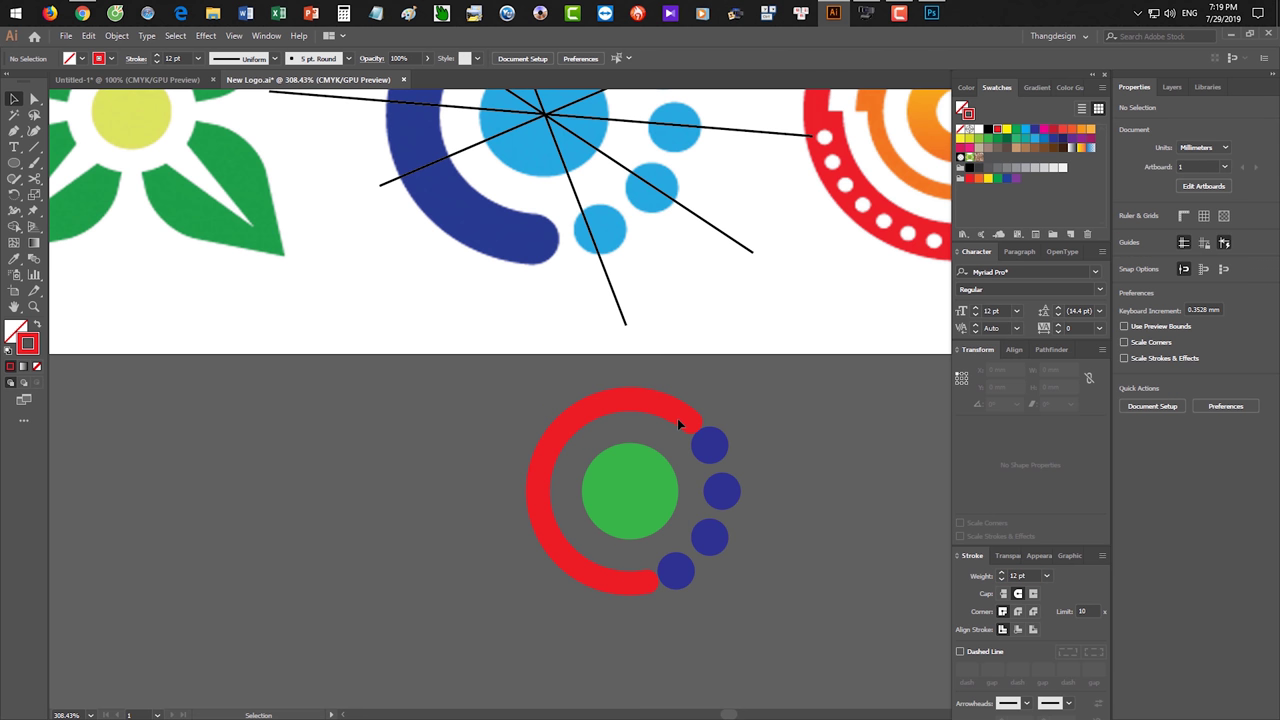
- Revert to the pie ellipse and widen the gap to about 63° with the lower end pointing straight down
{"action": "left_click", "coordinate": [679, 416]}
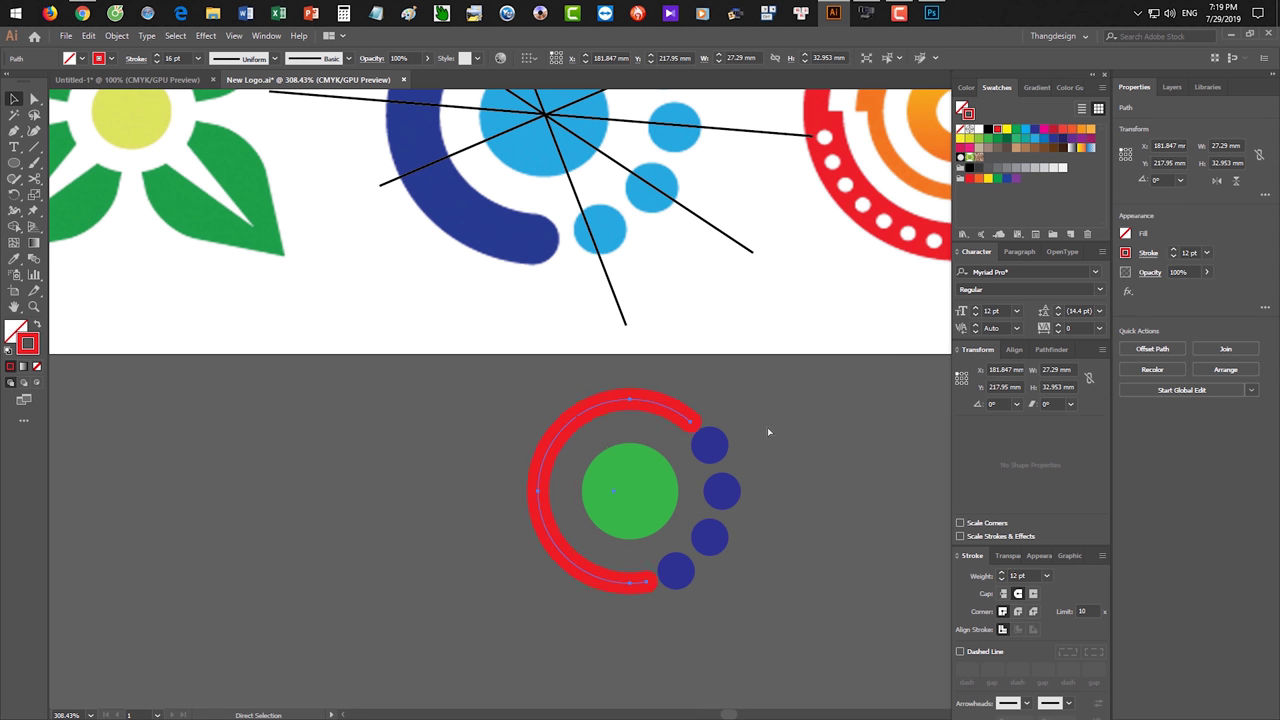
{"action": "key", "text": "ctrl+z"}
{"action": "key", "text": "ctrl+z"}
{"action": "key", "text": "v"}
{"action": "left_click_drag", "start_coordinate": [697, 413], "coordinate": [674, 400]}
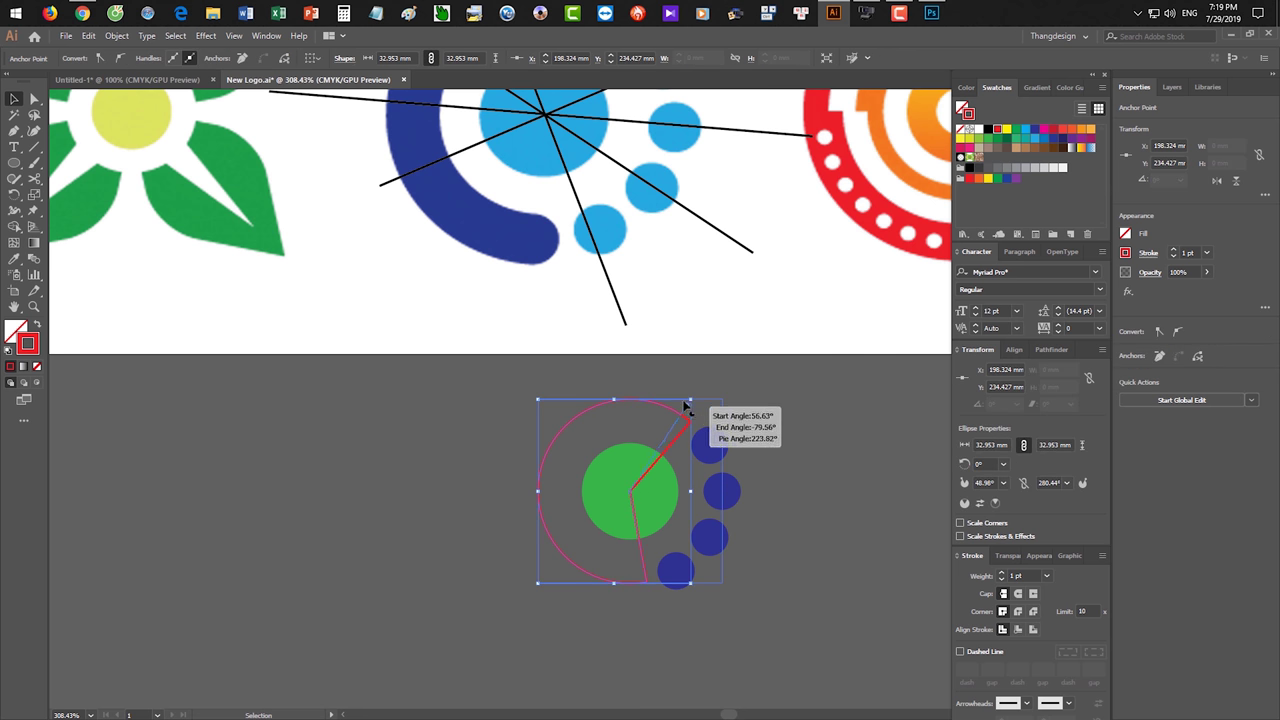
{"action": "left_click_drag", "start_coordinate": [650, 591], "coordinate": [631, 594]}
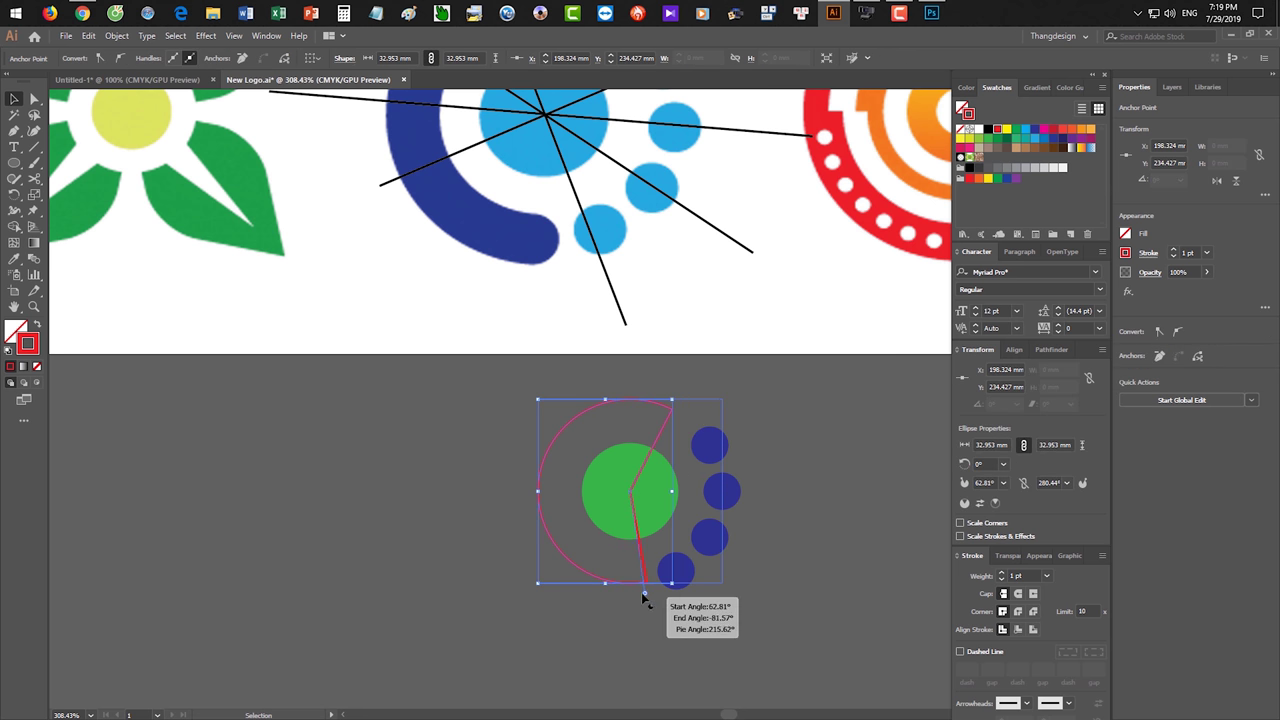
- Raise the arc's stroke weight to 19 pt and fine-tune its top end angle
{"action": "left_click", "coordinate": [1015, 575]}
{"action": "scroll", "coordinate": [1020, 575], "scroll_direction": "up", "scroll_amount": 3}
{"action": "scroll", "coordinate": [1025, 575], "scroll_direction": "up", "scroll_amount": 6}
{"action": "scroll", "coordinate": [1029, 575], "scroll_direction": "up", "scroll_amount": 10}
{"action": "scroll", "coordinate": [1029, 575], "scroll_direction": "up", "scroll_amount": 1}
{"action": "scroll", "coordinate": [1029, 575], "scroll_direction": "down", "scroll_amount": 1}
{"action": "scroll", "coordinate": [1029, 575], "scroll_direction": "down", "scroll_amount": 1}
{"action": "scroll", "coordinate": [1029, 575], "scroll_direction": "down", "scroll_amount": 1}
{"action": "scroll", "coordinate": [1029, 575], "scroll_direction": "up", "scroll_amount": 1}
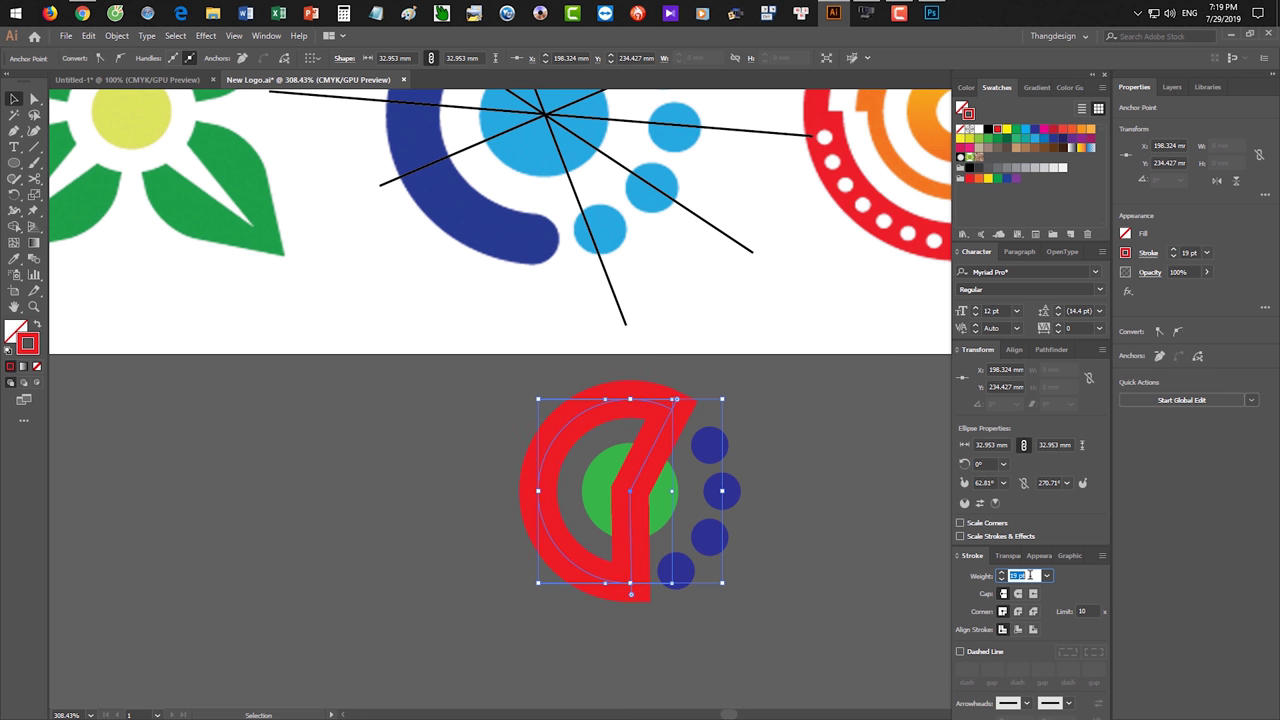
{"action": "left_click_drag", "start_coordinate": [678, 400], "coordinate": [684, 407]}
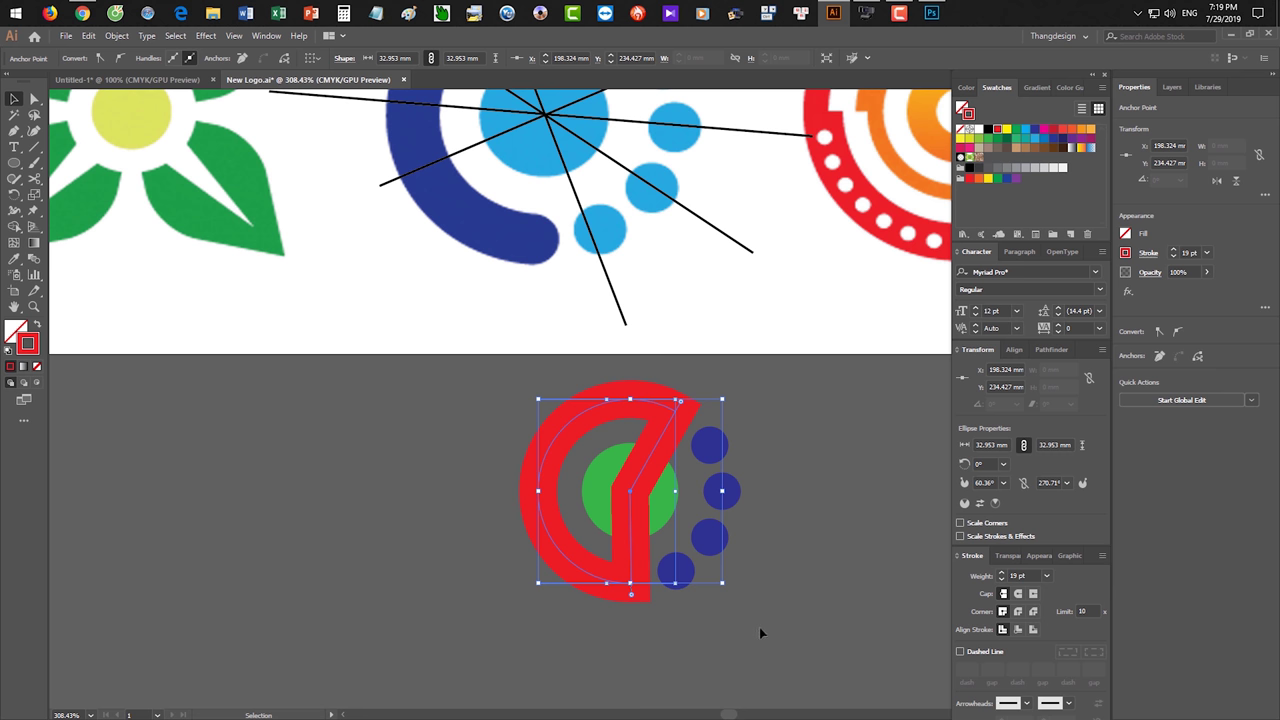
- Remove the centre anchor to open the arc and give both ends round caps
{"action": "key", "text": "a"}
{"action": "left_click", "coordinate": [630, 490]}
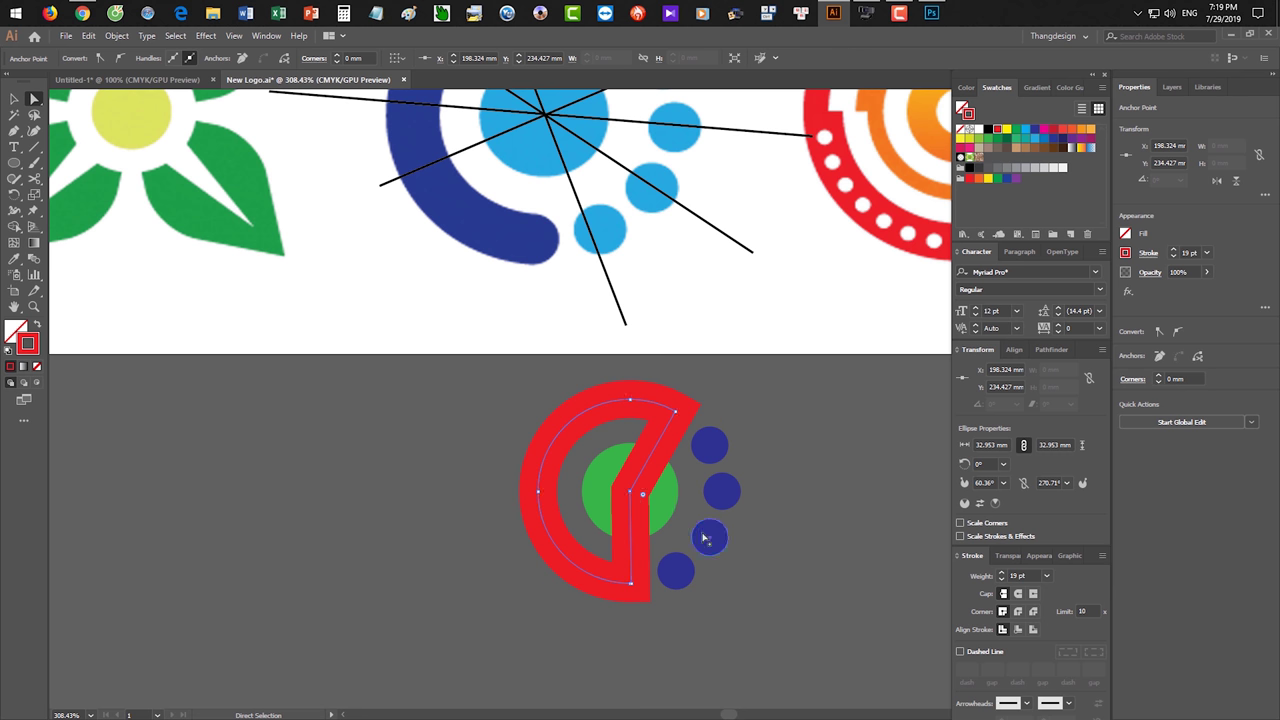
{"action": "key", "text": "Delete"}
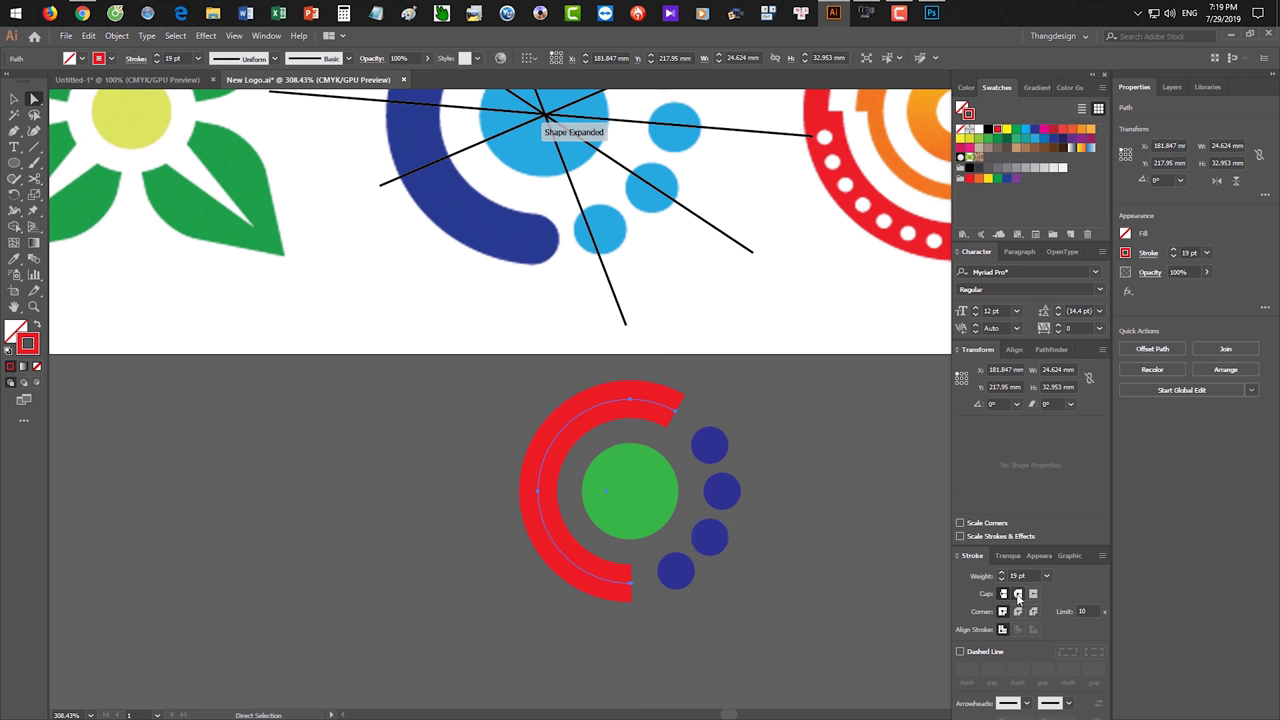
{"action": "left_click", "coordinate": [1018, 593]}
{"action": "key", "text": "v"}
{"action": "left_click", "coordinate": [848, 562]}
{"action": "scroll", "coordinate": [830, 568], "scroll_direction": "down", "scroll_amount": 1}
{"action": "scroll", "coordinate": [815, 570], "scroll_direction": "down", "scroll_amount": 1}
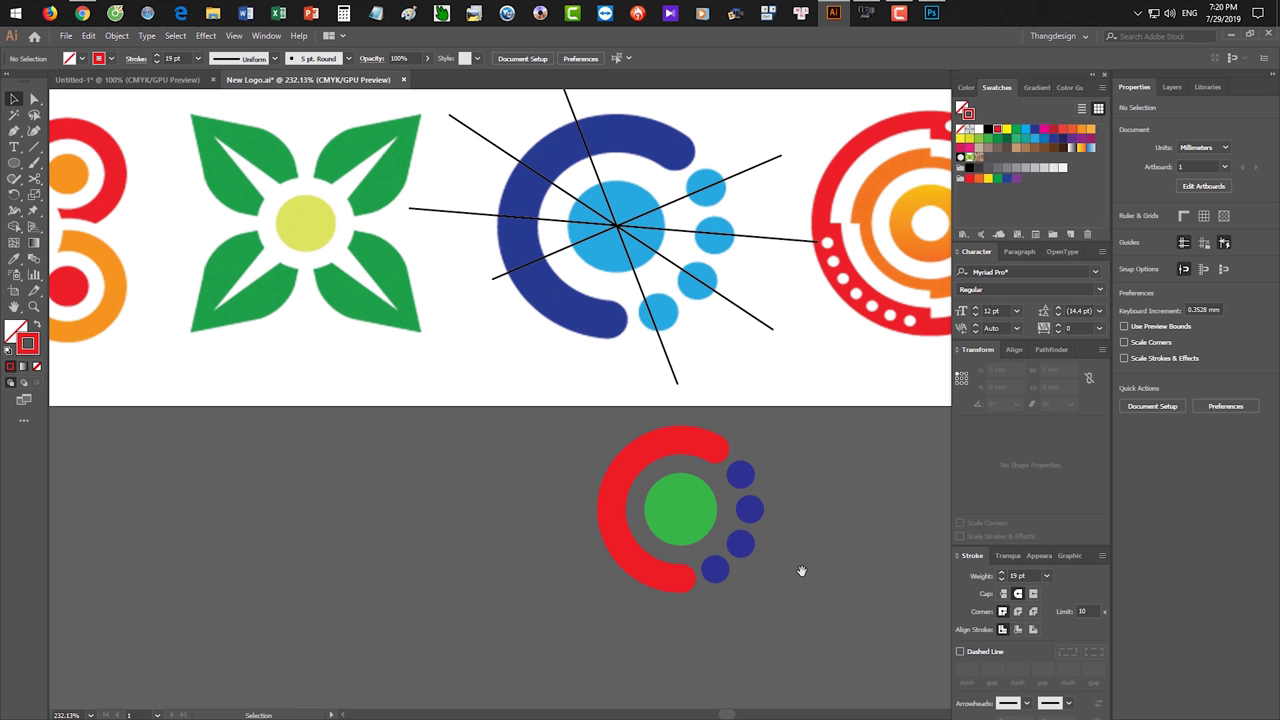
{"action": "left_click_drag", "start_coordinate": [786, 486], "coordinate": [536, 556]}
{"action": "mouse_move", "coordinate": [689, 371]}
{"action": "left_mouse_down"}
{"action": "mouse_move", "coordinate": [559, 395]}
{"action": "mouse_move", "coordinate": [574, 449]}
{"action": "left_mouse_up"}
{"action": "left_click", "coordinate": [574, 449]}
{"action": "mouse_move", "coordinate": [609, 369]}
{"action": "left_mouse_down"}
{"action": "mouse_move", "coordinate": [571, 423]}
{"action": "mouse_move", "coordinate": [608, 434]}
{"action": "left_mouse_up"}
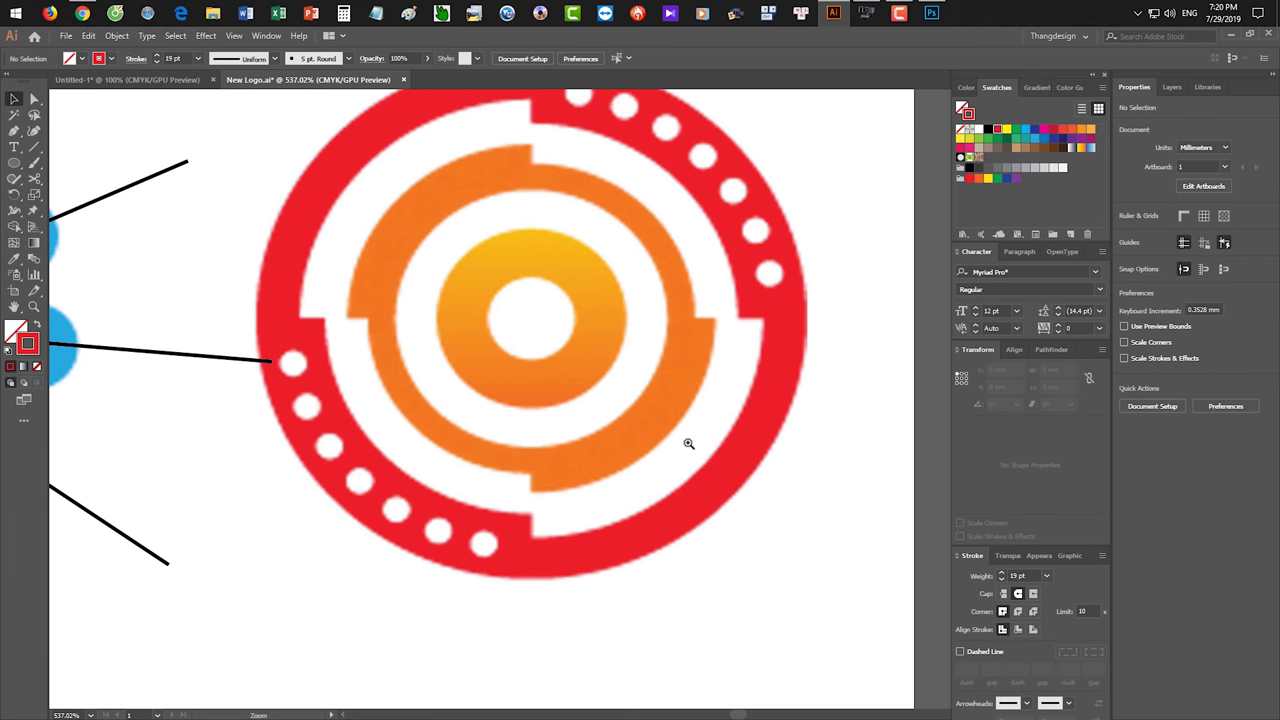
{"action": "left_click_drag", "start_coordinate": [750, 366], "coordinate": [720, 382]}
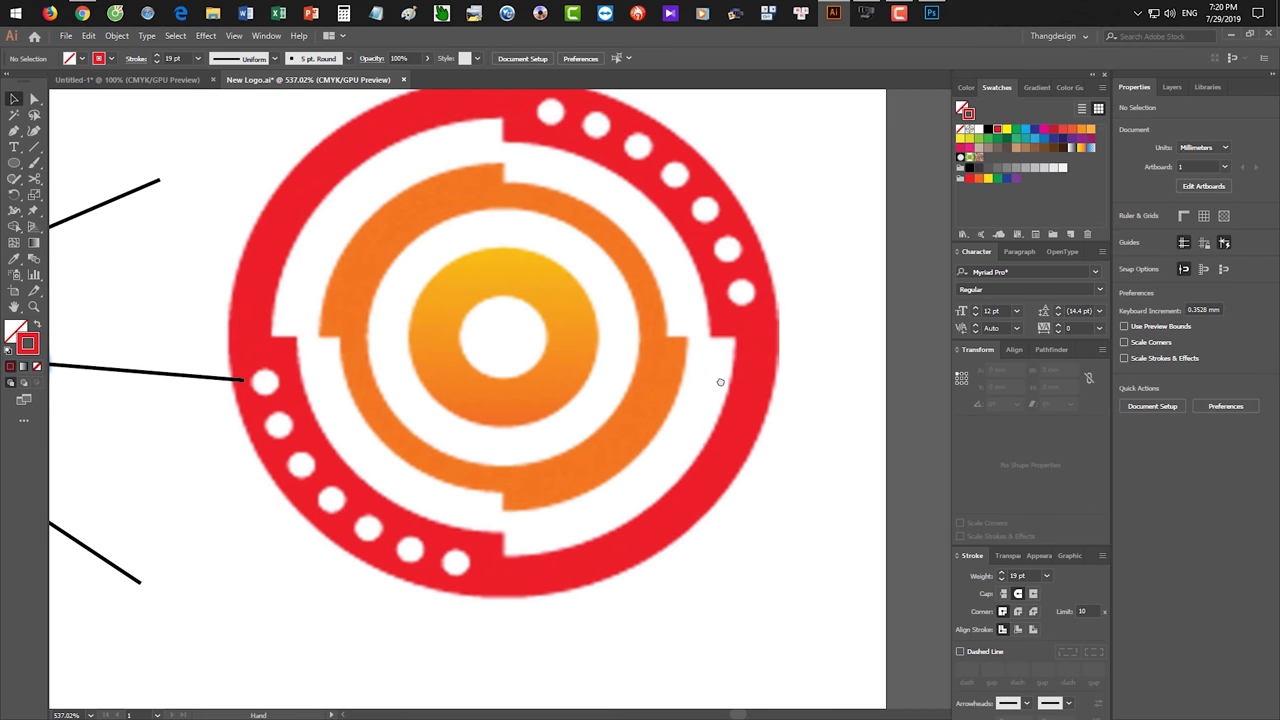
{"action": "left_click_drag", "start_coordinate": [621, 254], "coordinate": [646, 304]}
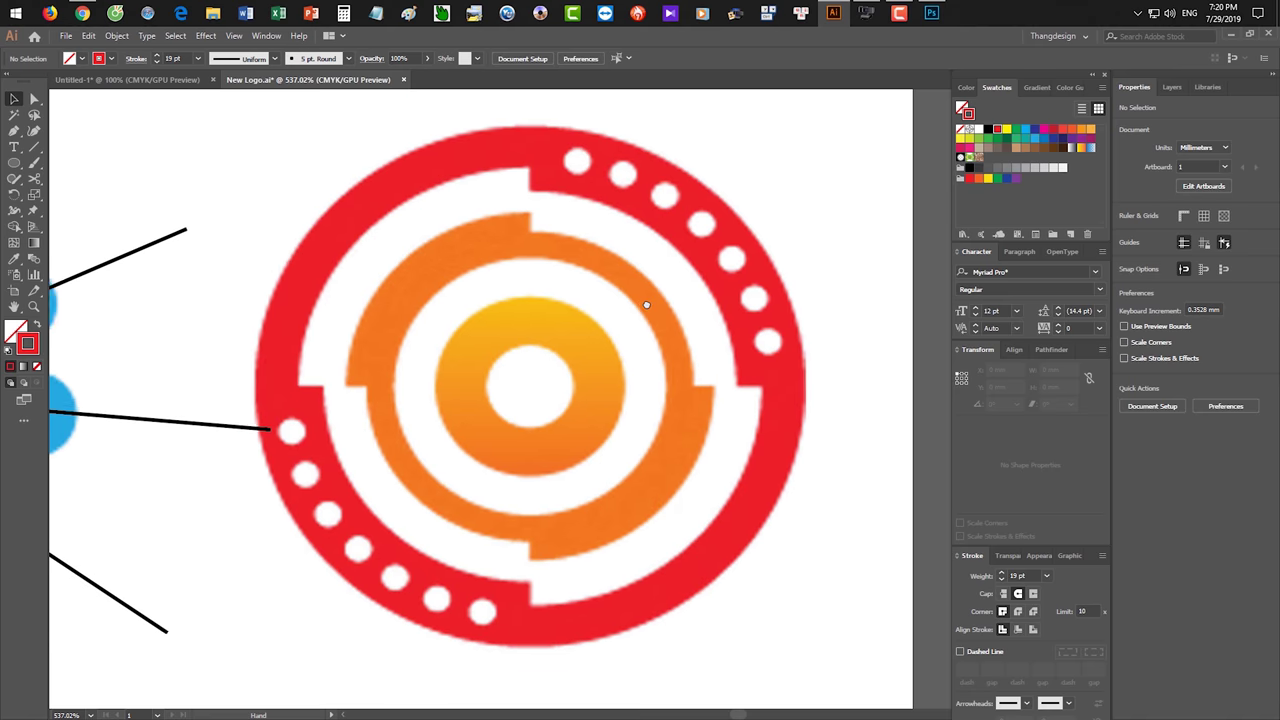
{"action": "key", "text": "ctrl+minus"}
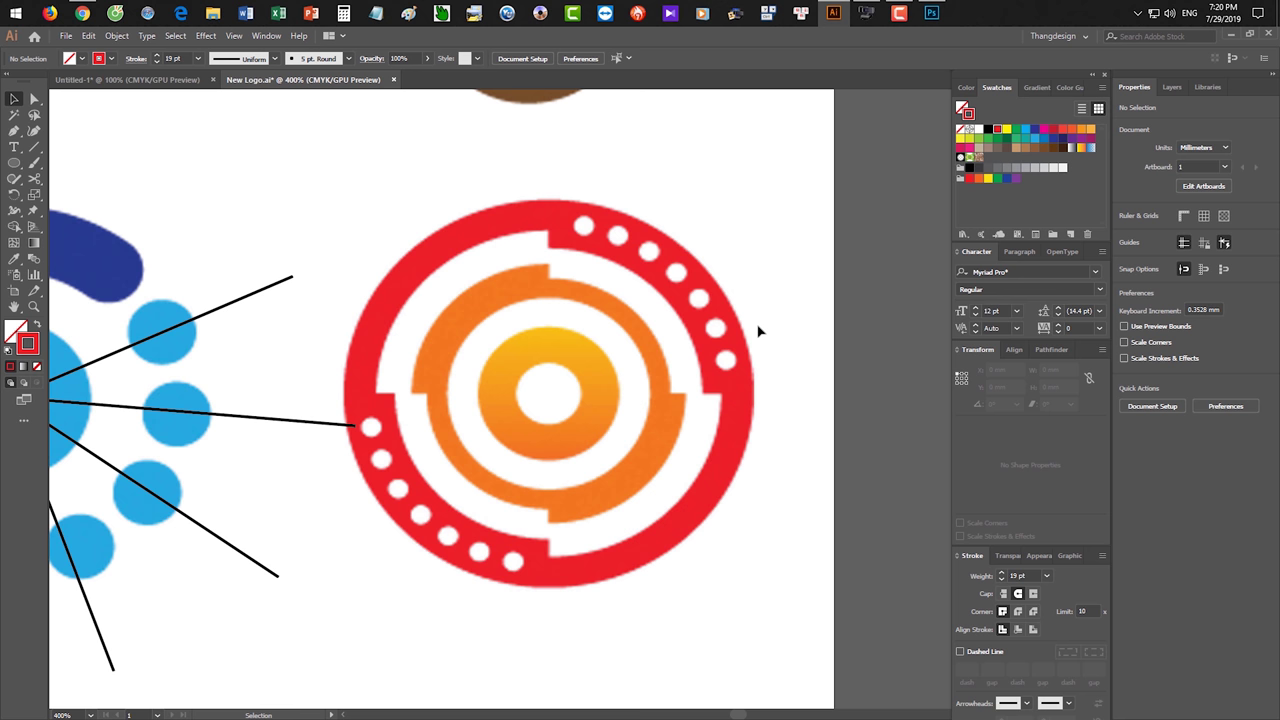
{"action": "key", "text": "ctrl+minus"}
{"action": "key", "text": "ctrl+minus"}
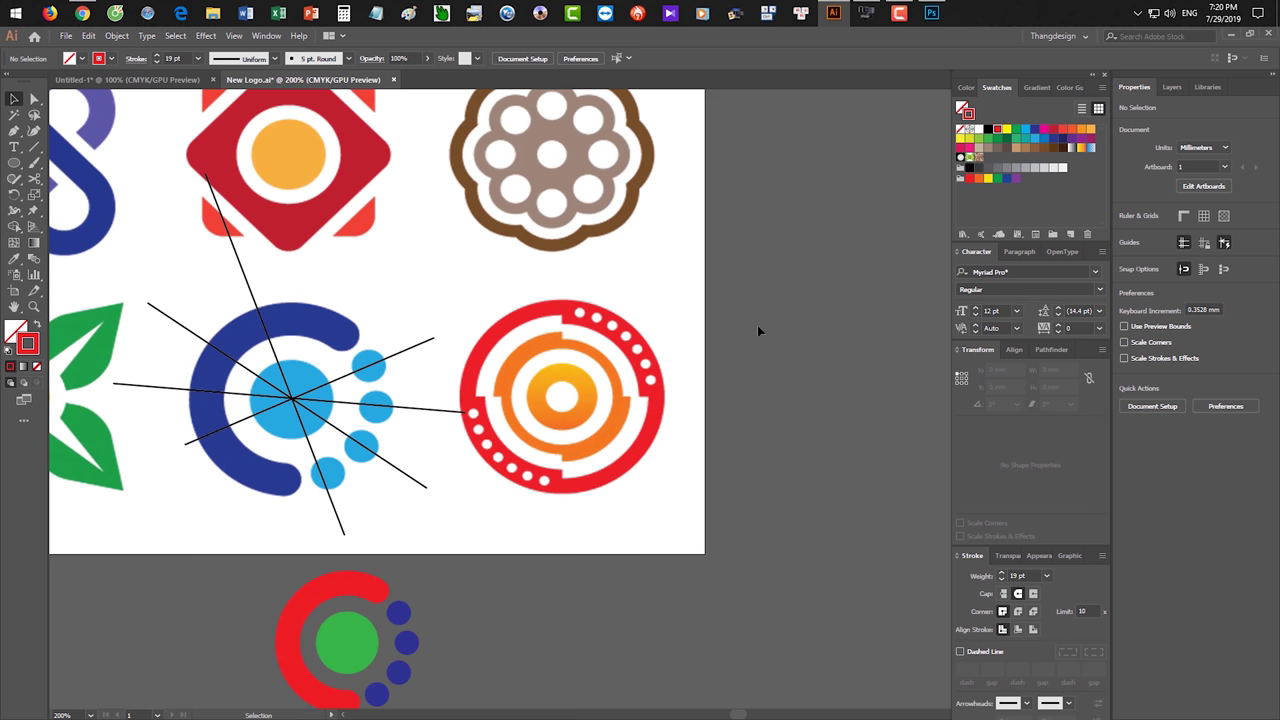
{"action": "mouse_move", "coordinate": [422, 400]}
{"action": "left_mouse_down"}
{"action": "mouse_move", "coordinate": [486, 421]}
{"action": "mouse_move", "coordinate": [571, 412]}
{"action": "left_mouse_up"}
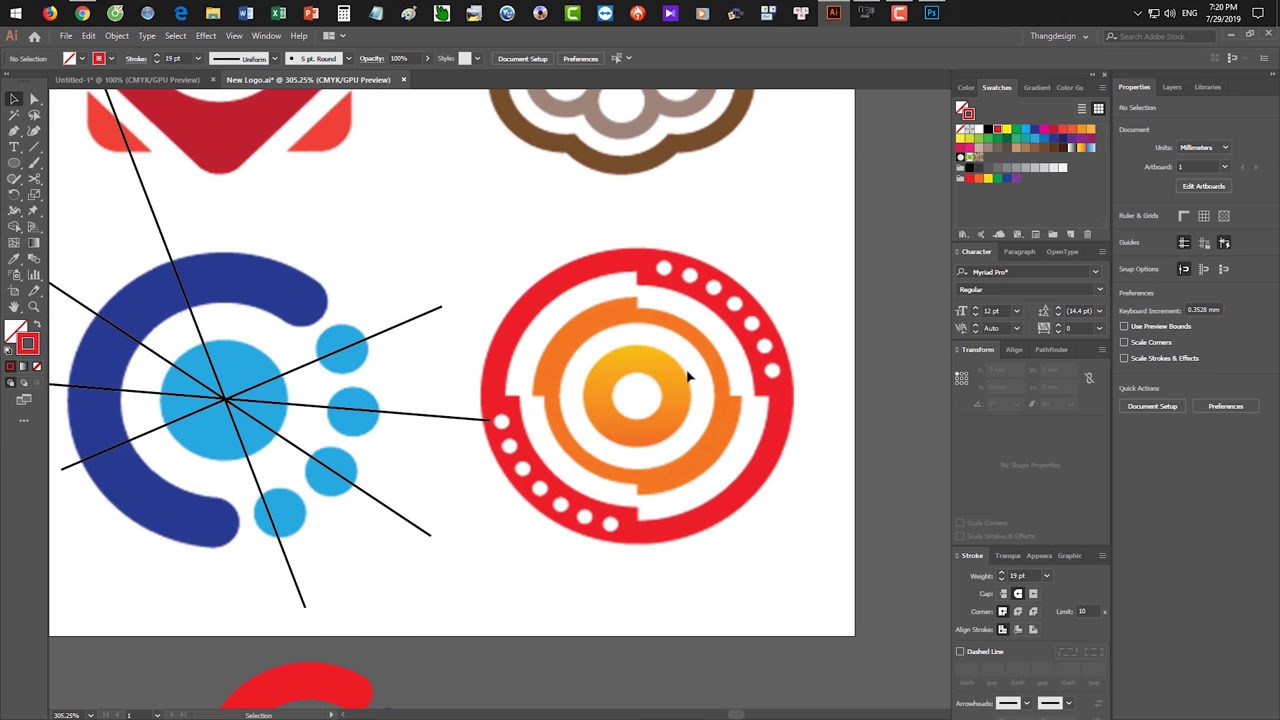
{"action": "left_click_drag", "start_coordinate": [689, 374], "coordinate": [1226, 306]}
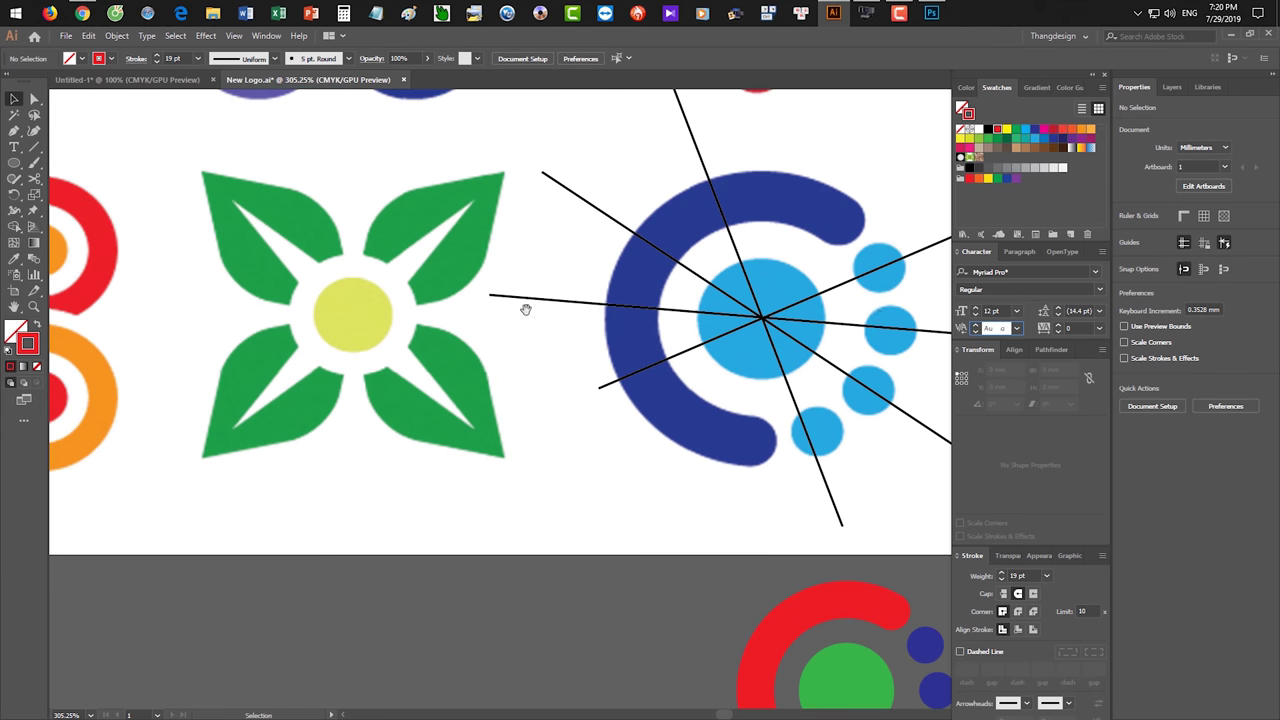
{"action": "left_click", "coordinate": [405, 309]}
{"action": "key", "text": "Return"}
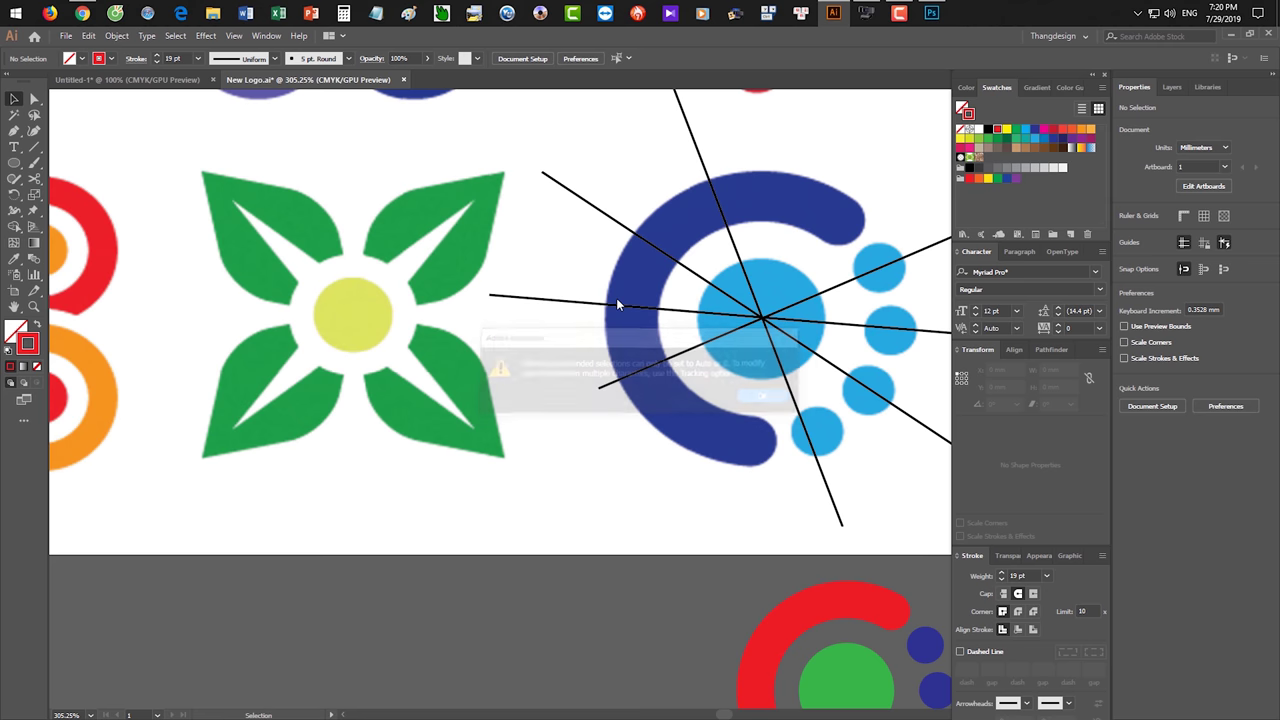
{"action": "left_click", "coordinate": [616, 303]}
{"action": "key", "text": "ctrl+minus"}
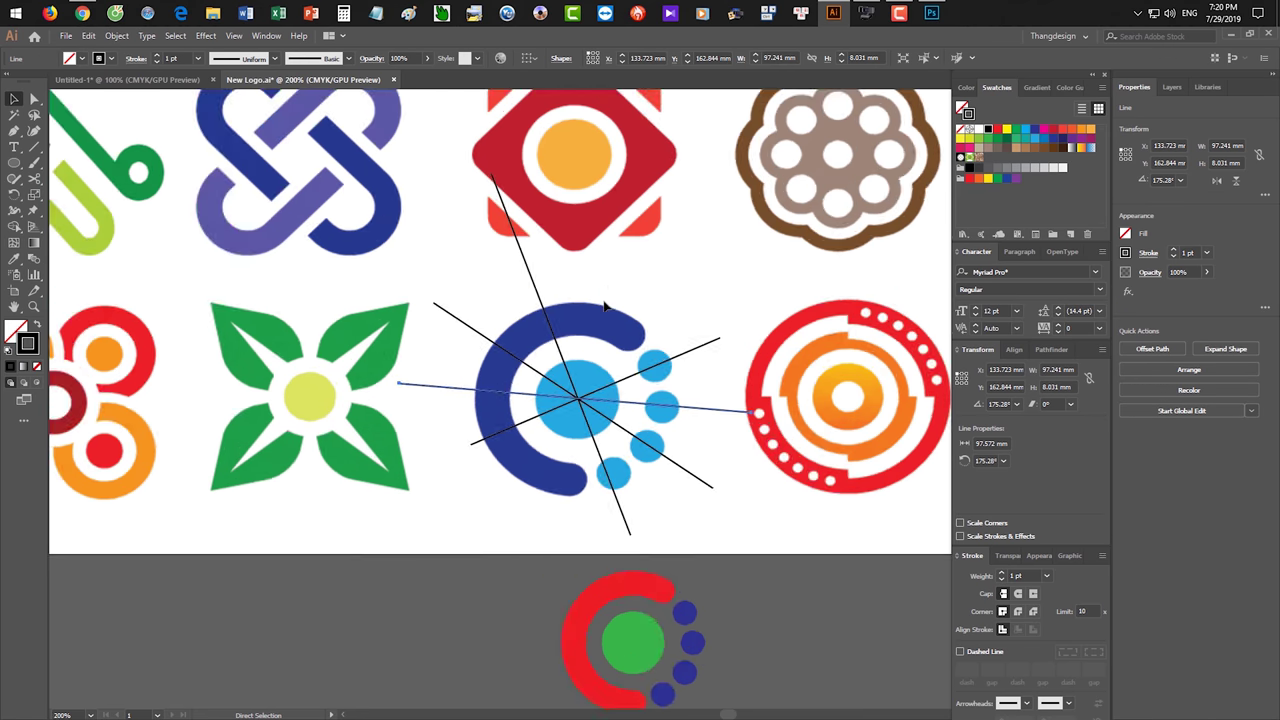
{"action": "key", "text": "ctrl+minus"}
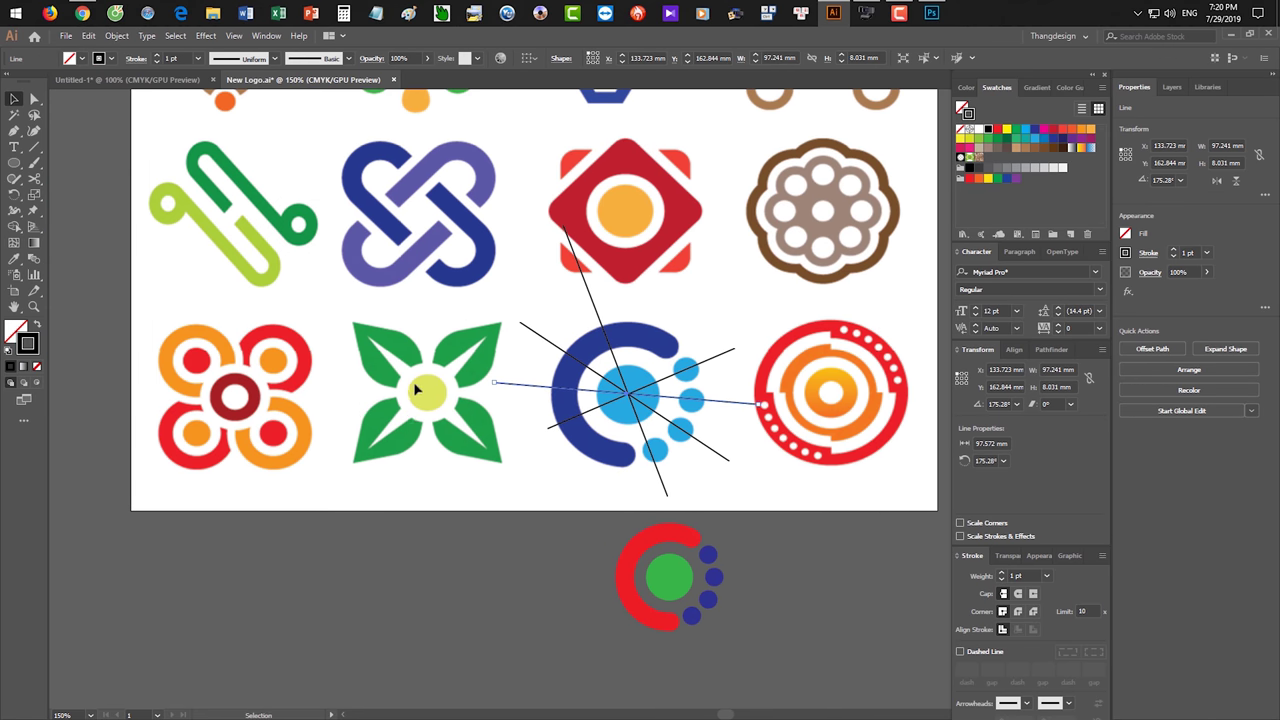
{"action": "left_click_drag", "start_coordinate": [400, 363], "coordinate": [410, 538]}
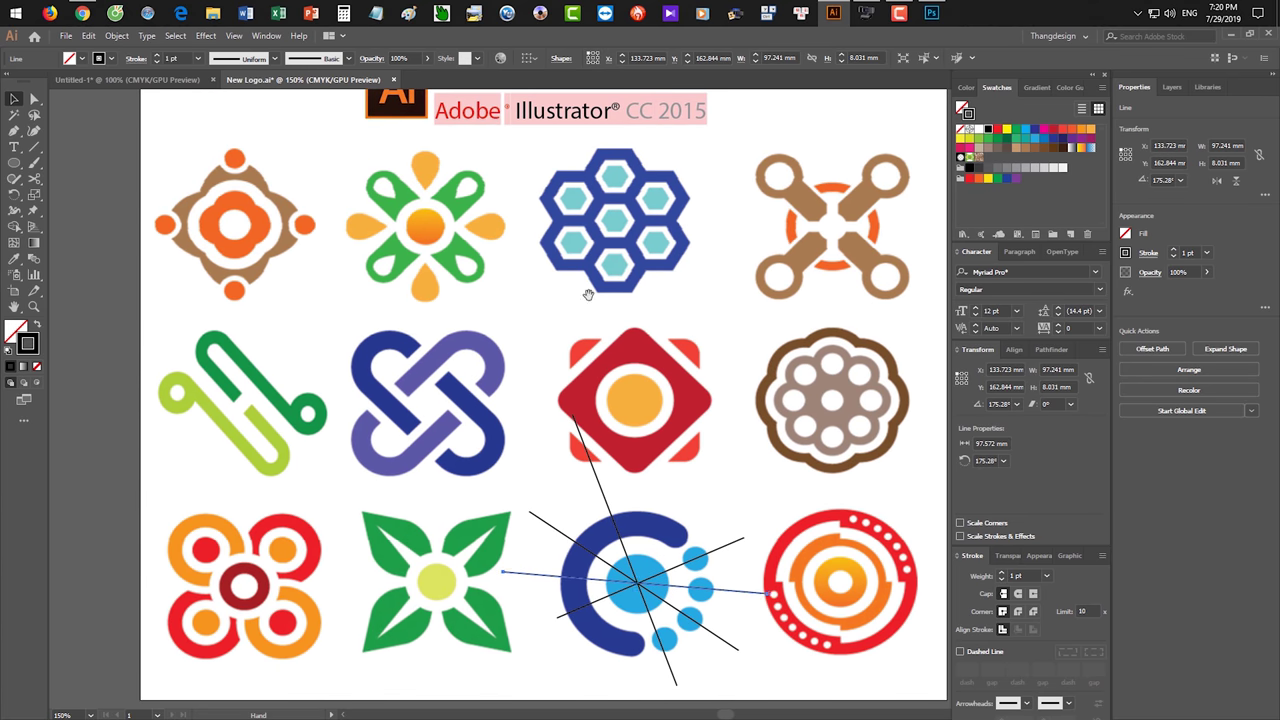
{"action": "left_click_drag", "start_coordinate": [573, 283], "coordinate": [591, 297]}
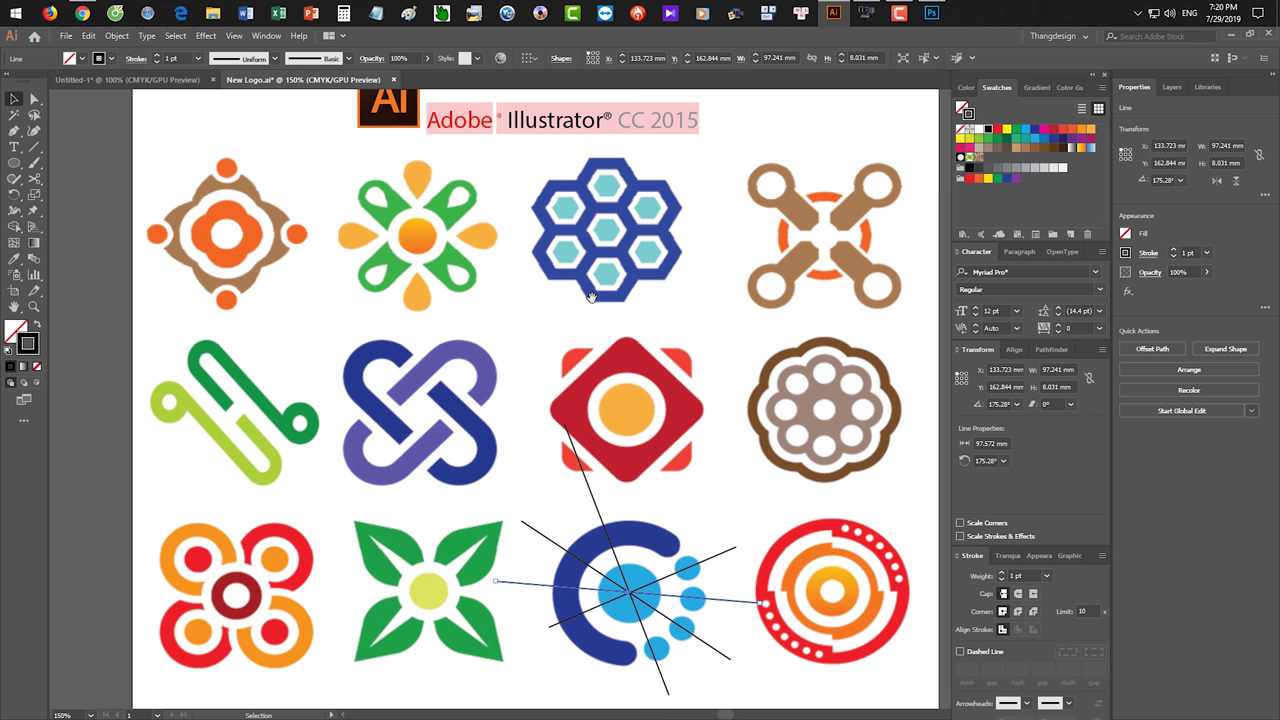
{"action": "left_click_drag", "start_coordinate": [674, 483], "coordinate": [652, 449]}
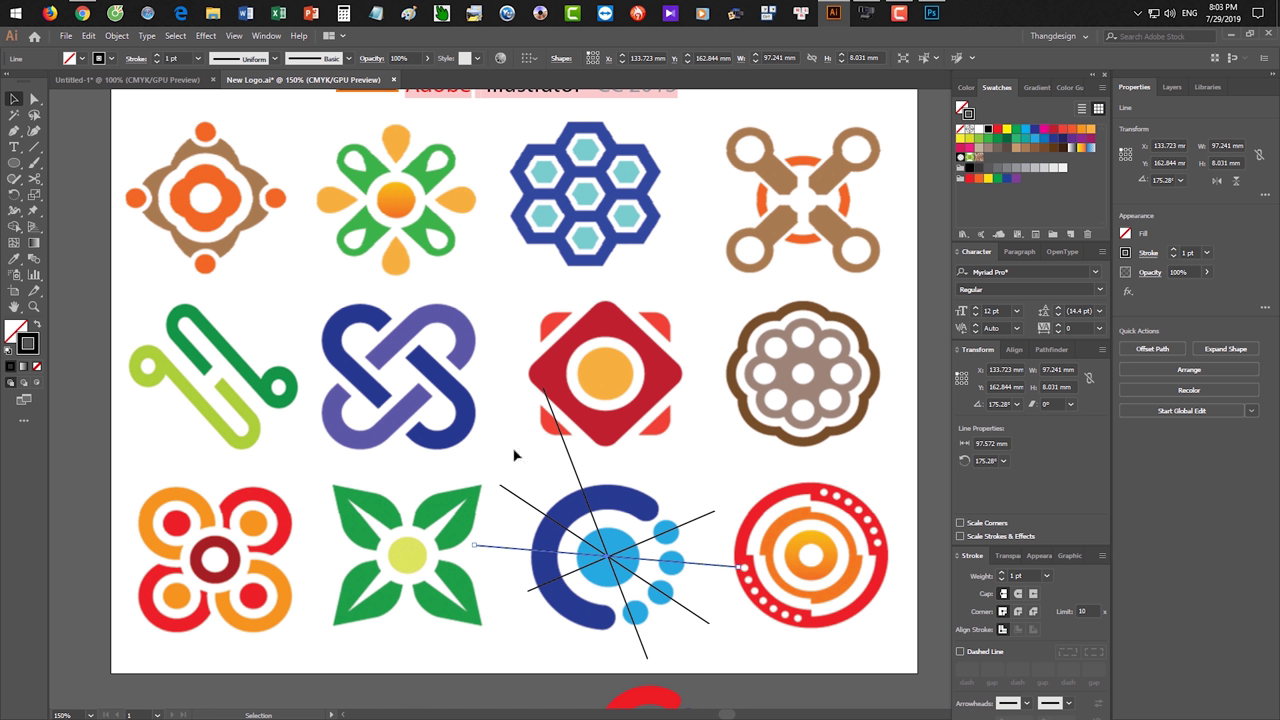
- Remove the C logo's construction lines, zoom in on the green leaf logo, and choose the Arc Tool
{"action": "key", "text": "ctrl+z"}
{"action": "key", "text": "ctrl+z"}
{"action": "mouse_move", "coordinate": [458, 542]}
{"action": "left_mouse_down"}
{"action": "mouse_move", "coordinate": [492, 494]}
{"action": "mouse_move", "coordinate": [483, 391]}
{"action": "left_mouse_up"}
{"action": "scroll", "coordinate": [563, 423], "scroll_direction": "up", "scroll_amount": 5, "text": "alt"}
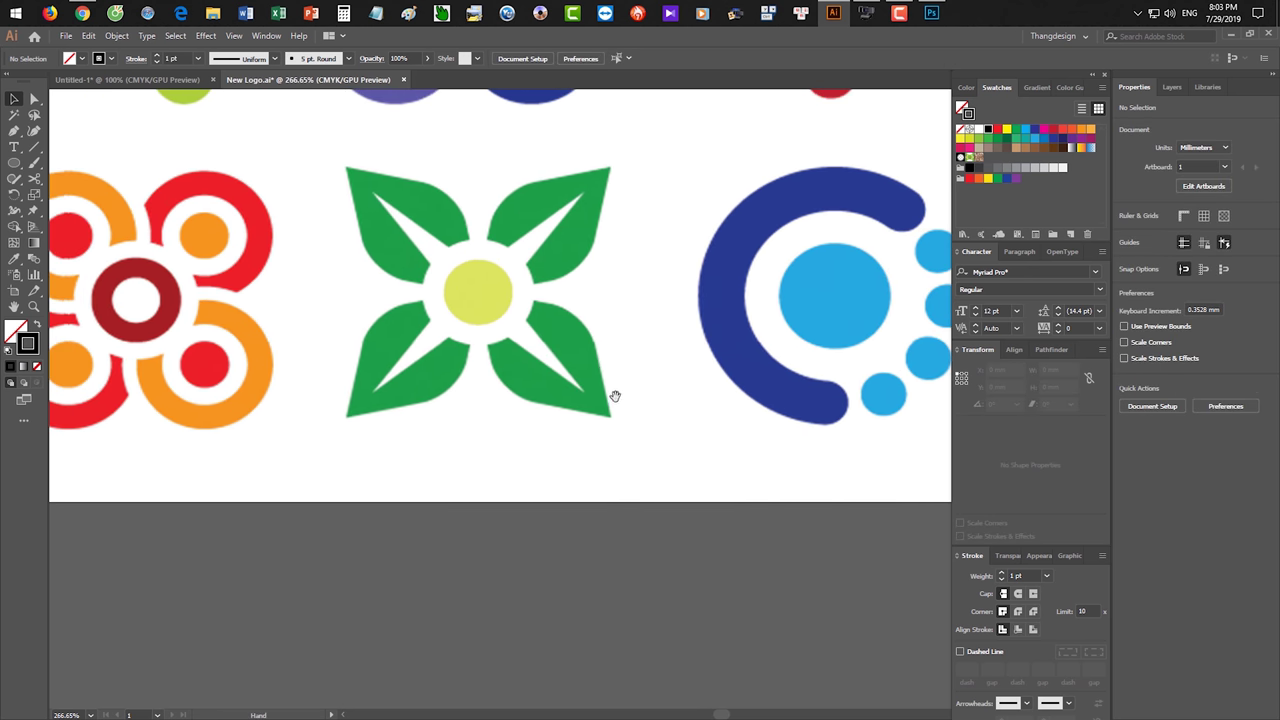
{"action": "left_click_drag", "start_coordinate": [615, 396], "coordinate": [625, 378]}
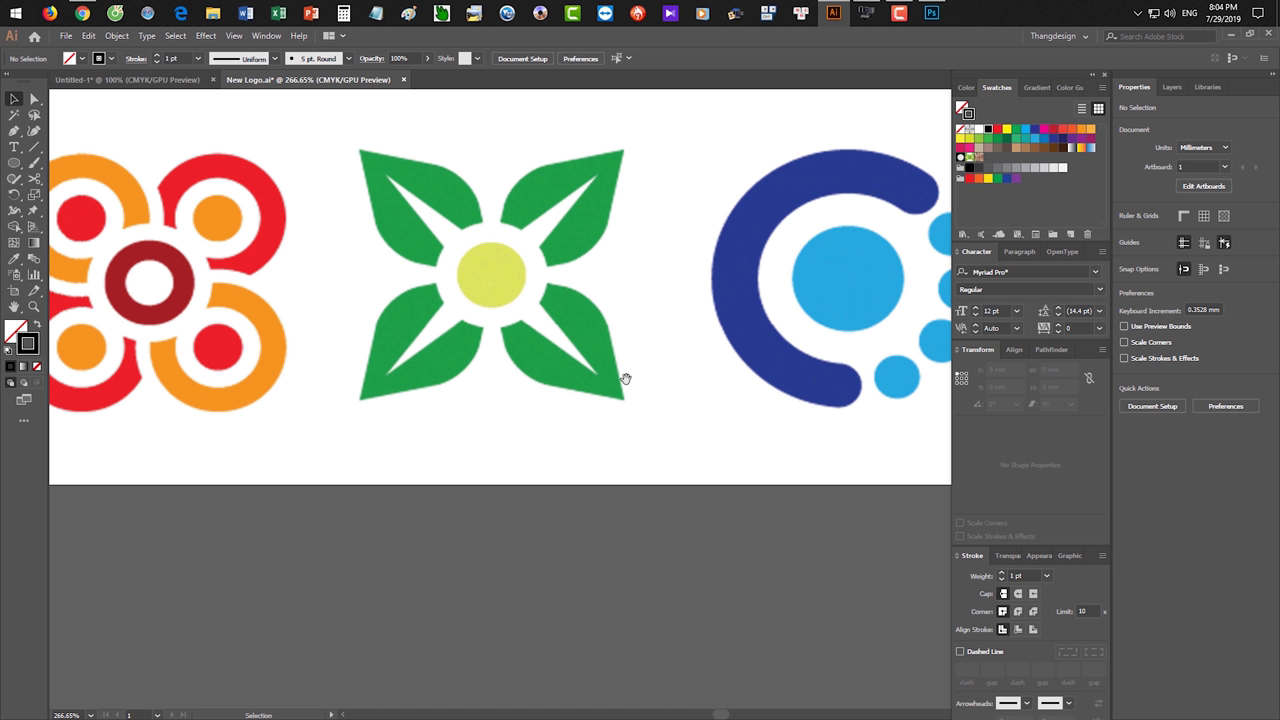
{"action": "left_click_drag", "start_coordinate": [34, 147], "coordinate": [97, 170]}
{"action": "left_click", "coordinate": [96, 165]}
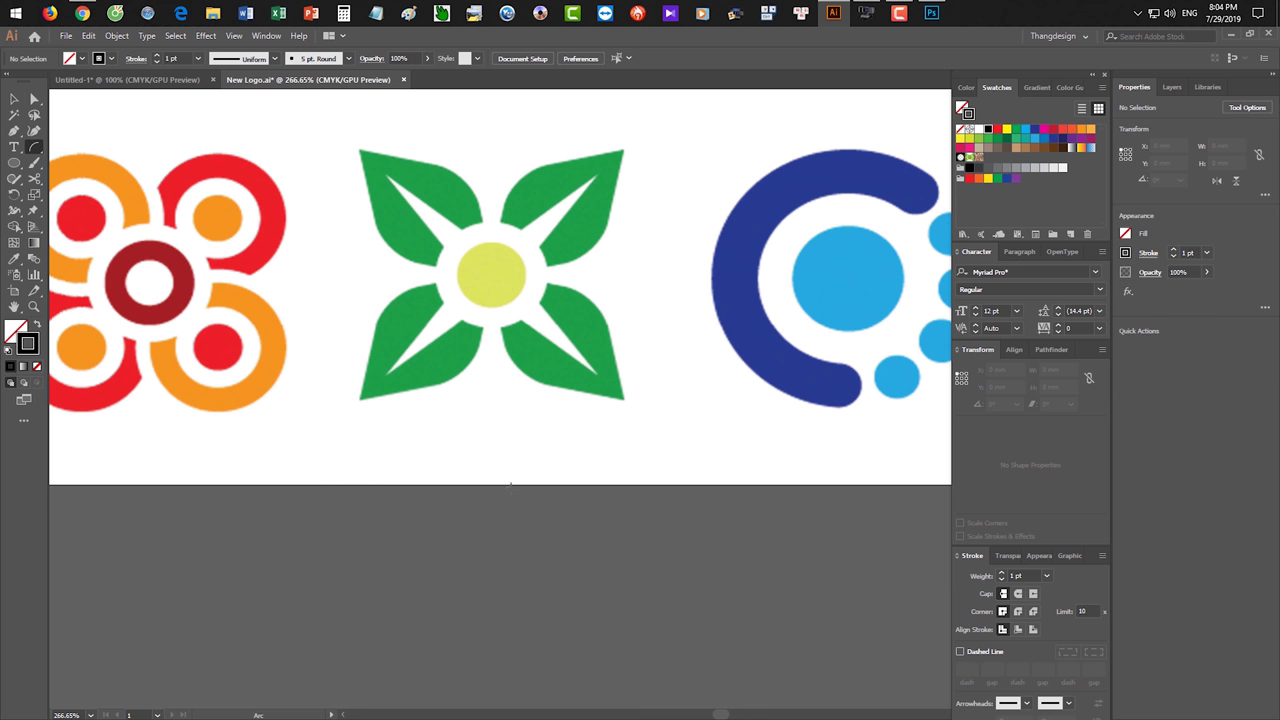
{"action": "scroll", "coordinate": [510, 486], "scroll_direction": "down", "scroll_amount": 2}
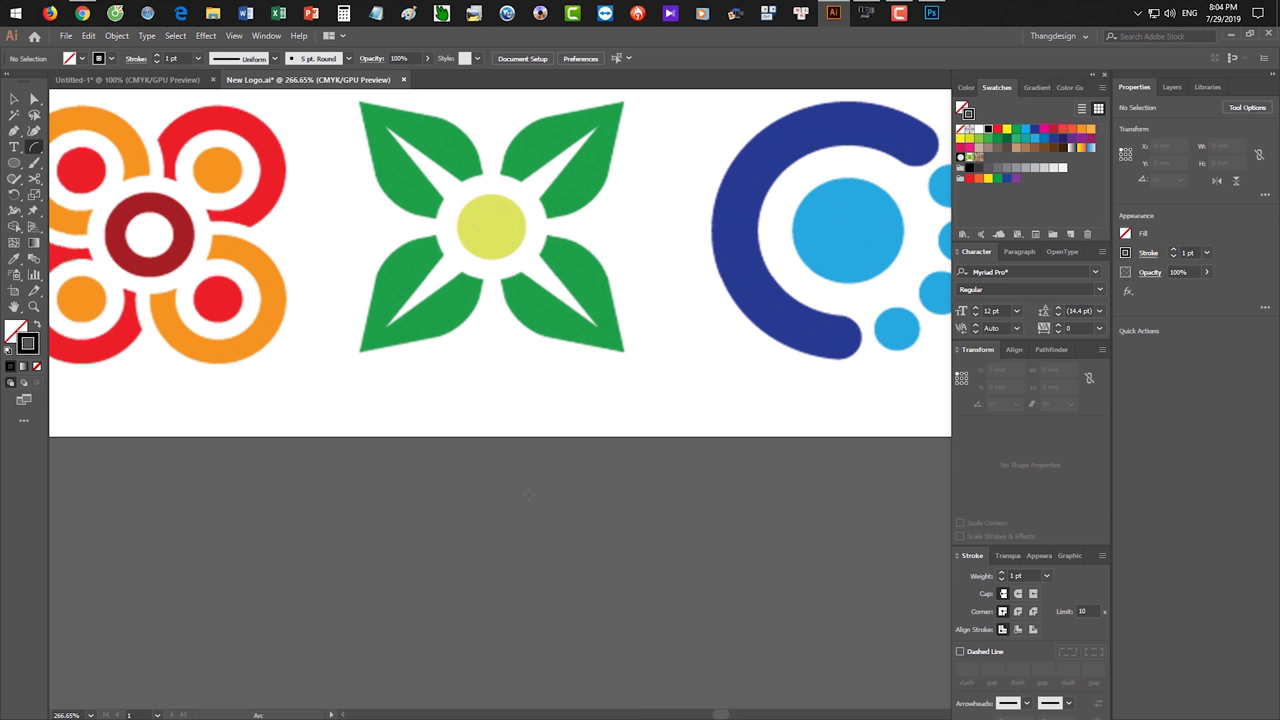
{"action": "left_click_drag", "start_coordinate": [582, 488], "coordinate": [614, 595]}
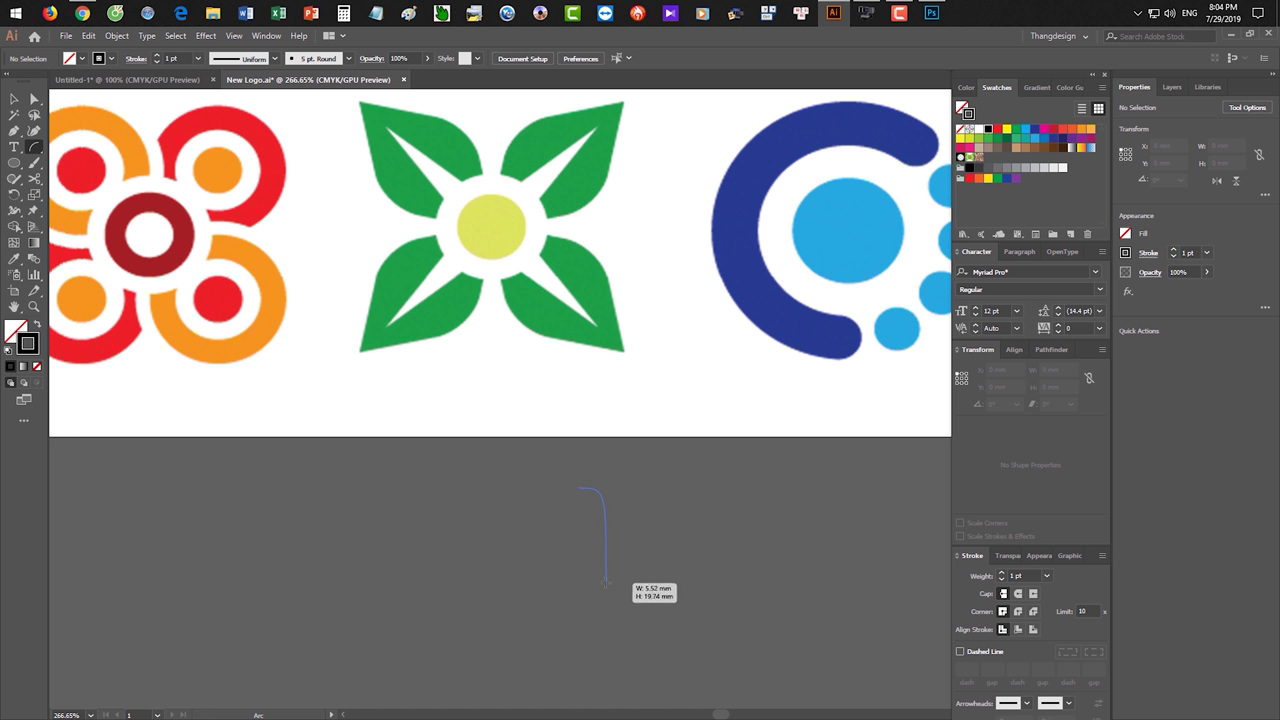
{"action": "left_click_drag", "start_coordinate": [614, 596], "coordinate": [613, 578]}
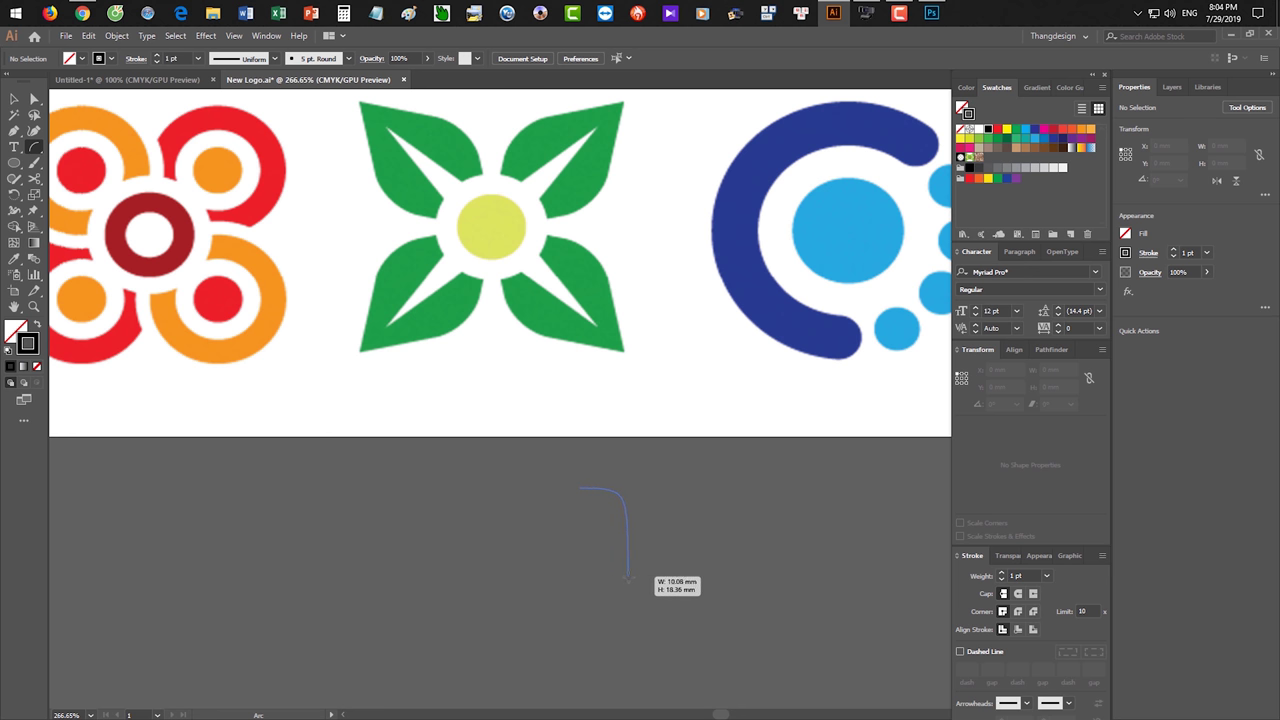
{"action": "left_click_drag", "start_coordinate": [613, 578], "coordinate": [628, 573]}
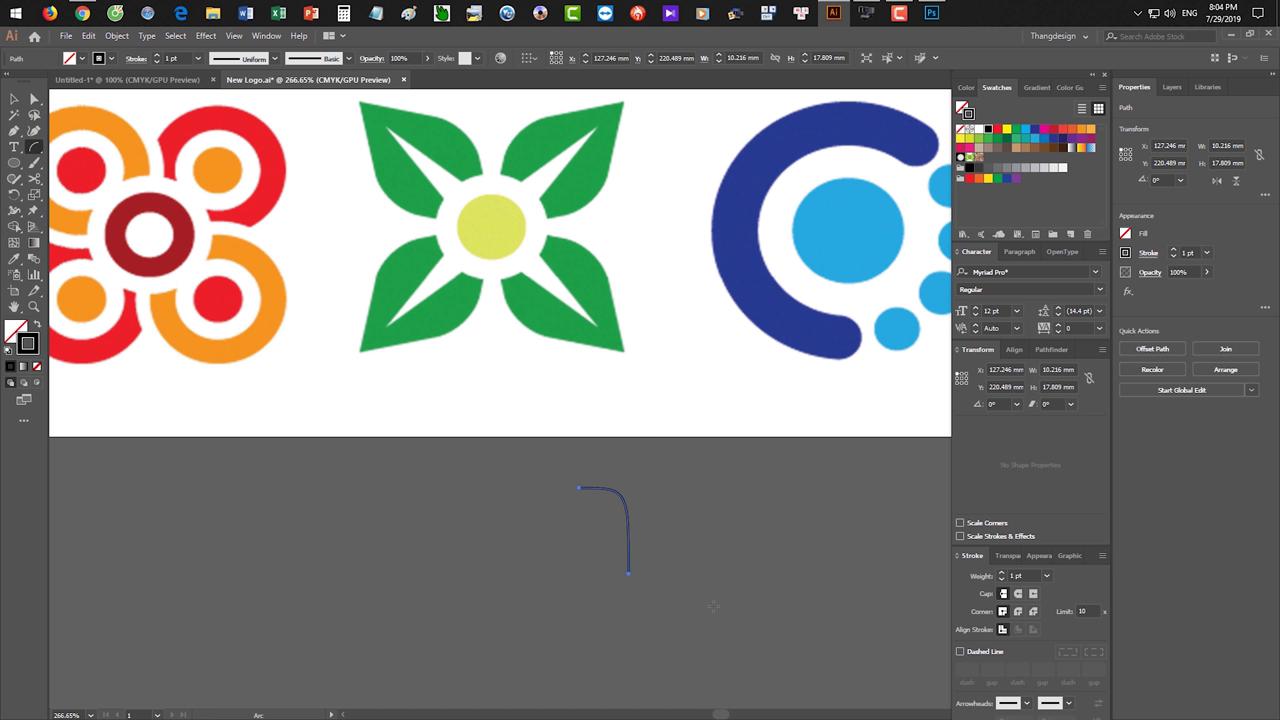
{"action": "left_click_drag", "start_coordinate": [578, 488], "coordinate": [628, 573]}
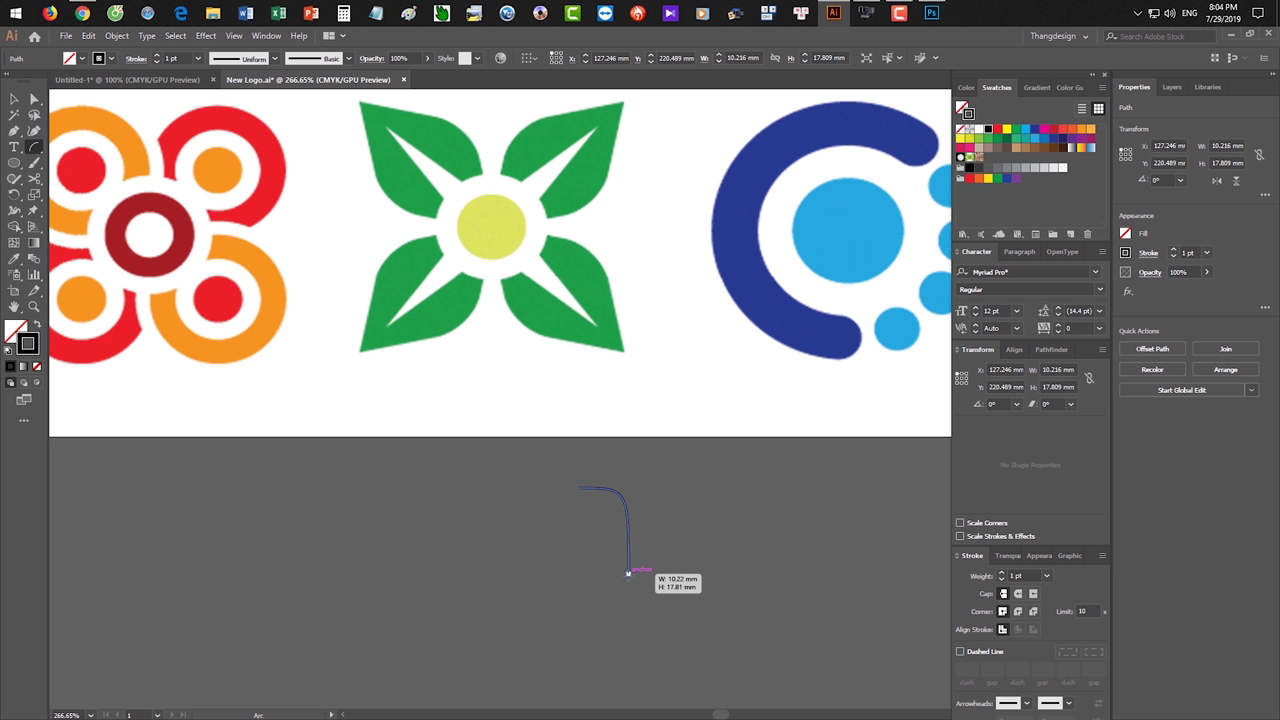
{"action": "key", "text": "f"}
{"action": "left_click_drag", "start_coordinate": [628, 573], "coordinate": [628, 573]}
{"action": "key", "text": "v"}
{"action": "key", "text": "ctrl+z"}
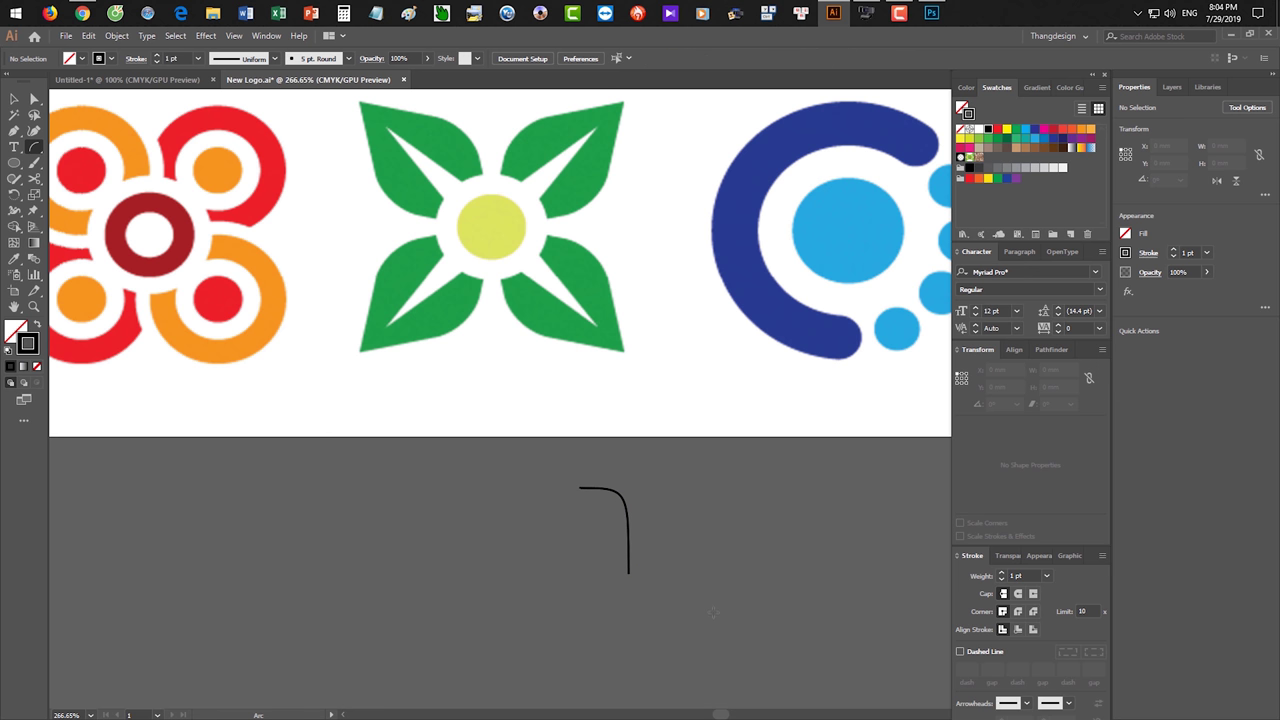
{"action": "key", "text": "ctrl+z"}
{"action": "key", "text": "v"}
{"action": "left_click_drag", "start_coordinate": [479, 327], "coordinate": [472, 368]}
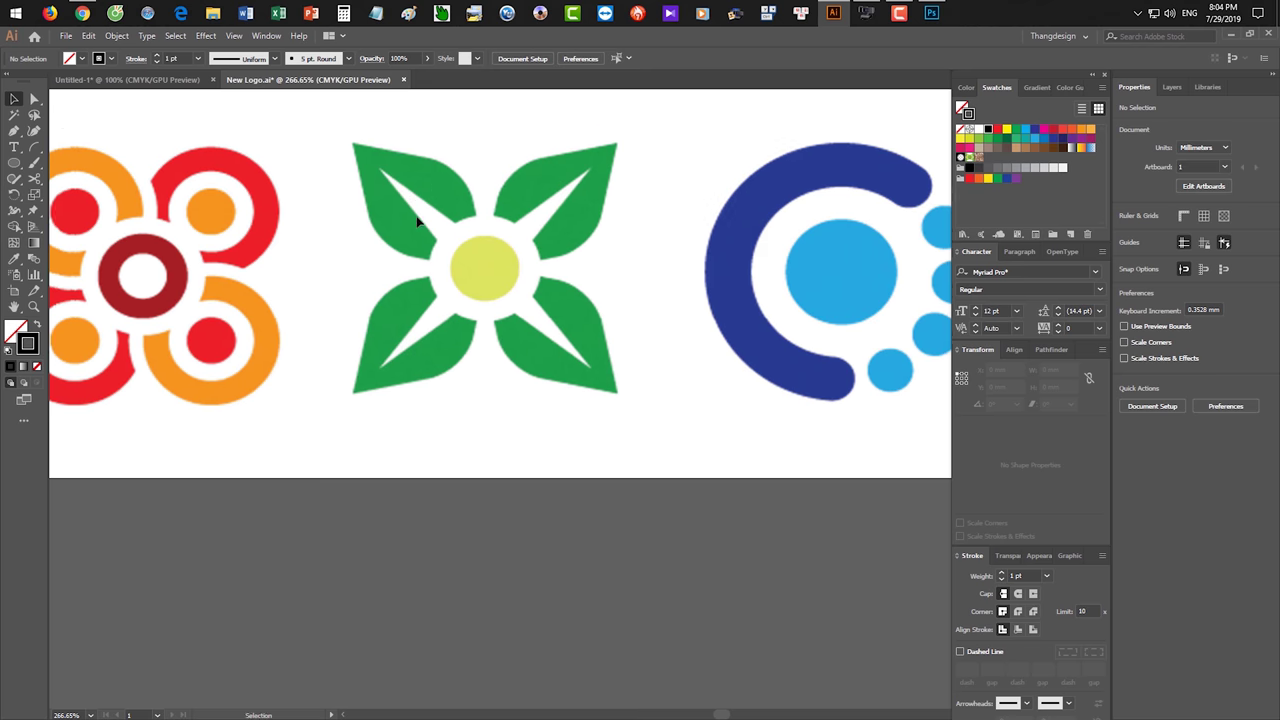
- Draw a green-filled, strokeless ellipse below the artboard
{"action": "left_click_drag", "start_coordinate": [14, 162], "coordinate": [69, 197]}
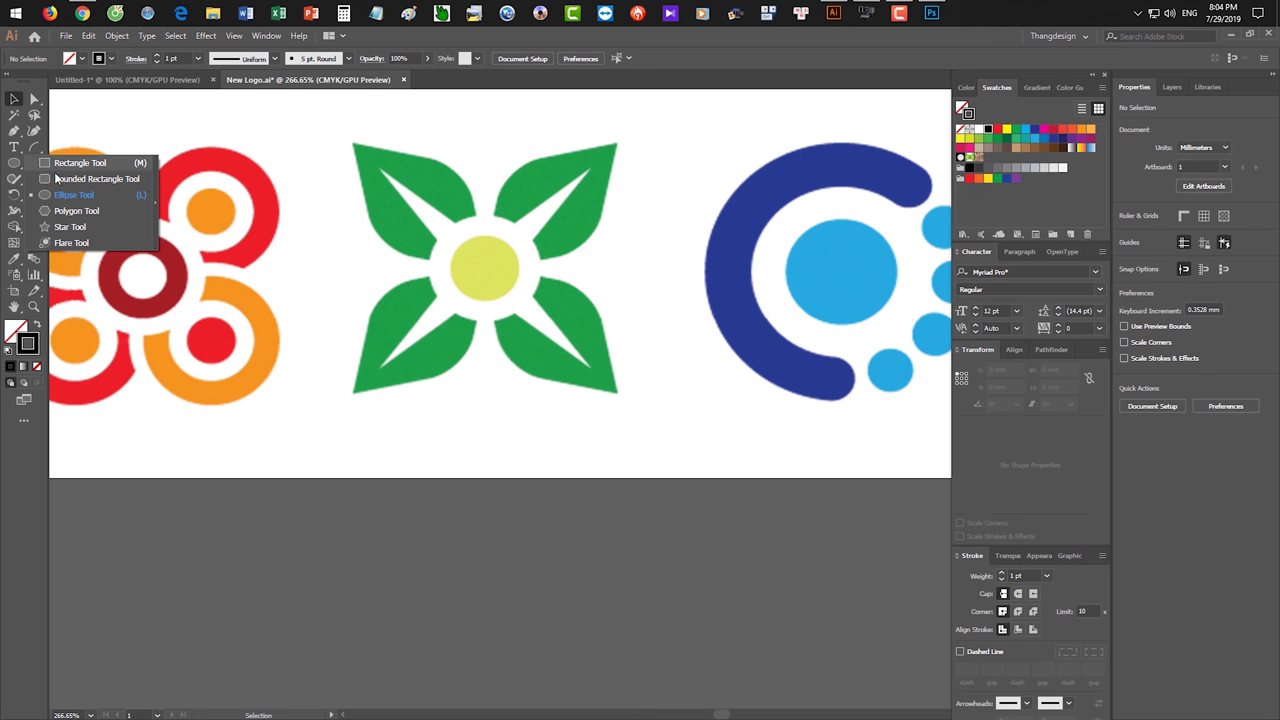
{"action": "key", "text": "shift+x"}
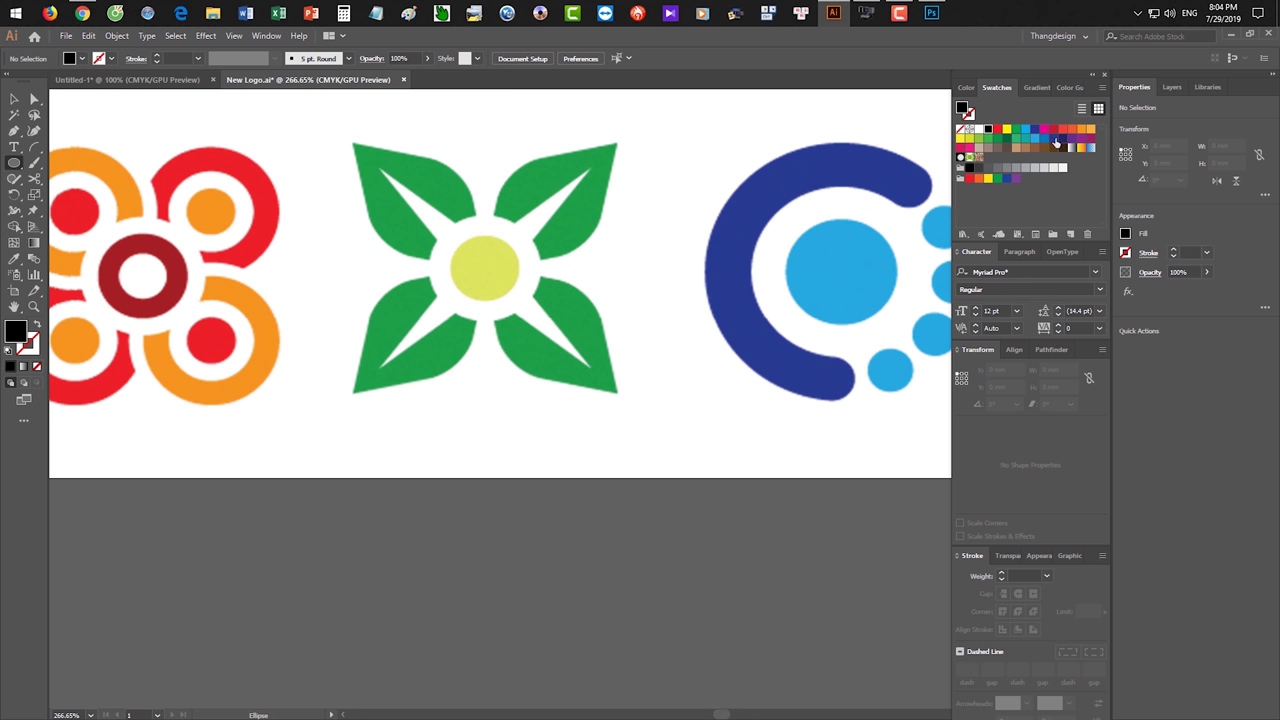
{"action": "left_click", "coordinate": [990, 140]}
{"action": "left_click_drag", "start_coordinate": [560, 456], "coordinate": [566, 434]}
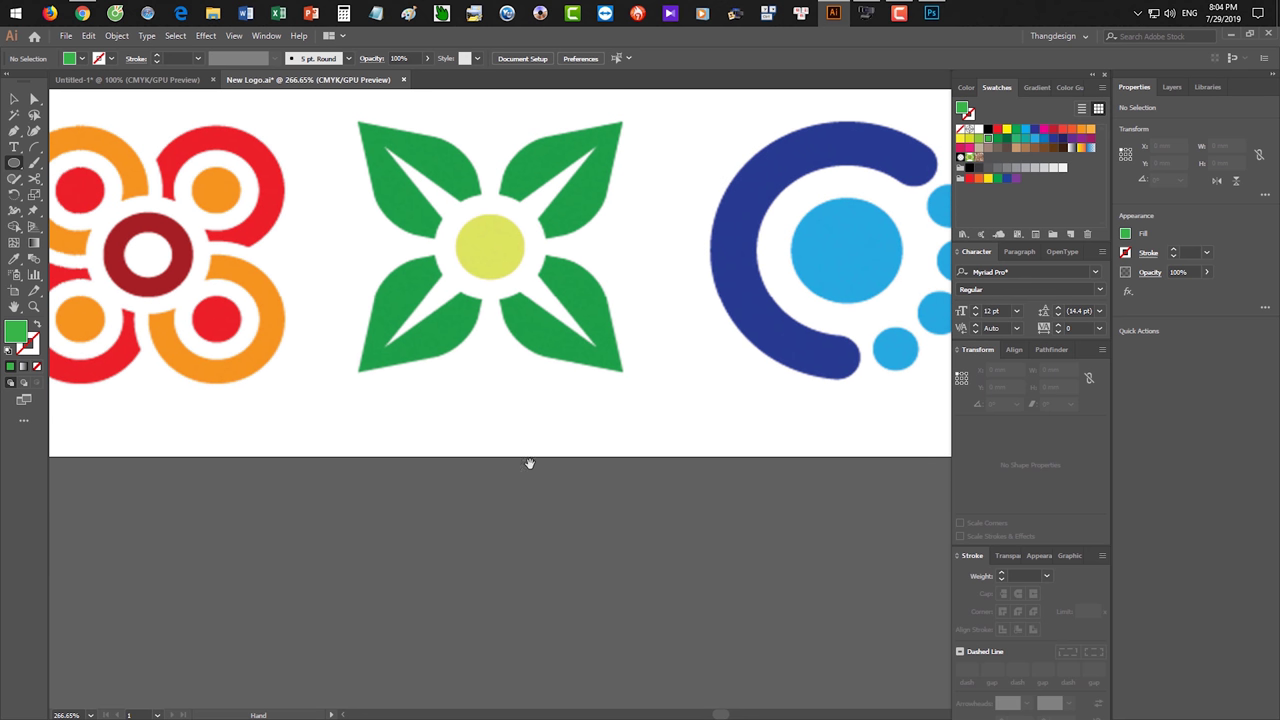
{"action": "mouse_move", "coordinate": [532, 500]}
{"action": "left_mouse_down"}
{"action": "mouse_move", "coordinate": [582, 642]}
{"action": "mouse_move", "coordinate": [618, 657]}
{"action": "left_mouse_up"}
- Pull the ellipse's top handles inward independently to pinch its top into a sharp point
{"action": "key", "text": "a"}
{"action": "left_click", "coordinate": [711, 608]}
{"action": "left_click_drag", "start_coordinate": [551, 473], "coordinate": [608, 514]}
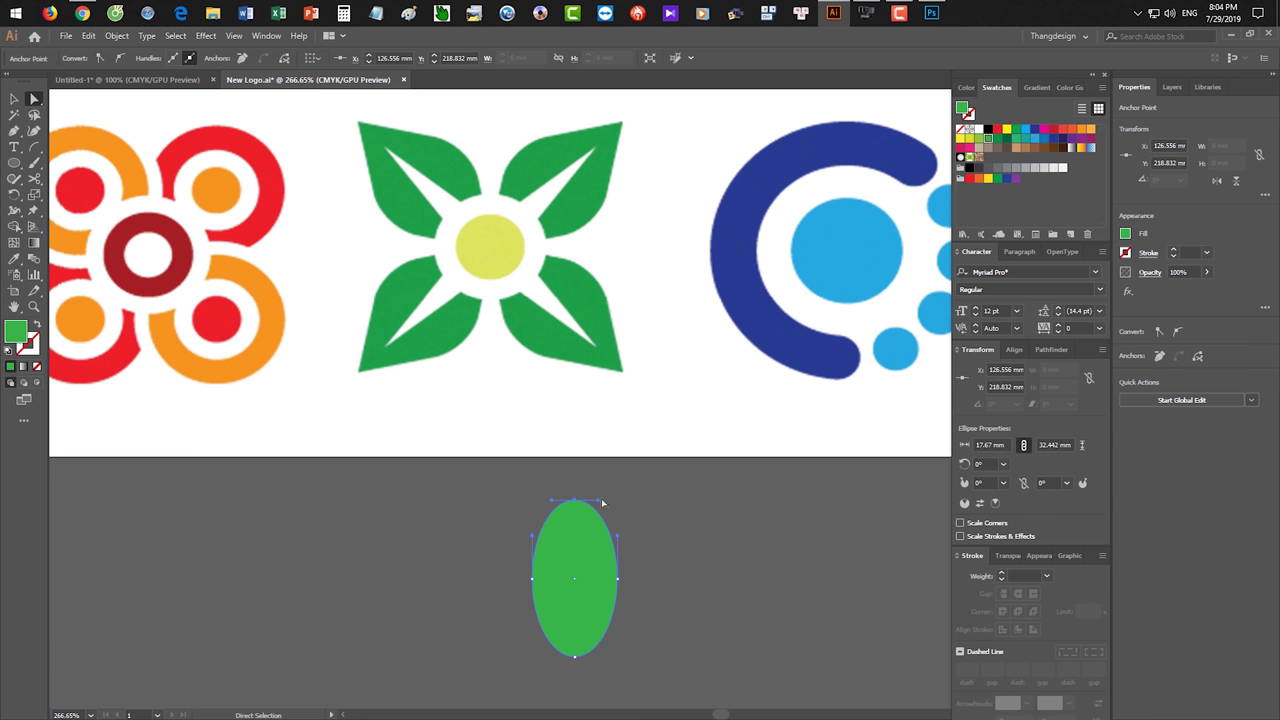
{"action": "key", "text": "alt"}
{"action": "left_click_drag", "start_coordinate": [607, 503], "coordinate": [590, 522]}
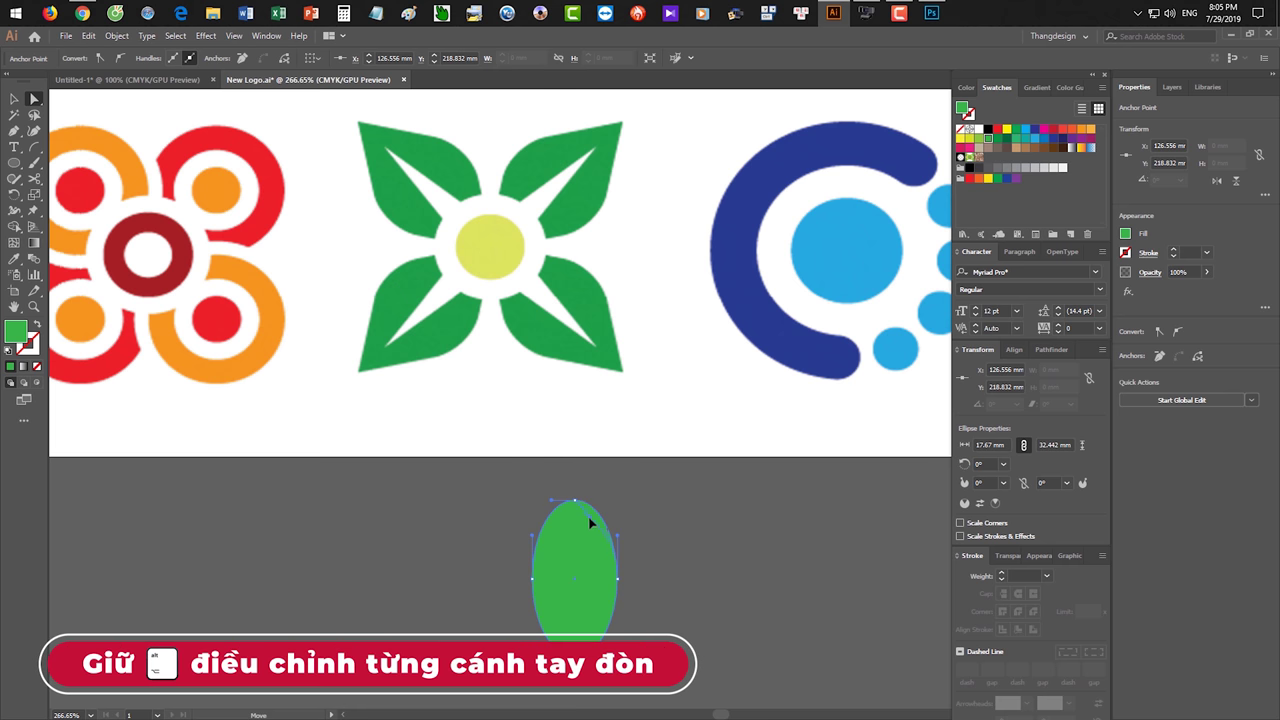
{"action": "left_click_drag", "start_coordinate": [551, 499], "coordinate": [555, 513]}
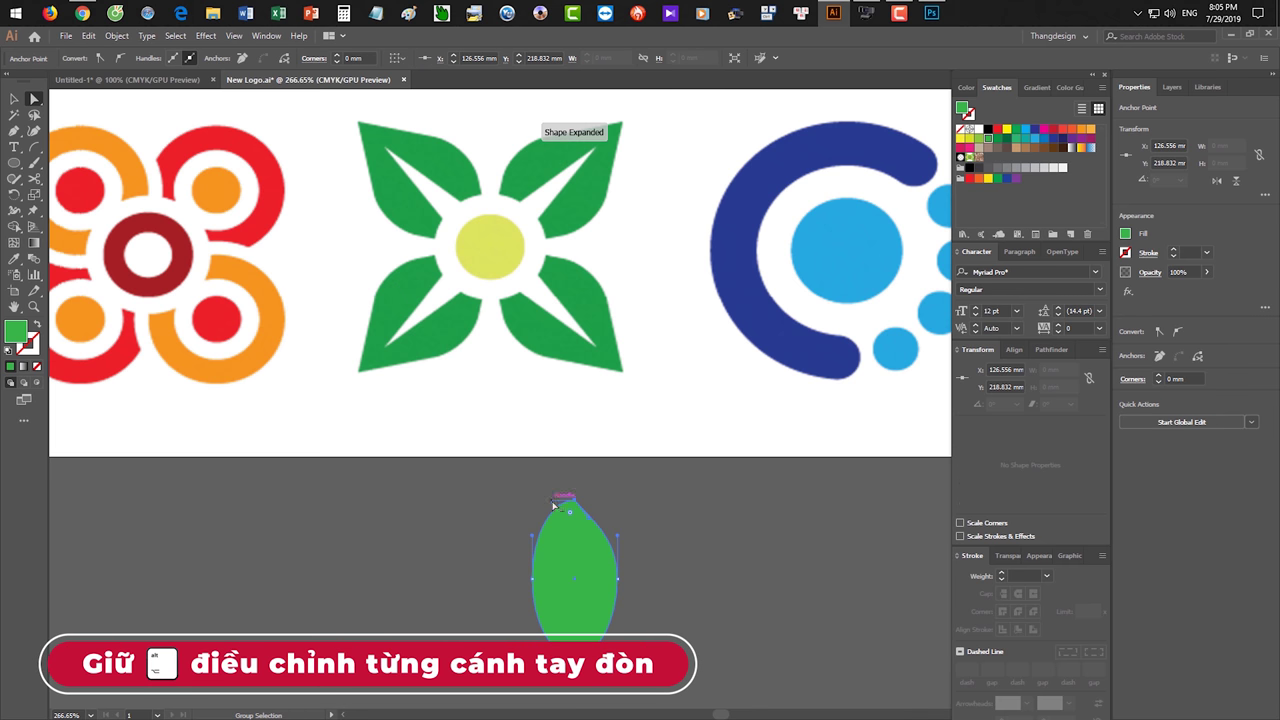
{"action": "left_click_drag", "start_coordinate": [562, 521], "coordinate": [563, 514]}
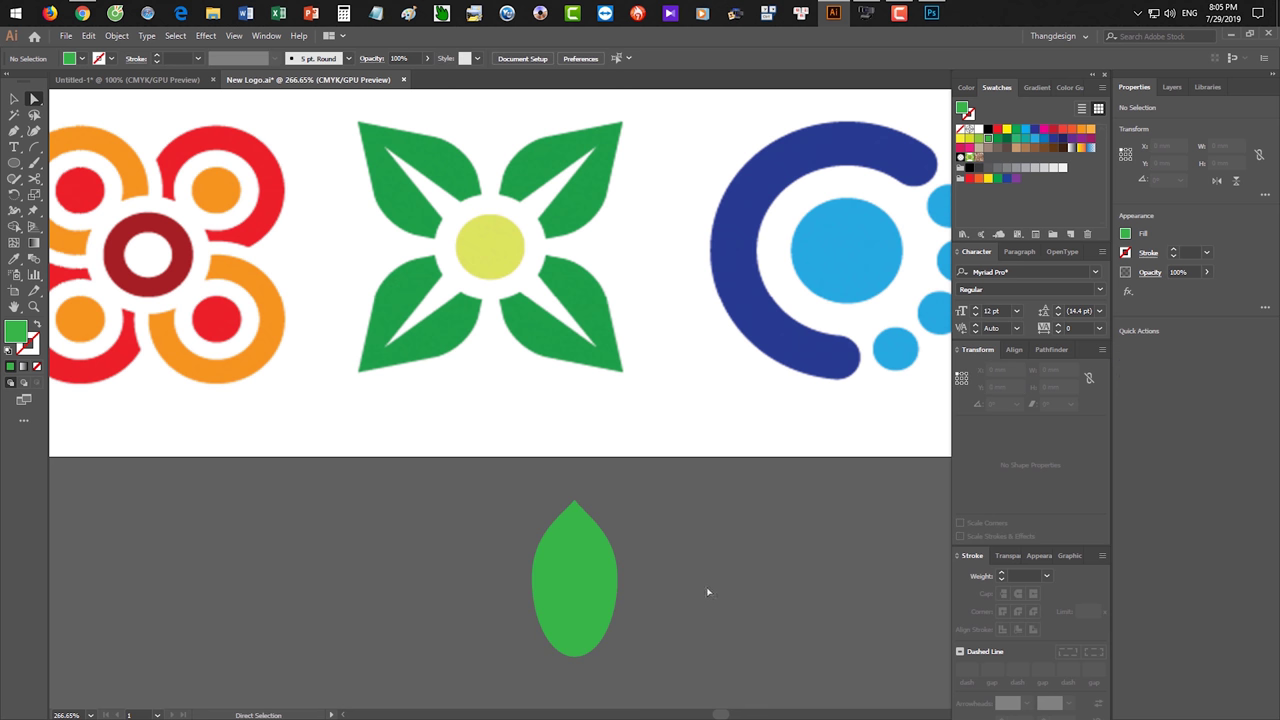
- Zoom in on the green leaf and select its path for point editing
{"action": "scroll", "coordinate": [690, 545], "scroll_direction": "down", "scroll_amount": 2}
{"action": "scroll", "coordinate": [685, 530], "scroll_direction": "down", "scroll_amount": 1}
{"action": "scroll", "coordinate": [675, 545], "scroll_direction": "up", "scroll_amount": 2}
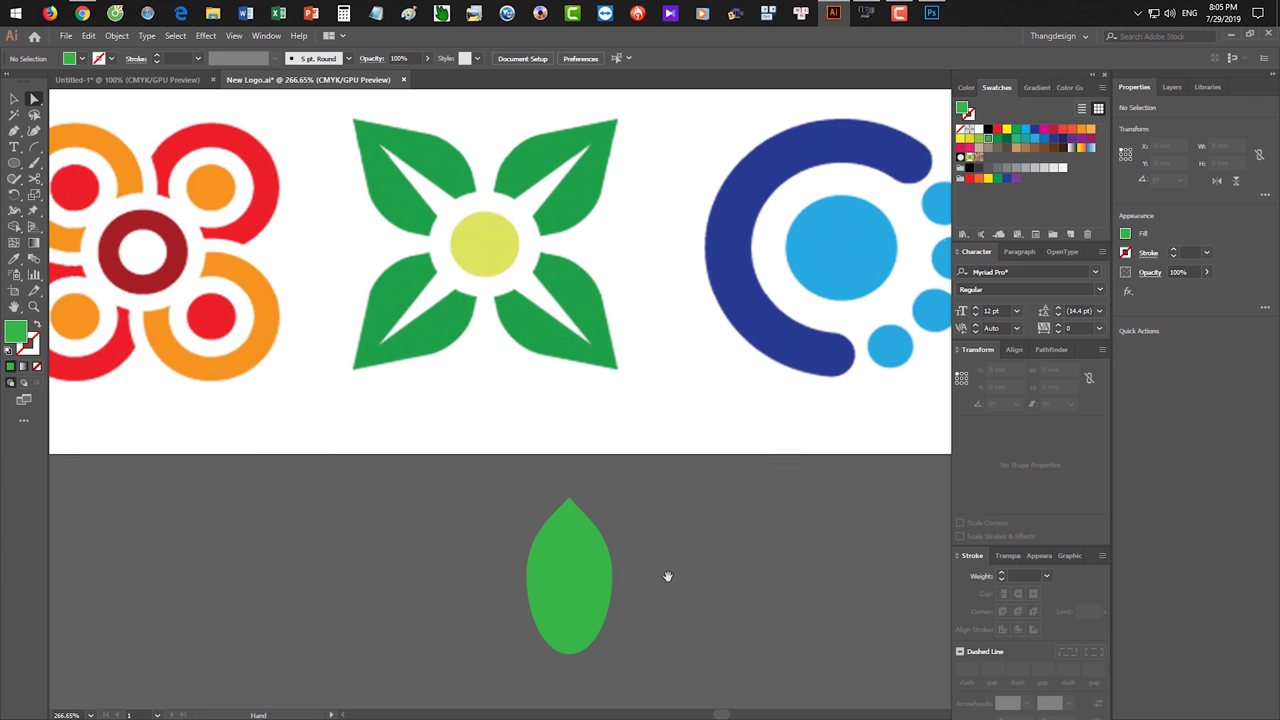
{"action": "scroll", "coordinate": [650, 555], "scroll_direction": "down", "scroll_amount": 1}
{"action": "left_click", "coordinate": [653, 527]}
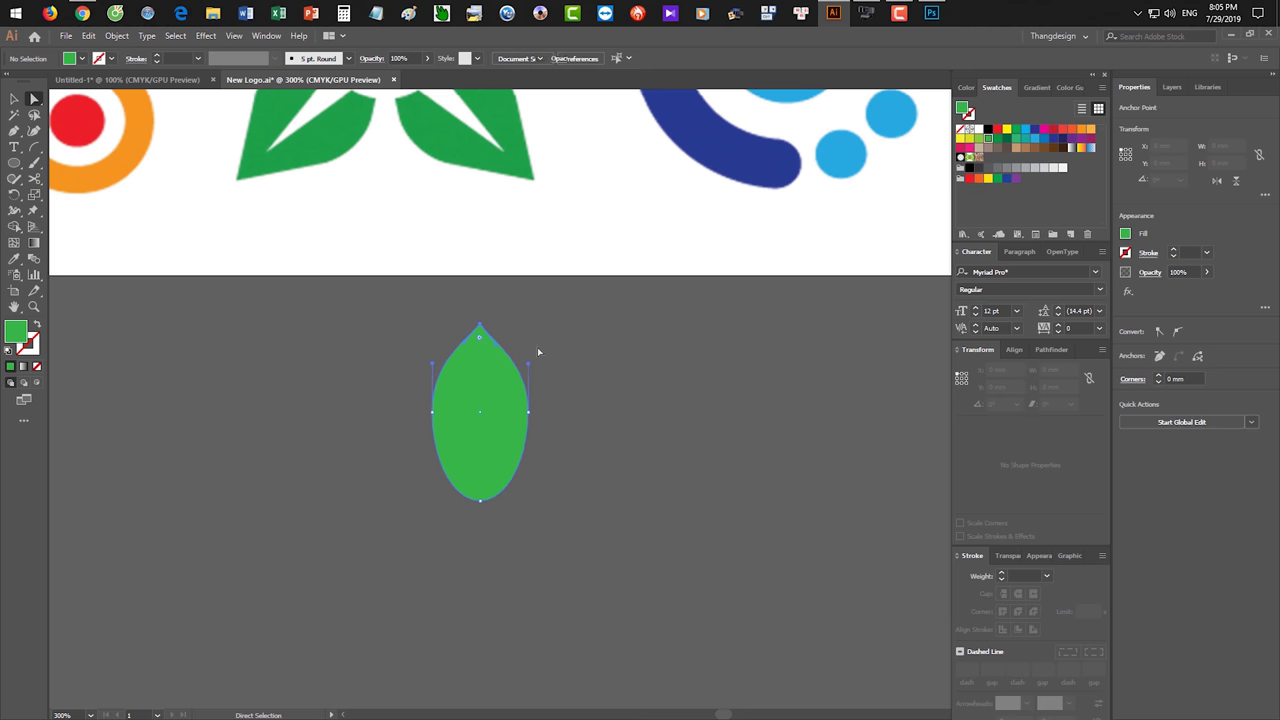
{"action": "scroll", "coordinate": [540, 345], "scroll_direction": "up", "scroll_amount": 2}
{"action": "left_click", "coordinate": [499, 384]}
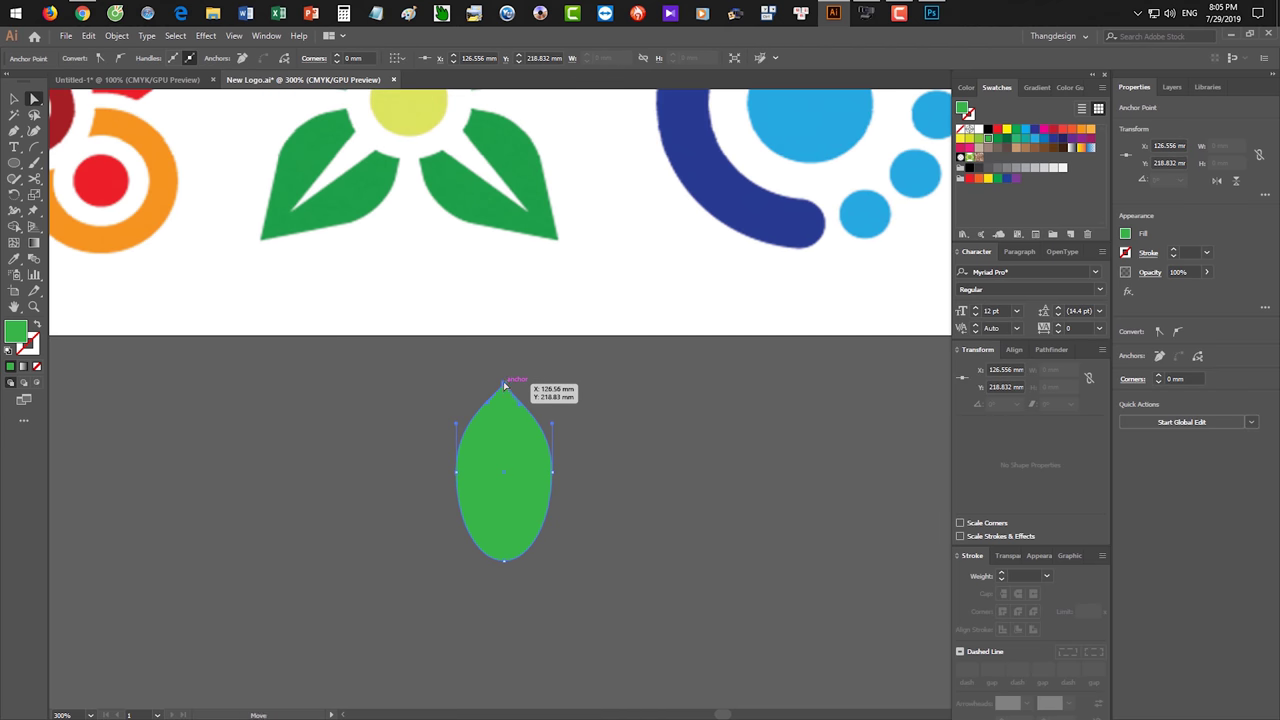
{"action": "left_click", "coordinate": [652, 432]}
{"action": "scroll", "coordinate": [603, 432], "scroll_direction": "down", "scroll_amount": 2}
{"action": "left_click_drag", "start_coordinate": [625, 490], "coordinate": [645, 528]}
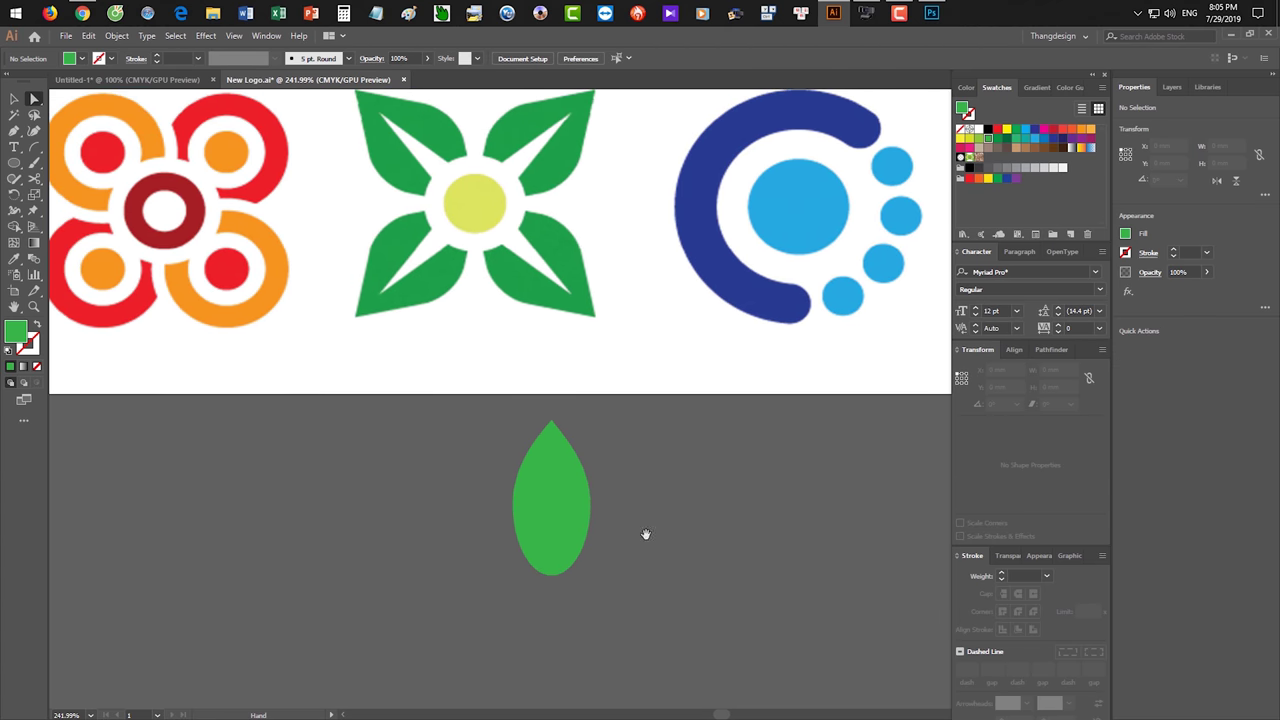
{"action": "left_click", "coordinate": [659, 563]}
{"action": "scroll", "coordinate": [557, 423], "scroll_direction": "up", "scroll_amount": 1}
{"action": "left_click", "coordinate": [534, 366]}
- Widen the leaf by nudging its right anchor and dragging its left anchor outward
{"action": "left_click", "coordinate": [547, 393]}
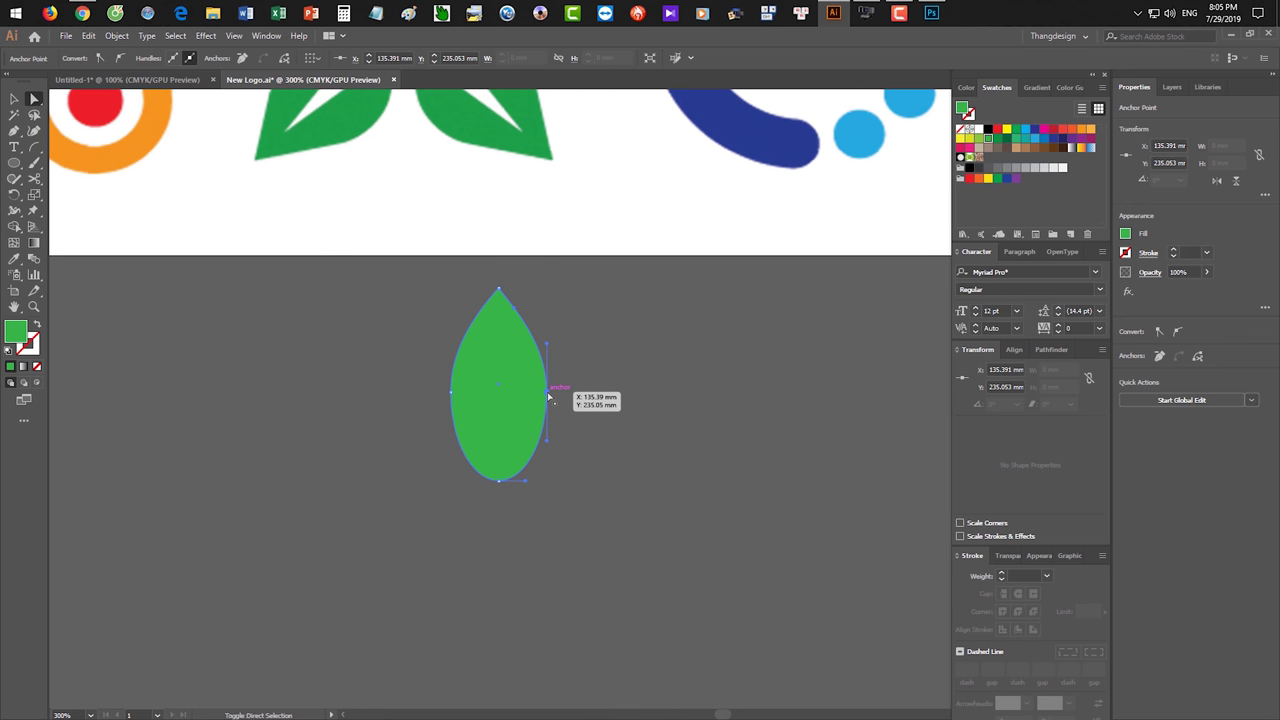
{"action": "key", "text": "Right"}
{"action": "key", "text": "Right"}
{"action": "key", "text": "Right"}
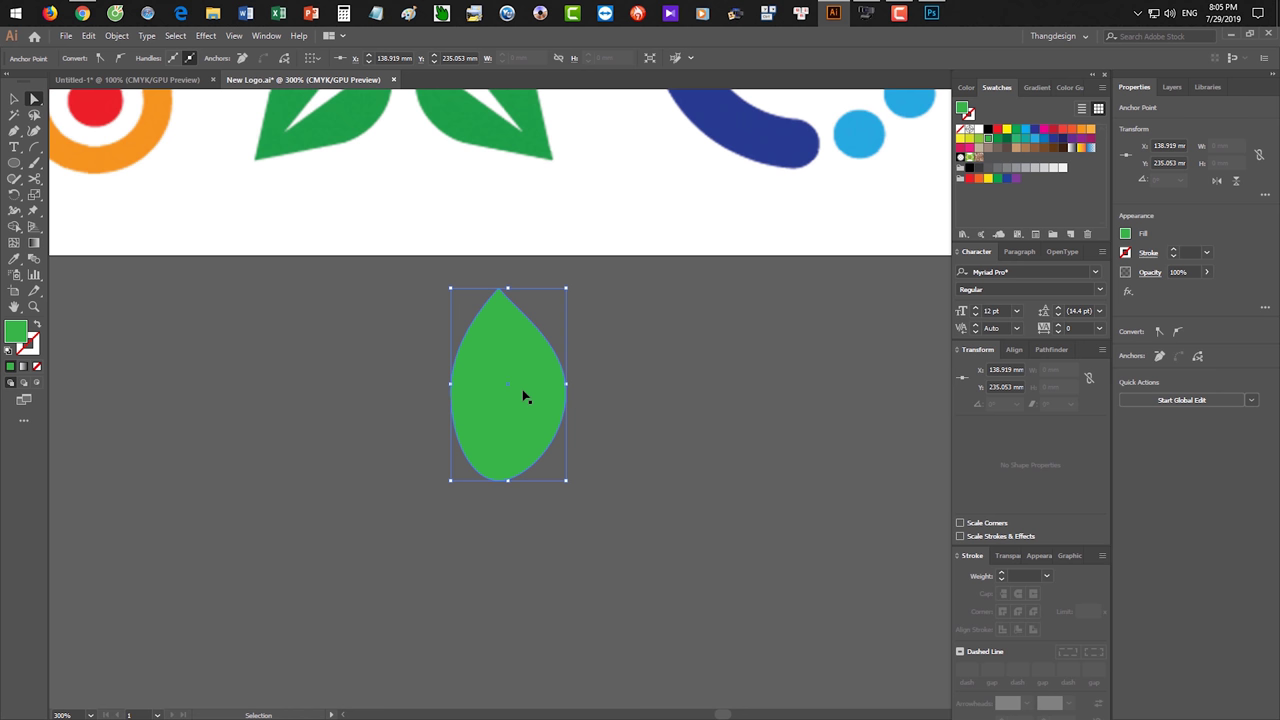
{"action": "key", "text": "Left"}
{"action": "key", "text": "Left"}
{"action": "key", "text": "Left"}
{"action": "key", "text": "Left"}
{"action": "key", "text": "Left"}
{"action": "key", "text": "Left"}
{"action": "key", "text": "Left"}
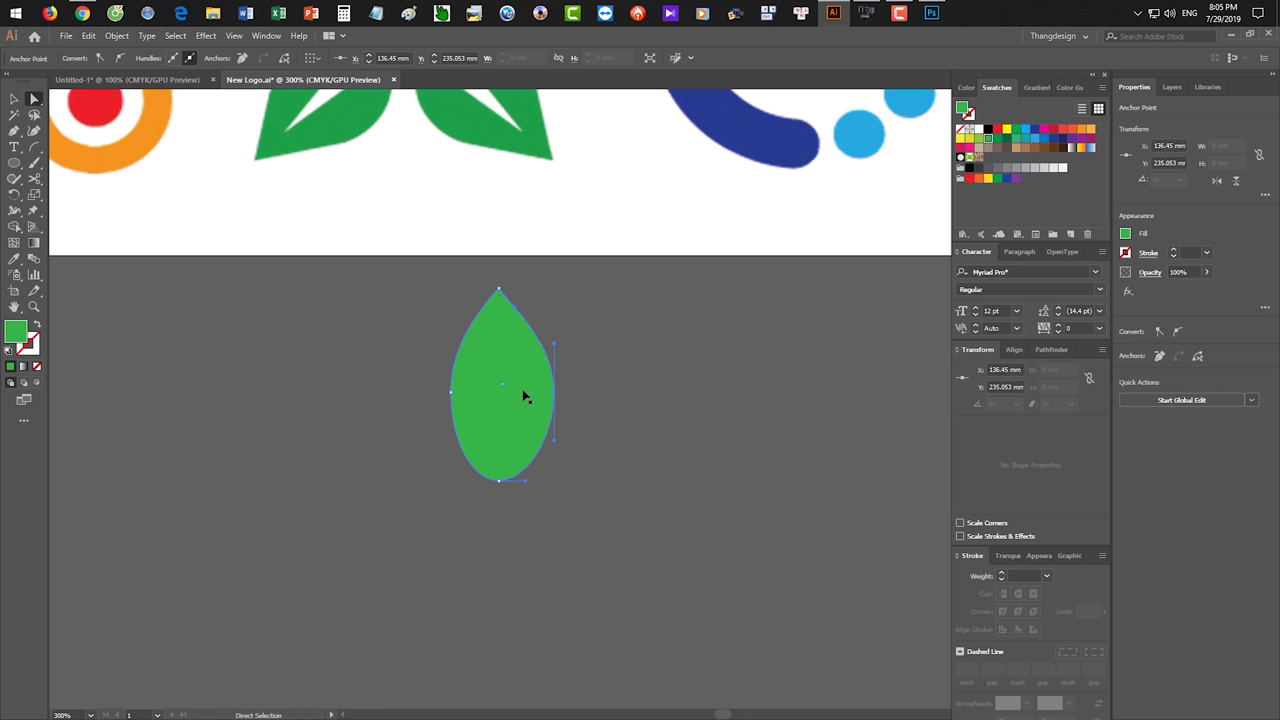
{"action": "key", "text": "Right"}
{"action": "left_click_drag", "start_coordinate": [414, 358], "coordinate": [464, 428]}
{"action": "key", "text": "Left"}
{"action": "key", "text": "Left"}
{"action": "key", "text": "Left"}
{"action": "key", "text": "Left"}
{"action": "key", "text": "Left"}
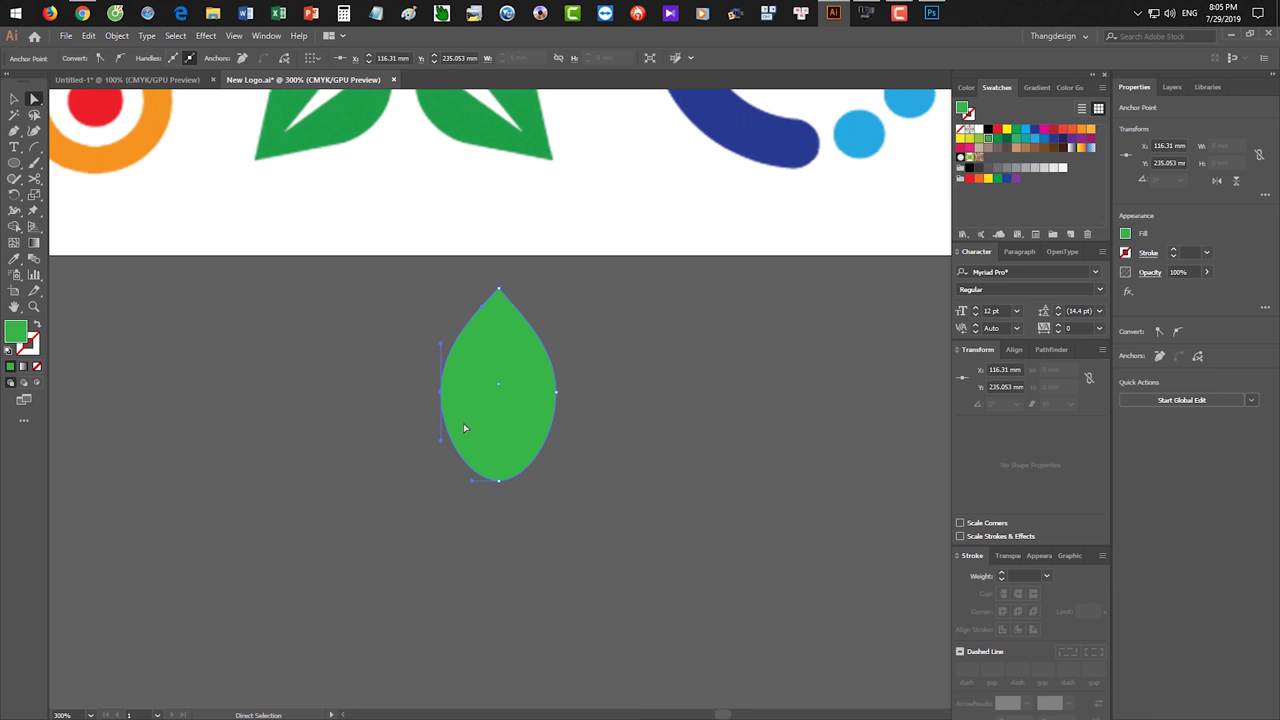
- Raise the leaf's top anchor to lengthen its tip
{"action": "key", "text": "v"}
{"action": "left_click", "coordinate": [611, 506]}
{"action": "scroll", "coordinate": [618, 508], "scroll_direction": "down", "scroll_amount": 2}
{"action": "left_click_drag", "start_coordinate": [620, 509], "coordinate": [628, 531]}
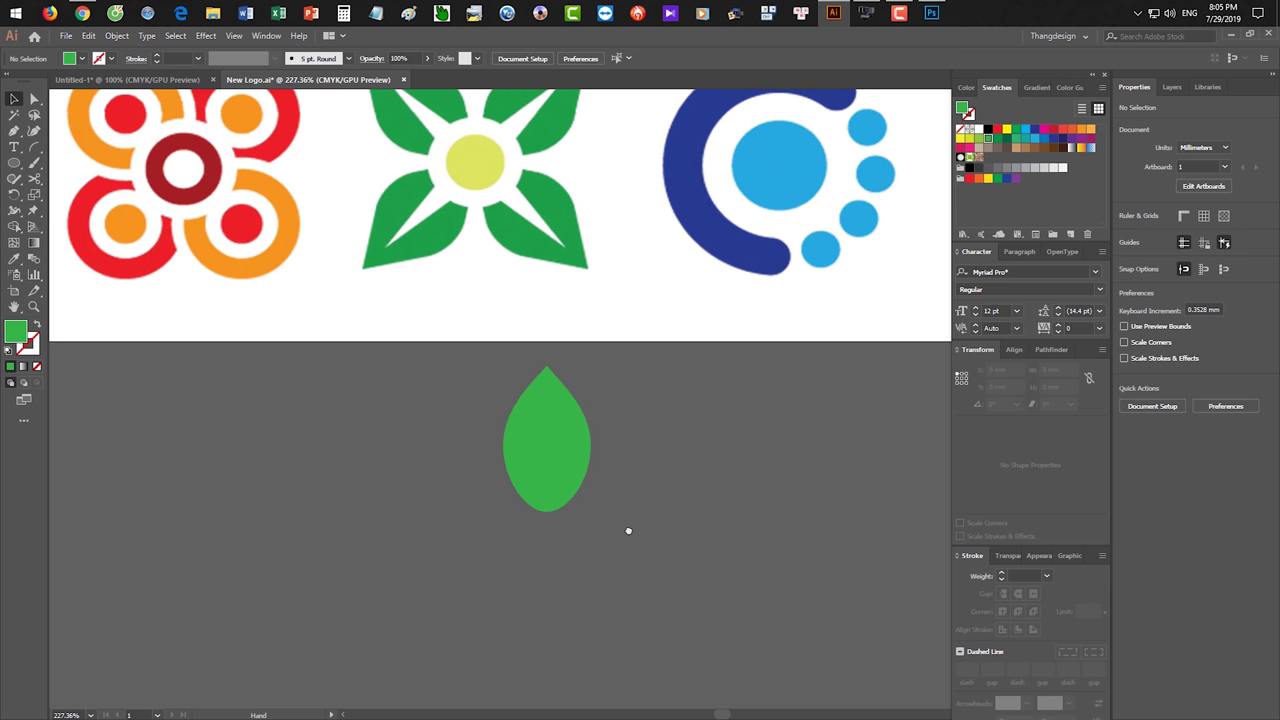
{"action": "scroll", "coordinate": [629, 514], "scroll_direction": "up", "scroll_amount": 1}
{"action": "key", "text": "a"}
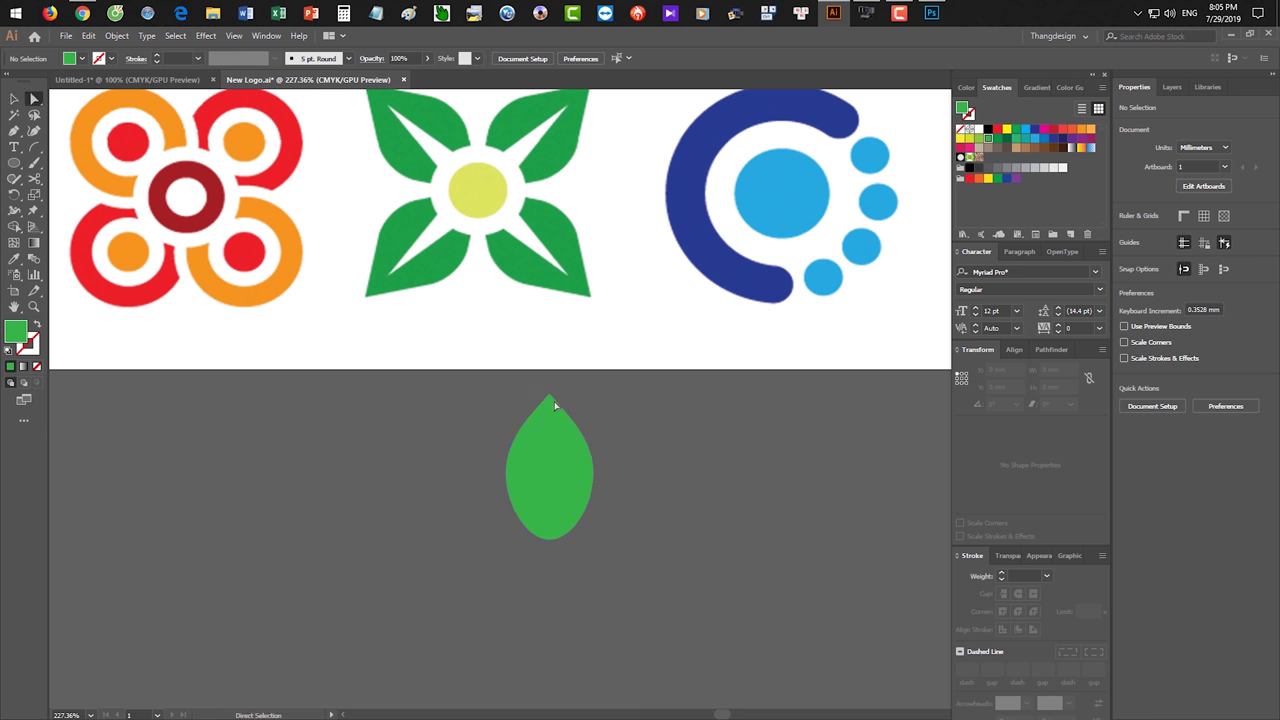
{"action": "left_click", "coordinate": [551, 396]}
{"action": "left_click_drag", "start_coordinate": [551, 396], "coordinate": [548, 384]}
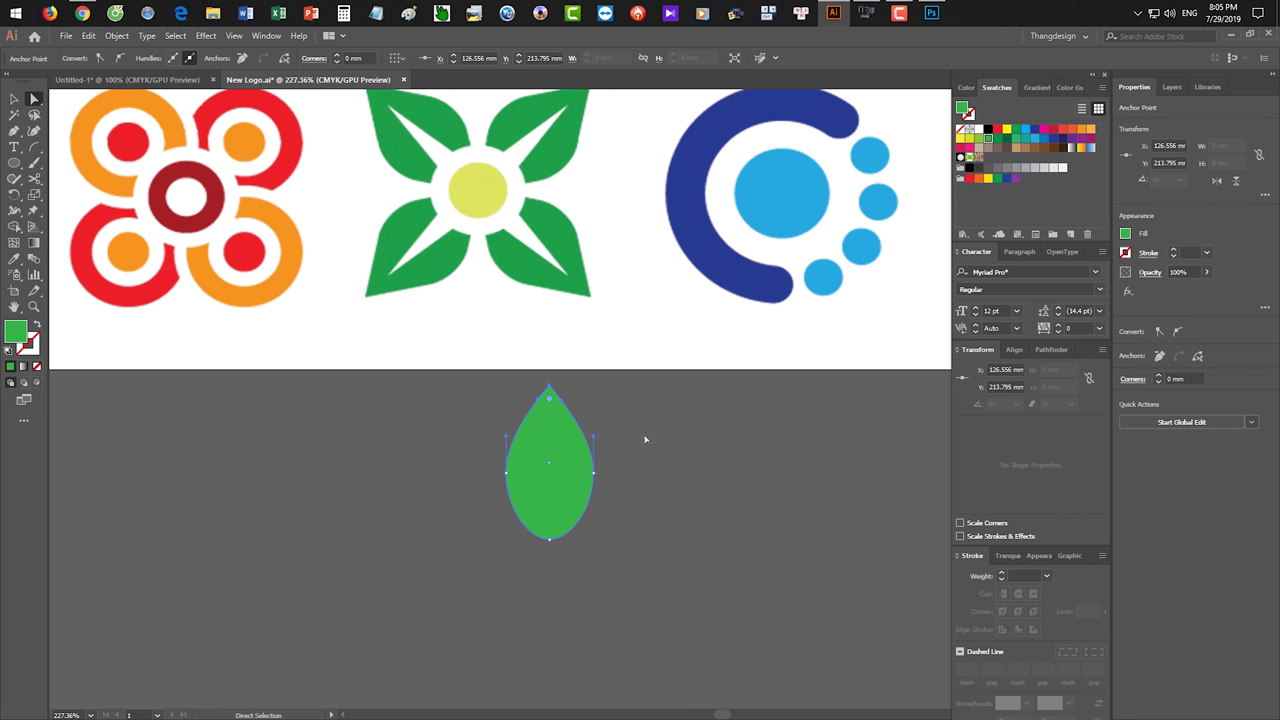
- Try pulling the leaf's bottom into a point, then undo to keep the rounded curve
{"action": "key", "text": "v"}
{"action": "left_click", "coordinate": [671, 505]}
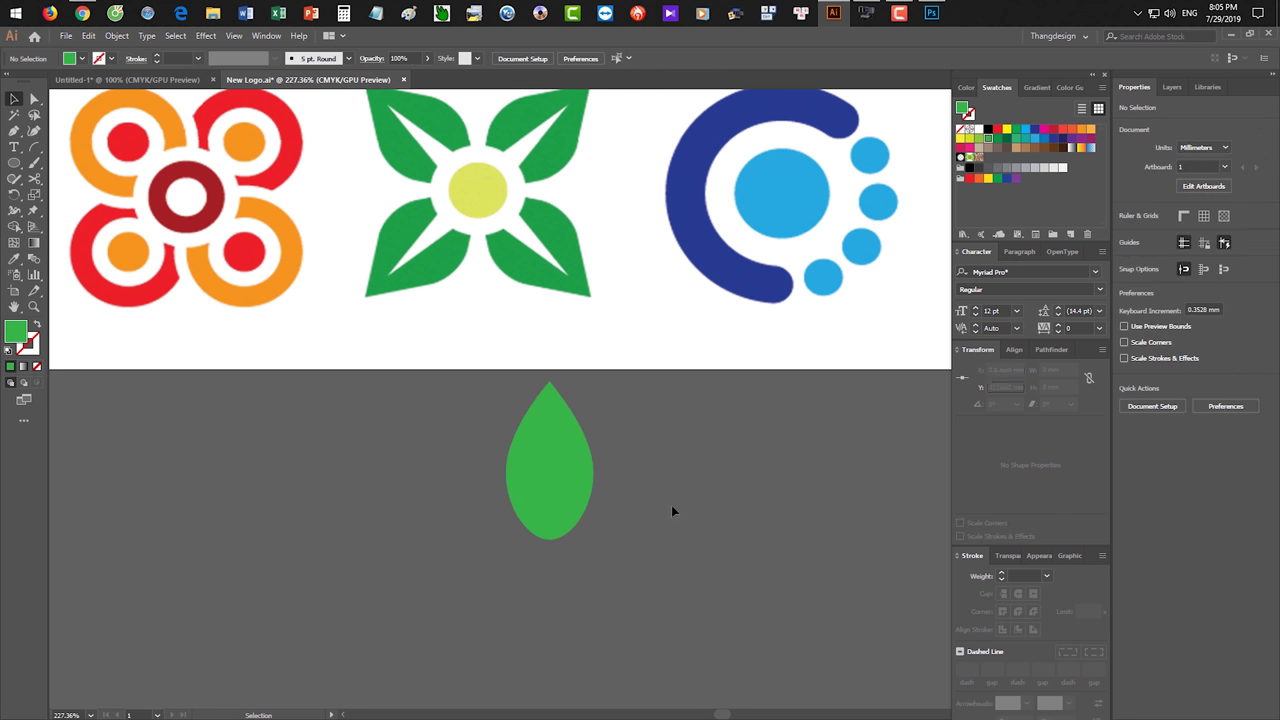
{"action": "left_click_drag", "start_coordinate": [671, 505], "coordinate": [677, 525]}
{"action": "key", "text": "a"}
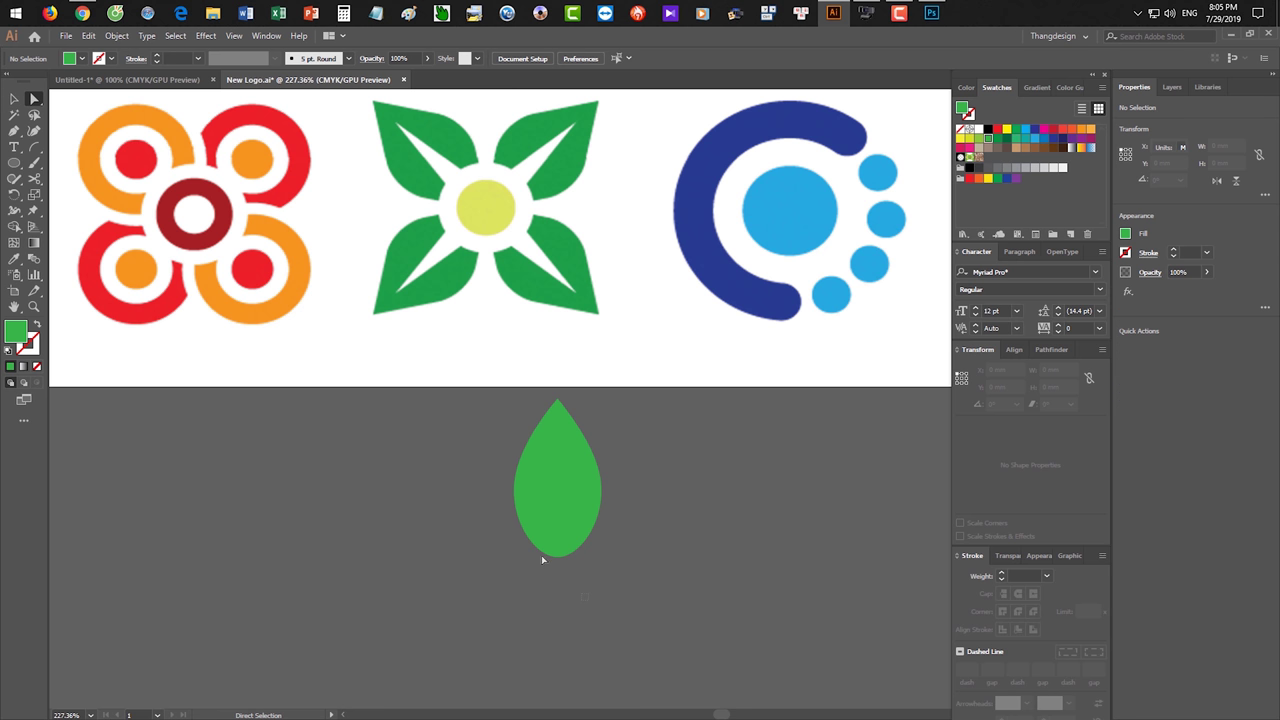
{"action": "scroll", "coordinate": [549, 571], "scroll_direction": "up", "scroll_amount": 2}
{"action": "mouse_move", "coordinate": [540, 535]}
{"action": "left_mouse_down"}
{"action": "mouse_move", "coordinate": [577, 563]}
{"action": "mouse_move", "coordinate": [588, 549]}
{"action": "left_mouse_up"}
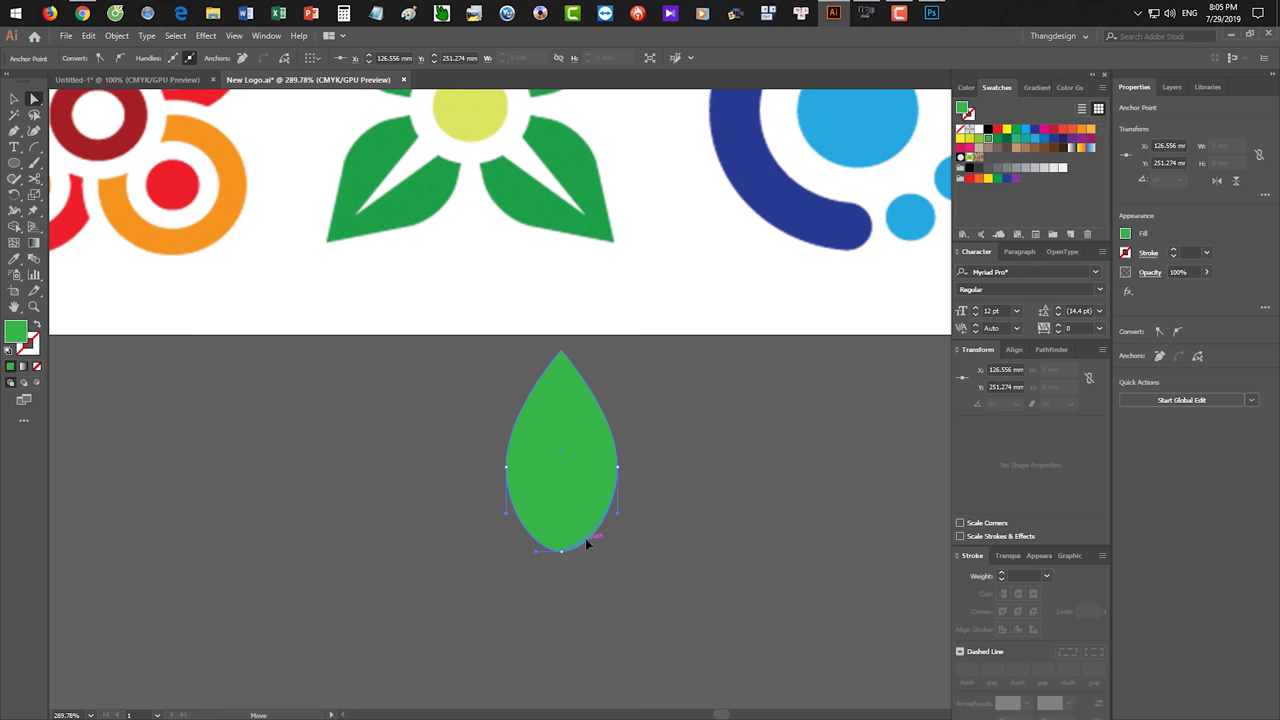
{"action": "left_click_drag", "start_coordinate": [537, 552], "coordinate": [540, 548]}
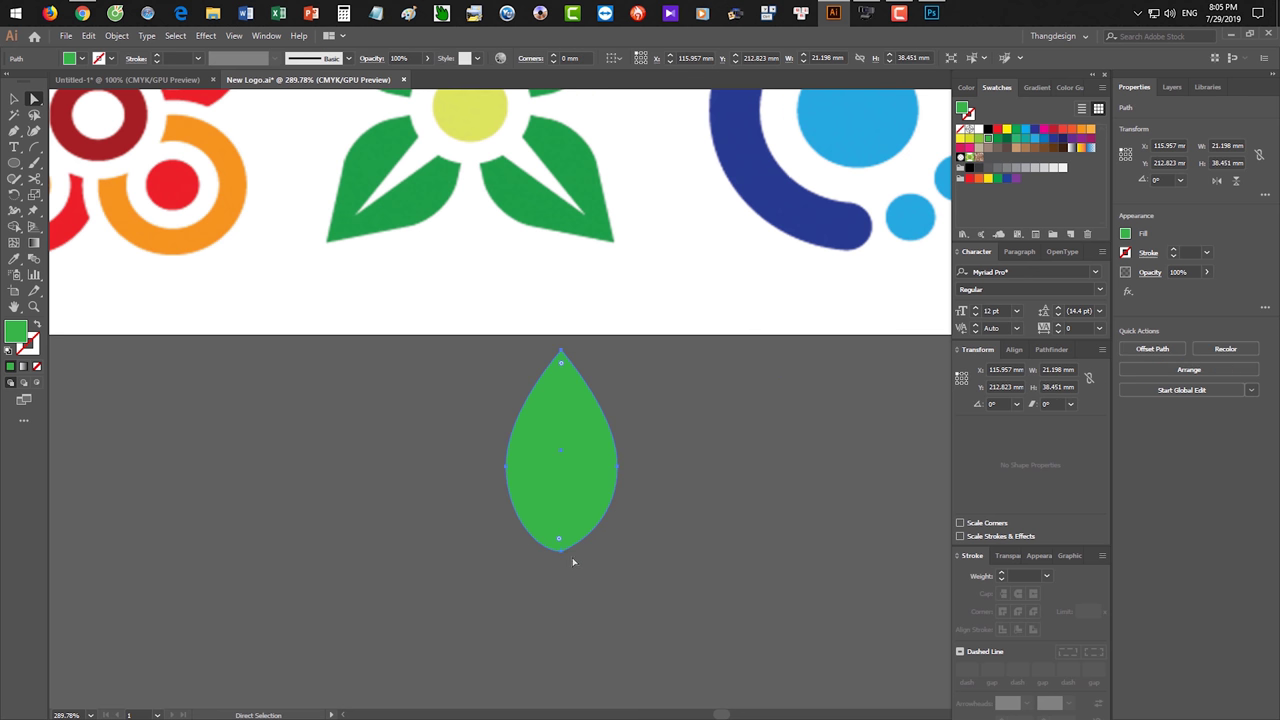
{"action": "left_click", "coordinate": [561, 549]}
{"action": "left_click_drag", "start_coordinate": [538, 557], "coordinate": [538, 546]}
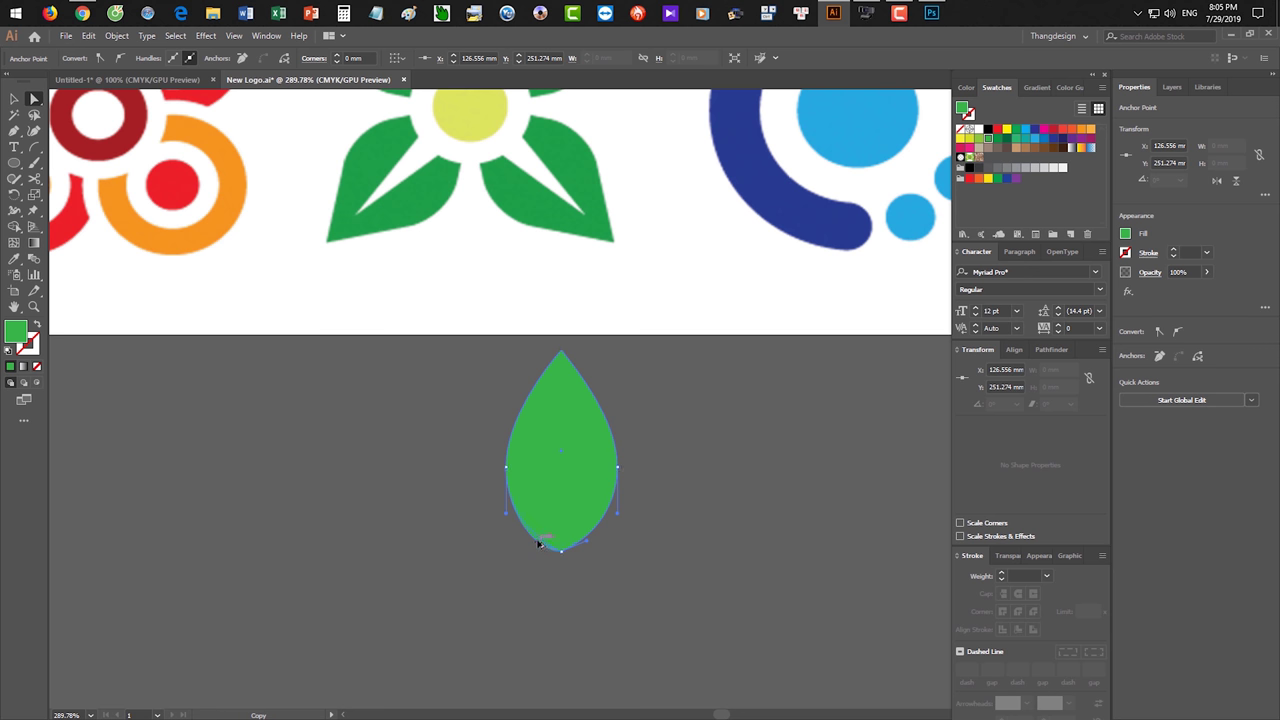
{"action": "key", "text": "ctrl+z"}
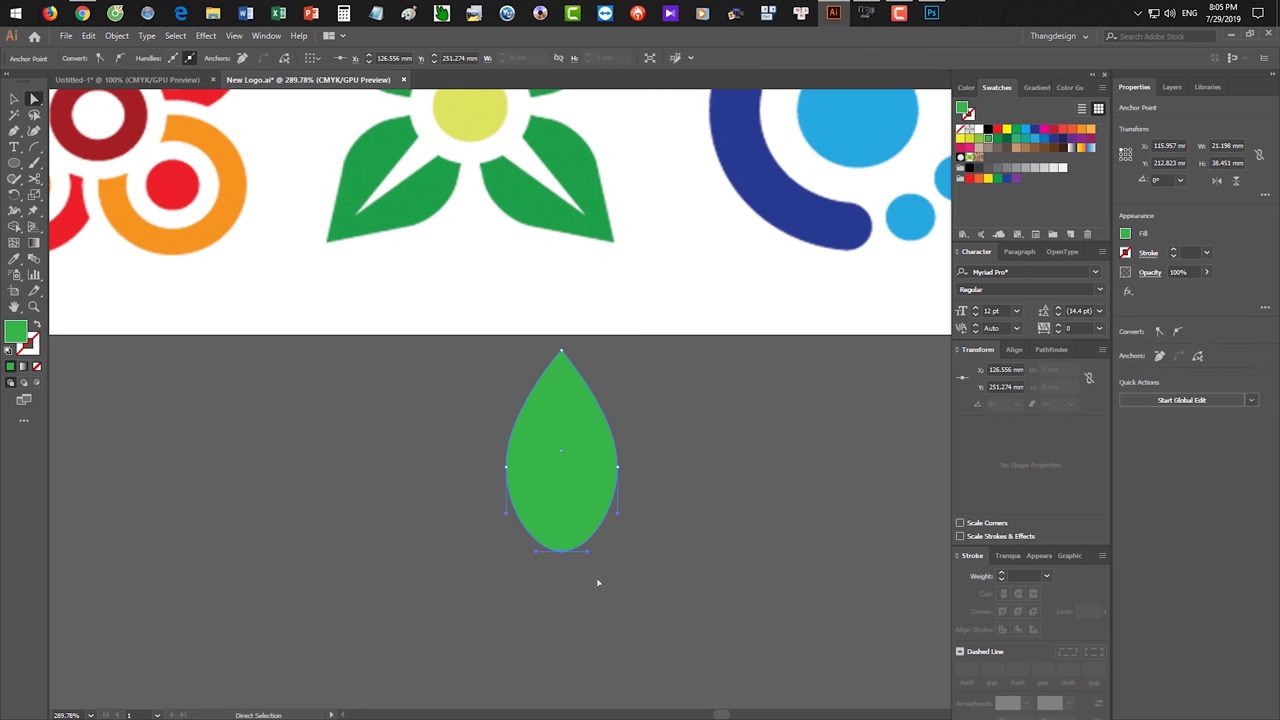
- Reselect the whole leaf path and zoom out to show the reference logos
{"action": "scroll", "coordinate": [598, 582], "scroll_direction": "up", "scroll_amount": 1}
{"action": "scroll", "coordinate": [603, 591], "scroll_direction": "up", "scroll_amount": 1}
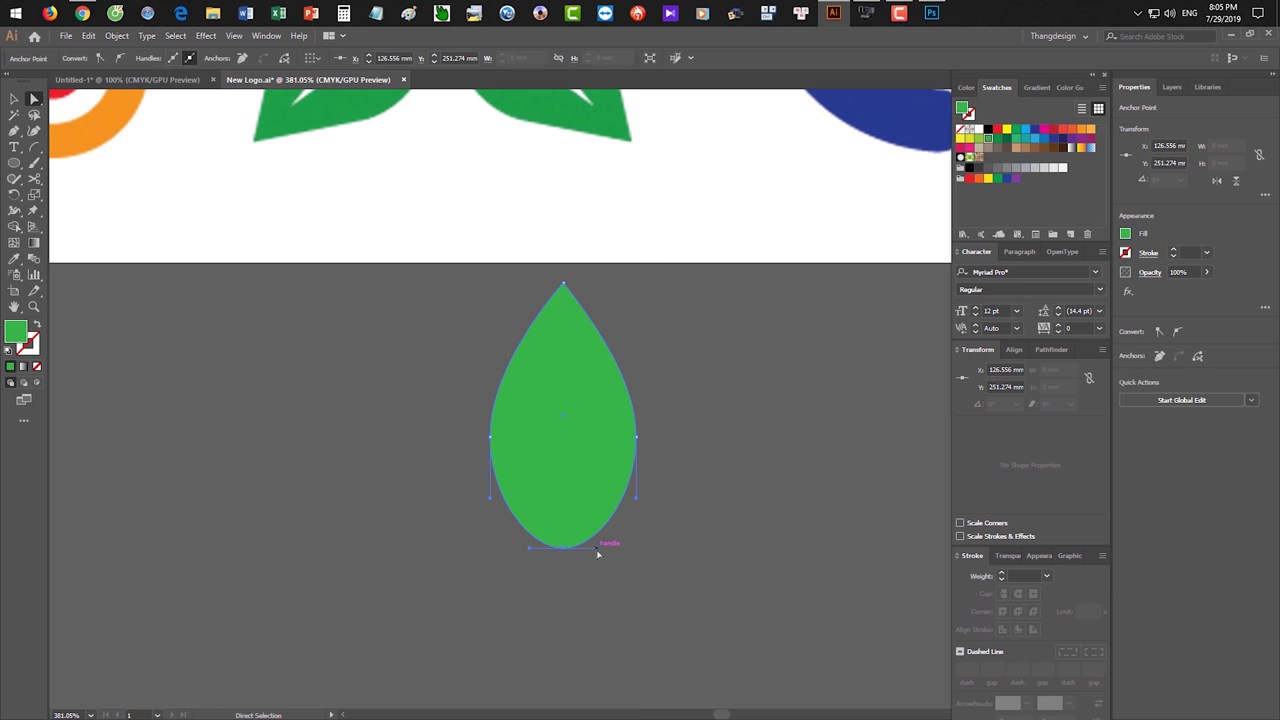
{"action": "left_click", "coordinate": [596, 543]}
{"action": "left_click", "coordinate": [563, 549]}
{"action": "left_click", "coordinate": [600, 537]}
{"action": "key", "text": "v"}
{"action": "left_click", "coordinate": [624, 556]}
{"action": "scroll", "coordinate": [624, 558], "scroll_direction": "down", "scroll_amount": 1}
{"action": "scroll", "coordinate": [690, 559], "scroll_direction": "down", "scroll_amount": 1}
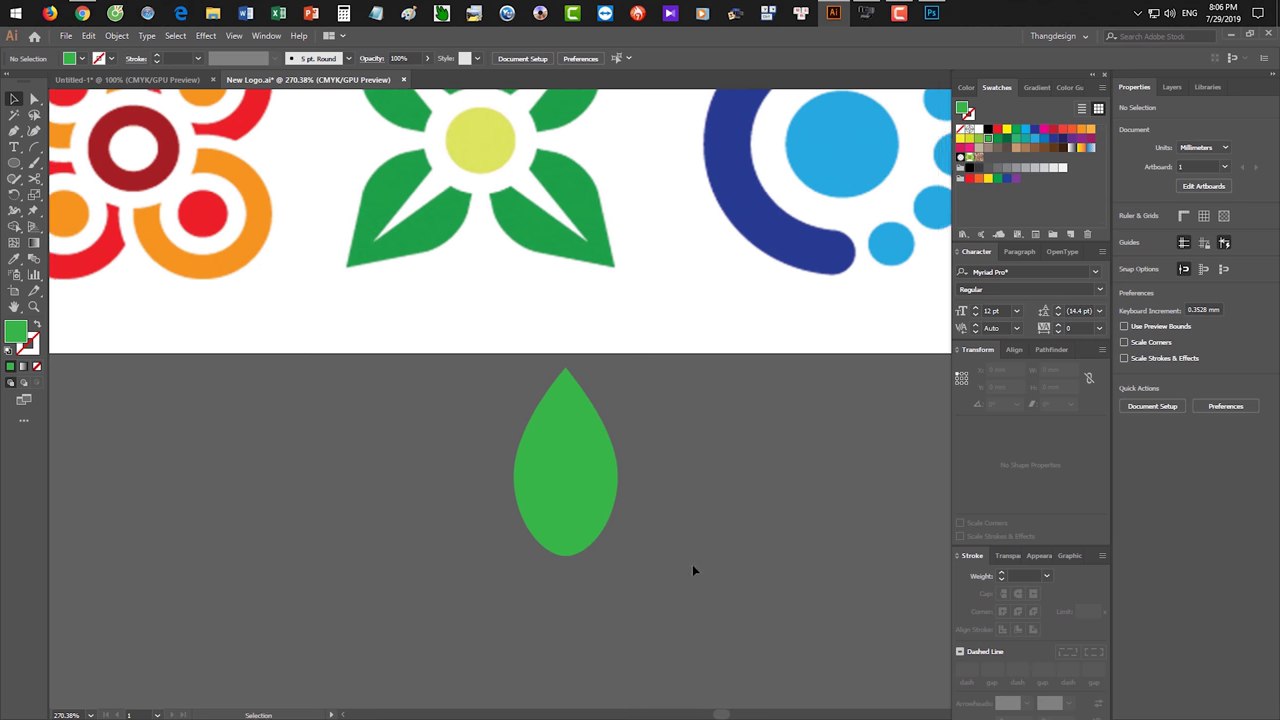
{"action": "scroll", "coordinate": [688, 564], "scroll_direction": "down", "scroll_amount": 1}
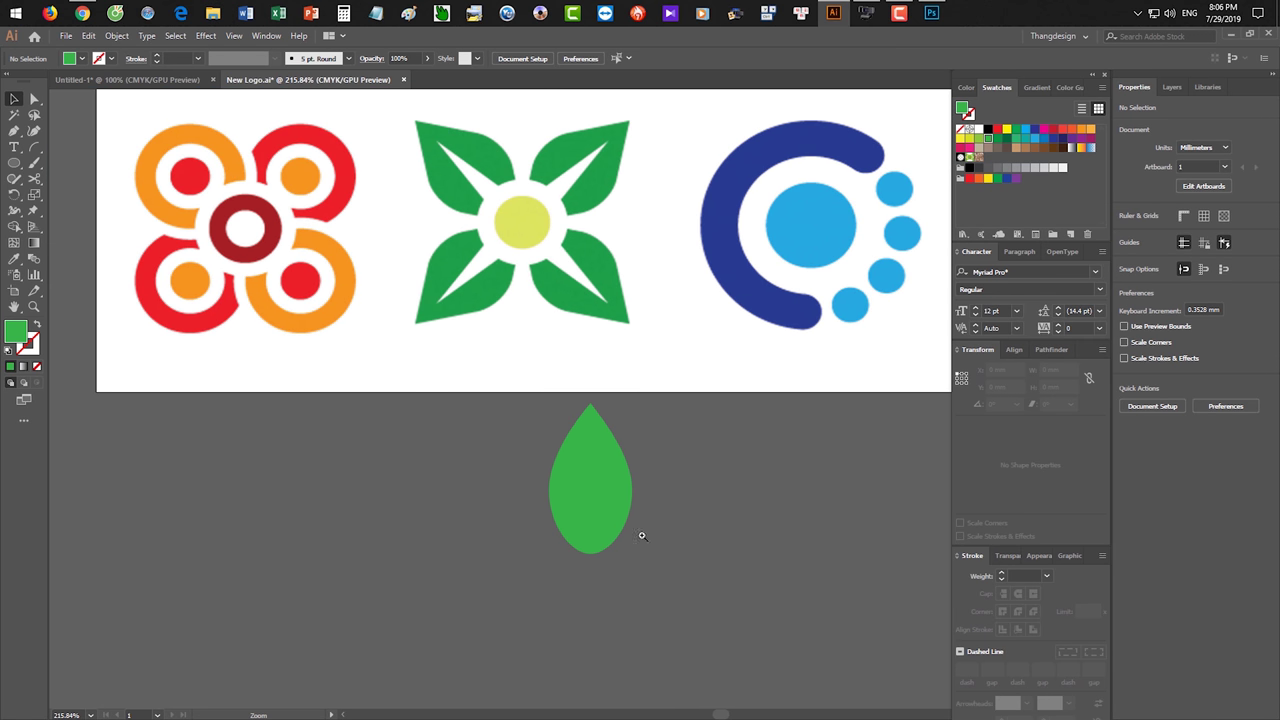
- Move the green leaf a little lower beneath the reference logos
{"action": "left_click", "coordinate": [612, 505]}
{"action": "scroll", "coordinate": [666, 549], "scroll_direction": "down", "scroll_amount": 1}
{"action": "left_click_drag", "start_coordinate": [603, 466], "coordinate": [600, 495]}
{"action": "left_click", "coordinate": [686, 571]}
{"action": "left_click_drag", "start_coordinate": [689, 573], "coordinate": [679, 575]}
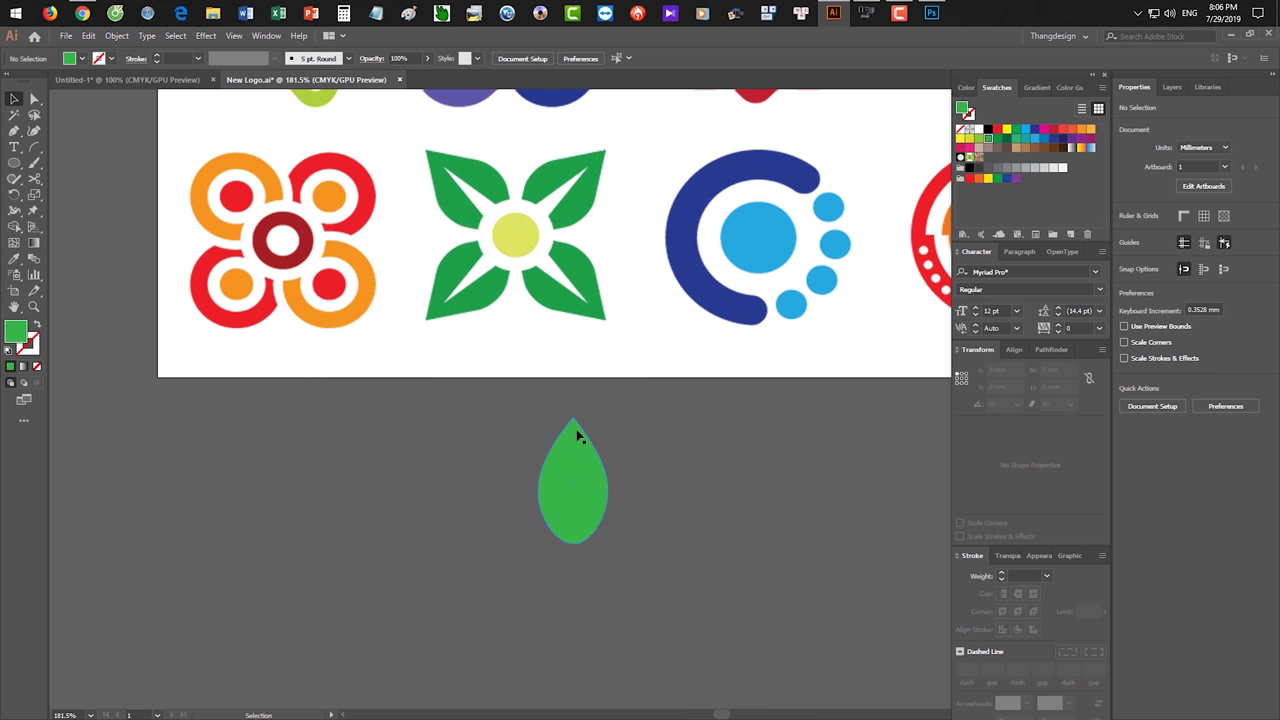
{"action": "left_click_drag", "start_coordinate": [14, 162], "coordinate": [69, 210]}
- Draw a white triangle over the leaf's centre and stretch it into a spike about 9 mm wide
{"action": "left_click_drag", "start_coordinate": [518, 458], "coordinate": [549, 507]}
{"action": "key", "text": "Down"}
{"action": "key", "text": "Down"}
{"action": "key", "text": "Down"}
{"action": "left_click_drag", "start_coordinate": [549, 507], "coordinate": [575, 492]}
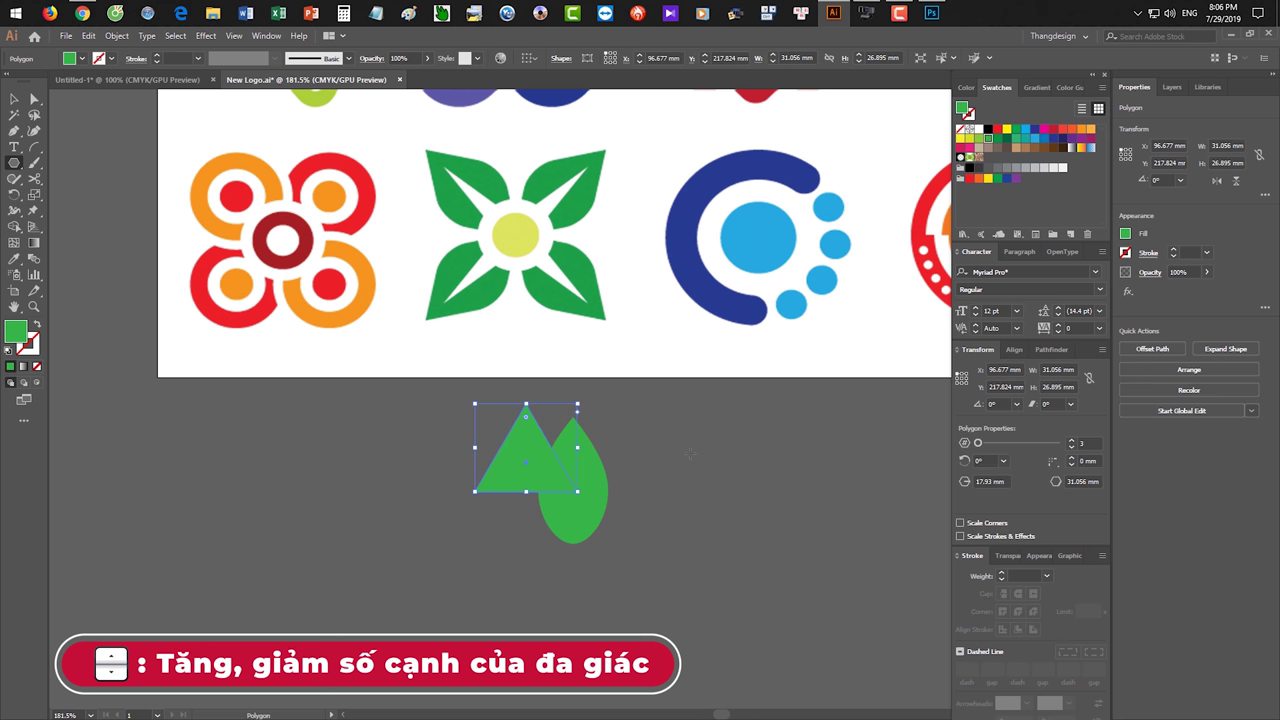
{"action": "left_click", "coordinate": [984, 141]}
{"action": "key", "text": "v"}
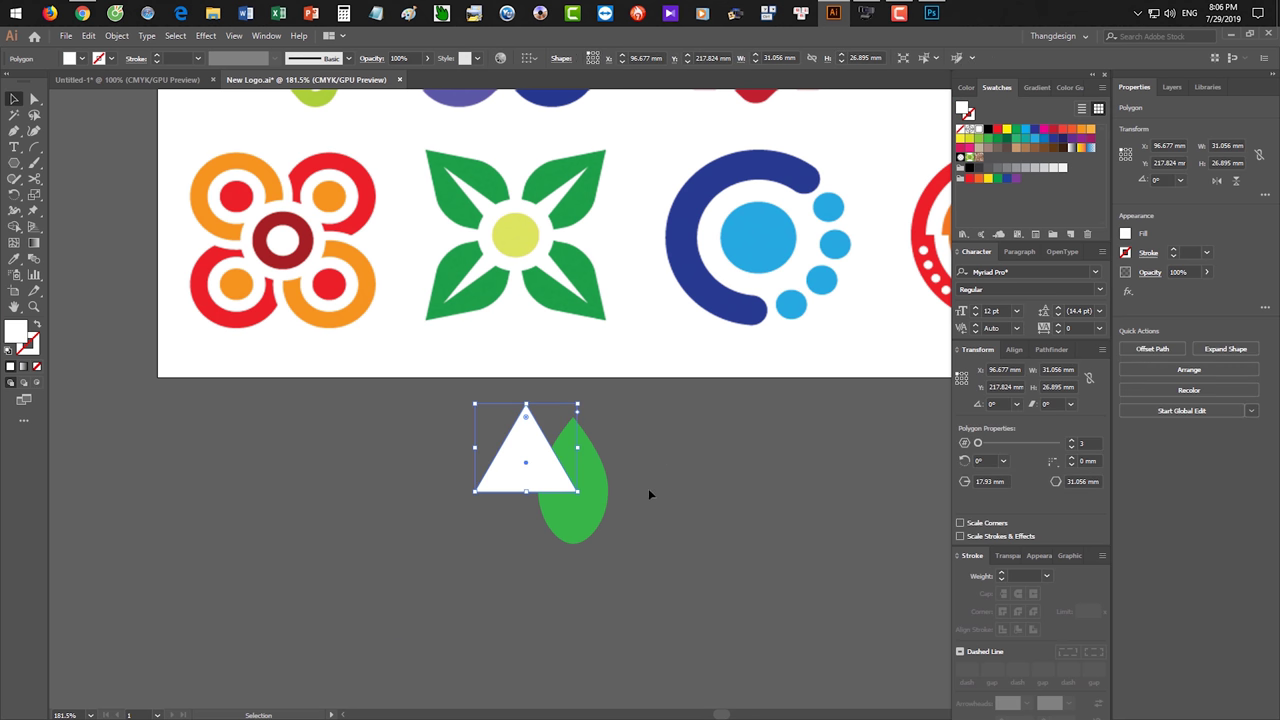
{"action": "left_click", "coordinate": [648, 488]}
{"action": "left_click_drag", "start_coordinate": [527, 410], "coordinate": [575, 421]}
{"action": "left_click_drag", "start_coordinate": [580, 466], "coordinate": [574, 566]}
{"action": "left_click_drag", "start_coordinate": [624, 500], "coordinate": [591, 500]}
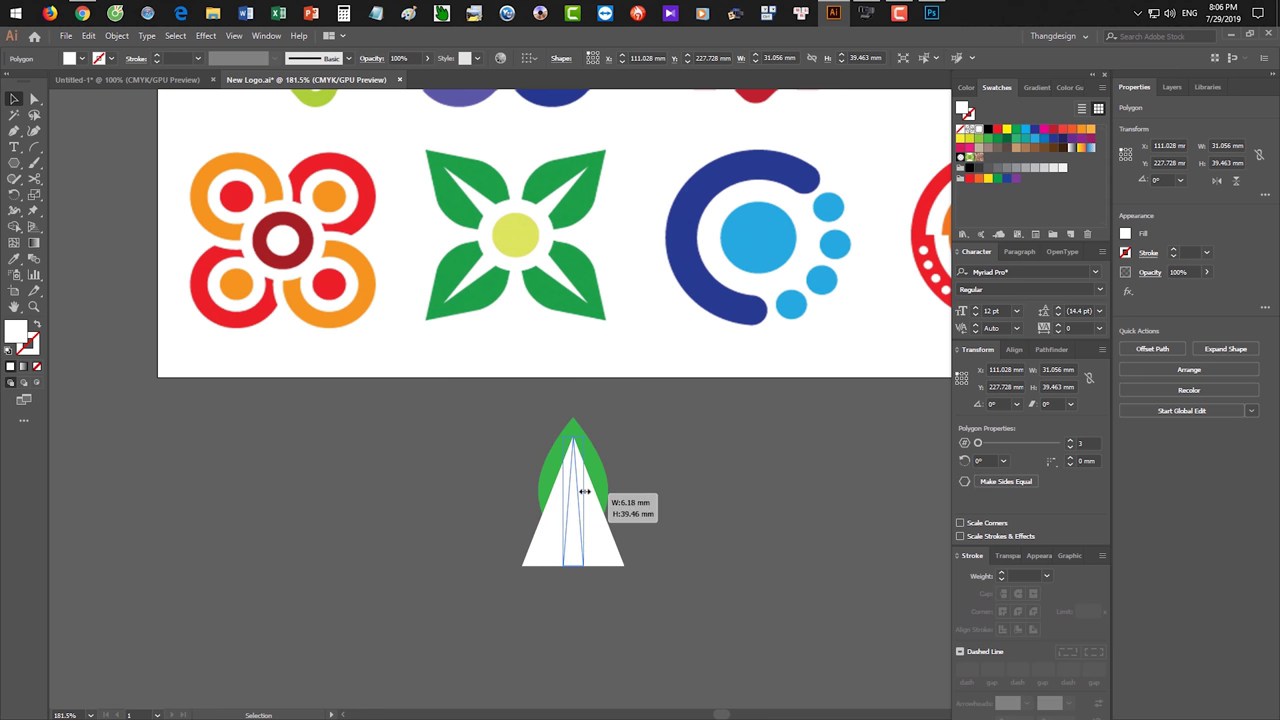
{"action": "left_click_drag", "start_coordinate": [583, 500], "coordinate": [590, 502]}
- Raise the spike's bottom to the leaf's edge and group the spike with the leaf
{"action": "left_click", "coordinate": [633, 559]}
{"action": "left_click", "coordinate": [573, 562]}
{"action": "left_click_drag", "start_coordinate": [573, 565], "coordinate": [573, 543]}
{"action": "left_click", "coordinate": [667, 593]}
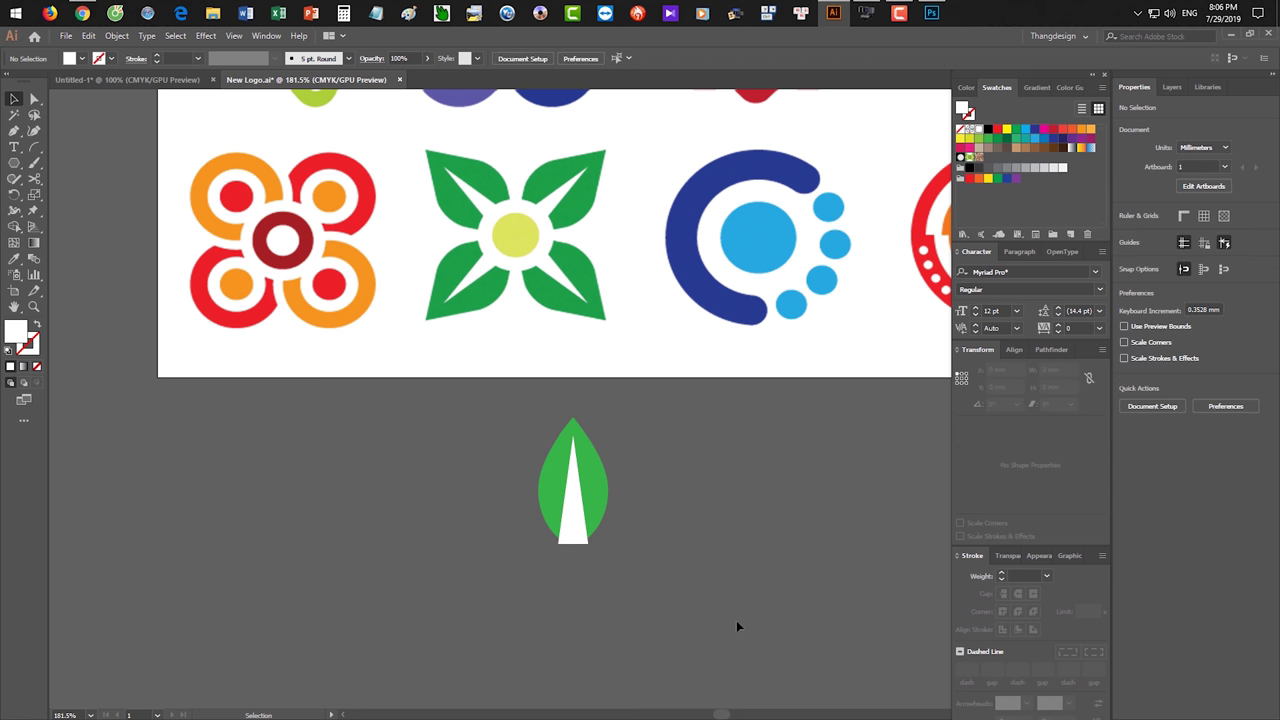
{"action": "left_click_drag", "start_coordinate": [675, 555], "coordinate": [549, 529]}
{"action": "key", "text": "ctrl+g"}
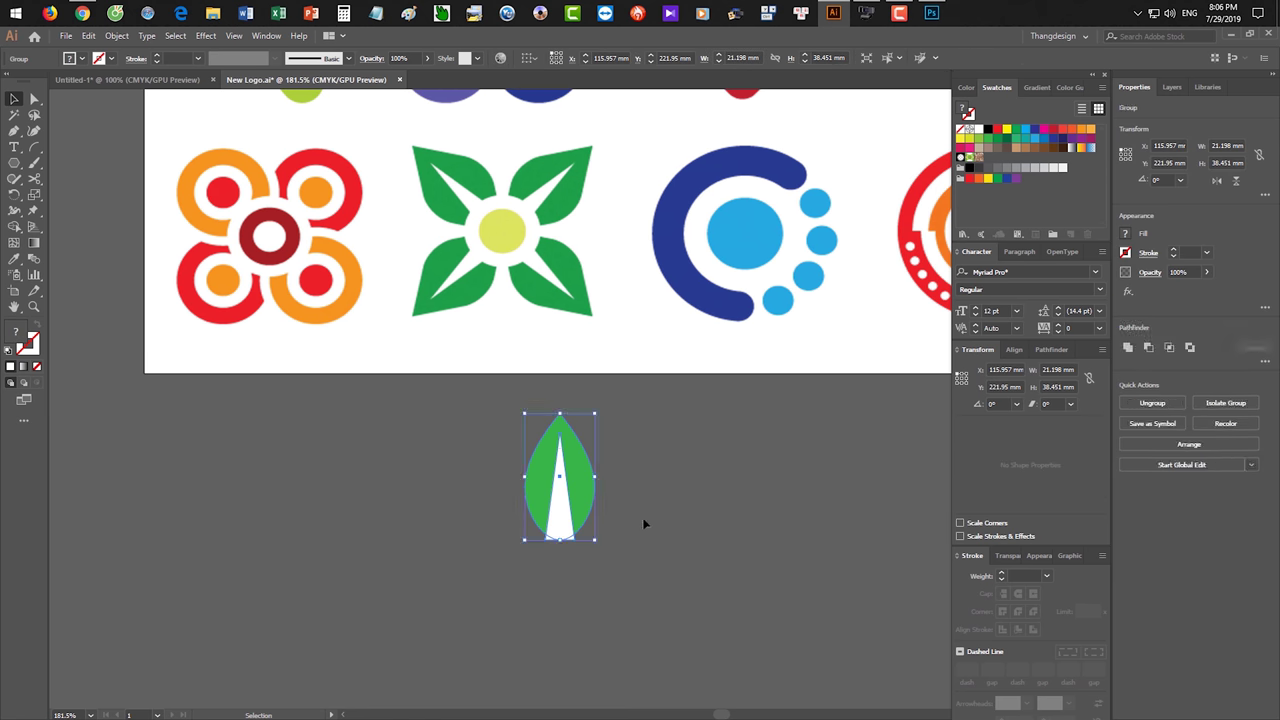
{"action": "left_click_drag", "start_coordinate": [629, 579], "coordinate": [639, 577]}
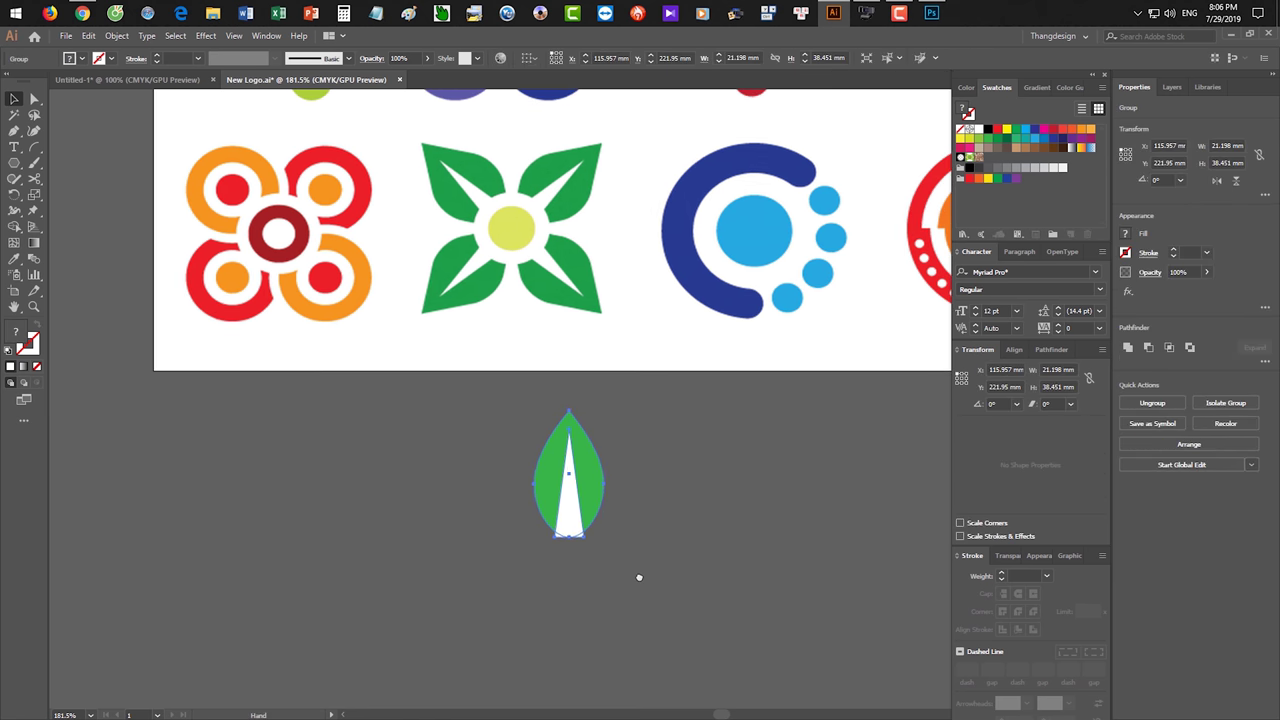
- Rotate the leaf group 45 degrees
{"action": "key", "text": "r"}
{"action": "left_click_drag", "start_coordinate": [565, 502], "coordinate": [513, 479]}
{"action": "key", "text": "v"}
{"action": "left_click", "coordinate": [650, 590]}
{"action": "mouse_move", "coordinate": [653, 598]}
{"action": "left_mouse_down"}
{"action": "mouse_move", "coordinate": [650, 576]}
{"action": "mouse_move", "coordinate": [456, 427]}
{"action": "left_mouse_up"}
- Reflect a copy of the tilted leaf below its tip to form a leaf pair
{"action": "key", "text": "o"}
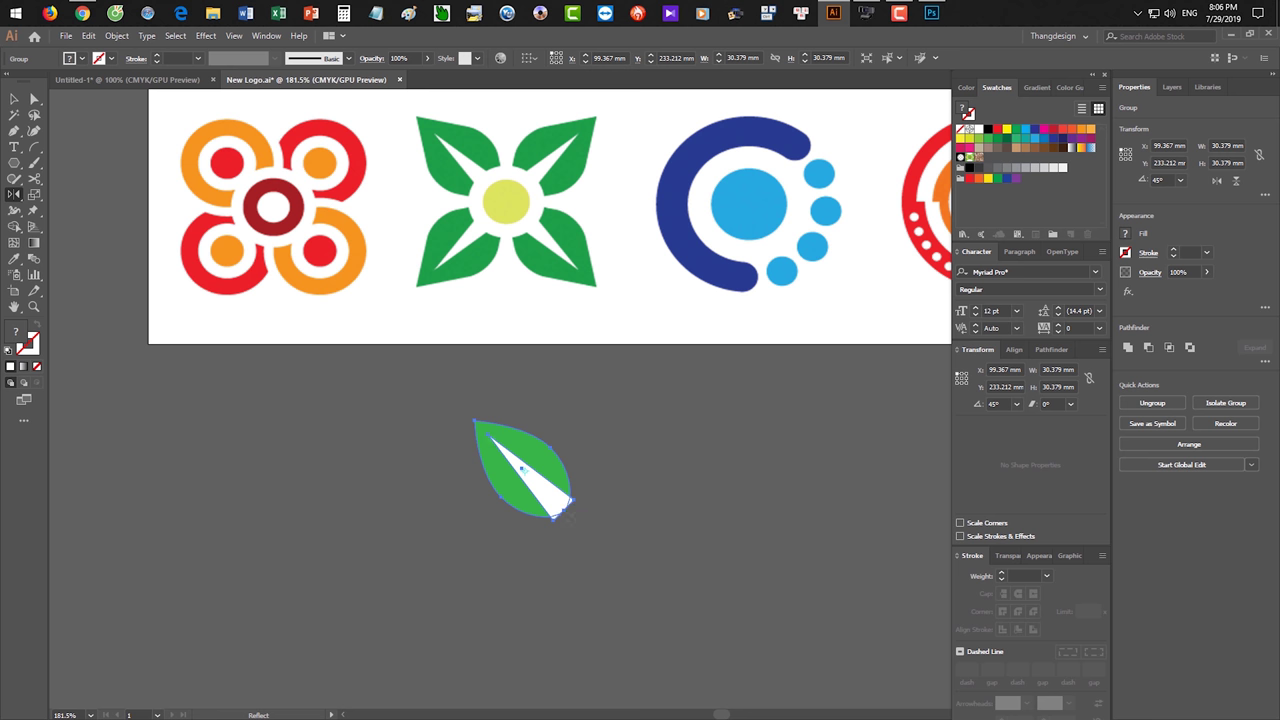
{"action": "left_click_drag", "start_coordinate": [544, 476], "coordinate": [687, 610]}
{"action": "key", "text": "v"}
{"action": "left_click_drag", "start_coordinate": [466, 432], "coordinate": [496, 607]}
{"action": "left_click", "coordinate": [434, 560]}
{"action": "mouse_move", "coordinate": [434, 560]}
{"action": "left_mouse_down"}
{"action": "mouse_move", "coordinate": [430, 520]}
{"action": "mouse_move", "coordinate": [686, 634]}
{"action": "left_mouse_up"}
- Rotate a copy of the leaf pair 90 degrees to complete the four-leaf X
{"action": "key", "text": "r"}
{"action": "left_click", "coordinate": [726, 449], "text": "alt"}
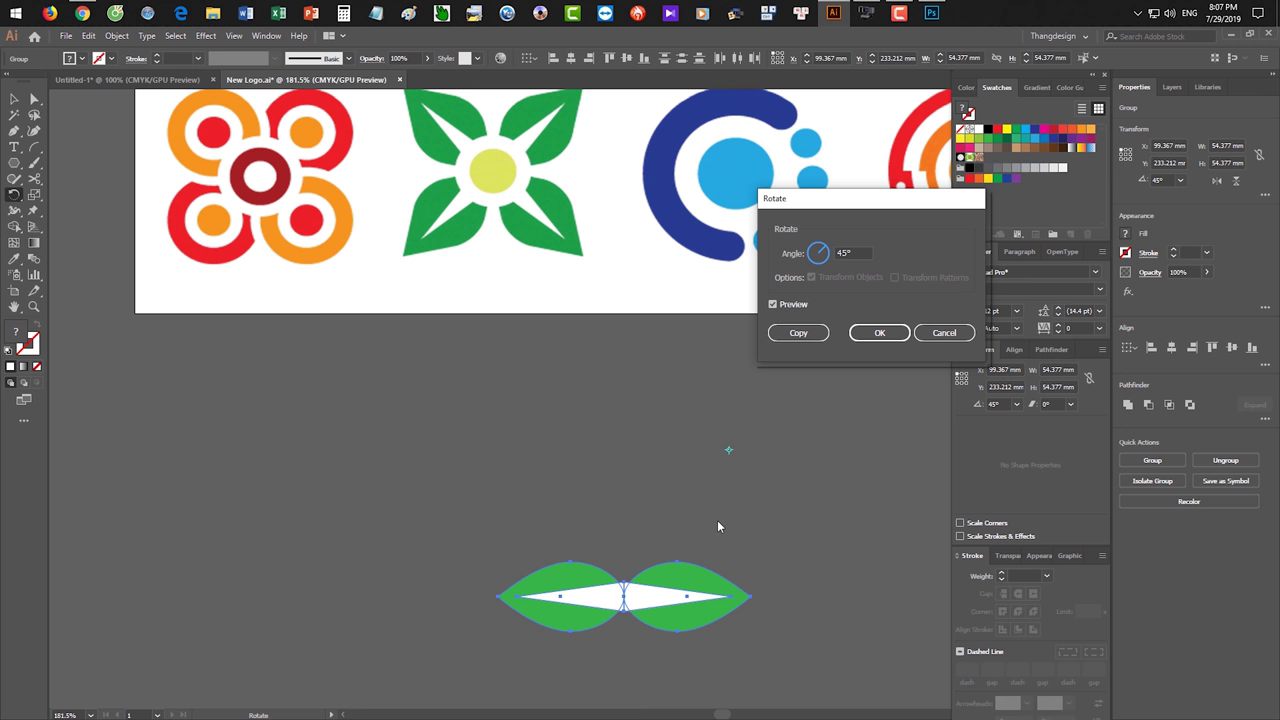
{"action": "key", "text": "Escape"}
{"action": "key", "text": "v"}
{"action": "key", "text": "r"}
{"action": "left_click_drag", "start_coordinate": [517, 440], "coordinate": [645, 425]}
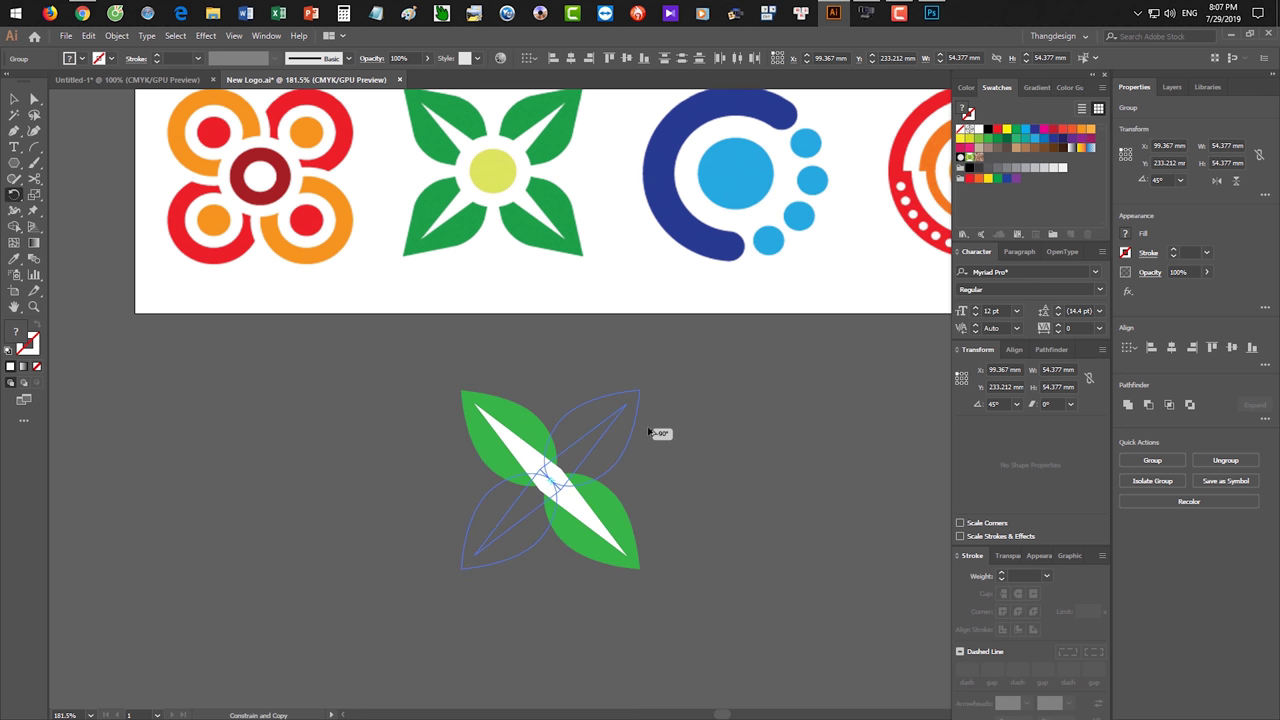
{"action": "key", "text": "v"}
{"action": "left_click", "coordinate": [881, 549]}
{"action": "scroll", "coordinate": [850, 552], "scroll_direction": "down", "scroll_amount": 1, "text": "alt"}
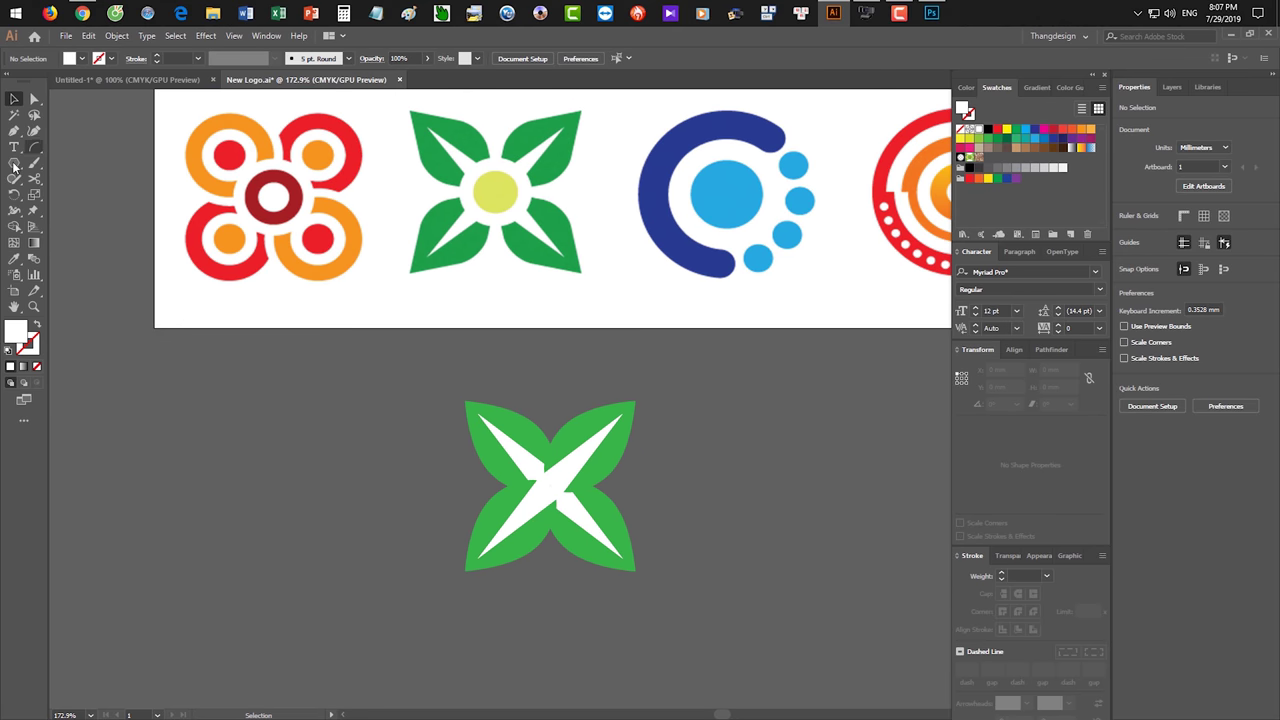
{"action": "left_click_drag", "start_coordinate": [14, 163], "coordinate": [46, 197]}
- Zoom in on the centre where the four leaves meet, with the Ellipse tool ready
{"action": "left_click", "coordinate": [46, 197]}
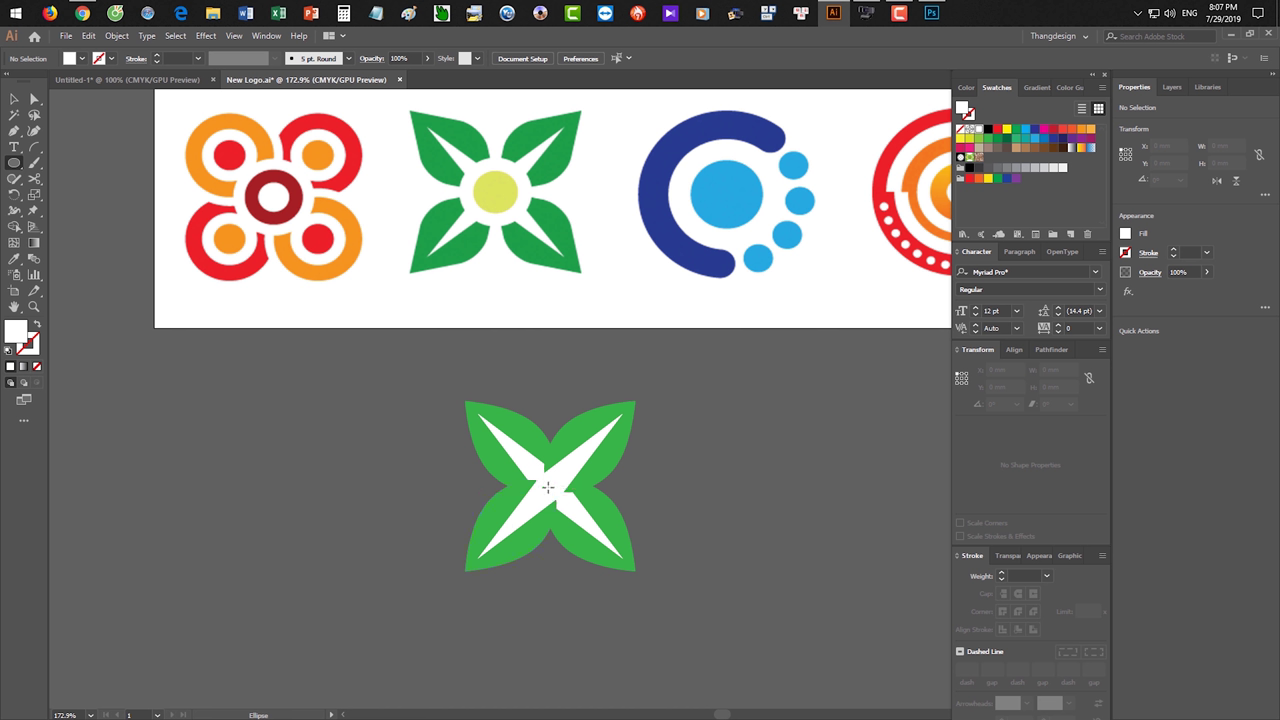
{"action": "key", "text": "v"}
{"action": "left_click", "coordinate": [586, 434]}
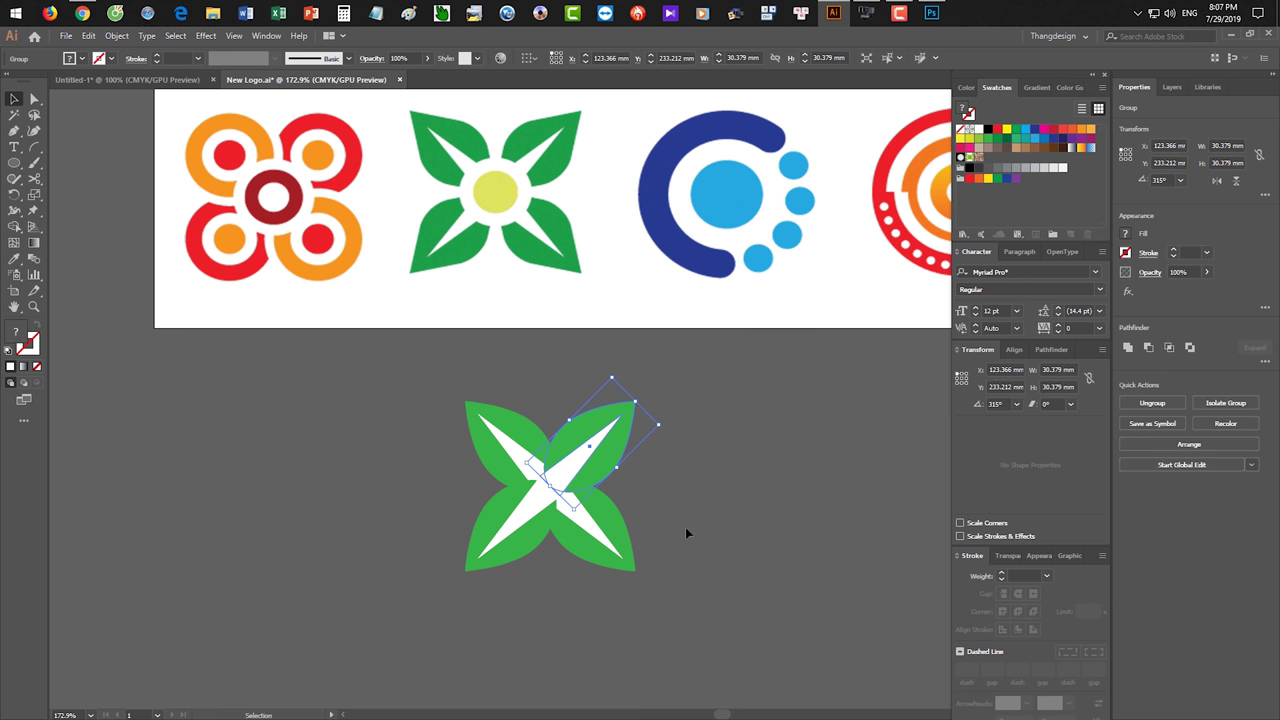
{"action": "left_click", "coordinate": [14, 162]}
{"action": "key", "text": "ctrl+shift+a"}
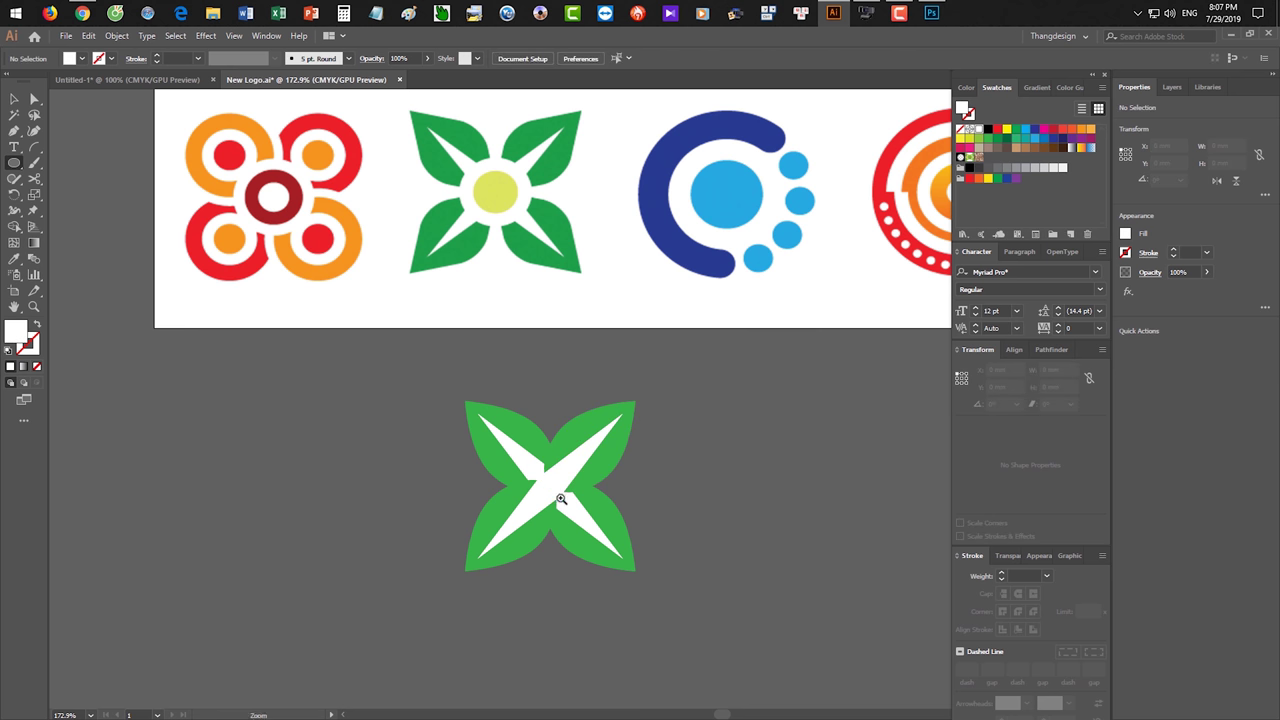
{"action": "left_click", "coordinate": [553, 493]}
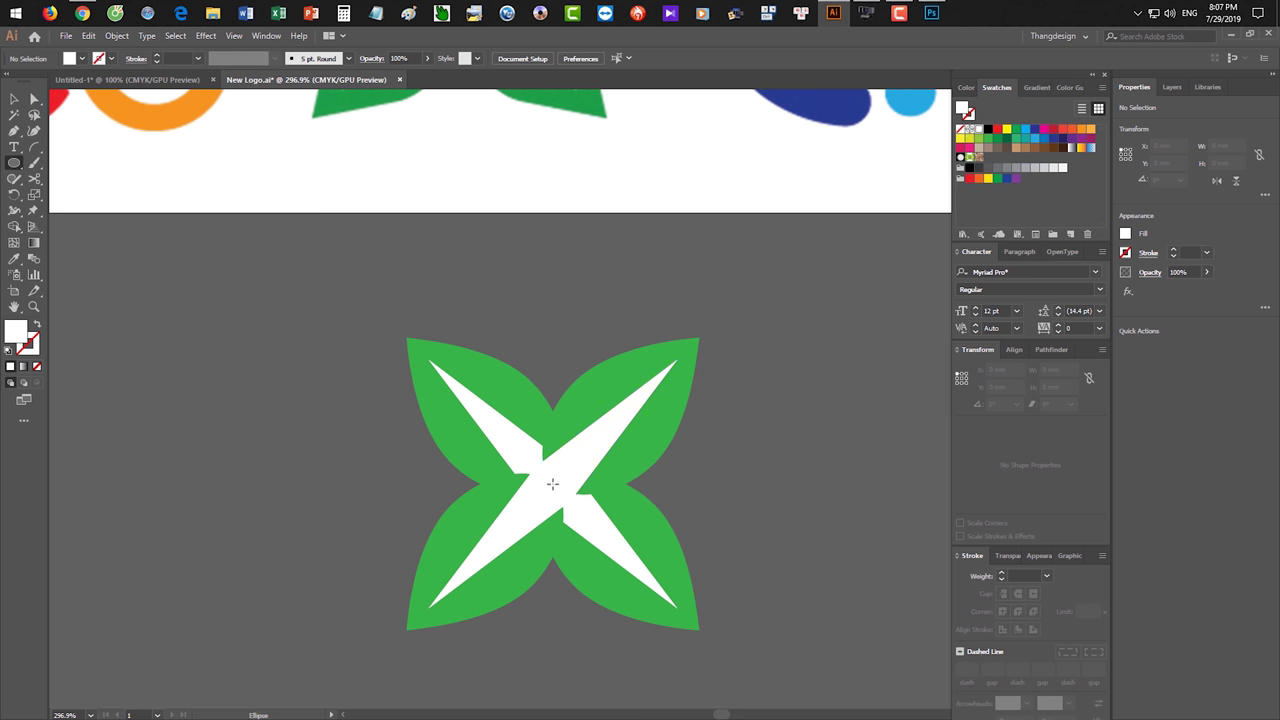
- Draw a white circle 20.334 mm across from the leaves' centre point
{"action": "left_click", "coordinate": [496, 535]}
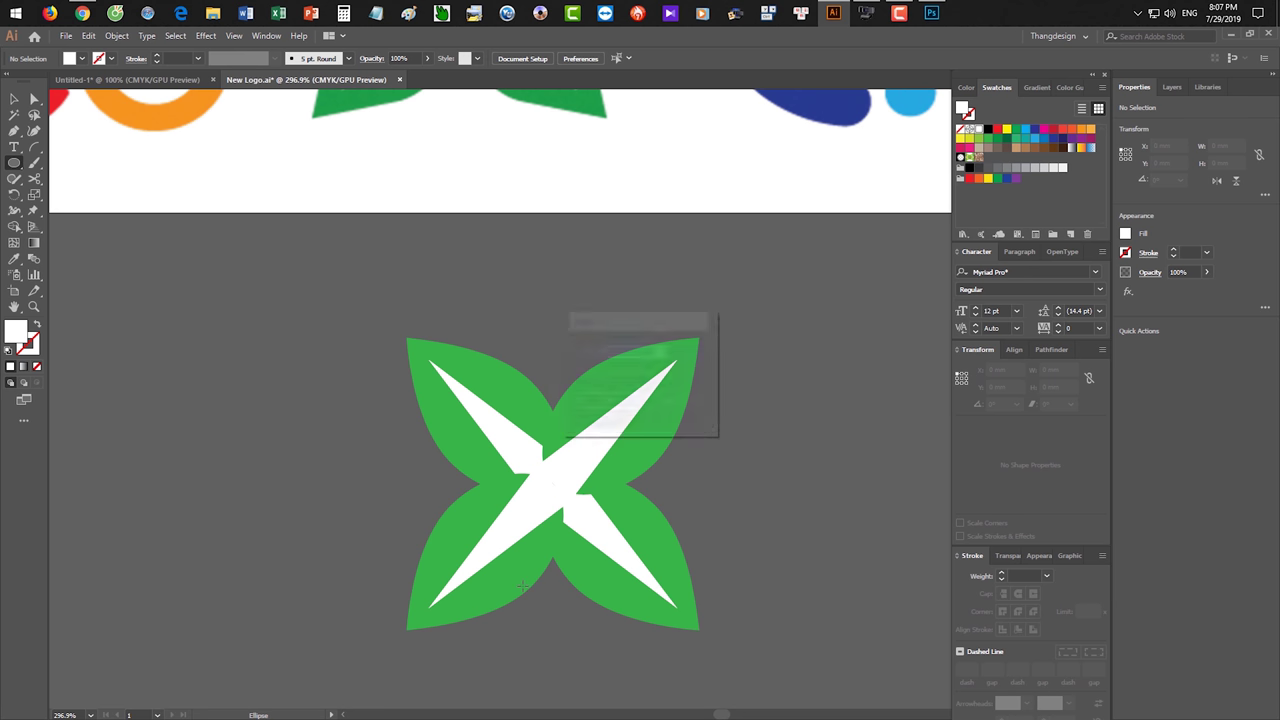
{"action": "left_click", "coordinate": [685, 401]}
{"action": "key", "text": "v"}
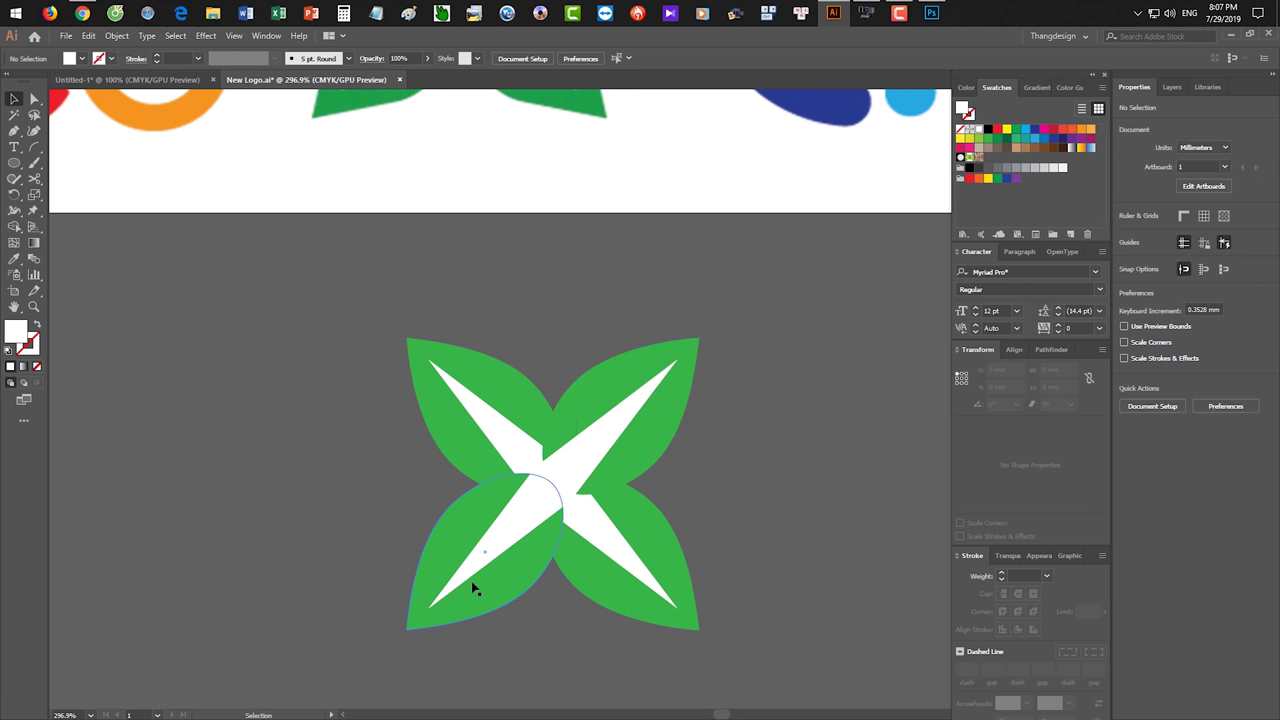
{"action": "left_click", "coordinate": [475, 590]}
{"action": "left_click", "coordinate": [568, 658]}
{"action": "key", "text": "l"}
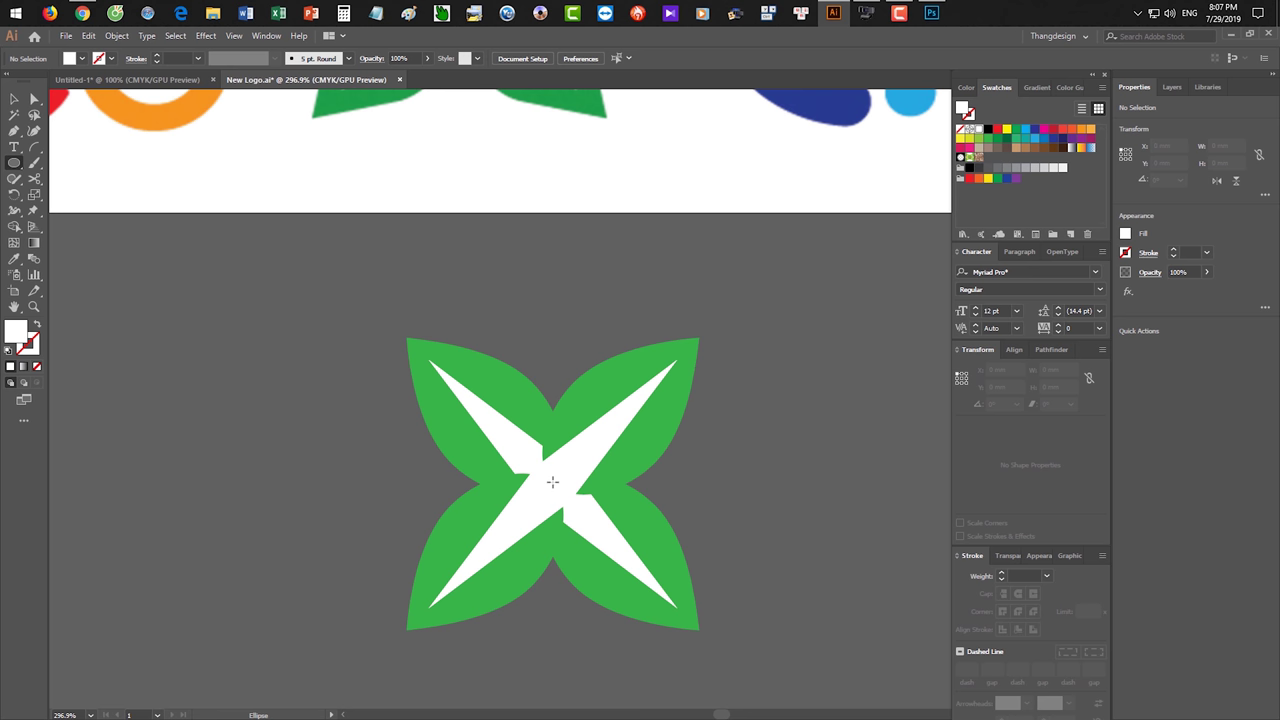
{"action": "mouse_move", "coordinate": [551, 482]}
{"action": "left_mouse_down"}
{"action": "mouse_move", "coordinate": [644, 434]}
{"action": "mouse_move", "coordinate": [619, 443]}
{"action": "mouse_move", "coordinate": [544, 428]}
{"action": "mouse_move", "coordinate": [601, 436]}
{"action": "mouse_move", "coordinate": [580, 516]}
{"action": "mouse_move", "coordinate": [619, 485]}
{"action": "left_mouse_up"}
{"action": "key", "text": "v"}
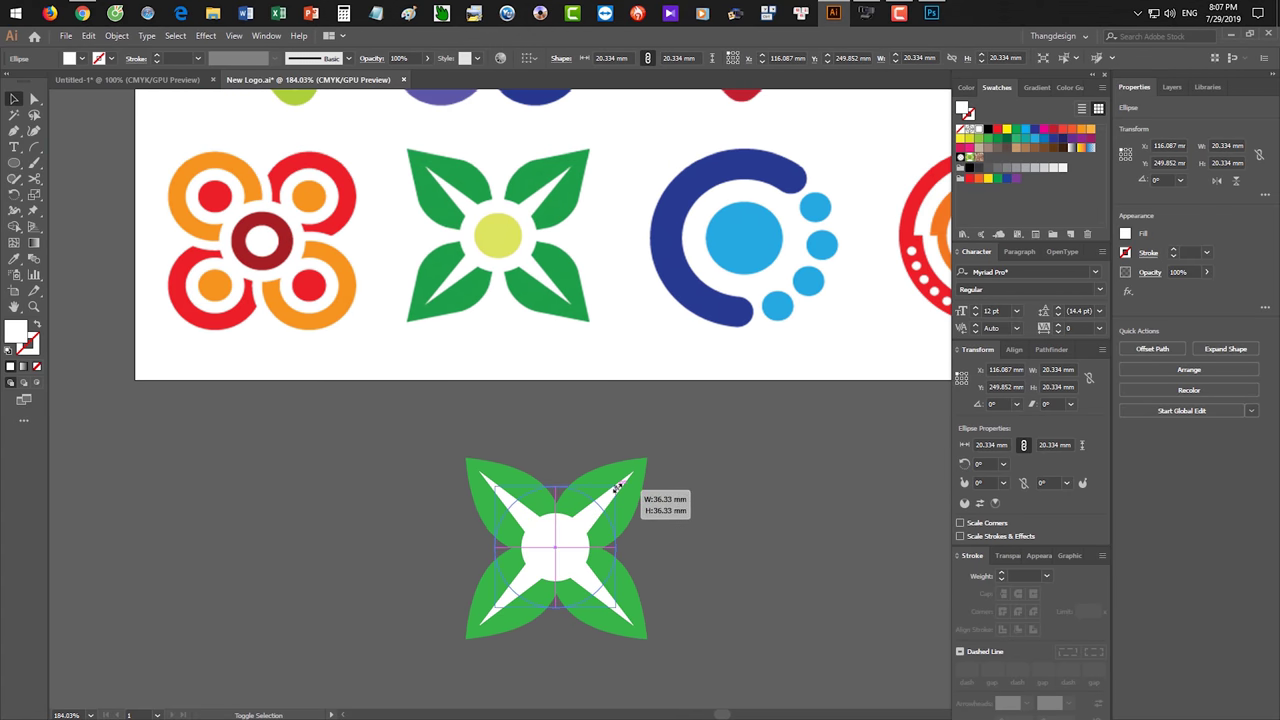
- Enlarge the white centre circle to about 31.5 mm
{"action": "left_click_drag", "start_coordinate": [616, 487], "coordinate": [609, 490]}
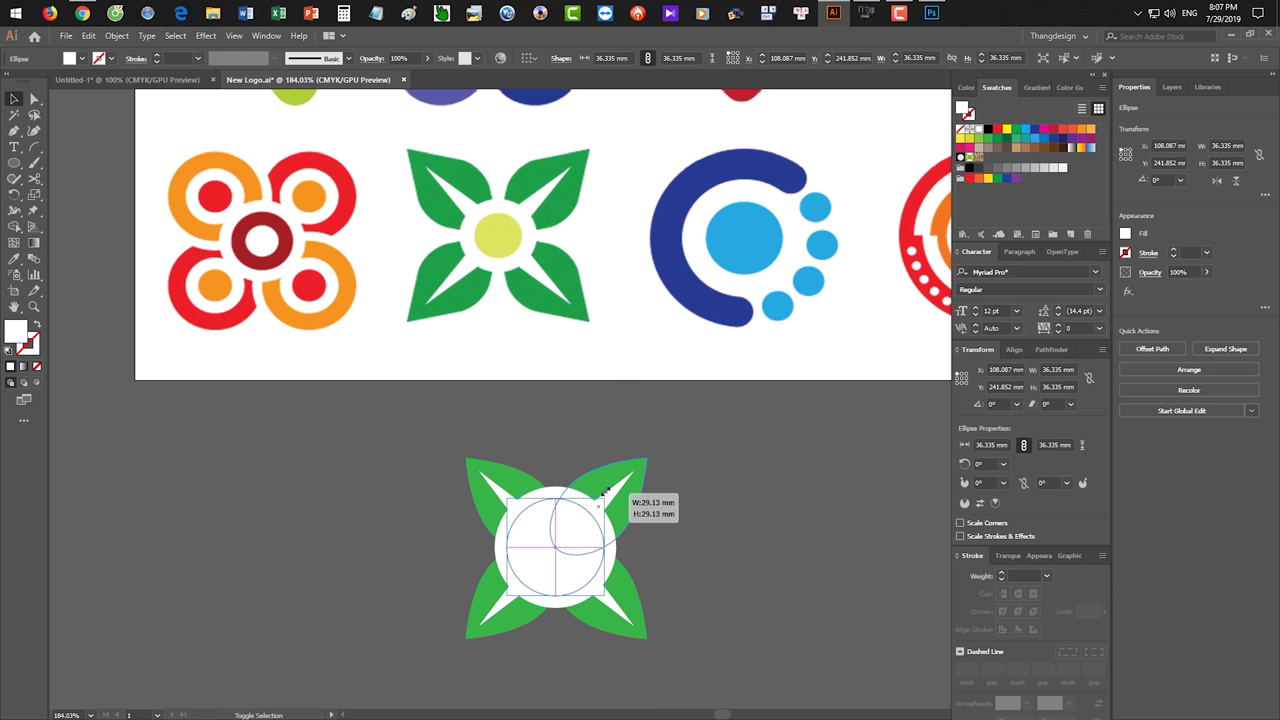
{"action": "left_click_drag", "start_coordinate": [609, 490], "coordinate": [599, 505]}
{"action": "left_click", "coordinate": [664, 580]}
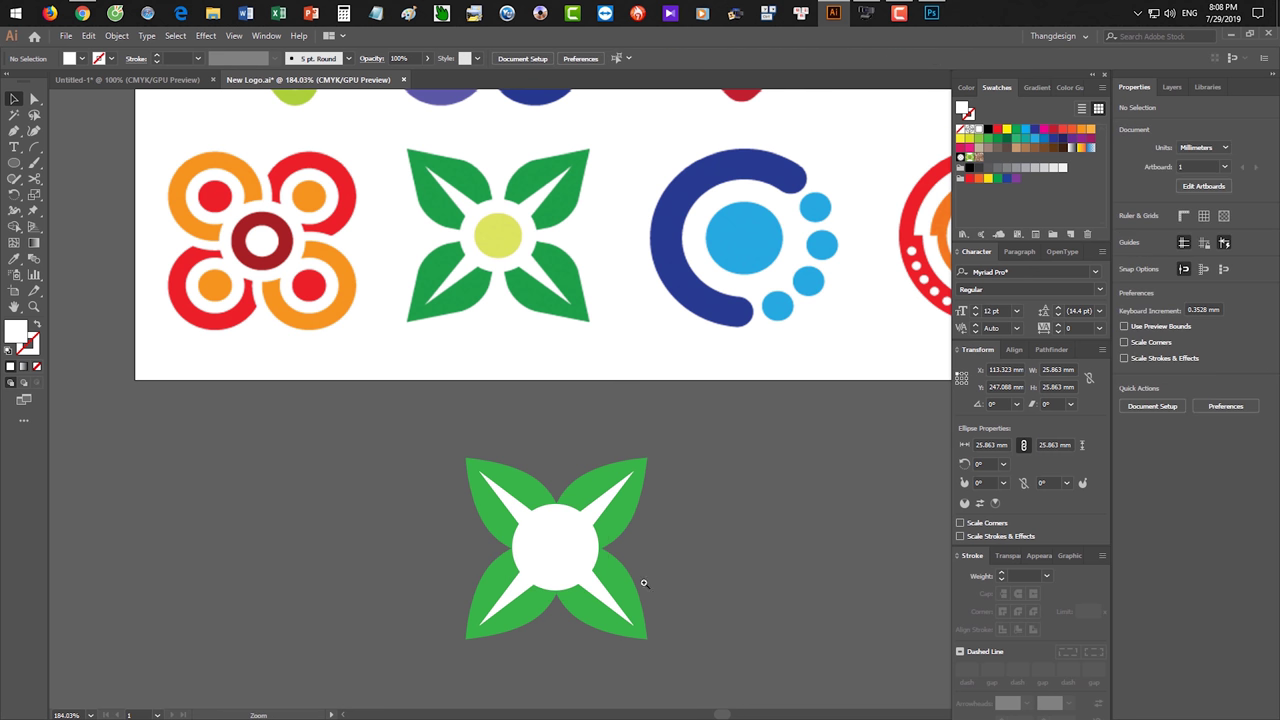
- Copy the white circle, shrink the copy to about 18 mm, and fill it yellow
{"action": "scroll", "coordinate": [668, 584], "scroll_direction": "up", "scroll_amount": 2}
{"action": "left_click", "coordinate": [578, 555]}
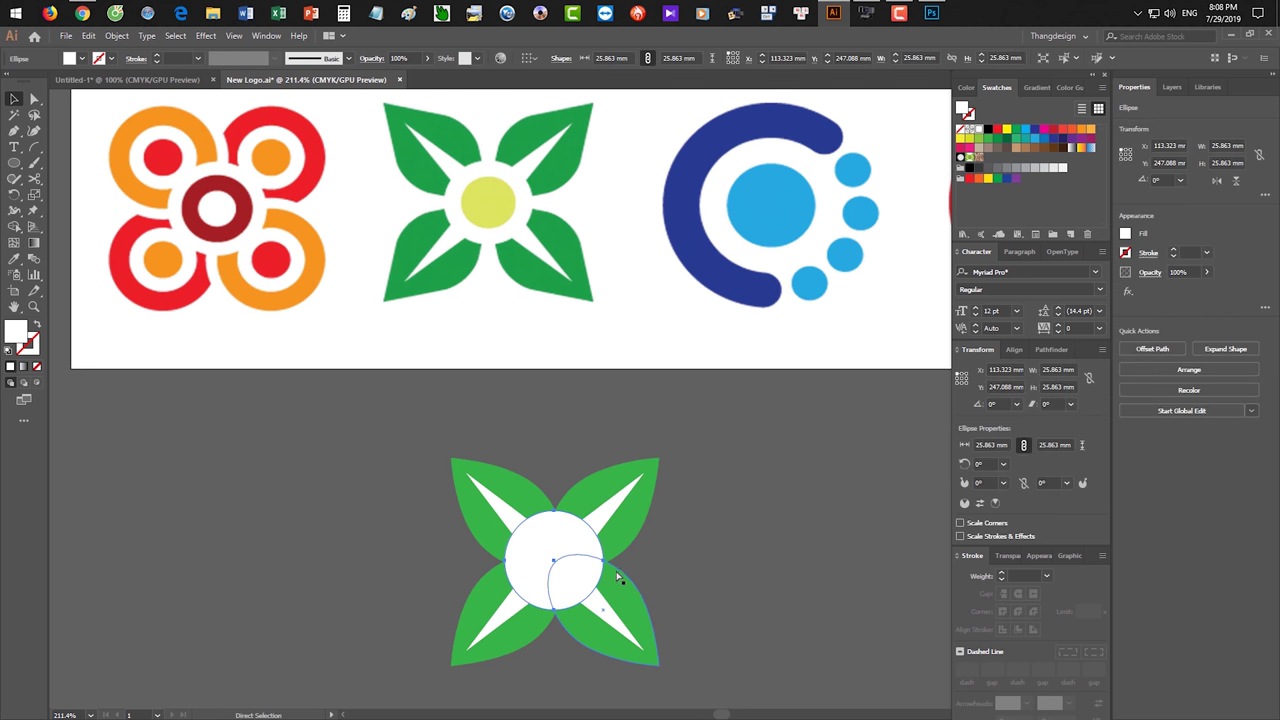
{"action": "key", "text": "ctrl+c"}
{"action": "left_click", "coordinate": [866, 421]}
{"action": "left_click_drag", "start_coordinate": [606, 510], "coordinate": [590, 521]}
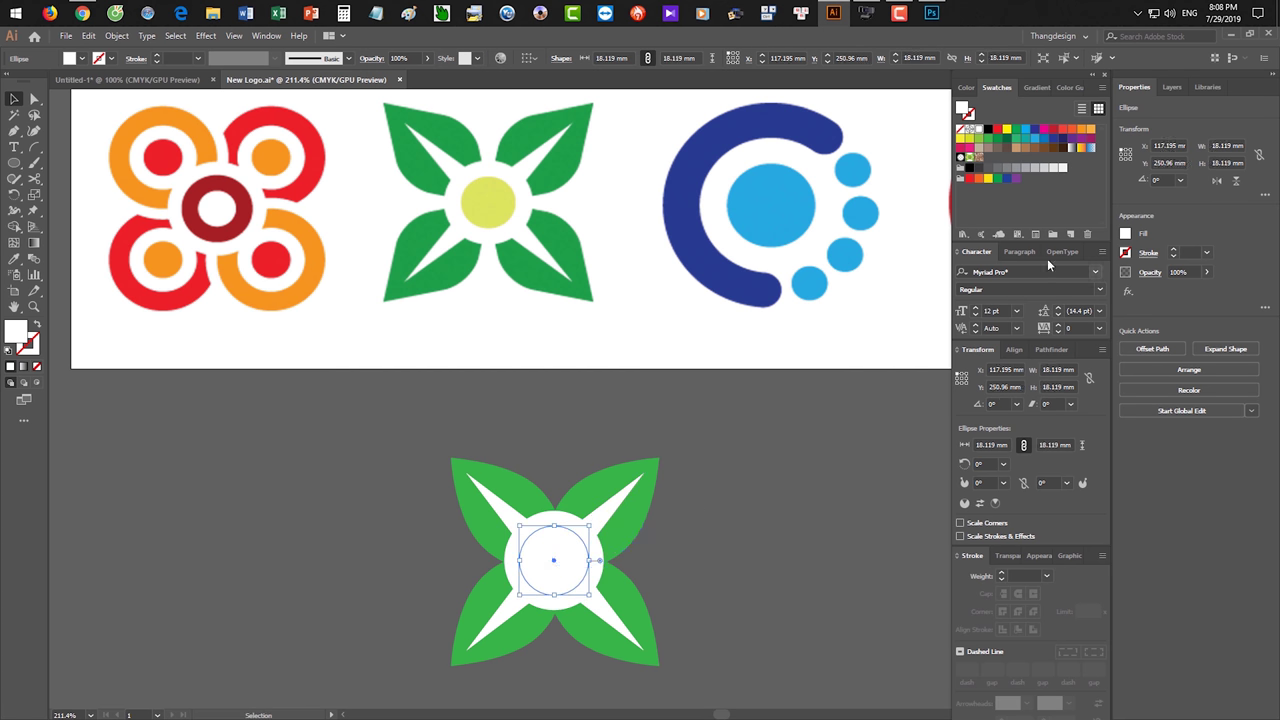
{"action": "left_click", "coordinate": [987, 178]}
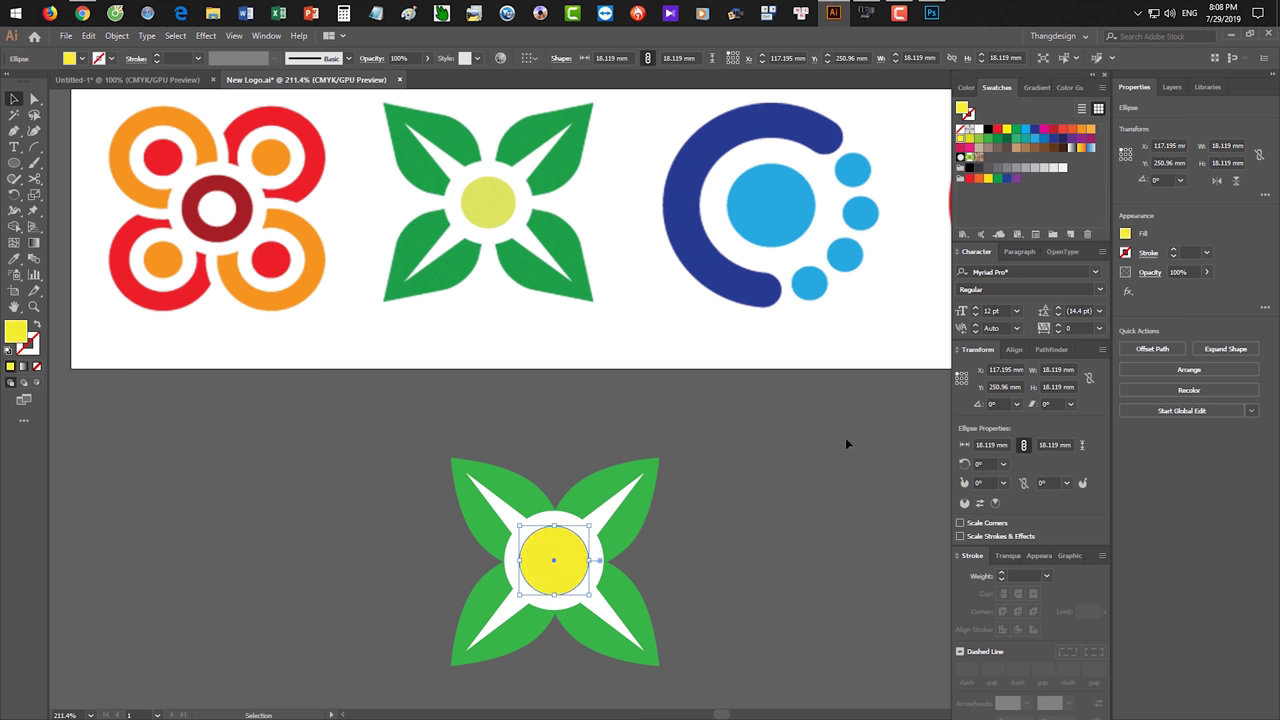
{"action": "left_click", "coordinate": [845, 437]}
{"action": "scroll", "coordinate": [830, 435], "scroll_direction": "down", "scroll_amount": 3}
- Move one leaf to the upper-left and delete the other leaves and the centre circles
{"action": "scroll", "coordinate": [719, 538], "scroll_direction": "up", "scroll_amount": 3}
{"action": "left_click", "coordinate": [645, 458]}
{"action": "left_click_drag", "start_coordinate": [640, 458], "coordinate": [490, 435]}
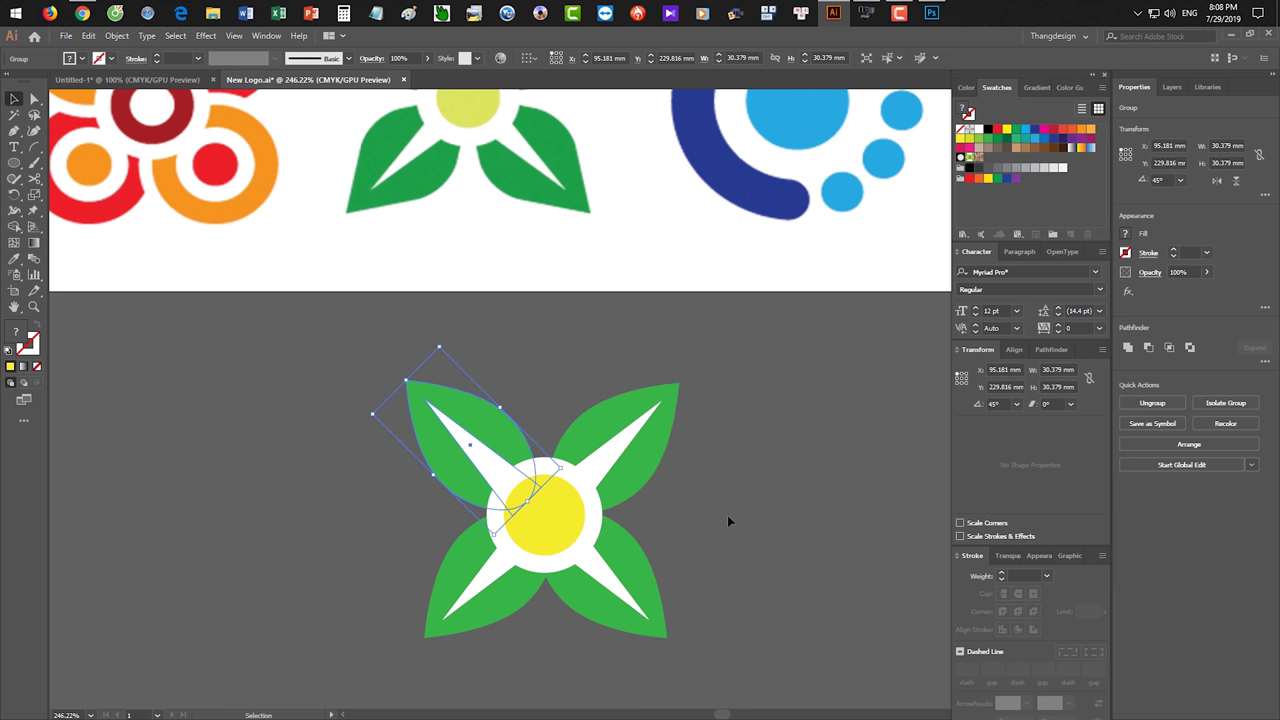
{"action": "left_click_drag", "start_coordinate": [668, 545], "coordinate": [714, 612]}
{"action": "key", "text": "Delete"}
{"action": "left_click", "coordinate": [535, 585]}
{"action": "key", "text": "Delete"}
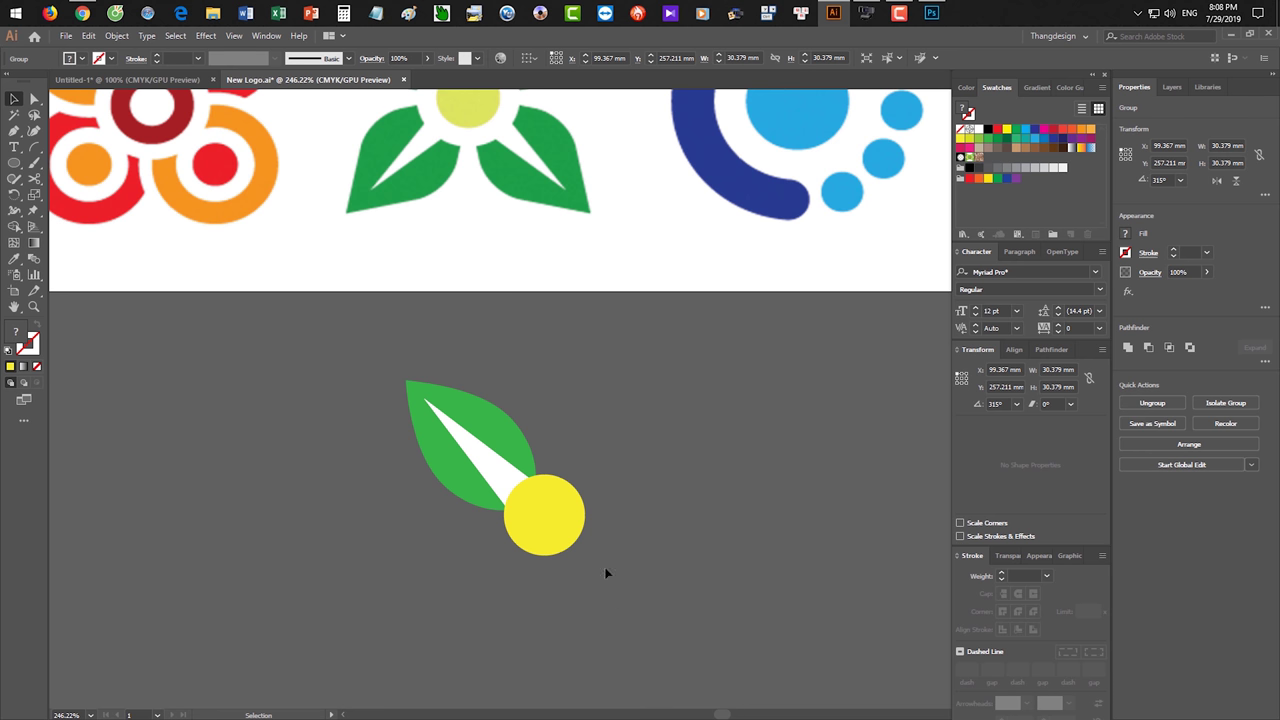
{"action": "left_click", "coordinate": [576, 527]}
{"action": "key", "text": "Delete"}
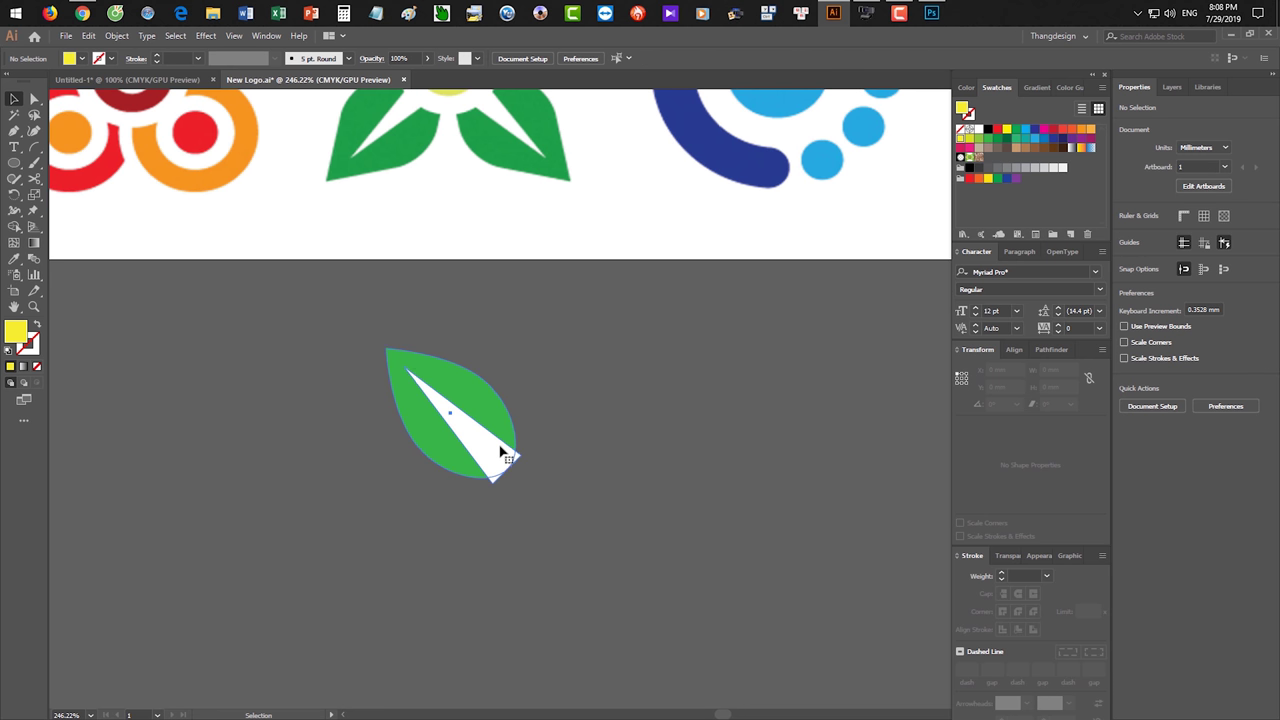
- Mirror a copy of the white-veined leaf across its tip with the Reflect tool
{"action": "left_click_drag", "start_coordinate": [645, 549], "coordinate": [605, 474]}
{"action": "left_click", "coordinate": [460, 400]}
{"action": "key", "text": "o"}
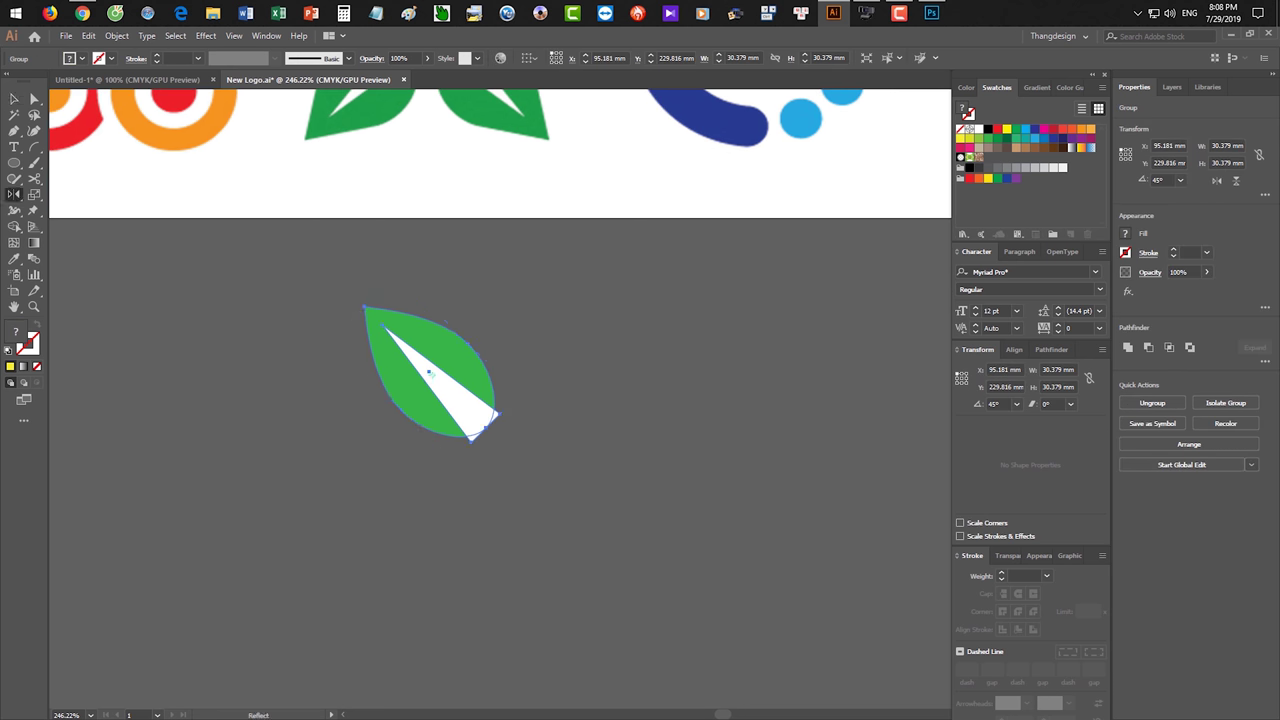
{"action": "left_click", "coordinate": [502, 444]}
{"action": "left_click_drag", "start_coordinate": [560, 452], "coordinate": [703, 503]}
- Rotate a 90° copy of the leaf pair to complete the four-leaf X
{"action": "left_click_drag", "start_coordinate": [640, 418], "coordinate": [392, 497]}
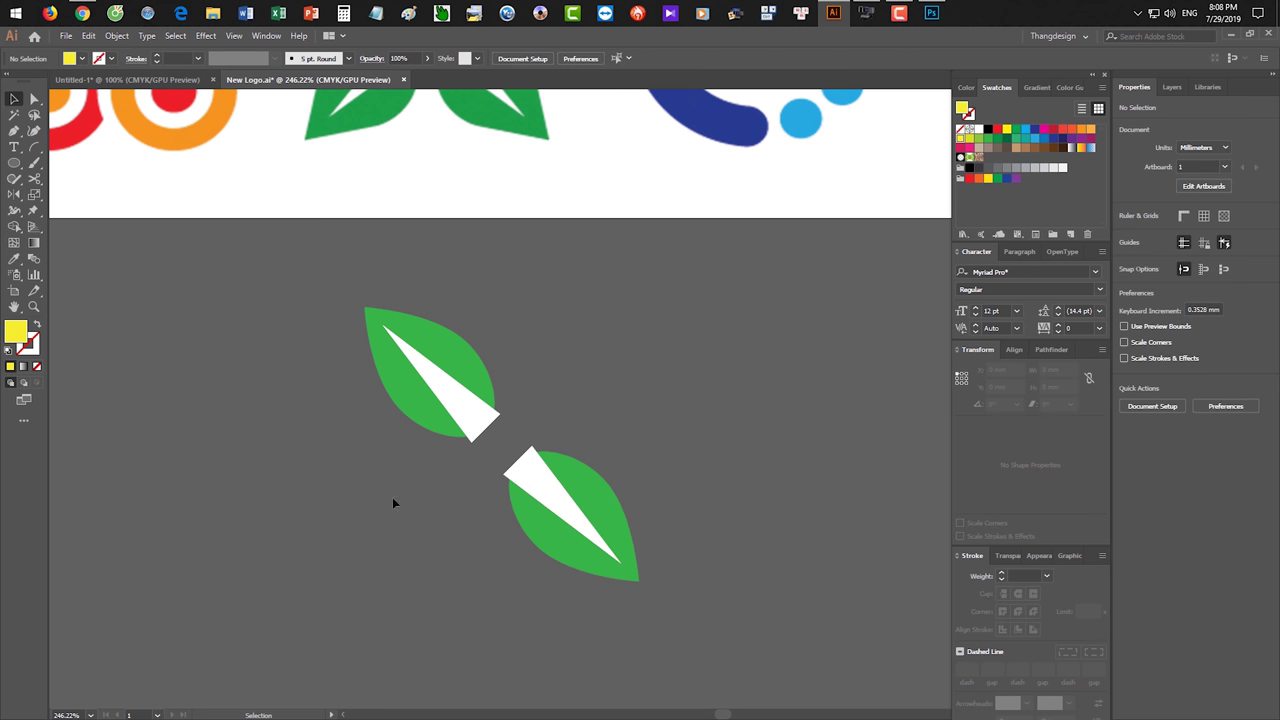
{"action": "key", "text": "r"}
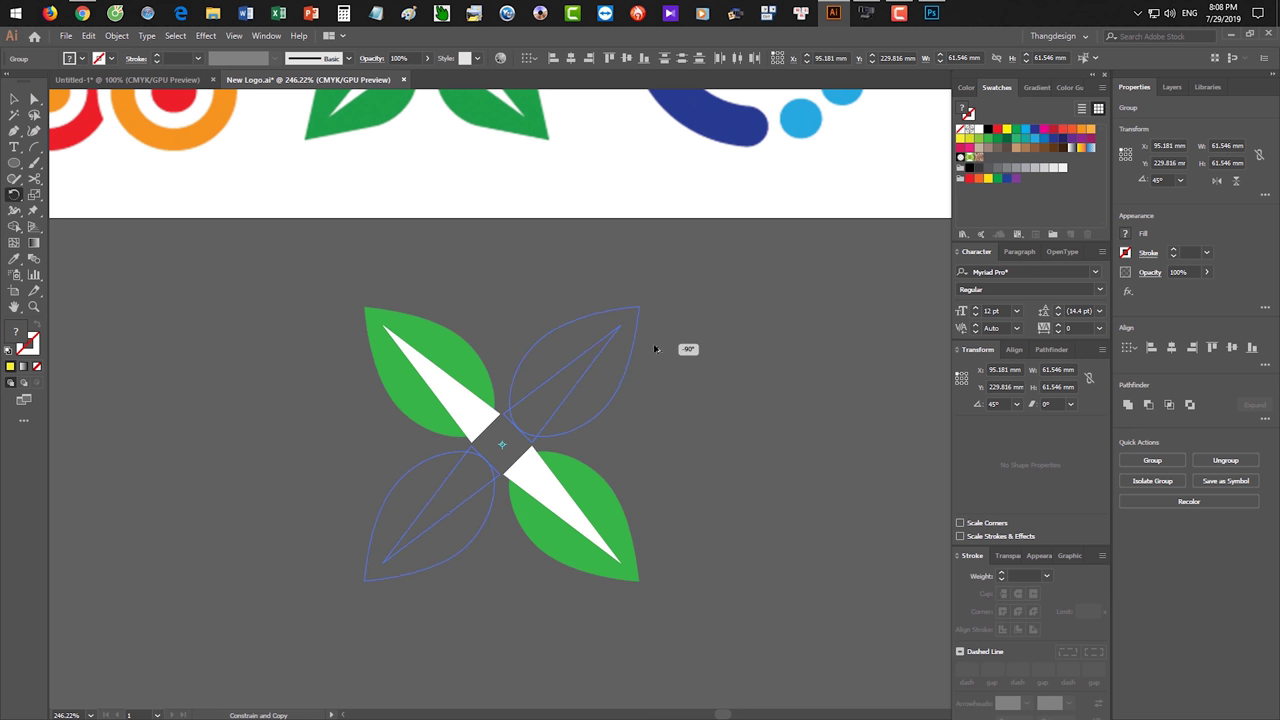
{"action": "left_click_drag", "start_coordinate": [419, 340], "coordinate": [657, 349]}
{"action": "key", "text": "v"}
{"action": "left_click", "coordinate": [721, 409]}
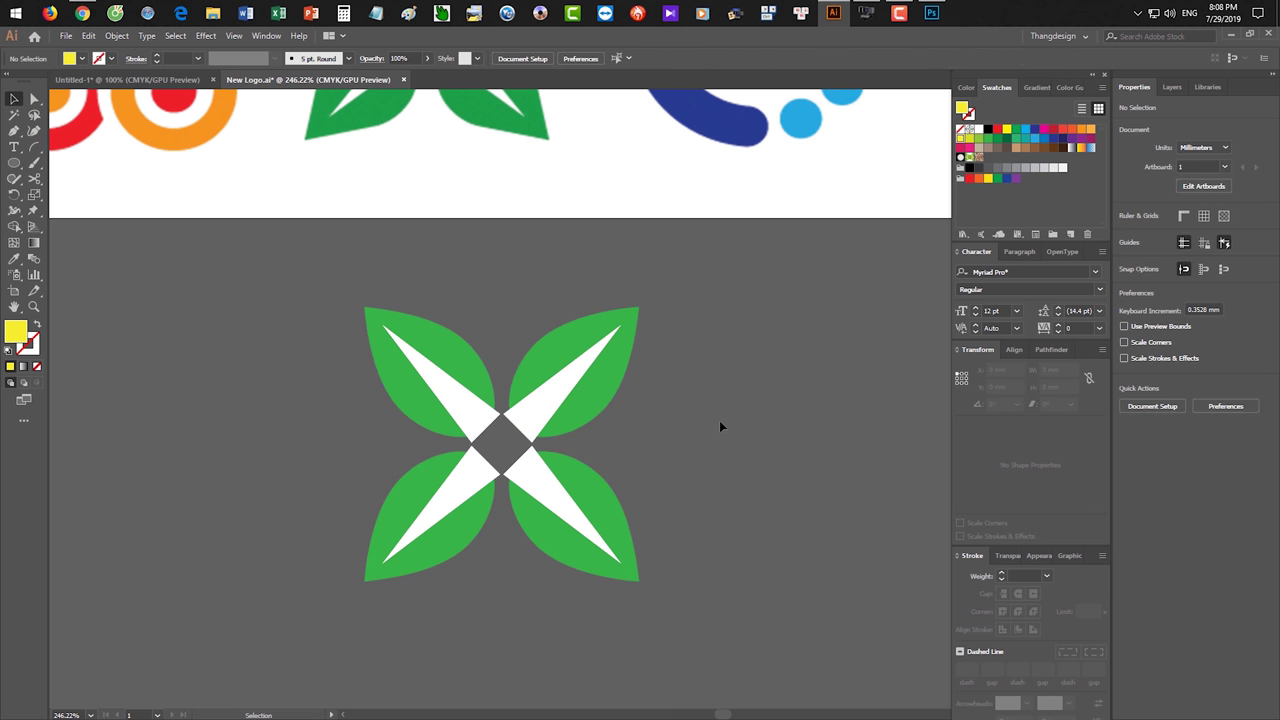
{"action": "left_click", "coordinate": [14, 162]}
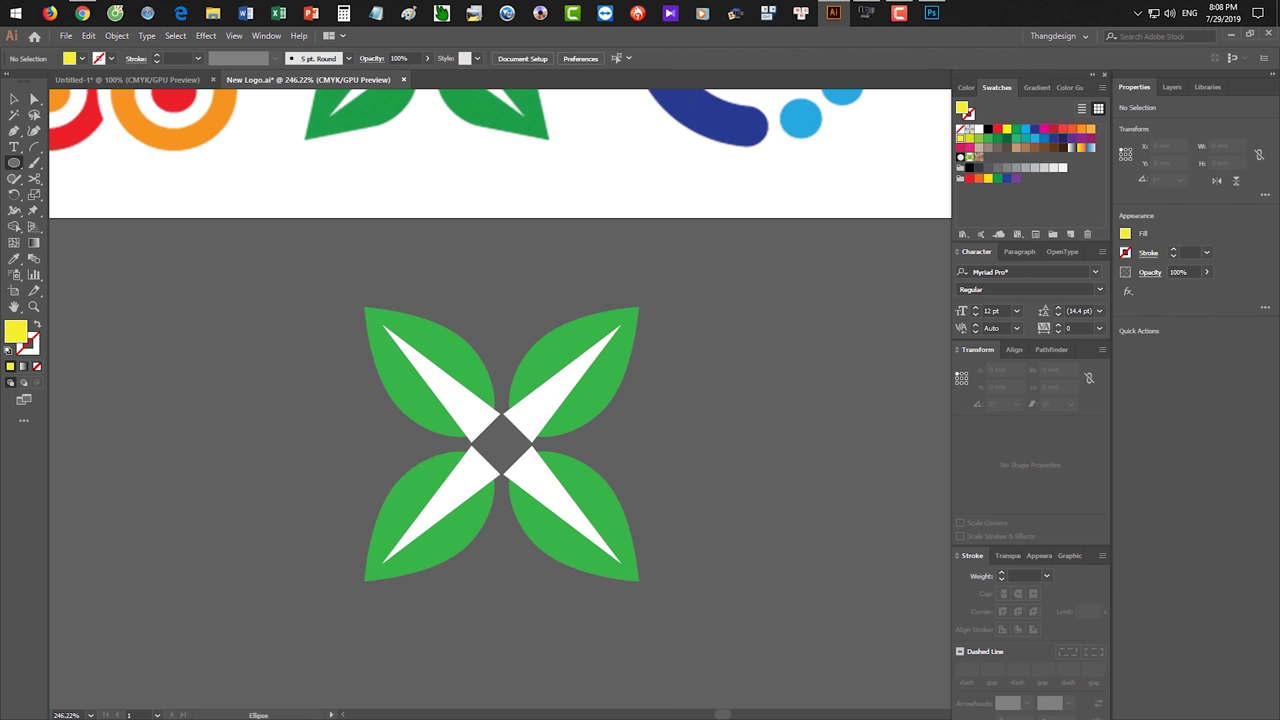
- Draw a white circle over the centre of the X
{"action": "left_click_drag", "start_coordinate": [500, 440], "coordinate": [592, 402]}
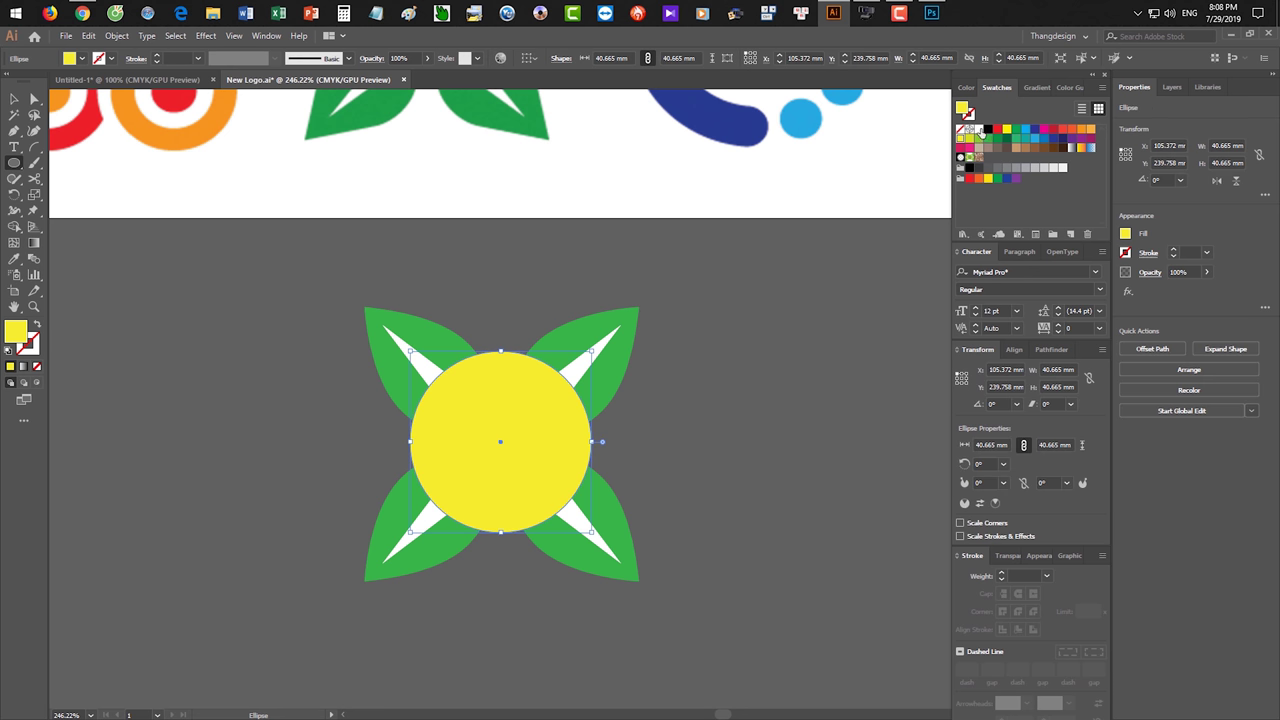
{"action": "scroll", "coordinate": [711, 428], "scroll_direction": "up", "scroll_amount": 4}
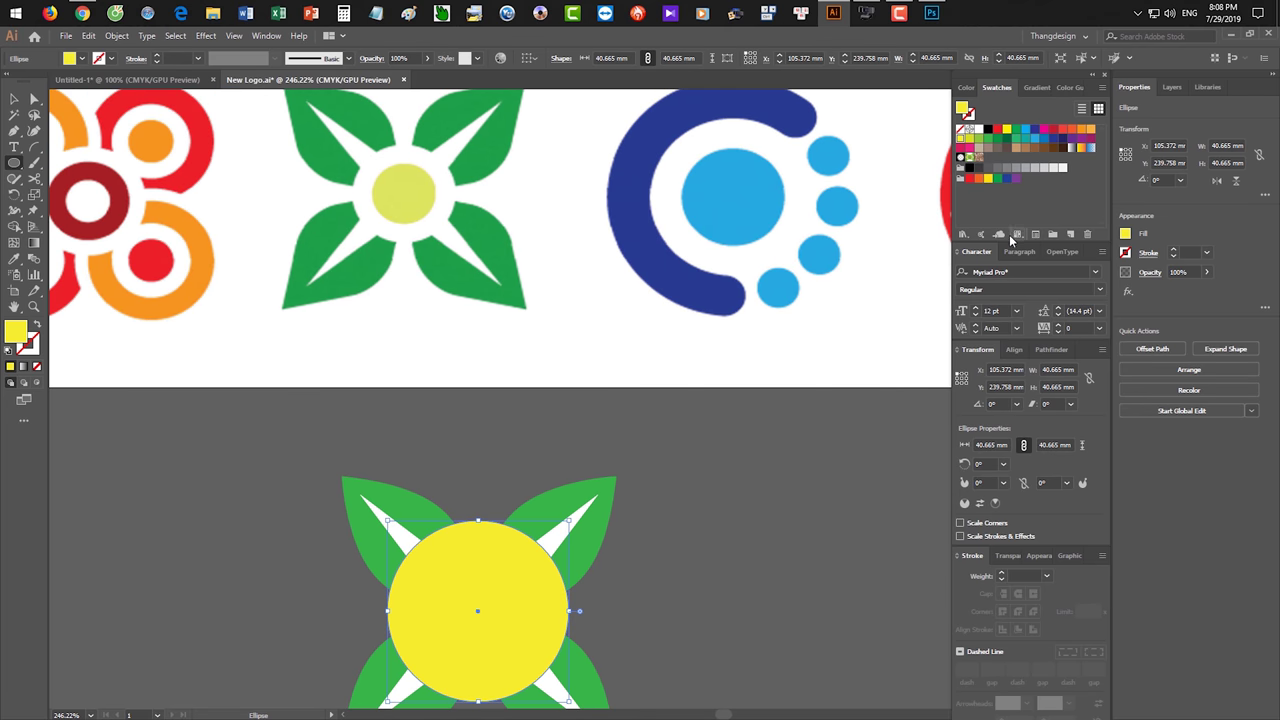
{"action": "left_click", "coordinate": [971, 130]}
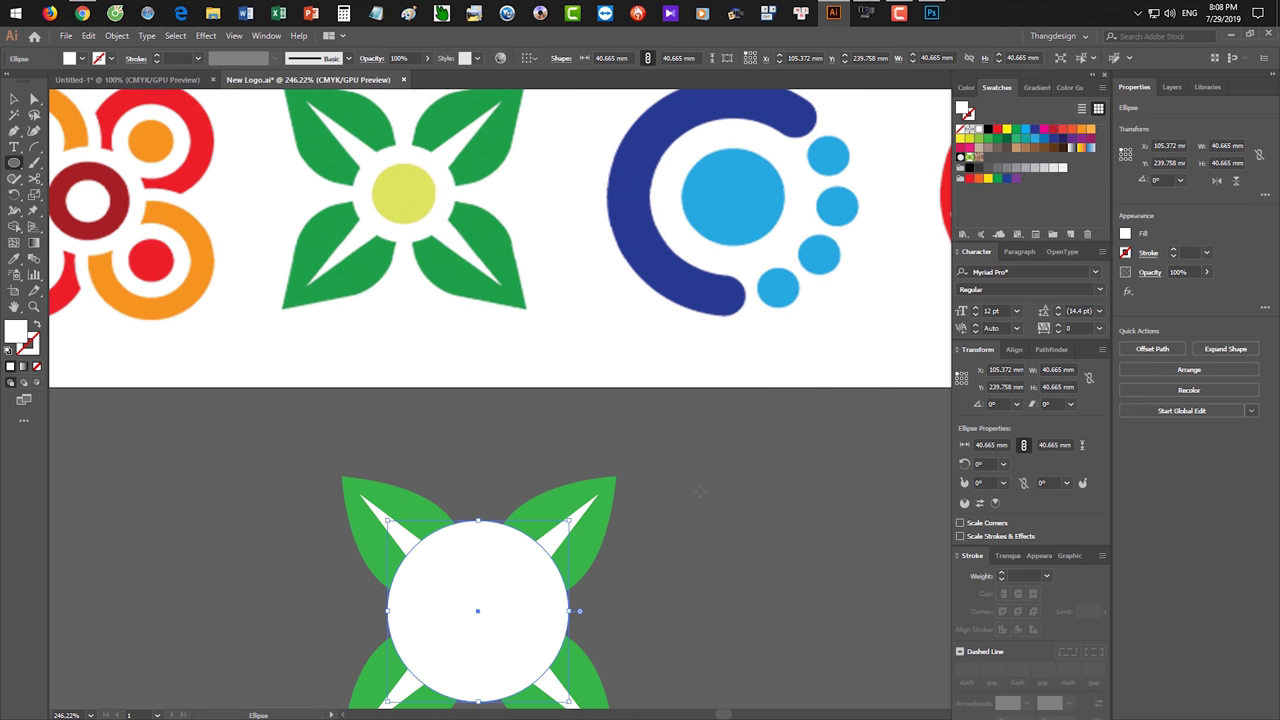
- Add a smaller yellow-green disc inside the white centre circle
{"action": "key", "text": "v"}
{"action": "scroll", "coordinate": [540, 540], "scroll_direction": "down", "scroll_amount": 2}
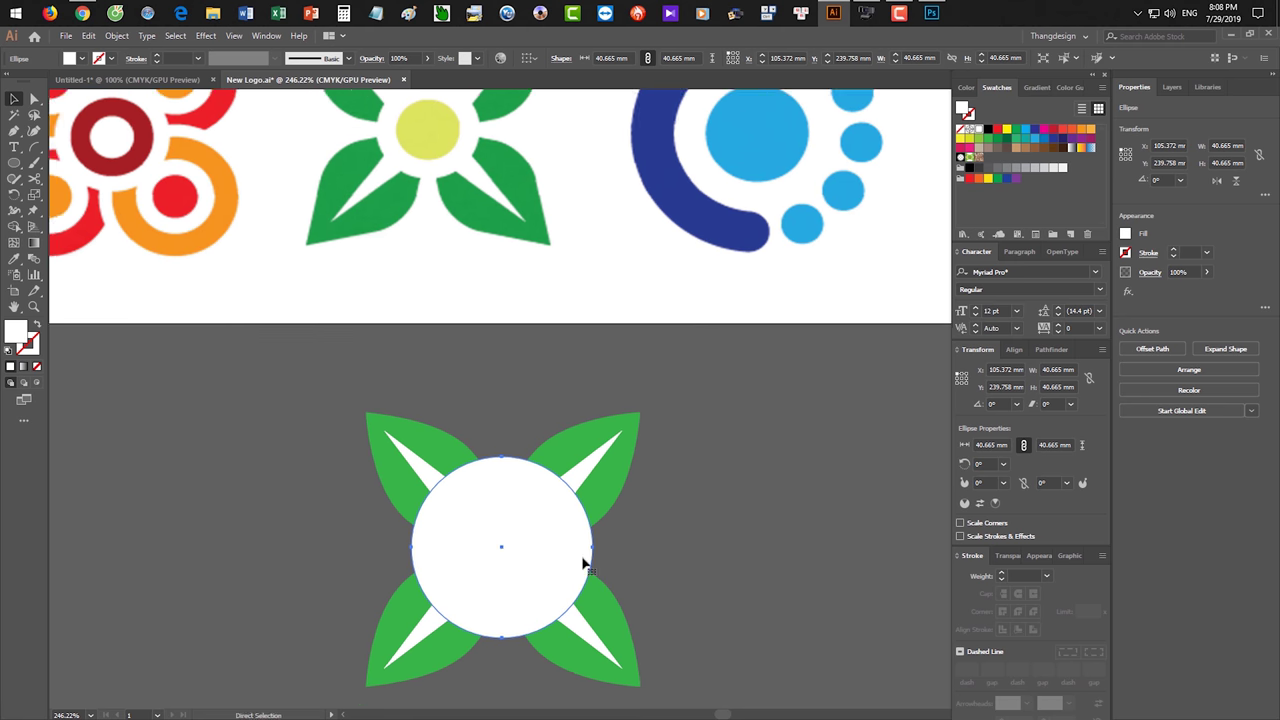
{"action": "left_click", "coordinate": [878, 384]}
{"action": "left_click", "coordinate": [968, 136]}
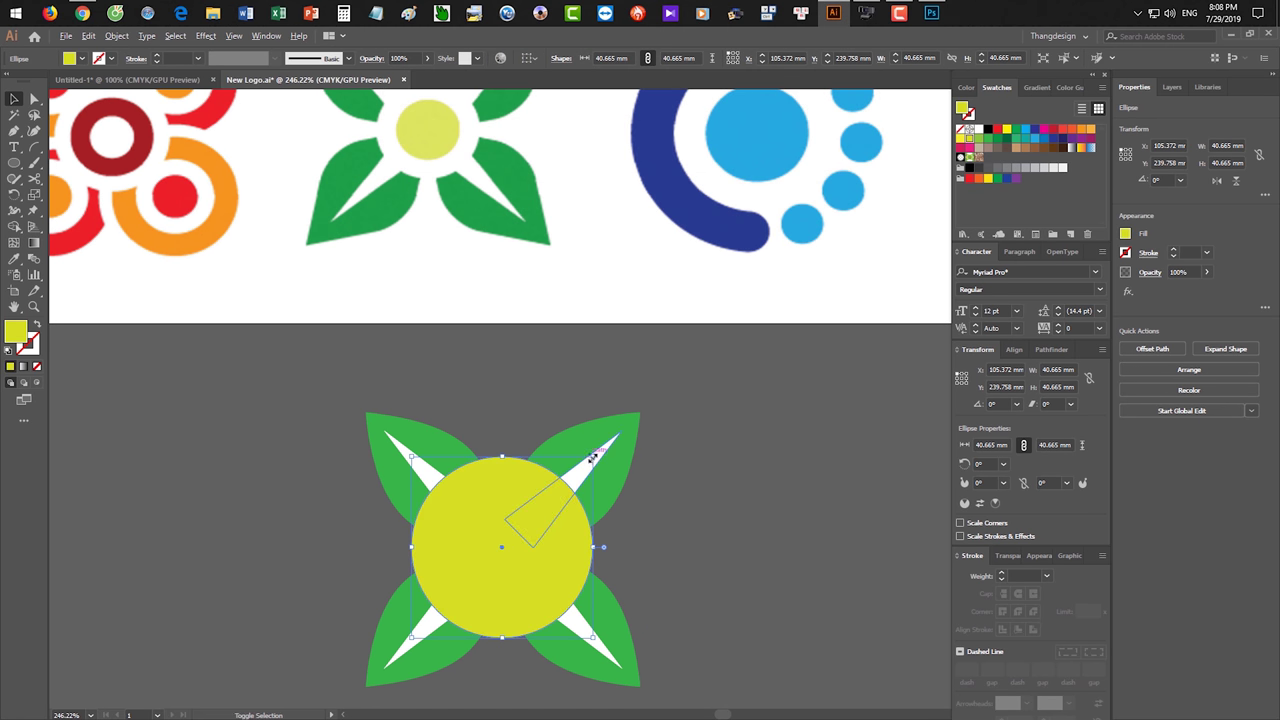
{"action": "left_click_drag", "start_coordinate": [592, 457], "coordinate": [560, 492]}
{"action": "left_click", "coordinate": [653, 530]}
{"action": "scroll", "coordinate": [680, 537], "scroll_direction": "down", "scroll_amount": 2, "text": "alt"}
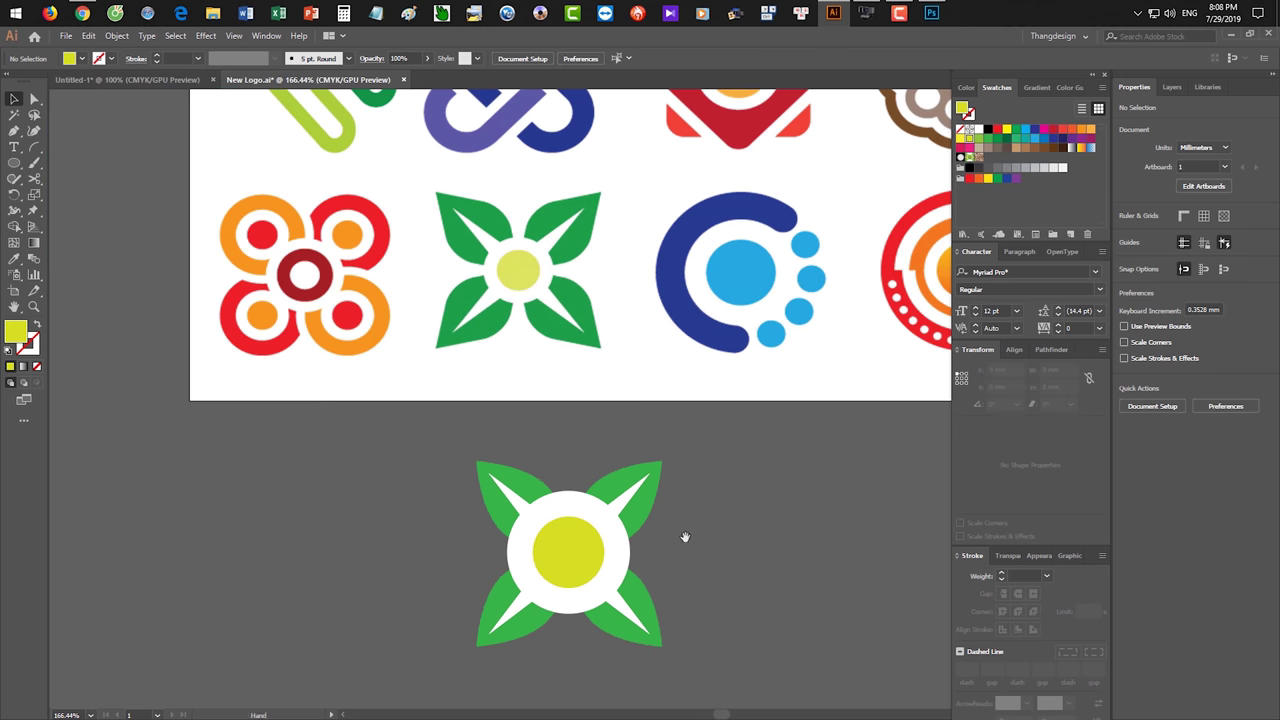
- Zoom in on the orange-and-red reference logo and pick the Ellipse tool with white fill
{"action": "left_click_drag", "start_coordinate": [651, 606], "coordinate": [715, 590]}
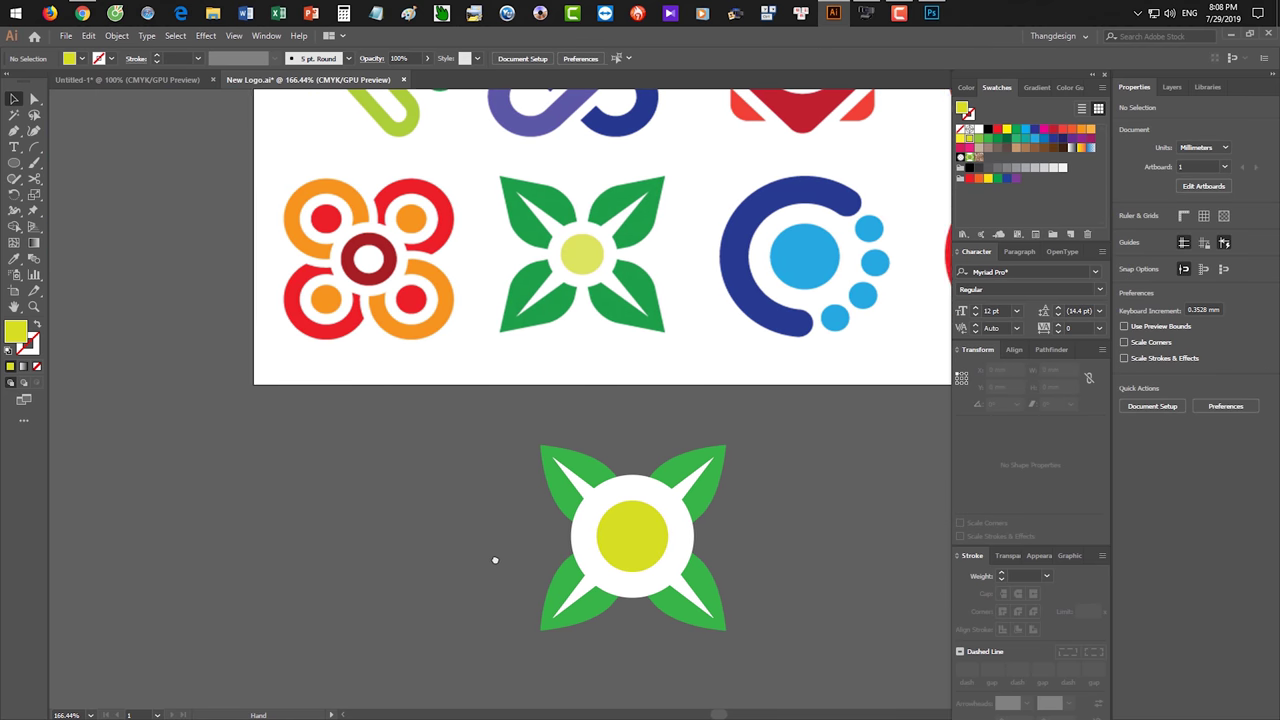
{"action": "left_click_drag", "start_coordinate": [494, 560], "coordinate": [575, 559]}
{"action": "left_click_drag", "start_coordinate": [441, 284], "coordinate": [526, 354]}
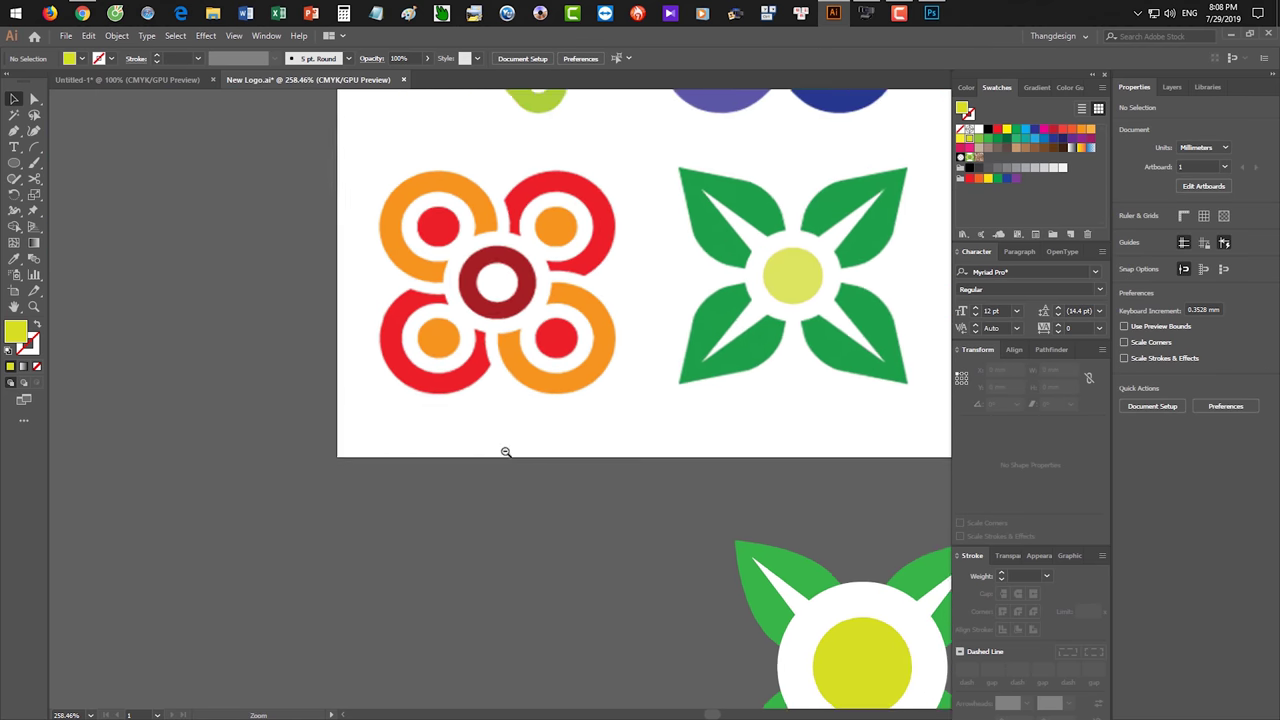
{"action": "scroll", "coordinate": [505, 452], "scroll_direction": "down", "scroll_amount": 1, "text": "alt"}
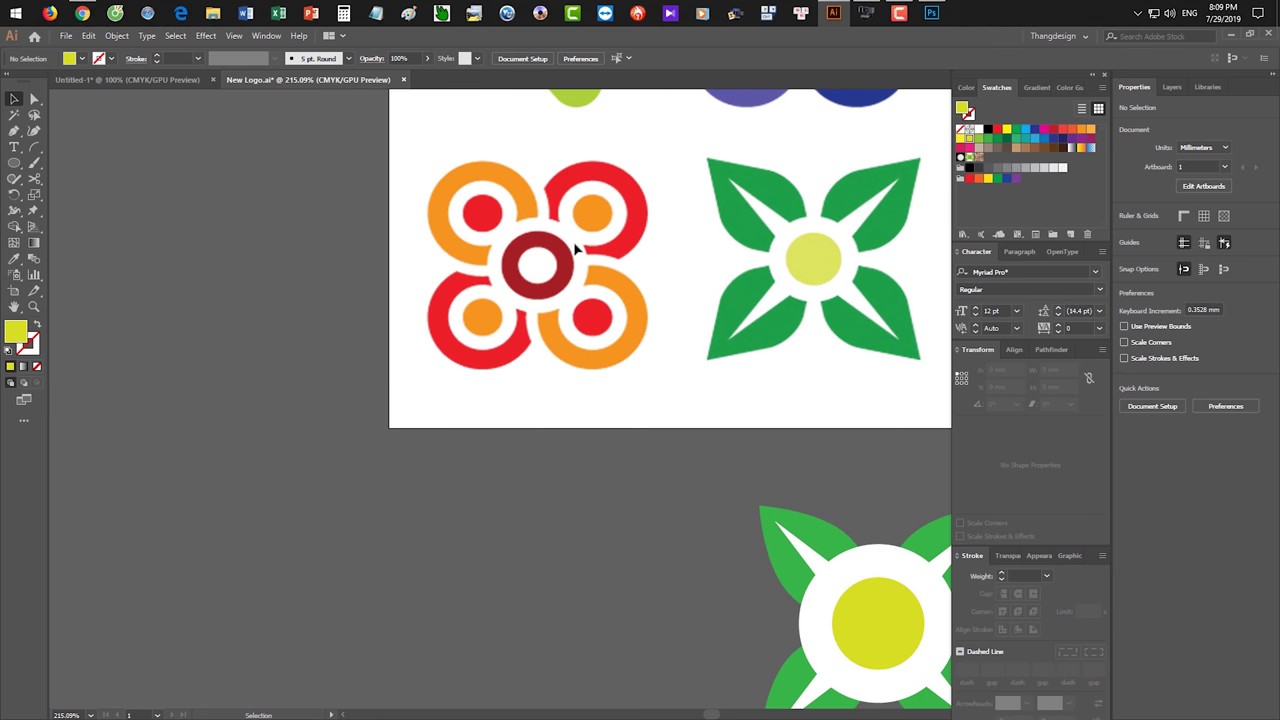
{"action": "left_click", "coordinate": [14, 162]}
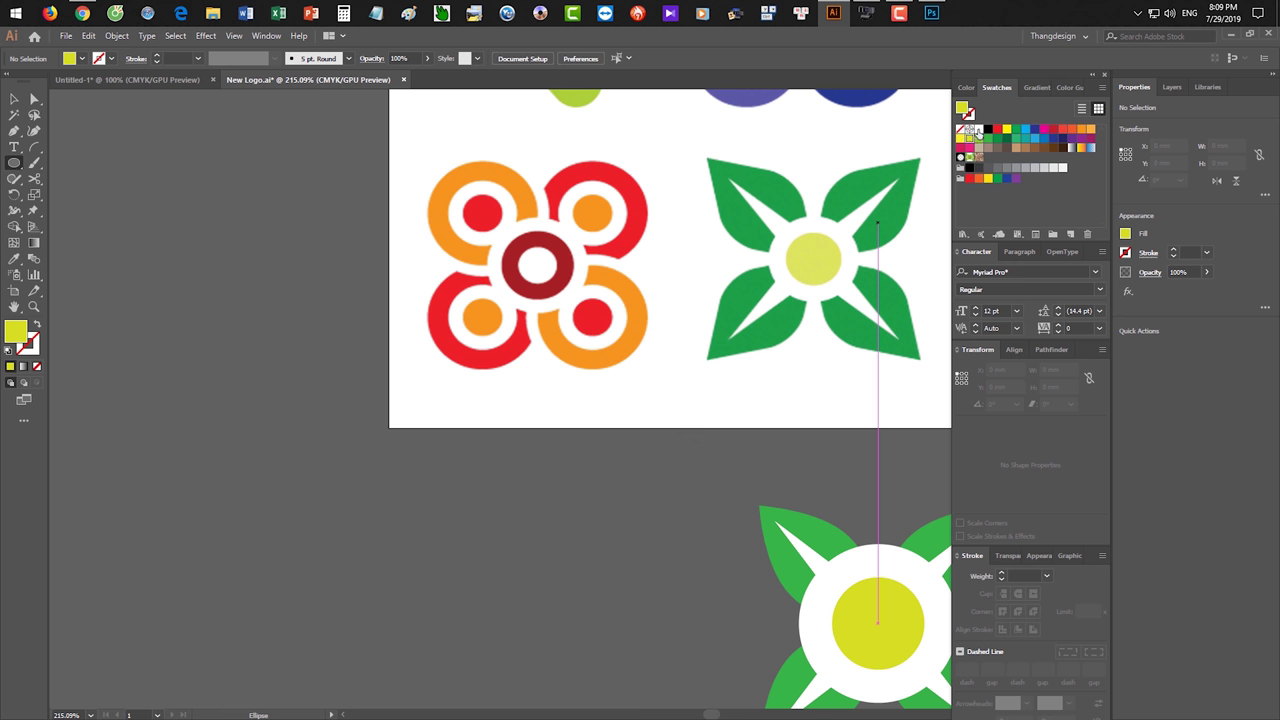
{"action": "left_click", "coordinate": [984, 131]}
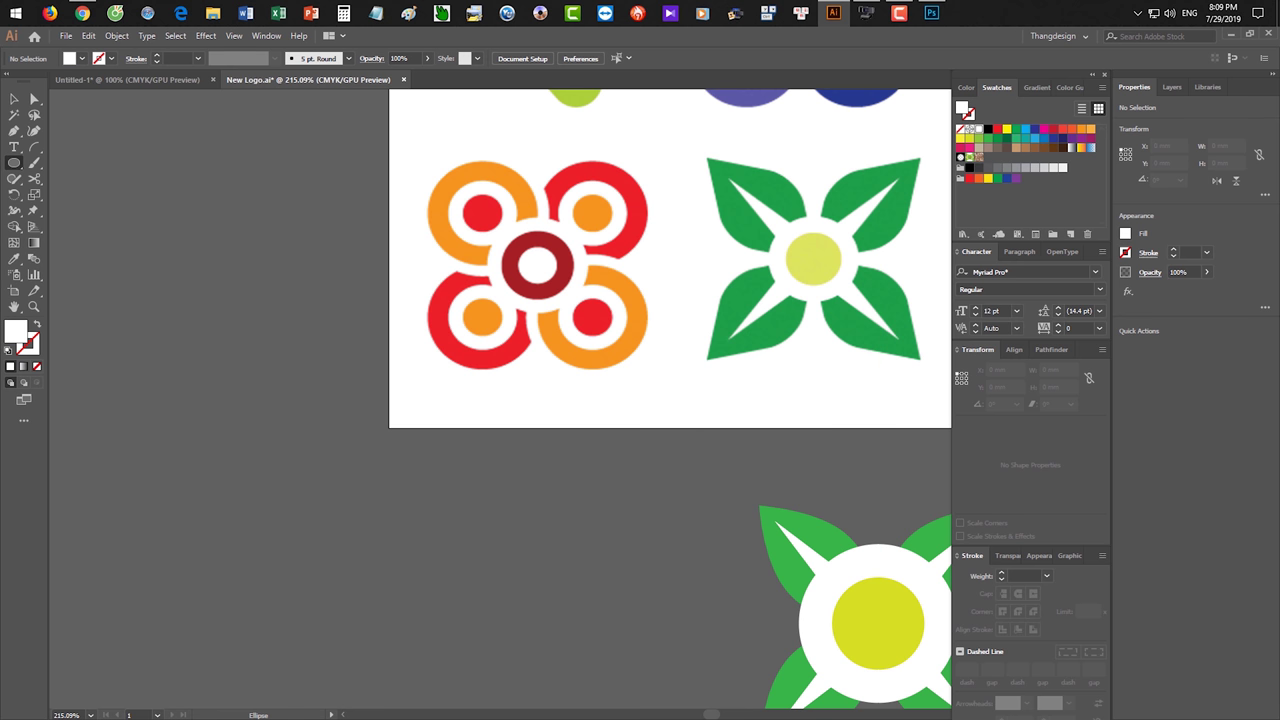
- Draw a white circle left of the artboard and nudge it into place
{"action": "left_click_drag", "start_coordinate": [221, 274], "coordinate": [352, 405]}
{"action": "key", "text": "v"}
{"action": "left_click_drag", "start_coordinate": [333, 335], "coordinate": [300, 357]}
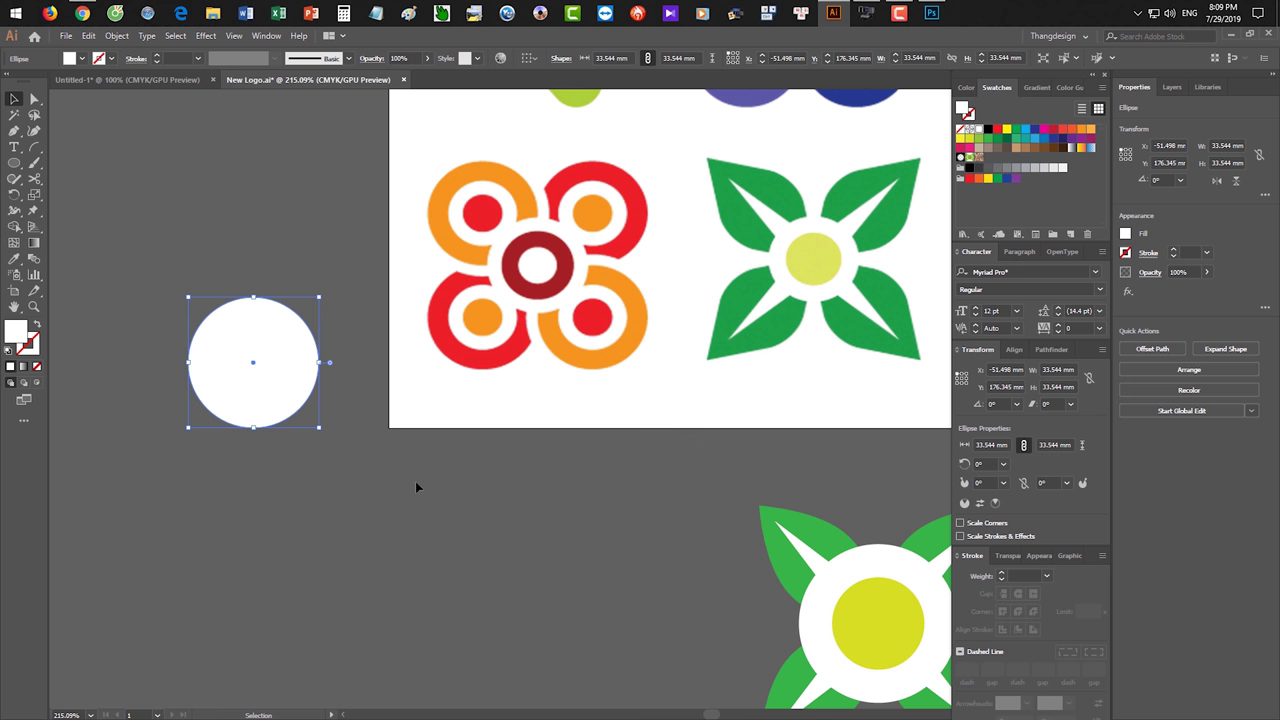
- Make a 34% scaled copy of the circle inside it
{"action": "key", "text": "s"}
{"action": "key", "text": "Return"}
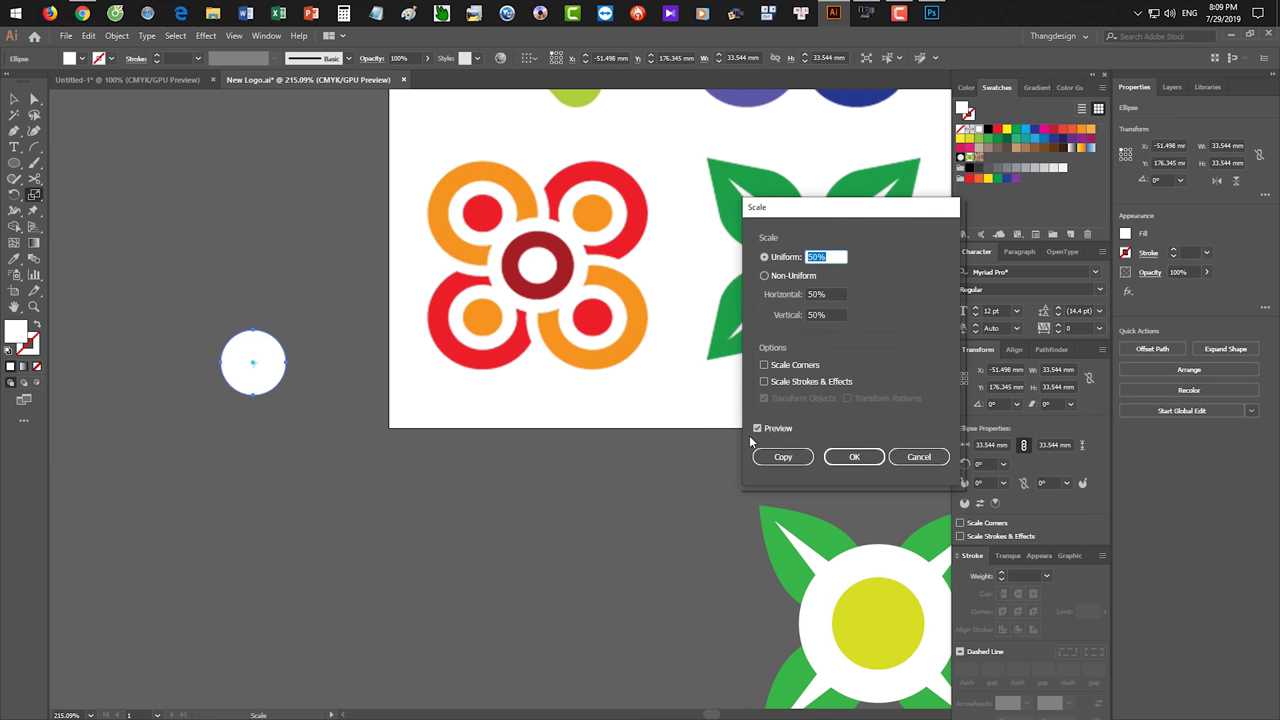
{"action": "left_click_drag", "start_coordinate": [828, 224], "coordinate": [808, 346]}
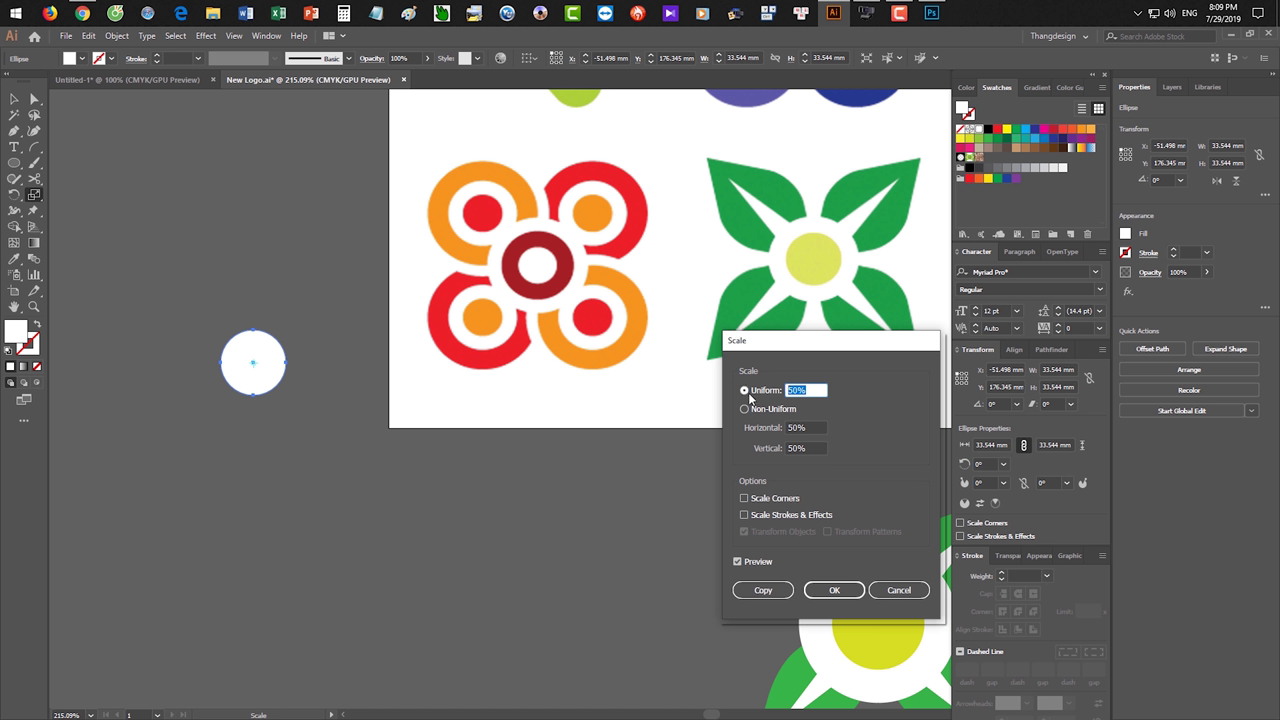
{"action": "type", "text": "34"}
{"action": "left_click", "coordinate": [777, 592]}
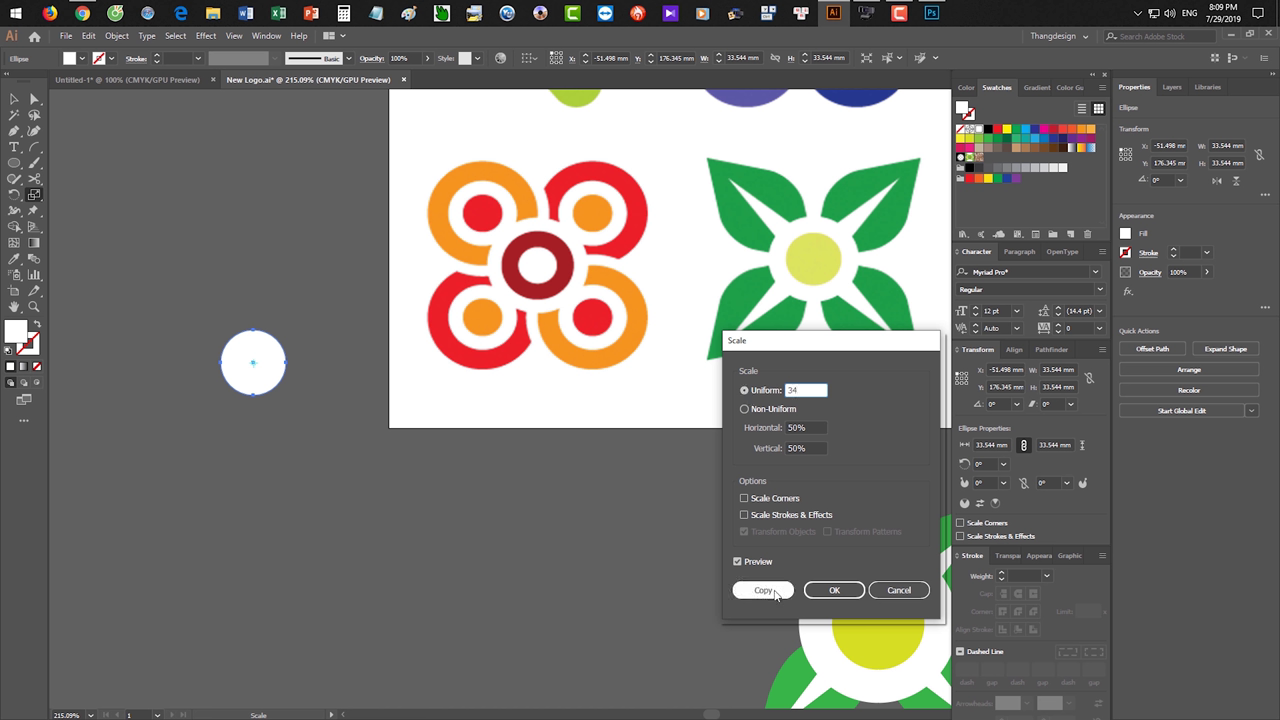
{"action": "left_click", "coordinate": [764, 590]}
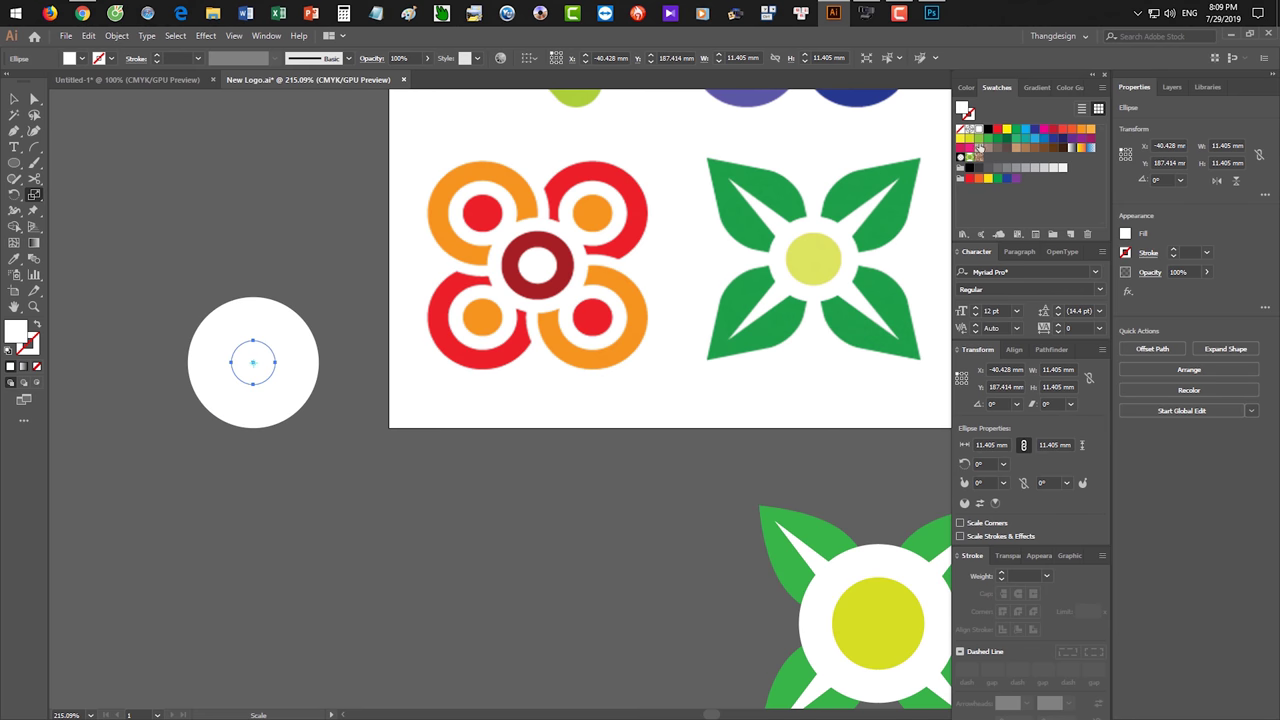
- Fill the small copy red and enlarge it into a ring around the white centre
{"action": "key", "text": "v"}
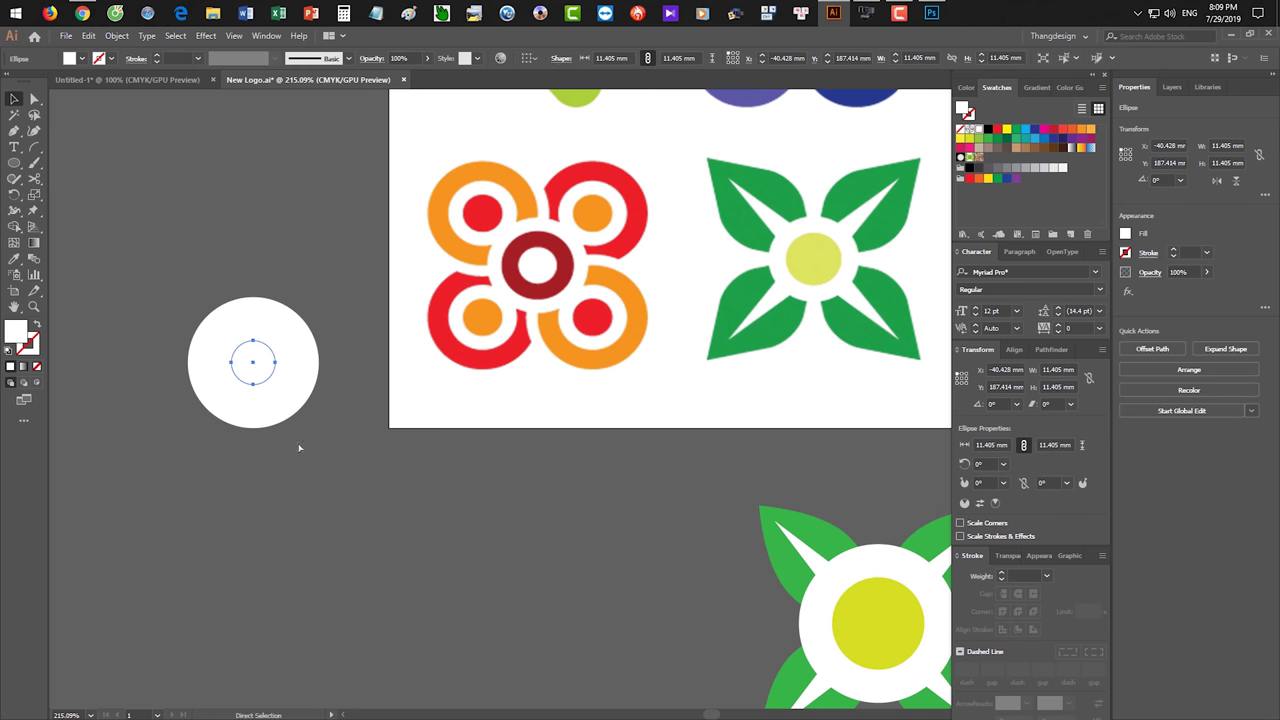
{"action": "key", "text": "ctrl+c"}
{"action": "left_click", "coordinate": [870, 549]}
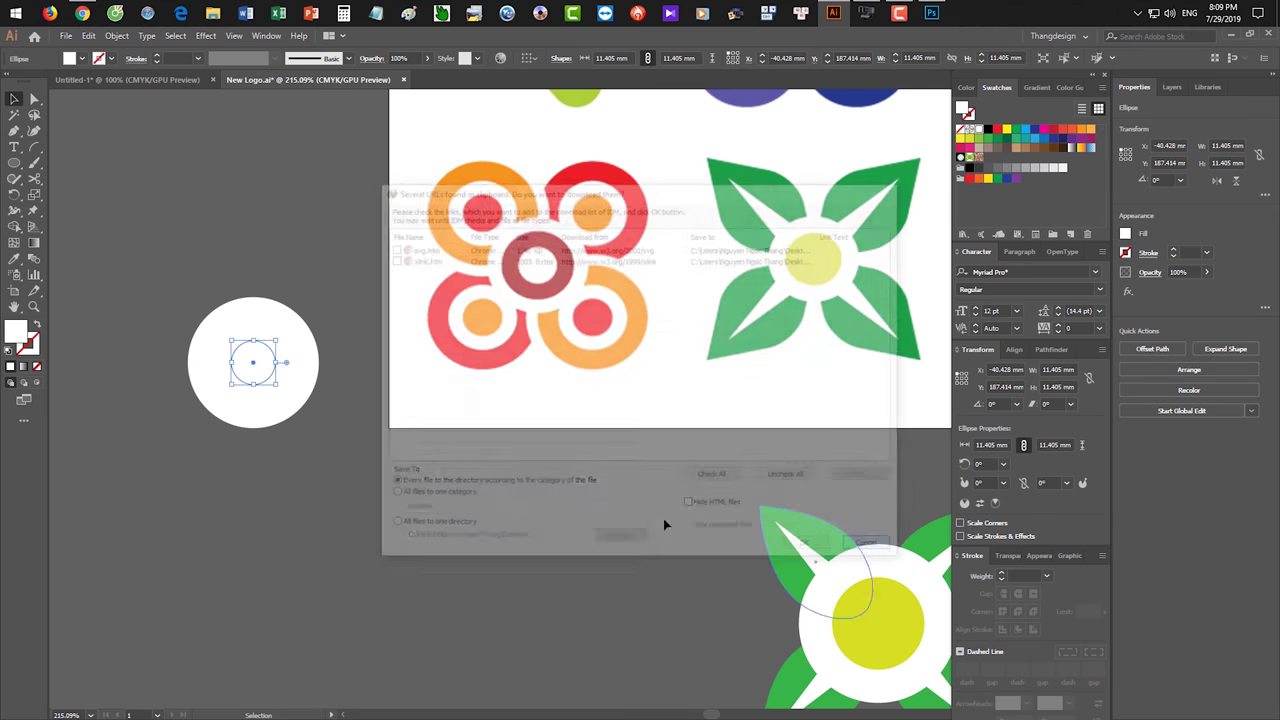
{"action": "left_click", "coordinate": [1053, 129]}
{"action": "left_click_drag", "start_coordinate": [277, 343], "coordinate": [319, 318]}
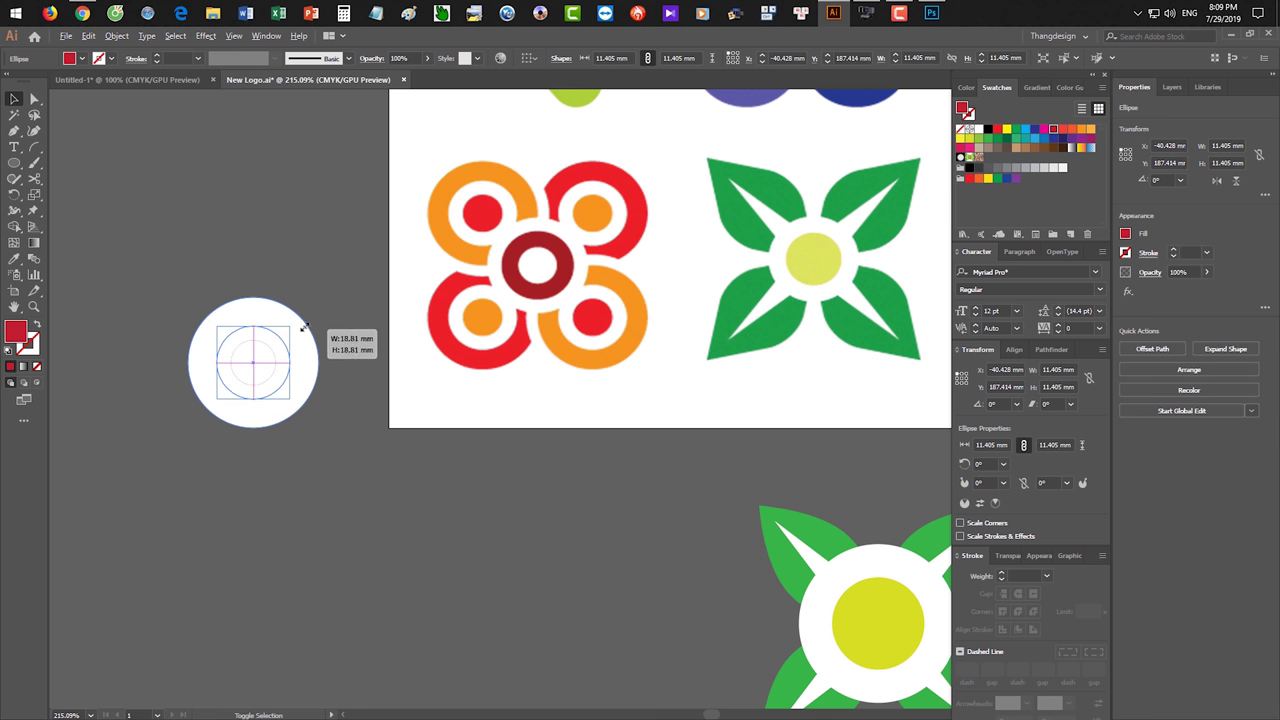
{"action": "left_click_drag", "start_coordinate": [319, 318], "coordinate": [320, 320]}
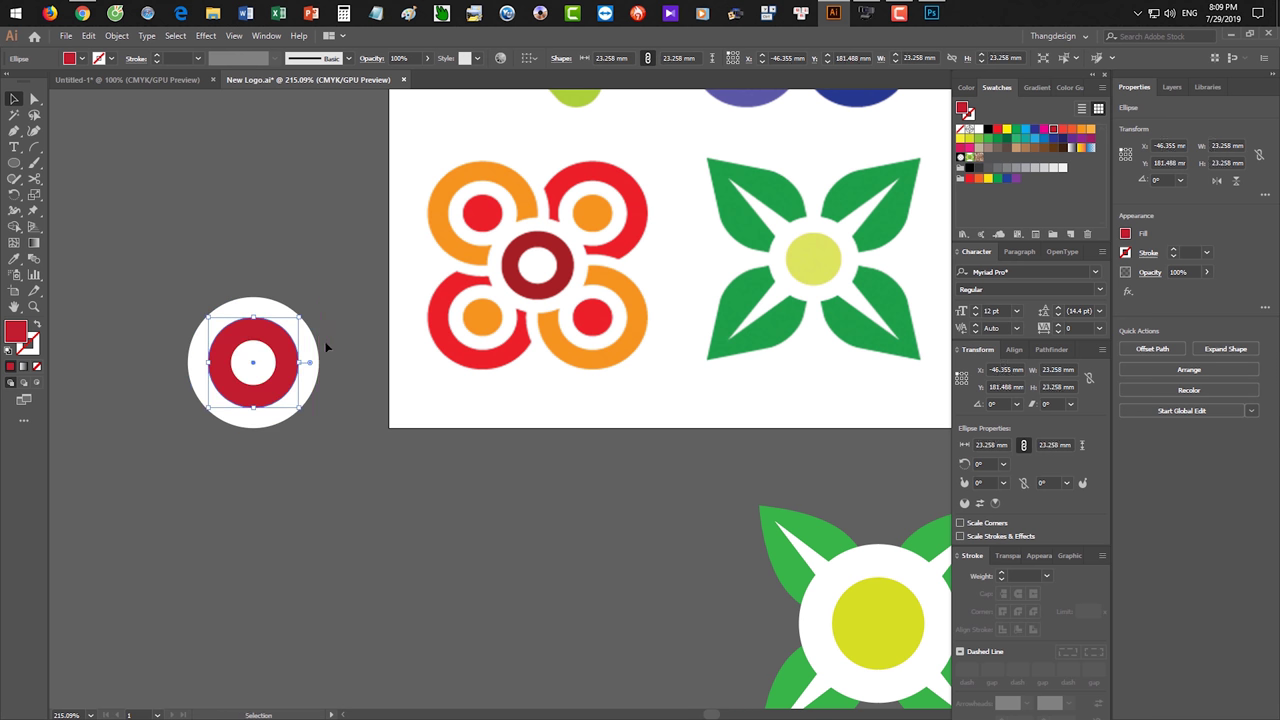
{"action": "left_click", "coordinate": [437, 542]}
{"action": "left_click_drag", "start_coordinate": [441, 585], "coordinate": [501, 602]}
{"action": "key", "text": "space"}
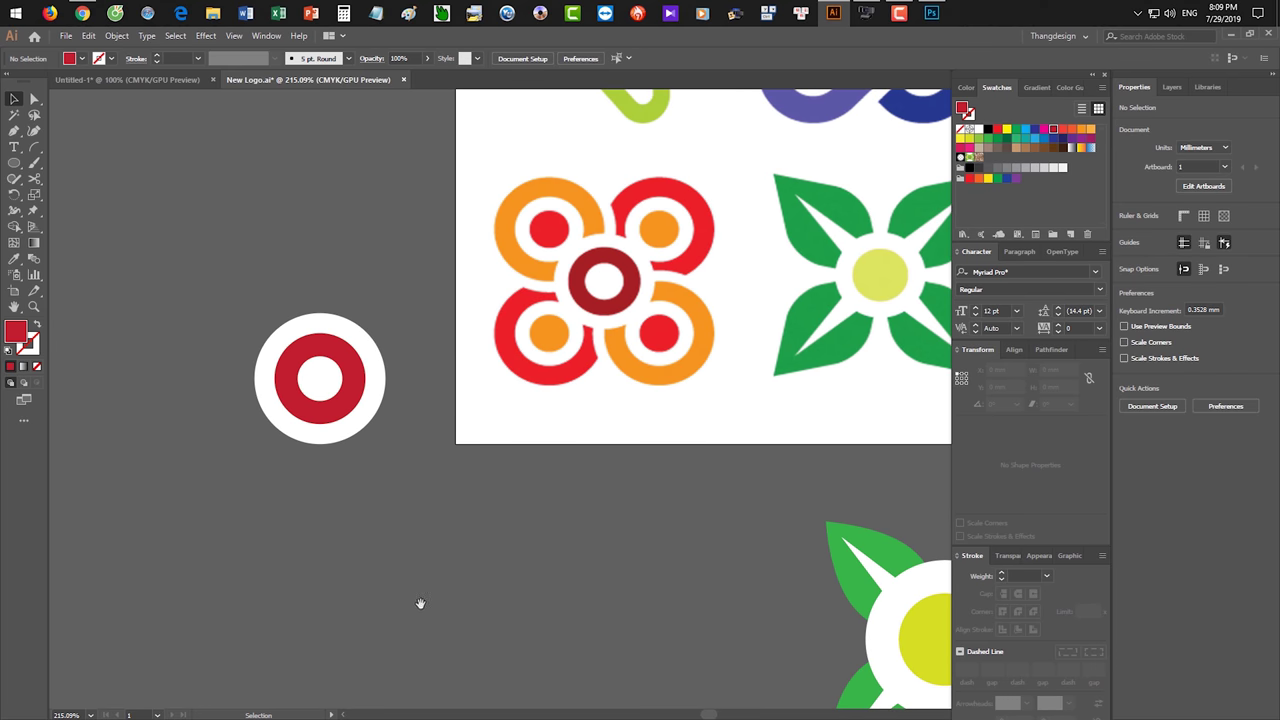
{"action": "left_click_drag", "start_coordinate": [378, 573], "coordinate": [399, 566]}
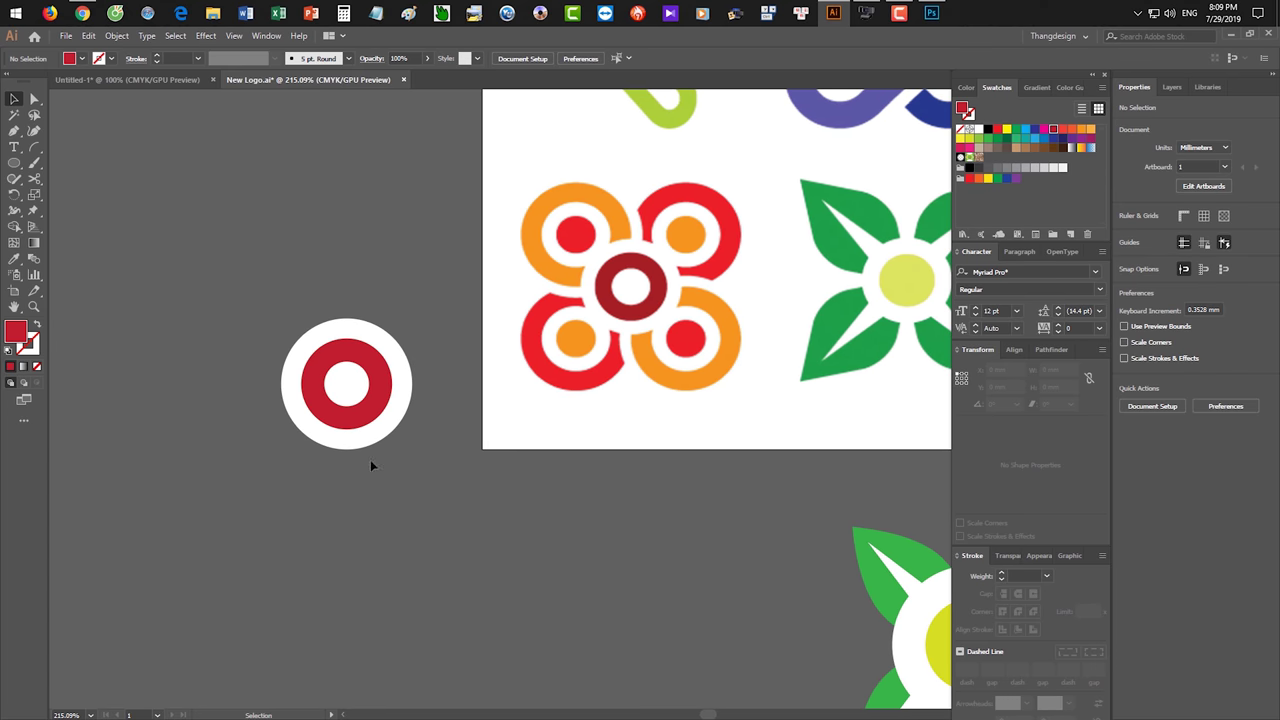
{"action": "left_click", "coordinate": [297, 373]}
- Duplicate the red-and-white target and place the copy overlapping above the first
{"action": "key", "text": "a"}
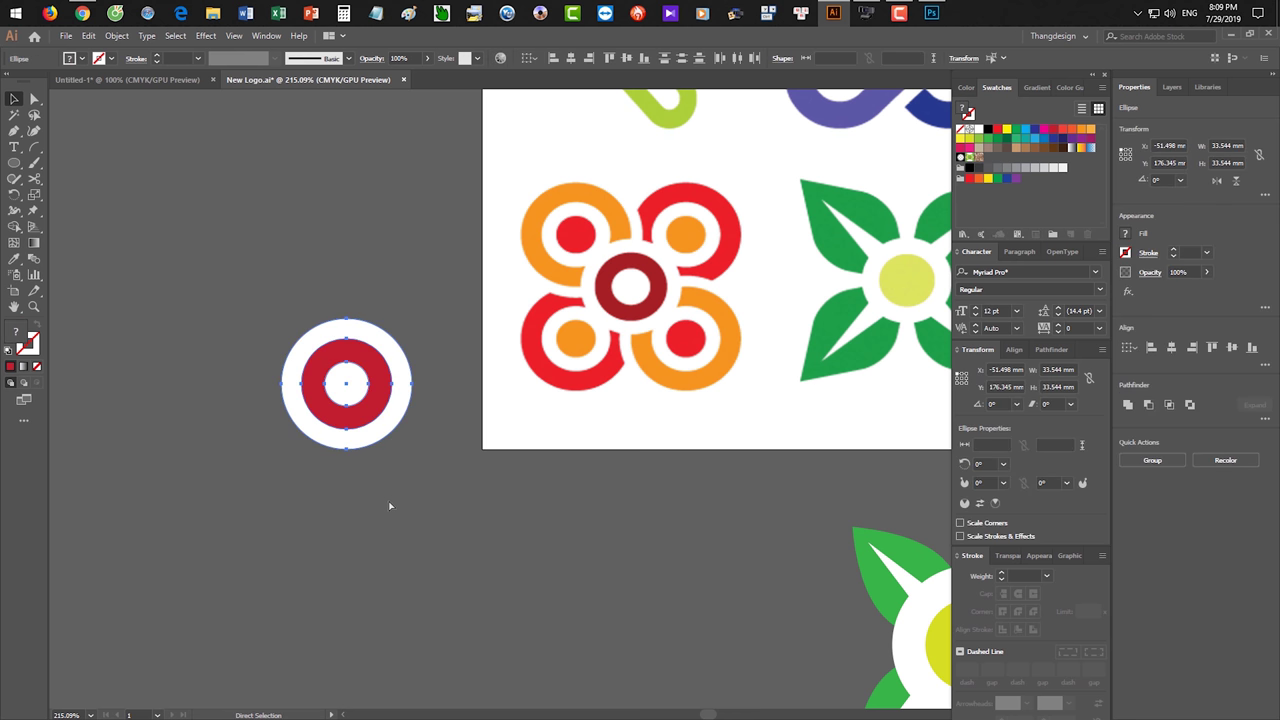
{"action": "key", "text": "v"}
{"action": "left_click", "coordinate": [390, 503]}
{"action": "left_click_drag", "start_coordinate": [390, 503], "coordinate": [440, 551]}
{"action": "left_click_drag", "start_coordinate": [398, 455], "coordinate": [399, 456]}
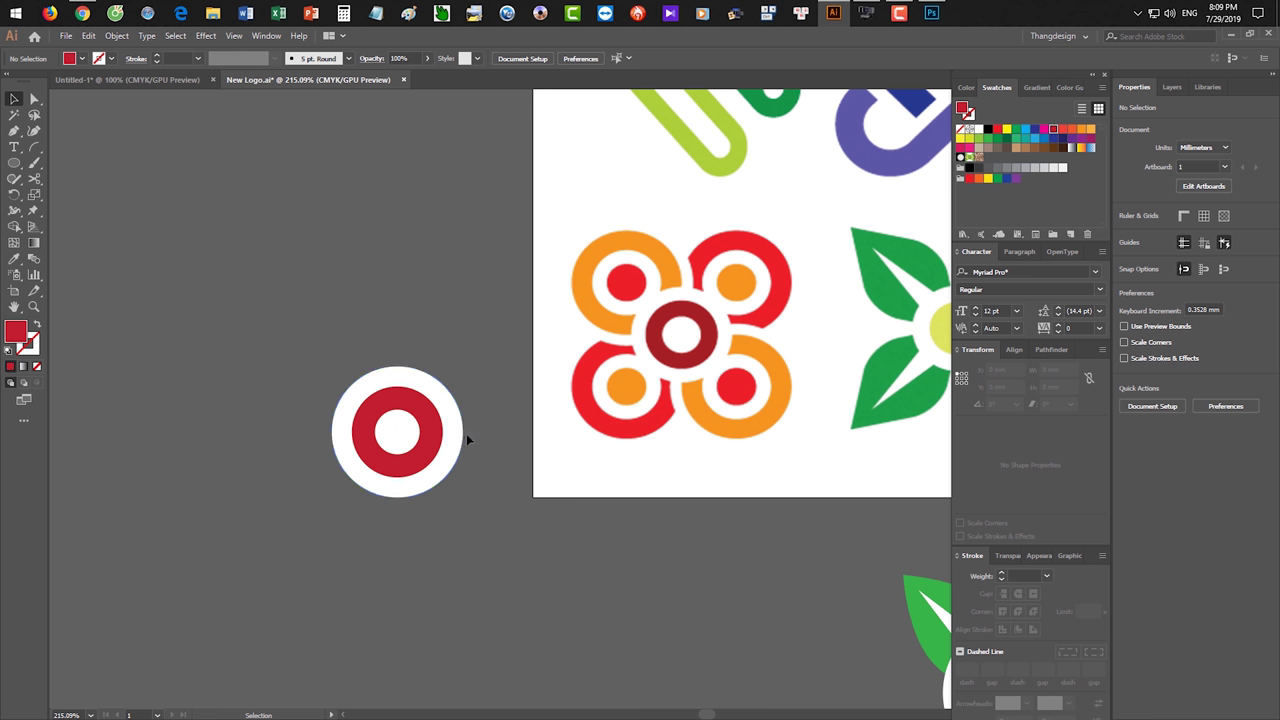
{"action": "left_click_drag", "start_coordinate": [450, 452], "coordinate": [245, 350], "text": "alt"}
{"action": "left_click", "coordinate": [335, 315]}
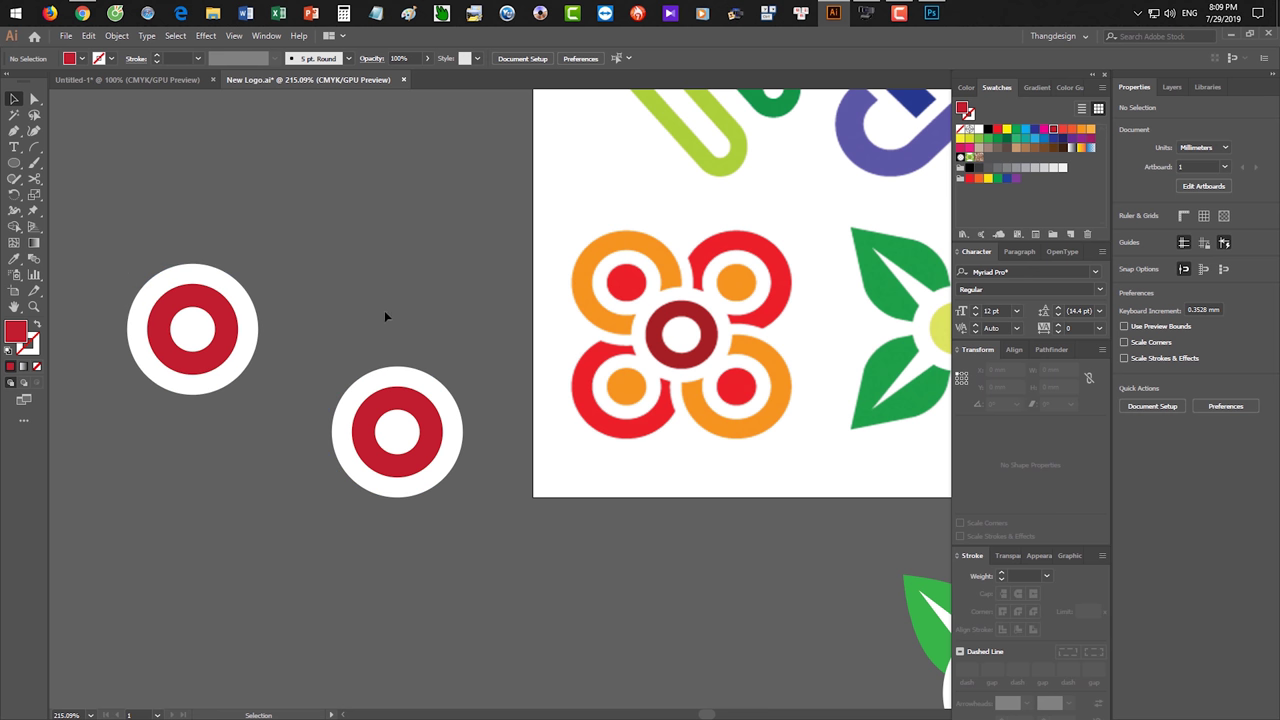
{"action": "left_click_drag", "start_coordinate": [194, 398], "coordinate": [397, 436]}
{"action": "left_click", "coordinate": [465, 561]}
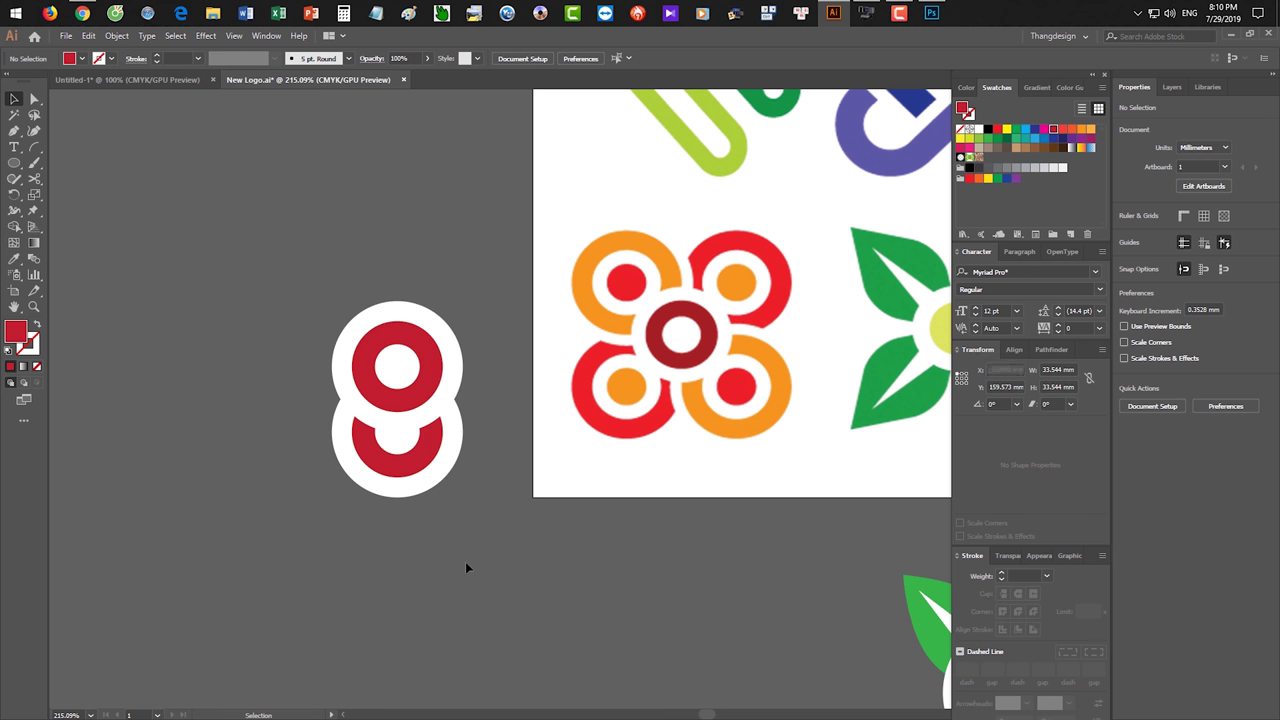
- Rotate the upper copy 45° around the lower circle's centre and nudge it up-left
{"action": "left_click", "coordinate": [437, 366]}
{"action": "key", "text": "r"}
{"action": "left_click", "coordinate": [397, 432]}
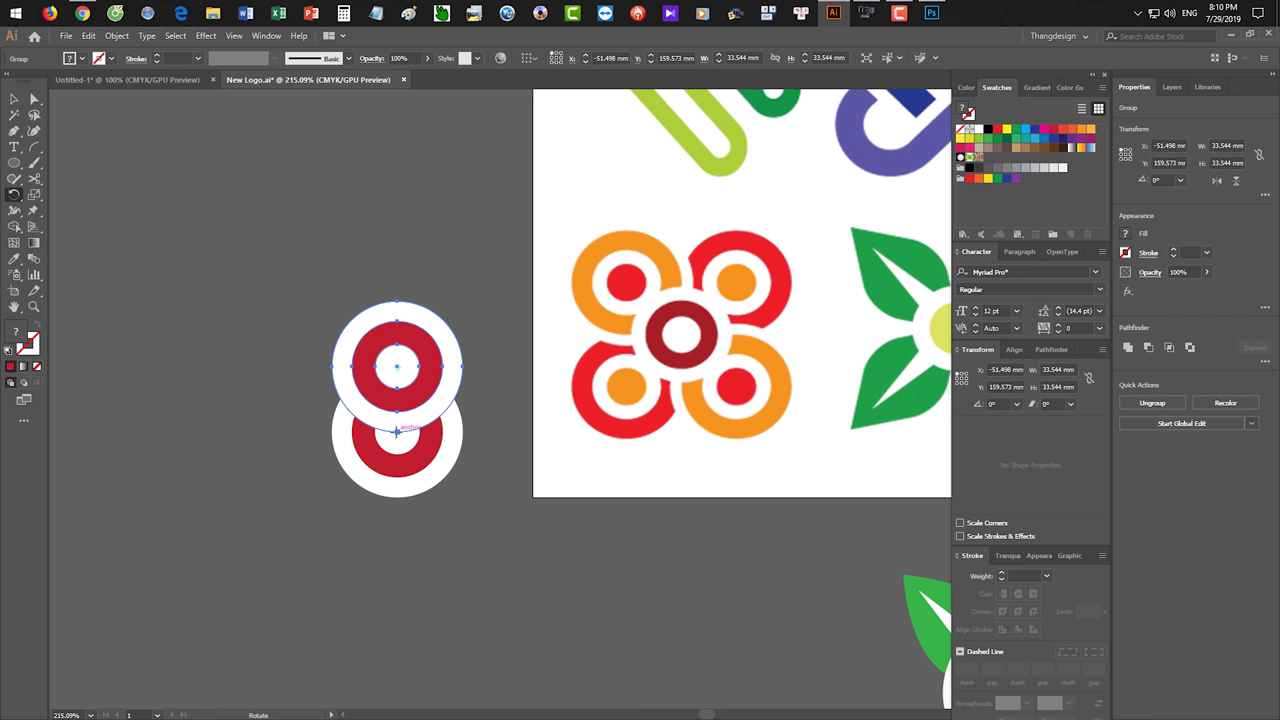
{"action": "left_click_drag", "start_coordinate": [450, 348], "coordinate": [361, 345]}
{"action": "key", "text": "v"}
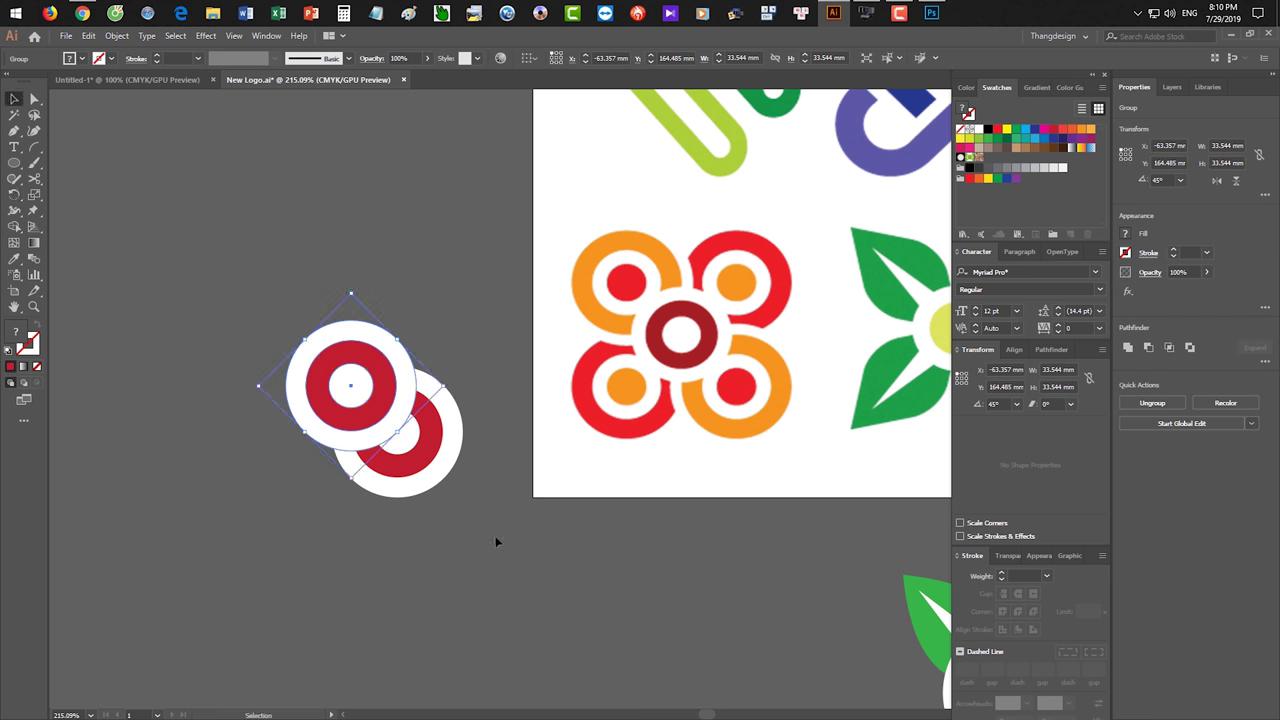
{"action": "left_click", "coordinate": [495, 537]}
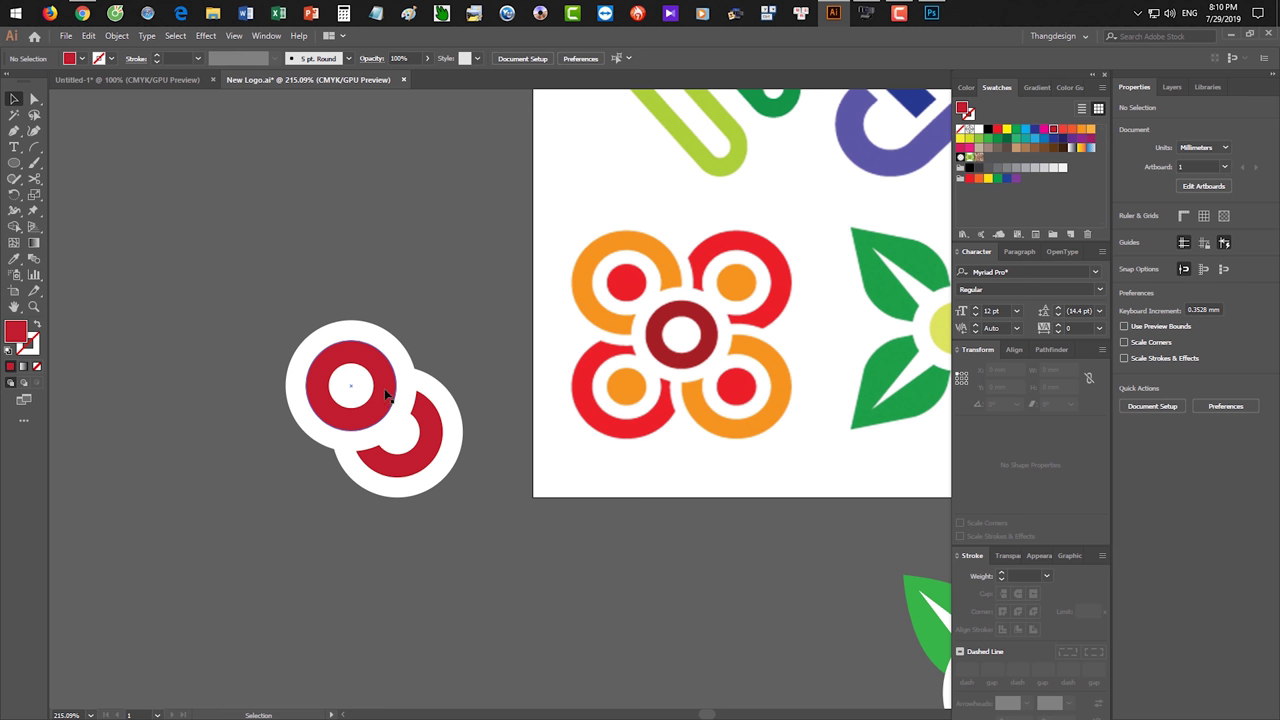
{"action": "left_click_drag", "start_coordinate": [381, 393], "coordinate": [359, 378]}
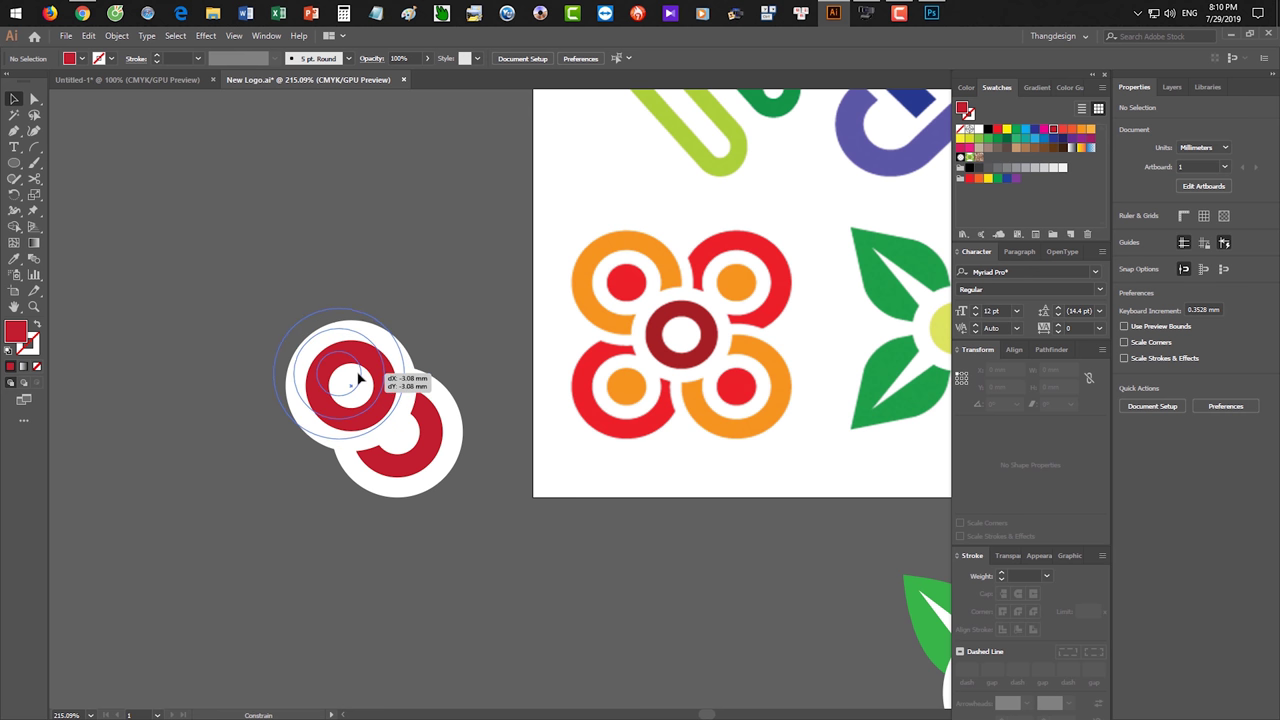
{"action": "left_click_drag", "start_coordinate": [359, 378], "coordinate": [338, 370]}
{"action": "left_click", "coordinate": [431, 571]}
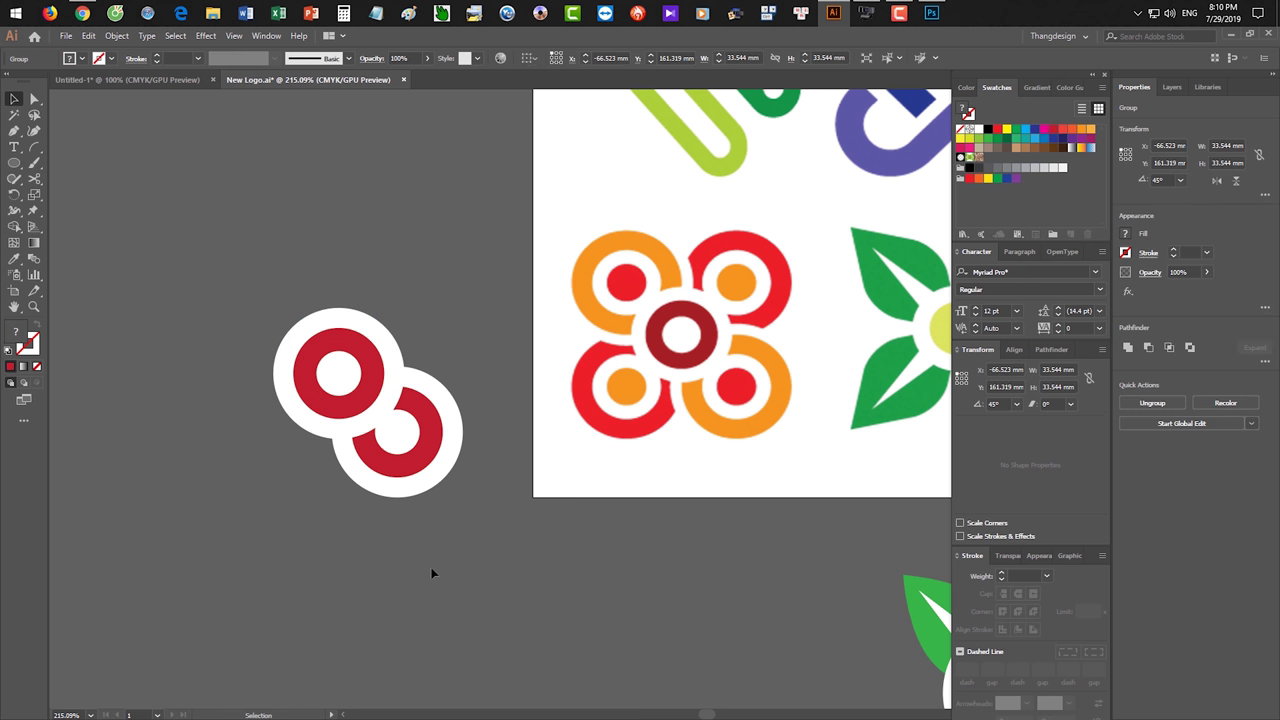
- Fill the upper circle's ring orange and its inner dot red
{"action": "left_click", "coordinate": [340, 385]}
{"action": "left_click", "coordinate": [417, 544]}
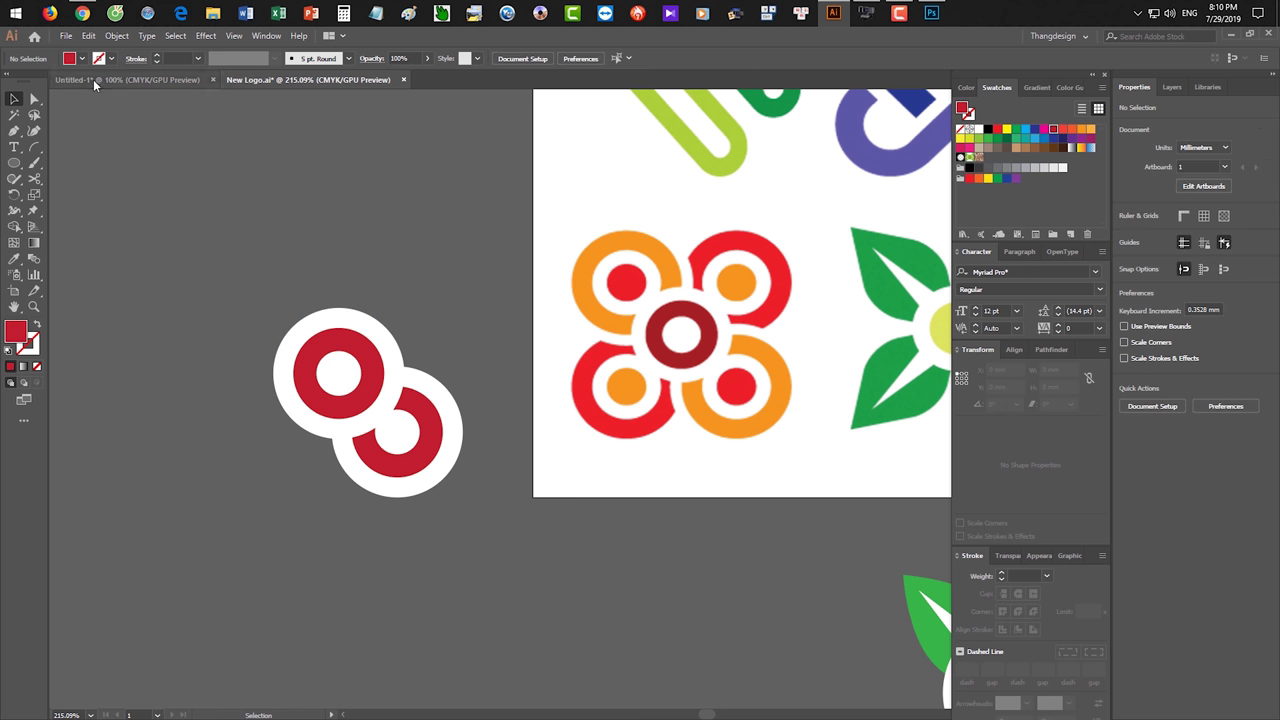
{"action": "left_click_drag", "start_coordinate": [33, 99], "coordinate": [104, 117]}
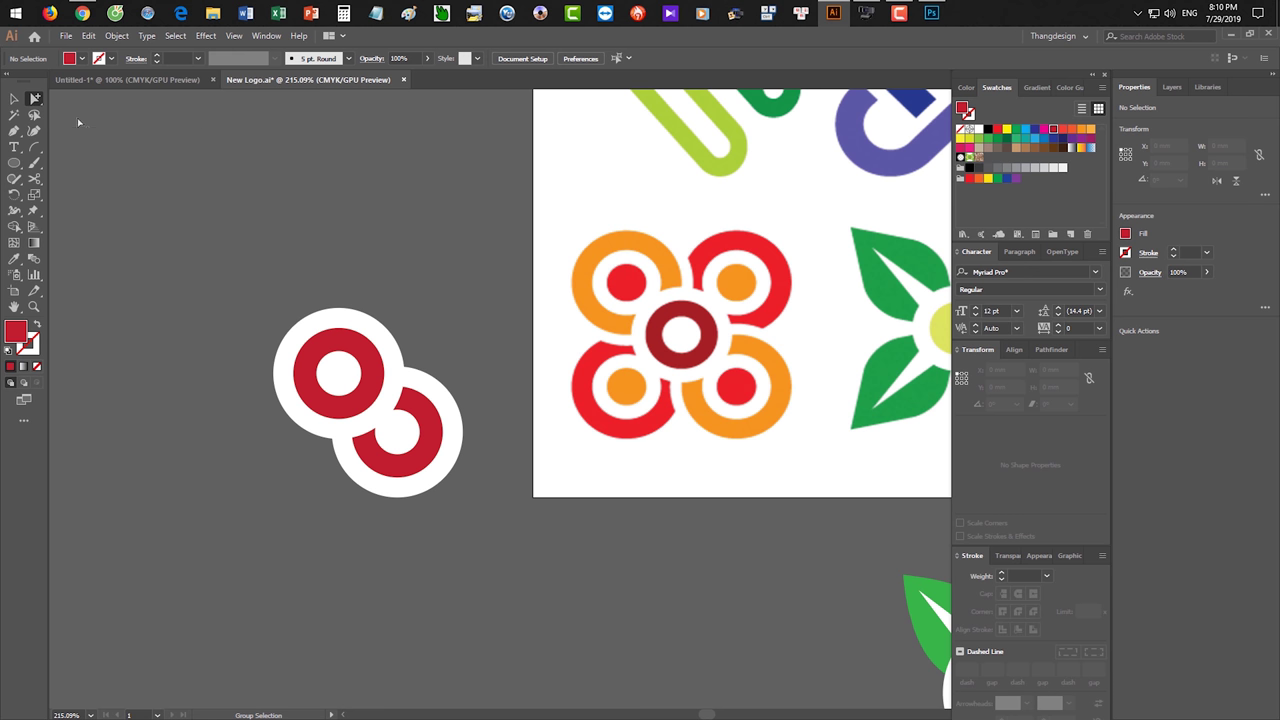
{"action": "left_click", "coordinate": [360, 350]}
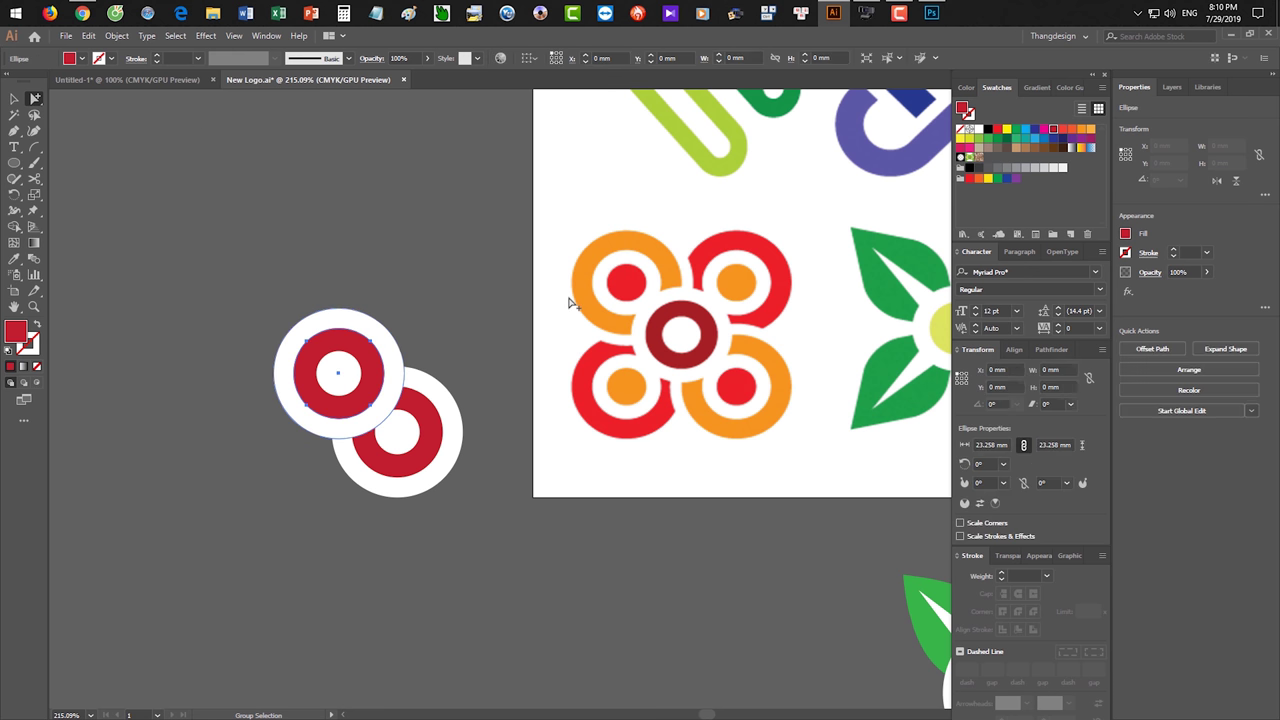
{"action": "left_click", "coordinate": [1072, 130]}
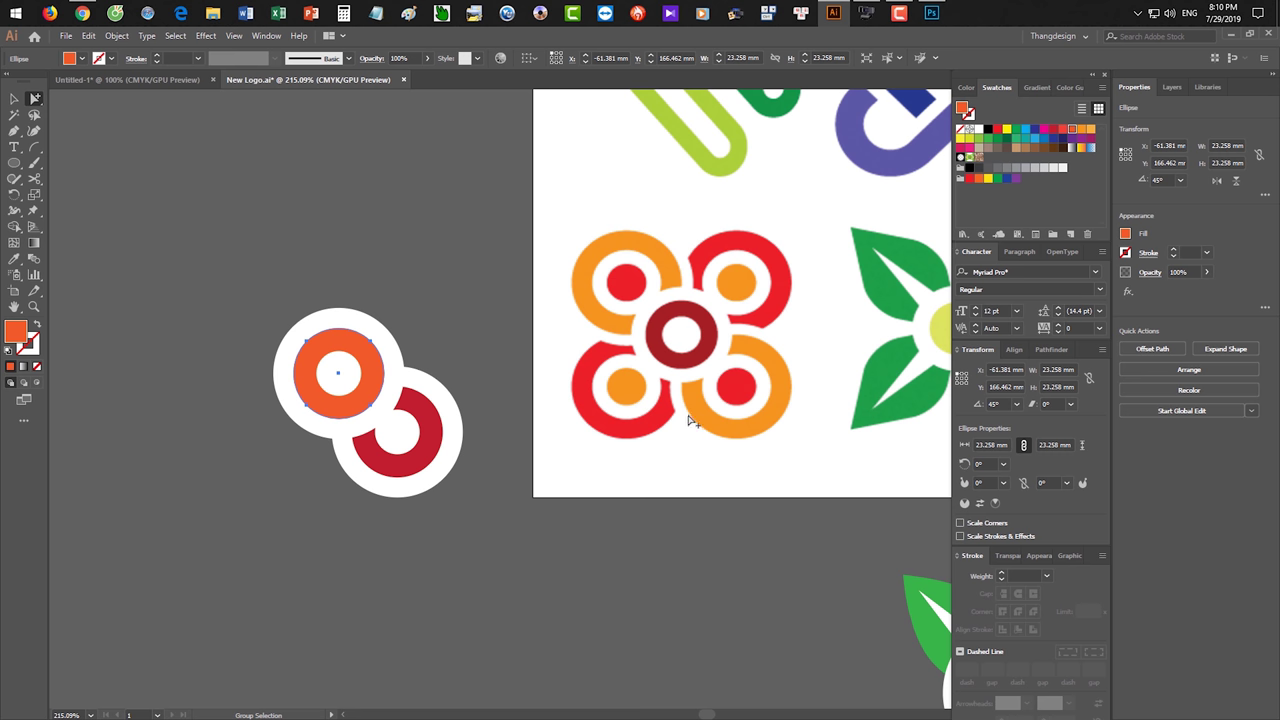
{"action": "left_click", "coordinate": [338, 372]}
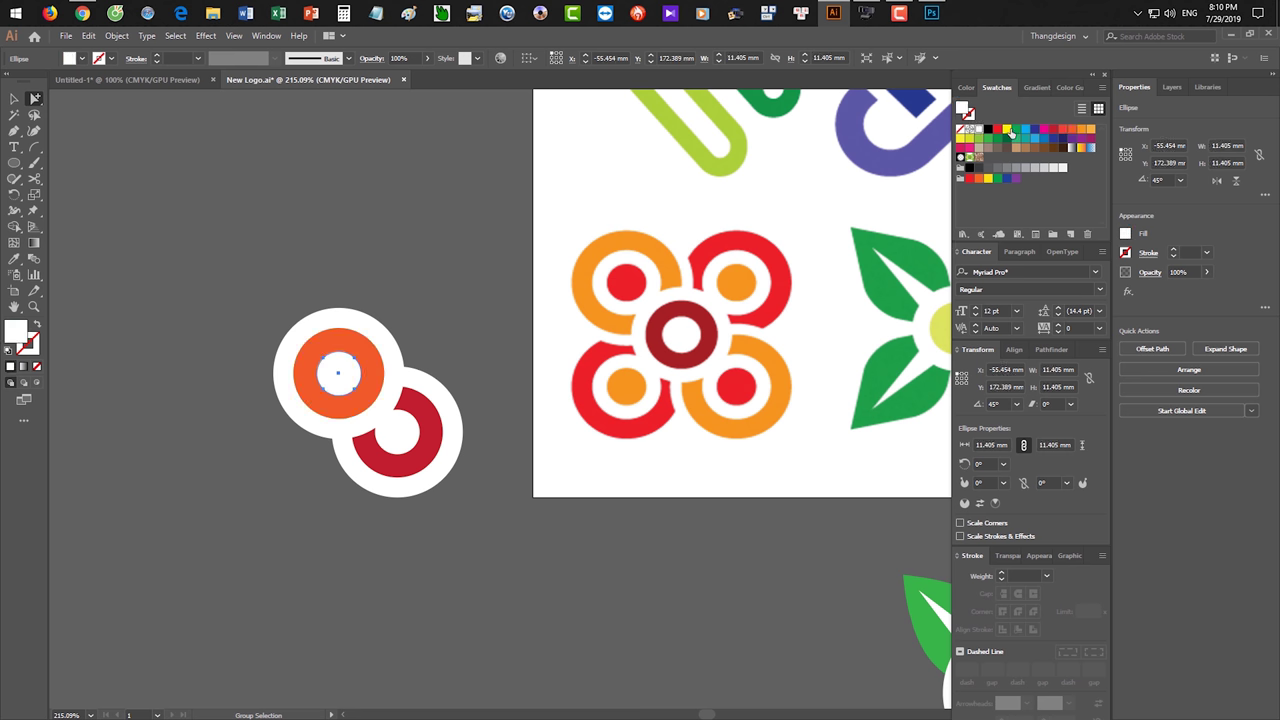
{"action": "left_click", "coordinate": [997, 129]}
{"action": "key", "text": "v"}
{"action": "left_click", "coordinate": [568, 547]}
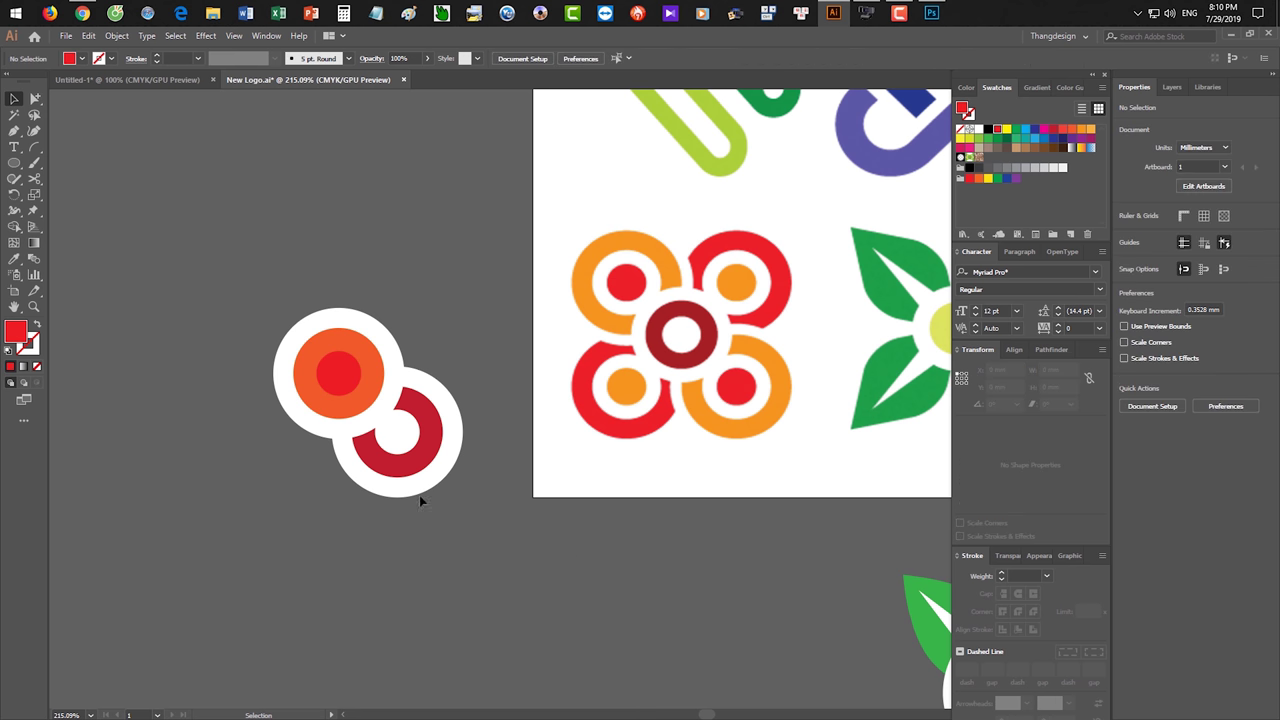
- Rotate copies of the orange petal around the lower circle's centre to make four petals
{"action": "left_click", "coordinate": [352, 384]}
{"action": "key", "text": "r"}
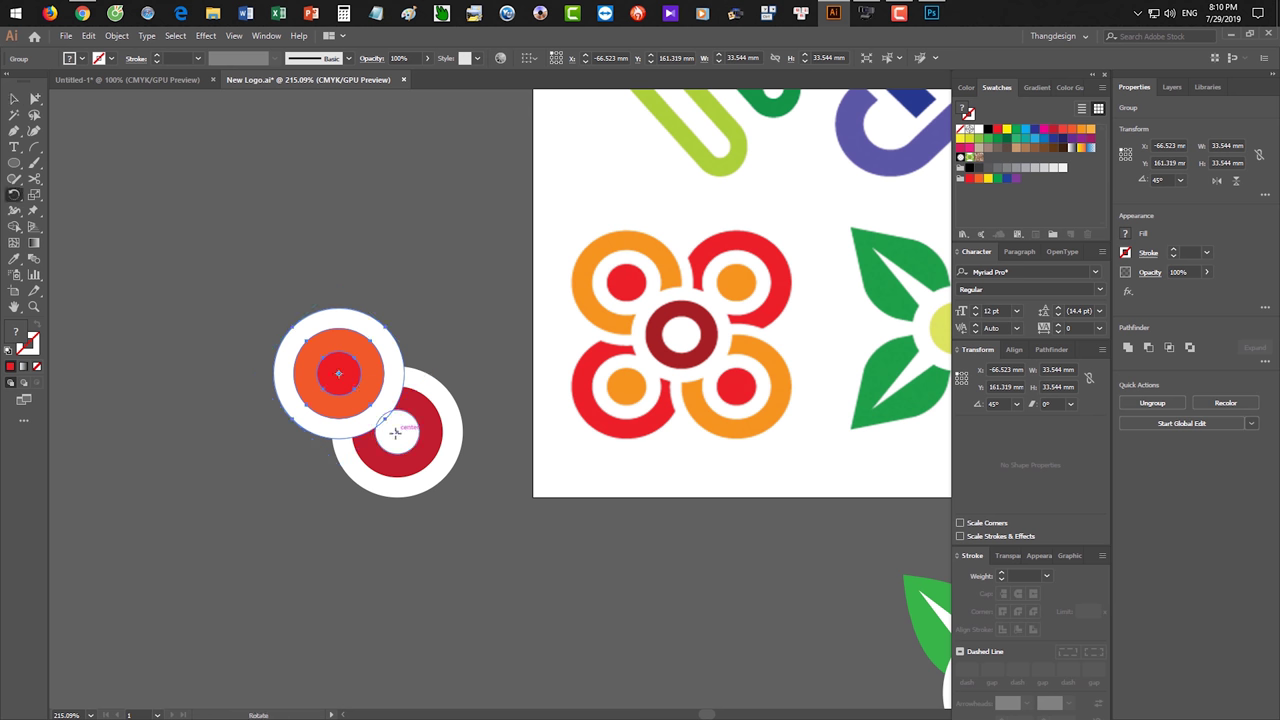
{"action": "left_click", "coordinate": [396, 430], "text": "alt"}
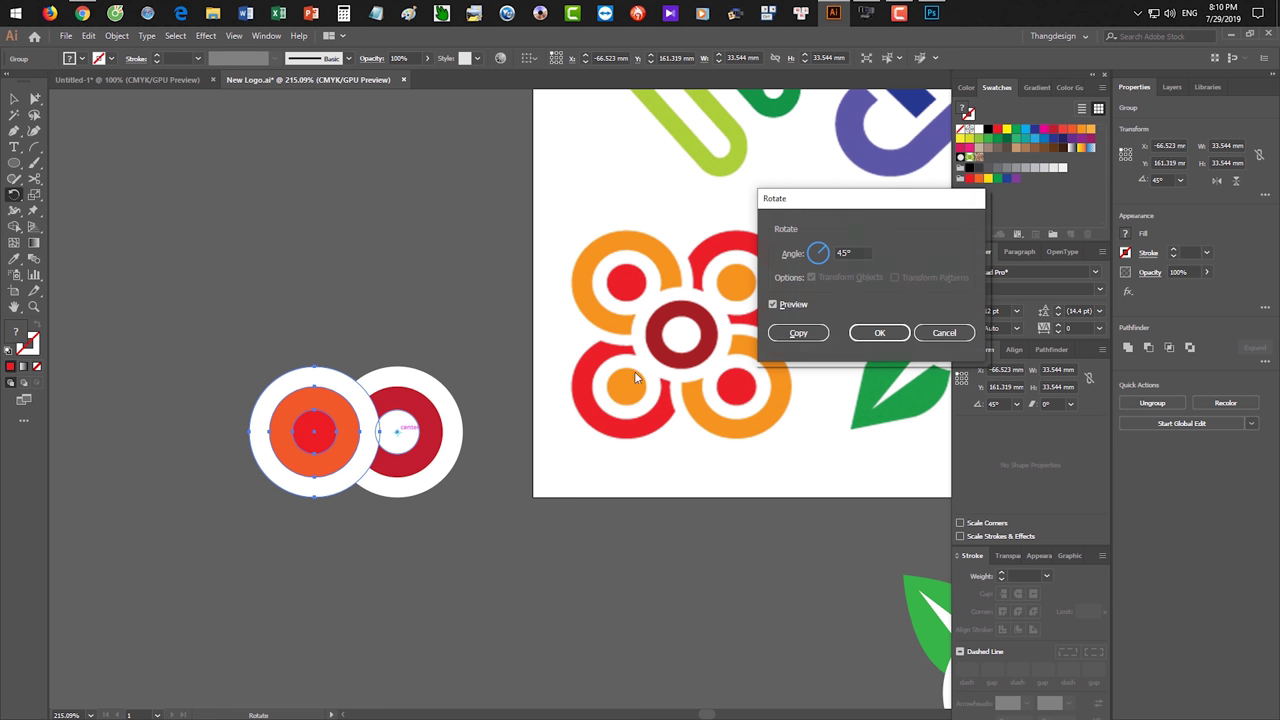
{"action": "double_click", "coordinate": [850, 252]}
{"action": "type", "text": "3"}
{"action": "left_click", "coordinate": [798, 332]}
{"action": "key", "text": "ctrl+d"}
{"action": "key", "text": "ctrl+d"}
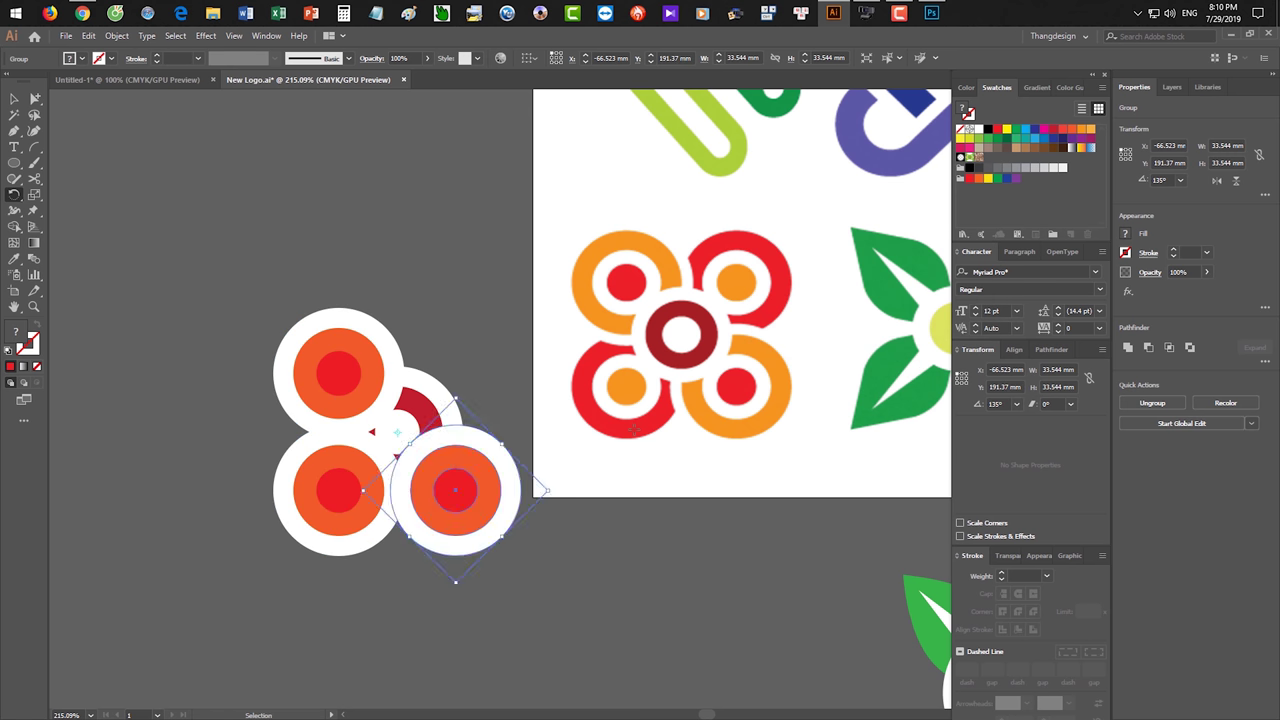
- Bring the central red-ring circle in front of the petals
{"action": "key", "text": "v"}
{"action": "left_click", "coordinate": [396, 430]}
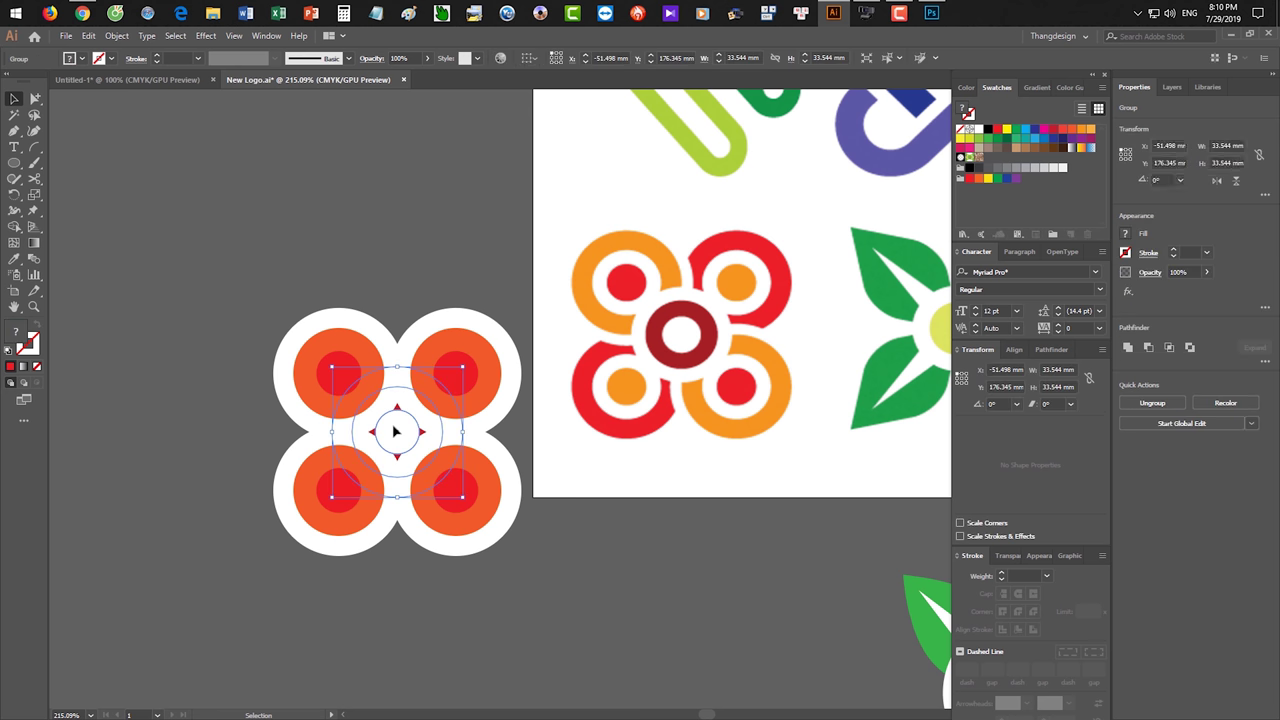
{"action": "key", "text": "ctrl+shift+bracketright"}
{"action": "left_click", "coordinate": [582, 612]}
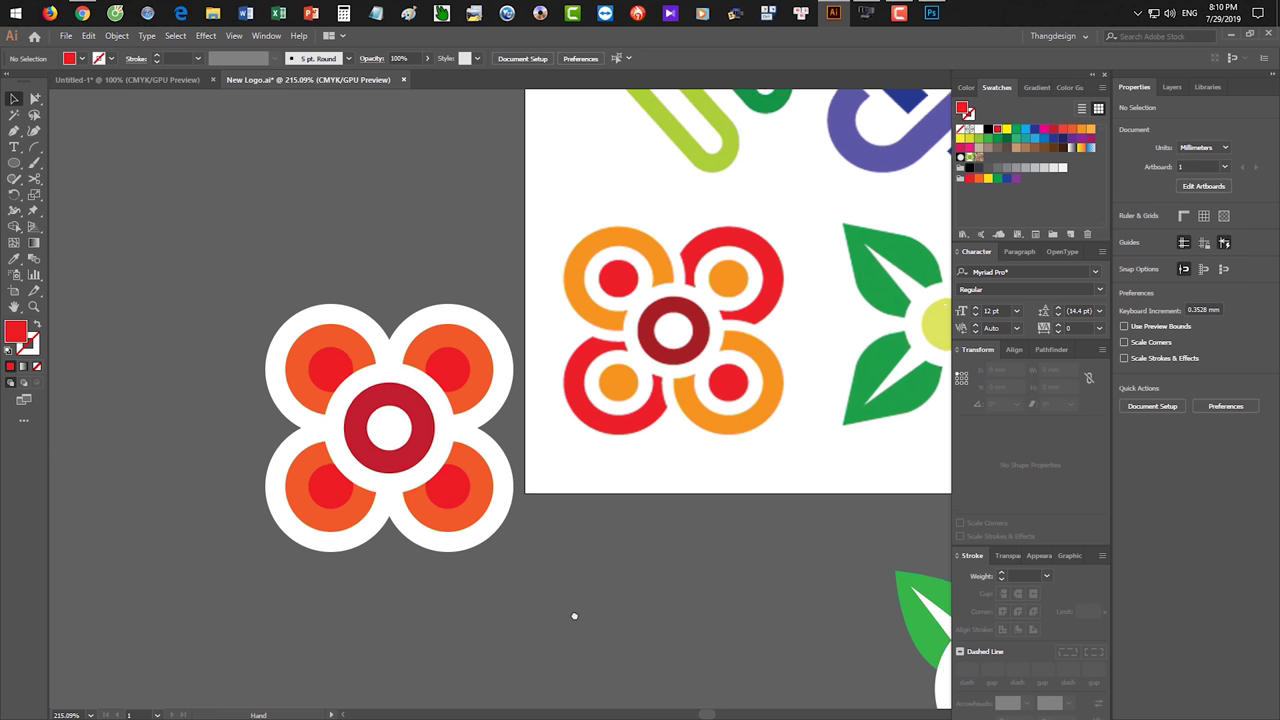
- Recolour the top-right petal: orange dot, white middle disc, red outer disc
{"action": "left_click_drag", "start_coordinate": [582, 612], "coordinate": [558, 600]}
{"action": "key", "text": "shift"}
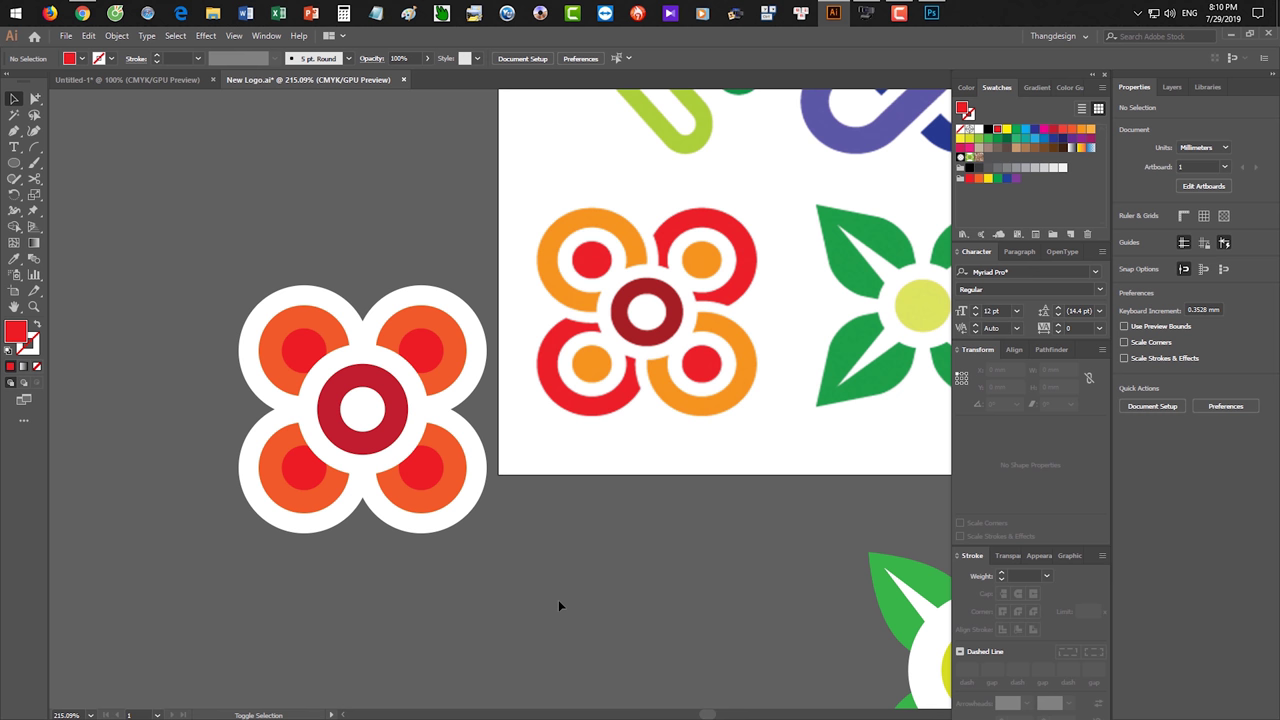
{"action": "key", "text": "a"}
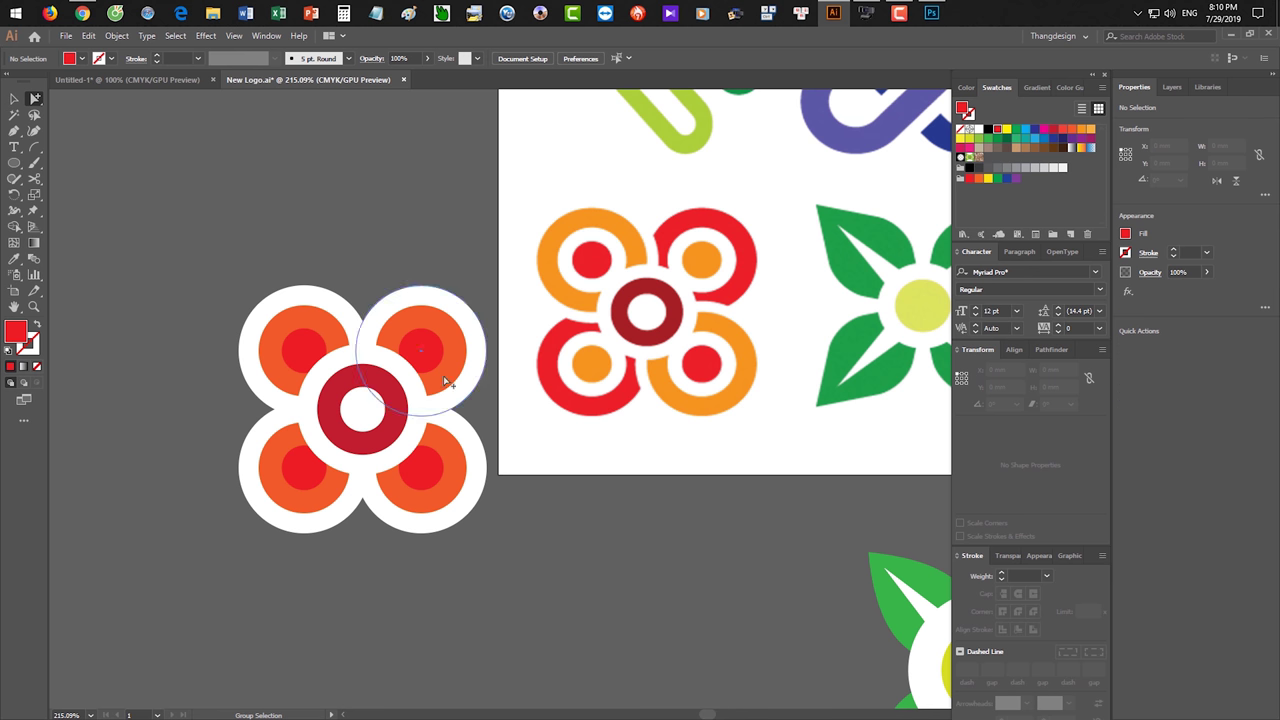
{"action": "left_click", "coordinate": [423, 349], "text": "alt"}
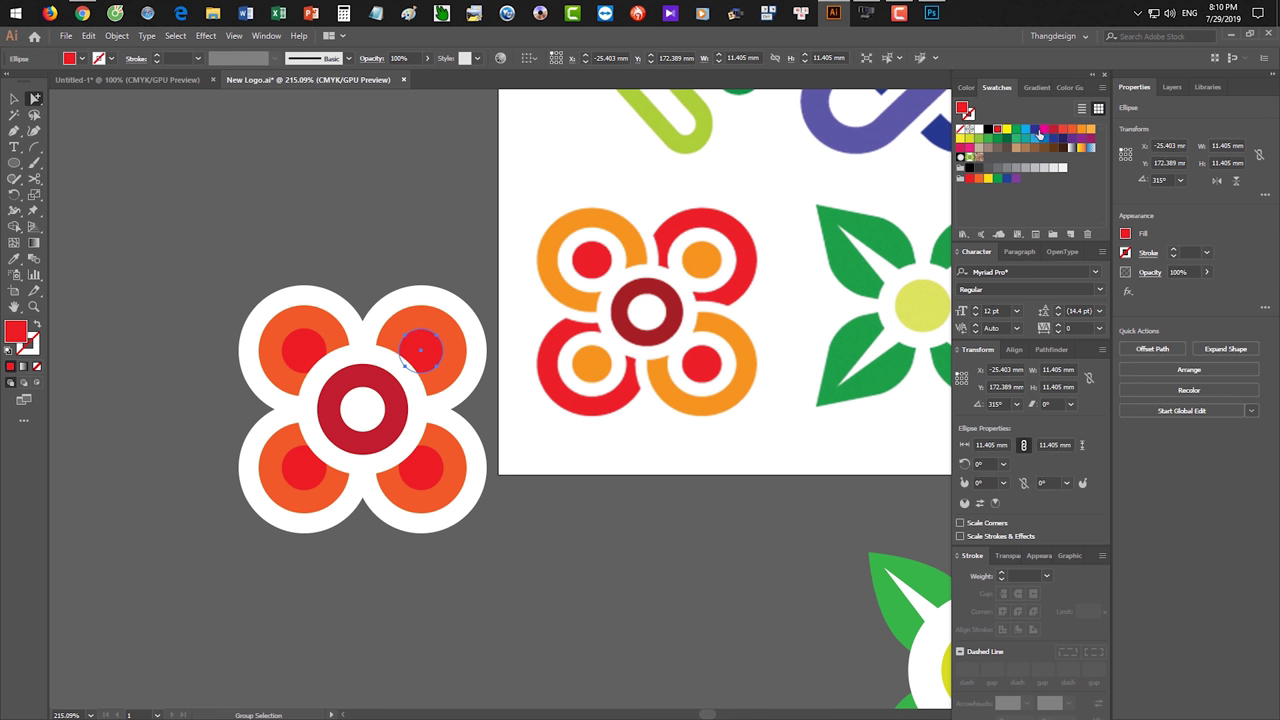
{"action": "left_click", "coordinate": [1080, 130]}
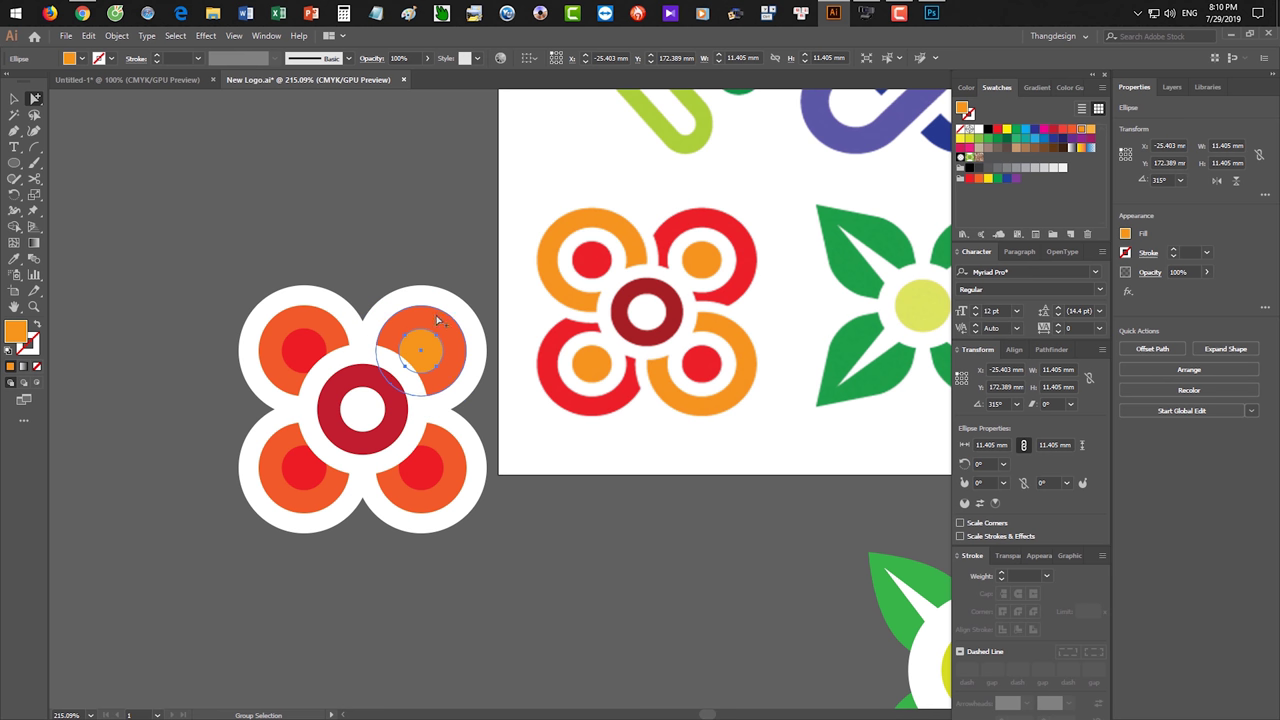
{"action": "left_click", "coordinate": [455, 330]}
{"action": "left_click", "coordinate": [975, 130]}
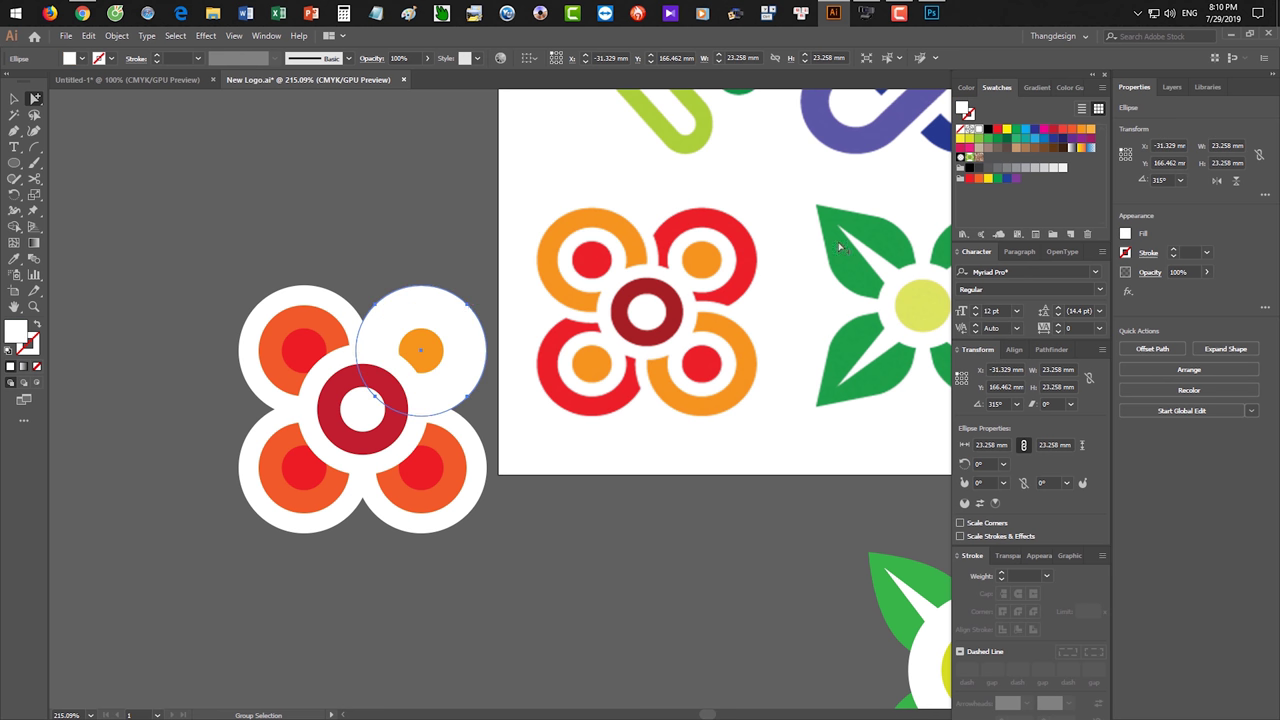
{"action": "left_click", "coordinate": [997, 130]}
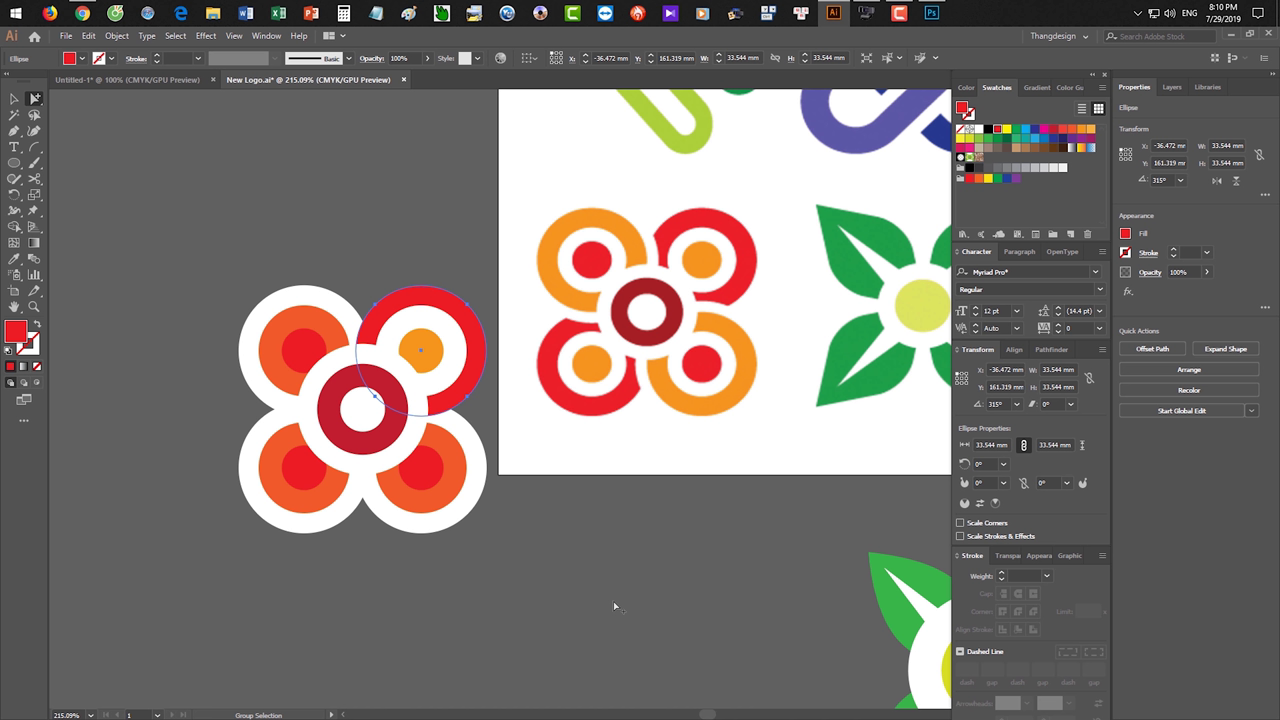
- Give the lower-right petal a white middle disc and an orange outer disc
{"action": "left_click", "coordinate": [421, 468]}
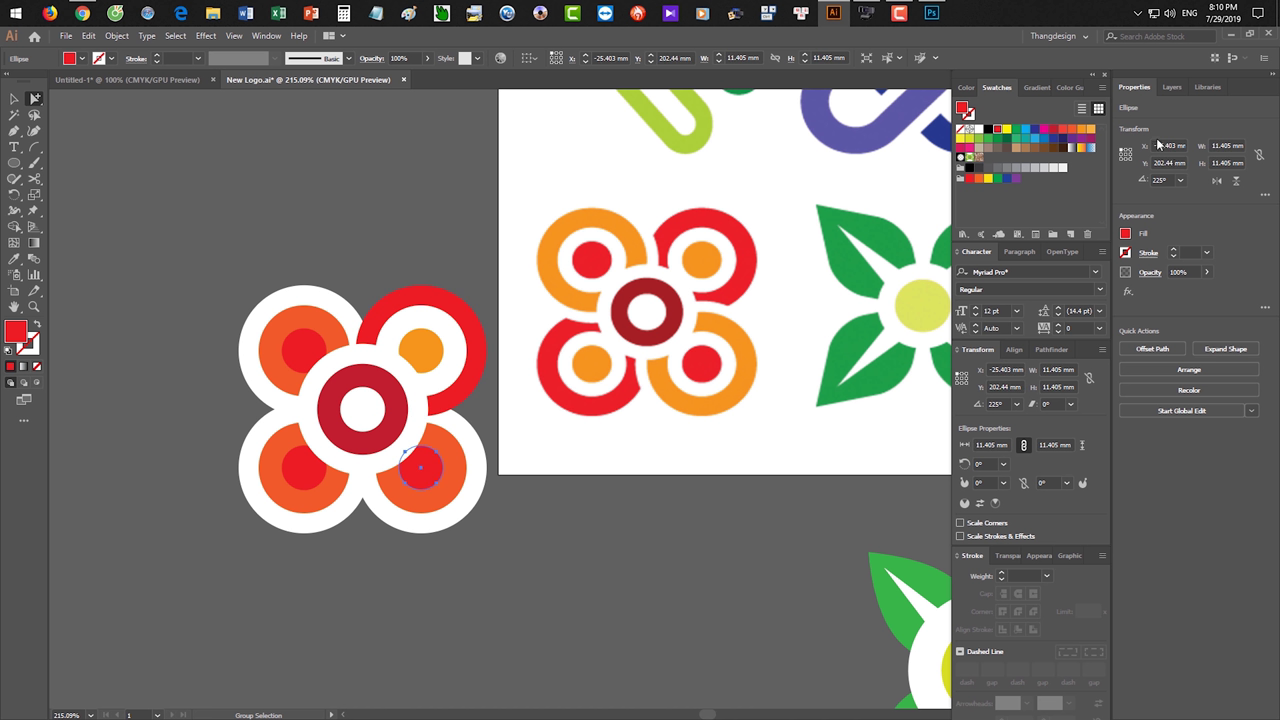
{"action": "left_click", "coordinate": [449, 457]}
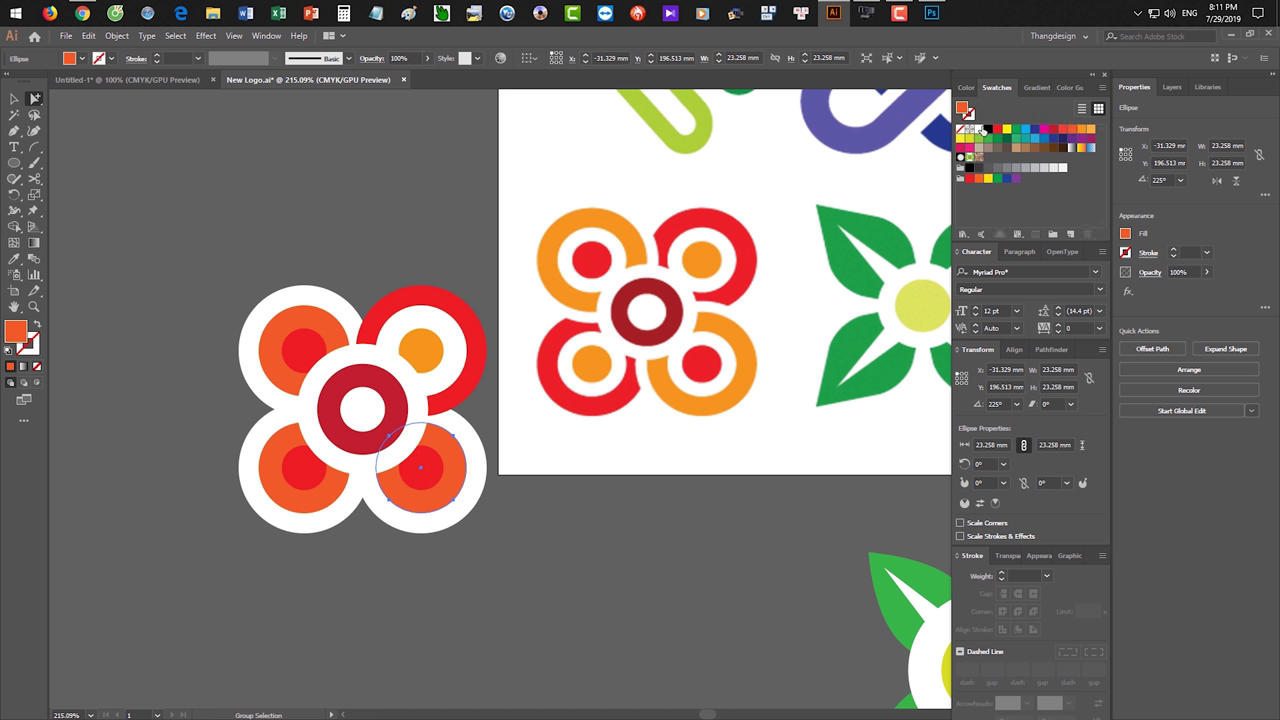
{"action": "left_click", "coordinate": [468, 442]}
{"action": "left_click", "coordinate": [455, 469]}
{"action": "left_click", "coordinate": [451, 466]}
{"action": "left_click", "coordinate": [972, 131]}
{"action": "left_click", "coordinate": [474, 452]}
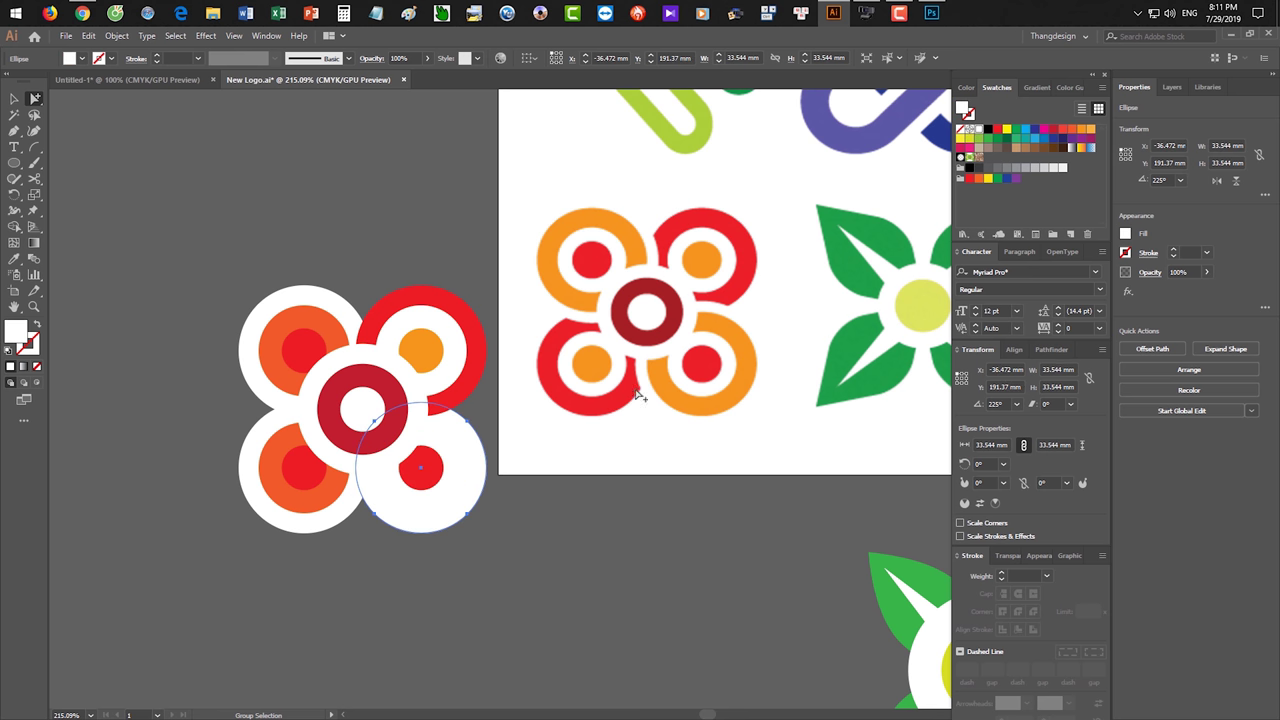
{"action": "left_click", "coordinate": [1074, 131]}
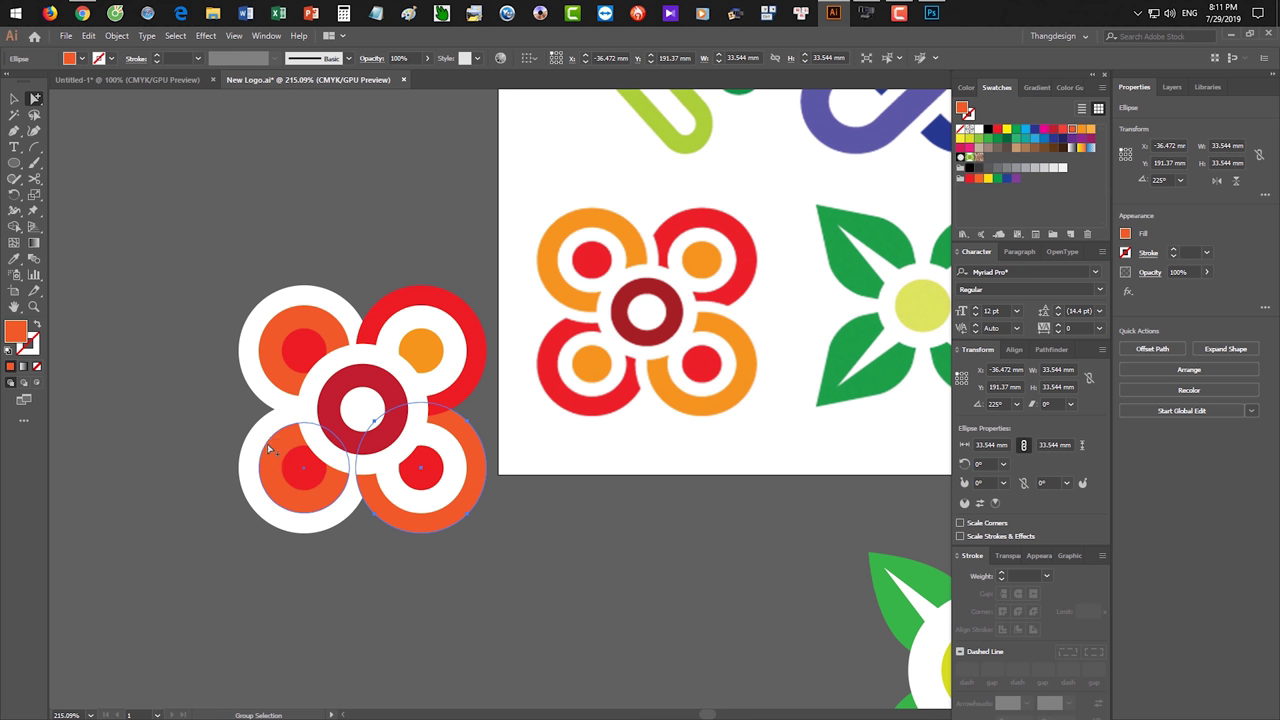
- Recolour the lower-left petal: red outer disc, white middle ring, orange dot
{"action": "left_click", "coordinate": [260, 443]}
{"action": "left_click", "coordinate": [996, 130]}
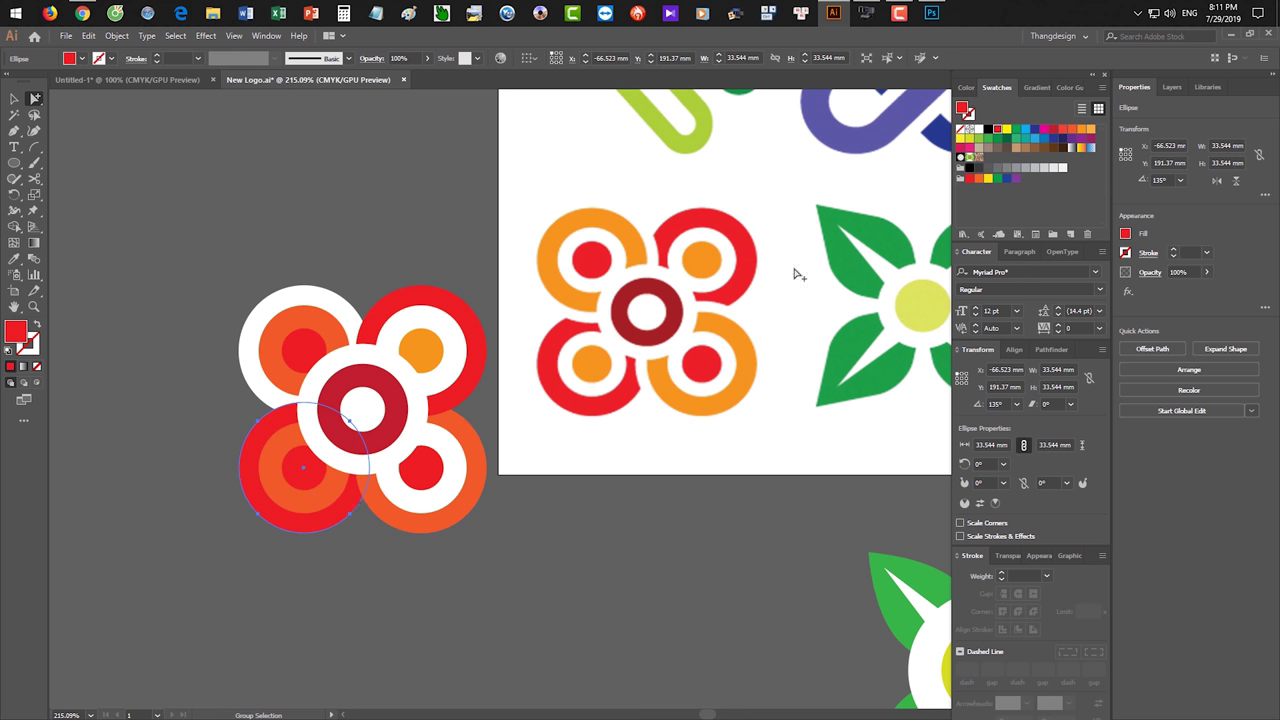
{"action": "left_click", "coordinate": [287, 458]}
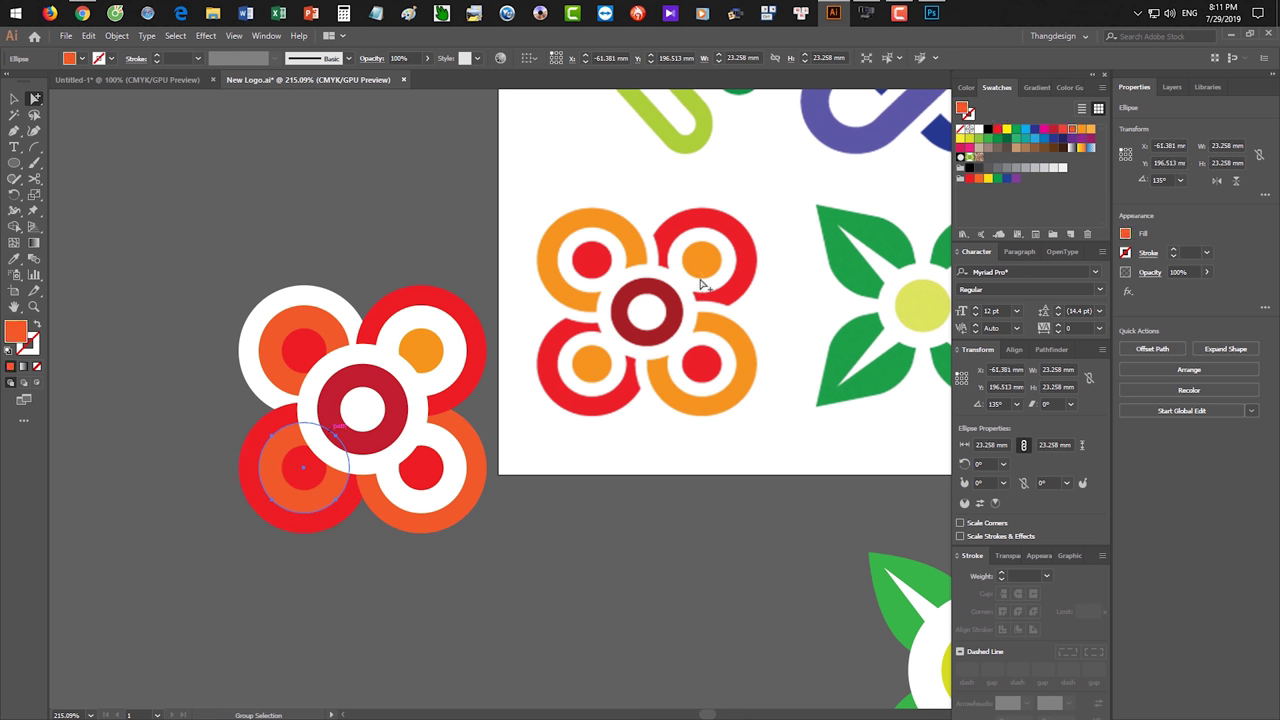
{"action": "left_click", "coordinate": [979, 131]}
{"action": "left_click", "coordinate": [300, 461]}
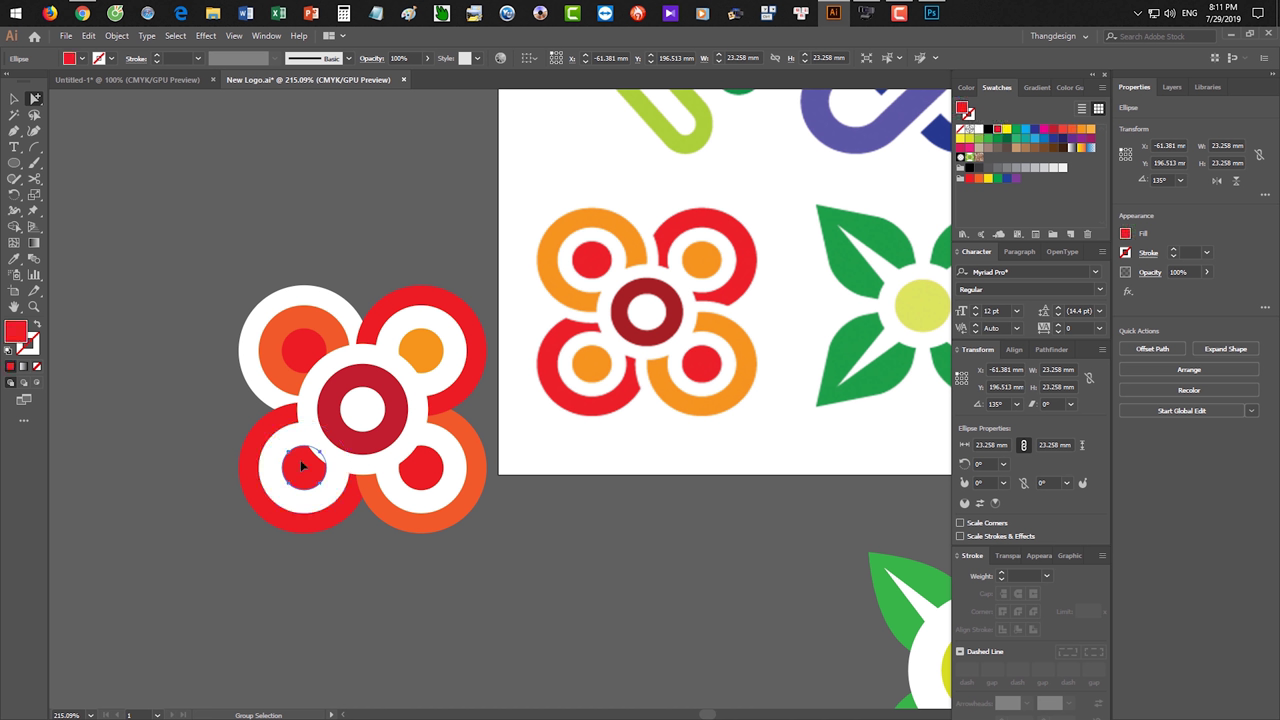
{"action": "left_click", "coordinate": [1077, 132]}
- Return to whole-object selection and select the lower-right petal group
{"action": "left_click", "coordinate": [36, 98]}
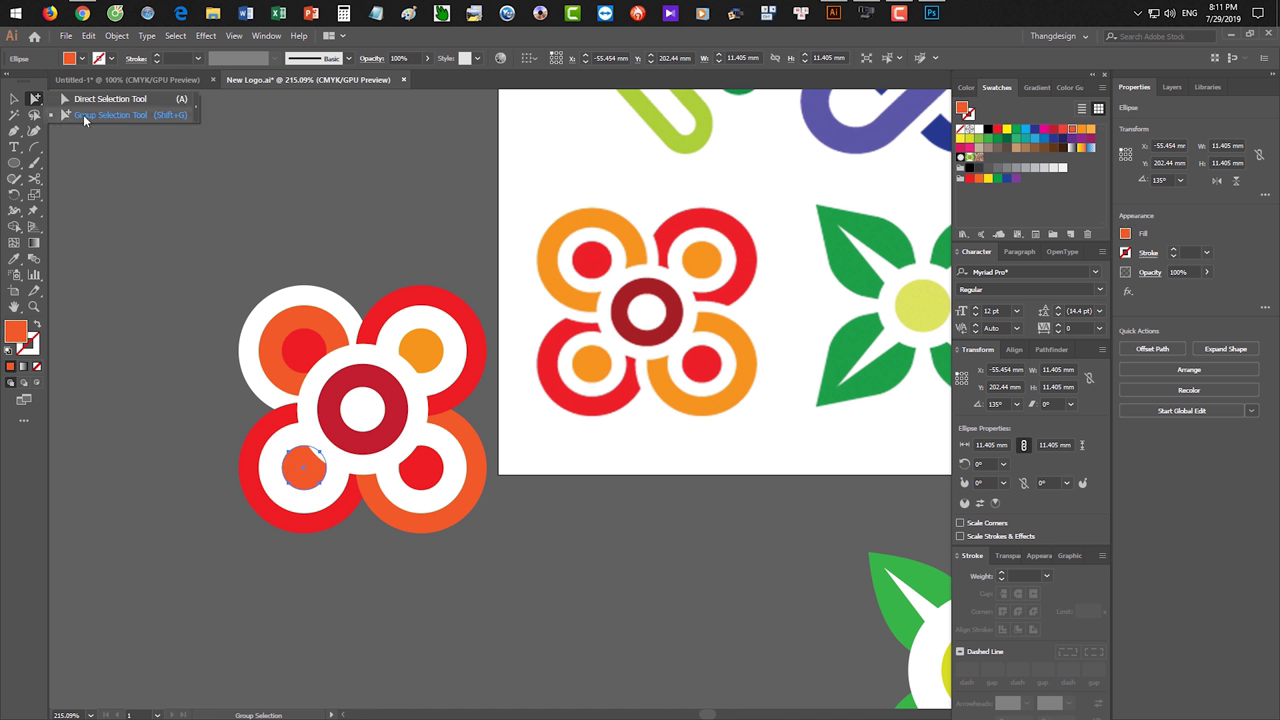
{"action": "left_click", "coordinate": [297, 207]}
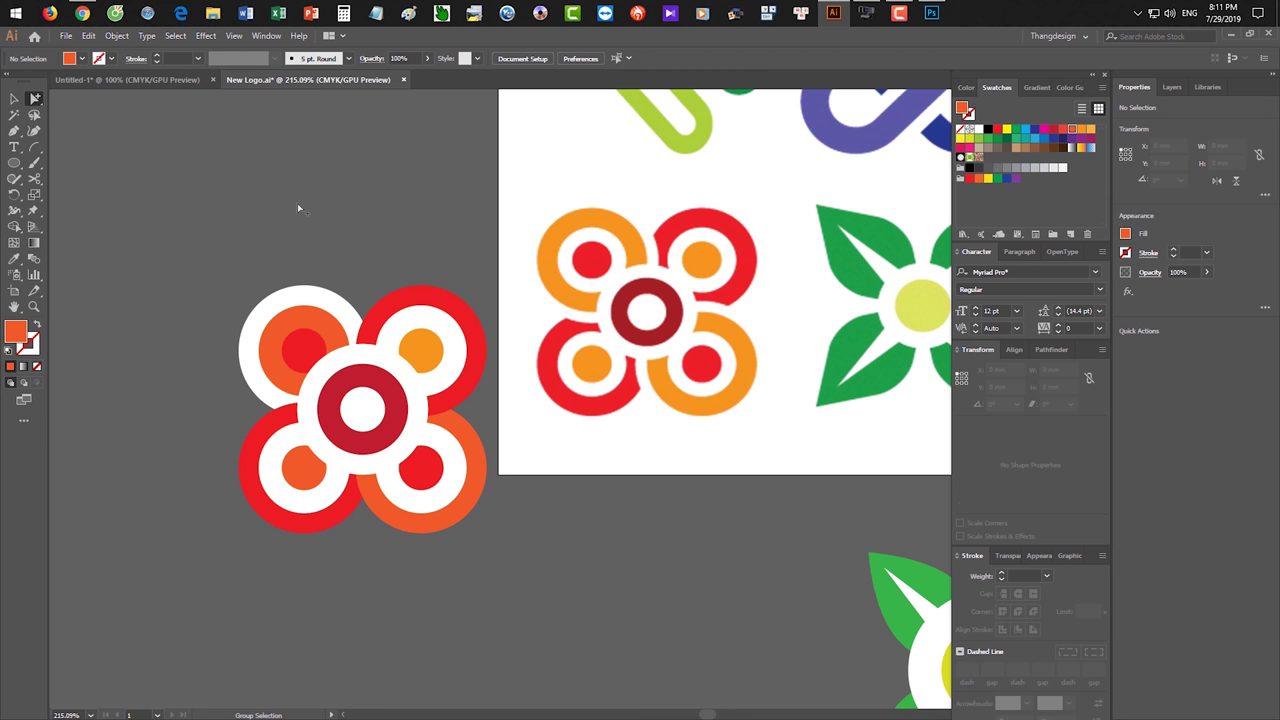
{"action": "left_click", "coordinate": [14, 97]}
{"action": "scroll", "coordinate": [206, 251], "scroll_direction": "down", "scroll_amount": 1}
{"action": "scroll", "coordinate": [206, 251], "scroll_direction": "down", "scroll_amount": 1}
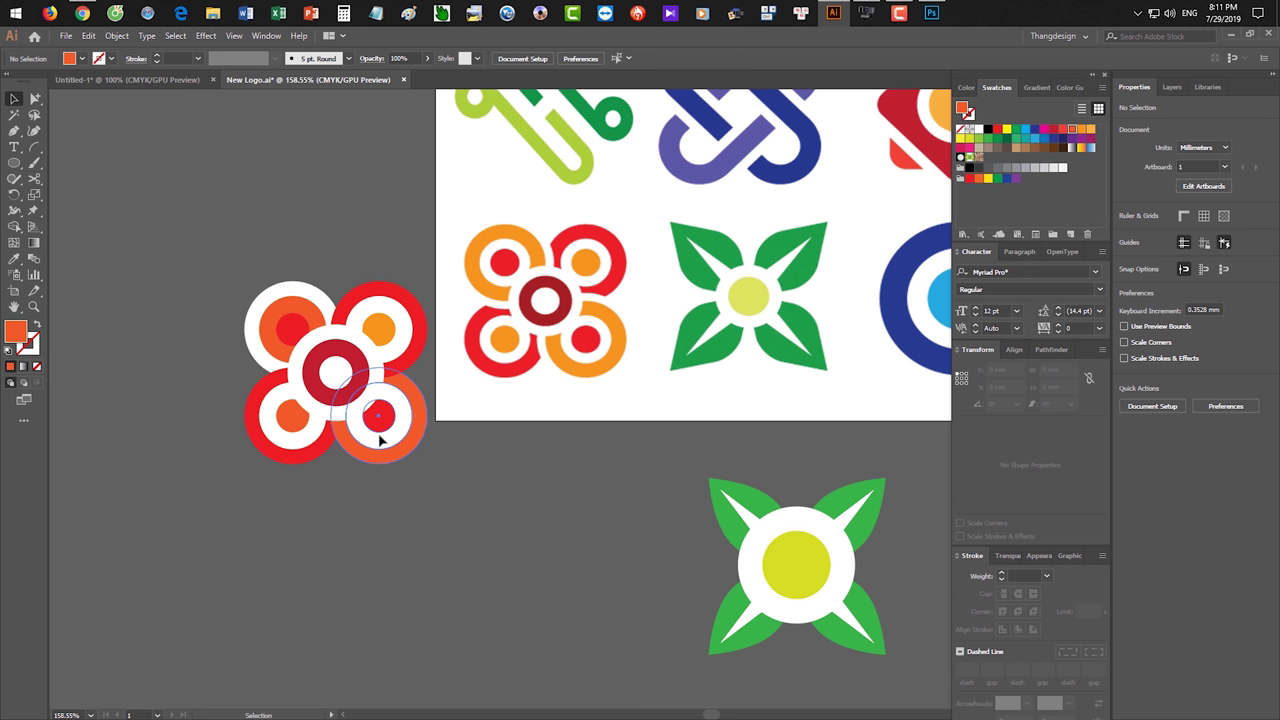
{"action": "left_click", "coordinate": [380, 438]}
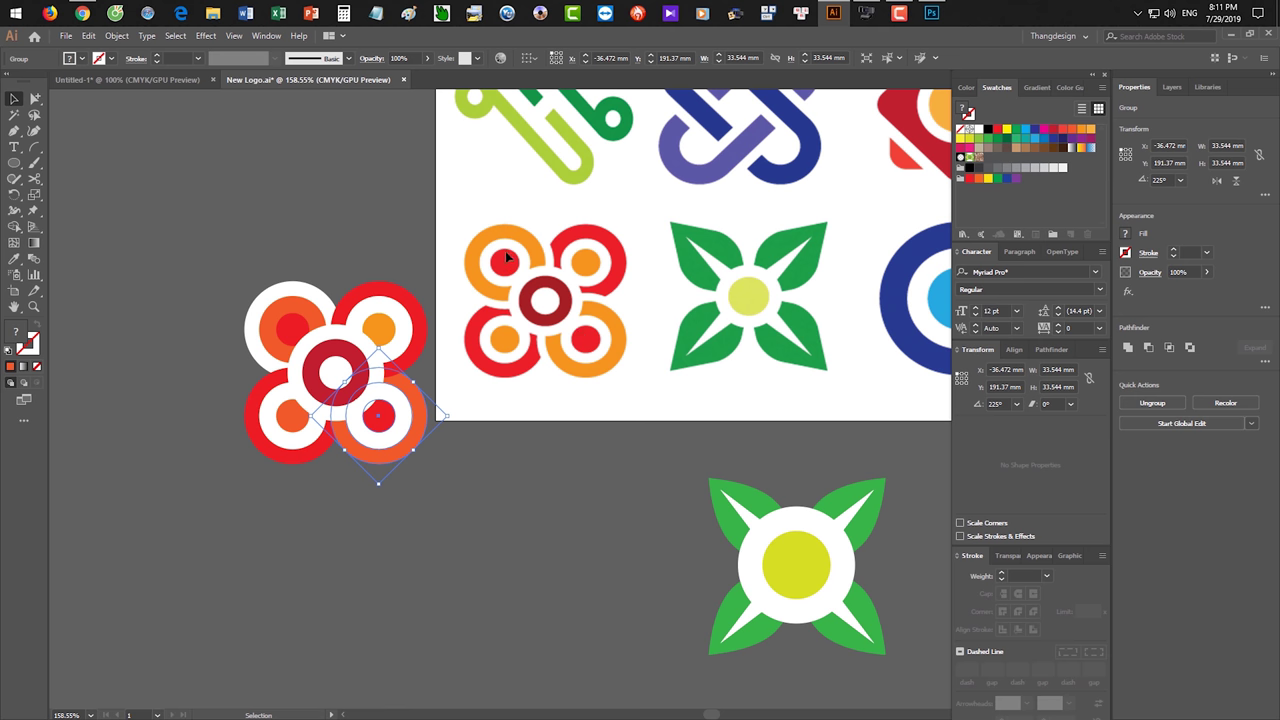
{"action": "scroll", "coordinate": [306, 300], "scroll_direction": "up", "scroll_amount": 2}
- Bring the dark red centre ring in front of the white circles
{"action": "left_click", "coordinate": [270, 305]}
{"action": "left_click", "coordinate": [425, 478], "text": "shift"}
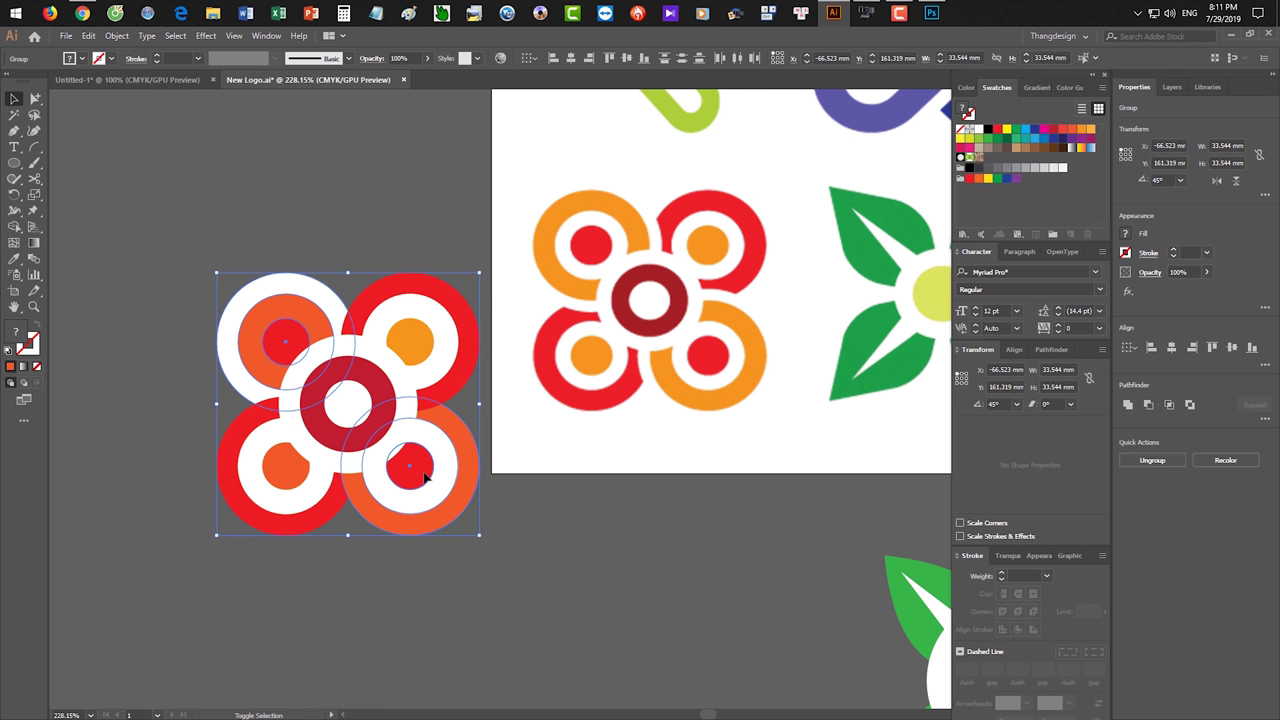
{"action": "key", "text": "ctrl+g"}
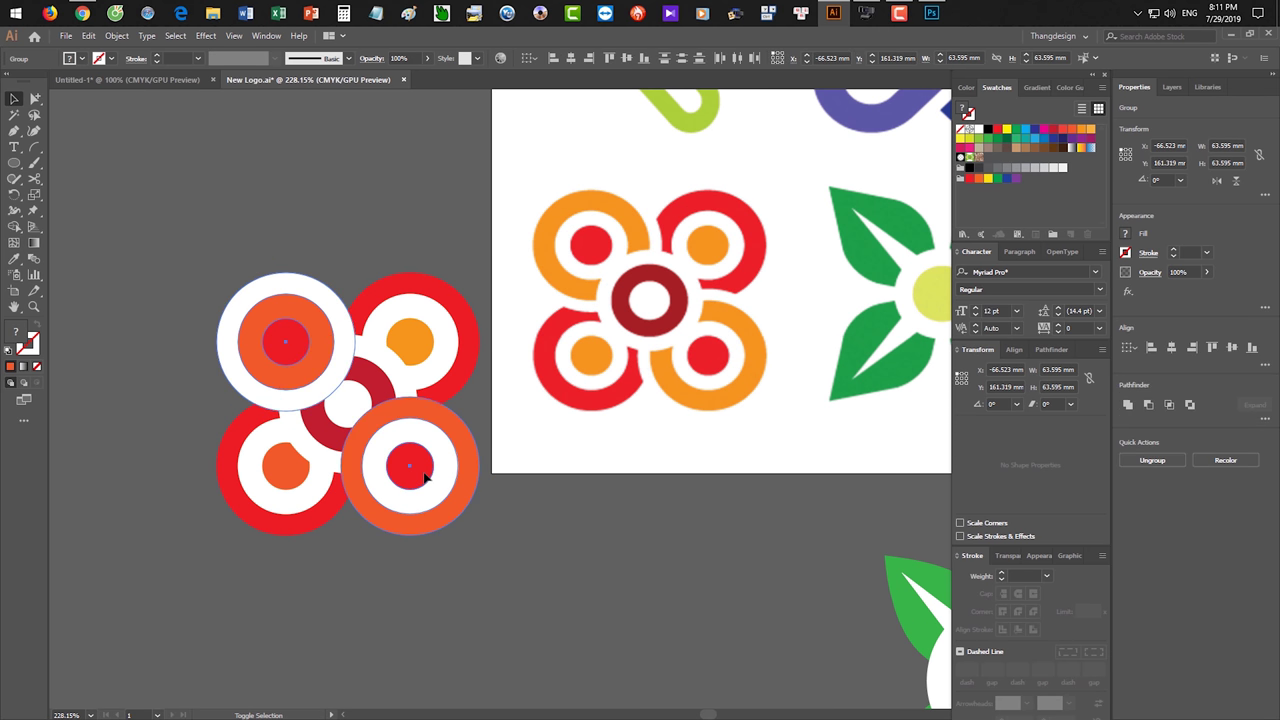
{"action": "key", "text": "ctrl+z"}
{"action": "left_click", "coordinate": [318, 452]}
{"action": "key", "text": "ctrl+shift+bracketright"}
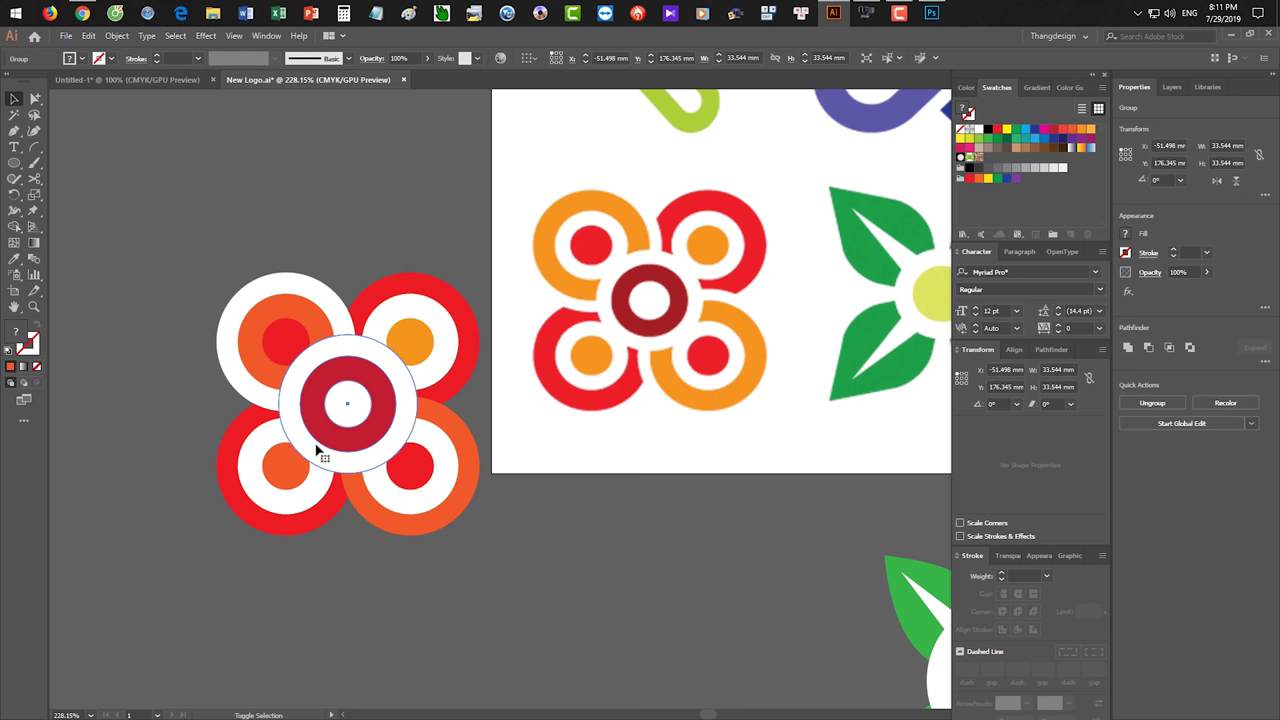
{"action": "left_click", "coordinate": [474, 614]}
{"action": "left_click_drag", "start_coordinate": [566, 629], "coordinate": [515, 580]}
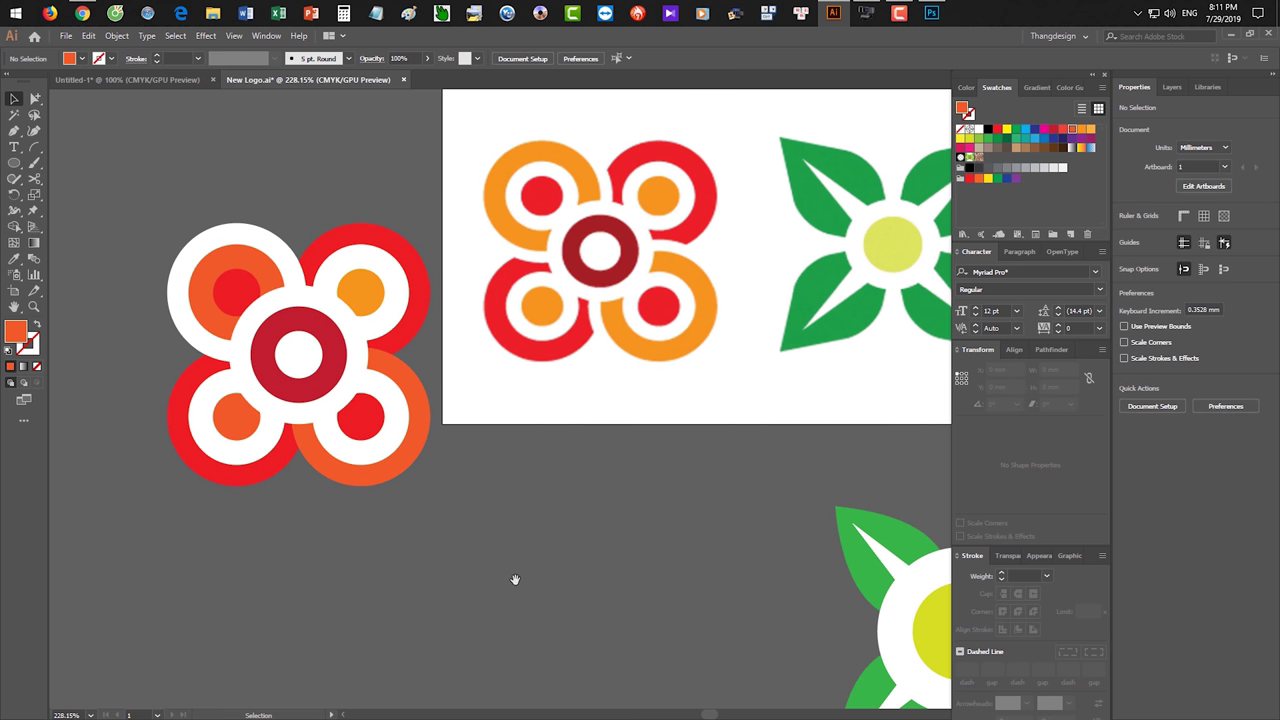
- Draw a tall brown ellipse, 31.665 by 46.841 mm, left of the artboard beside the reference logo
{"action": "scroll", "coordinate": [640, 534], "scroll_direction": "up", "scroll_amount": 4}
{"action": "scroll", "coordinate": [611, 480], "scroll_direction": "right", "scroll_amount": 4}
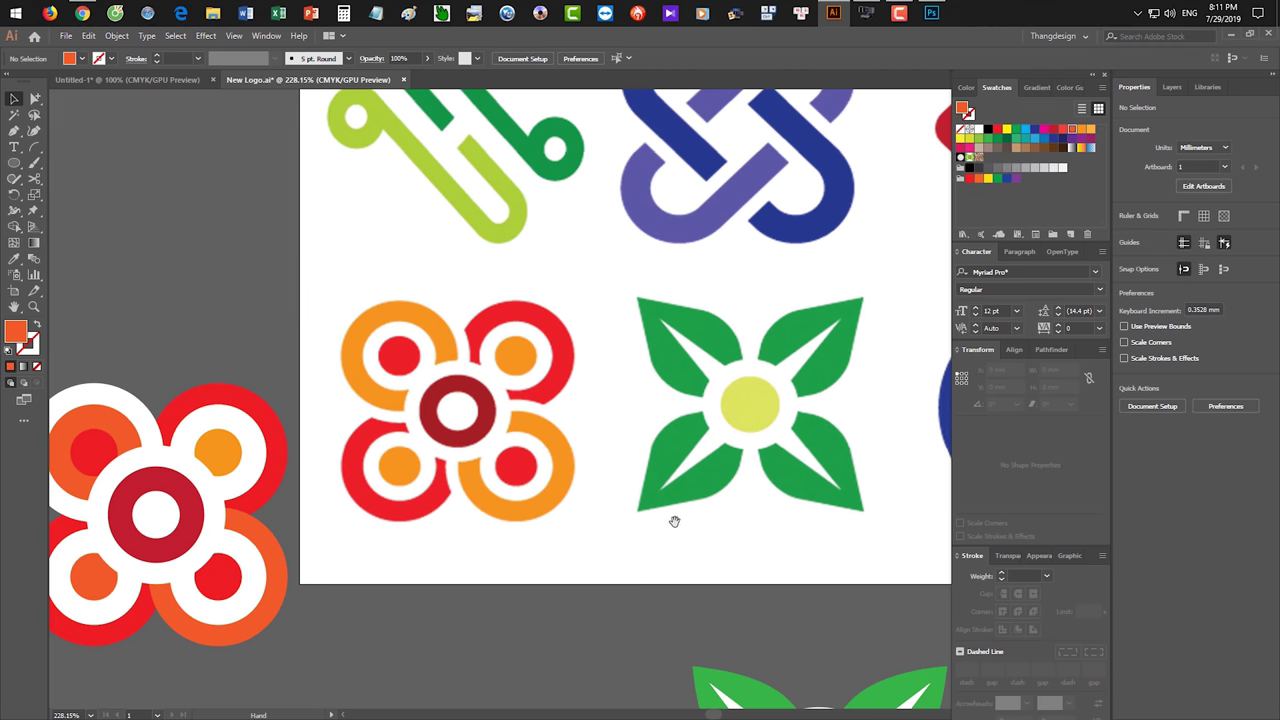
{"action": "scroll", "coordinate": [674, 521], "scroll_direction": "down", "scroll_amount": 2}
{"action": "scroll", "coordinate": [600, 450], "scroll_direction": "right", "scroll_amount": 4}
{"action": "scroll", "coordinate": [557, 386], "scroll_direction": "right", "scroll_amount": 5}
{"action": "scroll", "coordinate": [426, 431], "scroll_direction": "left", "scroll_amount": 3}
{"action": "scroll", "coordinate": [426, 431], "scroll_direction": "up", "scroll_amount": 2}
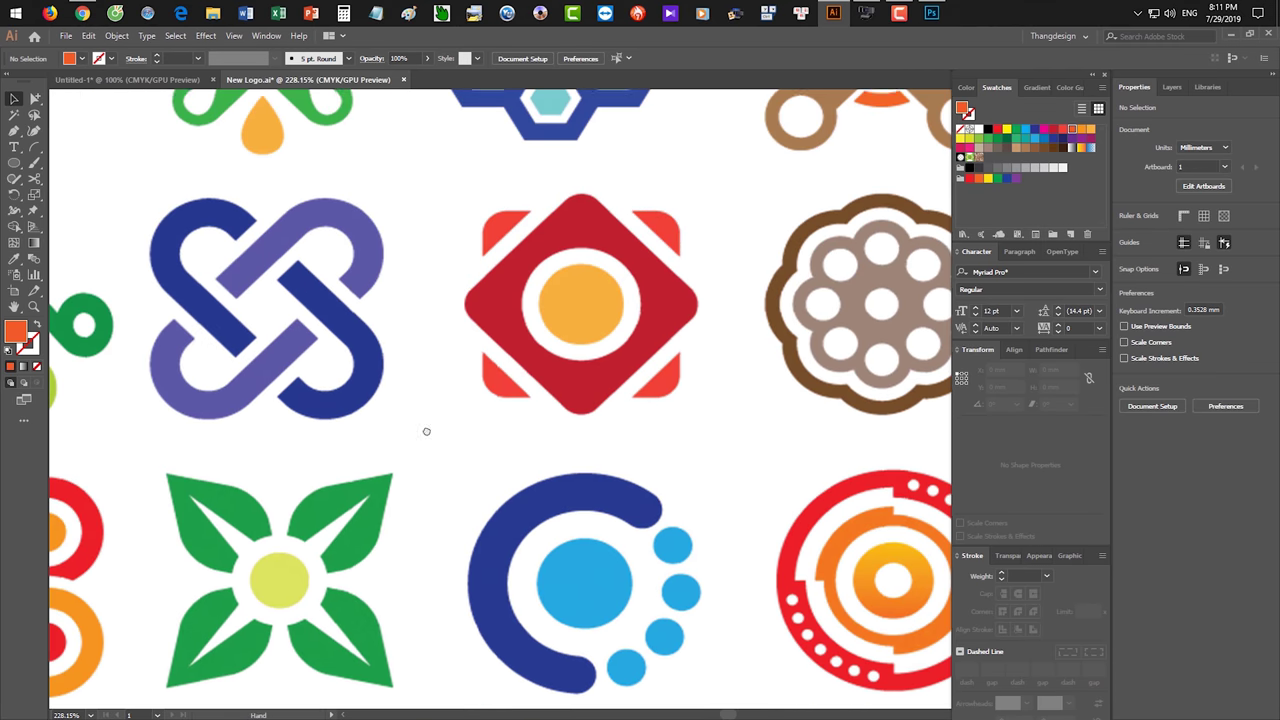
{"action": "scroll", "coordinate": [426, 431], "scroll_direction": "left", "scroll_amount": 5}
{"action": "scroll", "coordinate": [426, 431], "scroll_direction": "up", "scroll_amount": 2}
{"action": "scroll", "coordinate": [450, 410], "scroll_direction": "up", "scroll_amount": 2}
{"action": "scroll", "coordinate": [420, 380], "scroll_direction": "left", "scroll_amount": 2}
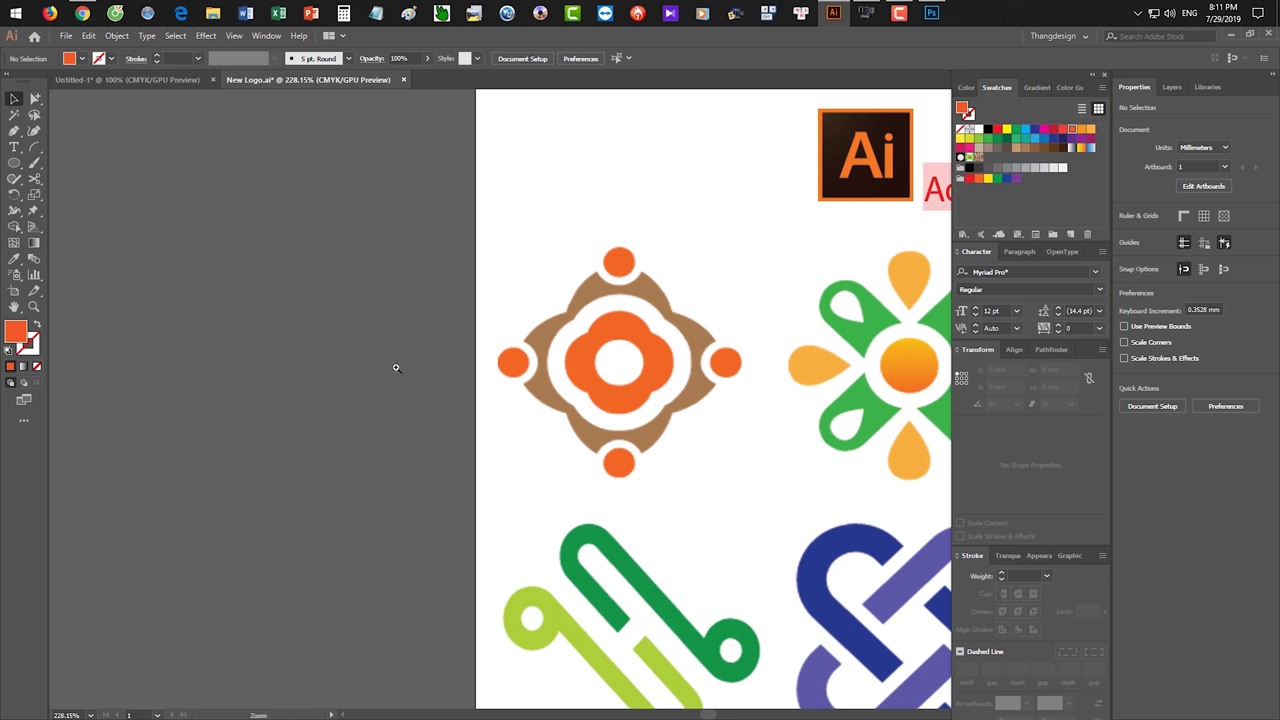
{"action": "left_click_drag", "start_coordinate": [396, 368], "coordinate": [409, 374]}
{"action": "scroll", "coordinate": [446, 374], "scroll_direction": "down", "scroll_amount": 2}
{"action": "scroll", "coordinate": [446, 374], "scroll_direction": "right", "scroll_amount": 1}
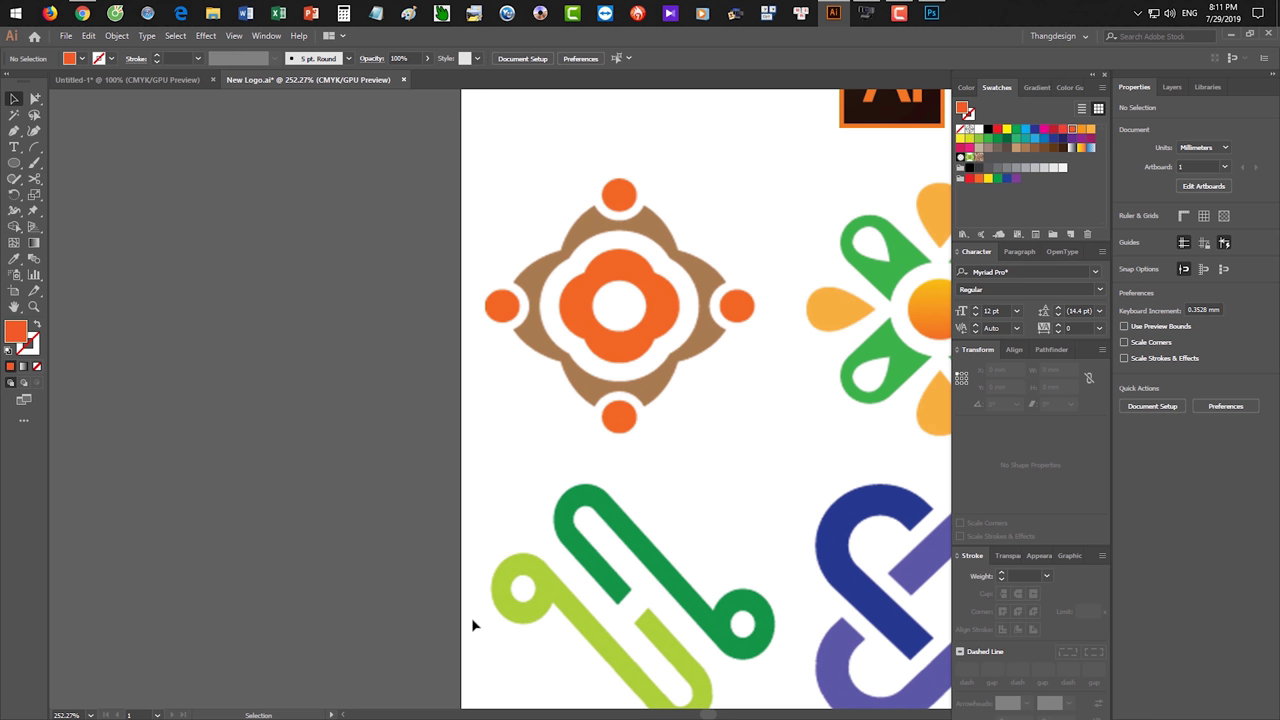
{"action": "left_click", "coordinate": [14, 162]}
{"action": "mouse_move", "coordinate": [213, 208]}
{"action": "left_mouse_down"}
{"action": "mouse_move", "coordinate": [323, 452]}
{"action": "mouse_move", "coordinate": [358, 420]}
{"action": "left_mouse_up"}
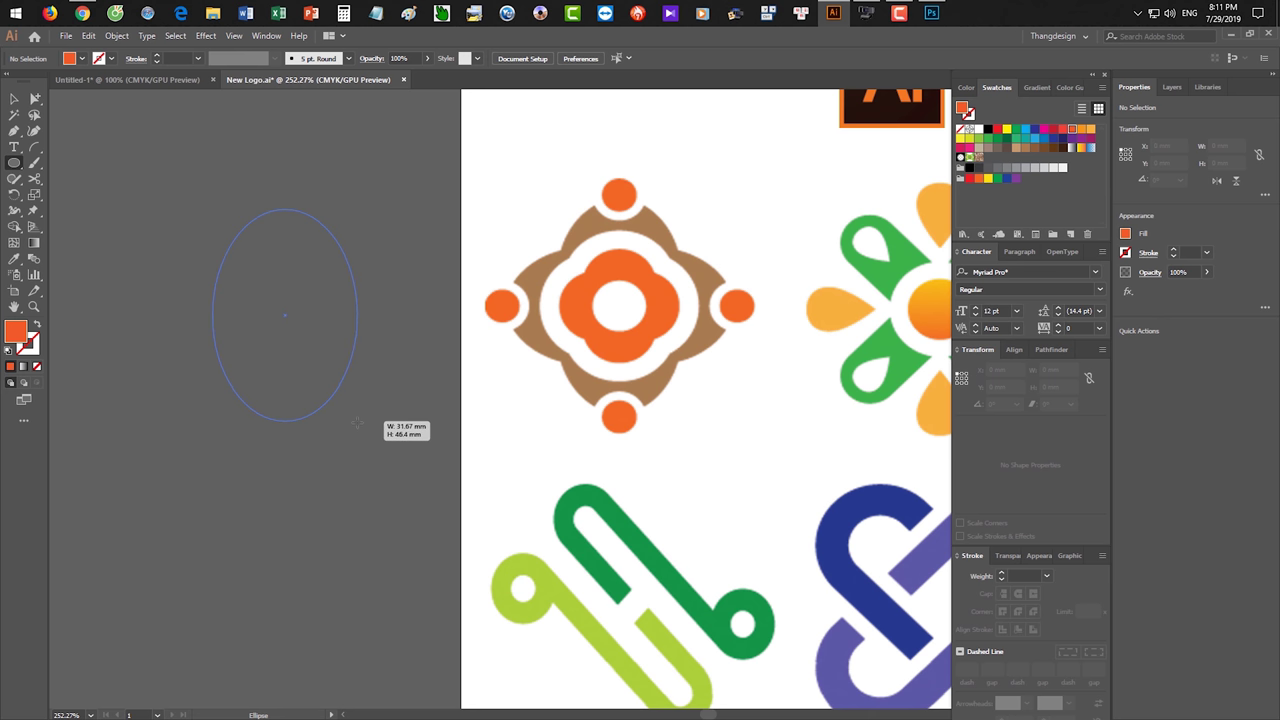
{"action": "left_click_drag", "start_coordinate": [357, 421], "coordinate": [357, 422]}
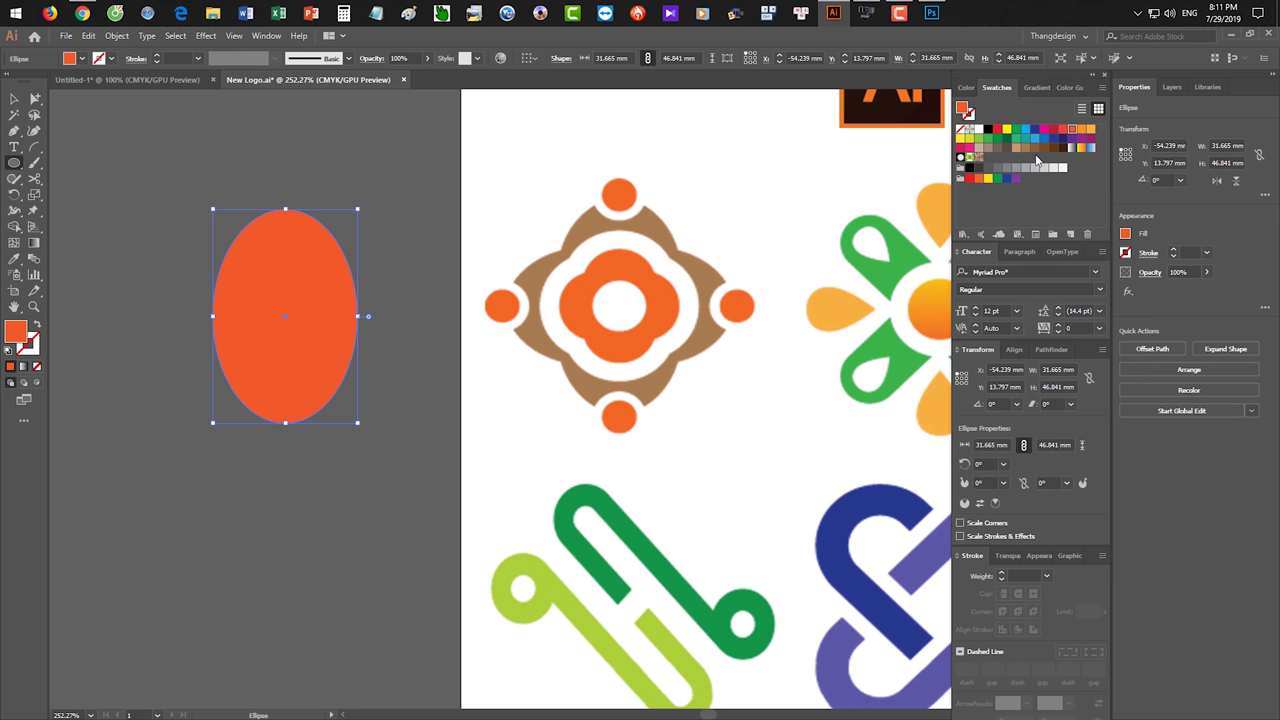
{"action": "left_click", "coordinate": [1035, 147]}
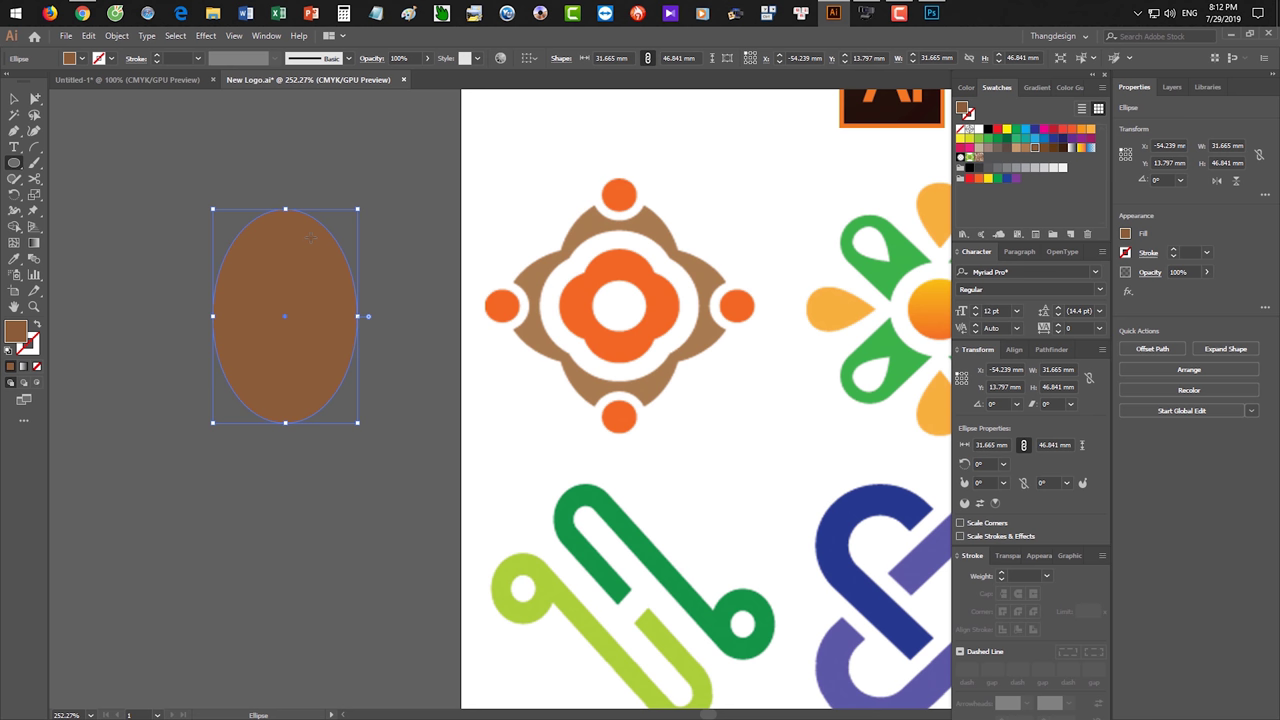
- Rotate a copy of the ellipse 90° so the two cross into a four-lobed shape
{"action": "key", "text": "r"}
{"action": "left_click_drag", "start_coordinate": [293, 229], "coordinate": [414, 314]}
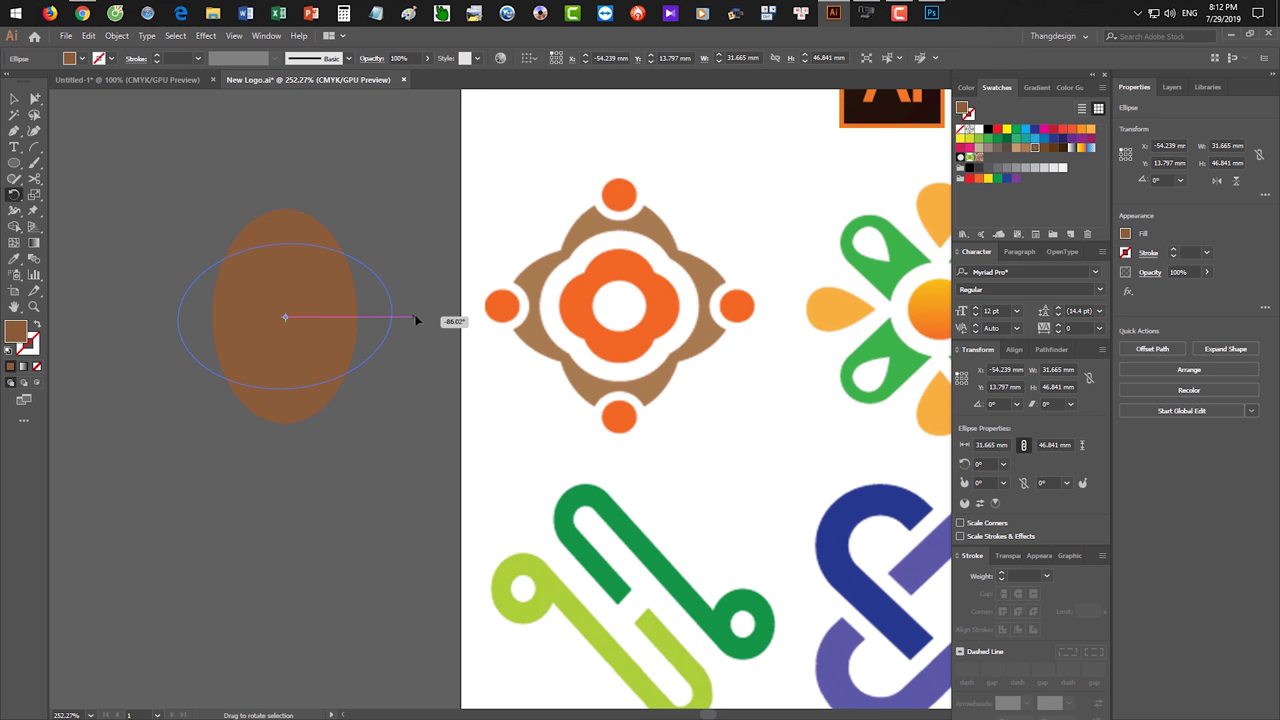
{"action": "key", "text": "v"}
{"action": "left_click", "coordinate": [400, 471]}
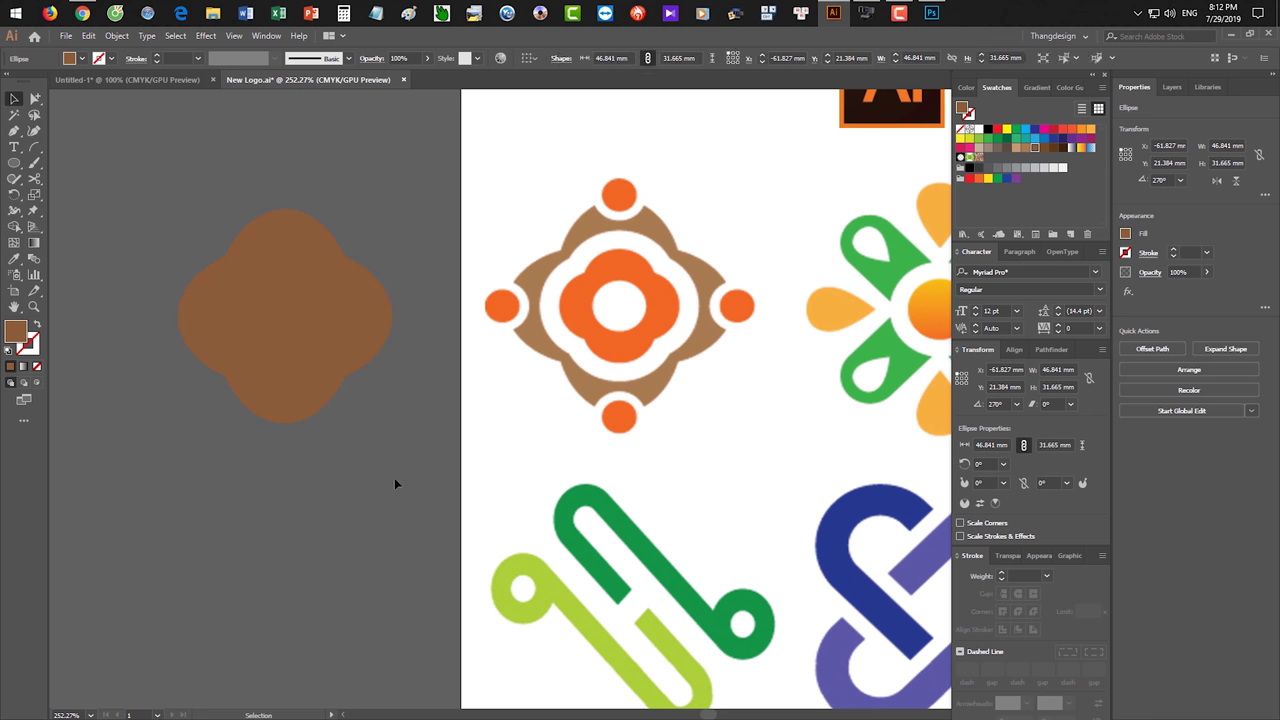
{"action": "scroll", "coordinate": [380, 510], "scroll_direction": "up", "scroll_amount": 1}
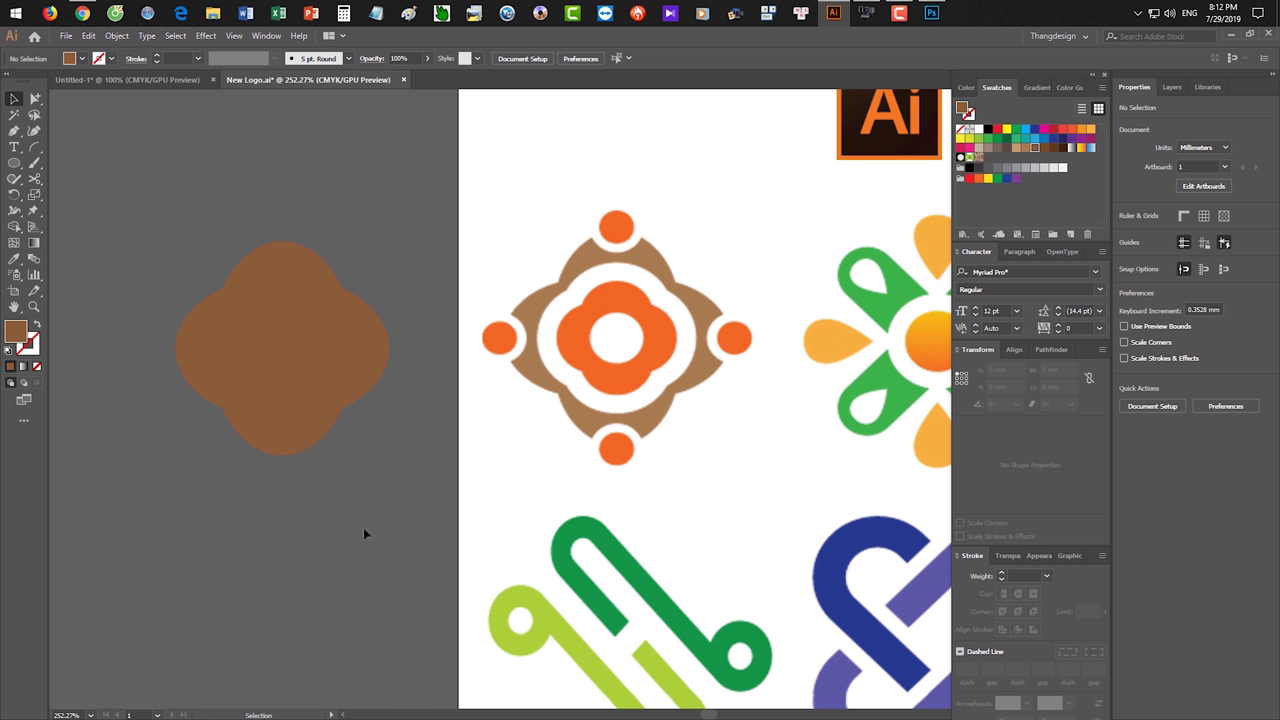
- Group the brown ellipses and make an 80% scaled copy inside, filled white
{"action": "left_click", "coordinate": [232, 388]}
{"action": "key", "text": "ctrl+g"}
{"action": "key", "text": "s"}
{"action": "left_click_drag", "start_coordinate": [302, 380], "coordinate": [303, 387]}
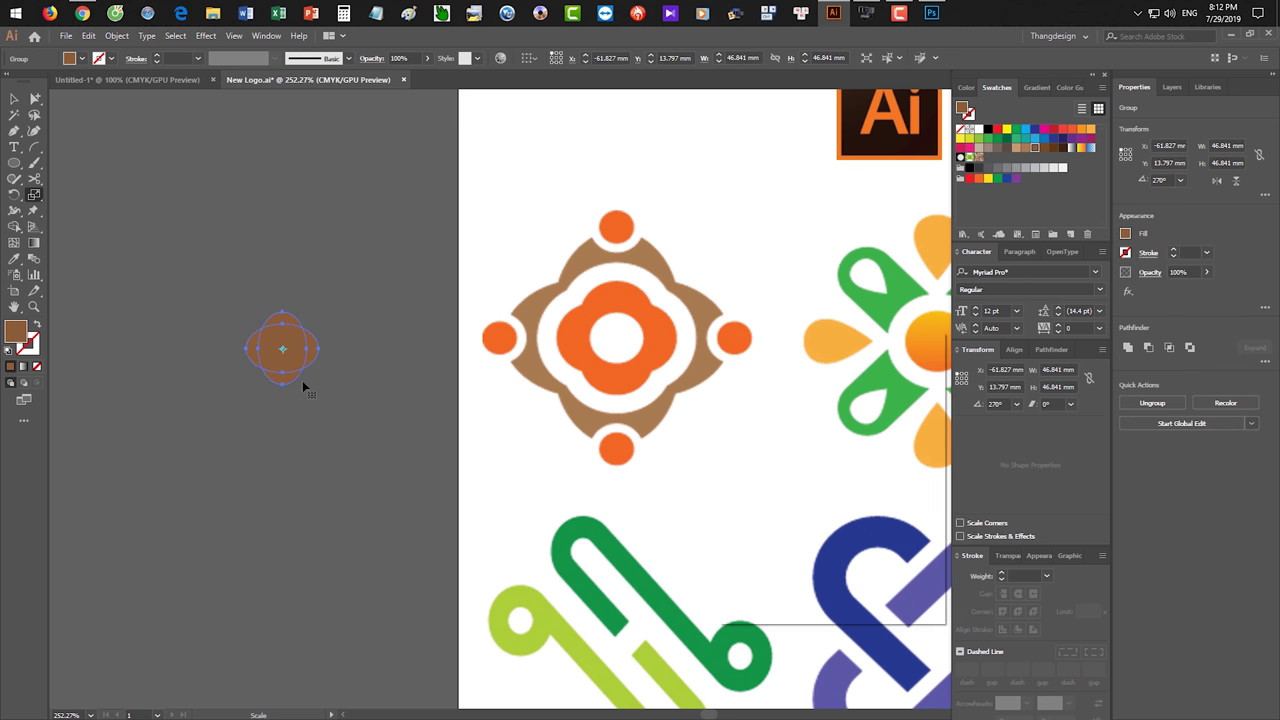
{"action": "key", "text": "Return"}
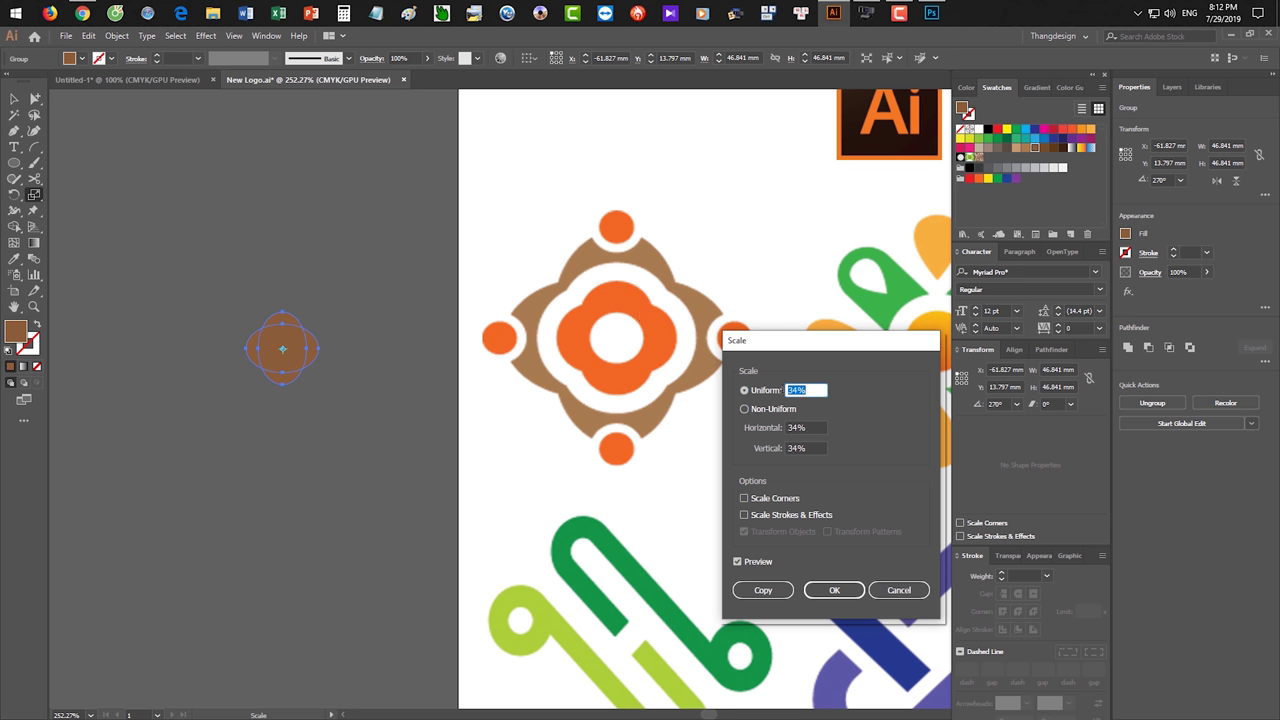
{"action": "type", "text": "80"}
{"action": "key", "text": "Return"}
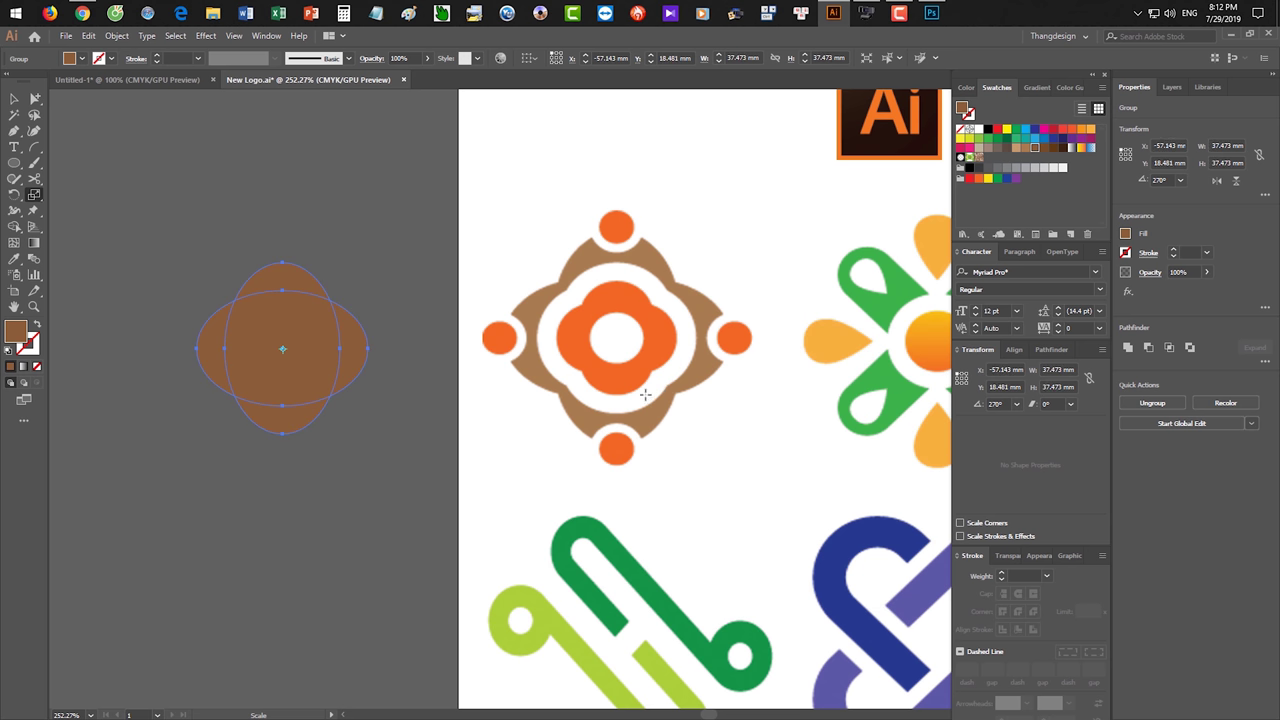
{"action": "key", "text": "ctrl+z"}
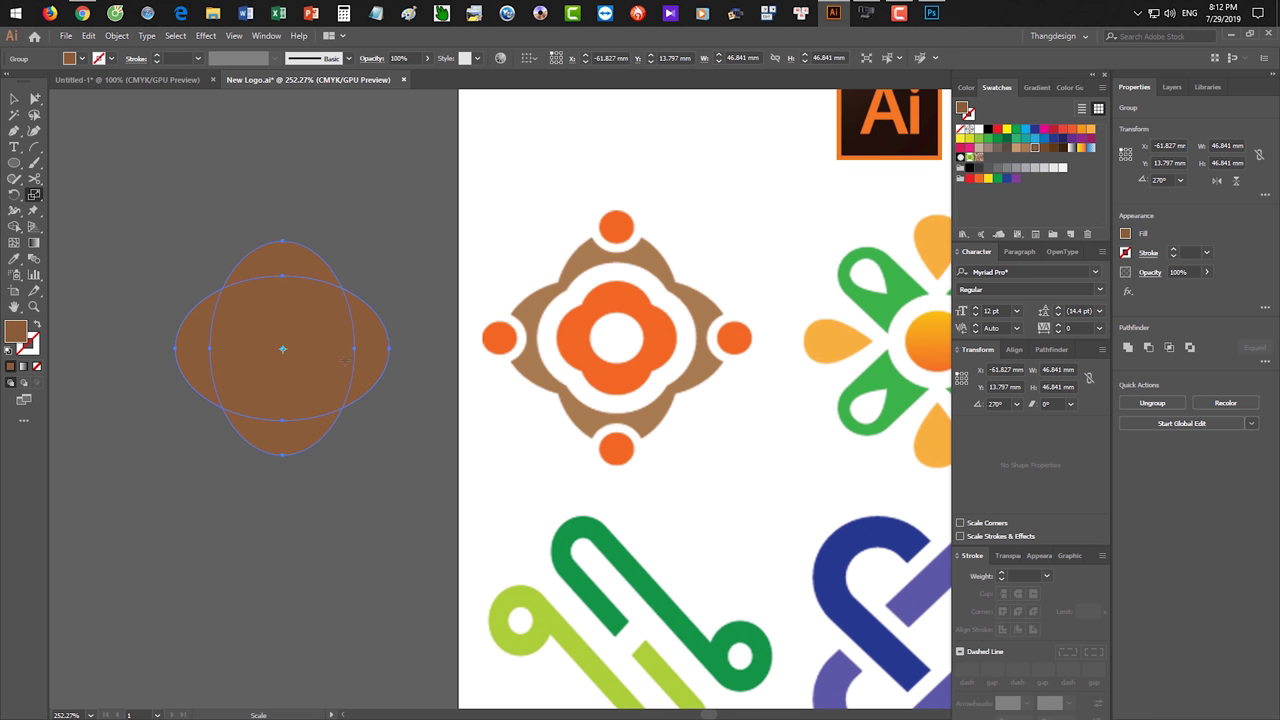
{"action": "key", "text": "Return"}
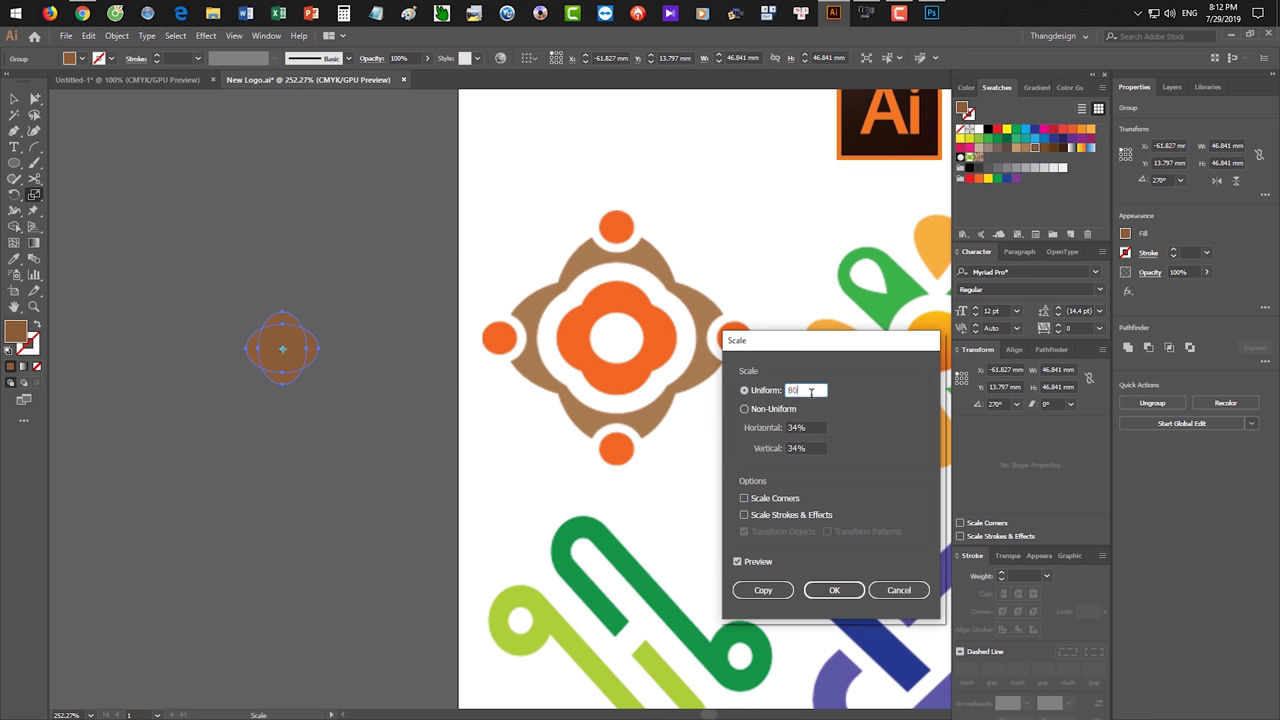
{"action": "key", "text": "Escape"}
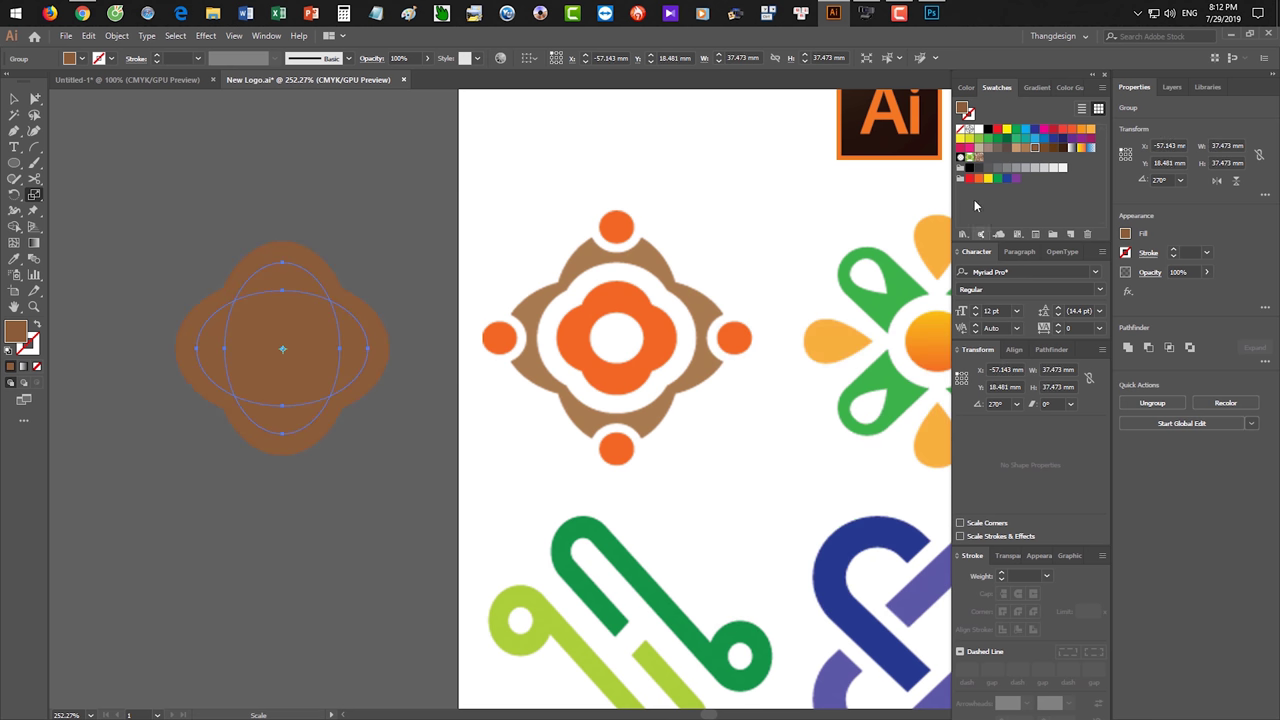
{"action": "left_click", "coordinate": [978, 131]}
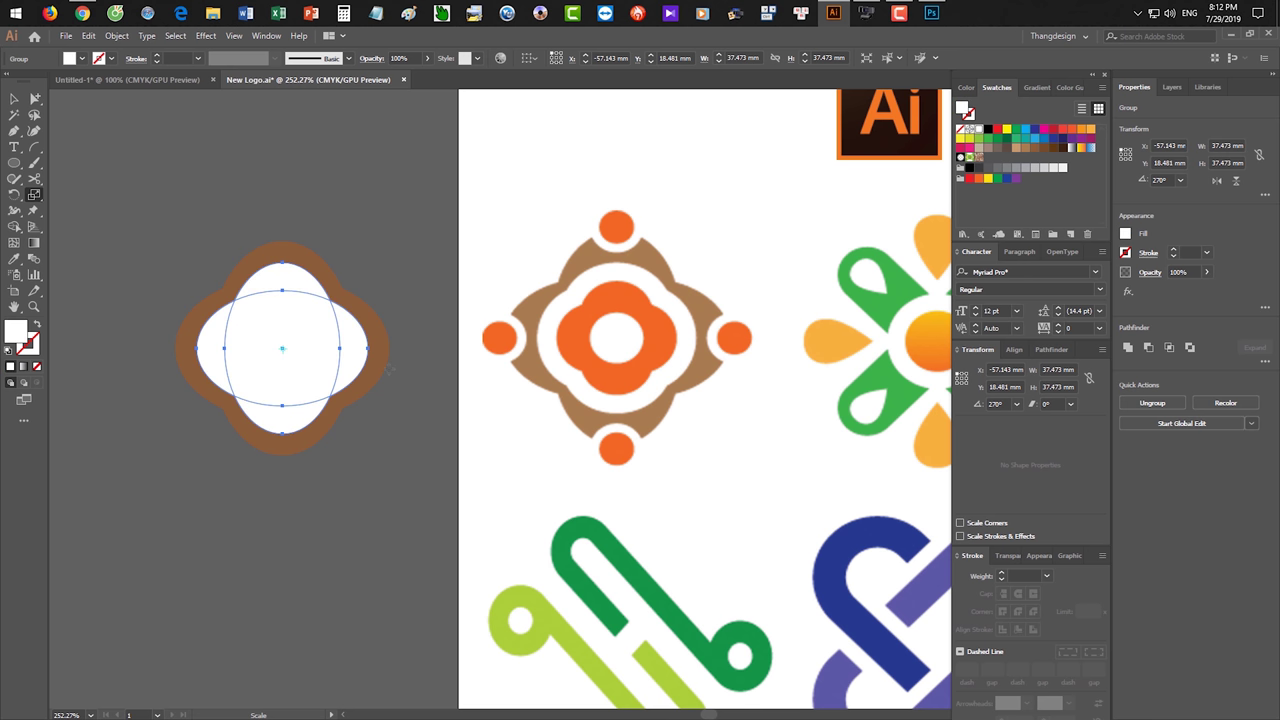
- Make another 80% copy inside the white shape and fill it red
{"action": "key", "text": "Return"}
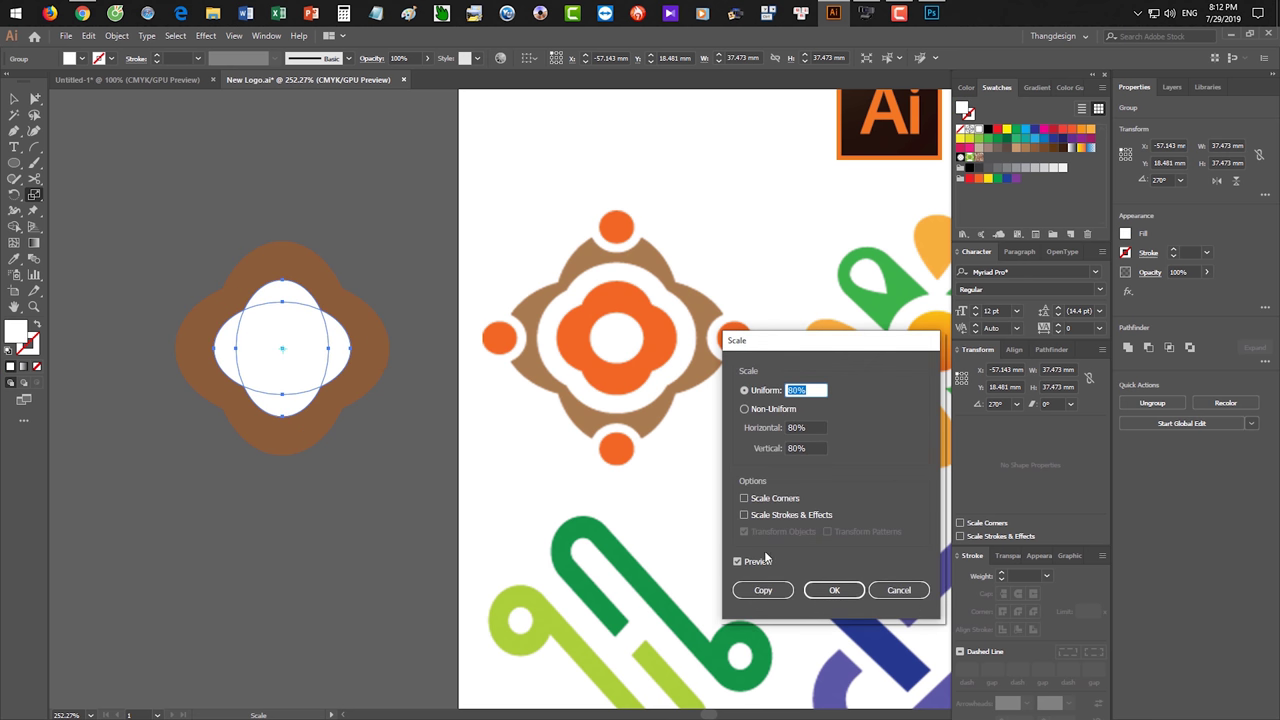
{"action": "left_click", "coordinate": [763, 590]}
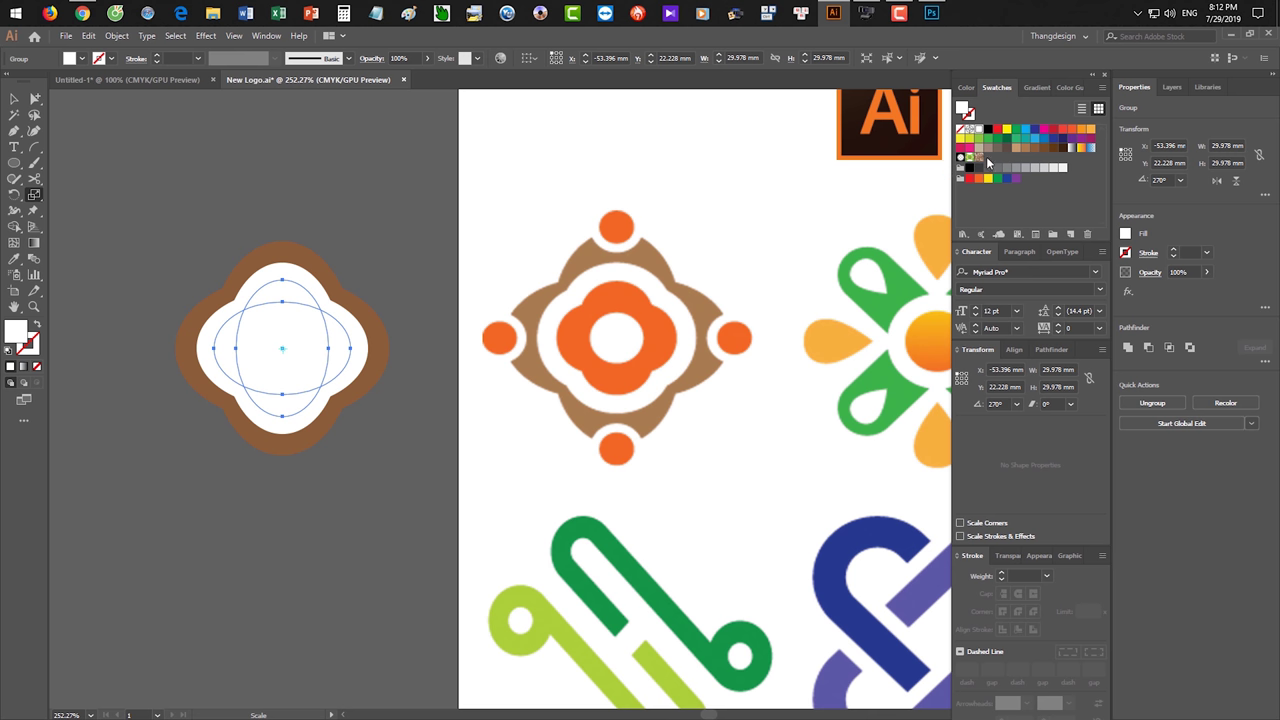
{"action": "left_click", "coordinate": [1063, 131]}
{"action": "key", "text": "v"}
{"action": "left_click", "coordinate": [291, 541]}
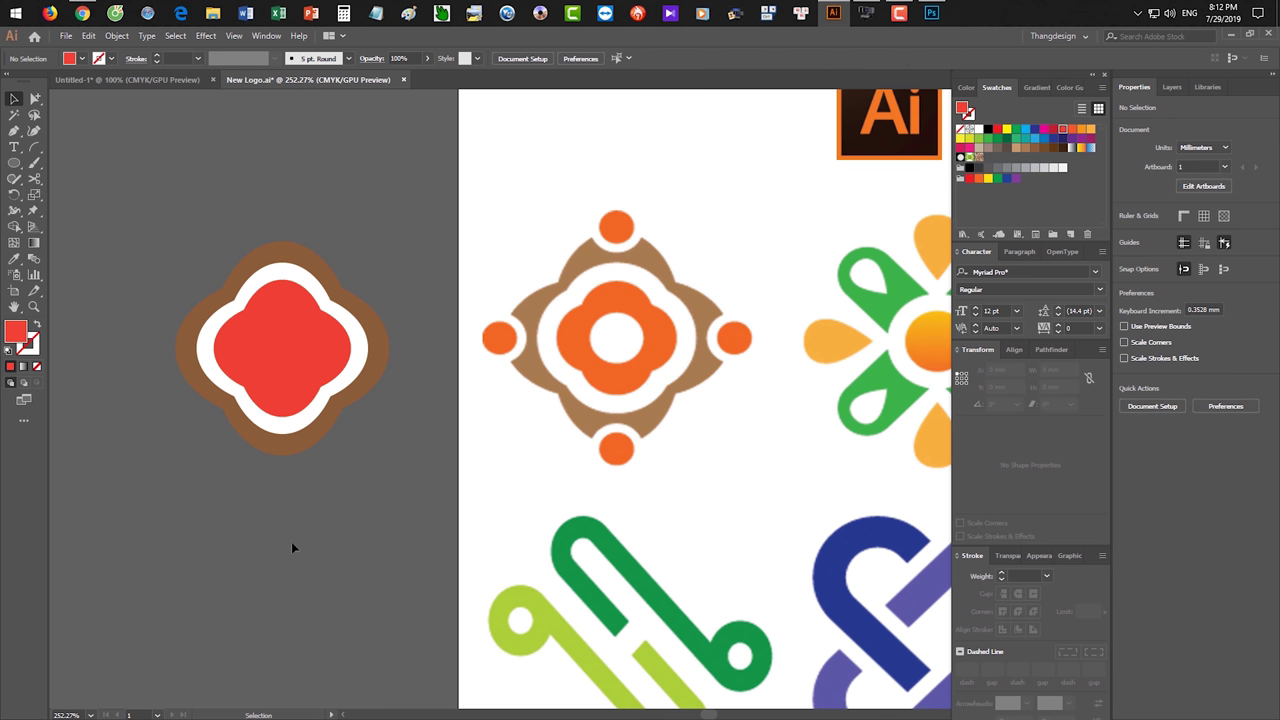
- Draw a 12.987 mm white circle centred on the red four-lobed shape
{"action": "left_click", "coordinate": [14, 162]}
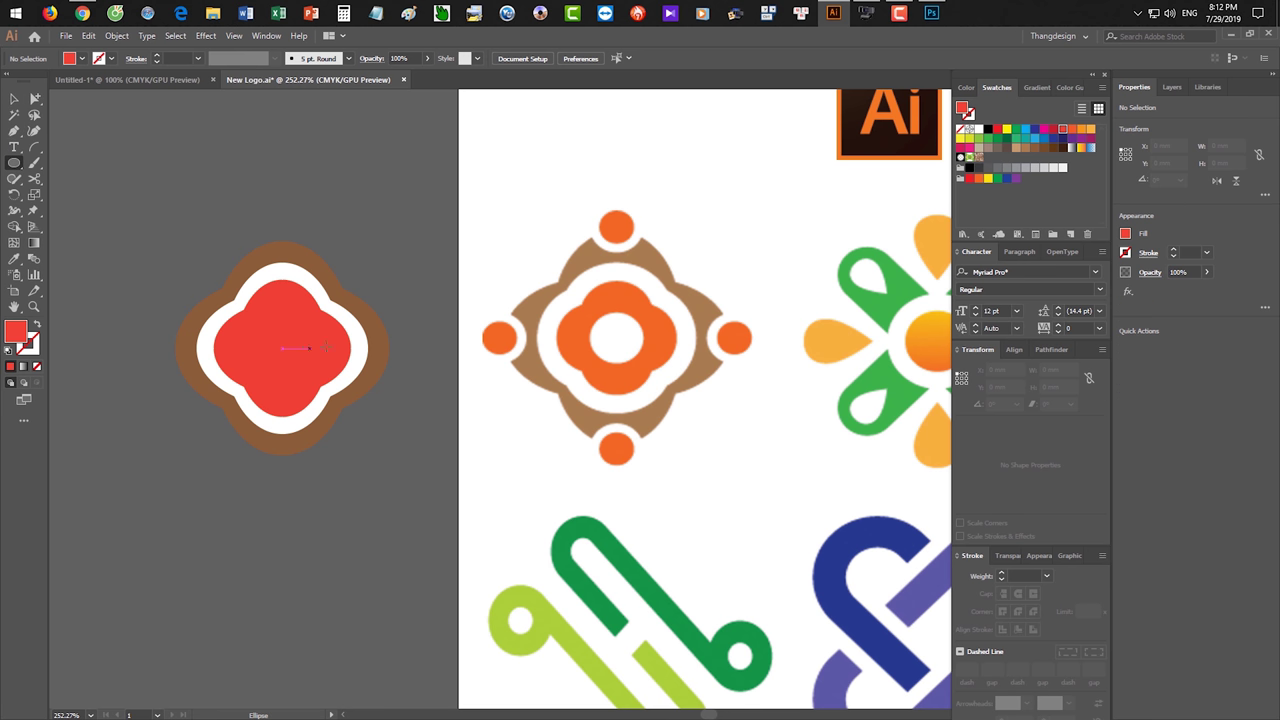
{"action": "left_click_drag", "start_coordinate": [288, 346], "coordinate": [314, 336]}
{"action": "key", "text": "v"}
{"action": "left_click", "coordinate": [355, 453]}
{"action": "left_click", "coordinate": [313, 378]}
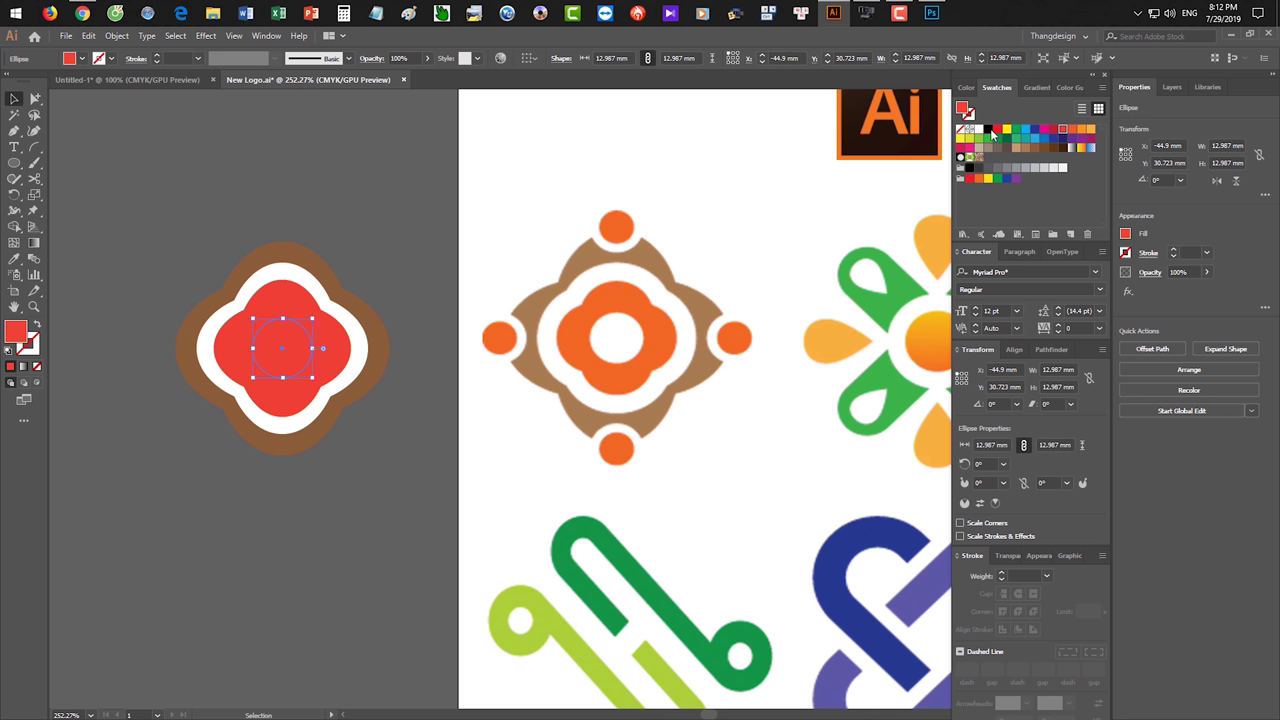
{"action": "left_click", "coordinate": [975, 131]}
{"action": "left_click", "coordinate": [374, 564]}
{"action": "left_click_drag", "start_coordinate": [309, 566], "coordinate": [340, 555]}
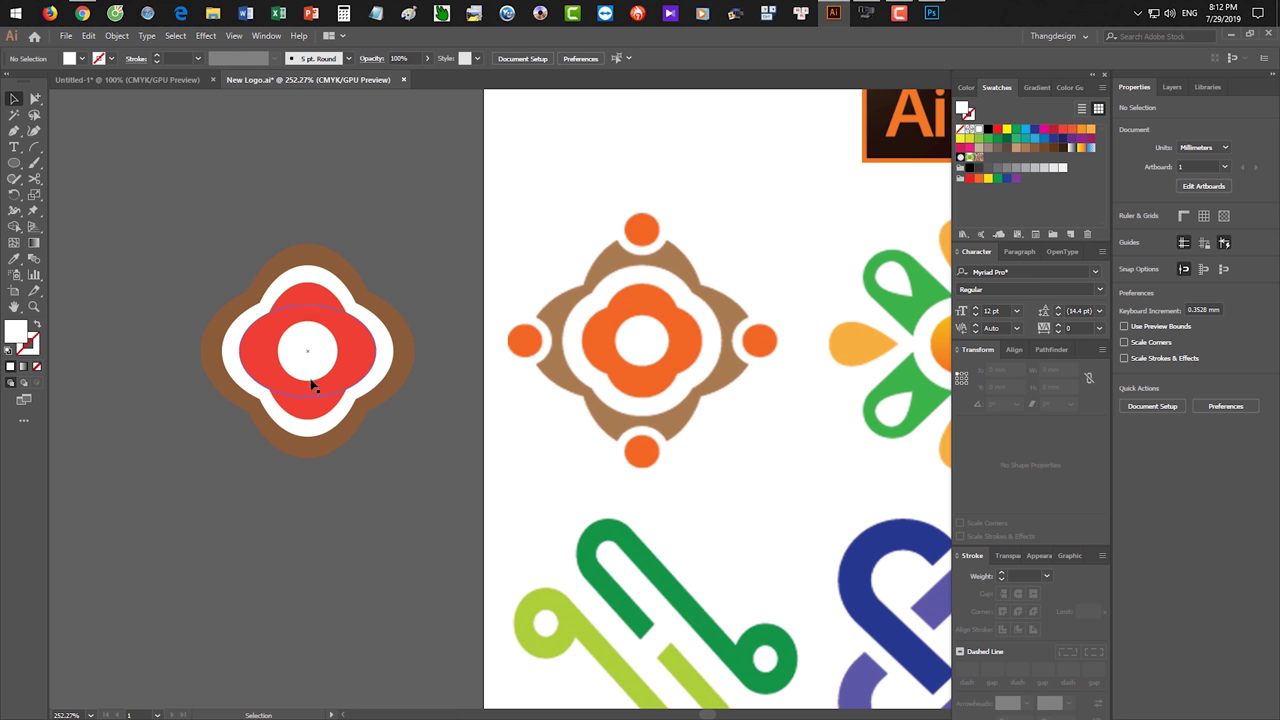
{"action": "left_click_drag", "start_coordinate": [310, 352], "coordinate": [310, 249]}
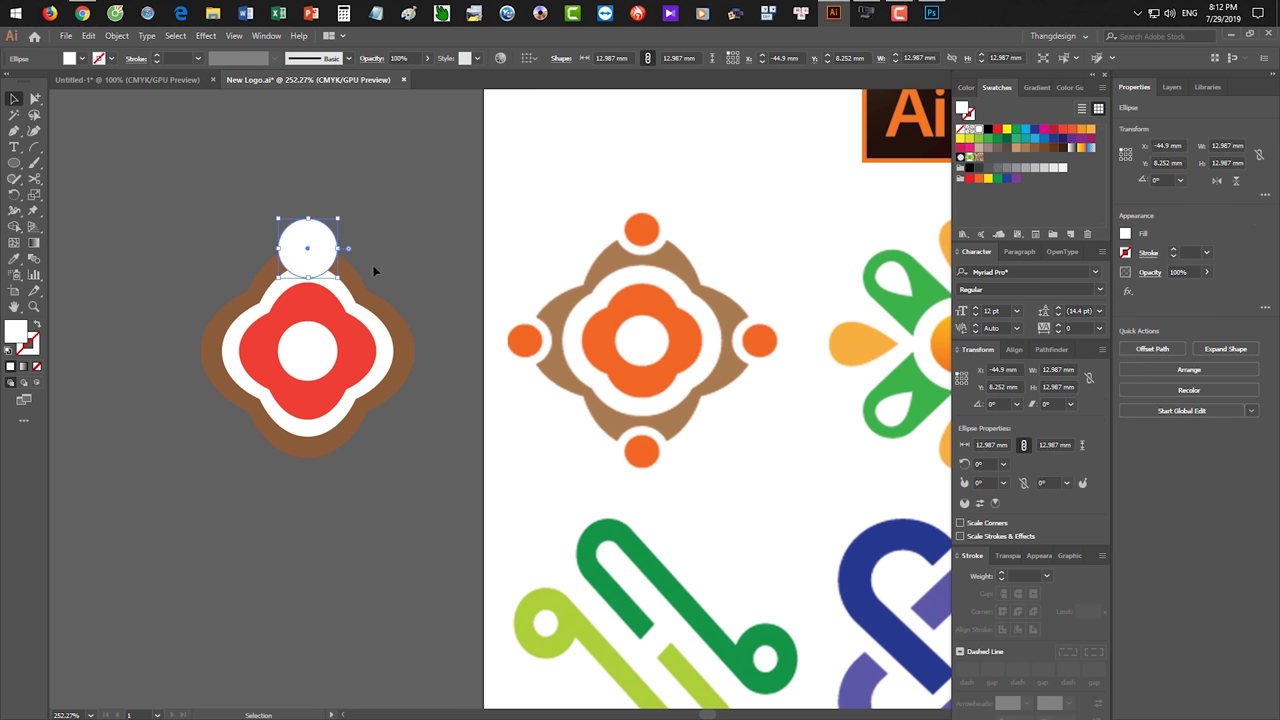
{"action": "key", "text": "ctrl+z"}
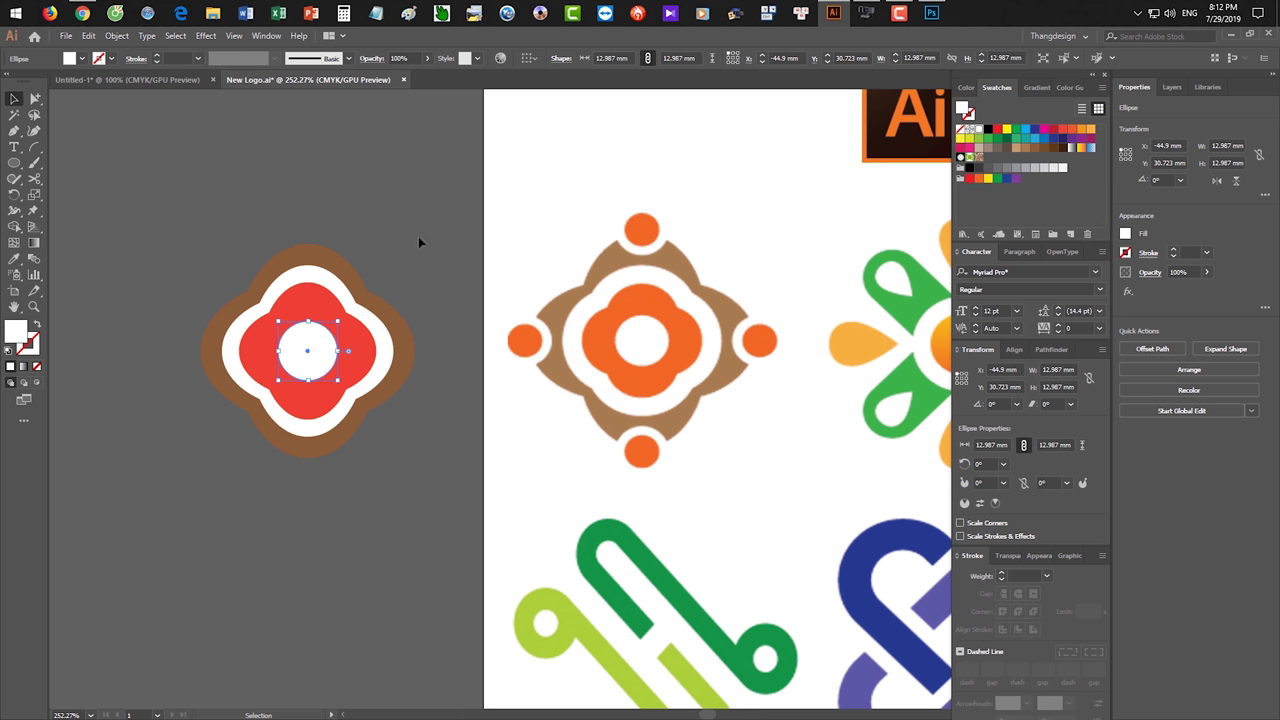
- Copy the centre circle up to the top lobe, shrink it to 5.818 mm and fill it orange
{"action": "left_click", "coordinate": [418, 236]}
{"action": "left_click_drag", "start_coordinate": [308, 356], "coordinate": [308, 243]}
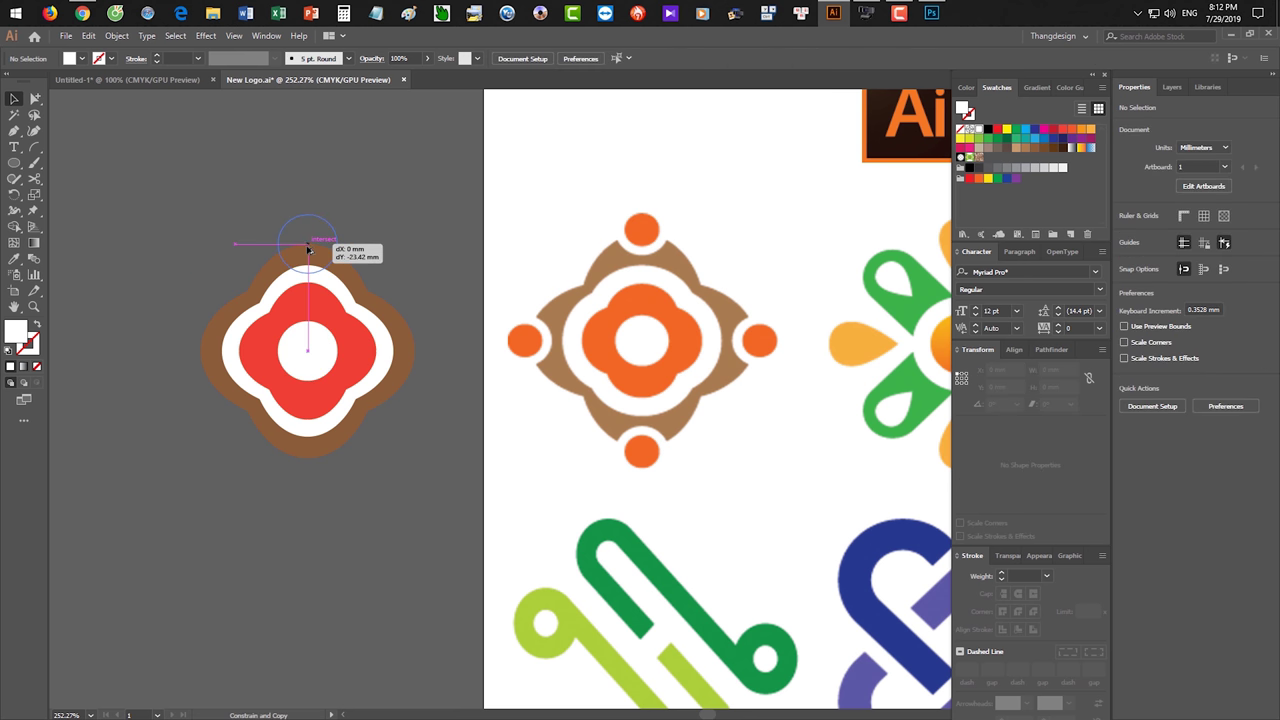
{"action": "key", "text": "s"}
{"action": "key", "text": "Return"}
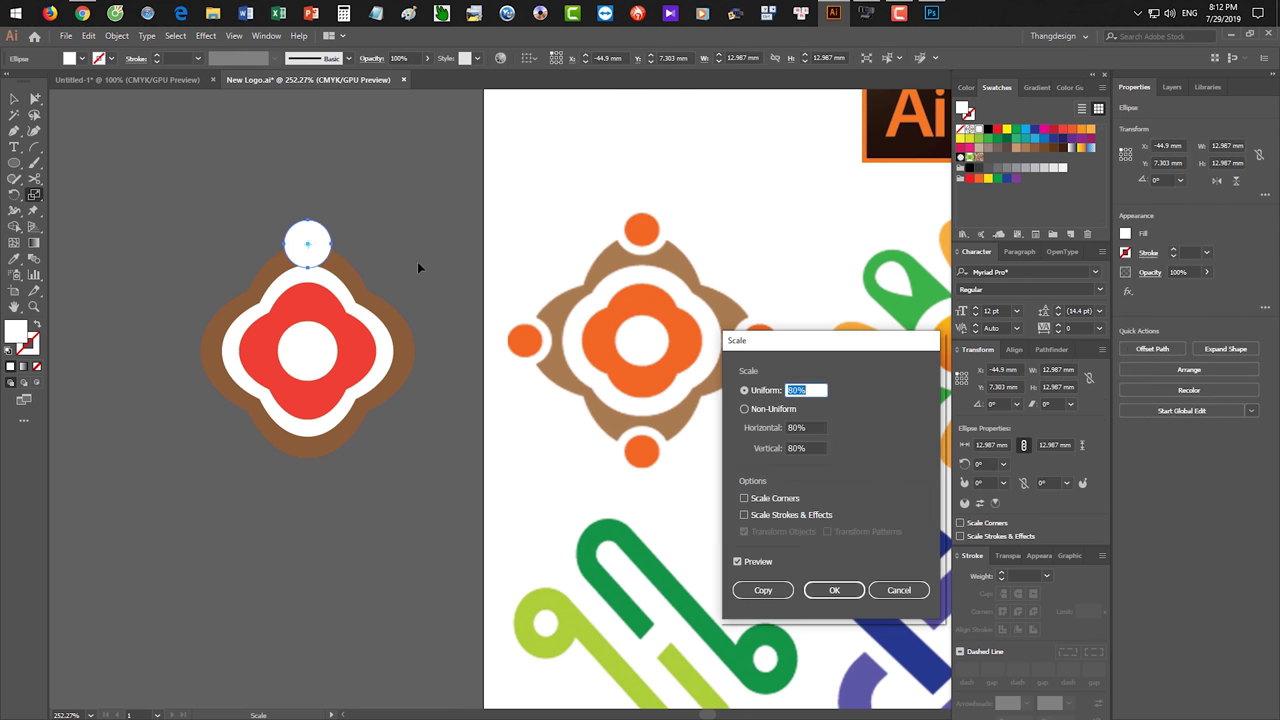
{"action": "type", "text": "70"}
{"action": "key", "text": "Return"}
{"action": "key", "text": "Return"}
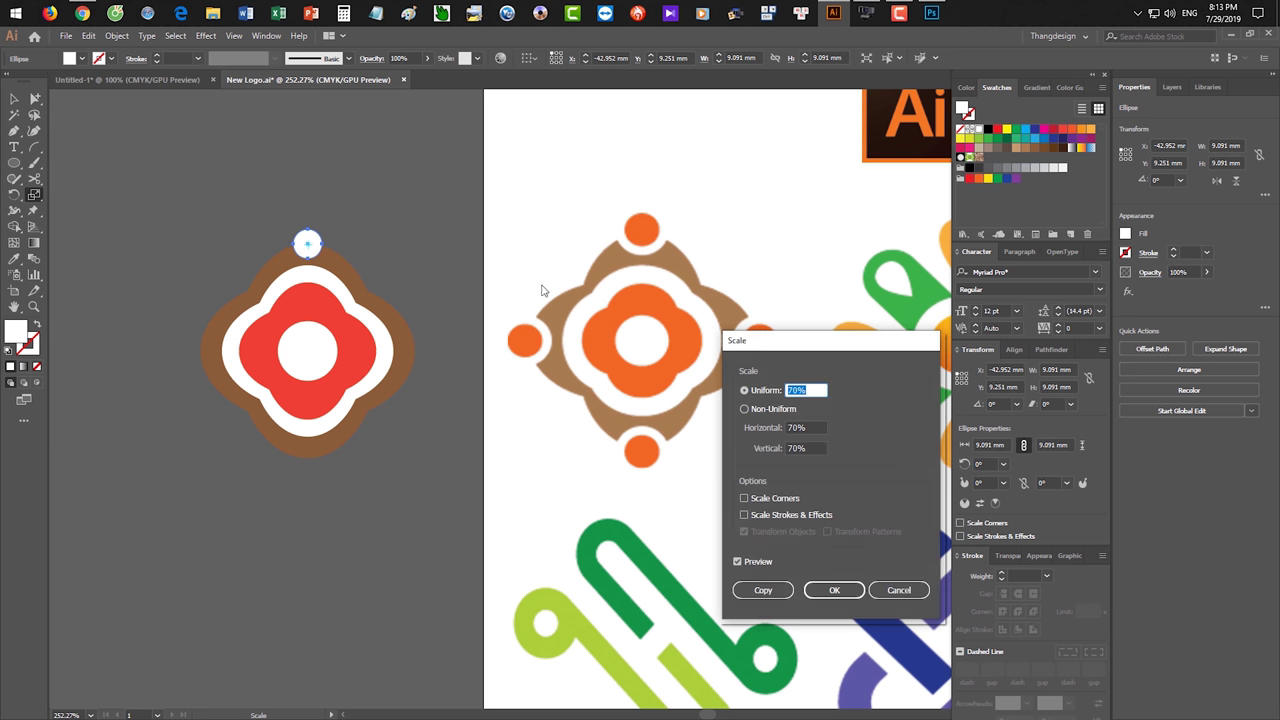
{"action": "type", "text": "80"}
{"action": "key", "text": "Return"}
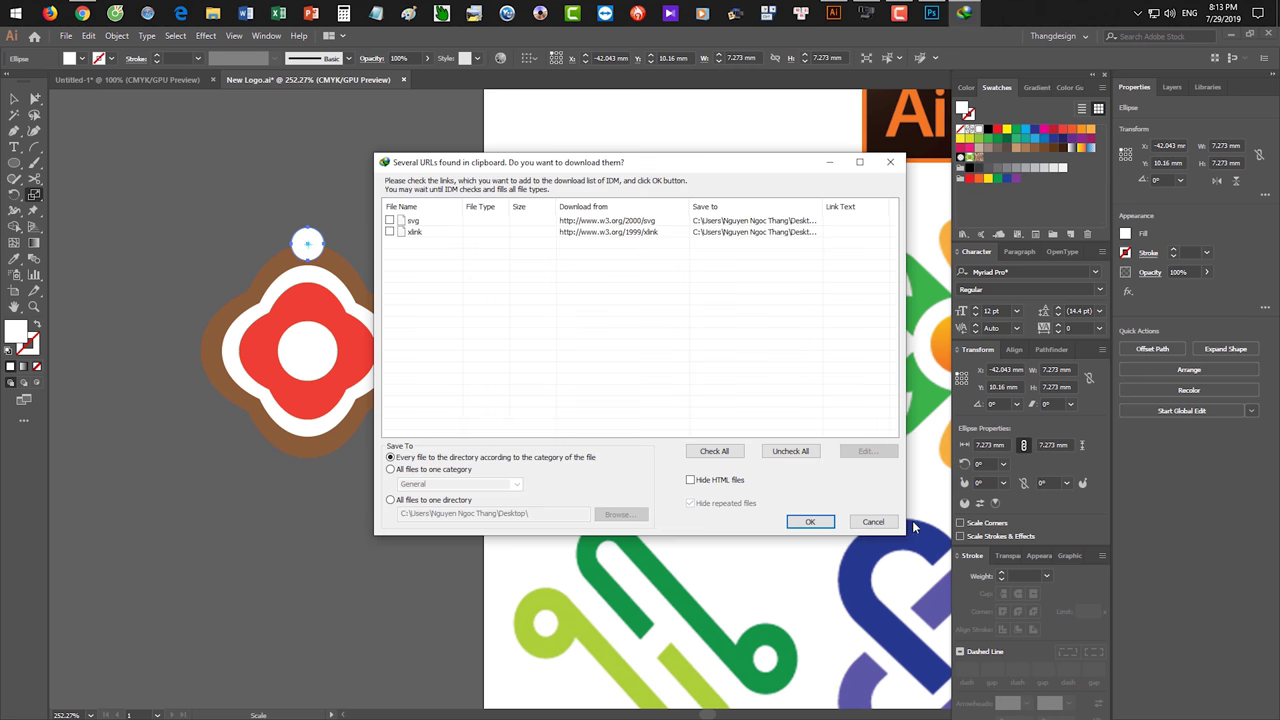
{"action": "left_click", "coordinate": [888, 527]}
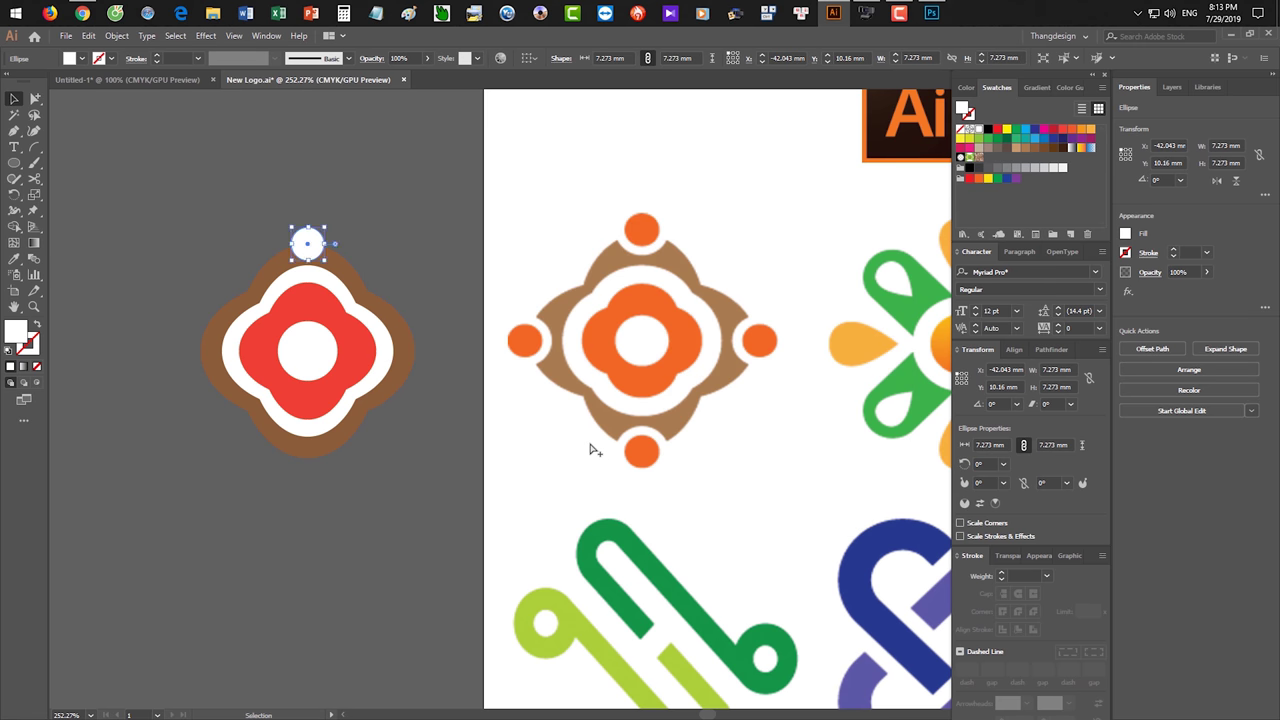
{"action": "key", "text": "s"}
{"action": "key", "text": "Return"}
{"action": "key", "text": "Return"}
{"action": "key", "text": "Return"}
{"action": "type", "text": "90"}
{"action": "key", "text": "Return"}
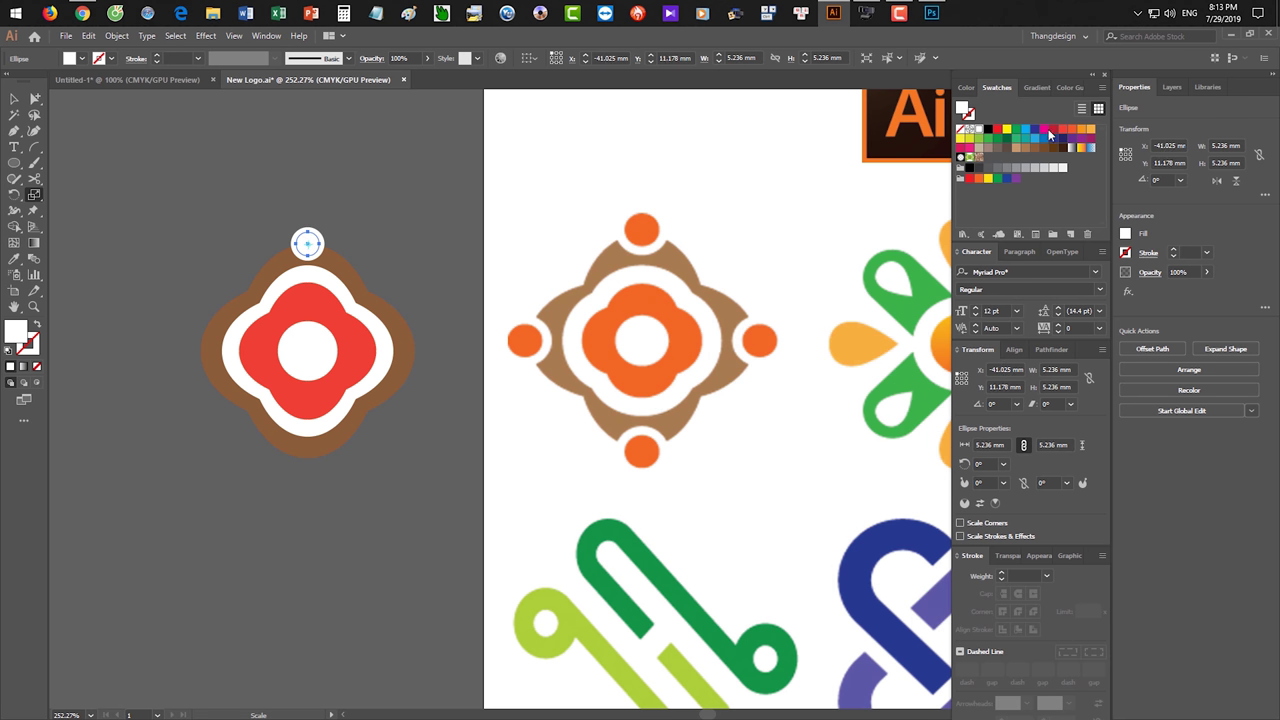
{"action": "left_click", "coordinate": [1070, 134]}
- Rotate copies of the orange dot around the logo centre onto the right, bottom and left lobes
{"action": "key", "text": "v"}
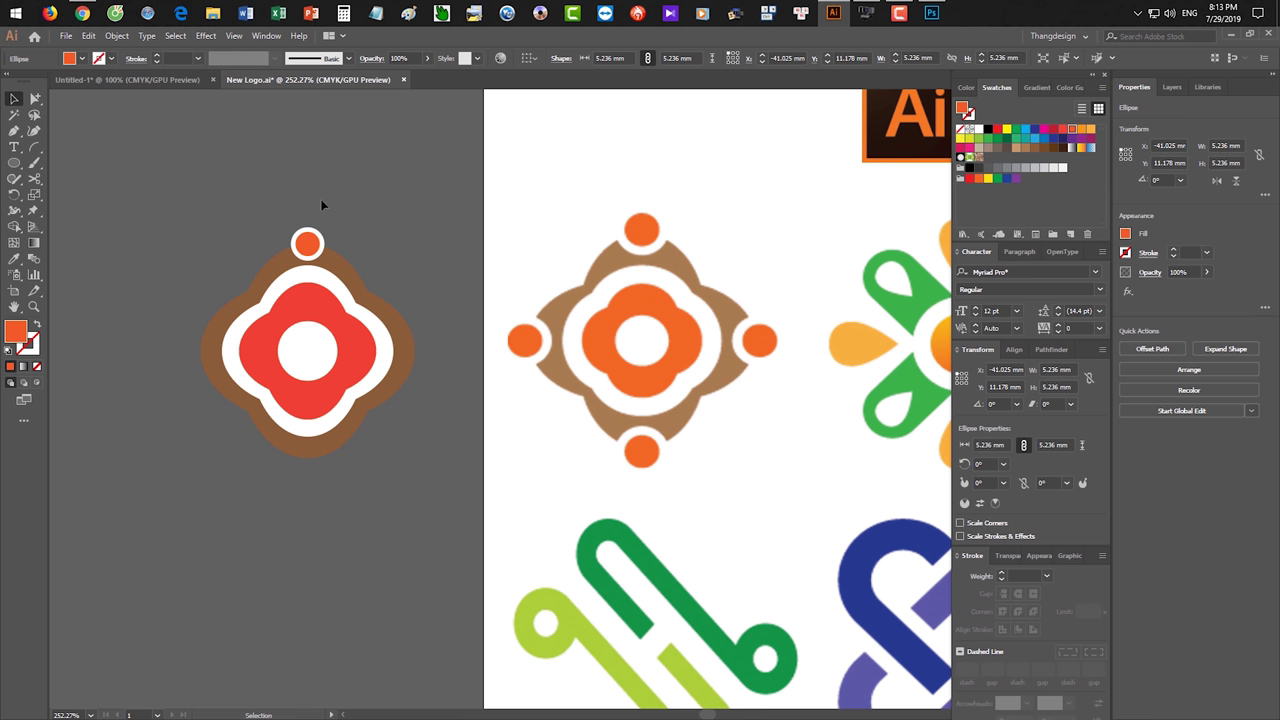
{"action": "left_click", "coordinate": [323, 206]}
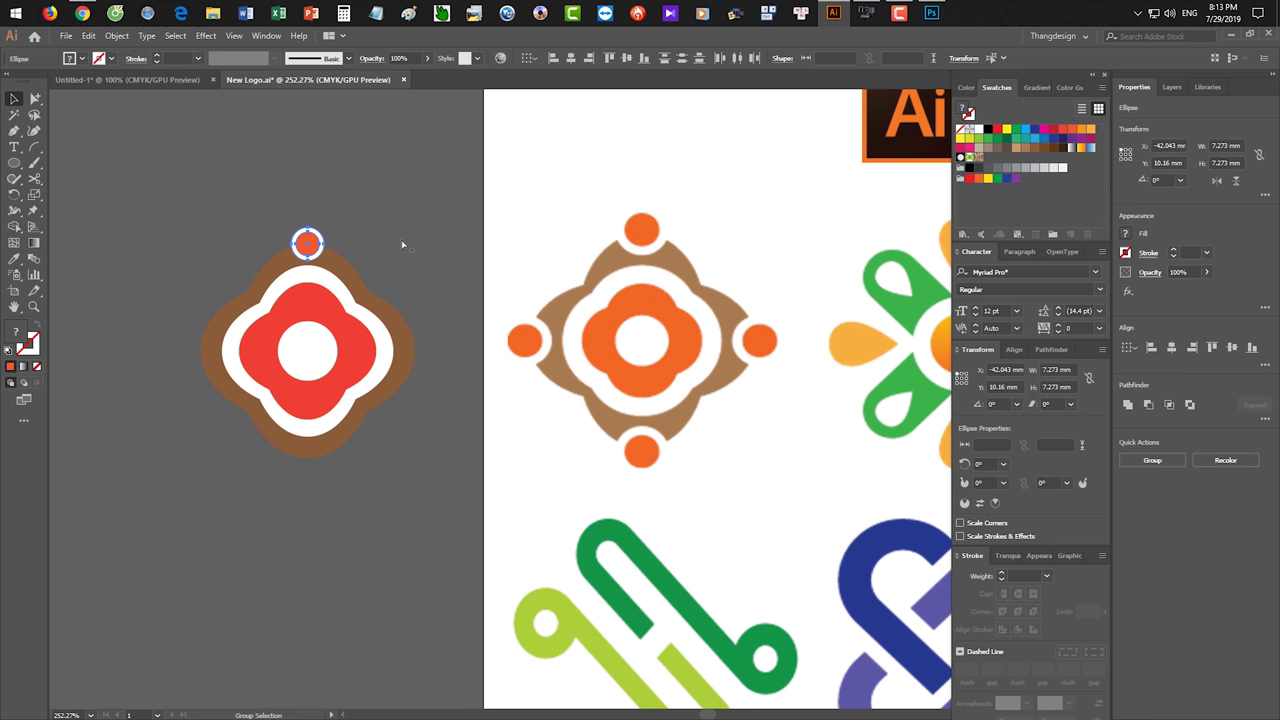
{"action": "left_click", "coordinate": [308, 243]}
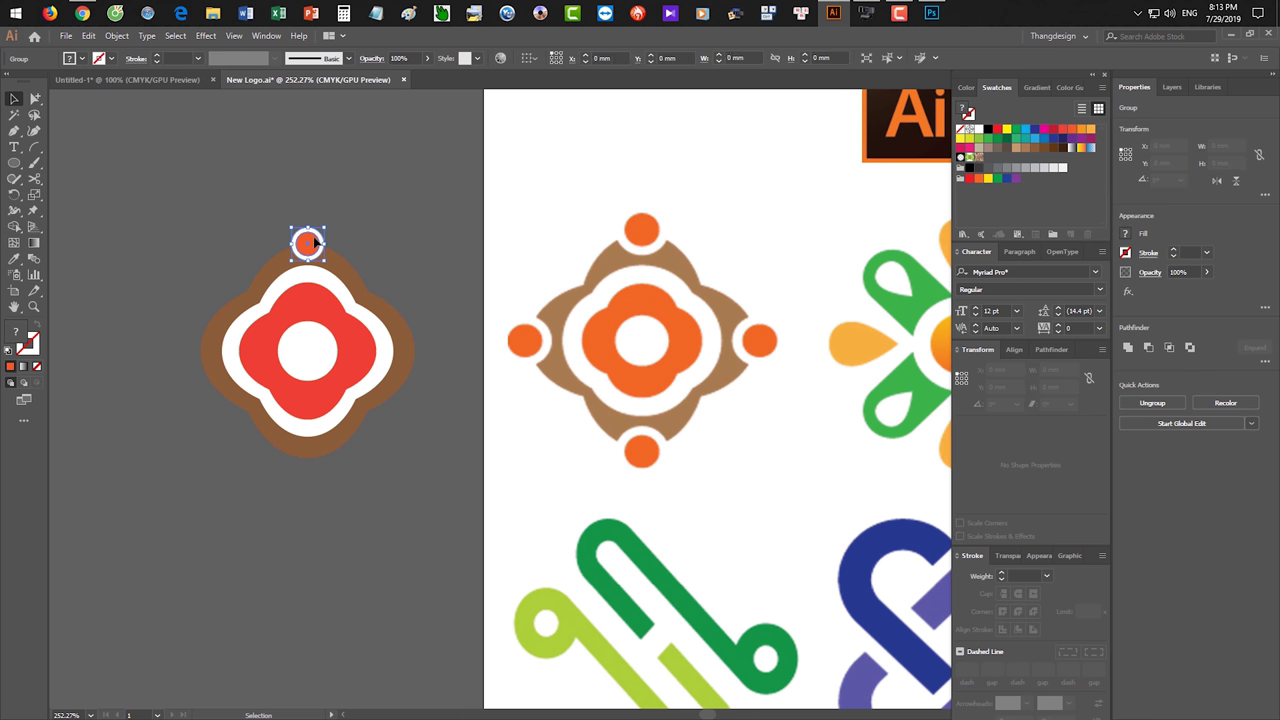
{"action": "key", "text": "r"}
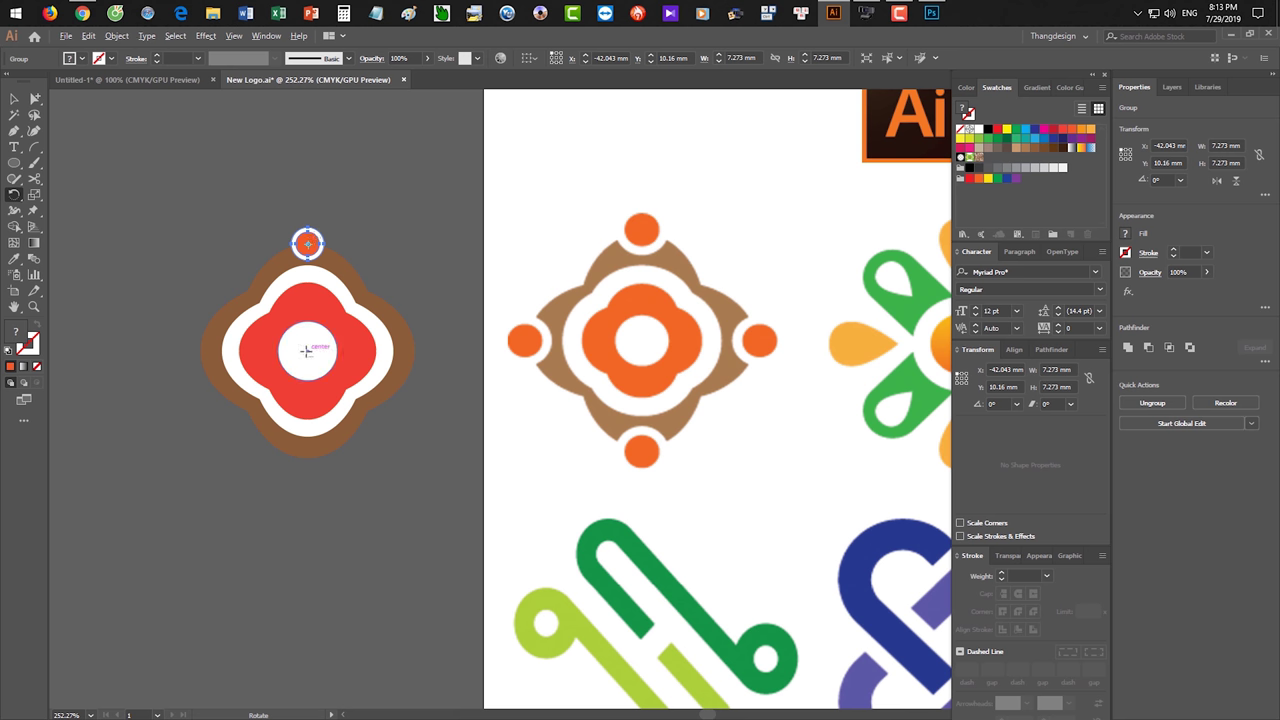
{"action": "left_click", "coordinate": [309, 349], "text": "alt"}
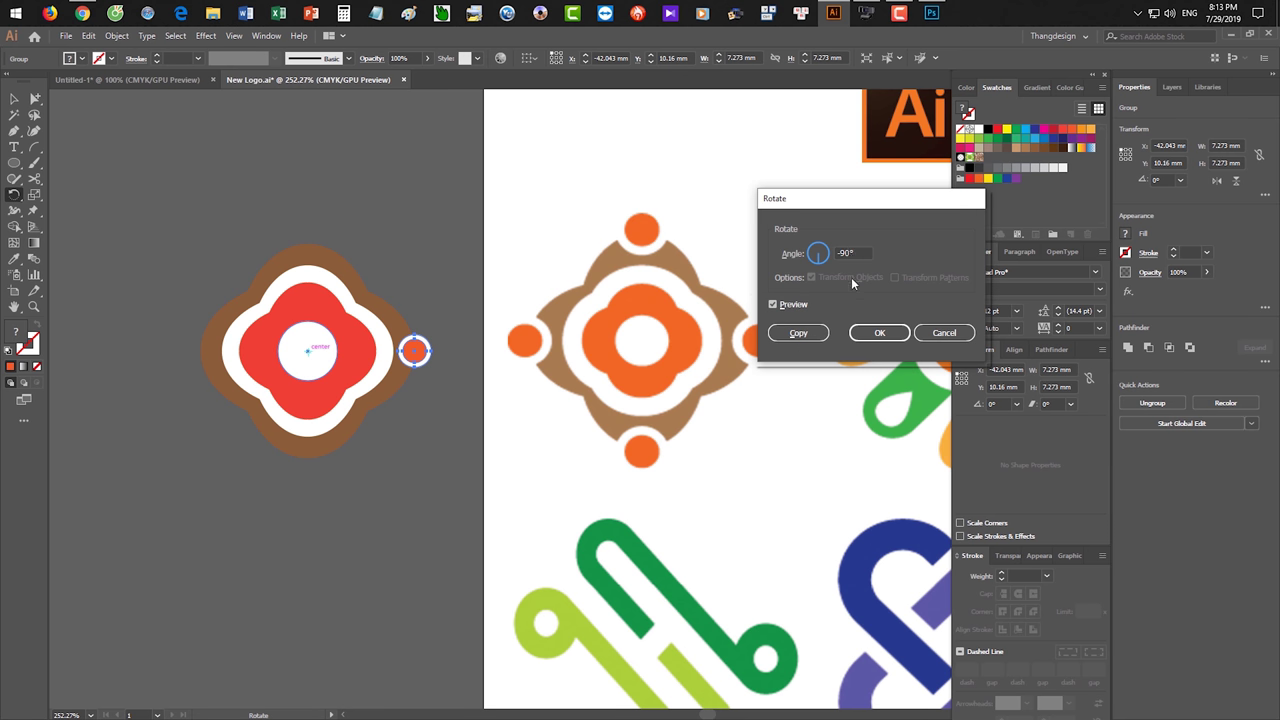
{"action": "left_click", "coordinate": [798, 332]}
{"action": "key", "text": "ctrl+d"}
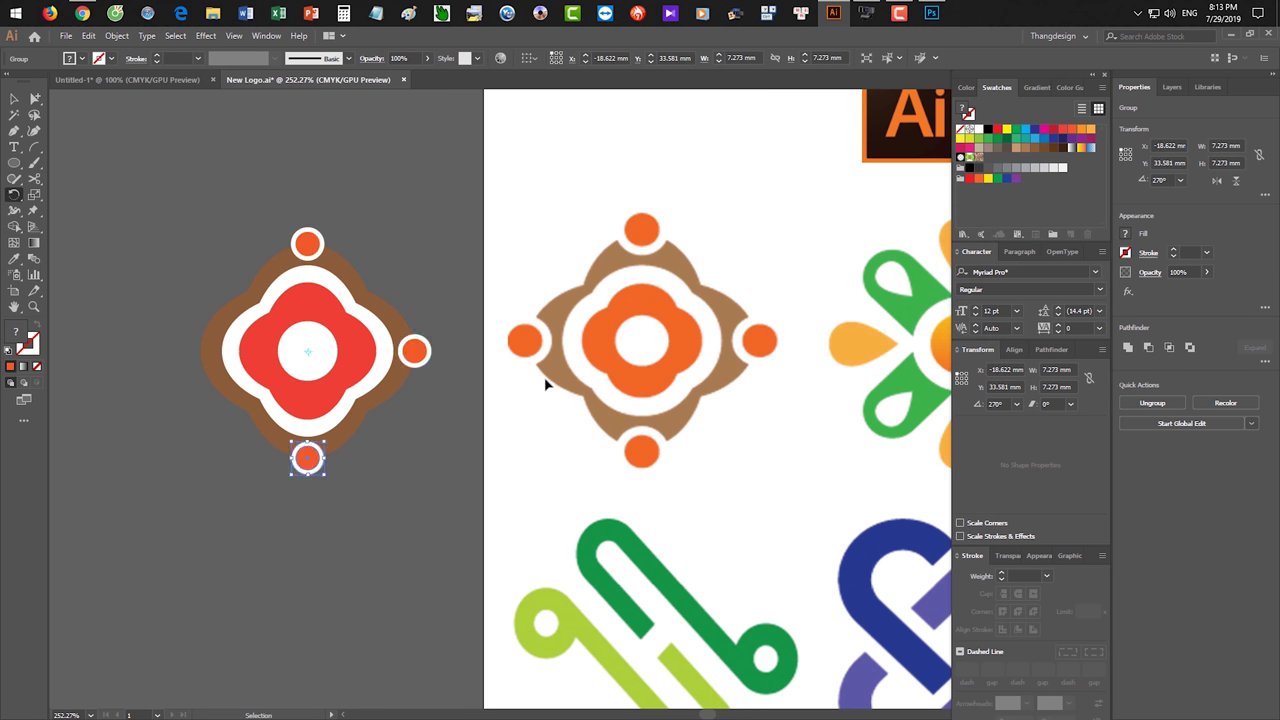
{"action": "key", "text": "ctrl+d"}
{"action": "key", "text": "v"}
{"action": "left_click", "coordinate": [436, 463]}
- Delete the finished brown-and-red logo recreation from beside the artboard
{"action": "mouse_move", "coordinate": [400, 547]}
{"action": "left_mouse_down"}
{"action": "mouse_move", "coordinate": [419, 535]}
{"action": "mouse_move", "coordinate": [368, 545]}
{"action": "left_mouse_up"}
{"action": "key", "text": "ctrl+minus"}
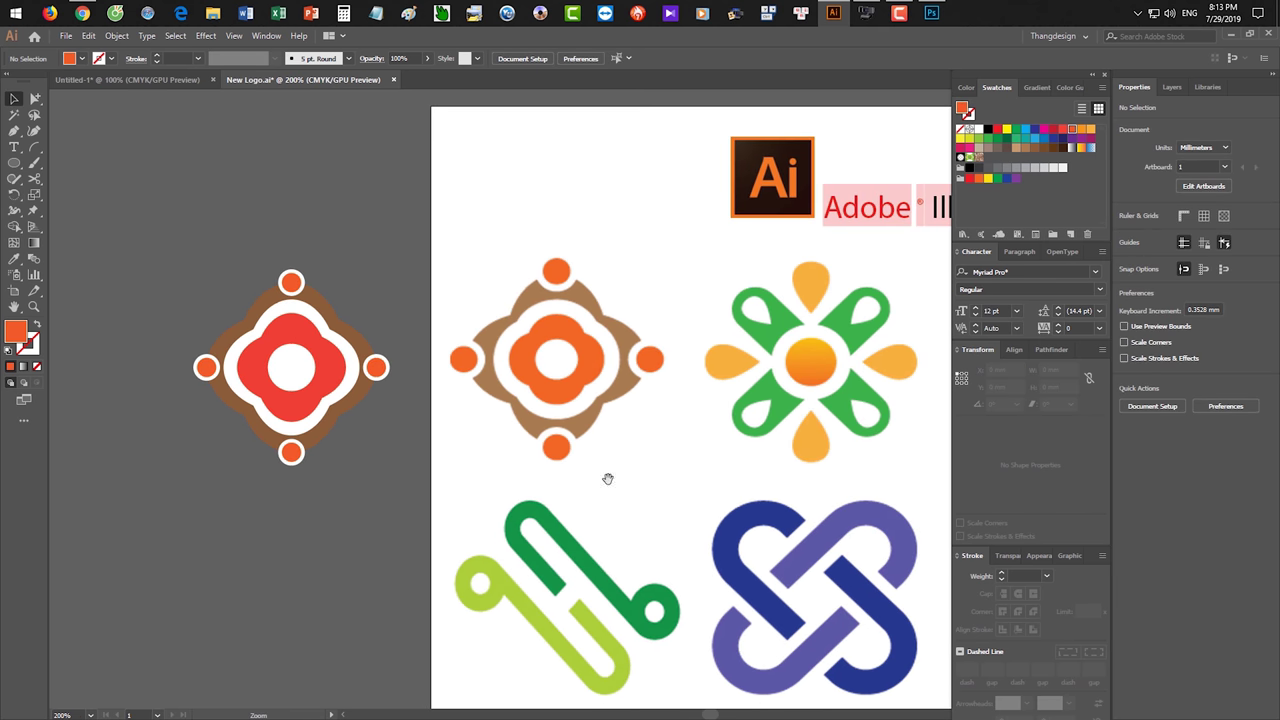
{"action": "left_click_drag", "start_coordinate": [669, 468], "coordinate": [611, 473]}
{"action": "left_click", "coordinate": [181, 359]}
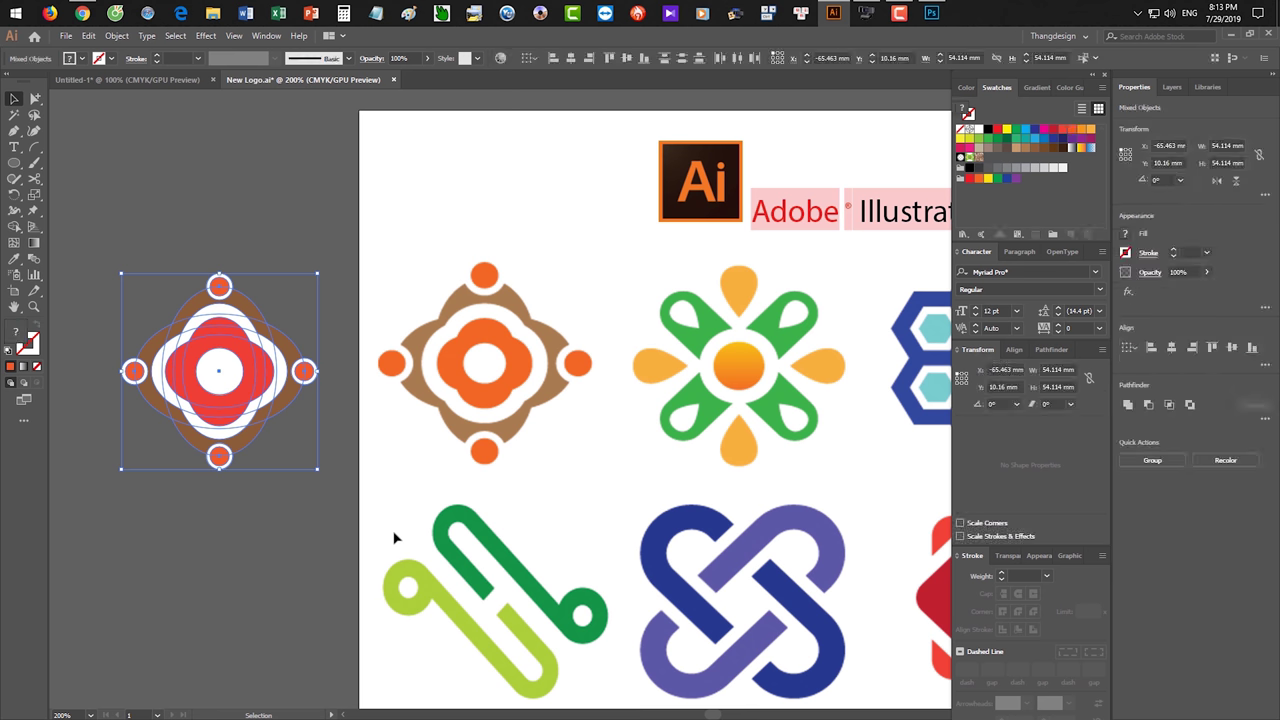
{"action": "key", "text": "Delete"}
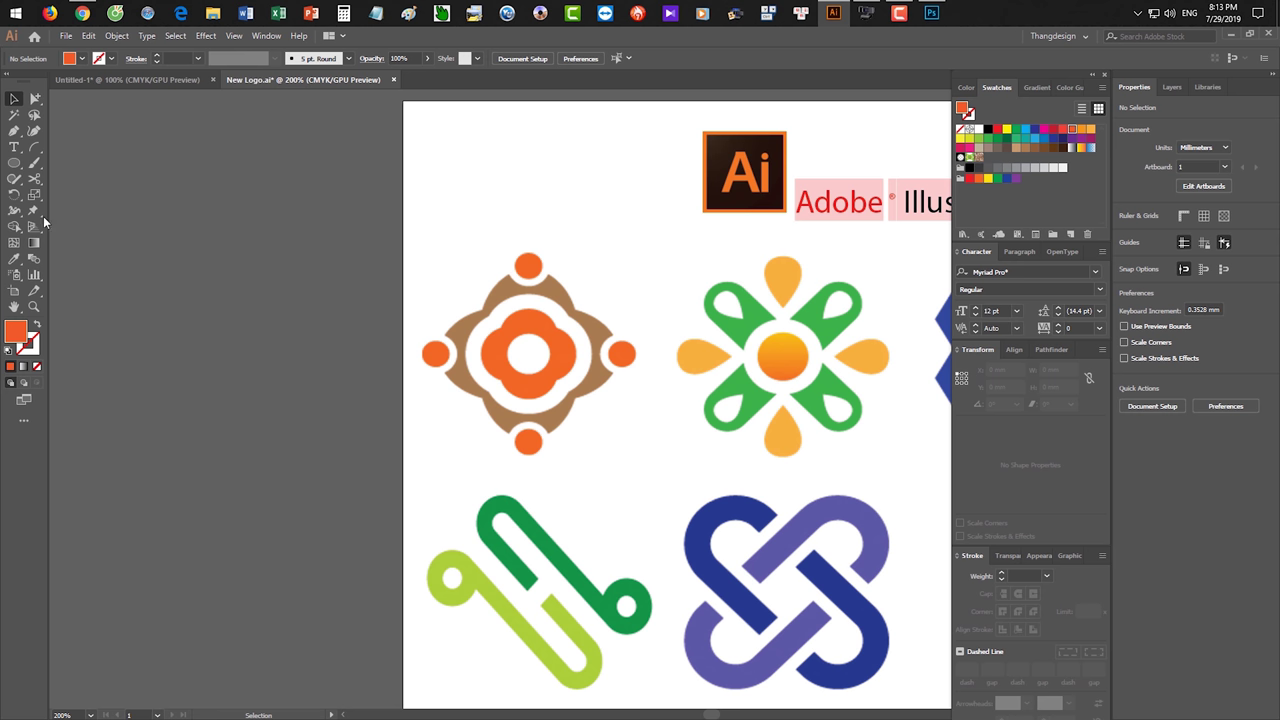
{"action": "left_click_drag", "start_coordinate": [14, 163], "coordinate": [85, 179]}
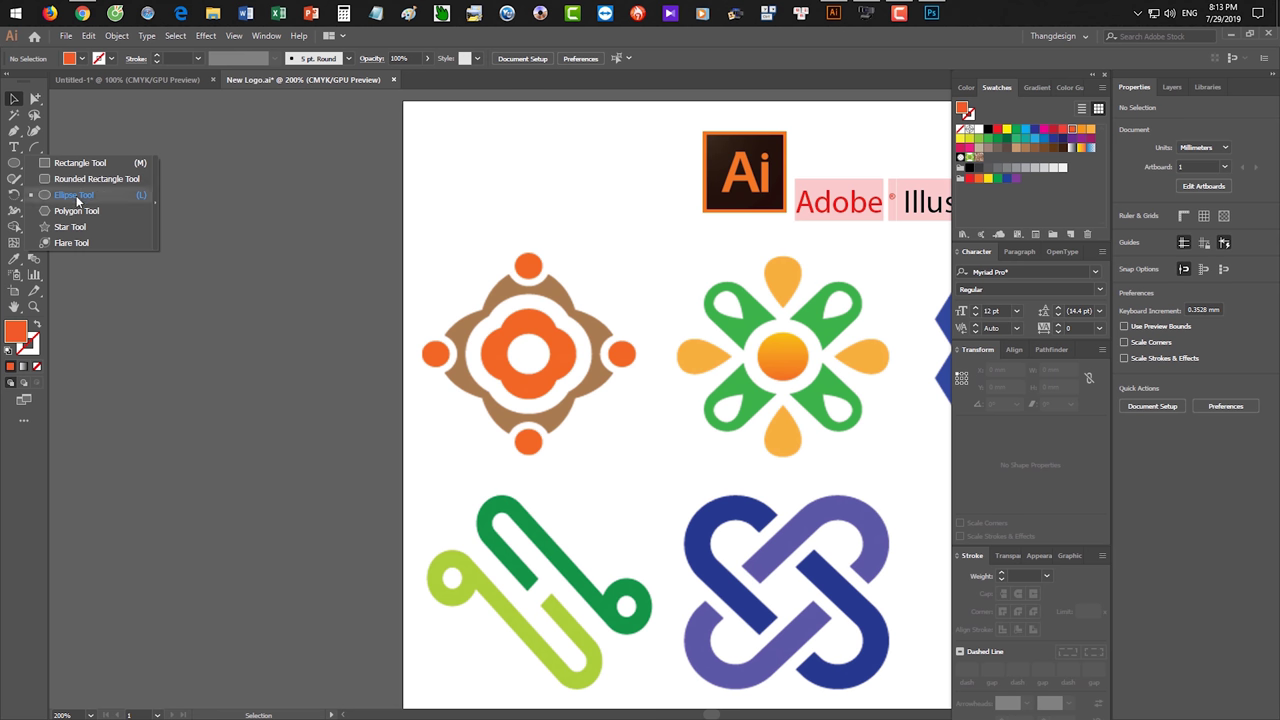
- Draw a 14.725 by 16.934 mm orange ellipse left of the artboard and direct-select its anchors
{"action": "left_click", "coordinate": [77, 195]}
{"action": "left_click_drag", "start_coordinate": [222, 181], "coordinate": [271, 243]}
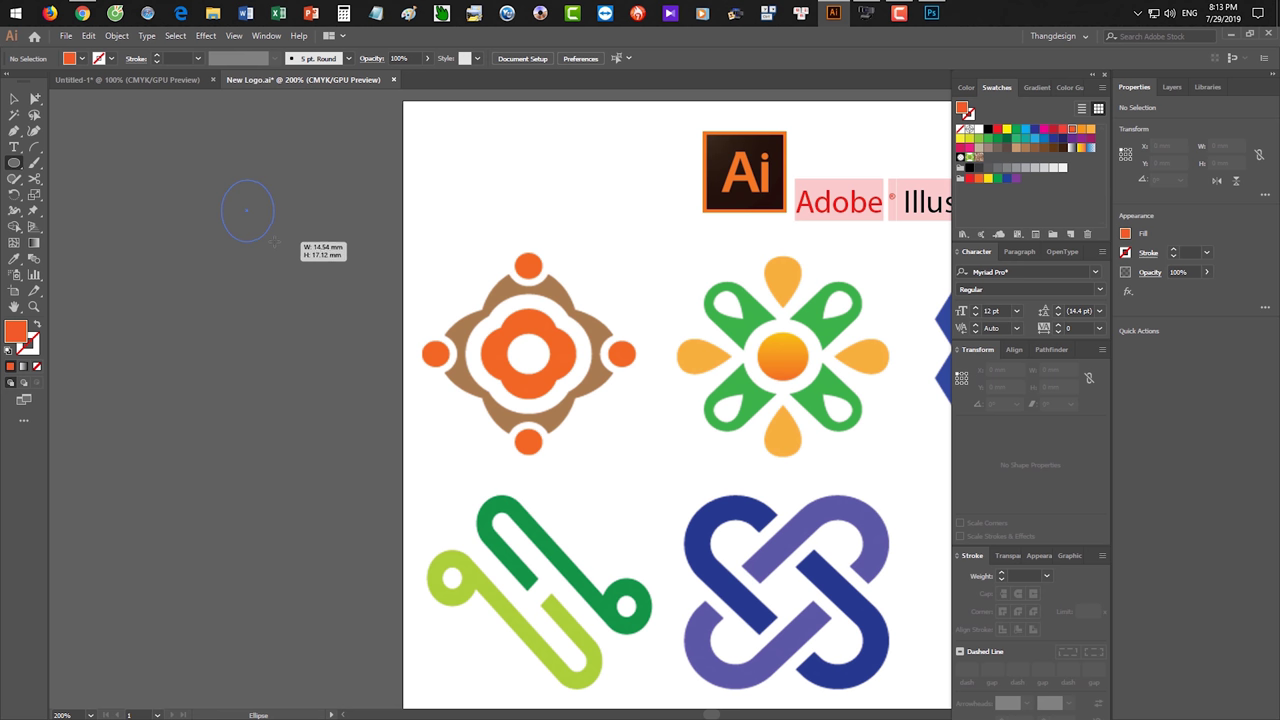
{"action": "left_click_drag", "start_coordinate": [271, 243], "coordinate": [275, 240]}
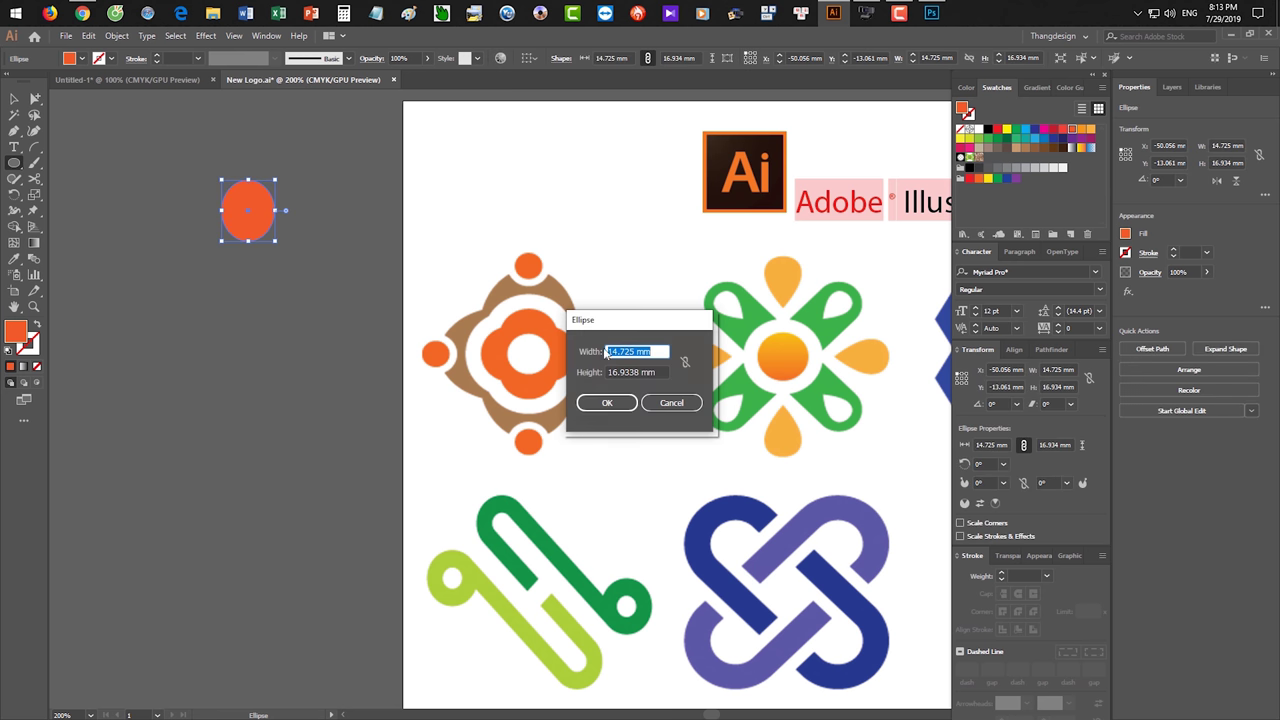
{"action": "left_click", "coordinate": [671, 400]}
{"action": "key", "text": "v"}
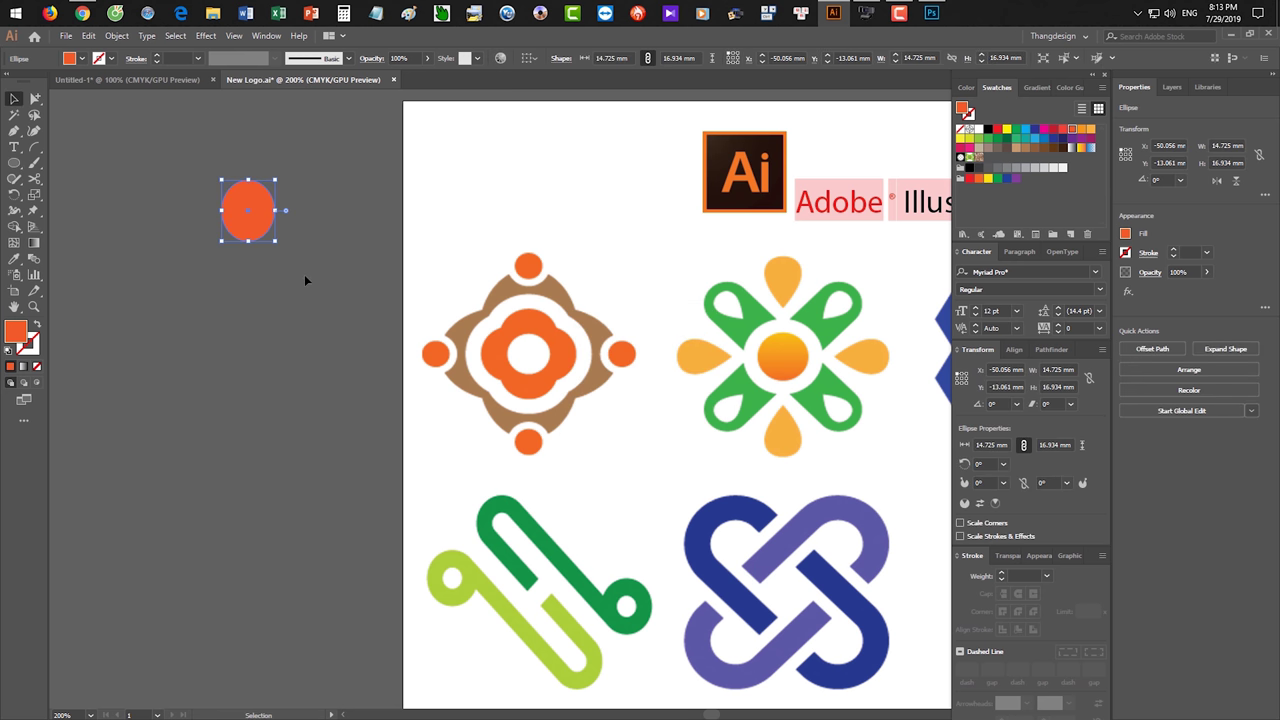
{"action": "left_click", "coordinate": [288, 276]}
{"action": "scroll", "coordinate": [255, 248], "scroll_direction": "up", "scroll_amount": 2}
{"action": "left_click", "coordinate": [34, 98]}
{"action": "left_click", "coordinate": [244, 238]}
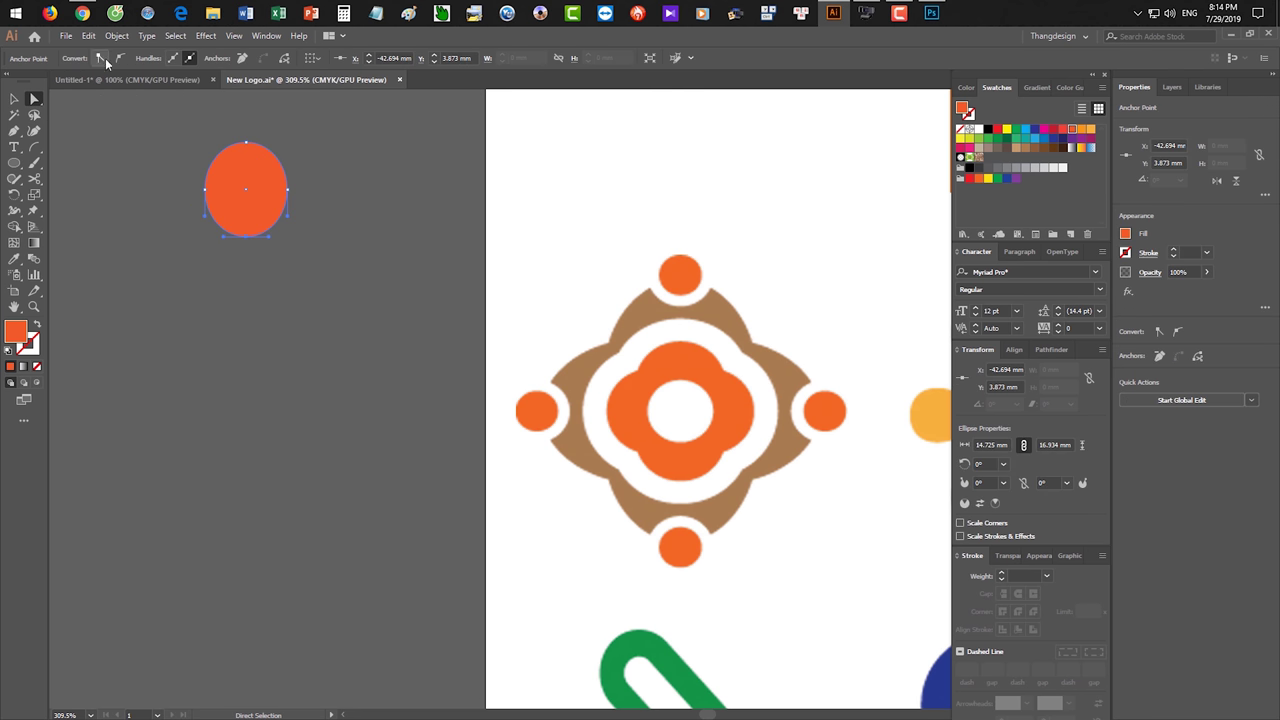
{"action": "left_click", "coordinate": [931, 13]}
- Paste the screenshot into Photoshop and mark the Convert to corner option and tooltip in red
{"action": "key", "text": "ctrl+v"}
{"action": "key", "text": "ctrl+0"}
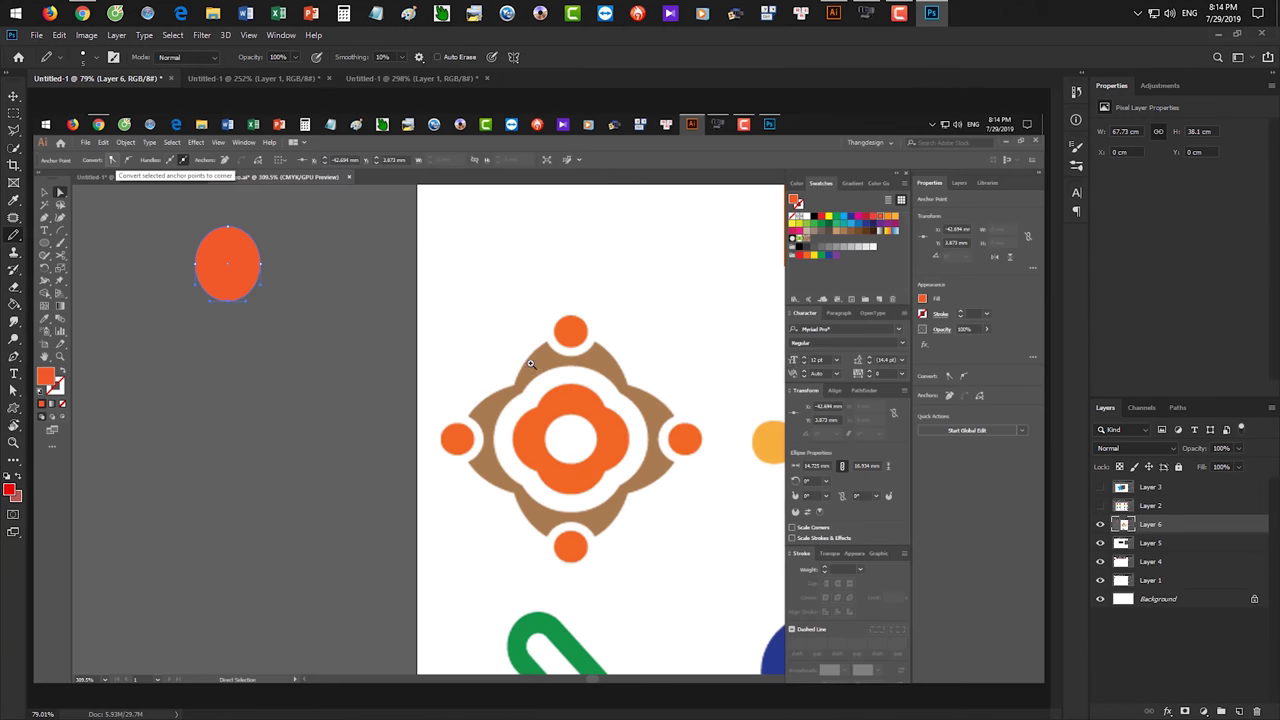
{"action": "scroll", "coordinate": [129, 166], "scroll_direction": "up", "scroll_amount": 3}
{"action": "scroll", "coordinate": [129, 166], "scroll_direction": "up", "scroll_amount": 2}
{"action": "scroll", "coordinate": [129, 166], "scroll_direction": "up", "scroll_amount": 2}
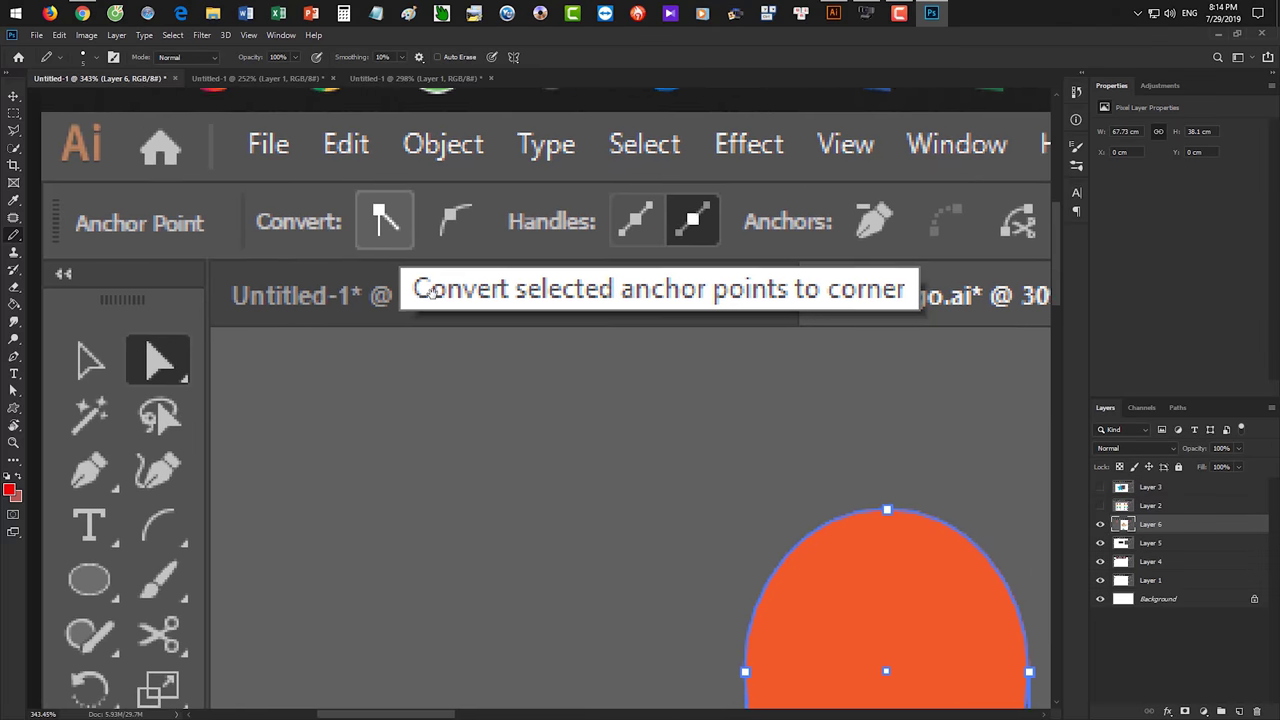
{"action": "scroll", "coordinate": [129, 166], "scroll_direction": "up", "scroll_amount": 1}
{"action": "left_click_drag", "start_coordinate": [253, 247], "coordinate": [330, 247]}
{"action": "left_click", "coordinate": [310, 189]}
{"action": "mouse_move", "coordinate": [314, 196]}
{"action": "left_mouse_down"}
{"action": "mouse_move", "coordinate": [340, 205]}
{"action": "mouse_move", "coordinate": [326, 240]}
{"action": "left_mouse_up"}
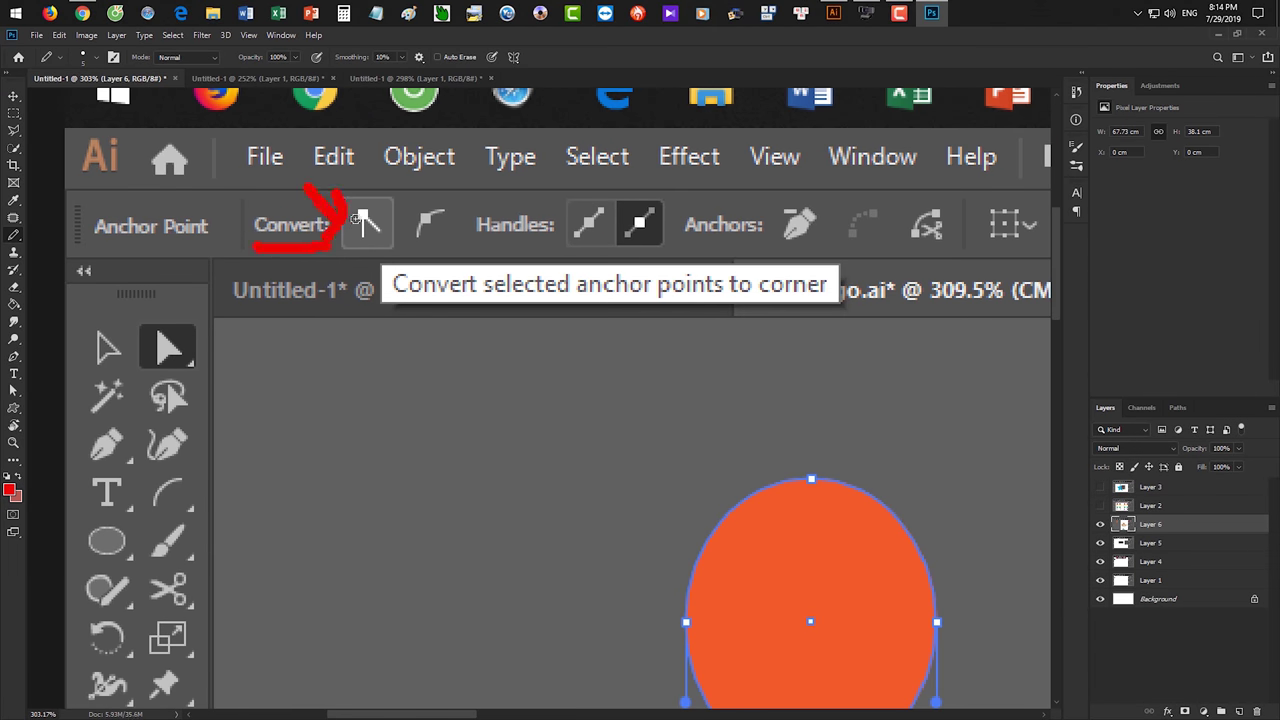
{"action": "left_click_drag", "start_coordinate": [404, 325], "coordinate": [834, 327]}
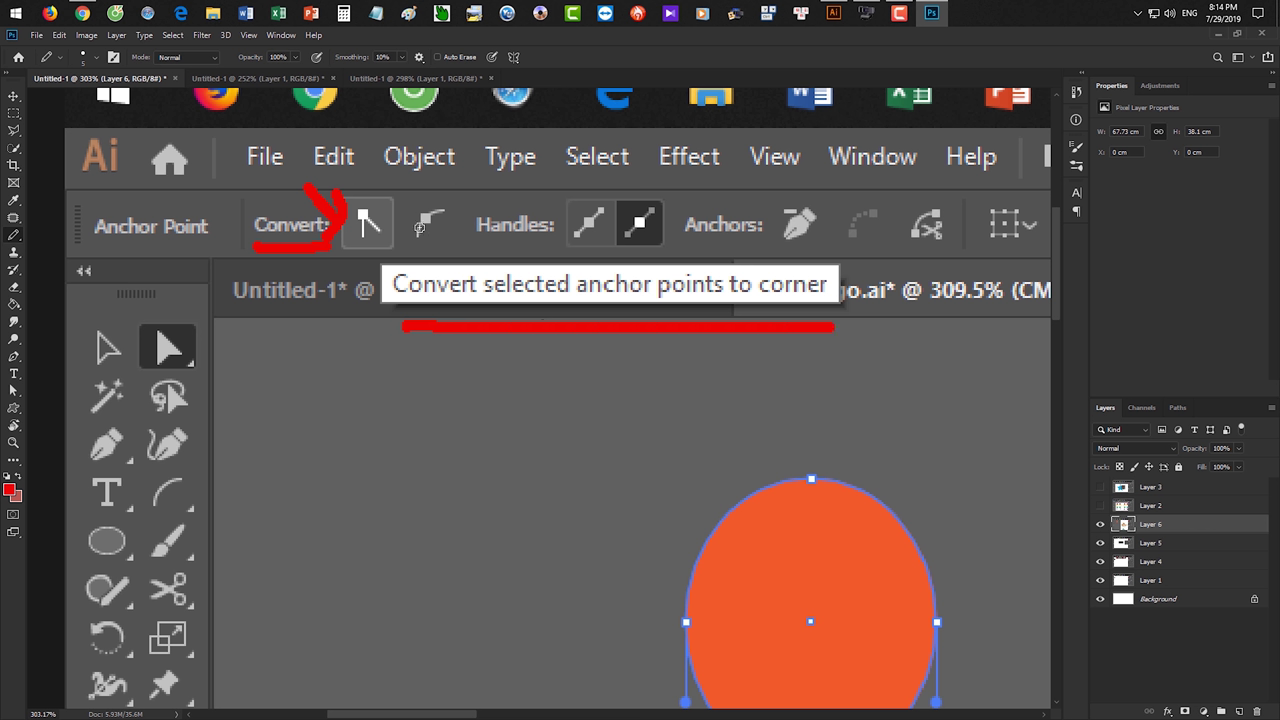
{"action": "left_click_drag", "start_coordinate": [405, 207], "coordinate": [452, 189]}
{"action": "left_click", "coordinate": [833, 13]}
- Convert the ellipse's bottom anchor to a corner and pull it down into a teardrop point
{"action": "left_click_drag", "start_coordinate": [301, 243], "coordinate": [435, 408]}
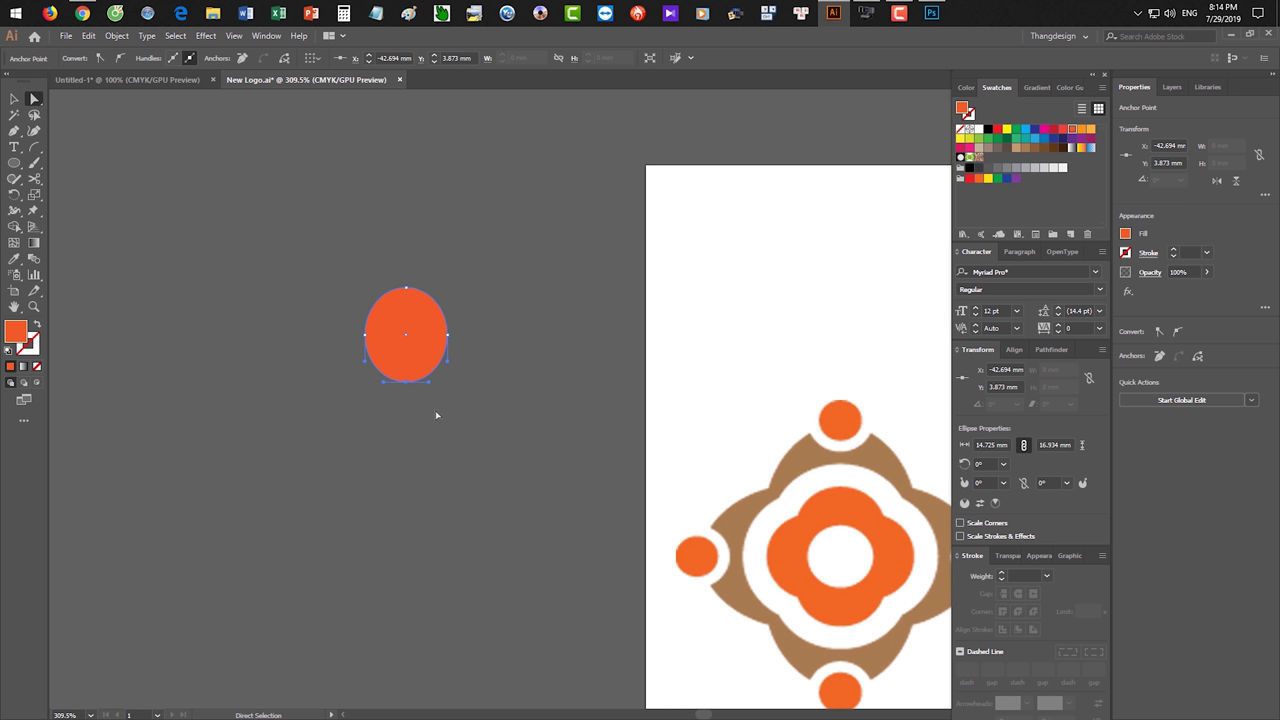
{"action": "left_click", "coordinate": [411, 397]}
{"action": "left_click", "coordinate": [405, 381]}
{"action": "left_click", "coordinate": [102, 58]}
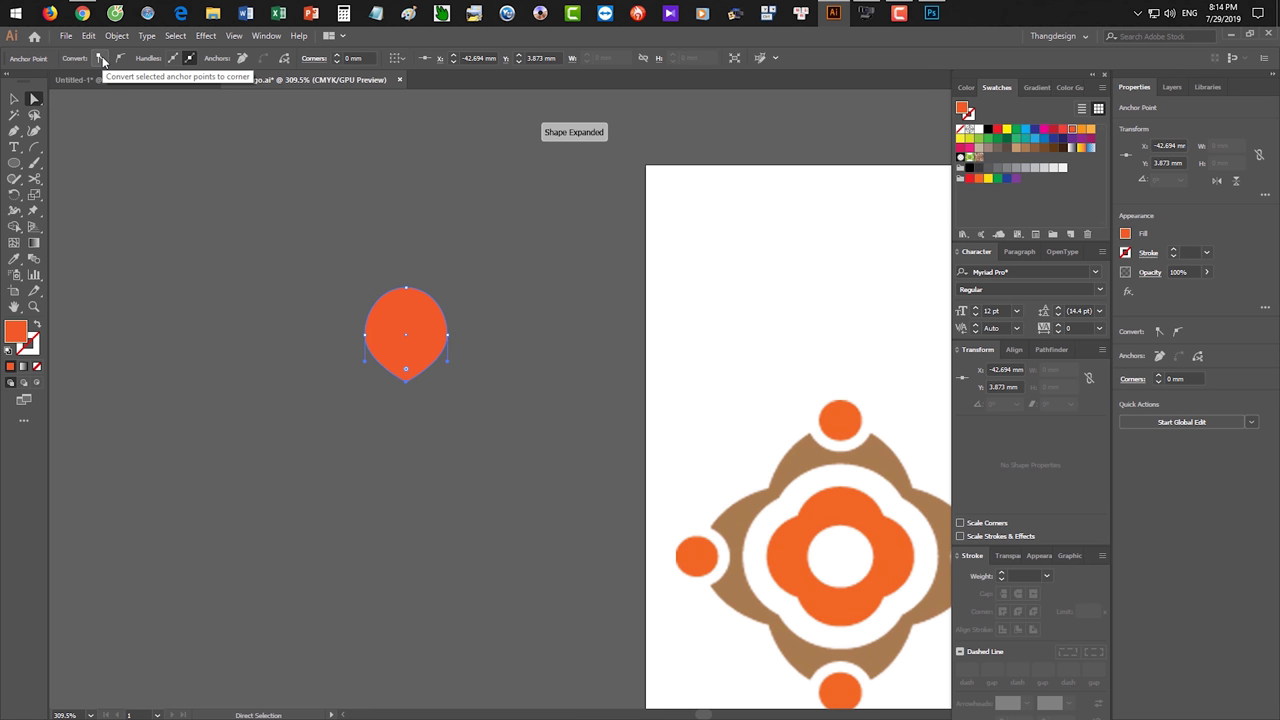
{"action": "left_click", "coordinate": [119, 58]}
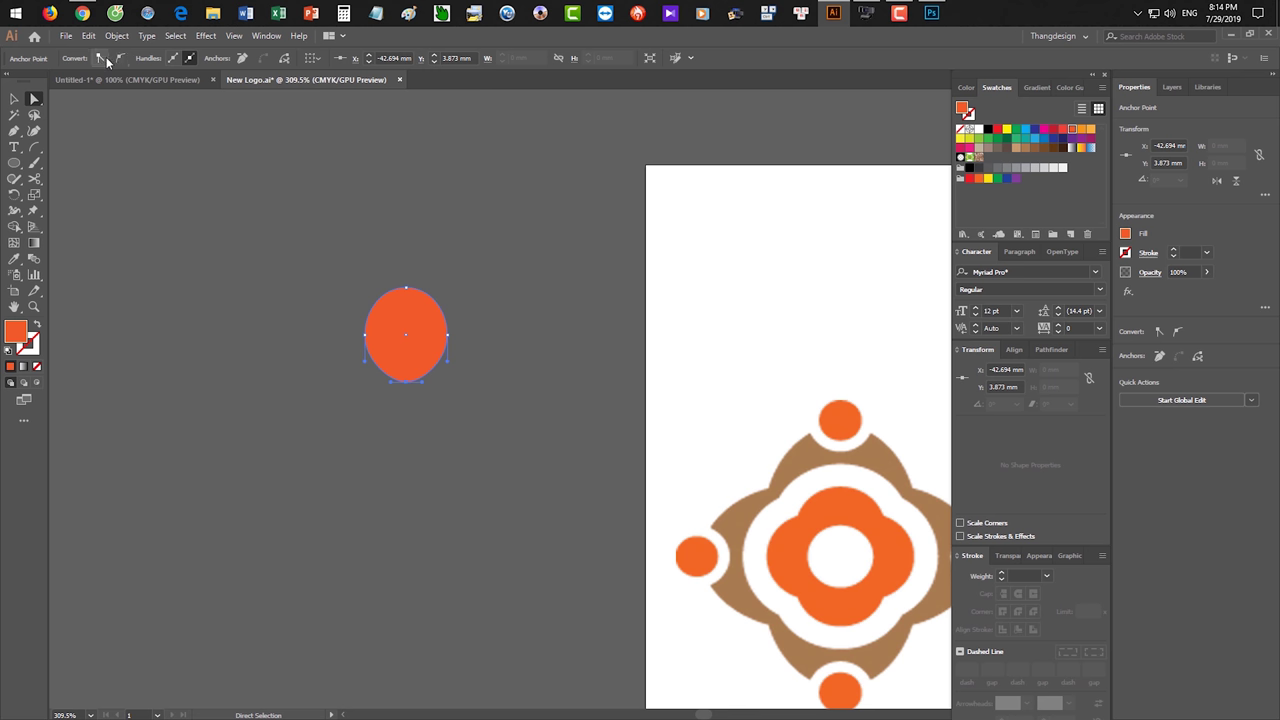
{"action": "left_click", "coordinate": [100, 58]}
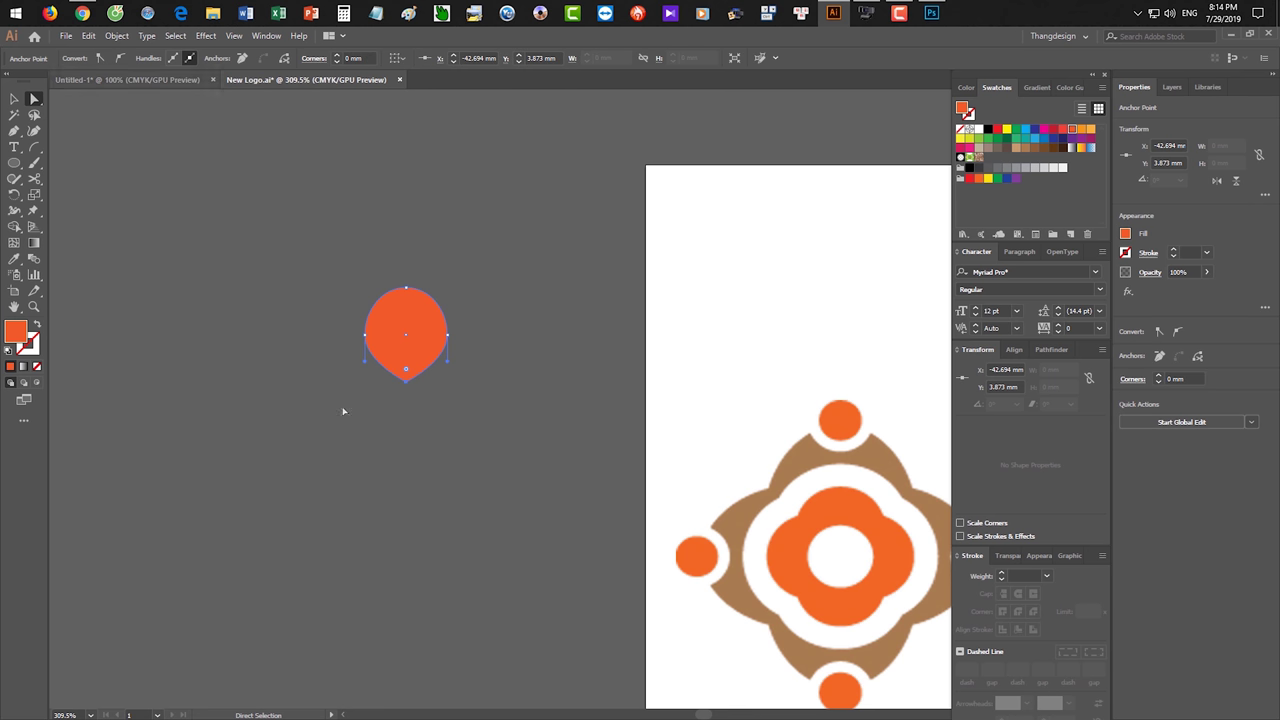
{"action": "key", "text": "shift+Down"}
{"action": "key", "text": "shift+Down"}
{"action": "key", "text": "Down"}
{"action": "key", "text": "Down"}
{"action": "key", "text": "v"}
{"action": "key", "text": "ctrl+minus"}
{"action": "left_click", "coordinate": [410, 406]}
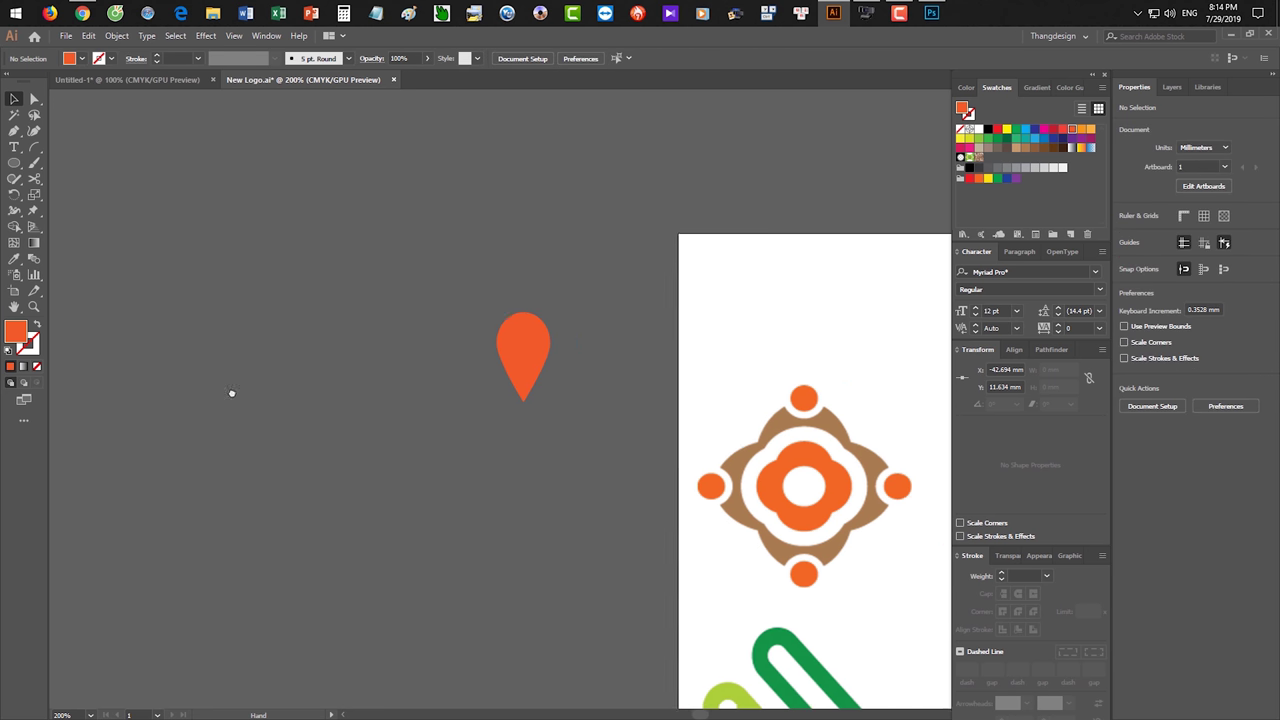
{"action": "scroll", "coordinate": [333, 494], "scroll_direction": "right", "scroll_amount": 5}
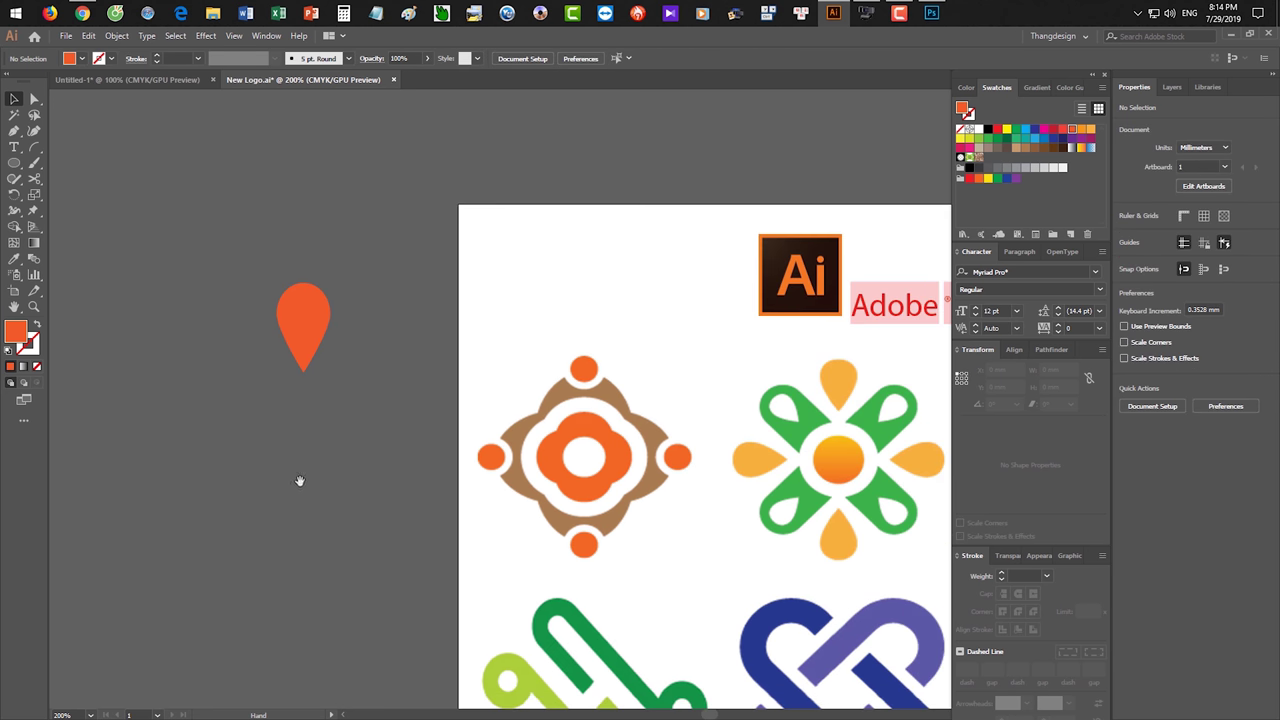
{"action": "left_click_drag", "start_coordinate": [299, 481], "coordinate": [397, 489]}
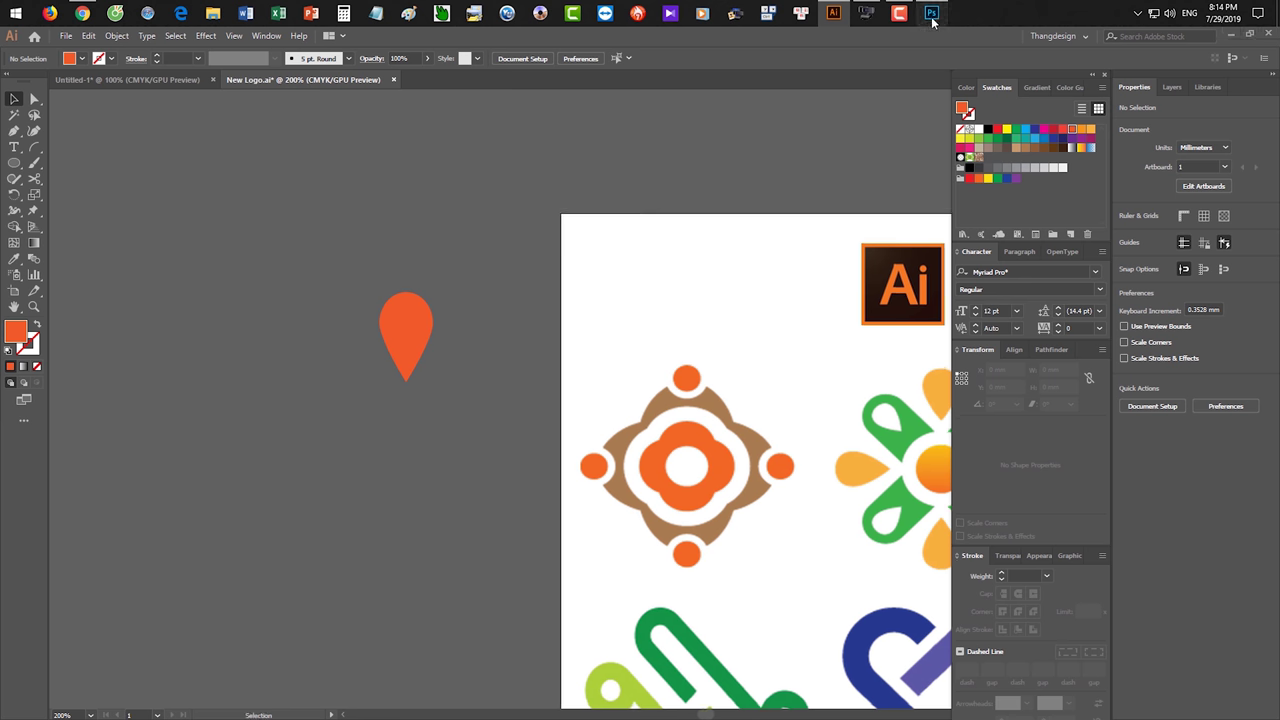
- Circle the Convert label in red on the Photoshop screenshot
{"action": "left_click", "coordinate": [931, 12]}
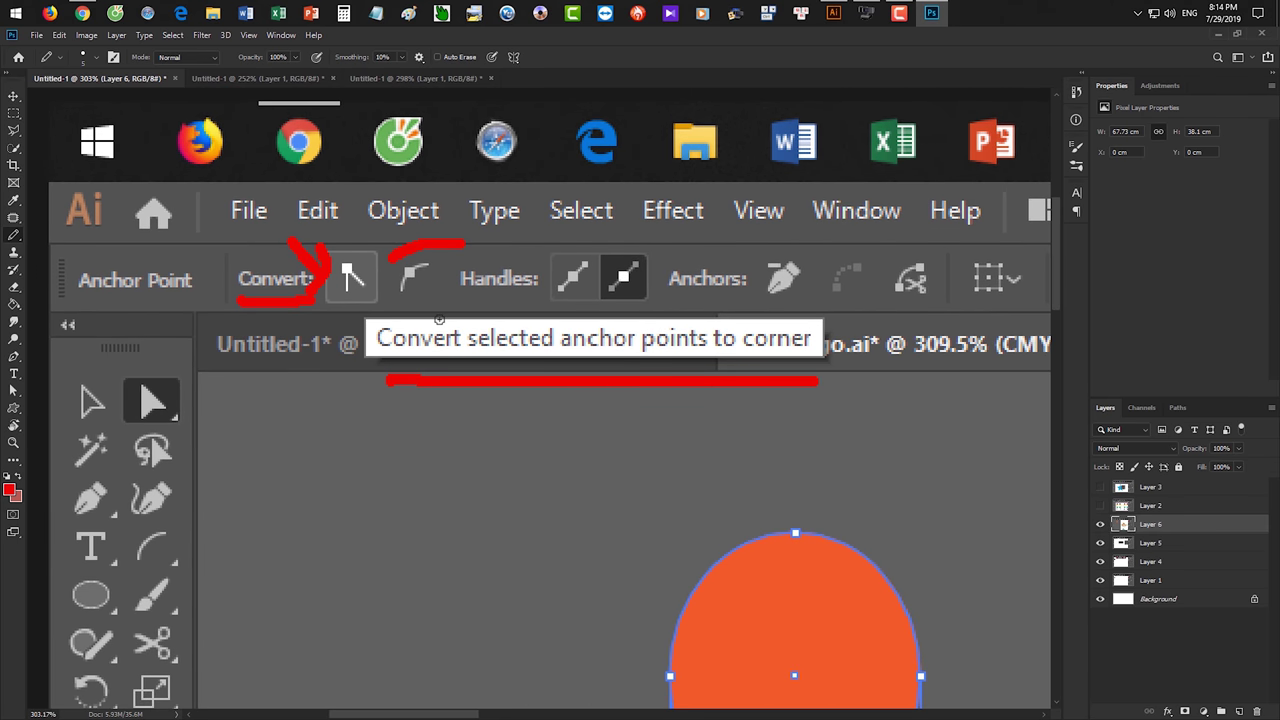
{"action": "mouse_move", "coordinate": [282, 234]}
{"action": "left_mouse_down"}
{"action": "mouse_move", "coordinate": [331, 352]}
{"action": "mouse_move", "coordinate": [373, 255]}
{"action": "mouse_move", "coordinate": [357, 215]}
{"action": "left_mouse_up"}
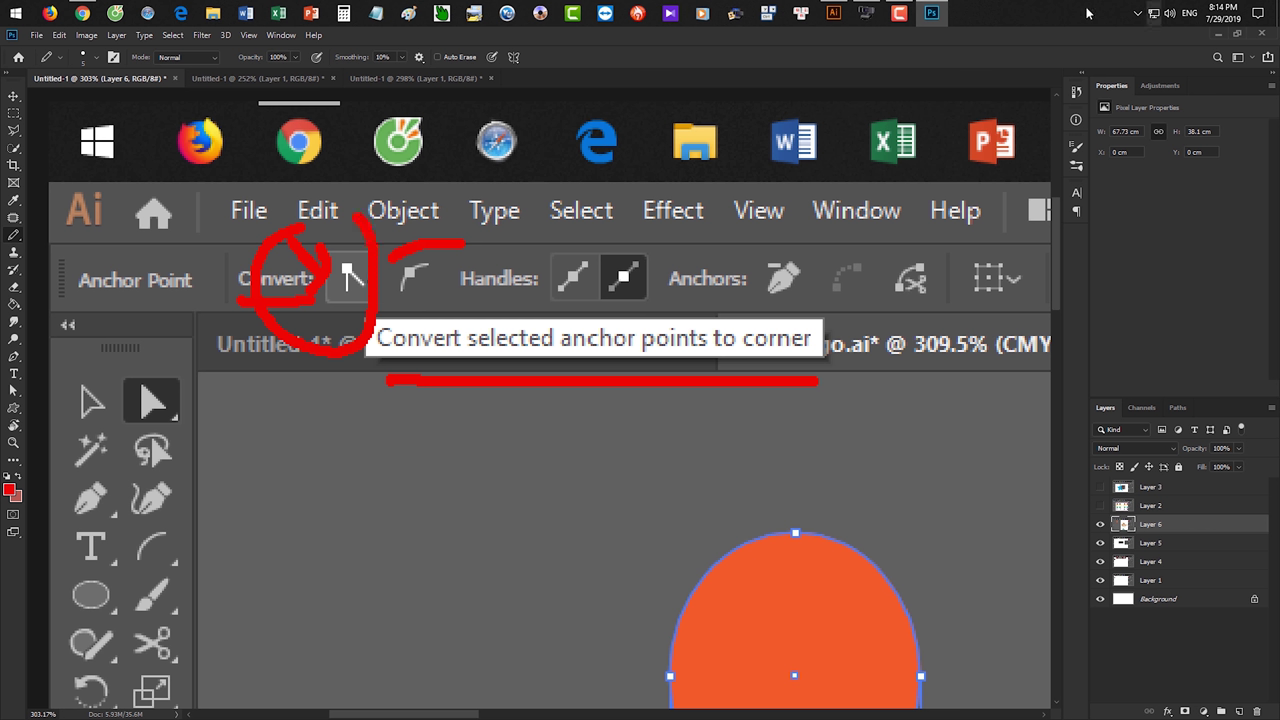
{"action": "left_click", "coordinate": [833, 12]}
- Move the orange teardrop up and left of the artboard beside the reference logos
{"action": "scroll", "coordinate": [562, 381], "scroll_direction": "down", "scroll_amount": 3}
{"action": "mouse_move", "coordinate": [437, 357]}
{"action": "left_mouse_down"}
{"action": "mouse_move", "coordinate": [466, 329]}
{"action": "mouse_move", "coordinate": [337, 270]}
{"action": "left_mouse_up"}
{"action": "scroll", "coordinate": [409, 320], "scroll_direction": "down", "scroll_amount": 2}
{"action": "scroll", "coordinate": [449, 341], "scroll_direction": "down", "scroll_amount": 1}
{"action": "left_click", "coordinate": [406, 337]}
{"action": "left_click_drag", "start_coordinate": [406, 337], "coordinate": [458, 345]}
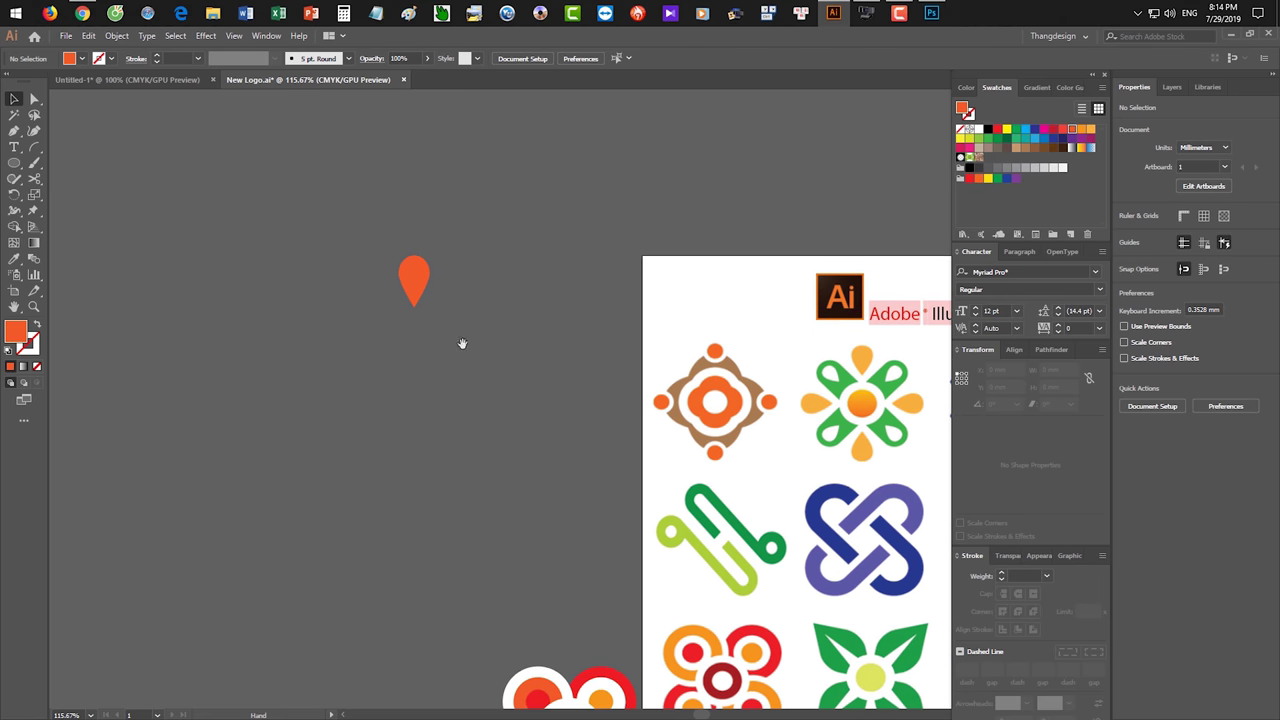
- Draw a white circle about 29.4 mm across just below the orange teardrop
{"action": "scroll", "coordinate": [466, 338], "scroll_direction": "up", "scroll_amount": 2}
{"action": "scroll", "coordinate": [420, 330], "scroll_direction": "up", "scroll_amount": 1}
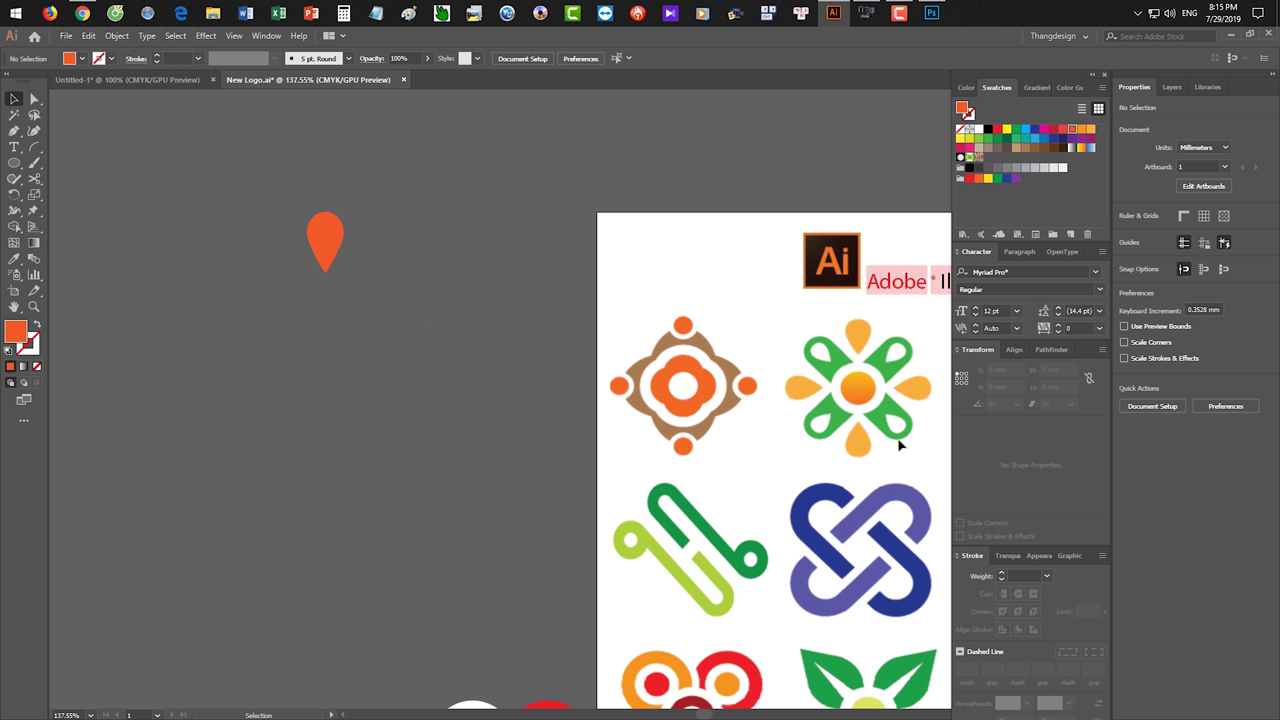
{"action": "left_click_drag", "start_coordinate": [290, 228], "coordinate": [374, 281]}
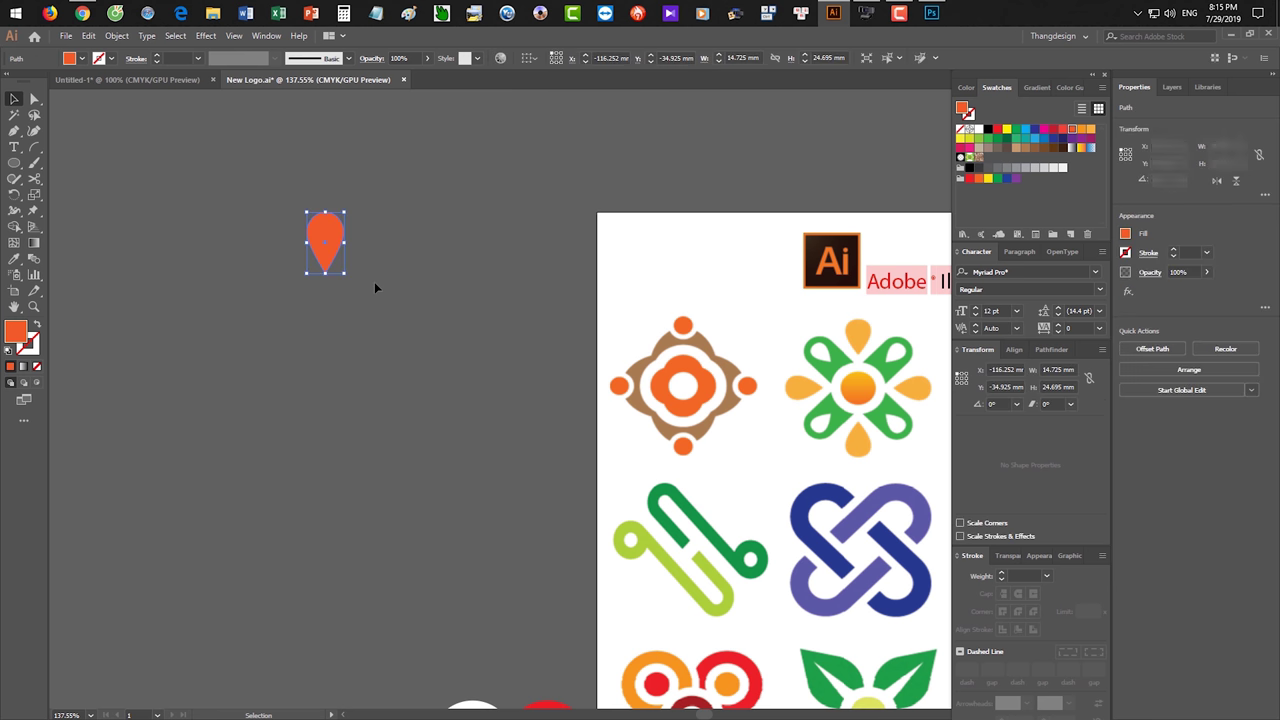
{"action": "left_click", "coordinate": [410, 334]}
{"action": "left_click", "coordinate": [14, 162]}
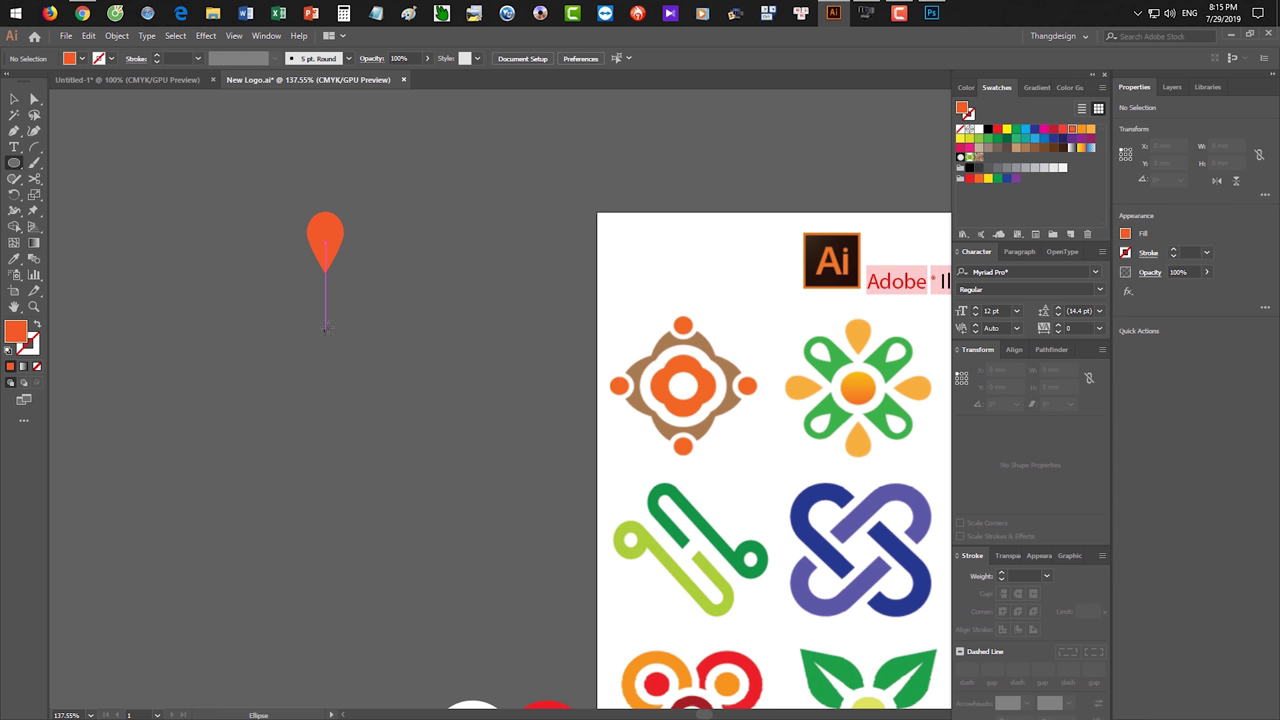
{"action": "left_click_drag", "start_coordinate": [384, 248], "coordinate": [426, 258]}
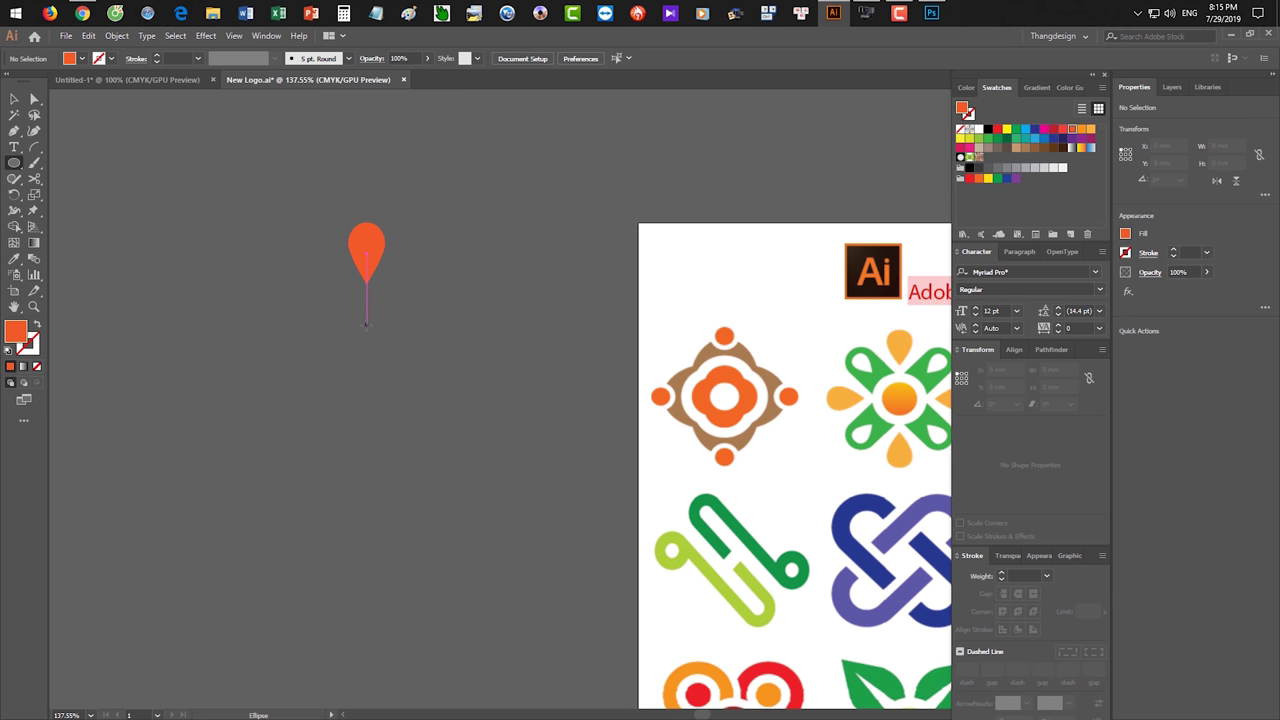
{"action": "left_click_drag", "start_coordinate": [366, 335], "coordinate": [401, 301]}
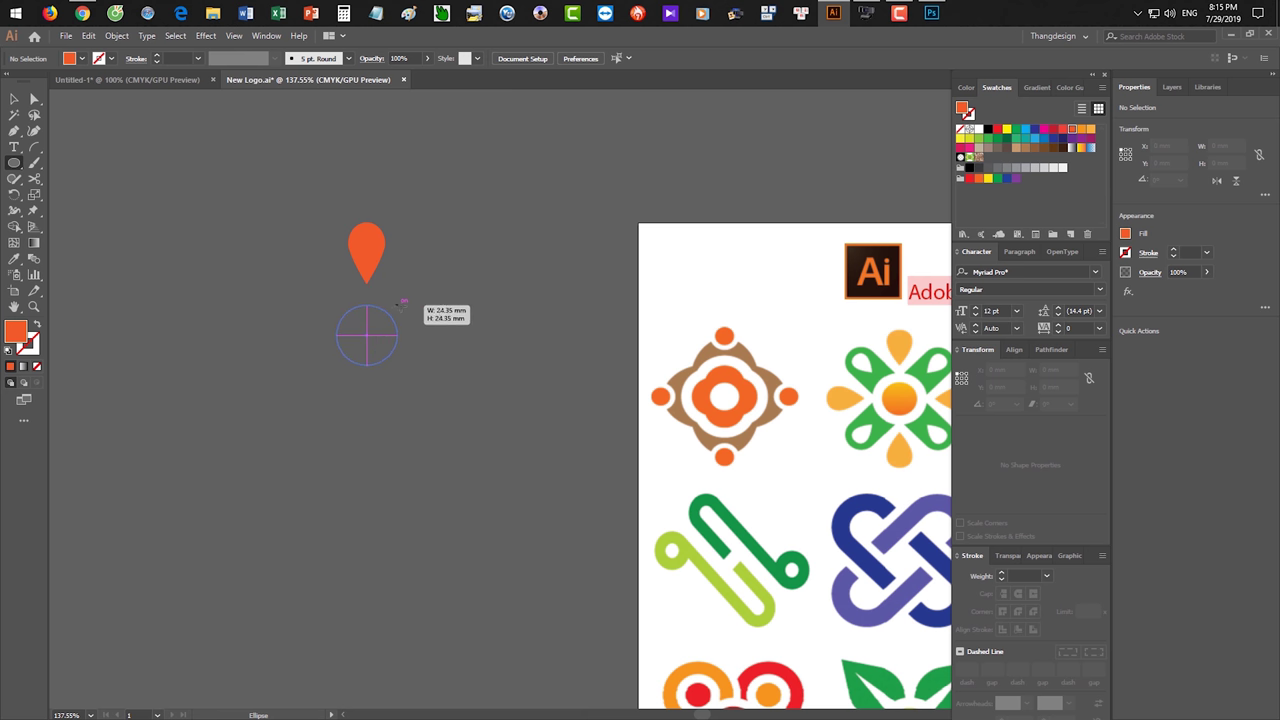
{"action": "left_click_drag", "start_coordinate": [401, 301], "coordinate": [404, 298]}
{"action": "left_click", "coordinate": [971, 130]}
{"action": "key", "text": "v"}
- Add a smaller copy of about 17.66 mm centred inside it, filled orange
{"action": "key", "text": "ctrl+c"}
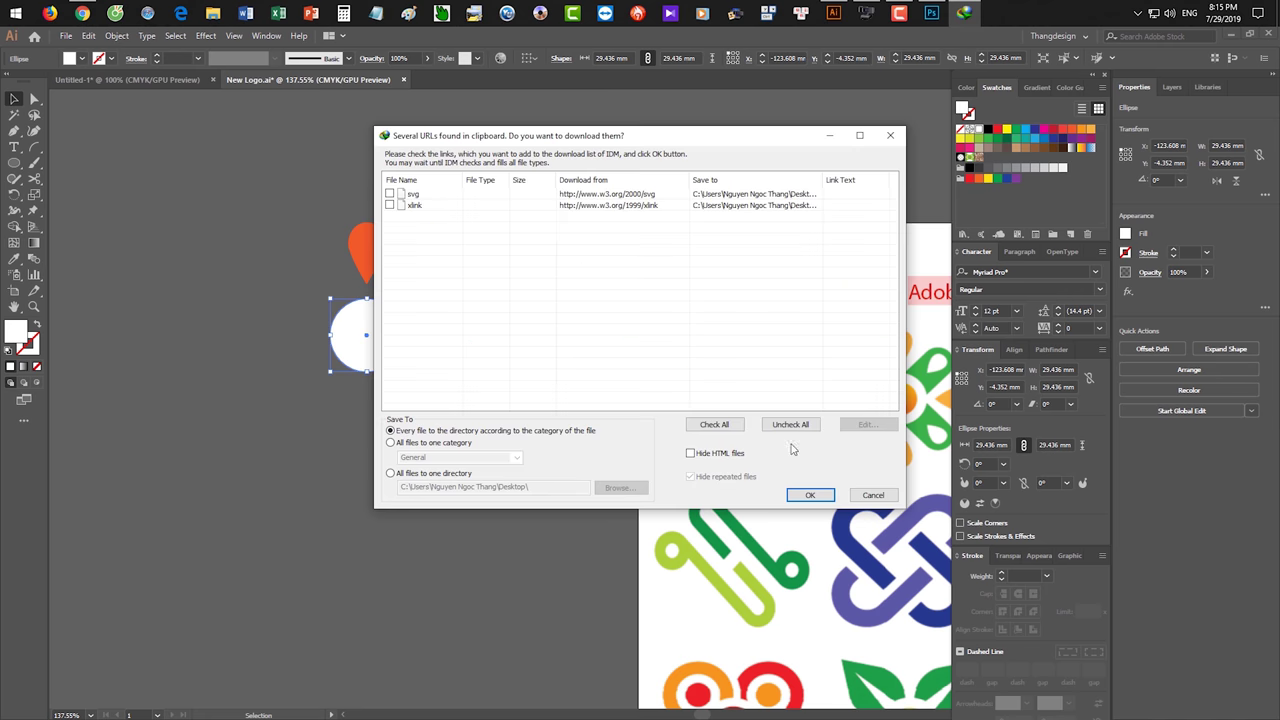
{"action": "left_click", "coordinate": [876, 495]}
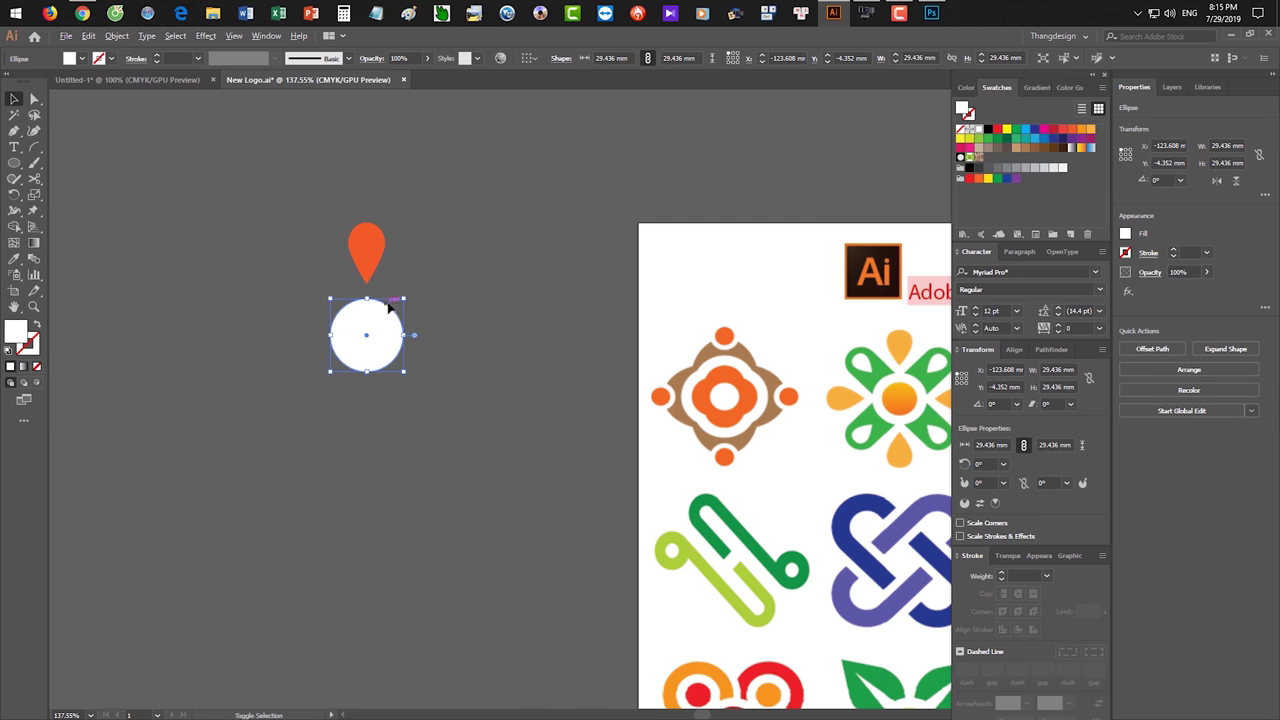
{"action": "left_click_drag", "start_coordinate": [403, 298], "coordinate": [390, 310]}
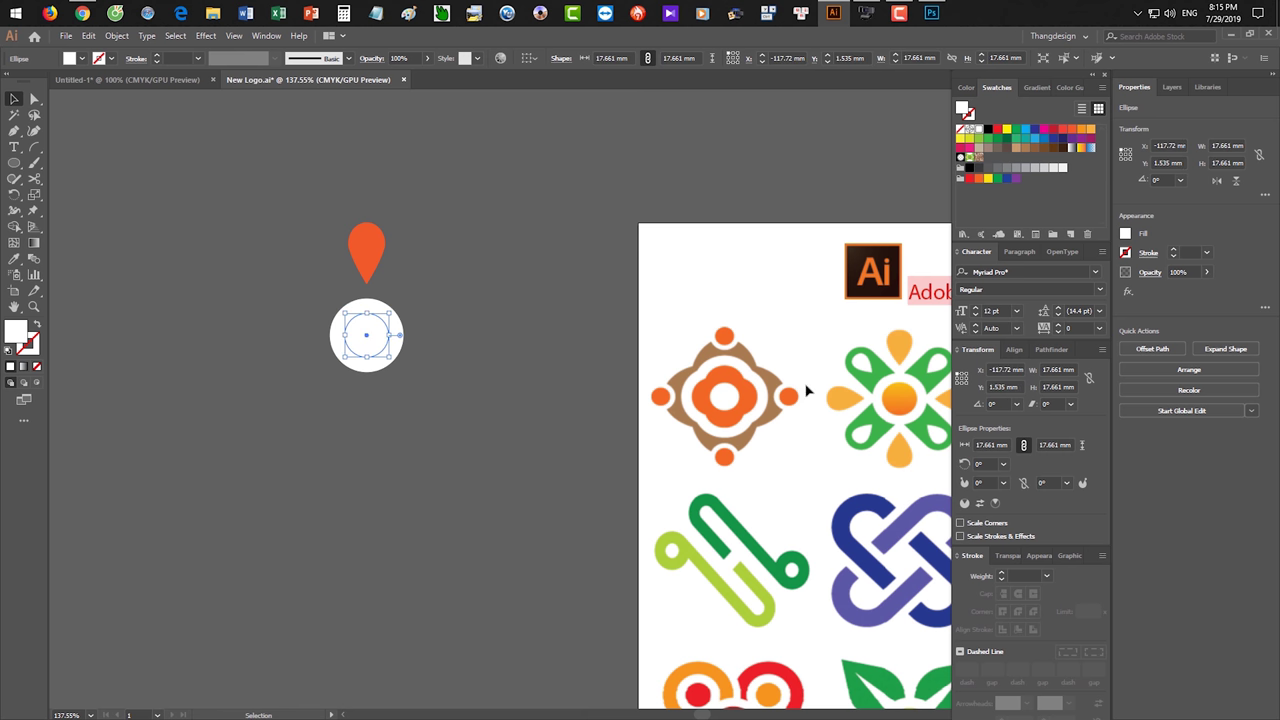
{"action": "left_click", "coordinate": [1072, 130]}
{"action": "left_click", "coordinate": [477, 364]}
{"action": "left_click_drag", "start_coordinate": [477, 364], "coordinate": [476, 297]}
{"action": "left_click", "coordinate": [377, 205]}
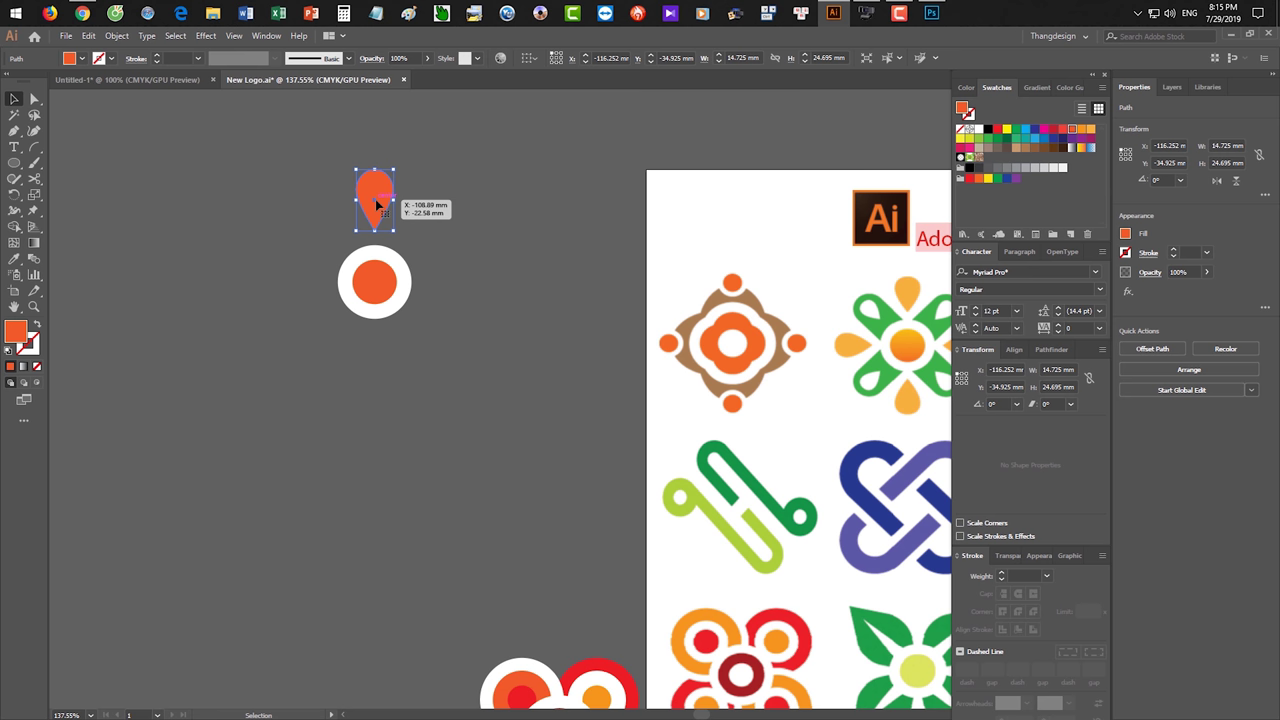
- Rotate-copy the orange teardrop 45° around the circle centre, repeating to form eight petals
{"action": "key", "text": "r"}
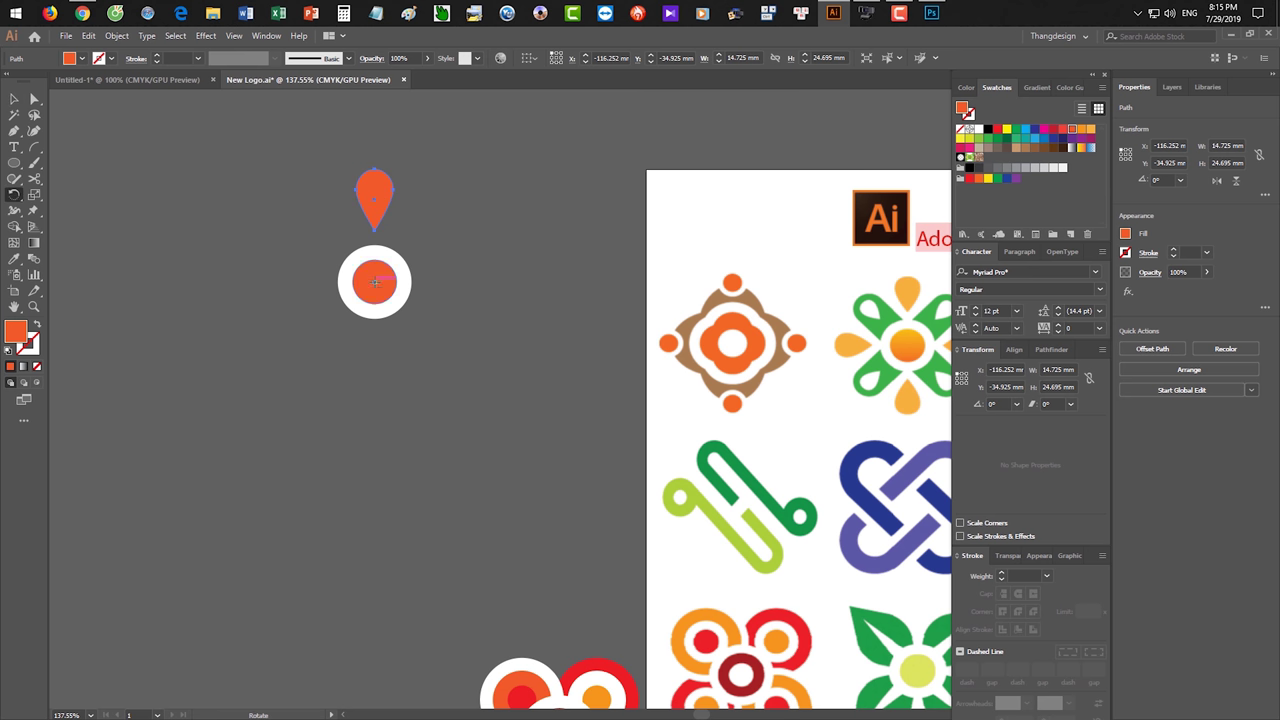
{"action": "left_click", "coordinate": [375, 282], "text": "alt"}
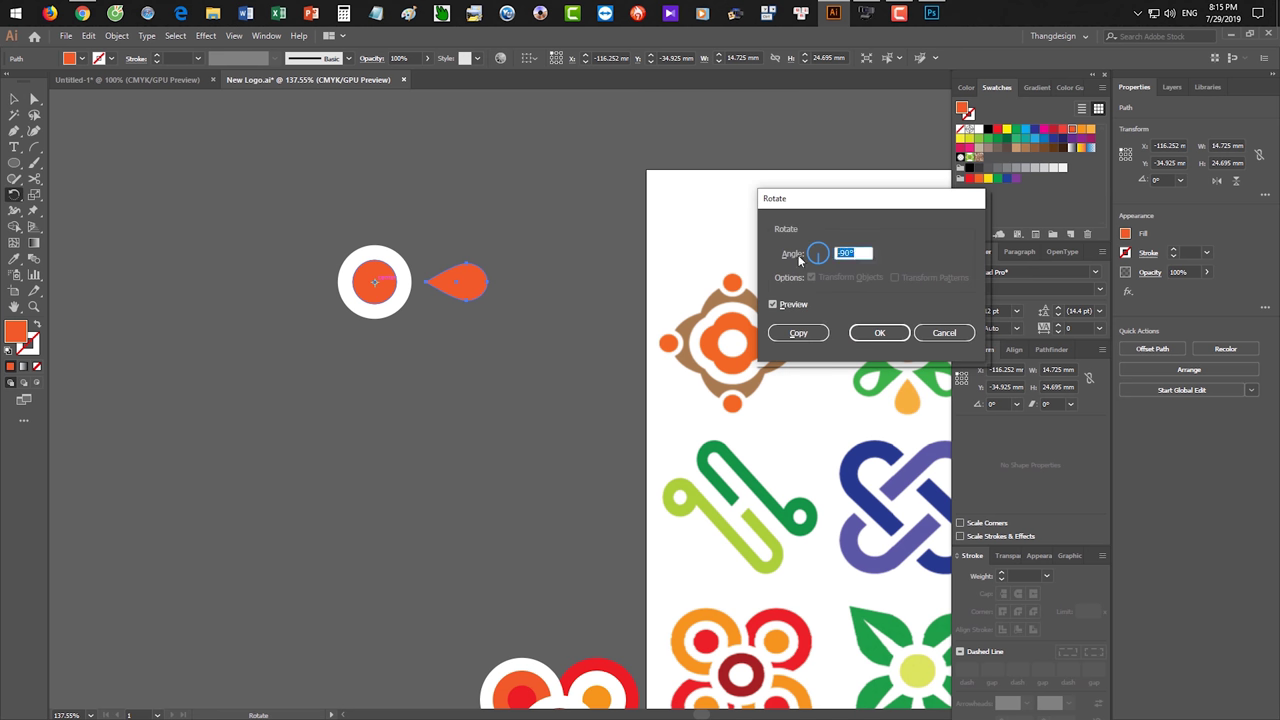
{"action": "type", "text": "360/8"}
{"action": "left_click", "coordinate": [800, 333]}
{"action": "key", "text": "ctrl+d"}
{"action": "key", "text": "ctrl+d"}
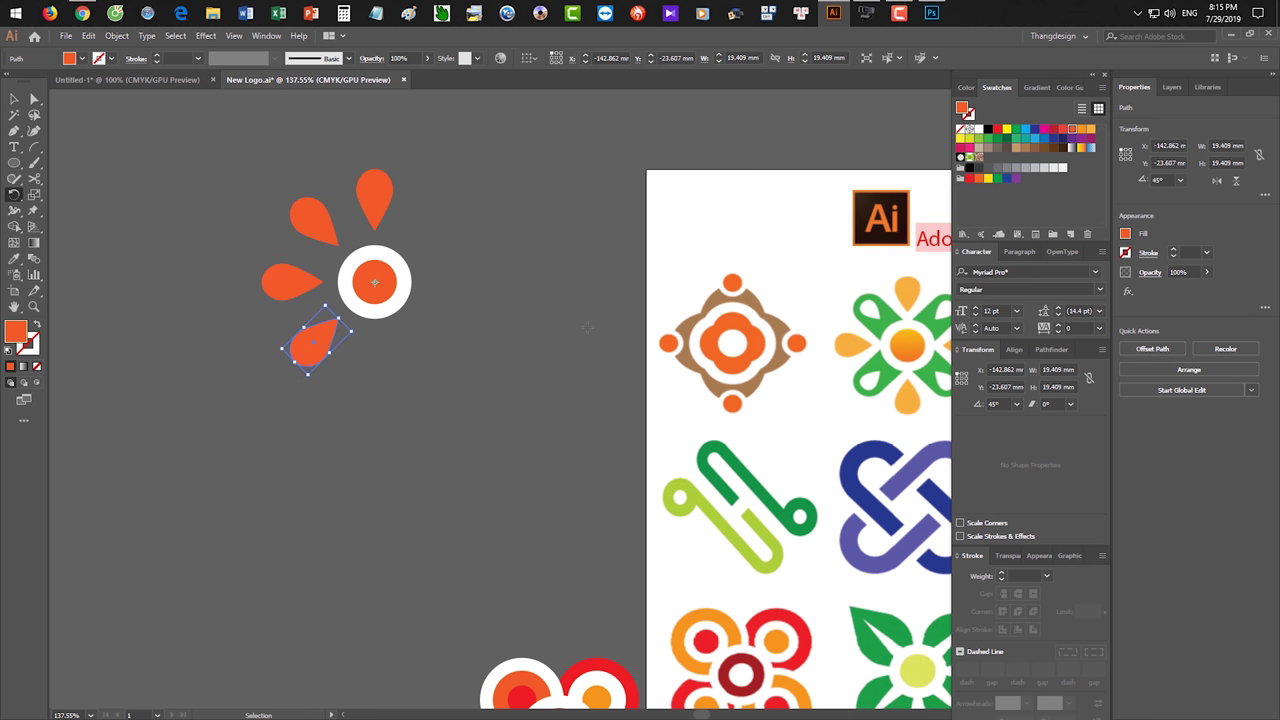
{"action": "key", "text": "ctrl+d"}
{"action": "key", "text": "ctrl+d"}
{"action": "key", "text": "ctrl+d"}
{"action": "key", "text": "ctrl+d"}
{"action": "key", "text": "v"}
{"action": "left_click", "coordinate": [567, 372]}
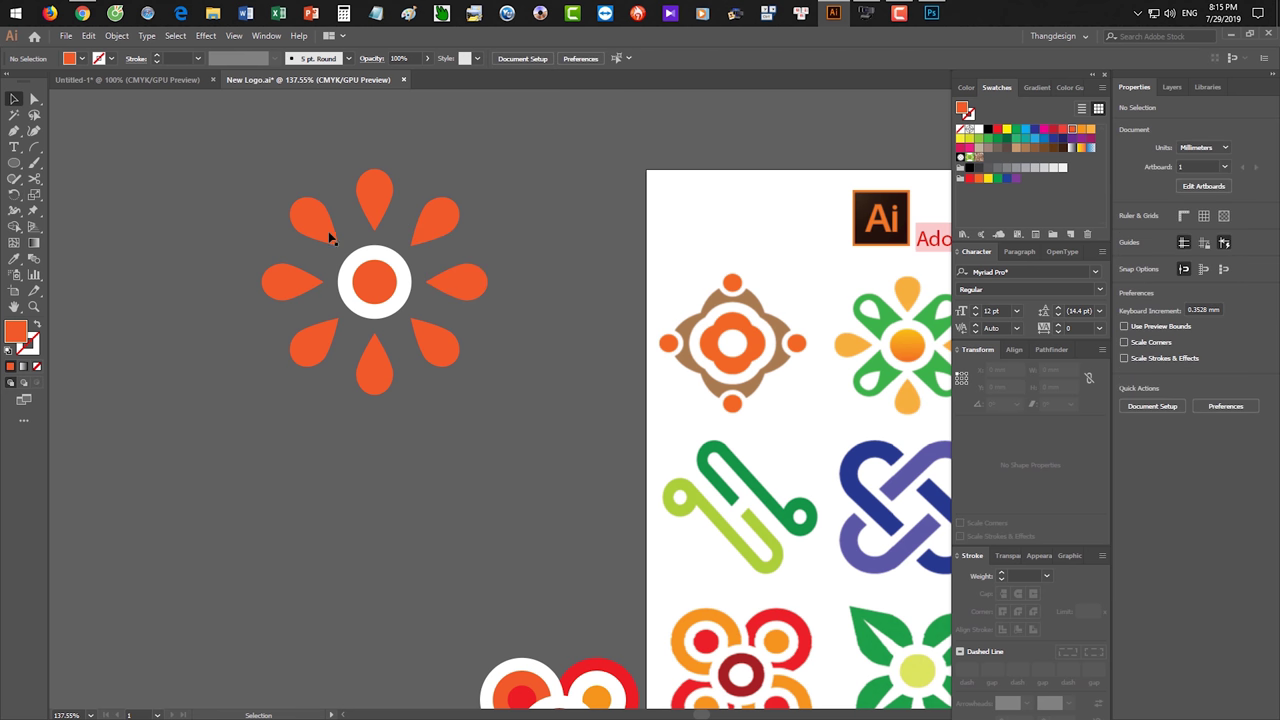
- Select the four diagonal petals and scale them down to 90%
{"action": "left_click", "coordinate": [322, 233]}
{"action": "key", "text": "ctrl+a"}
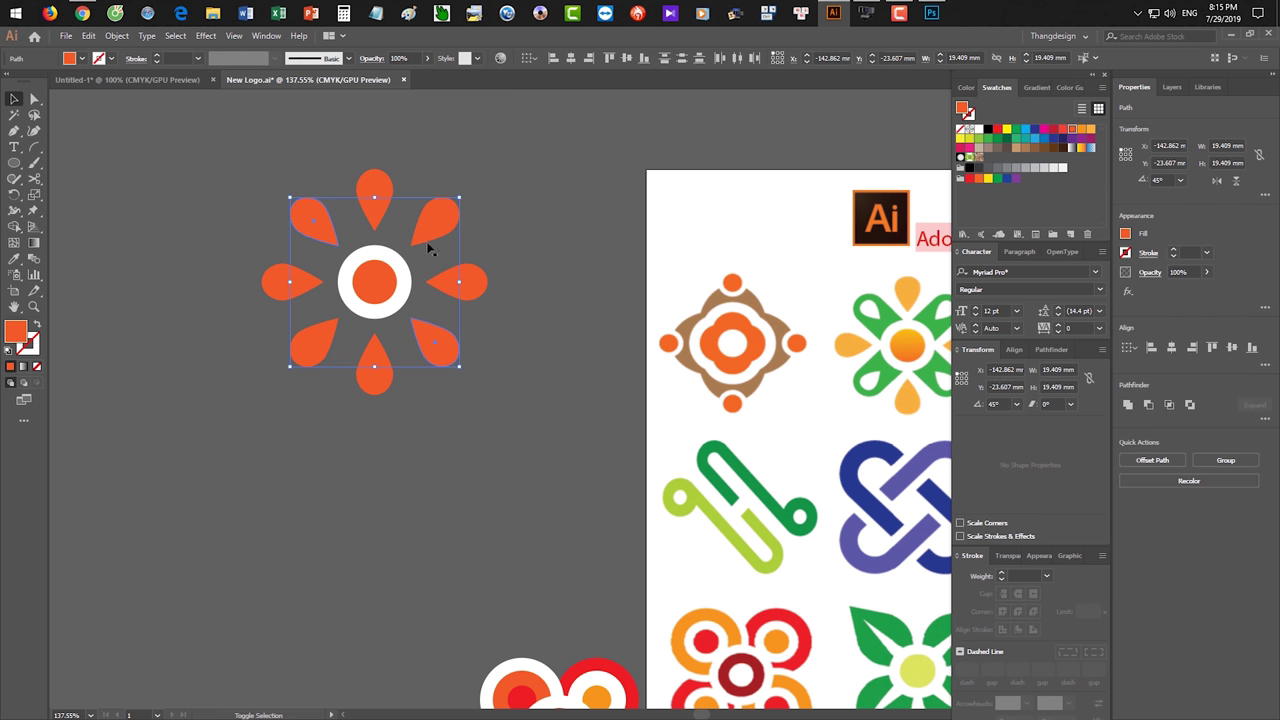
{"action": "left_click", "coordinate": [520, 263]}
{"action": "left_click", "coordinate": [315, 225]}
{"action": "left_click", "coordinate": [432, 345], "text": "shift"}
{"action": "left_click", "coordinate": [442, 232], "text": "shift"}
{"action": "left_click", "coordinate": [324, 346], "text": "shift"}
{"action": "key", "text": "s"}
{"action": "key", "text": "Return"}
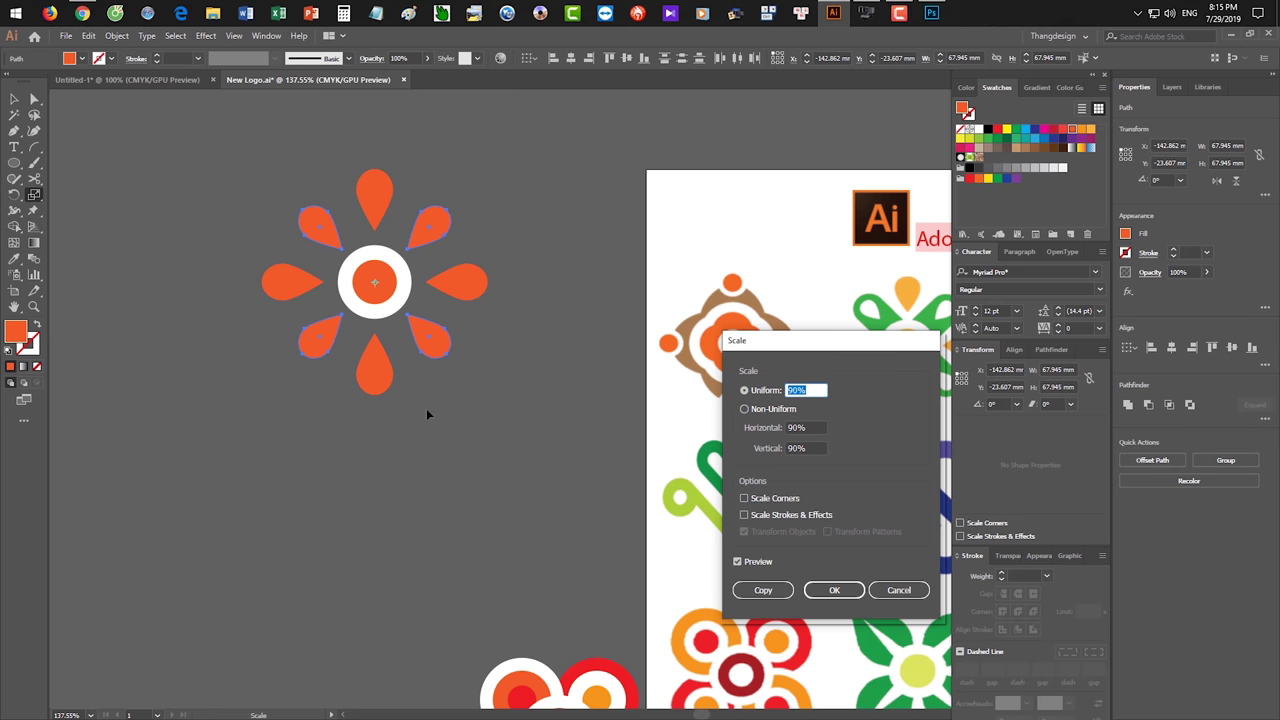
{"action": "key", "text": "Return"}
- Pan the canvas and check the upper-right petal's new size
{"action": "key", "text": "v"}
{"action": "left_click", "coordinate": [511, 442]}
{"action": "left_click_drag", "start_coordinate": [511, 442], "coordinate": [454, 443]}
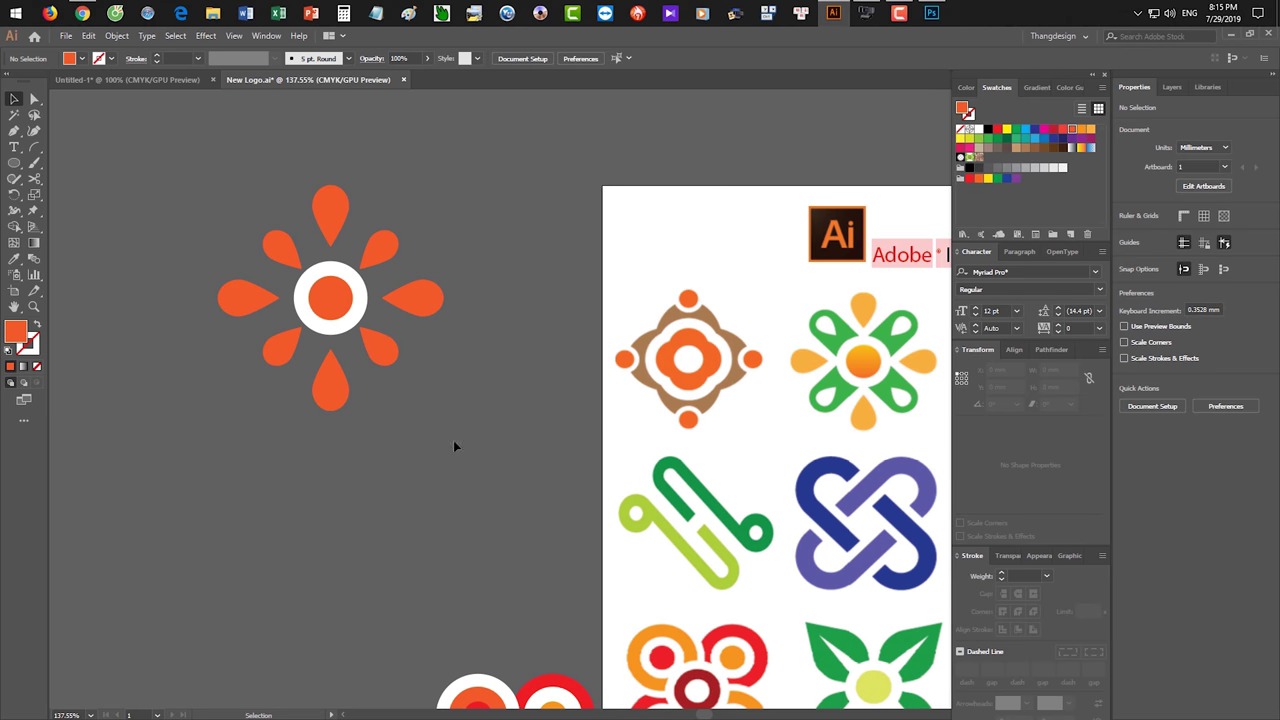
{"action": "left_click_drag", "start_coordinate": [446, 402], "coordinate": [461, 402]}
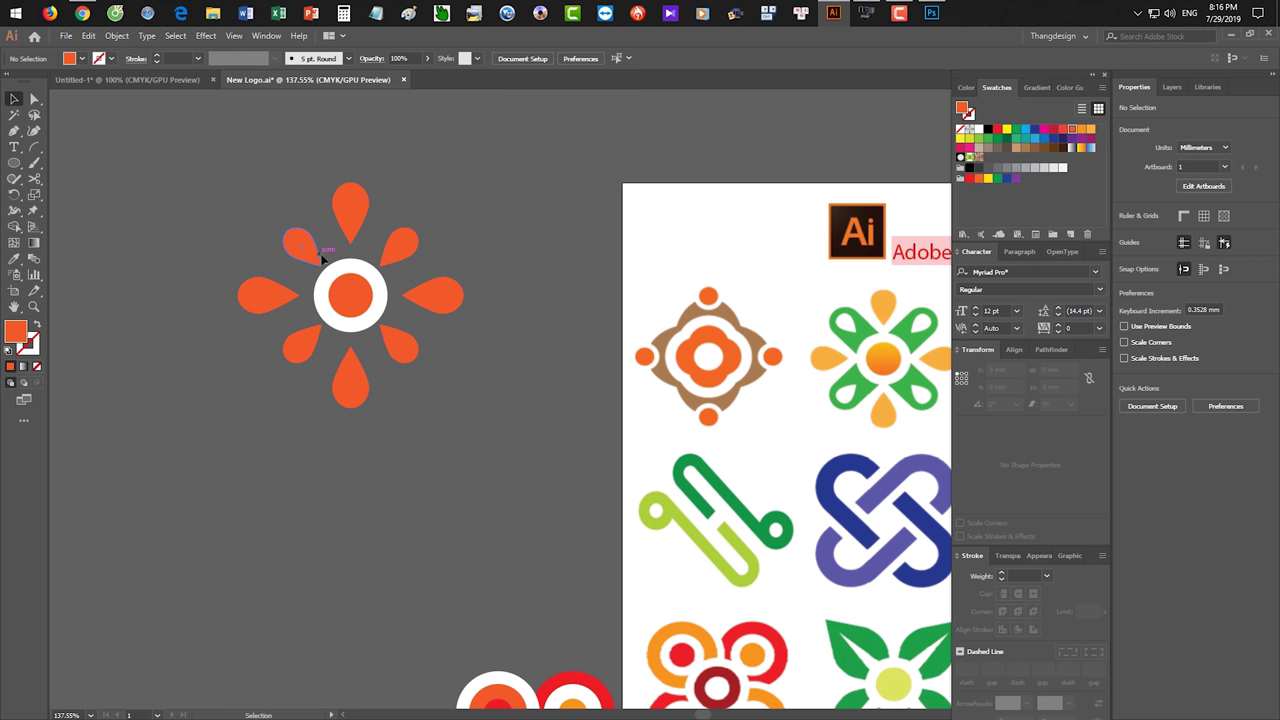
{"action": "left_click", "coordinate": [400, 248]}
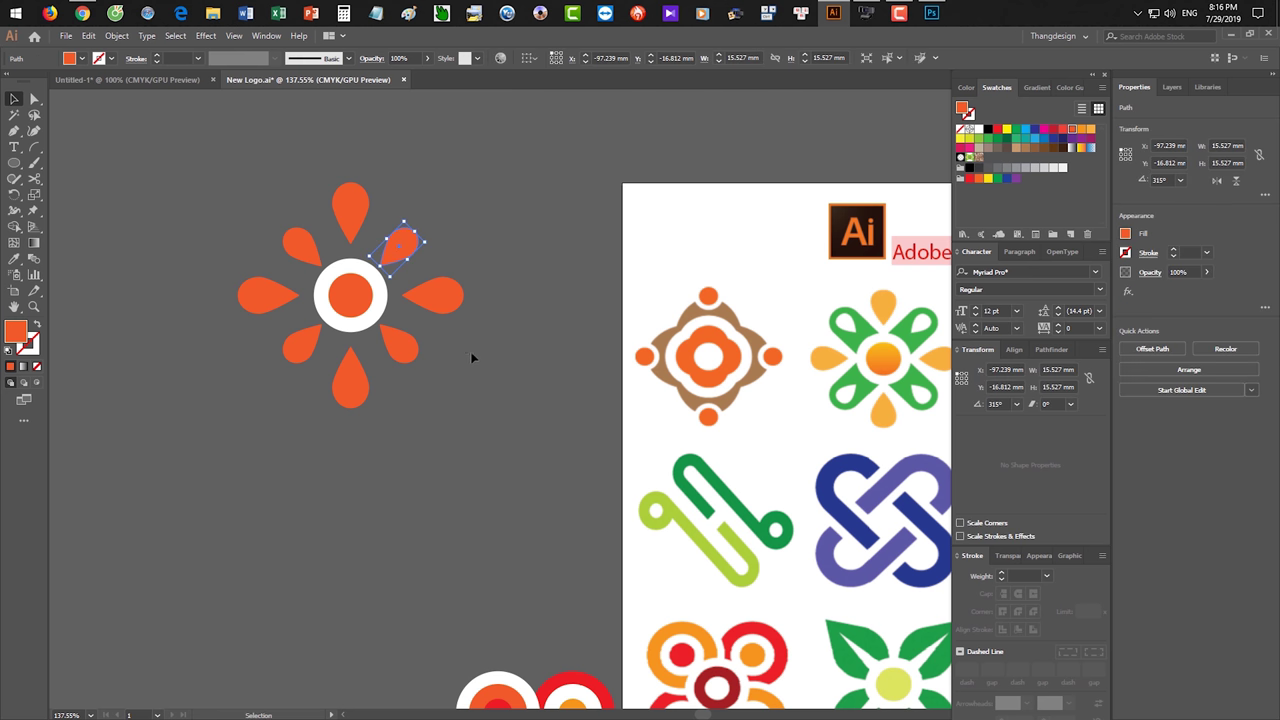
{"action": "left_click", "coordinate": [472, 358]}
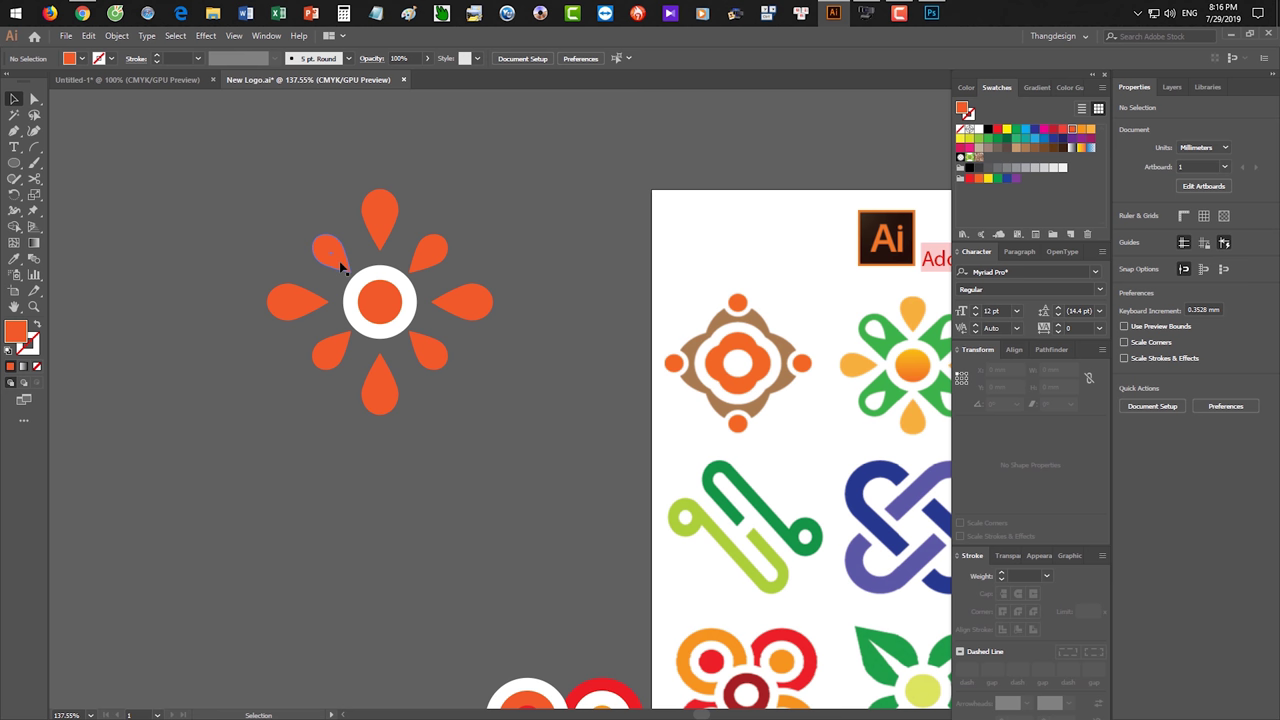
- Delete the four diagonal petals, leaving four orange teardrops
{"action": "left_click", "coordinate": [336, 255]}
{"action": "left_click", "coordinate": [331, 352], "text": "shift"}
{"action": "left_click", "coordinate": [432, 352], "text": "shift"}
{"action": "left_click", "coordinate": [428, 253], "text": "shift"}
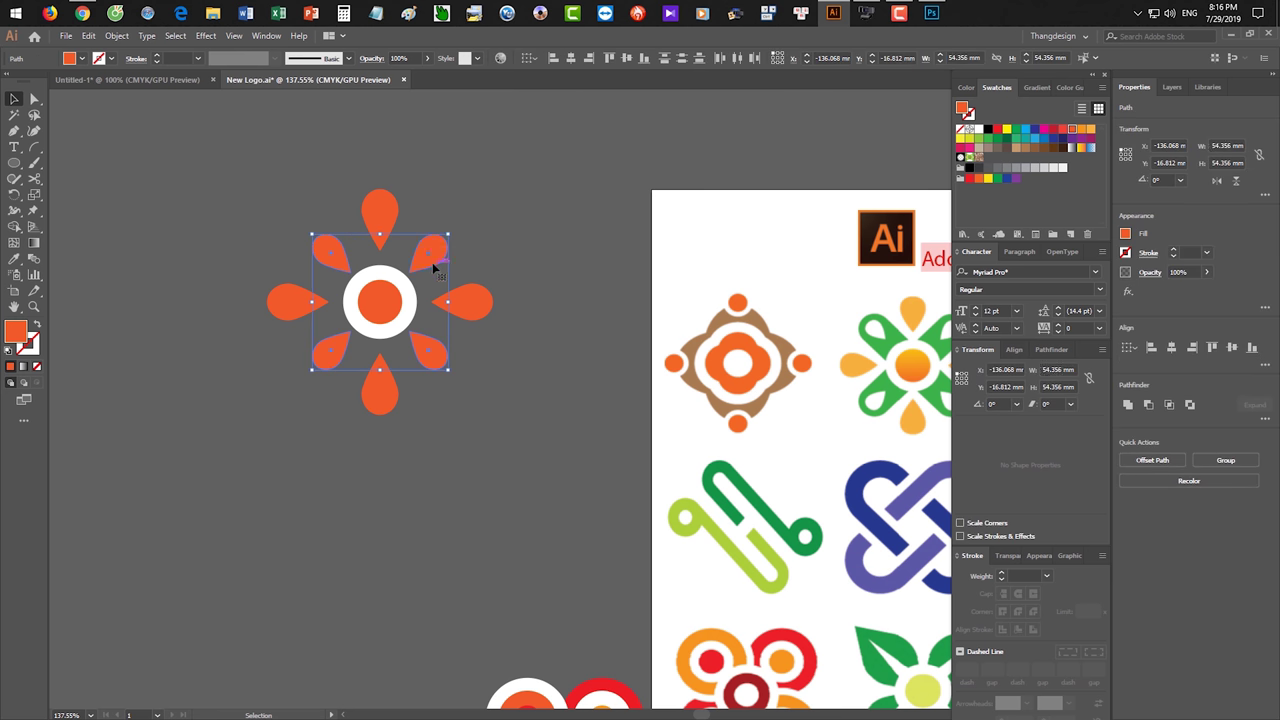
{"action": "key", "text": "Delete"}
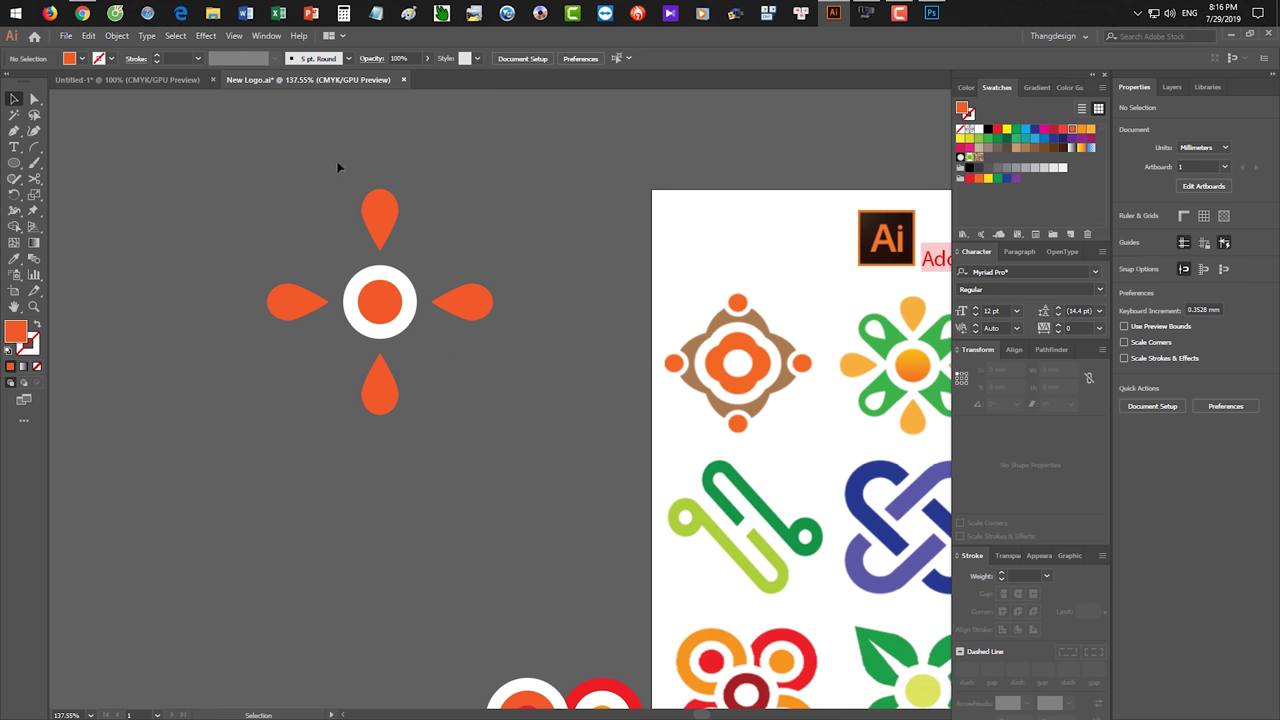
- Paste copies of the top and bottom petals in front, fill them white and scale to 80%
{"action": "left_click", "coordinate": [381, 207]}
{"action": "left_click", "coordinate": [395, 380], "text": "shift"}
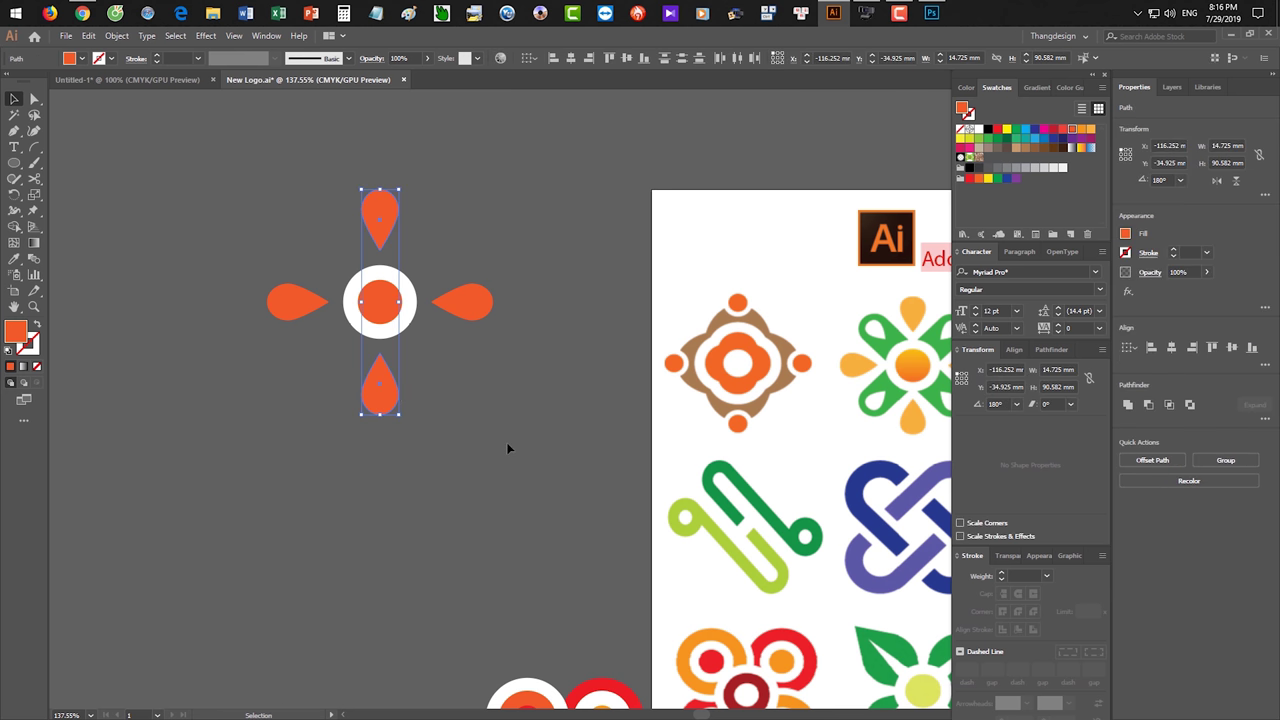
{"action": "key", "text": "ctrl+c"}
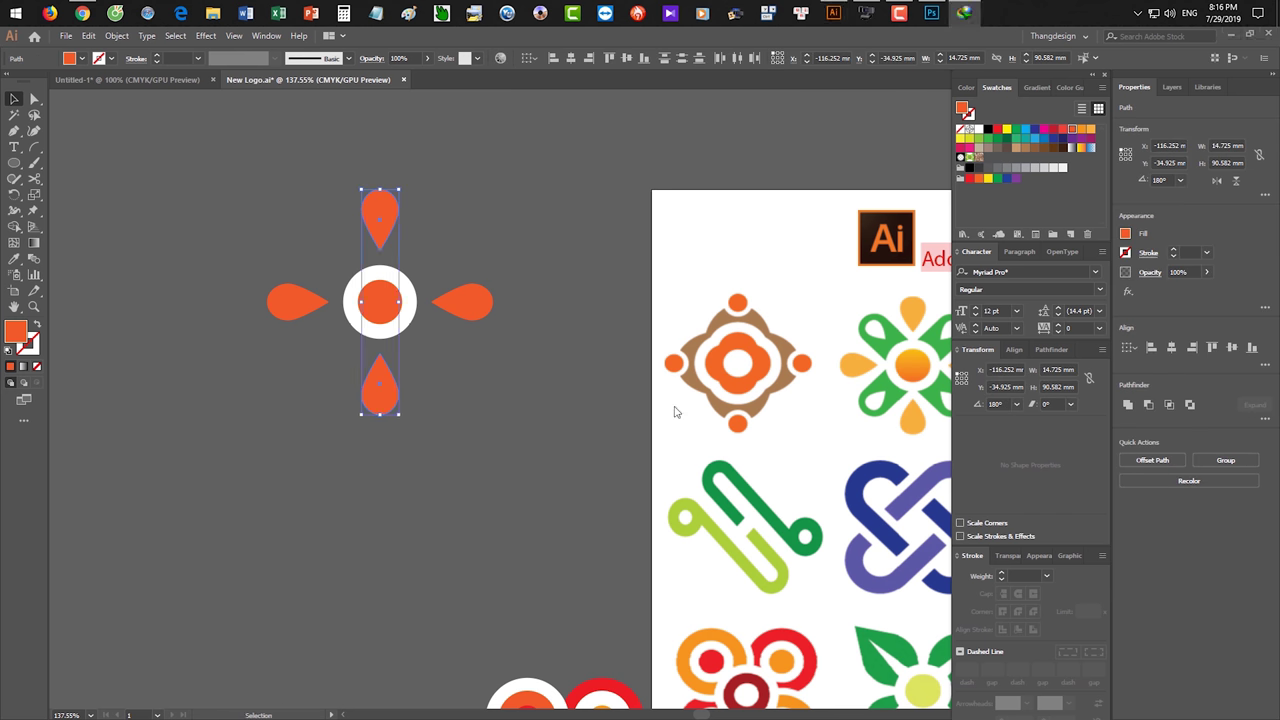
{"action": "left_click", "coordinate": [866, 470]}
{"action": "left_click", "coordinate": [539, 482]}
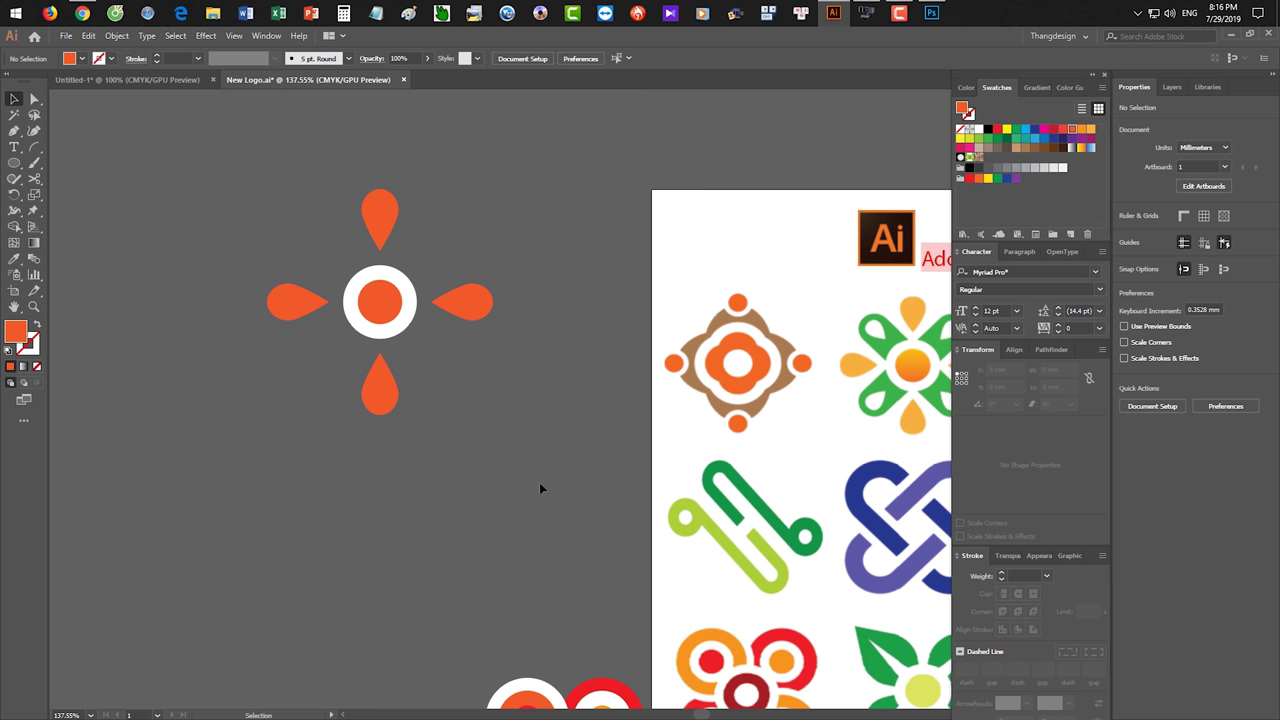
{"action": "key", "text": "ctrl+f"}
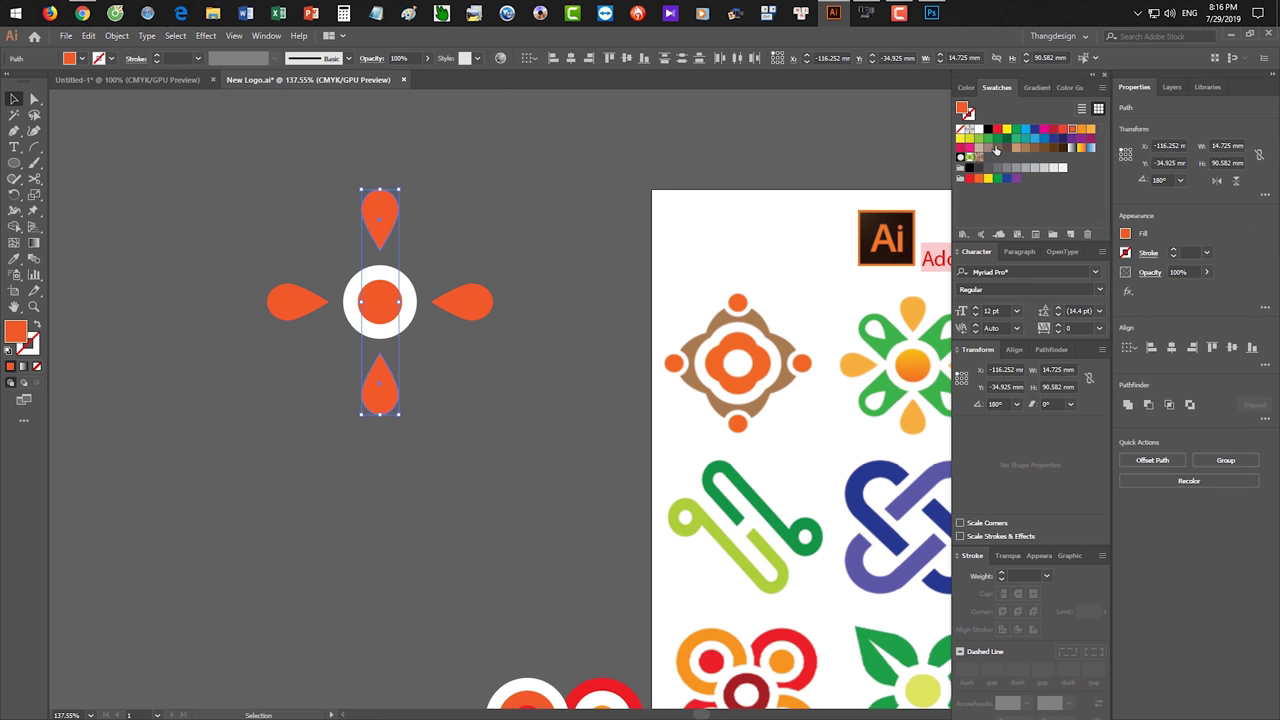
{"action": "left_click", "coordinate": [972, 129]}
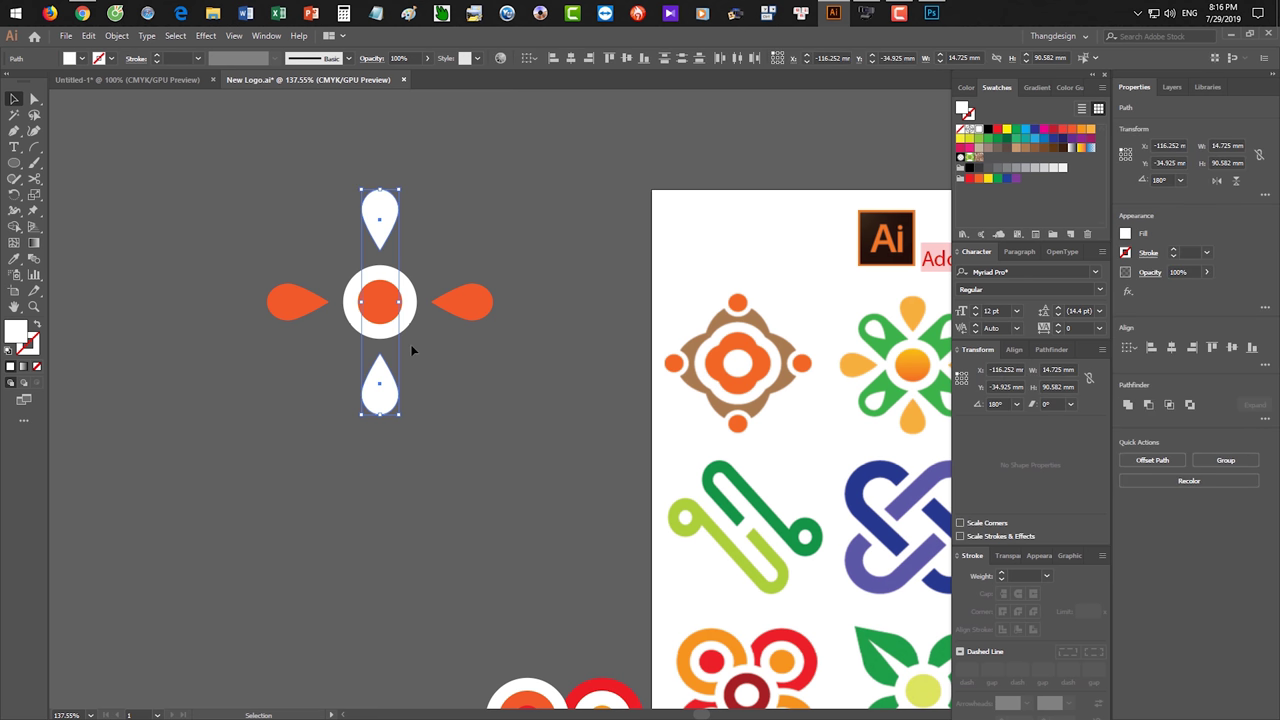
{"action": "key", "text": "s"}
{"action": "key", "text": "Return"}
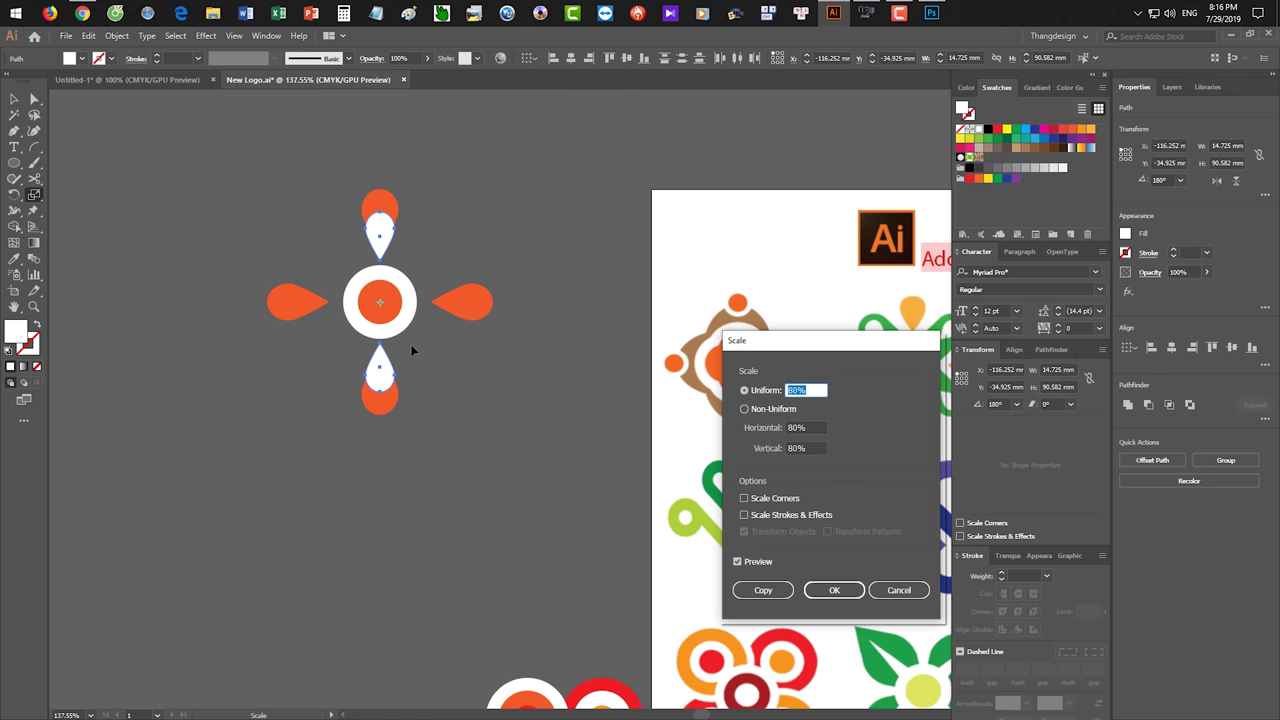
{"action": "key", "text": "Return"}
- Position the two white teardrops centred inside the top and bottom orange petals
{"action": "key", "text": "v"}
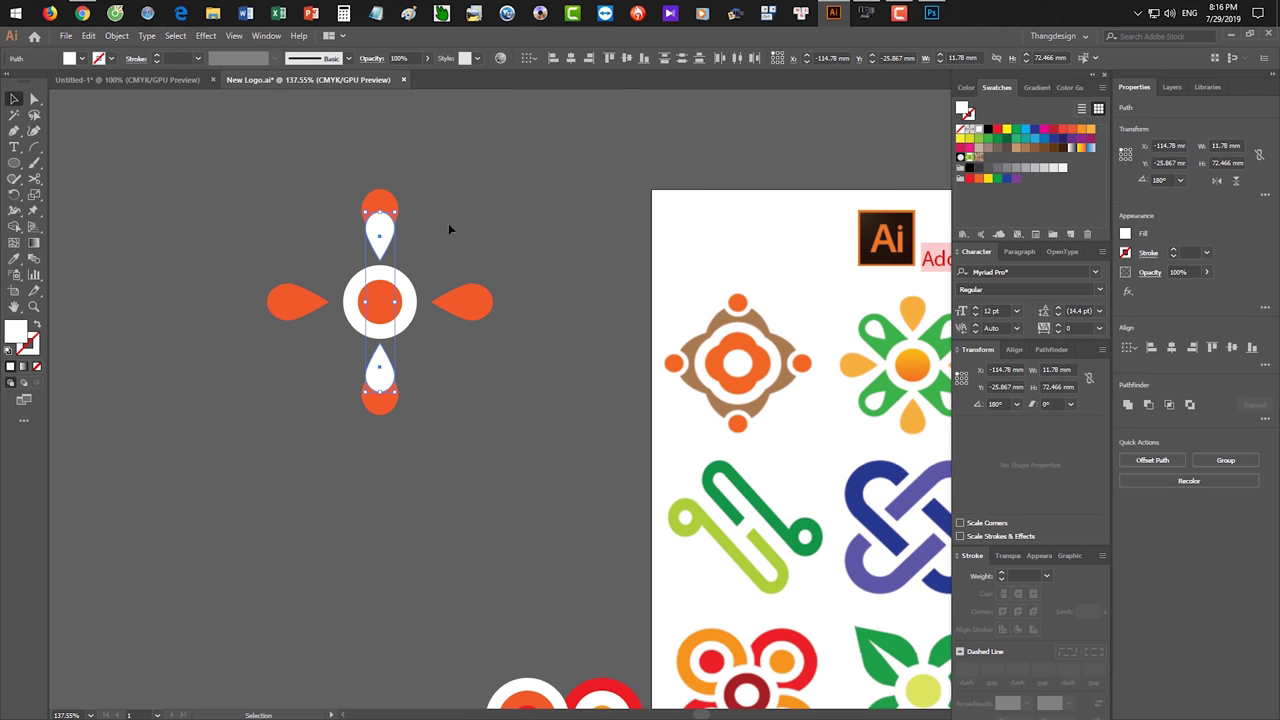
{"action": "left_click", "coordinate": [401, 225]}
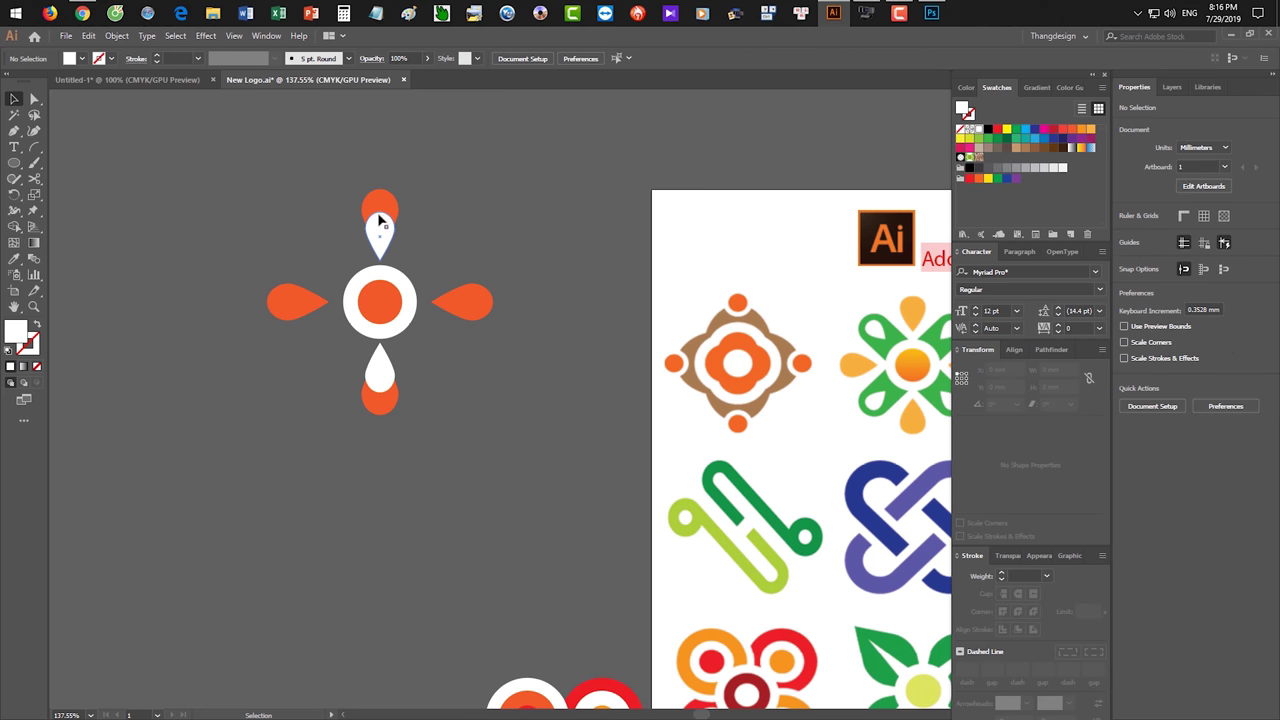
{"action": "left_click_drag", "start_coordinate": [380, 217], "coordinate": [381, 195]}
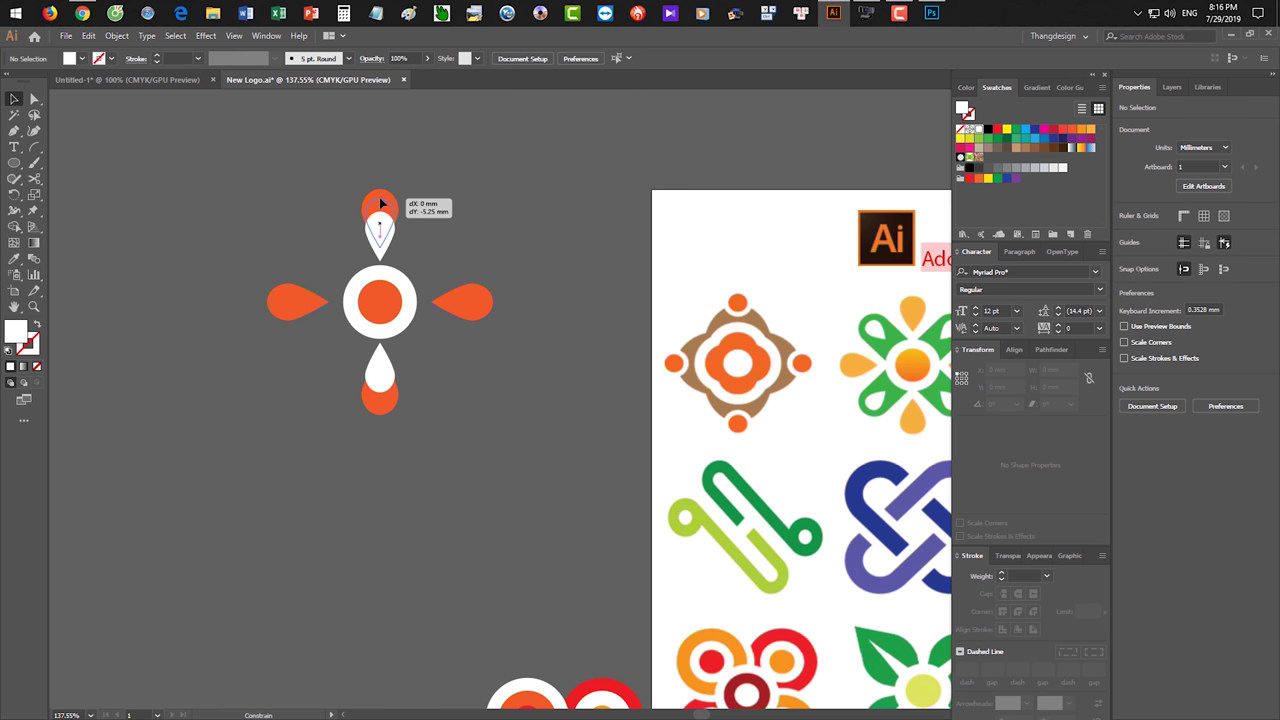
{"action": "left_click_drag", "start_coordinate": [392, 383], "coordinate": [381, 422]}
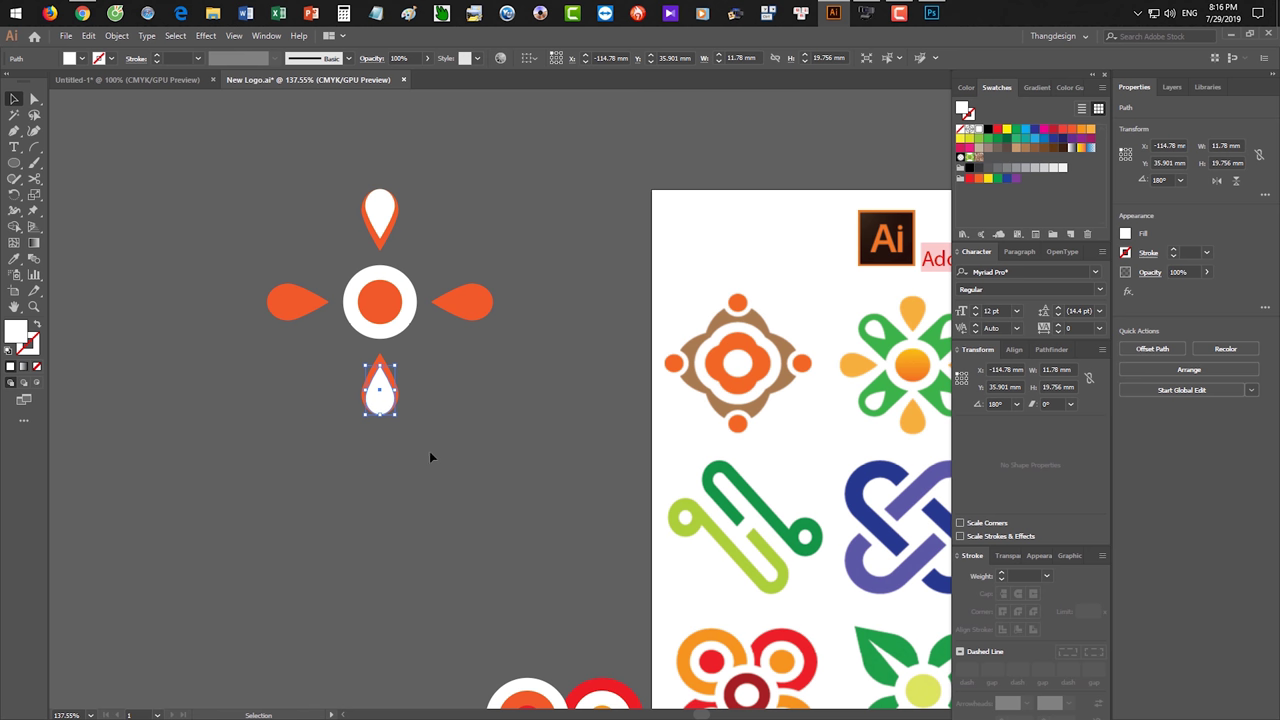
{"action": "left_click", "coordinate": [384, 215]}
{"action": "key", "text": "Down"}
{"action": "key", "text": "Down"}
{"action": "key", "text": "Down"}
{"action": "key", "text": "Down"}
{"action": "left_click", "coordinate": [376, 388]}
{"action": "key", "text": "Up"}
{"action": "key", "text": "Up"}
{"action": "left_click", "coordinate": [491, 497]}
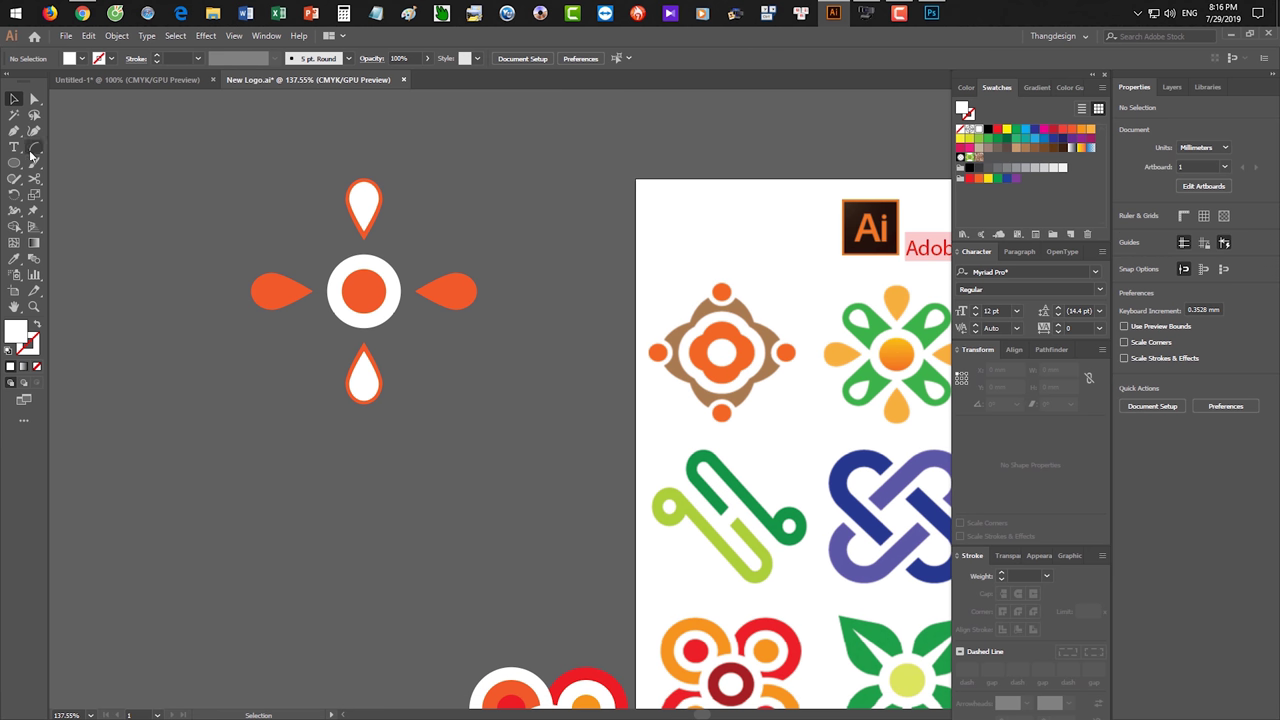
{"action": "left_click_drag", "start_coordinate": [14, 162], "coordinate": [80, 163]}
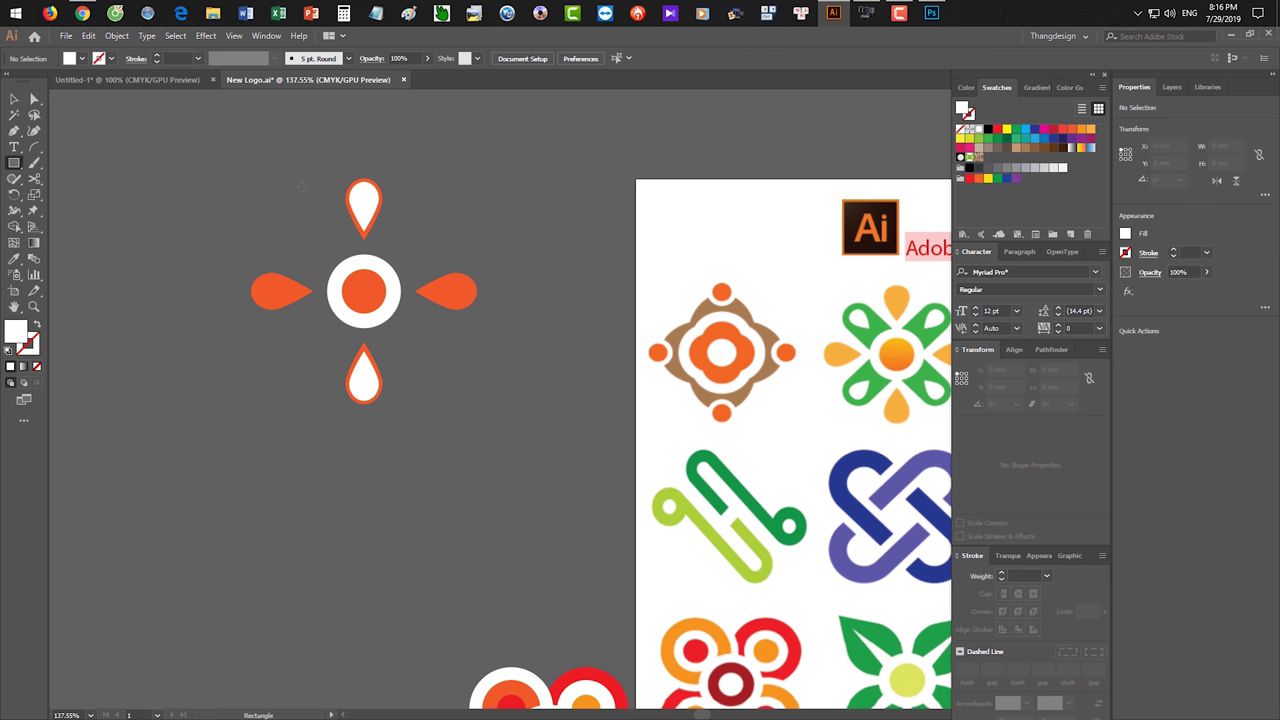
- Draw a 14.725 × 93.245 mm rectangle spanning the top and bottom teardrops
{"action": "scroll", "coordinate": [417, 223], "scroll_direction": "right", "scroll_amount": 1}
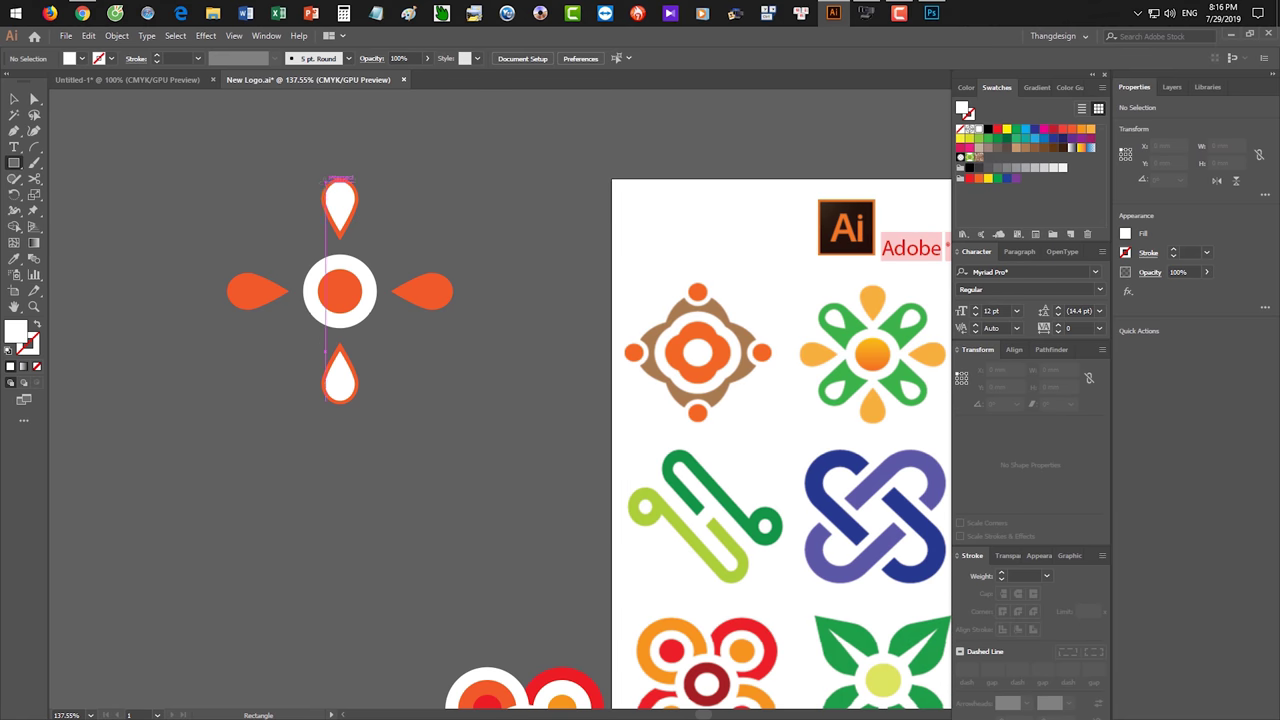
{"action": "scroll", "coordinate": [339, 182], "scroll_direction": "up", "scroll_amount": 2}
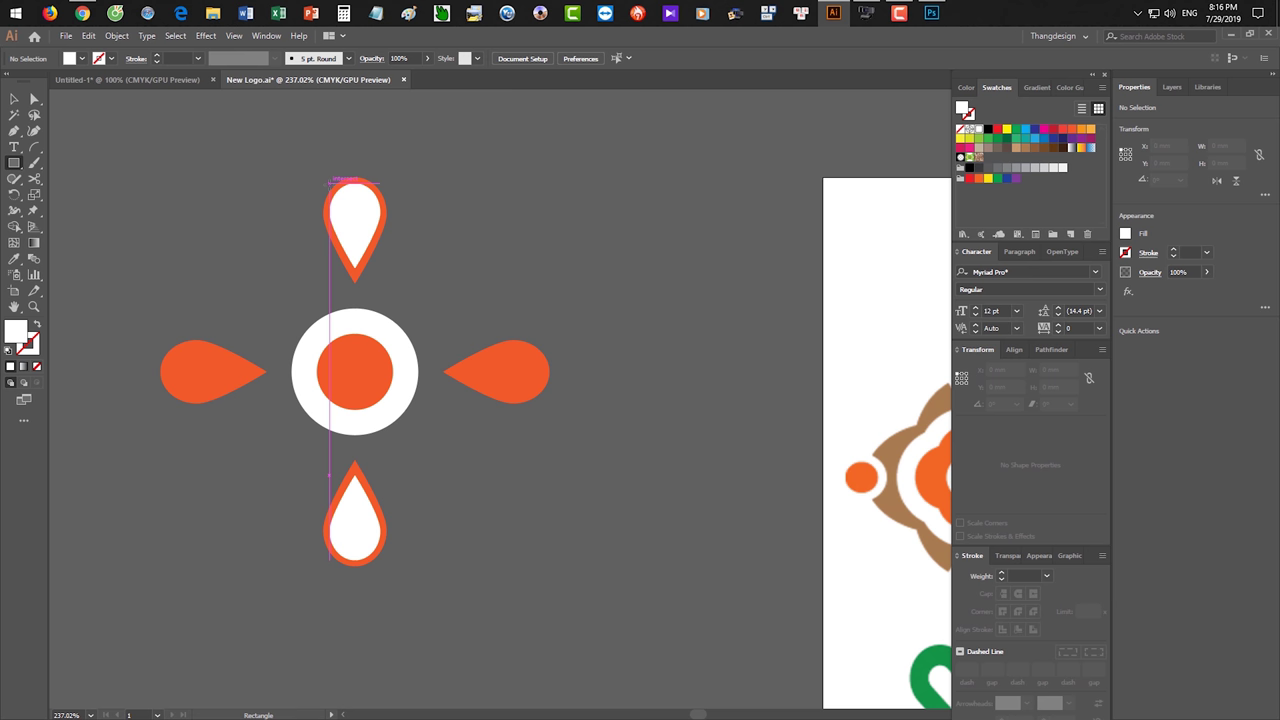
{"action": "left_click_drag", "start_coordinate": [331, 183], "coordinate": [378, 556]}
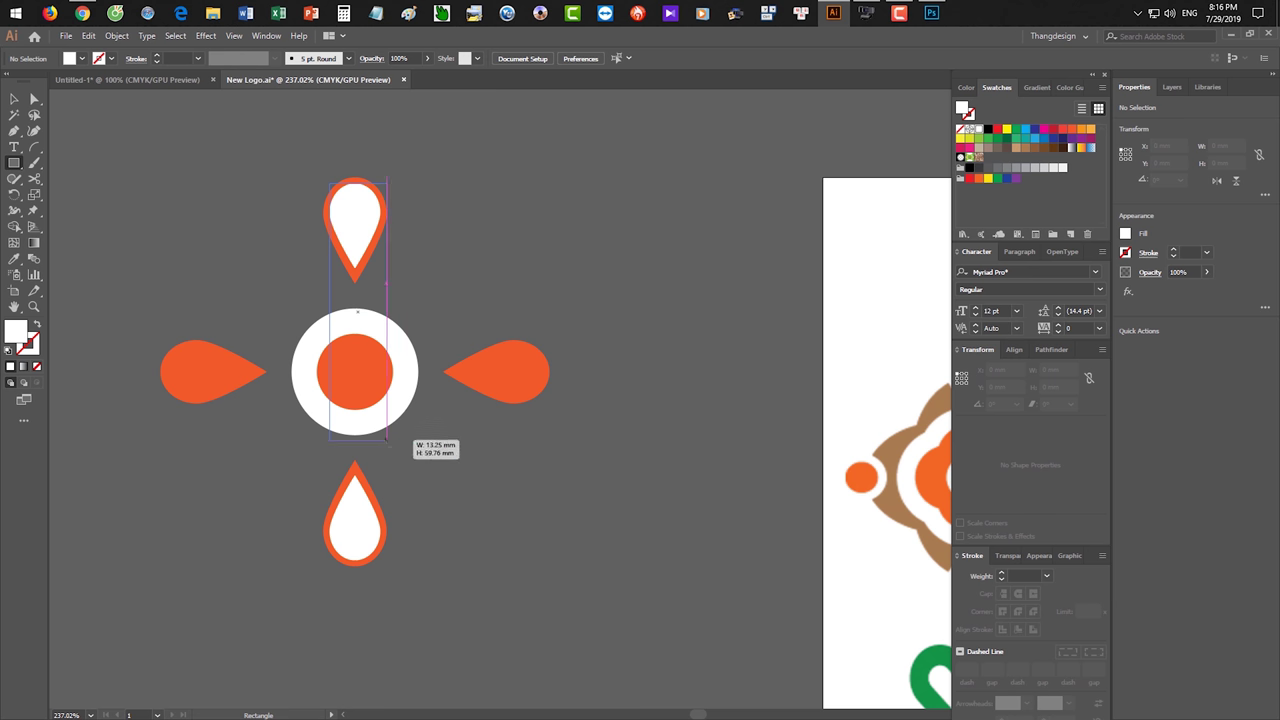
{"action": "left_click_drag", "start_coordinate": [378, 553], "coordinate": [381, 556]}
{"action": "key", "text": "v"}
{"action": "left_click_drag", "start_coordinate": [380, 370], "coordinate": [389, 370]}
{"action": "scroll", "coordinate": [467, 259], "scroll_direction": "down", "scroll_amount": 1}
{"action": "scroll", "coordinate": [437, 314], "scroll_direction": "right", "scroll_amount": 3}
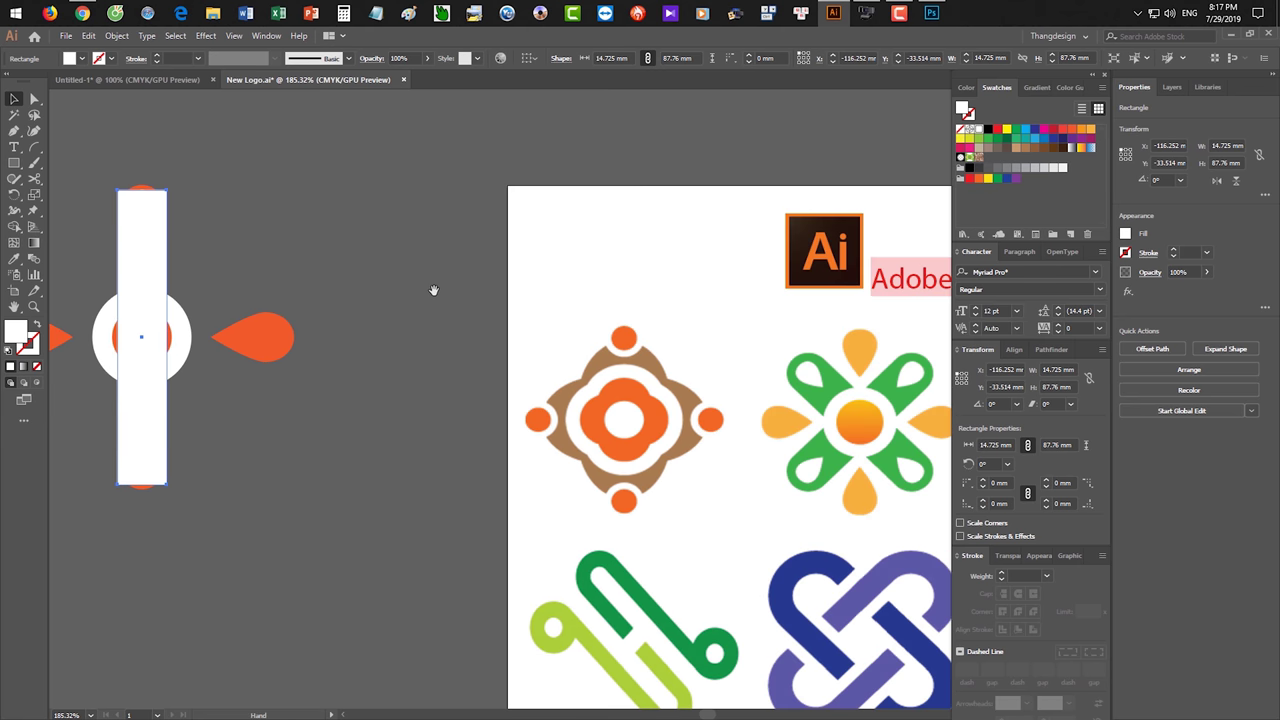
{"action": "scroll", "coordinate": [363, 274], "scroll_direction": "left", "scroll_amount": 2}
{"action": "left_click_drag", "start_coordinate": [312, 174], "coordinate": [315, 164]}
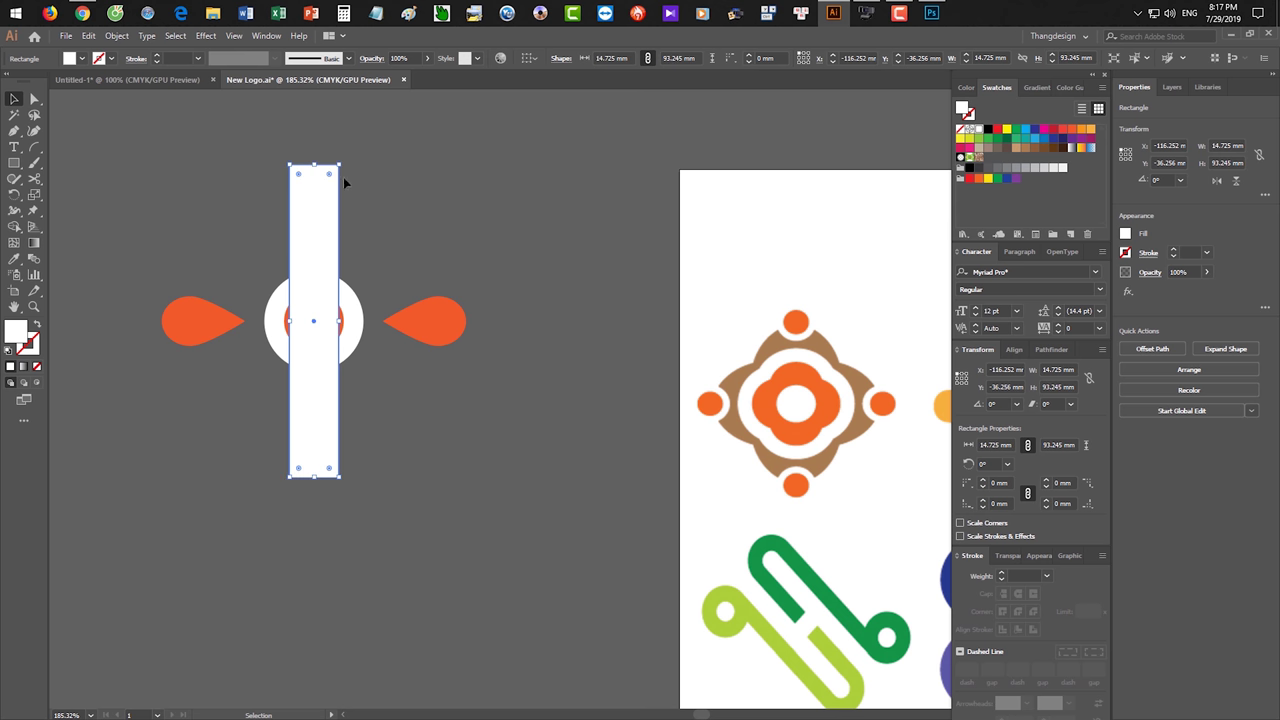
- Fully round the rectangle's corners into a pill and send it behind the teardrops
{"action": "mouse_move", "coordinate": [330, 177]}
{"action": "left_mouse_down"}
{"action": "mouse_move", "coordinate": [368, 484]}
{"action": "mouse_move", "coordinate": [413, 481]}
{"action": "left_mouse_up"}
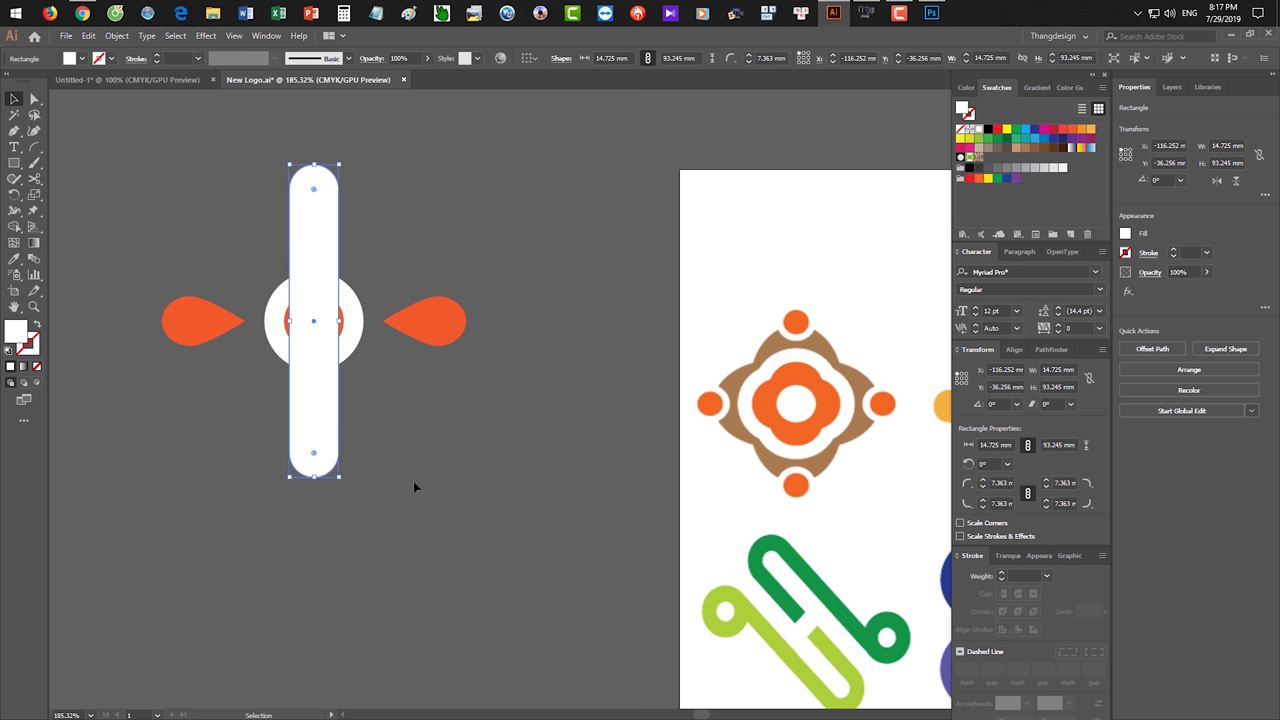
{"action": "left_click", "coordinate": [413, 481]}
{"action": "scroll", "coordinate": [434, 477], "scroll_direction": "left", "scroll_amount": 2}
{"action": "left_click", "coordinate": [414, 210]}
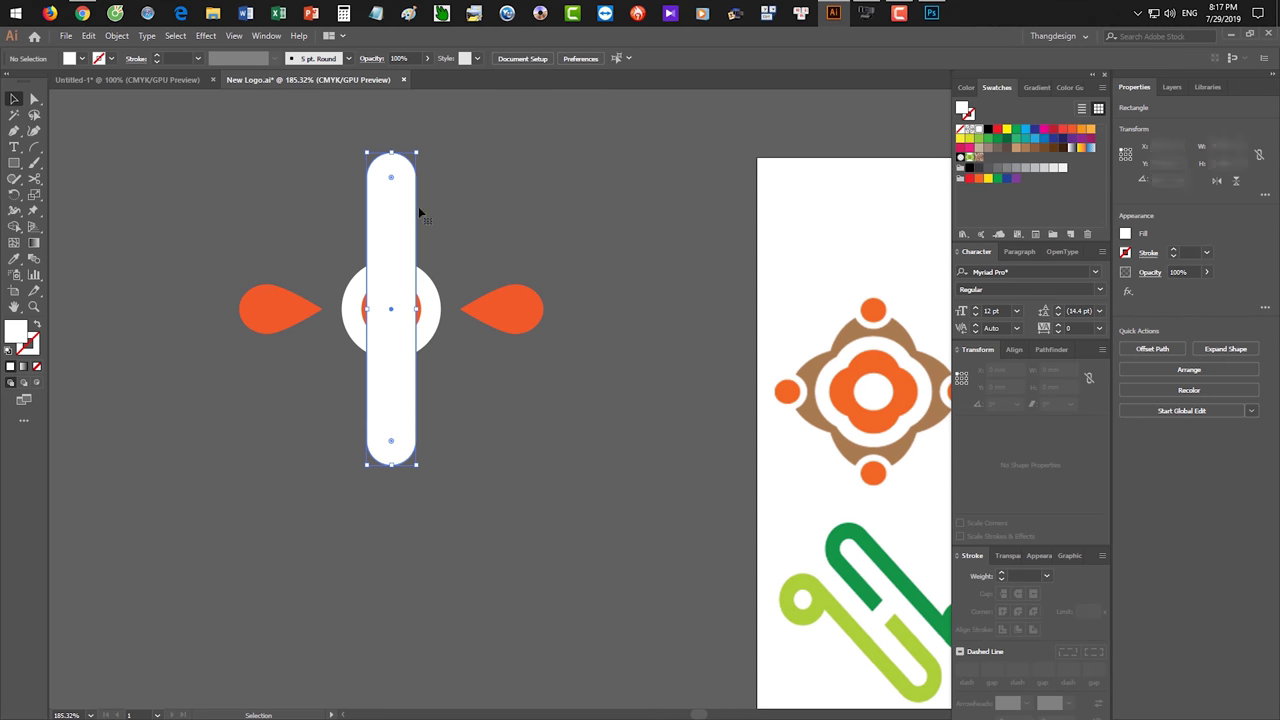
{"action": "key", "text": "ctrl+shift+bracketleft"}
{"action": "left_click", "coordinate": [445, 216]}
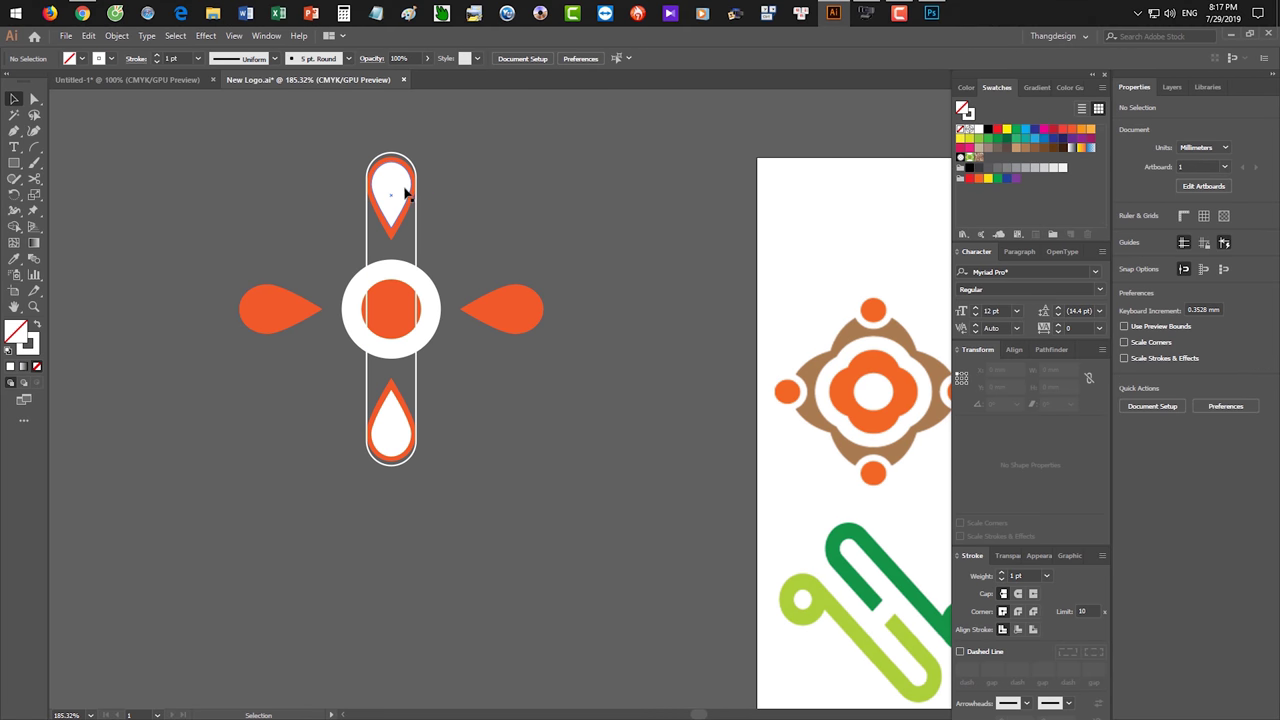
- Give the pill bar a solid fill and colour it green
{"action": "left_click", "coordinate": [405, 190]}
{"action": "left_click", "coordinate": [386, 430], "text": "shift"}
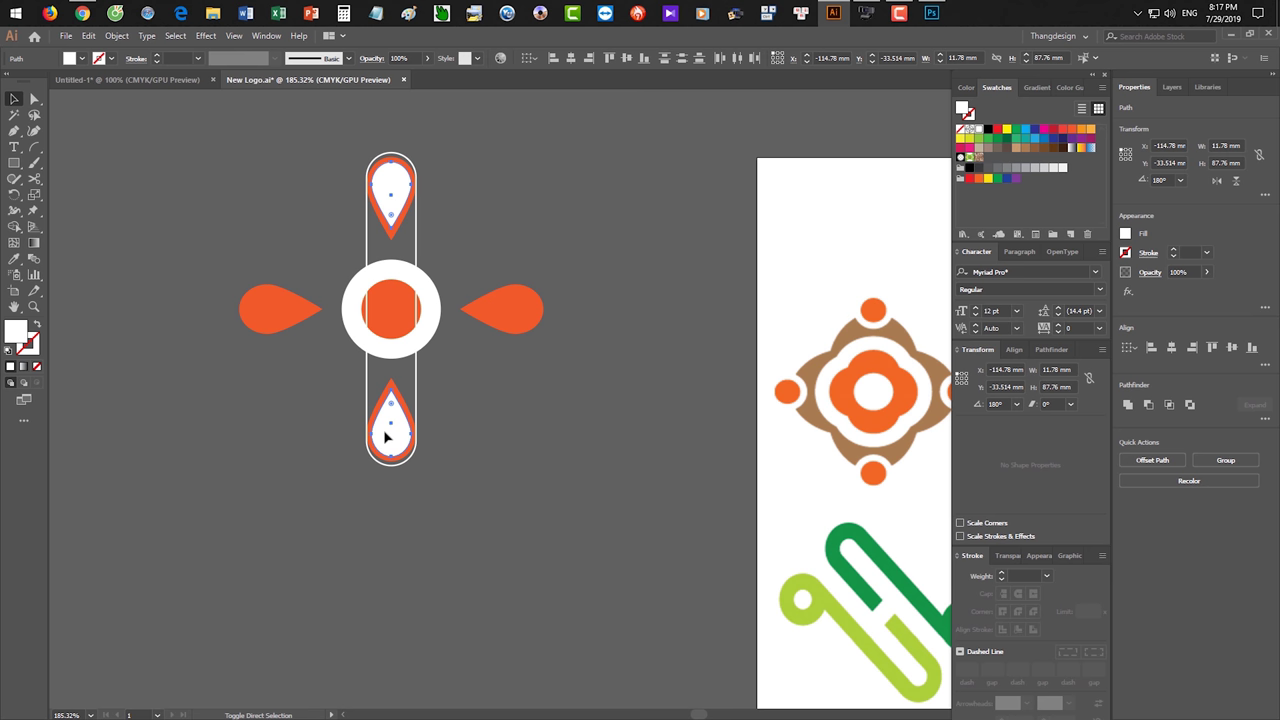
{"action": "left_click", "coordinate": [415, 190]}
{"action": "key", "text": "shift+x"}
{"action": "left_click", "coordinate": [494, 217]}
{"action": "scroll", "coordinate": [554, 217], "scroll_direction": "down", "scroll_amount": 2}
{"action": "scroll", "coordinate": [389, 236], "scroll_direction": "right", "scroll_amount": 2}
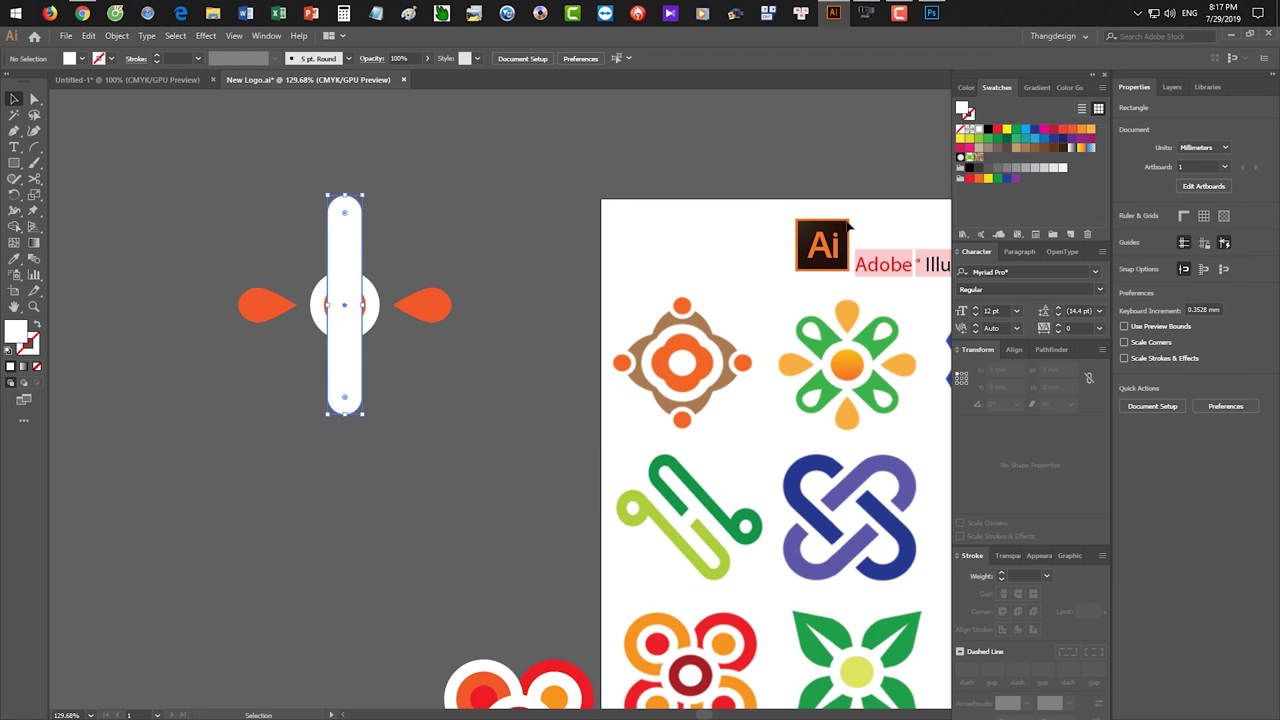
{"action": "left_click", "coordinate": [997, 139]}
{"action": "left_click", "coordinate": [548, 191]}
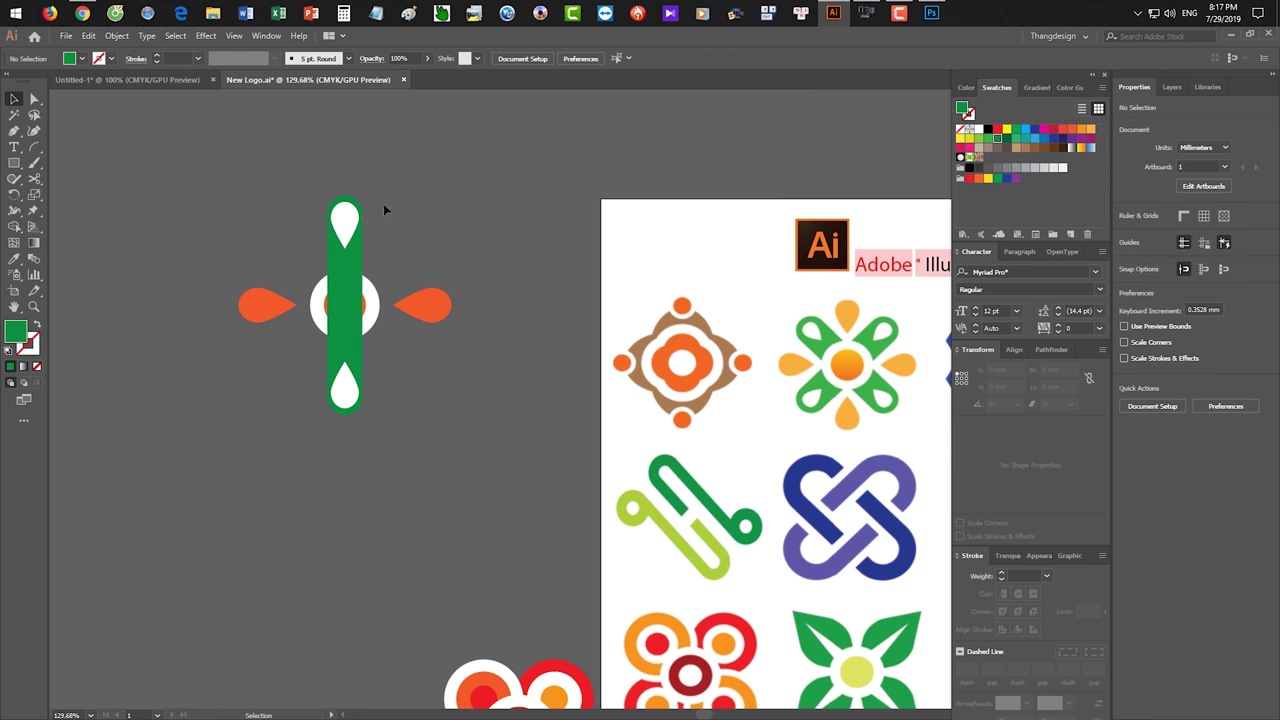
- Group the green bar with its two white drops and rotate-copy it into a diagonal X
{"action": "left_click", "coordinate": [344, 224]}
{"action": "left_click", "coordinate": [350, 388], "text": "shift"}
{"action": "left_click", "coordinate": [356, 350], "text": "shift"}
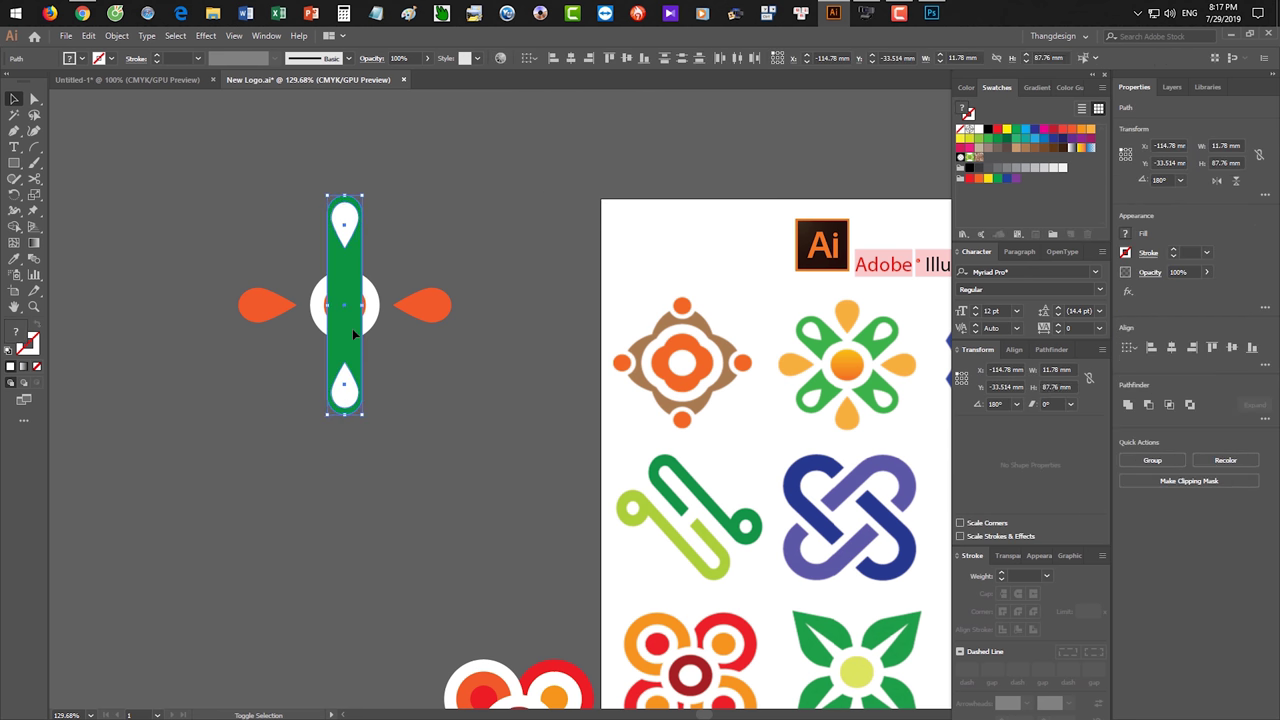
{"action": "key", "text": "ctrl+g"}
{"action": "key", "text": "r"}
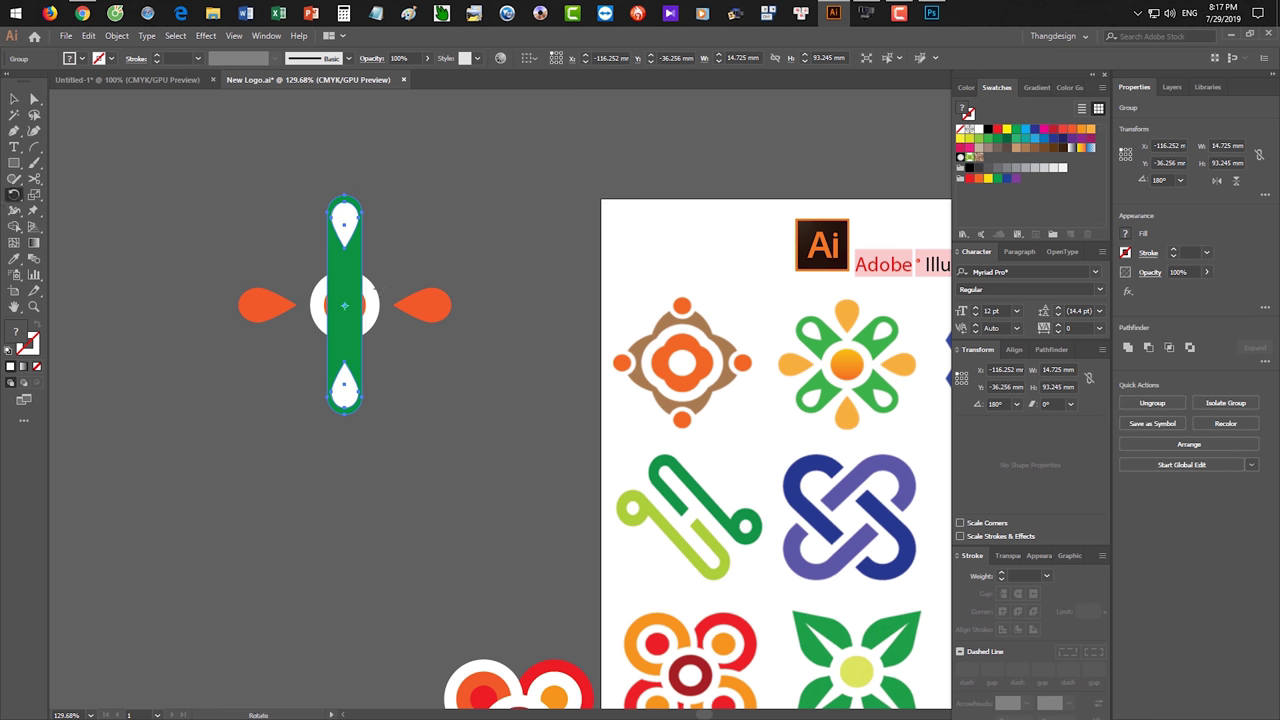
{"action": "left_click_drag", "start_coordinate": [368, 252], "coordinate": [297, 265]}
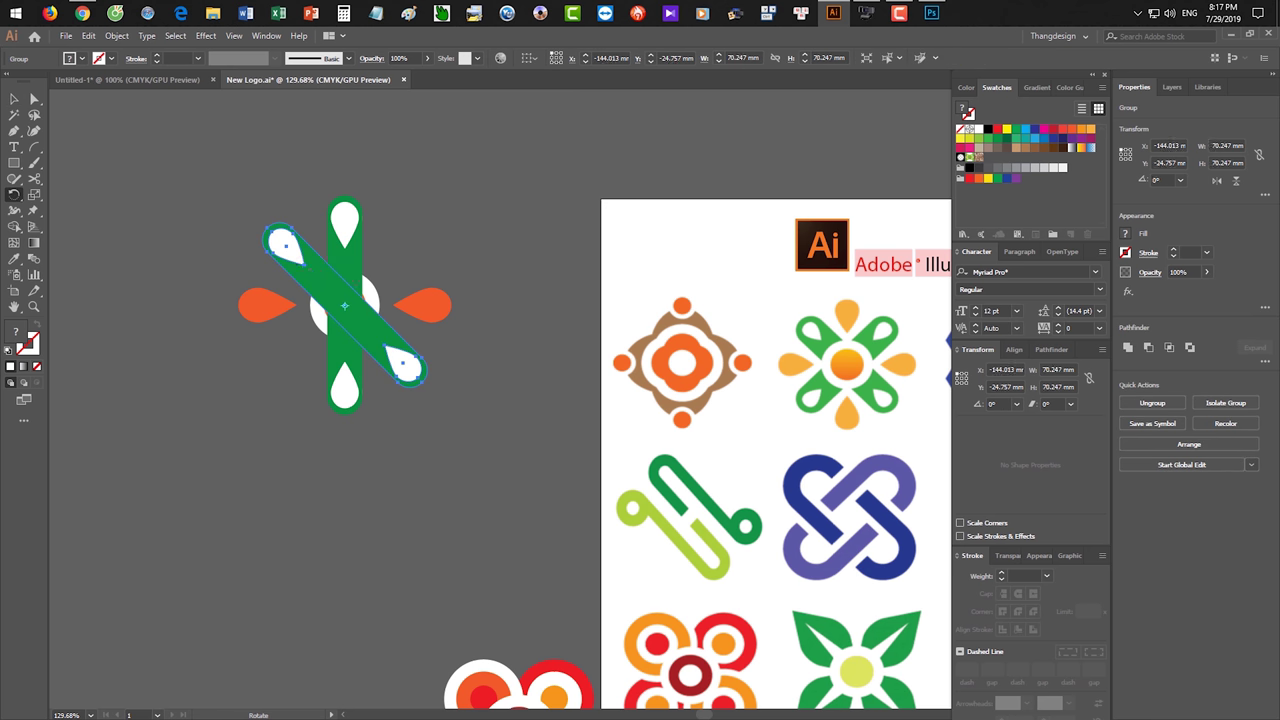
{"action": "mouse_move", "coordinate": [287, 247]}
{"action": "left_mouse_down"}
{"action": "mouse_move", "coordinate": [344, 242]}
{"action": "mouse_move", "coordinate": [323, 270]}
{"action": "left_mouse_up"}
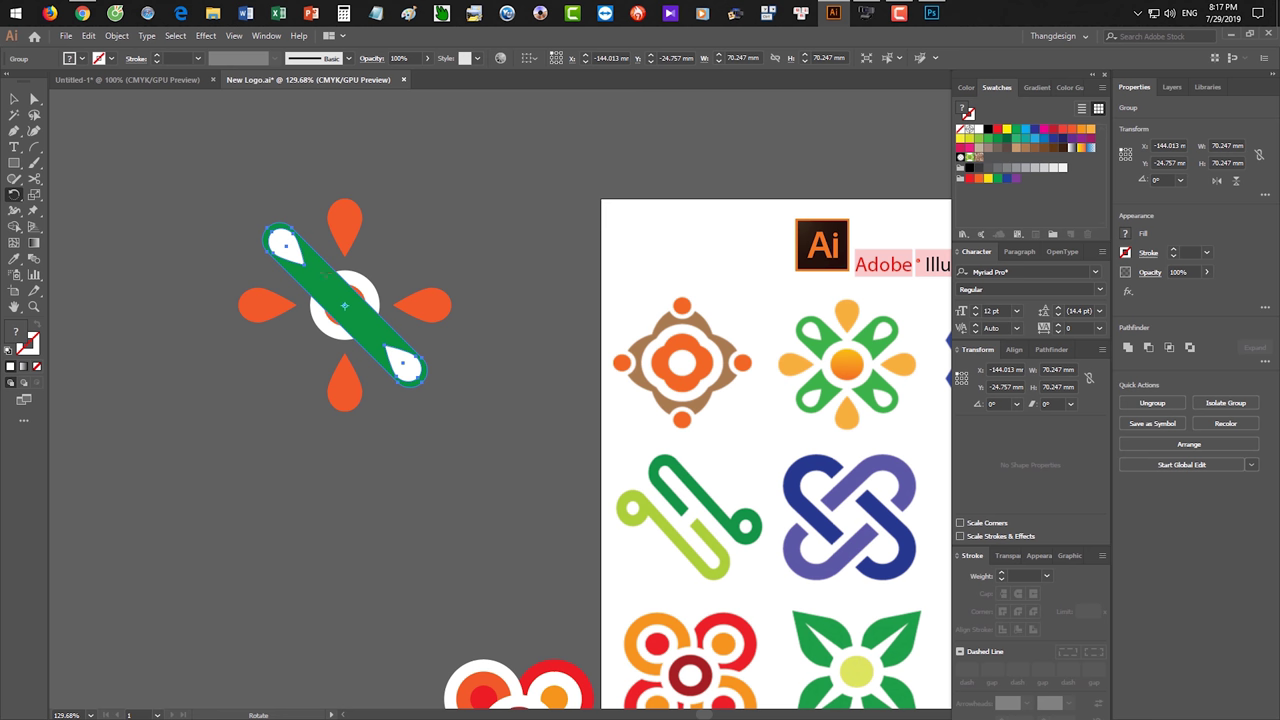
{"action": "left_click_drag", "start_coordinate": [323, 270], "coordinate": [490, 262]}
- Send the green X behind the orange-centred white ring
{"action": "key", "text": "v"}
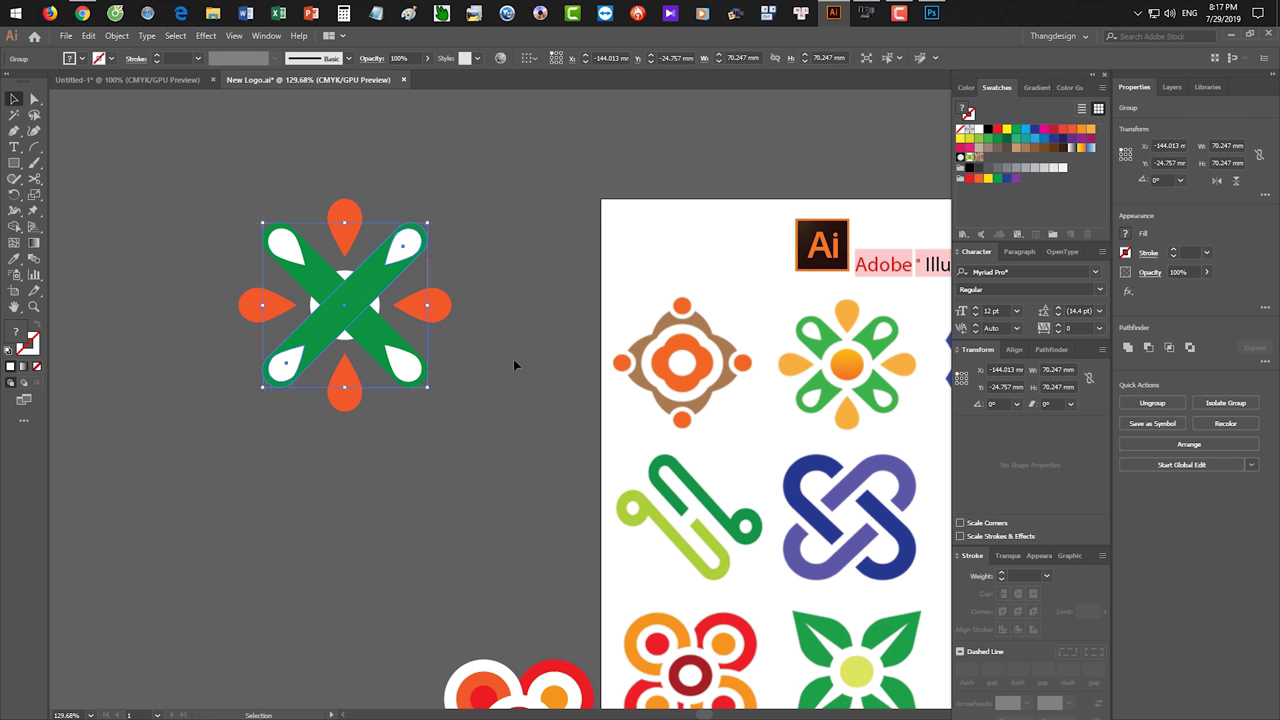
{"action": "left_click", "coordinate": [512, 409]}
{"action": "left_click", "coordinate": [316, 267]}
{"action": "key", "text": "ctrl+shift+bracketleft"}
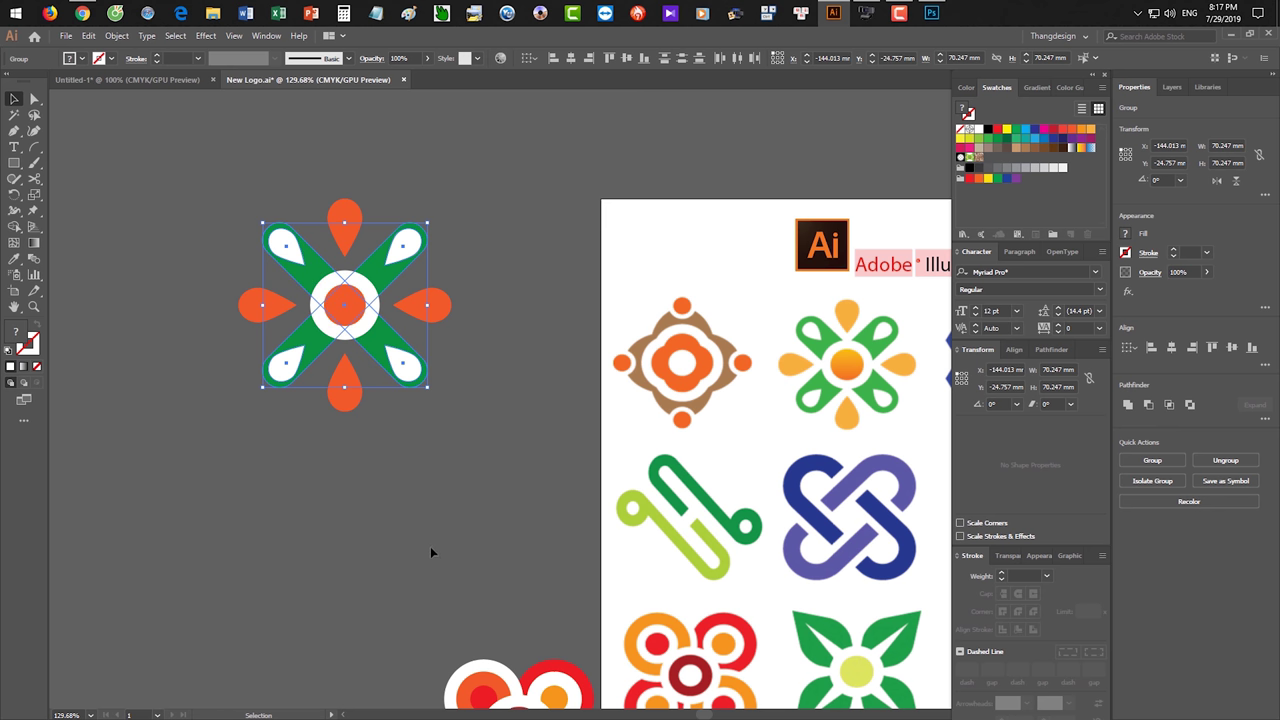
{"action": "left_click", "coordinate": [430, 546]}
{"action": "scroll", "coordinate": [441, 506], "scroll_direction": "down", "scroll_amount": 2, "text": "alt"}
{"action": "scroll", "coordinate": [426, 489], "scroll_direction": "down", "scroll_amount": 1, "text": "alt"}
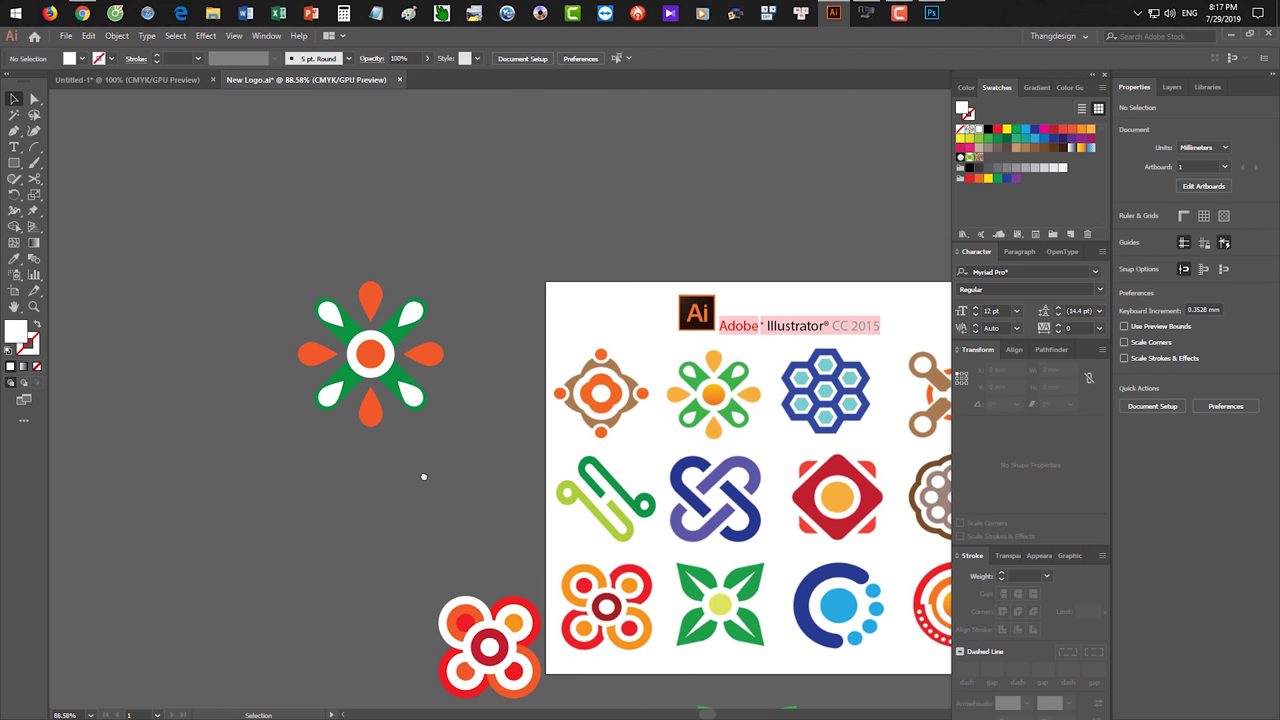
- Select a single diagonal green bar inside its group and test widening it
{"action": "scroll", "coordinate": [424, 477], "scroll_direction": "up", "scroll_amount": 1, "text": "alt"}
{"action": "scroll", "coordinate": [440, 400], "scroll_direction": "up", "scroll_amount": 2, "text": "alt"}
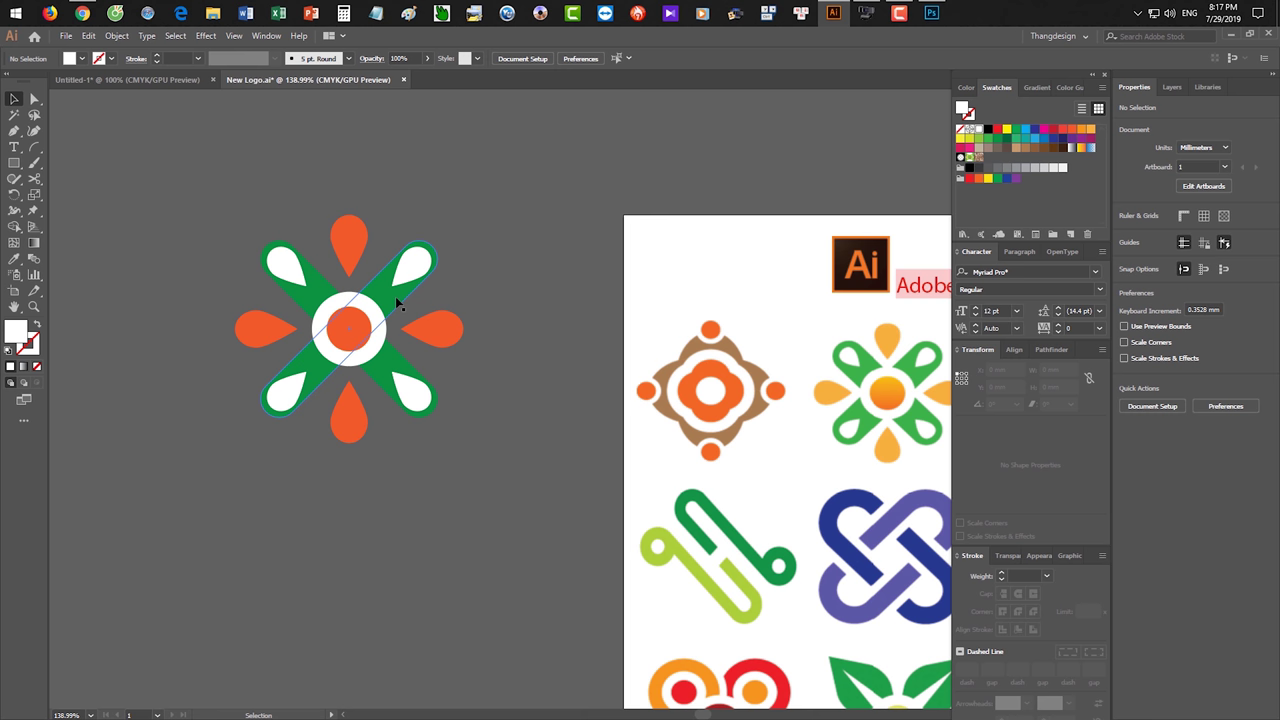
{"action": "left_click", "coordinate": [392, 300]}
{"action": "key", "text": "a"}
{"action": "left_click", "coordinate": [385, 302], "text": "alt"}
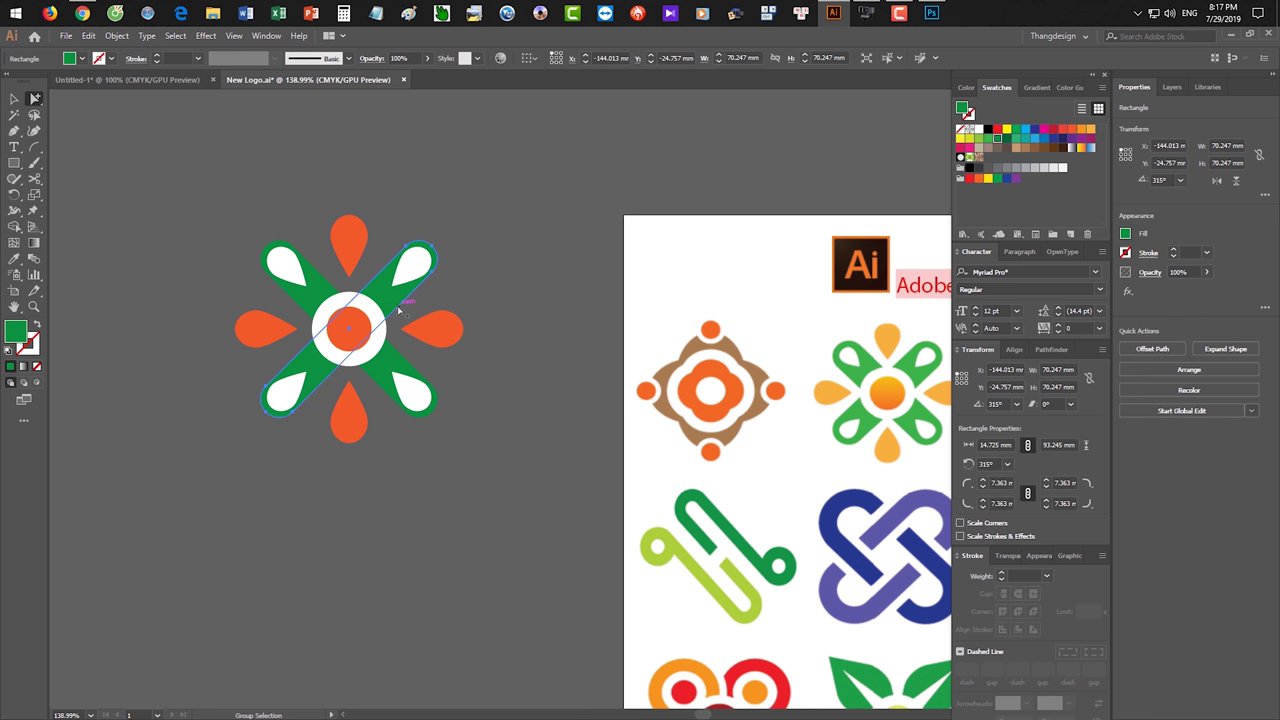
{"action": "key", "text": "v"}
{"action": "left_click_drag", "start_coordinate": [378, 340], "coordinate": [368, 348]}
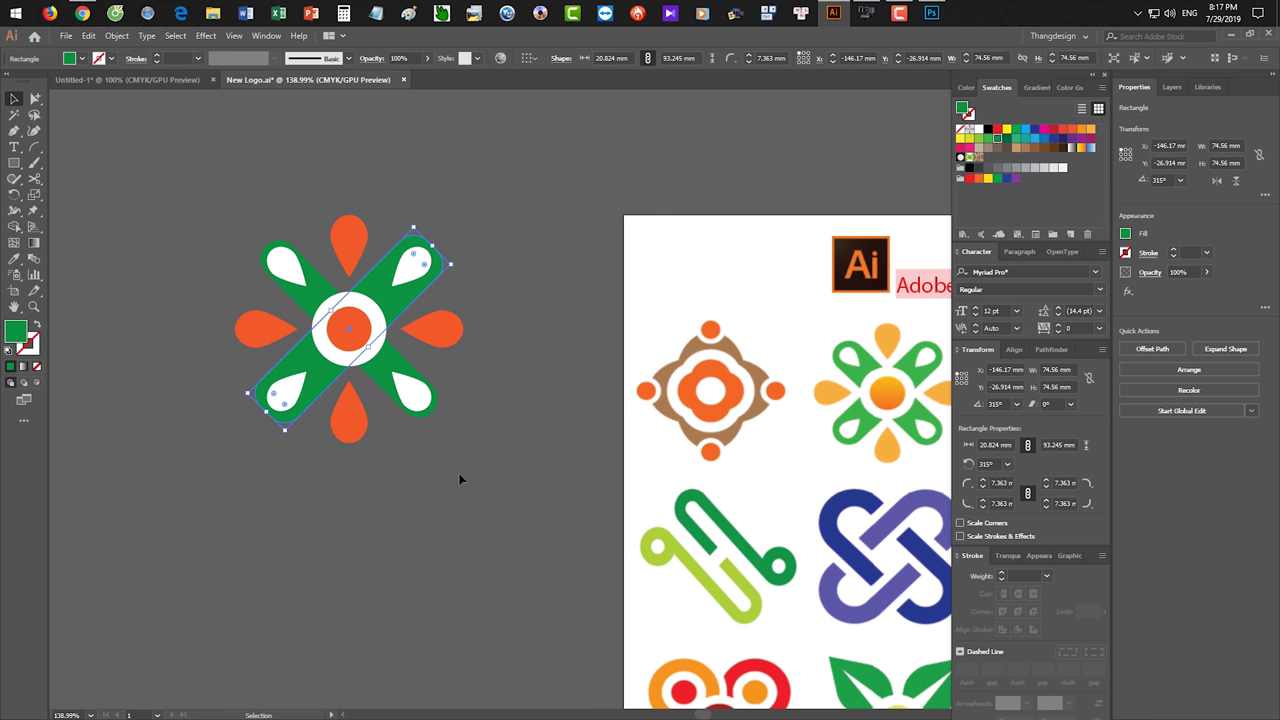
{"action": "left_click", "coordinate": [460, 473]}
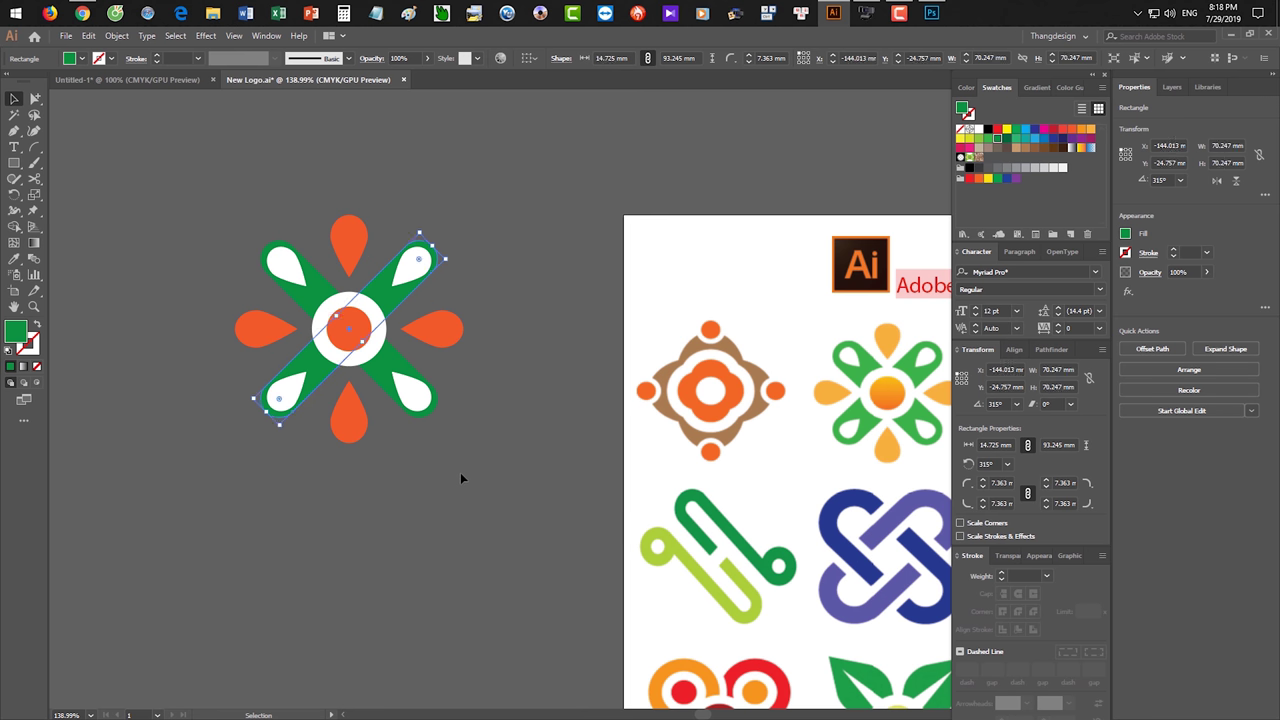
- Delete the whole green-and-orange flower from beside the artboard
{"action": "left_click_drag", "start_coordinate": [413, 457], "coordinate": [185, 221]}
{"action": "scroll", "coordinate": [410, 455], "scroll_direction": "down", "scroll_amount": 2}
{"action": "key", "text": "Delete"}
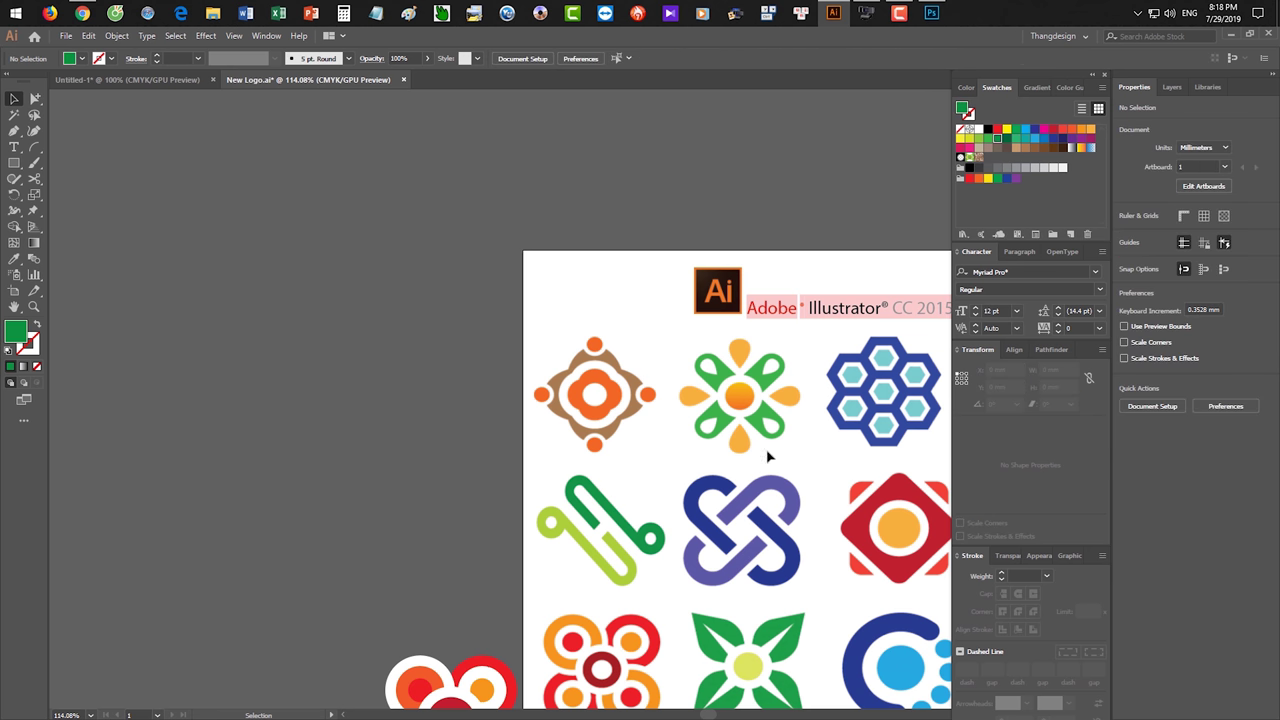
- Pan and zoom to about 325% on the dotted red-ringed logo with orange inner rings
{"action": "left_click_drag", "start_coordinate": [641, 426], "coordinate": [141, 161]}
{"action": "left_click_drag", "start_coordinate": [540, 388], "coordinate": [676, 409]}
{"action": "scroll", "coordinate": [690, 460], "scroll_direction": "up", "scroll_amount": 3}
{"action": "scroll", "coordinate": [694, 465], "scroll_direction": "up", "scroll_amount": 2}
{"action": "left_click_drag", "start_coordinate": [694, 471], "coordinate": [391, 404]}
{"action": "scroll", "coordinate": [457, 371], "scroll_direction": "up", "scroll_amount": 1}
{"action": "scroll", "coordinate": [480, 403], "scroll_direction": "right", "scroll_amount": 1}
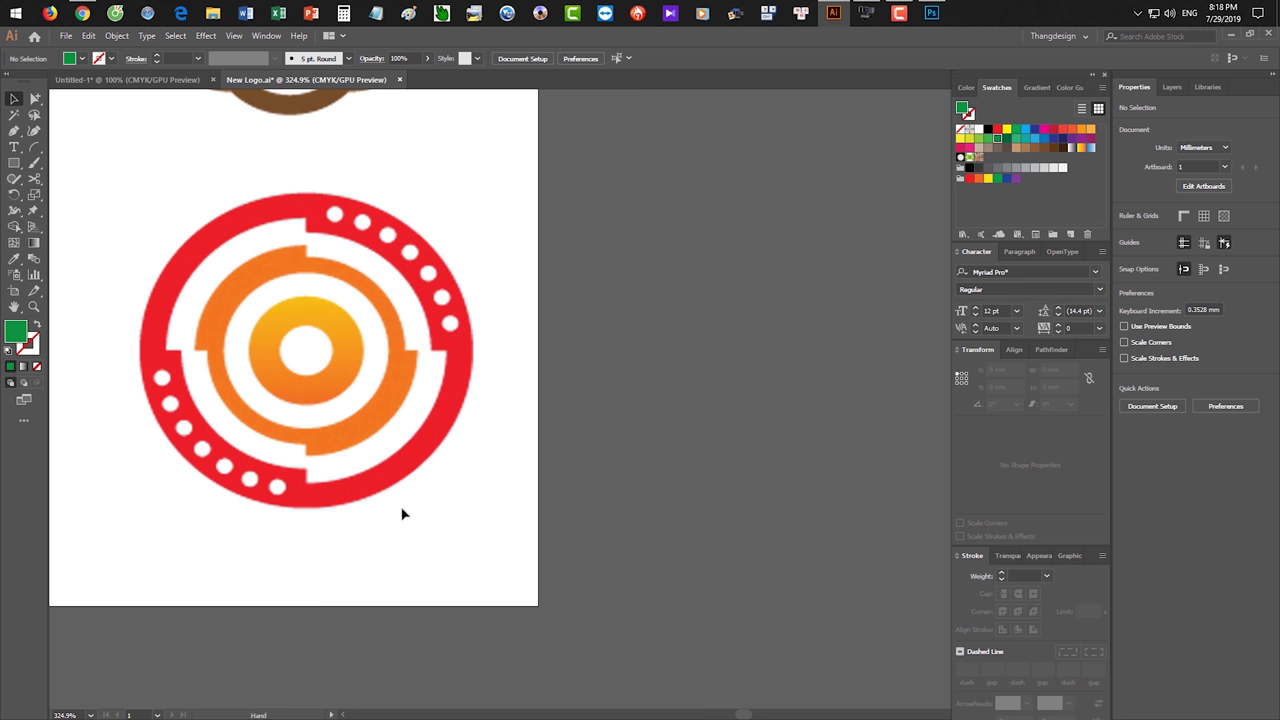
- Draw a small circle beside the reference logo and fill it white
{"action": "left_click_drag", "start_coordinate": [413, 448], "coordinate": [379, 444]}
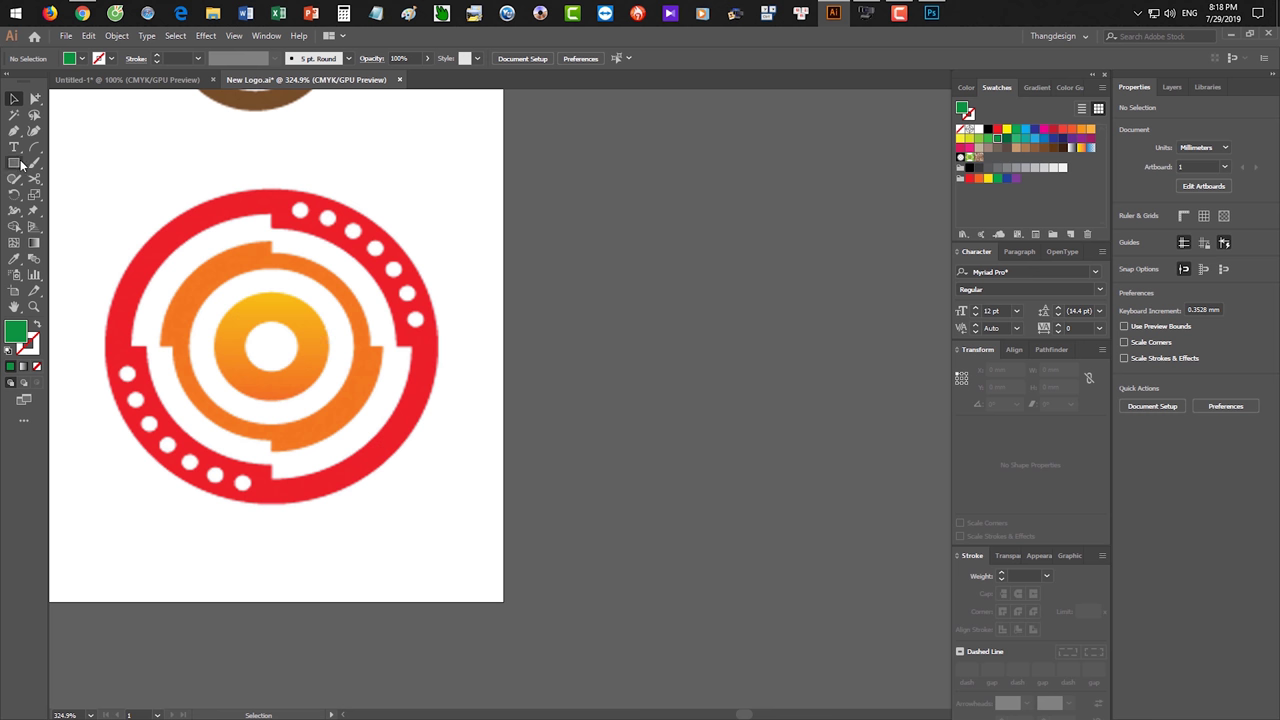
{"action": "left_click_drag", "start_coordinate": [14, 162], "coordinate": [62, 197]}
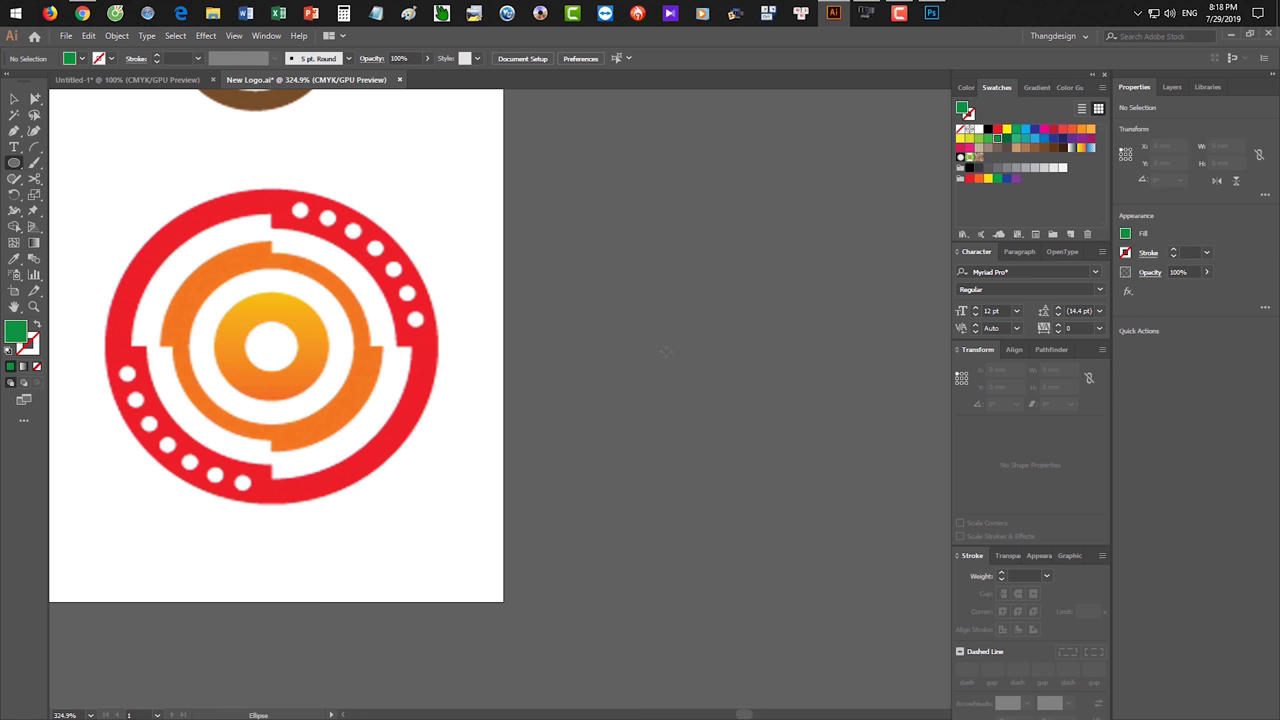
{"action": "left_click_drag", "start_coordinate": [666, 351], "coordinate": [718, 402]}
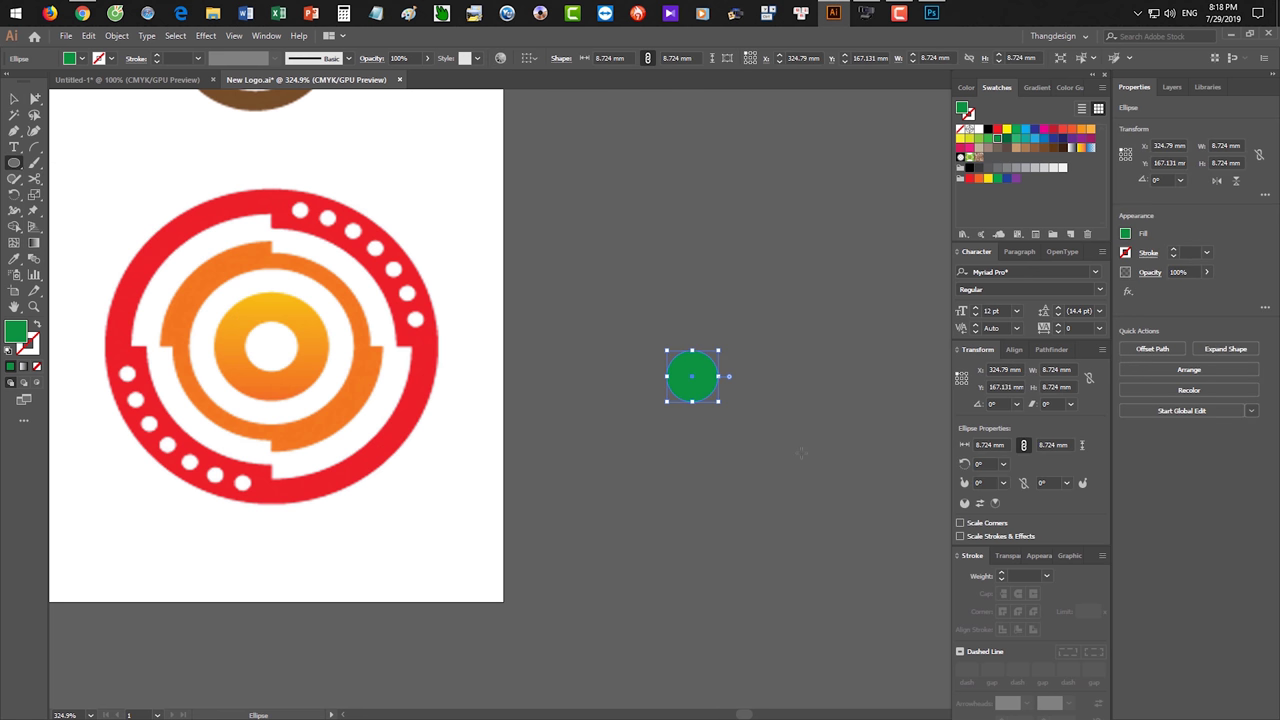
{"action": "key", "text": "v"}
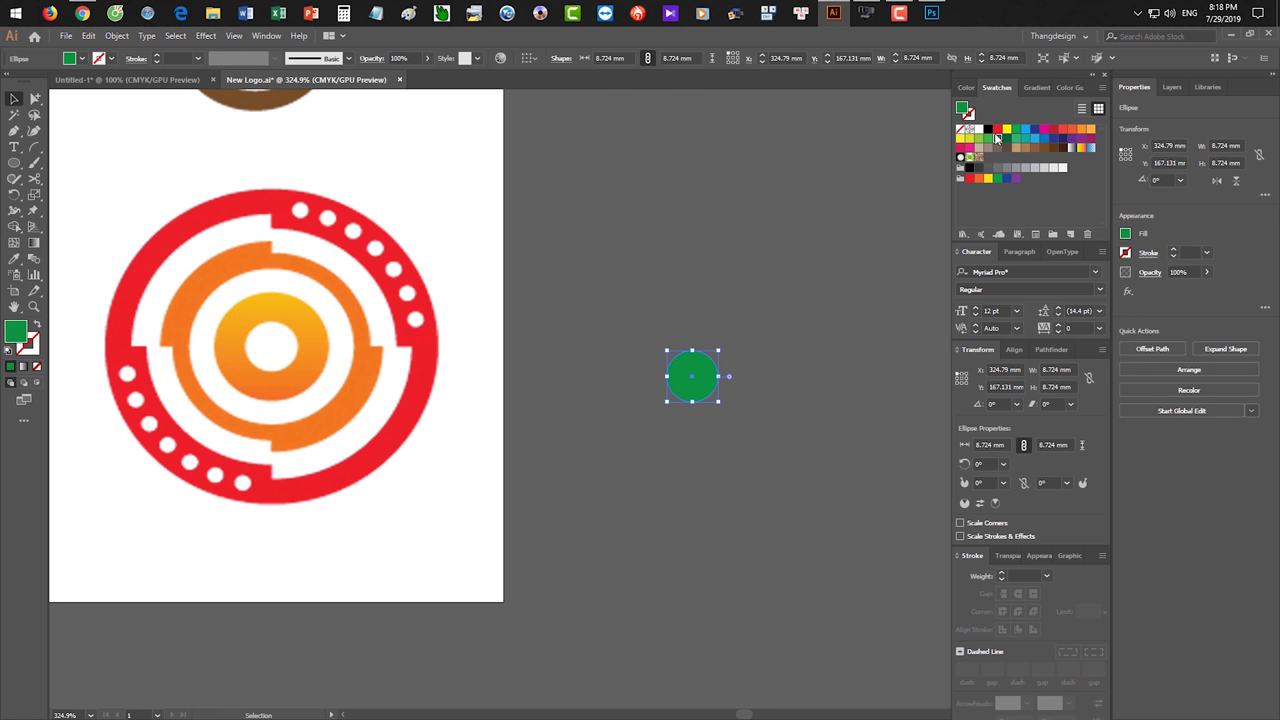
{"action": "left_click", "coordinate": [986, 131]}
{"action": "left_click", "coordinate": [978, 129]}
{"action": "left_click", "coordinate": [848, 300]}
- Copy the white circle and paste a copy in front of it
{"action": "key", "text": "ctrl+c"}
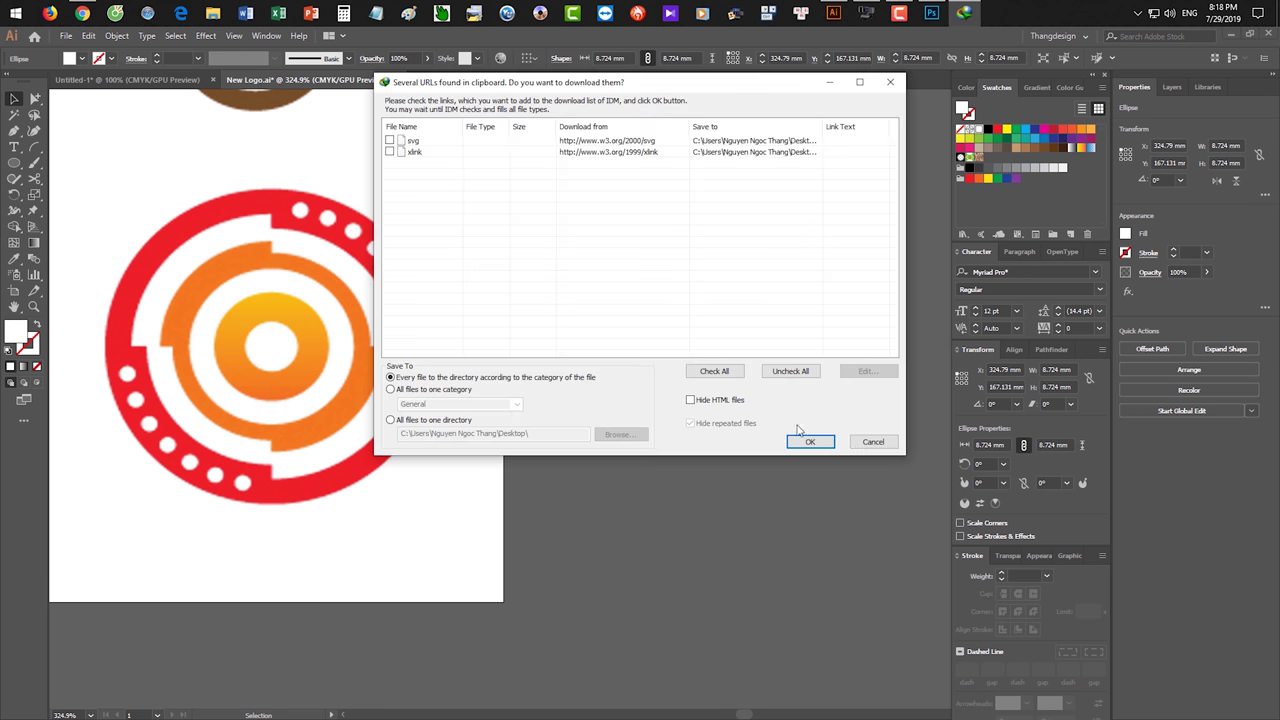
{"action": "left_click", "coordinate": [873, 442]}
{"action": "left_click", "coordinate": [800, 468]}
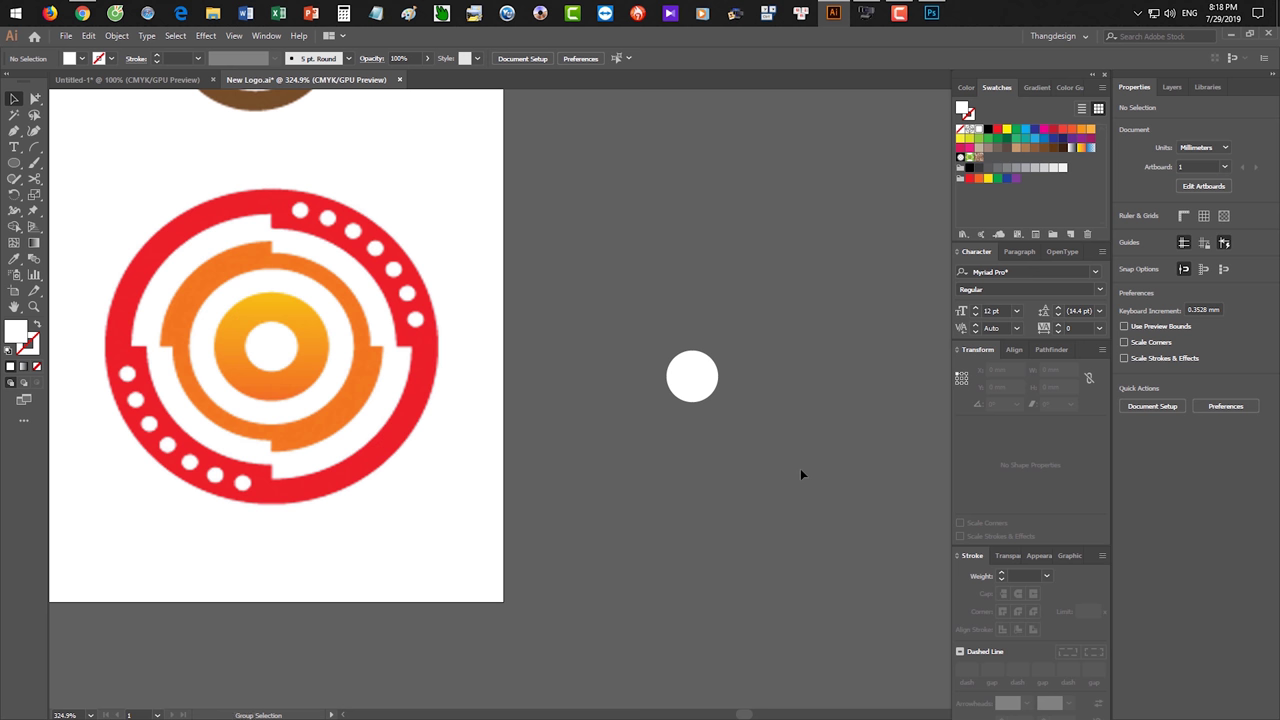
{"action": "key", "text": "ctrl+f"}
- Enlarge the copy and fill it orange-red, then add a larger white circle around it
{"action": "left_click_drag", "start_coordinate": [717, 352], "coordinate": [753, 329]}
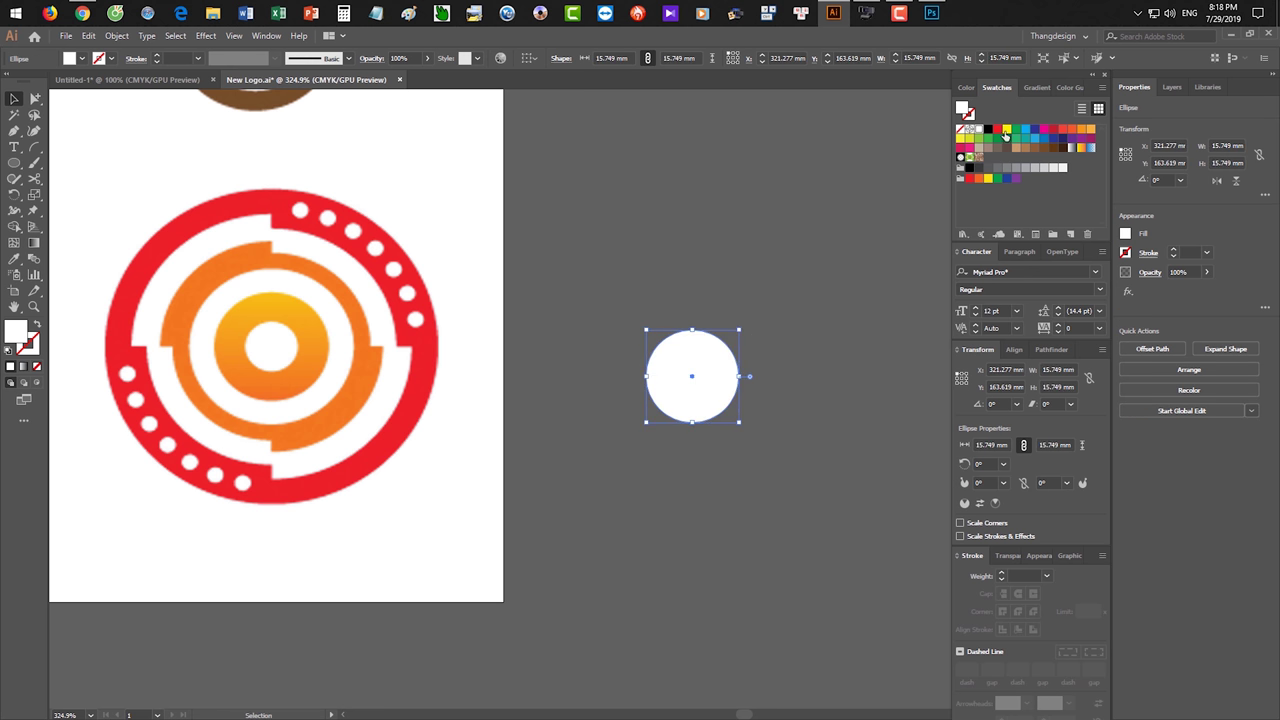
{"action": "left_click", "coordinate": [1068, 130]}
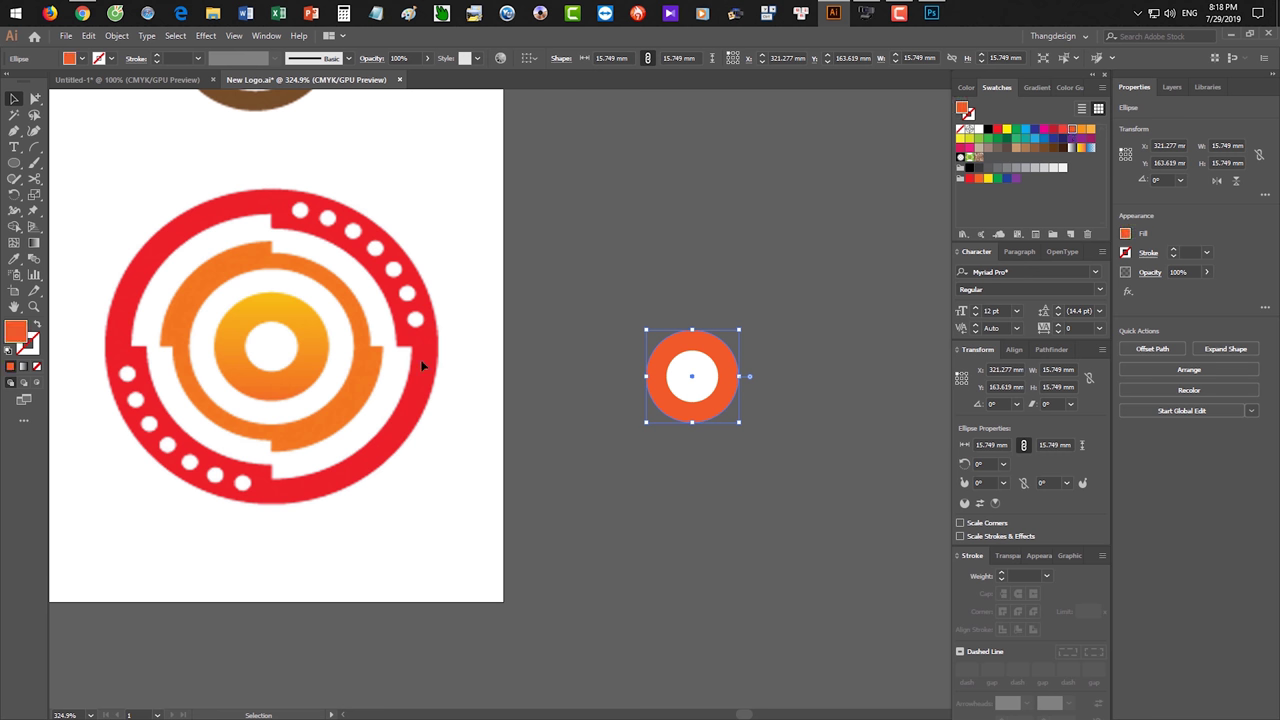
{"action": "key", "text": "a"}
{"action": "left_click", "coordinate": [871, 416]}
{"action": "left_click_drag", "start_coordinate": [738, 331], "coordinate": [785, 309]}
{"action": "left_click", "coordinate": [960, 158]}
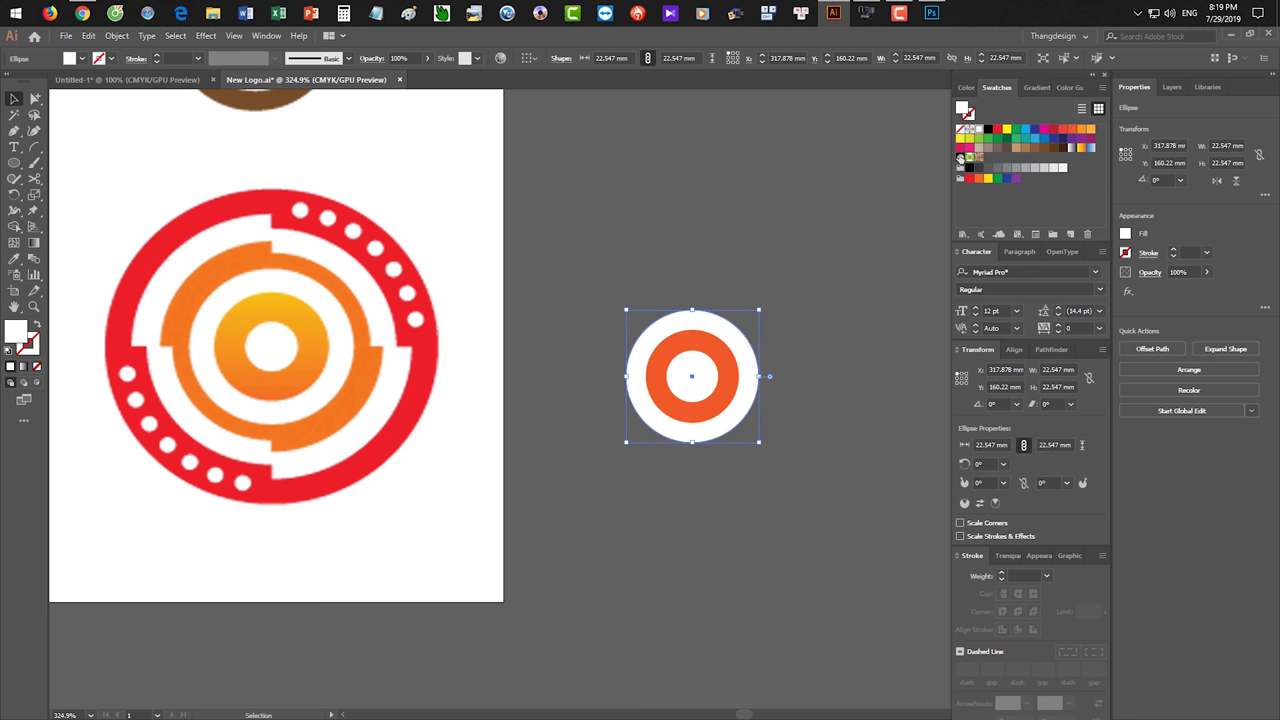
- Add an outermost orange circle about 26.85 mm wide to complete the target
{"action": "left_click_drag", "start_coordinate": [851, 390], "coordinate": [825, 406]}
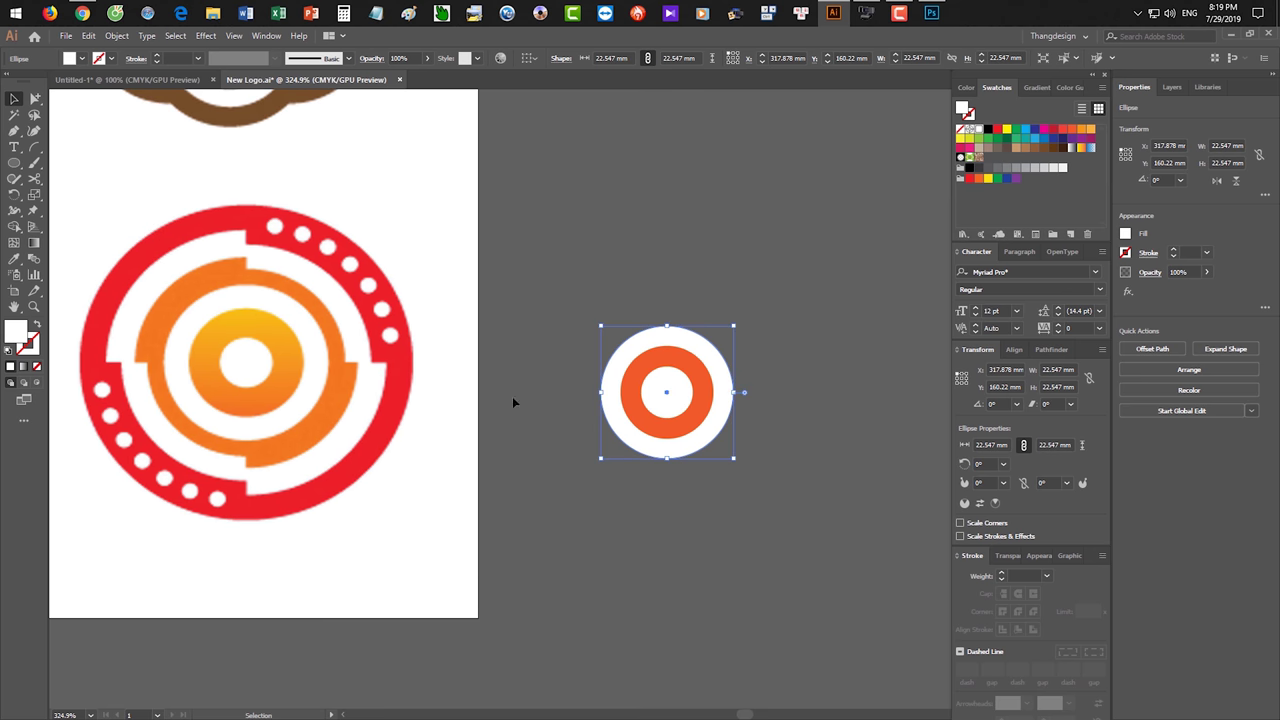
{"action": "key", "text": "a"}
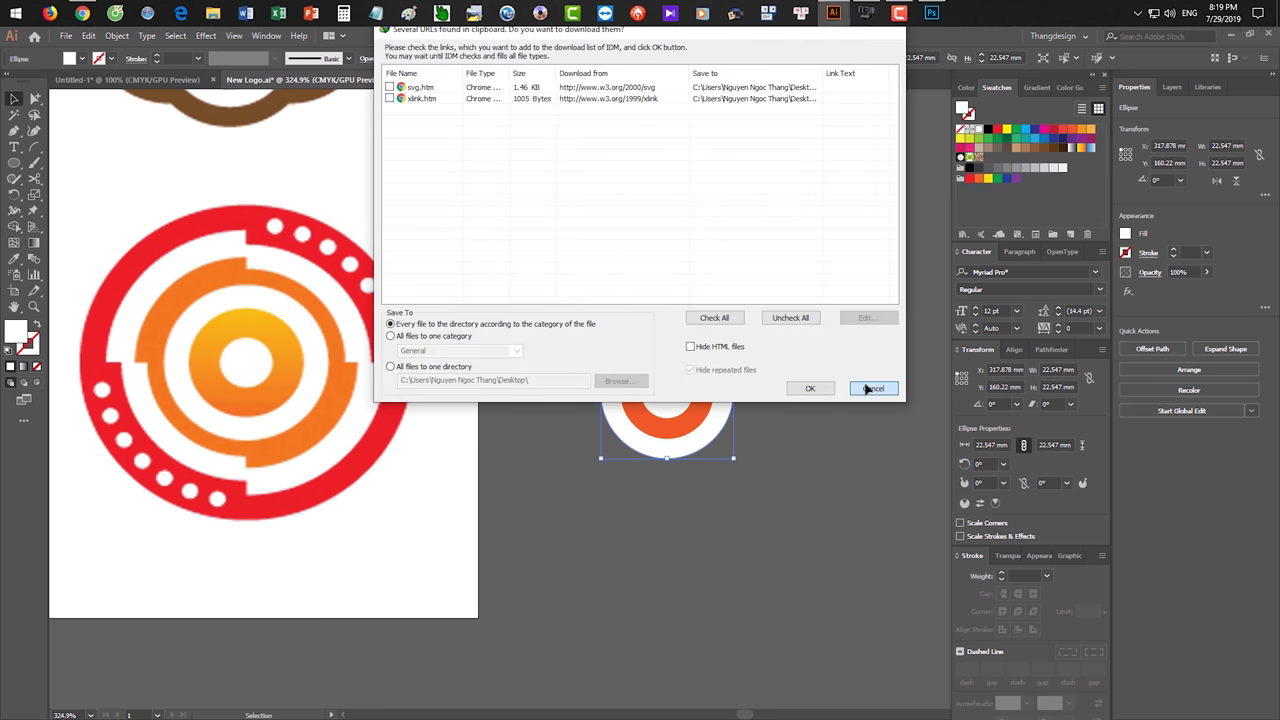
{"action": "left_click", "coordinate": [814, 386]}
{"action": "key", "text": "v"}
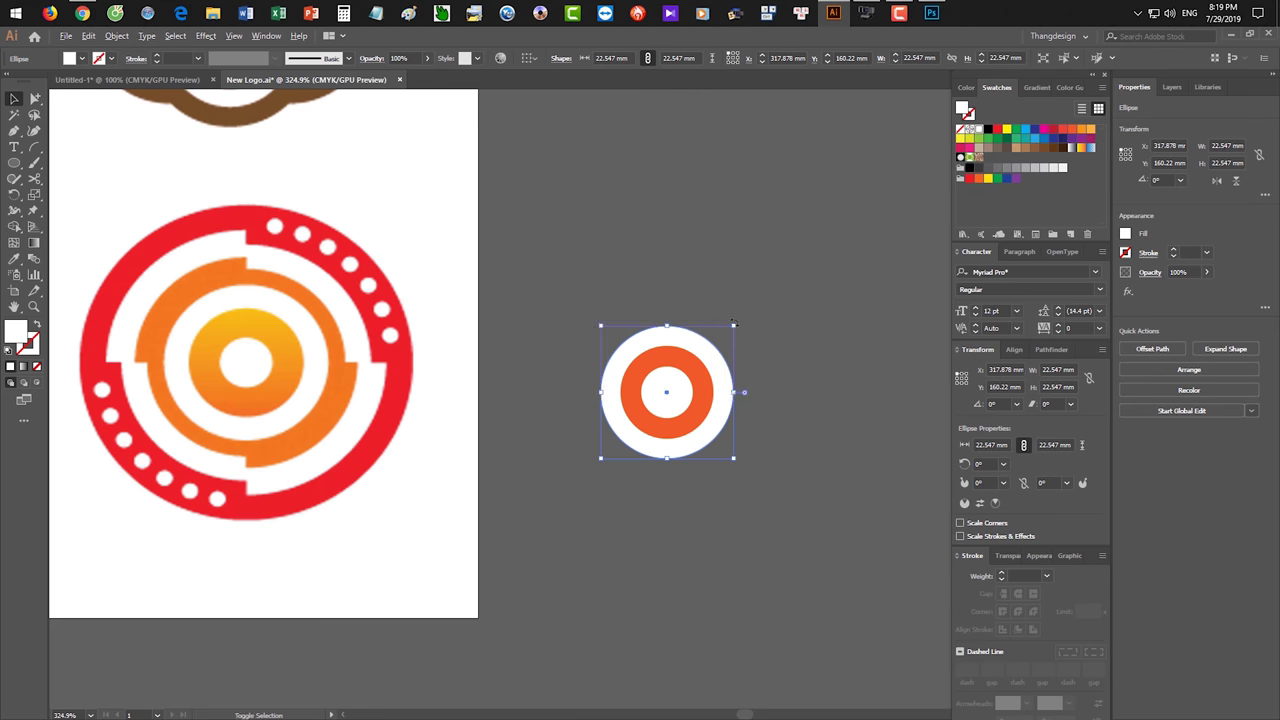
{"action": "left_click_drag", "start_coordinate": [745, 312], "coordinate": [747, 313]}
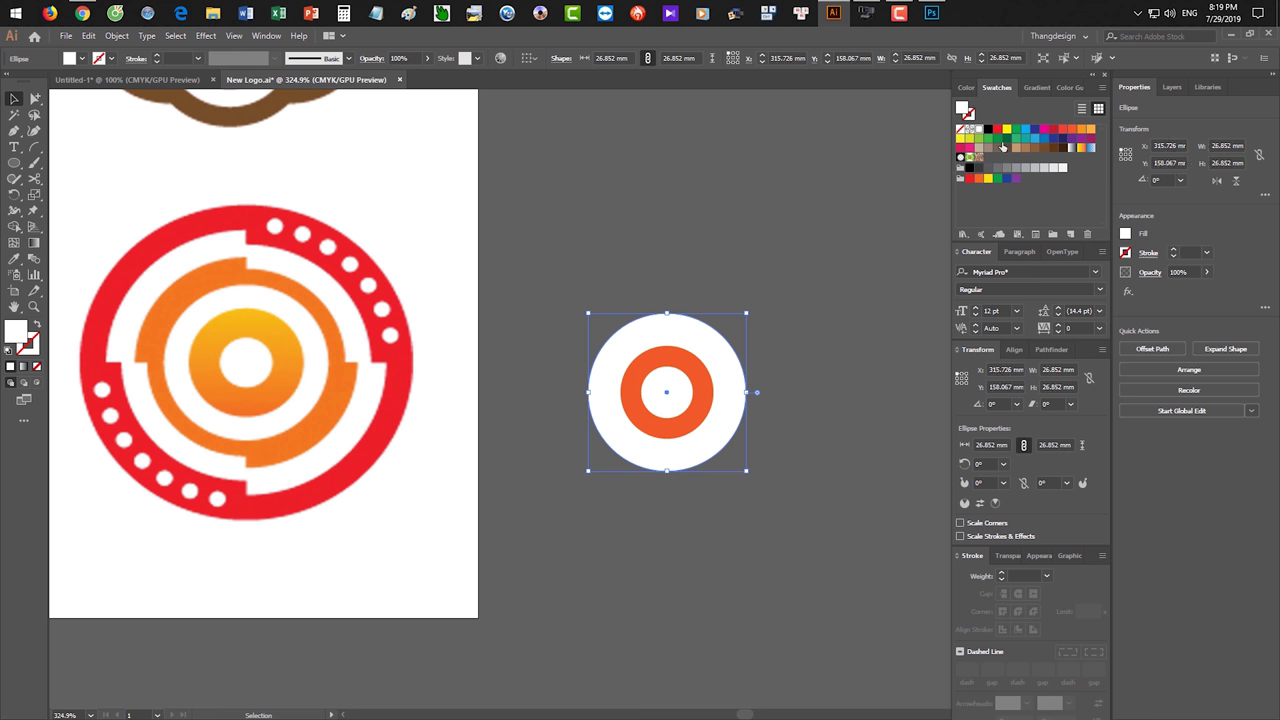
{"action": "left_click", "coordinate": [1071, 131]}
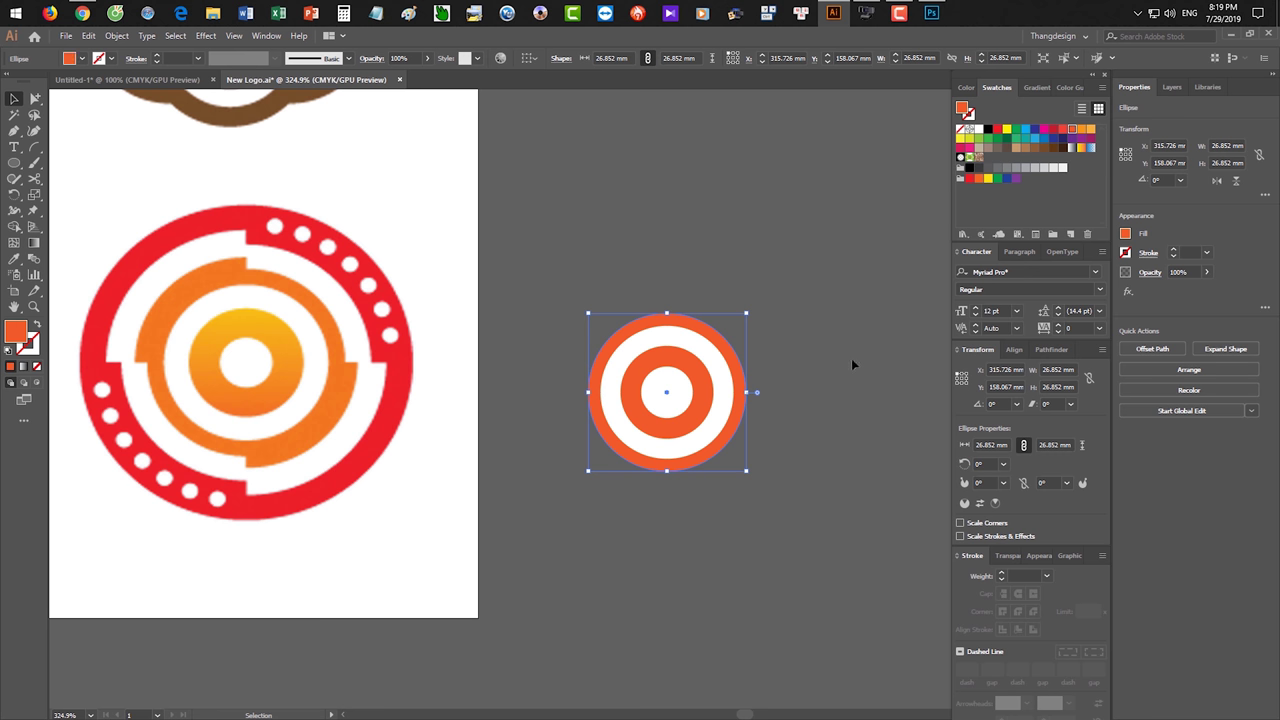
{"action": "left_click", "coordinate": [852, 363]}
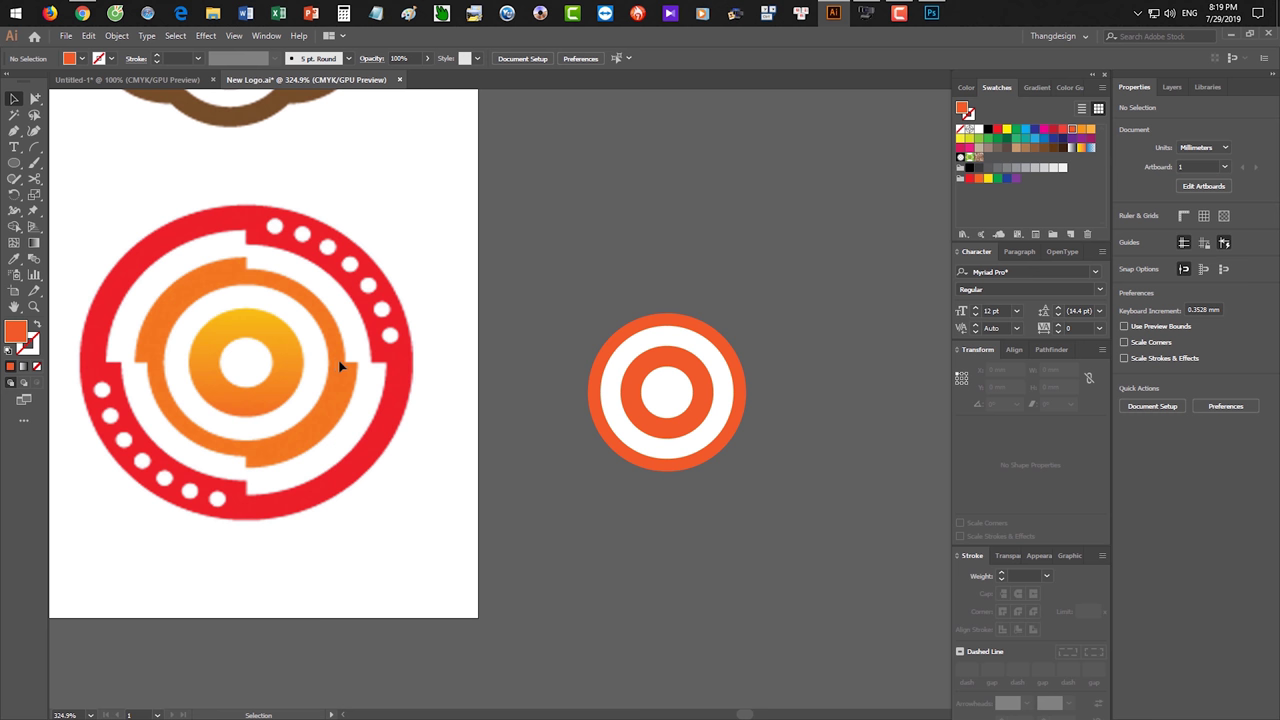
{"action": "left_click", "coordinate": [731, 352]}
- Paste a copy of the outer orange circle enlarged just beyond the outer ring
{"action": "scroll", "coordinate": [790, 425], "scroll_direction": "up", "scroll_amount": 1}
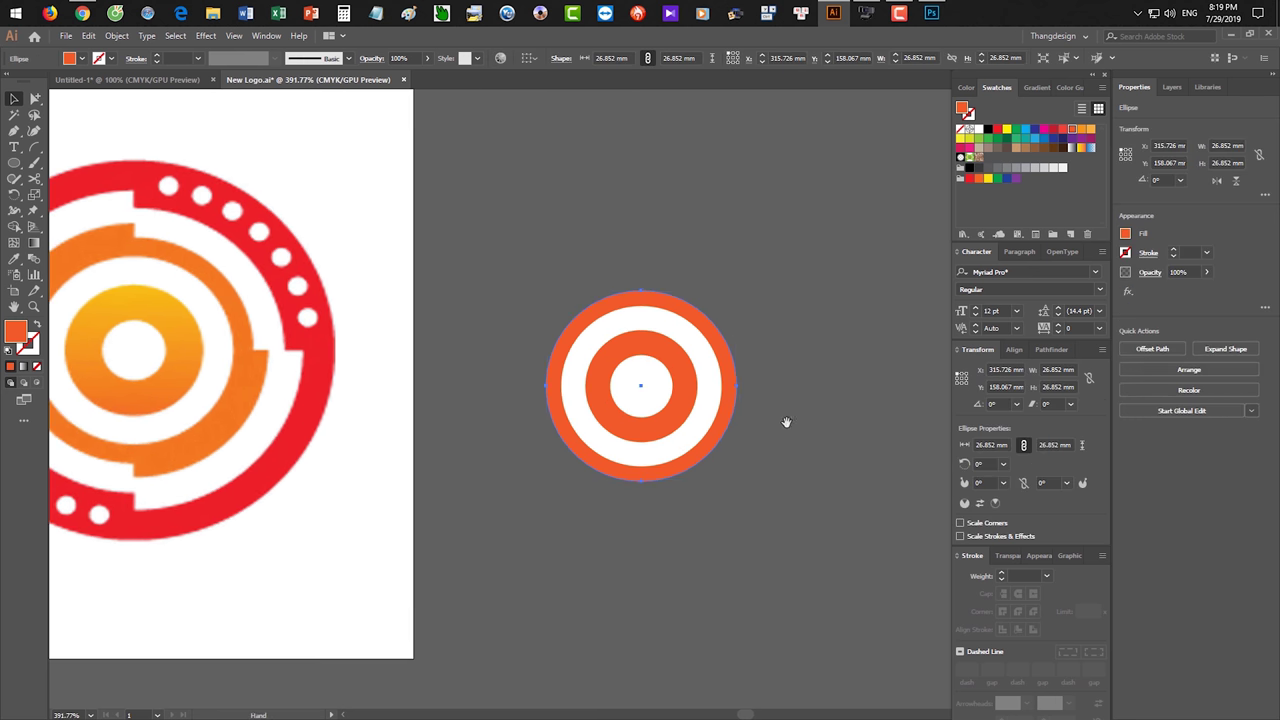
{"action": "key", "text": "ctrl"}
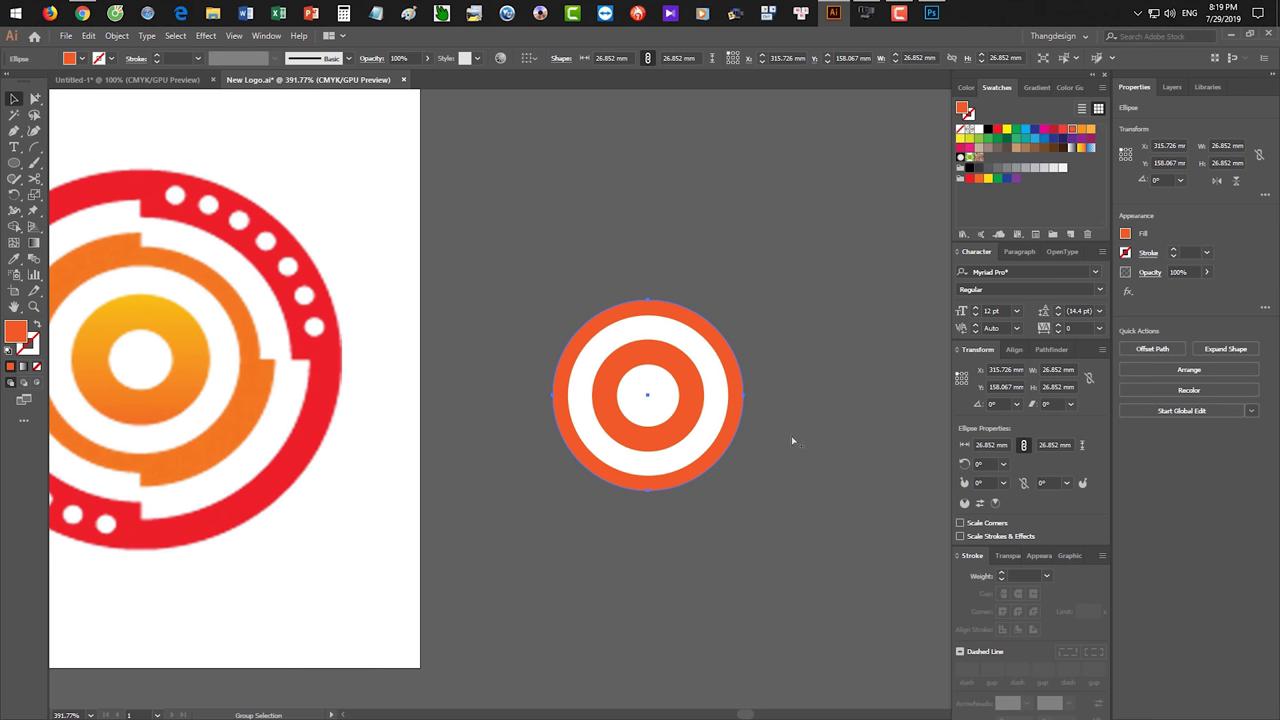
{"action": "key", "text": "ctrl+c"}
{"action": "left_click", "coordinate": [862, 547]}
{"action": "key", "text": "ctrl+f"}
{"action": "left_click_drag", "start_coordinate": [743, 299], "coordinate": [758, 289]}
- Cut the new circle down to a short arc and rotate it around the rings' centre
{"action": "left_click_drag", "start_coordinate": [766, 396], "coordinate": [760, 356]}
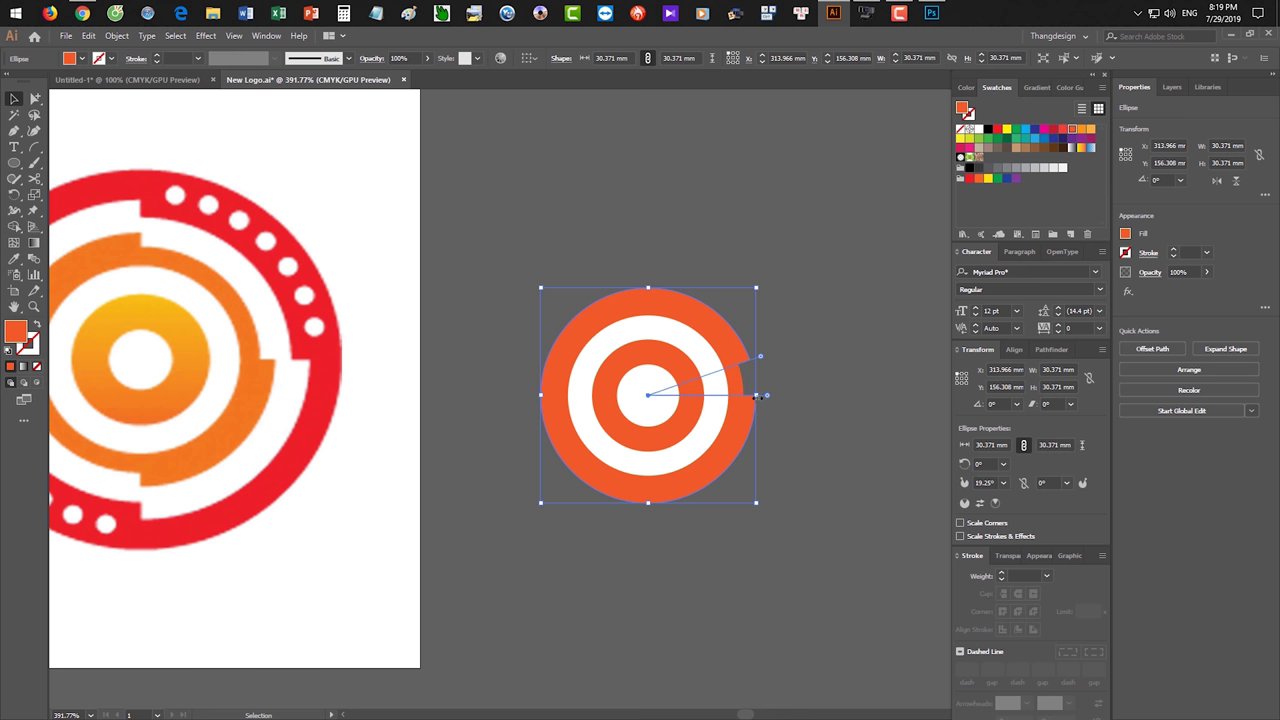
{"action": "left_click_drag", "start_coordinate": [757, 396], "coordinate": [731, 516]}
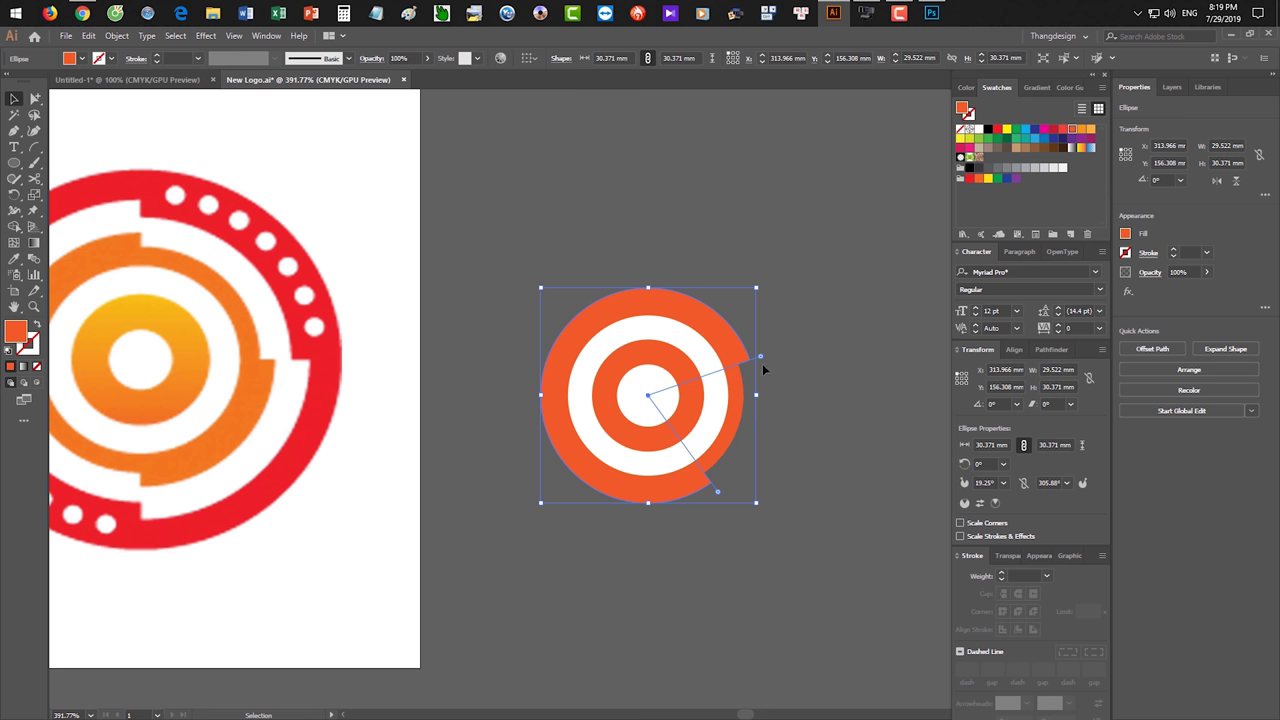
{"action": "left_click_drag", "start_coordinate": [760, 360], "coordinate": [596, 487]}
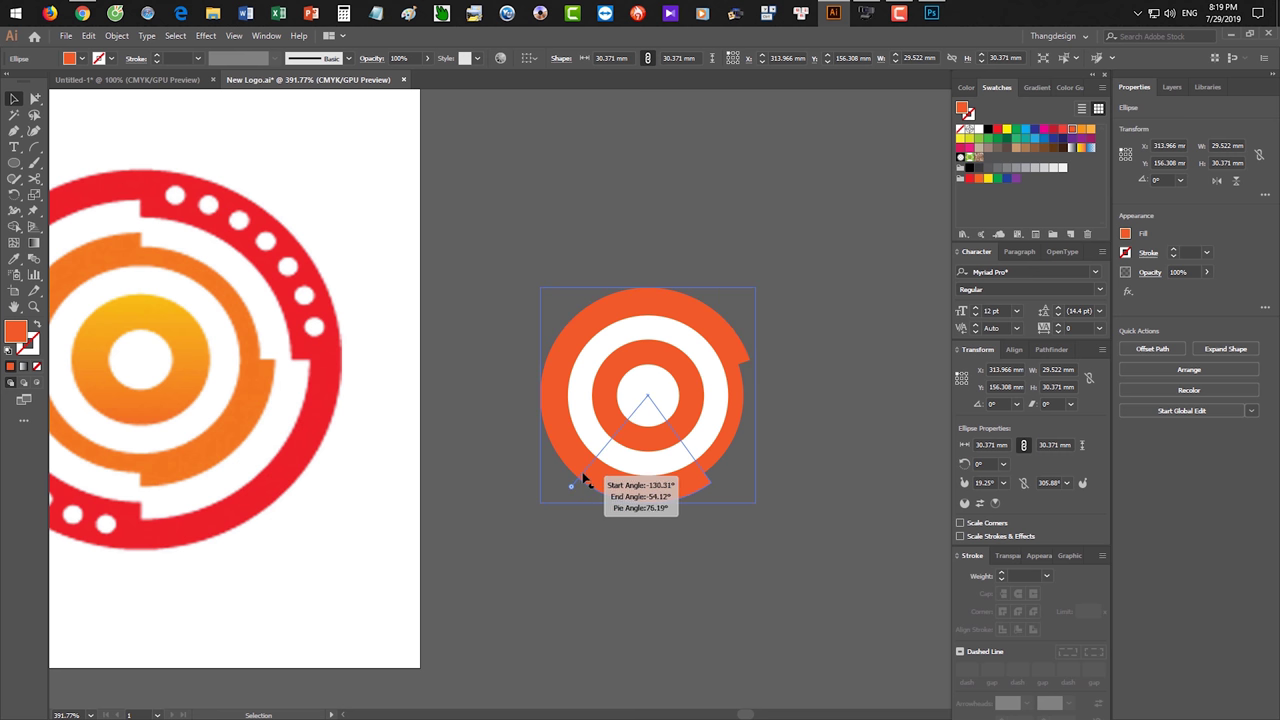
{"action": "left_click_drag", "start_coordinate": [596, 487], "coordinate": [580, 484]}
{"action": "key", "text": "r"}
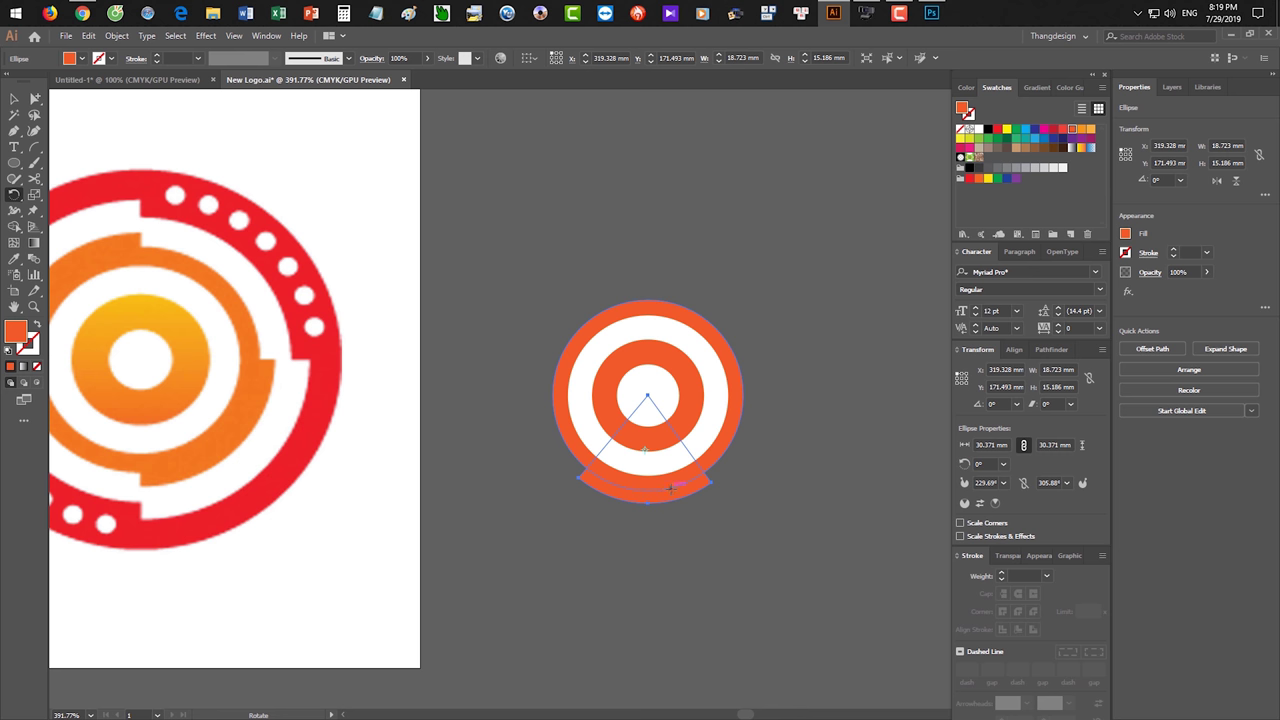
{"action": "key", "text": "ctrl+z"}
{"action": "key", "text": "ctrl+shift+z"}
{"action": "mouse_move", "coordinate": [680, 497]}
{"action": "left_mouse_down"}
{"action": "mouse_move", "coordinate": [752, 420]}
{"action": "mouse_move", "coordinate": [744, 432]}
{"action": "left_mouse_up"}
- Mirror a copy of the arc to the opposite side around the rings' centre
{"action": "key", "text": "v"}
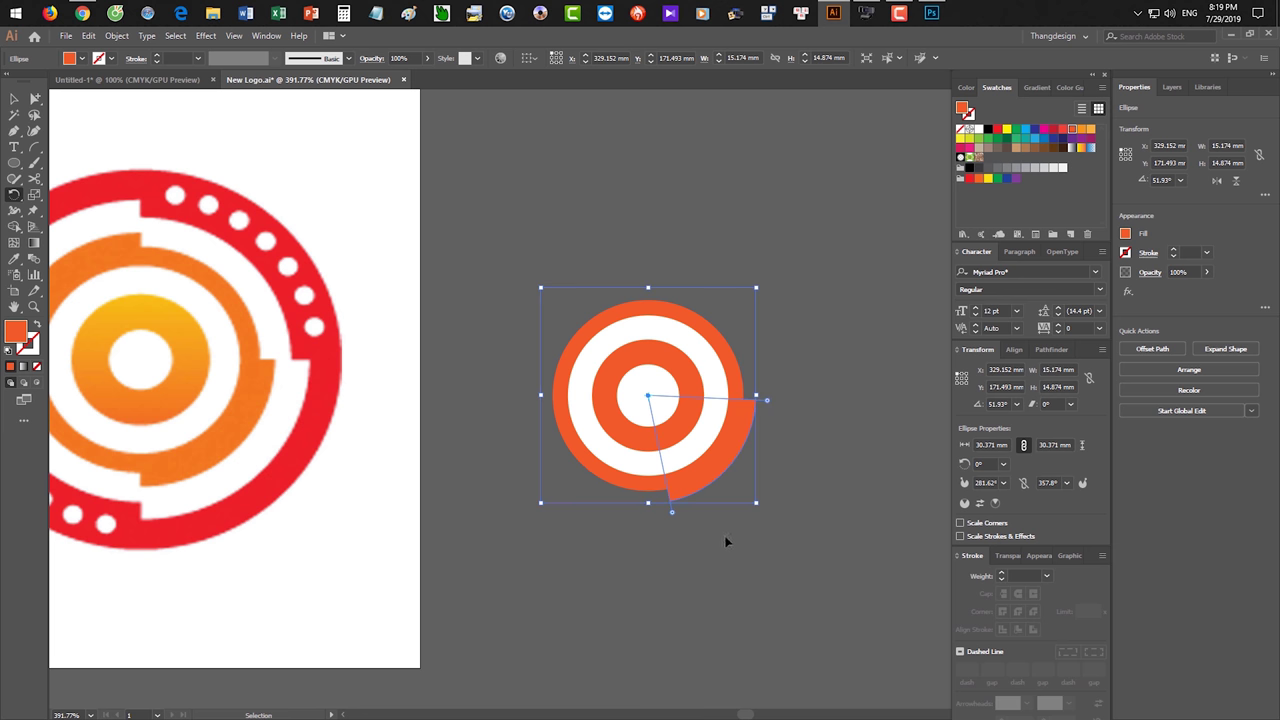
{"action": "scroll", "coordinate": [730, 543], "scroll_direction": "down", "scroll_amount": 1}
{"action": "key", "text": "r"}
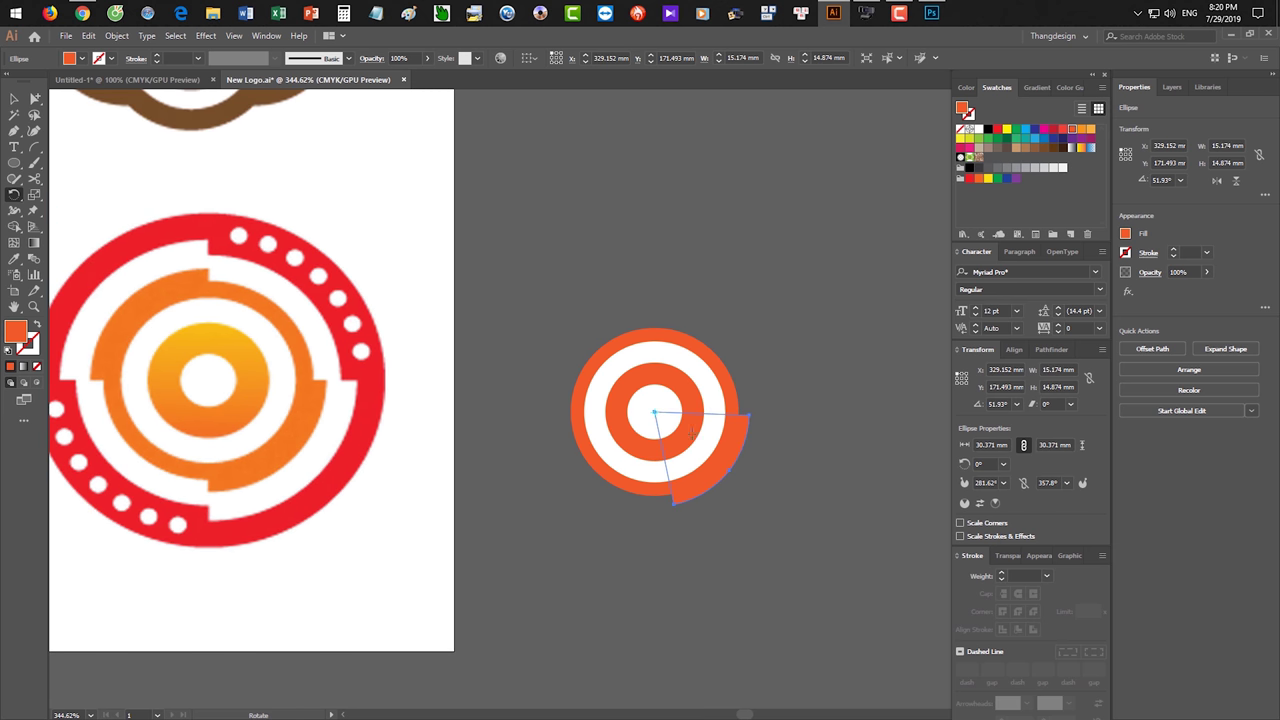
{"action": "key", "text": "o"}
{"action": "left_click", "coordinate": [655, 411]}
{"action": "left_click_drag", "start_coordinate": [760, 436], "coordinate": [651, 318]}
{"action": "key", "text": "v"}
{"action": "left_click", "coordinate": [815, 508]}
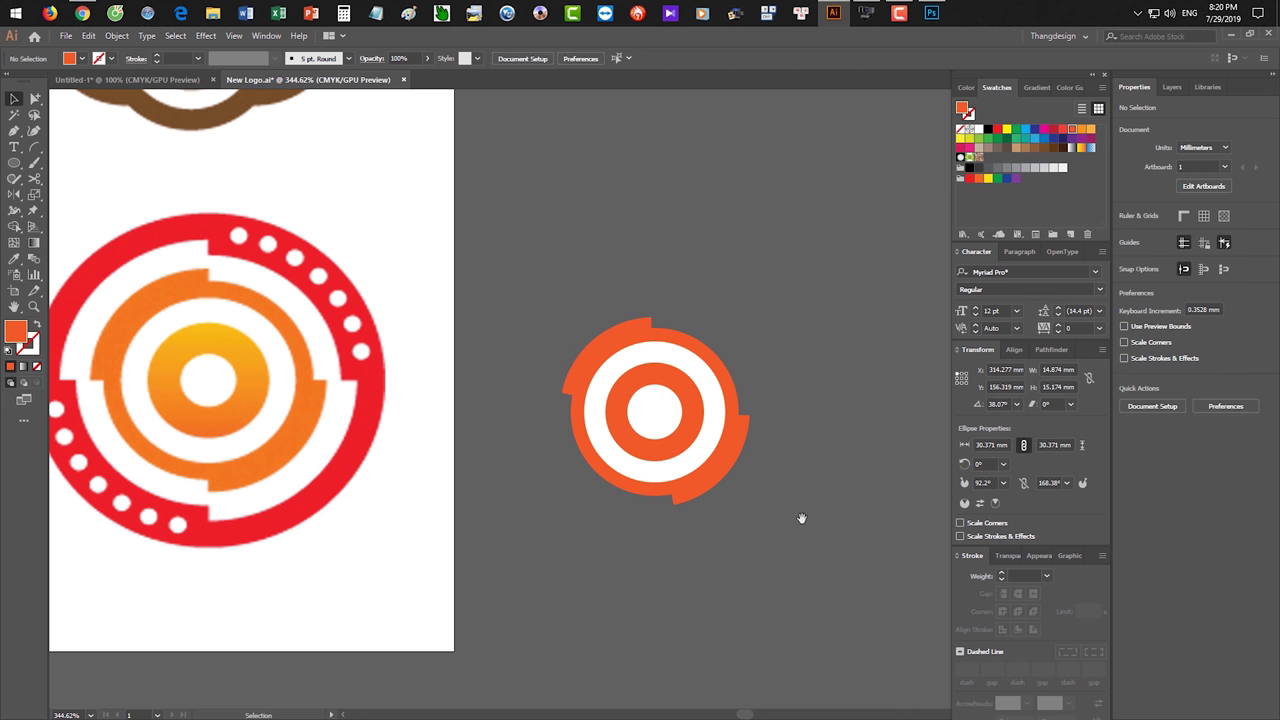
{"action": "left_click_drag", "start_coordinate": [803, 517], "coordinate": [800, 524]}
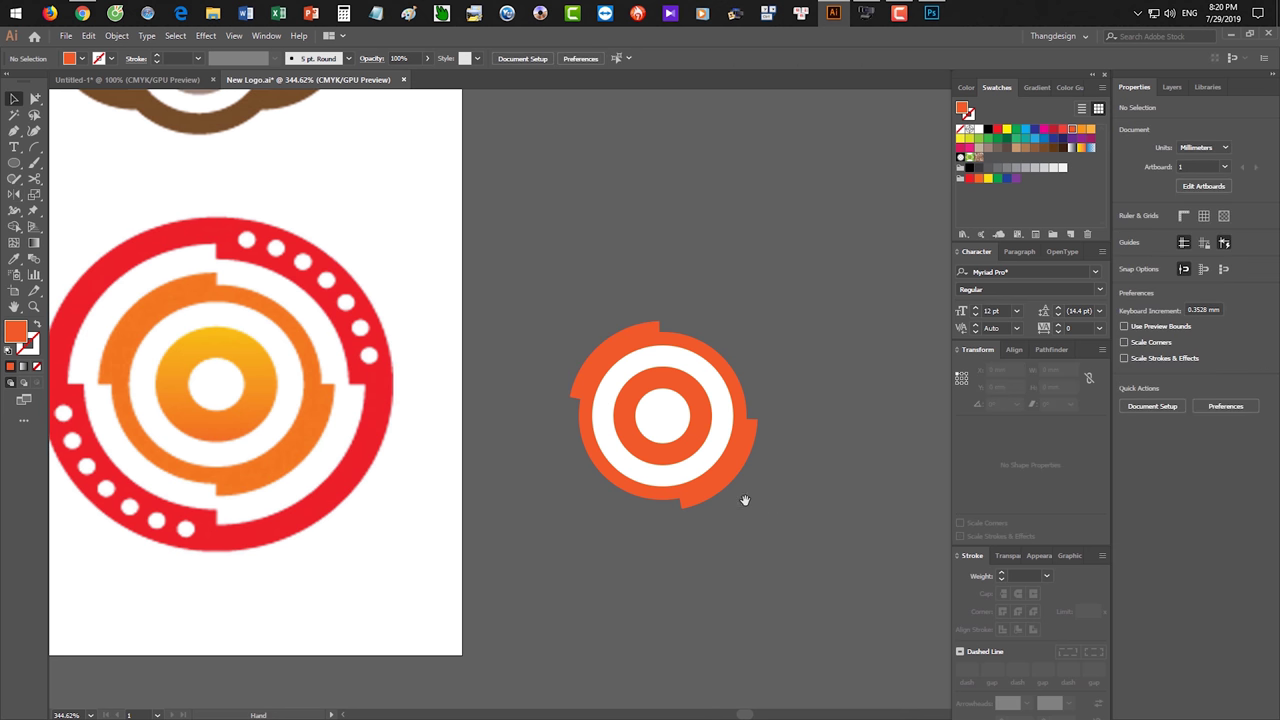
{"action": "scroll", "coordinate": [740, 508], "scroll_direction": "up", "scroll_amount": 1}
{"action": "scroll", "coordinate": [736, 515], "scroll_direction": "up", "scroll_amount": 1}
- Select both orange arcs and group them into one 30.049 mm object
{"action": "key", "text": "v"}
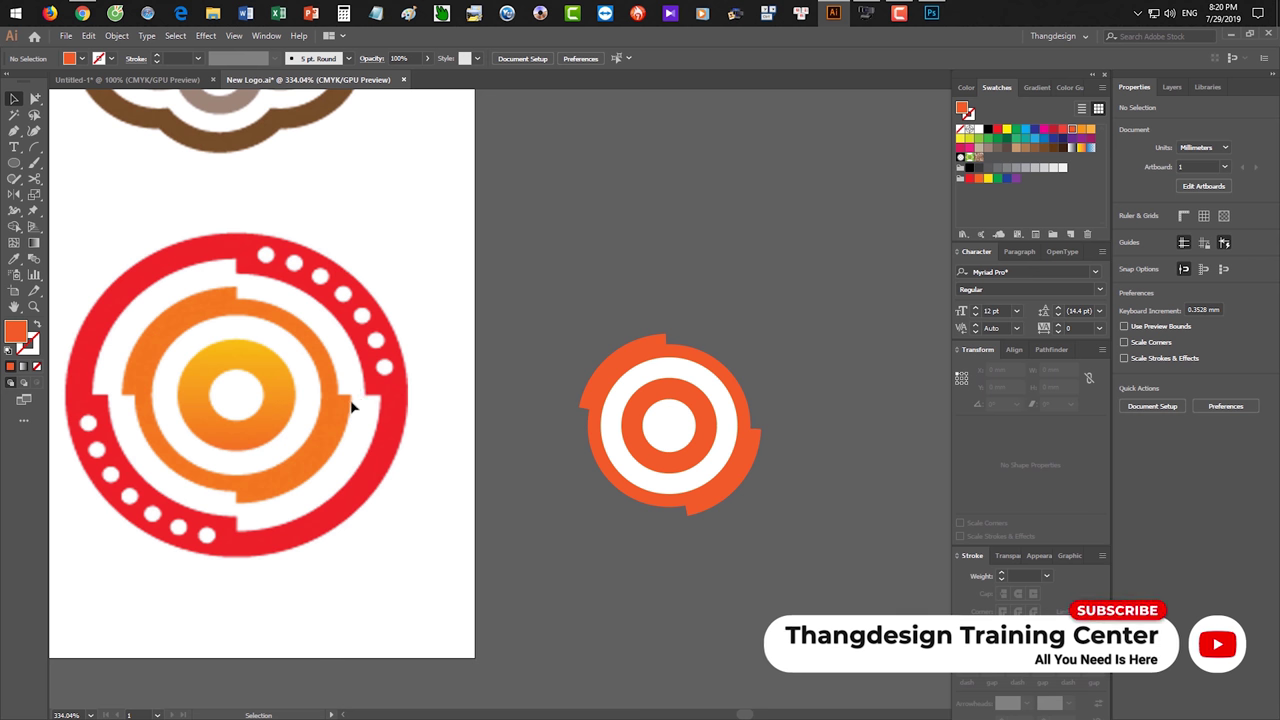
{"action": "left_click", "coordinate": [670, 350]}
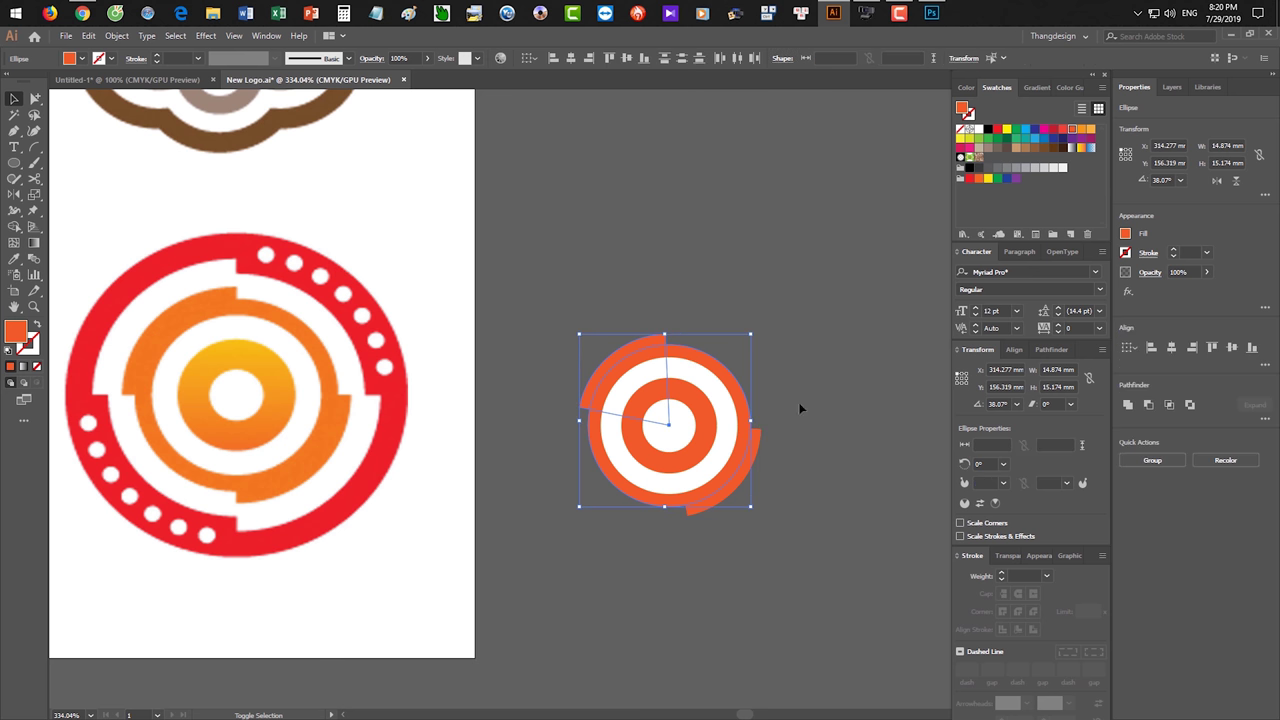
{"action": "left_click", "coordinate": [752, 444]}
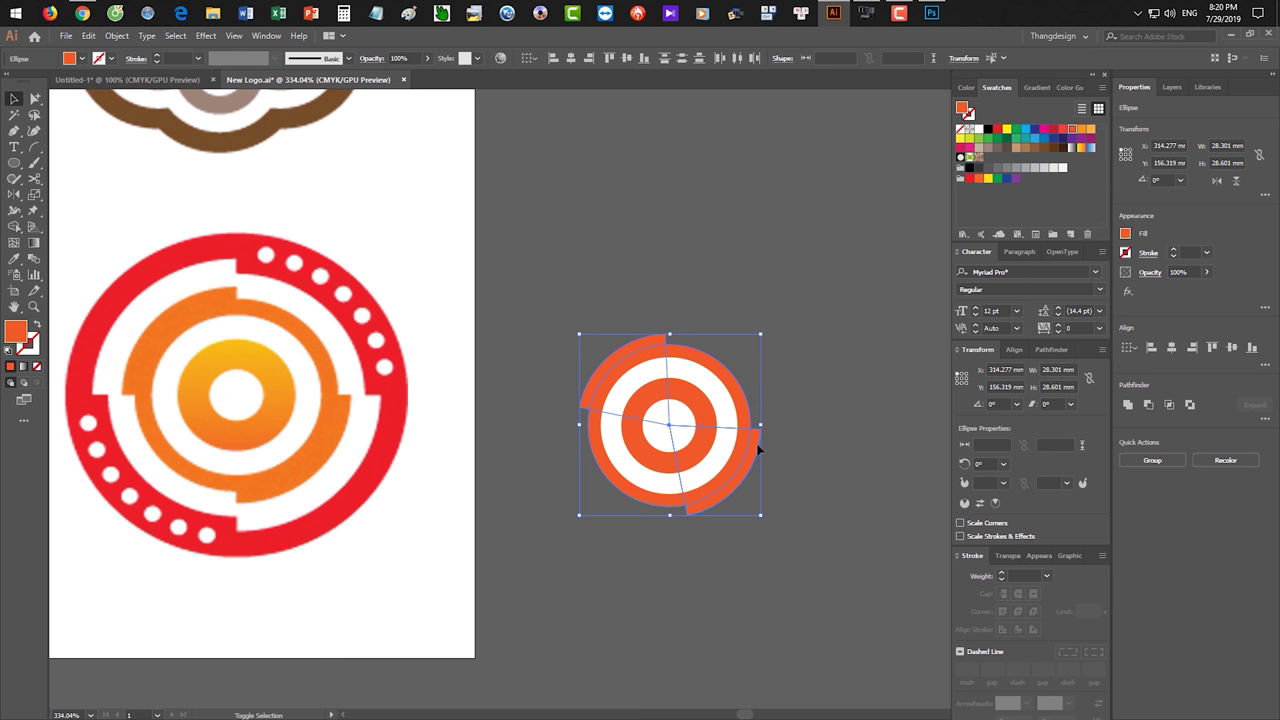
{"action": "key", "text": "ctrl+g"}
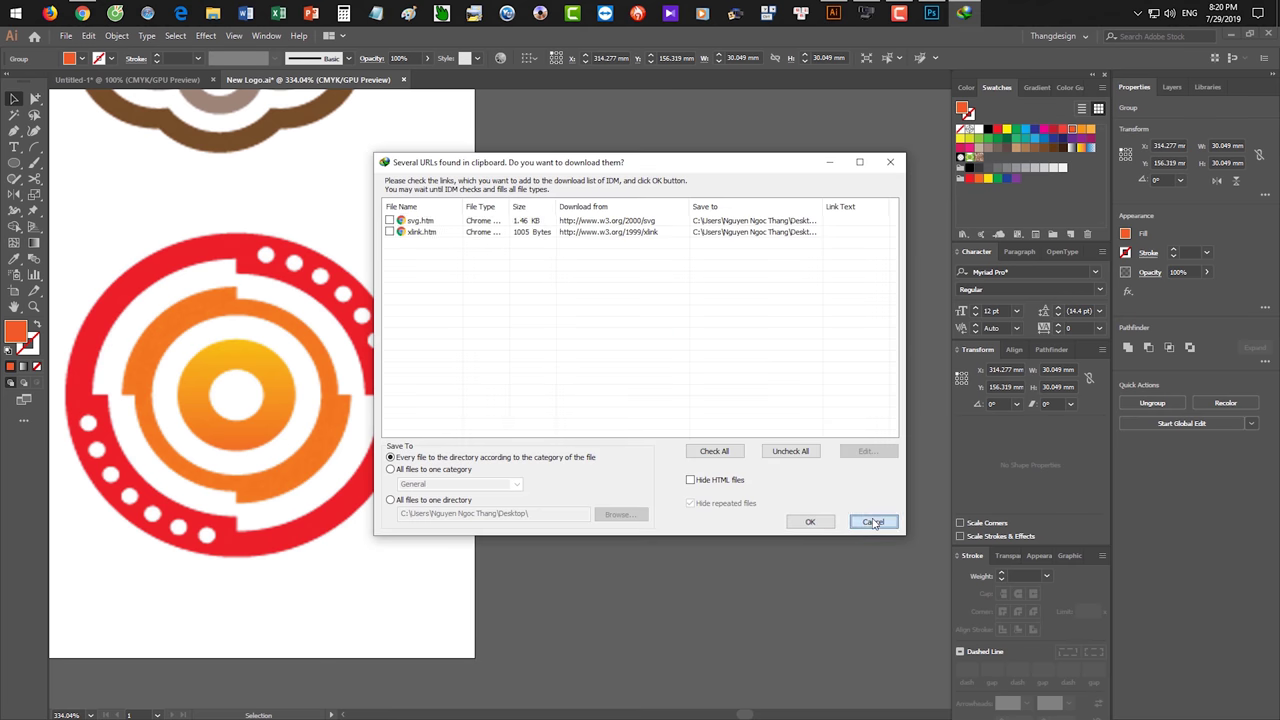
{"action": "left_click", "coordinate": [860, 522]}
- Preview scaling the logo group to 120–130%, then cancel without changing it
{"action": "key", "text": "v"}
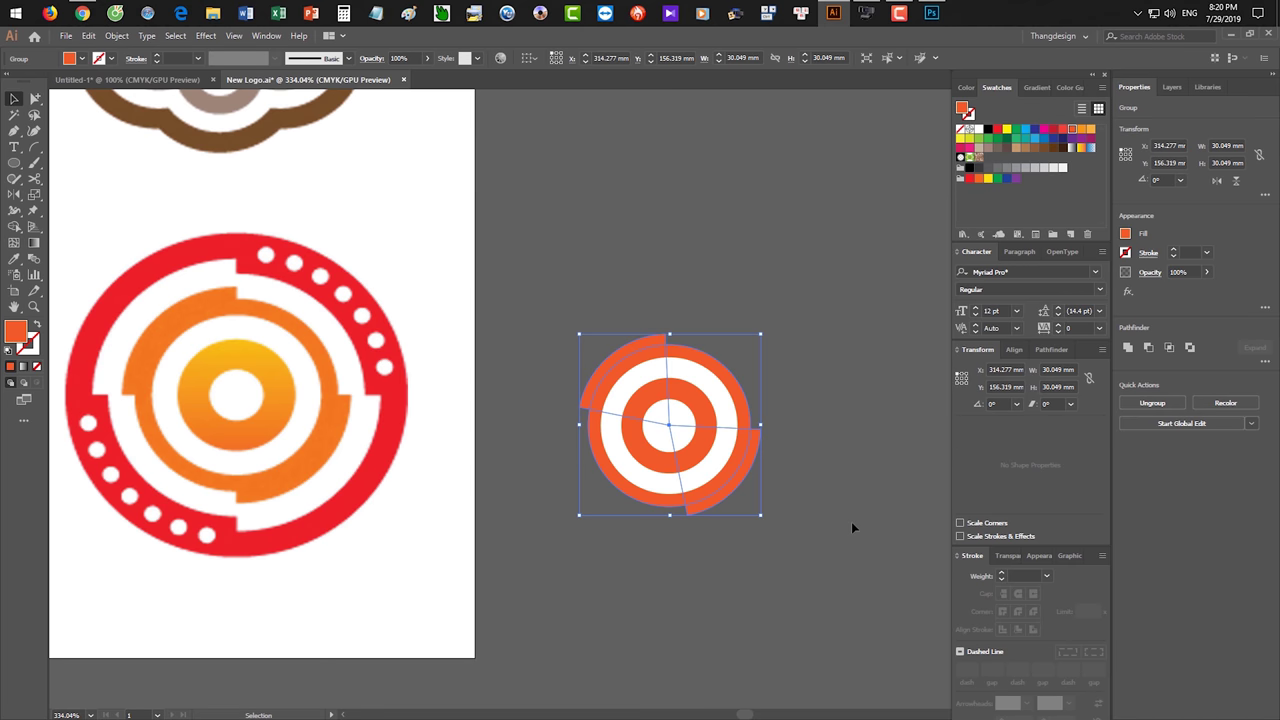
{"action": "key", "text": "s"}
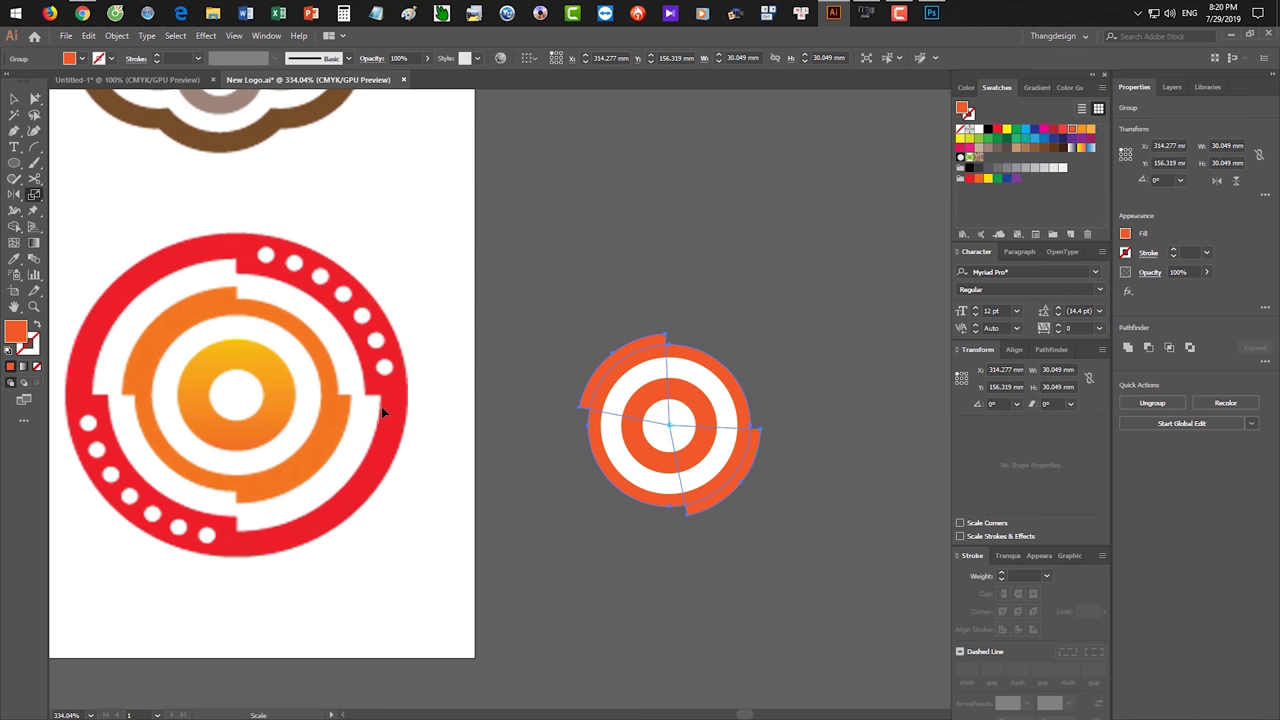
{"action": "key", "text": "Return"}
{"action": "type", "text": "1"}
{"action": "key", "text": "Tab"}
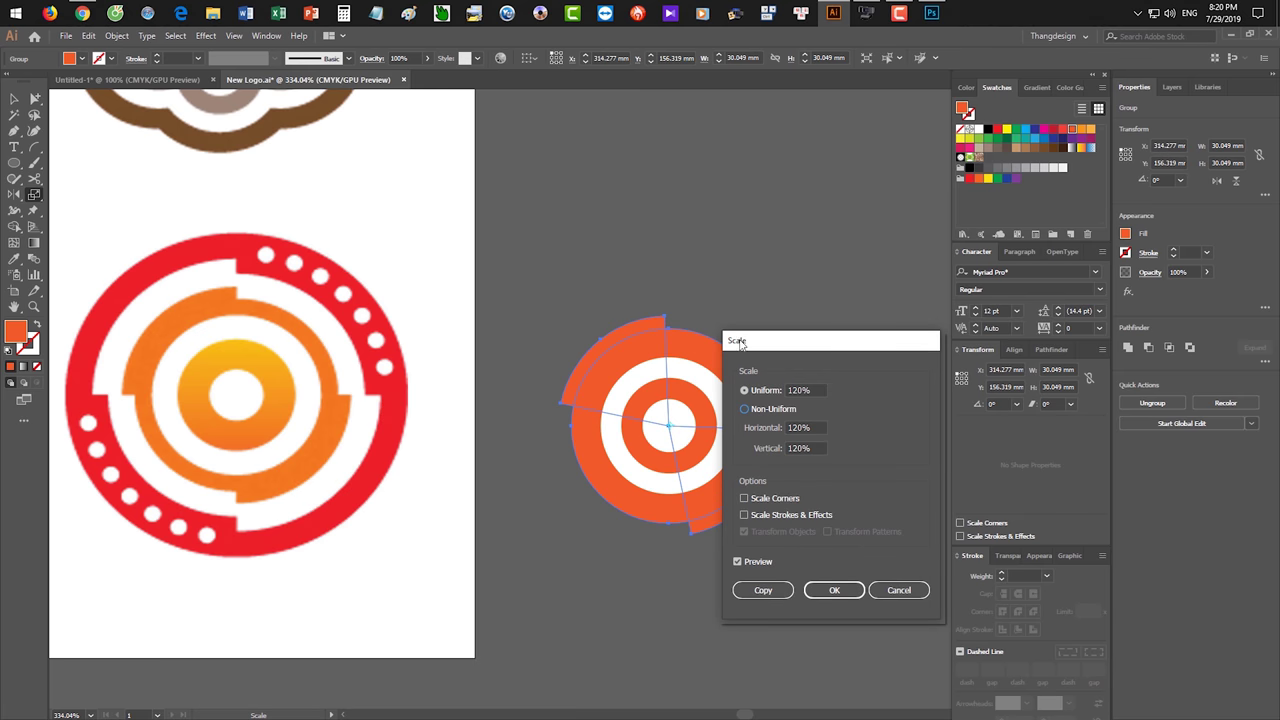
{"action": "left_click_drag", "start_coordinate": [812, 342], "coordinate": [968, 416]}
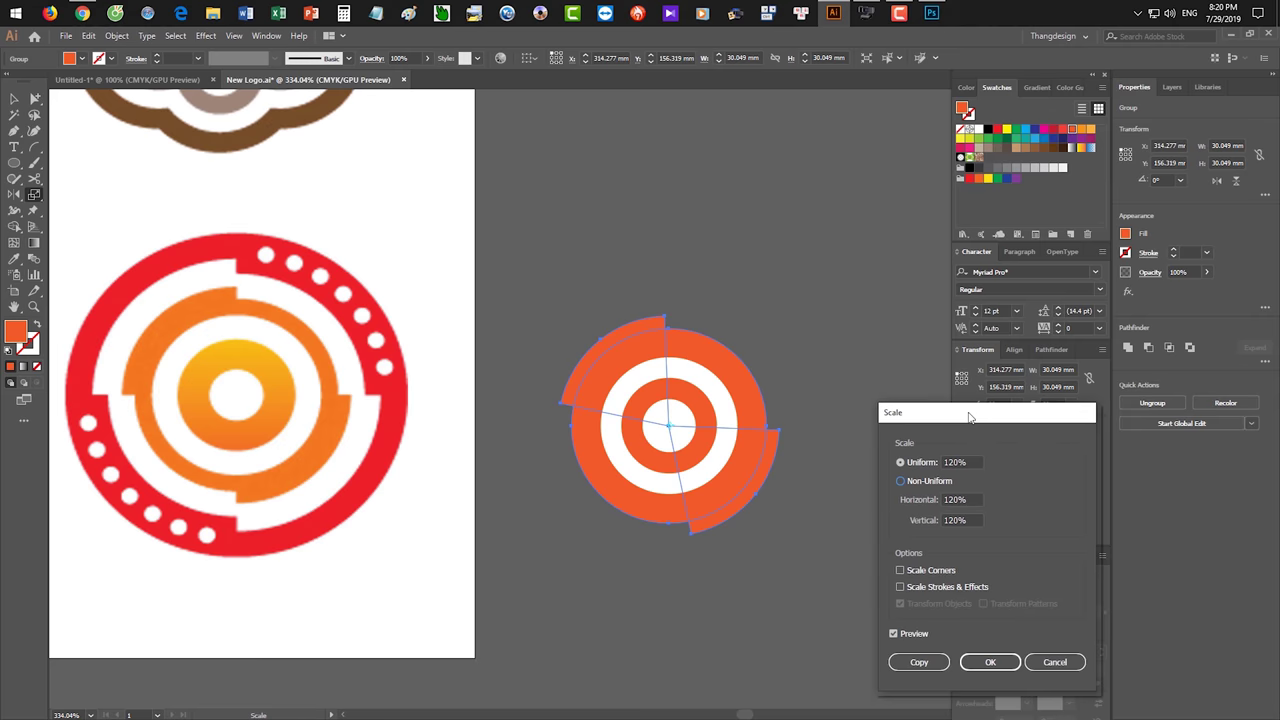
{"action": "left_click", "coordinate": [965, 462]}
{"action": "type", "text": "130"}
{"action": "key", "text": "Escape"}
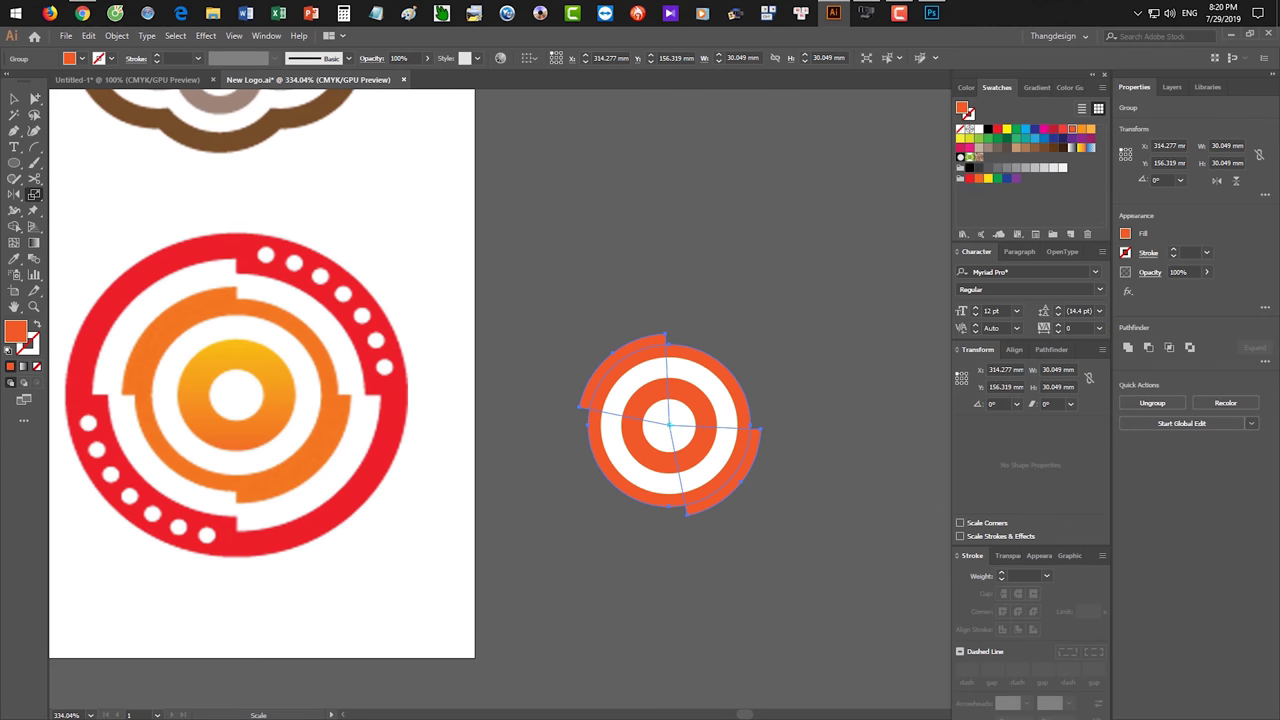
- Set the fill to white and make a 125% scaled copy of the logo behind it
{"action": "left_click", "coordinate": [970, 129]}
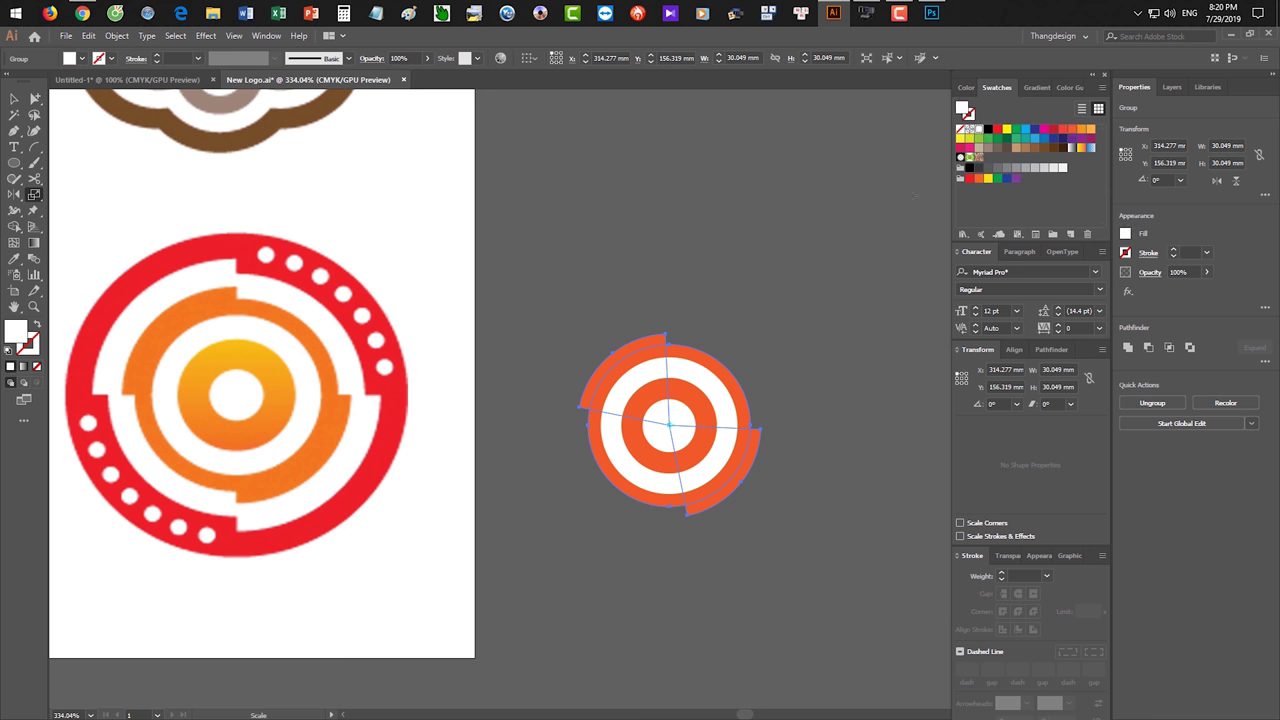
{"action": "key", "text": "Return"}
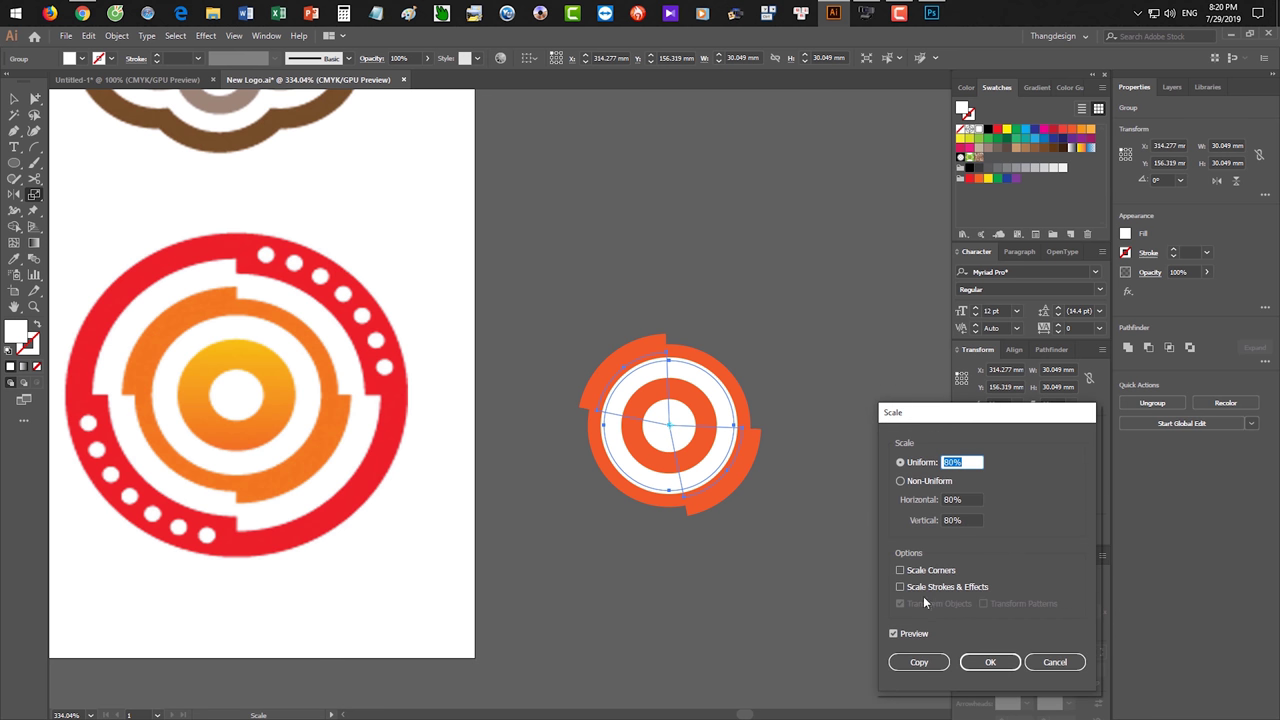
{"action": "type", "text": "120"}
{"action": "key", "text": "Tab"}
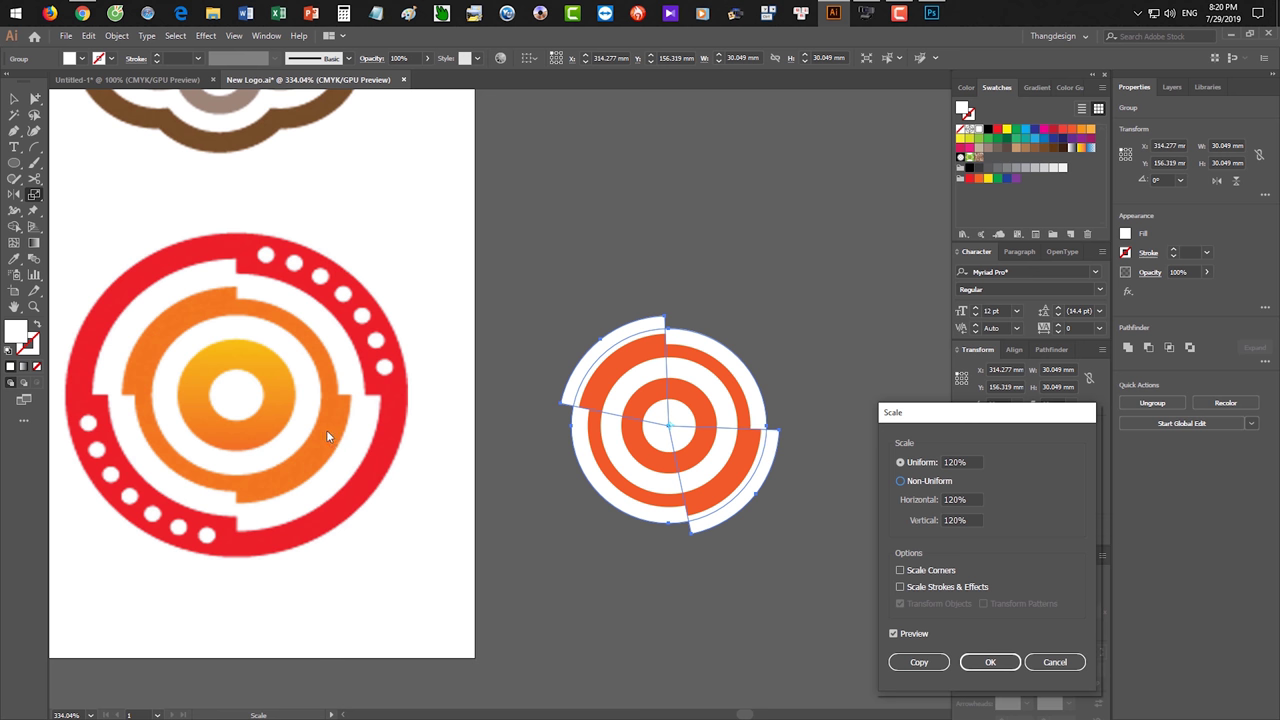
{"action": "key", "text": "shift+Tab"}
{"action": "type", "text": "130"}
{"action": "key", "text": "Tab"}
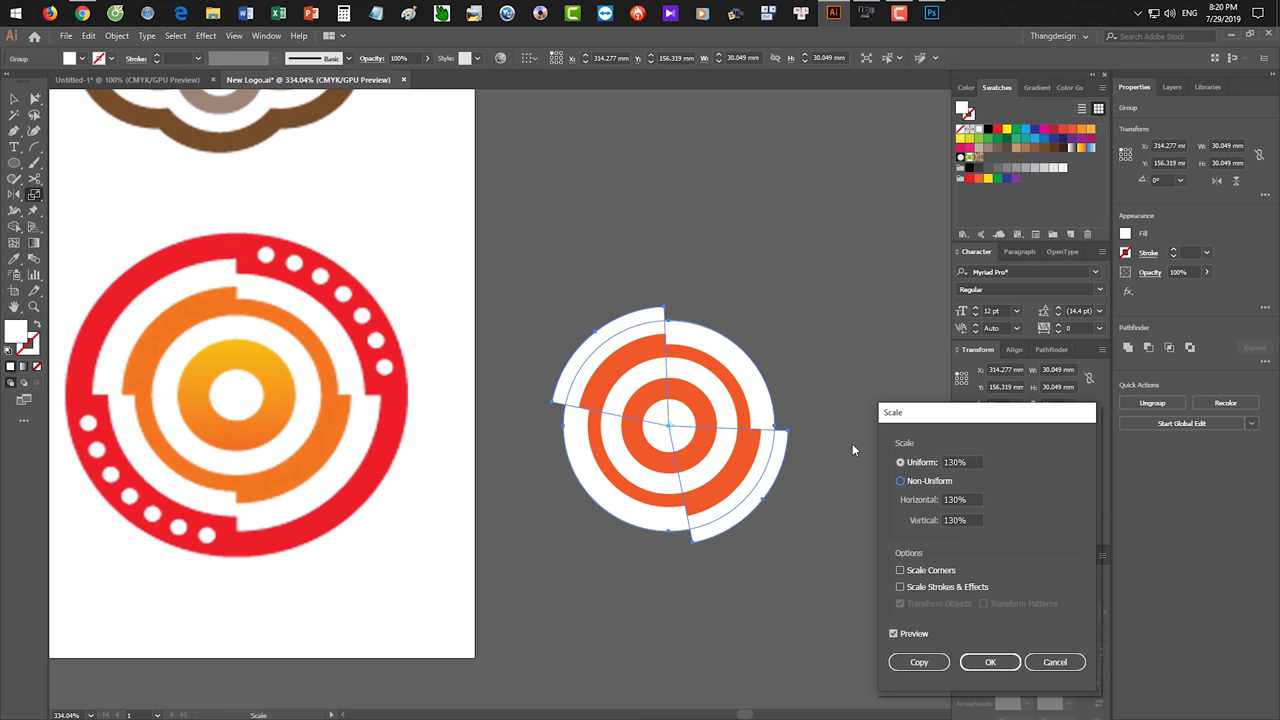
{"action": "key", "text": "shift+Tab"}
{"action": "type", "text": "125"}
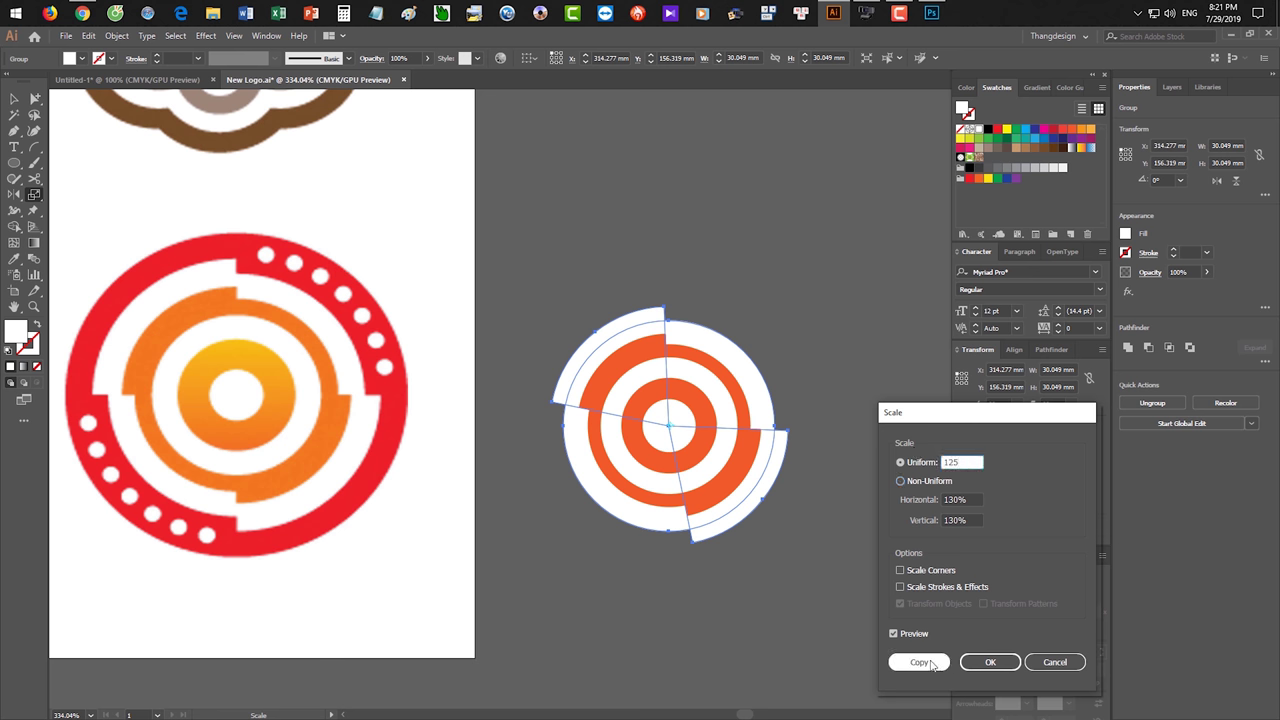
{"action": "left_click", "coordinate": [985, 662]}
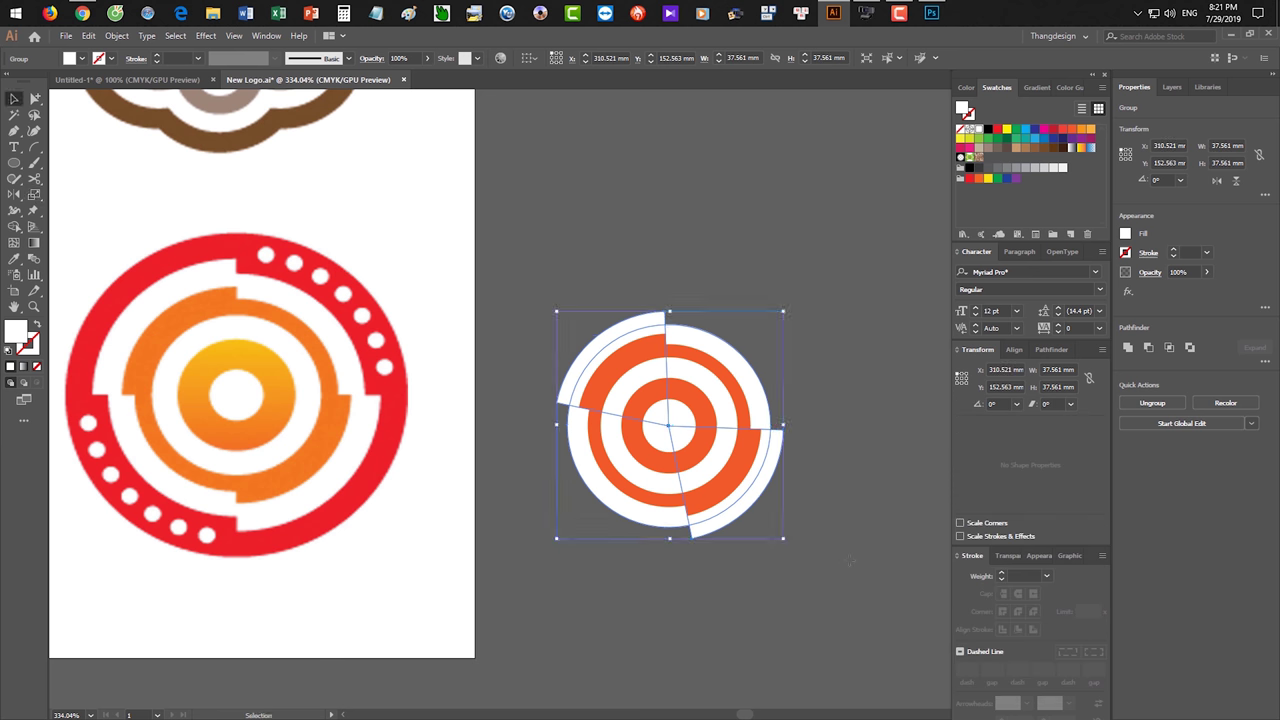
- Fill the inner circle red and scale a copy into a 46.39 mm disc behind the logo
{"action": "key", "text": "v"}
{"action": "left_click", "coordinate": [850, 562]}
{"action": "left_click_drag", "start_coordinate": [843, 571], "coordinate": [840, 554]}
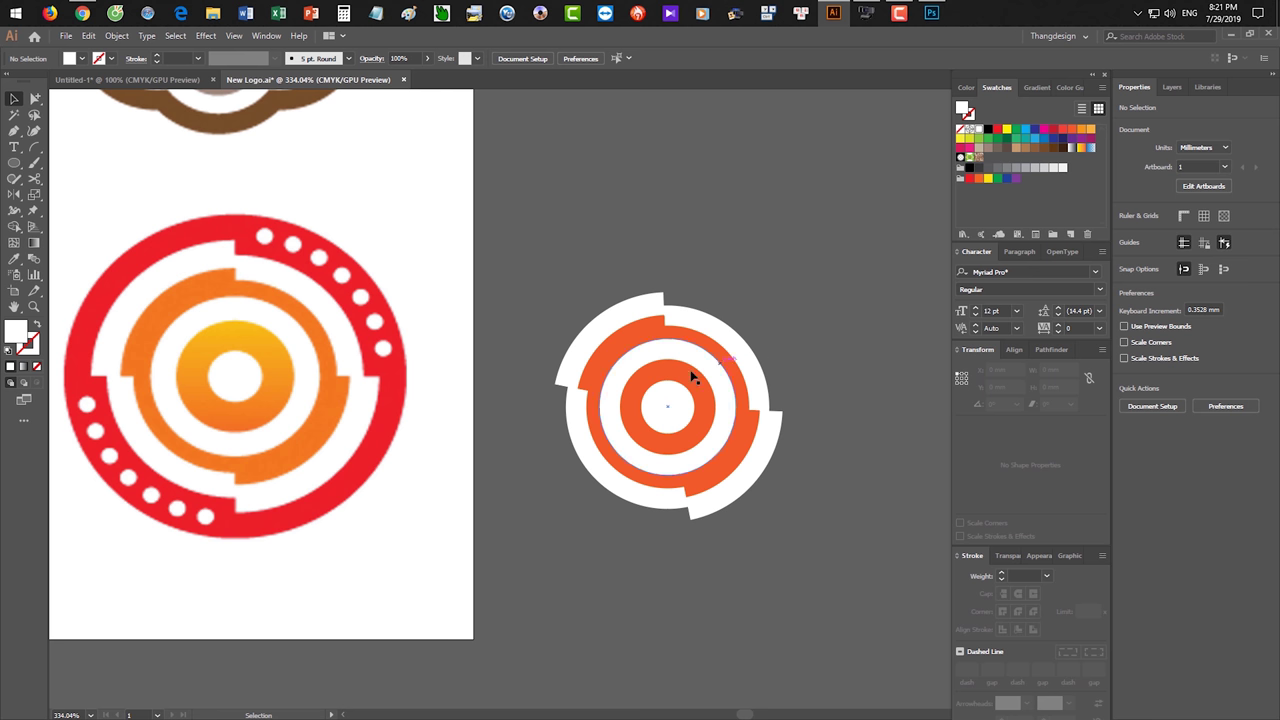
{"action": "left_click", "coordinate": [667, 404]}
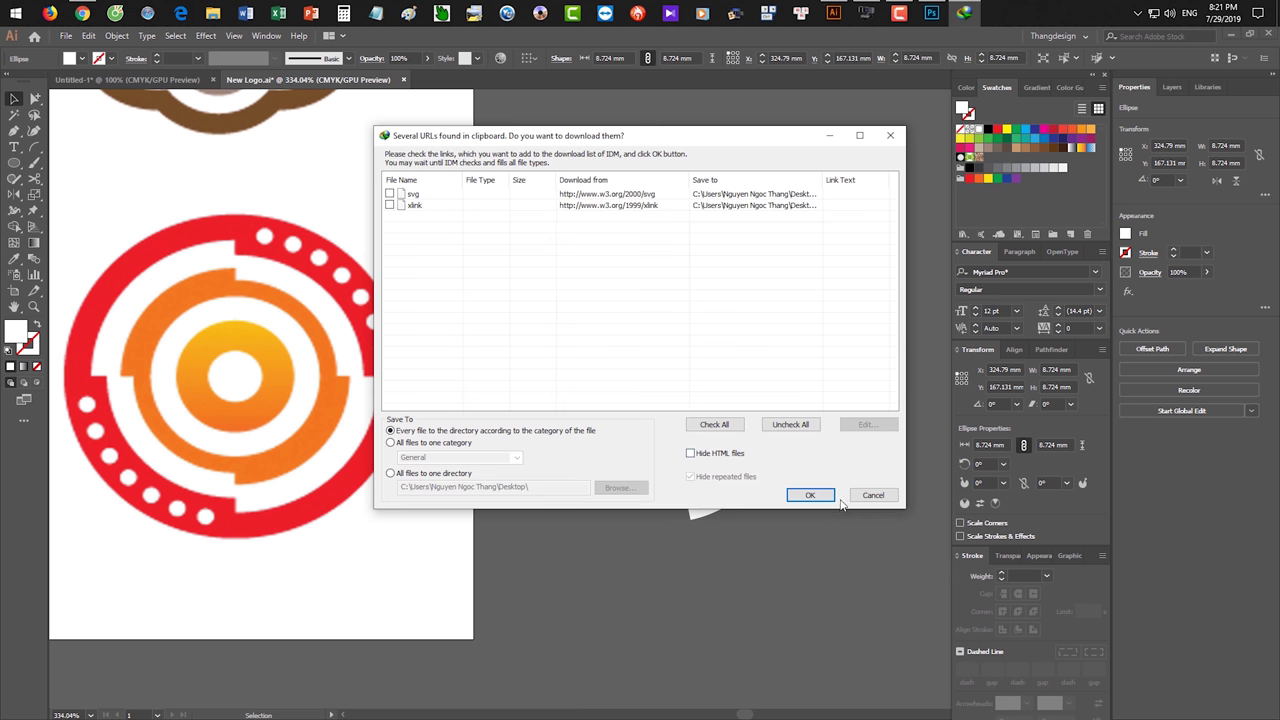
{"action": "left_click", "coordinate": [872, 494]}
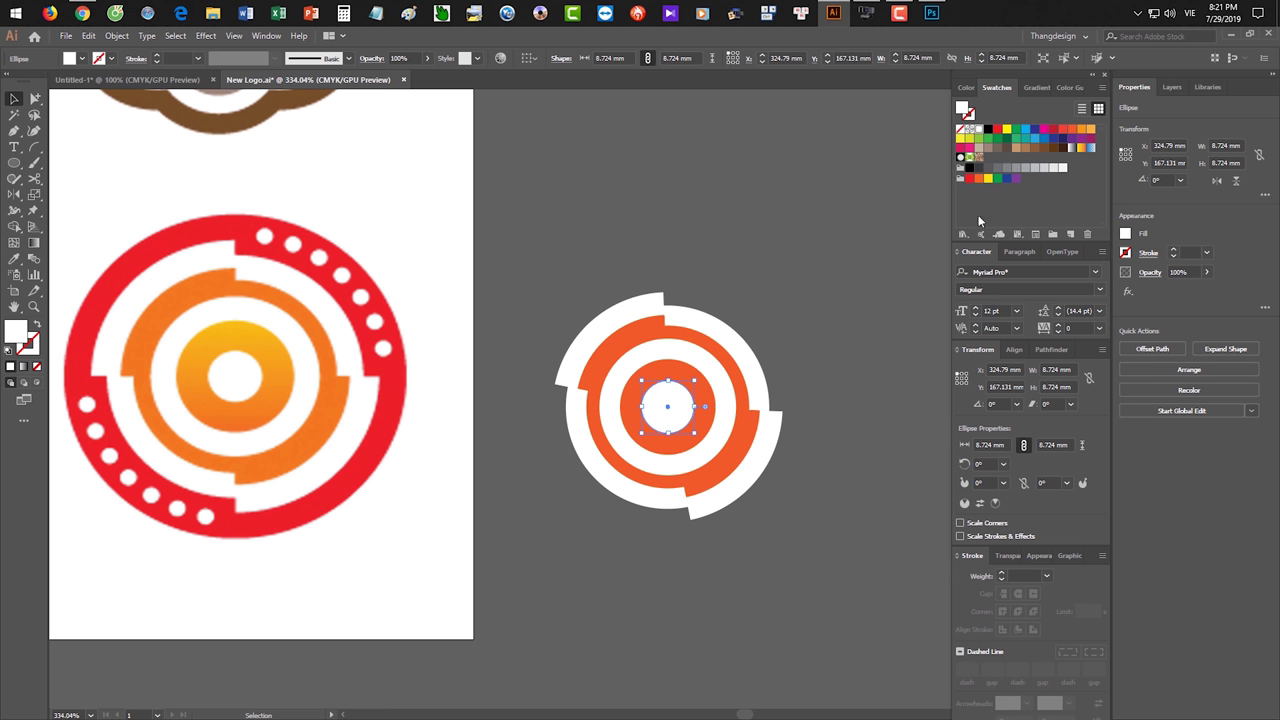
{"action": "left_click", "coordinate": [997, 130]}
{"action": "left_click_drag", "start_coordinate": [697, 381], "coordinate": [868, 268]}
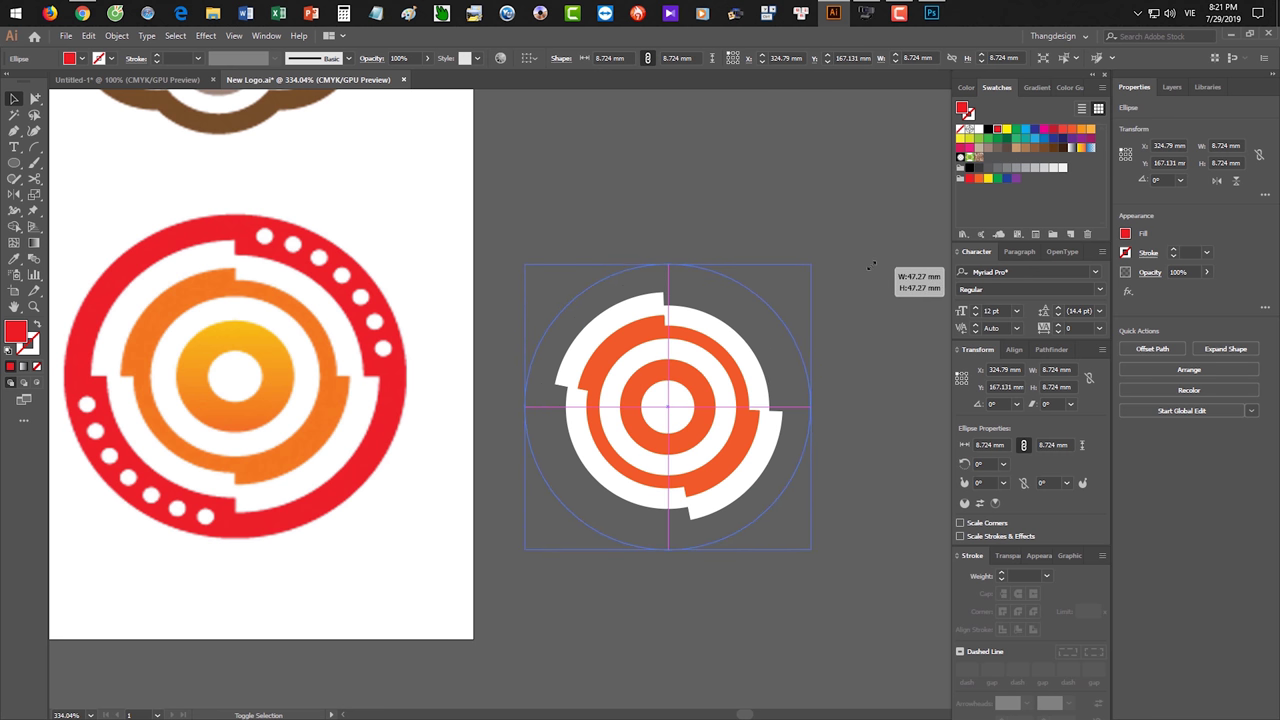
{"action": "left_click_drag", "start_coordinate": [868, 268], "coordinate": [881, 376]}
{"action": "left_click", "coordinate": [866, 459]}
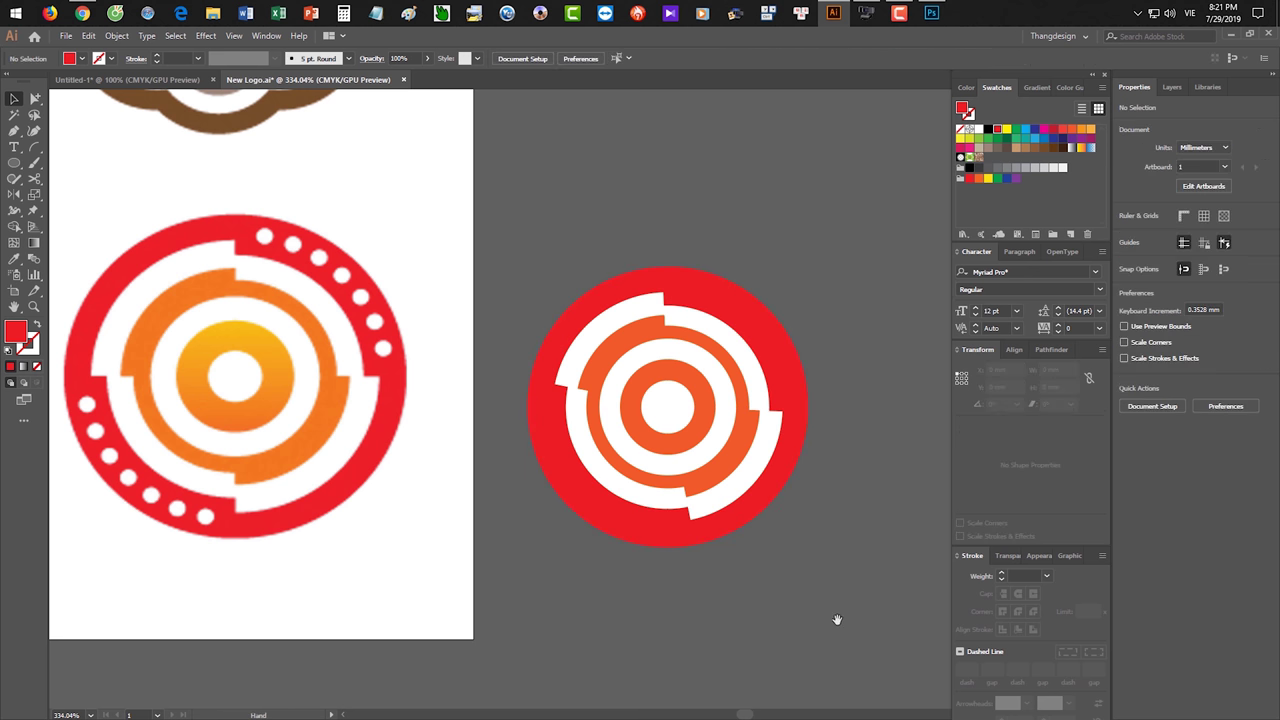
{"action": "left_click_drag", "start_coordinate": [820, 642], "coordinate": [815, 632]}
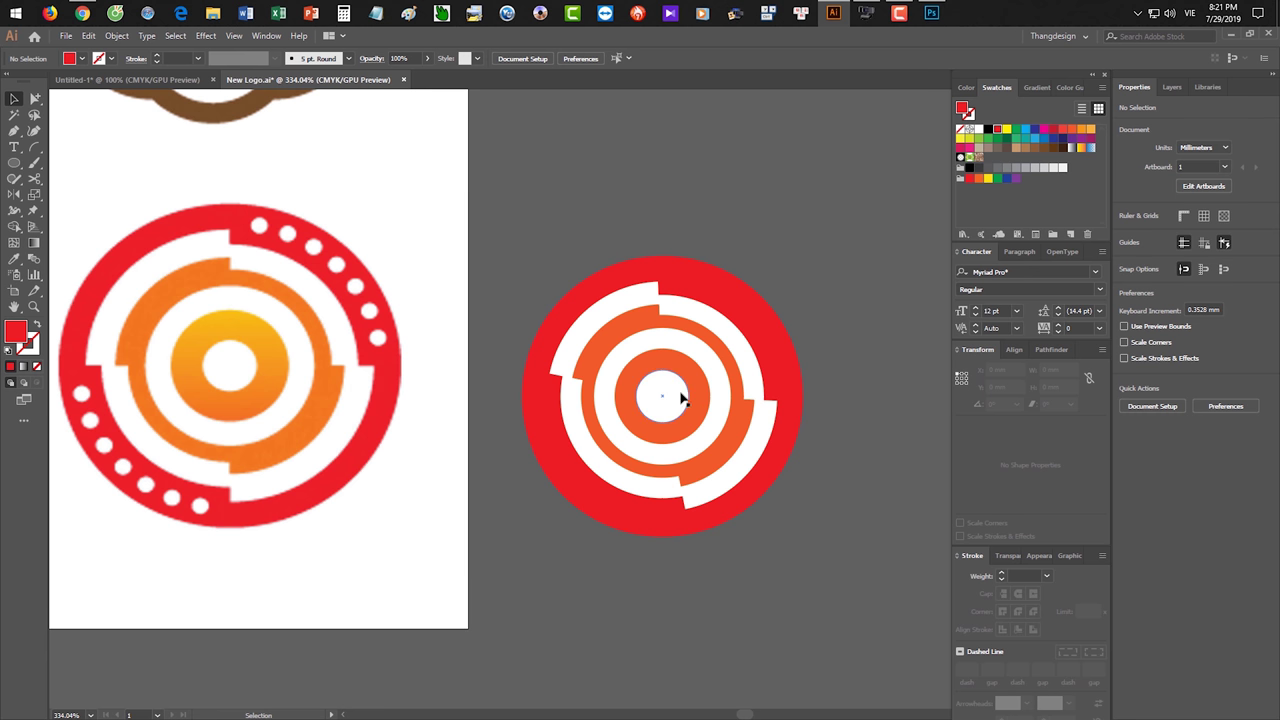
- Copy the centre circle, shrink it to 50%, and place it on the disc's top edge
{"action": "mouse_move", "coordinate": [669, 399]}
{"action": "left_mouse_down"}
{"action": "mouse_move", "coordinate": [712, 250]}
{"action": "mouse_move", "coordinate": [752, 198]}
{"action": "left_mouse_up"}
{"action": "key", "text": "s"}
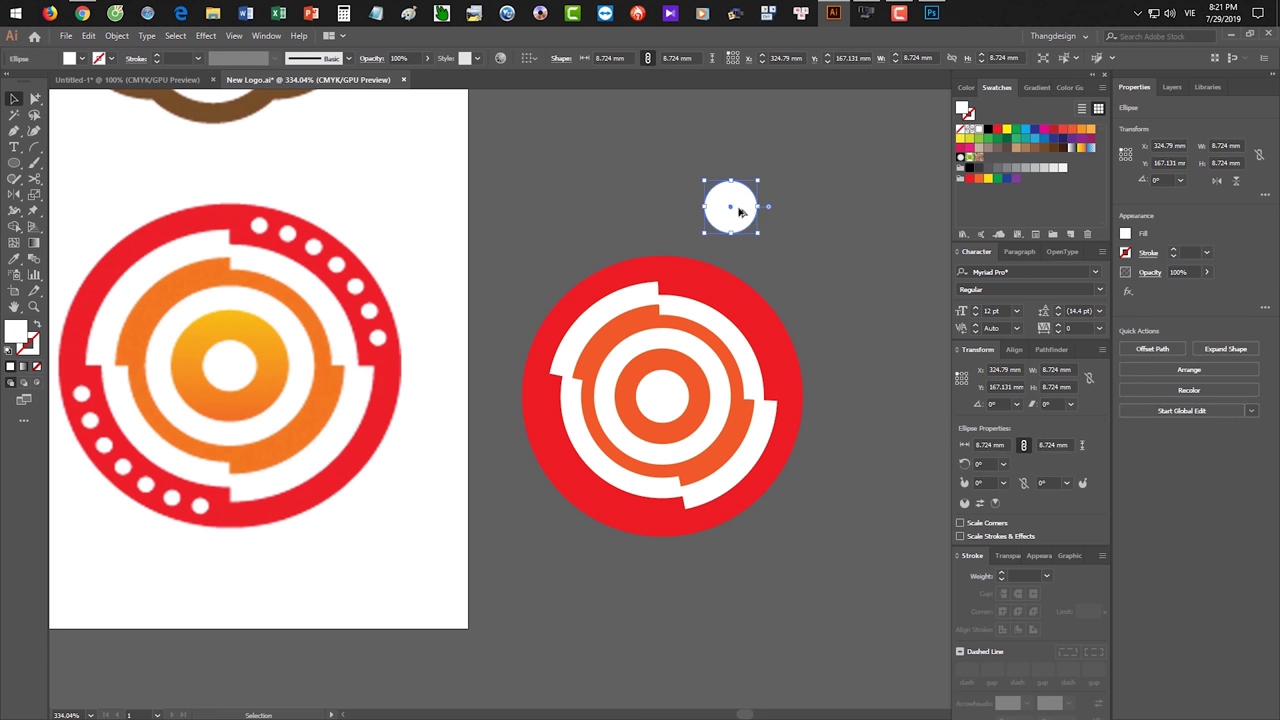
{"action": "key", "text": "Return"}
{"action": "type", "text": "50"}
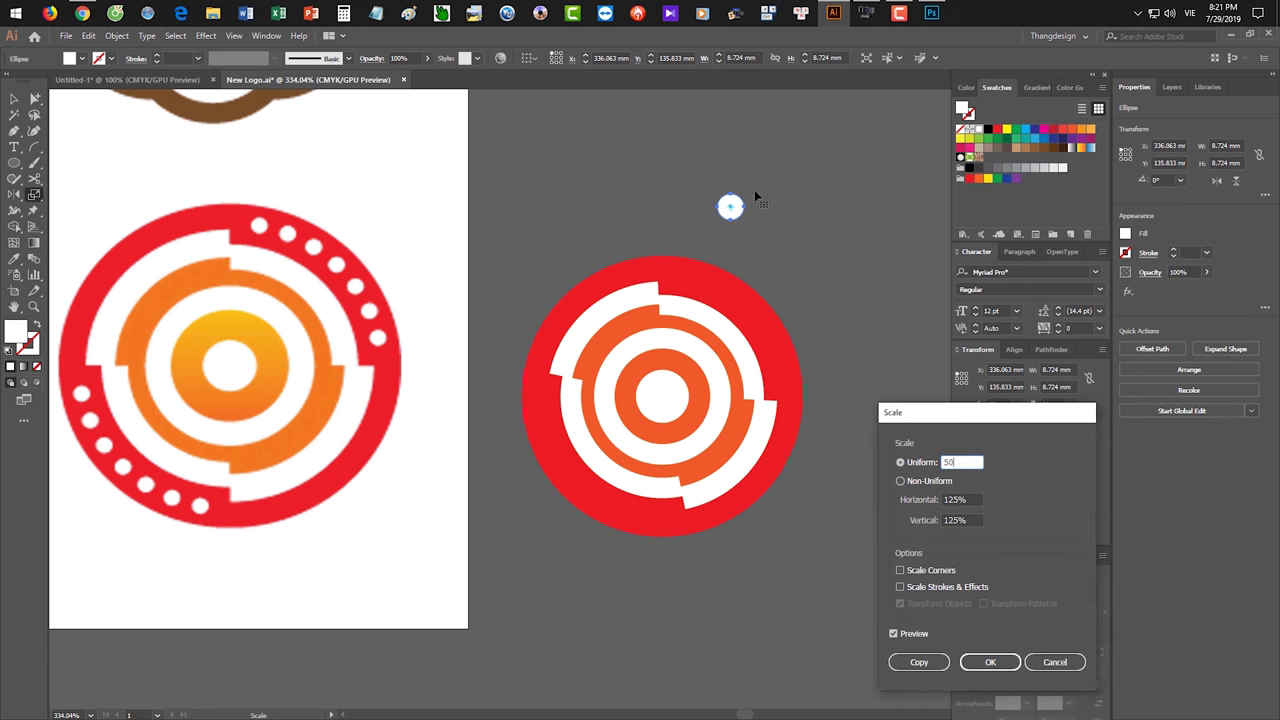
{"action": "key", "text": "Return"}
{"action": "left_click_drag", "start_coordinate": [730, 207], "coordinate": [679, 281]}
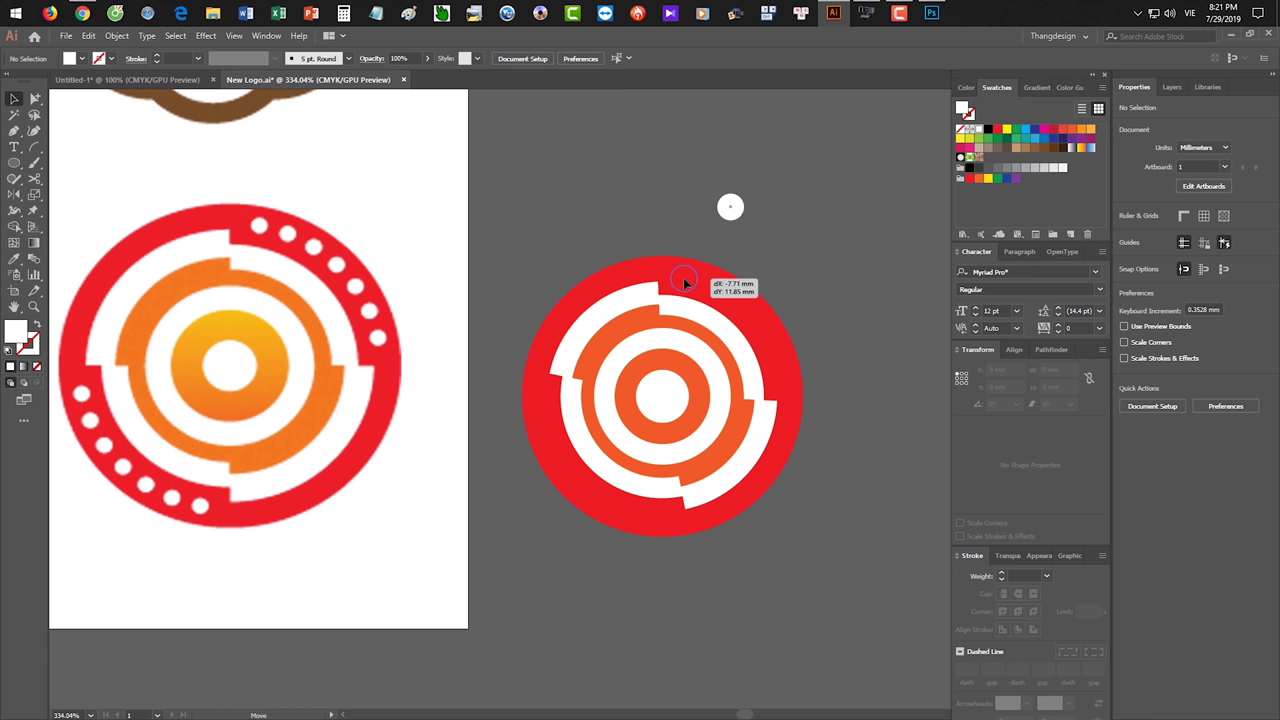
{"action": "left_click_drag", "start_coordinate": [680, 276], "coordinate": [683, 277]}
- Shrink the dot to 80% and nudge it up onto the disc's top edge
{"action": "key", "text": "s"}
{"action": "key", "text": "Return"}
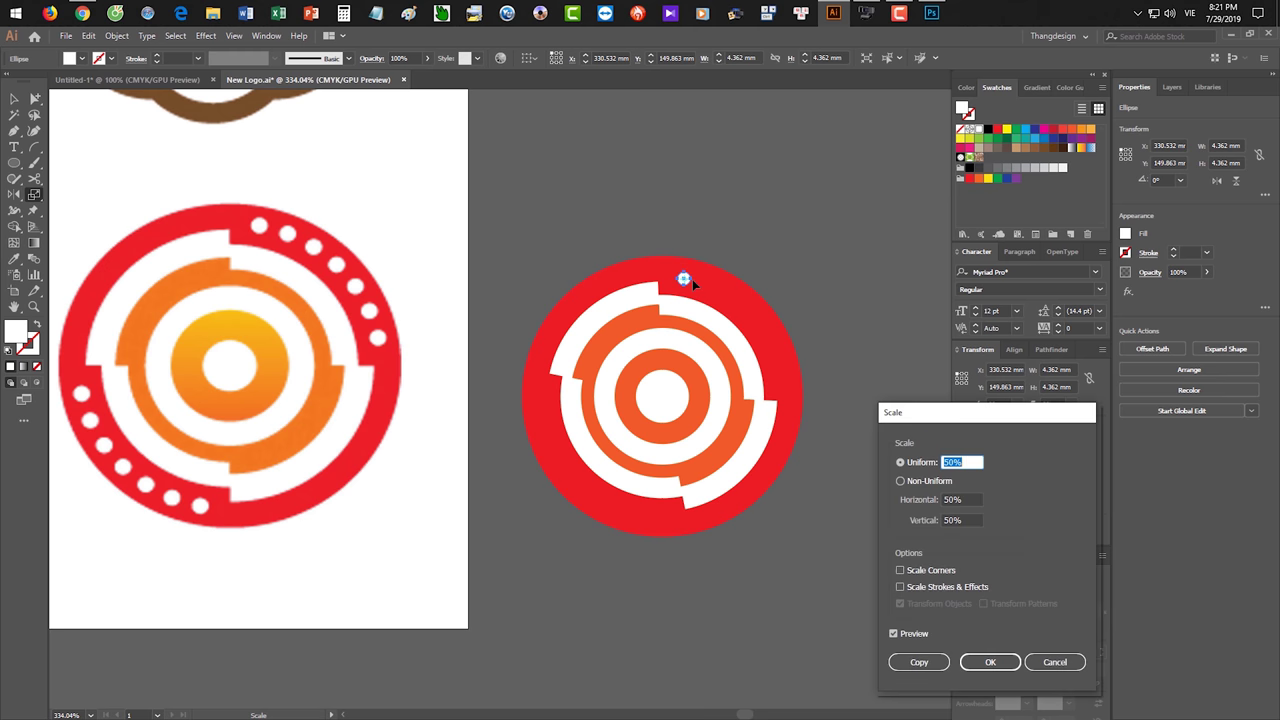
{"action": "type", "text": "80"}
{"action": "key", "text": "v"}
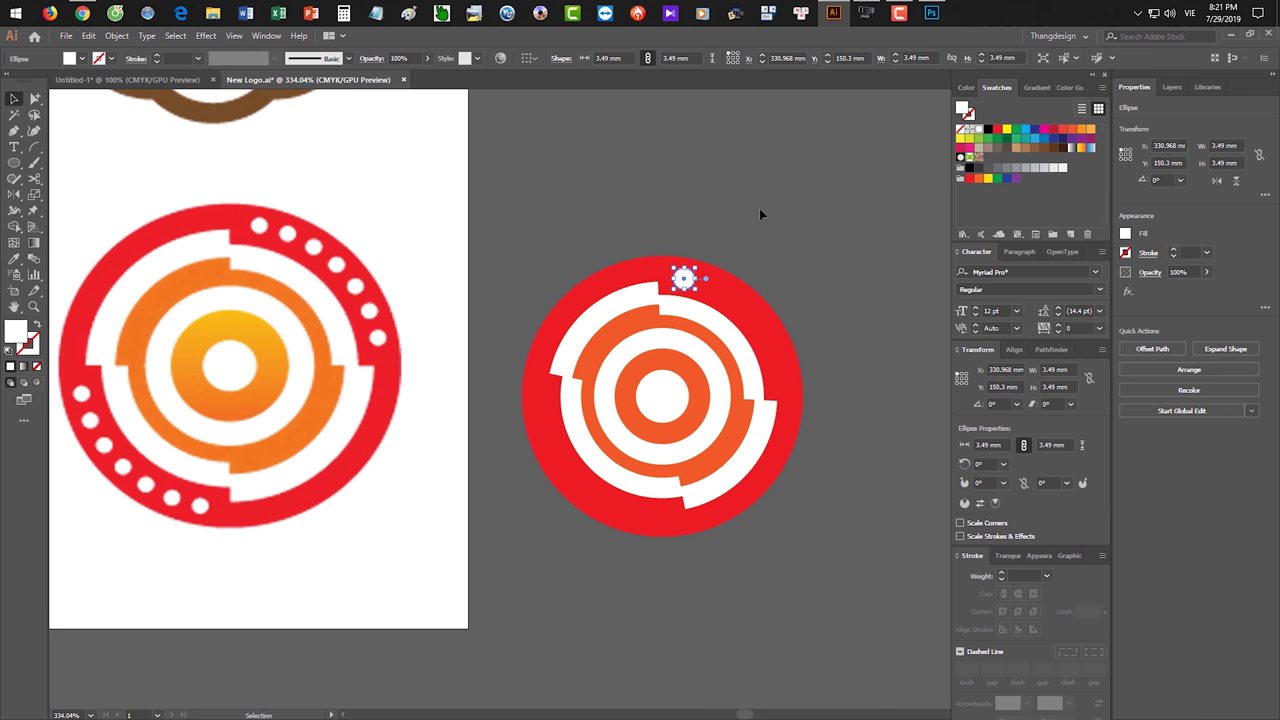
{"action": "left_click", "coordinate": [760, 209]}
{"action": "scroll", "coordinate": [744, 225], "scroll_direction": "up", "scroll_amount": 1}
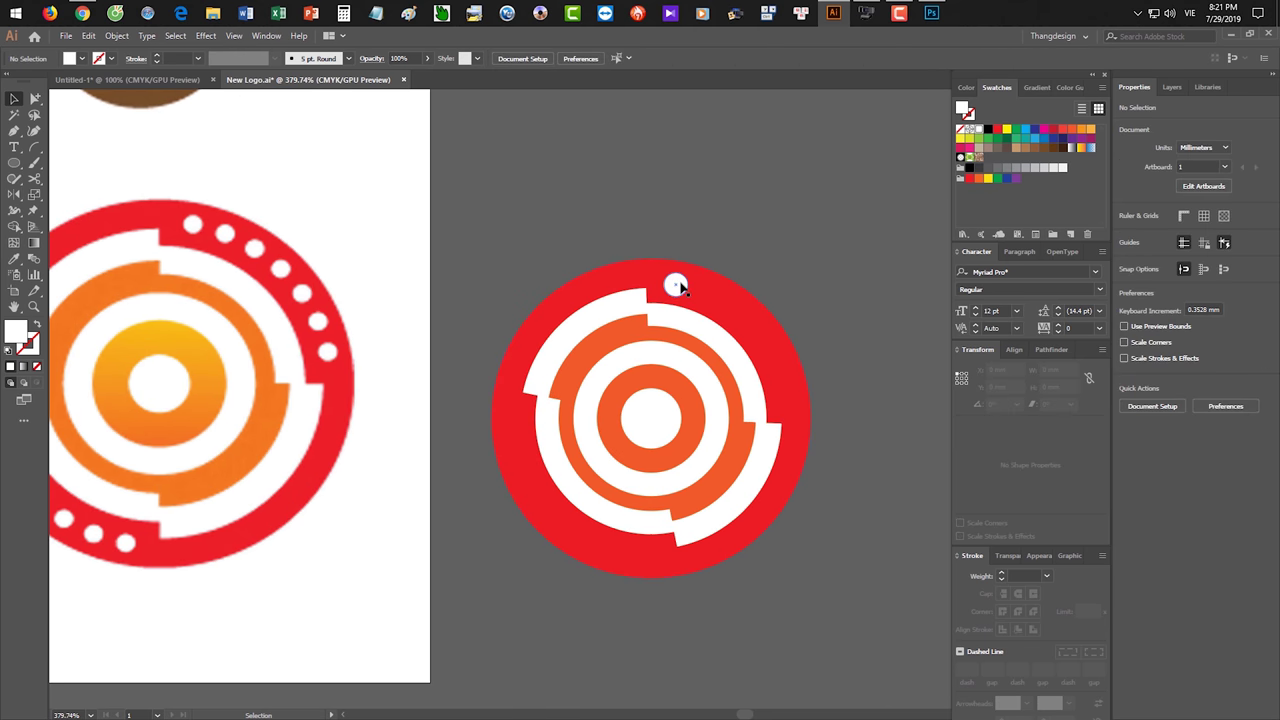
{"action": "left_click", "coordinate": [695, 268]}
{"action": "left_click", "coordinate": [720, 246]}
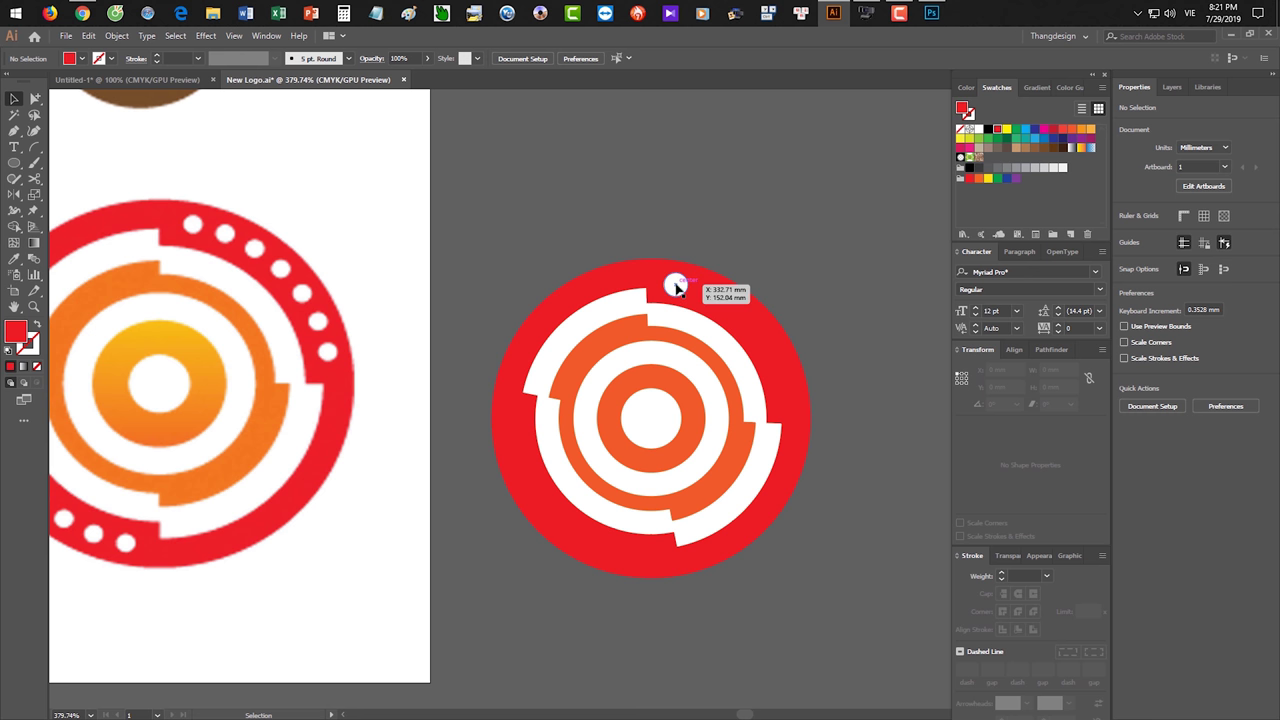
{"action": "left_click_drag", "start_coordinate": [677, 287], "coordinate": [682, 262]}
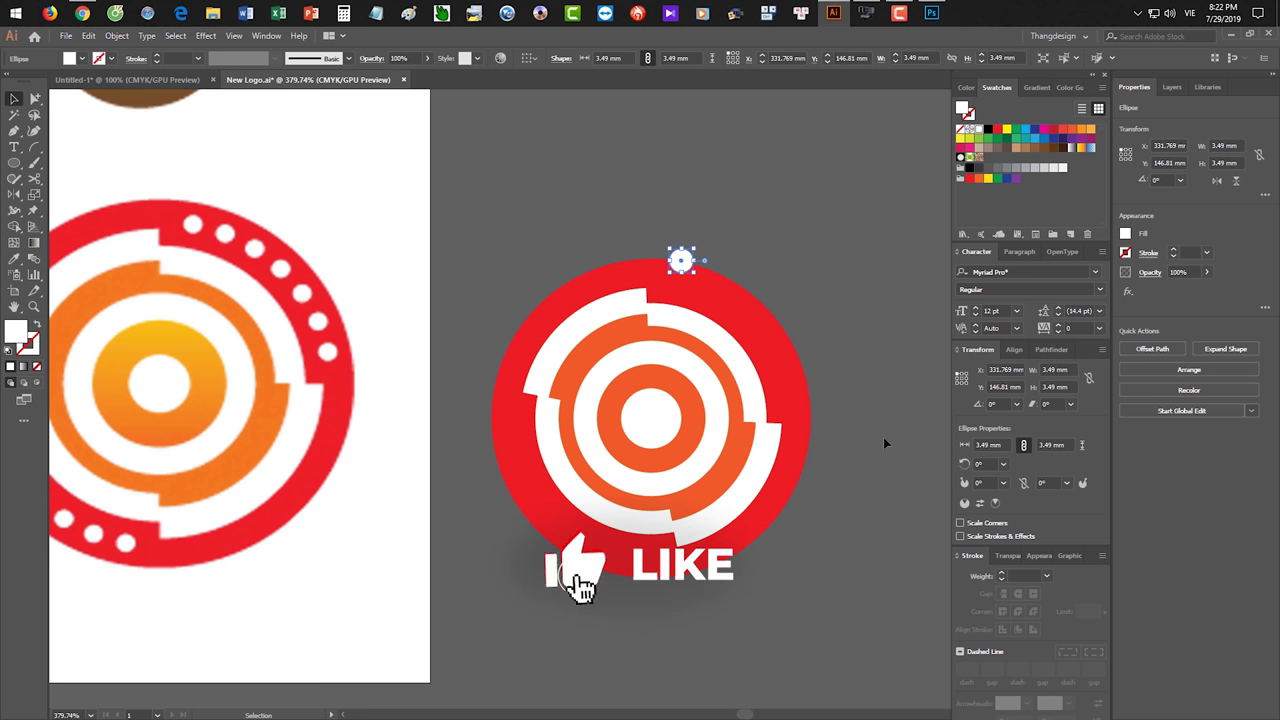
- Enlarge the dot to 120% then 105%, setting the logo centre as rotation origin
{"action": "key", "text": "s"}
{"action": "key", "text": "Return"}
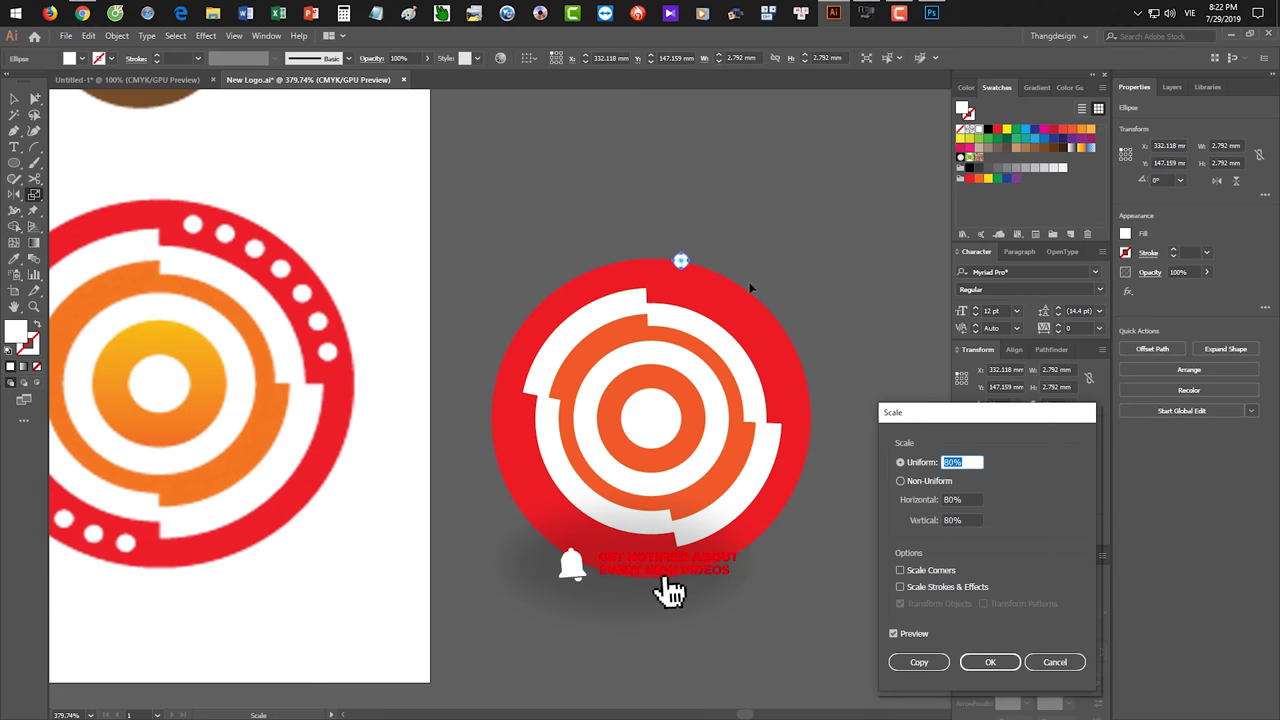
{"action": "type", "text": "120"}
{"action": "key", "text": "Return"}
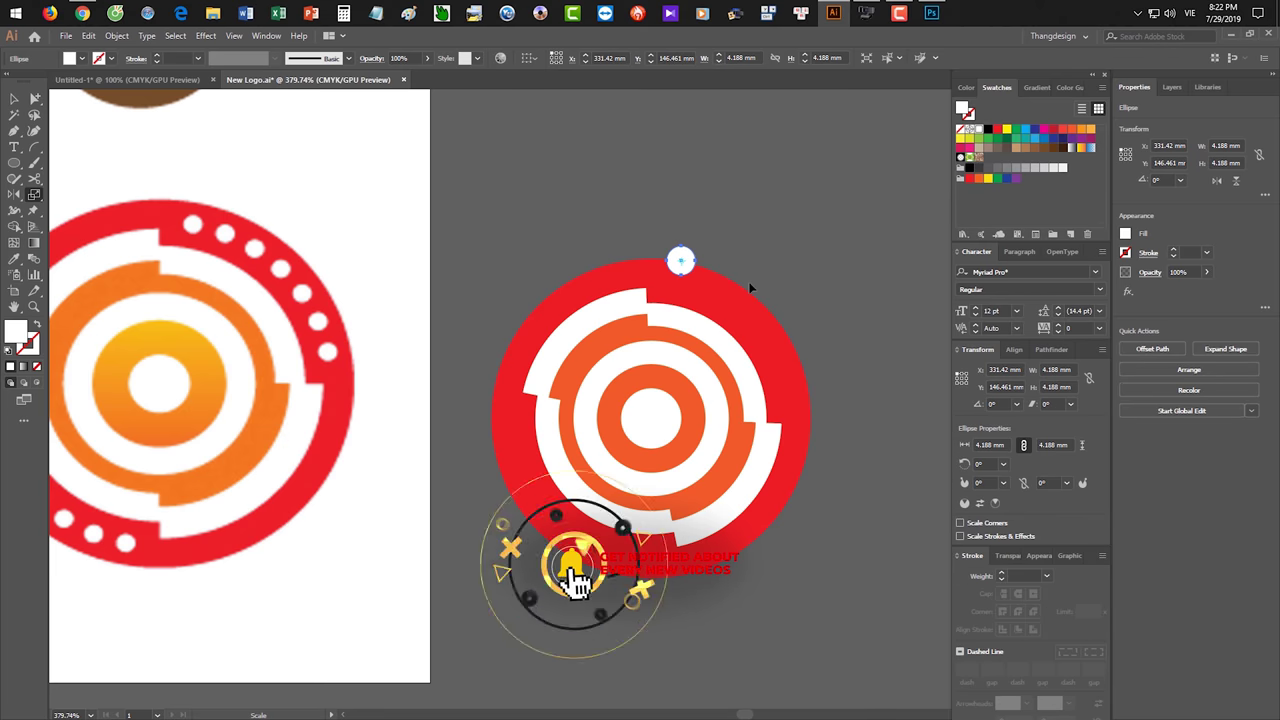
{"action": "key", "text": "Return"}
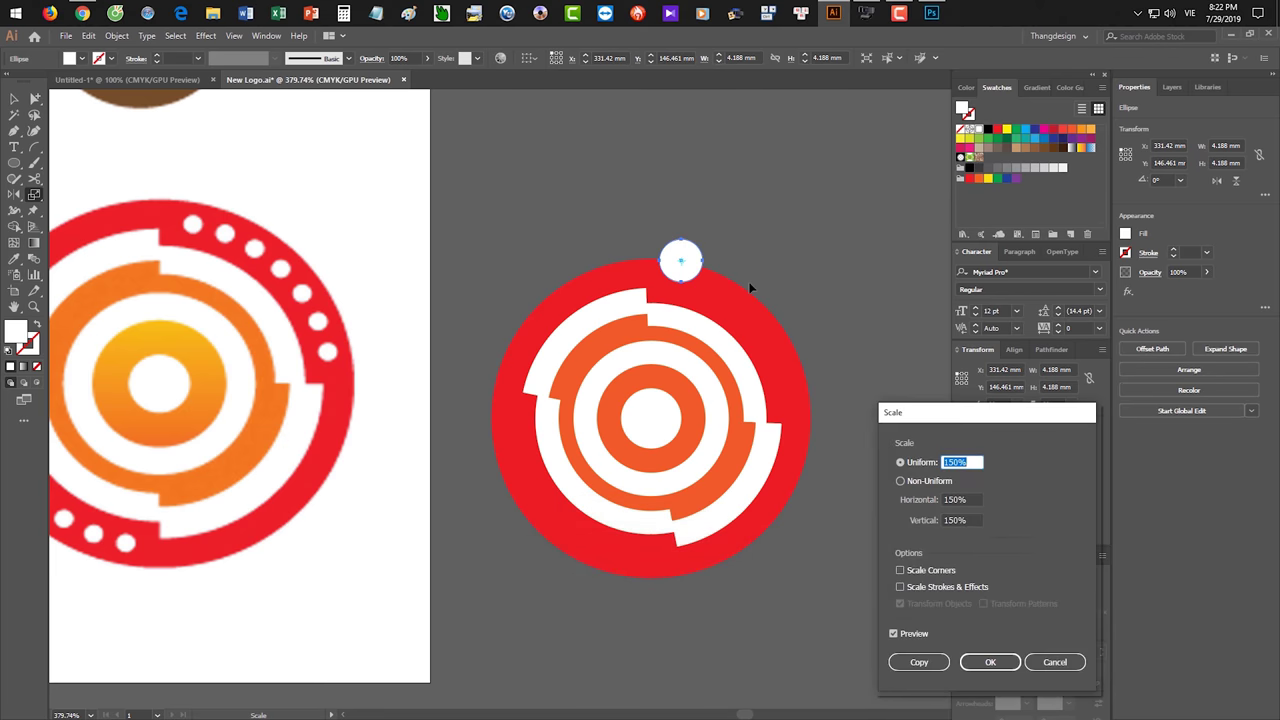
{"action": "type", "text": "105"}
{"action": "key", "text": "Return"}
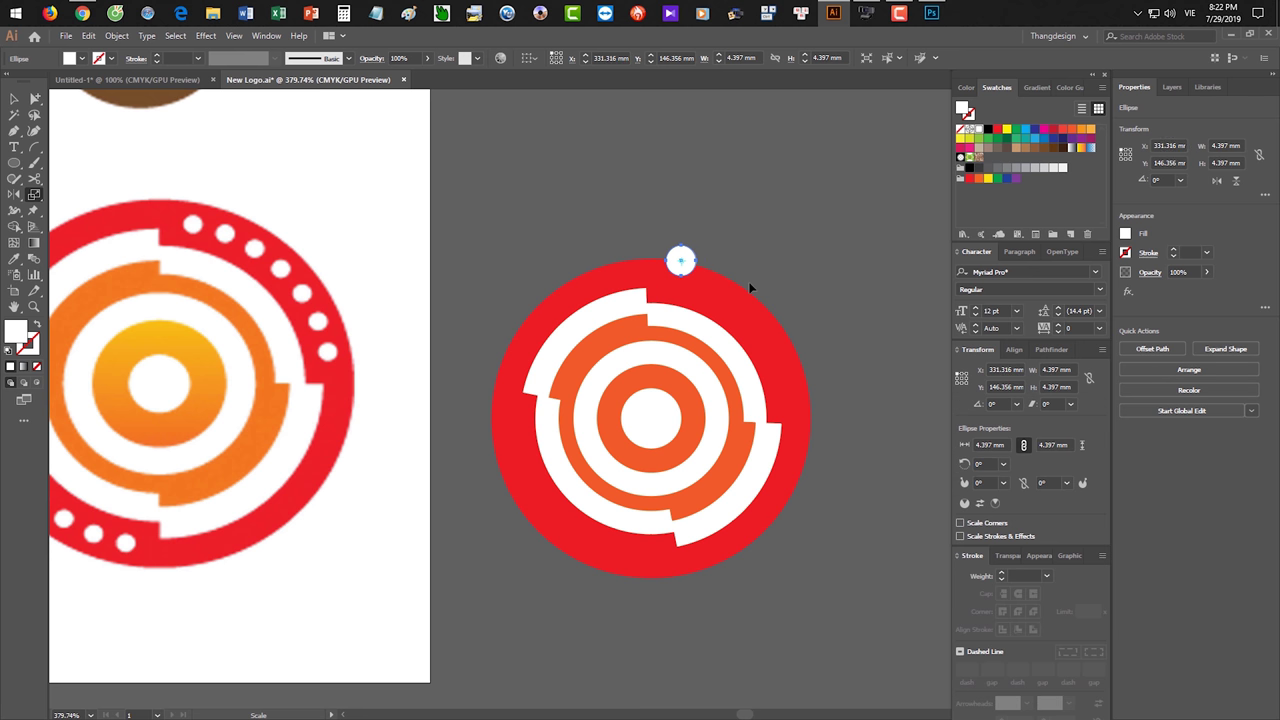
{"action": "key", "text": "r"}
{"action": "left_click", "coordinate": [651, 418], "text": "alt"}
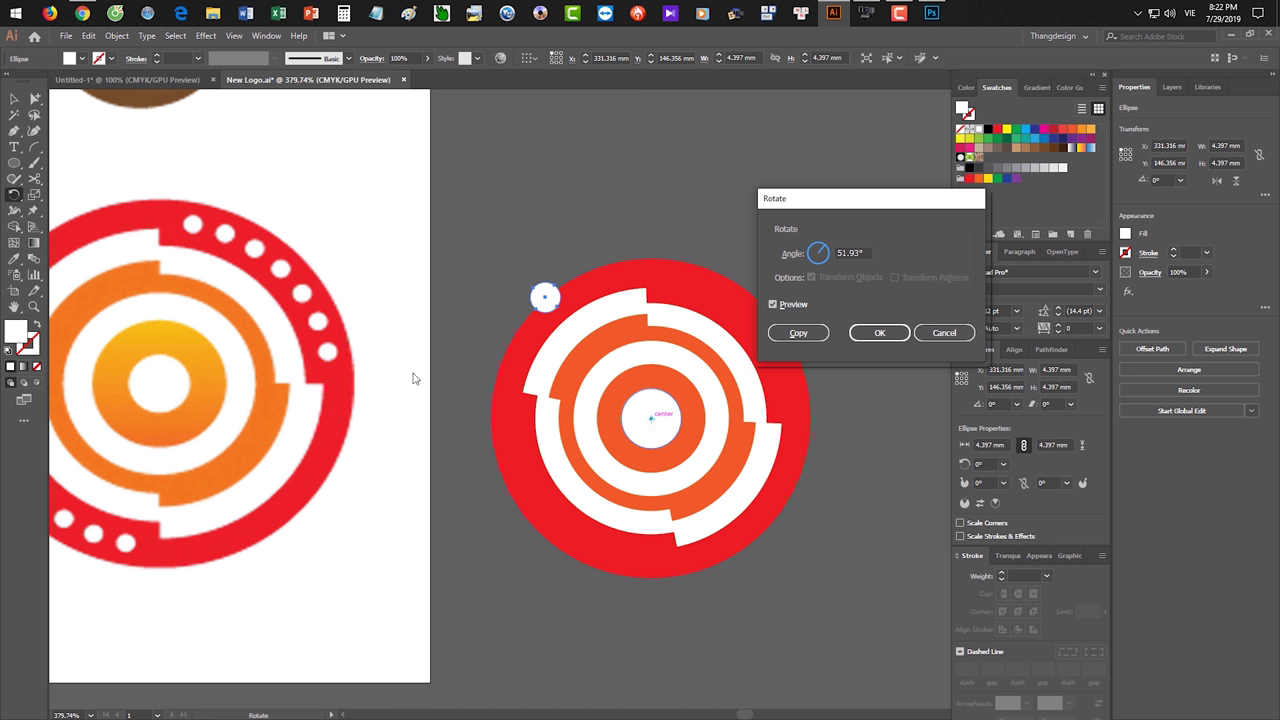
- Try a rotated dot copy at 360/36 degrees, then undo it
{"action": "double_click", "coordinate": [852, 253]}
{"action": "type", "text": "360"}
{"action": "type", "text": "/"}
{"action": "type", "text": "36"}
{"action": "left_click", "coordinate": [810, 332]}
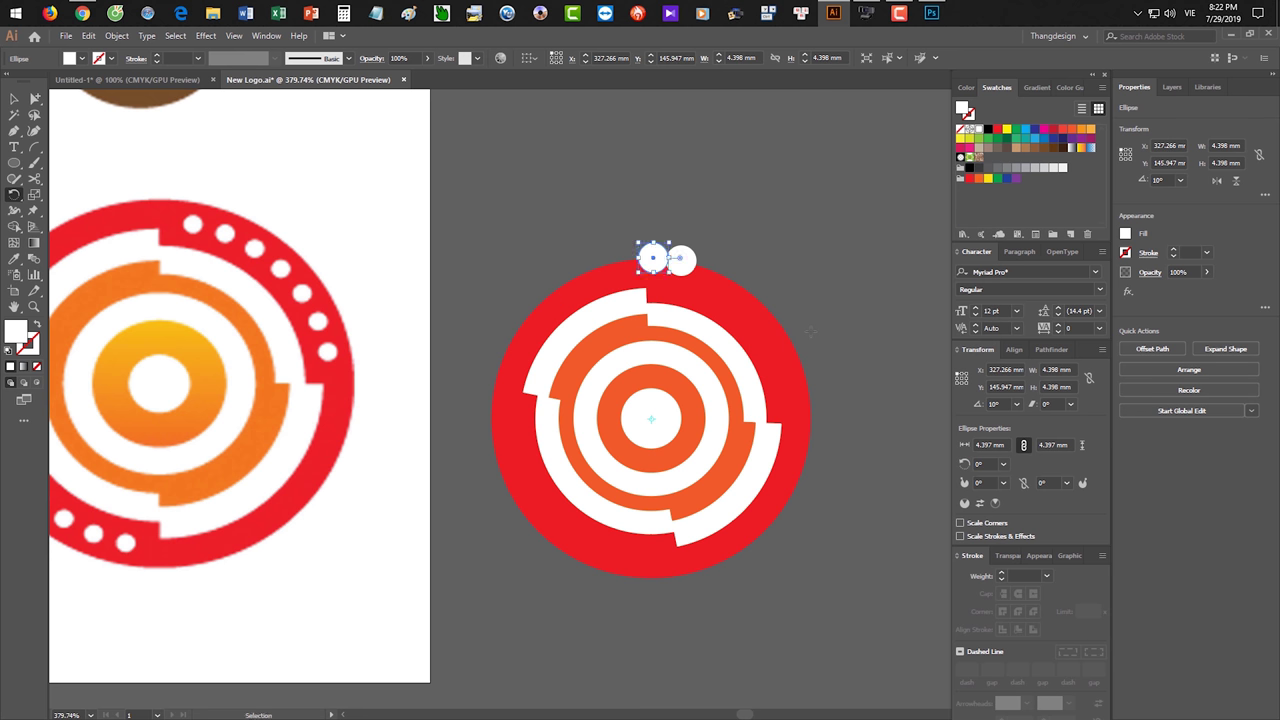
{"action": "key", "text": "ctrl+z"}
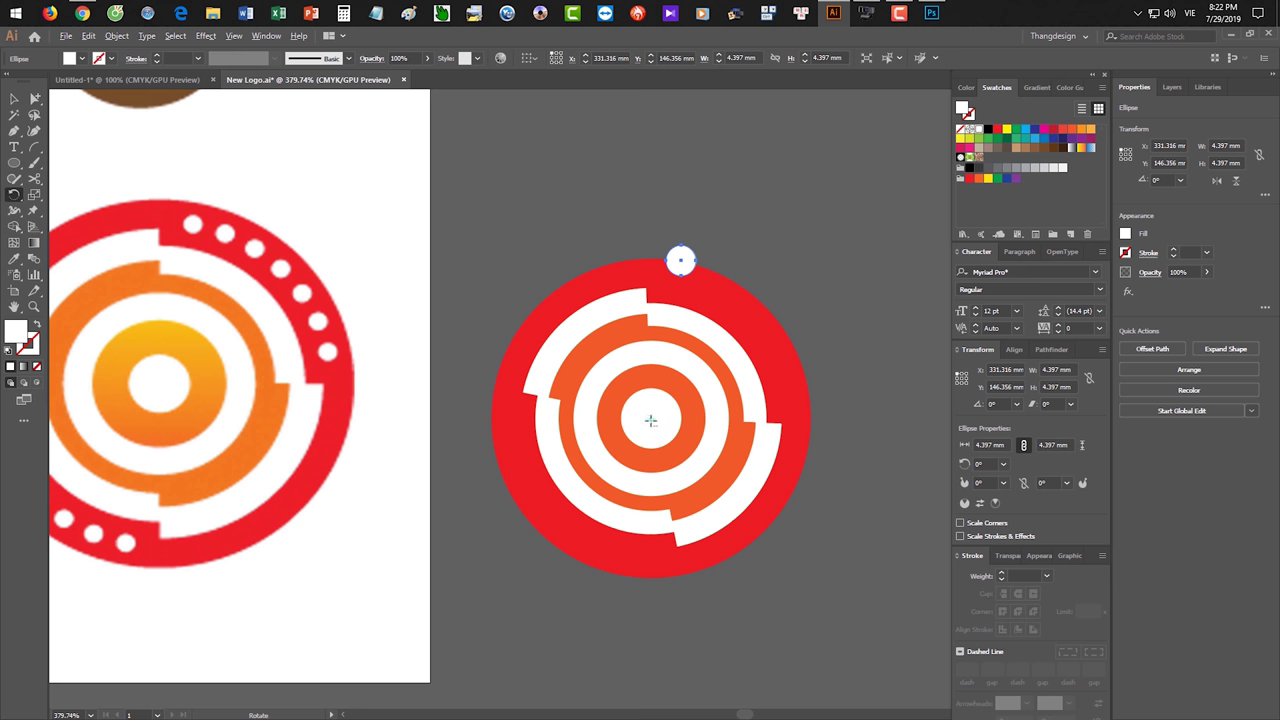
- Rotate a dot copy by 360/24 around the disc centre and repeat to complete 24 dots
{"action": "left_click", "coordinate": [650, 420], "text": "alt"}
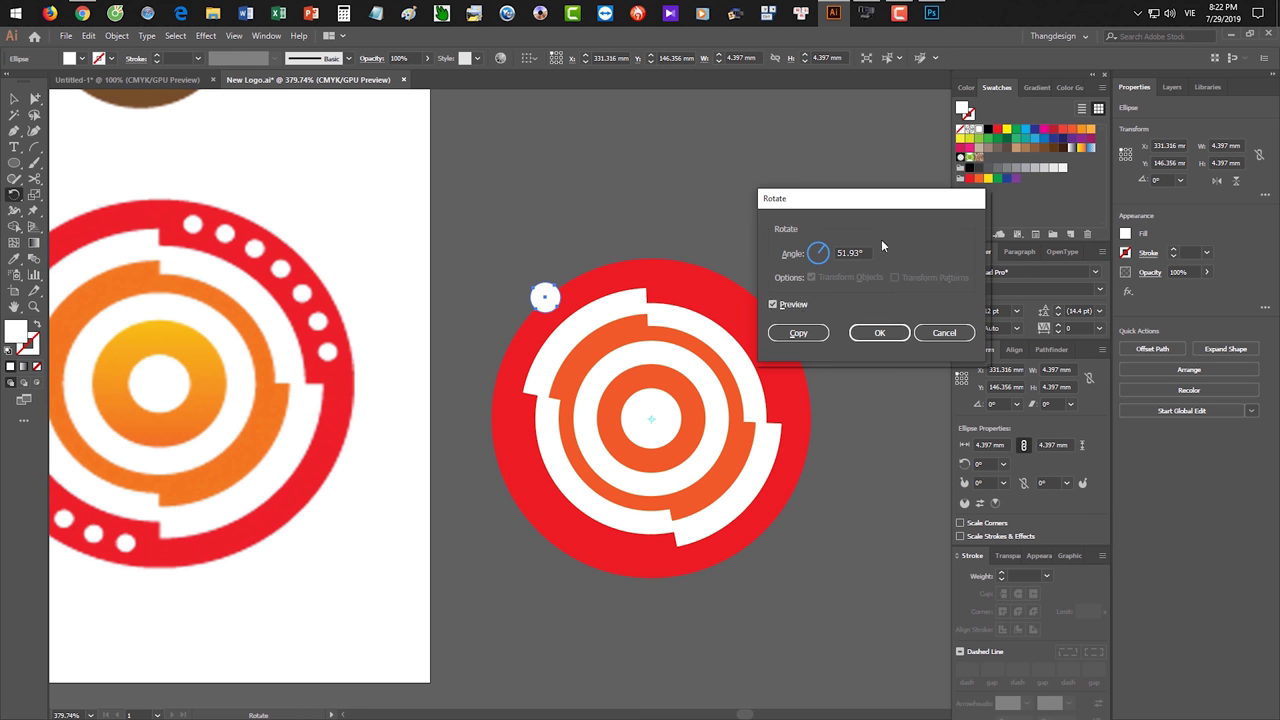
{"action": "double_click", "coordinate": [848, 252]}
{"action": "type", "text": "360/"}
{"action": "type", "text": "24"}
{"action": "left_click", "coordinate": [806, 334]}
{"action": "key", "text": "ctrl+d"}
{"action": "key", "text": "ctrl+d"}
{"action": "key", "text": "ctrl+d"}
{"action": "key", "text": "ctrl+d"}
{"action": "key", "text": "ctrl+d"}
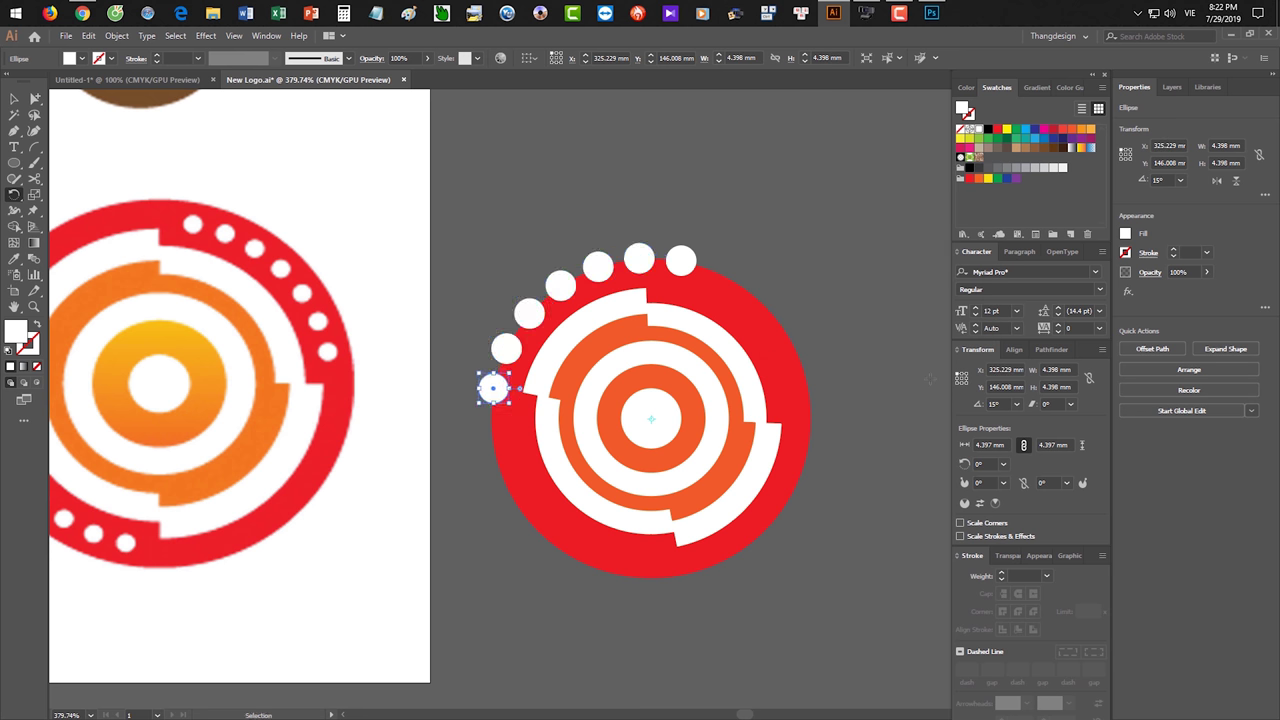
{"action": "key", "text": "ctrl+d"}
{"action": "key", "text": "ctrl+d"}
{"action": "key", "text": "ctrl+d"}
{"action": "key", "text": "ctrl+d"}
{"action": "key", "text": "ctrl+d"}
{"action": "key", "text": "ctrl+d"}
{"action": "key", "text": "ctrl+d"}
{"action": "key", "text": "v"}
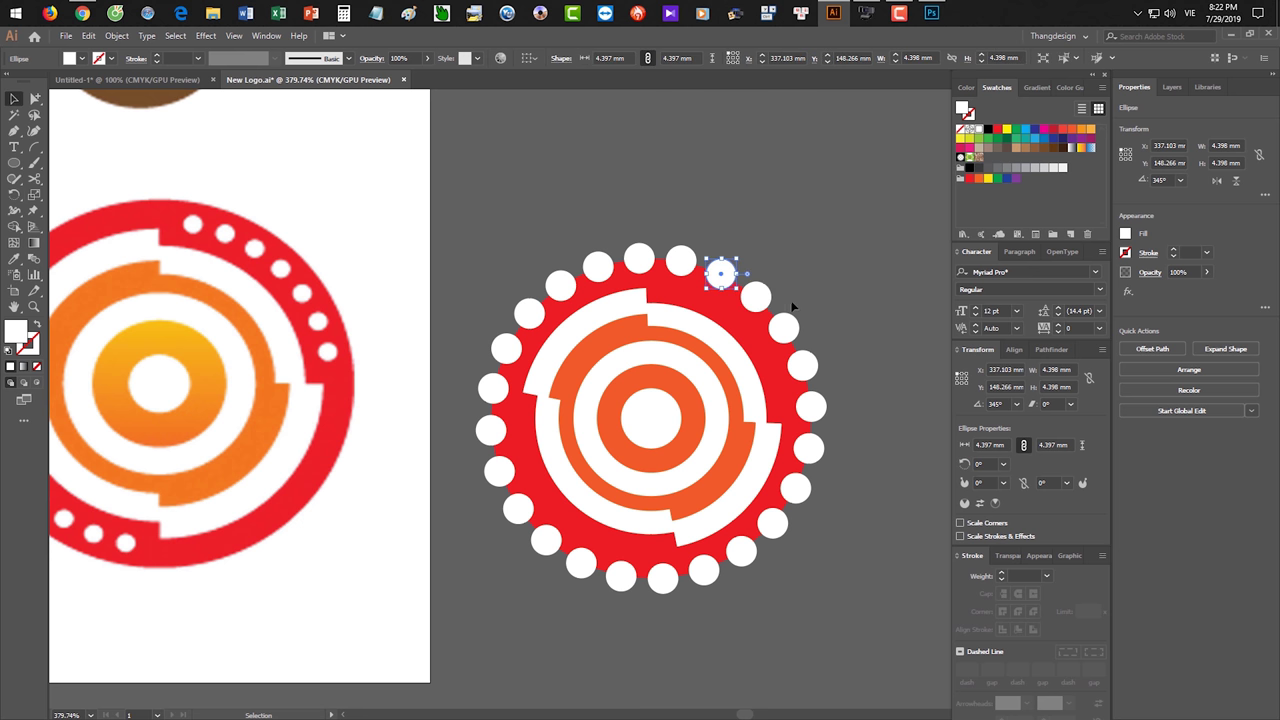
{"action": "left_click", "coordinate": [790, 272]}
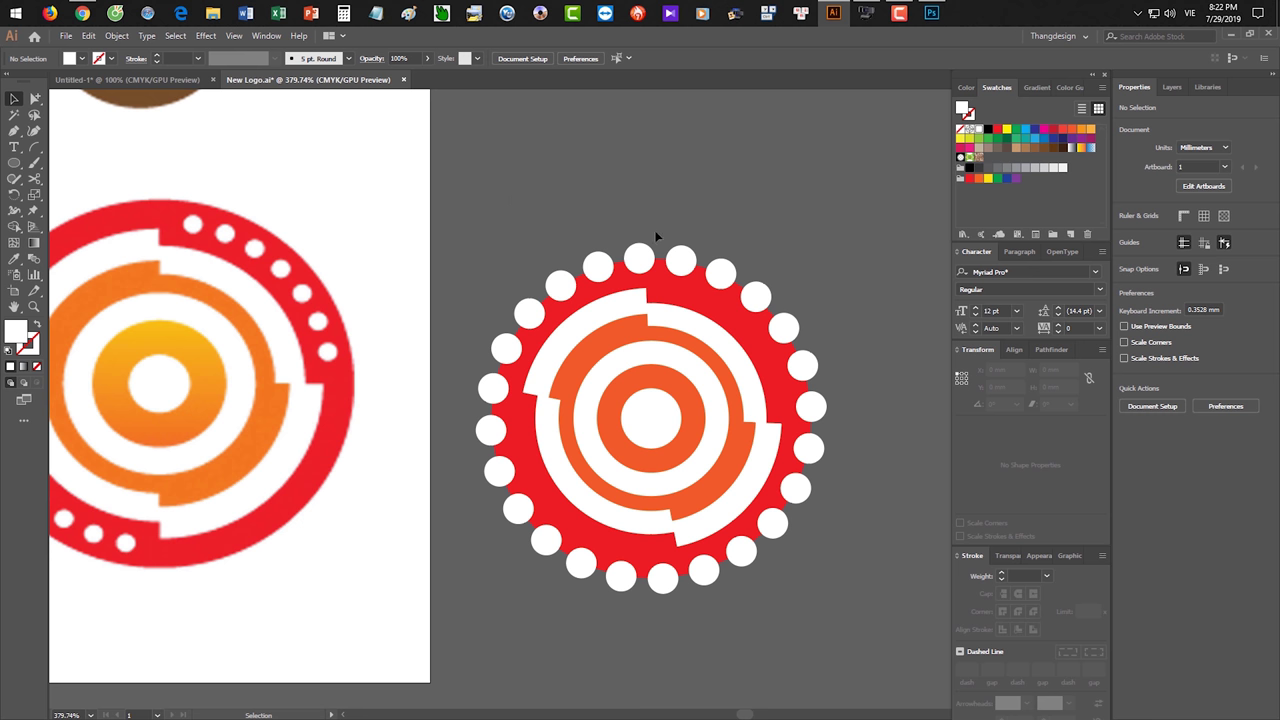
- Select only the ring of white dots, excluding the disc and rings
{"action": "left_click_drag", "start_coordinate": [917, 643], "coordinate": [460, 225]}
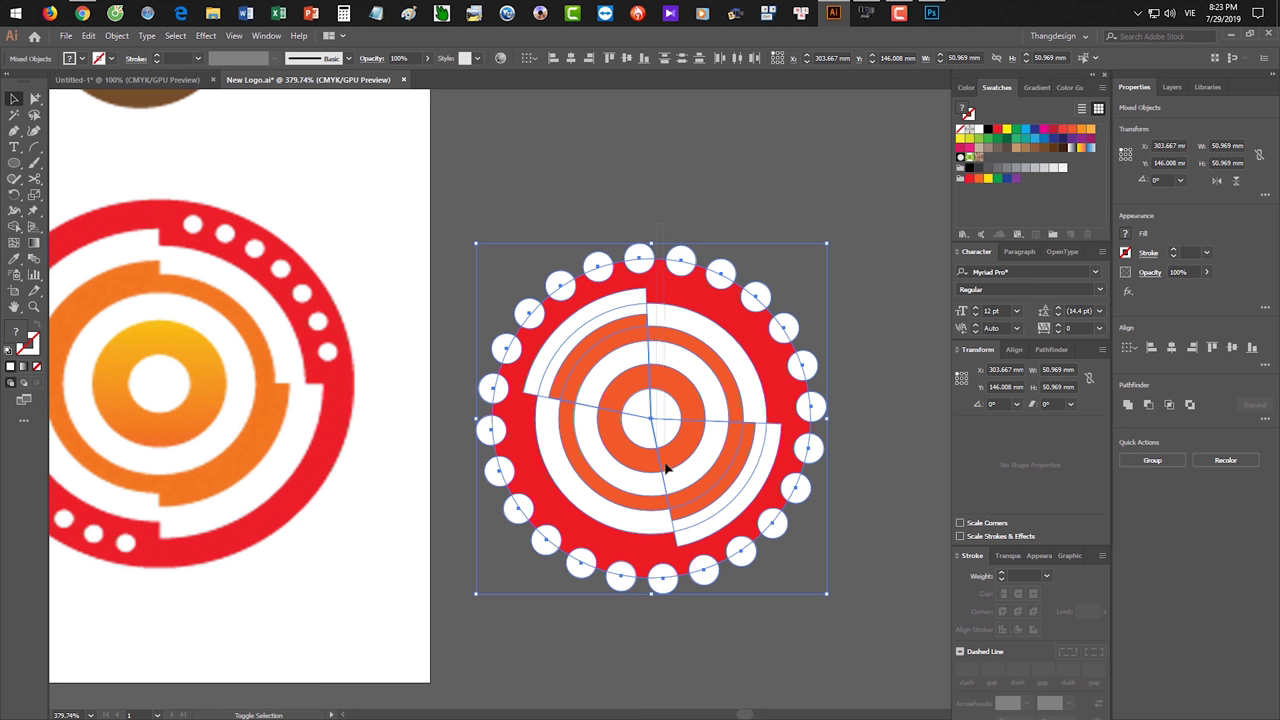
{"action": "left_click", "coordinate": [663, 546], "text": "shift"}
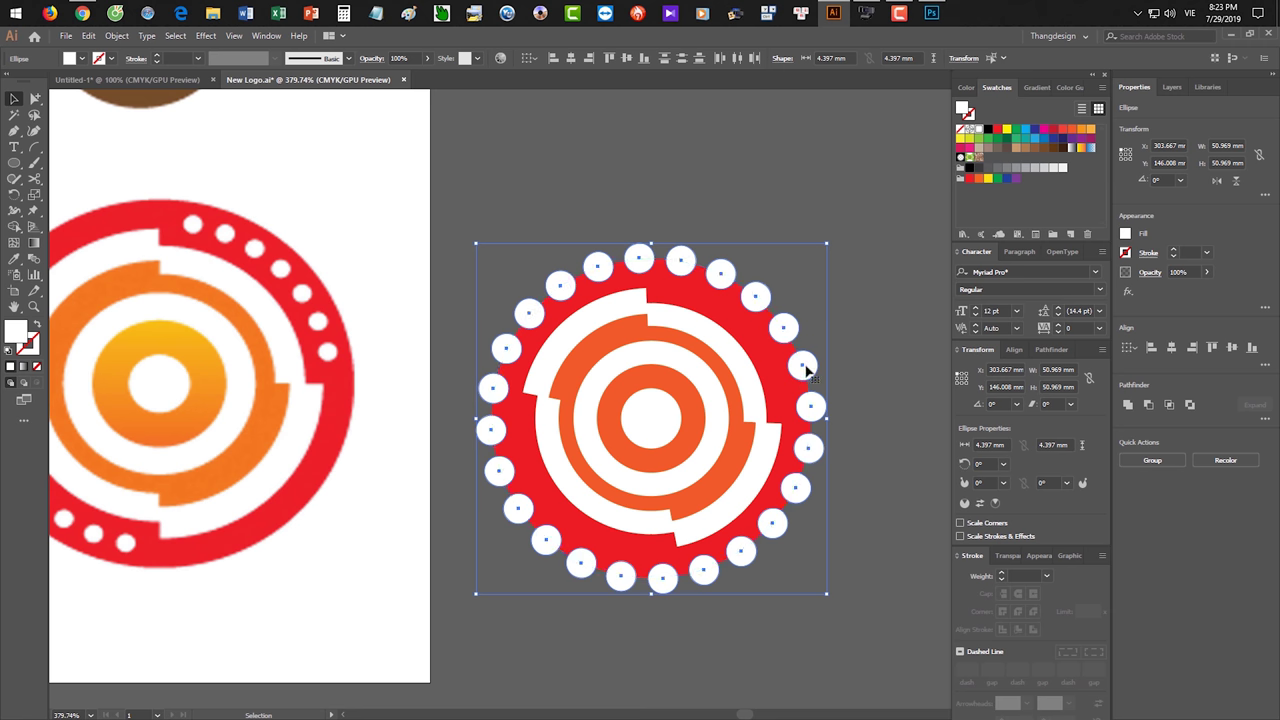
{"action": "left_click_drag", "start_coordinate": [815, 378], "coordinate": [862, 390]}
{"action": "key", "text": "ctrl+z"}
{"action": "left_click", "coordinate": [458, 206]}
{"action": "left_click_drag", "start_coordinate": [458, 206], "coordinate": [977, 704]}
{"action": "left_click_drag", "start_coordinate": [906, 669], "coordinate": [906, 669]}
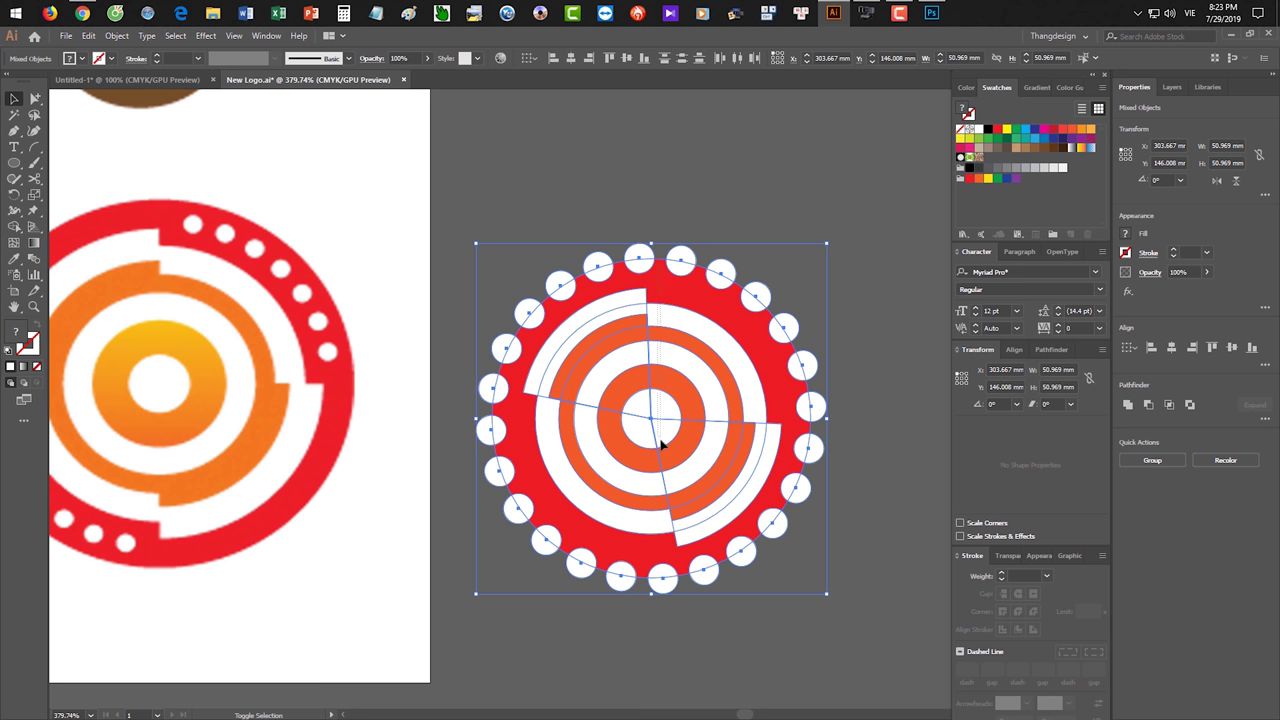
{"action": "left_click", "coordinate": [660, 539], "text": "shift"}
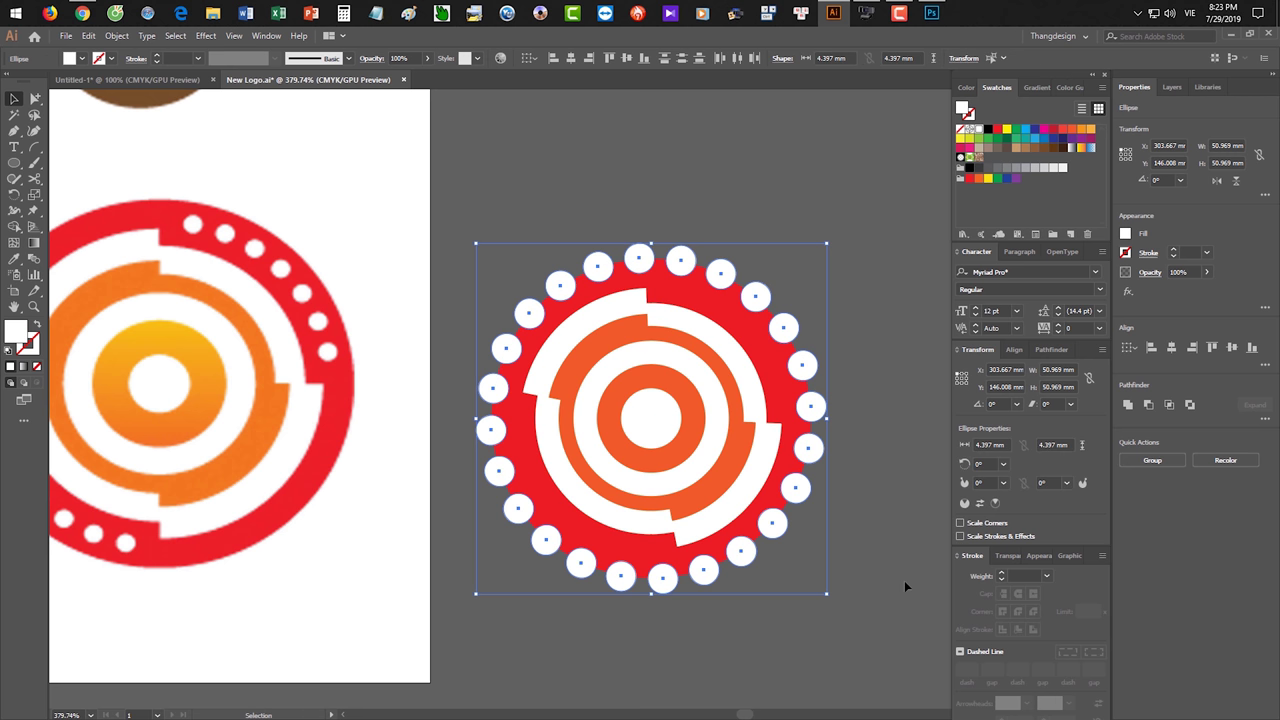
- Scale the dot ring uniformly to 86% and deselect it
{"action": "key", "text": "s"}
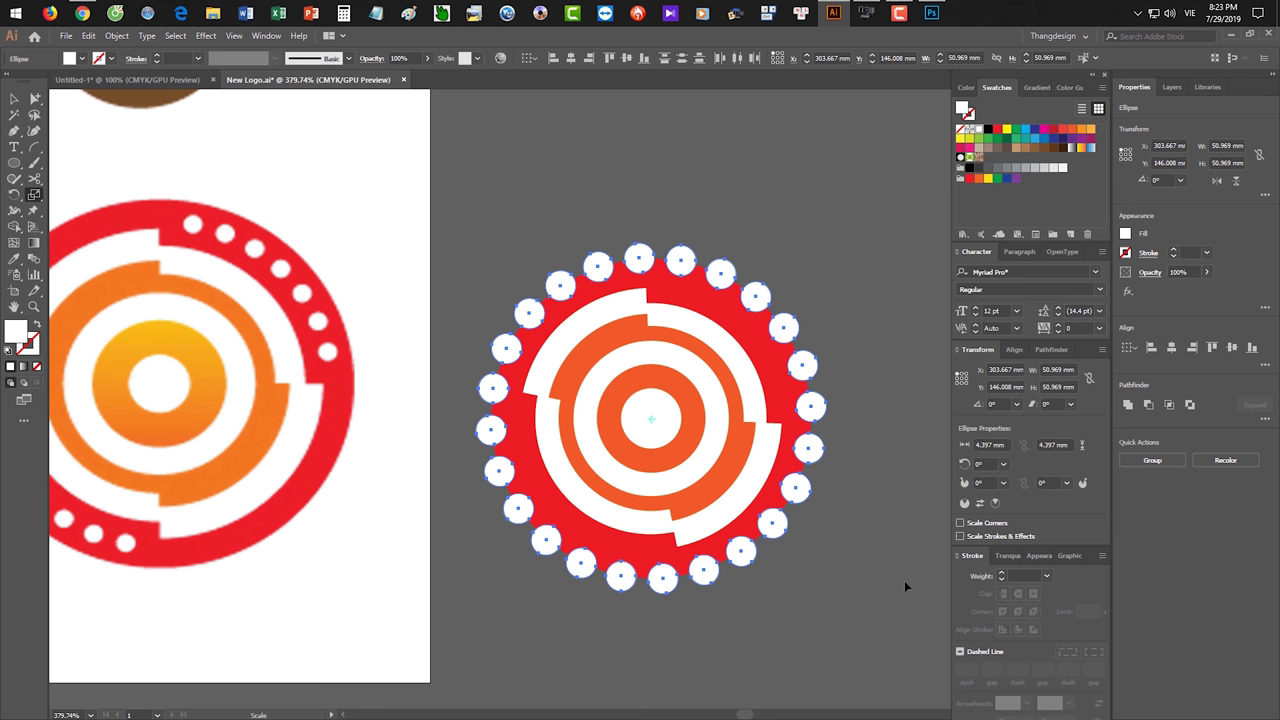
{"action": "key", "text": "Return"}
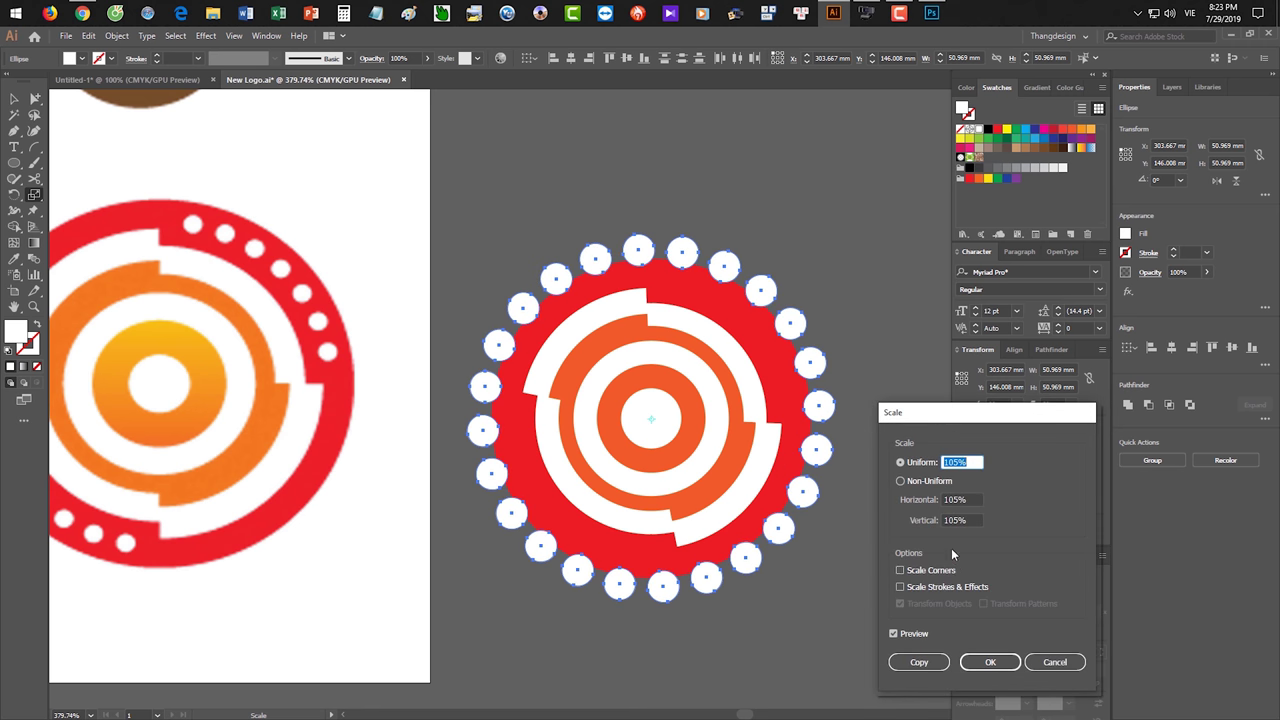
{"action": "key", "text": "Down"}
{"action": "key", "text": "Down"}
{"action": "key", "text": "Down"}
{"action": "key", "text": "Down"}
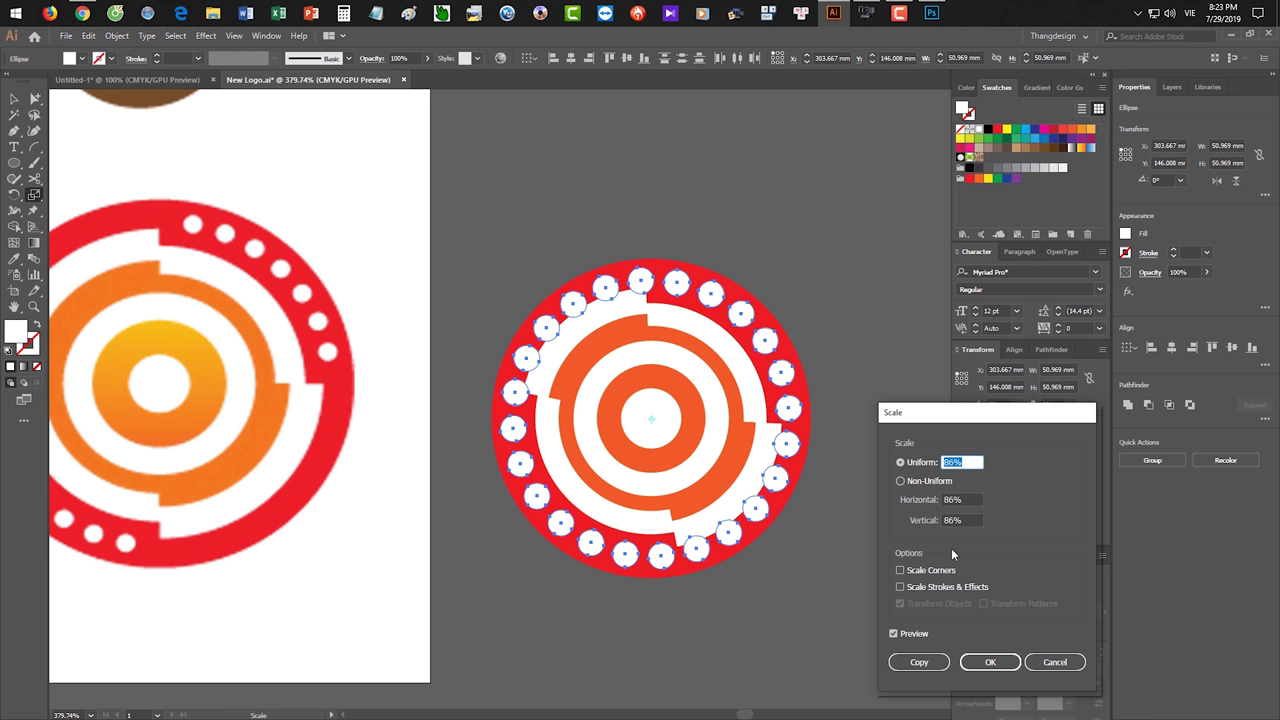
{"action": "left_click", "coordinate": [981, 661]}
{"action": "key", "text": "v"}
{"action": "key", "text": "ctrl+shift+a"}
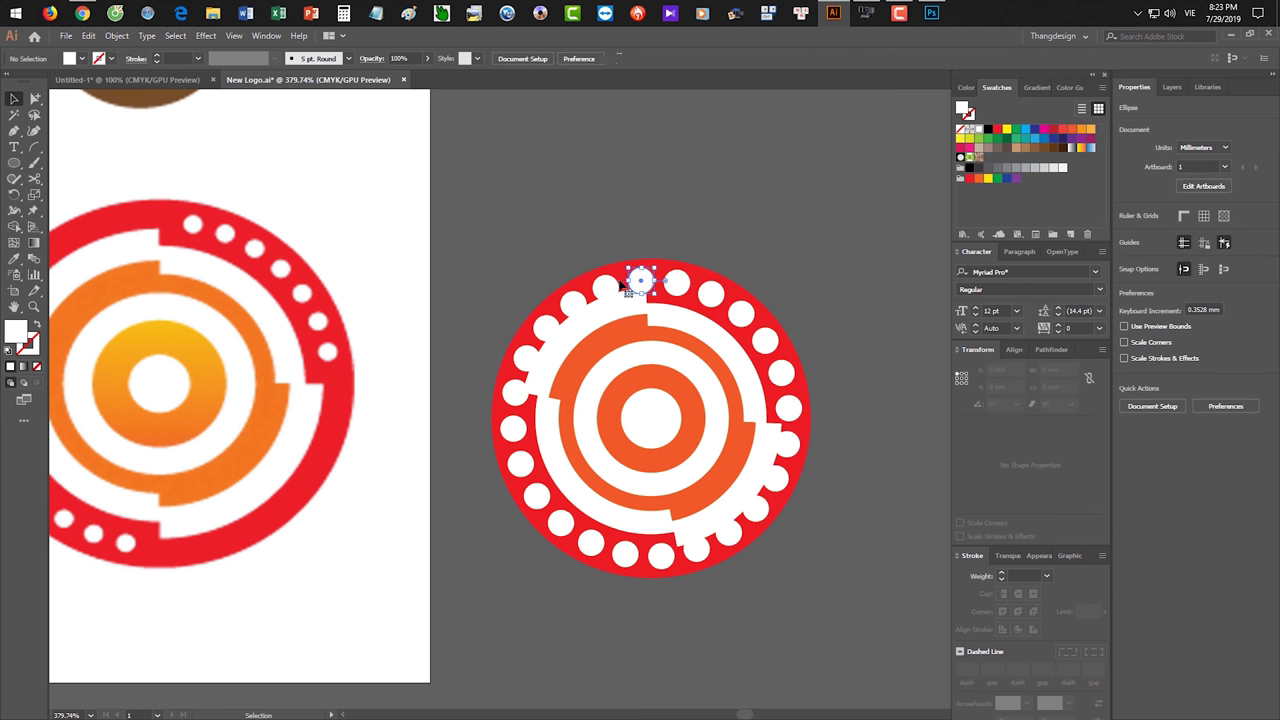
- Select the dots running from the top down the left side of the ring, then clear that selection
{"action": "left_click", "coordinate": [640, 283]}
{"action": "left_click", "coordinate": [605, 288], "text": "shift"}
{"action": "left_click", "coordinate": [572, 303], "text": "shift"}
{"action": "left_click", "coordinate": [546, 329], "text": "shift"}
{"action": "left_click", "coordinate": [527, 358], "text": "shift"}
{"action": "left_click", "coordinate": [514, 392], "text": "shift"}
{"action": "left_click", "coordinate": [512, 428], "text": "shift"}
{"action": "left_click", "coordinate": [520, 463], "text": "shift"}
{"action": "left_click", "coordinate": [537, 494], "text": "shift"}
{"action": "left_click", "coordinate": [560, 522], "text": "shift"}
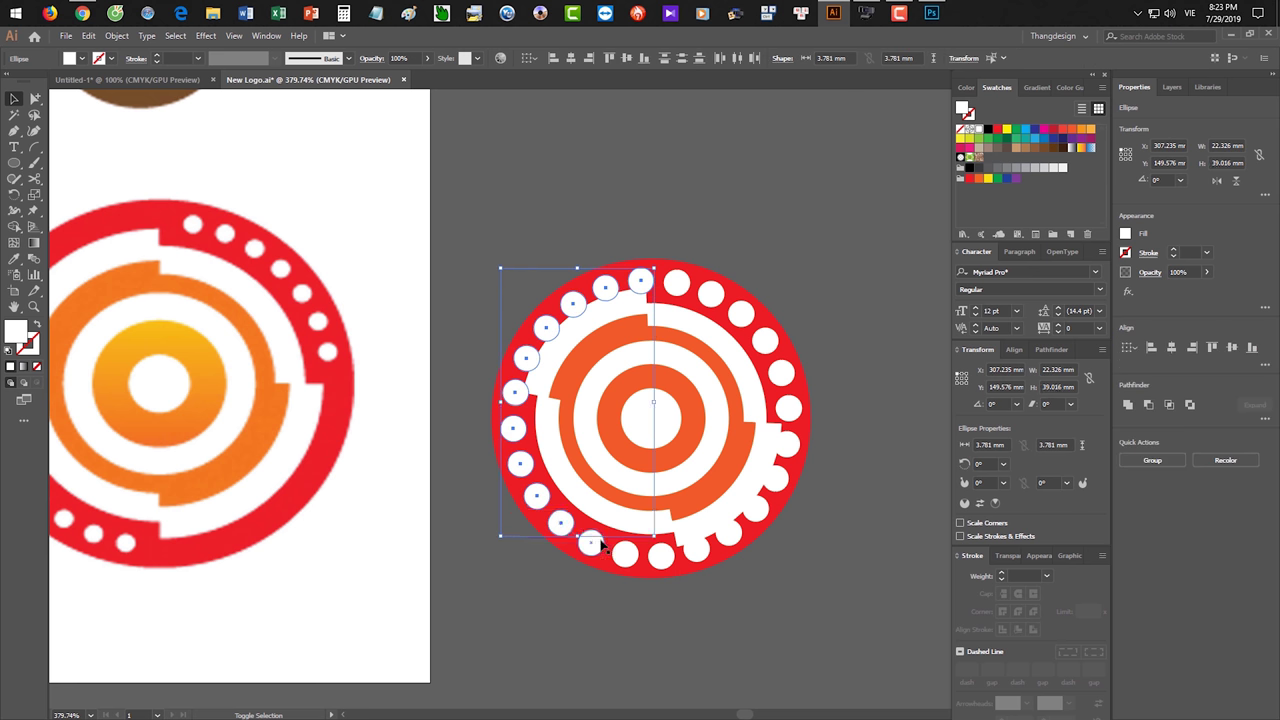
{"action": "left_click", "coordinate": [757, 488]}
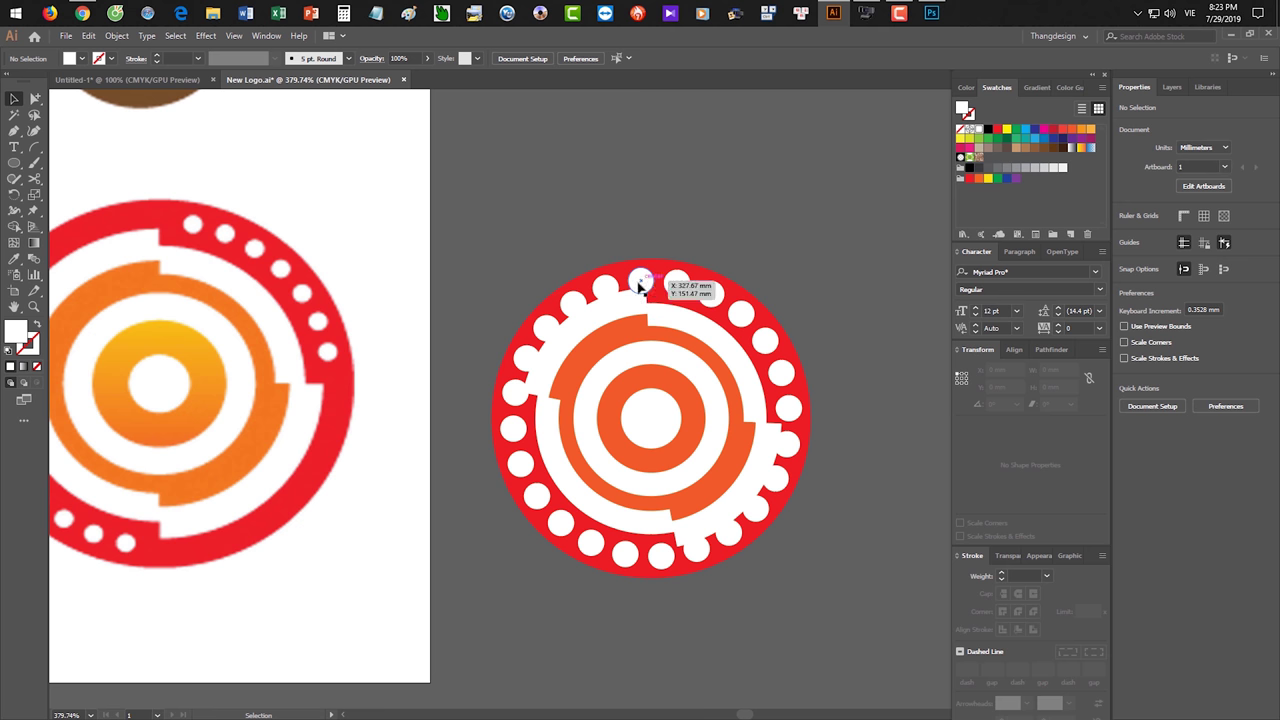
- Delete the upper-left and lower-right dots from the ring
{"action": "left_click", "coordinate": [640, 283]}
{"action": "left_click", "coordinate": [605, 288], "text": "shift"}
{"action": "left_click", "coordinate": [573, 303], "text": "shift"}
{"action": "left_click", "coordinate": [546, 328], "text": "shift"}
{"action": "left_click", "coordinate": [526, 357], "text": "shift"}
{"action": "left_click", "coordinate": [514, 392], "text": "shift"}
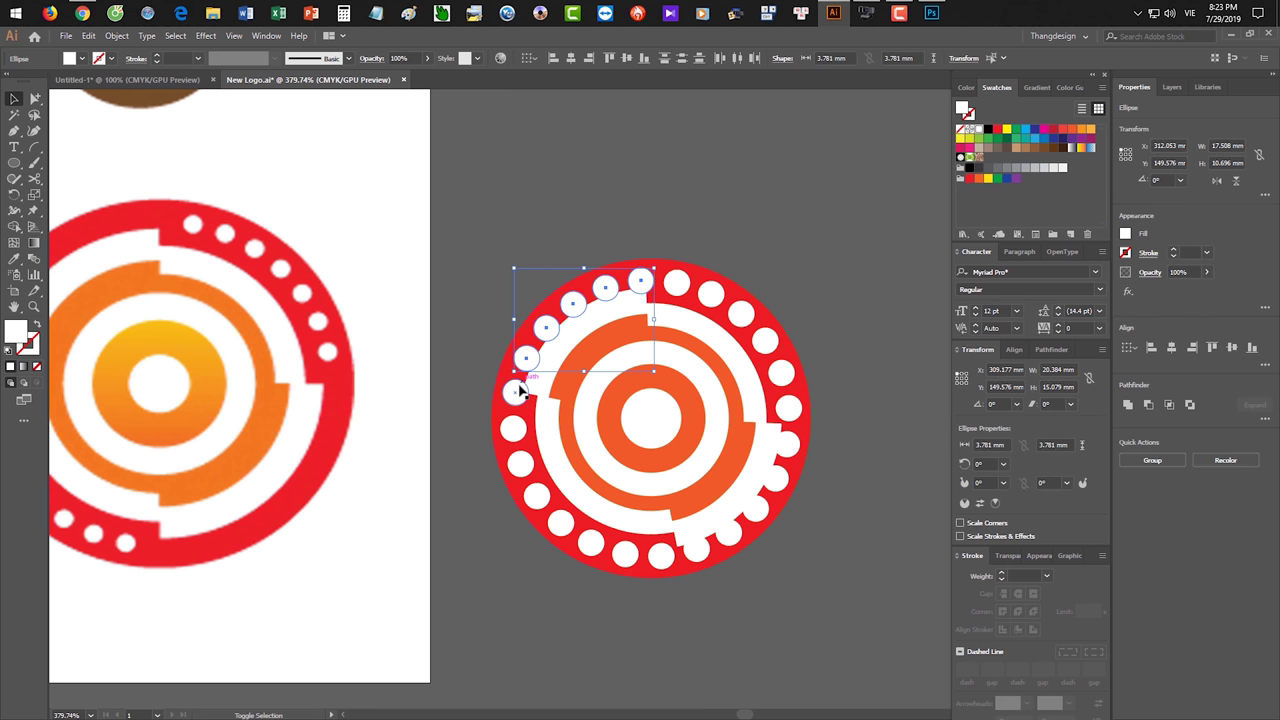
{"action": "left_click", "coordinate": [696, 547], "text": "shift"}
{"action": "left_click", "coordinate": [728, 532], "text": "shift"}
{"action": "left_click", "coordinate": [755, 510], "text": "shift"}
{"action": "left_click", "coordinate": [776, 480], "text": "shift"}
{"action": "left_click", "coordinate": [787, 444], "text": "shift"}
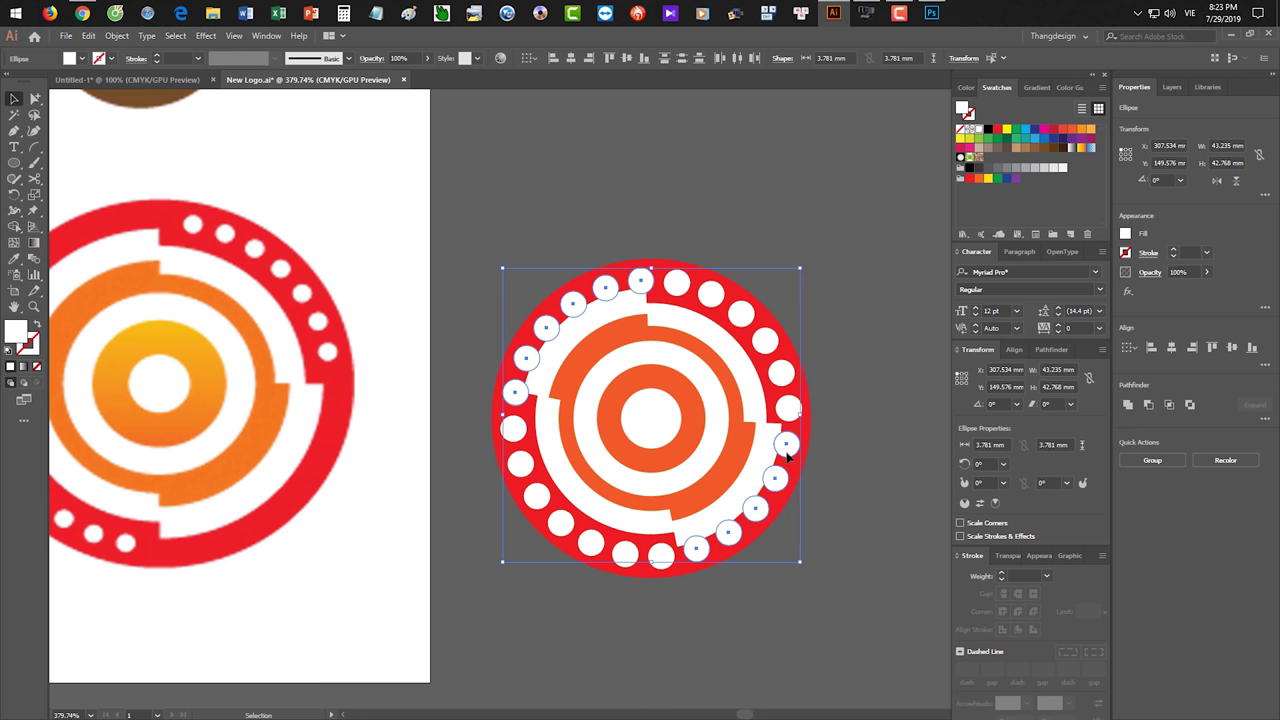
{"action": "key", "text": "Delete"}
- Select all the remaining dots on the top-right and bottom-left arcs
{"action": "left_click_drag", "start_coordinate": [909, 594], "coordinate": [873, 456]}
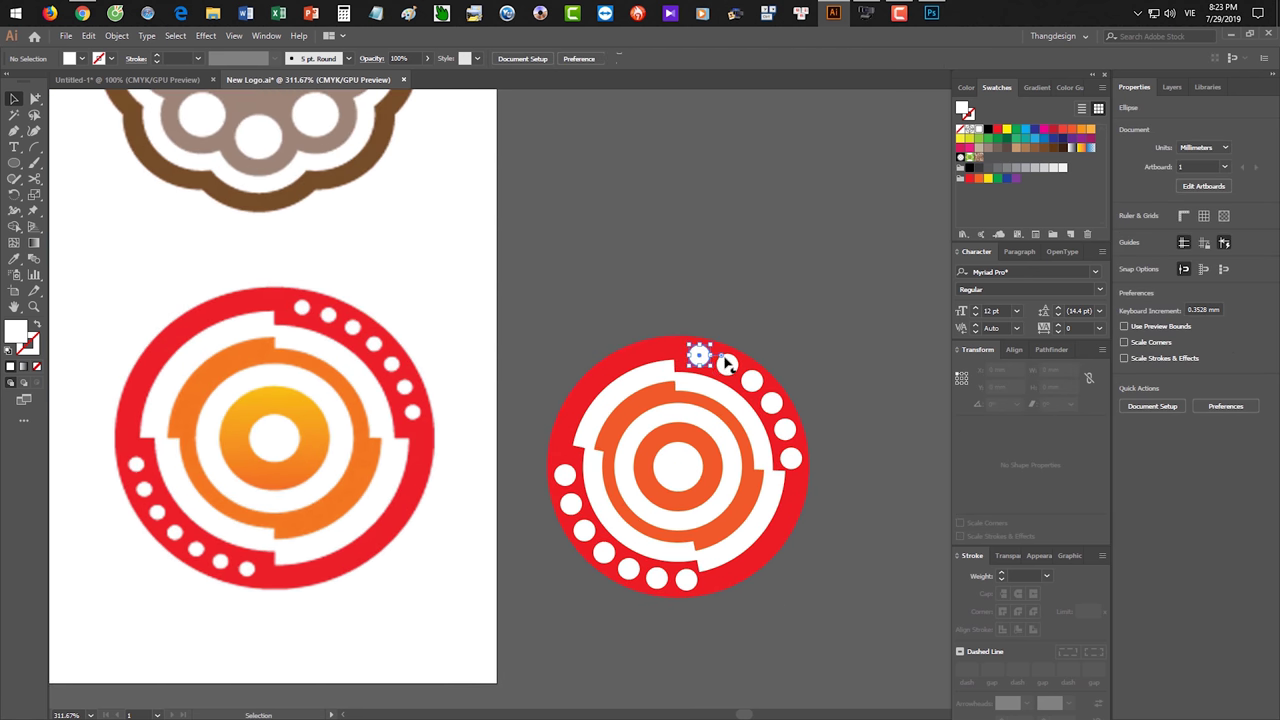
{"action": "left_click", "coordinate": [698, 356]}
{"action": "left_click", "coordinate": [726, 364], "text": "shift"}
{"action": "left_click", "coordinate": [751, 380], "text": "shift"}
{"action": "left_click", "coordinate": [771, 402], "text": "shift"}
{"action": "left_click", "coordinate": [785, 429], "text": "shift"}
{"action": "left_click", "coordinate": [791, 459], "text": "shift"}
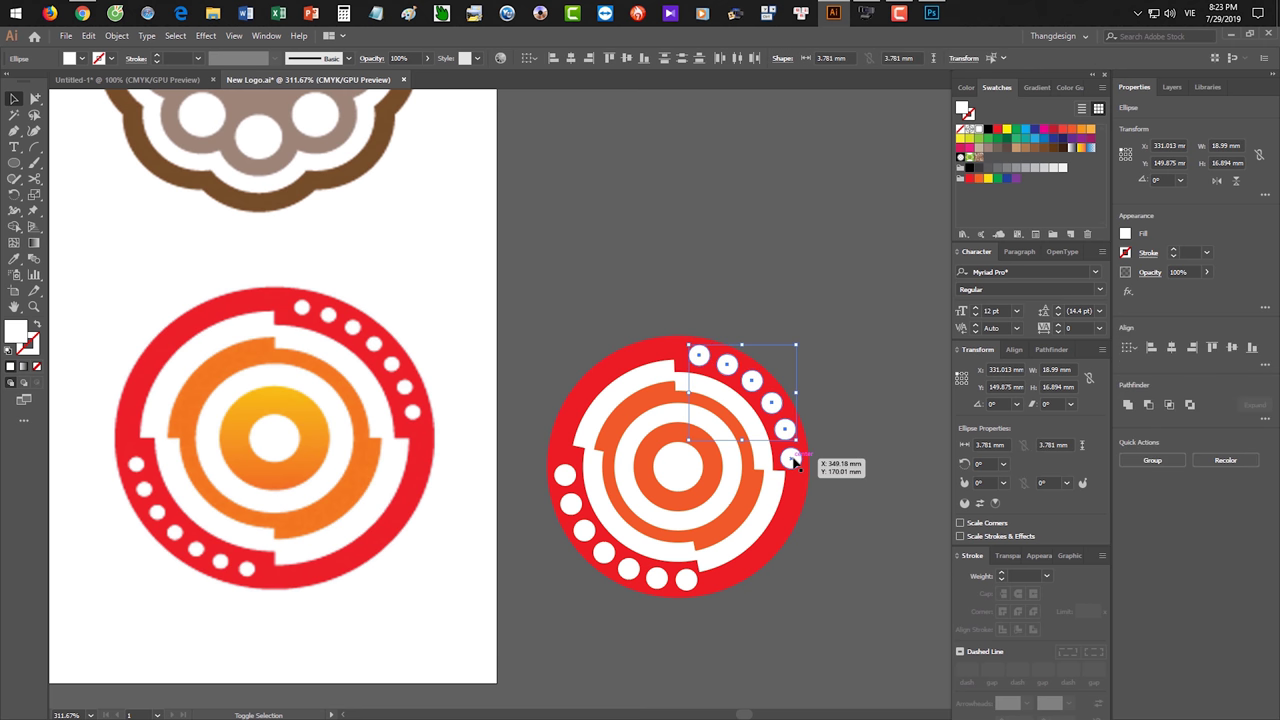
{"action": "left_click", "coordinate": [685, 579], "text": "shift"}
{"action": "left_click", "coordinate": [656, 578], "text": "shift"}
{"action": "left_click", "coordinate": [628, 569], "text": "shift"}
{"action": "left_click", "coordinate": [603, 551], "text": "shift"}
{"action": "left_click", "coordinate": [583, 530], "text": "shift"}
{"action": "left_click", "coordinate": [570, 503], "text": "shift"}
{"action": "left_click", "coordinate": [563, 474], "text": "shift"}
{"action": "left_click", "coordinate": [566, 477], "text": "shift"}
- Rotate the remaining dots slightly around the disc to match the reference, then deselect them
{"action": "key", "text": "r"}
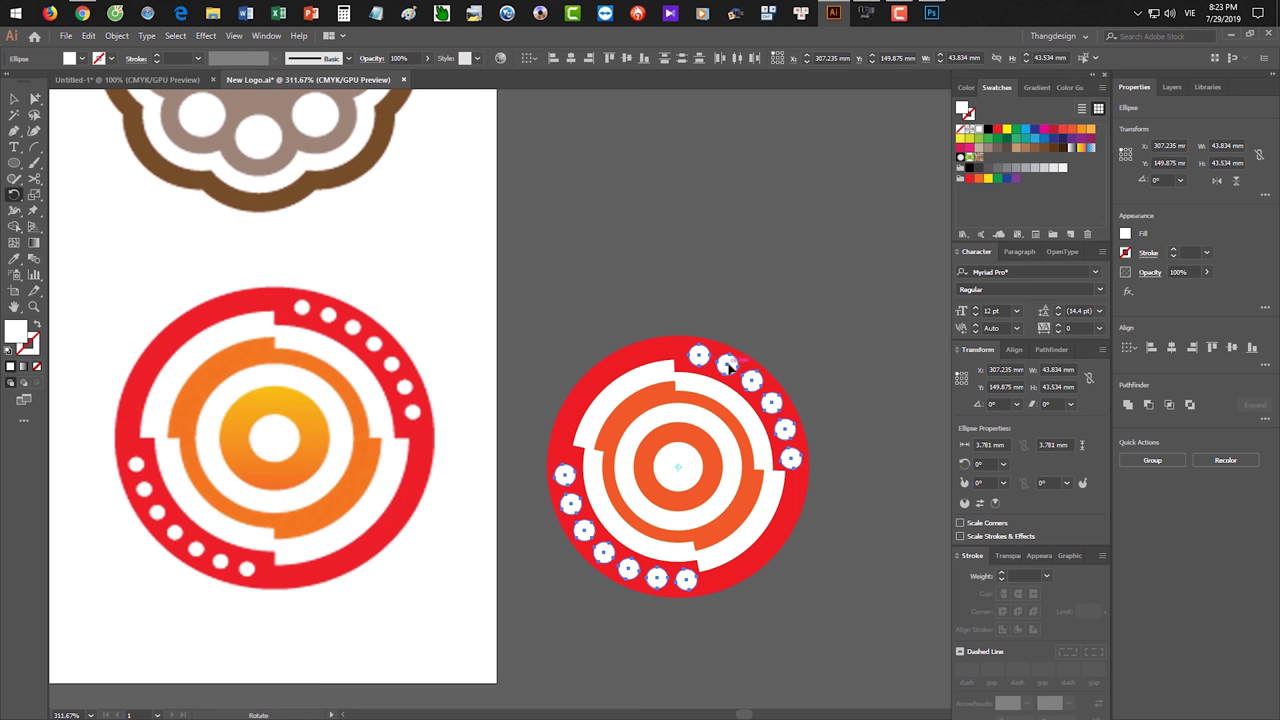
{"action": "left_click_drag", "start_coordinate": [731, 369], "coordinate": [726, 363]}
{"action": "key", "text": "v"}
{"action": "left_click", "coordinate": [874, 572]}
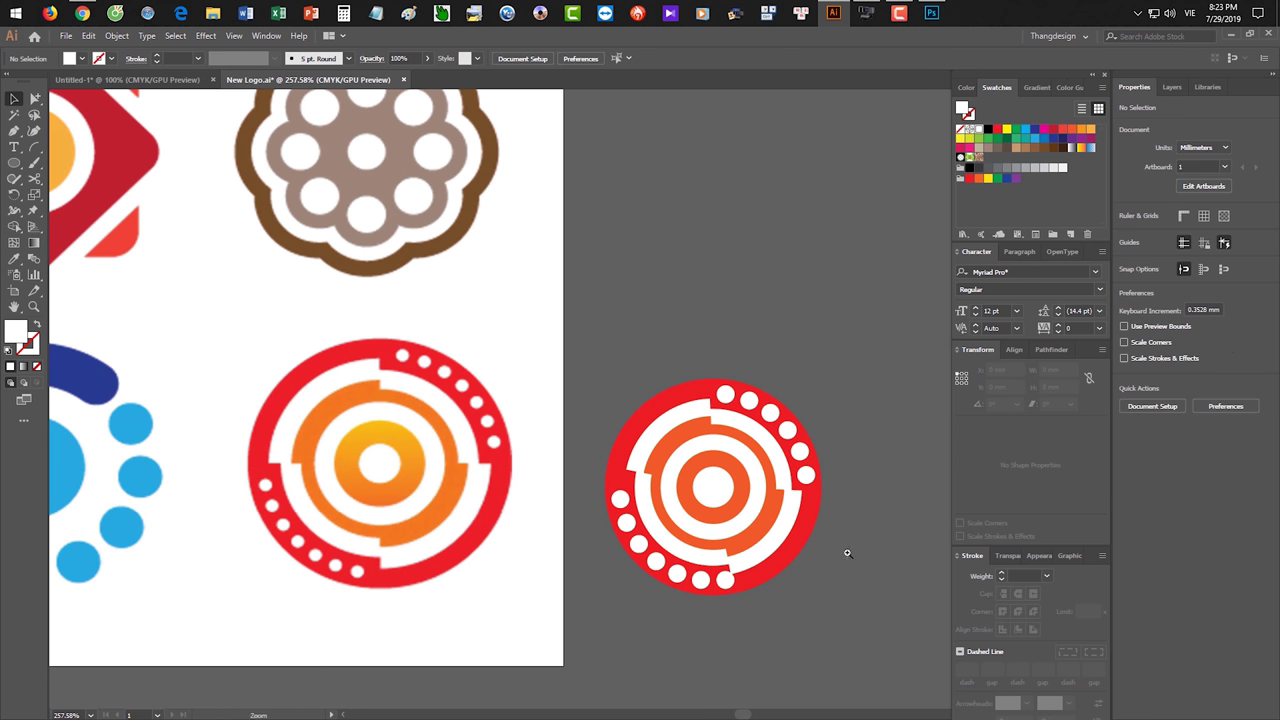
{"action": "scroll", "coordinate": [846, 551], "scroll_direction": "down", "scroll_amount": 2}
{"action": "scroll", "coordinate": [857, 557], "scroll_direction": "down", "scroll_amount": 1}
{"action": "scroll", "coordinate": [866, 619], "scroll_direction": "down", "scroll_amount": 1}
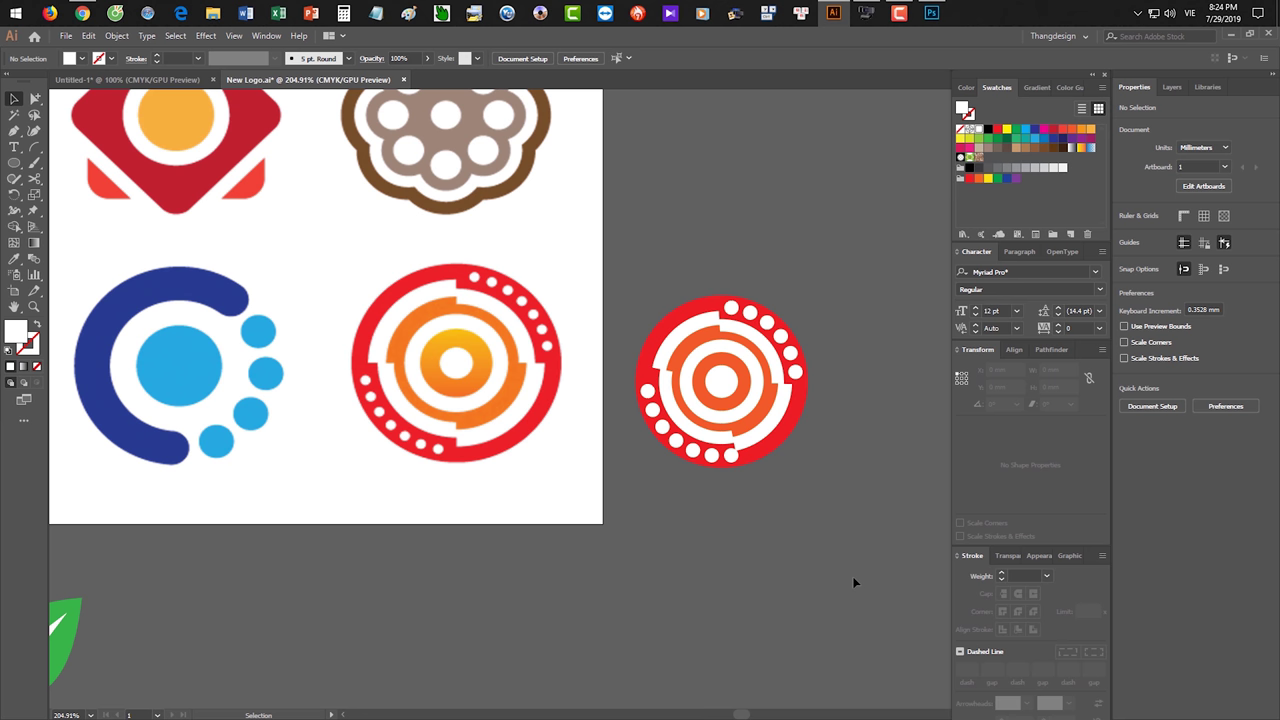
{"action": "scroll", "coordinate": [808, 523], "scroll_direction": "up", "scroll_amount": 1}
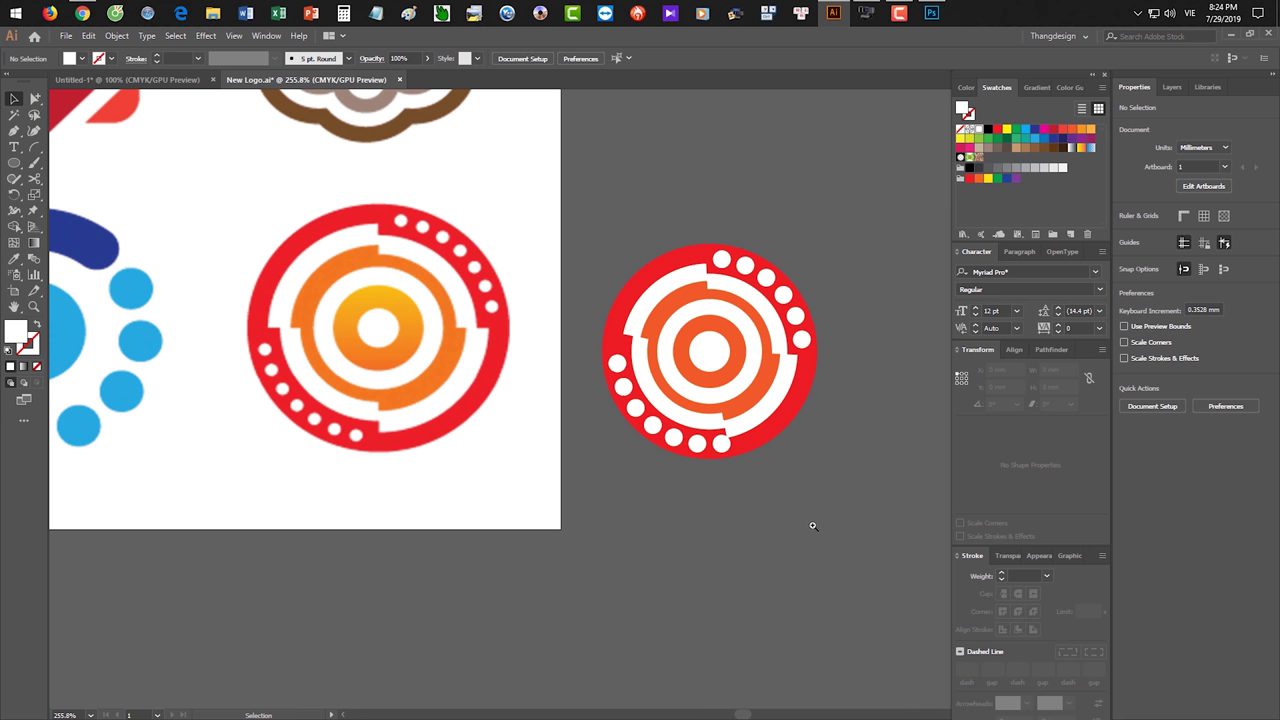
{"action": "key", "text": "ctrl+minus"}
{"action": "key", "text": "ctrl+minus"}
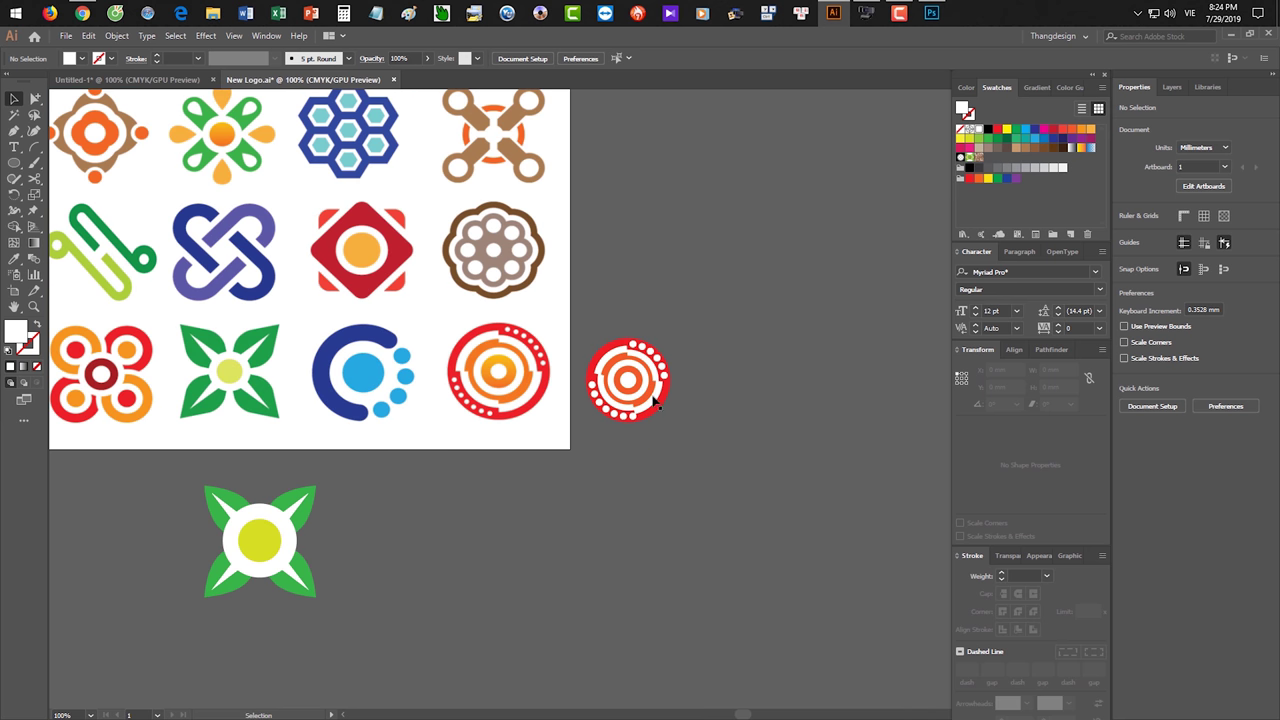
{"action": "key", "text": "ctrl+plus"}
{"action": "key", "text": "ctrl+plus"}
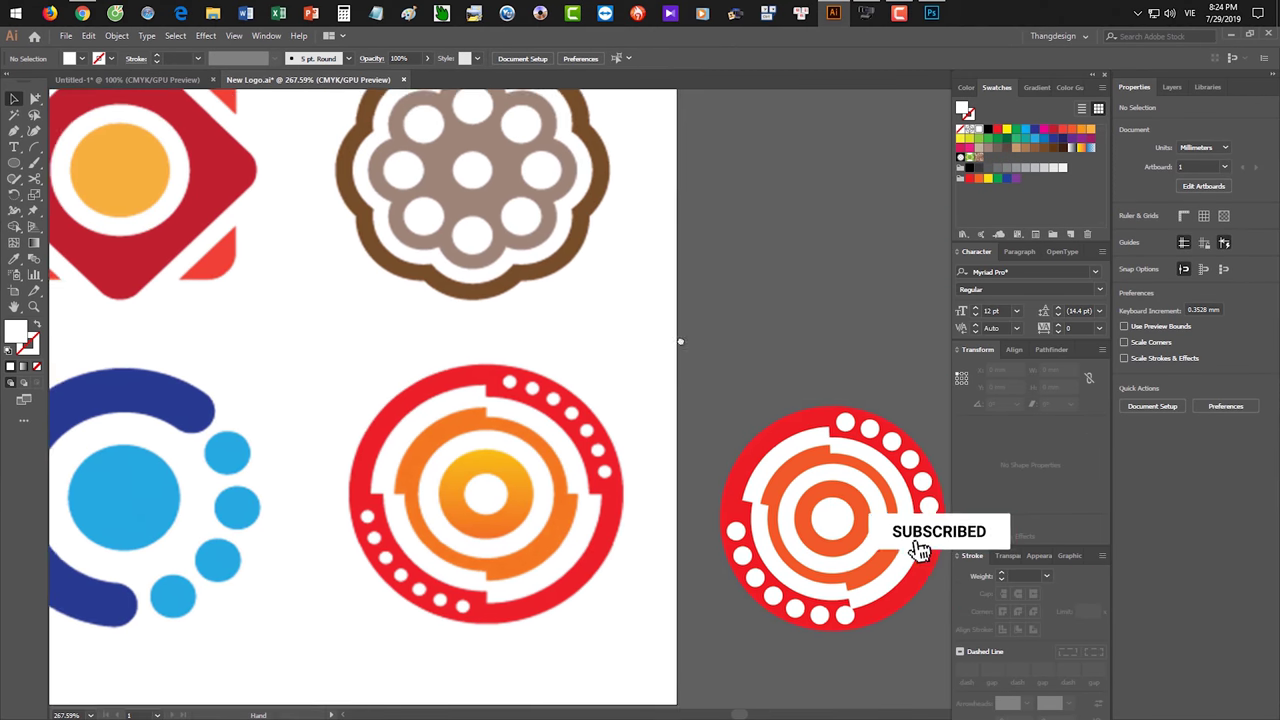
{"action": "left_click_drag", "start_coordinate": [680, 341], "coordinate": [500, 268]}
{"action": "left_click", "coordinate": [1189, 13]}
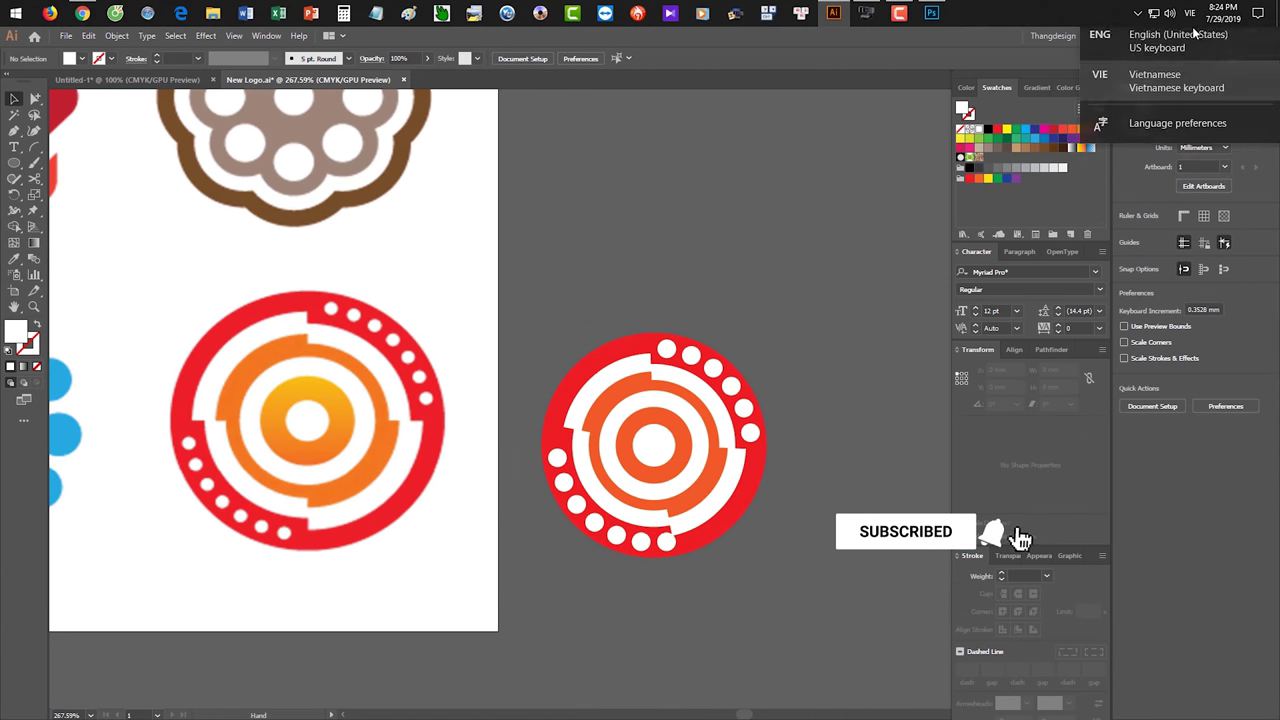
{"action": "left_click", "coordinate": [1187, 50]}
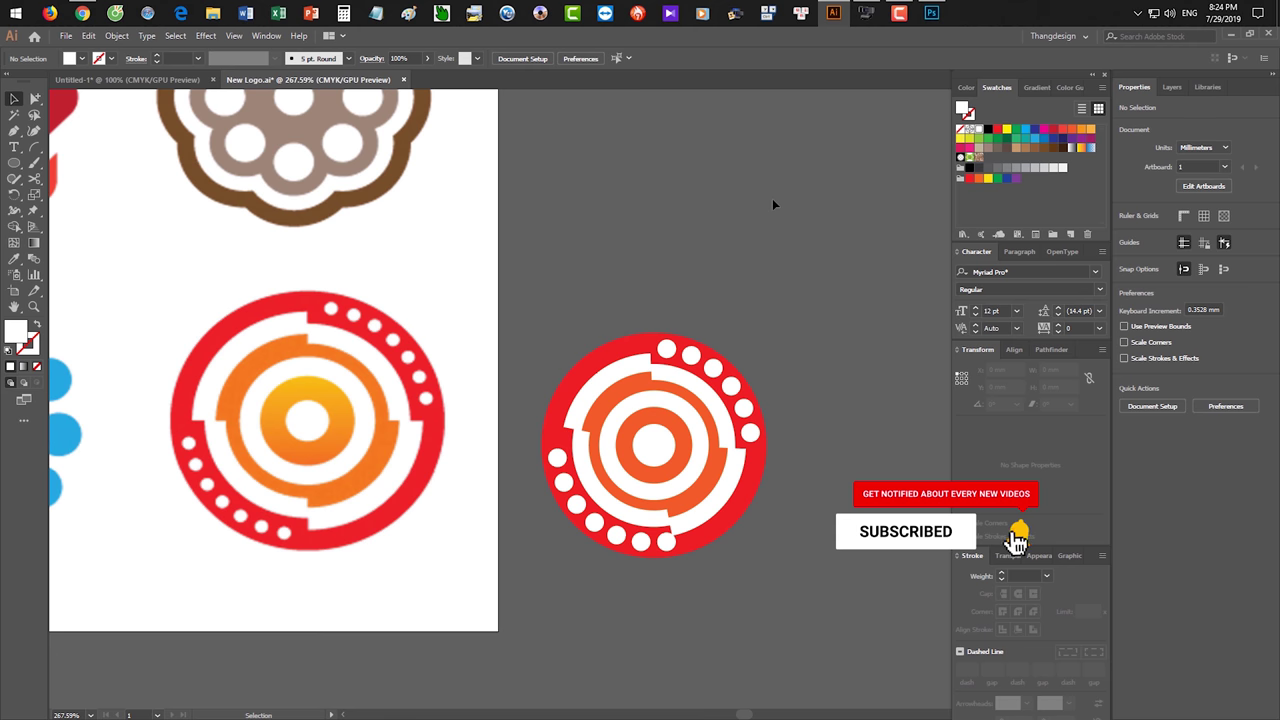